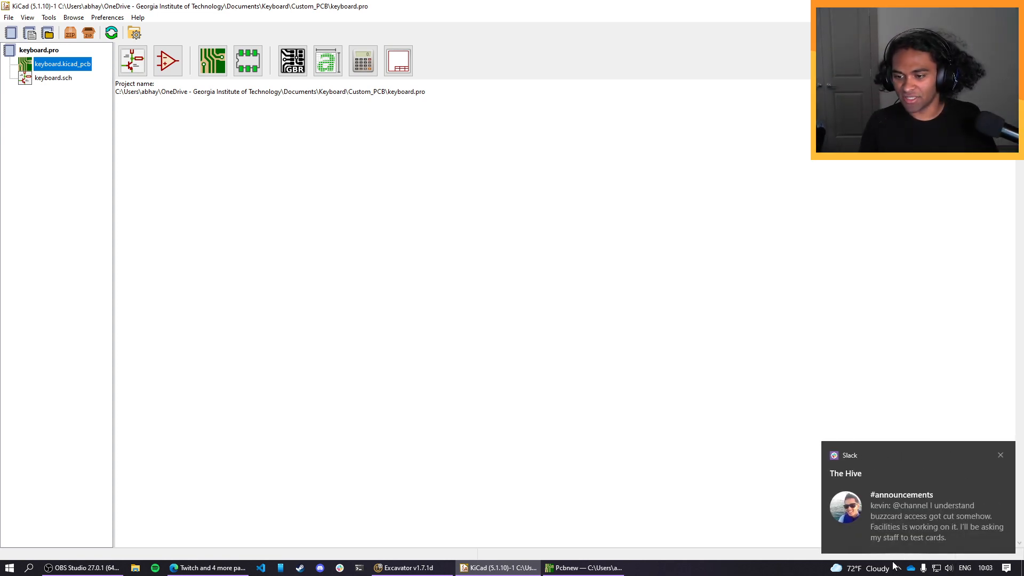
click(1006, 568)
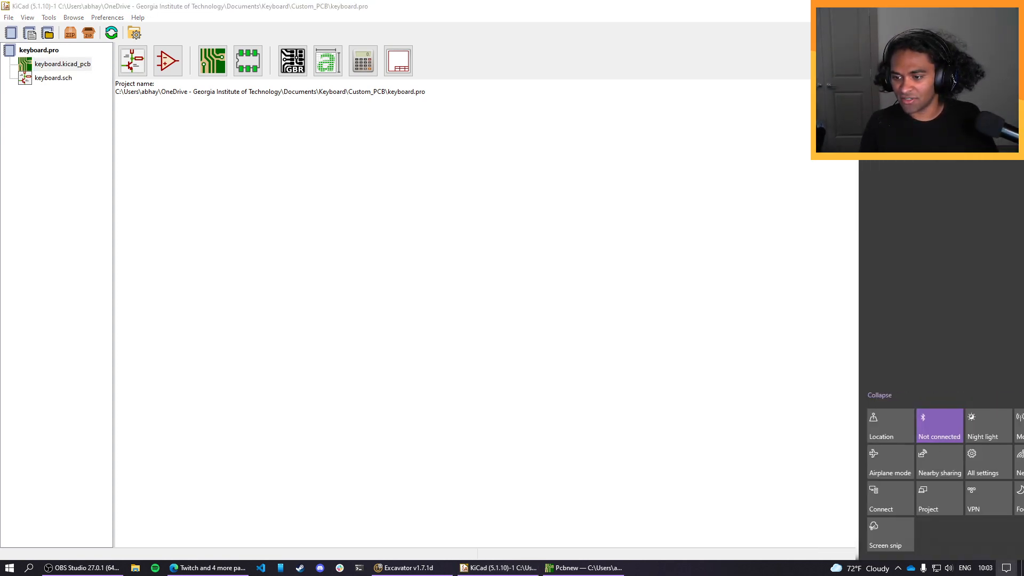
click(687, 338)
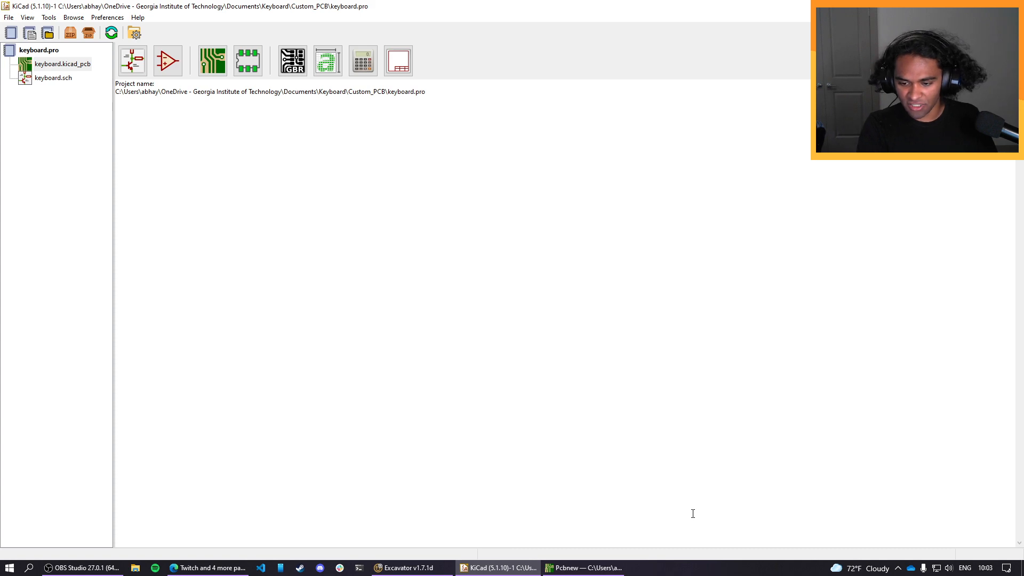
click(79, 569)
click(79, 569)
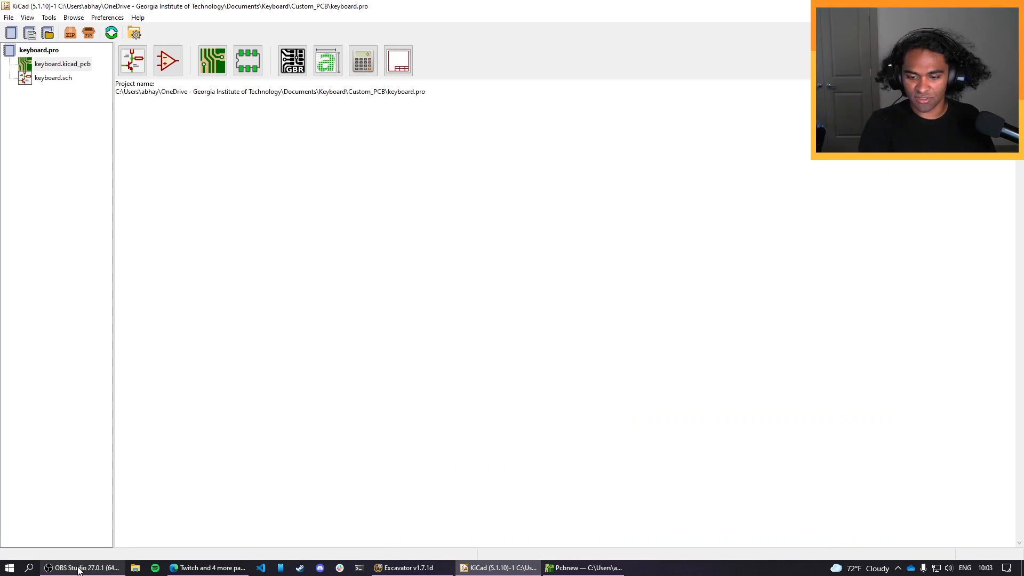
mouse_move(208, 568)
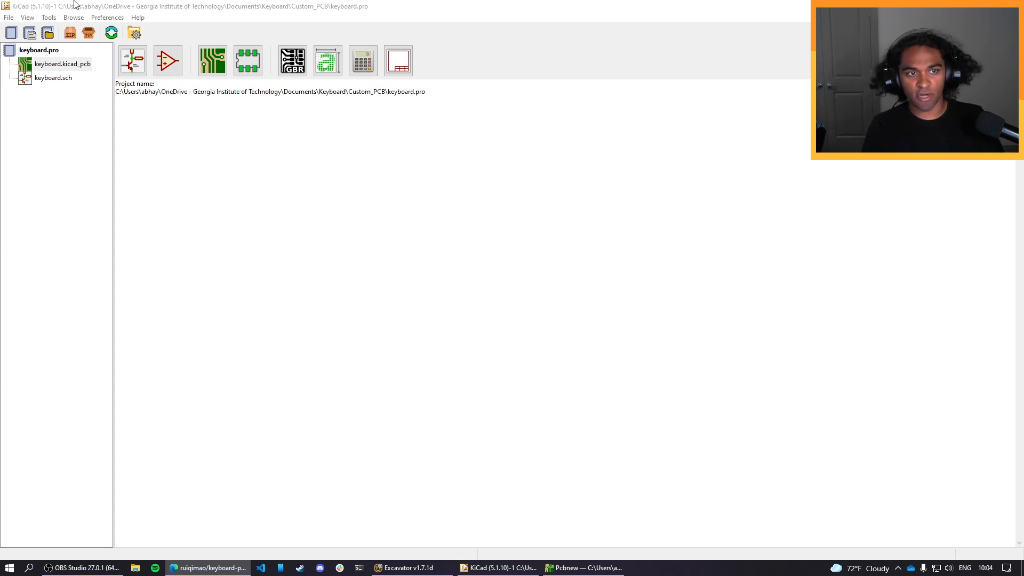
Open the project's keyboard.sch schematic in the schematic editor and maximize its window.
double_click(53, 78)
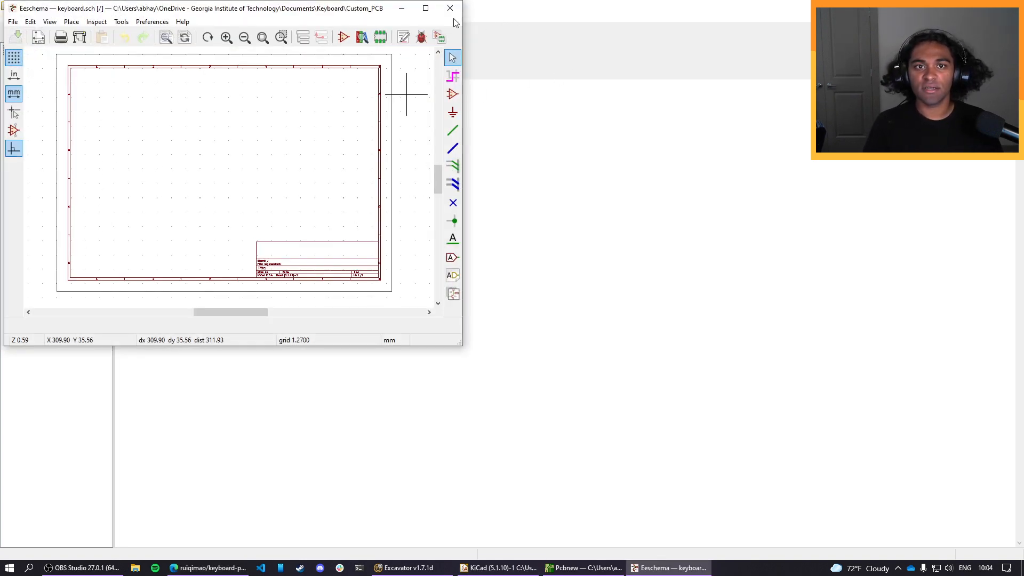
click(425, 8)
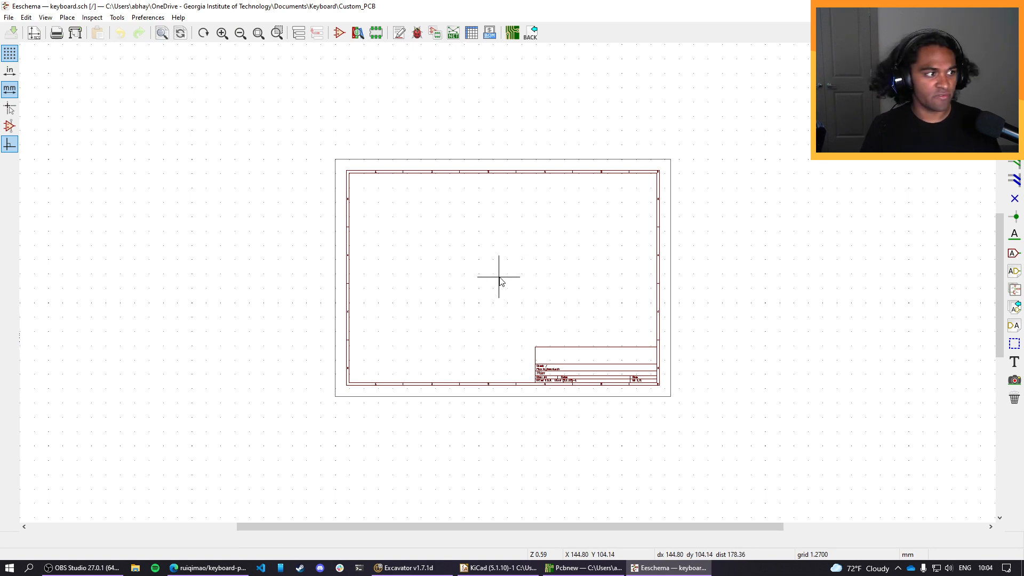
scroll(500, 281, up, 5)
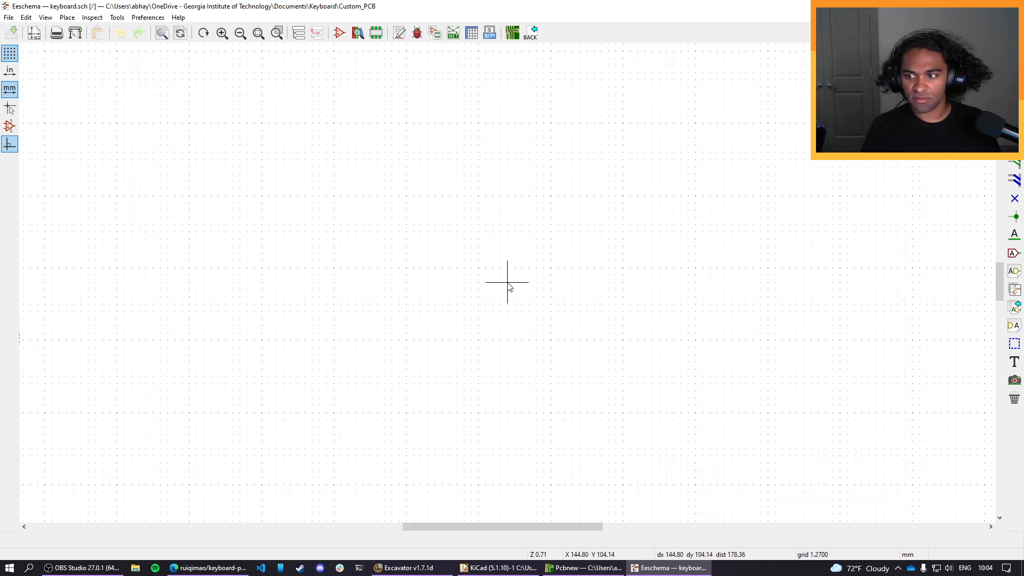
scroll(508, 287, down, 4)
scroll(508, 287, up, 3)
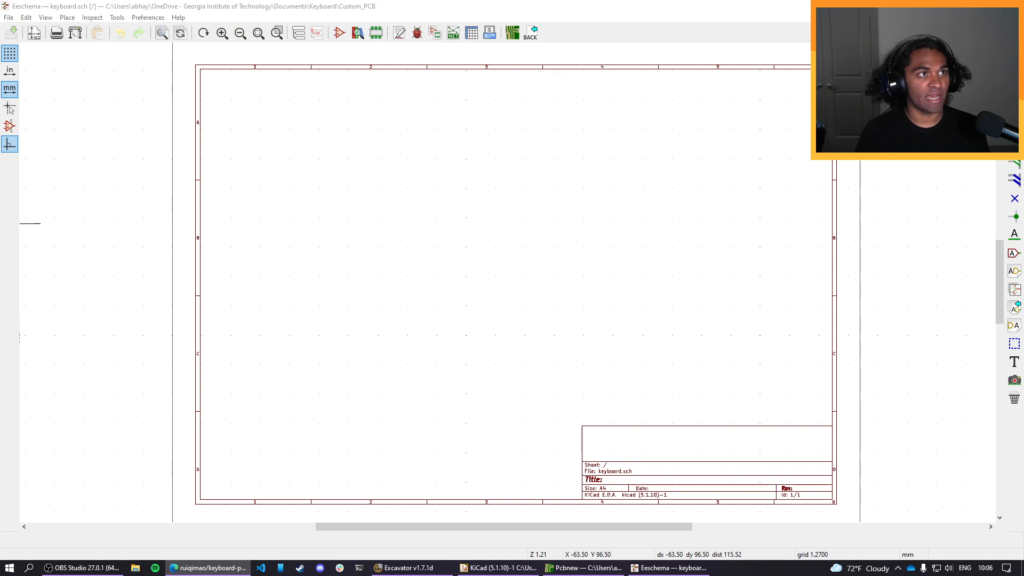
drag(0, 176, 0, 176)
scroll(503, 306, down, 1)
scroll(504, 308, down, 5)
scroll(504, 307, up, 3)
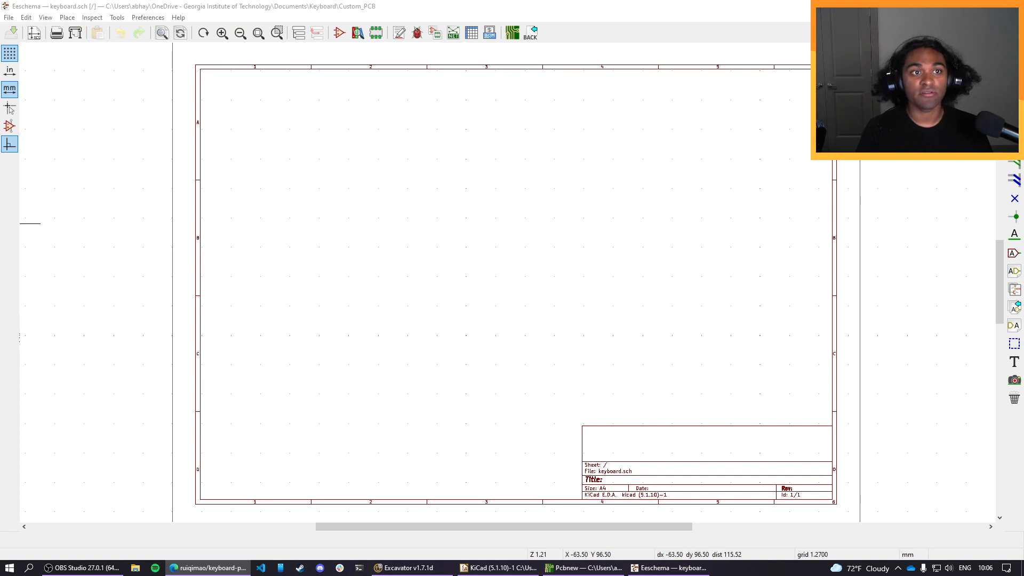
click(173, 10)
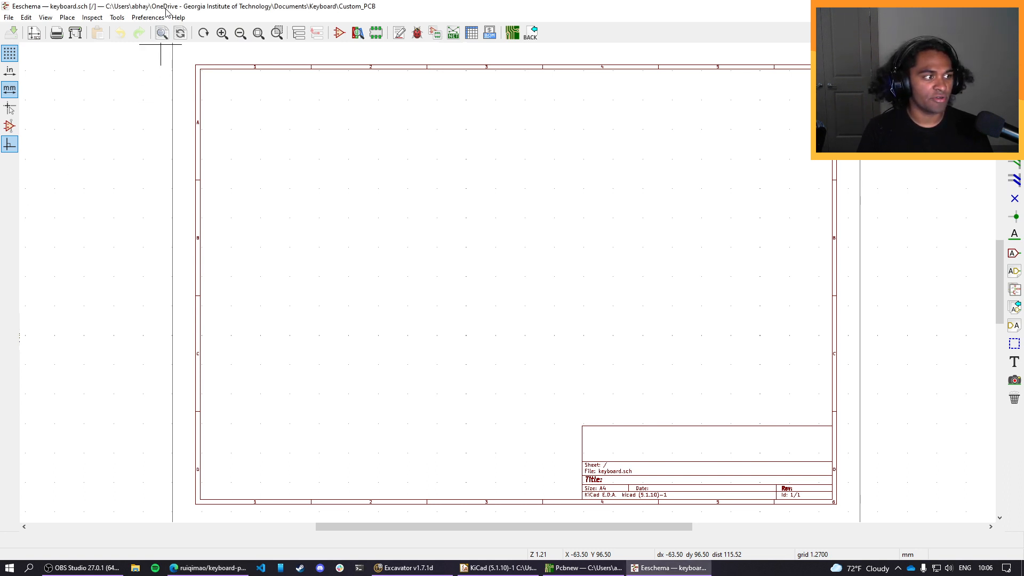
click(147, 18)
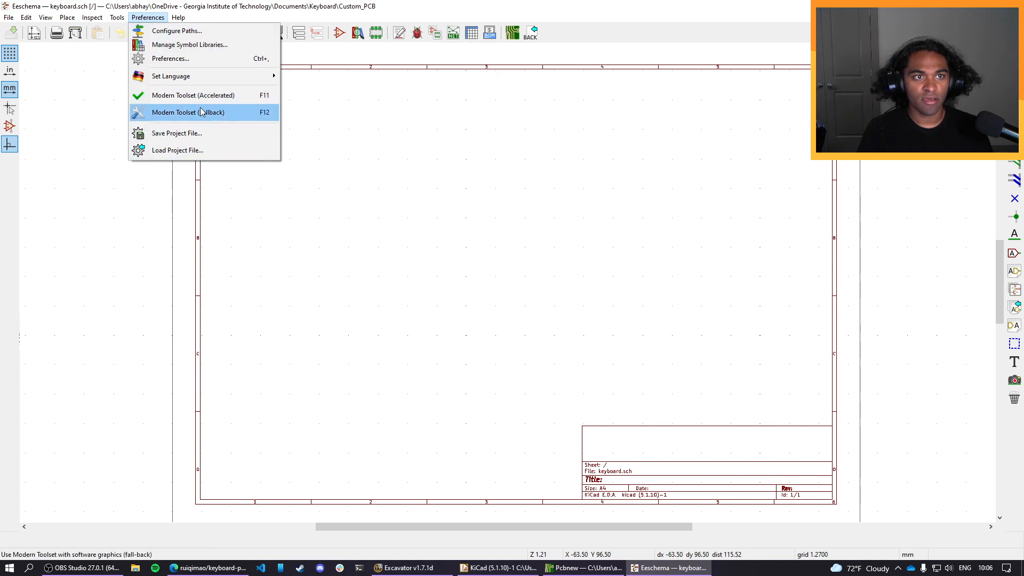
click(202, 59)
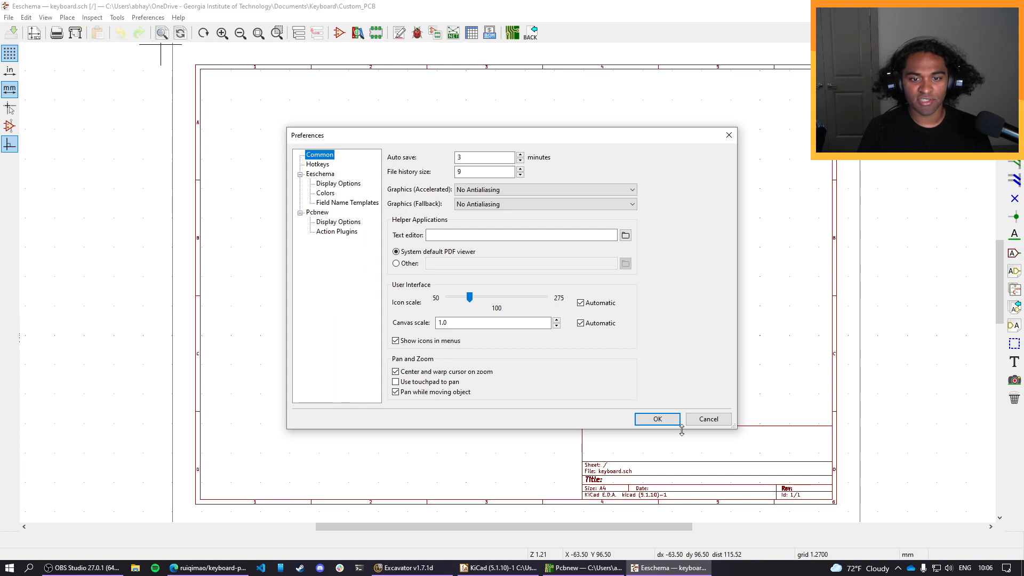
click(708, 419)
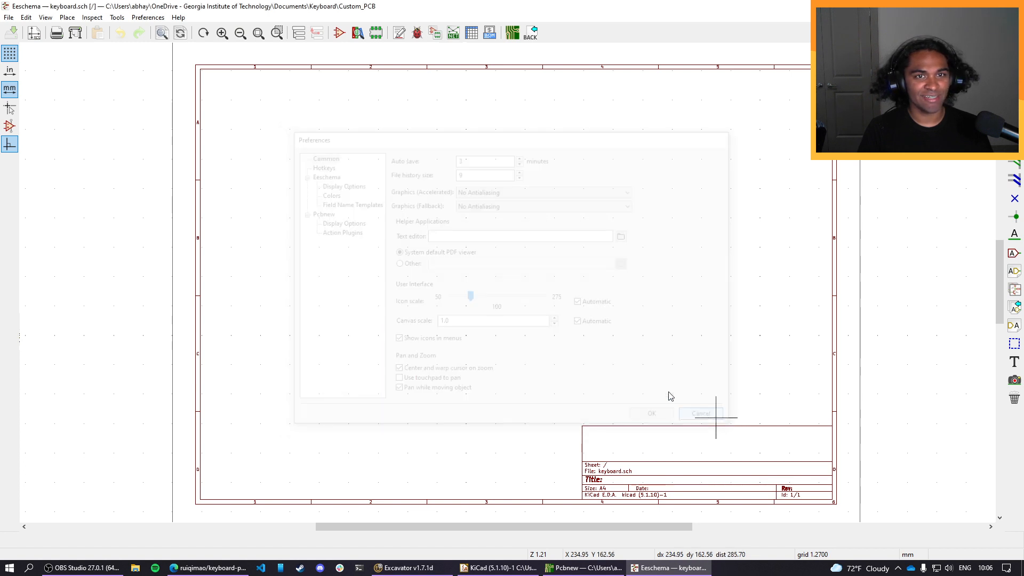
Add keyboard_parts.lib from the Downloads folder kicad_lib_tmk-master to the global symbol libraries.
click(147, 20)
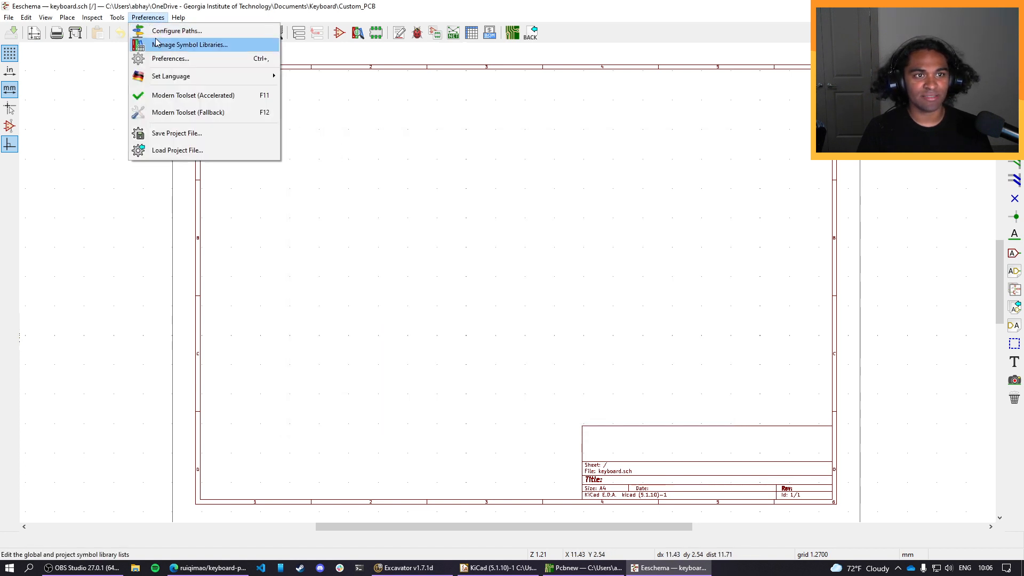
click(209, 45)
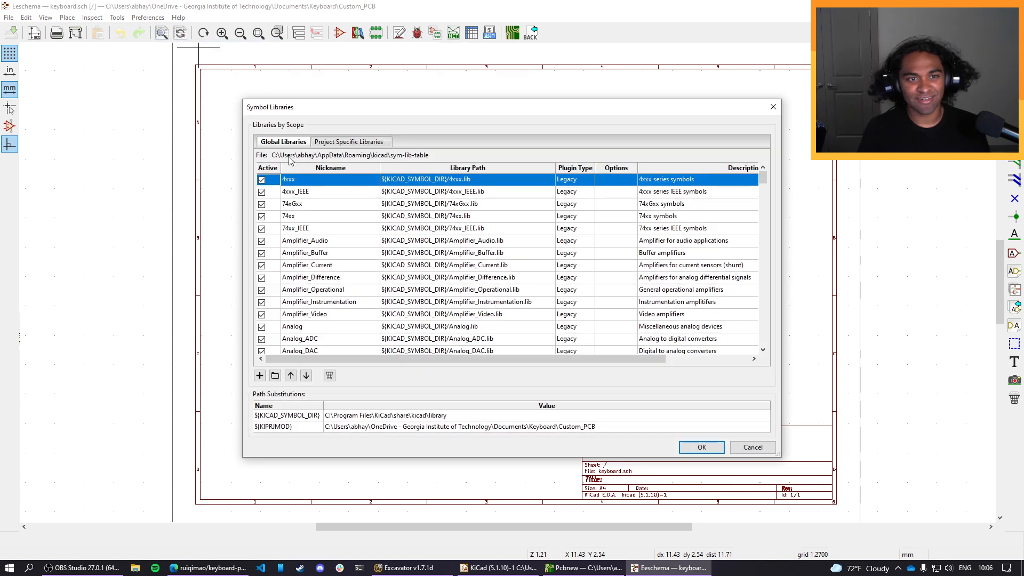
click(276, 376)
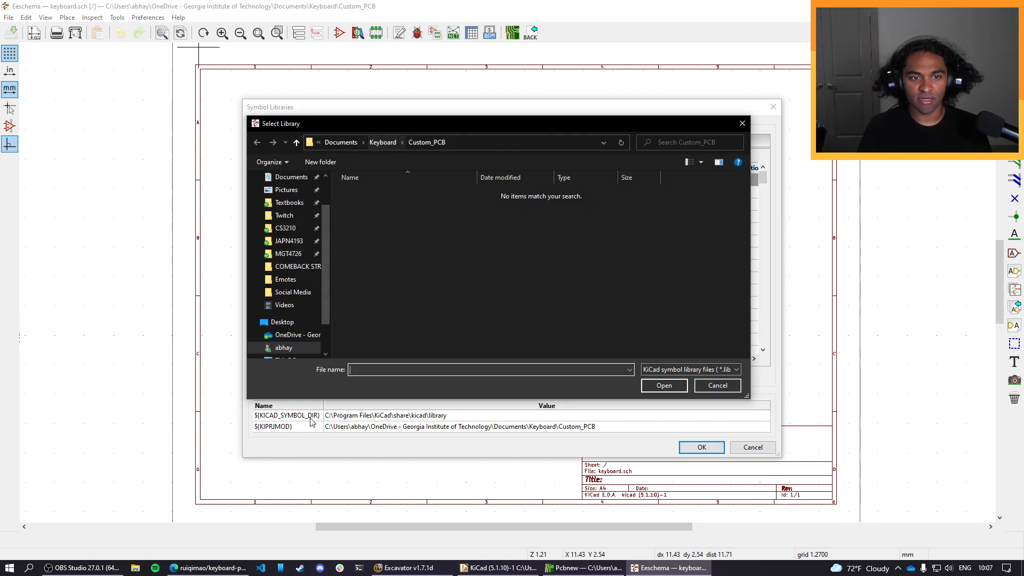
scroll(288, 320, down, 1)
scroll(291, 320, up, 2)
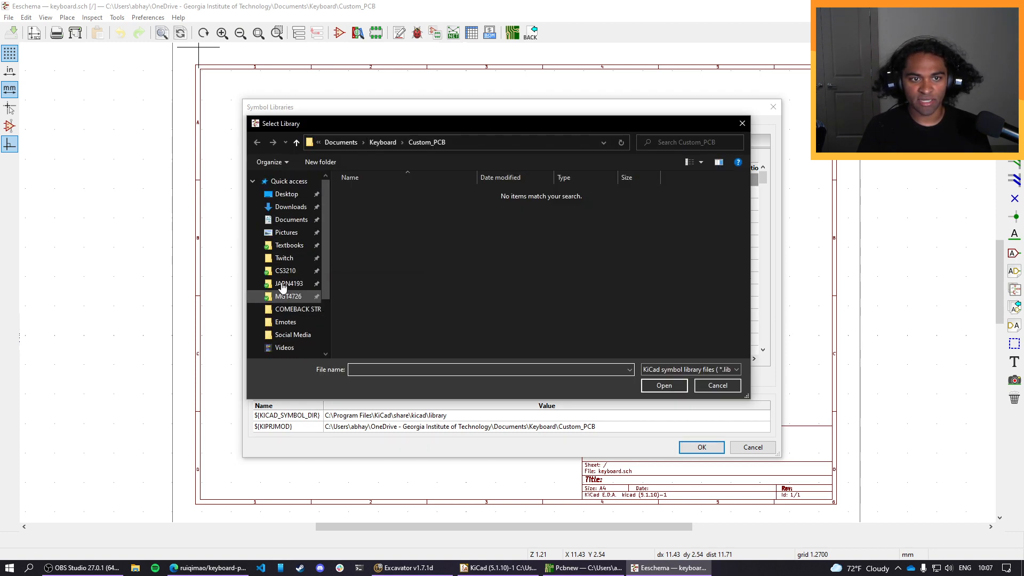
click(291, 206)
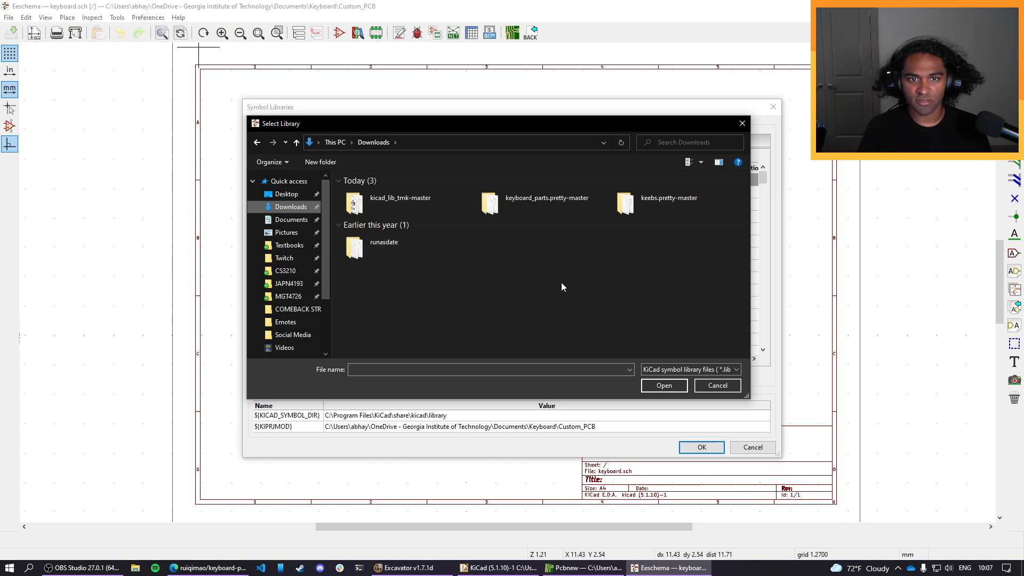
click(399, 205)
click(683, 389)
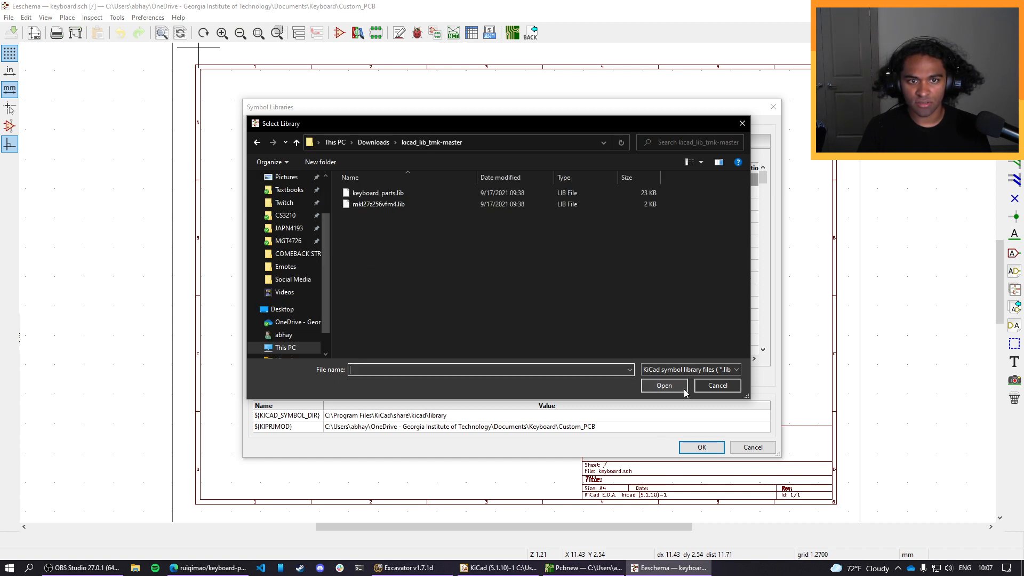
click(397, 192)
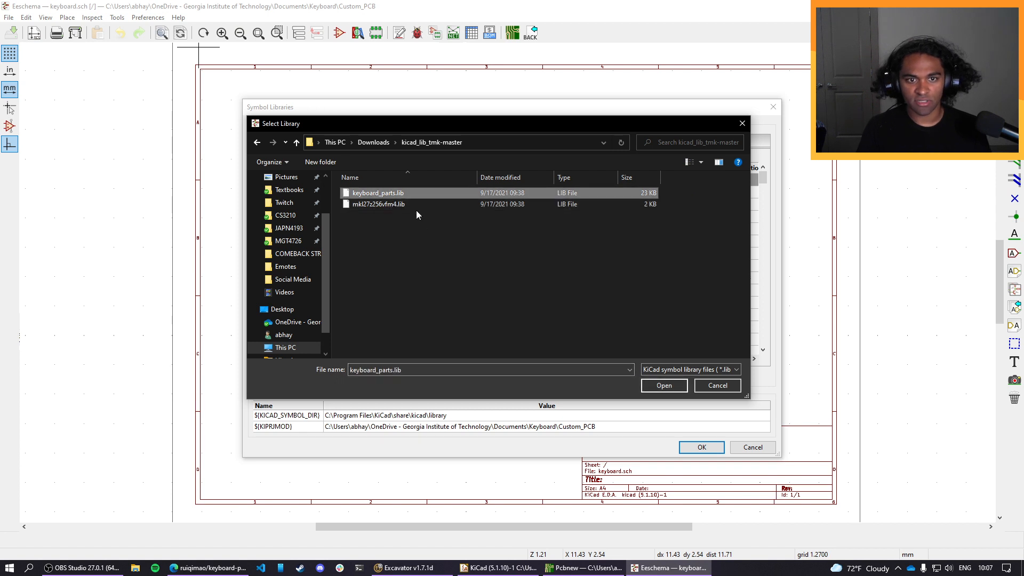
shift+click(414, 205)
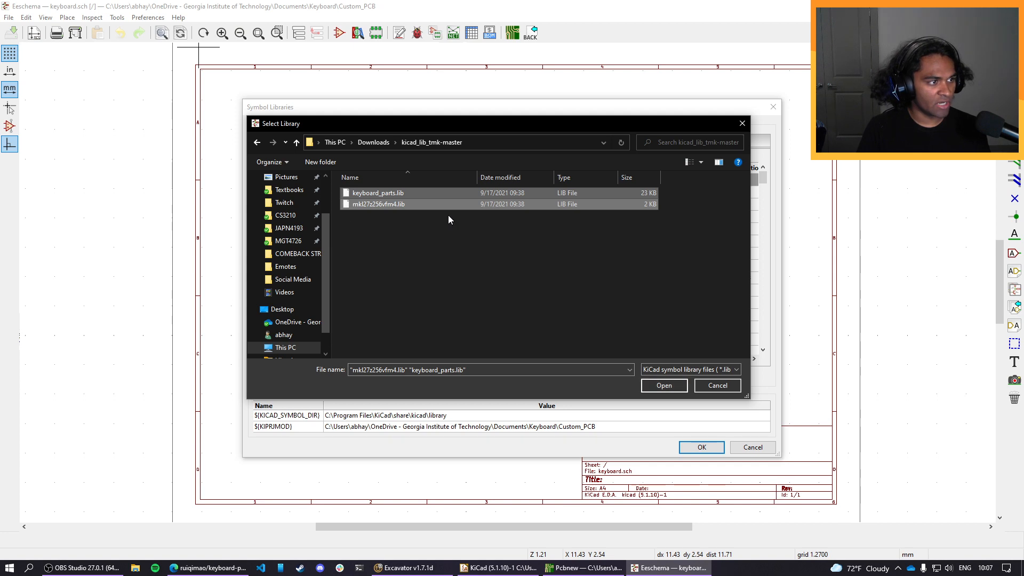
click(420, 194)
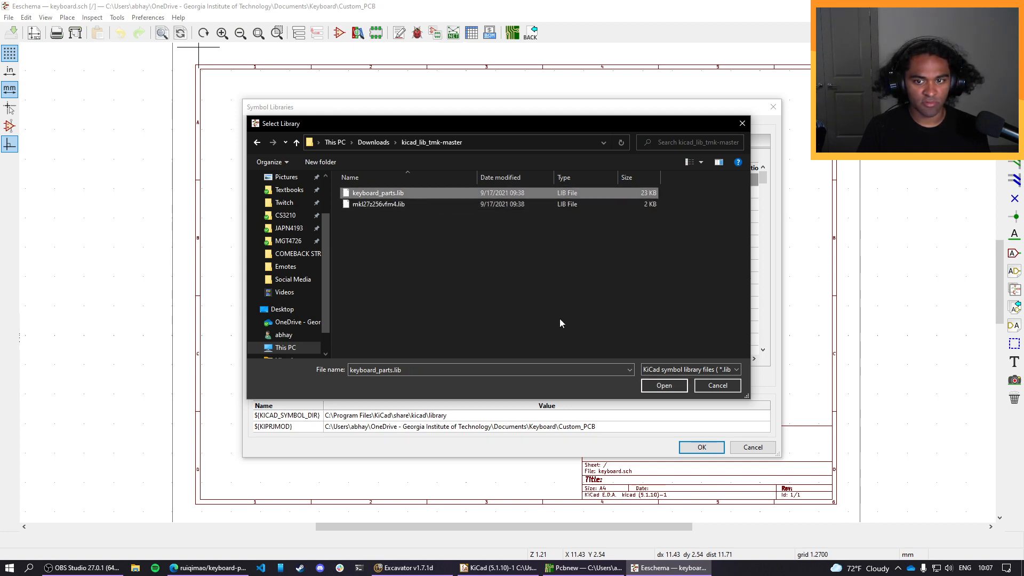
click(651, 386)
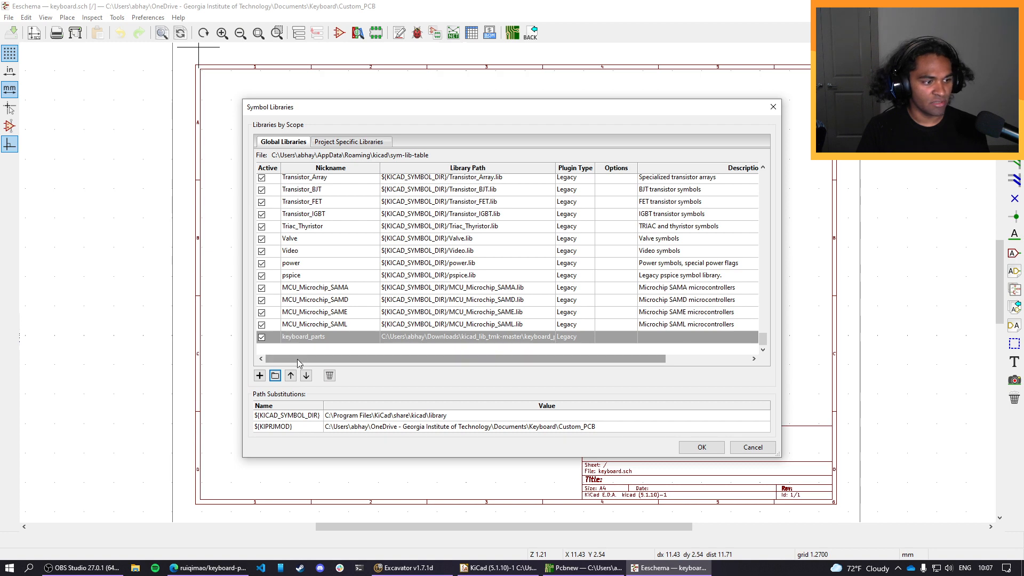
Move the keyboard_parts library up the global library table to just above Sensor_Optical.
click(290, 375)
click(290, 375)
click(290, 375)
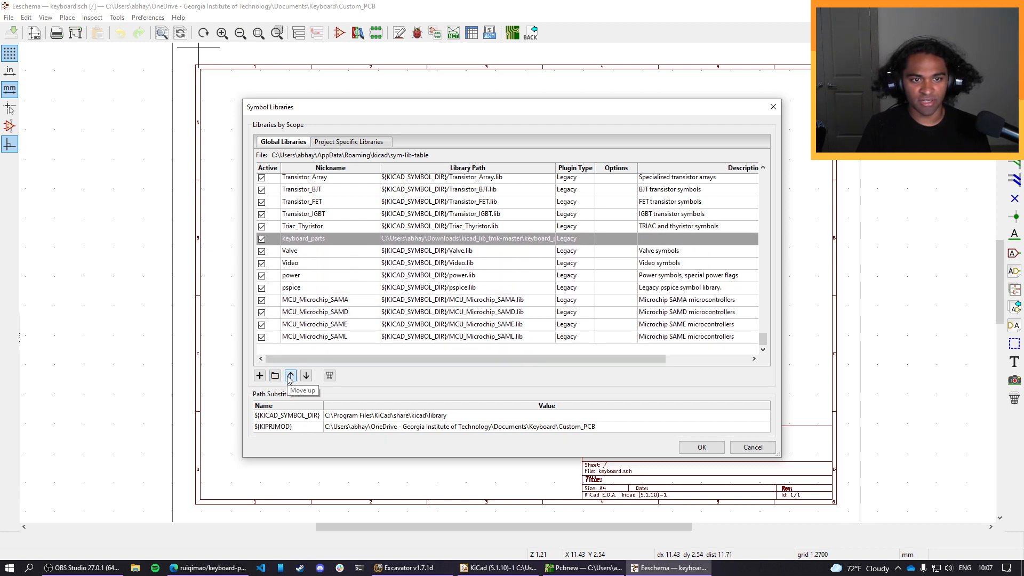
click(290, 375)
click(290, 375)
click(290, 376)
click(290, 375)
click(290, 375)
click(290, 375)
click(290, 375)
click(290, 376)
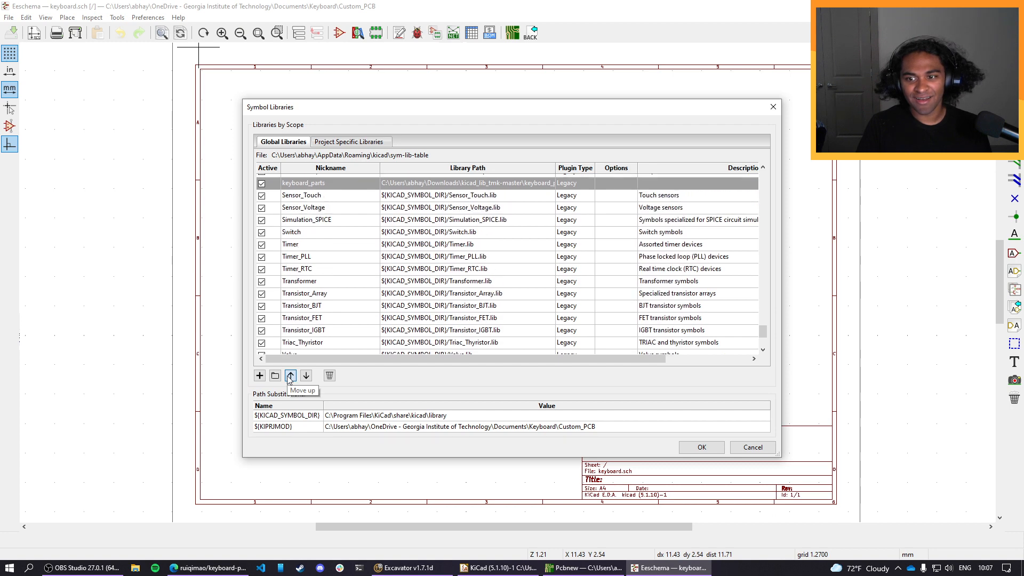
click(290, 376)
click(290, 375)
click(290, 375)
click(290, 375)
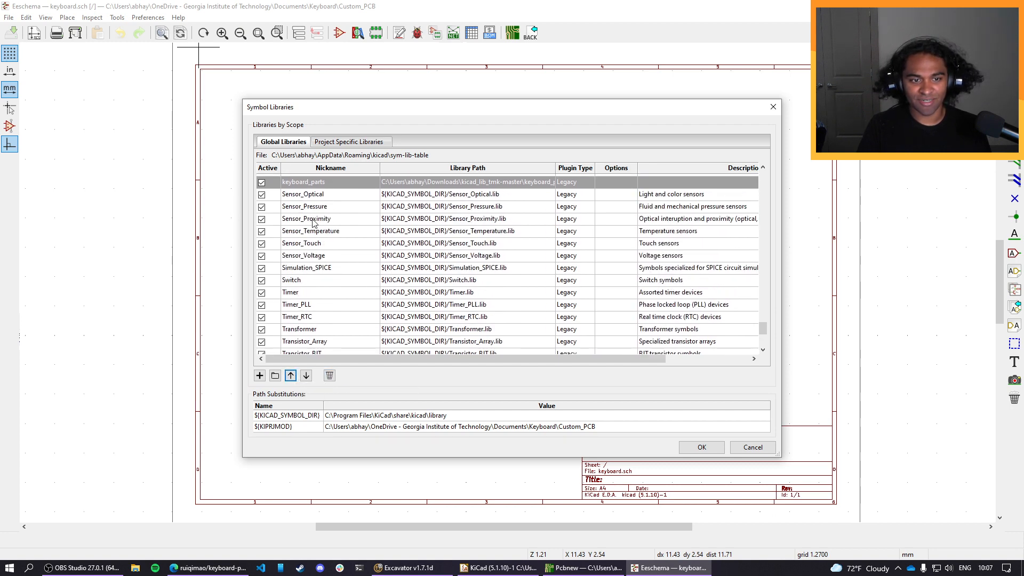
scroll(342, 293, up, 3)
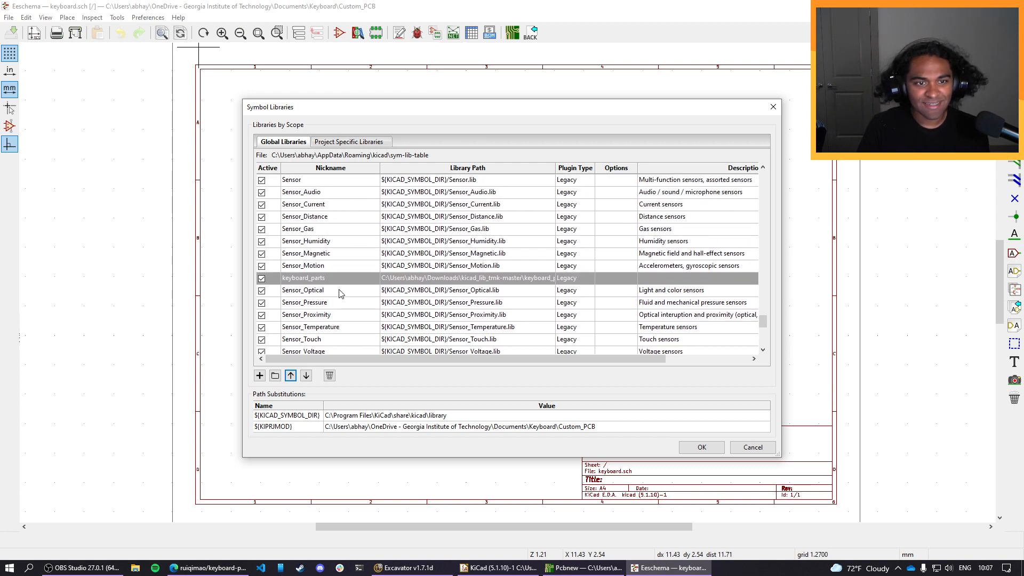
mouse_move(314, 282)
mouse_down()
mouse_move(316, 188)
mouse_move(318, 281)
mouse_up()
click(319, 282)
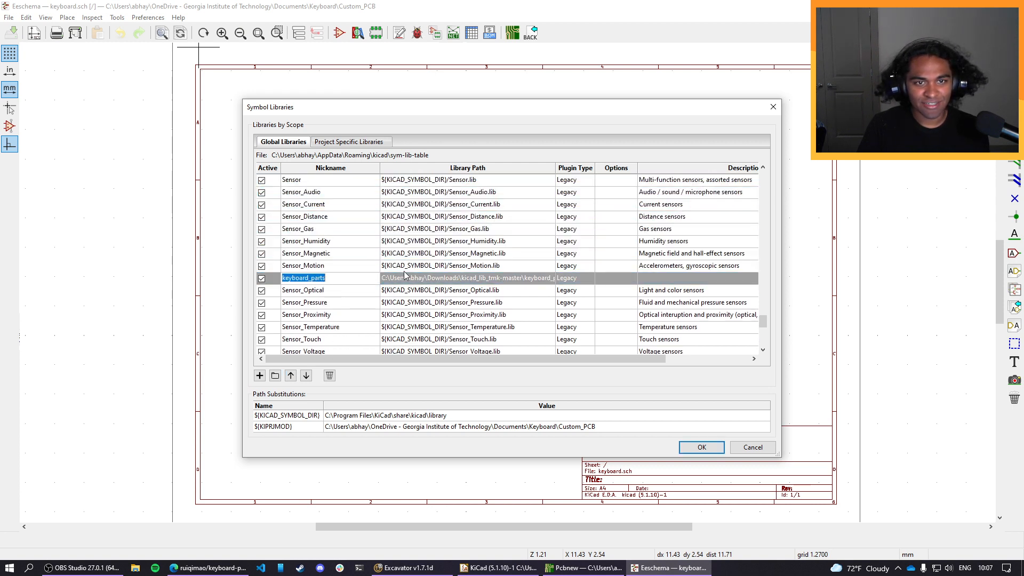
click(390, 282)
click(608, 280)
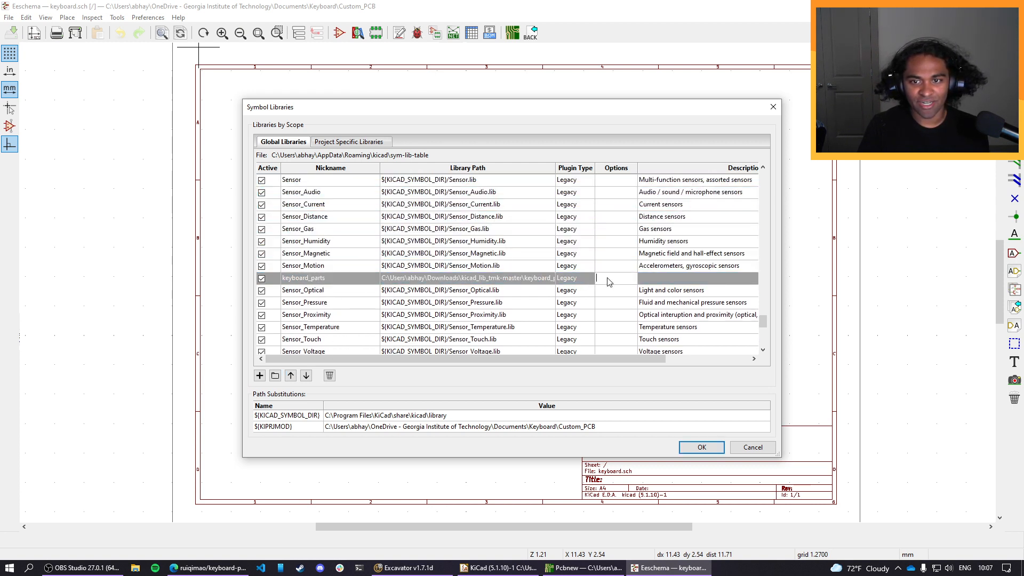
click(261, 277)
click(261, 277)
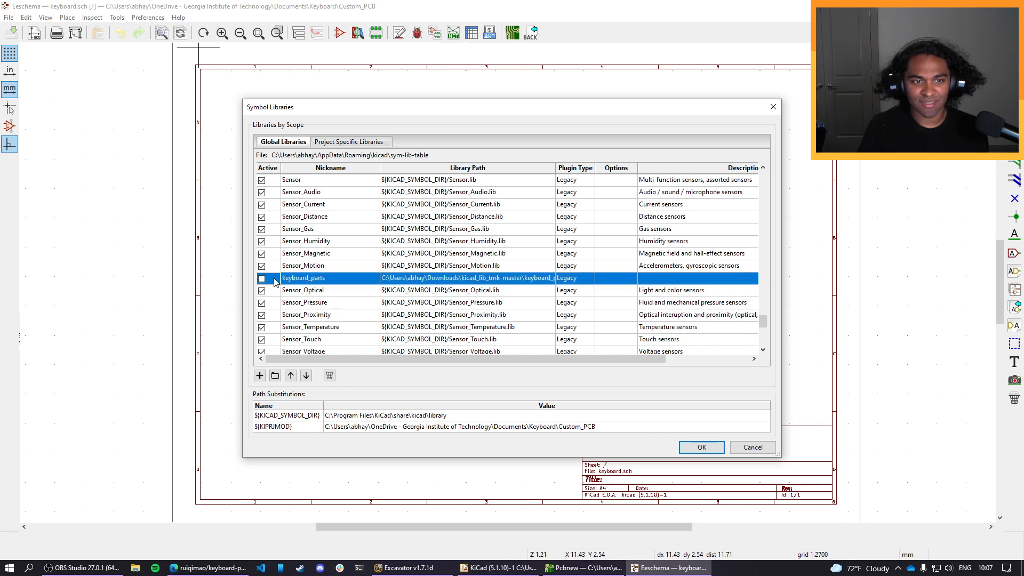
click(262, 277)
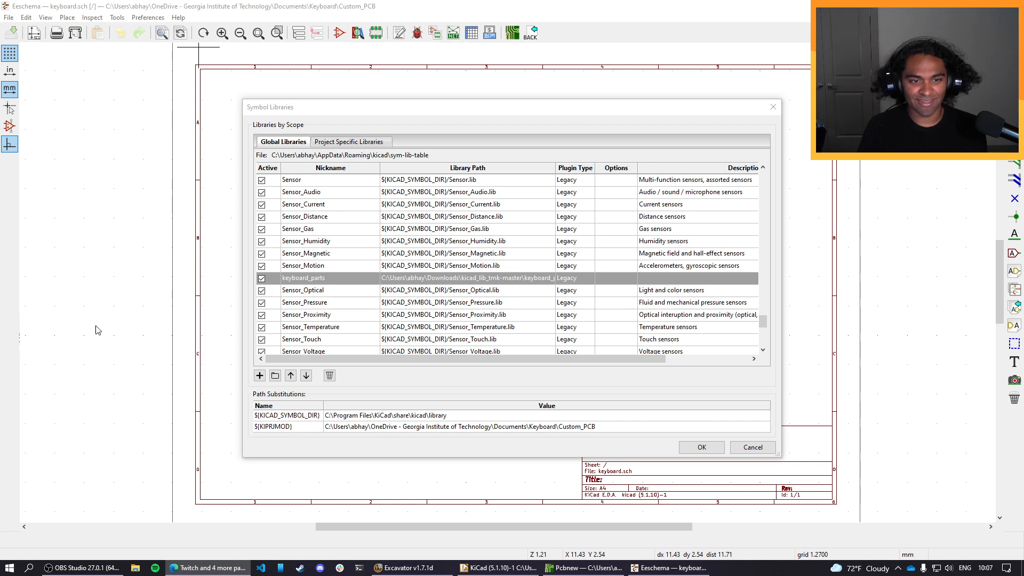
click(382, 411)
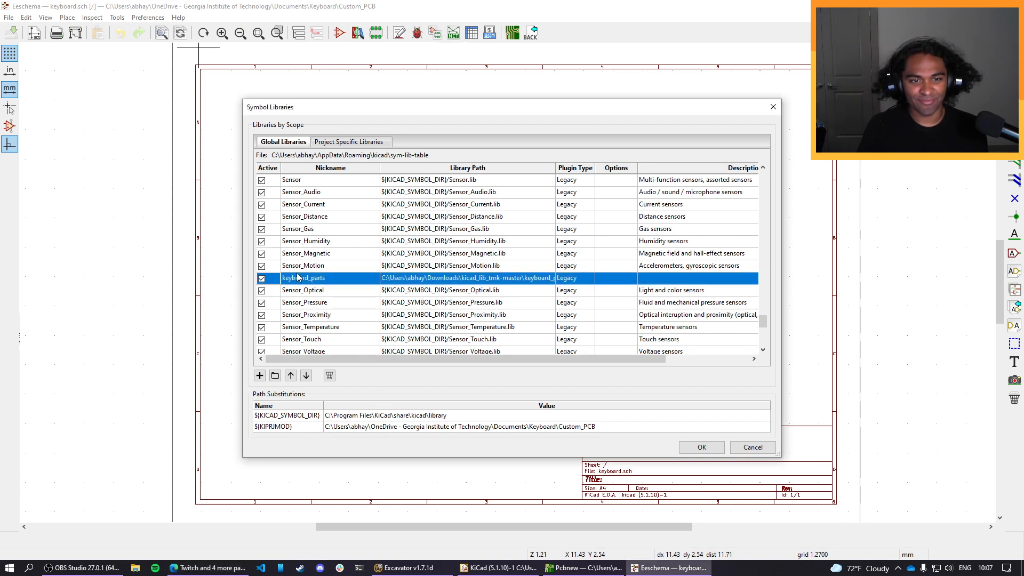
Move the keyboard_parts library up the global library table to just above Interface_USB.
click(291, 376)
click(291, 375)
click(291, 375)
click(291, 375)
click(291, 375)
click(290, 376)
click(291, 375)
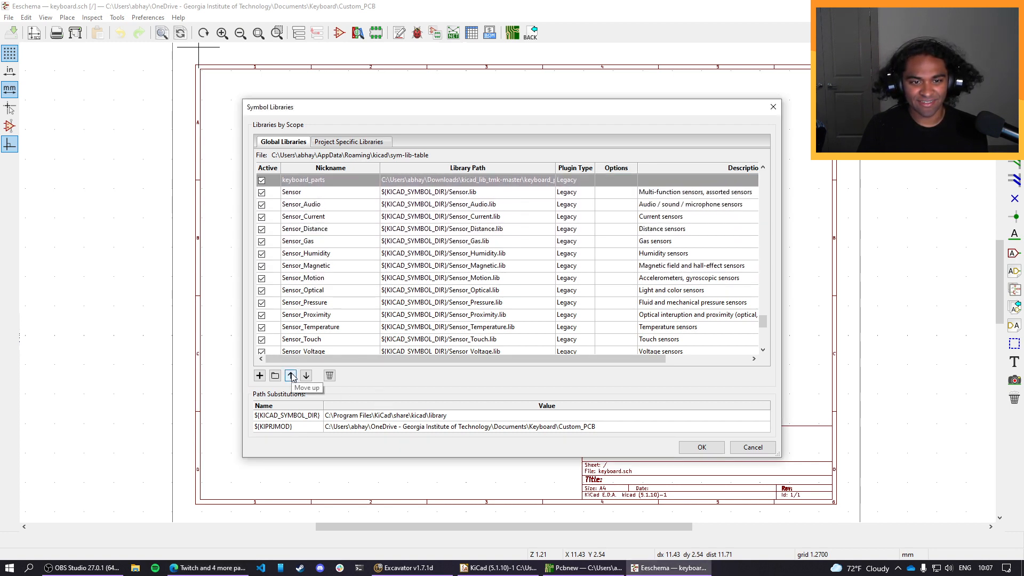
click(290, 375)
click(290, 375)
click(291, 375)
click(291, 375)
click(291, 376)
click(291, 375)
double_click(291, 375)
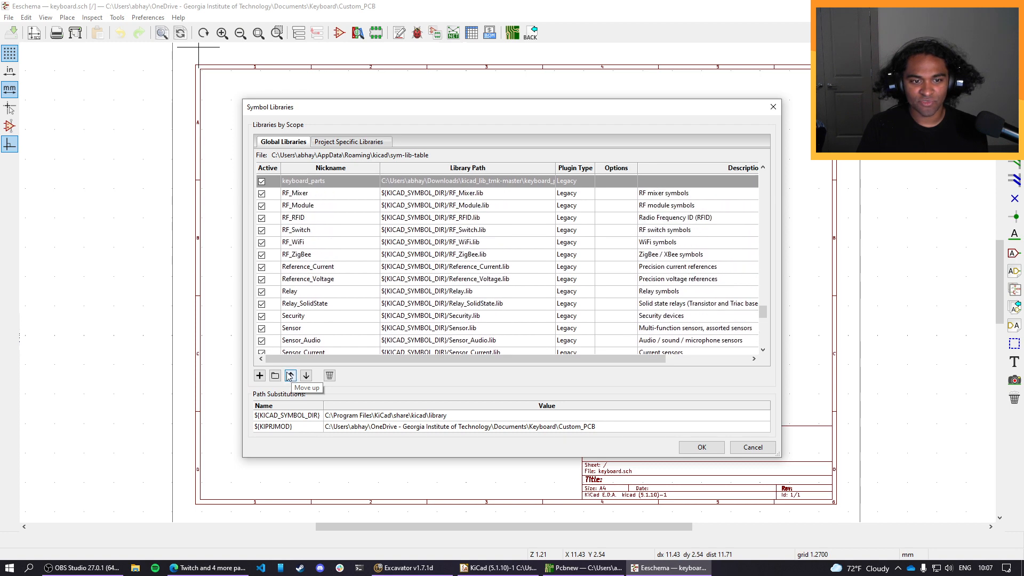
double_click(291, 375)
click(290, 375)
double_click(291, 375)
double_click(291, 375)
double_click(290, 375)
click(291, 375)
double_click(290, 376)
click(291, 375)
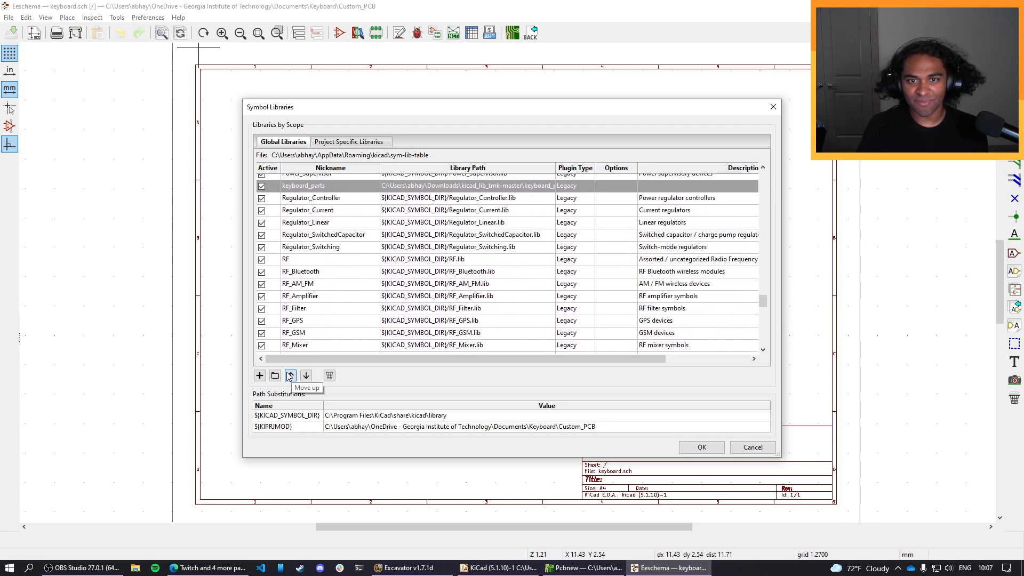
double_click(291, 376)
double_click(291, 375)
double_click(291, 376)
click(290, 375)
double_click(290, 375)
click(291, 375)
double_click(290, 375)
click(291, 375)
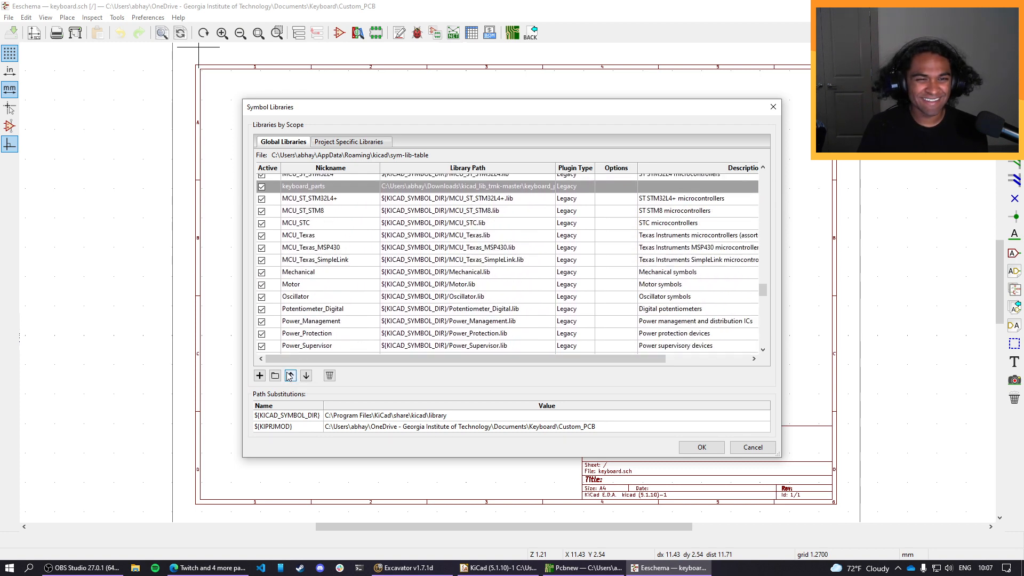
double_click(291, 376)
click(290, 375)
double_click(291, 375)
click(290, 376)
double_click(291, 375)
click(291, 375)
double_click(291, 375)
click(291, 375)
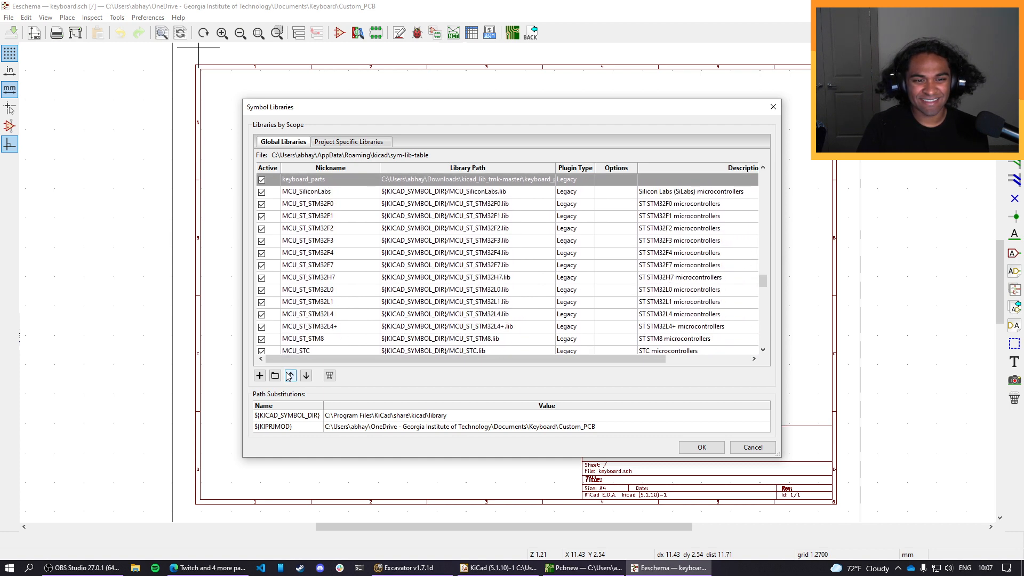
double_click(290, 375)
click(291, 376)
double_click(291, 376)
click(291, 376)
double_click(291, 375)
double_click(291, 375)
click(290, 375)
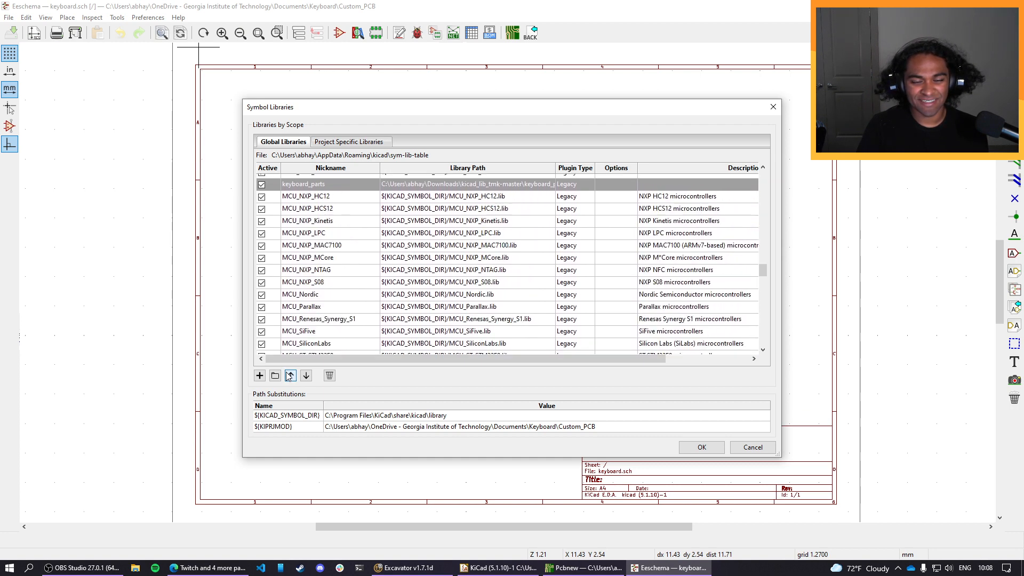
double_click(290, 375)
click(291, 375)
double_click(290, 375)
click(291, 376)
double_click(291, 375)
click(291, 375)
double_click(291, 376)
click(290, 375)
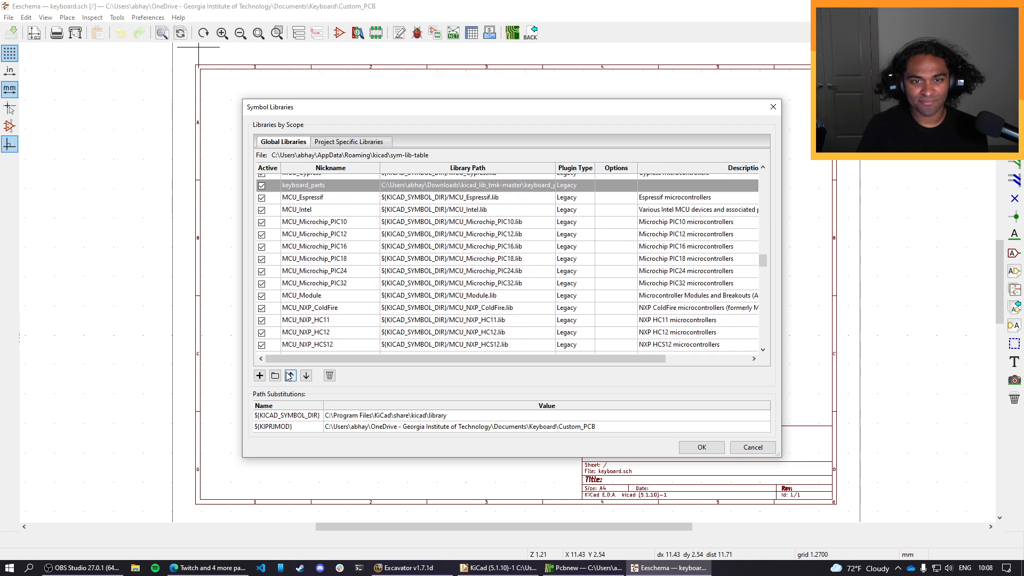
double_click(291, 375)
click(291, 376)
double_click(290, 375)
click(290, 376)
double_click(291, 376)
click(291, 375)
double_click(290, 376)
click(290, 375)
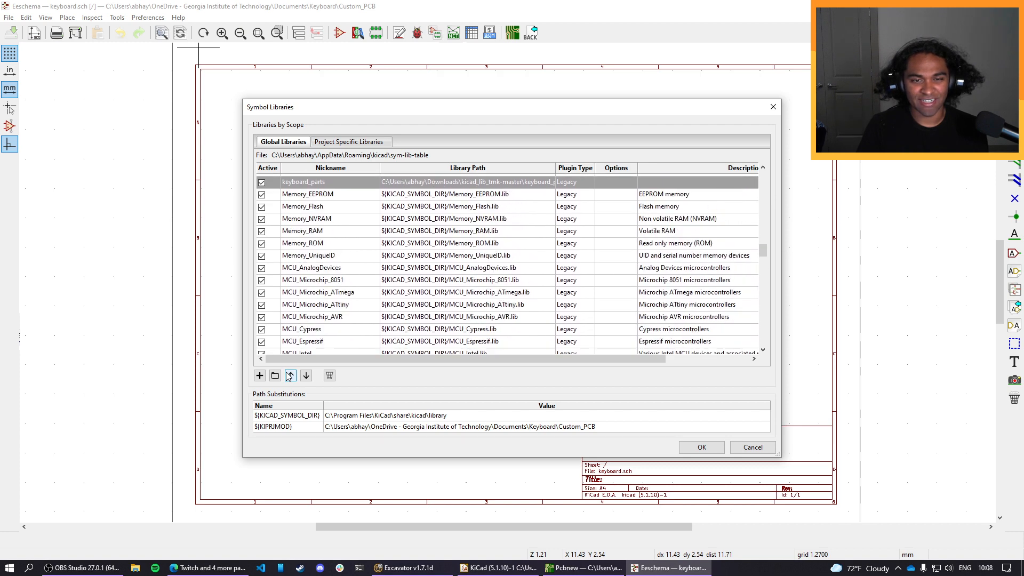
double_click(291, 375)
click(291, 375)
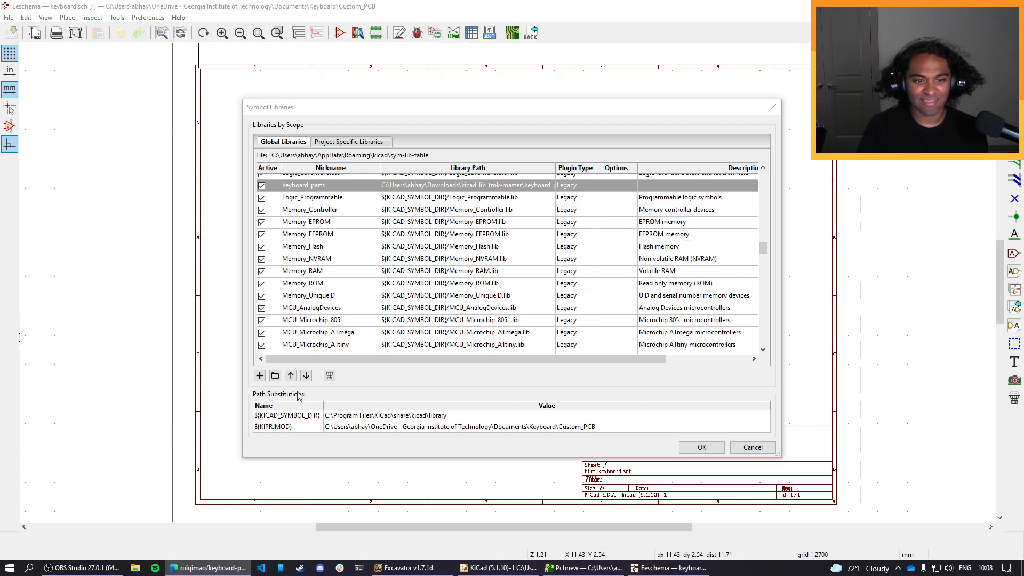
click(291, 375)
click(291, 375)
click(291, 375)
click(290, 376)
click(290, 376)
click(291, 375)
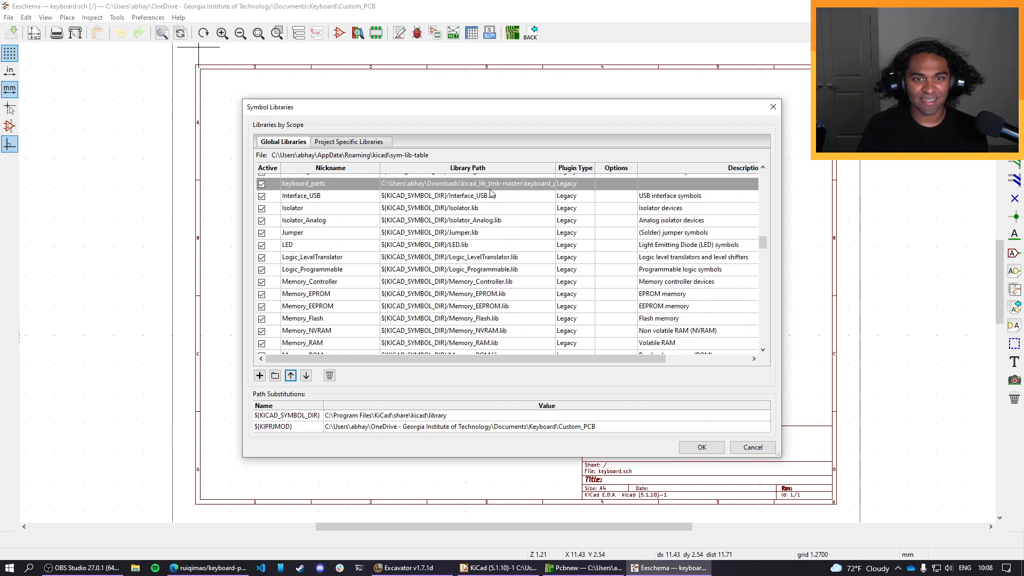
Try to relocate the keyboard_parts row to the head of the global library table, above 4xxx.
right_click(357, 183)
double_click(357, 184)
double_click(383, 185)
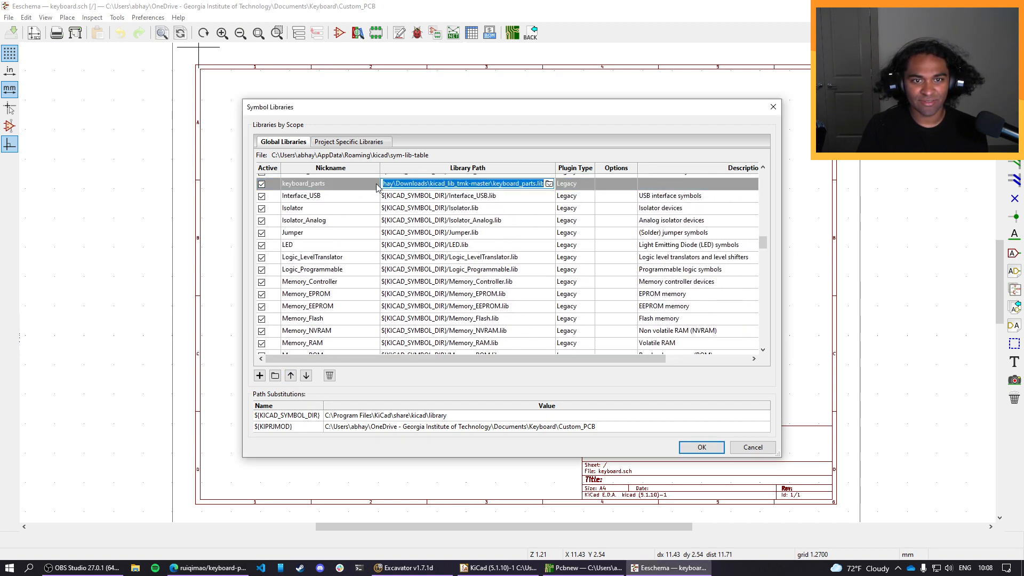
right_click(376, 184)
key(Escape)
scroll(351, 229, up, 10)
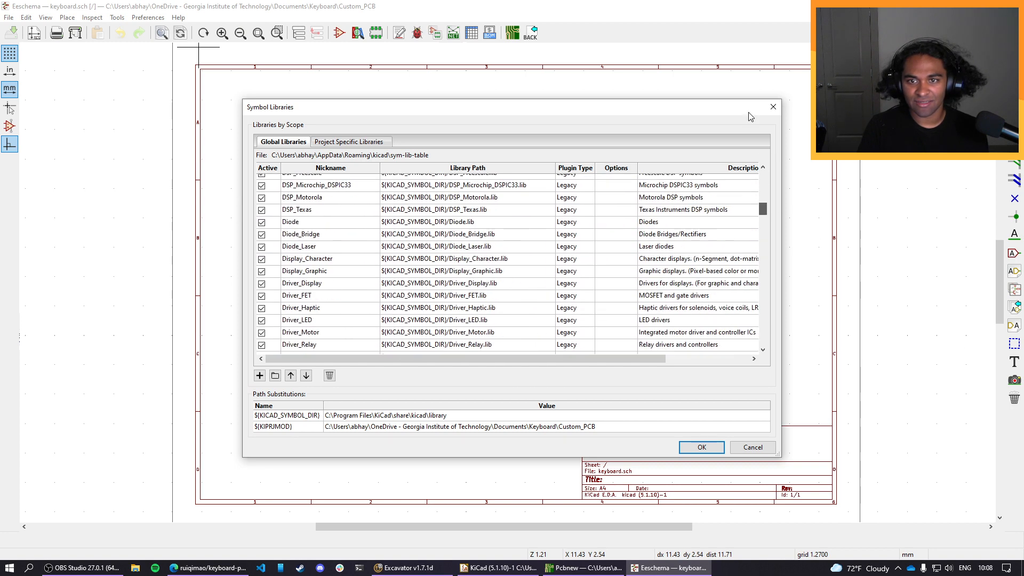
drag(763, 200, 760, 172)
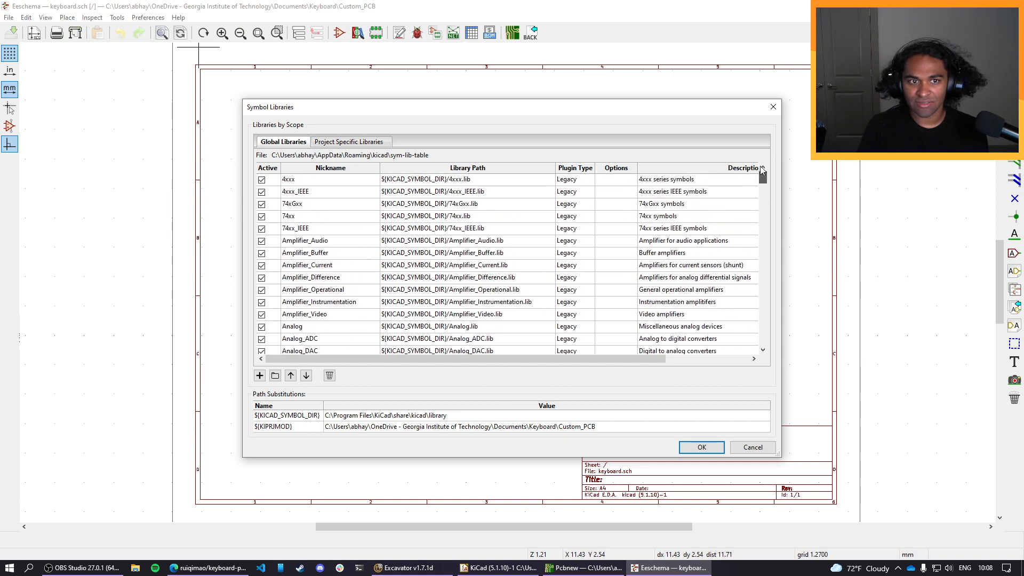
double_click(299, 183)
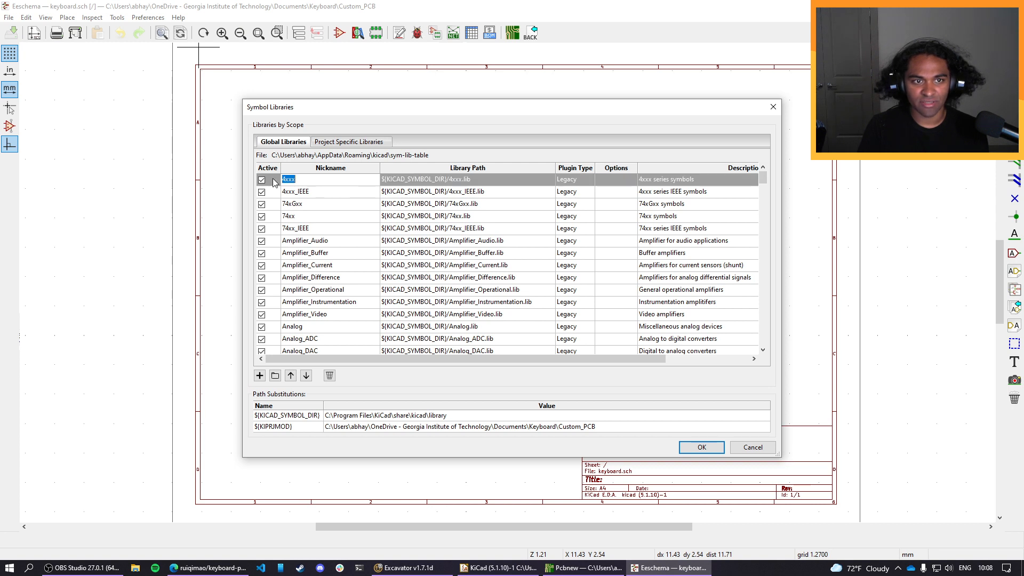
click(276, 183)
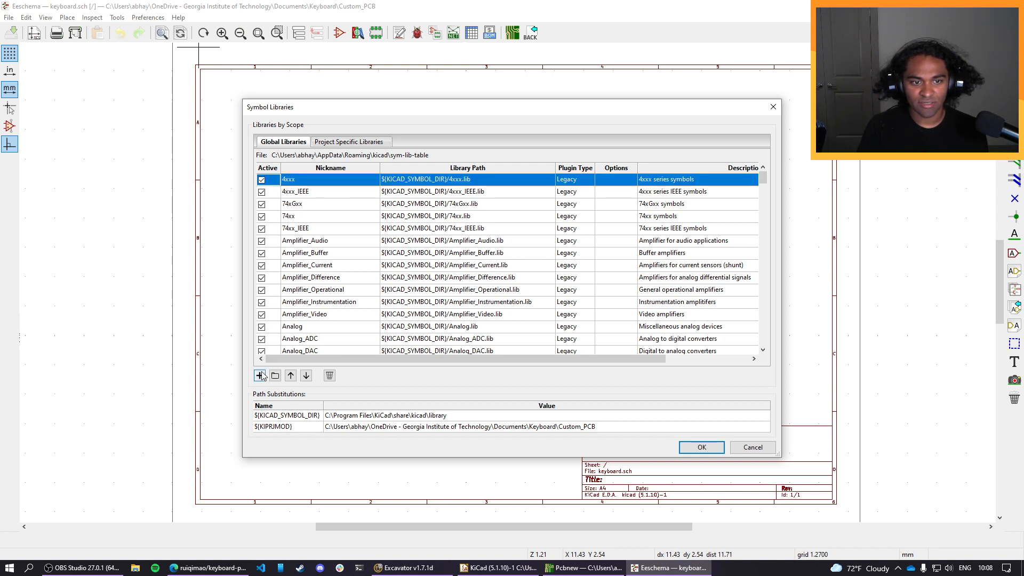
click(260, 375)
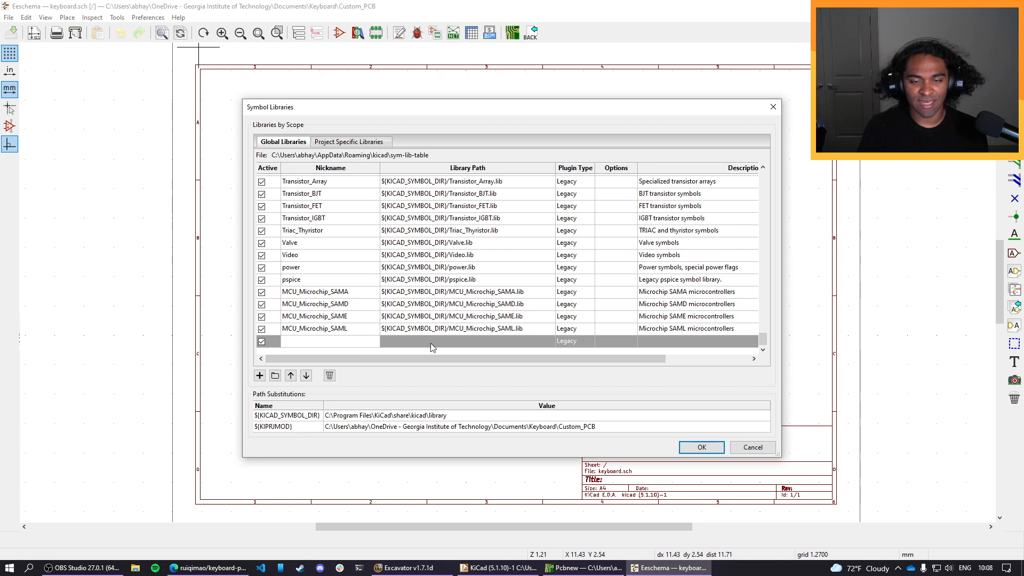
scroll(395, 339, up, 5)
scroll(395, 338, down, 5)
right_click(396, 343)
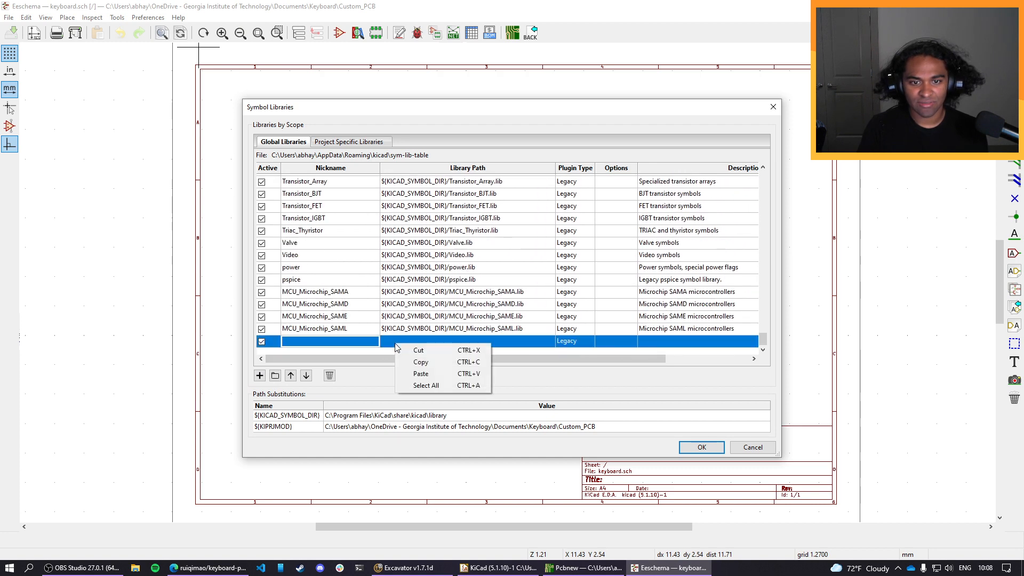
click(433, 387)
click(330, 375)
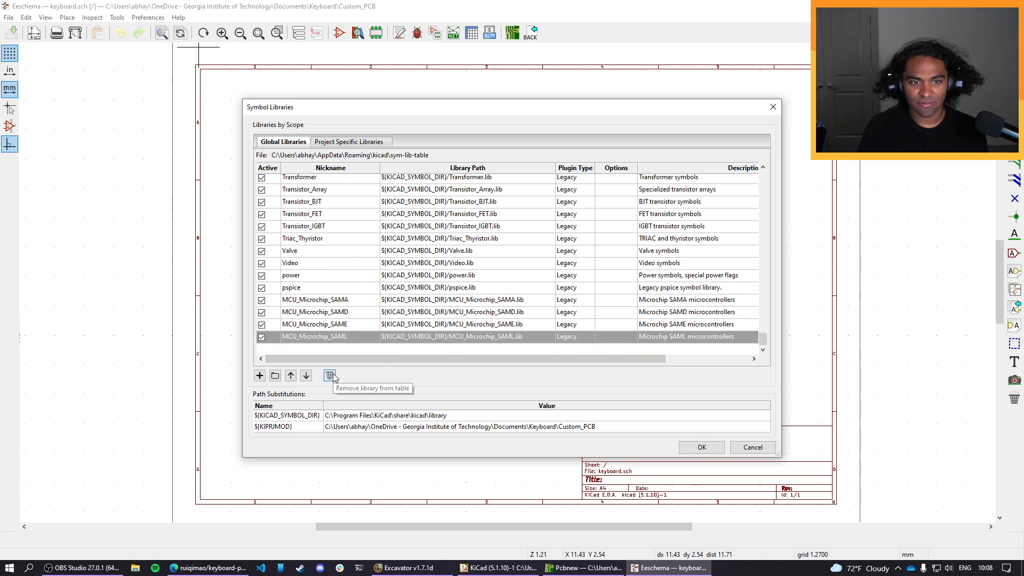
Try to paste the keyboard_parts entry at the head of the global library table, and remove the wrongly pasted last row.
scroll(309, 330, up, 4)
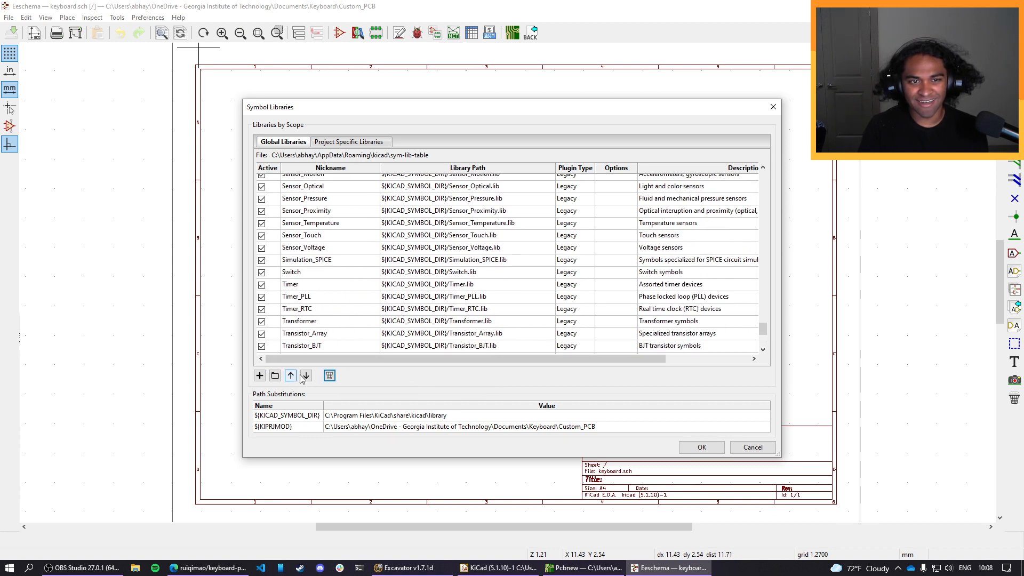
drag(763, 329, 749, 176)
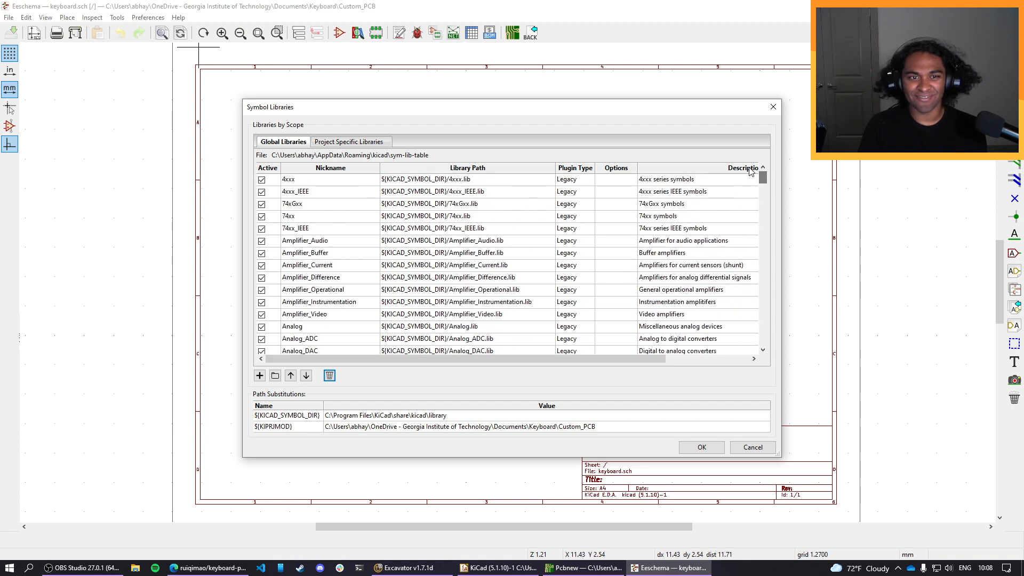
right_click(351, 180)
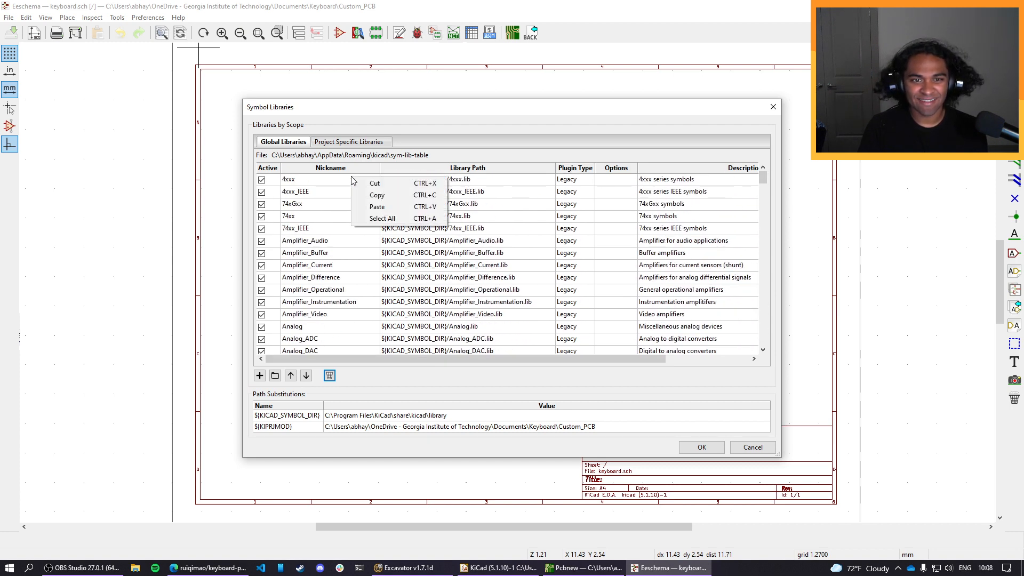
click(378, 209)
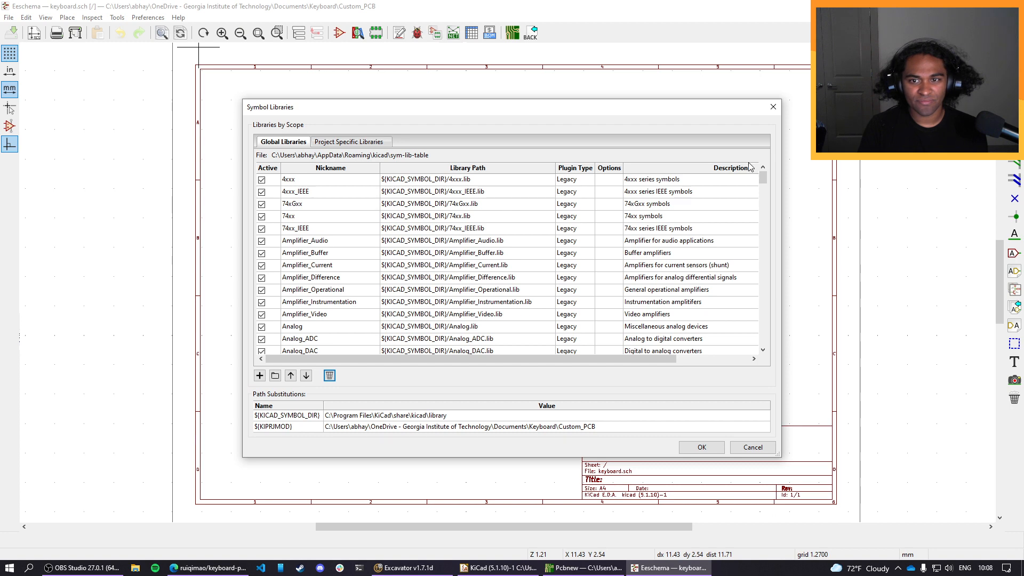
drag(761, 180, 761, 365)
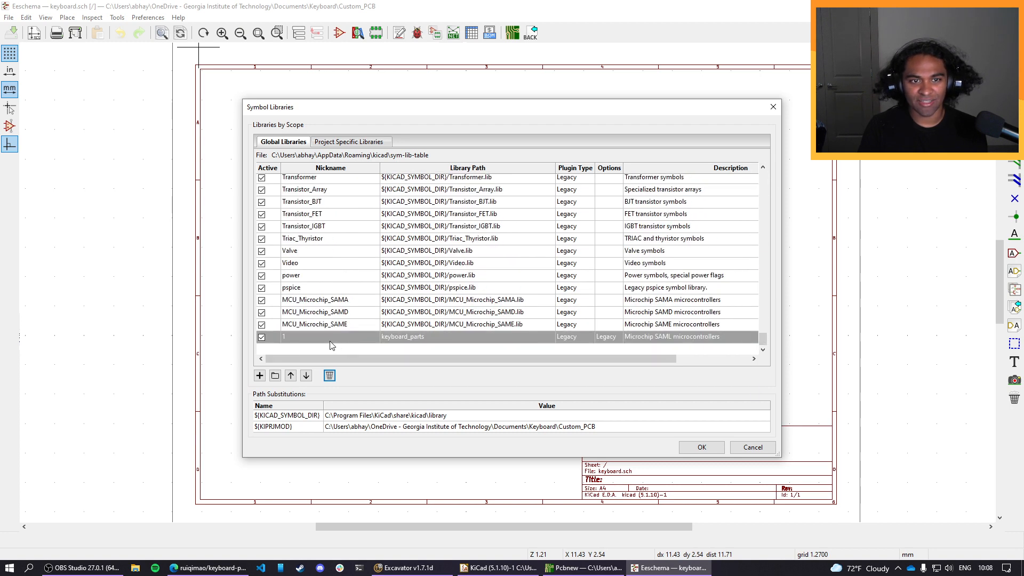
click(329, 376)
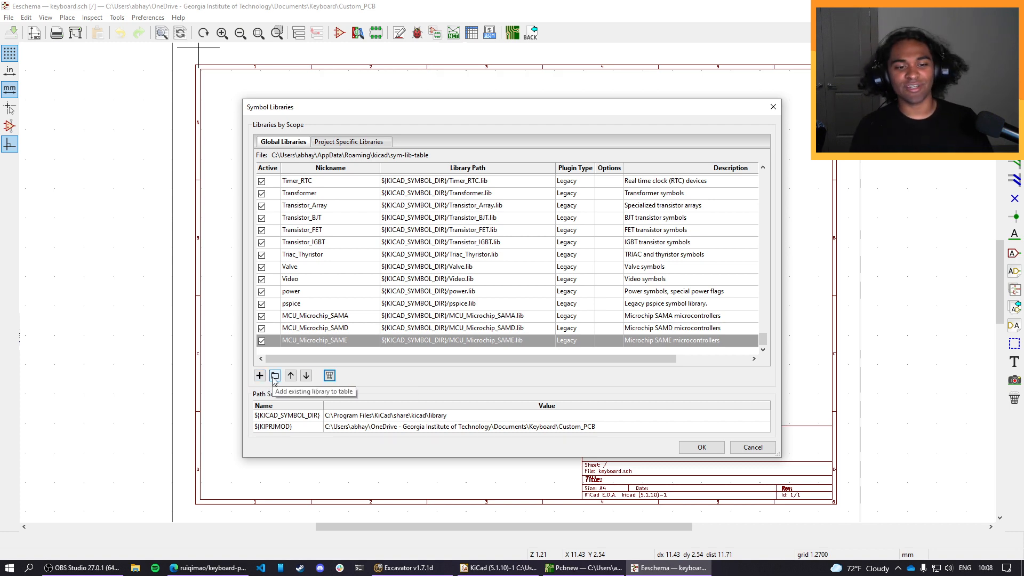
Add keyboard_parts.lib from the kicad_lib_tmk-master folder to the global symbol libraries again and accept the library table.
click(277, 376)
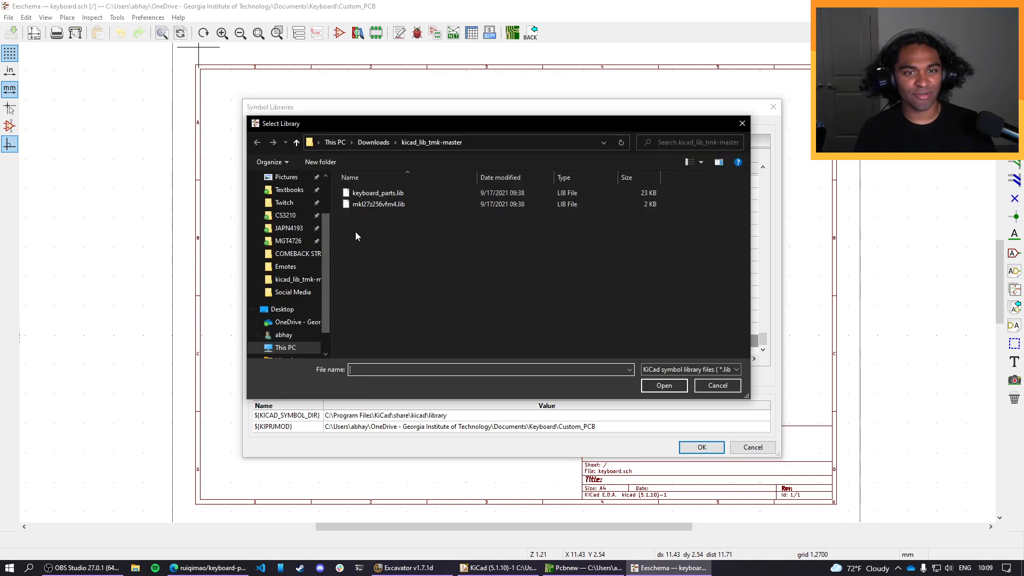
click(373, 194)
click(662, 385)
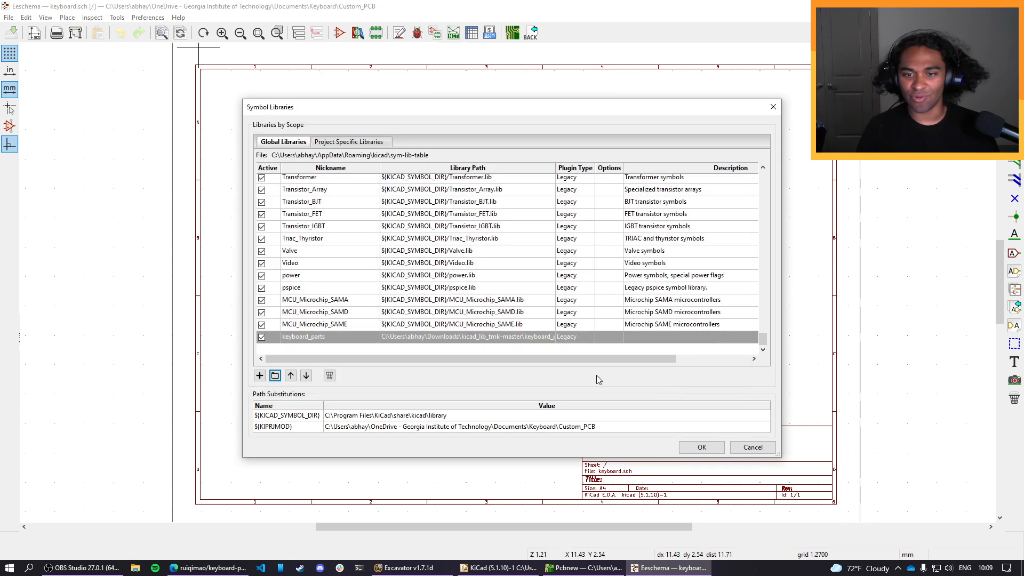
click(689, 447)
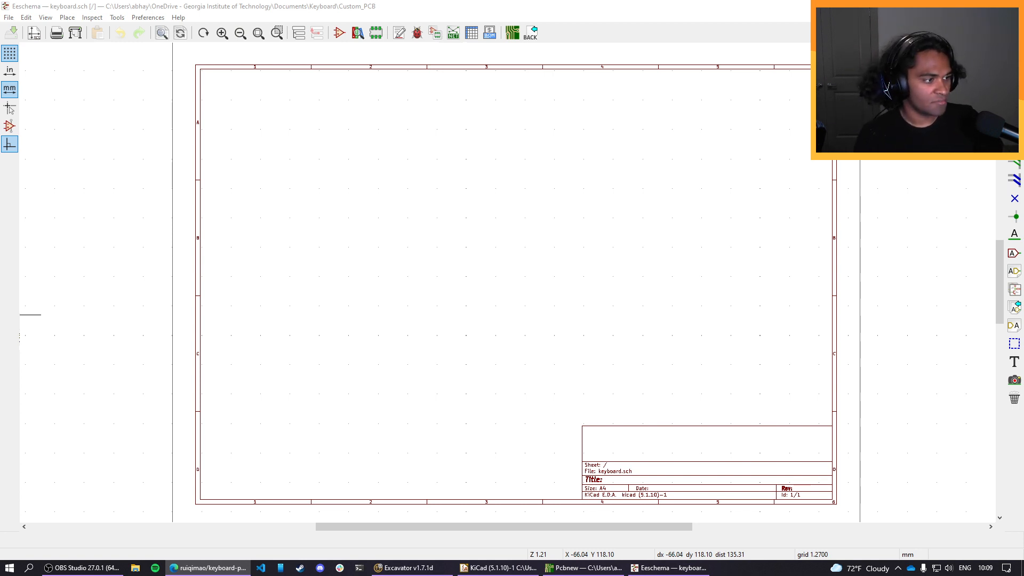
Start placing a symbol on the blank schematic sheet and expand the keyboard_parts library in the symbol chooser.
click(67, 18)
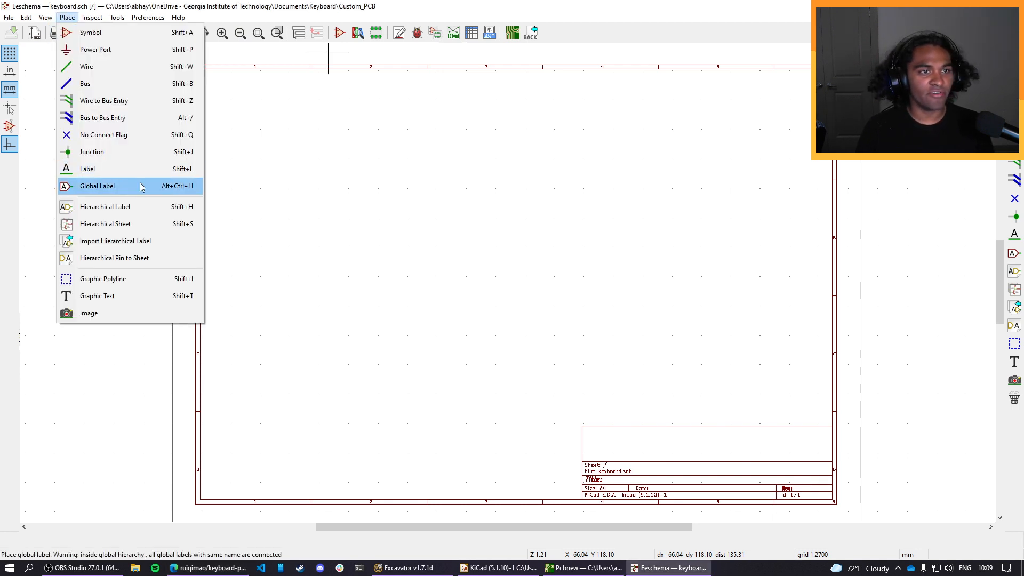
click(105, 34)
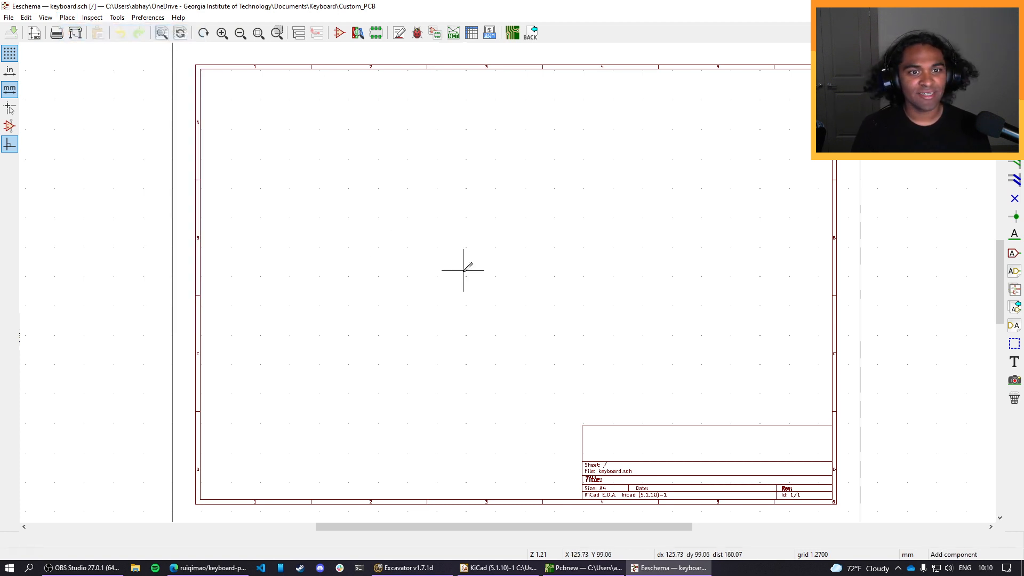
click(398, 223)
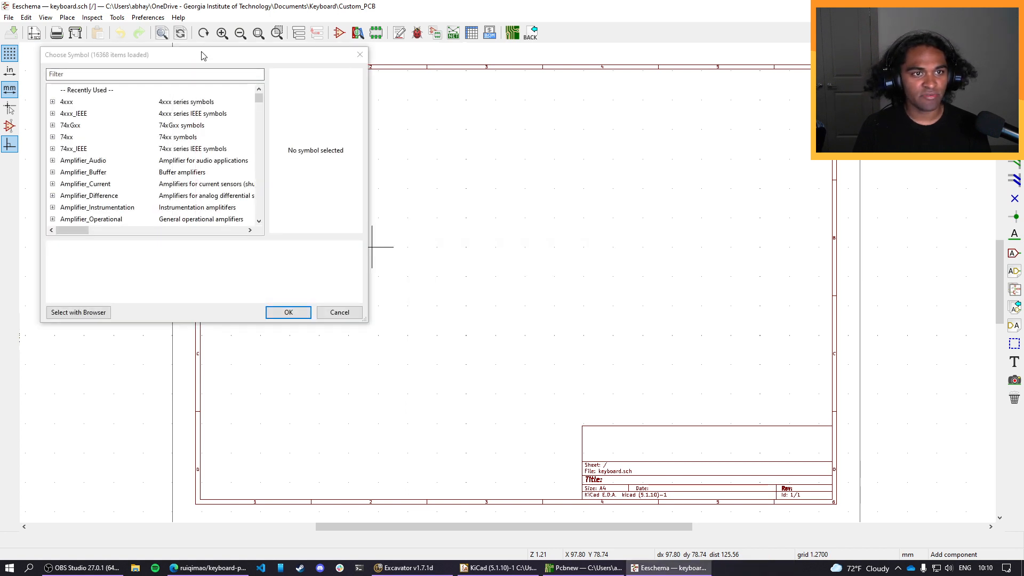
drag(202, 57, 344, 83)
drag(401, 128, 409, 179)
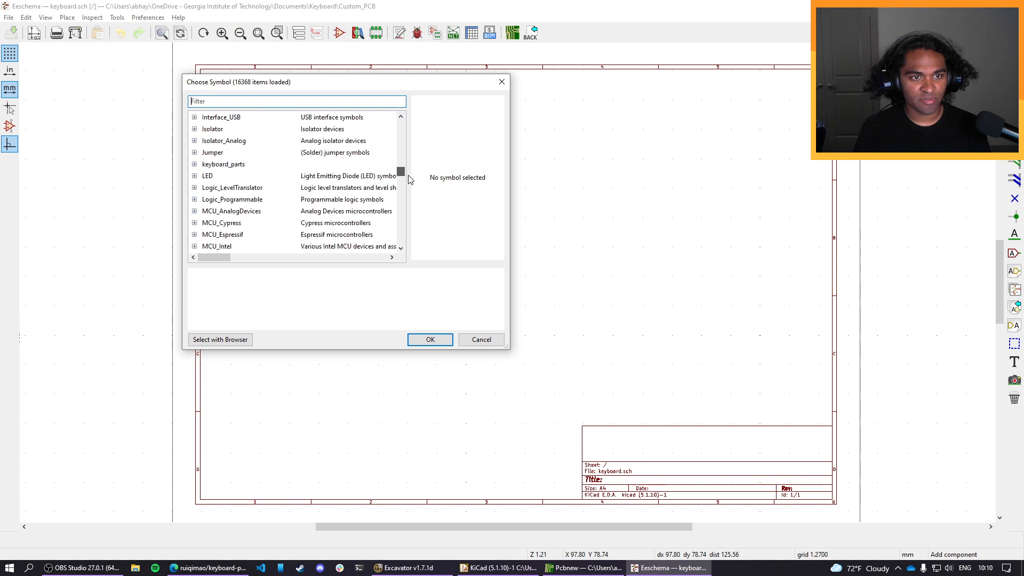
click(195, 164)
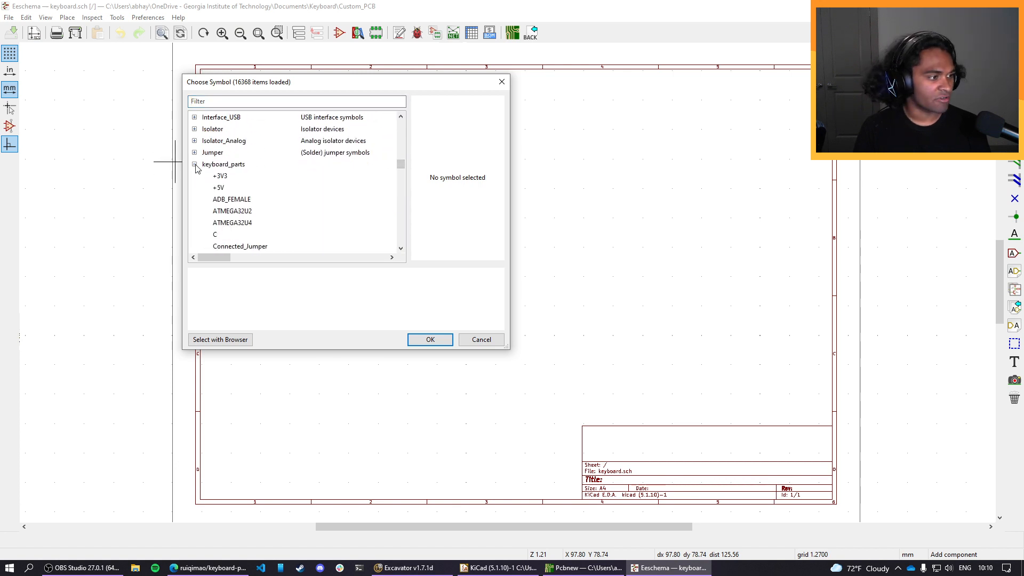
Place the ATMEGA32U4 symbol from keyboard_parts in the upper middle of the sheet and leave symbol placement.
scroll(287, 183, down, 10)
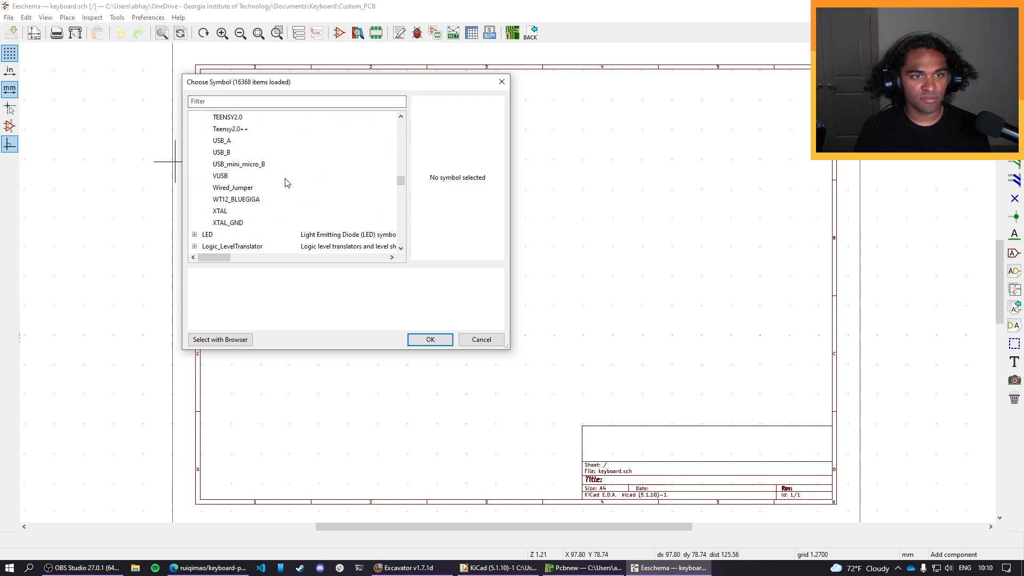
scroll(287, 183, up, 1)
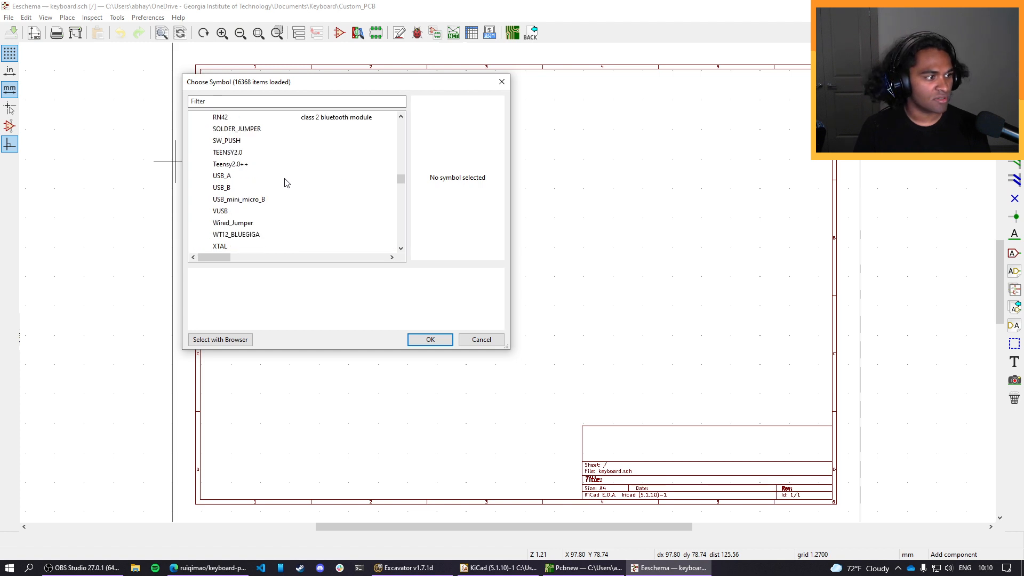
scroll(287, 183, down, 1)
scroll(283, 184, up, 11)
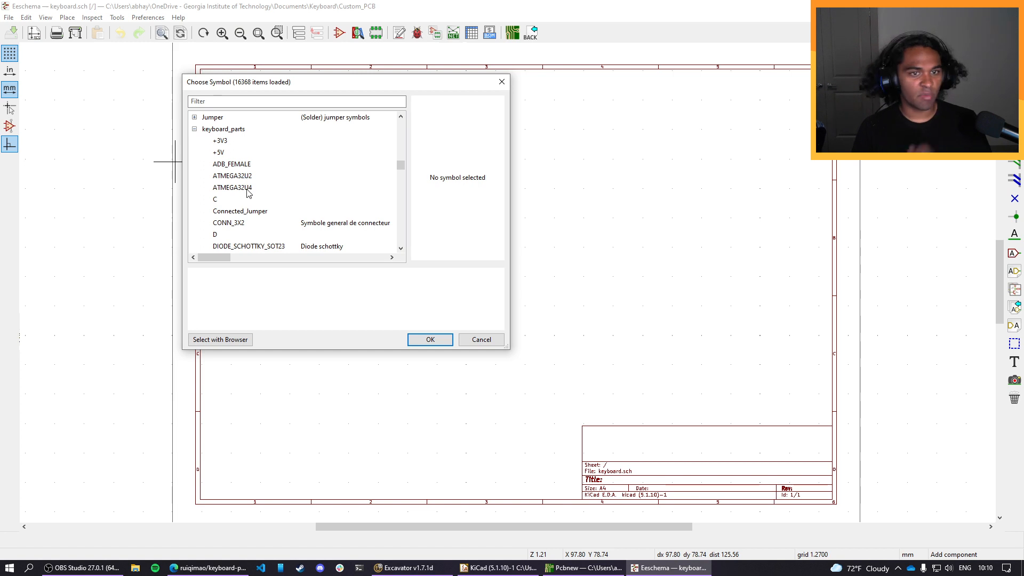
click(248, 188)
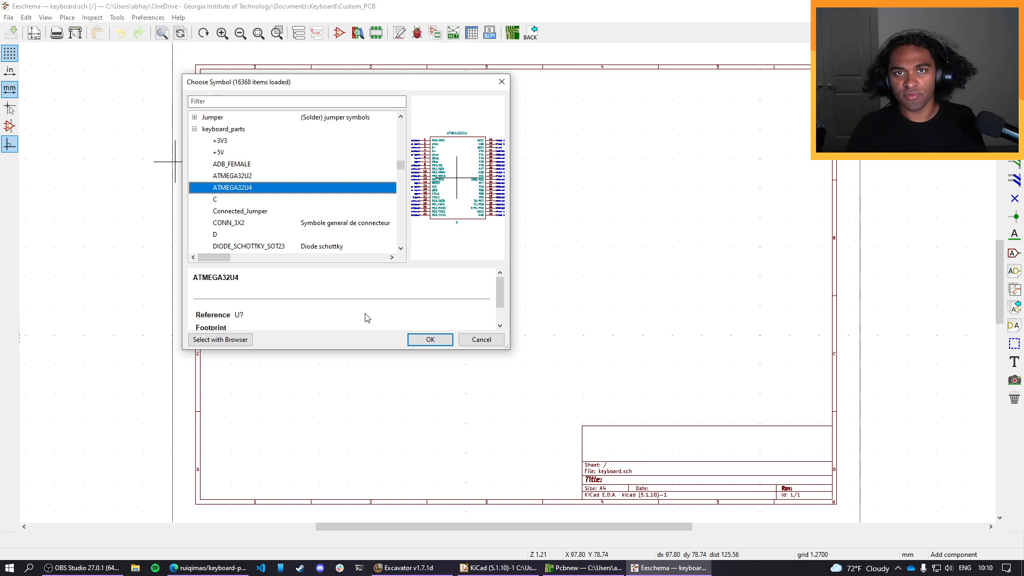
click(430, 340)
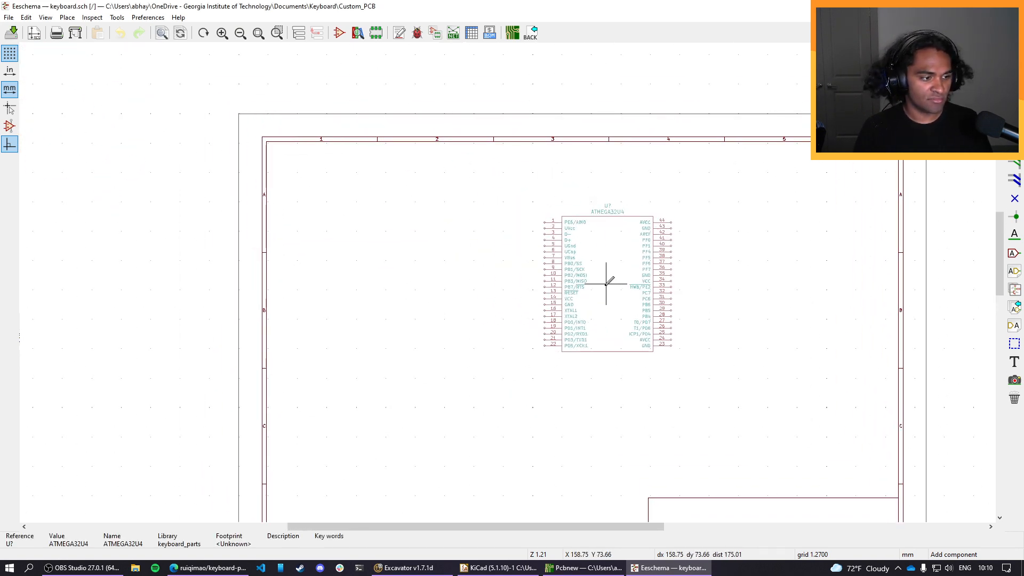
click(606, 283)
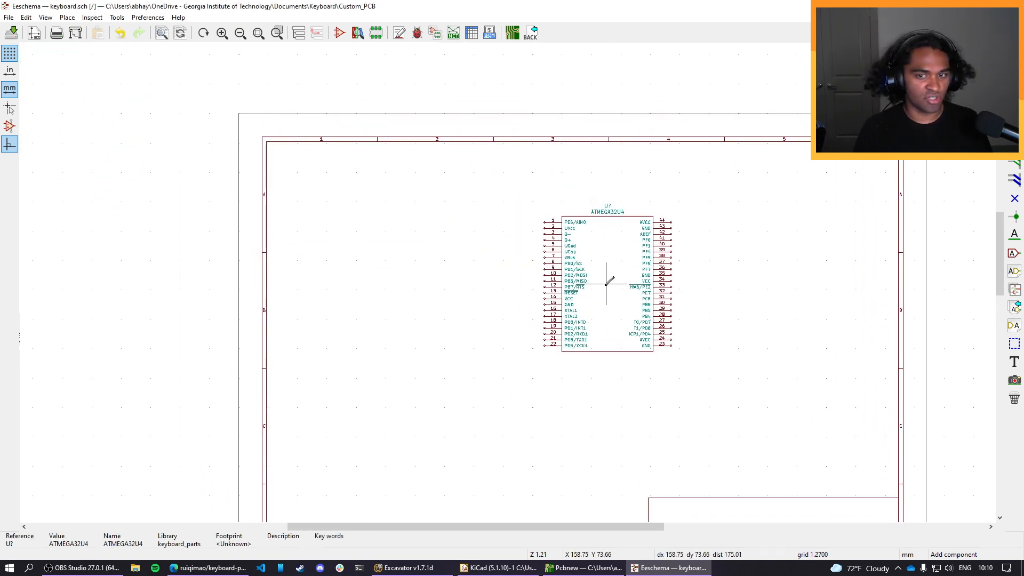
click(336, 279)
click(481, 341)
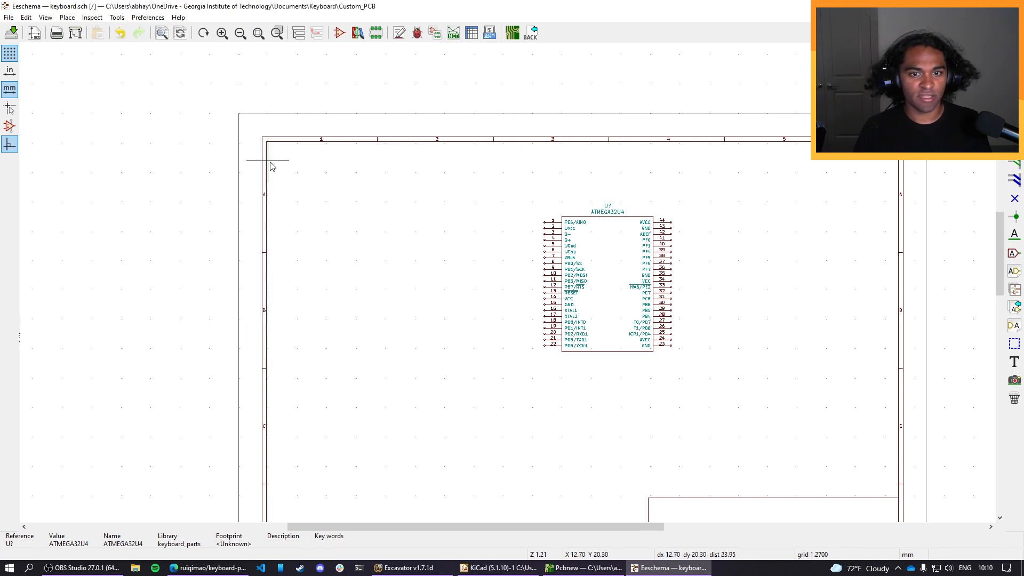
Set the reference of the ATMEGA32U4 symbol to U1.
scroll(333, 211, down, 1)
scroll(508, 283, up, 5)
scroll(508, 283, down, 4)
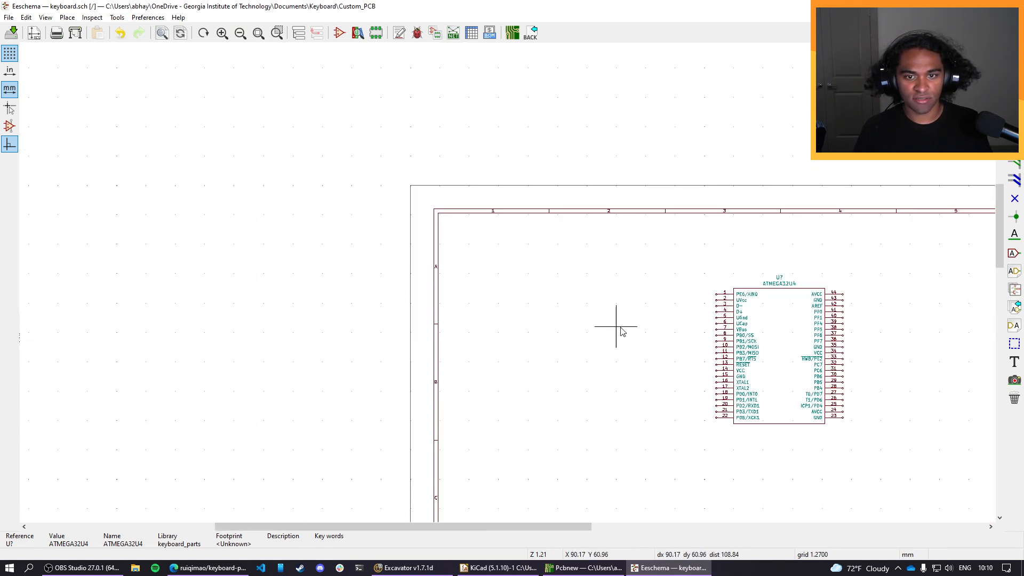
drag(620, 327, 514, 250)
mouse_move(571, 289)
middle_down()
mouse_move(356, 119)
mouse_move(336, 153)
mouse_move(348, 144)
middle_up()
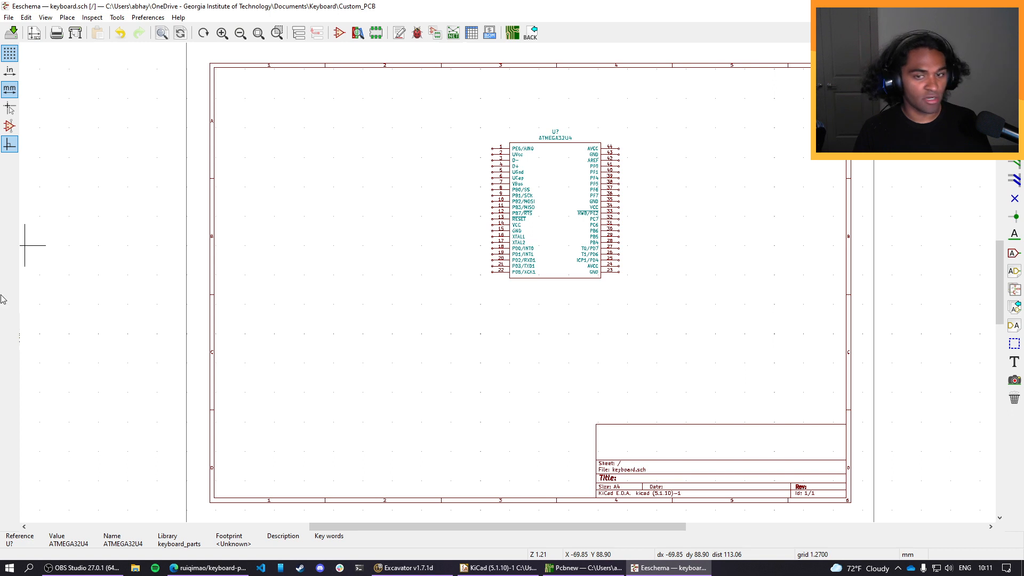
double_click(556, 134)
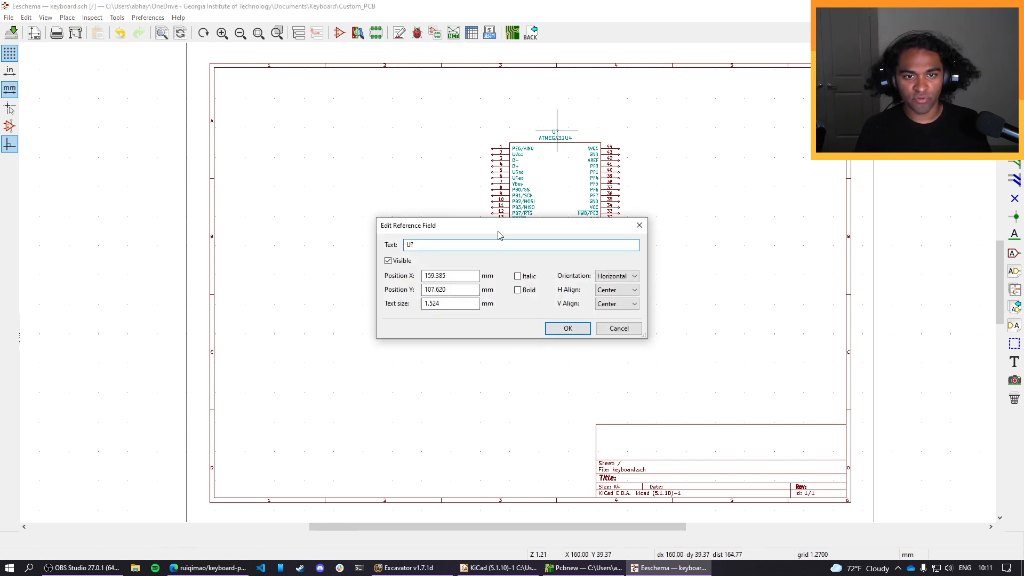
key(BackSpace)
text(1)
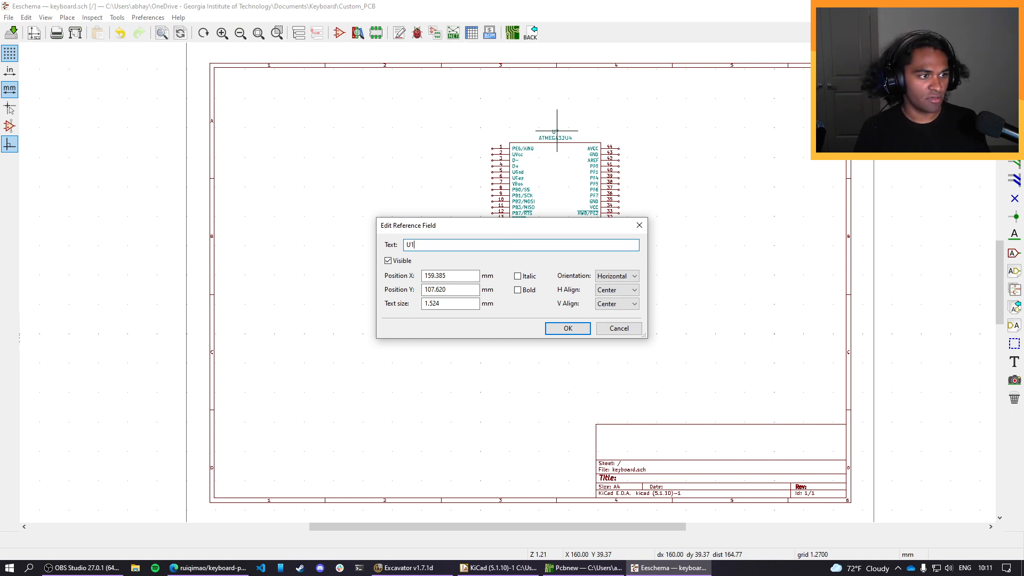
click(569, 329)
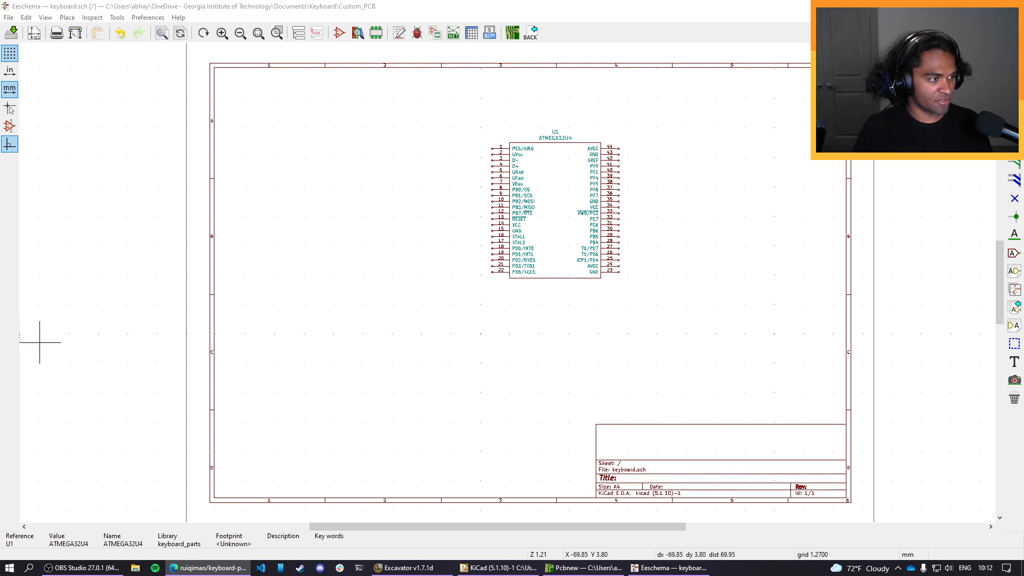
Start the Place Symbol command and close the open Pcbnew board editor window.
click(69, 17)
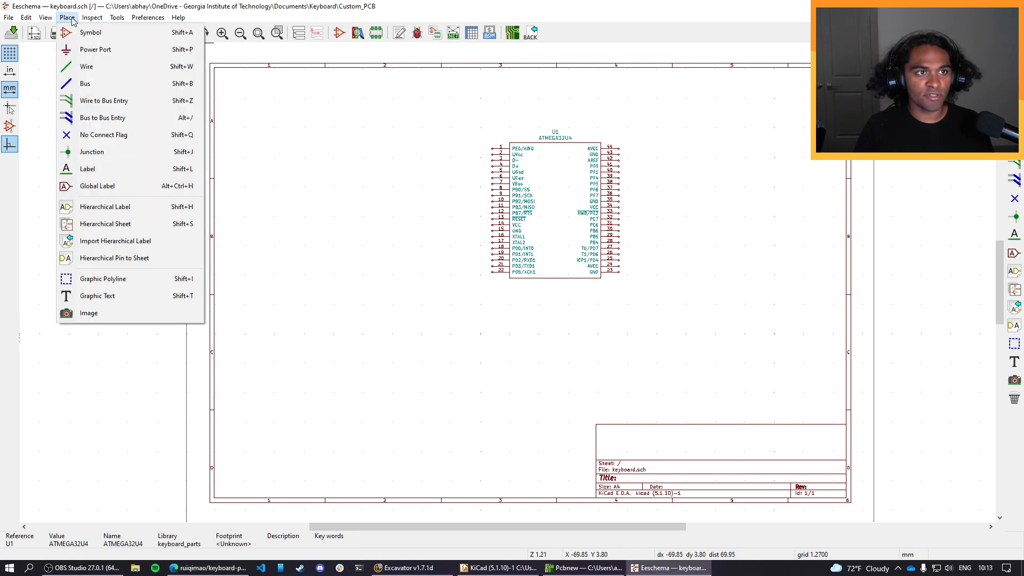
mouse_move(91, 17)
click(93, 31)
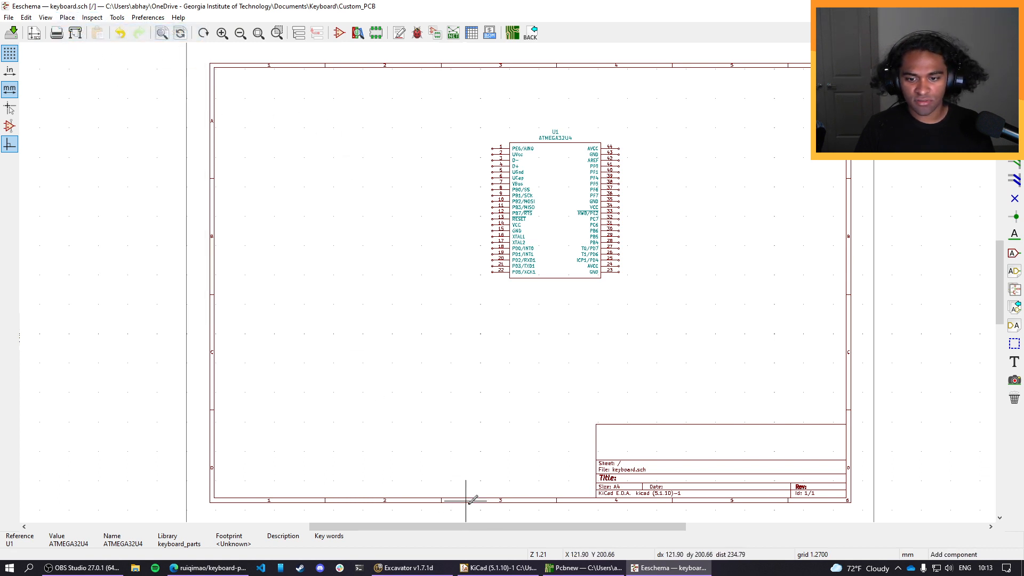
mouse_move(584, 567)
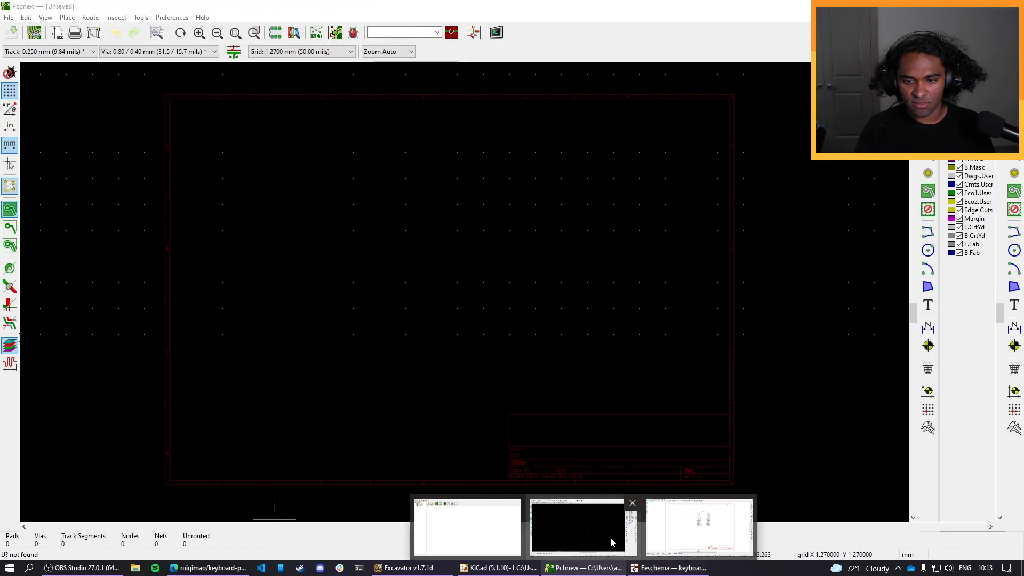
click(631, 503)
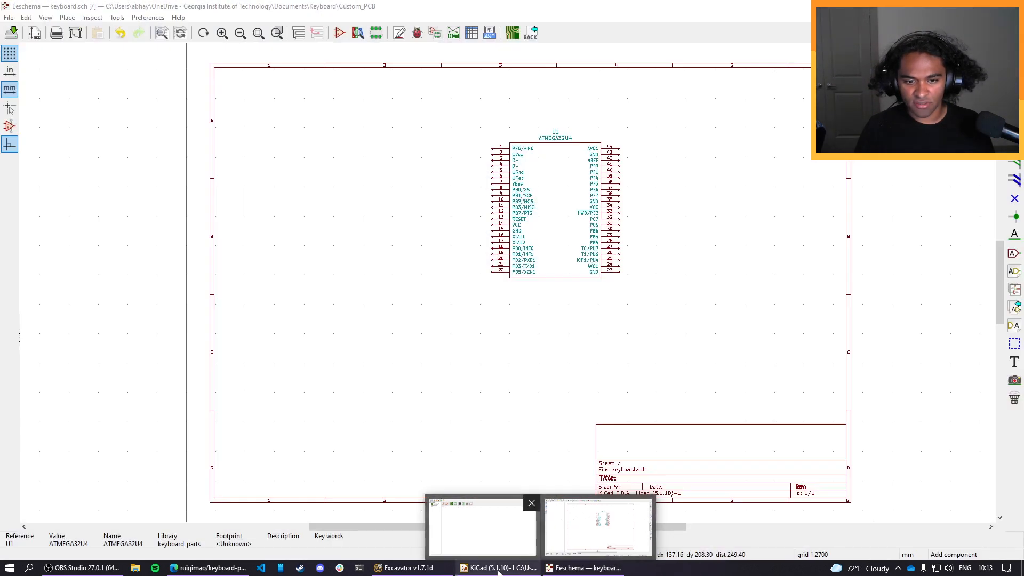
click(66, 18)
click(82, 35)
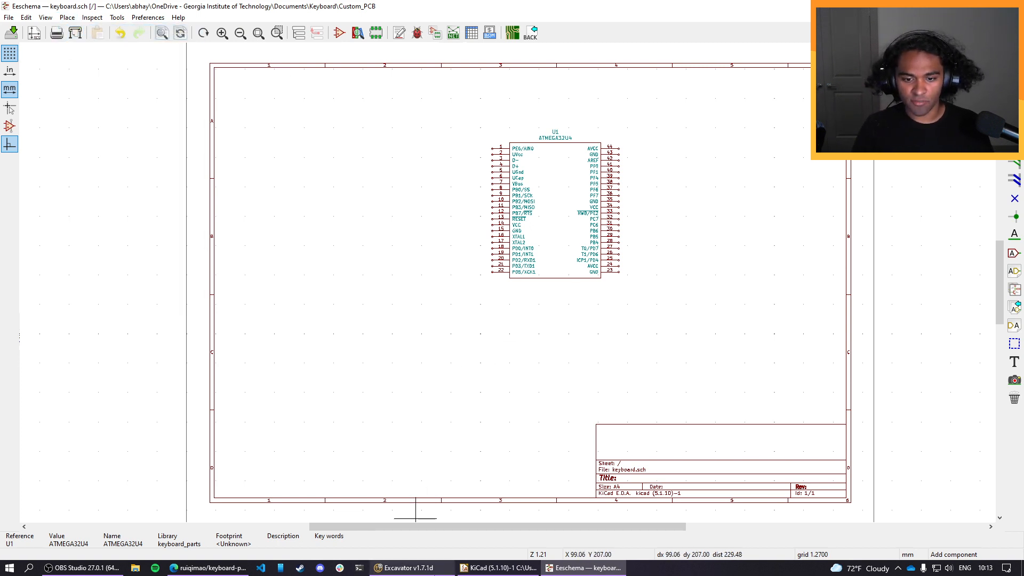
click(499, 567)
click(551, 573)
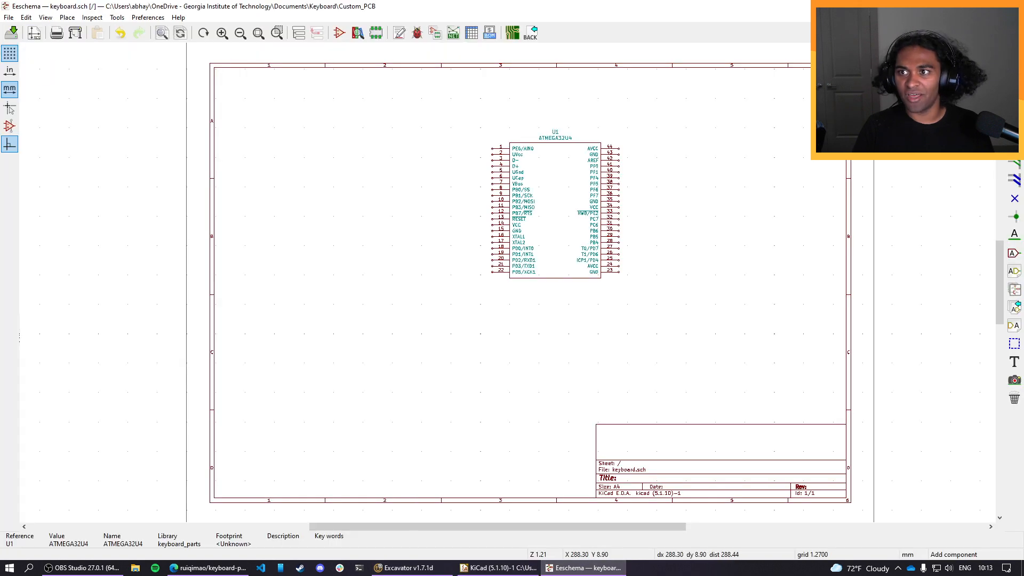
click(961, 7)
click(961, 7)
click(498, 567)
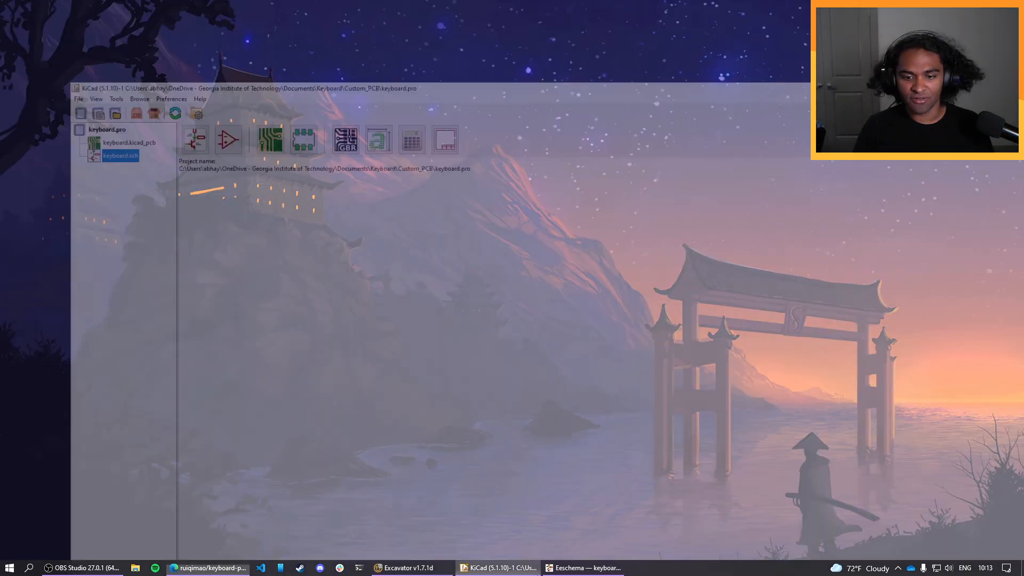
click(584, 570)
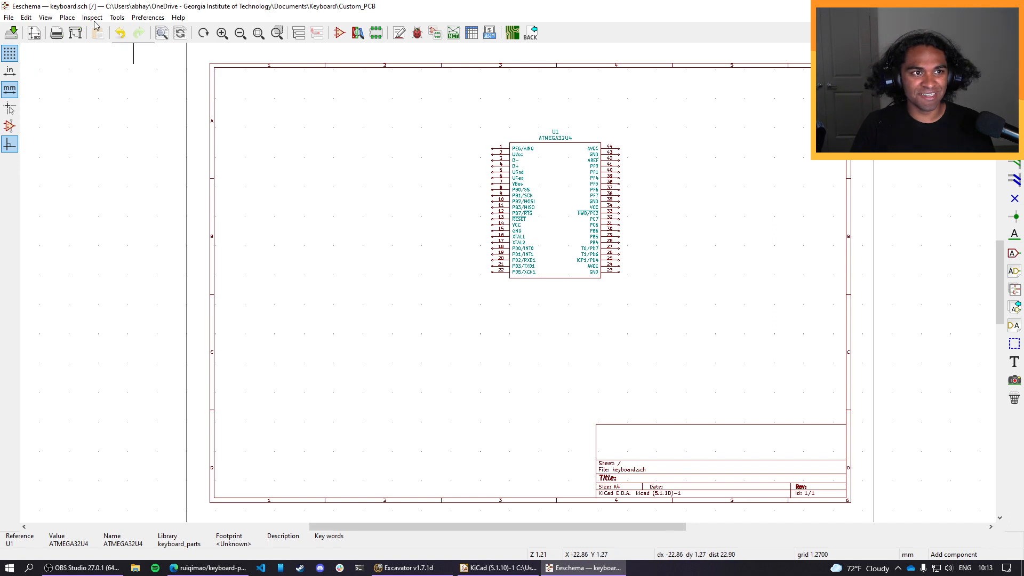
Find the XTAL_GND crystal by filtering symbols for xtal and place it beside U1, level with its XTAL pins.
click(75, 18)
click(90, 32)
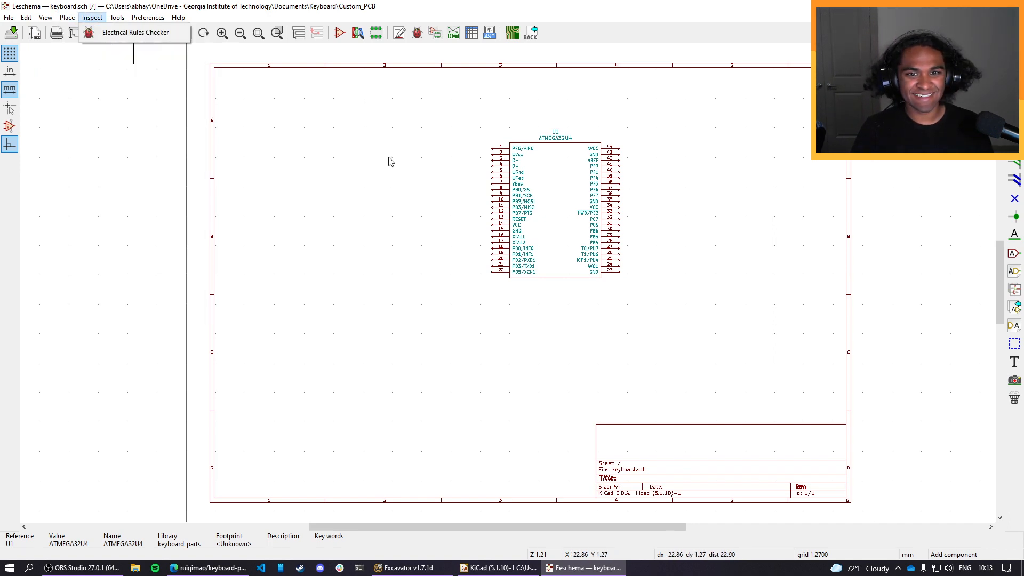
click(393, 164)
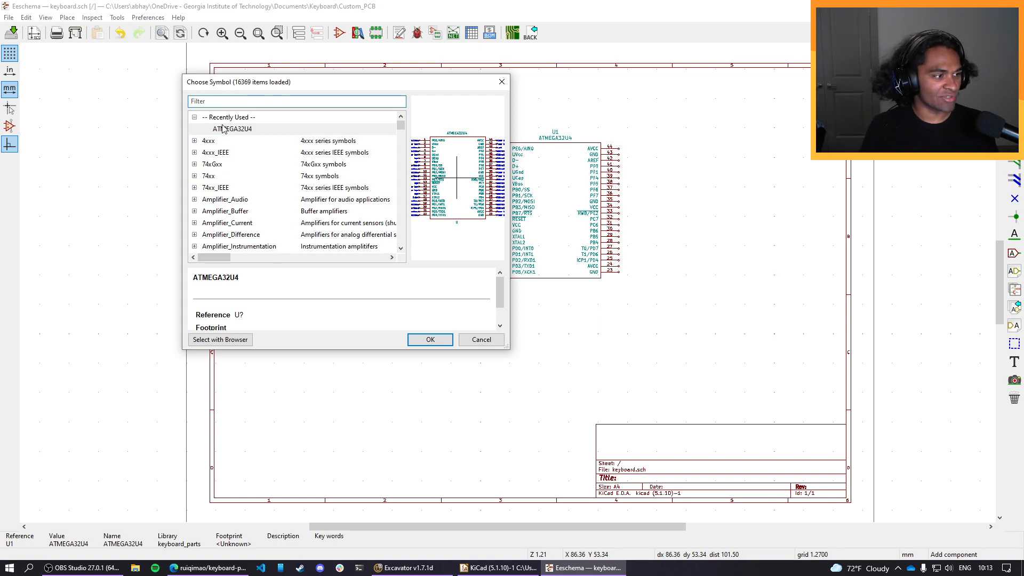
text(xtal)
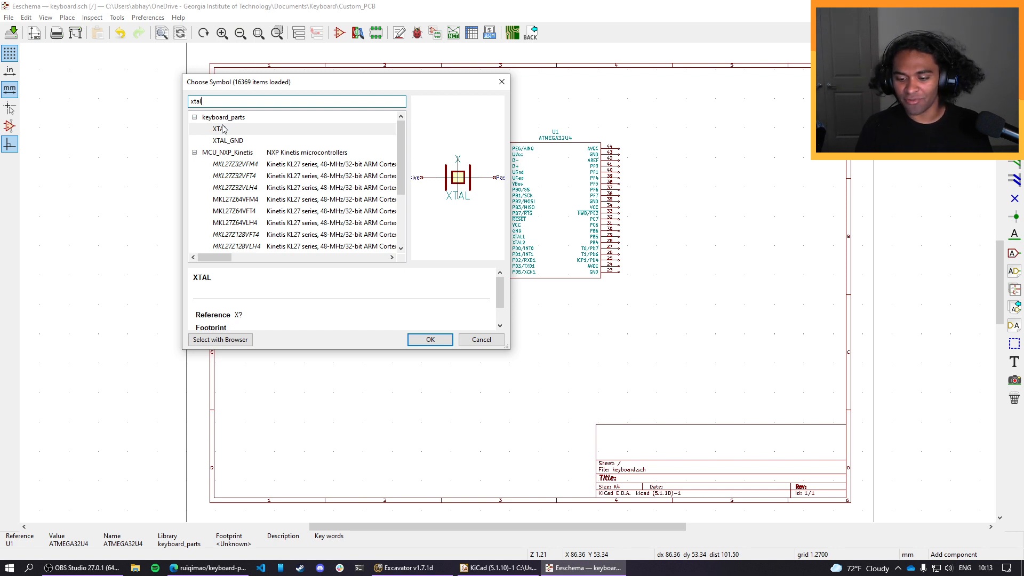
click(245, 140)
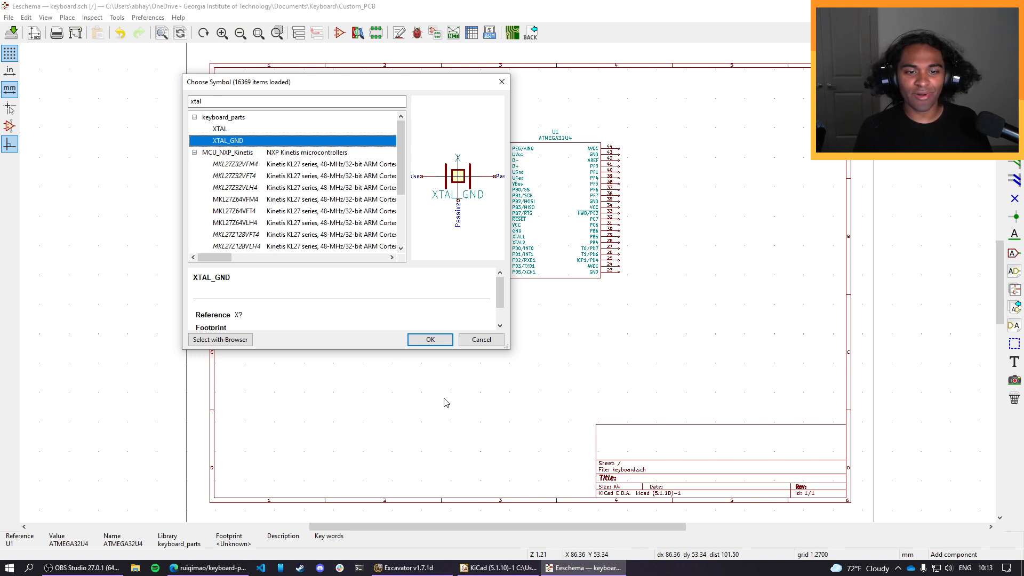
click(430, 339)
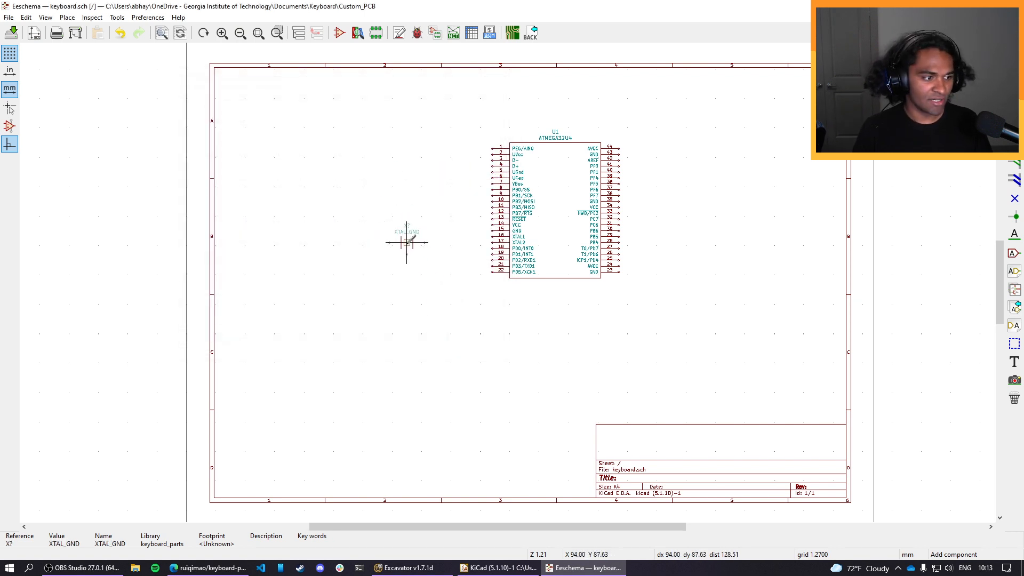
click(410, 245)
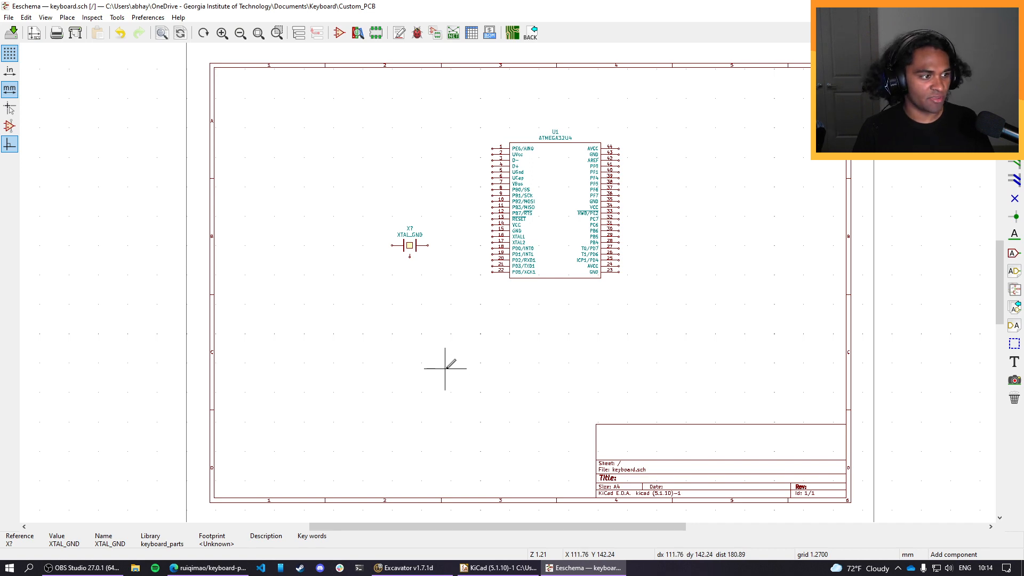
key(Escape)
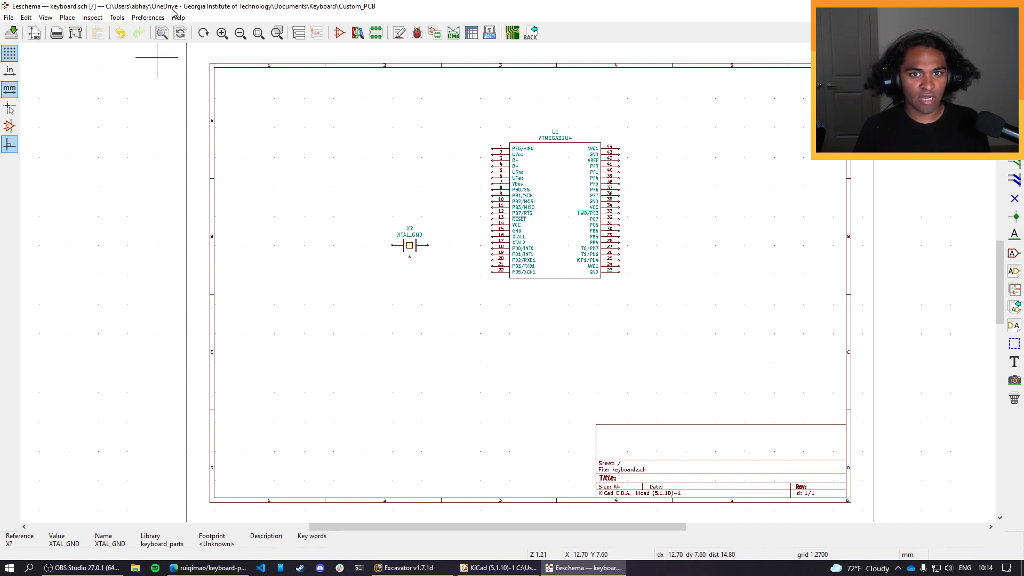
Arrange the schematic editor side by side with the browser's keyboard PCB guide and bring up the guide's crystal and capacitor instructions.
drag(173, 8, 1022, 240)
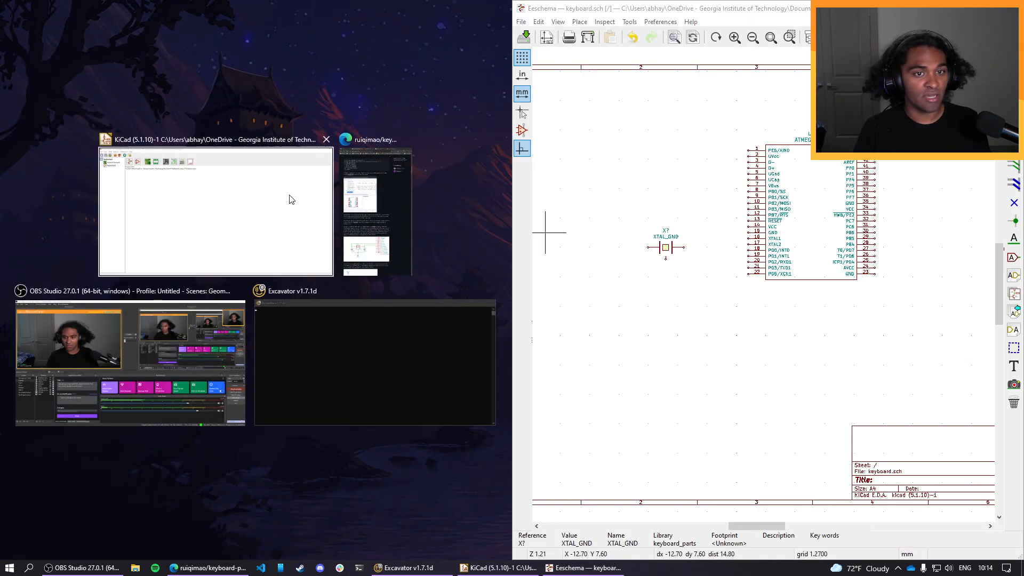
click(383, 201)
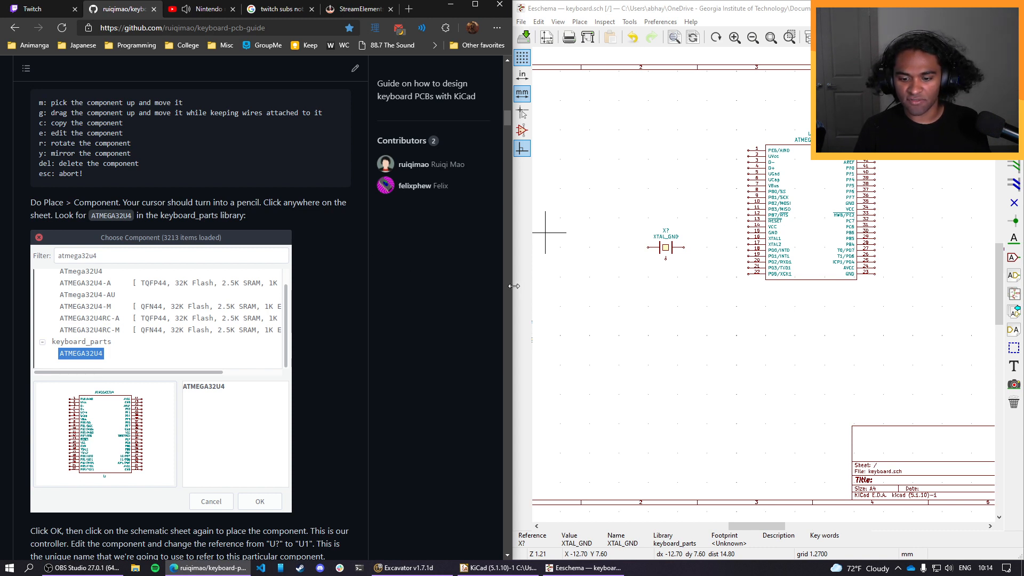
scroll(176, 272, down, 3)
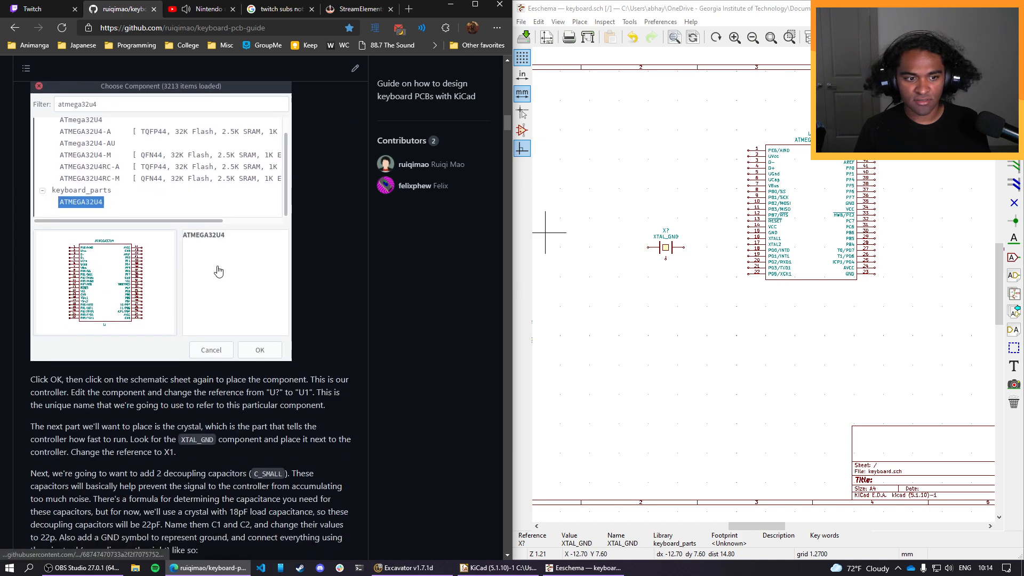
Separate the keyboard PCB guide tab into its own browser window, minimize the other tabs' window, and fit the guide beside the schematic editor.
scroll(220, 271, up, 1)
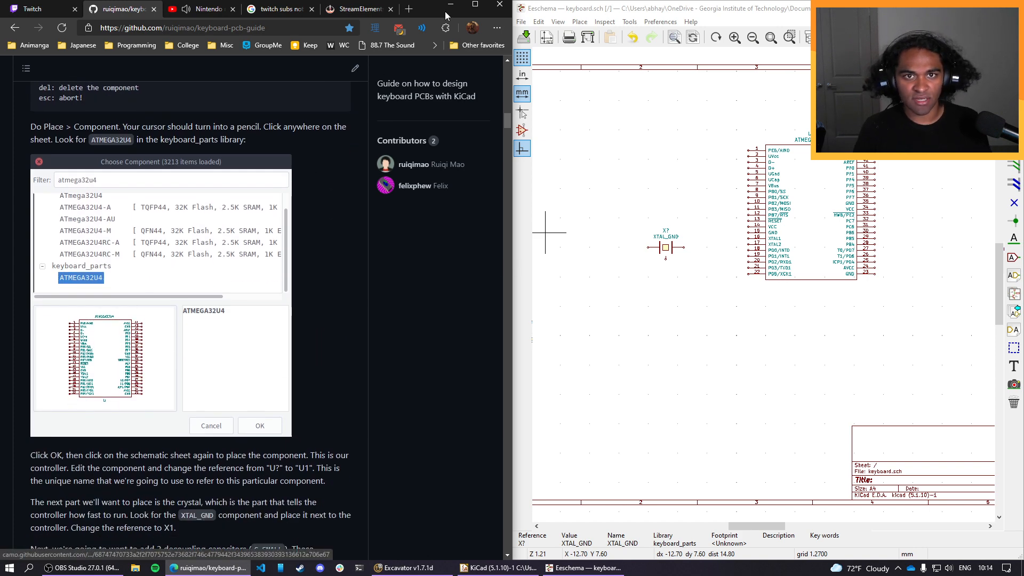
drag(430, 12, 446, 37)
key(super+Left)
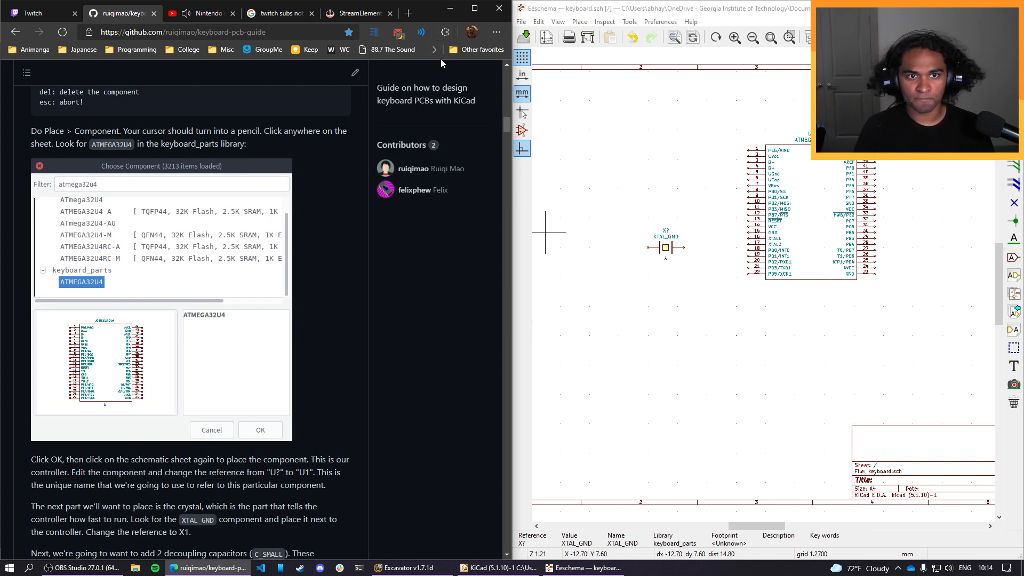
drag(33, 13, 0, 3)
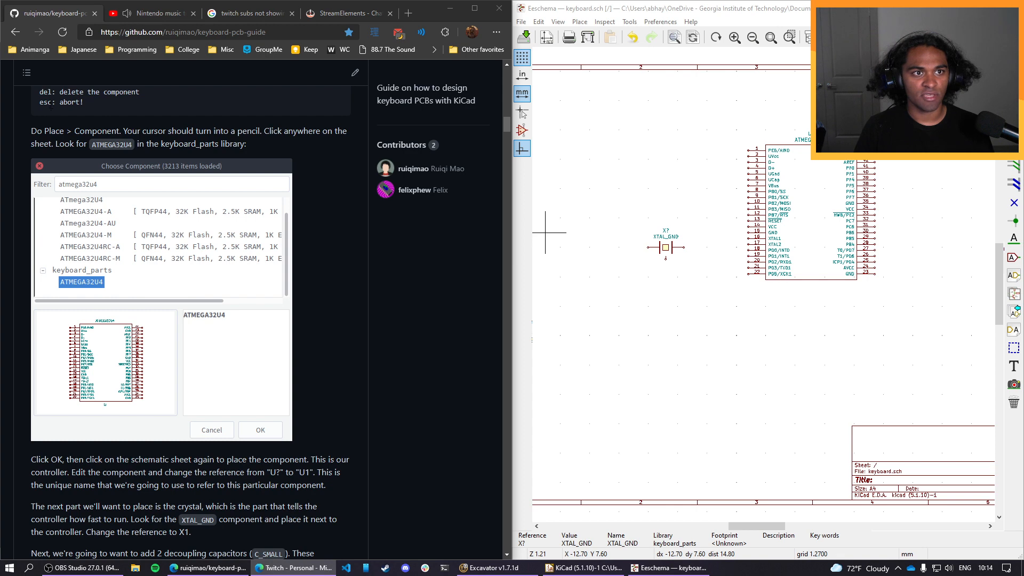
drag(48, 15, 125, 143)
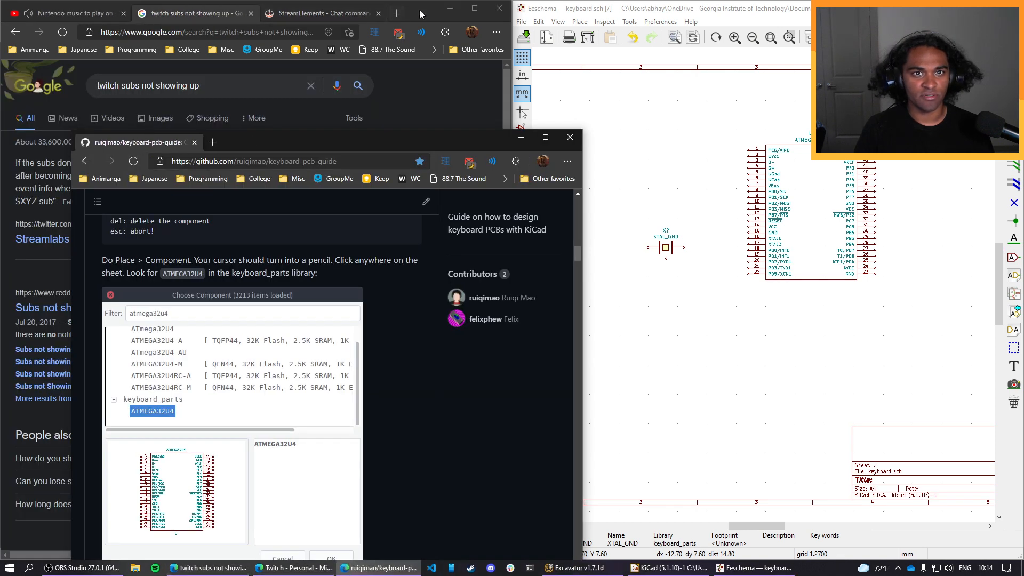
click(450, 8)
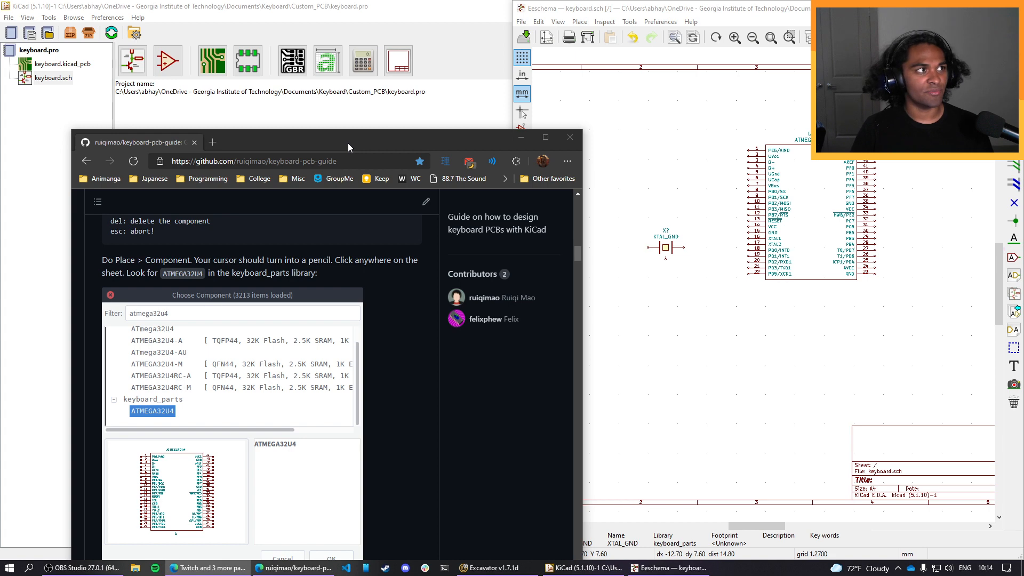
drag(430, 133, 450, 101)
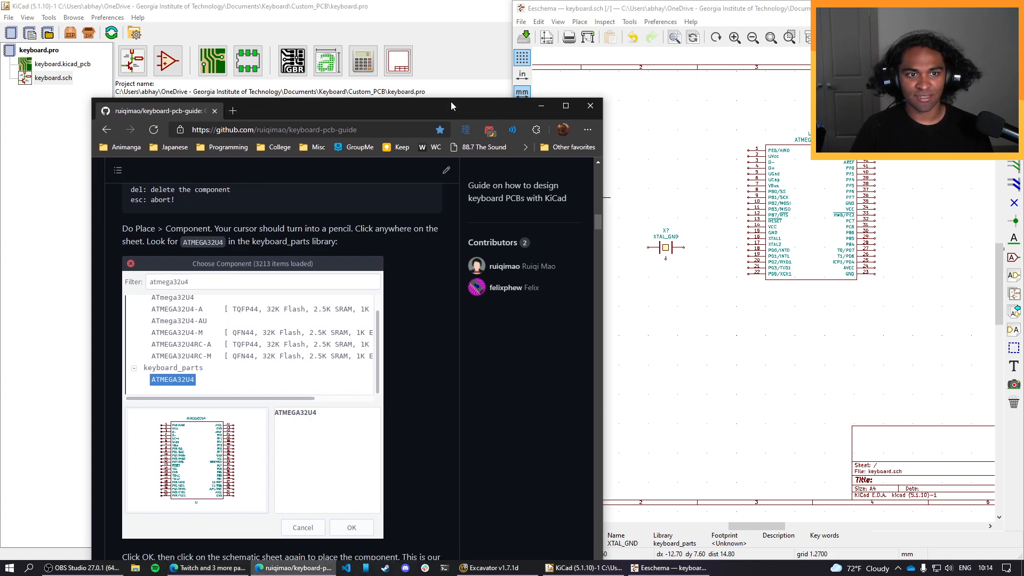
key(super+Left)
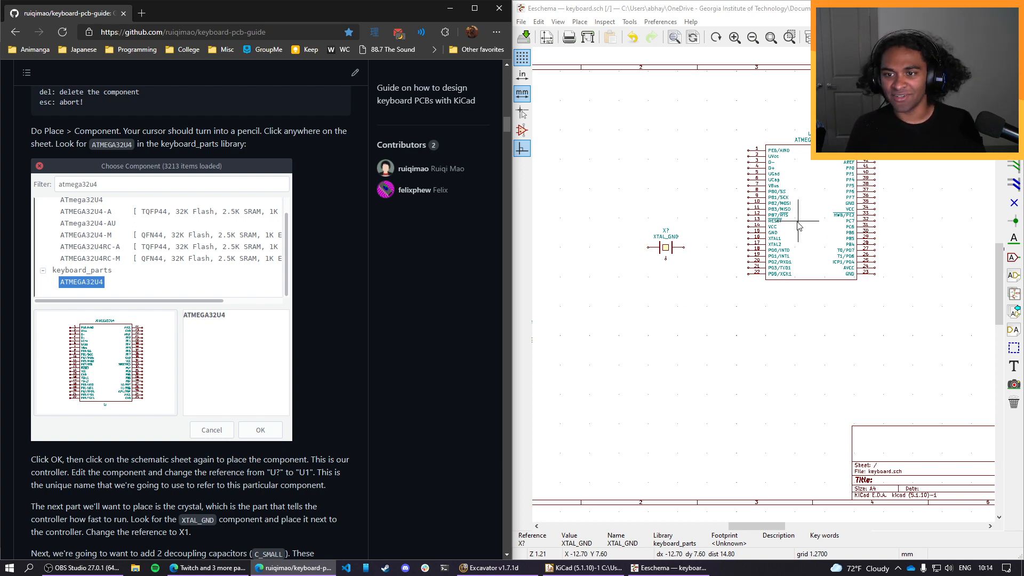
Find the crystal instructions in the guide and set the XTAL_GND symbol's reference to X1.
scroll(797, 220, up, 1)
scroll(425, 295, down, 4)
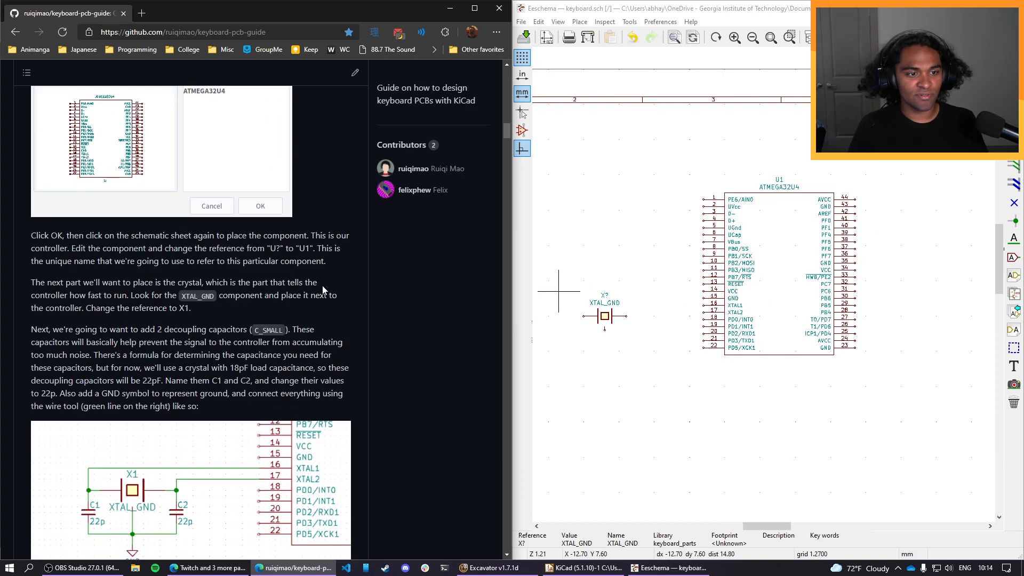
drag(230, 282, 35, 282)
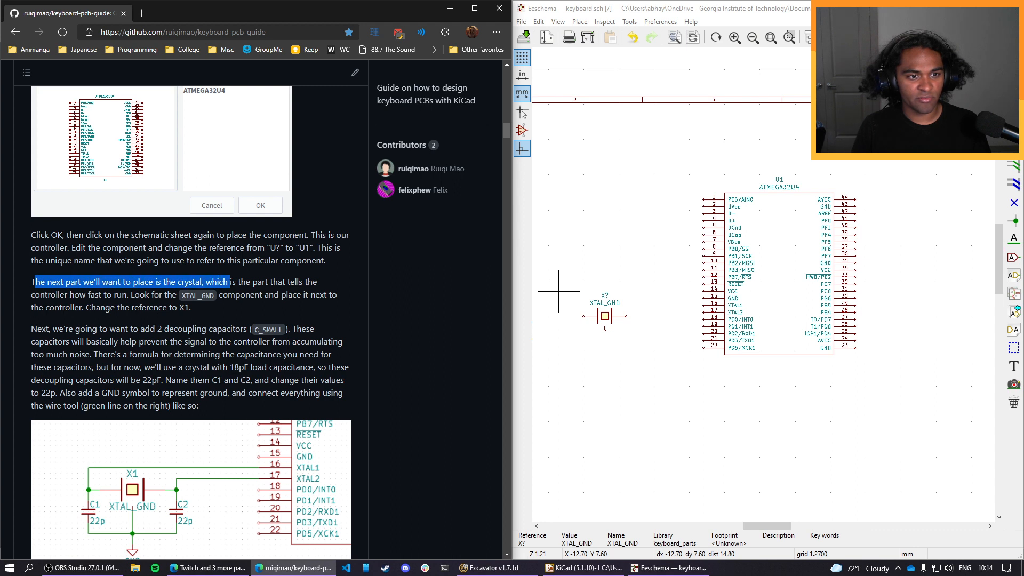
click(180, 282)
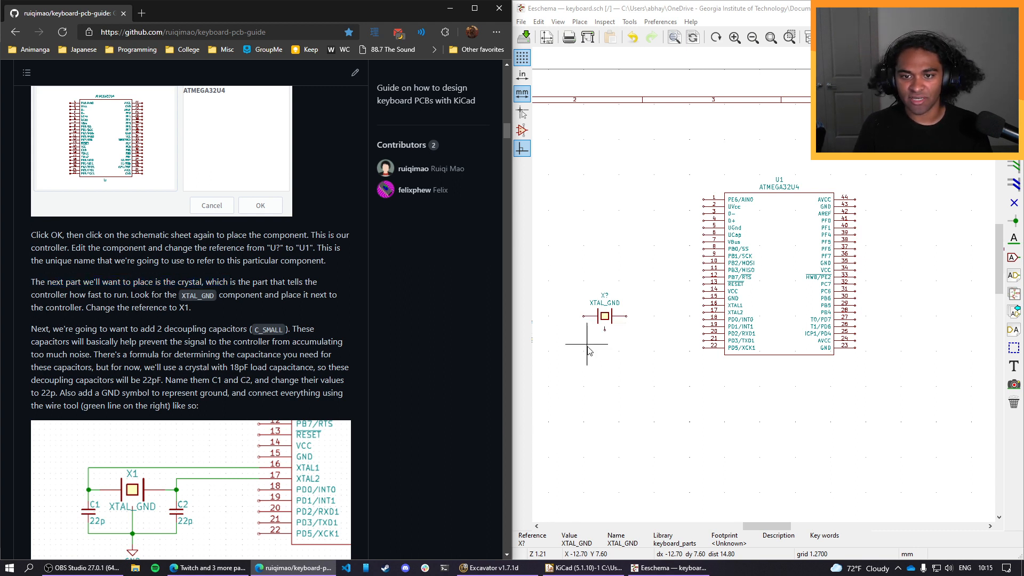
double_click(605, 296)
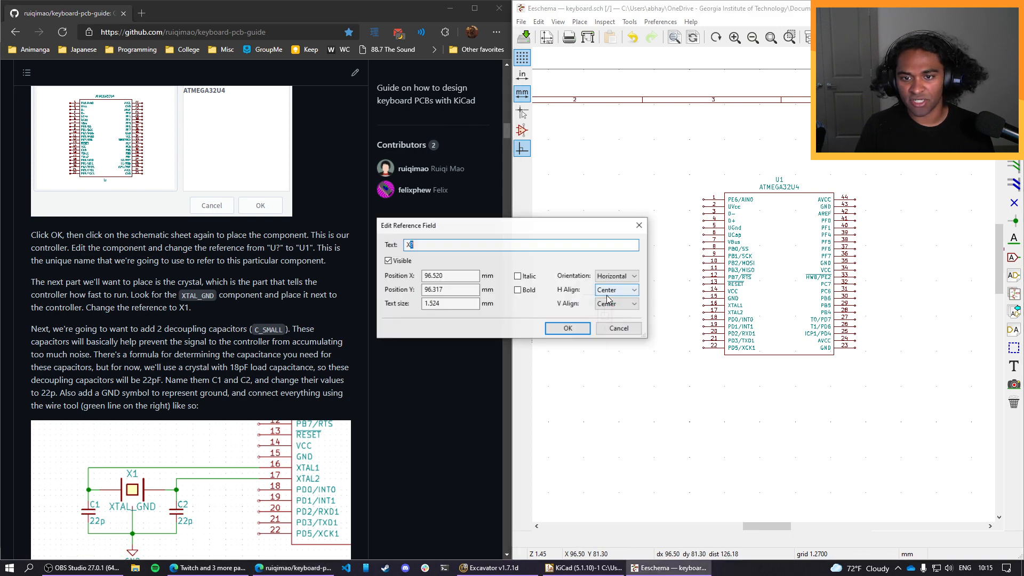
text(1)
key(Return)
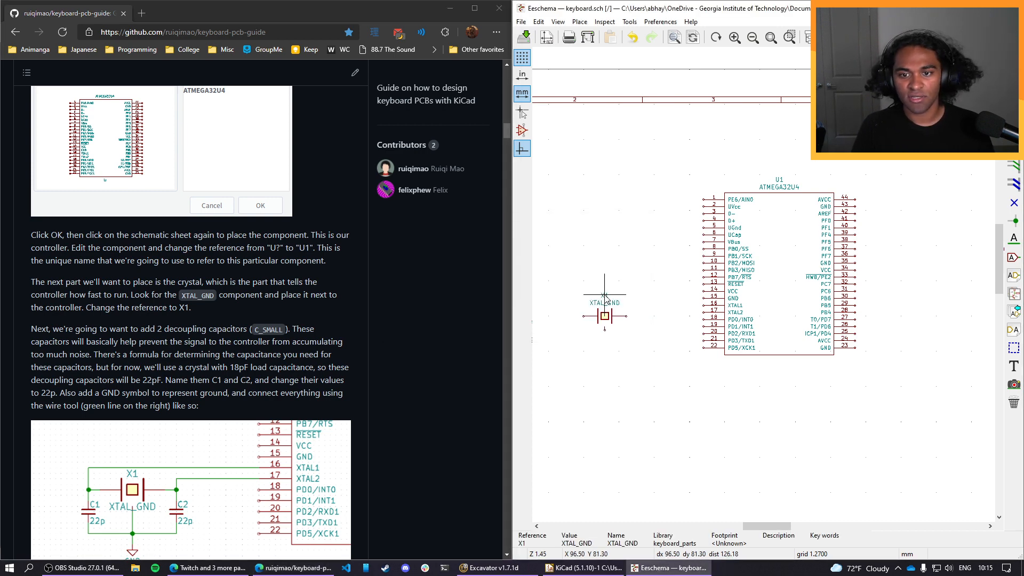
Move crystal X1 slightly closer to U1, level with its XTAL1 and XTAL2 pins, leaving room for capacitors on both sides.
key(m)
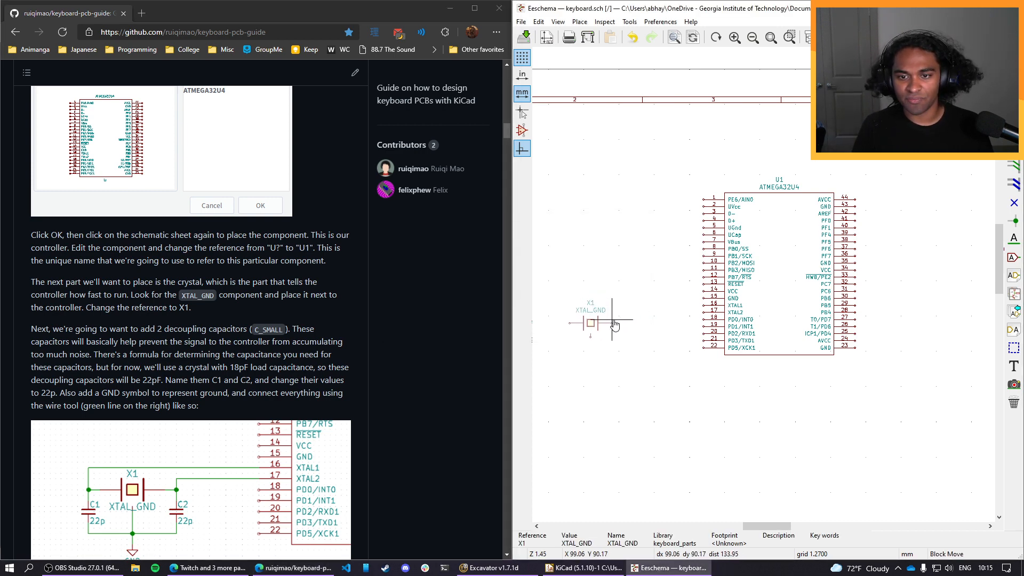
click(671, 312)
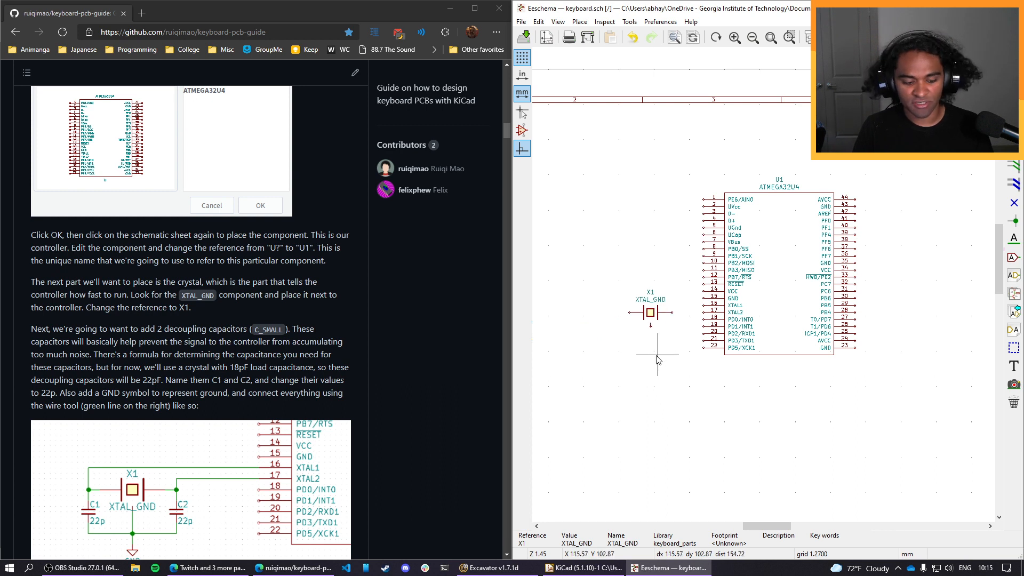
key(m)
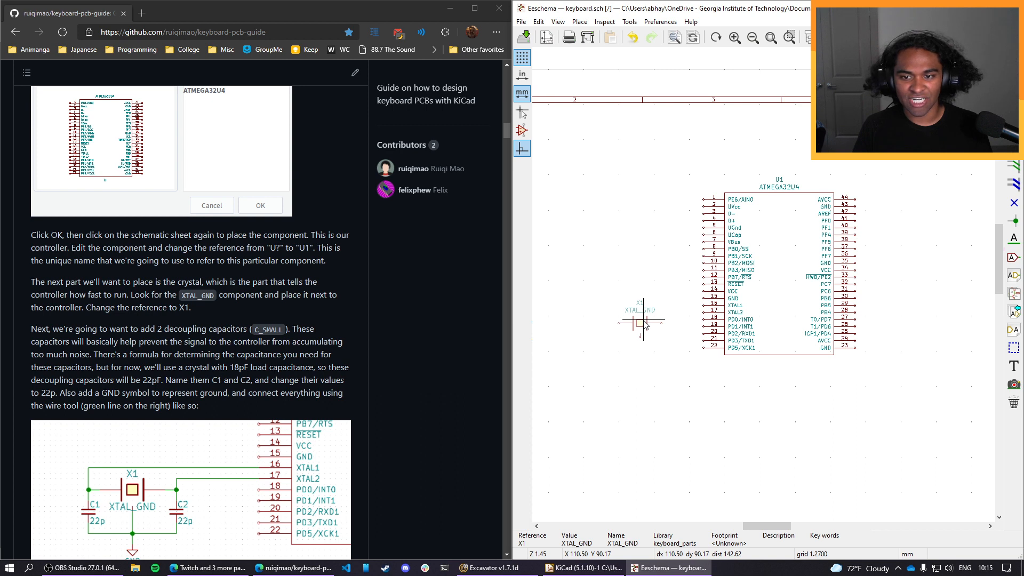
click(641, 306)
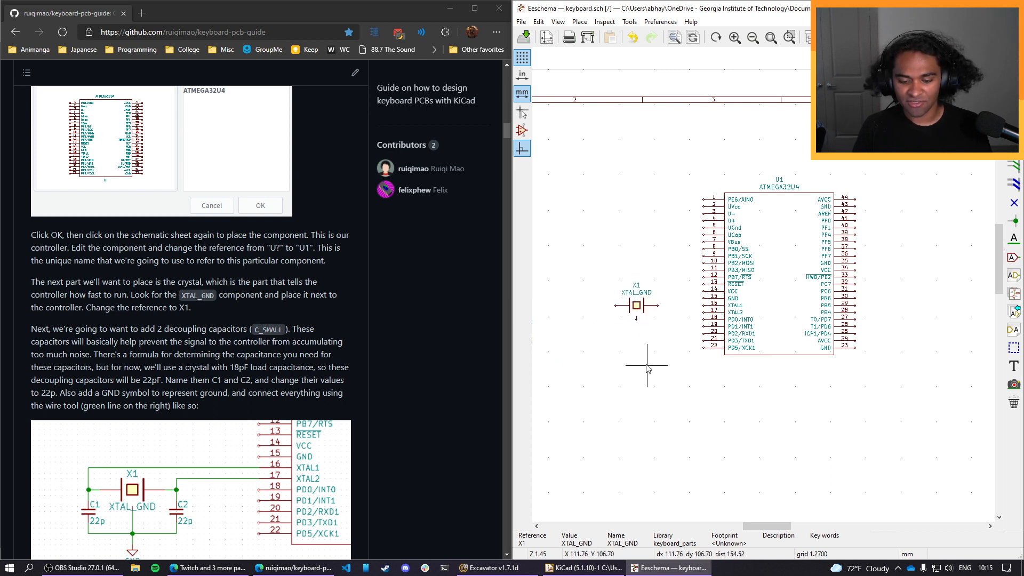
key(m)
click(626, 309)
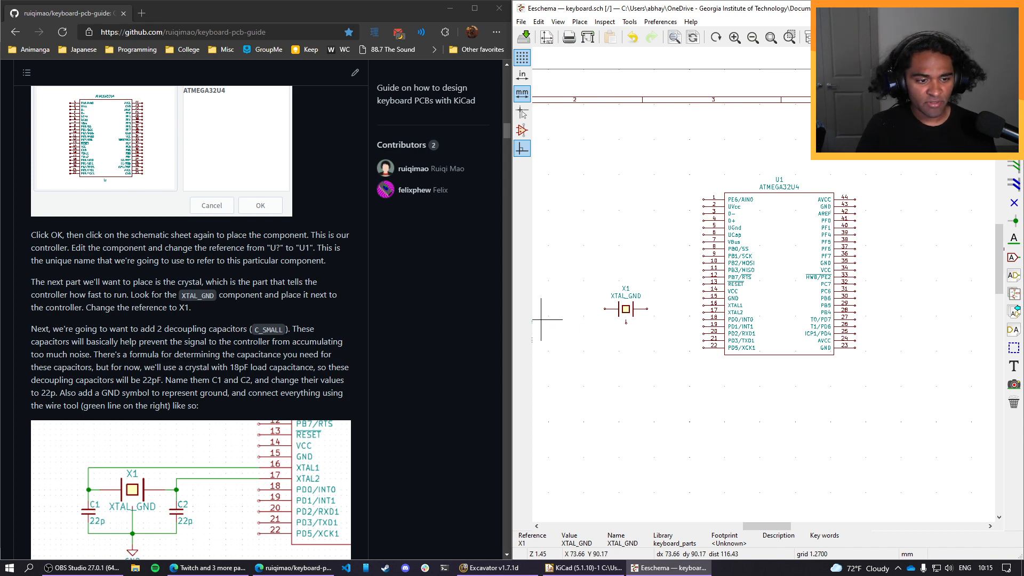
Copy the name C_SMALL from the guide, find the C_Small capacitor with it, and place one below the left end of crystal X1.
scroll(242, 343, down, 1)
scroll(243, 343, down, 1)
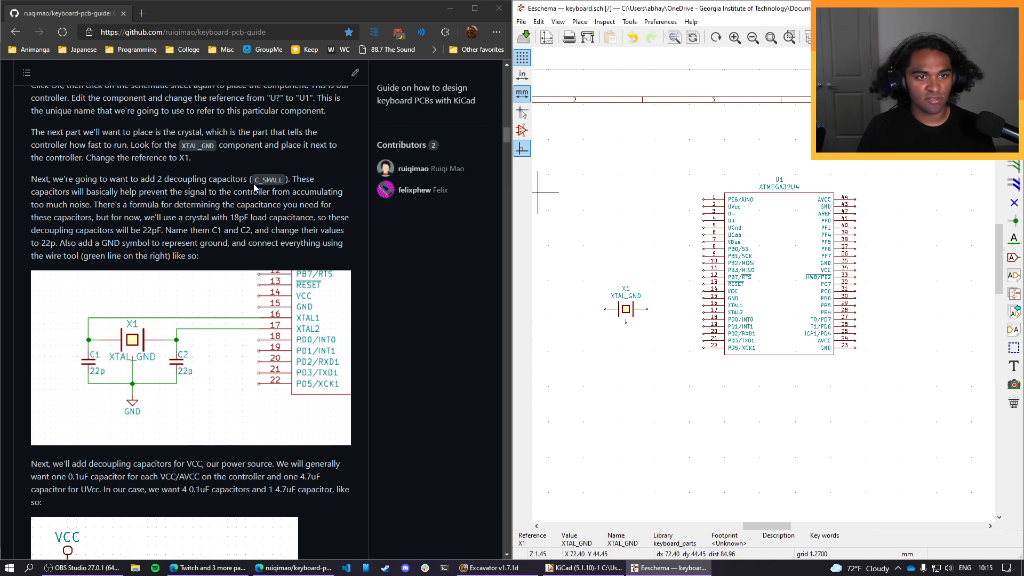
drag(255, 181, 277, 180)
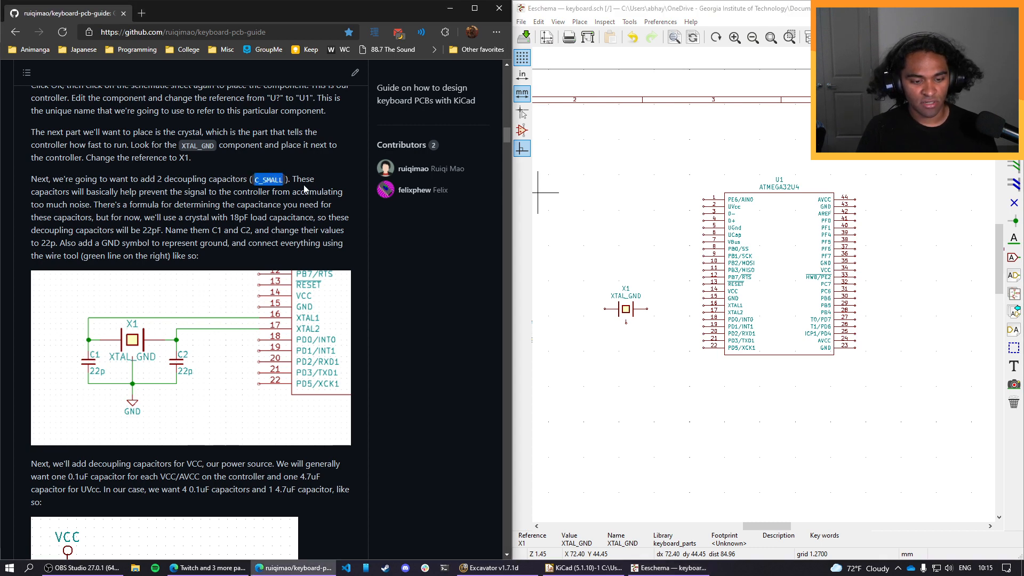
click(631, 175)
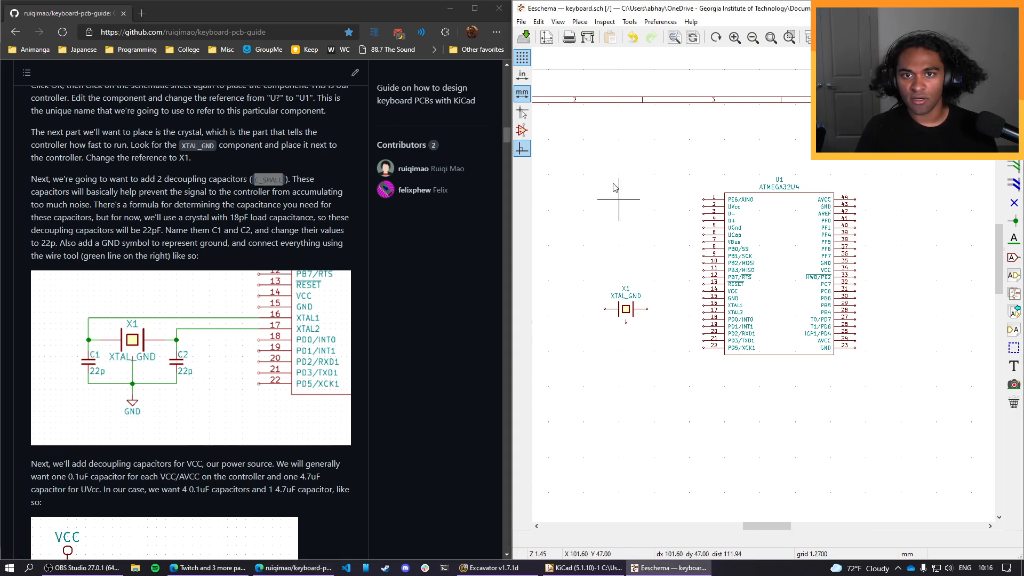
click(580, 21)
click(635, 37)
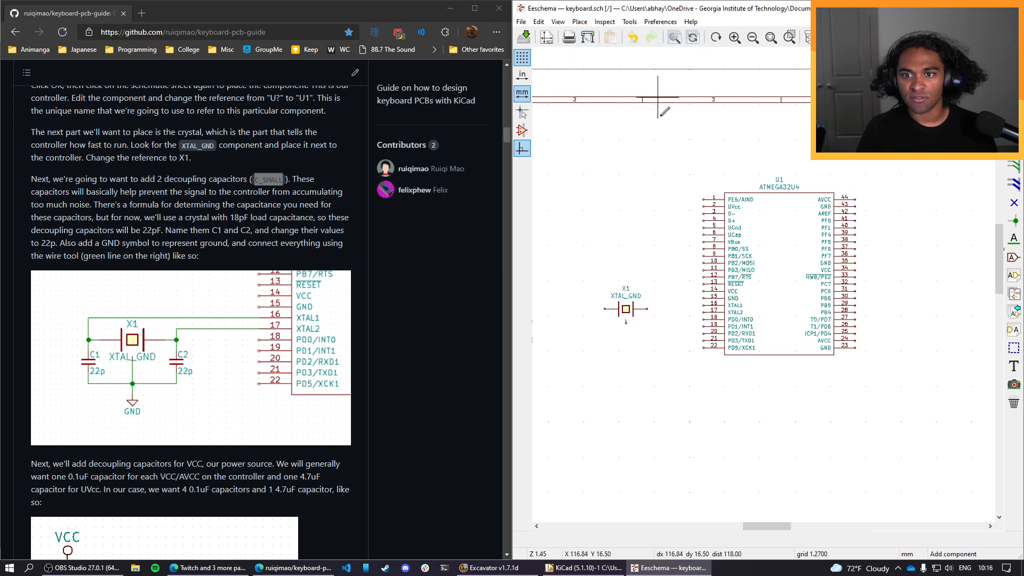
click(650, 178)
text(C_SMALL)
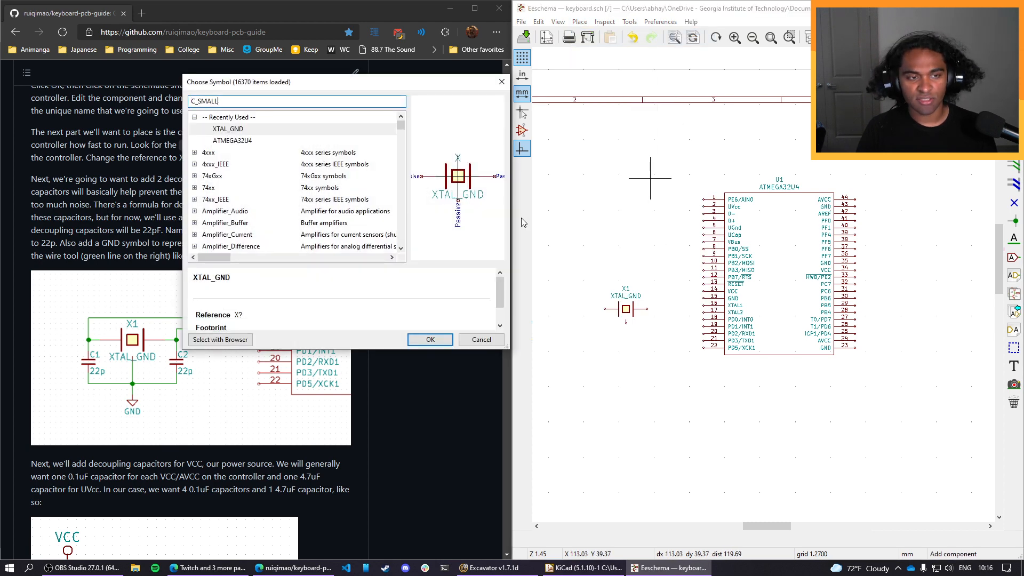
click(268, 130)
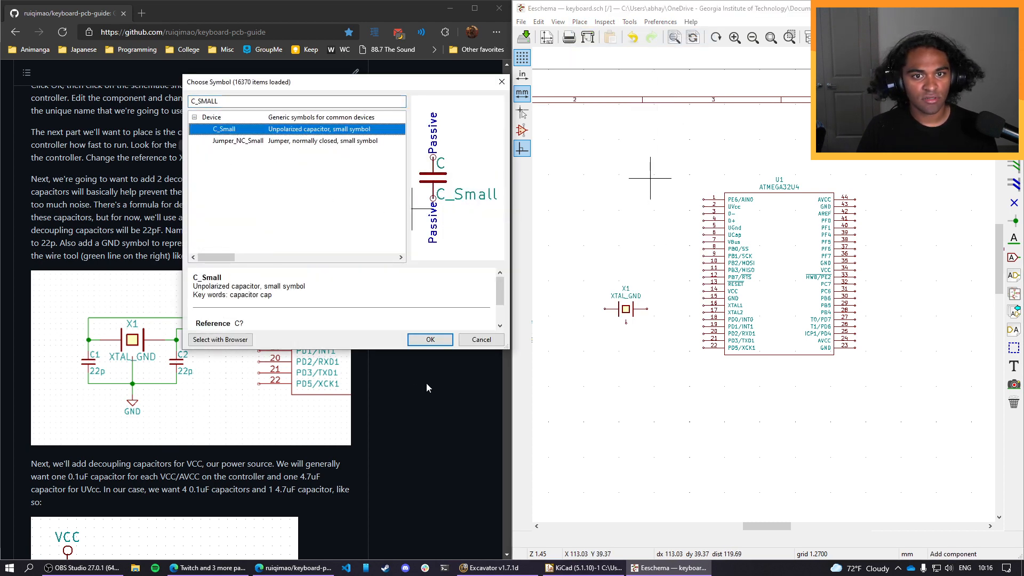
click(427, 343)
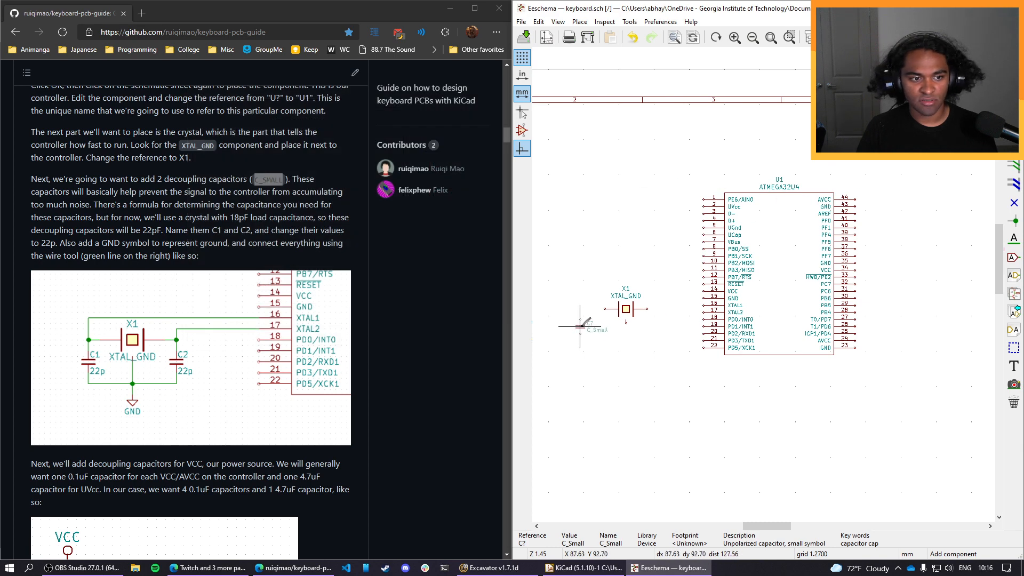
click(587, 322)
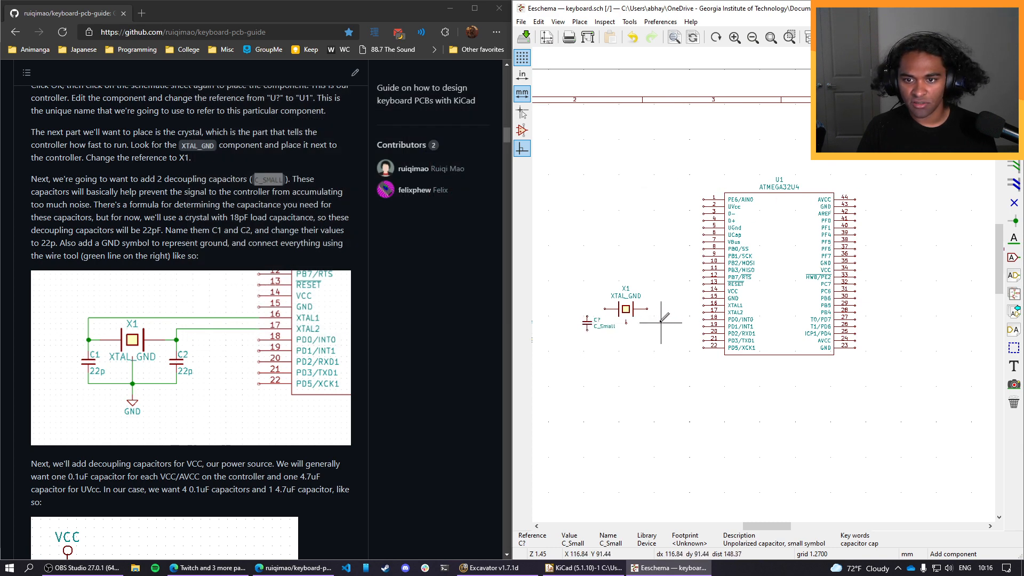
Place a second C_Small capacitor between crystal X1 and U1, level with the first capacitor.
click(660, 322)
click(425, 341)
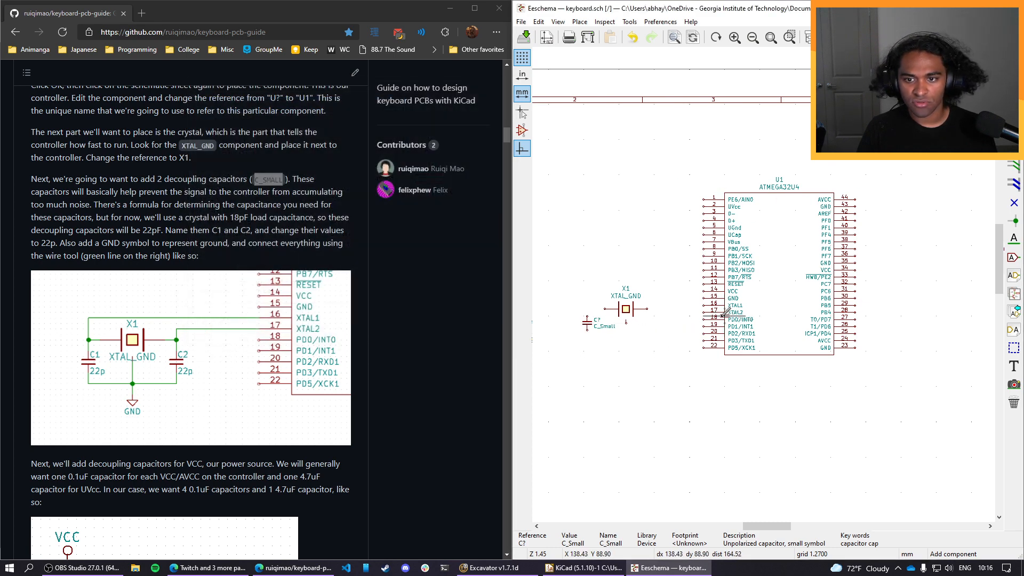
click(661, 322)
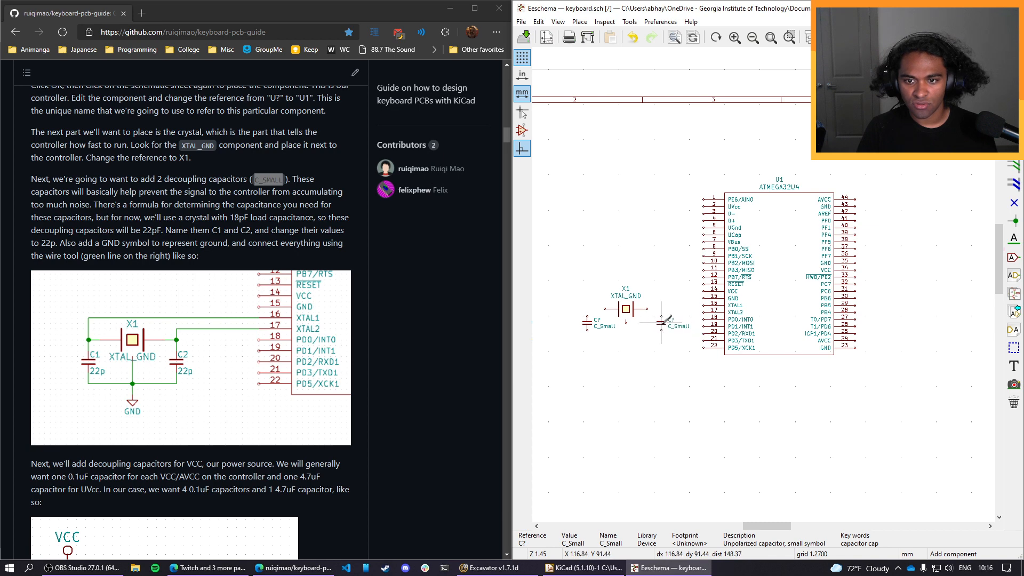
Set the references of the two capacitors to C1 for the left one and C2 for the right one.
double_click(597, 320)
text(1)
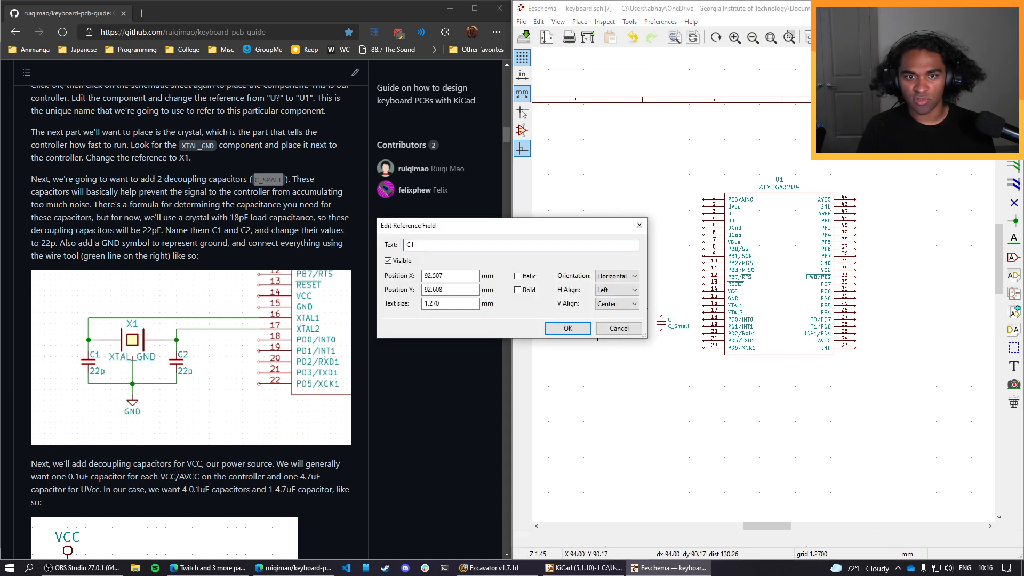
click(563, 328)
double_click(672, 322)
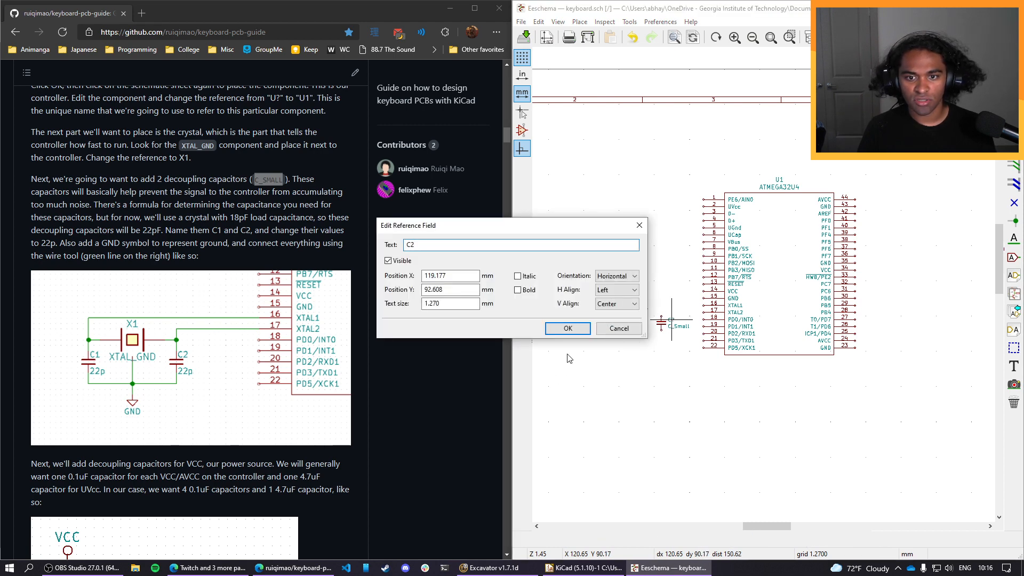
click(568, 328)
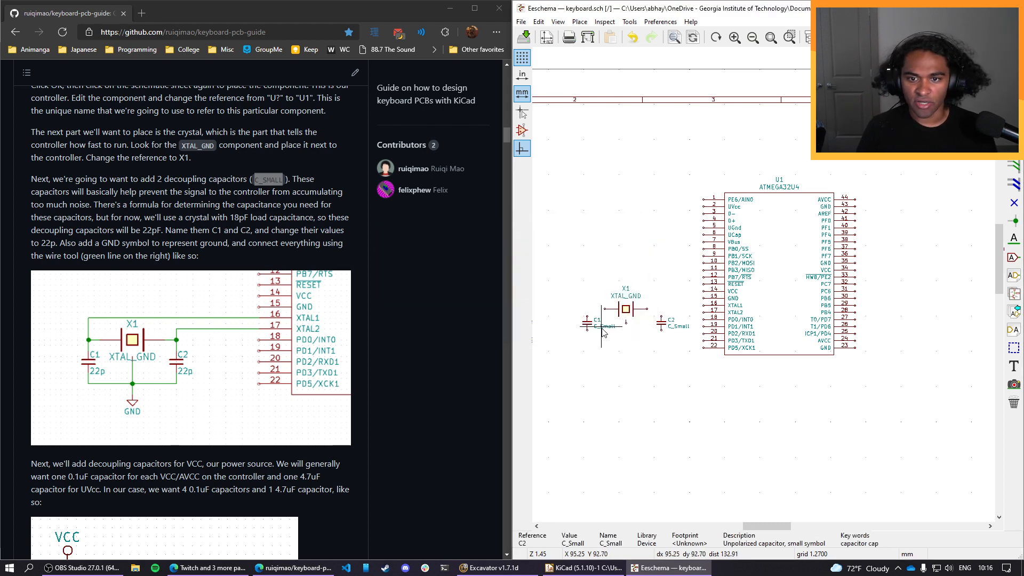
double_click(603, 326)
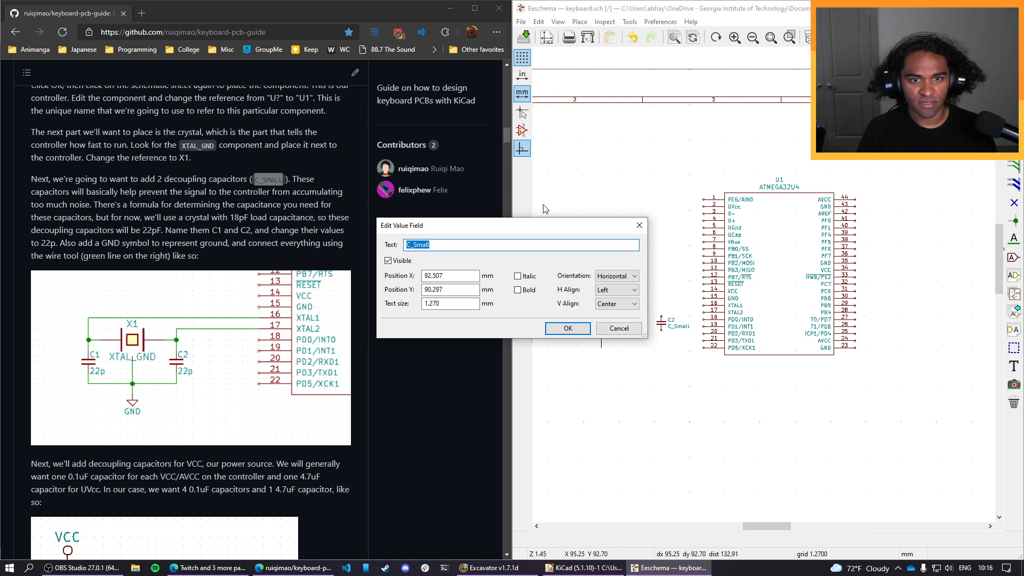
click(618, 327)
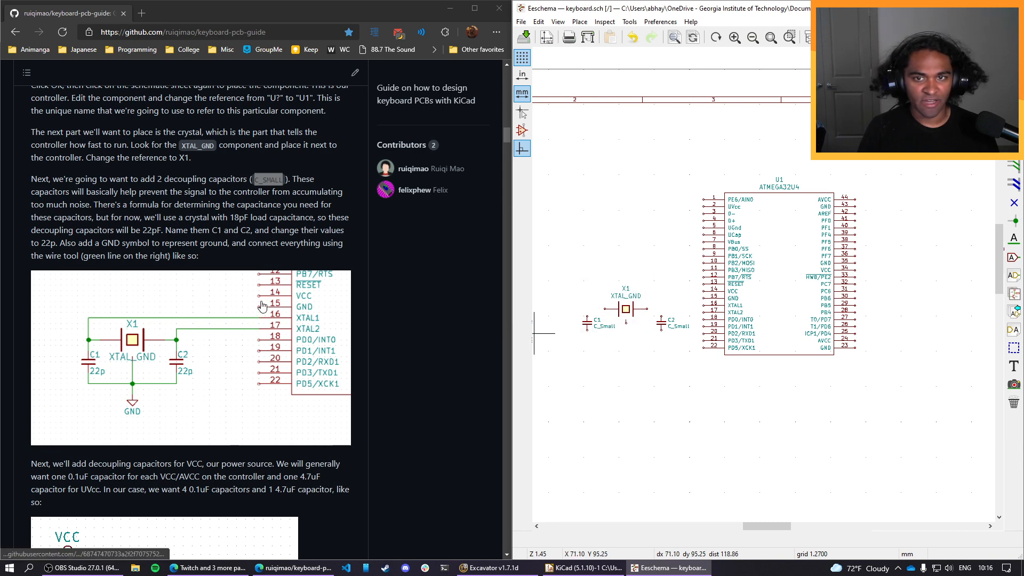
scroll(261, 305, up, 10)
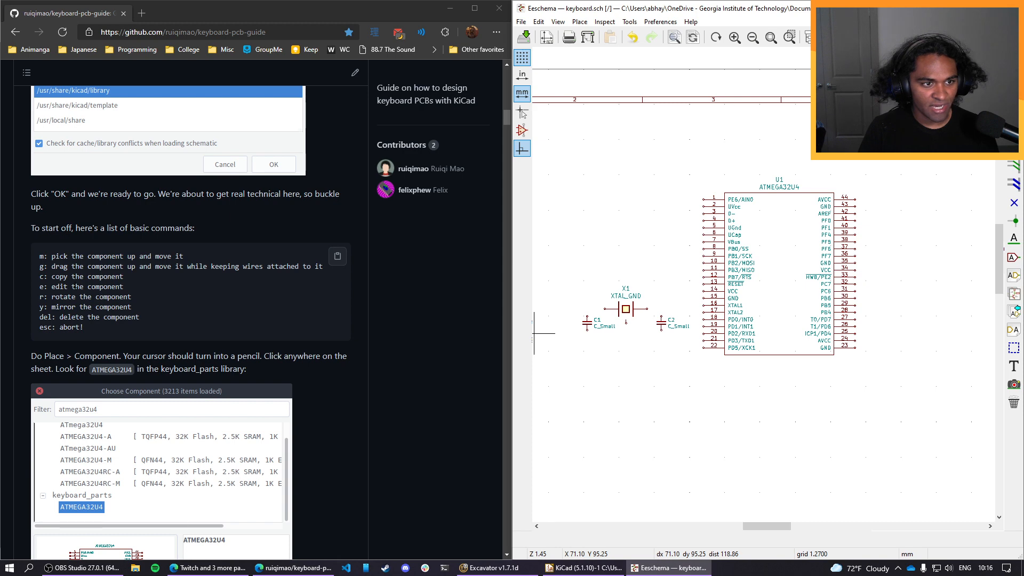
key(e)
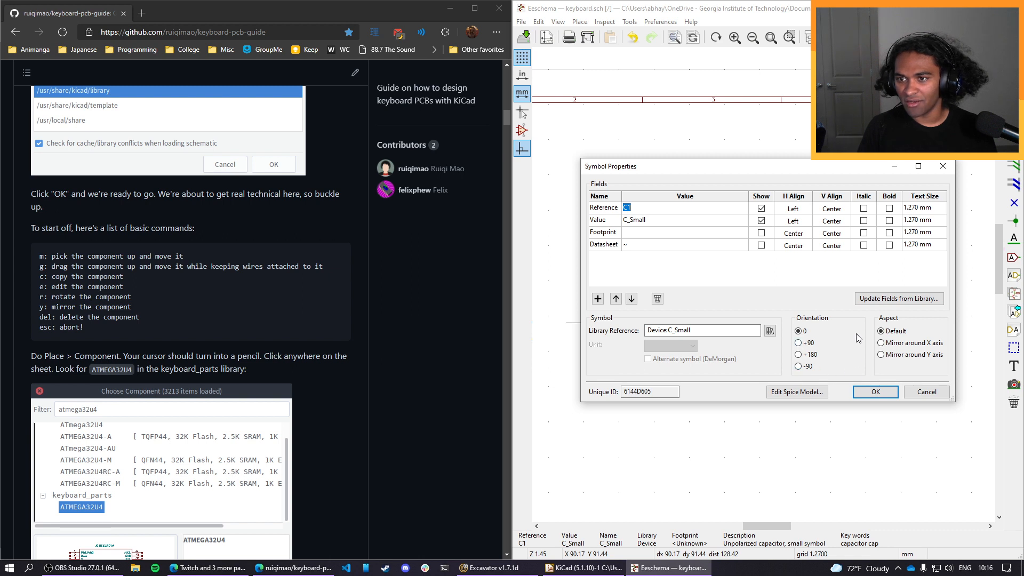
click(888, 300)
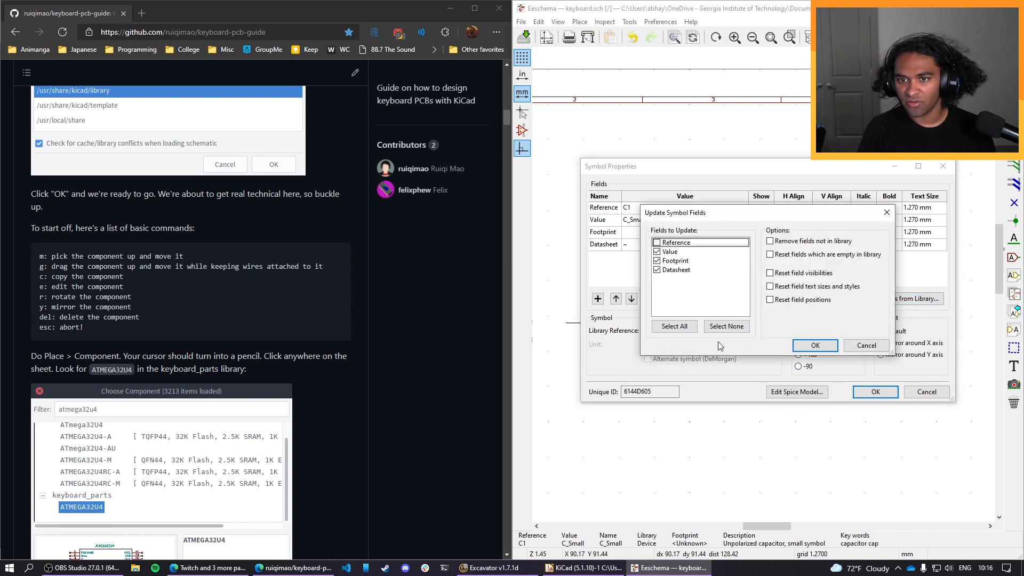
click(816, 345)
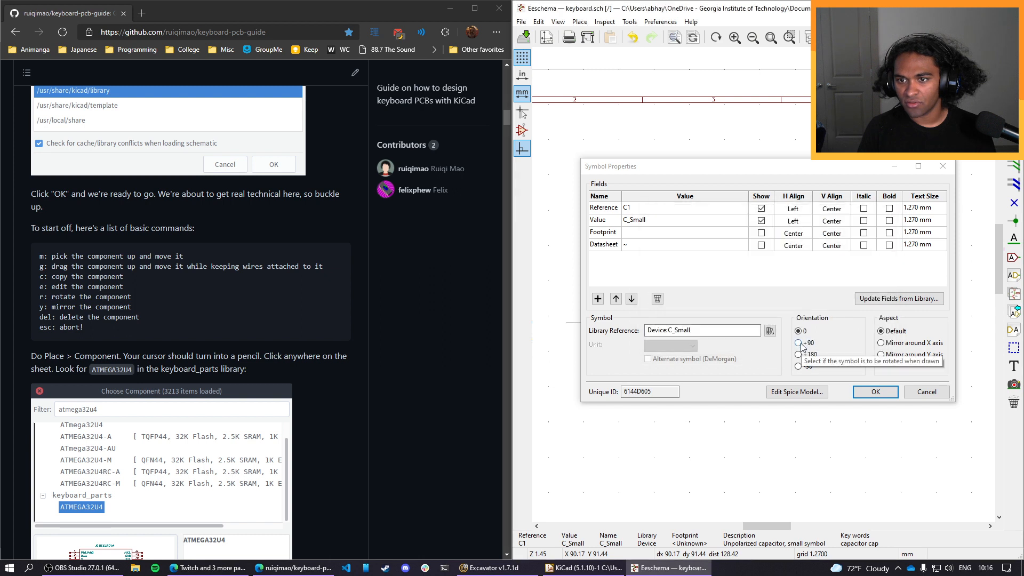
click(638, 223)
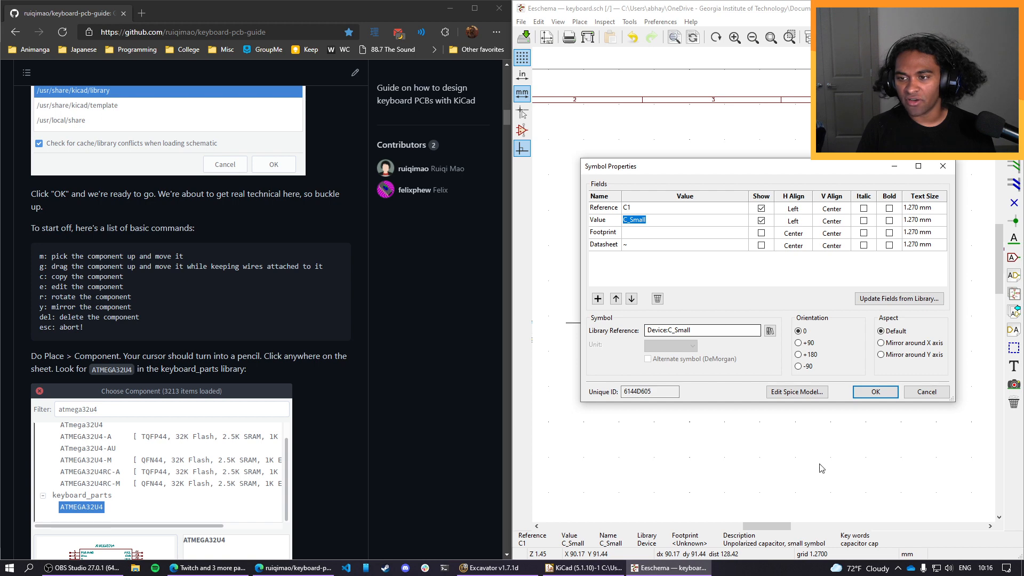
click(926, 391)
scroll(103, 317, down, 10)
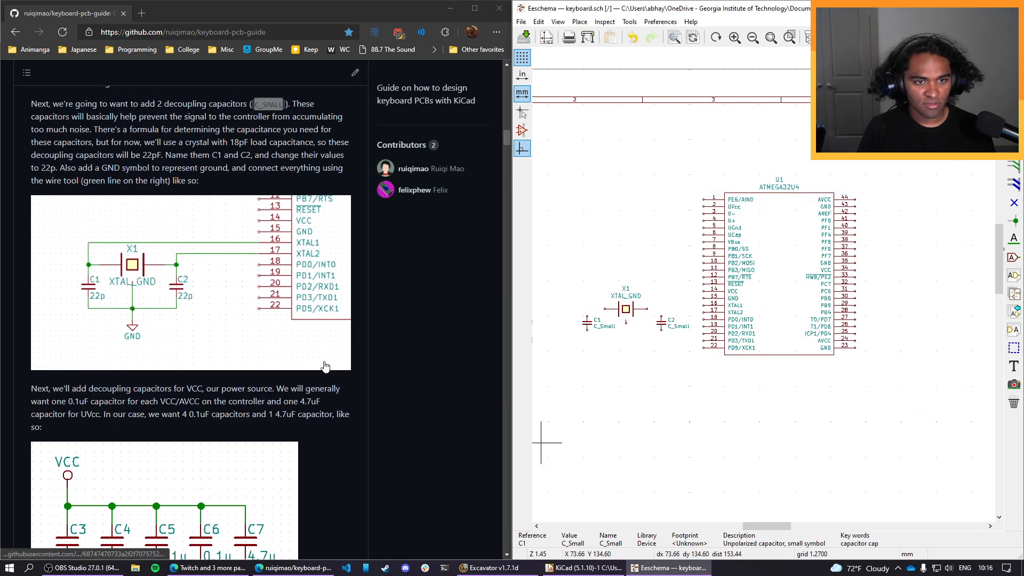
Set the values of capacitors C1 and C2 to 22p.
double_click(604, 327)
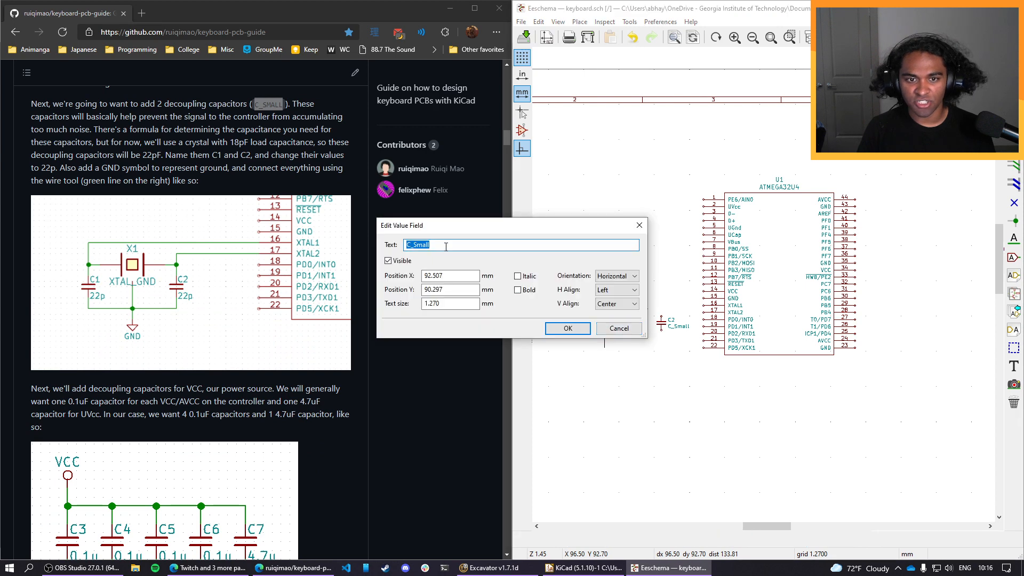
text(22p)
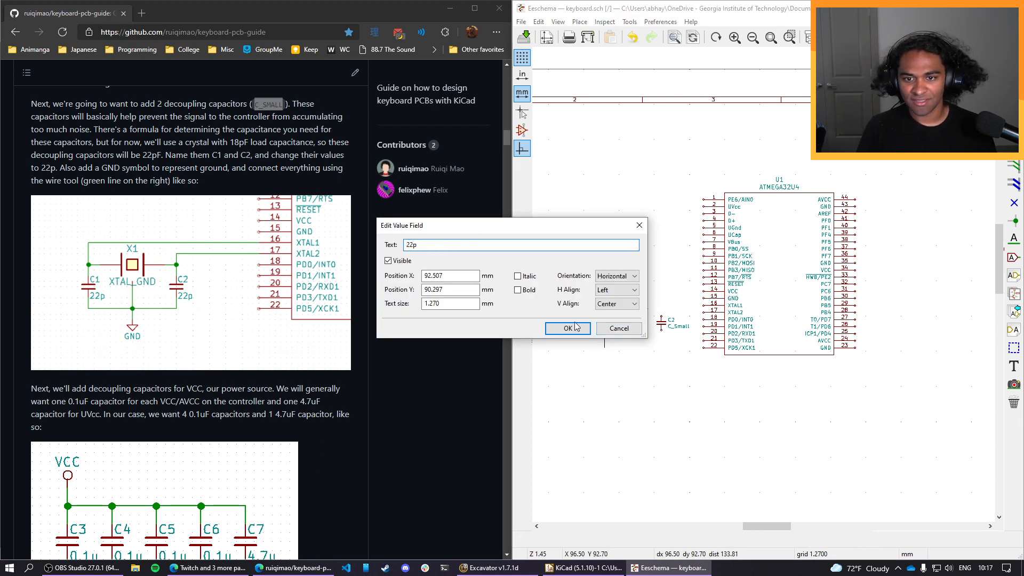
click(568, 328)
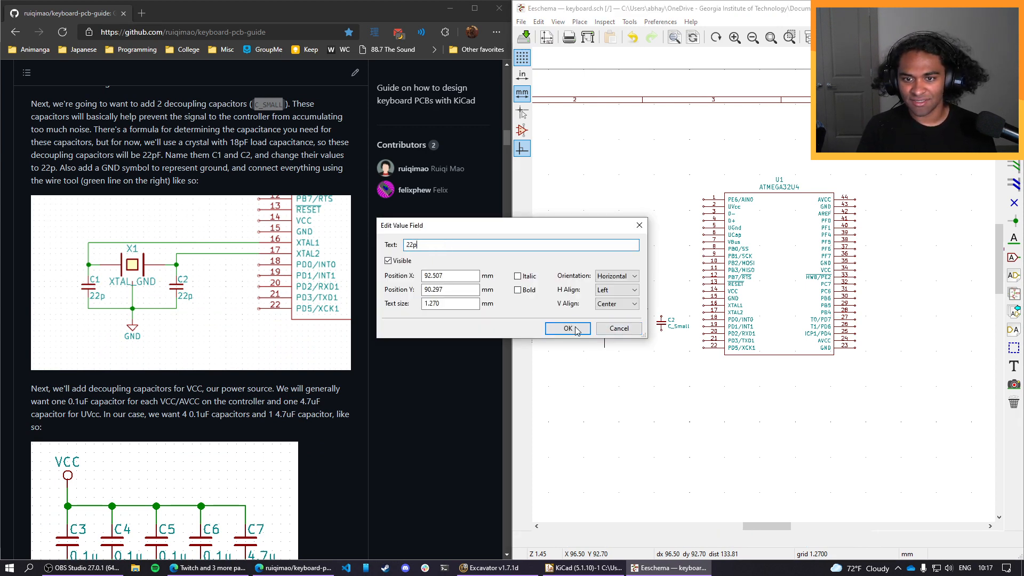
double_click(679, 327)
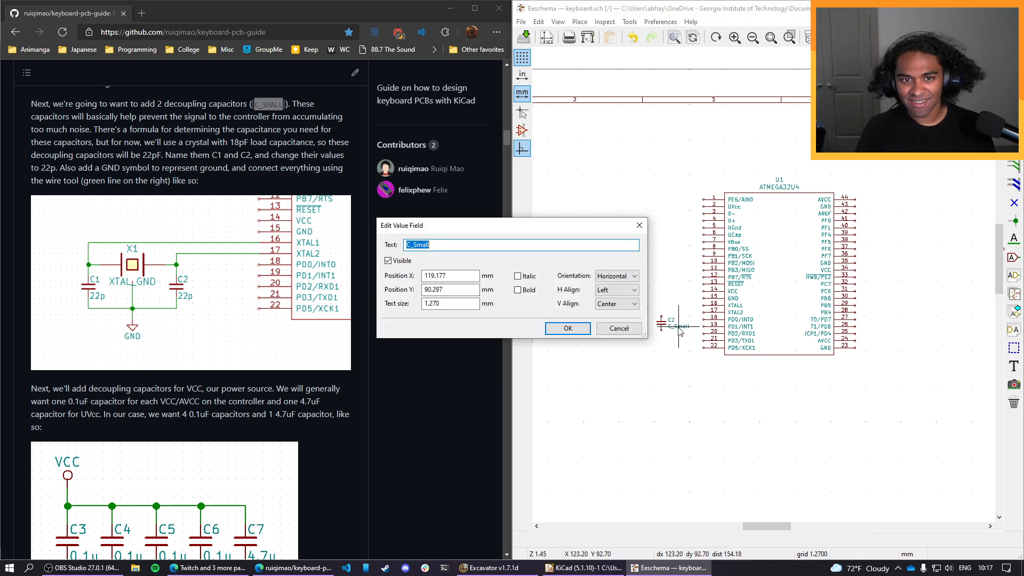
text(22p)
key(Return)
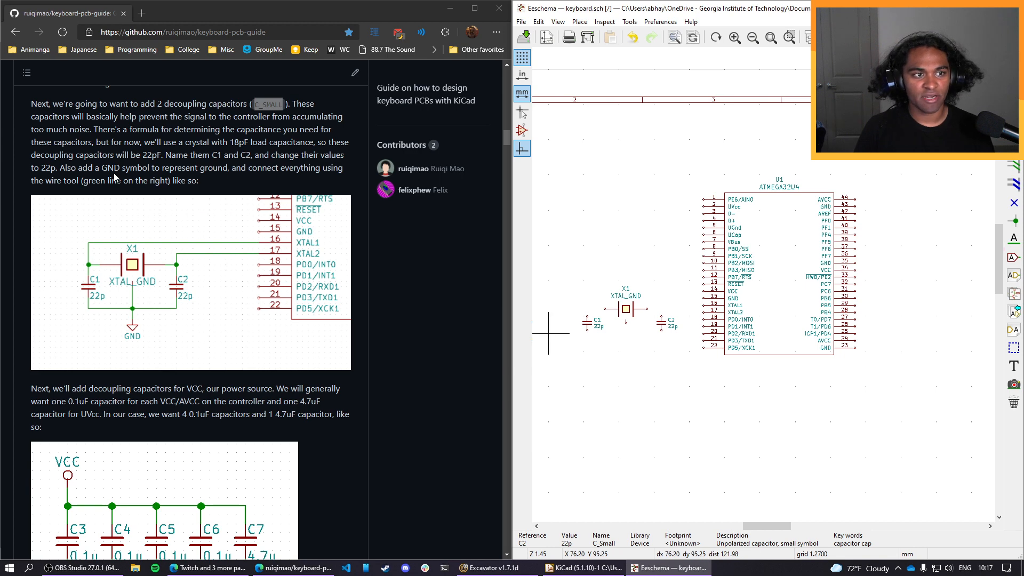
Find the GND symbol from the keyboard_parts library and place it below crystal X1.
click(583, 22)
click(601, 37)
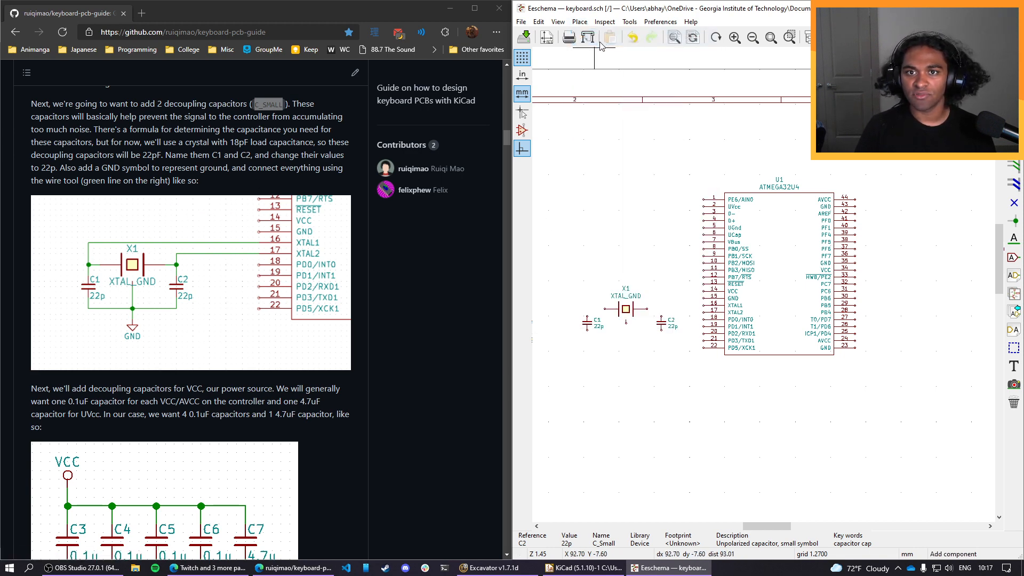
click(577, 21)
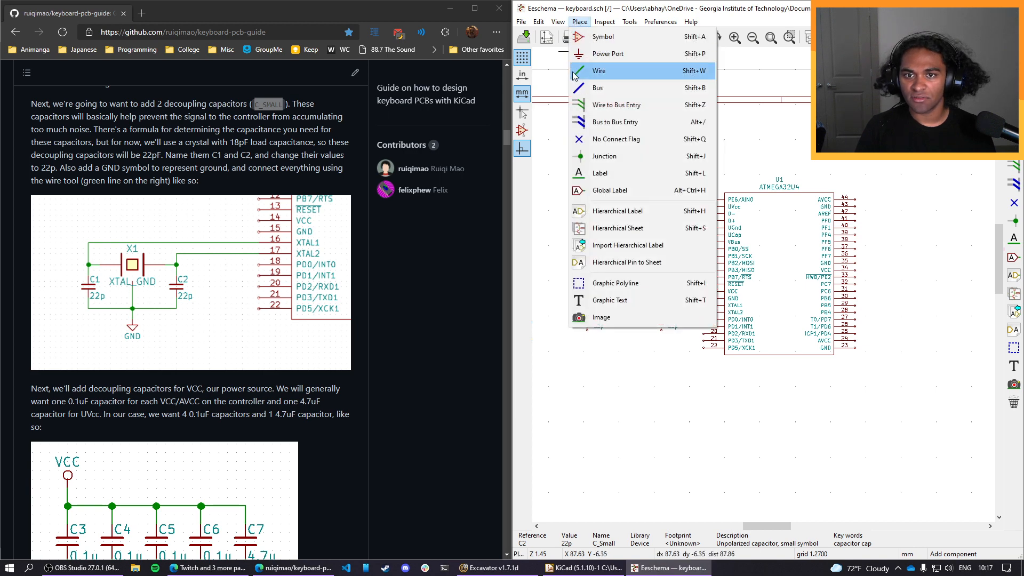
click(622, 37)
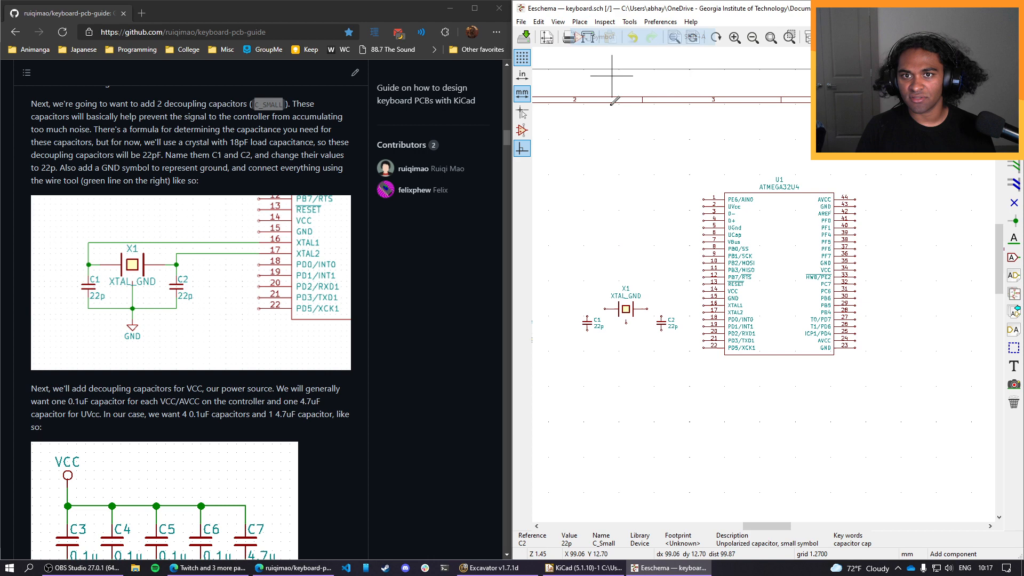
click(622, 240)
text(gnd)
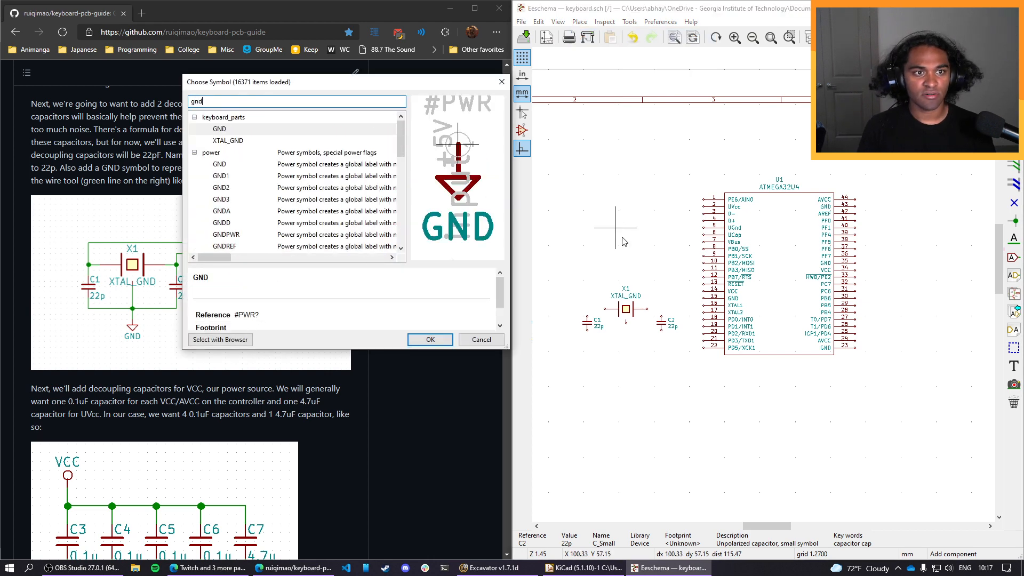
click(443, 339)
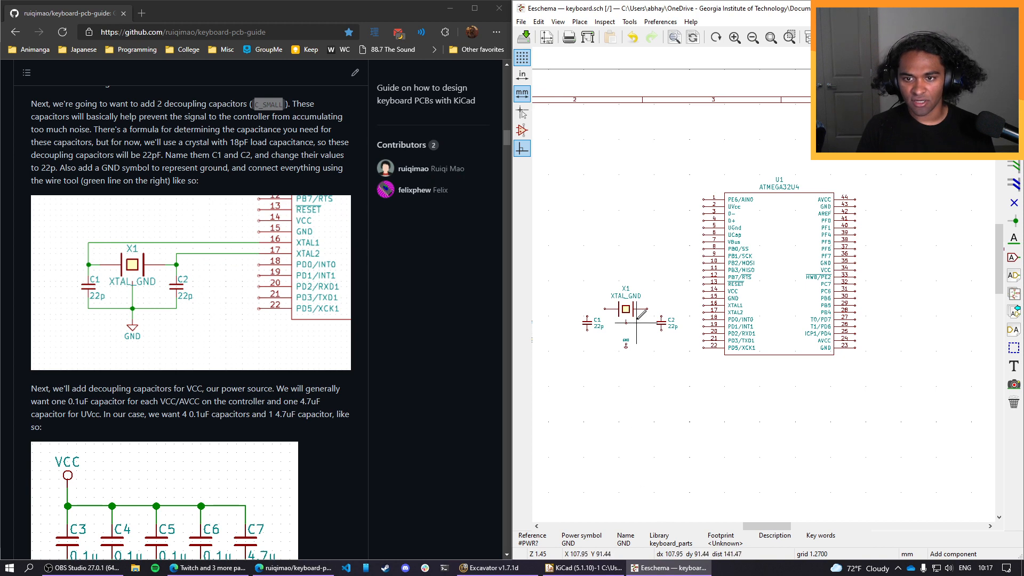
scroll(629, 314, up, 1)
scroll(760, 287, up, 1)
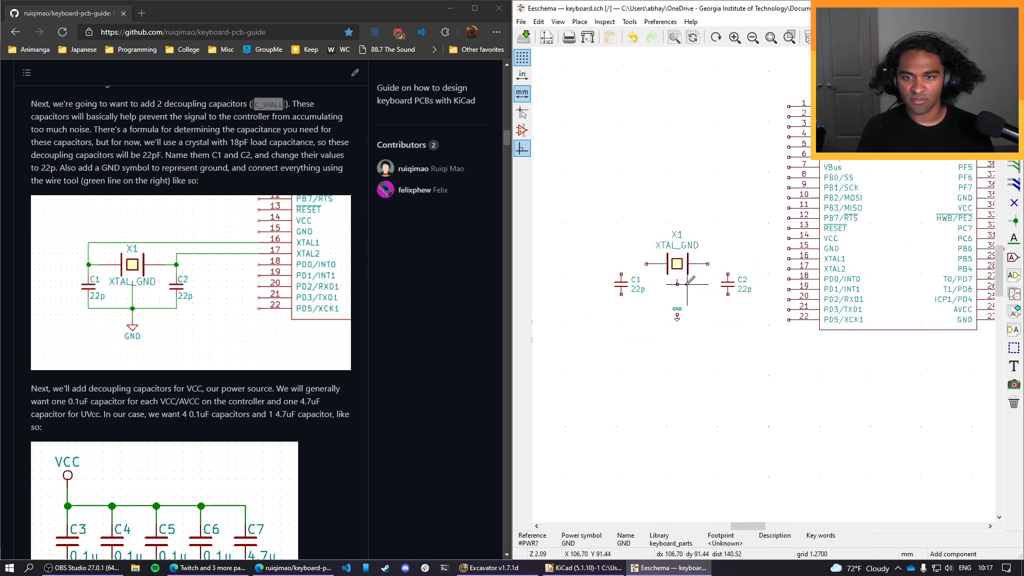
scroll(703, 324, up, 1)
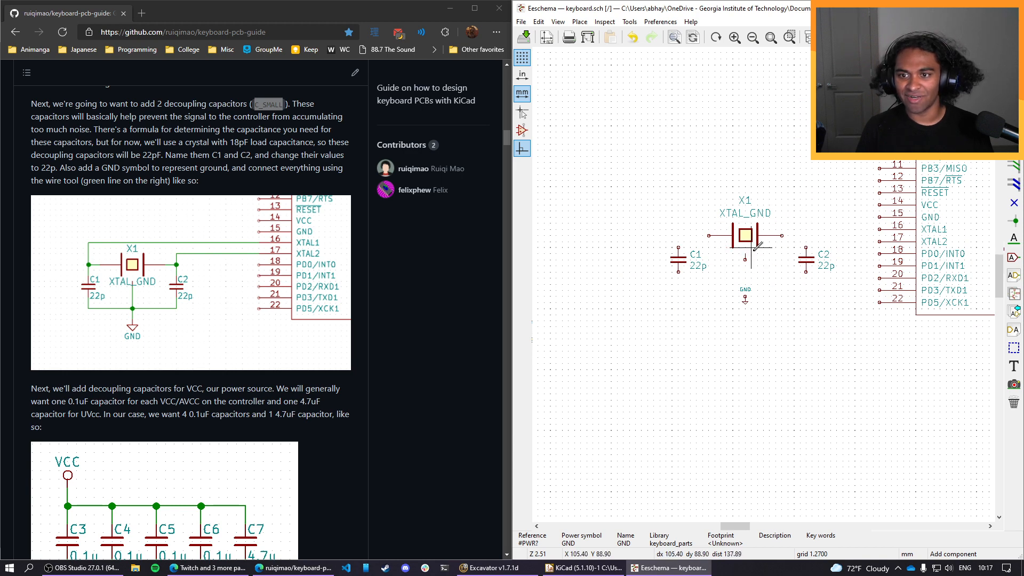
key(Escape)
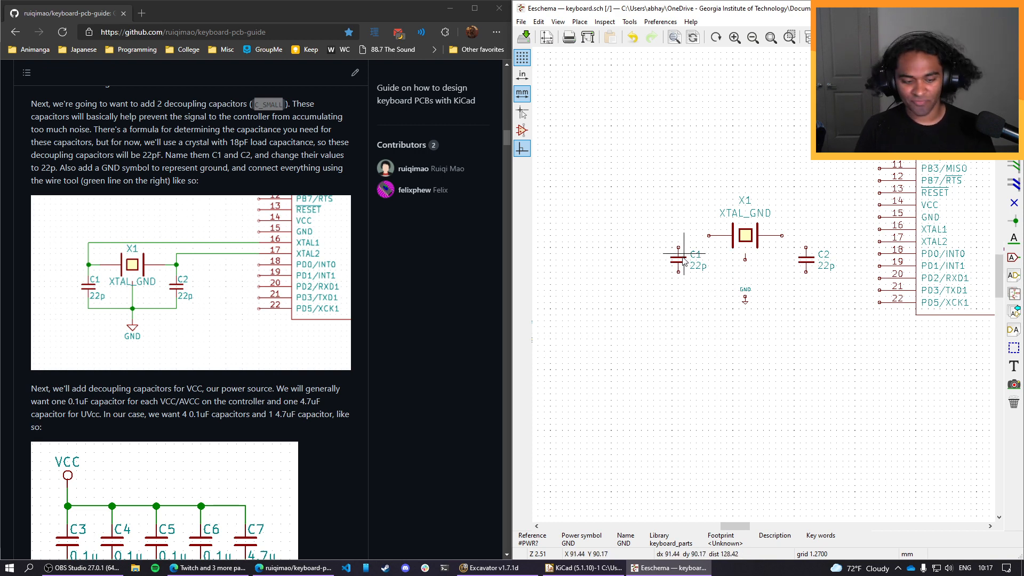
Move C1 and C2 closer to crystal X1 on both sides, and move the GND symbol up nearer the crystal's ground pin.
key(m)
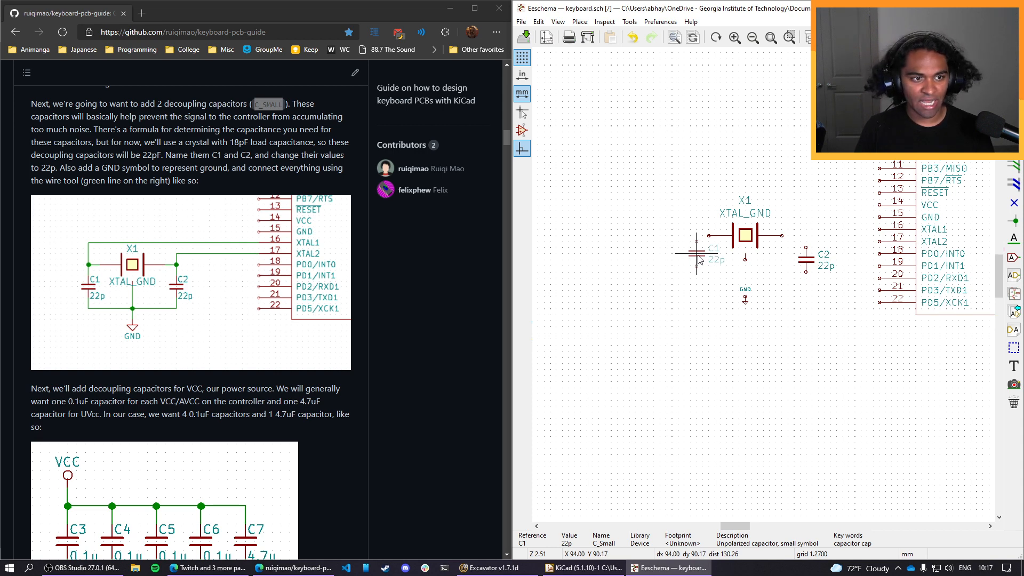
click(700, 262)
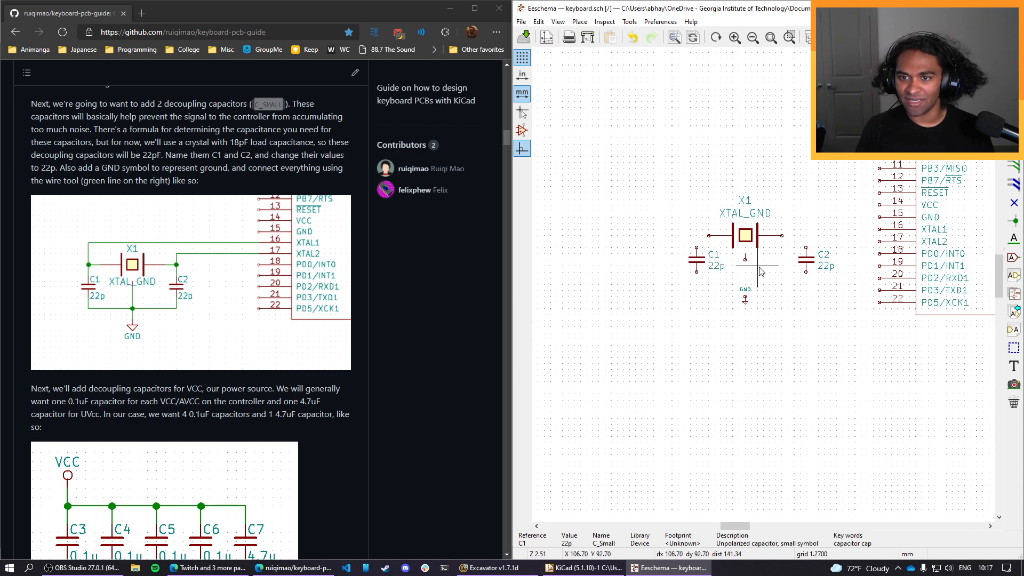
key(m)
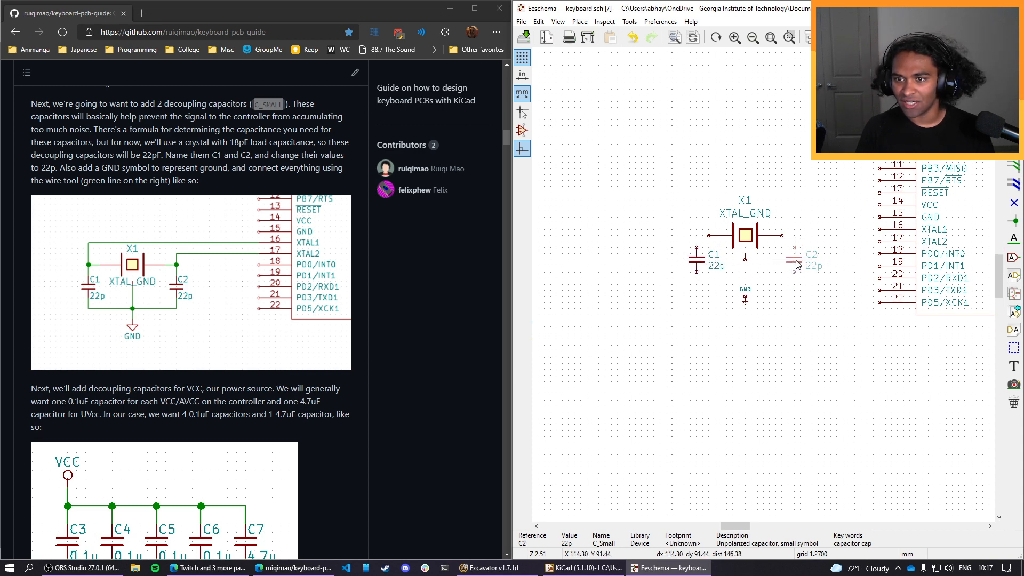
click(793, 262)
key(m)
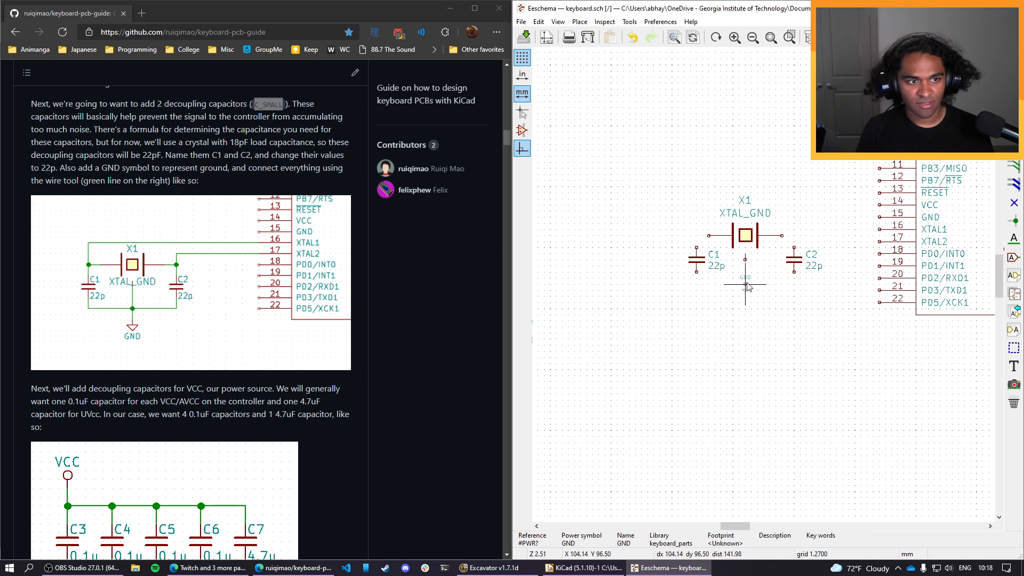
click(746, 286)
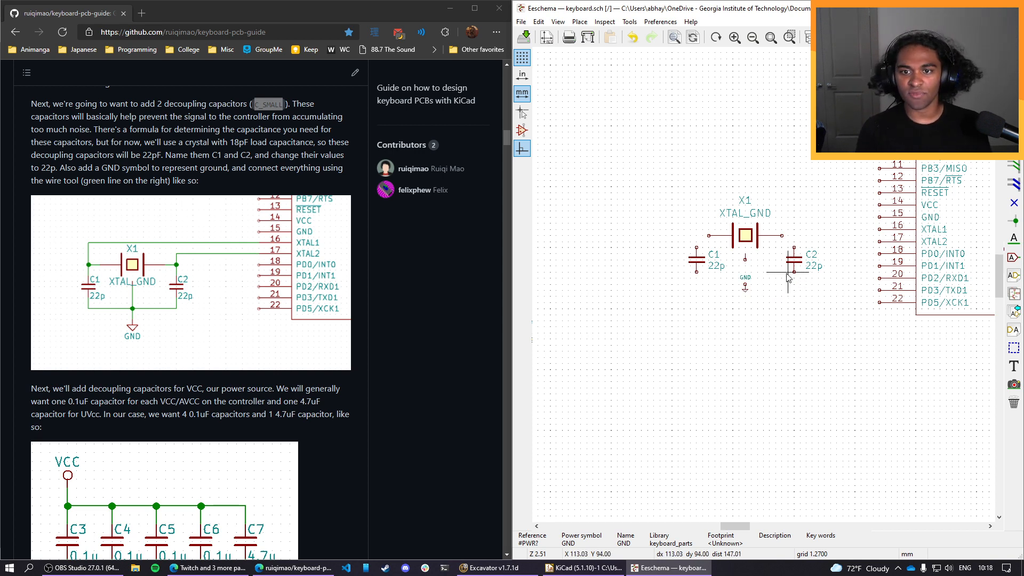
Connect the ground pin of crystal X1 to the GND symbol below it, undoing any accidental move of the crystal.
click(580, 22)
click(602, 63)
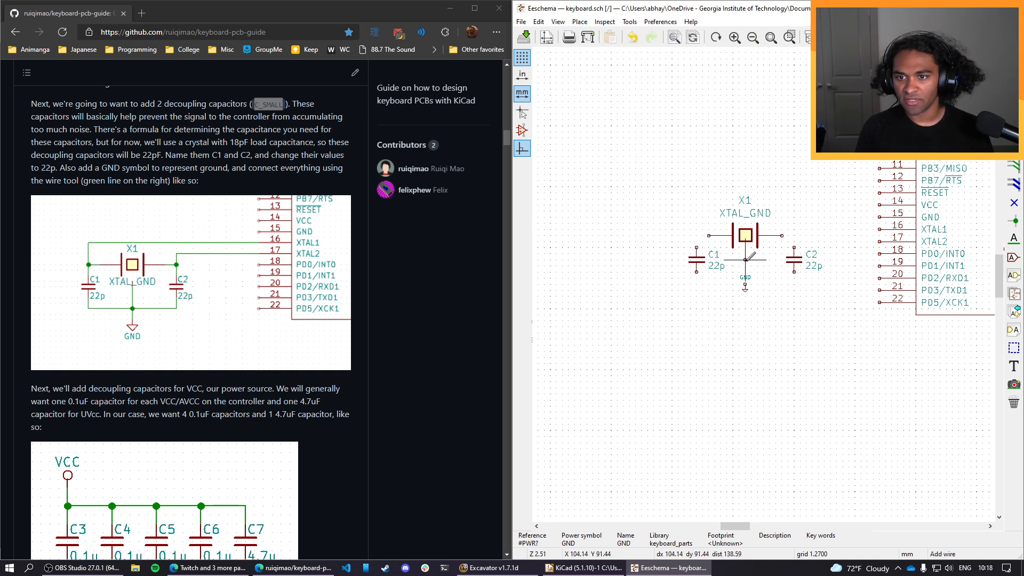
drag(745, 260, 745, 285)
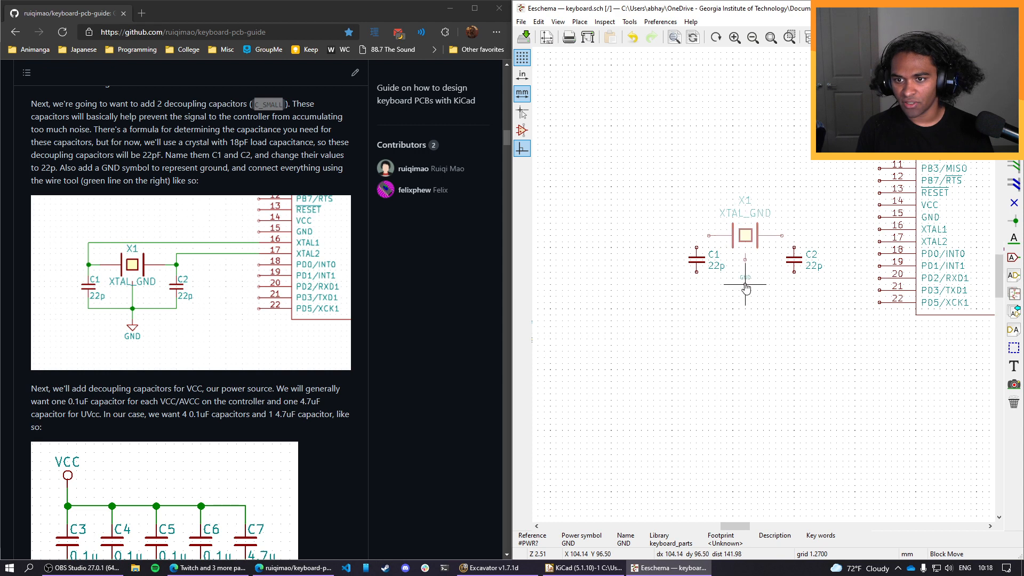
click(750, 321)
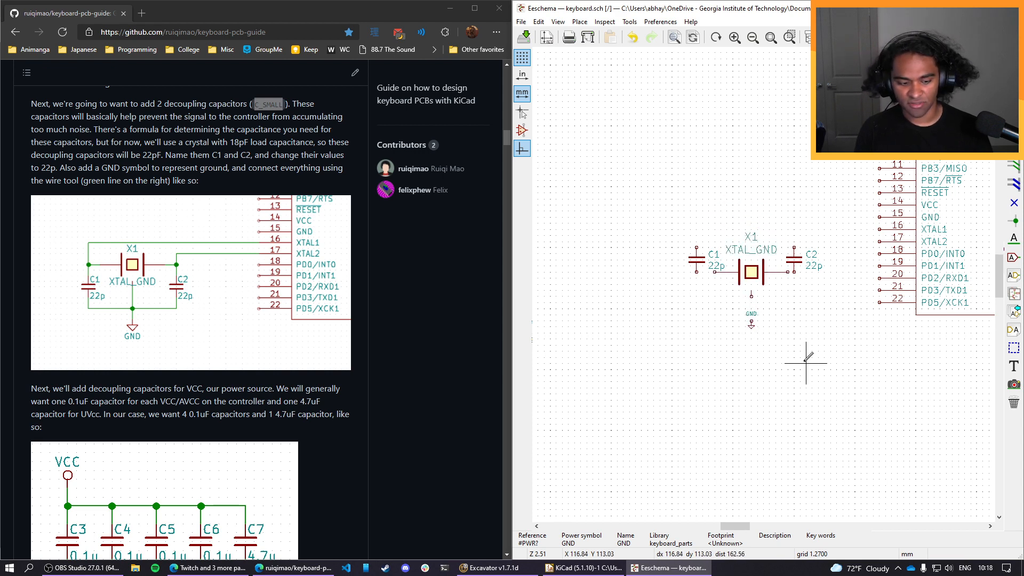
key(ctrl+z)
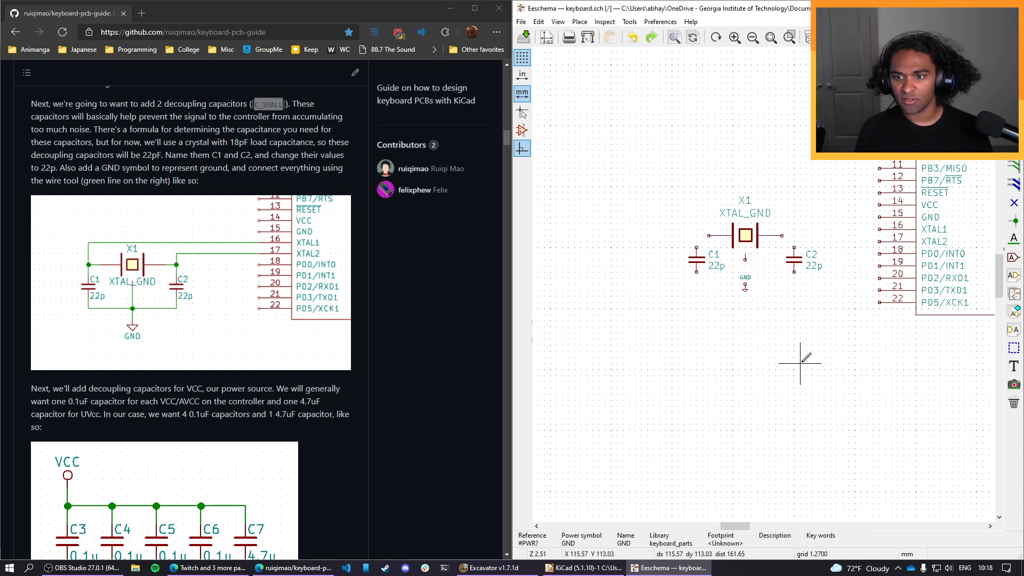
click(745, 284)
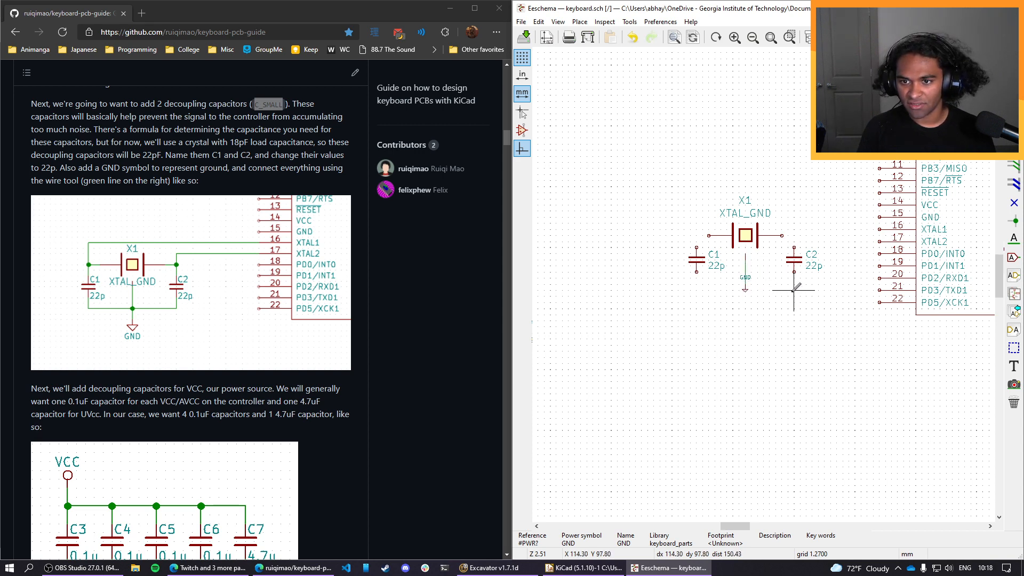
Wire the lower pins of C2 and C1 to the GND symbol and their upper pins to the matching ends of crystal X1.
click(794, 272)
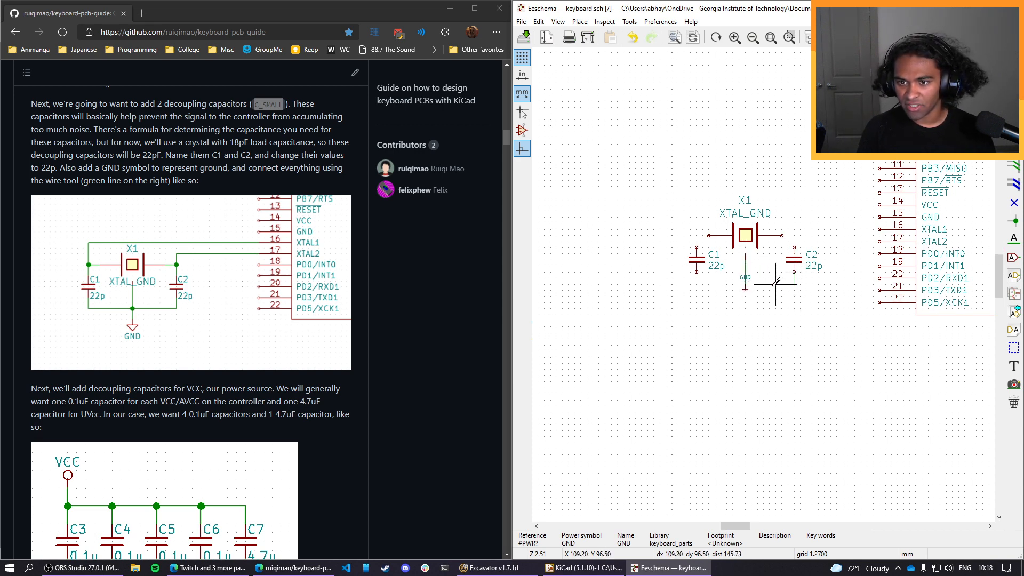
click(745, 284)
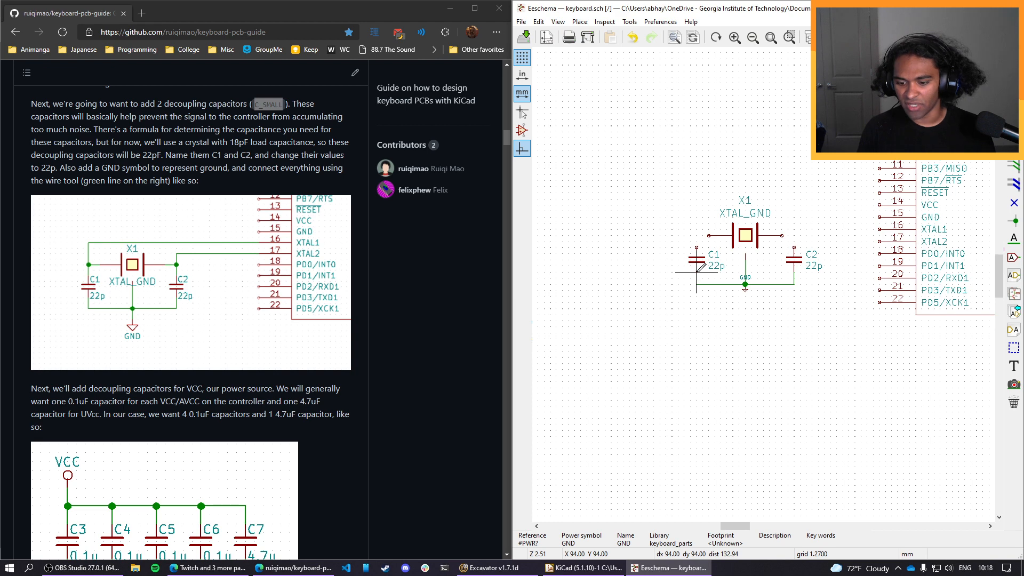
click(695, 271)
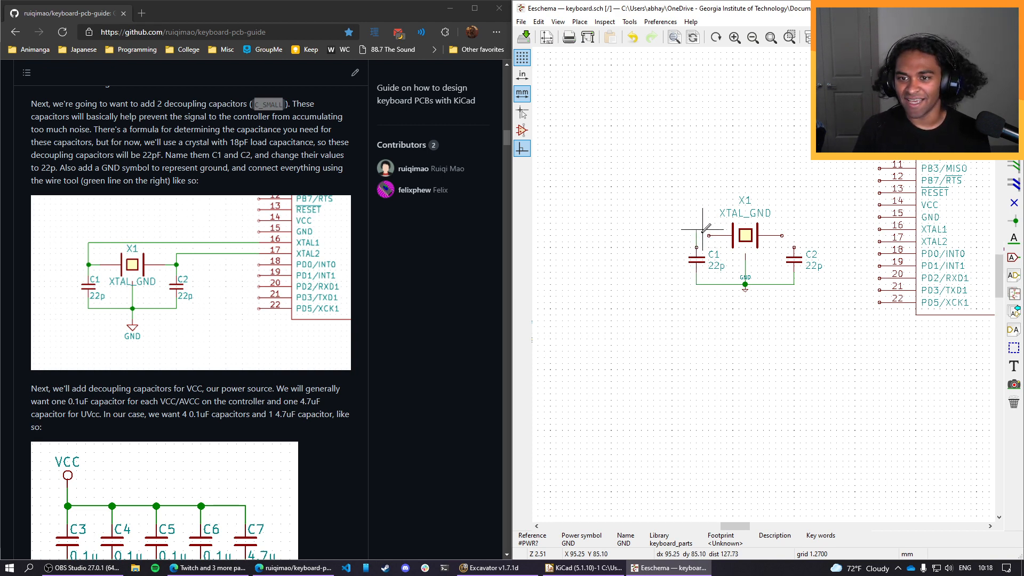
click(708, 235)
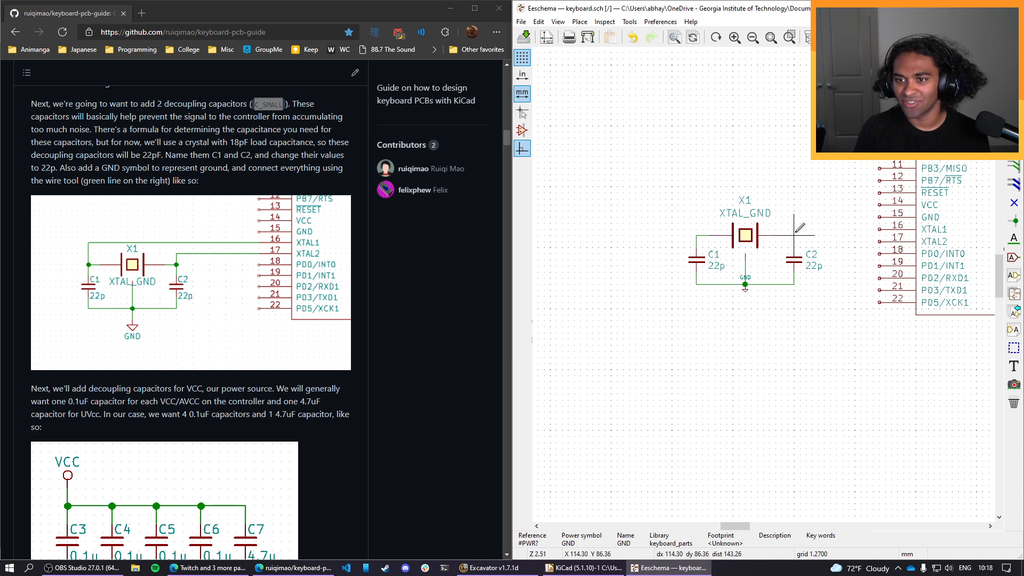
Finish the wire from crystal X1 to C2's upper pin, and wire the GND symbol slightly lower beneath the ground junction.
click(794, 255)
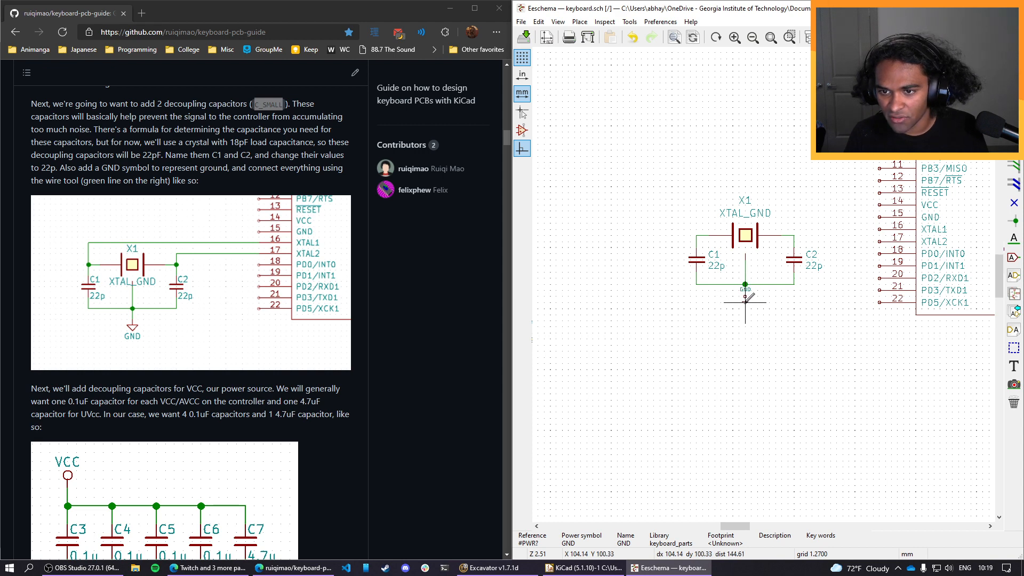
click(746, 284)
drag(746, 284, 744, 296)
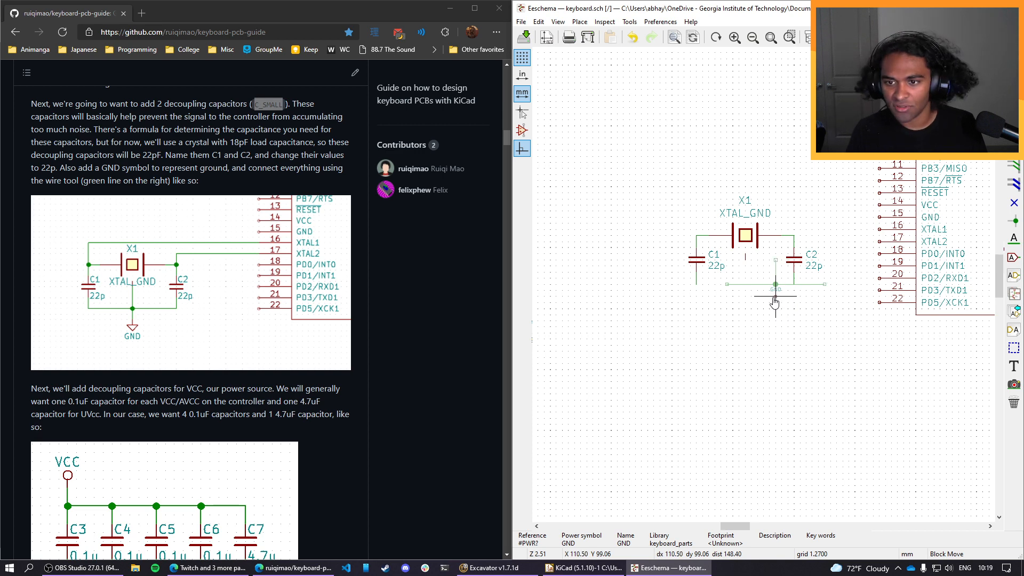
key(Escape)
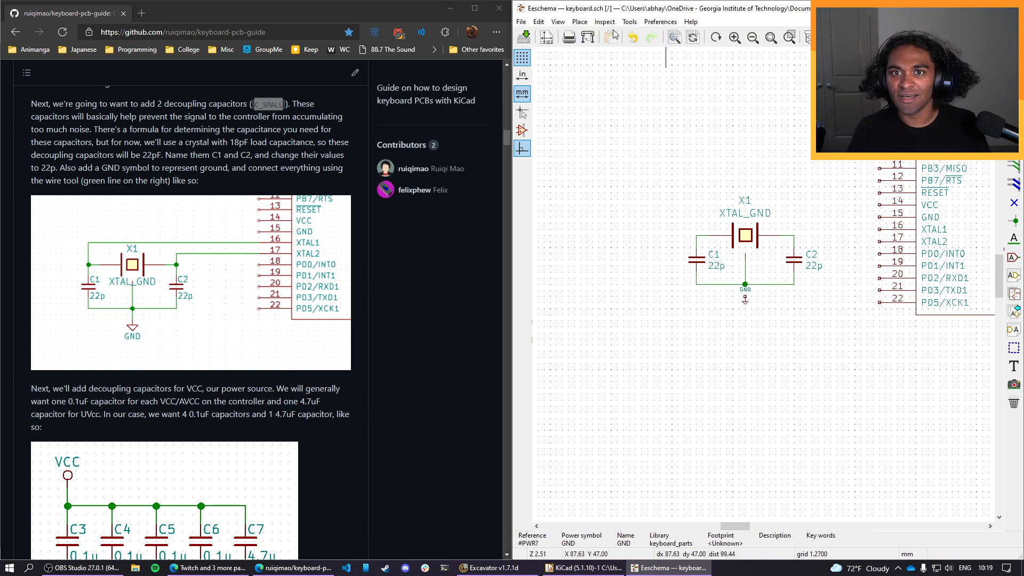
click(579, 22)
click(608, 66)
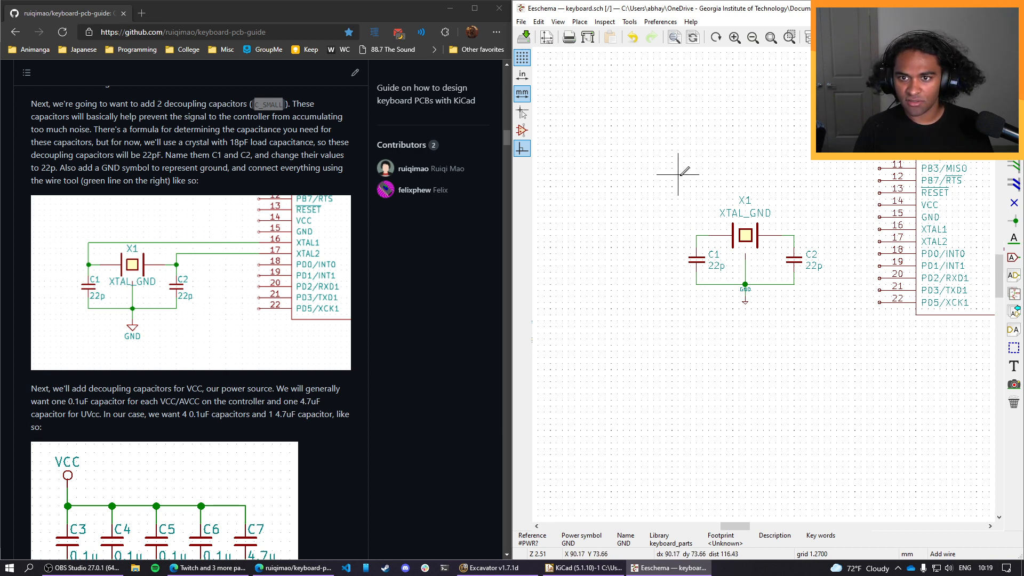
Move the whole crystal circuit down, and wire its C1 side to pin 16 XTAL1 and its C2 side to pin 17 XTAL2.
drag(677, 186, 846, 348)
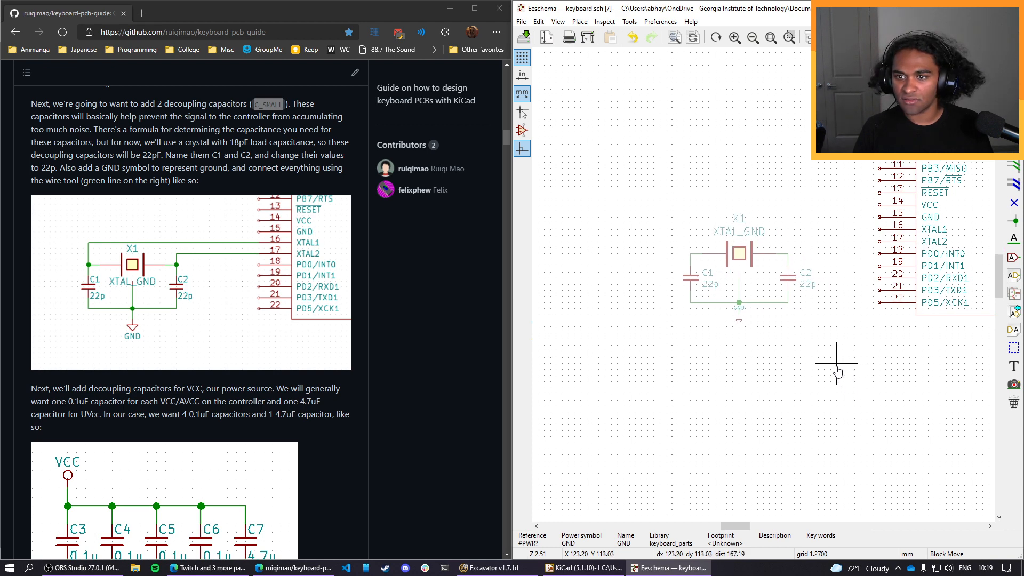
click(835, 397)
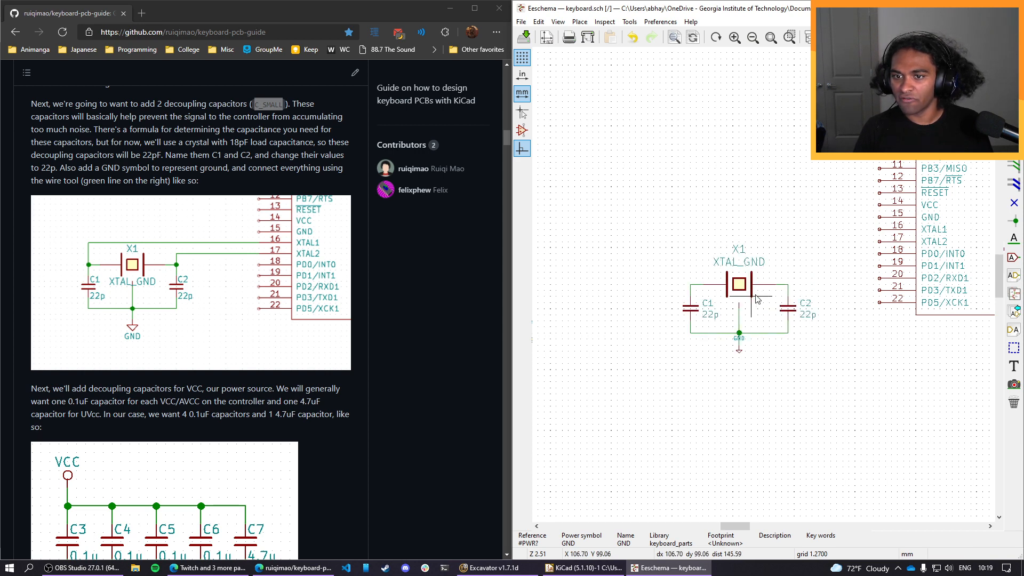
click(573, 22)
click(592, 72)
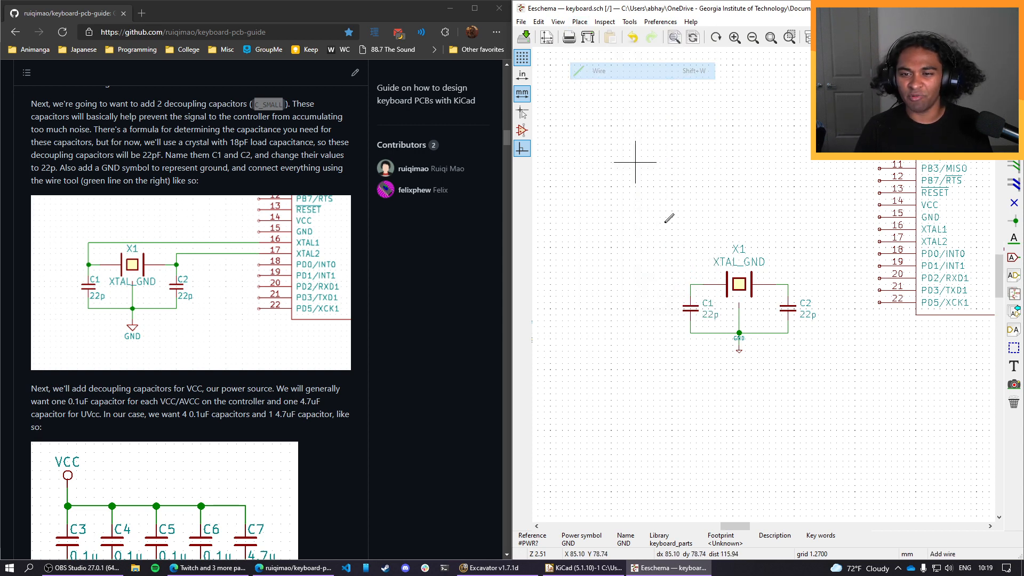
click(690, 284)
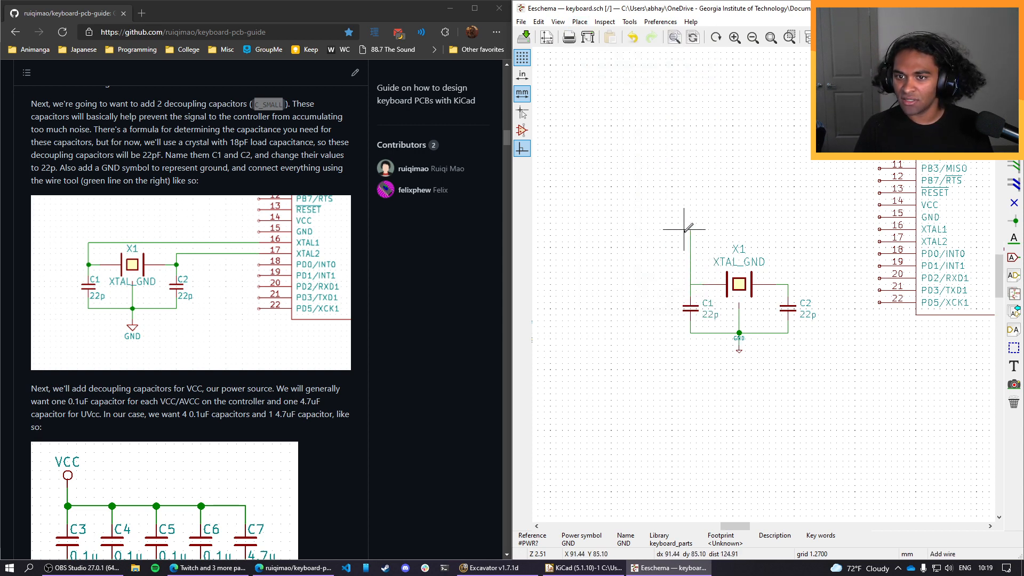
click(880, 230)
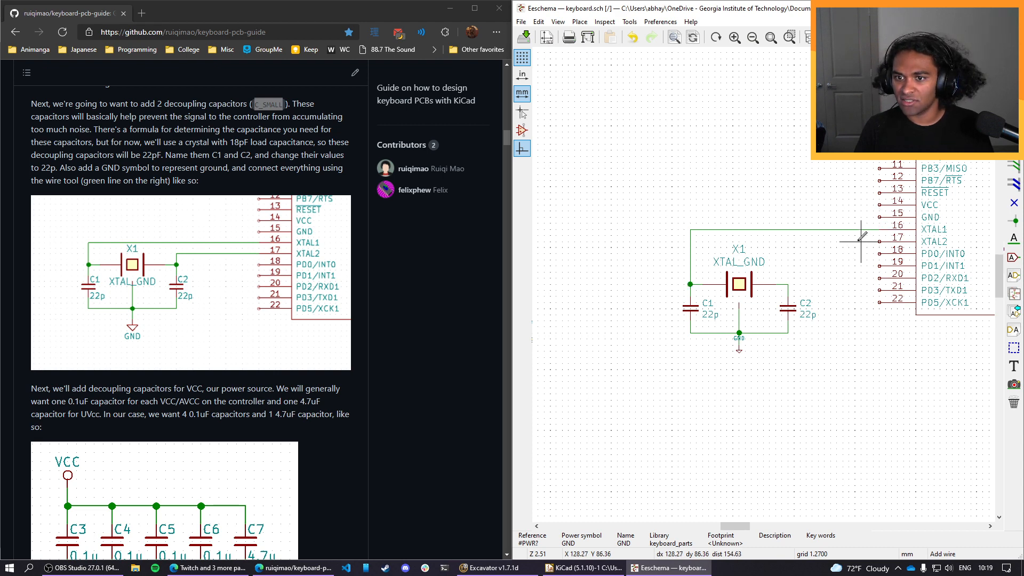
click(788, 284)
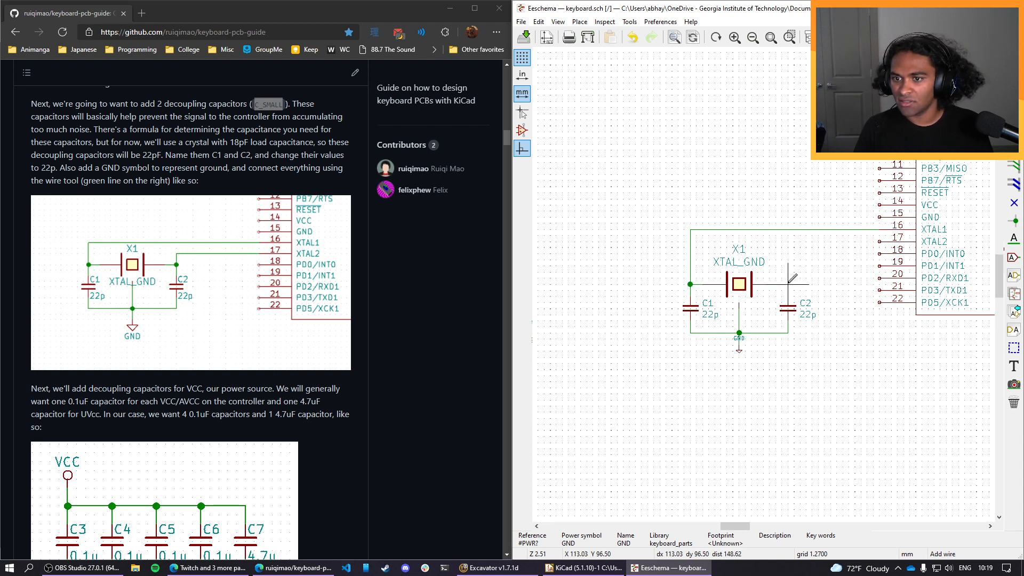
click(880, 242)
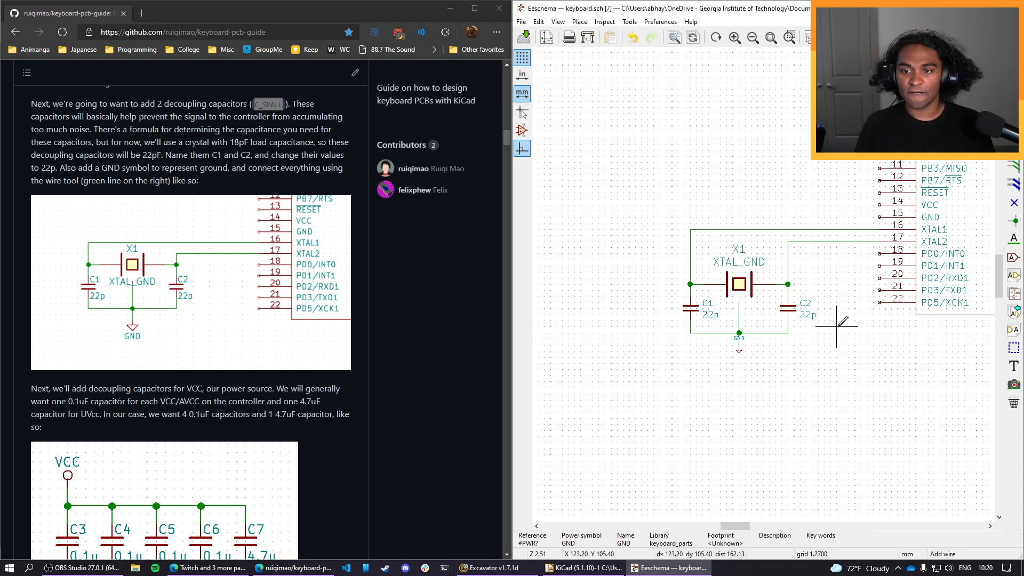
Read the guide's section on decoupling capacitors for VCC and look over the ATMEGA32U4 and the free area beside it.
scroll(231, 152, down, 2)
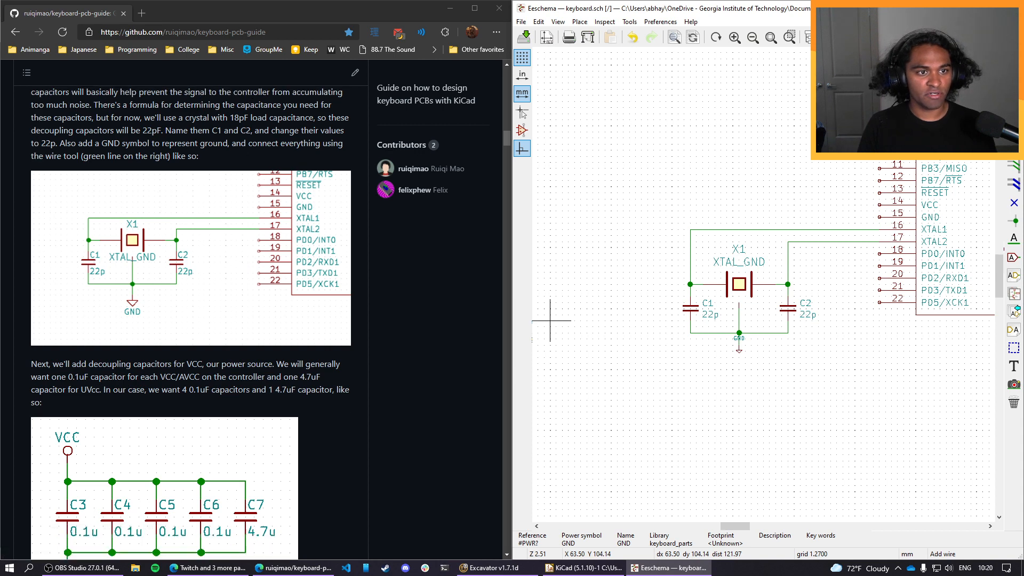
scroll(147, 123, down, 6)
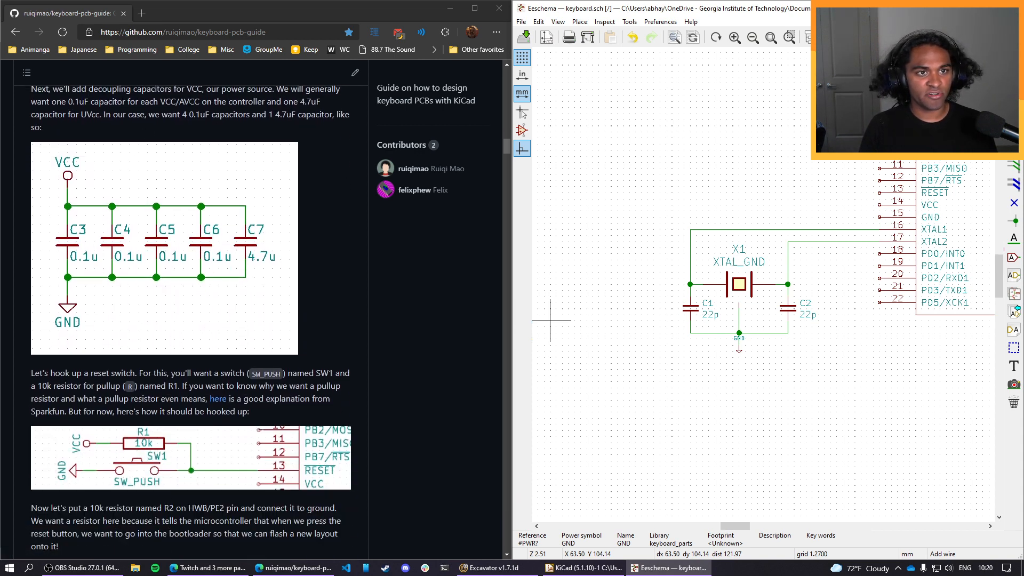
scroll(207, 145, up, 2)
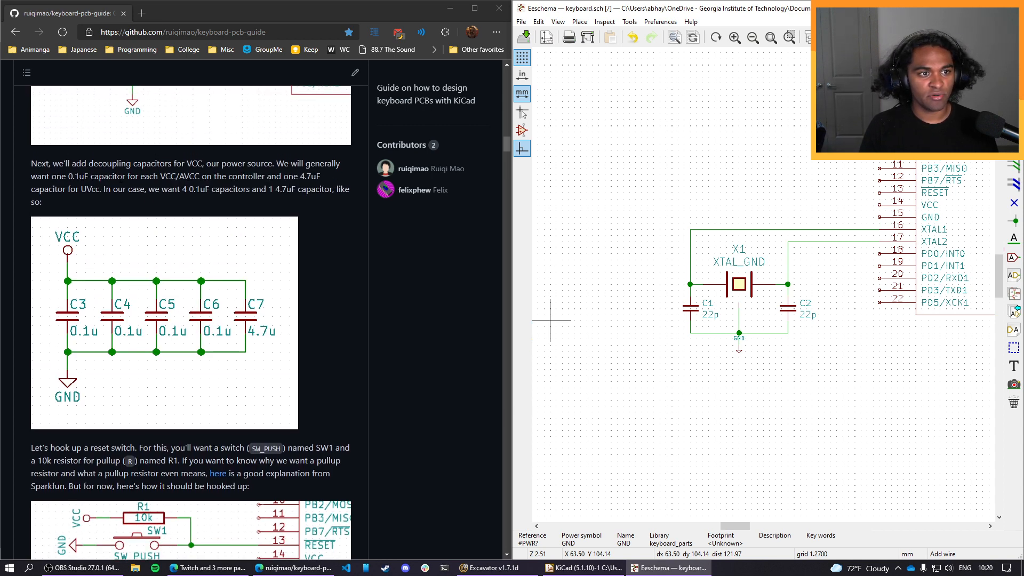
double_click(82, 177)
click(82, 177)
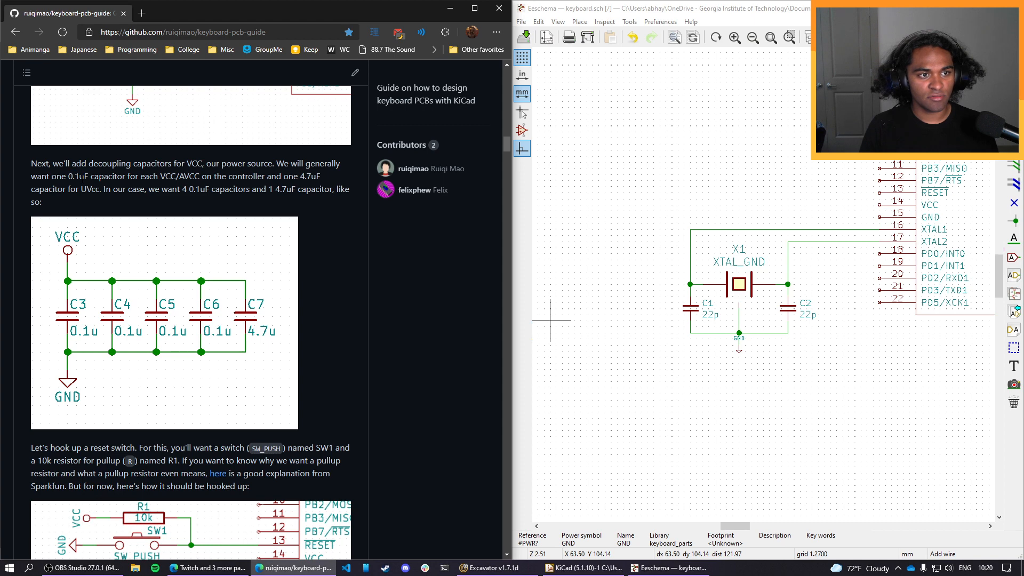
drag(73, 177, 91, 177)
click(92, 177)
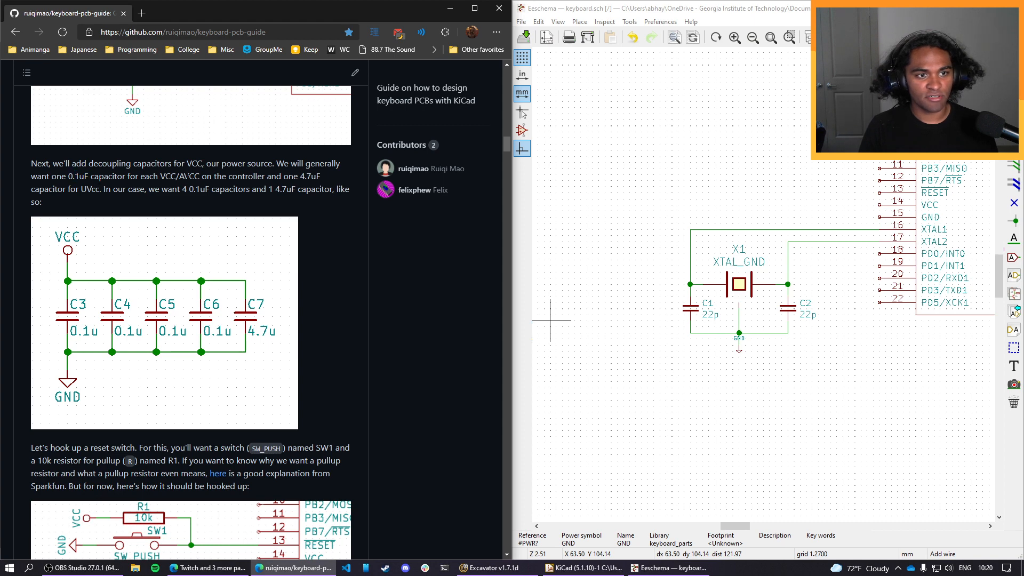
drag(164, 176, 201, 177)
click(201, 177)
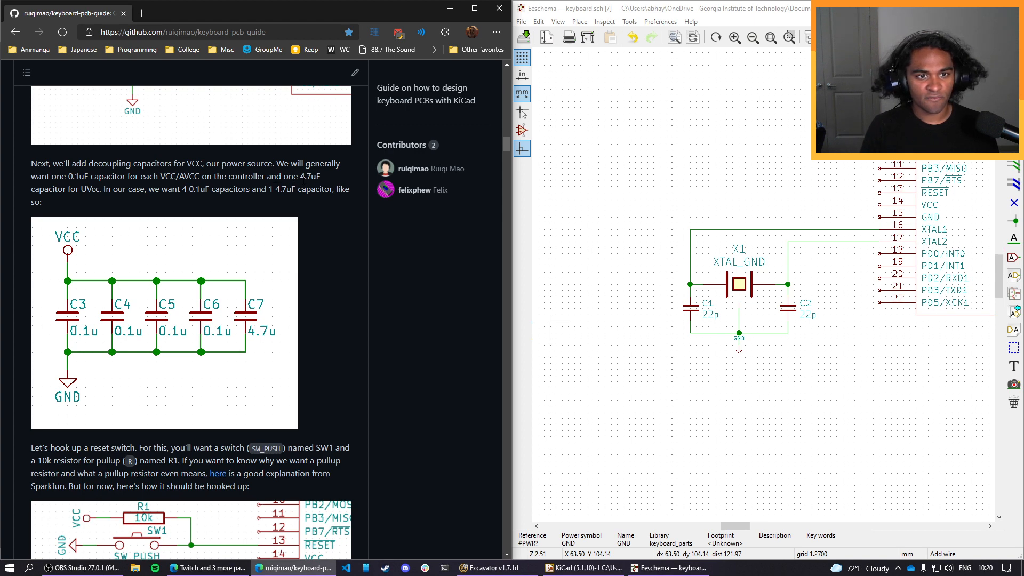
drag(303, 178, 322, 183)
click(302, 186)
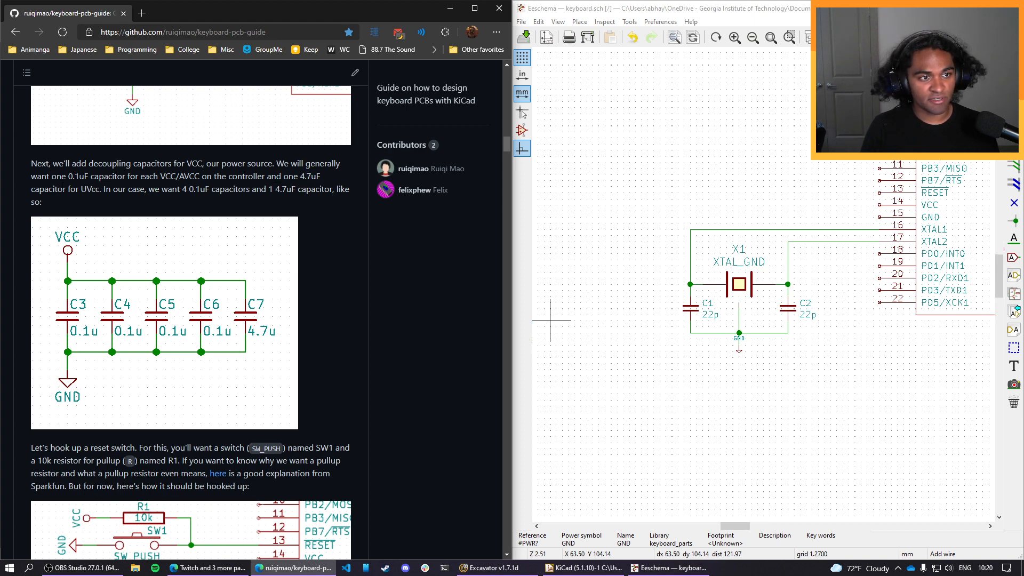
drag(81, 189, 94, 189)
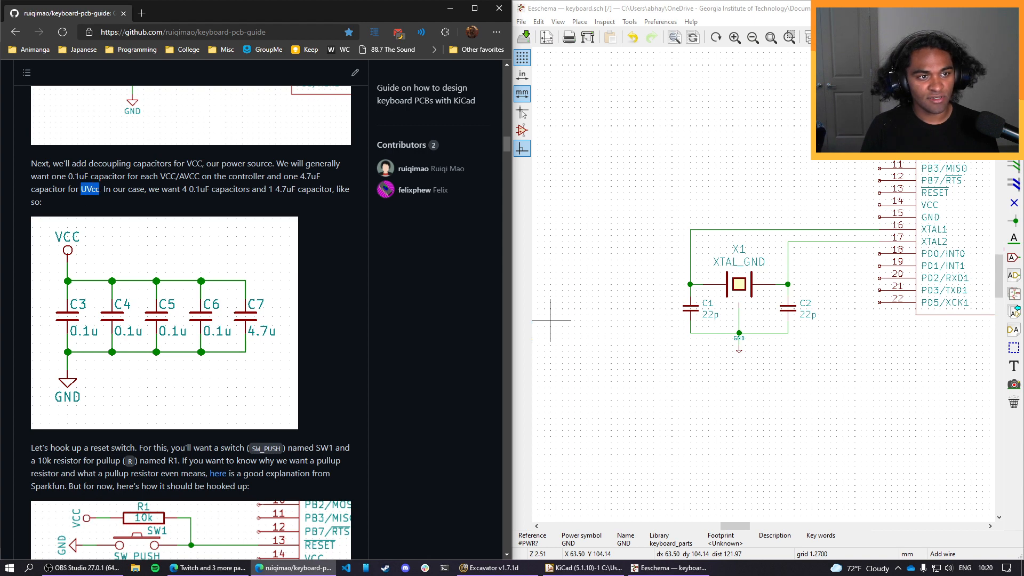
click(217, 190)
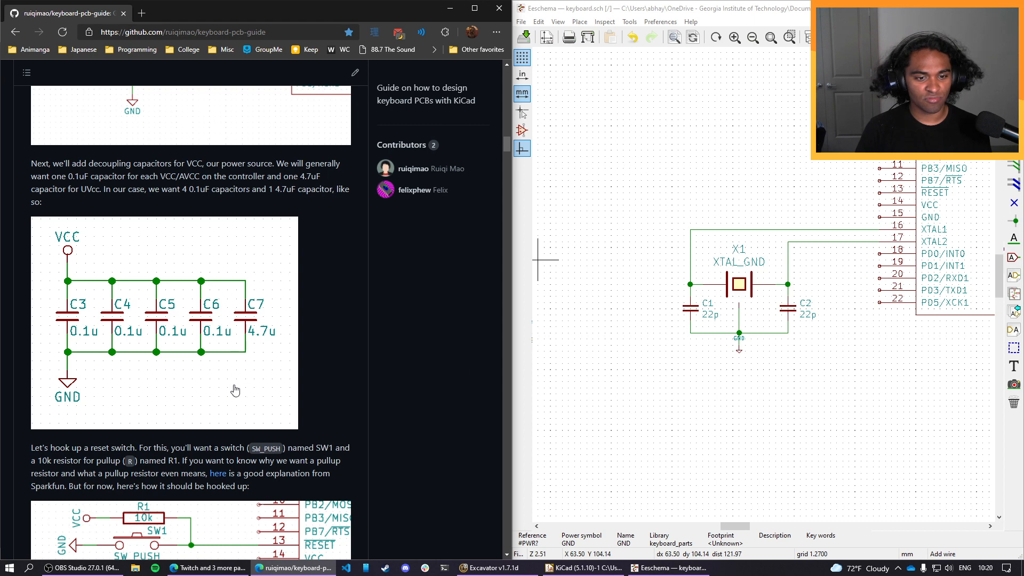
scroll(237, 390, down, 3)
scroll(266, 388, up, 3)
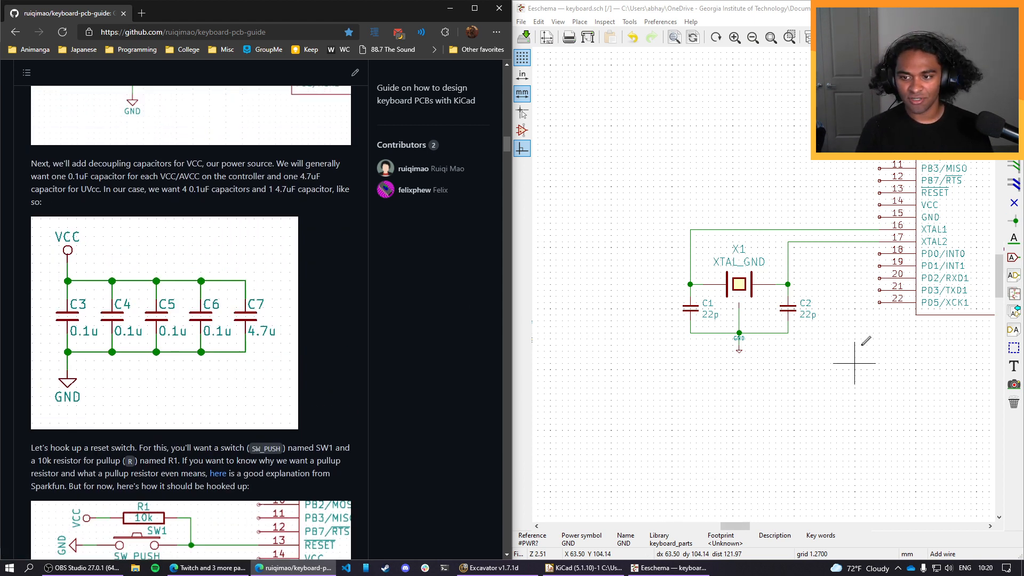
scroll(865, 341, down, 3)
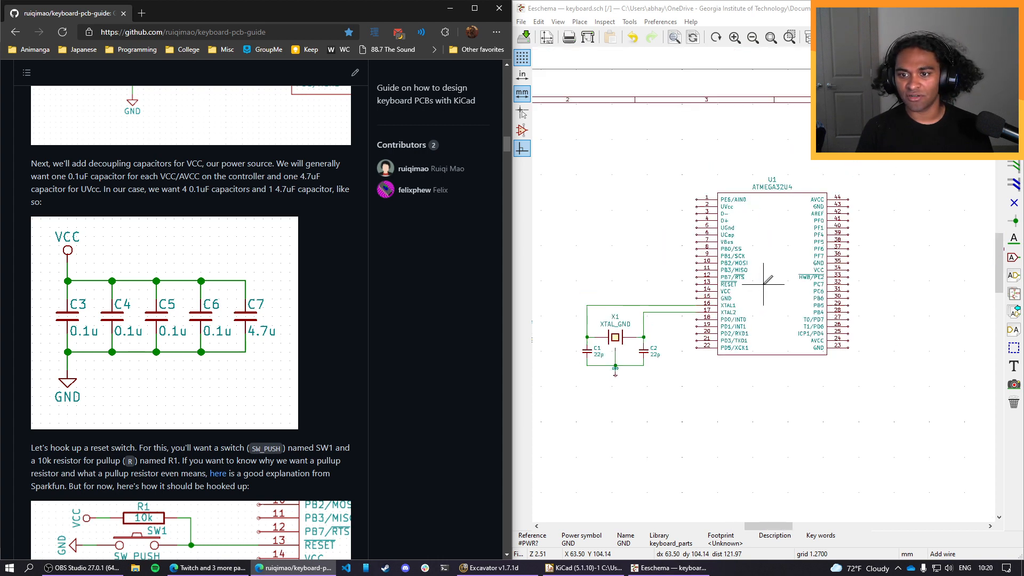
middle_drag(870, 300, 726, 297)
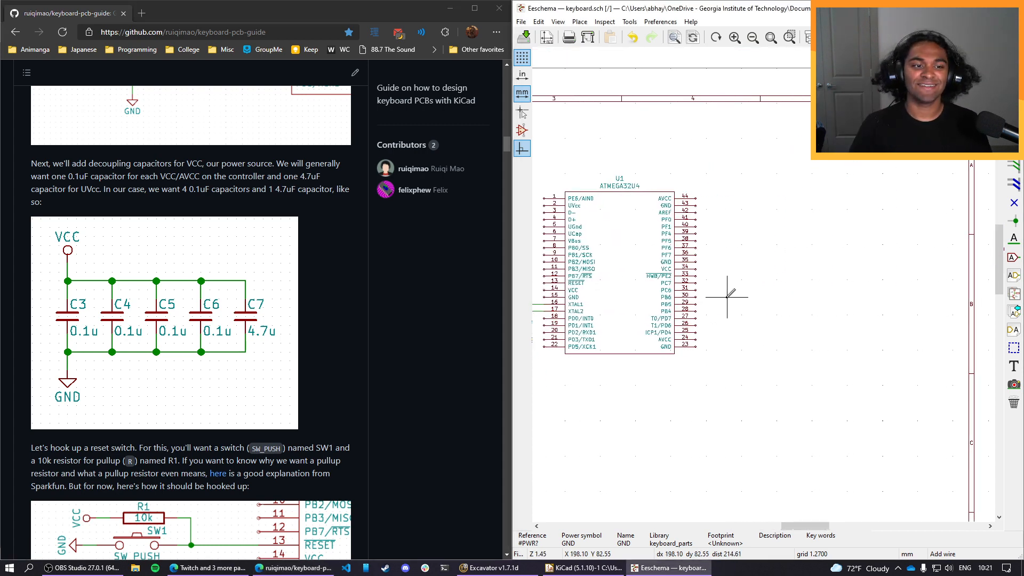
mouse_move(730, 294)
middle_down()
mouse_move(795, 299)
mouse_move(783, 346)
mouse_move(797, 293)
mouse_move(725, 291)
middle_up()
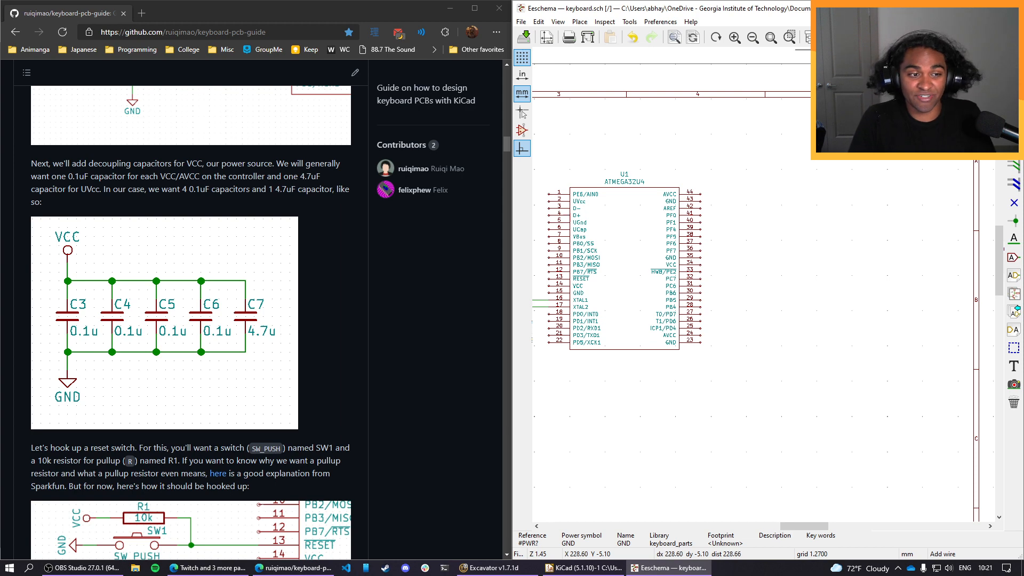
click(852, 37)
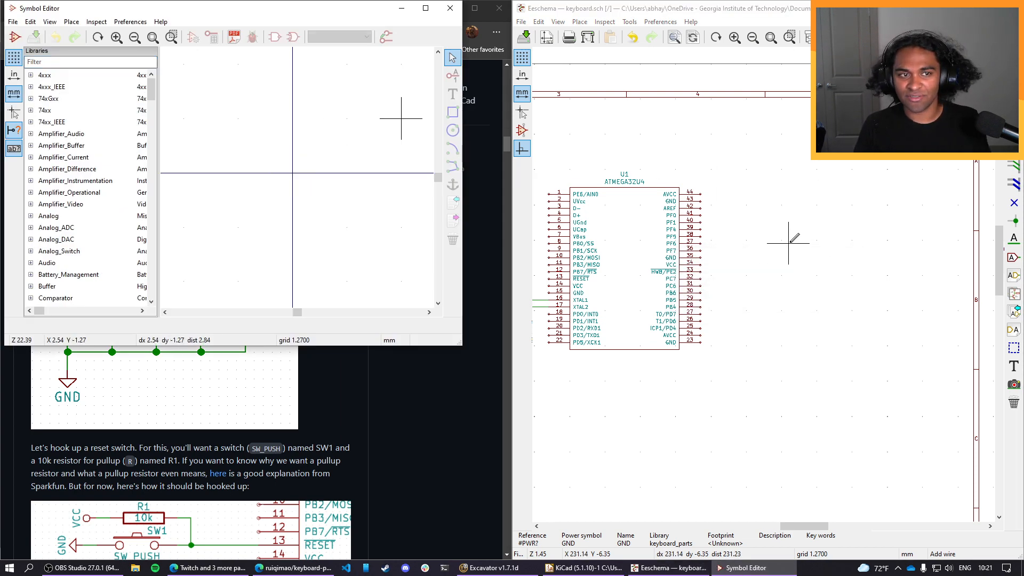
click(67, 62)
text(vcc)
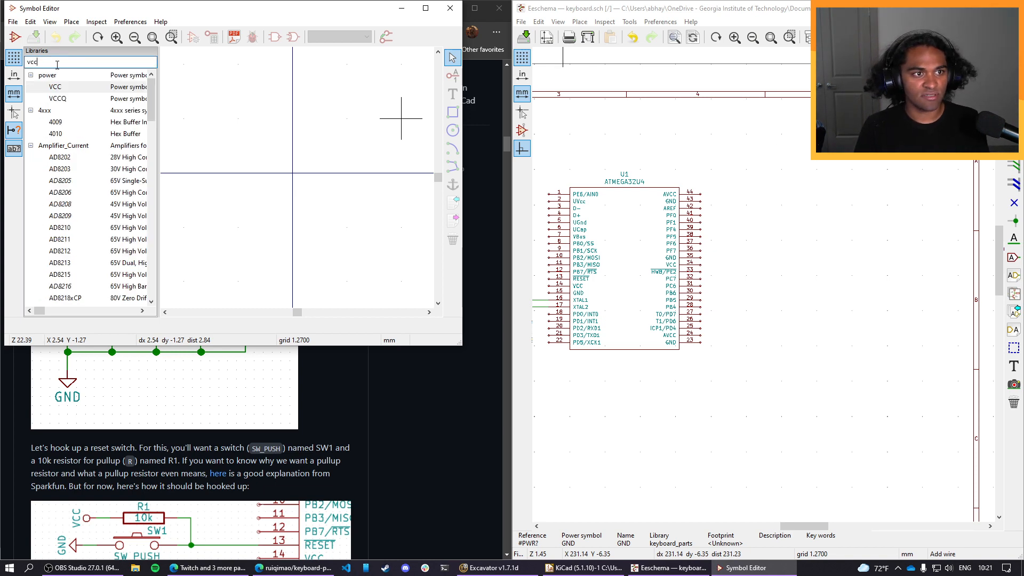
click(76, 89)
double_click(77, 88)
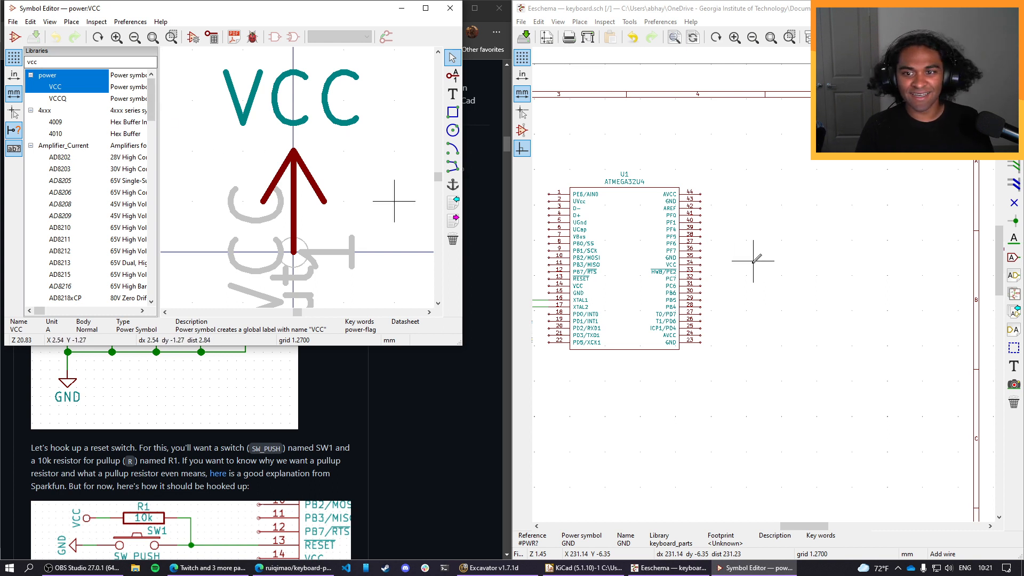
click(810, 260)
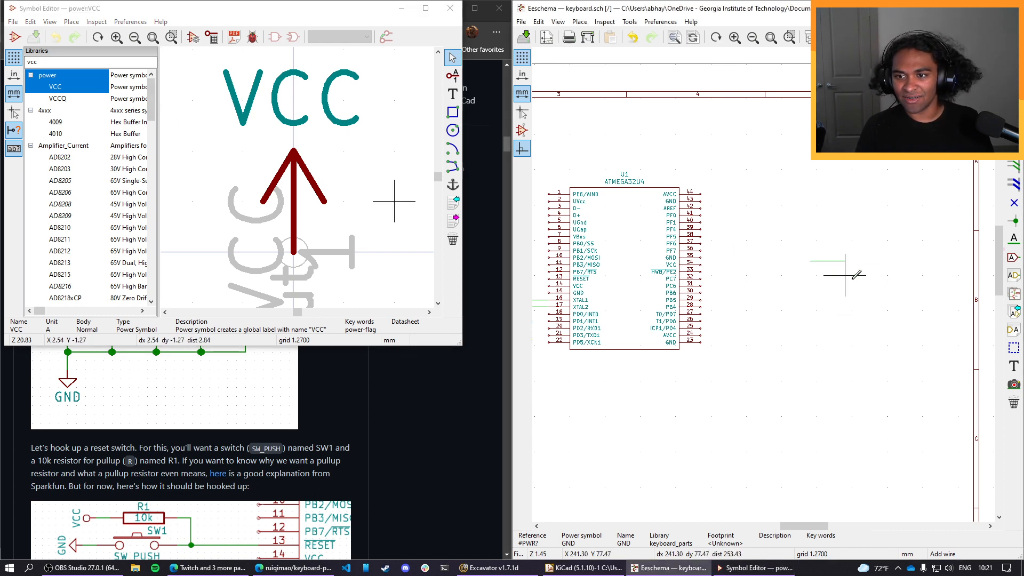
key(Escape)
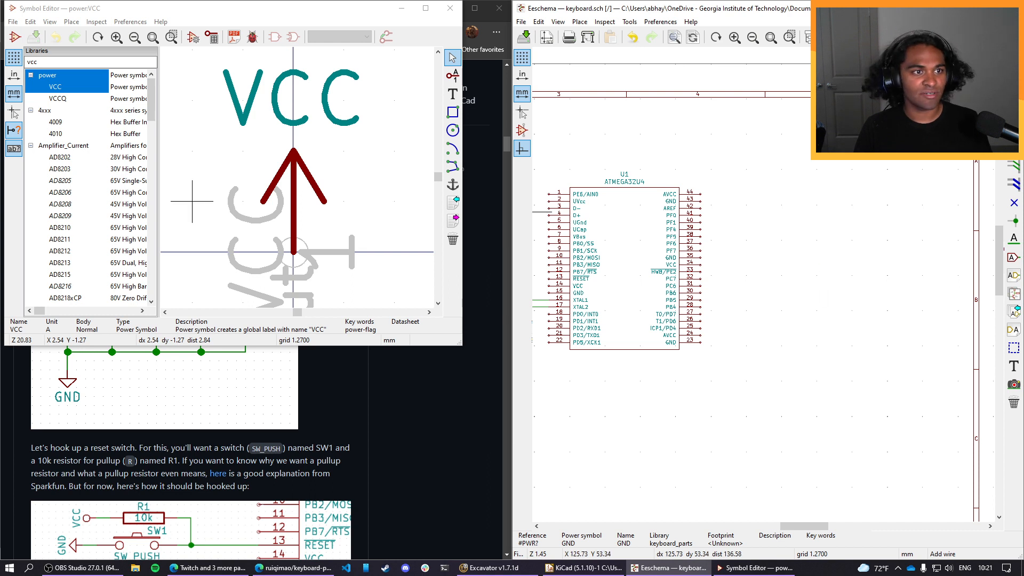
click(64, 88)
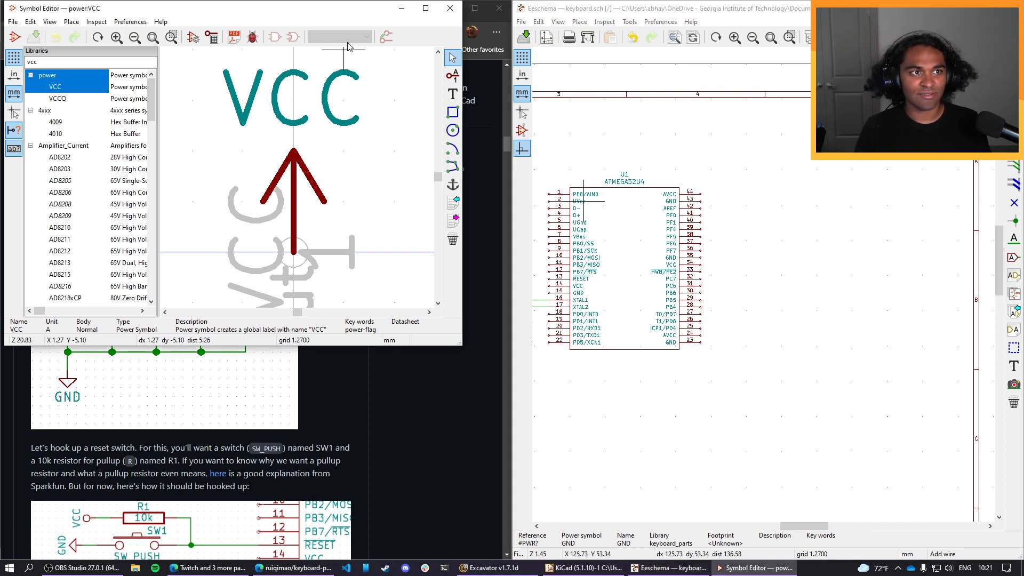
click(31, 36)
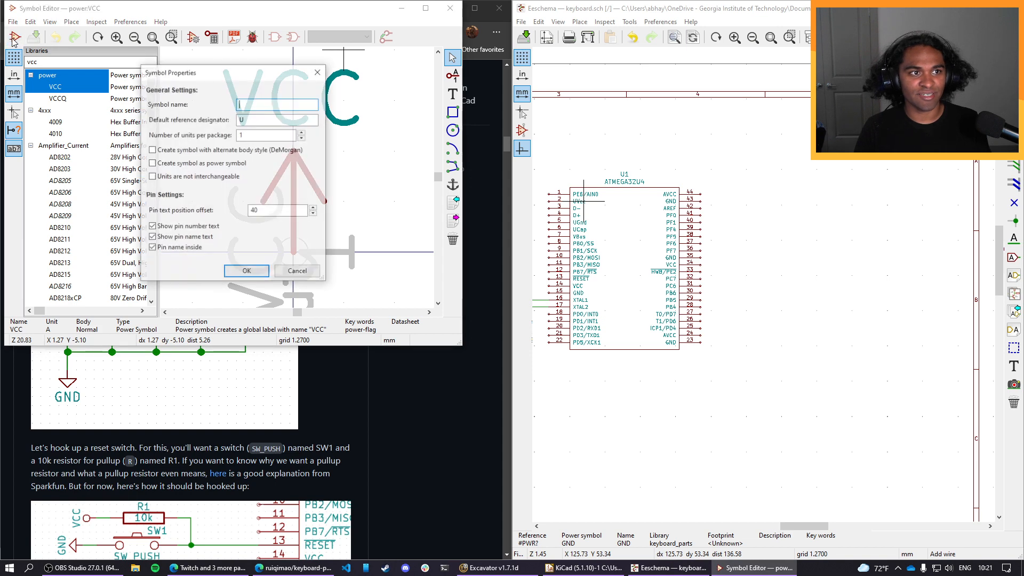
click(301, 273)
click(449, 8)
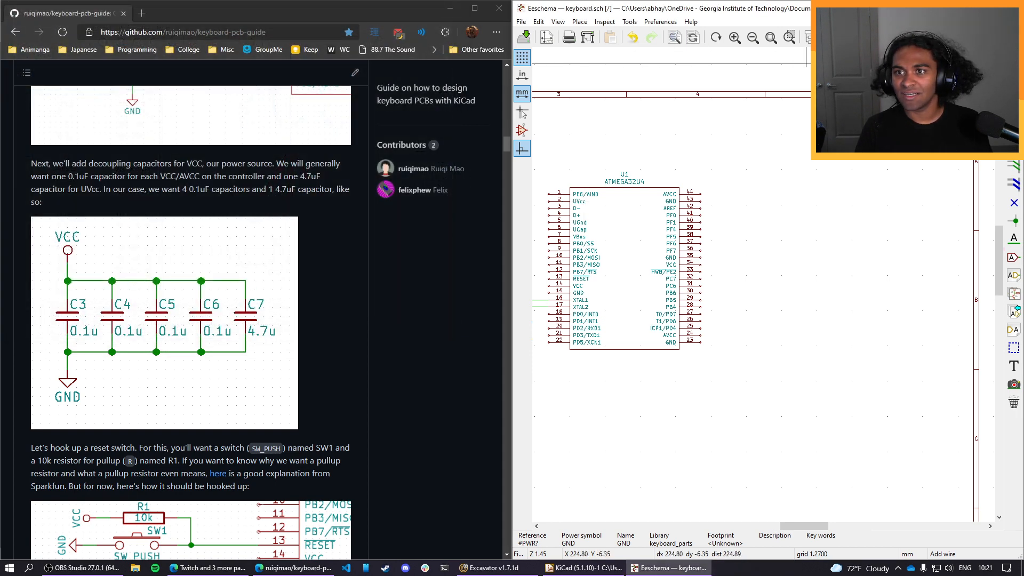
Place a VCC power symbol in the free area to the right of the ATMEGA32U4's upper pins.
click(579, 22)
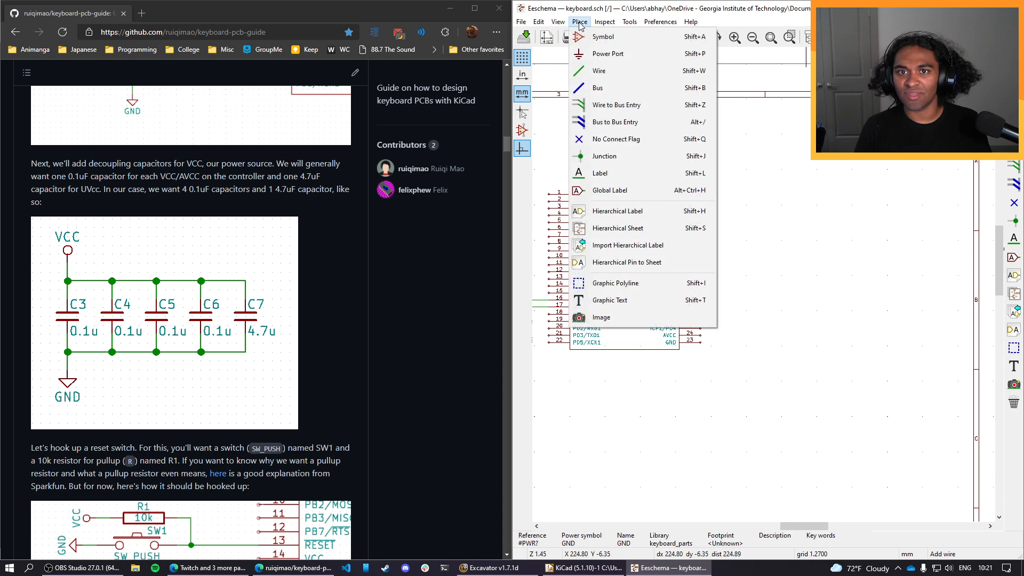
click(592, 34)
click(763, 222)
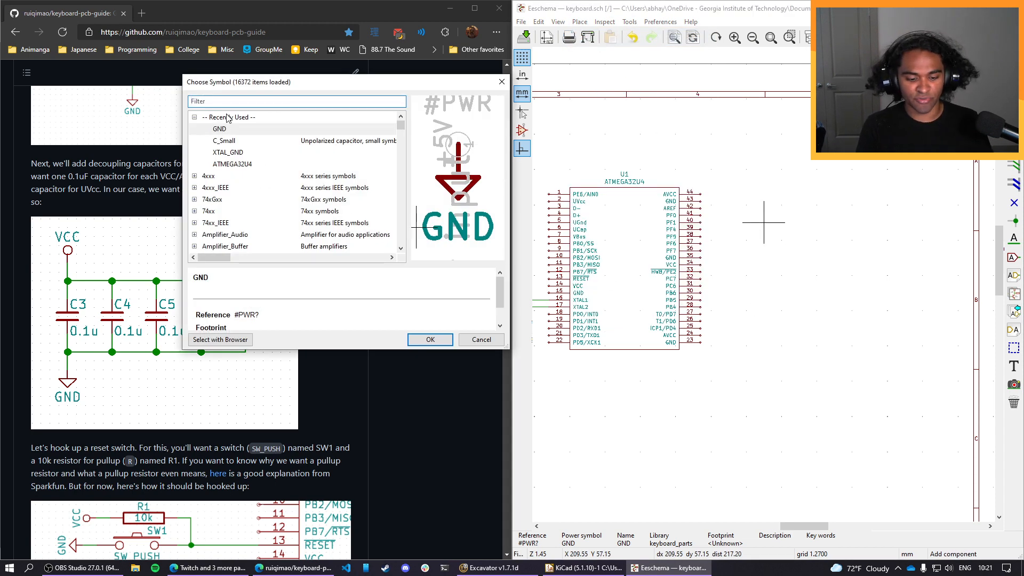
text(vcc)
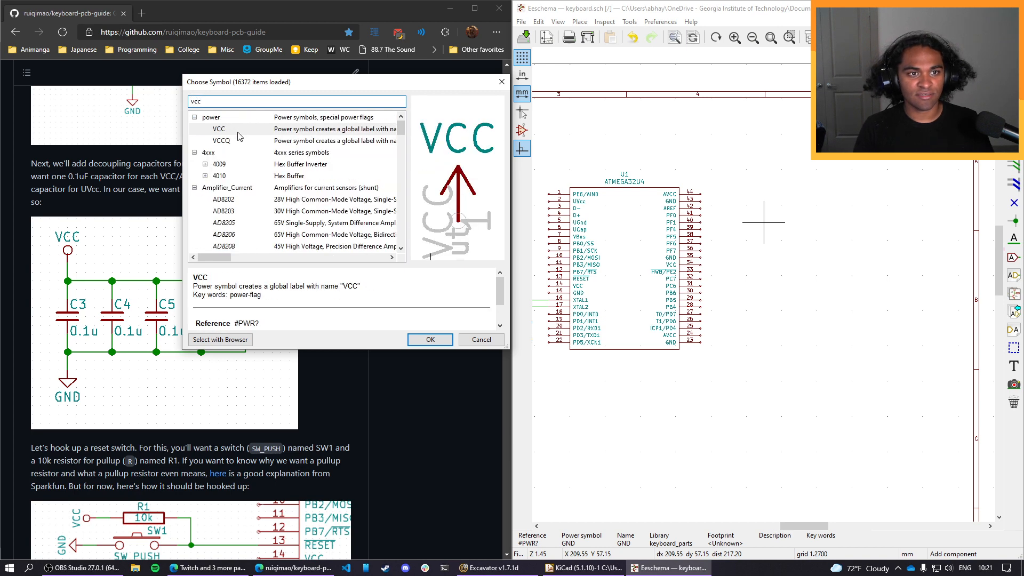
double_click(238, 131)
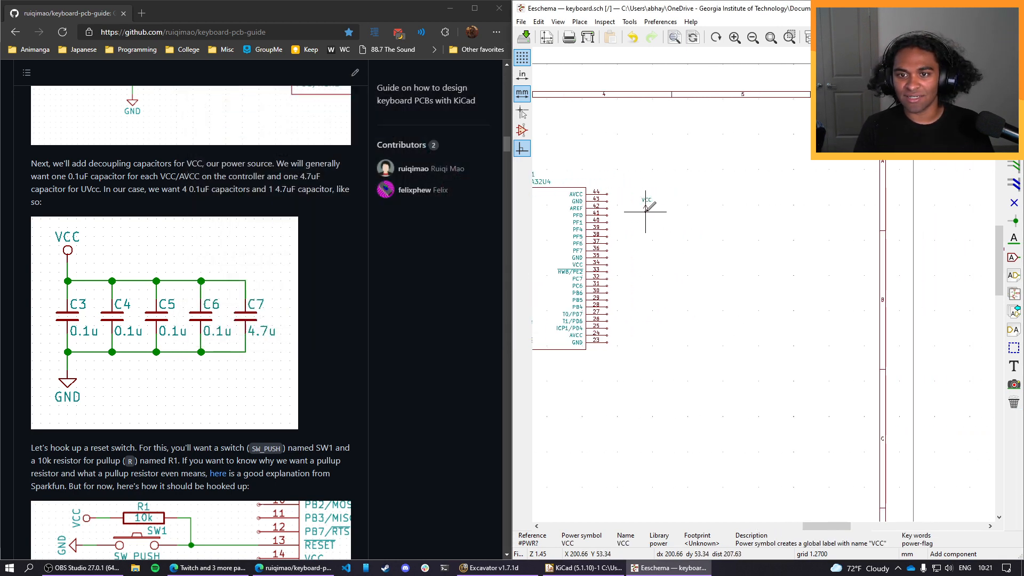
Copy the crystal circuit's GND symbol and capacitor C1, placing both copies beneath the VCC symbol.
drag(834, 526, 768, 526)
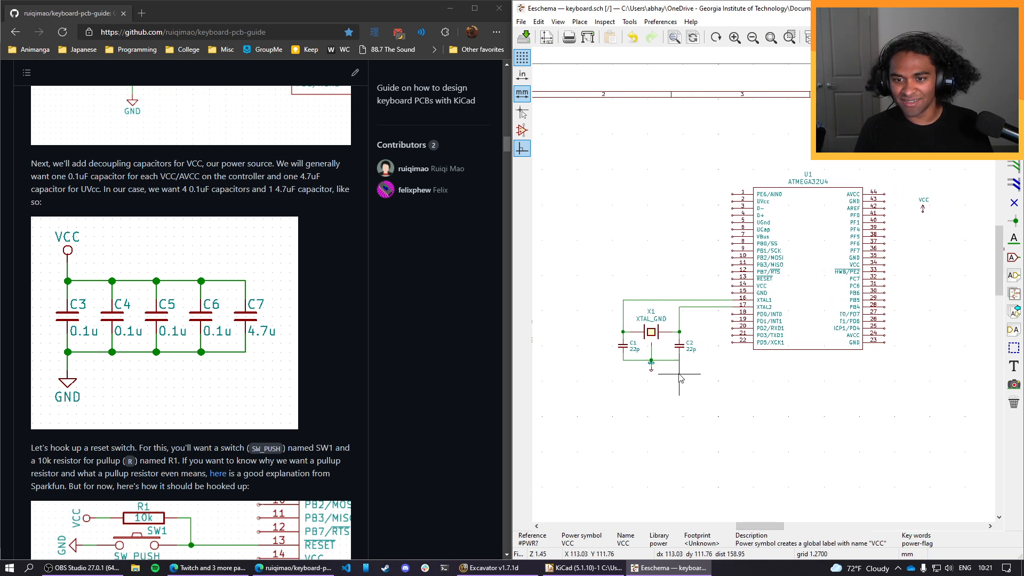
click(651, 367)
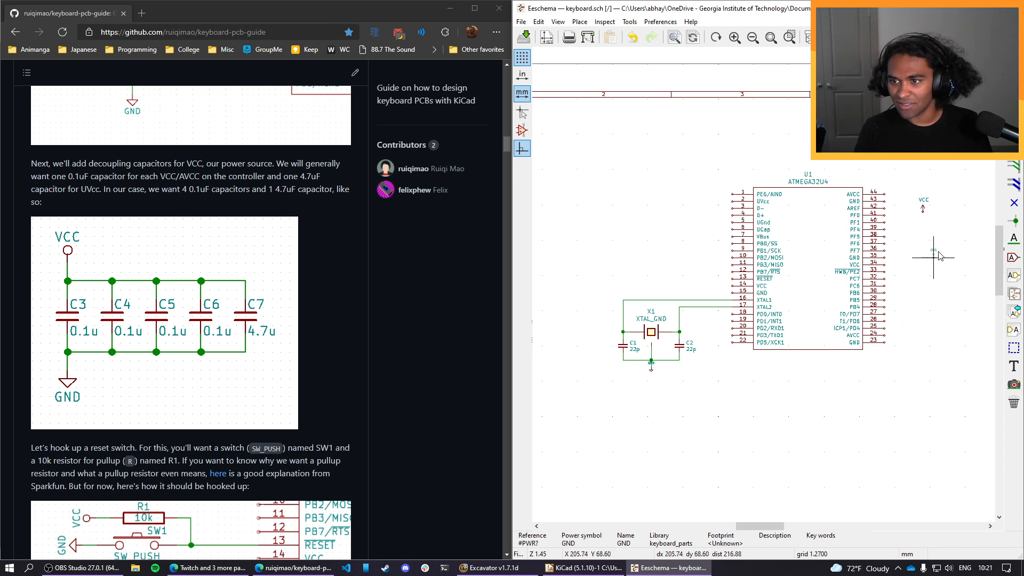
click(926, 230)
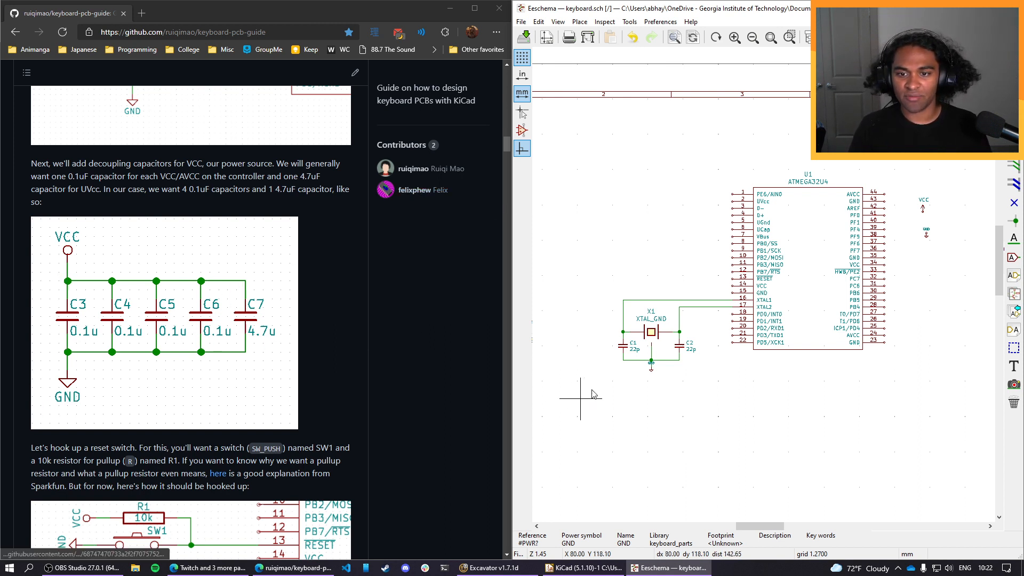
key(c)
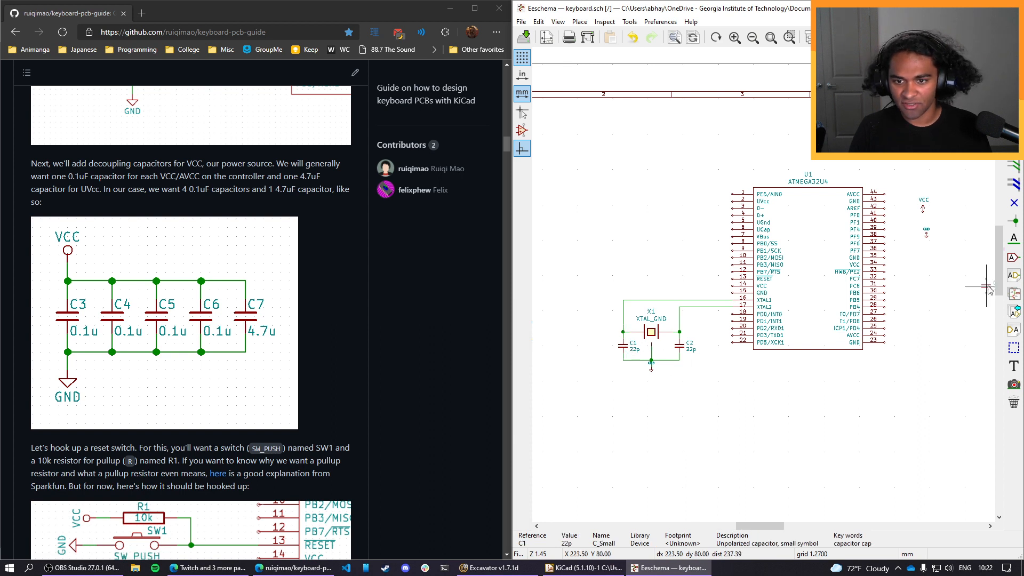
click(922, 232)
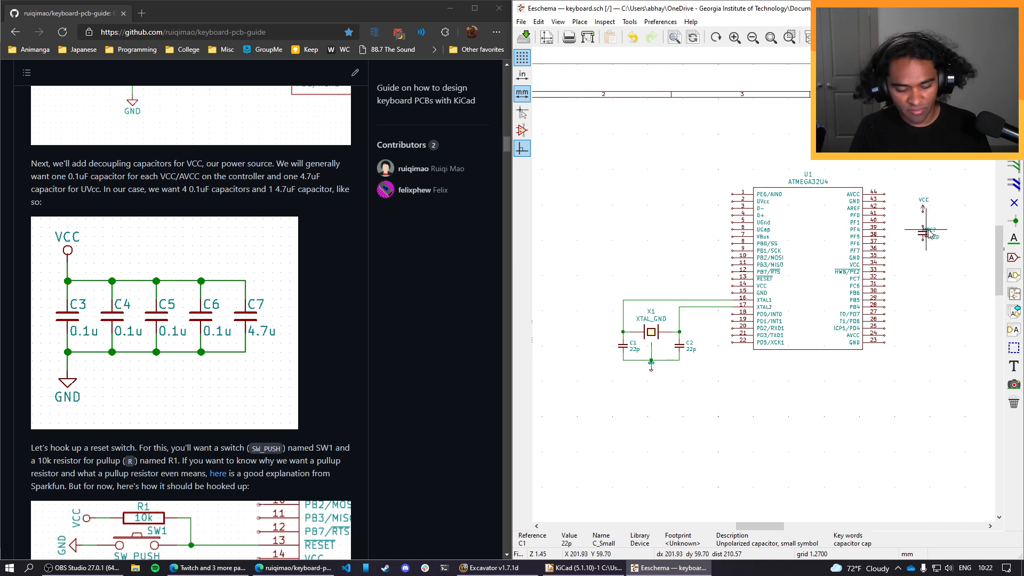
click(927, 233)
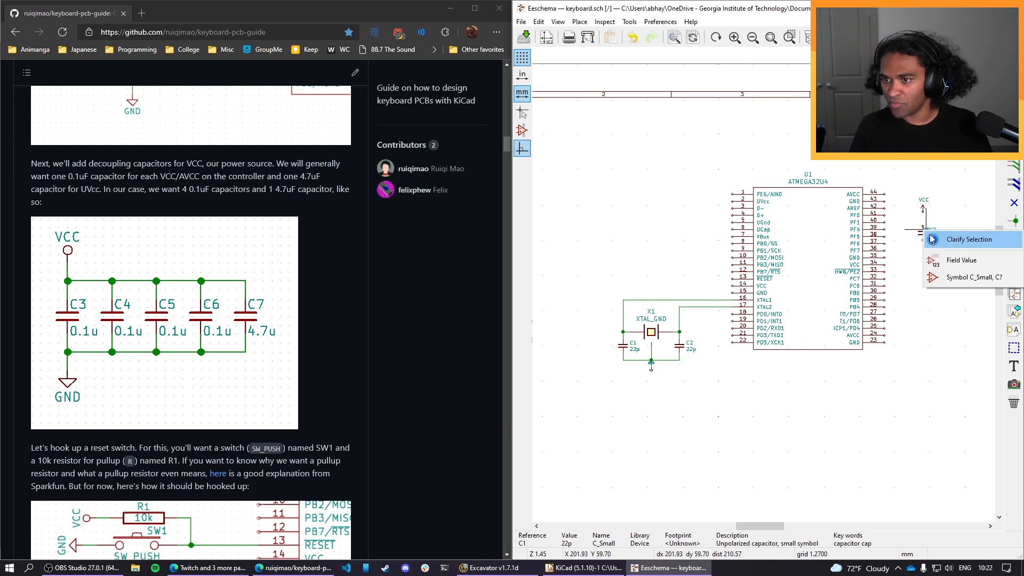
key(Escape)
click(927, 233)
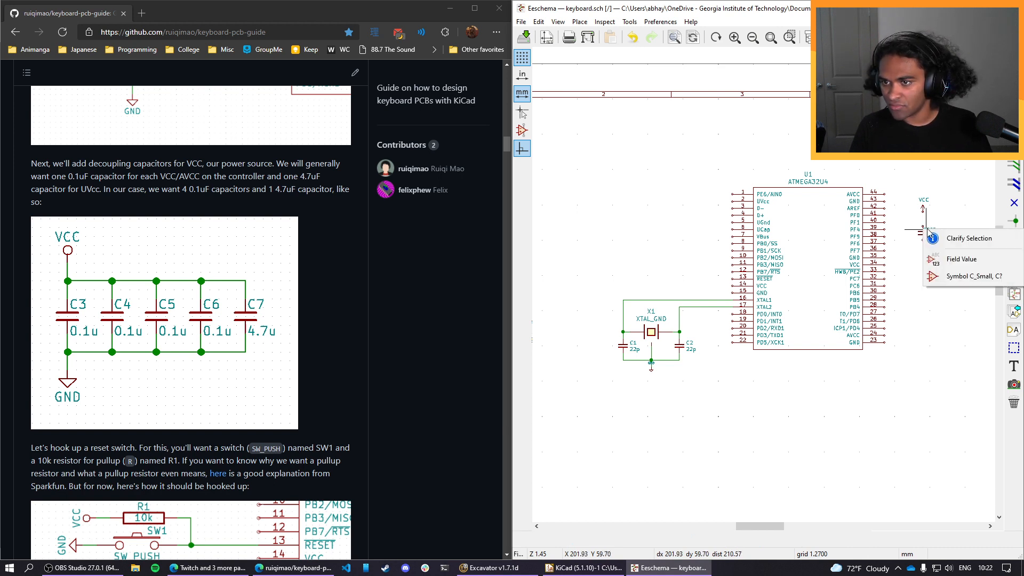
key(Escape)
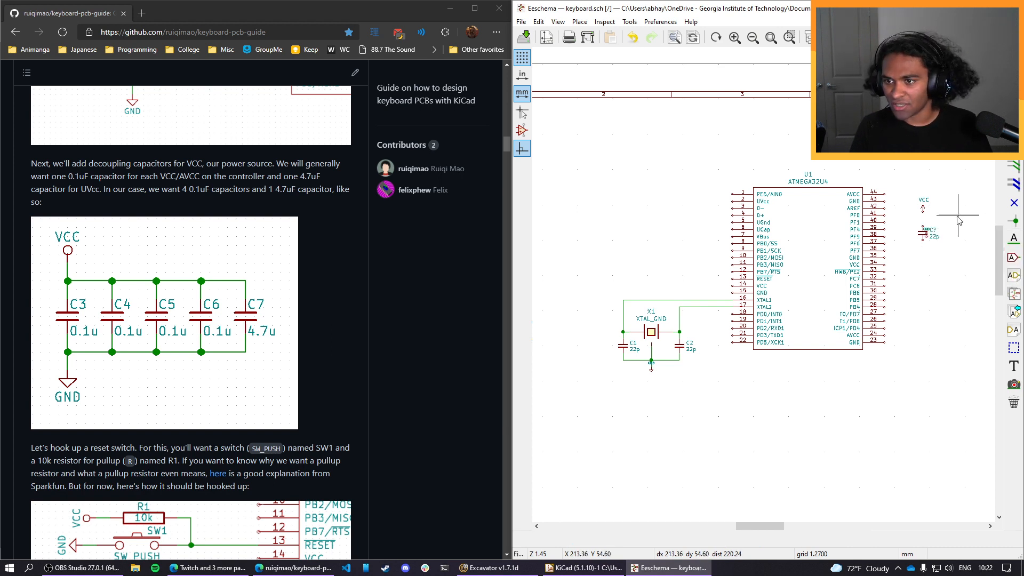
click(928, 233)
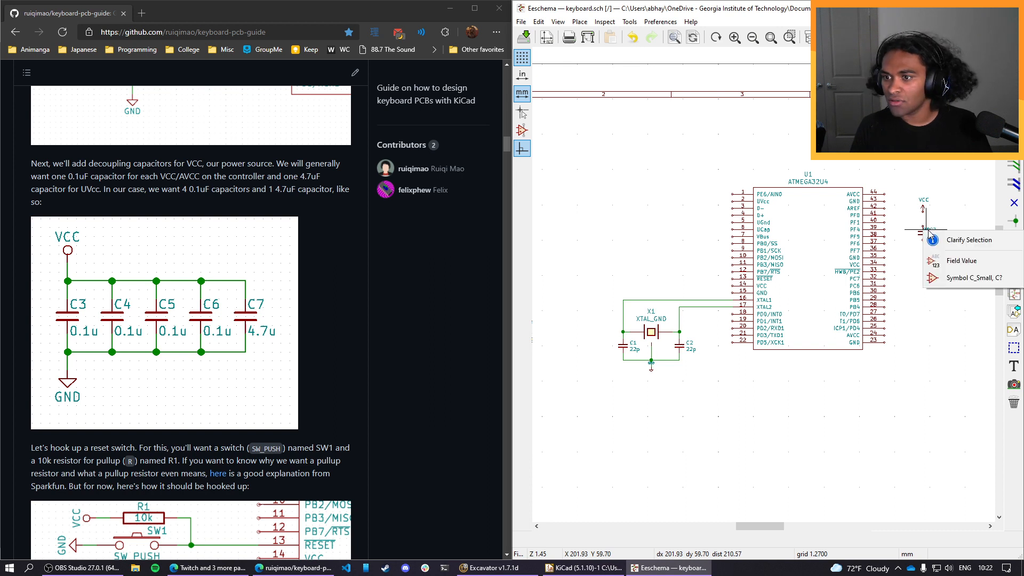
key(Escape)
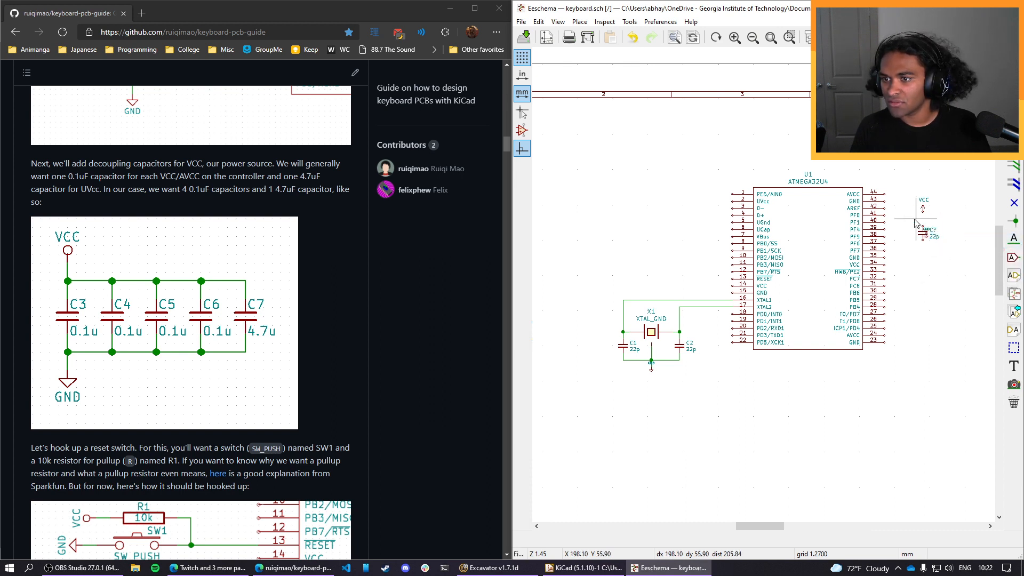
Separate the overlapping symbols by moving the copied capacitor to the left and the GND symbol down below it.
scroll(943, 247, up, 3)
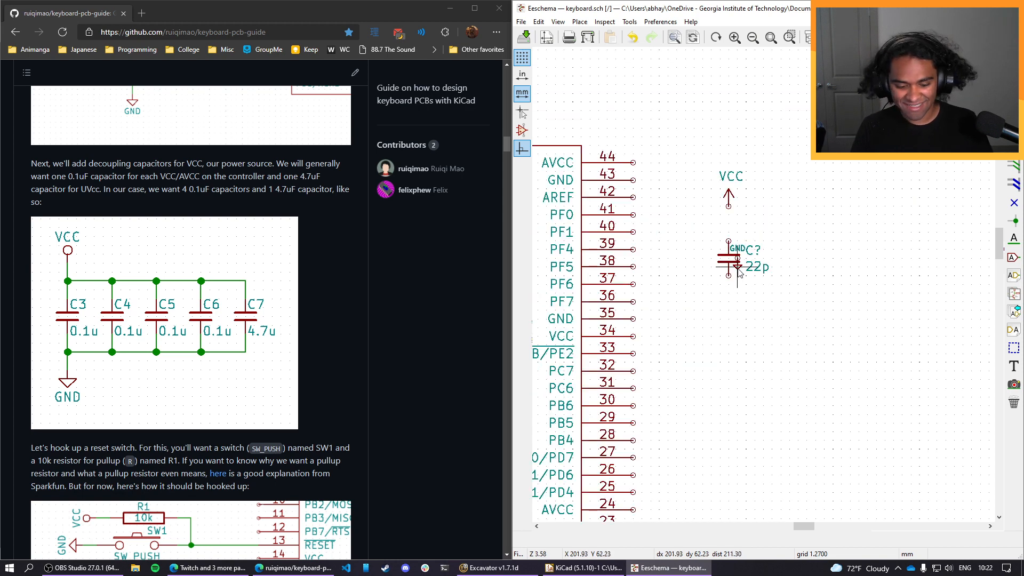
click(740, 273)
key(Escape)
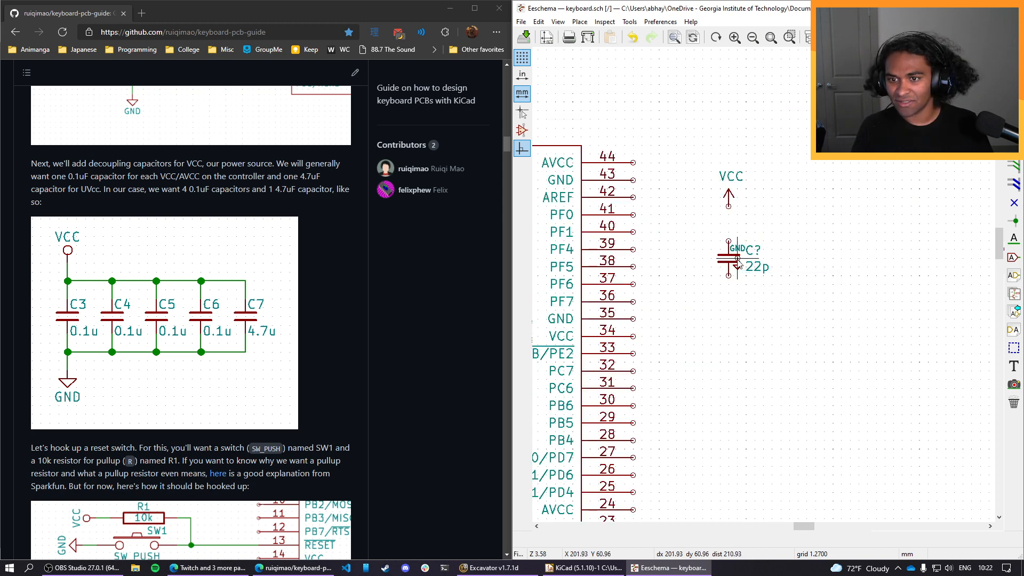
click(738, 269)
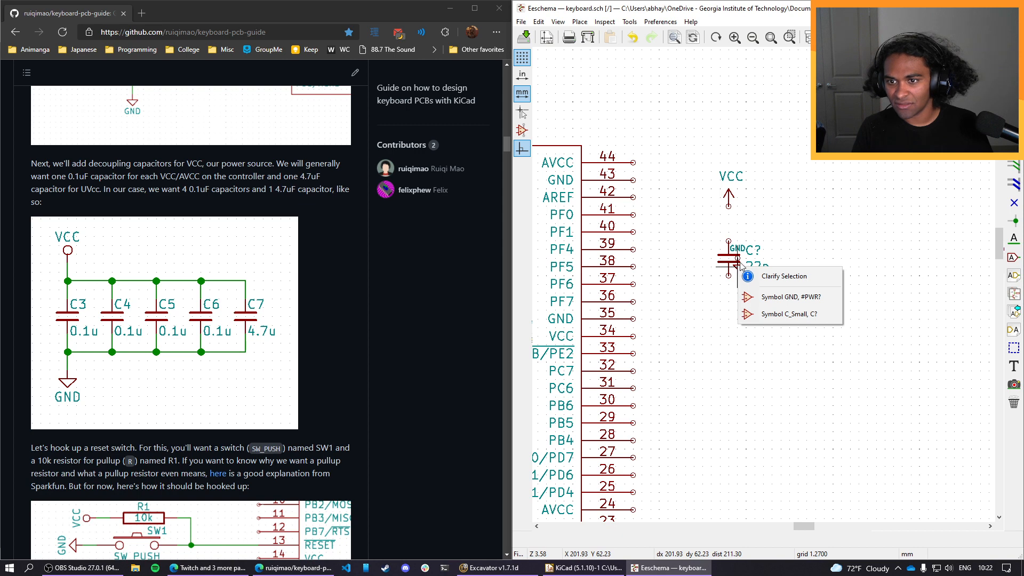
click(788, 314)
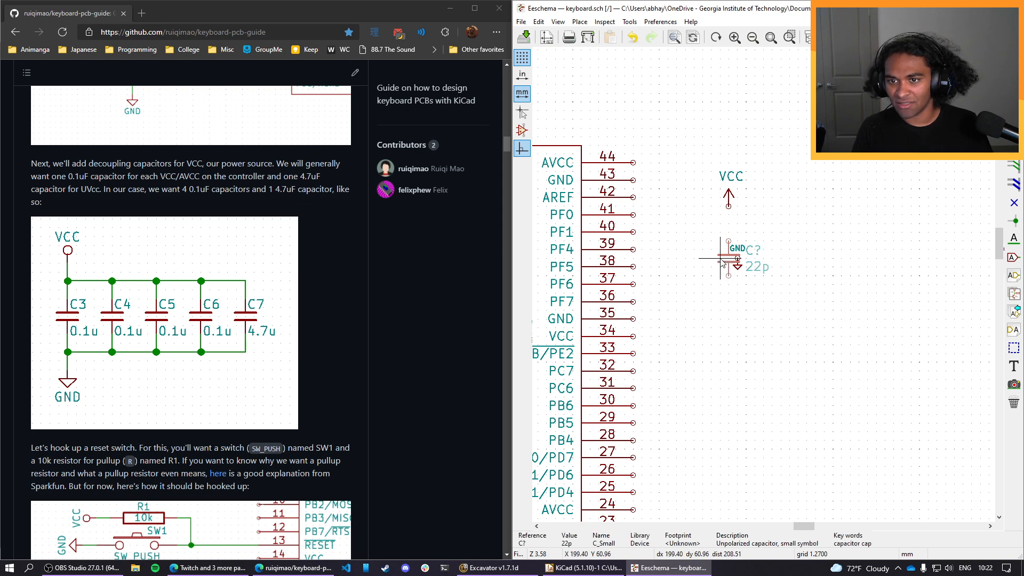
drag(720, 261, 695, 270)
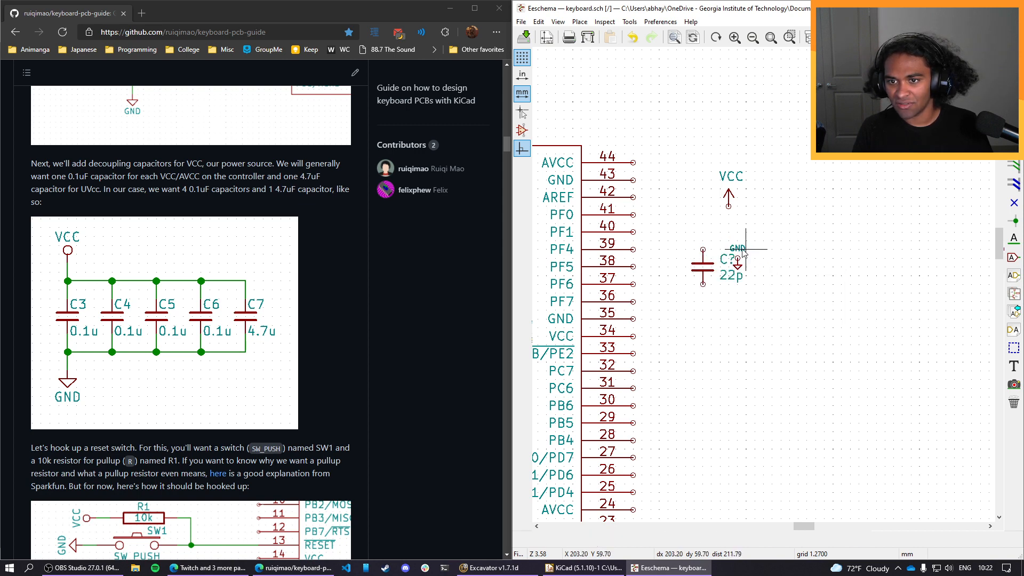
key(m)
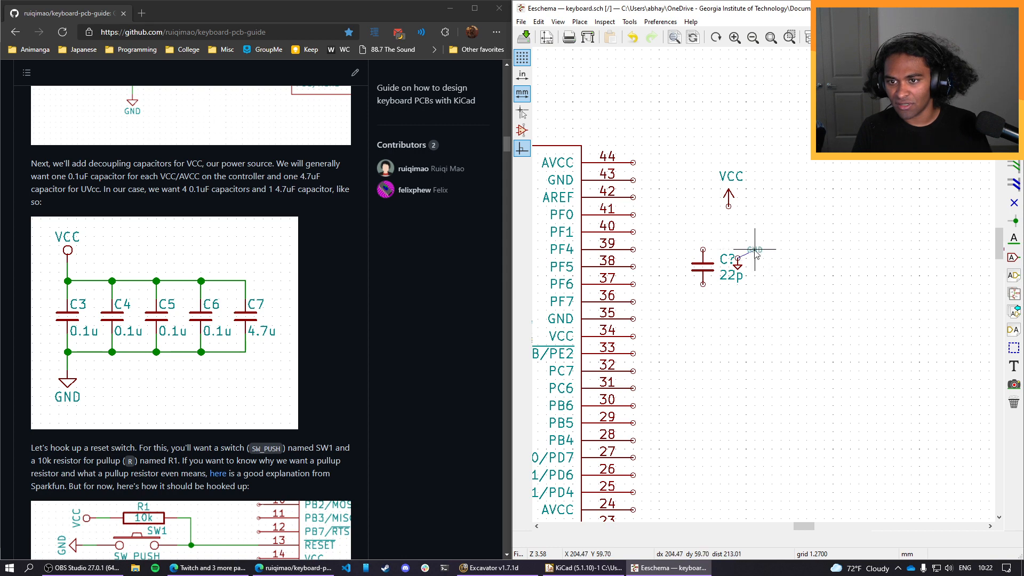
click(737, 248)
key(m)
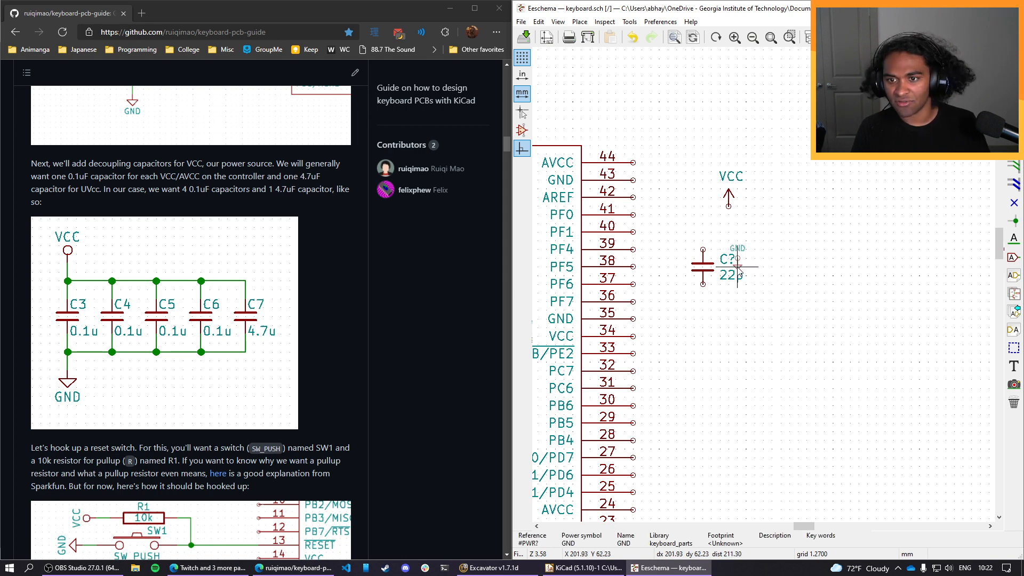
click(737, 337)
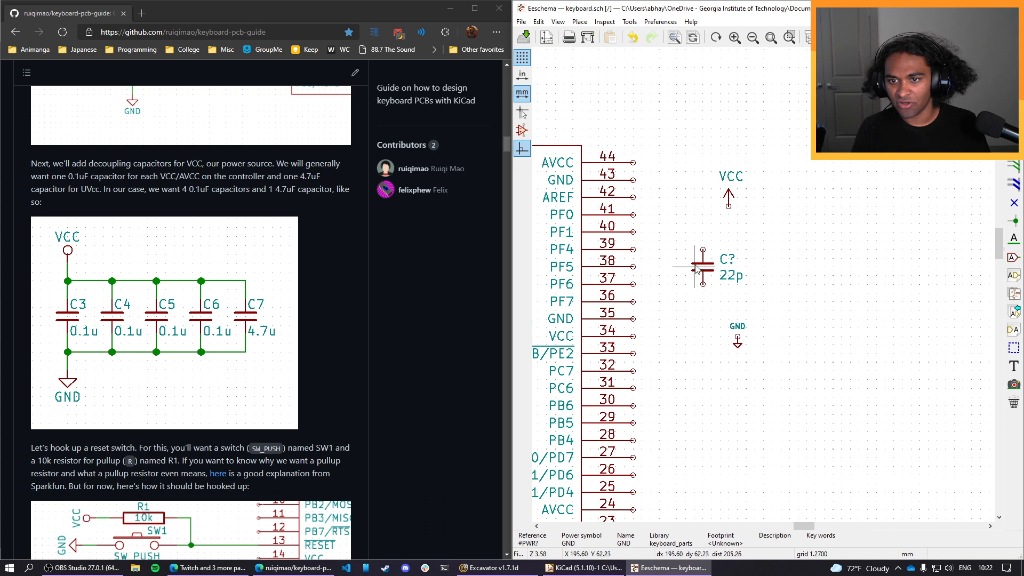
Align the copied capacitor and the GND symbol in a column beneath VCC, and put the GND label below its arrow.
key(m)
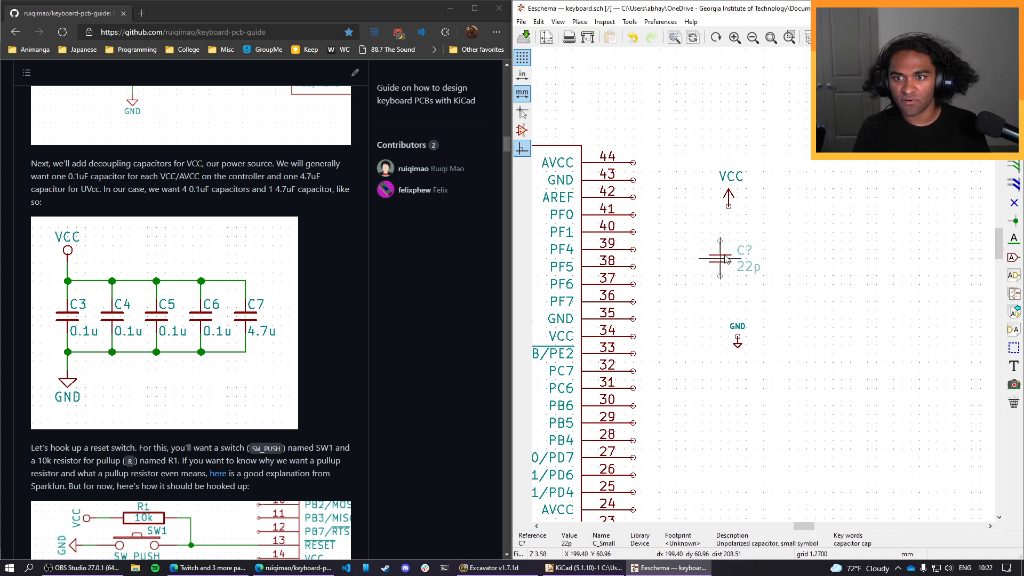
click(727, 261)
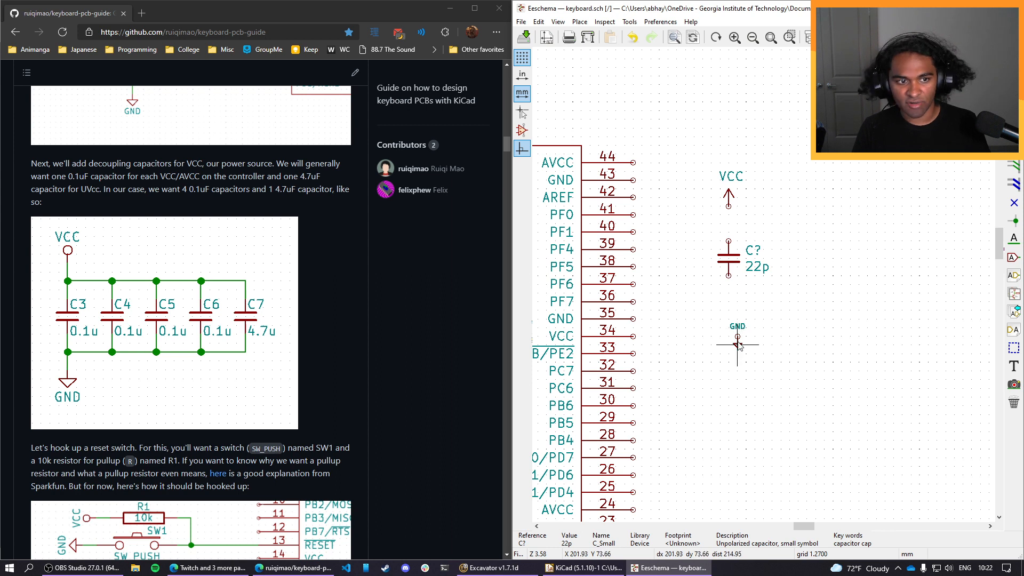
key(m)
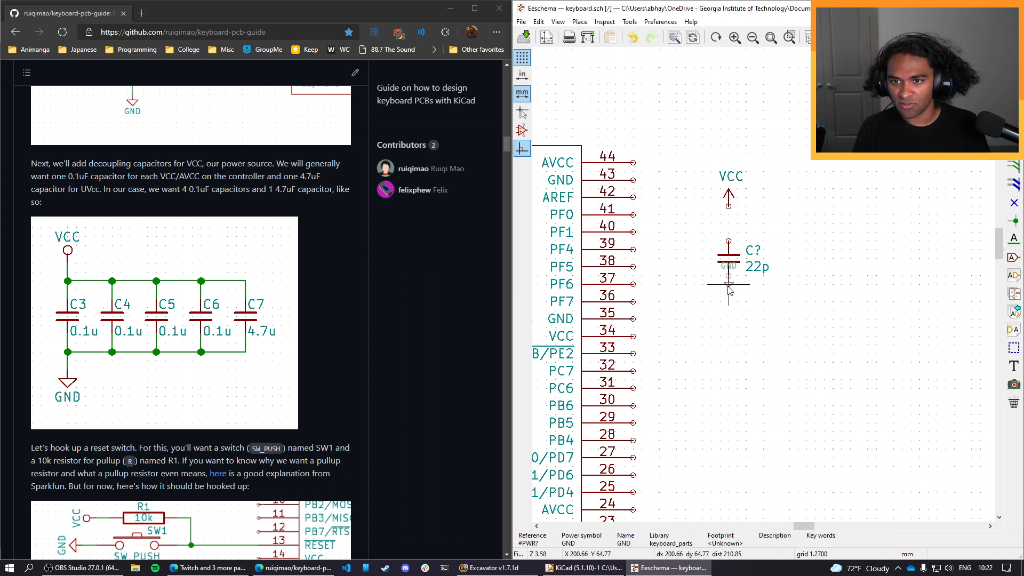
click(728, 323)
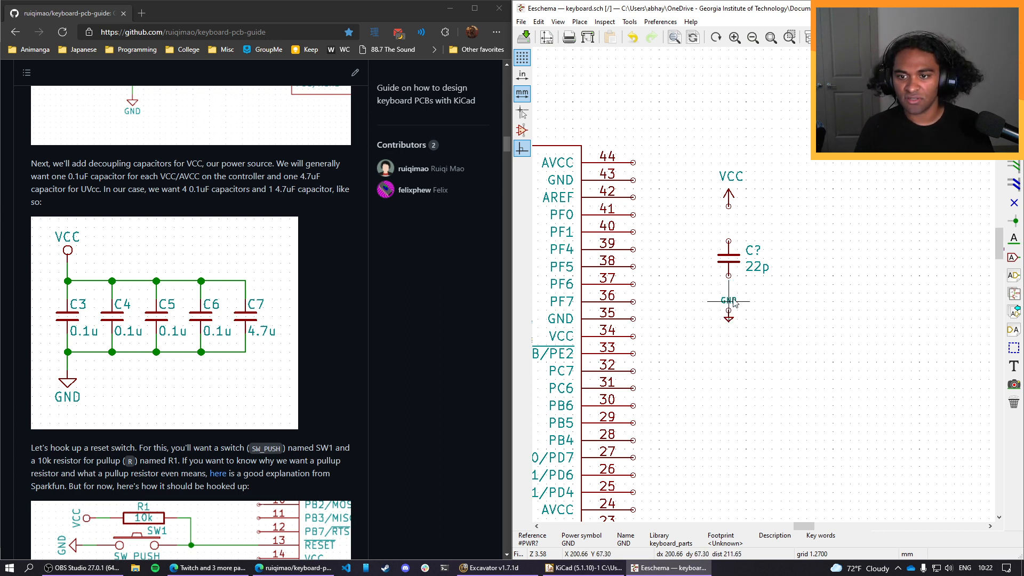
key(m)
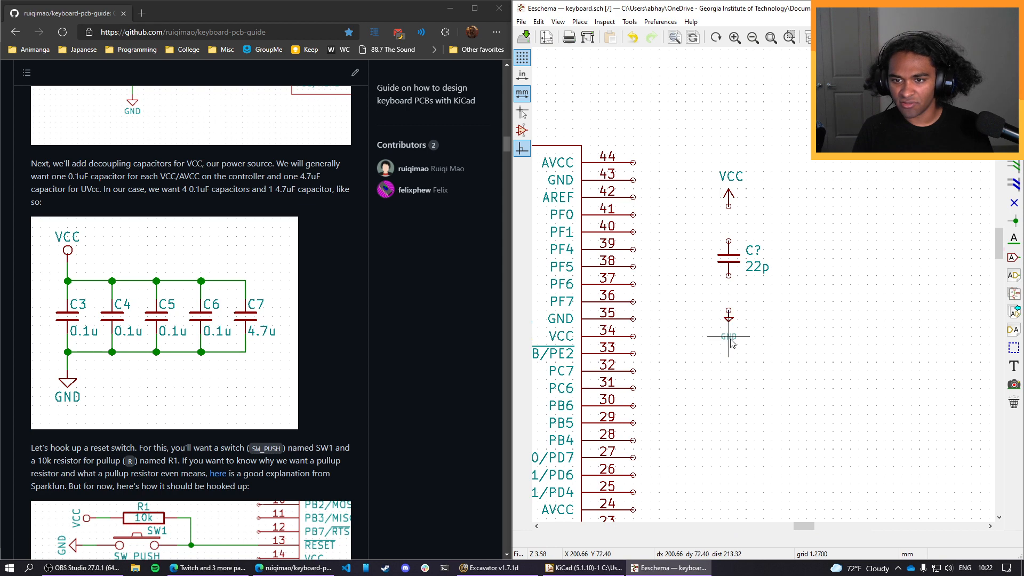
click(729, 321)
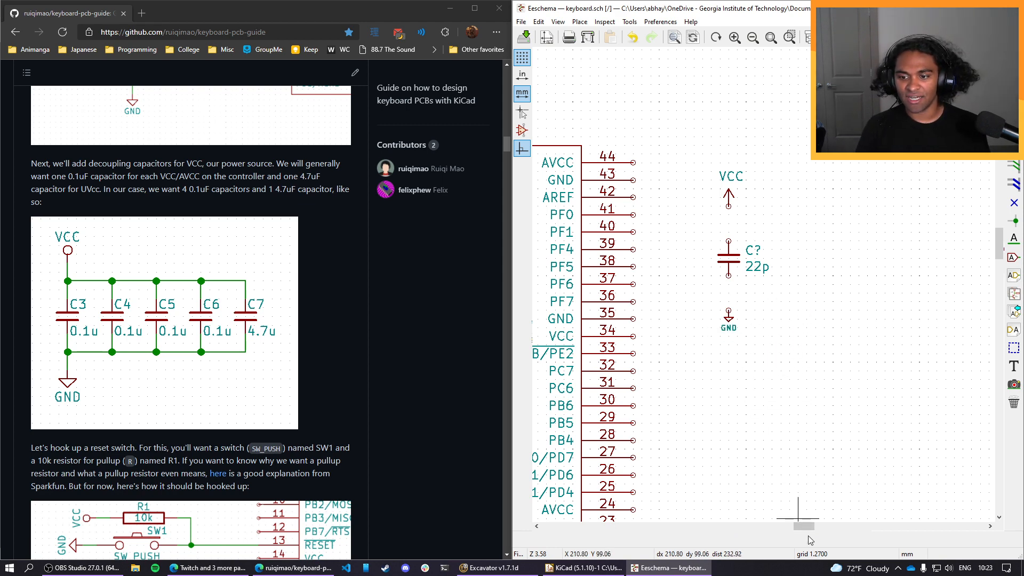
Set the copied capacitor's reference to C3 and its value to 0.1u.
double_click(756, 252)
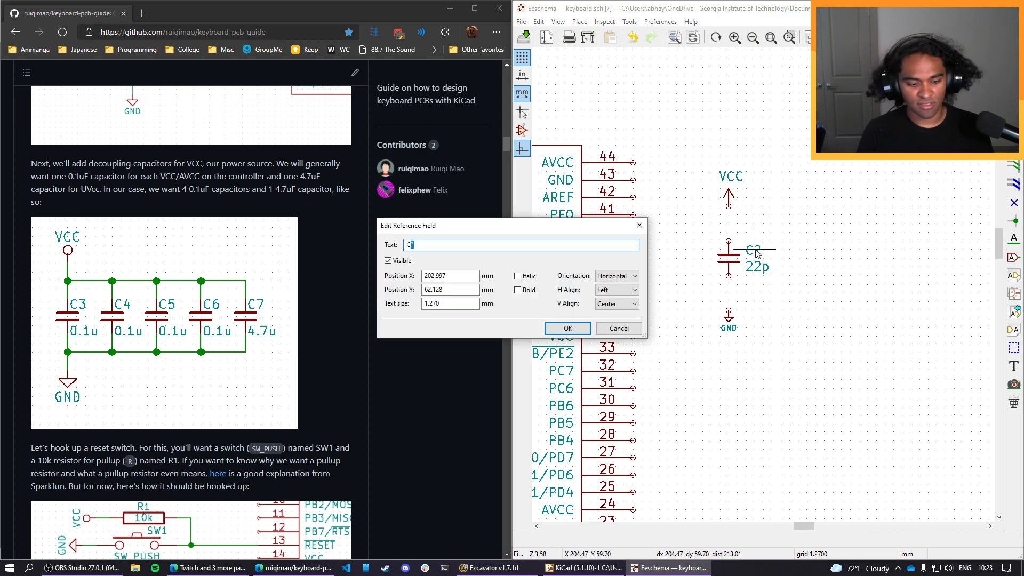
text(3)
key(Return)
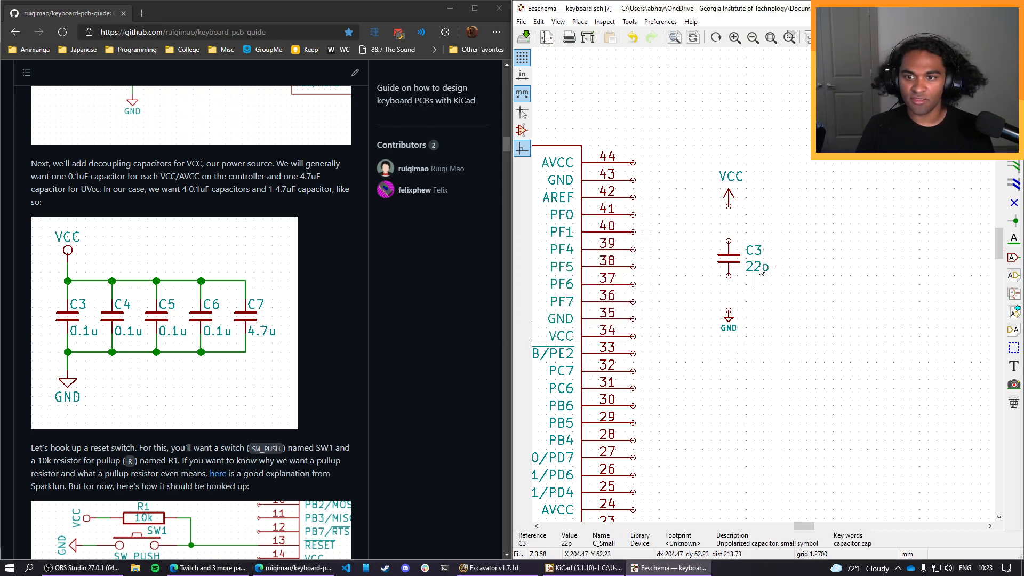
double_click(760, 268)
text(0.)
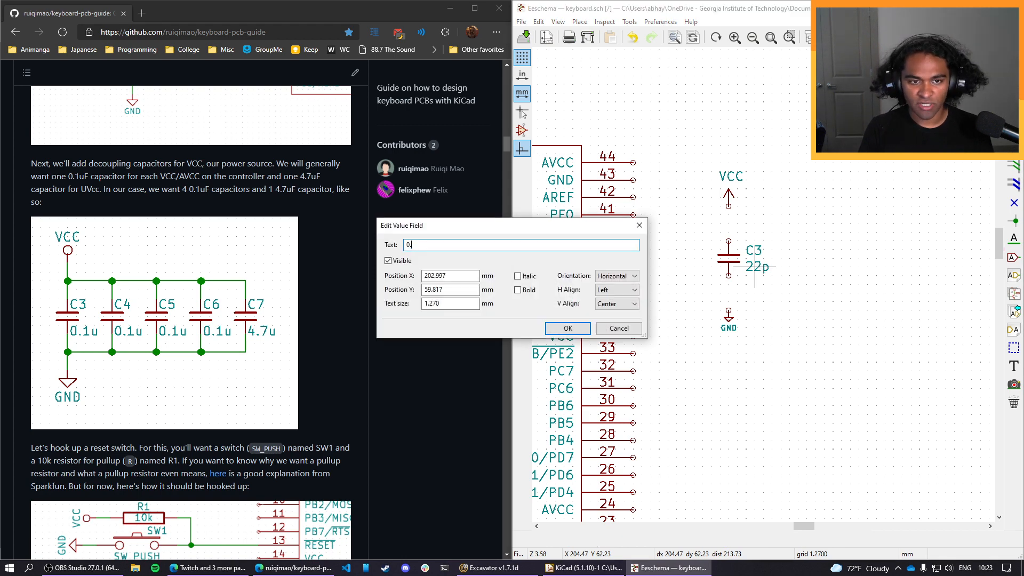
text(1u)
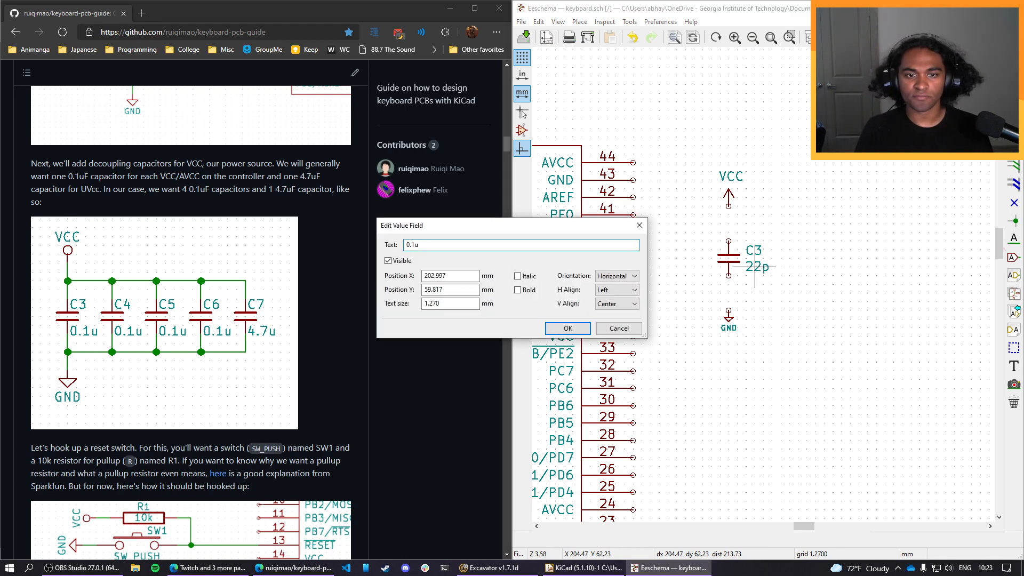
key(Return)
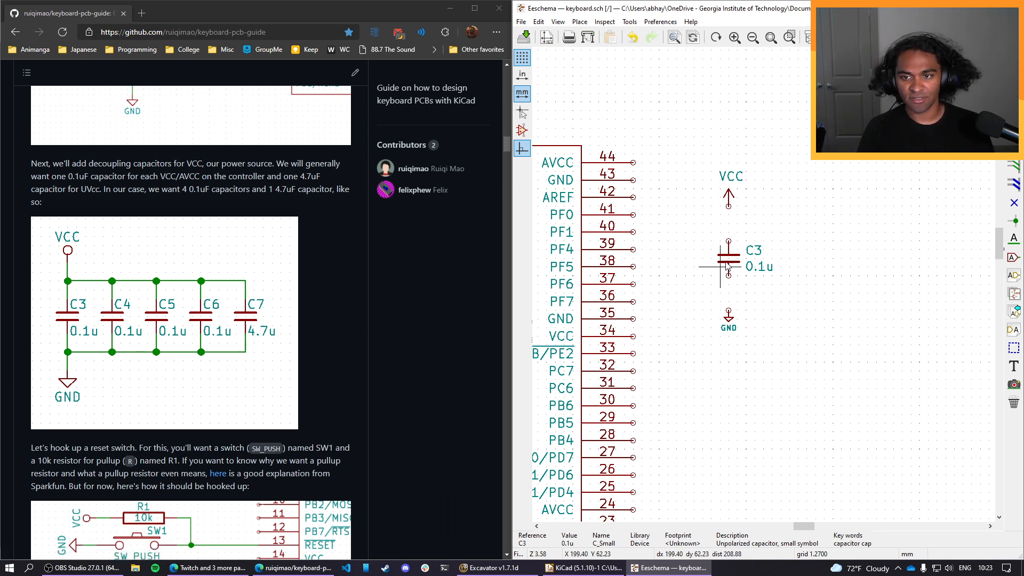
Place four copies of capacitor C3 in a row to its right, spaced about 8.9 mm apart.
key(c)
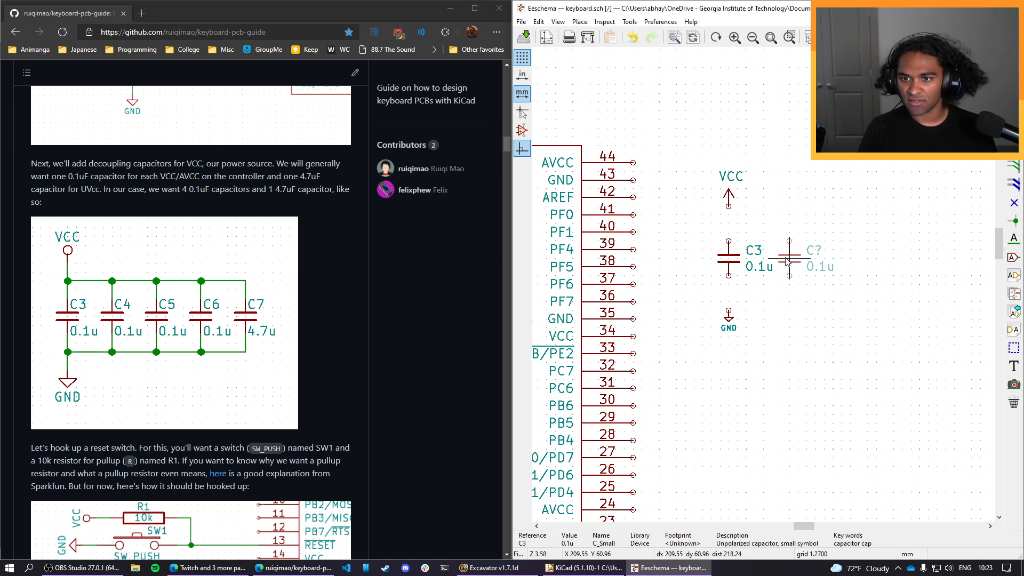
click(789, 260)
key(c)
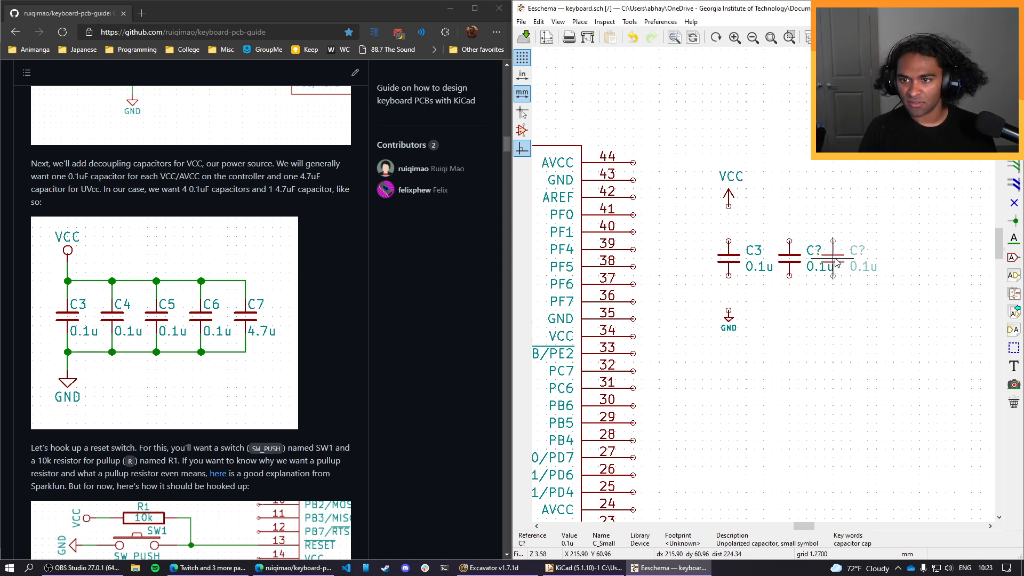
click(850, 260)
key(c)
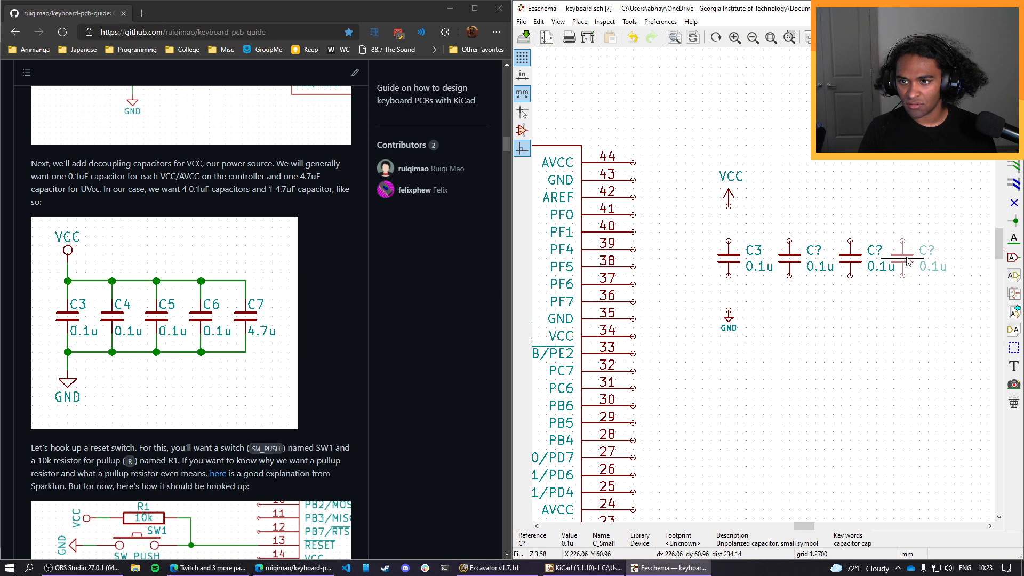
click(929, 262)
key(c)
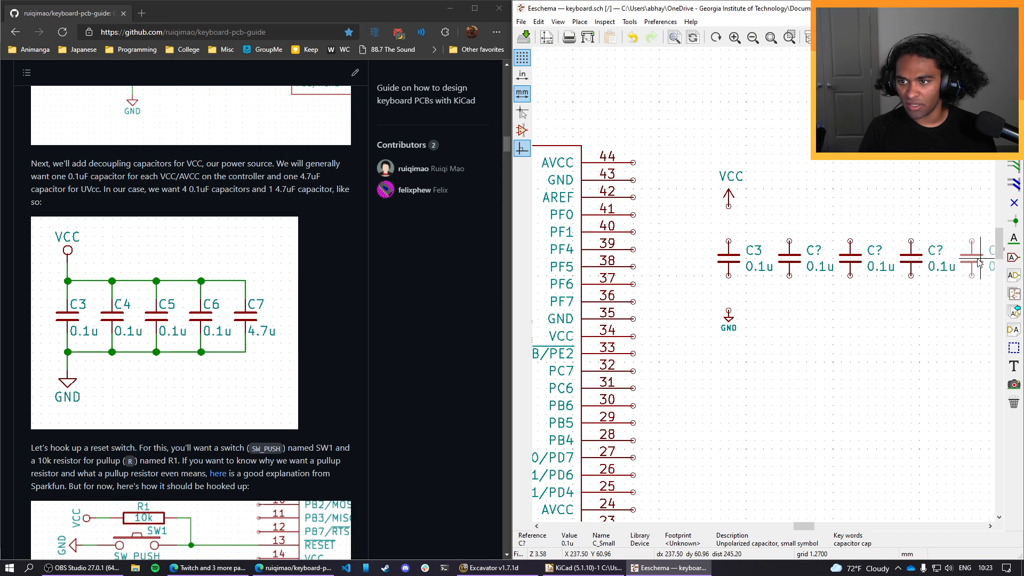
click(980, 263)
Set the value of the rightmost copied capacitor to 4.7u.
key(v)
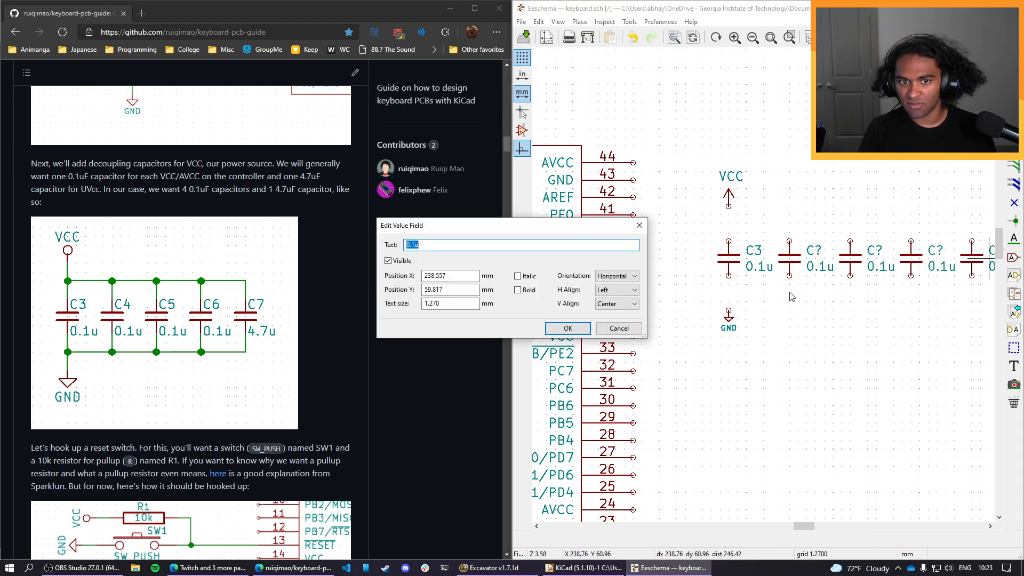
text(4.7u)
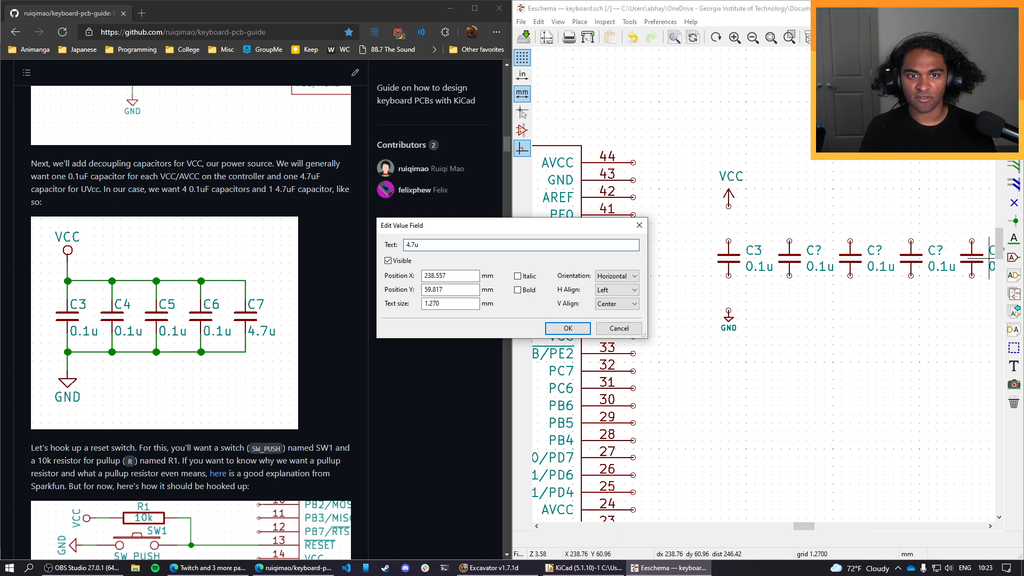
key(Return)
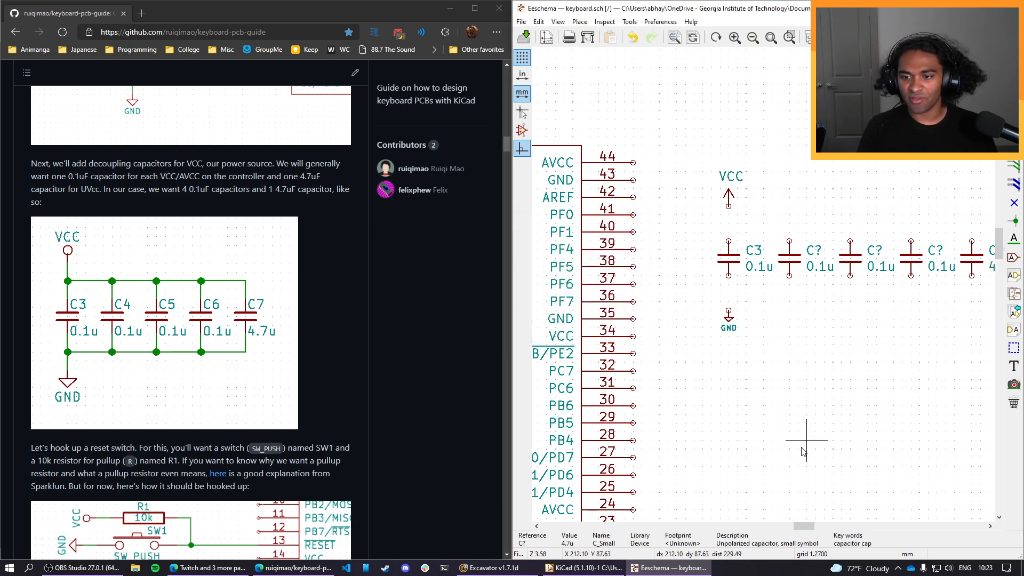
Wire the VCC symbol to the upper pin of C3 and the lower pin of C3 to GND.
drag(804, 526, 816, 528)
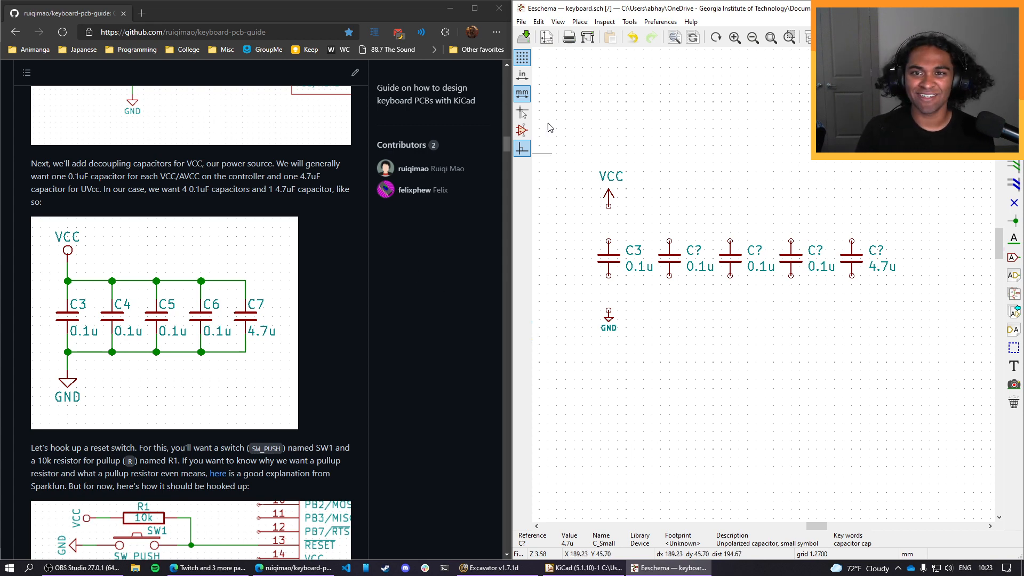
click(579, 22)
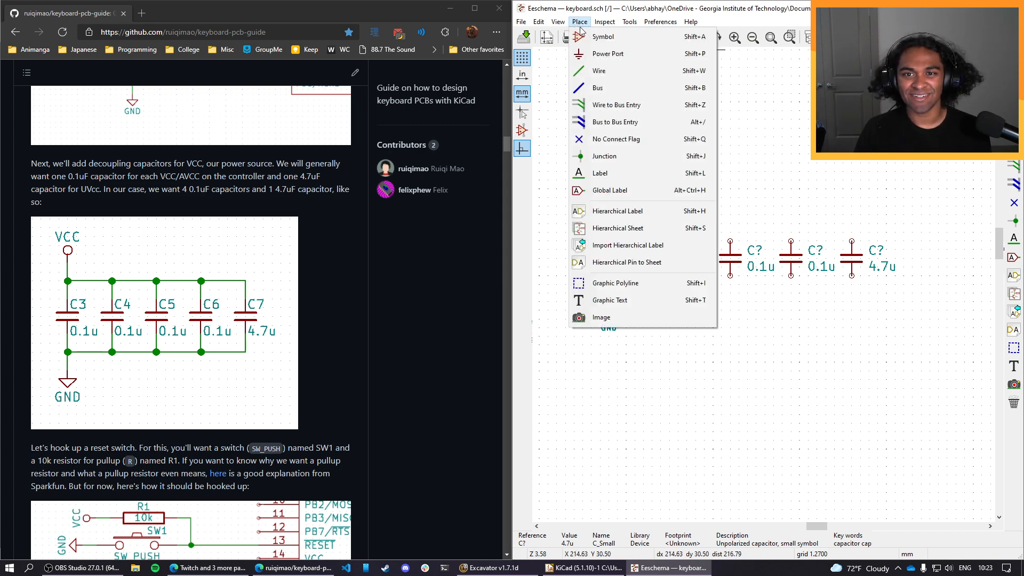
click(599, 70)
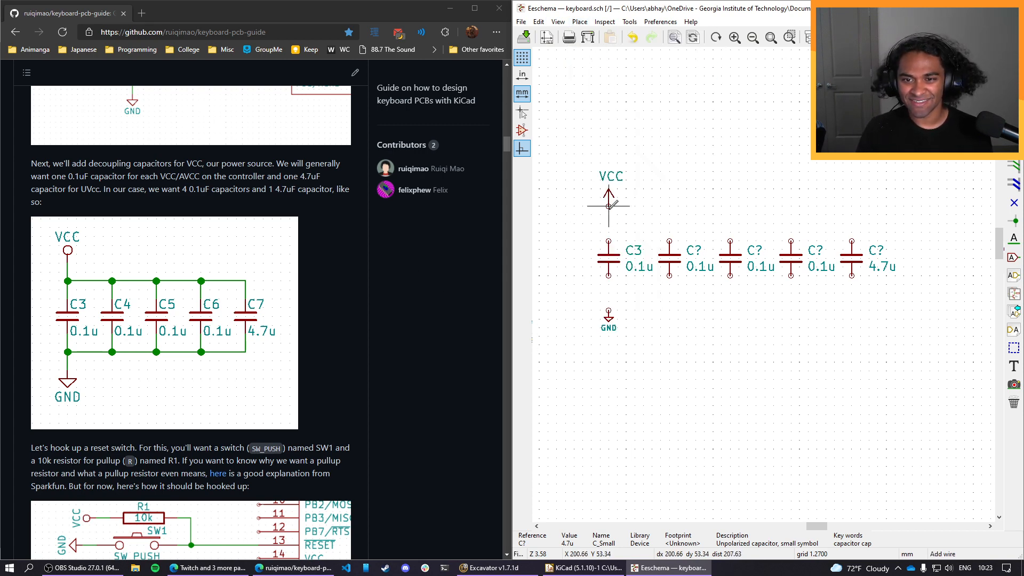
click(608, 206)
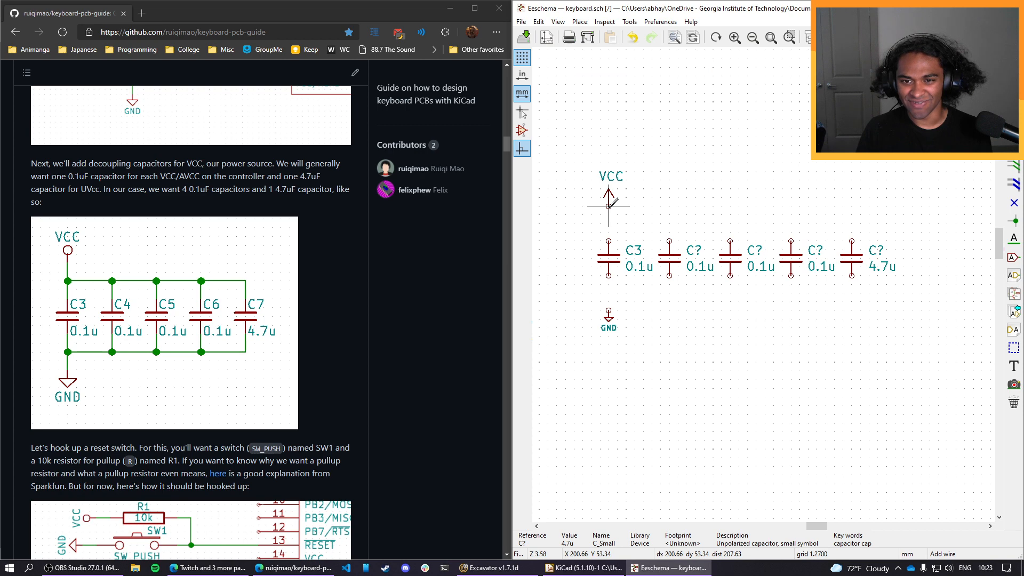
click(609, 241)
click(608, 276)
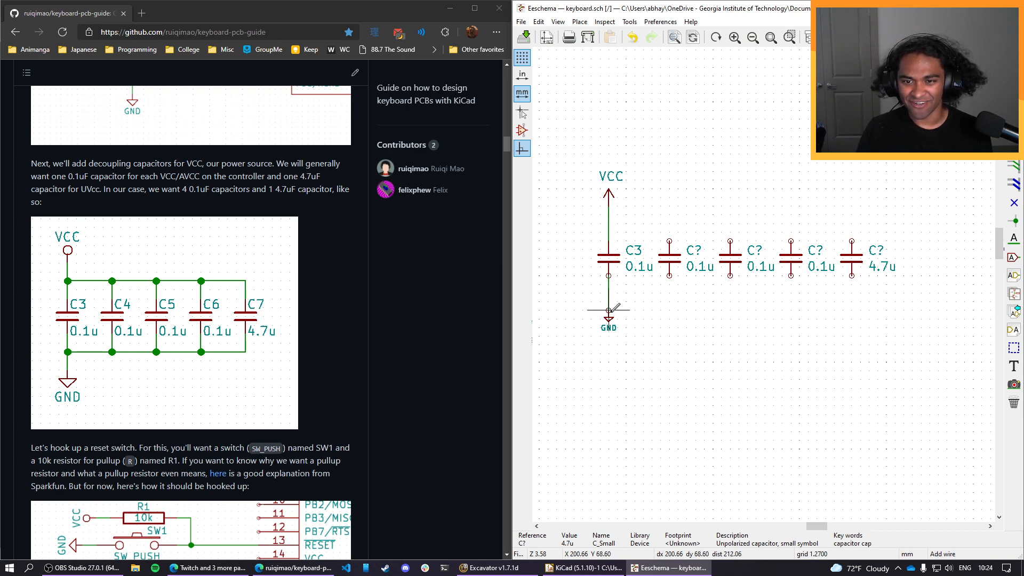
click(608, 310)
Wire the lower pins of the four copied capacitors to the line between C3 and GND.
click(608, 292)
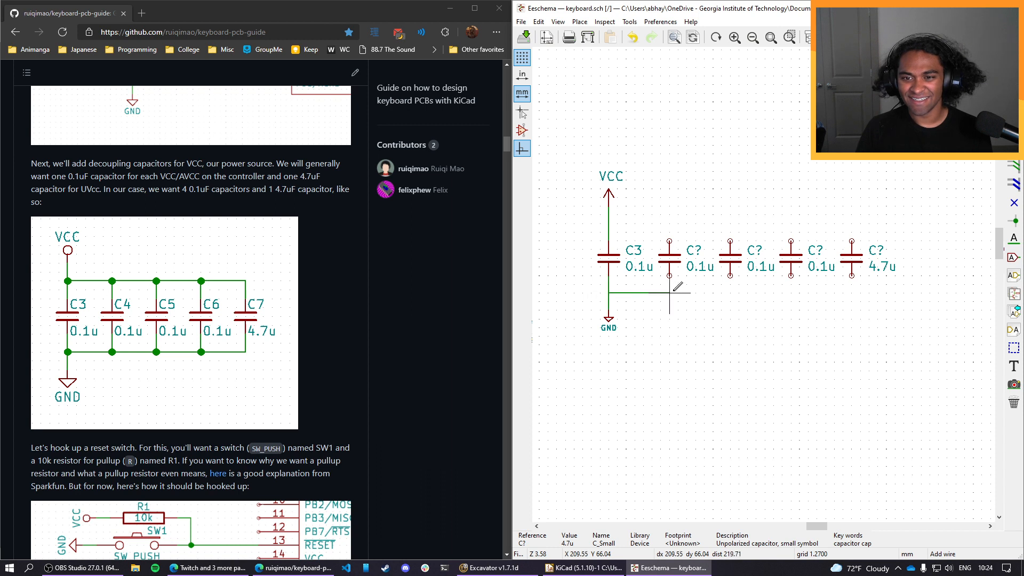
click(669, 276)
click(669, 292)
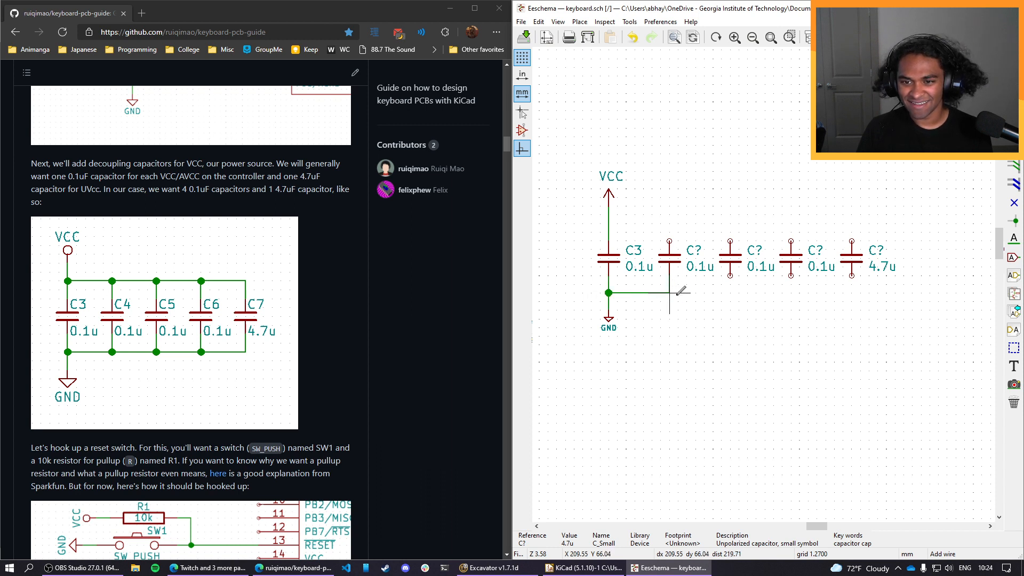
click(730, 276)
click(730, 292)
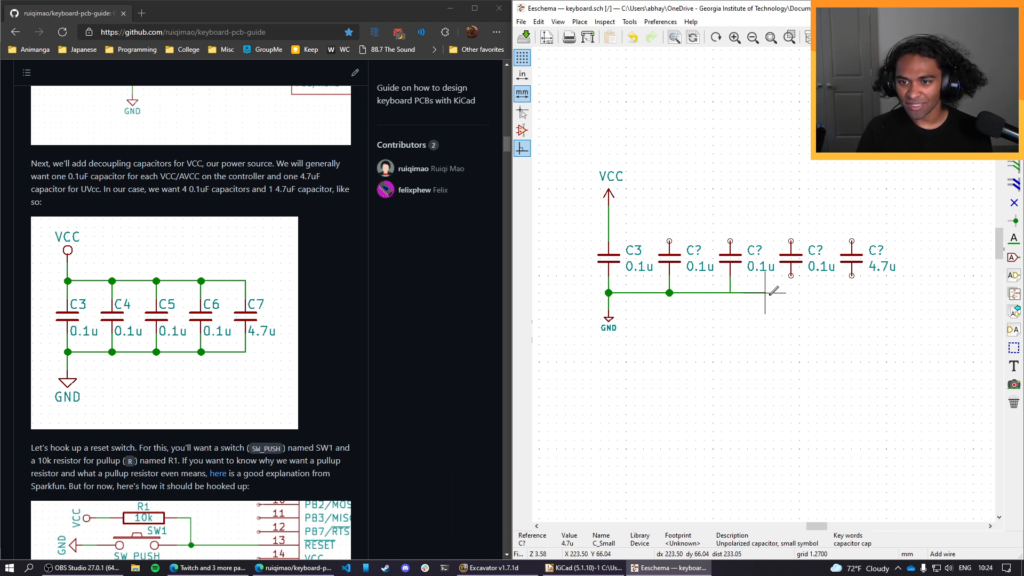
click(791, 275)
click(791, 292)
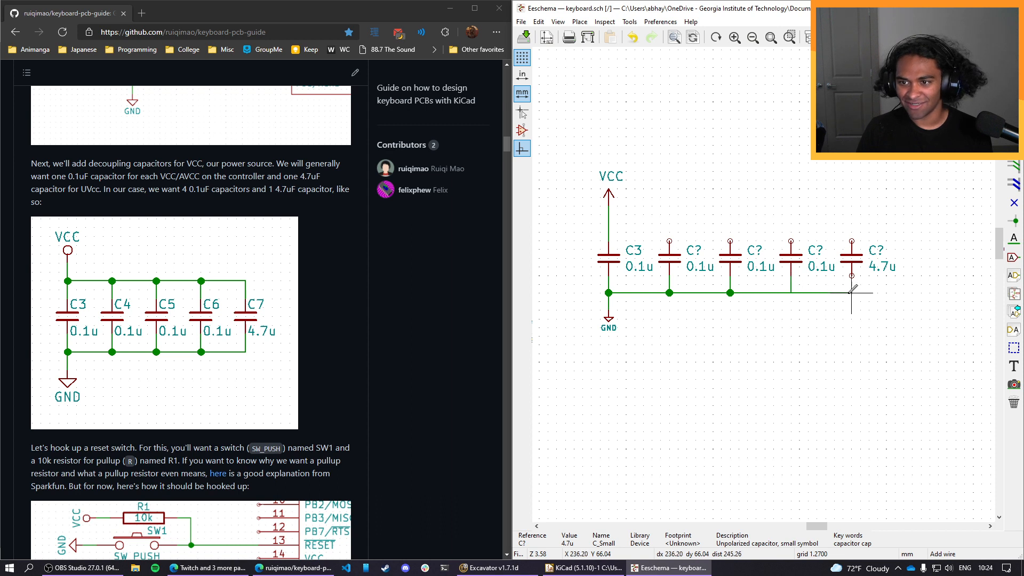
click(851, 275)
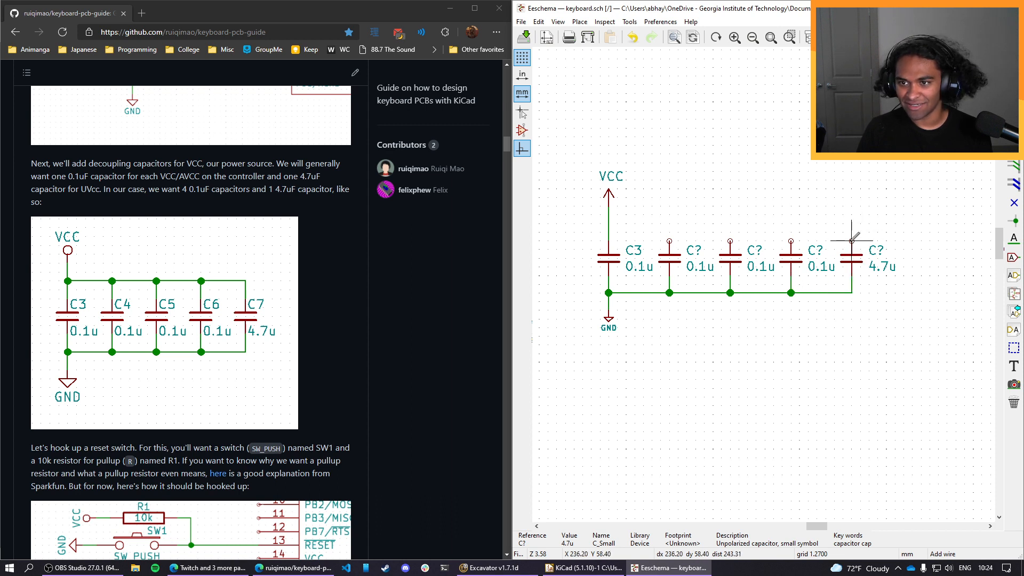
Wire the upper pins of the four copied capacitors to the line between VCC and C3.
click(851, 240)
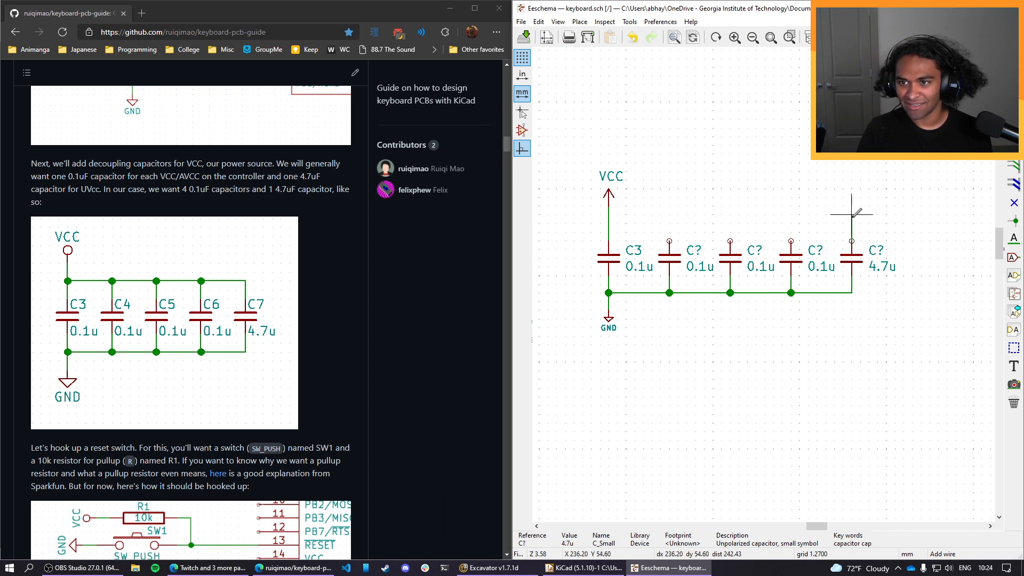
click(608, 215)
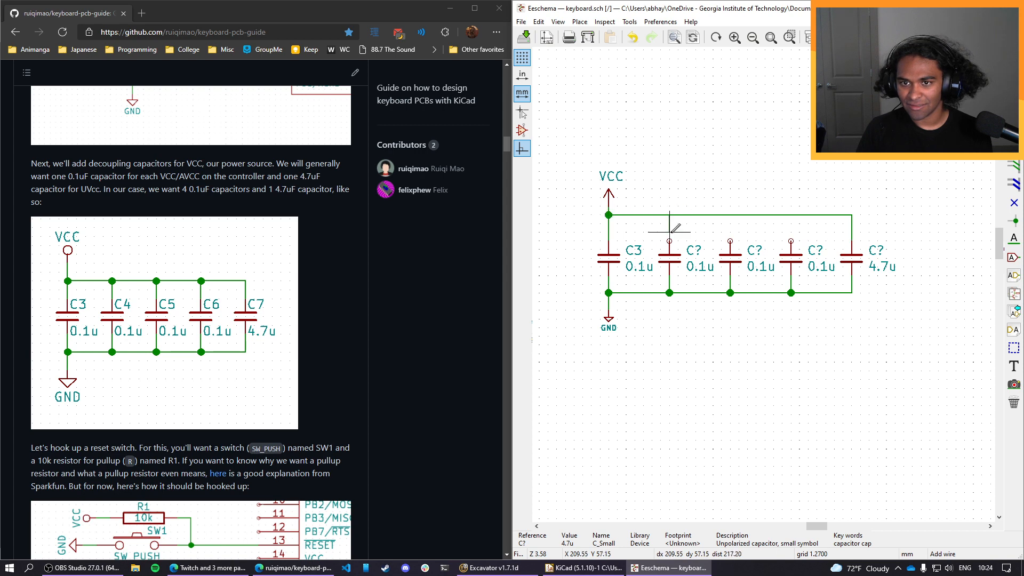
click(669, 241)
click(730, 214)
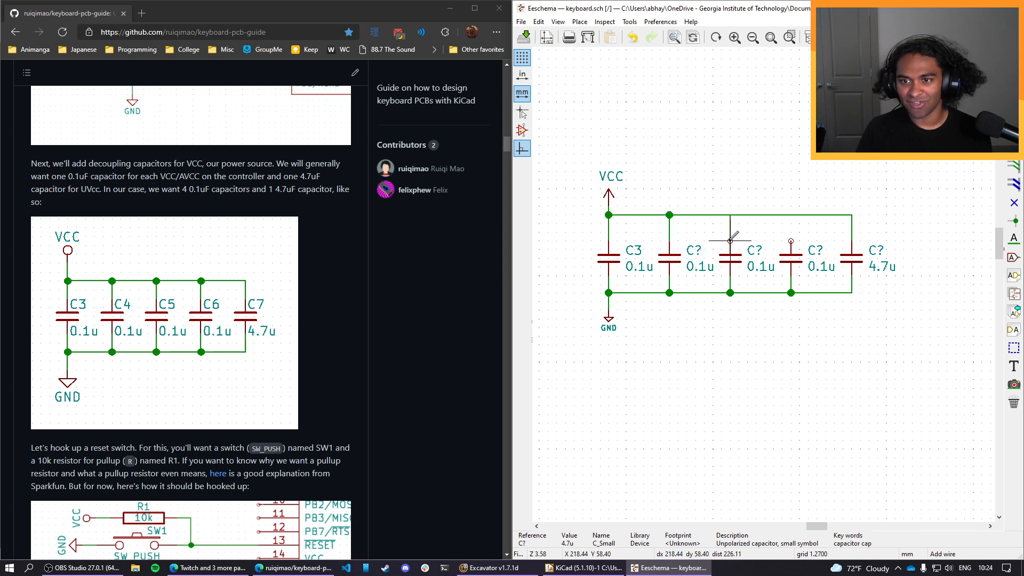
click(730, 241)
click(791, 215)
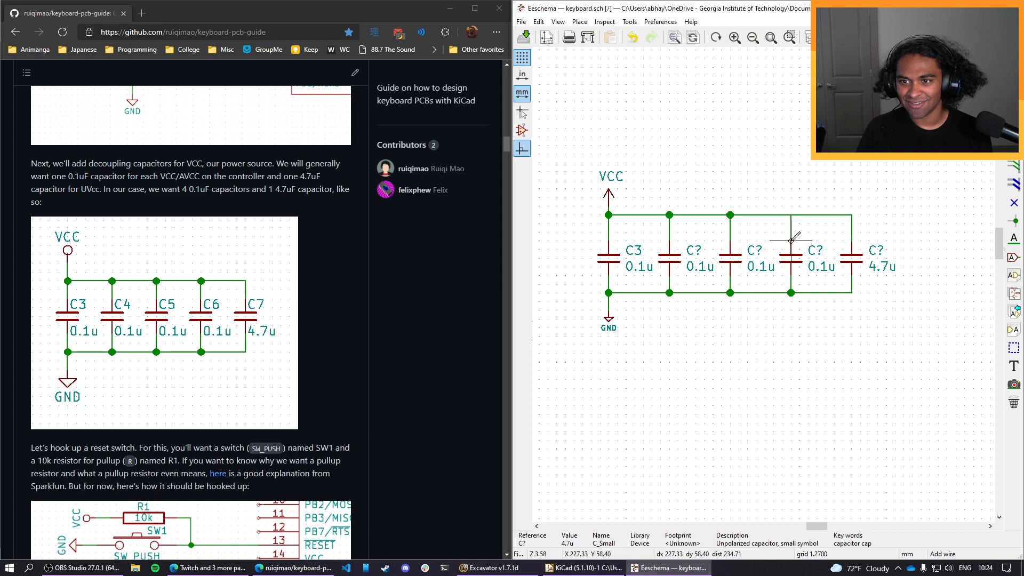
click(791, 240)
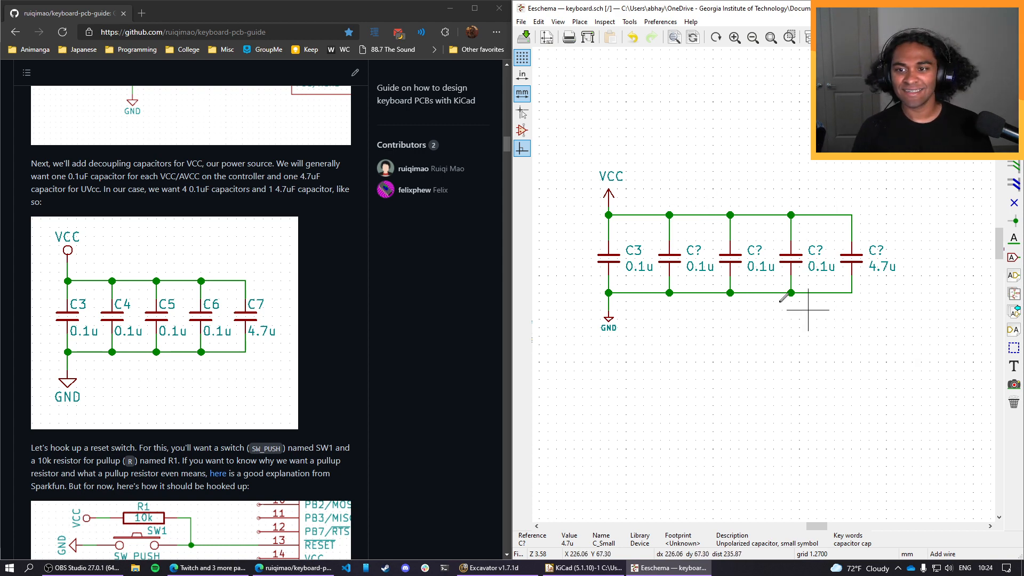
key(Escape)
Set the references of the four copied capacitors to C4, C5, C6 and C7 from left to right.
text(e)
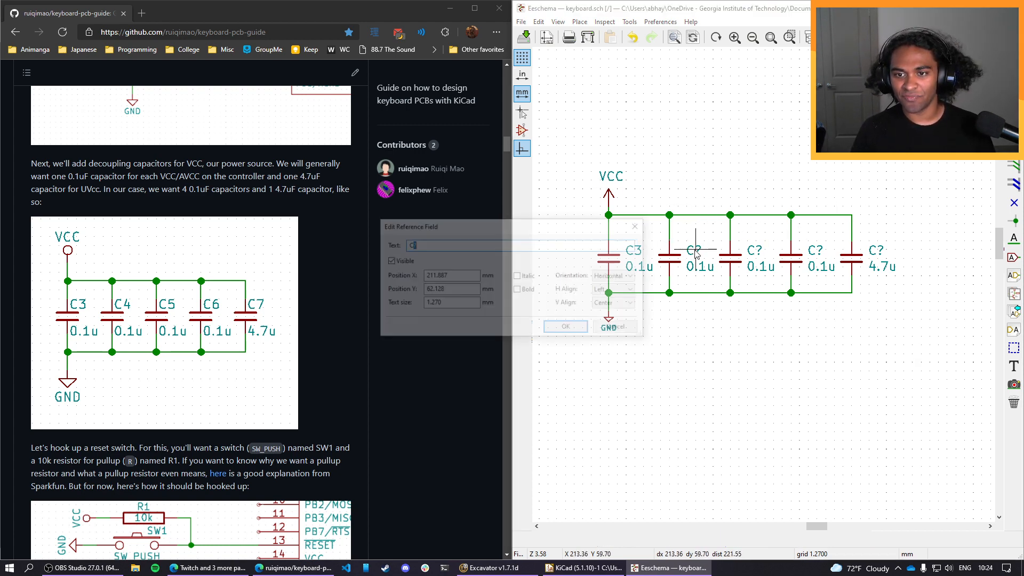
text(4)
key(Return)
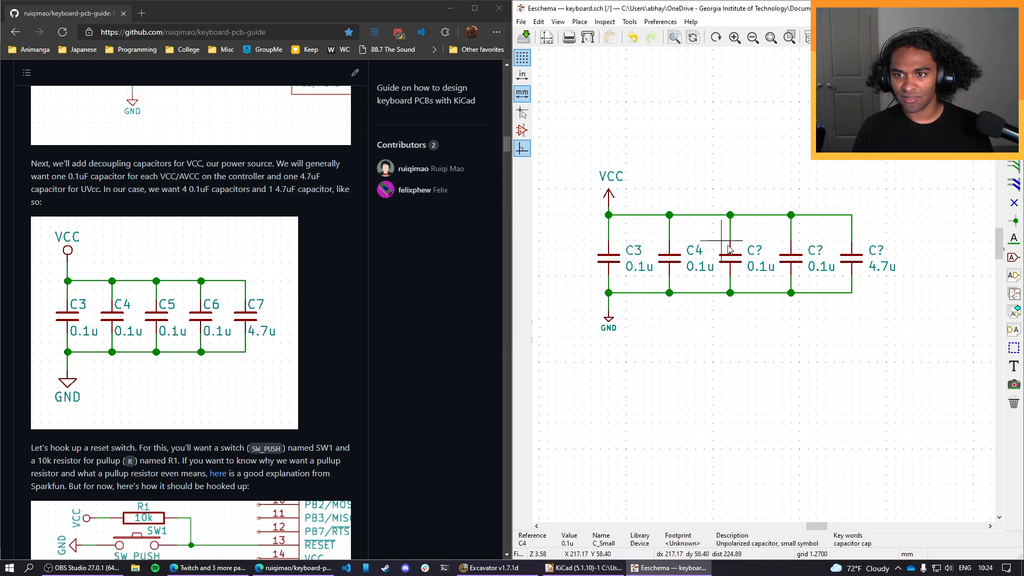
text(e5)
key(Return)
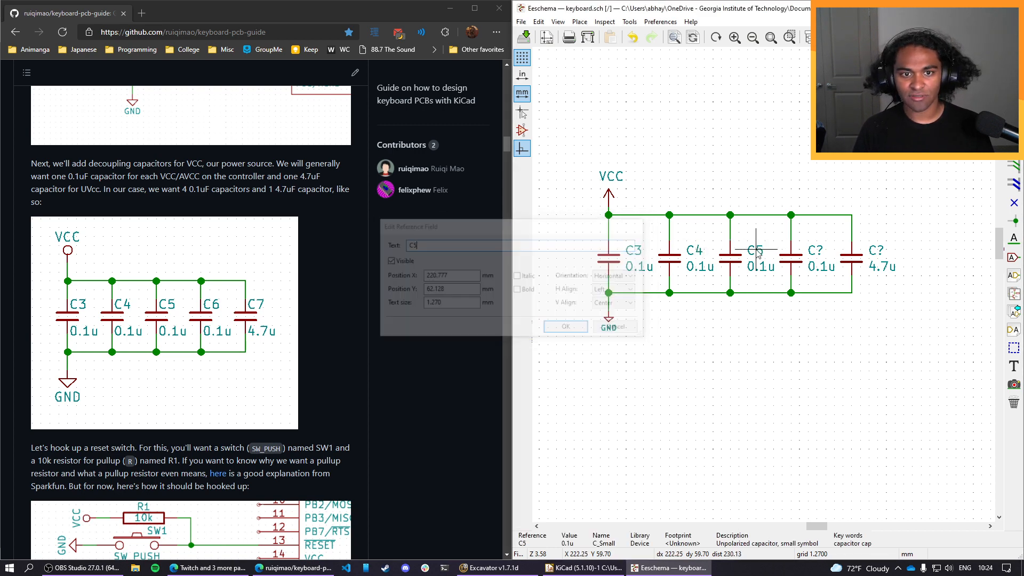
text(e6)
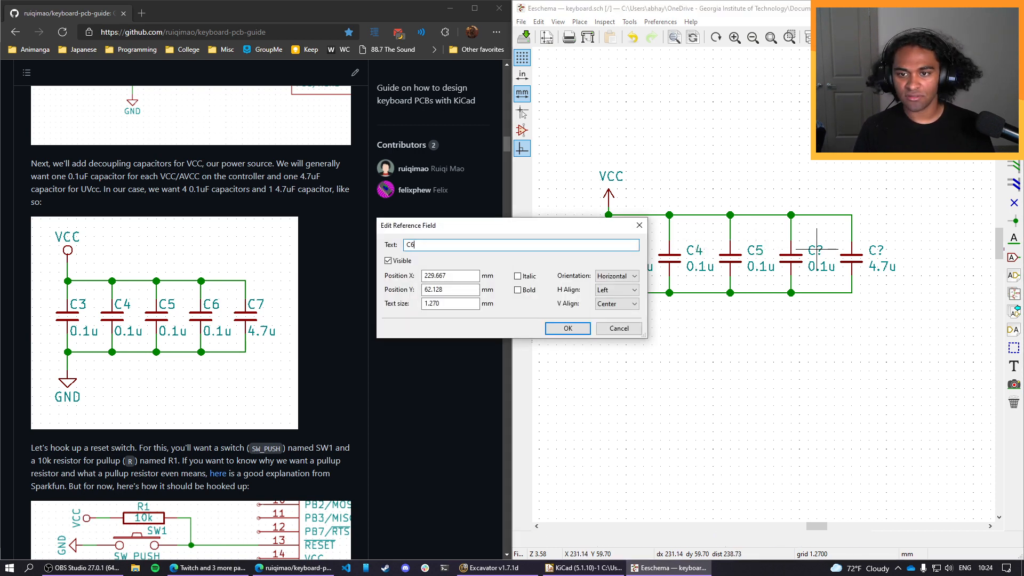
key(Return)
text(e)
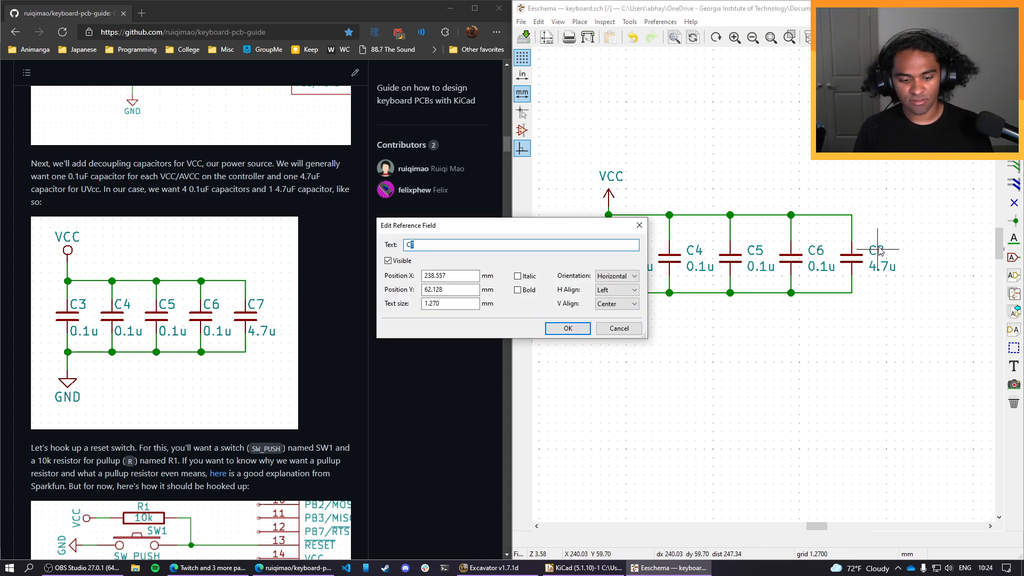
text(7)
key(Return)
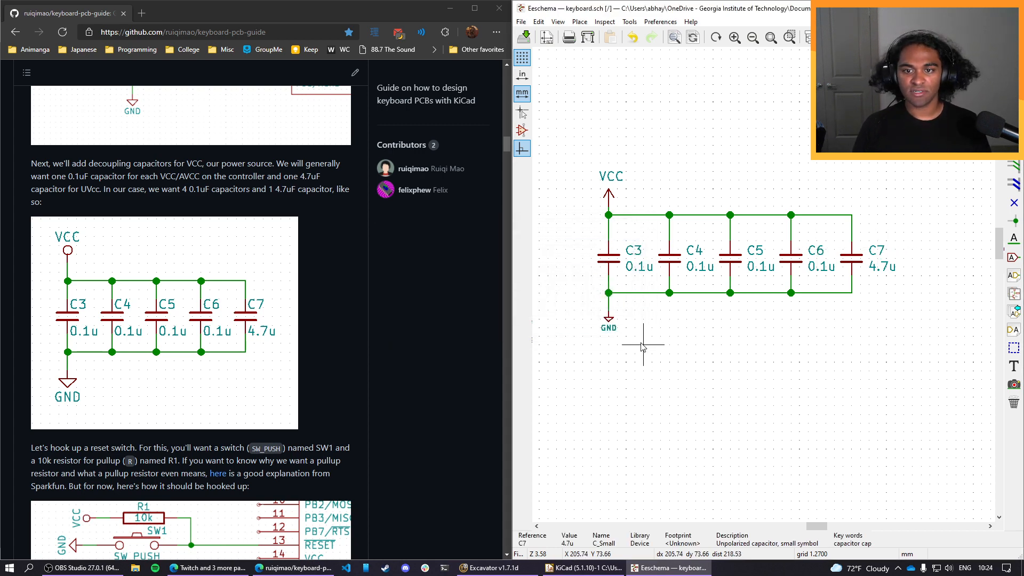
Review the schematic around the microcontroller and read the guide's section on the reset switch SW1 and pullup resistor R1.
scroll(643, 347, down, 5)
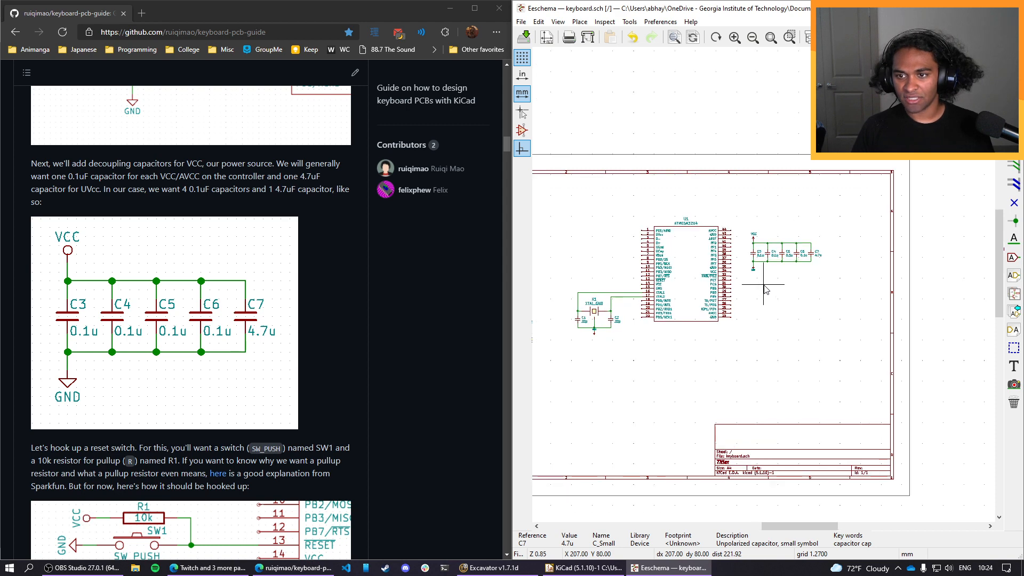
scroll(764, 288, up, 3)
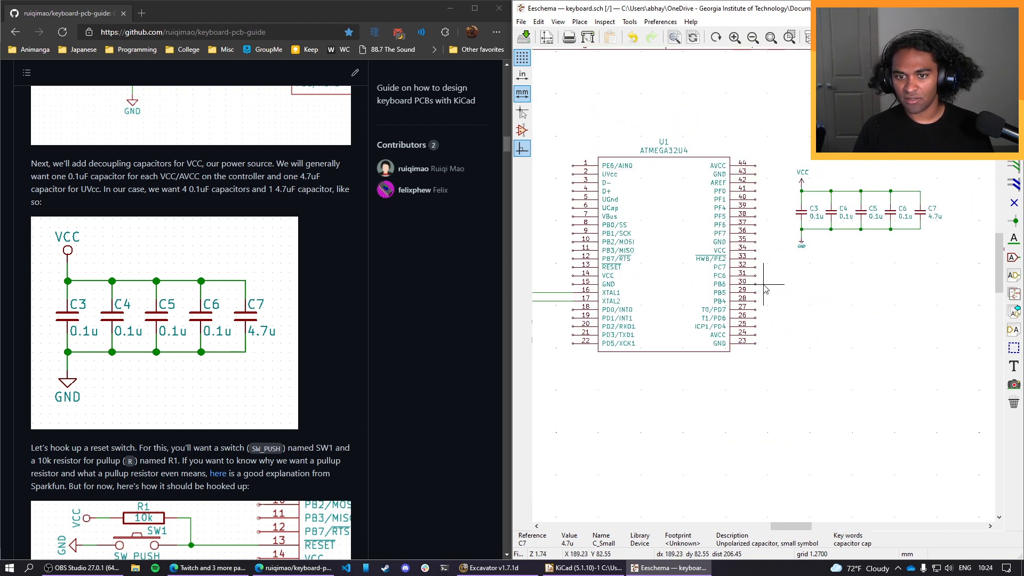
middle_drag(603, 360, 684, 357)
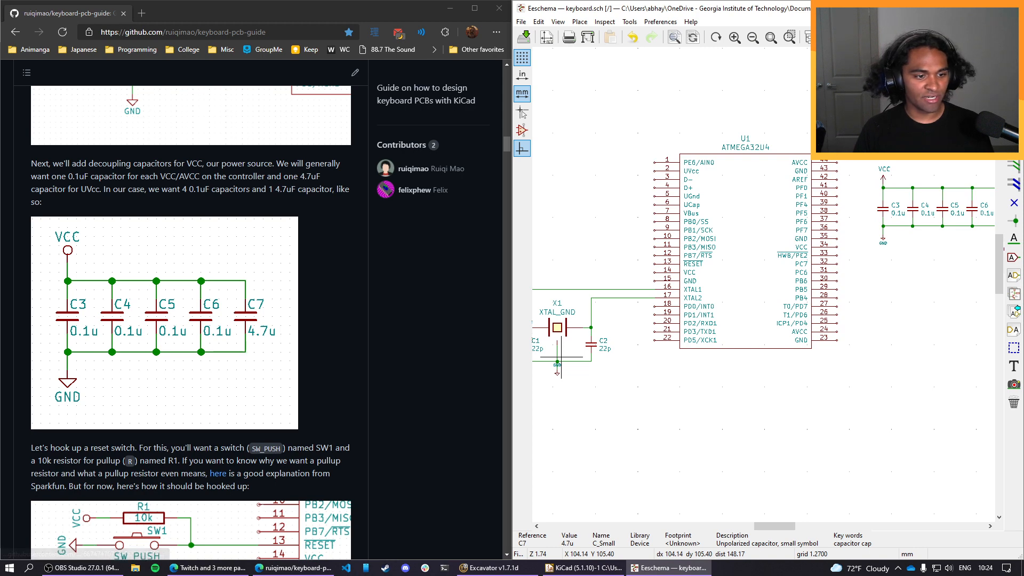
scroll(242, 396, down, 4)
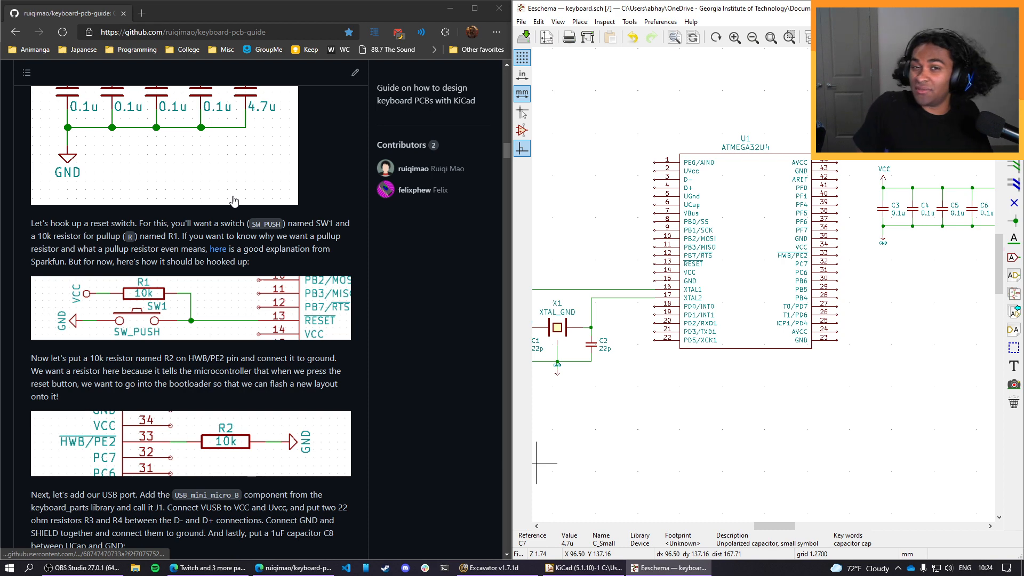
scroll(233, 201, up, 2)
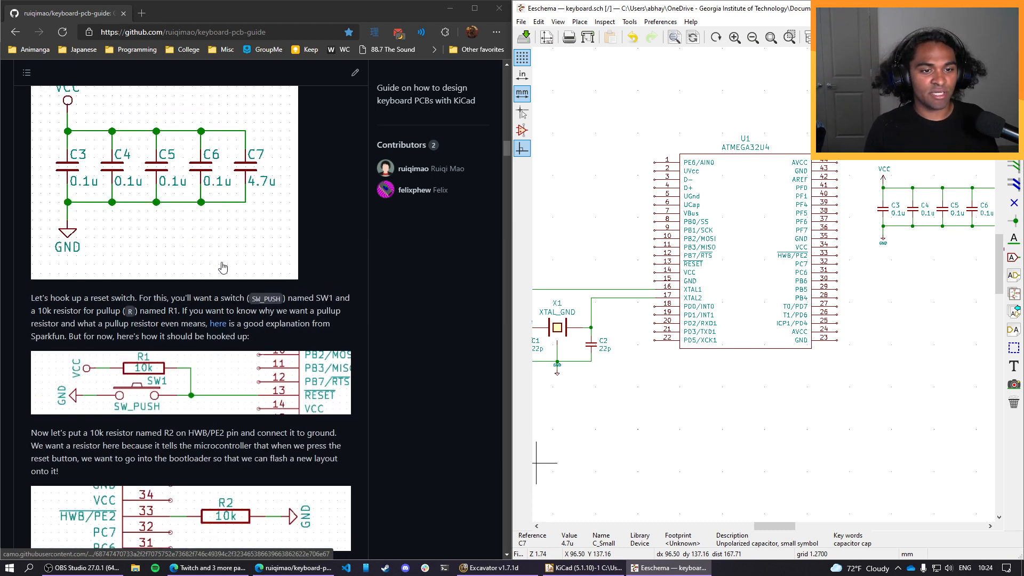
scroll(222, 268, down, 2)
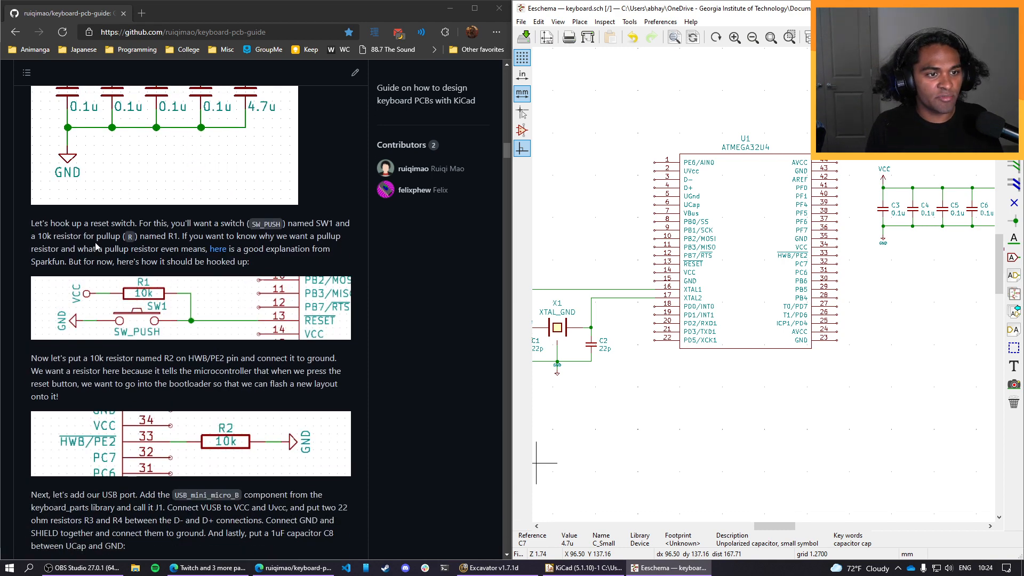
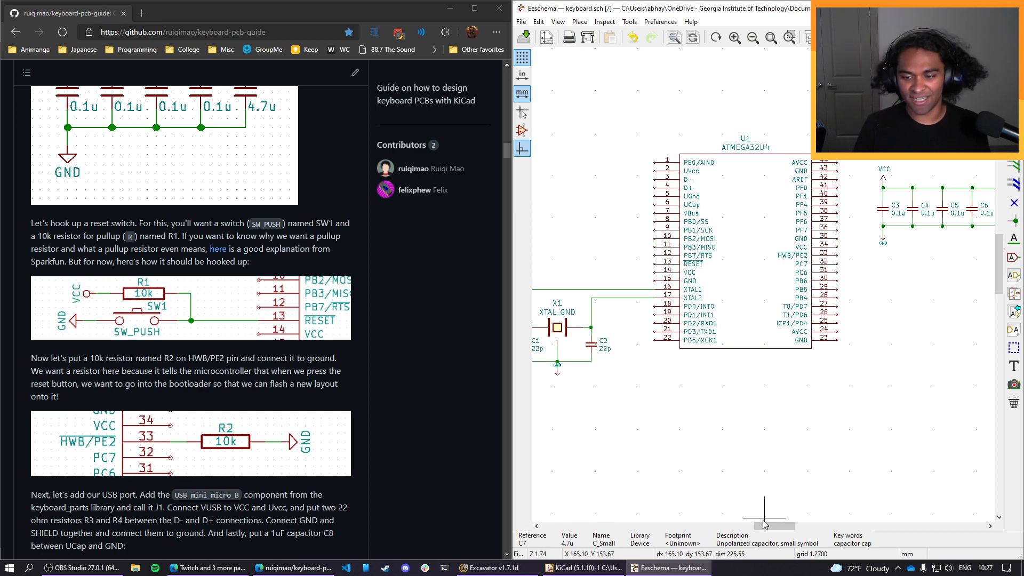
Place a copy of the VCC power symbol above the crystal circuit, rotated so its arrow points left.
drag(769, 526, 757, 526)
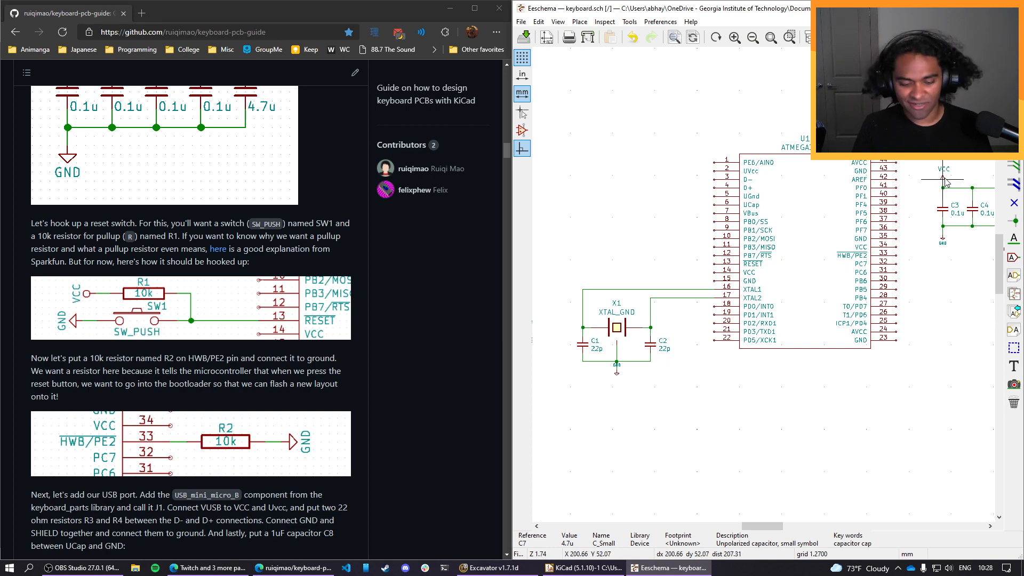
key(c)
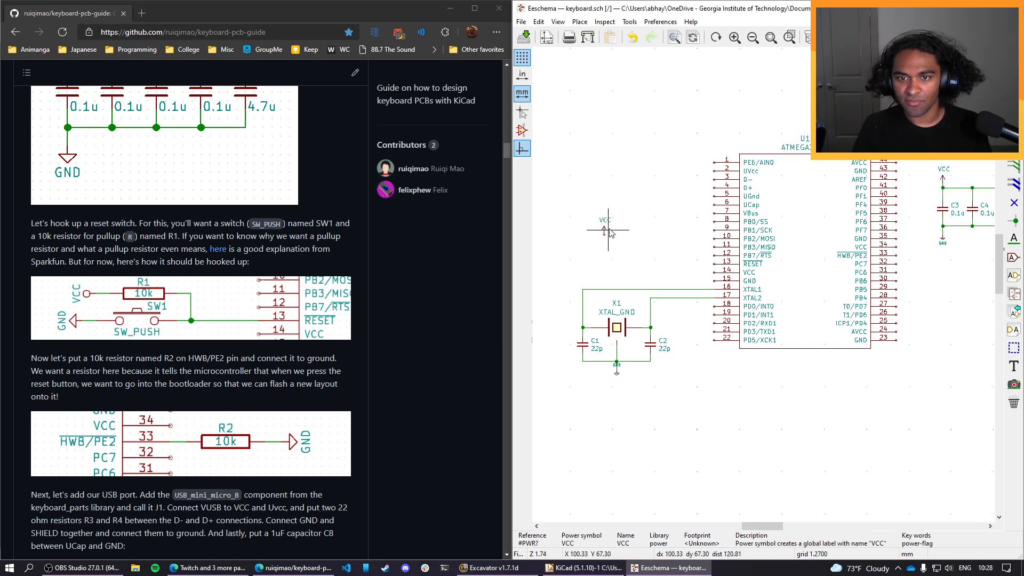
key(r)
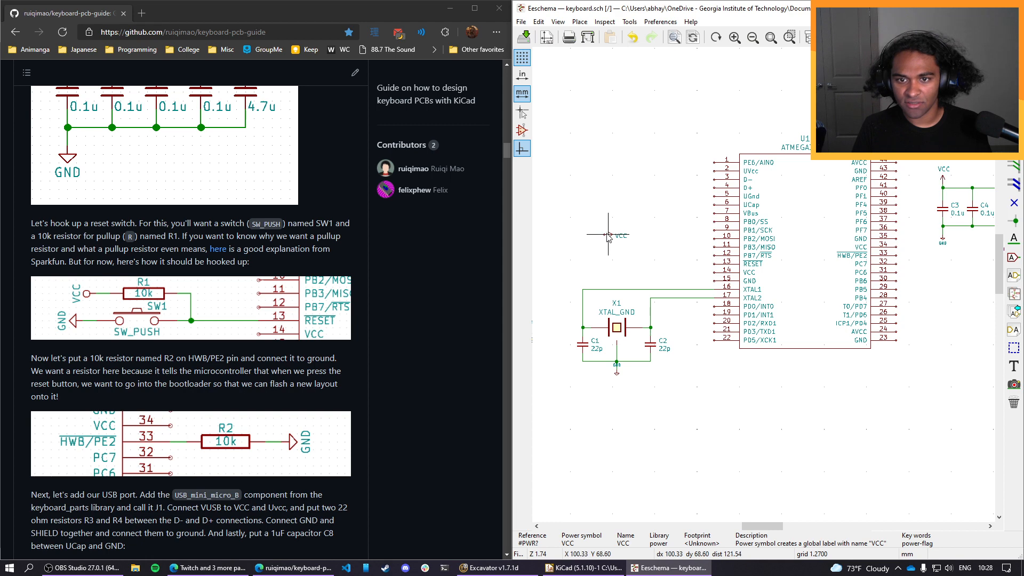
key(r)
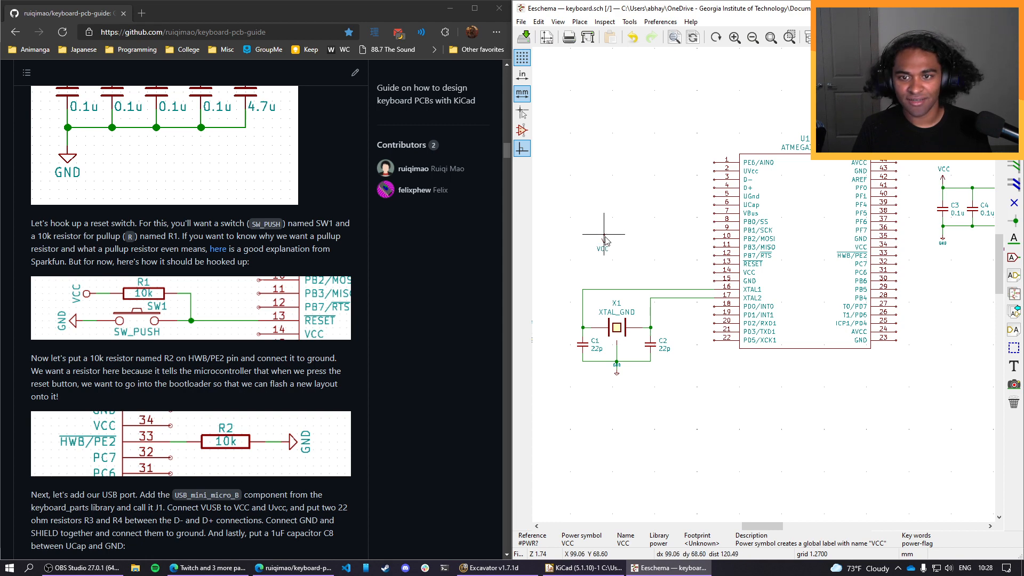
key(r)
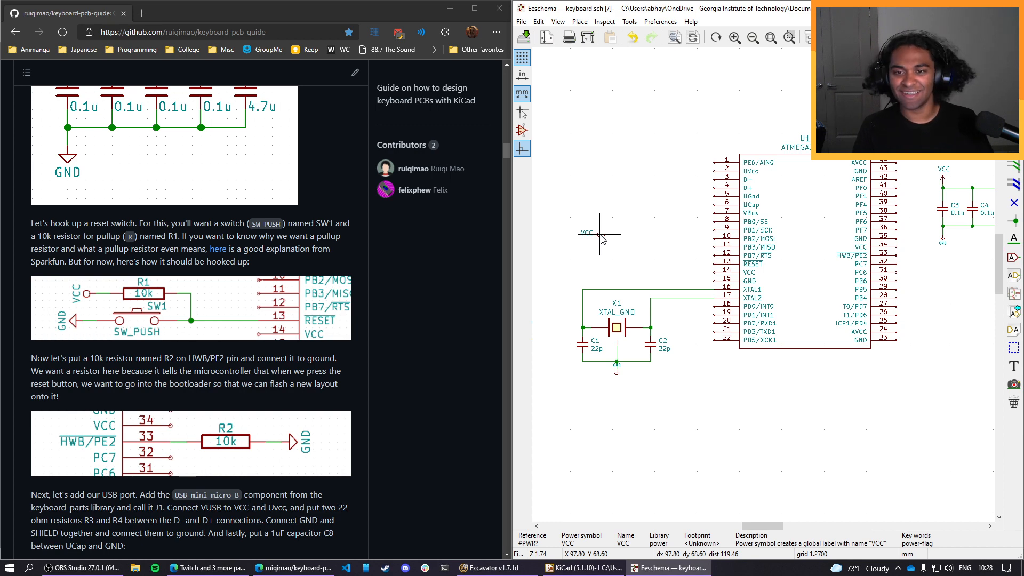
click(601, 235)
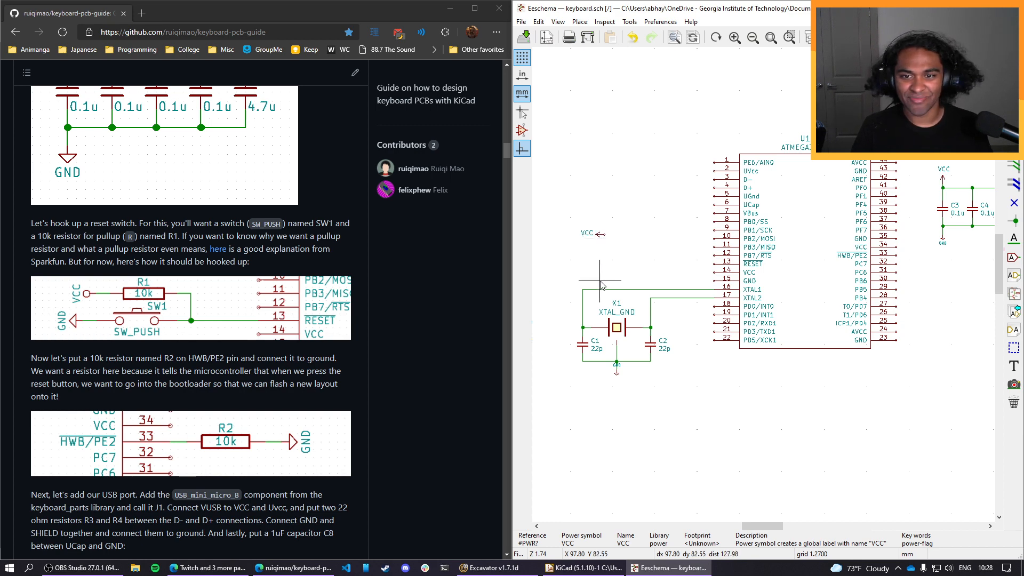
Place a copy of the capacitors' GND symbol directly below the new VCC symbol, rotated to point left.
click(943, 241)
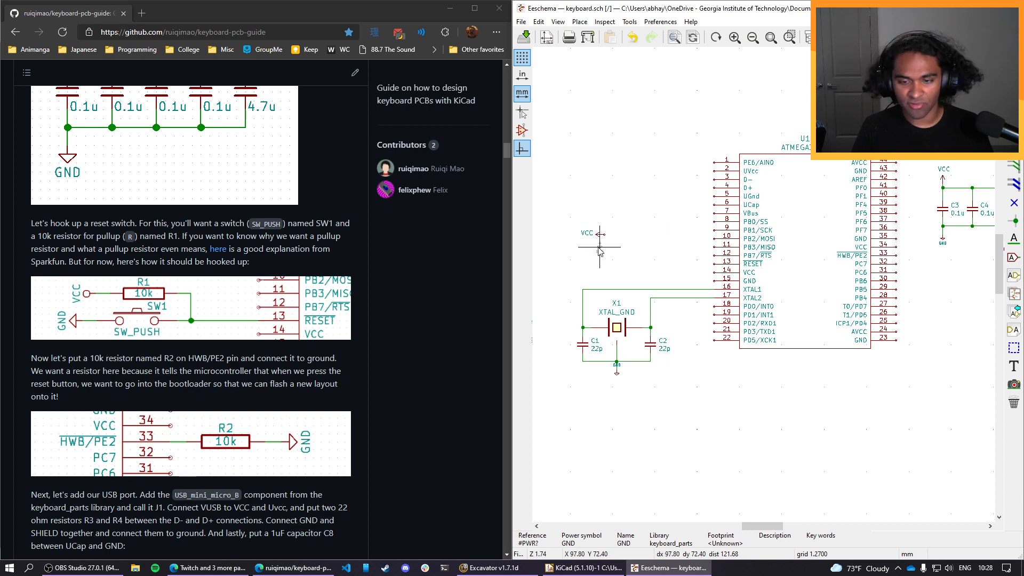
key(r)
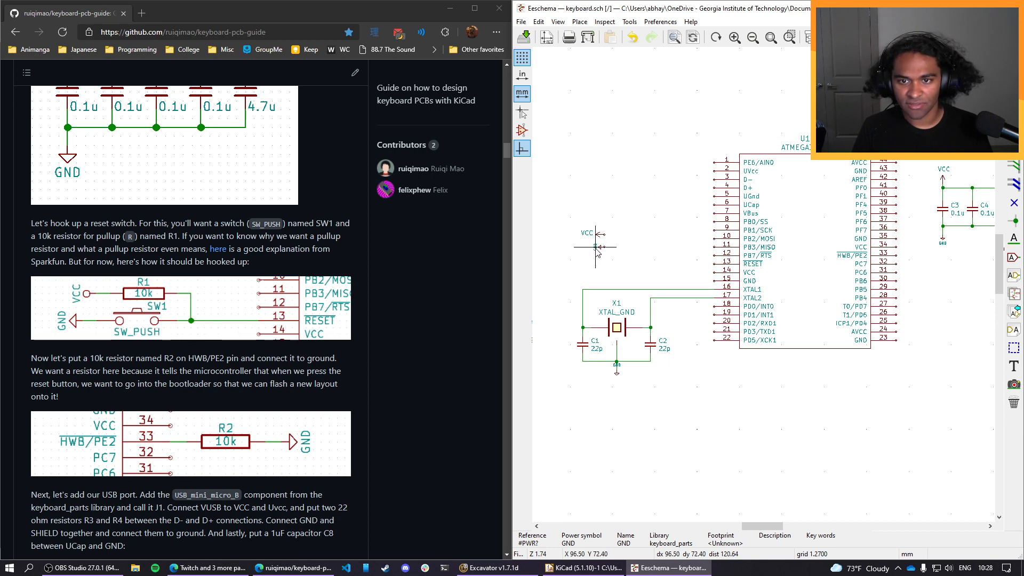
click(597, 250)
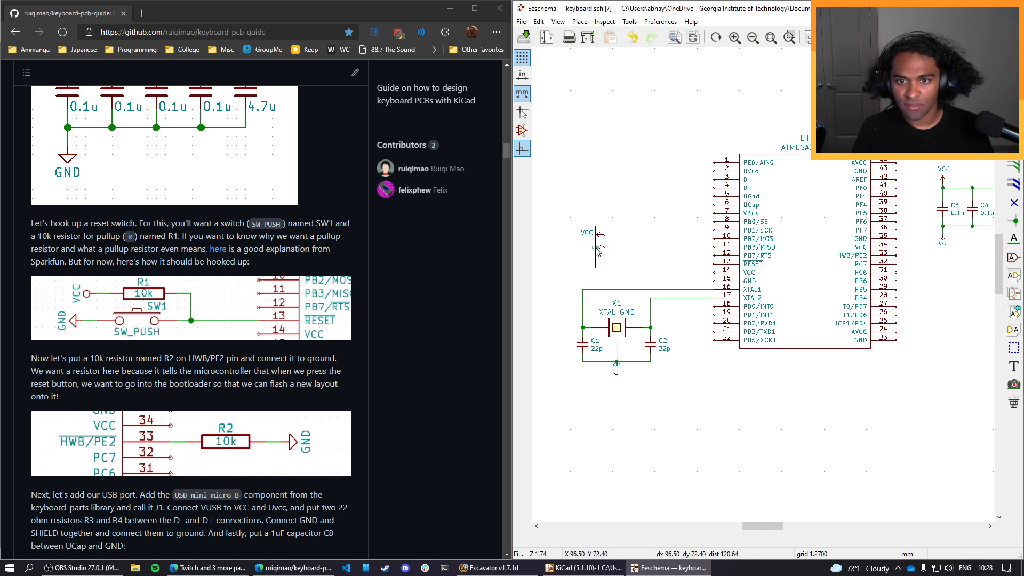
Move the new VCC symbol's label in line with its arrow, close to the arrow tip.
scroll(597, 249, up, 5)
scroll(827, 304, down, 1)
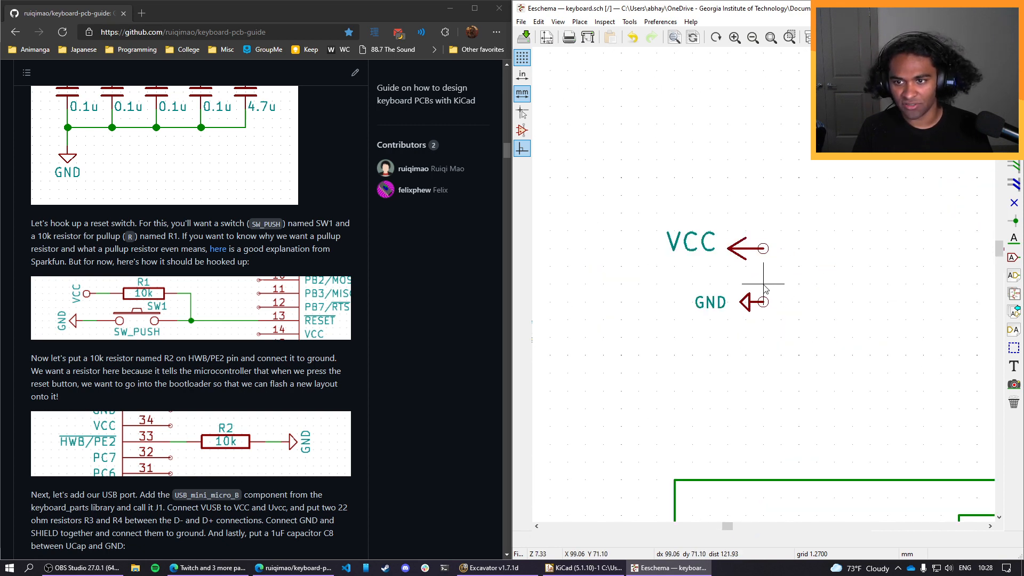
middle_drag(791, 284, 708, 300)
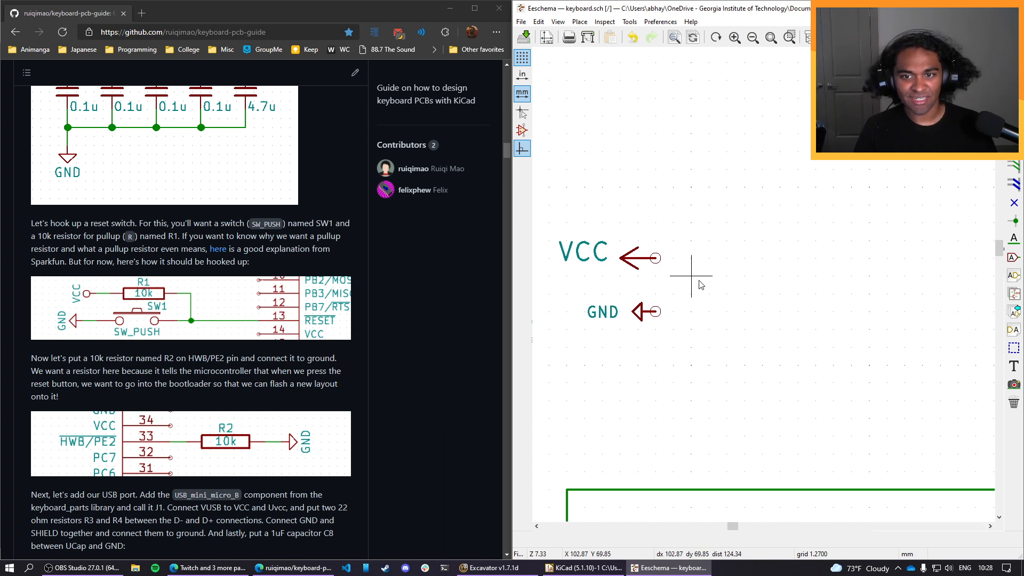
key(m)
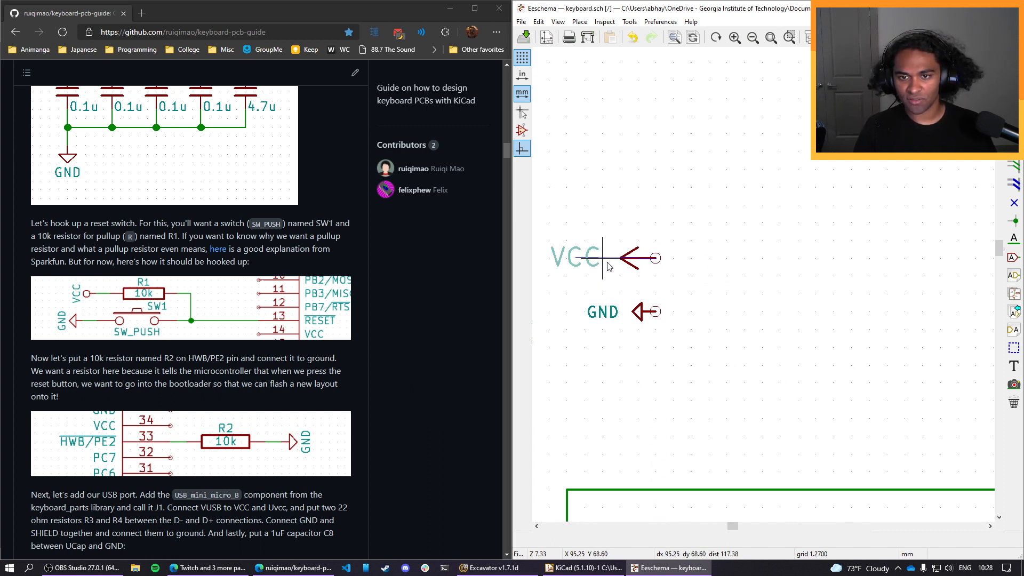
click(619, 261)
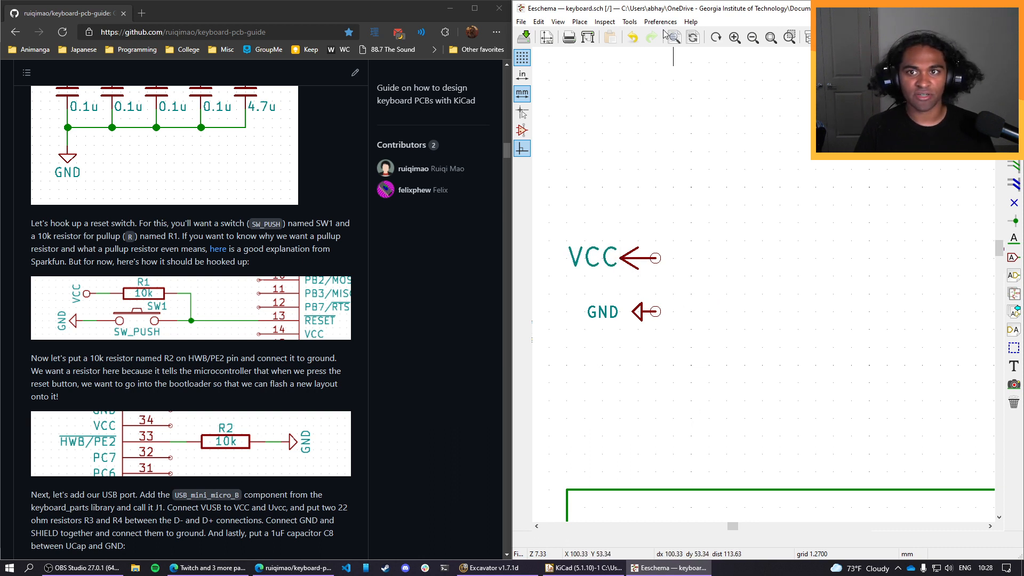
Add a resistor symbol R, rotated horizontally, to the right of the new VCC symbol and in line with its pin.
click(580, 22)
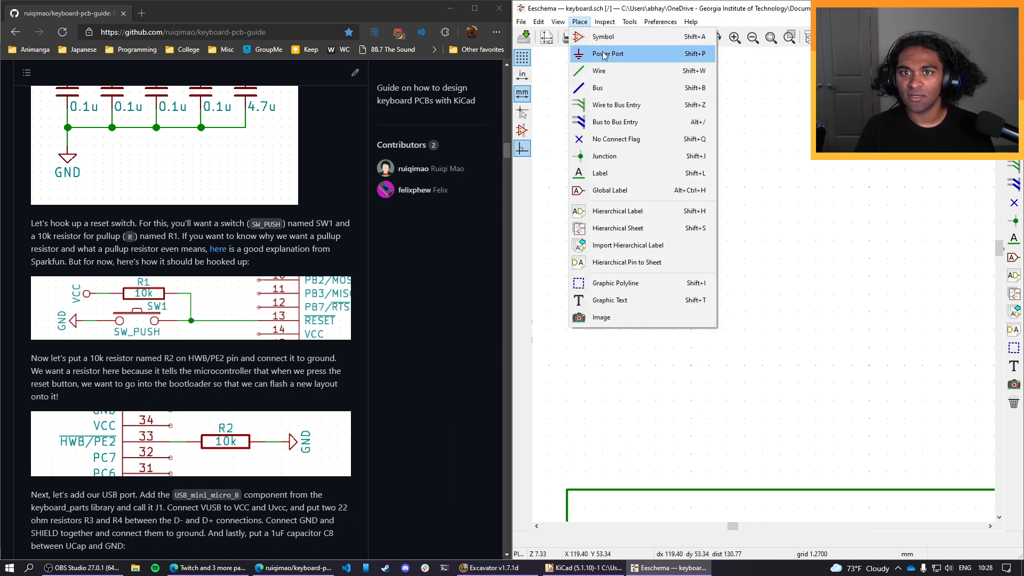
click(592, 35)
click(738, 200)
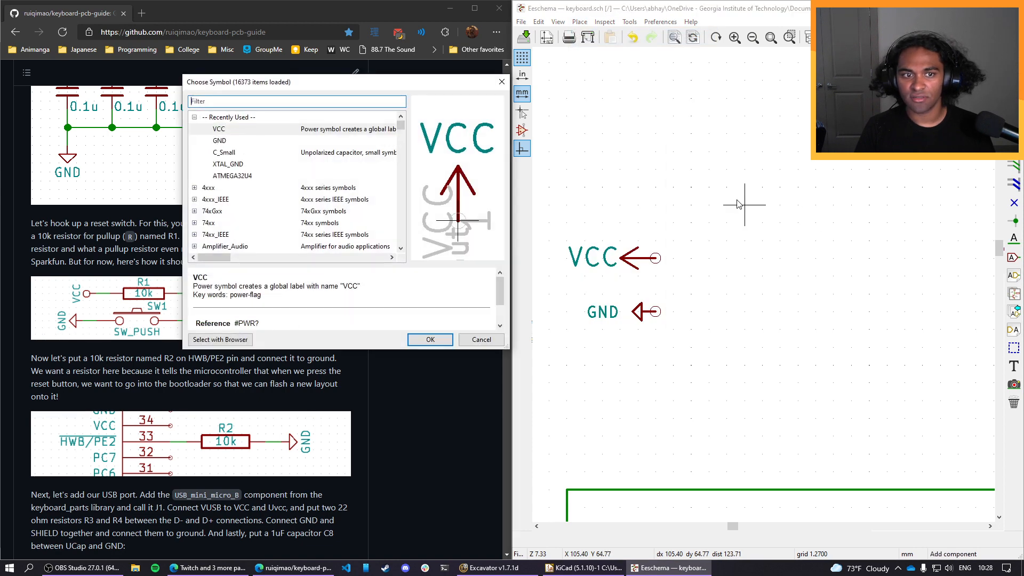
text(r)
key(Return)
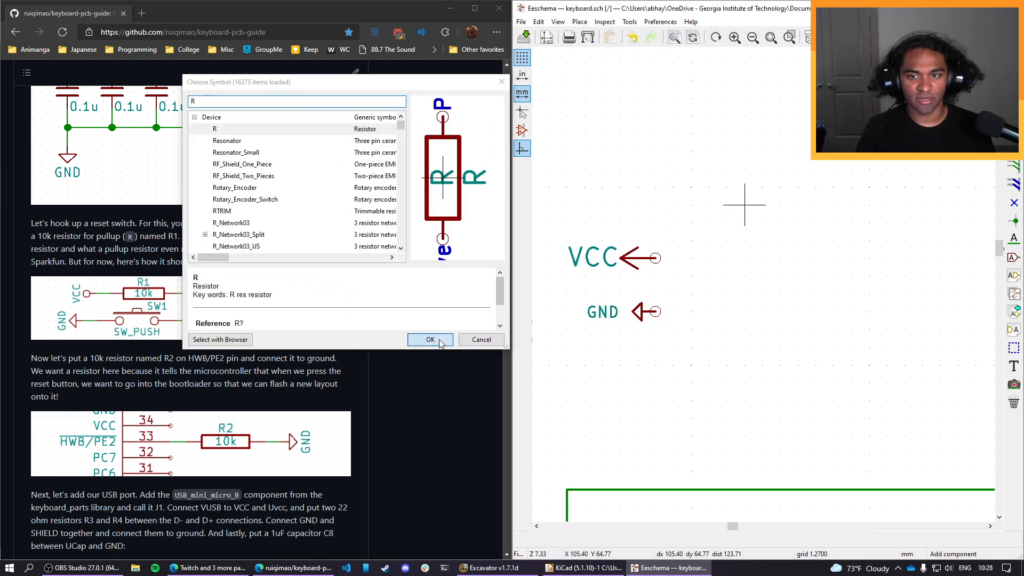
key(r)
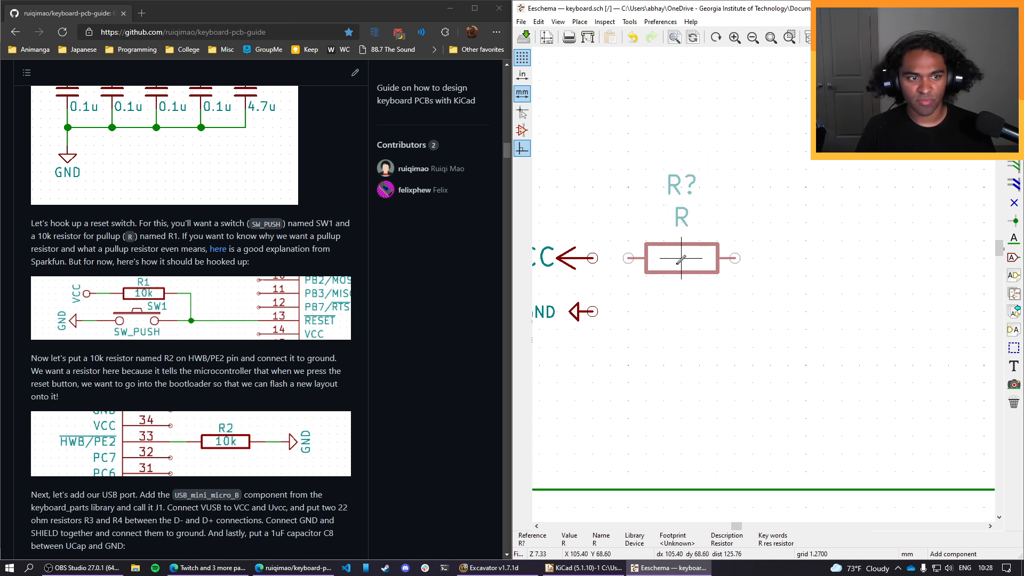
click(681, 258)
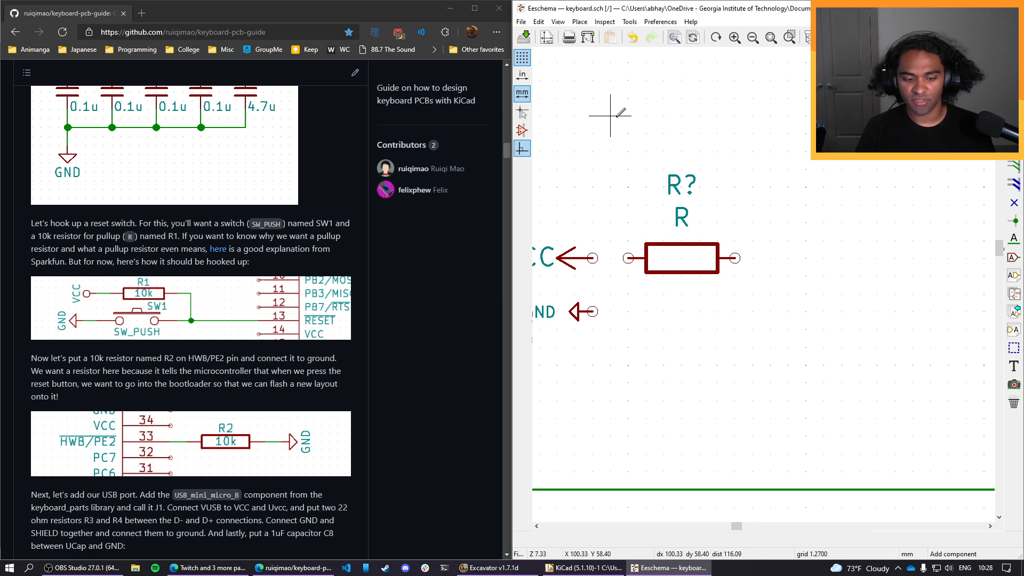
Add the SW_PUSH switch from the keyboard_parts library below the resistor, in line with the new GND symbol's pin.
click(579, 22)
click(589, 36)
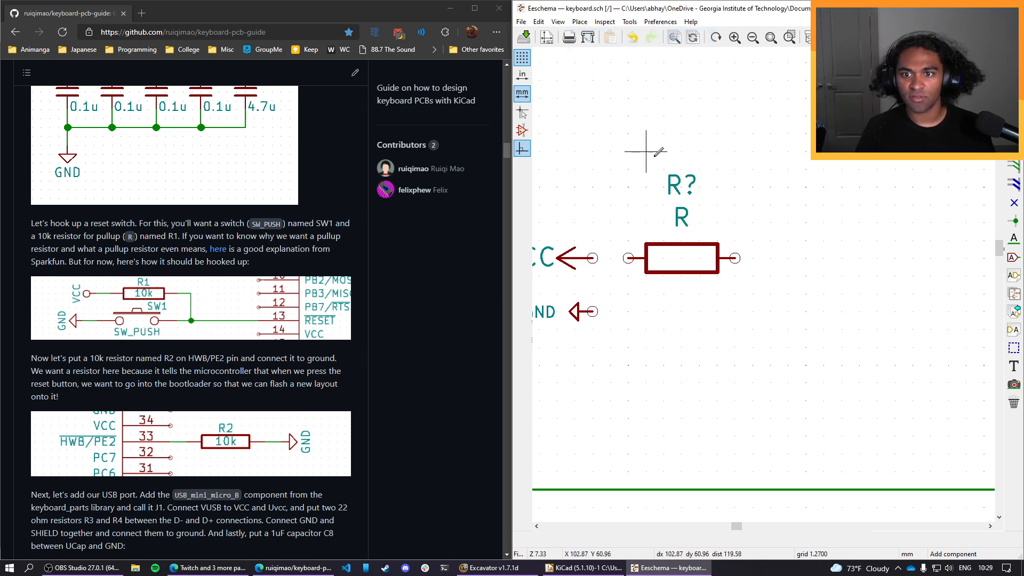
click(580, 22)
mouse_move(605, 22)
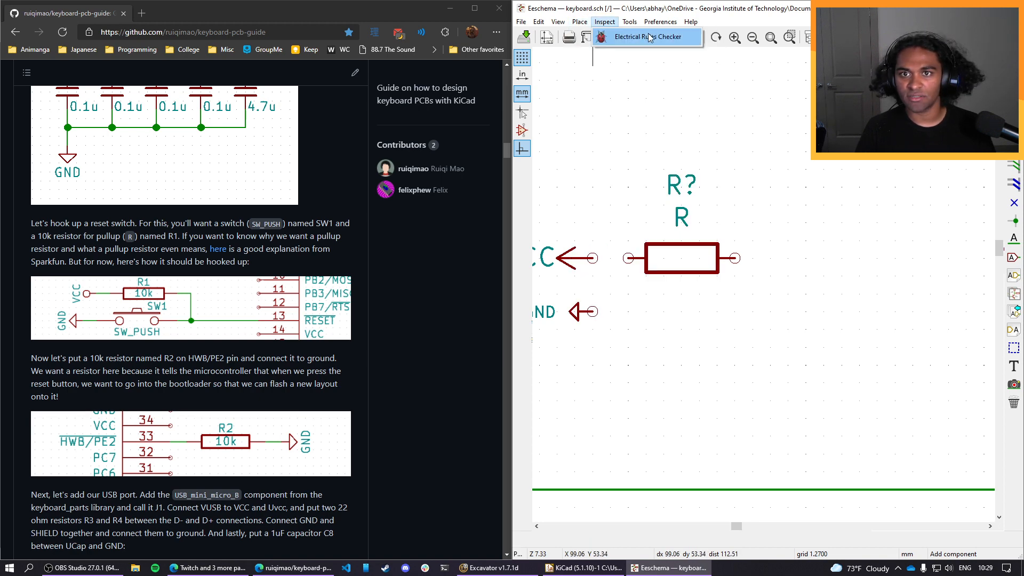
click(586, 25)
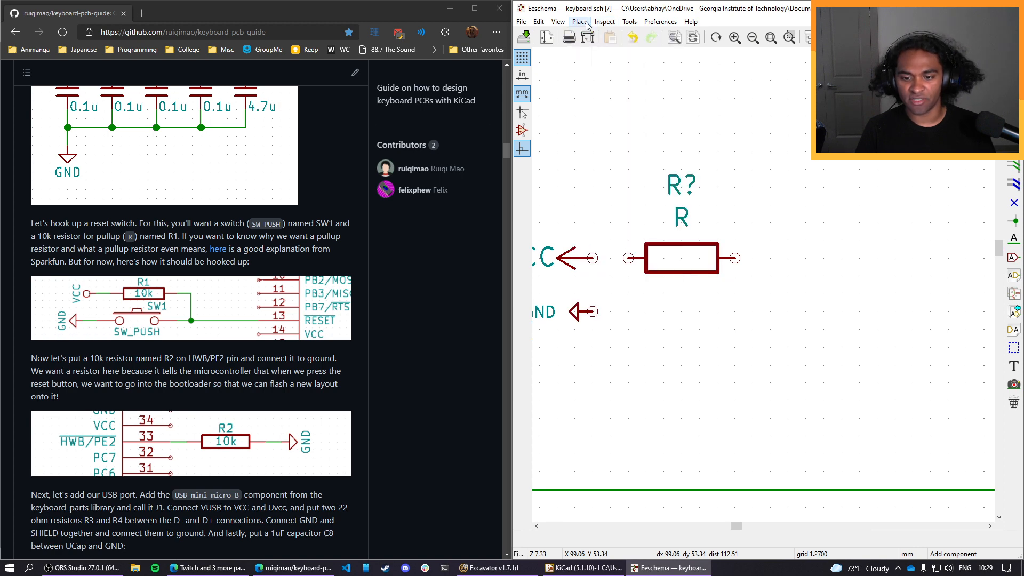
click(587, 25)
click(639, 38)
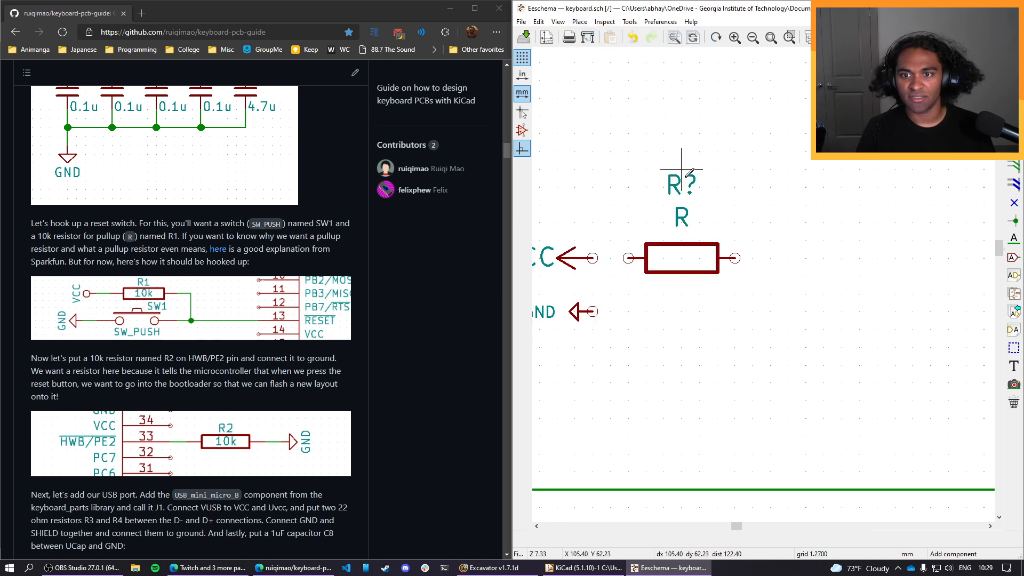
click(743, 182)
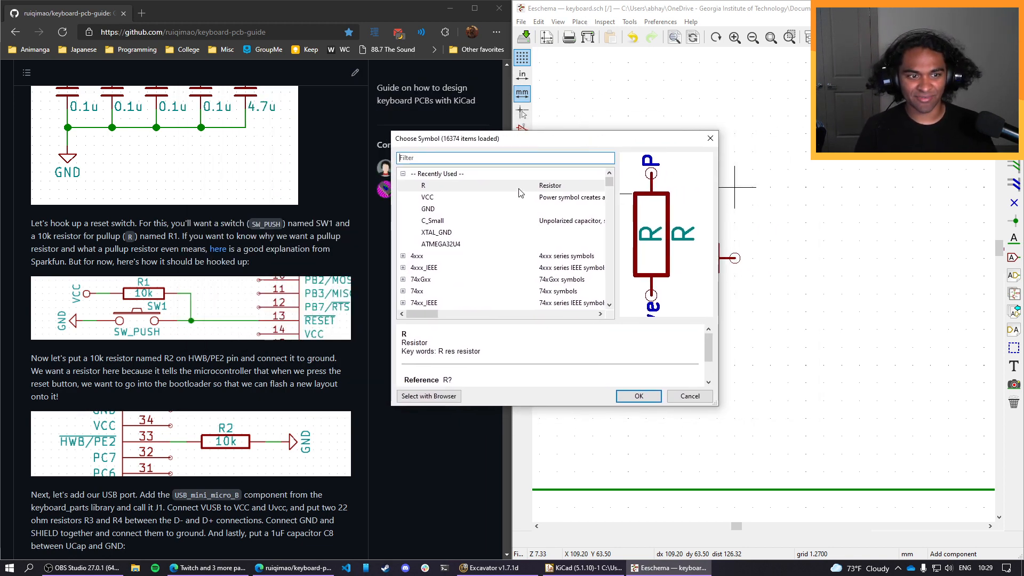
text(sw)
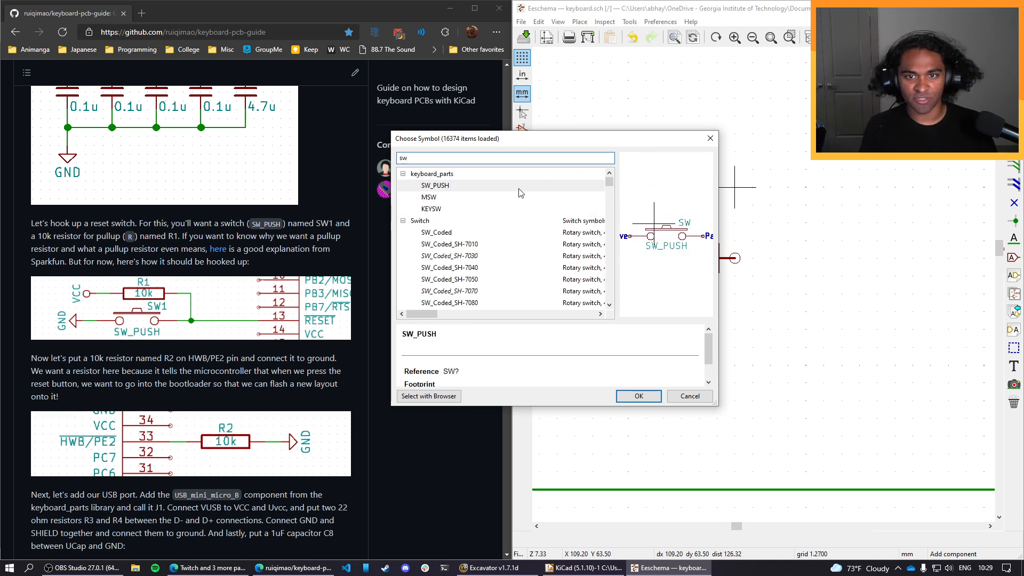
click(520, 188)
click(638, 395)
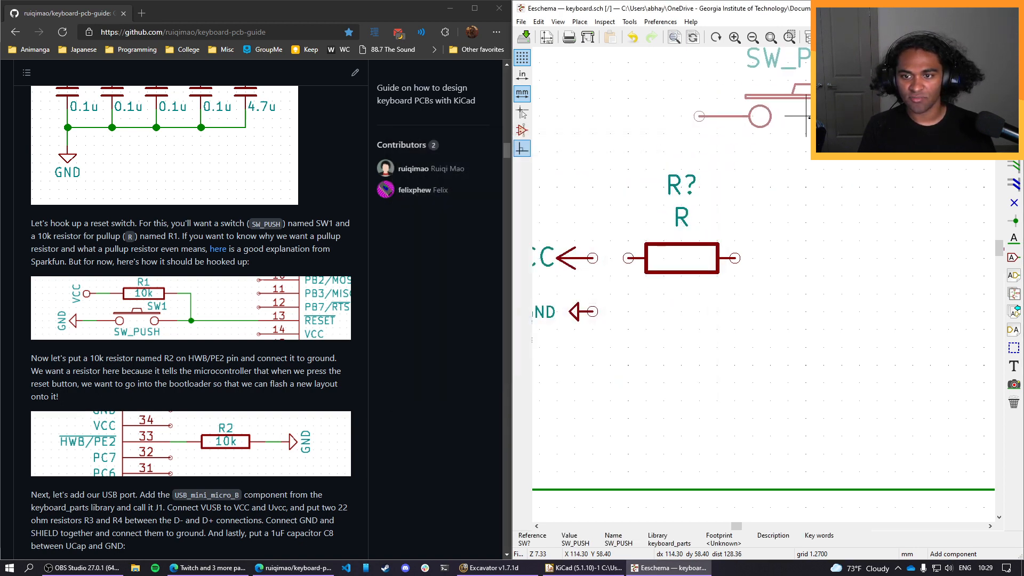
click(734, 310)
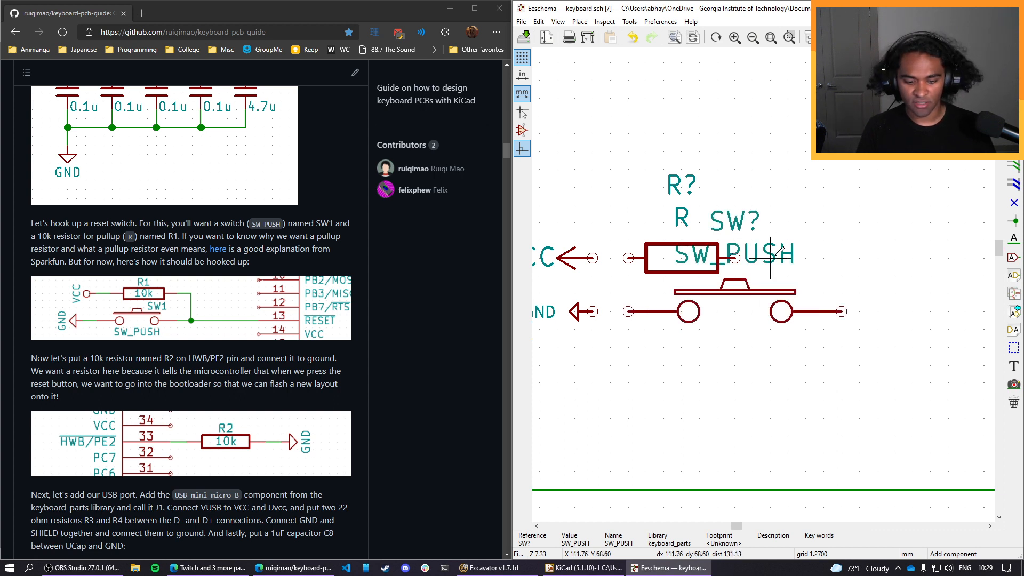
Move the switch's SW_PUSH value text below its body and its reference text above its right-hand contact.
key(m)
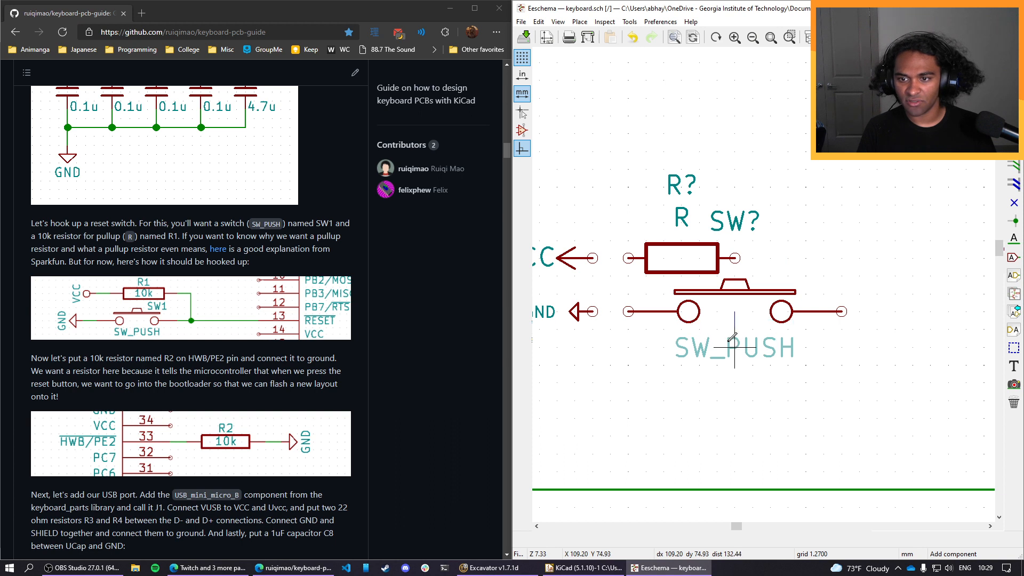
click(734, 347)
key(m)
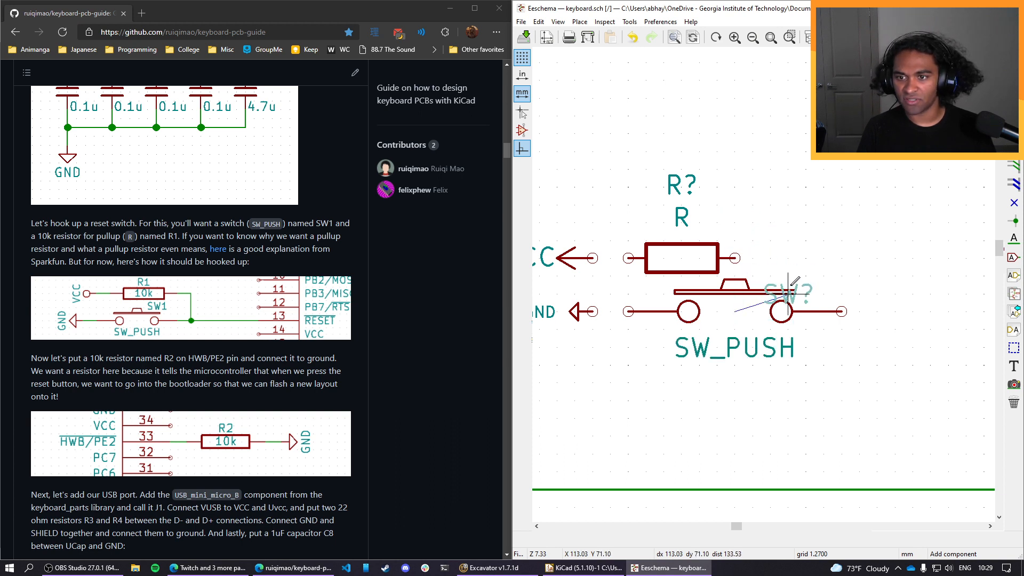
click(799, 275)
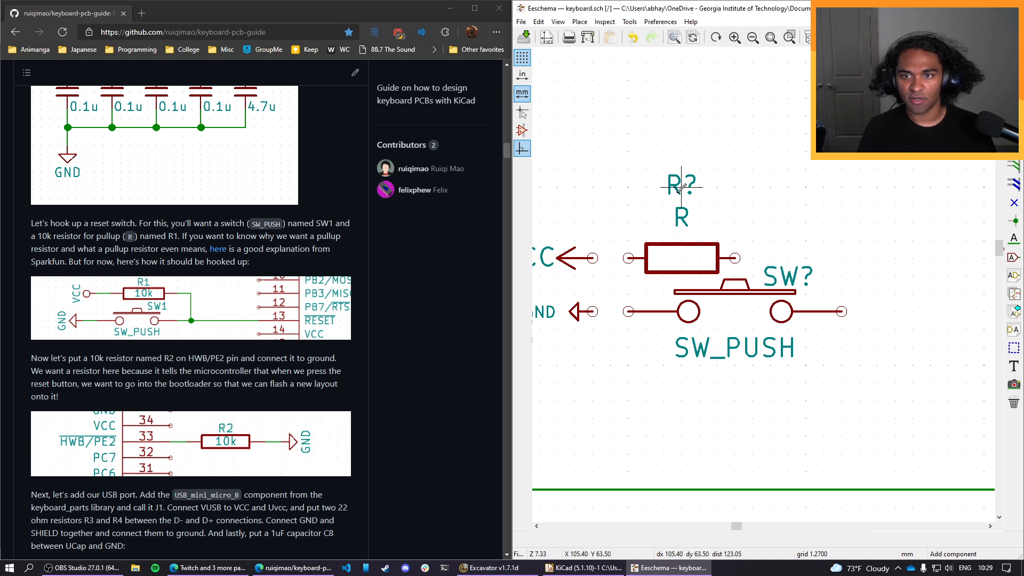
Move the resistor's value text inside its body and its reference text just above the body.
key(m)
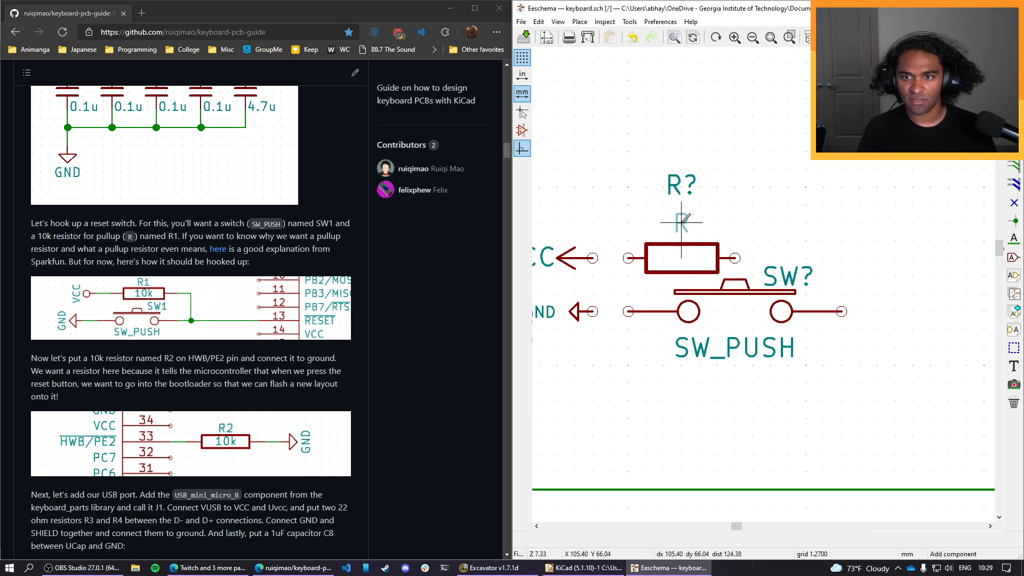
click(682, 259)
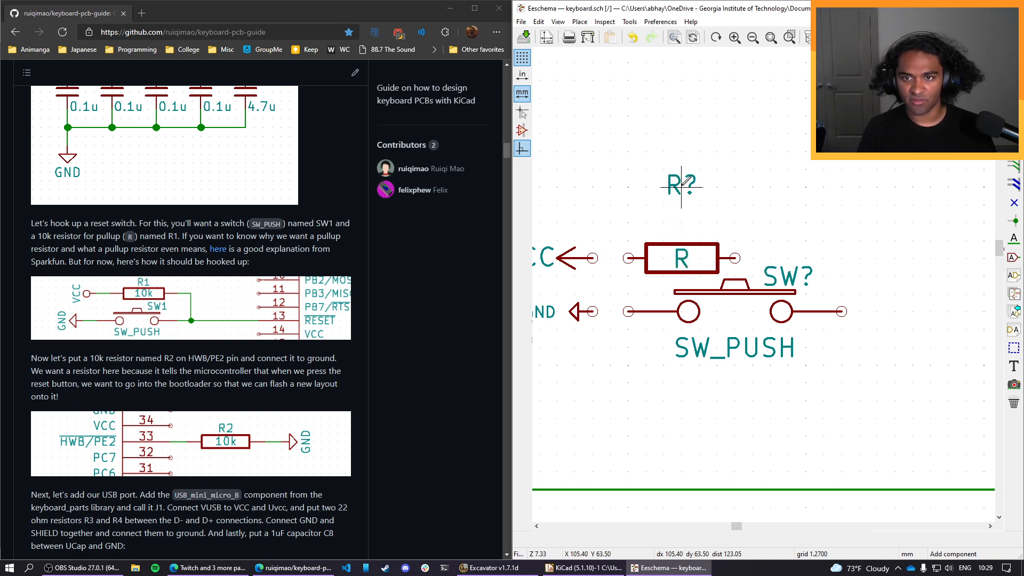
key(m)
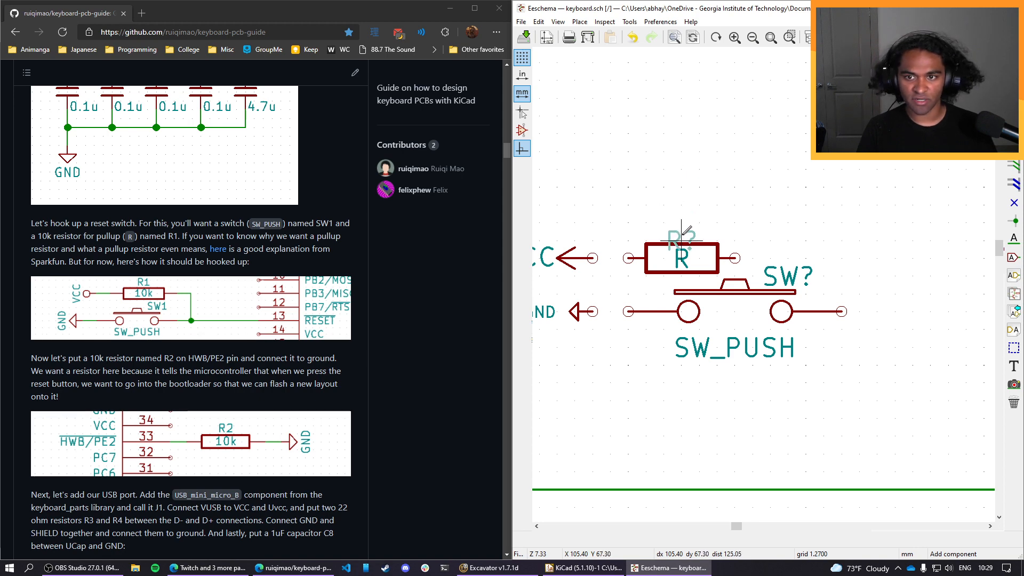
click(682, 224)
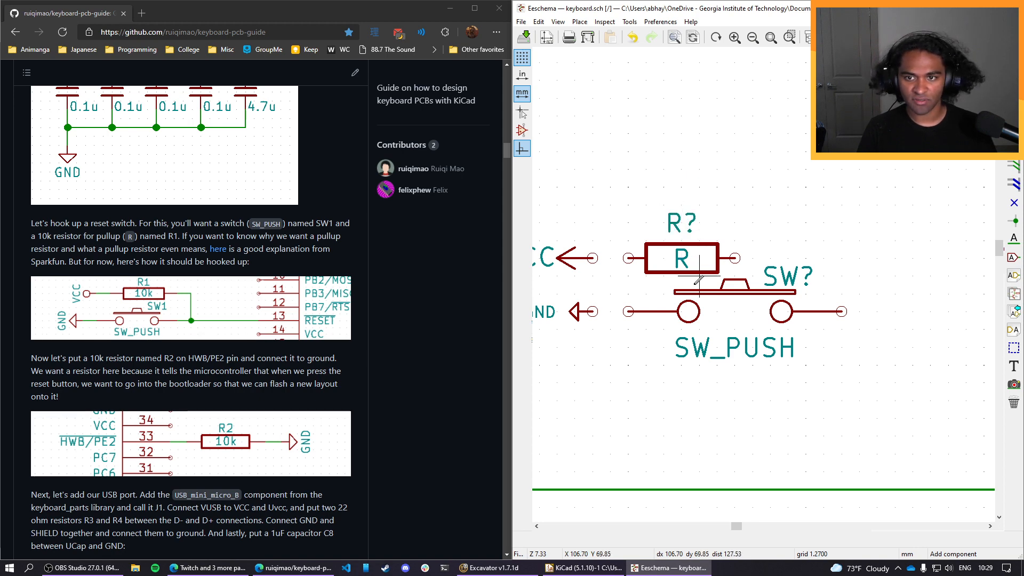
click(673, 229)
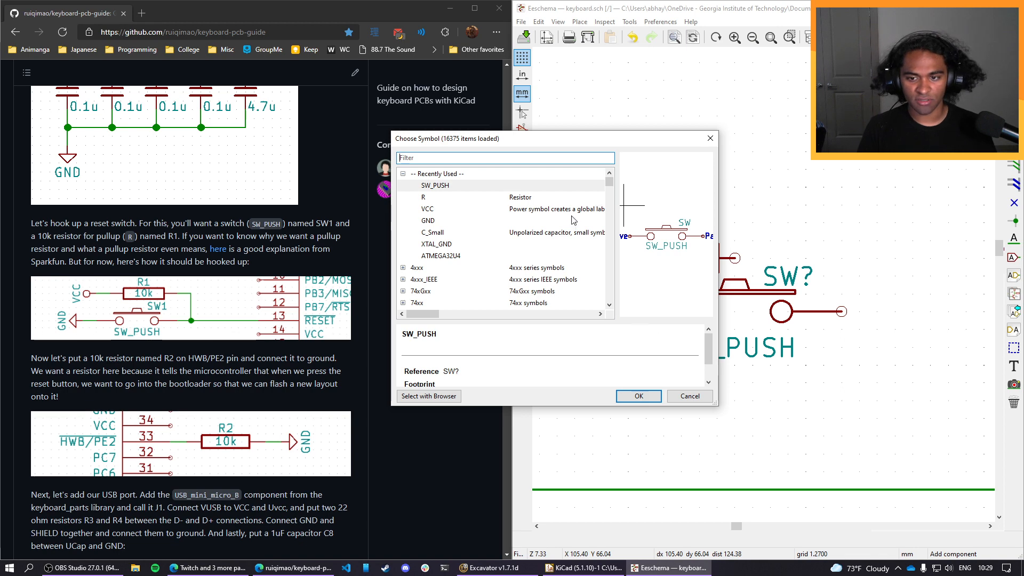
click(690, 397)
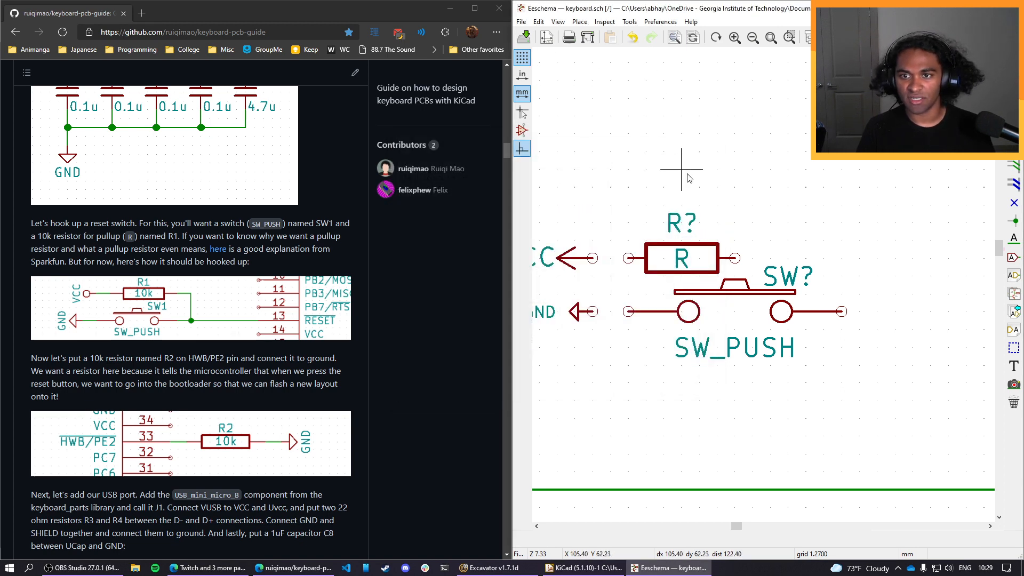
Set the resistor's reference to R1 and its value to 10k.
double_click(681, 222)
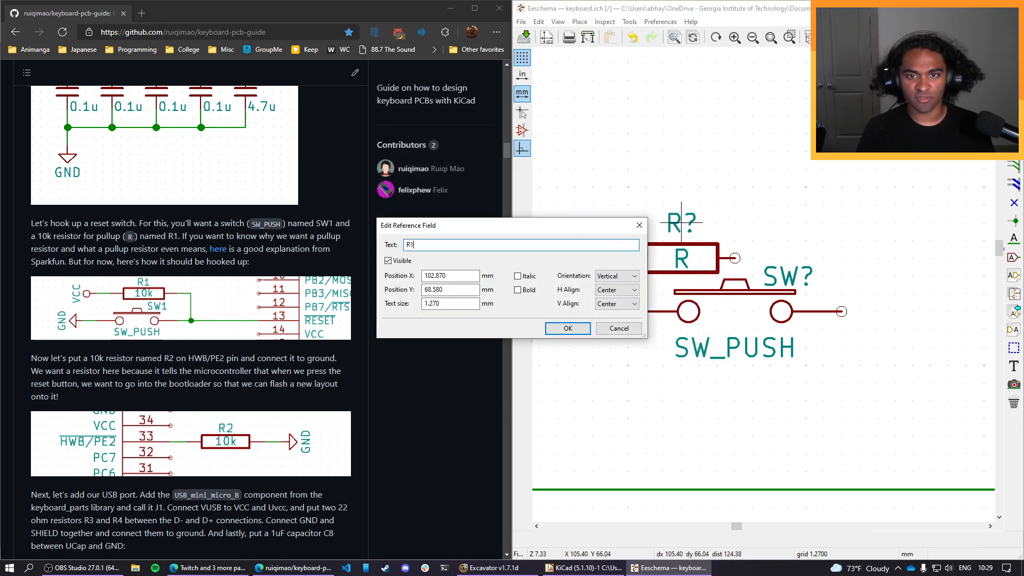
text(R1)
key(Return)
double_click(683, 258)
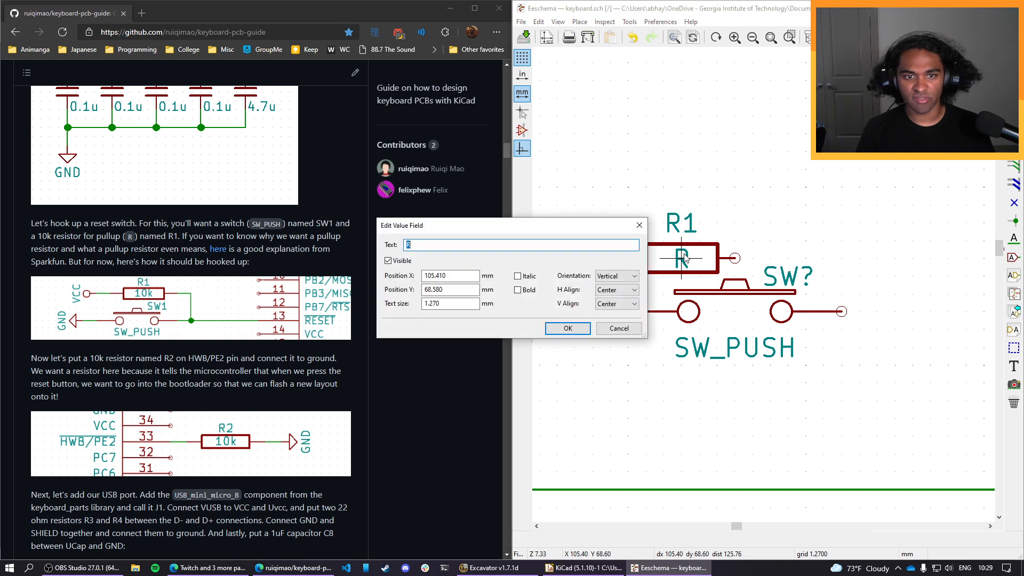
text(10k)
key(Return)
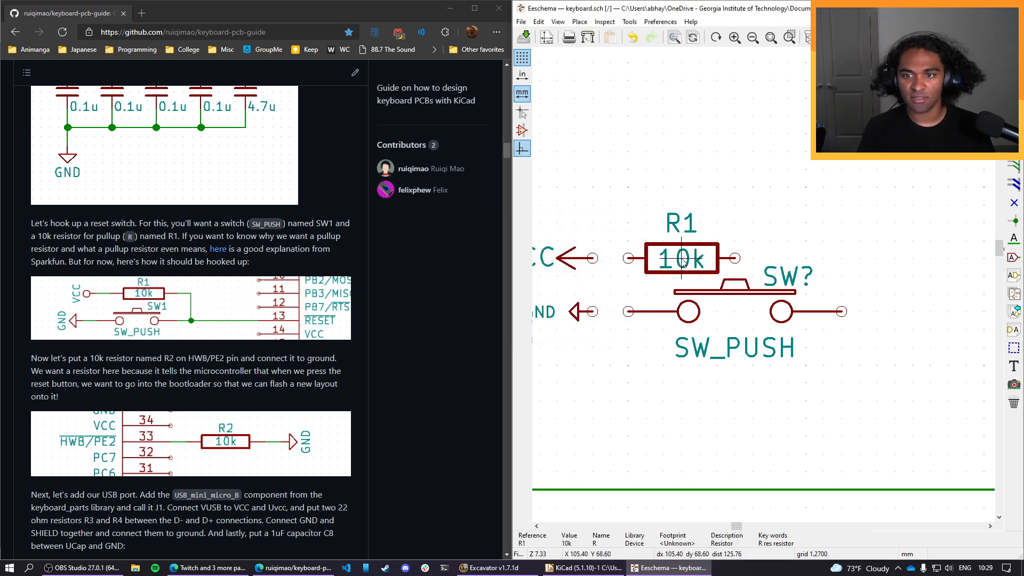
Set the push switch's reference to SW1.
double_click(790, 274)
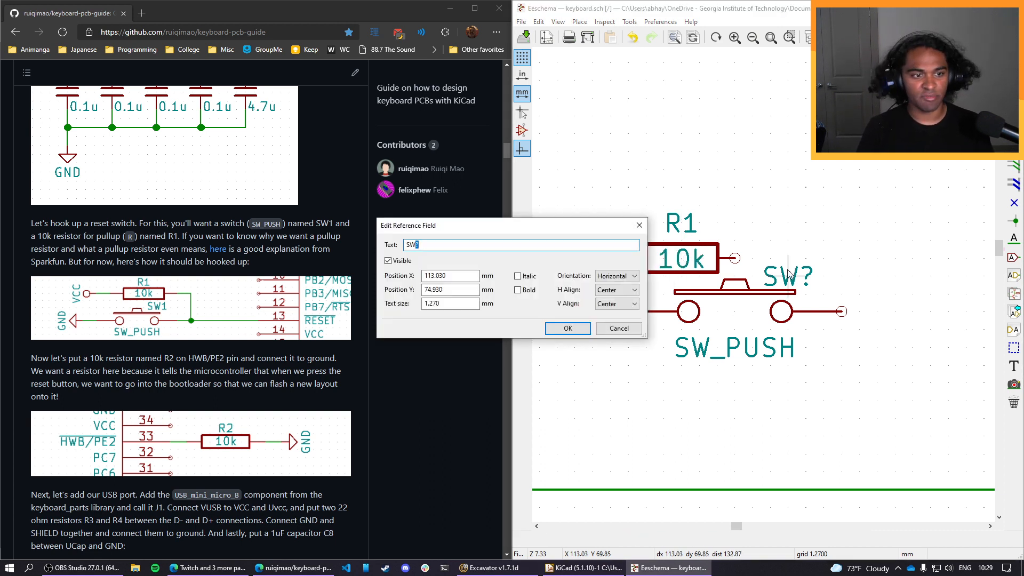
text(1)
key(Return)
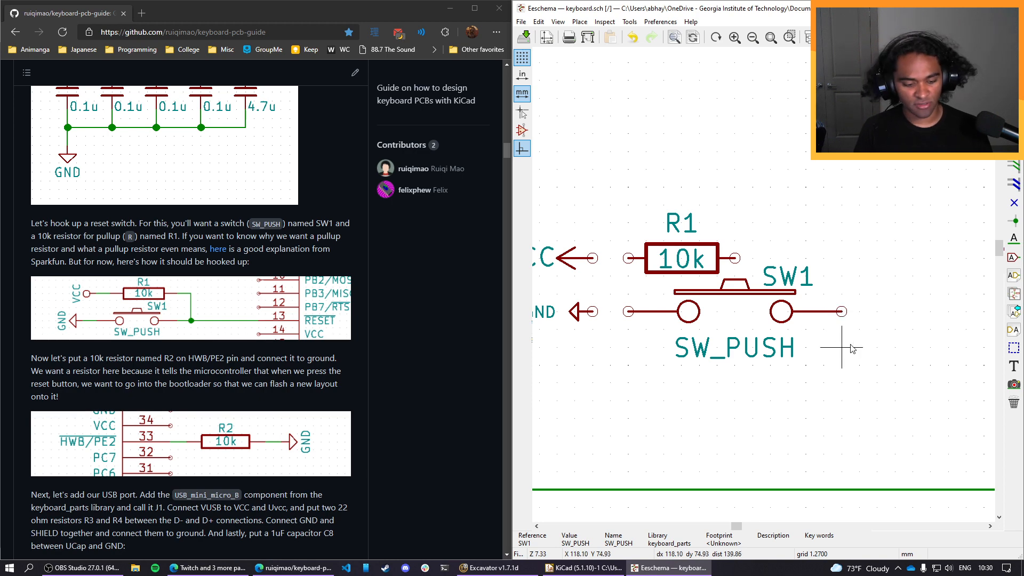
Move the VCC, GND, R1 and SW1 symbols together so the switch's free pin lines up with the microcontroller's pin 13.
scroll(825, 334, down, 2)
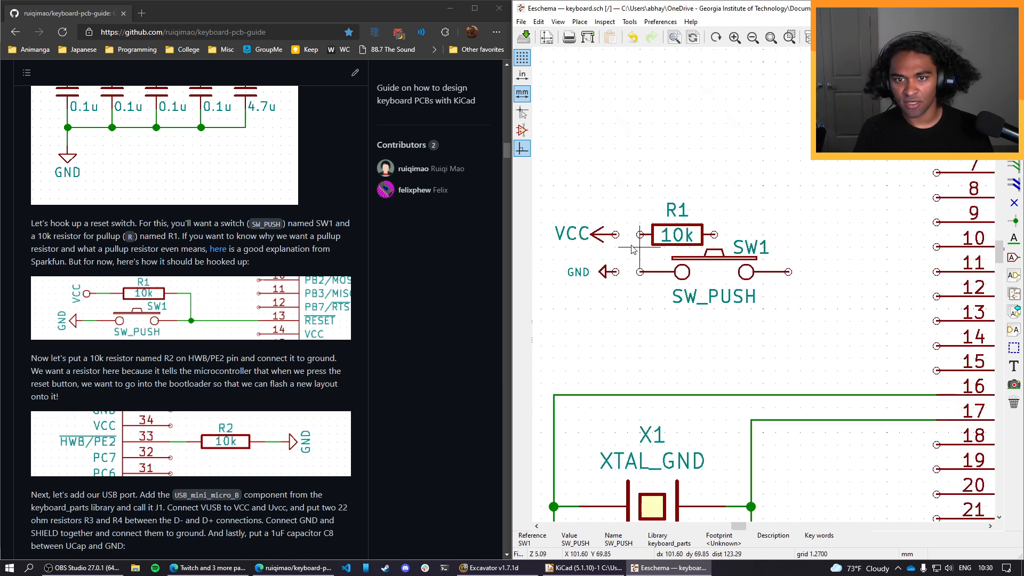
drag(540, 185, 827, 338)
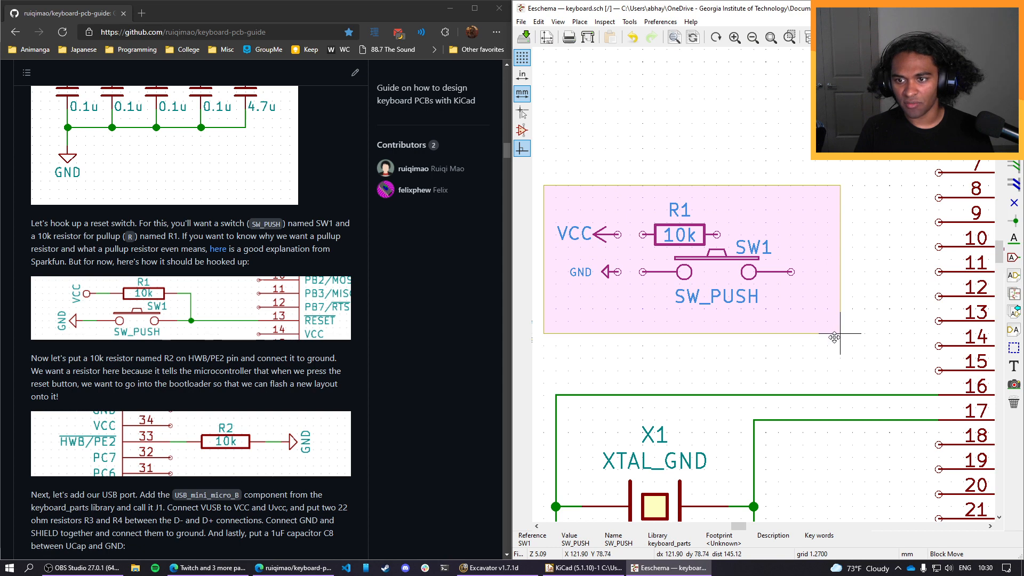
click(910, 387)
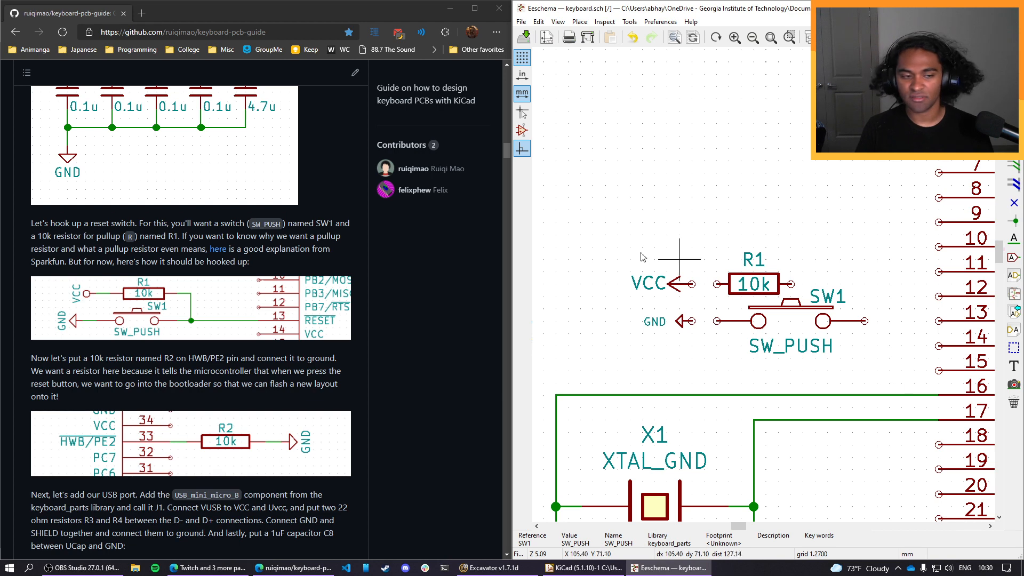
Wire the VCC symbol to R1's near pin and the GND symbol to the near pin of switch SW1.
click(580, 21)
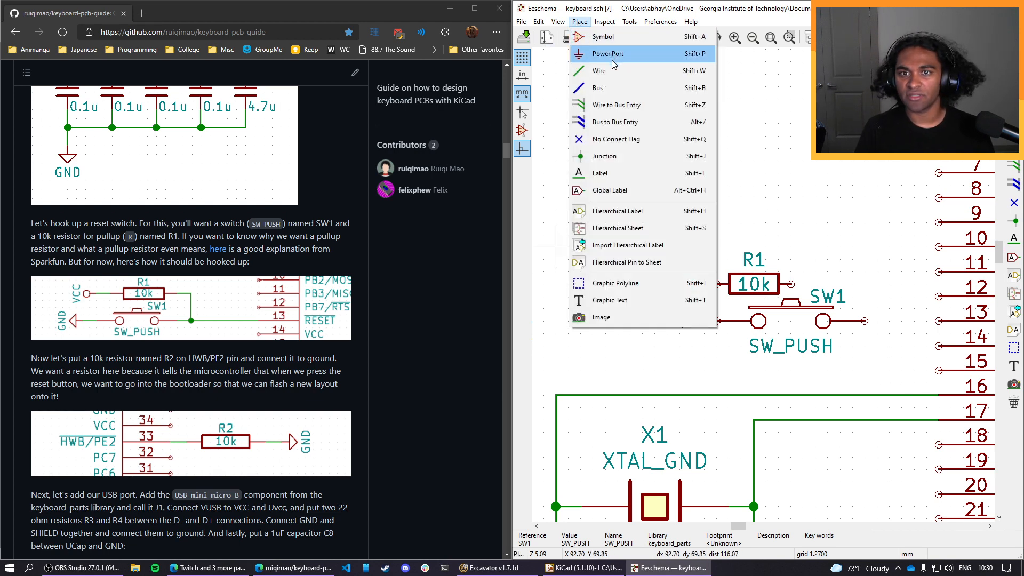
click(592, 71)
drag(692, 284, 716, 285)
key(Escape)
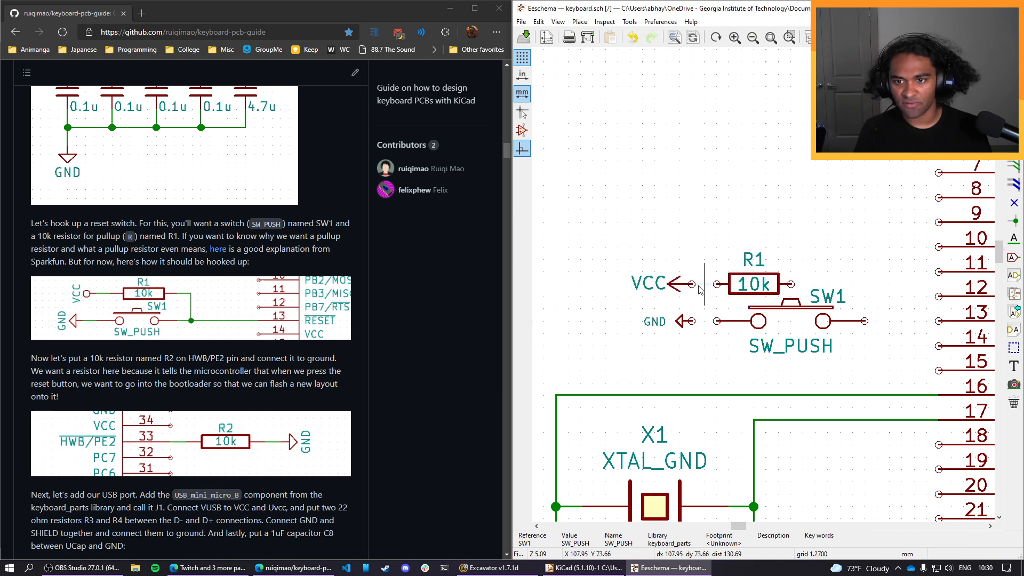
click(691, 284)
click(716, 285)
click(692, 322)
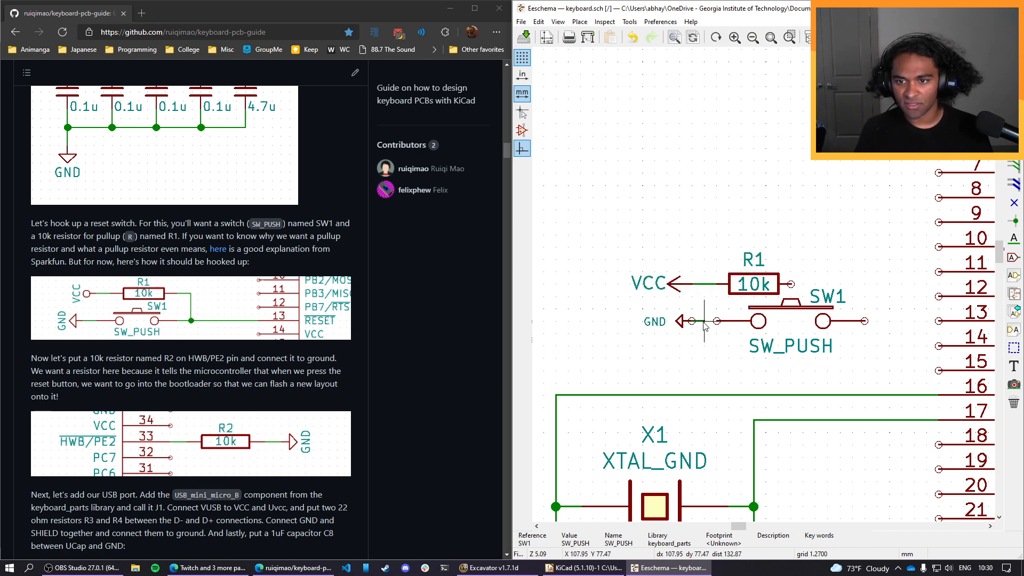
click(716, 321)
Wire R1's free pin down to SW1's free pin, and connect that point to the RESET pin 13.
click(790, 285)
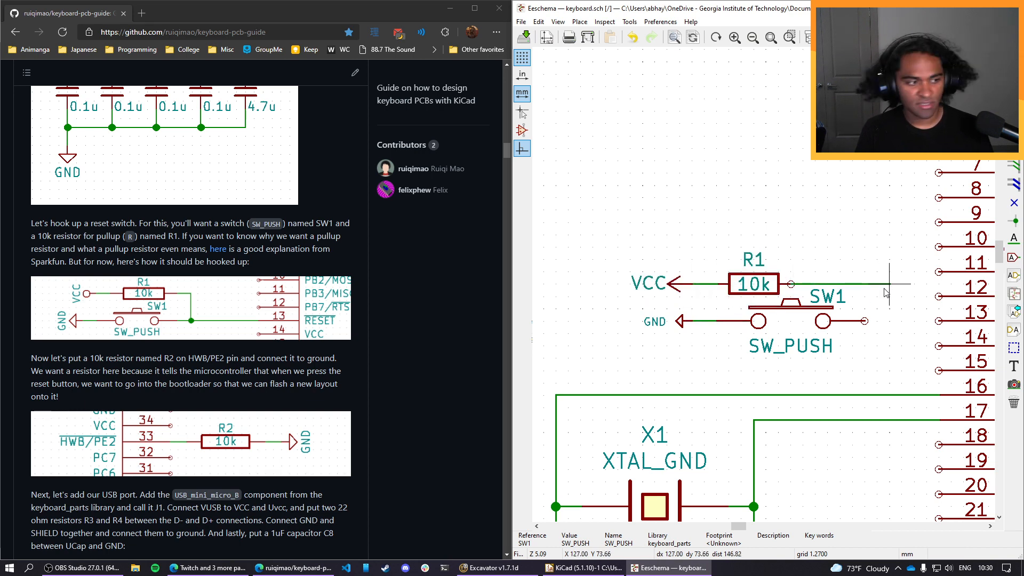
click(864, 321)
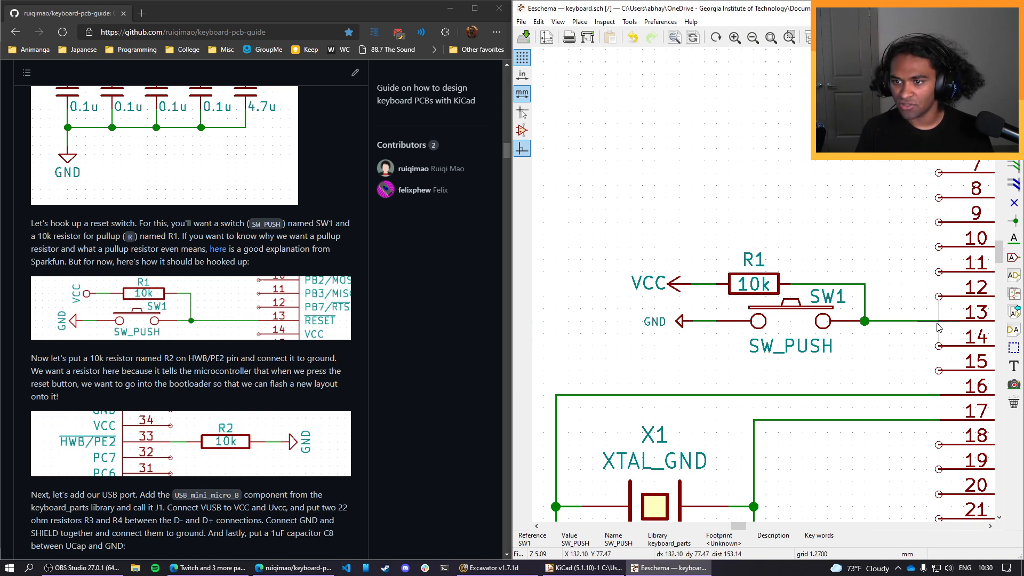
click(938, 322)
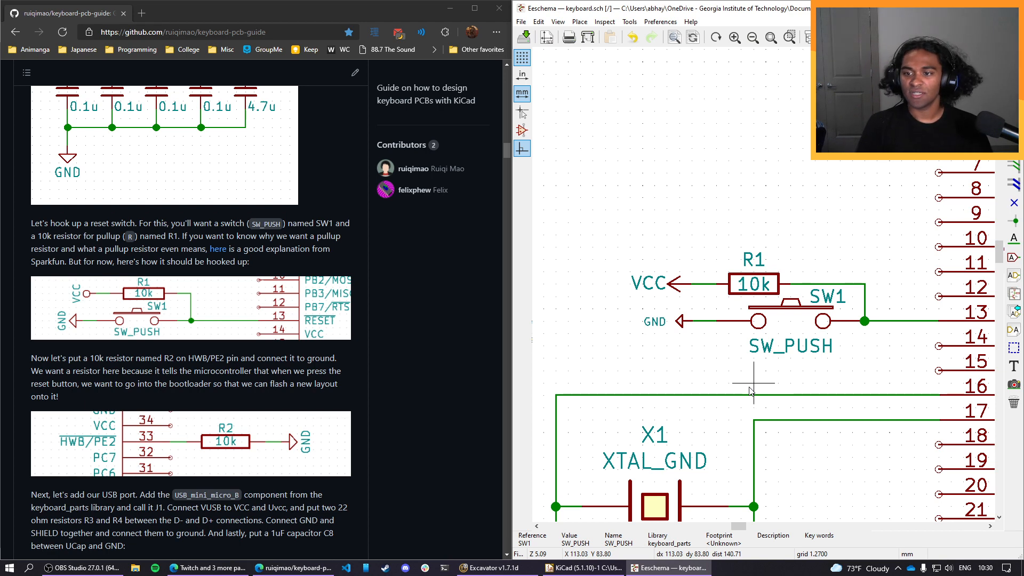
Add a second vertical branch from R1's wire one grid step closer to pin 13 and delete the original vertical wire.
click(864, 283)
click(877, 321)
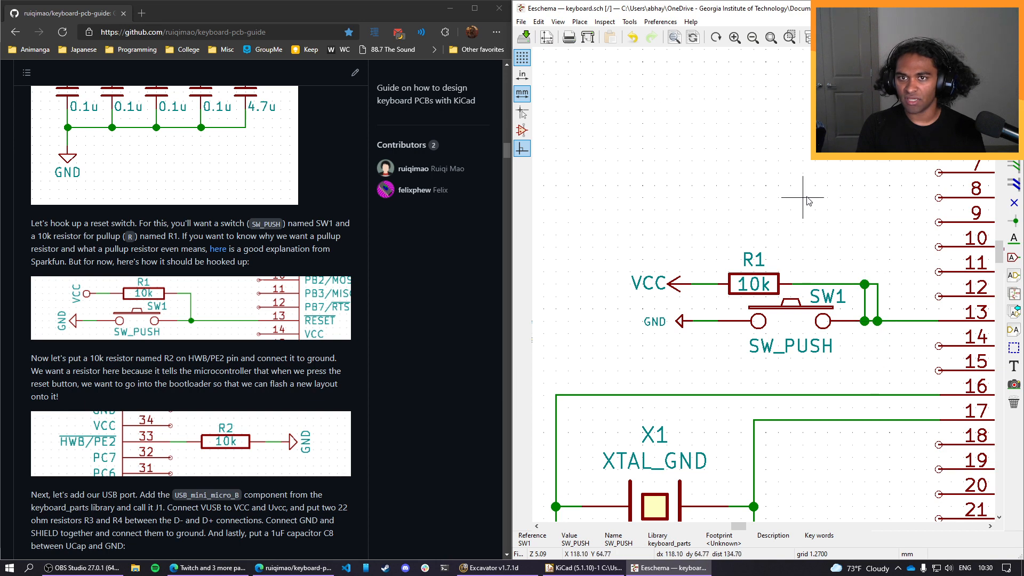
right_click(867, 309)
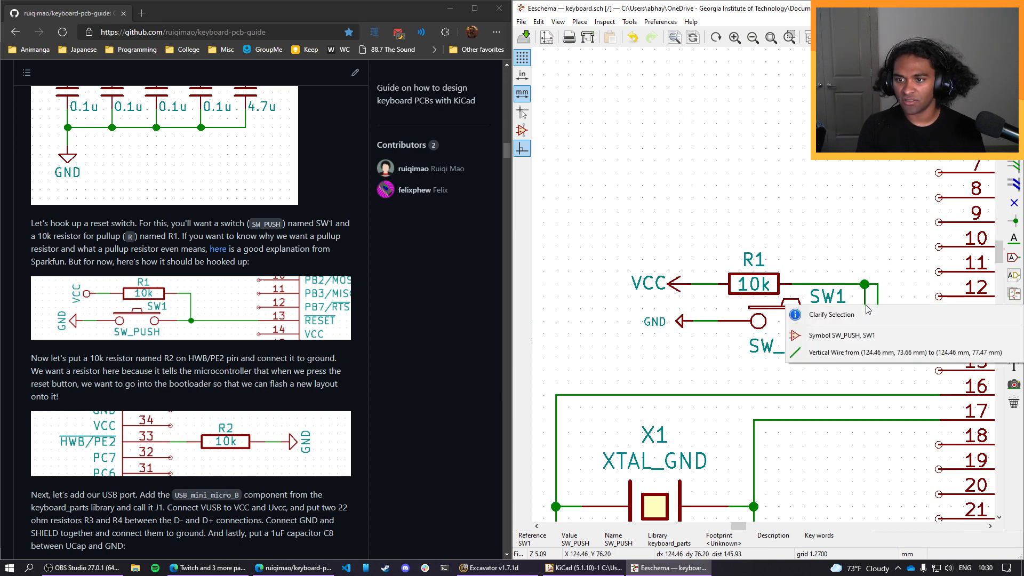
click(852, 356)
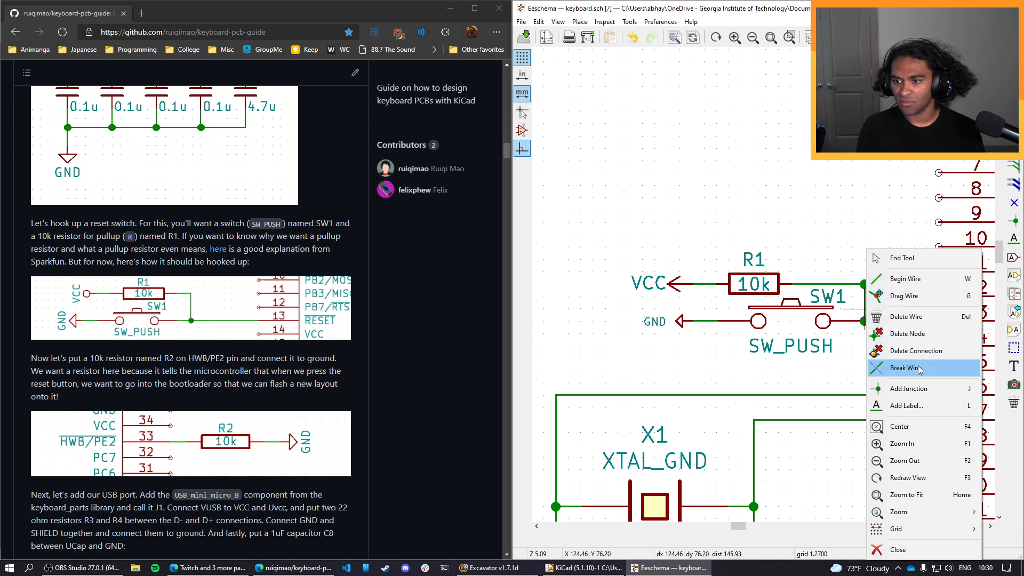
click(912, 335)
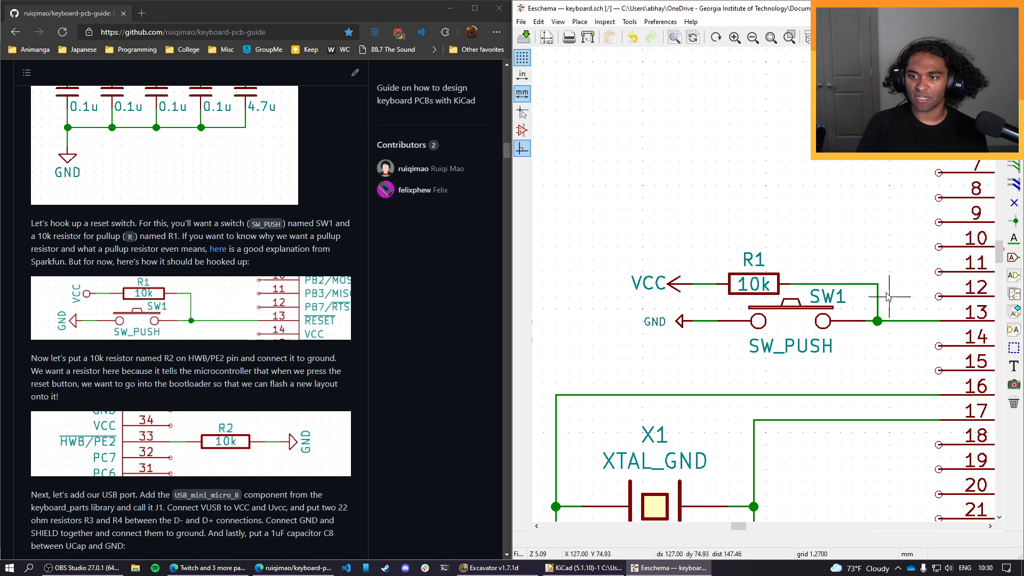
Redraw R1's vertical branch another grid step closer to pin 13, and shift the whole reset circuit 2.54 mm away from the microcontroller.
right_click(878, 309)
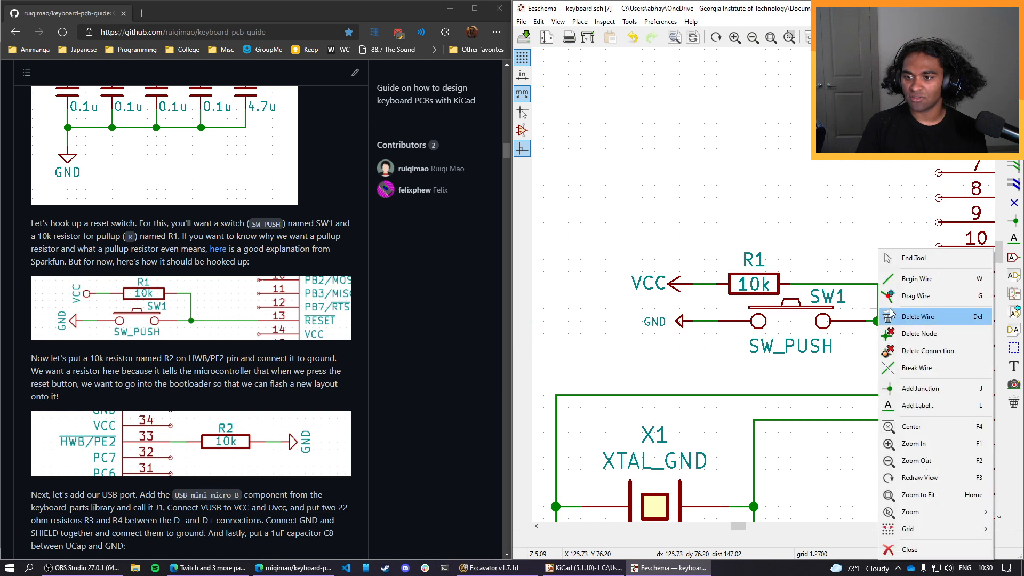
click(917, 333)
key(w)
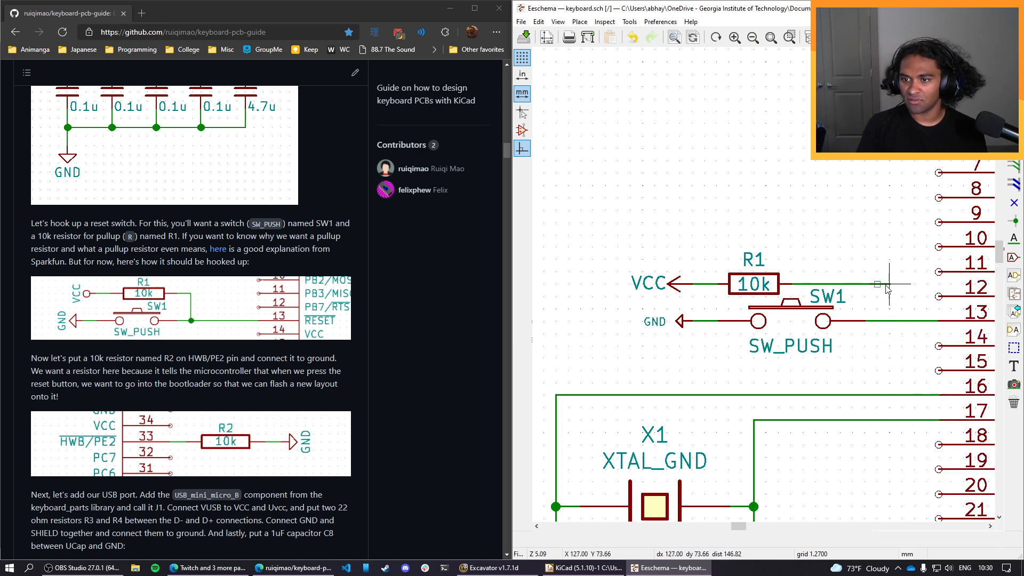
click(889, 321)
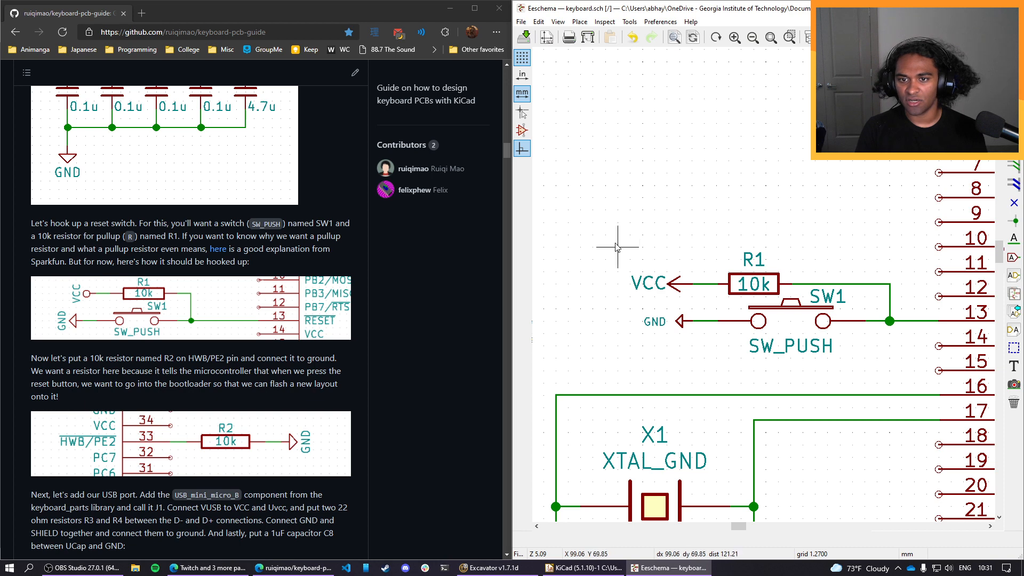
drag(618, 223, 901, 383)
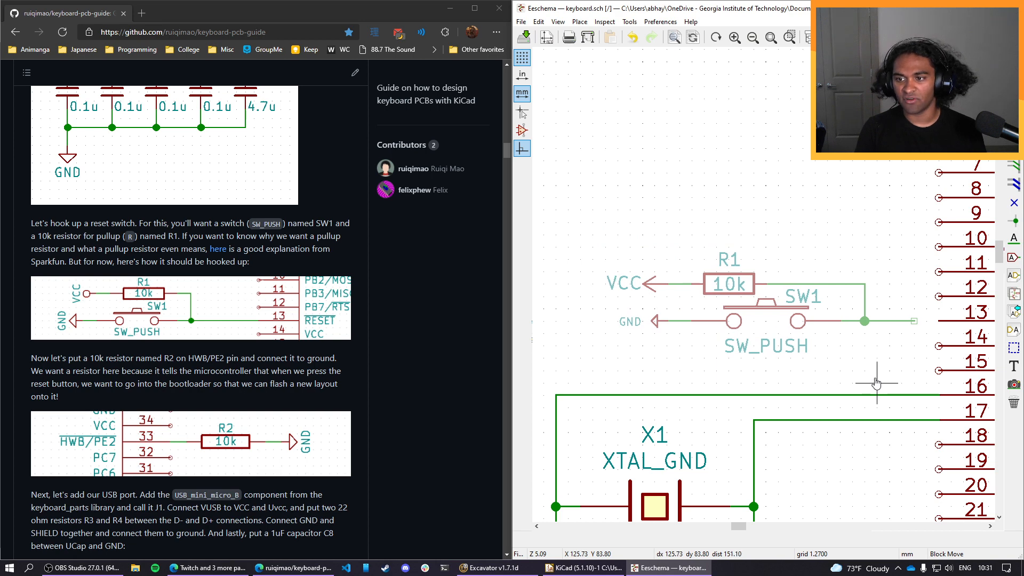
click(877, 382)
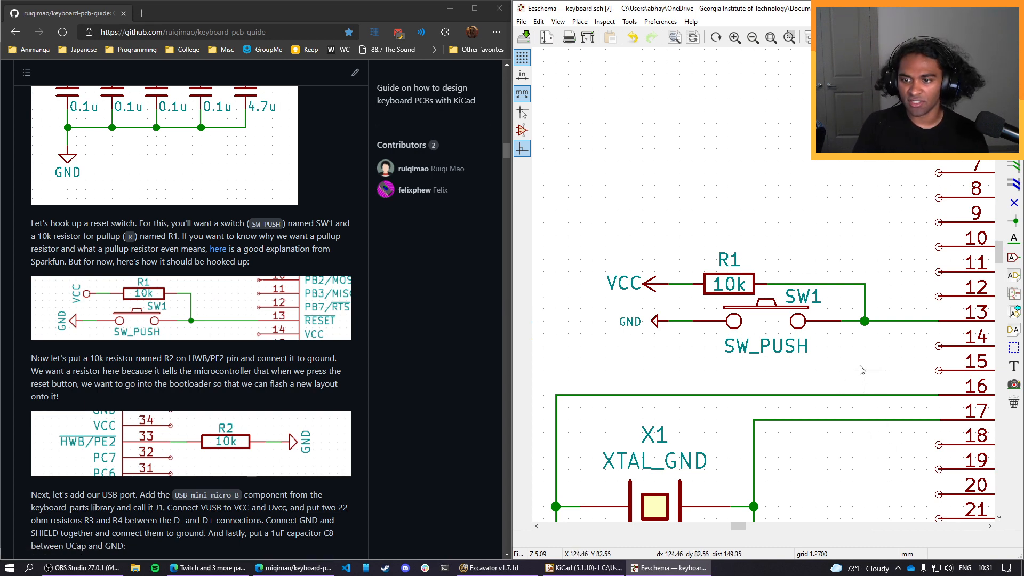
Examine the reset circuit from VCC and GND through R1 and SW1 to RESET, and read the guide's instructions for resistor R2.
middle_drag(859, 365, 747, 360)
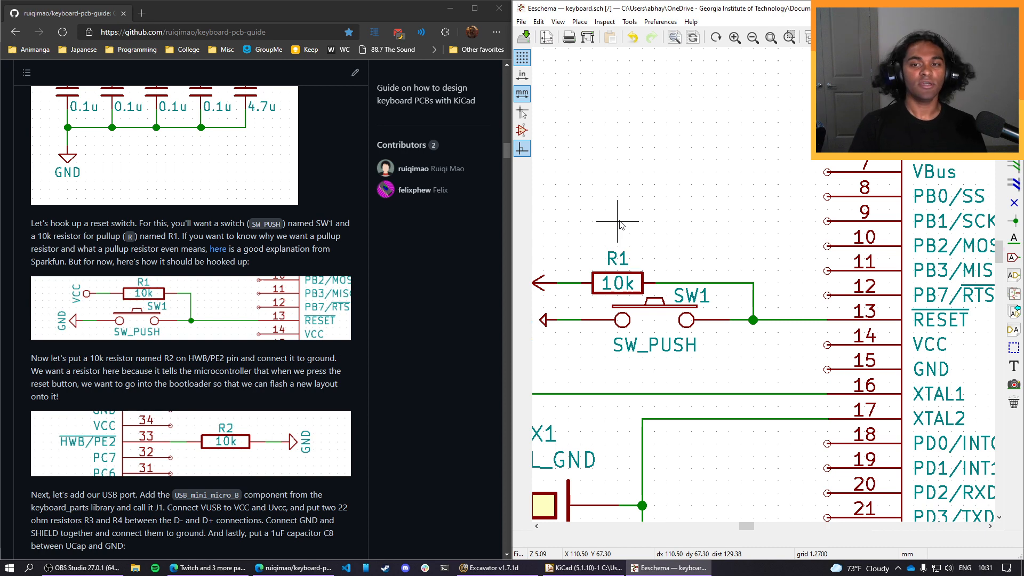
middle_drag(619, 223, 680, 233)
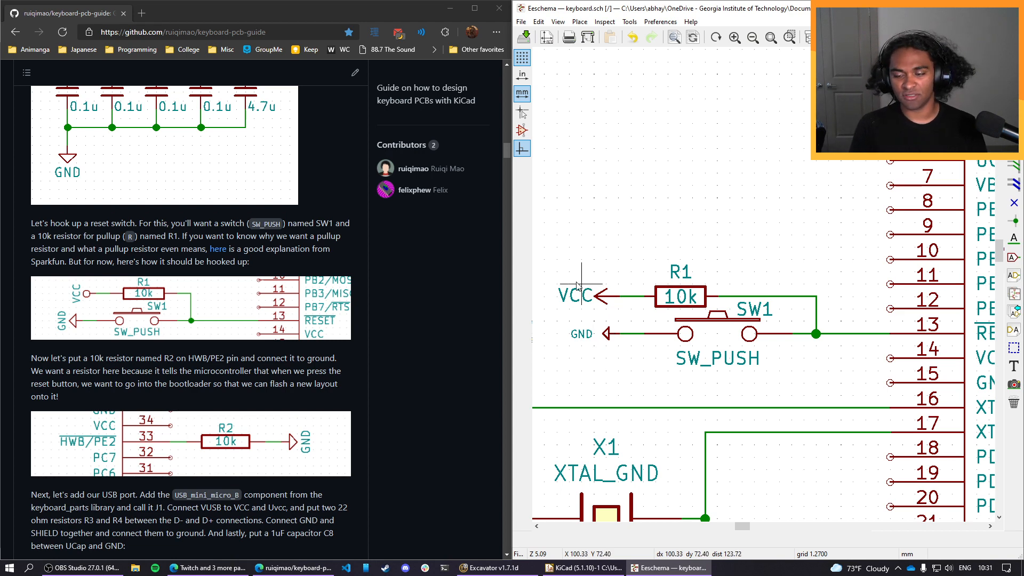
middle_drag(847, 258, 830, 232)
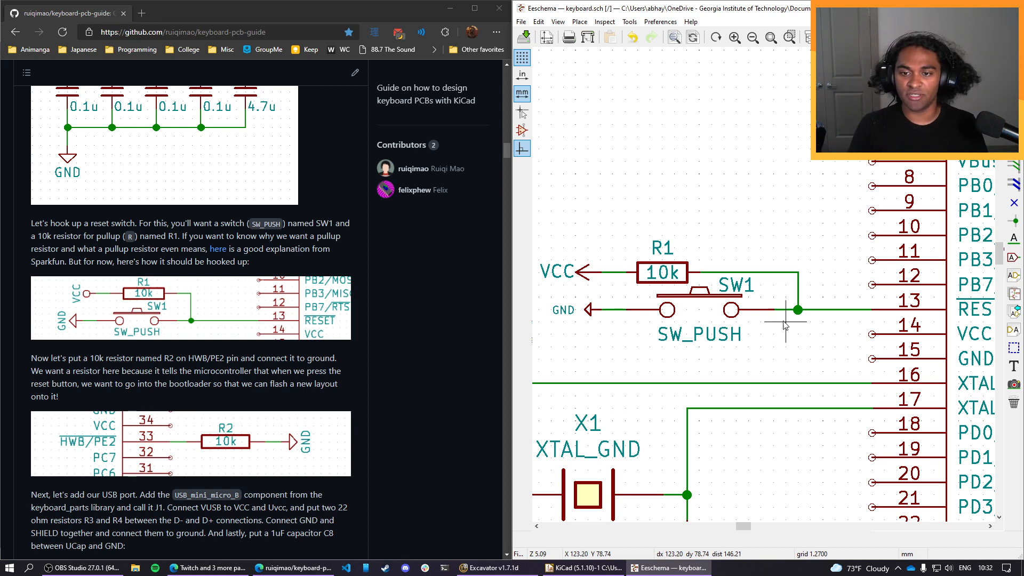
middle_drag(848, 296, 799, 303)
middle_drag(798, 254, 894, 241)
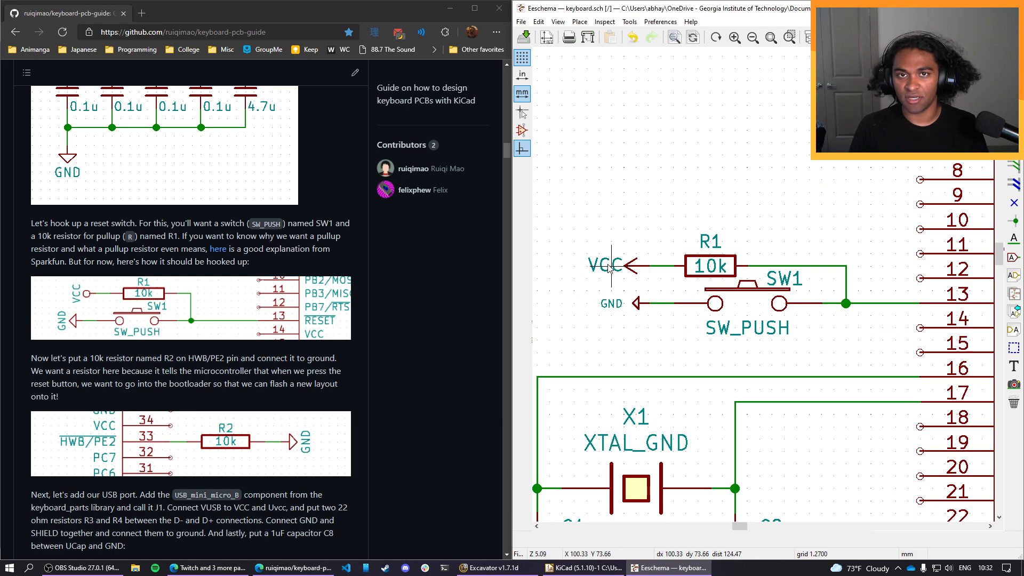
middle_drag(847, 246, 794, 240)
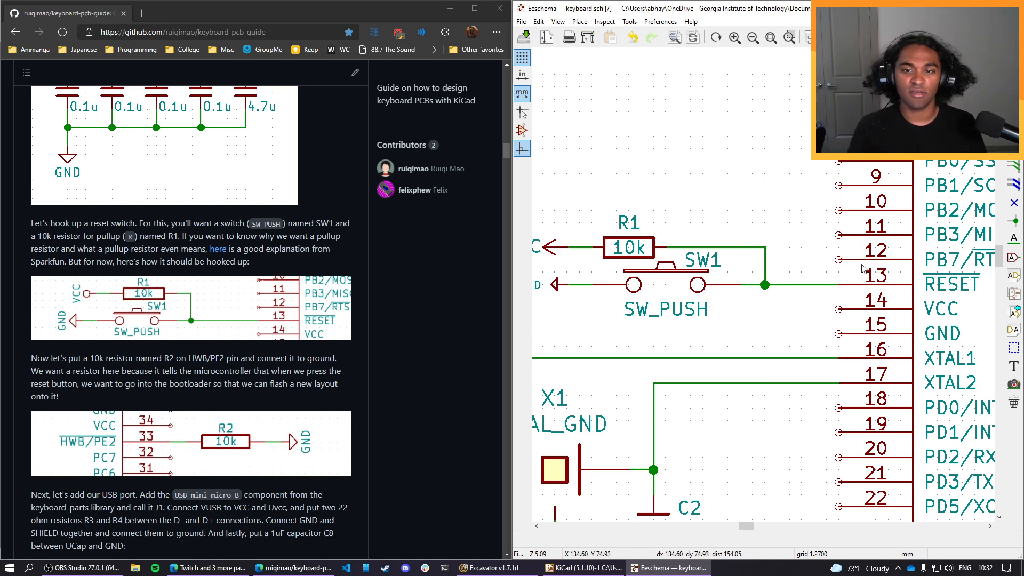
middle_drag(789, 247, 861, 235)
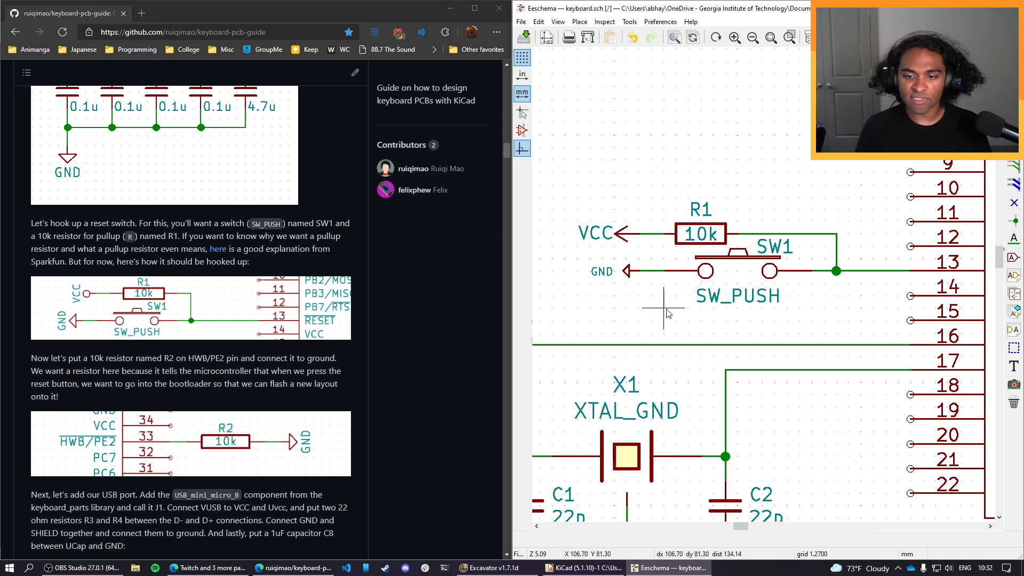
scroll(664, 303, down, 1)
middle_drag(856, 150, 746, 210)
scroll(249, 378, down, 1)
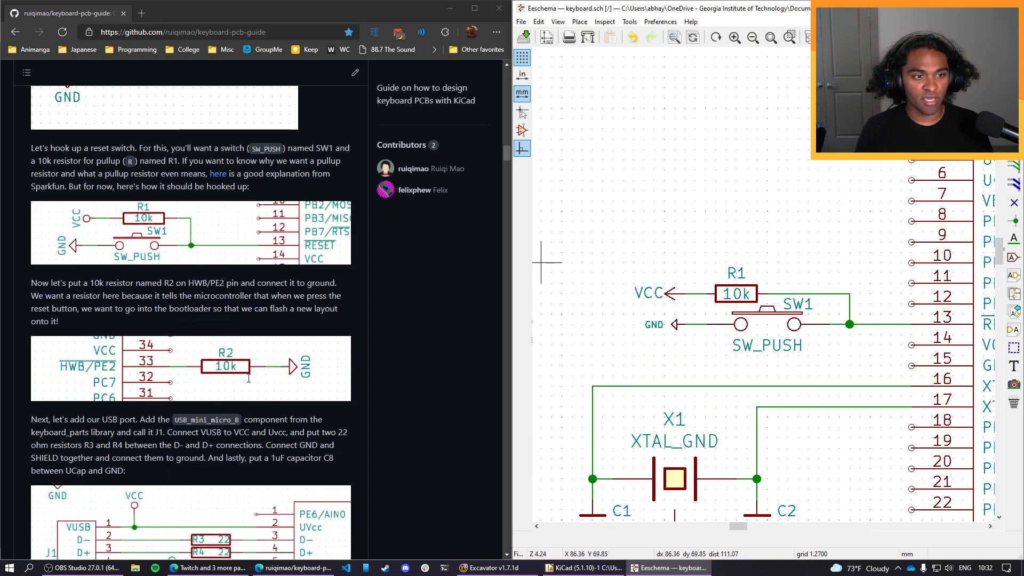
scroll(130, 299, down, 1)
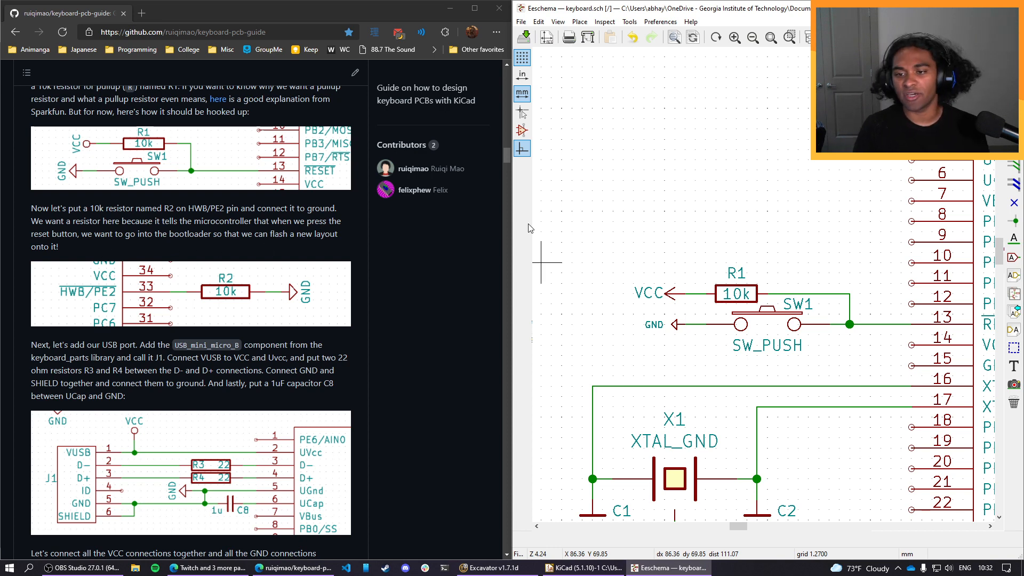
Duplicate the 10k resistor R1 and place the copy horizontally in line with HWB/PE2 pin 33 of the microcontroller.
middle_drag(894, 224, 660, 213)
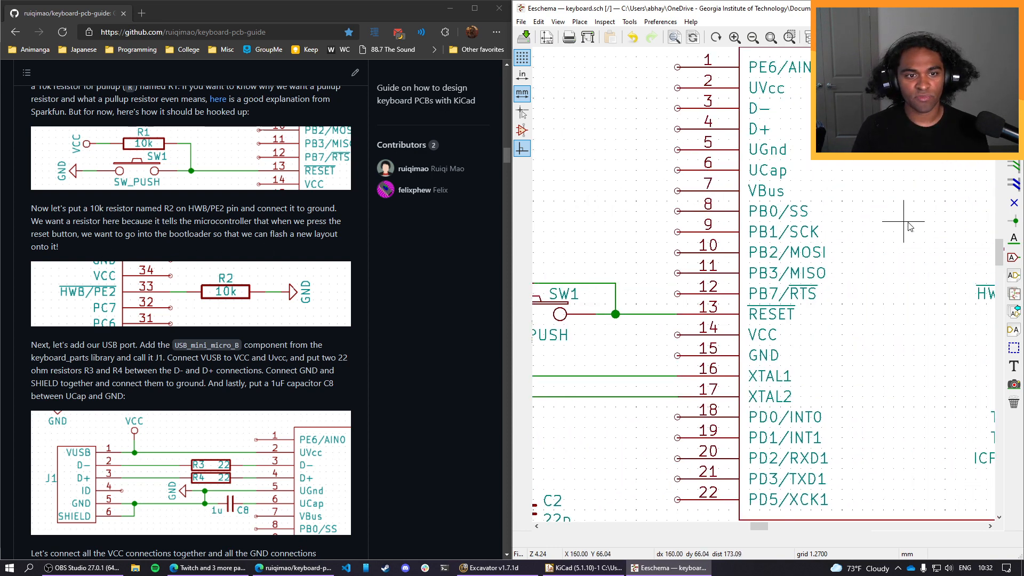
middle_drag(908, 224, 615, 309)
middle_drag(857, 311, 721, 261)
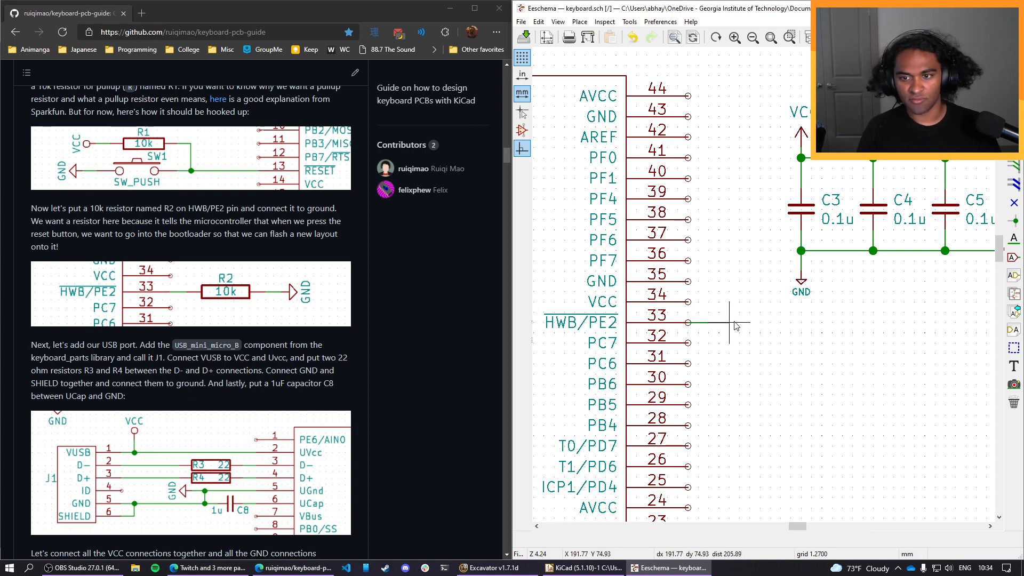
key(Escape)
scroll(766, 290, down, 5)
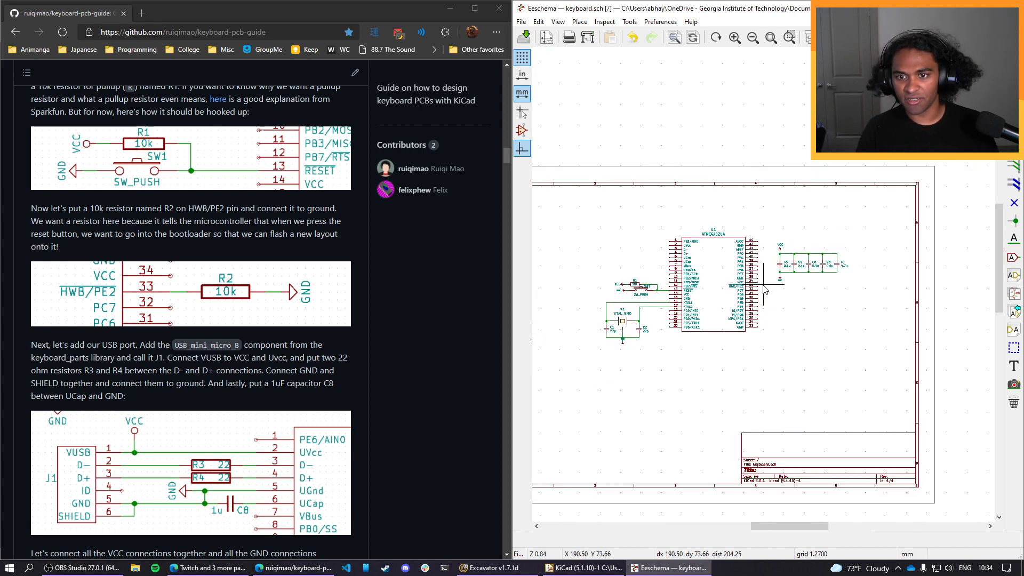
scroll(719, 287, up, 2)
key(c)
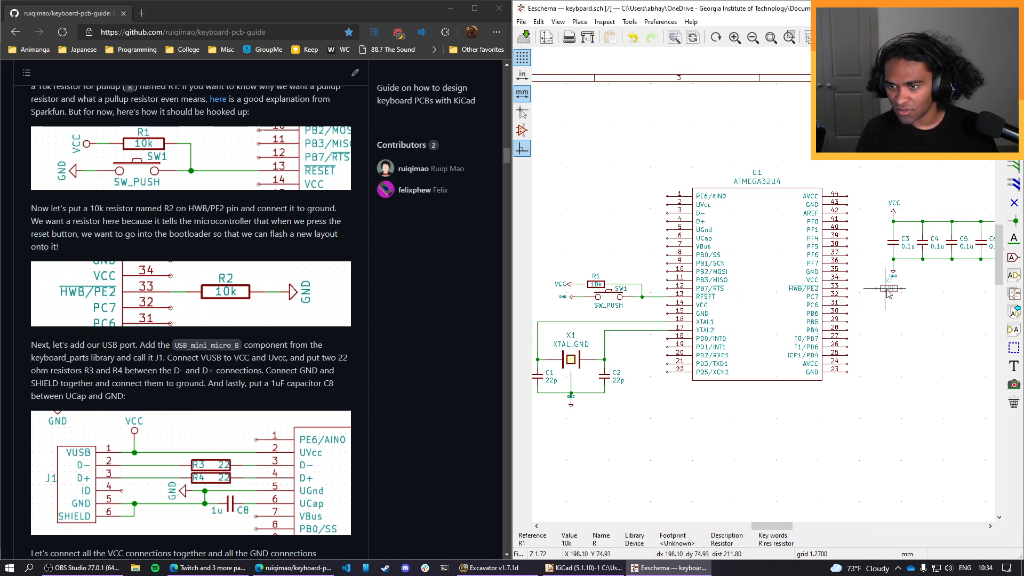
click(872, 289)
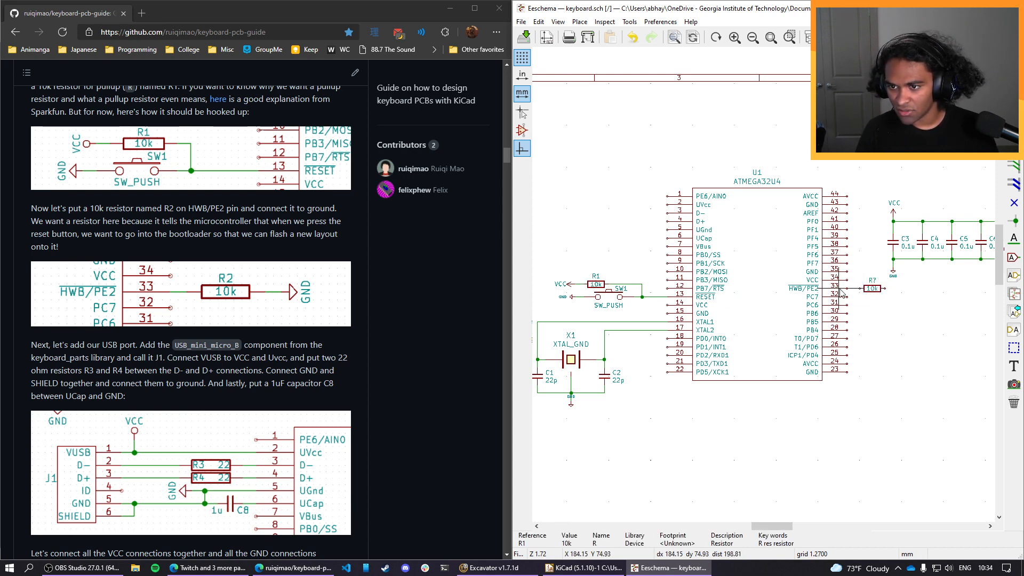
Move the new 10k resistor one 1.27 mm grid step closer to pin 33 and wire the pin to its near end.
scroll(841, 291, up, 3)
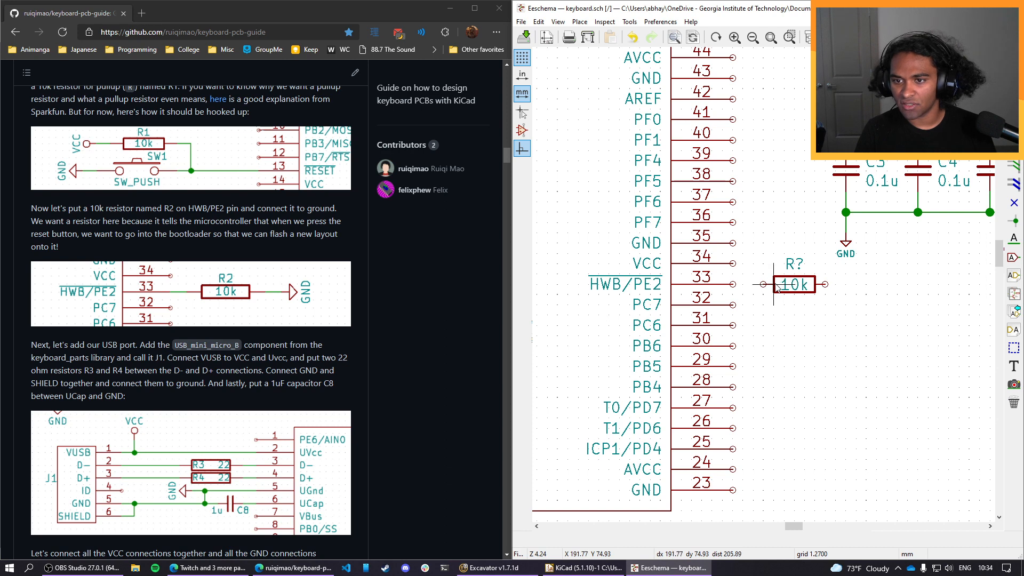
drag(777, 288, 766, 288)
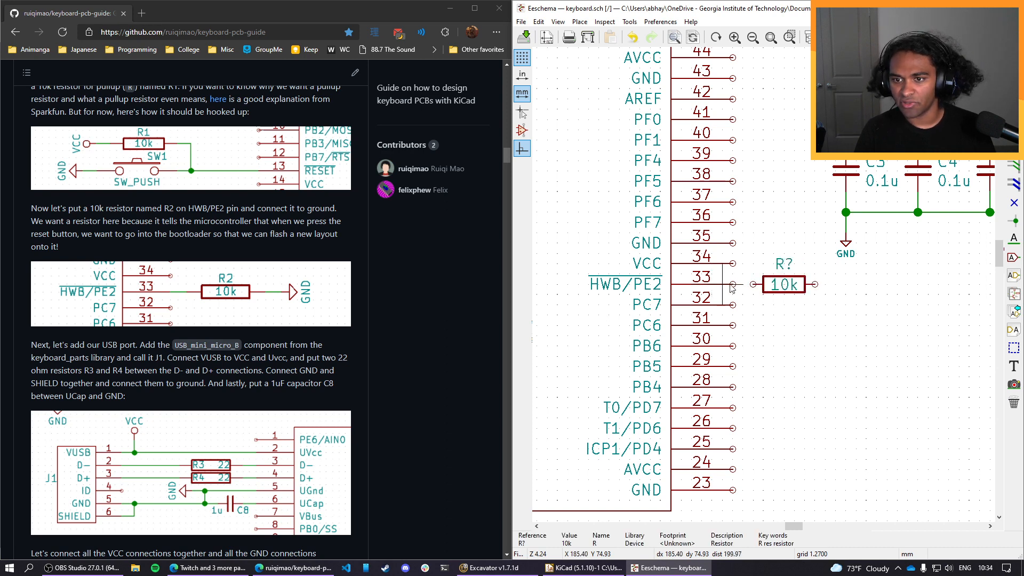
click(580, 21)
click(592, 71)
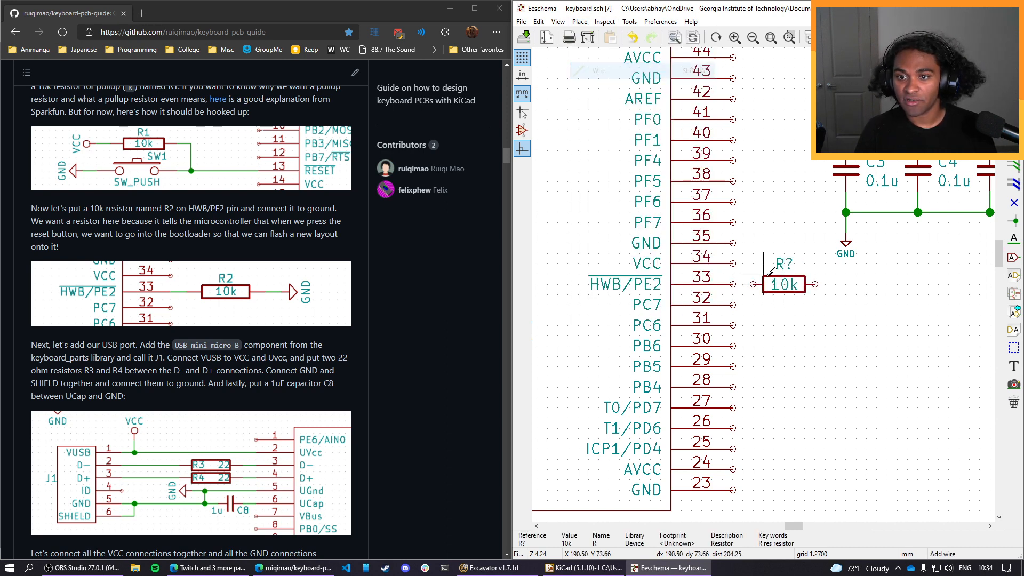
click(733, 284)
click(753, 283)
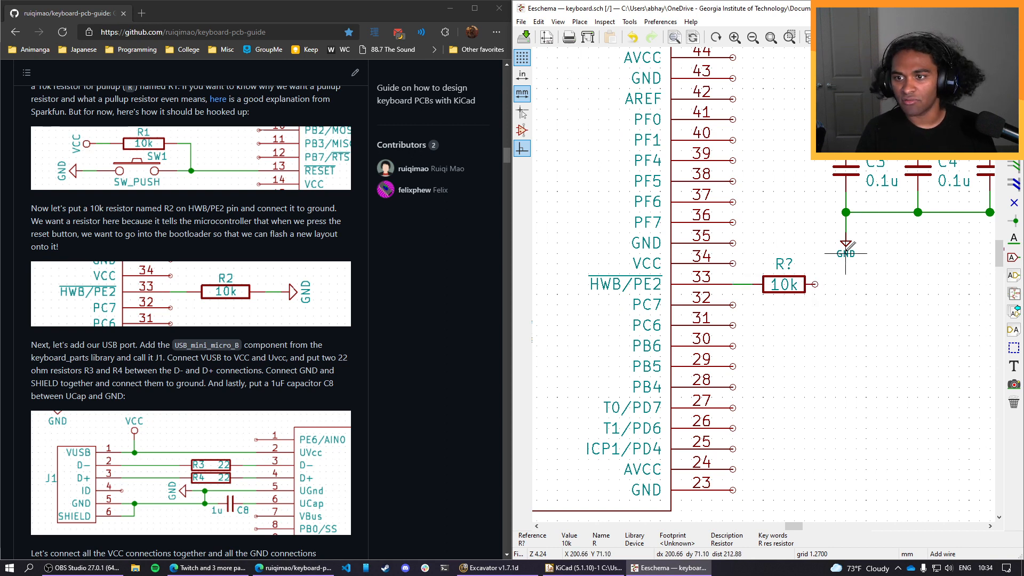
Move the GND symbol from below C3 to beside the new resistor's free end, rotated to lie in line with the resistor.
key(m)
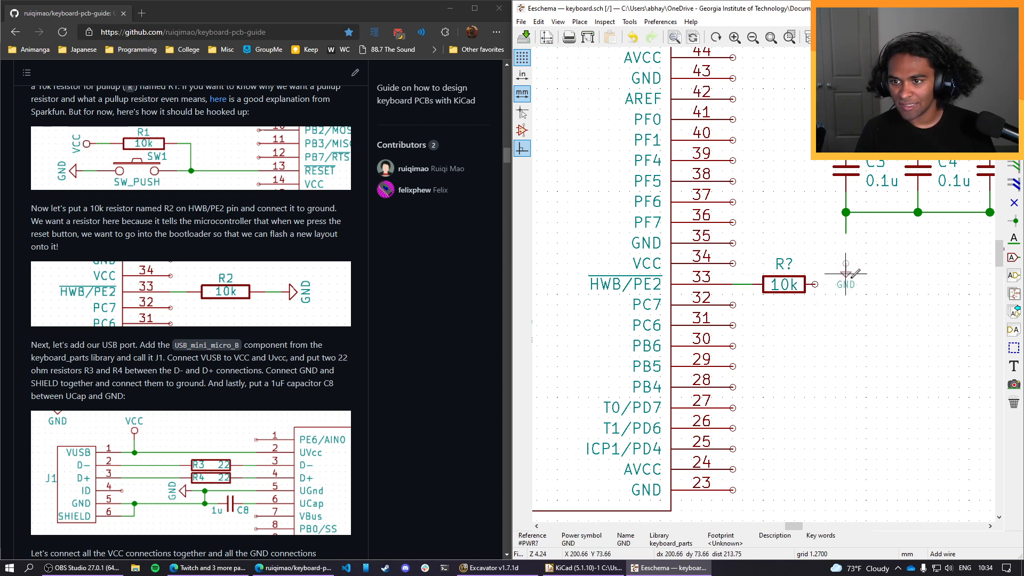
key(F4)
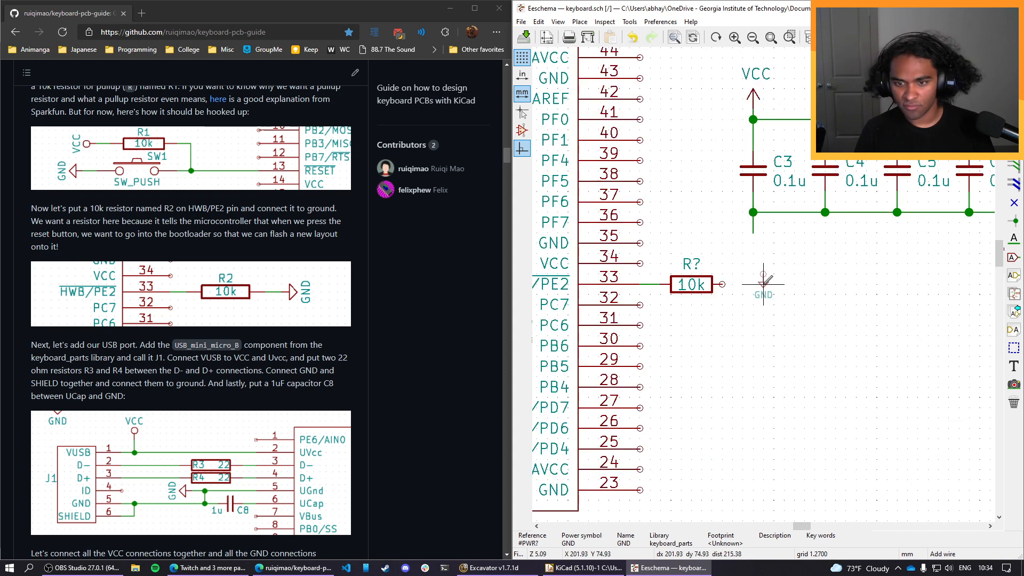
key(r)
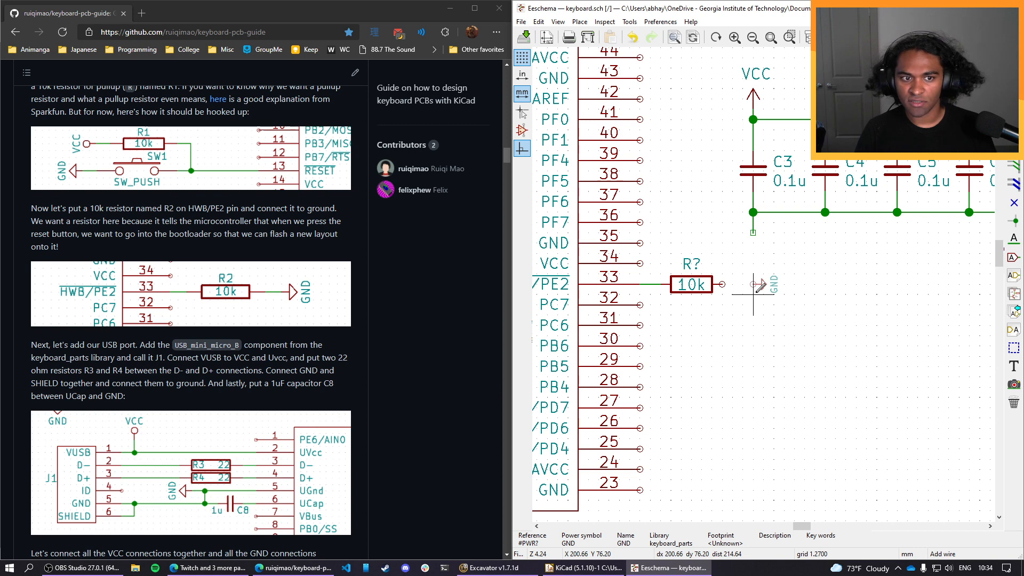
click(743, 284)
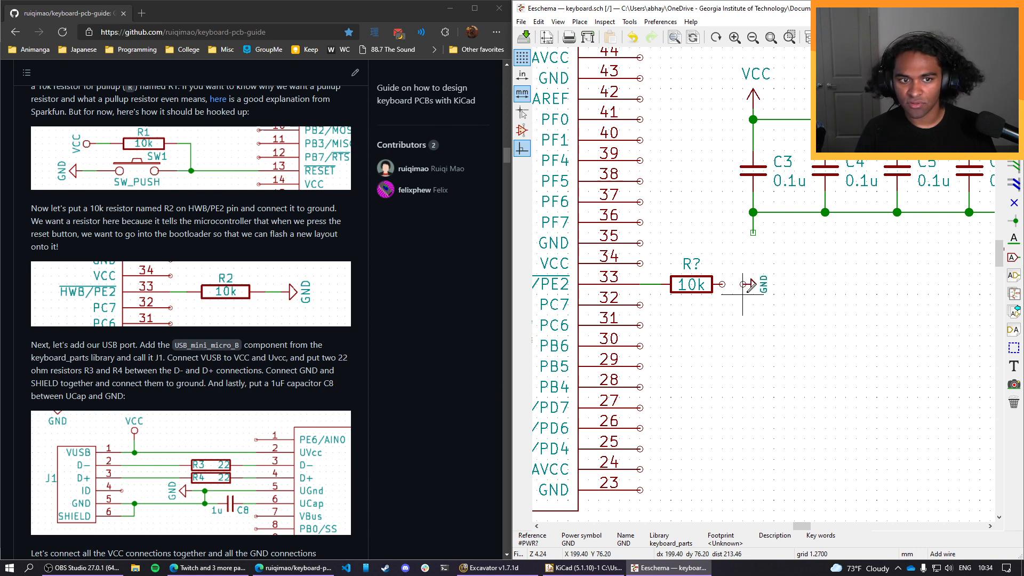
Wire the new 10k resistor's free pin to the adjacent GND symbol.
click(580, 21)
click(573, 22)
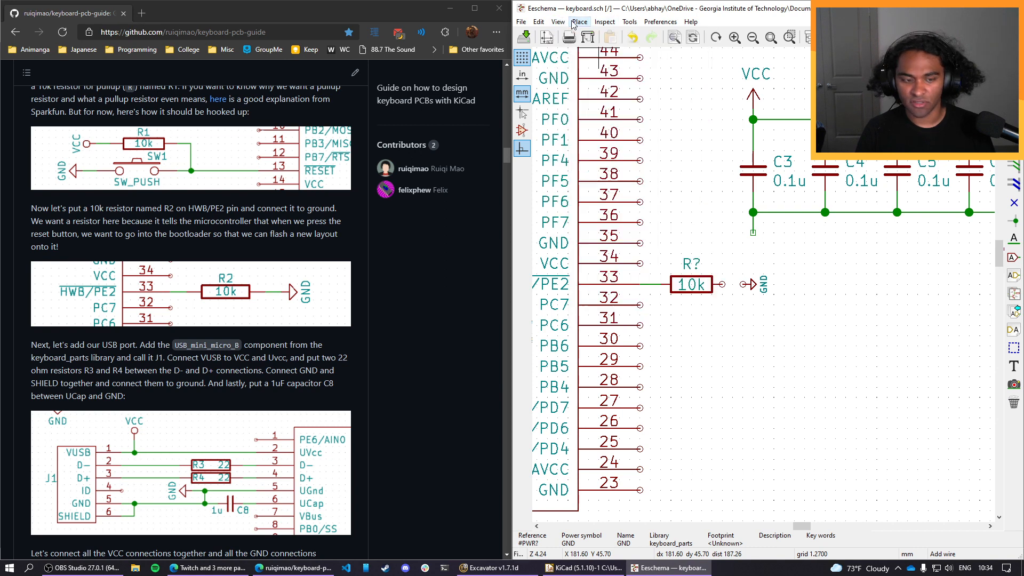
click(721, 284)
click(743, 284)
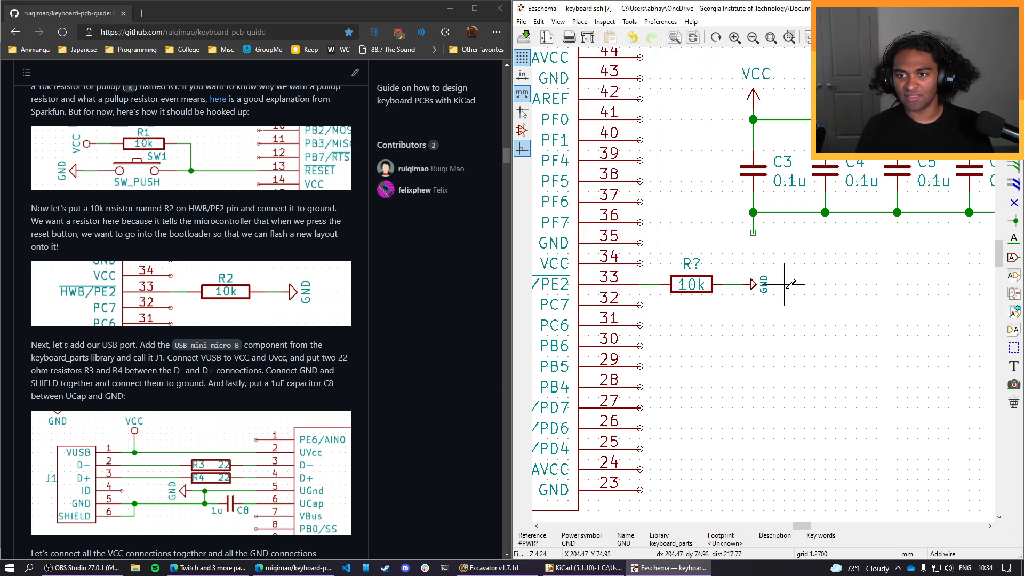
Set the reference of the resistor on HWB/PE2 to R2.
click(694, 264)
double_click(694, 265)
text(2)
key(Return)
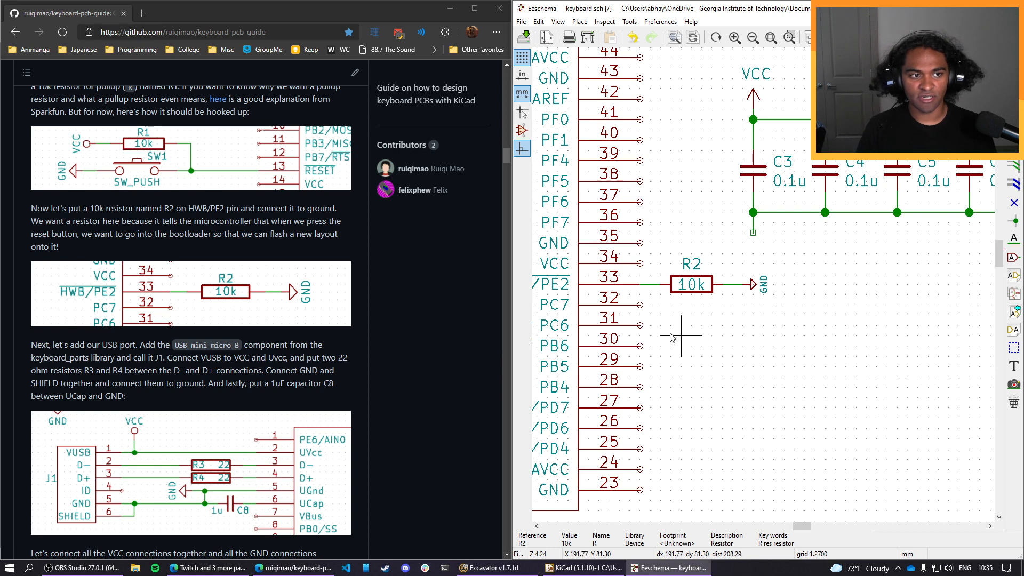
Read the guide's USB port instructions, start adding a symbol above the reset circuit, and search the symbol library for usb.
scroll(241, 302, down, 4)
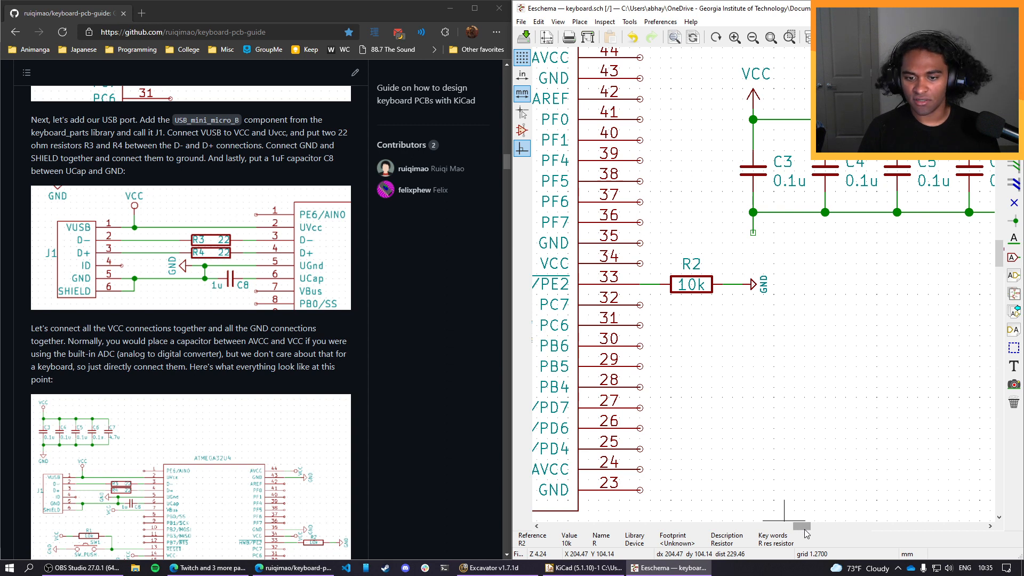
drag(800, 526, 742, 528)
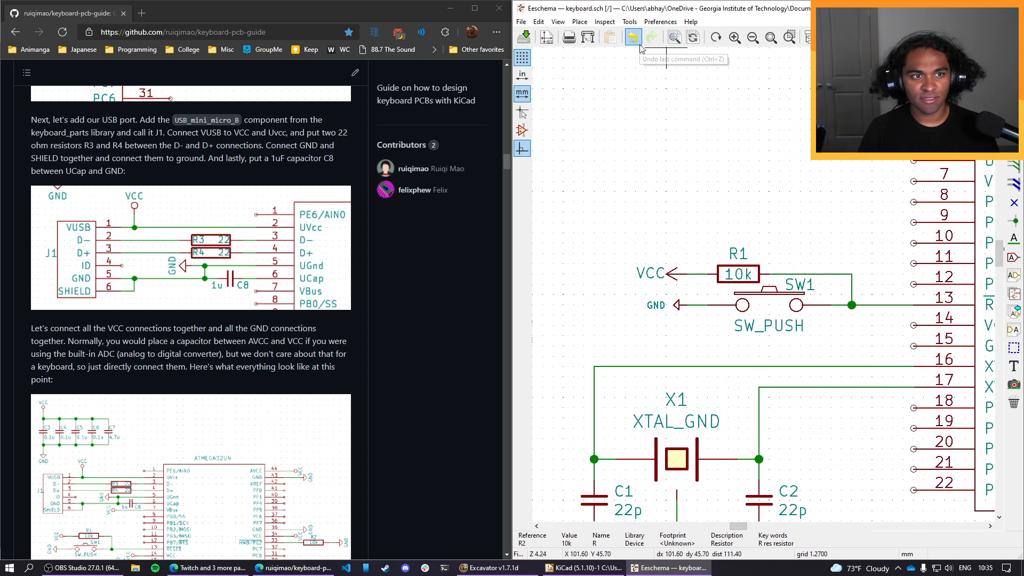
click(580, 23)
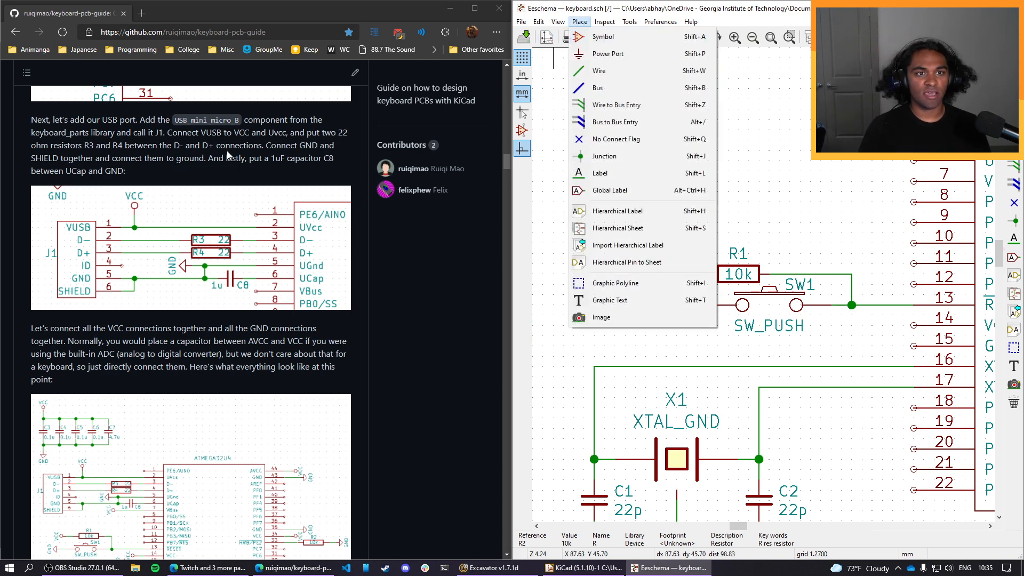
drag(179, 120, 231, 120)
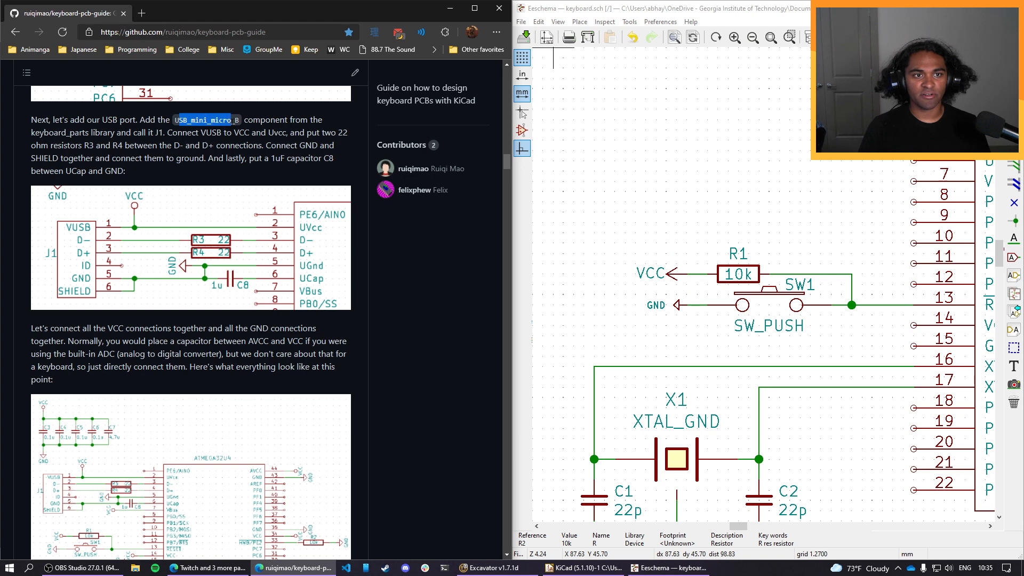
click(232, 120)
click(583, 23)
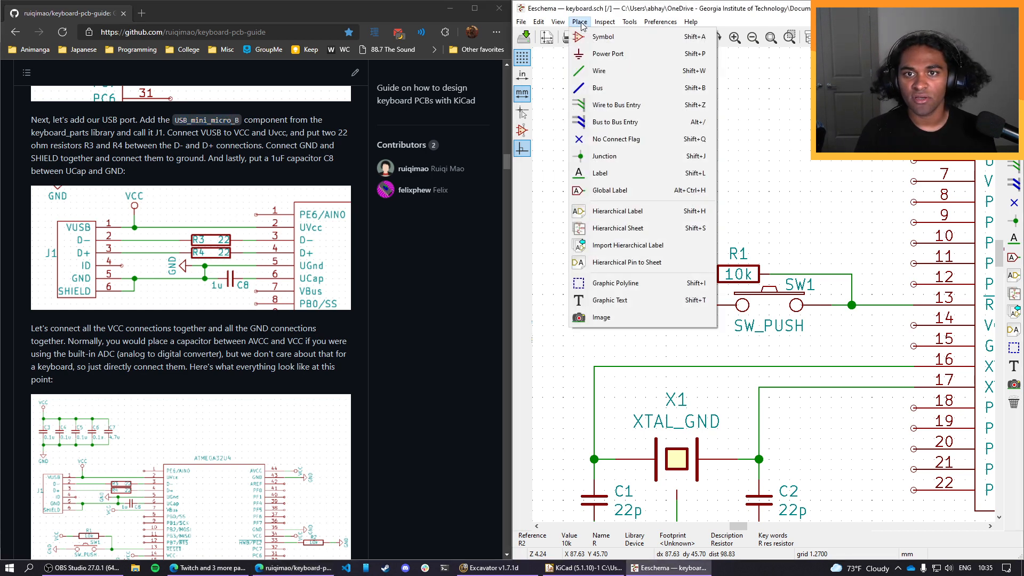
click(603, 36)
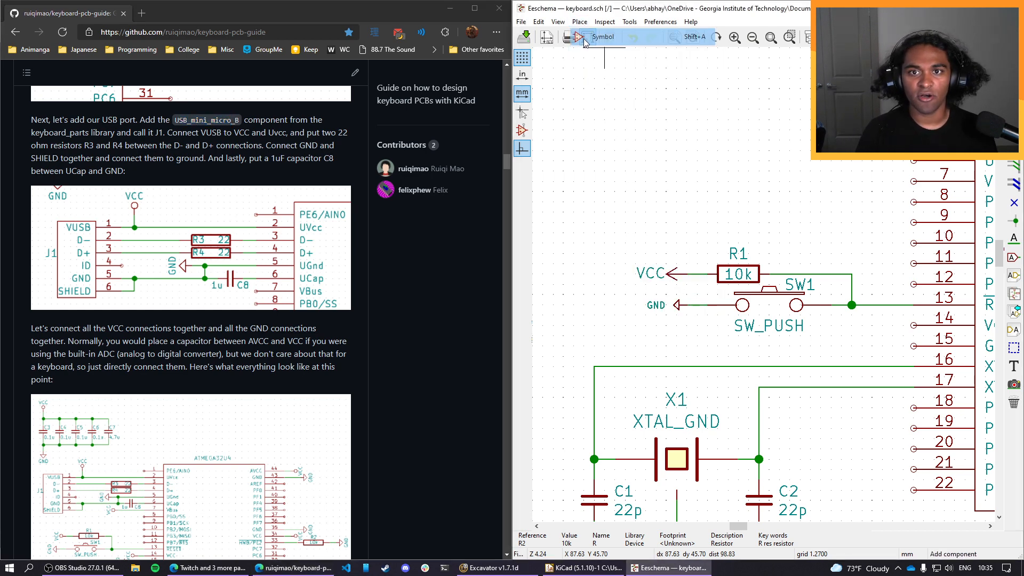
click(653, 171)
text(usb)
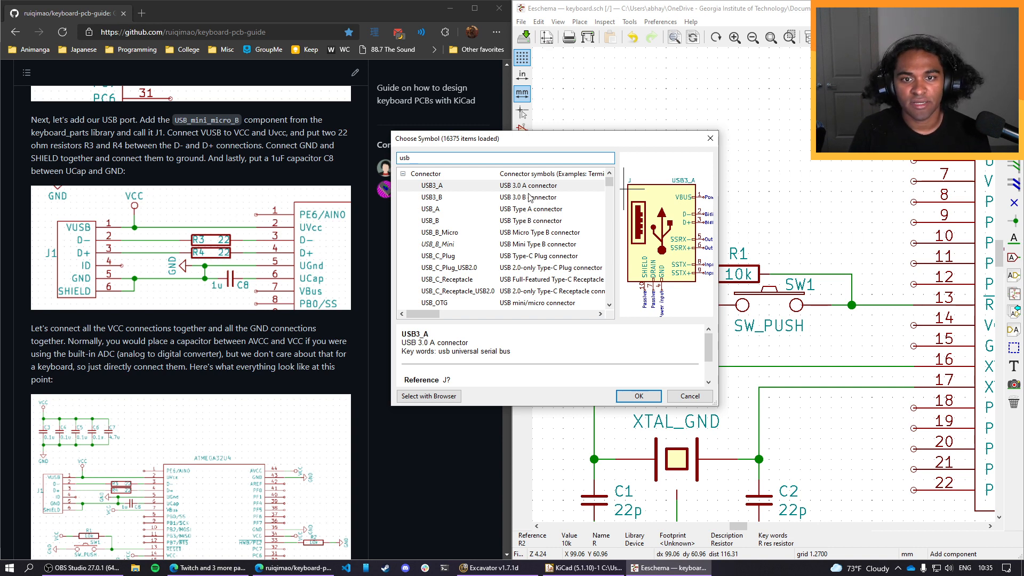
Browse the usb search results for a suitable connector, comparing the USB_C_Plug and USB_C_Receptacle symbols.
scroll(534, 220, down, 1)
click(533, 220)
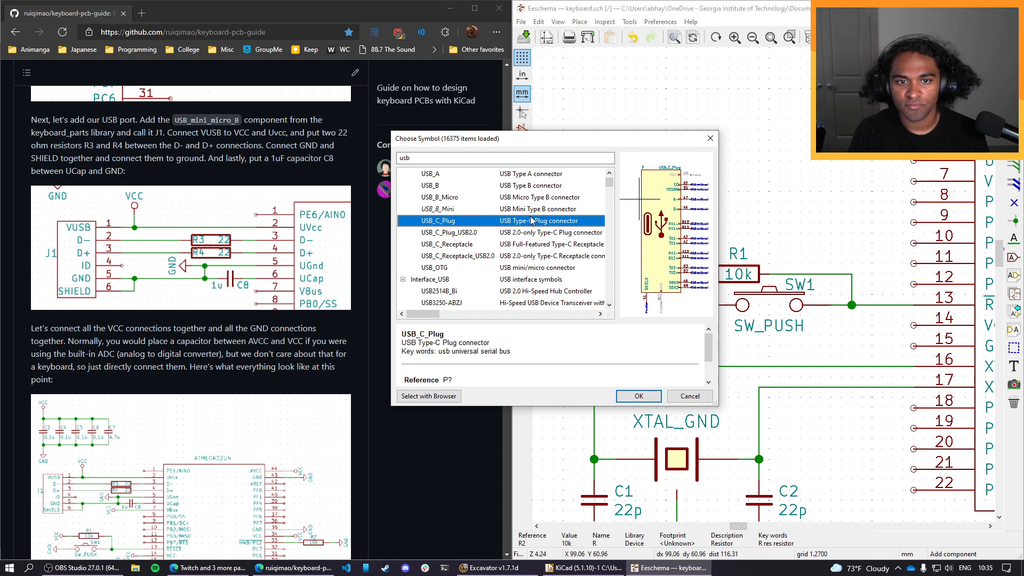
click(539, 244)
click(536, 223)
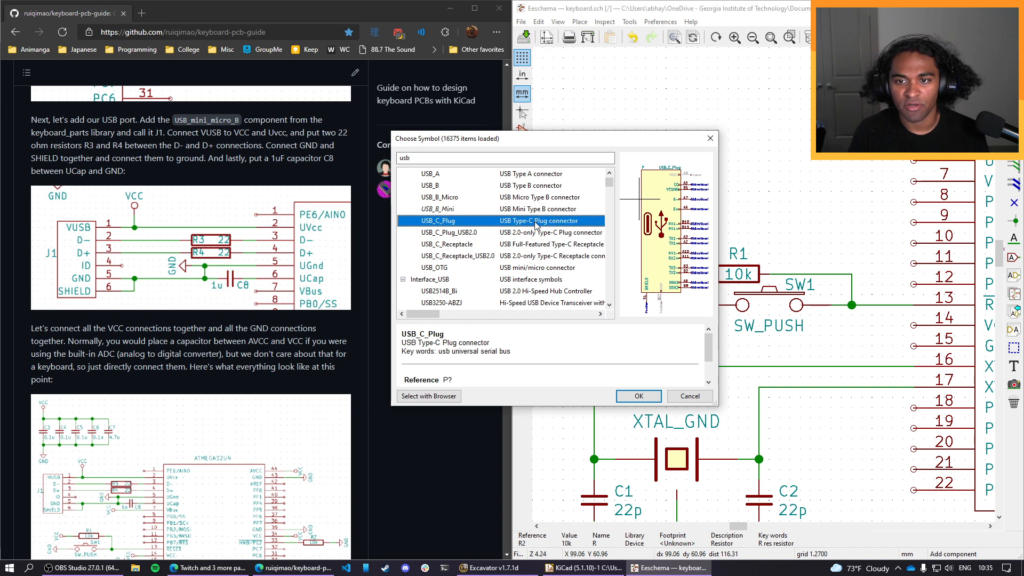
click(532, 245)
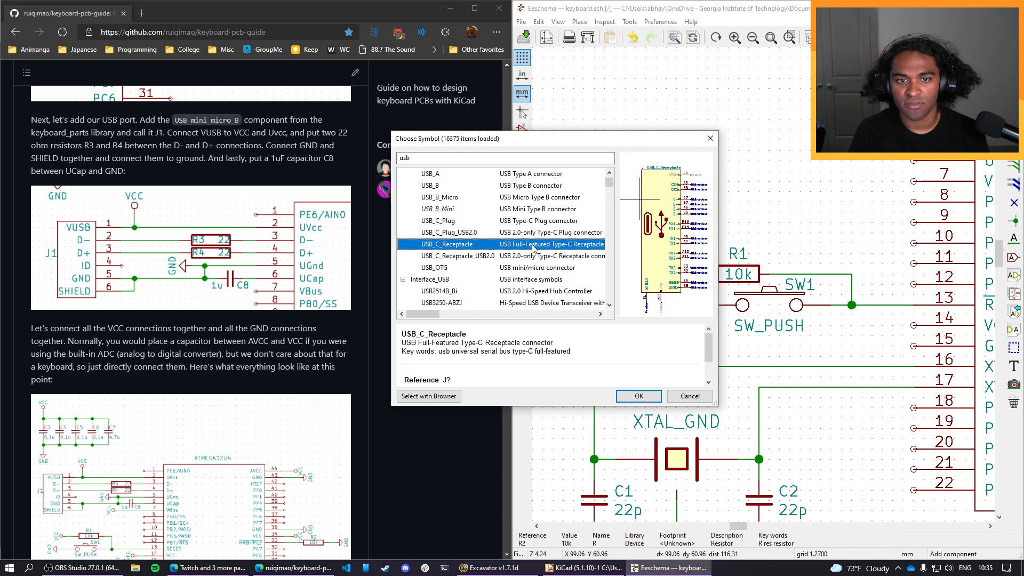
scroll(529, 250, down, 10)
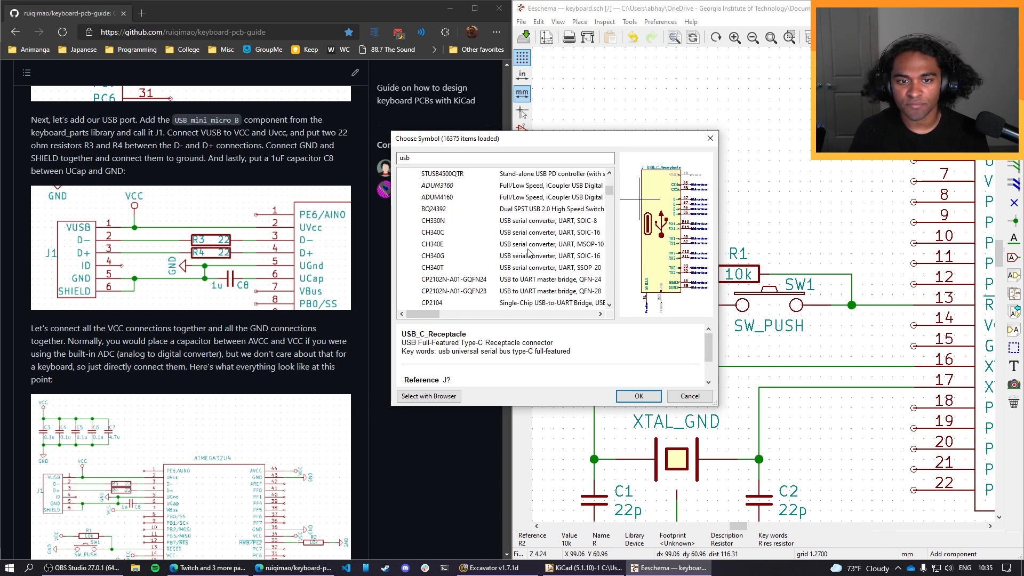
drag(608, 192, 616, 310)
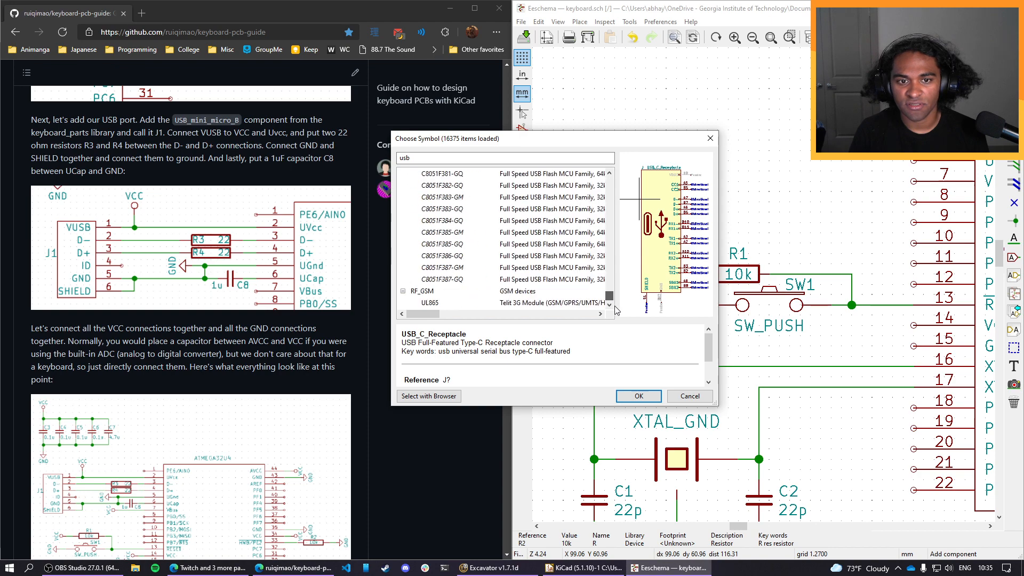
scroll(540, 276, up, 15)
scroll(540, 276, down, 1)
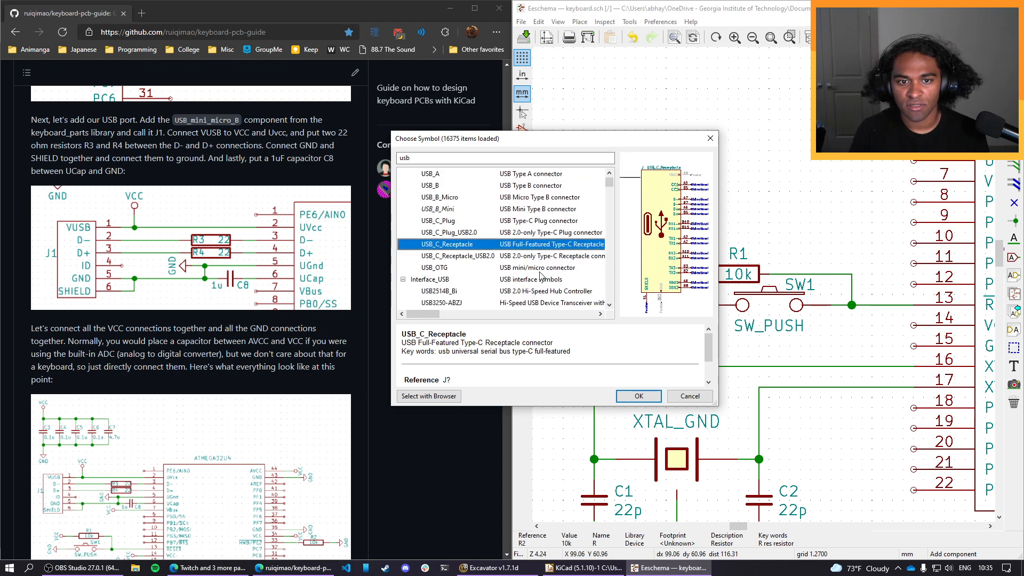
scroll(540, 276, up, 1)
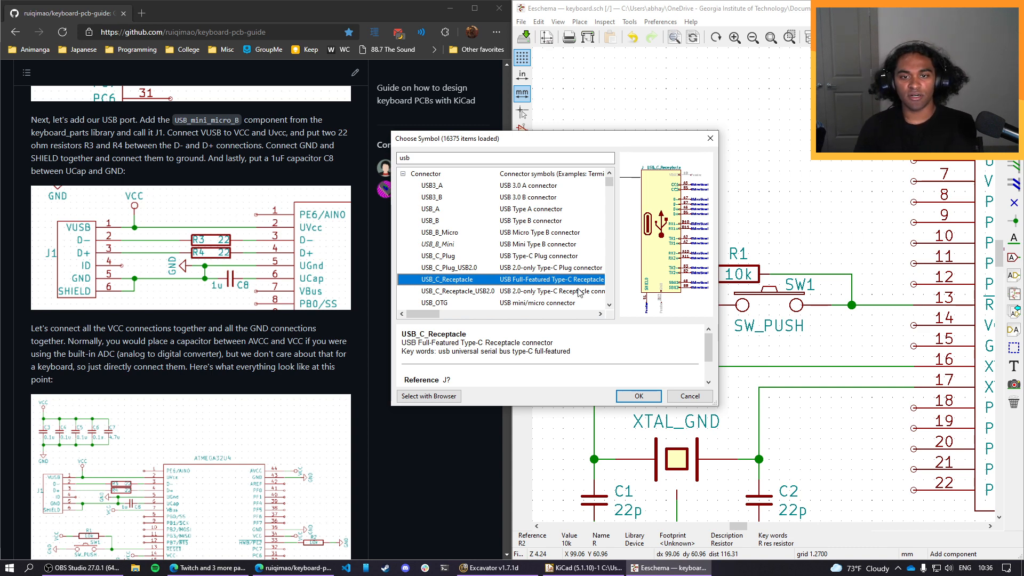
Place the USB_C_Receptacle symbol in the empty area beside the microcontroller's pins 1–22, and delete it again.
click(635, 396)
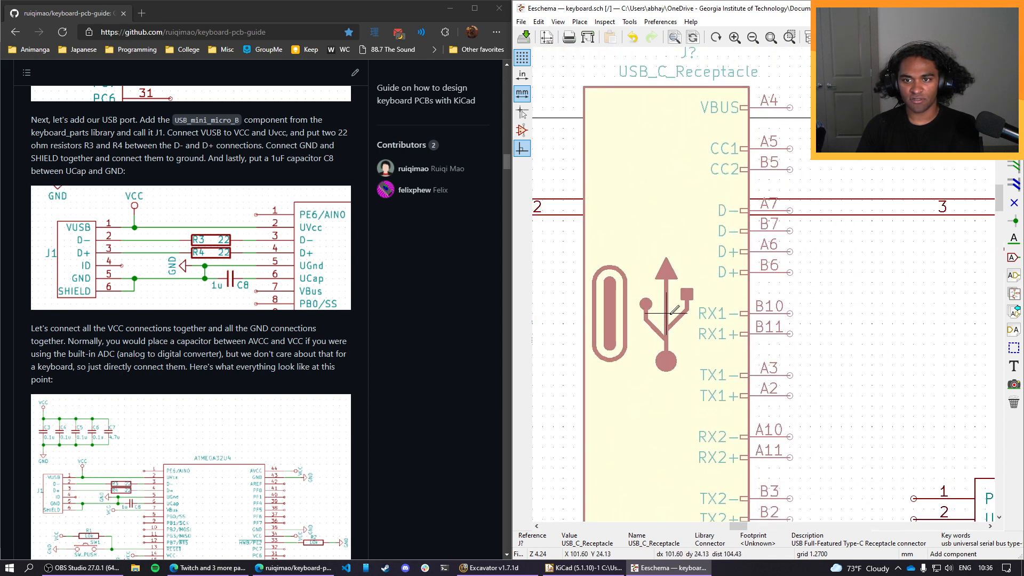
scroll(672, 310, down, 4)
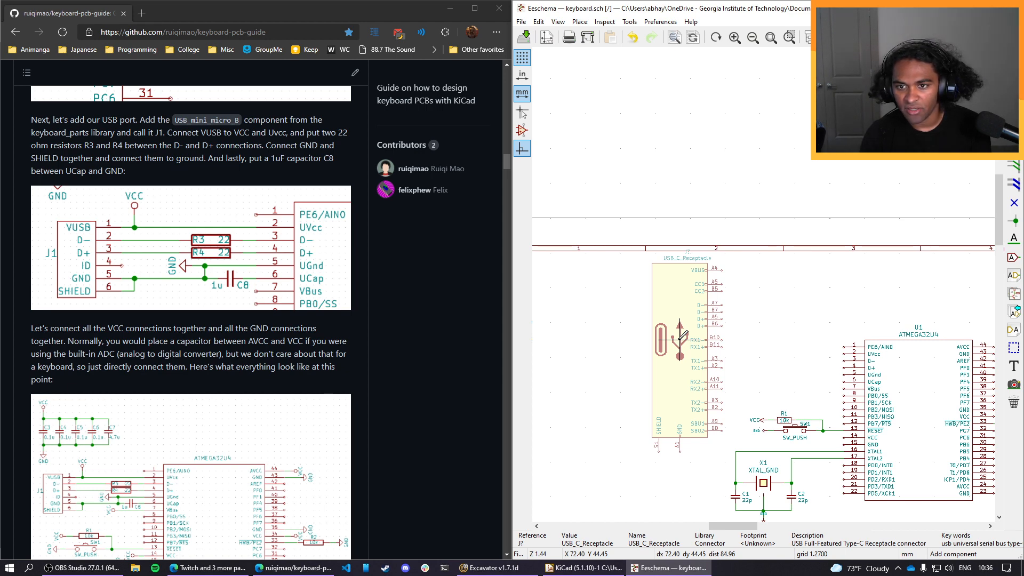
click(681, 335)
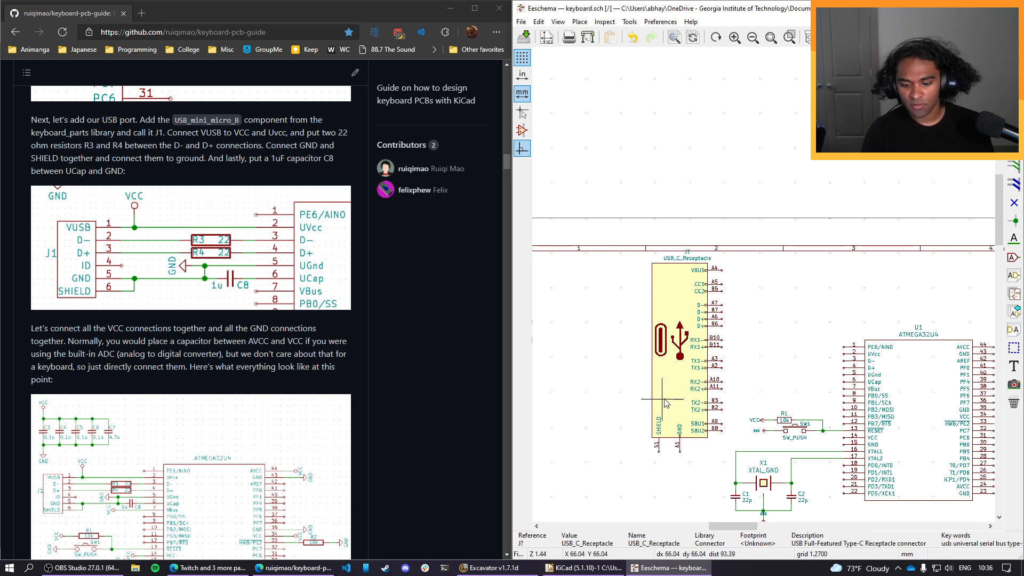
key(Delete)
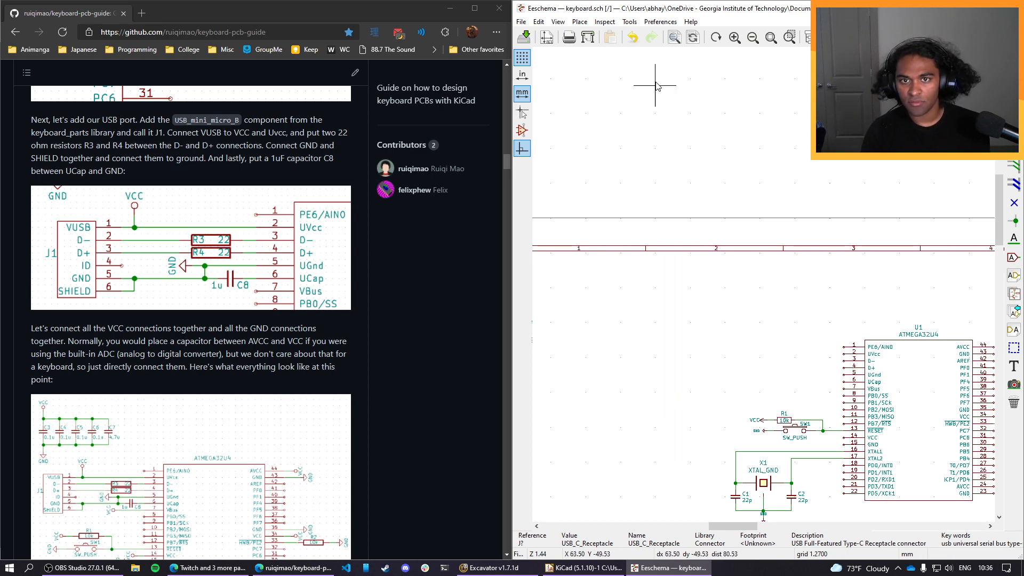
Find the USB_C_Receptacle_USB2.0 symbol in the library by searching usb and place it in the empty area beside the microcontroller.
click(580, 21)
click(602, 37)
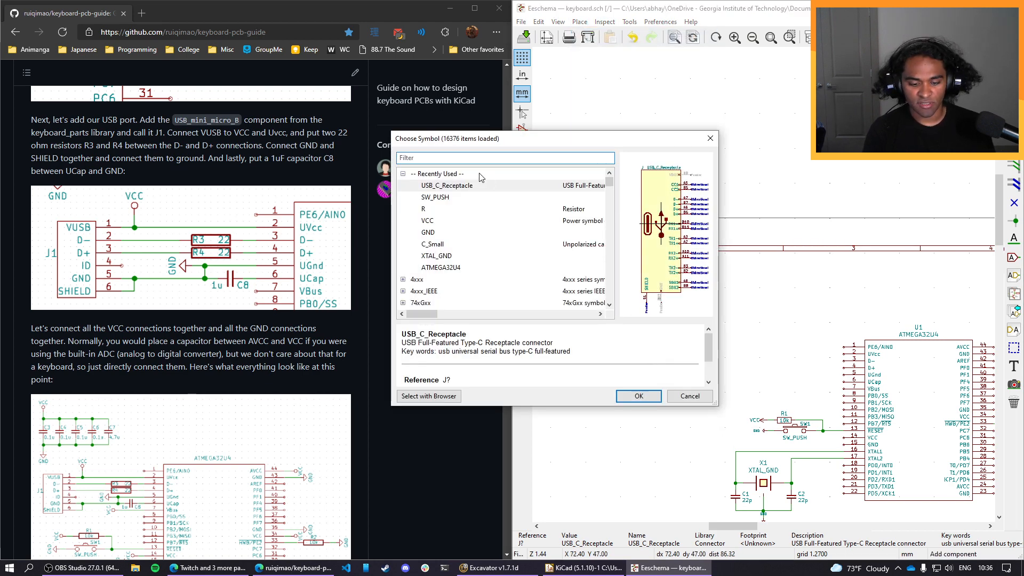
text(usb)
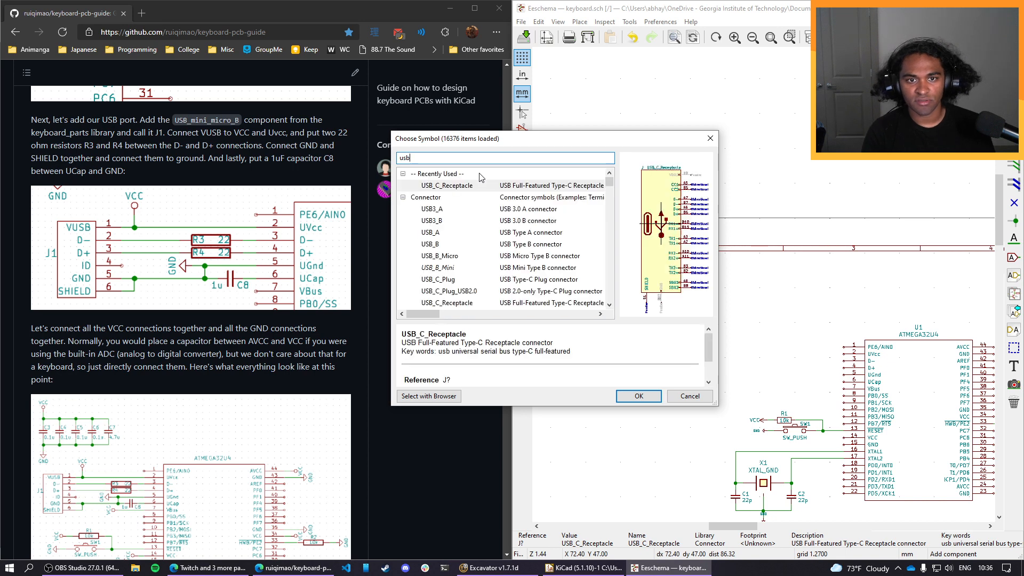
scroll(487, 243, down, 2)
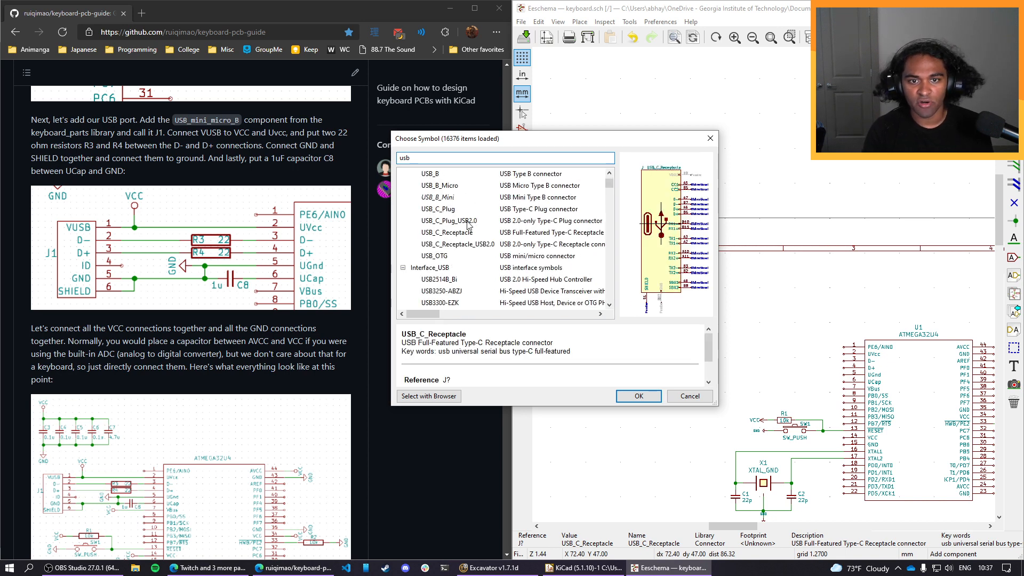
click(468, 223)
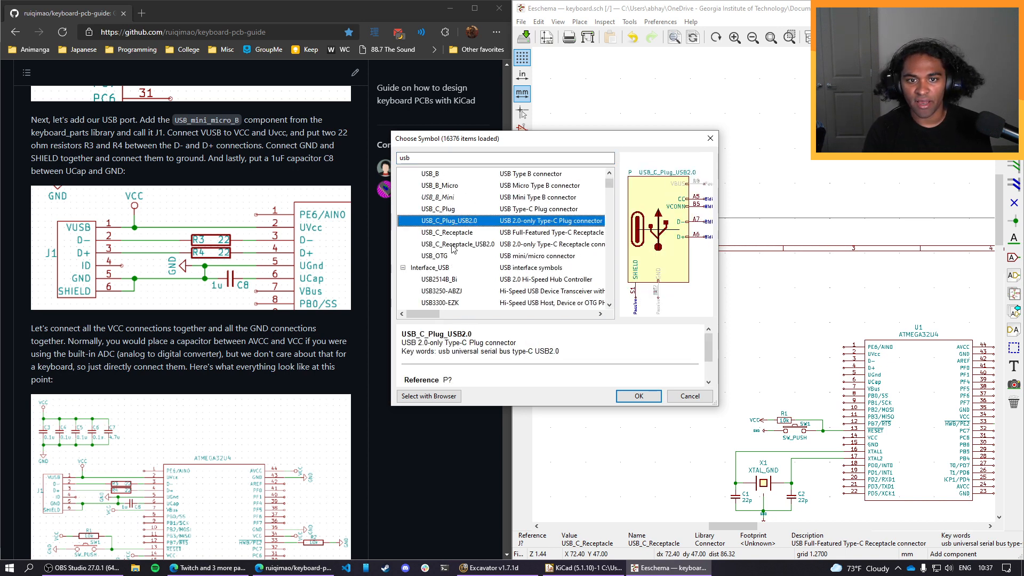
click(453, 244)
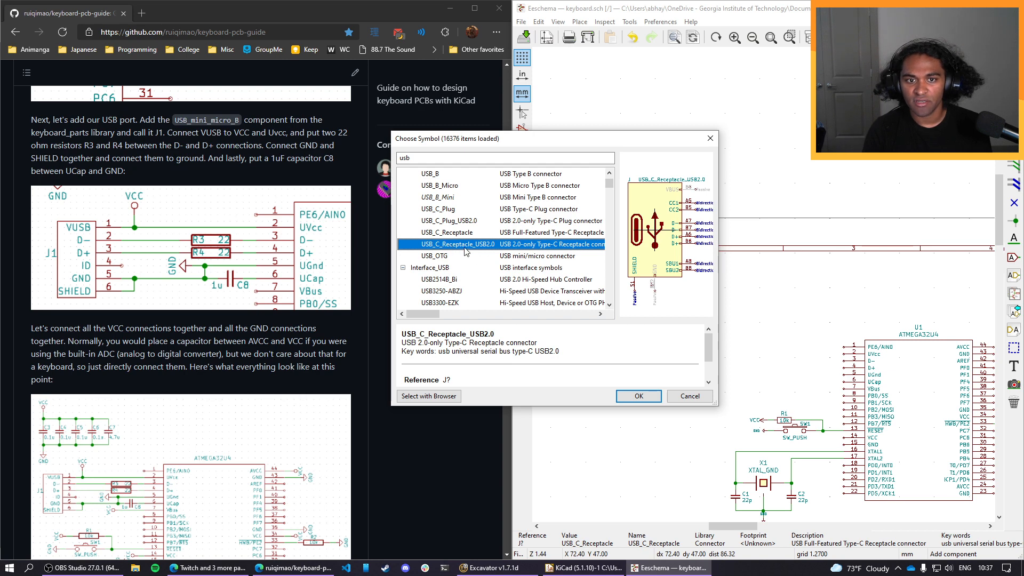
click(639, 395)
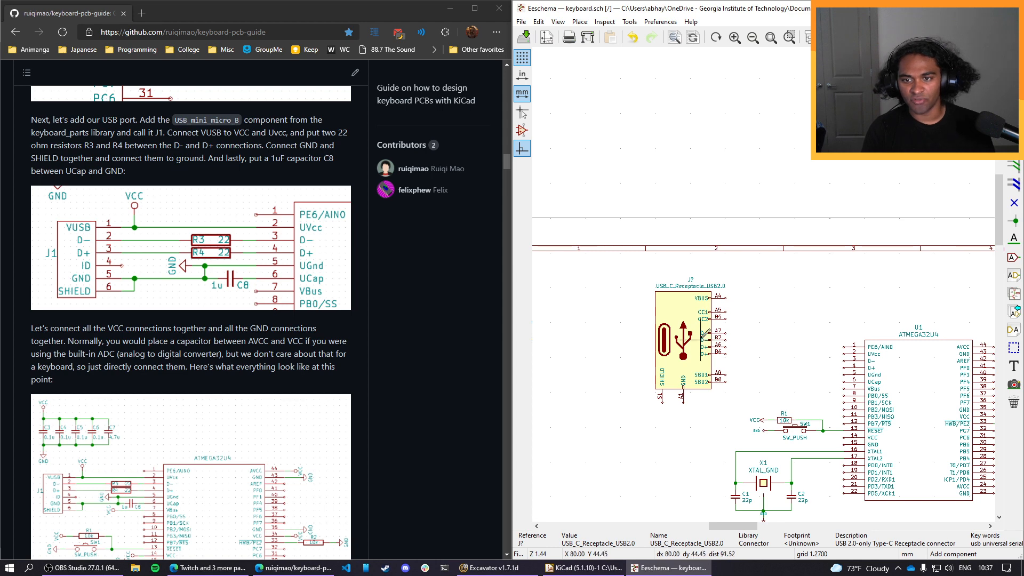
scroll(684, 356, up, 3)
scroll(683, 356, down, 3)
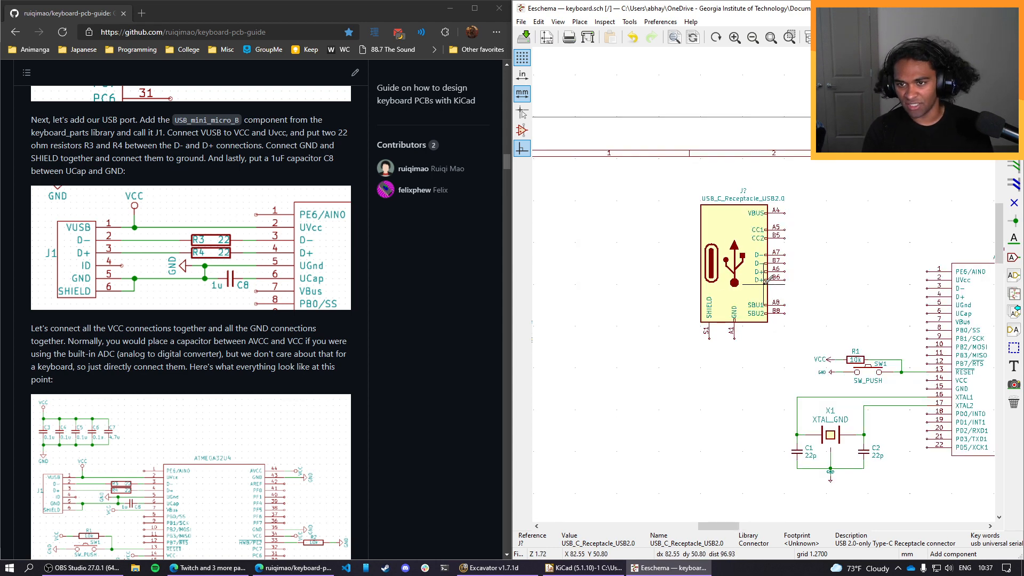
scroll(738, 304, up, 1)
middle_drag(740, 304, 725, 310)
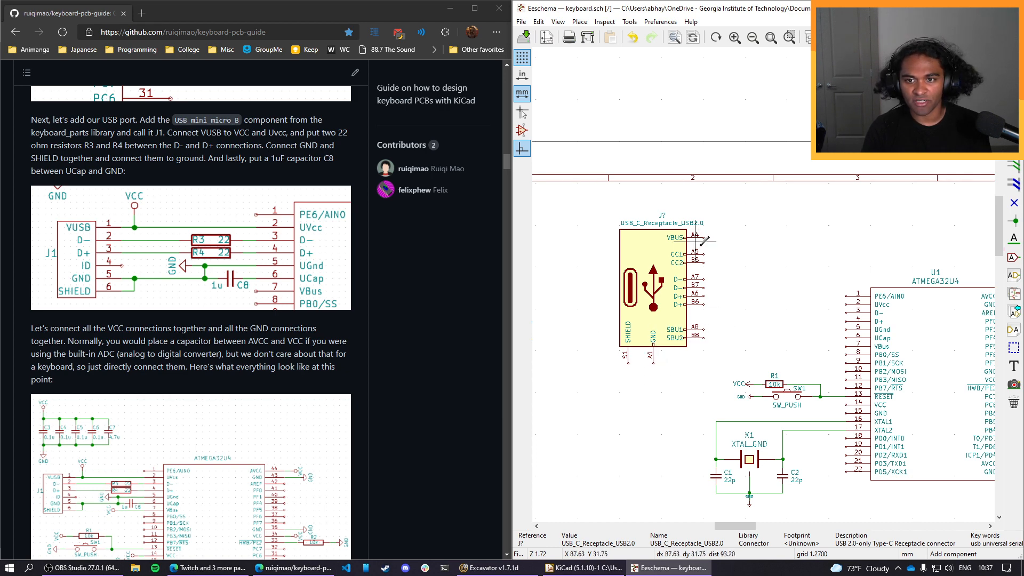
Search the web in a new browser page for "how to connect usb c receptacle pcb".
click(146, 14)
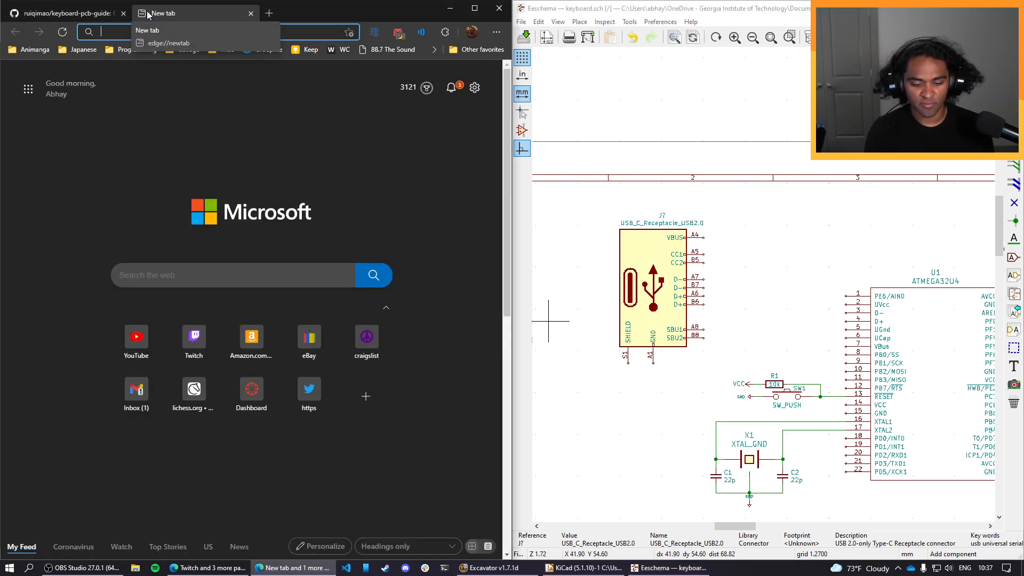
text(how t)
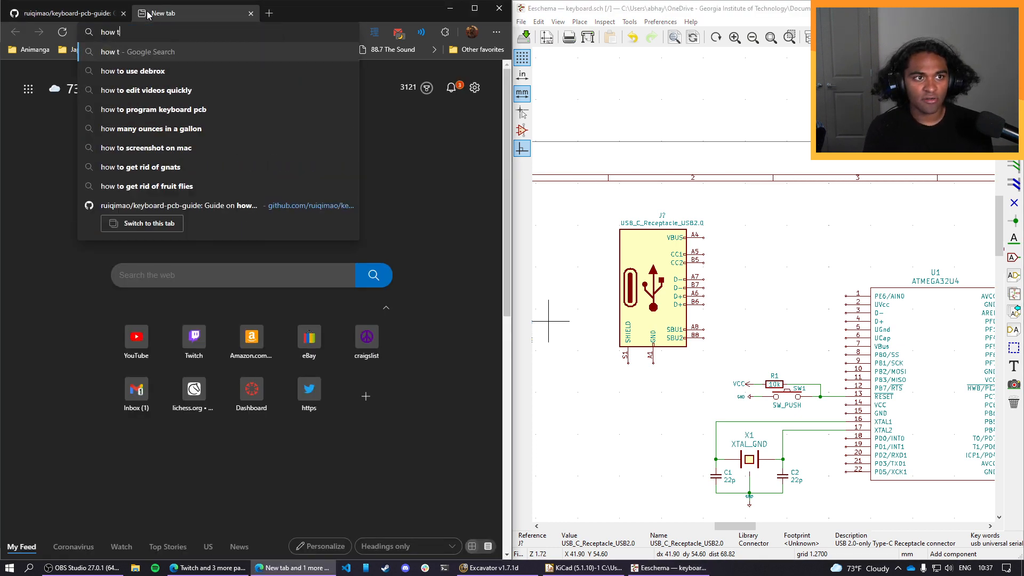
text(o connect usb )
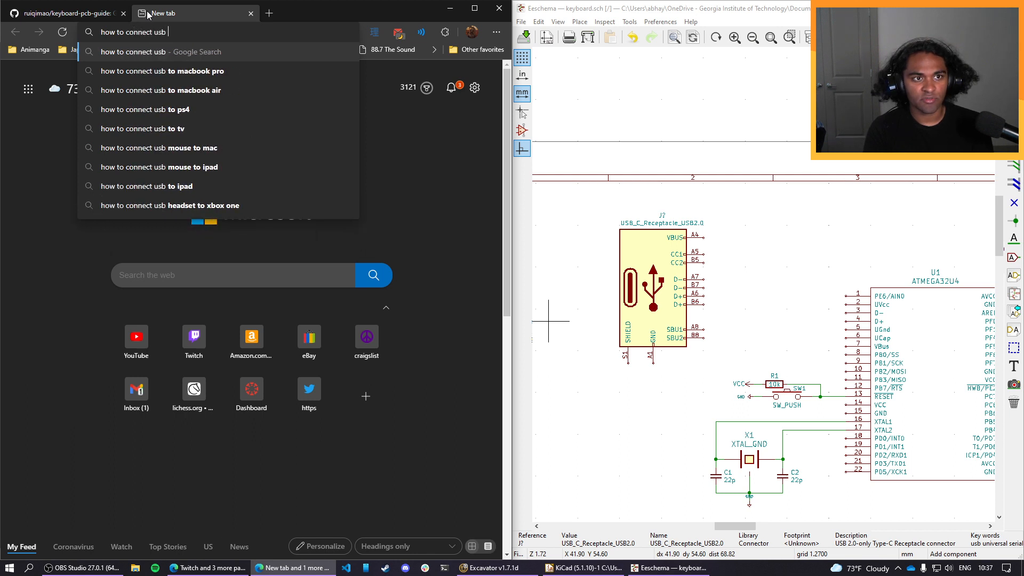
text(c recep)
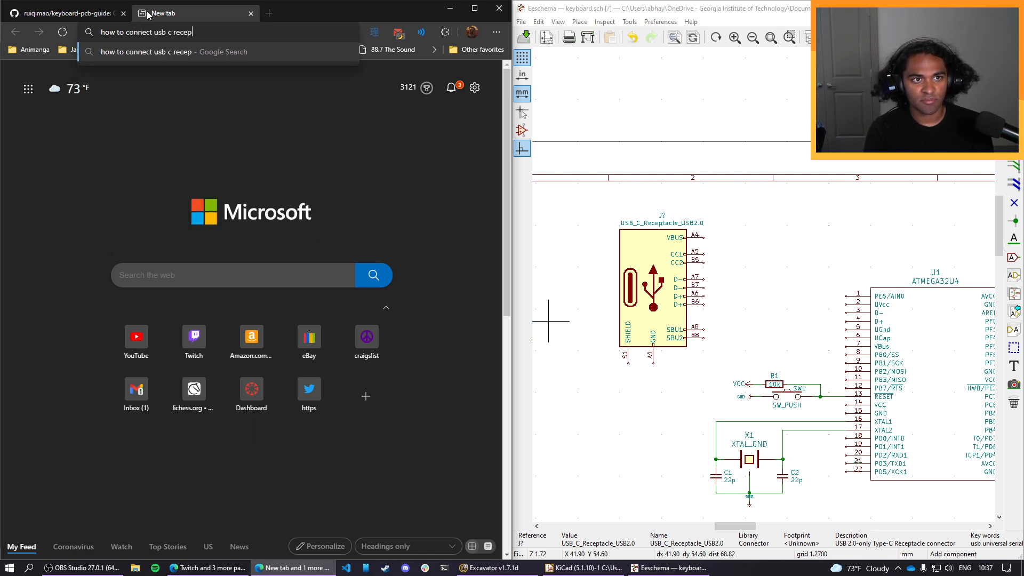
text(tacle pcb)
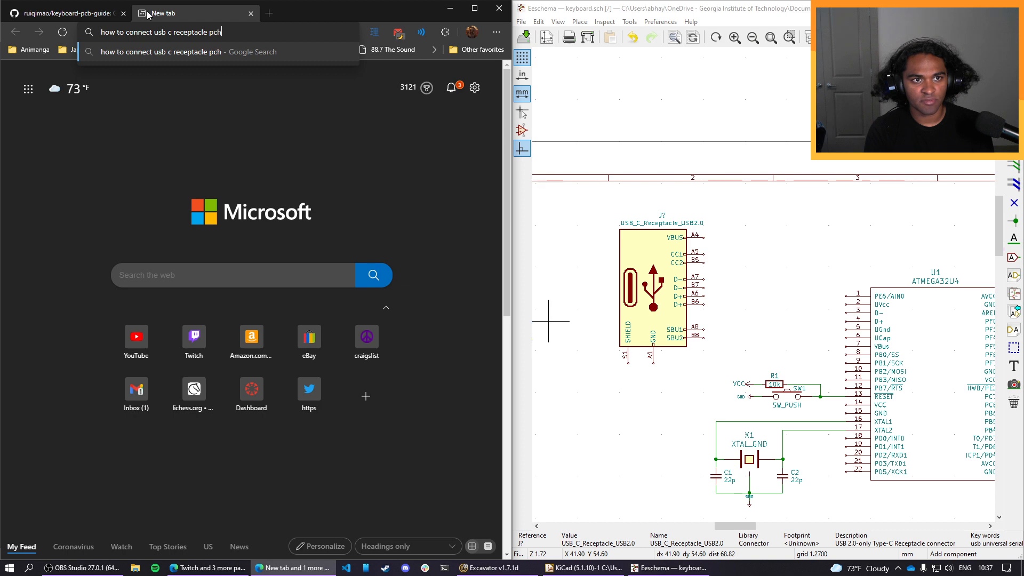
key(Return)
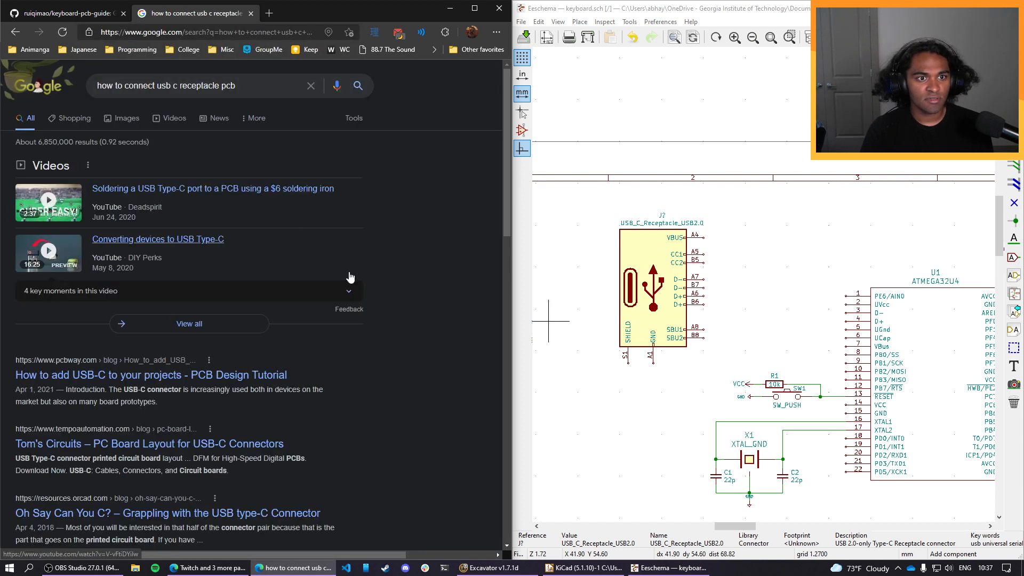
Open the PCBWay article on adding USB-C to projects and read its USB-C 2.0 implementation section and pinout schematic.
scroll(349, 356, down, 1)
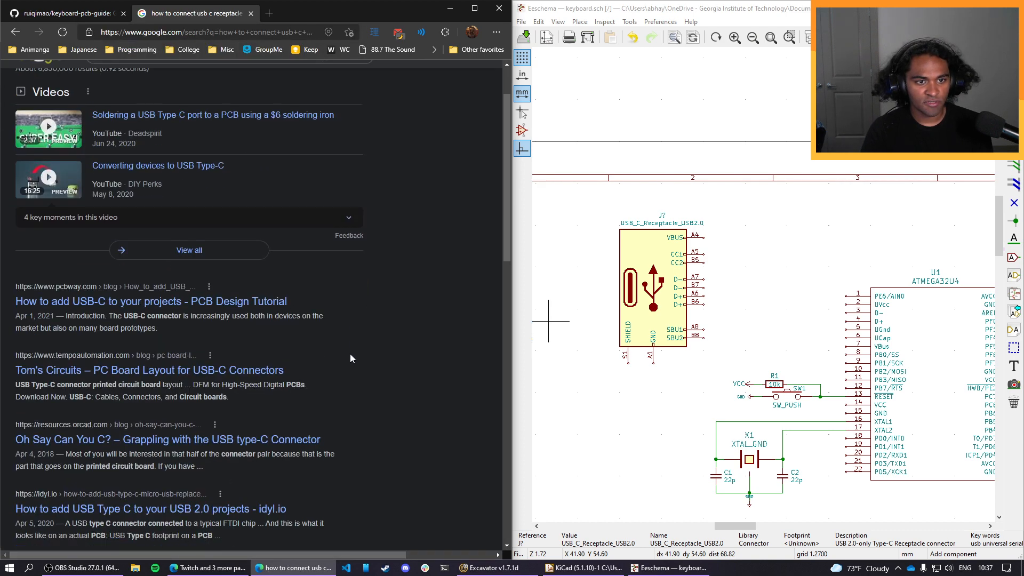
click(223, 302)
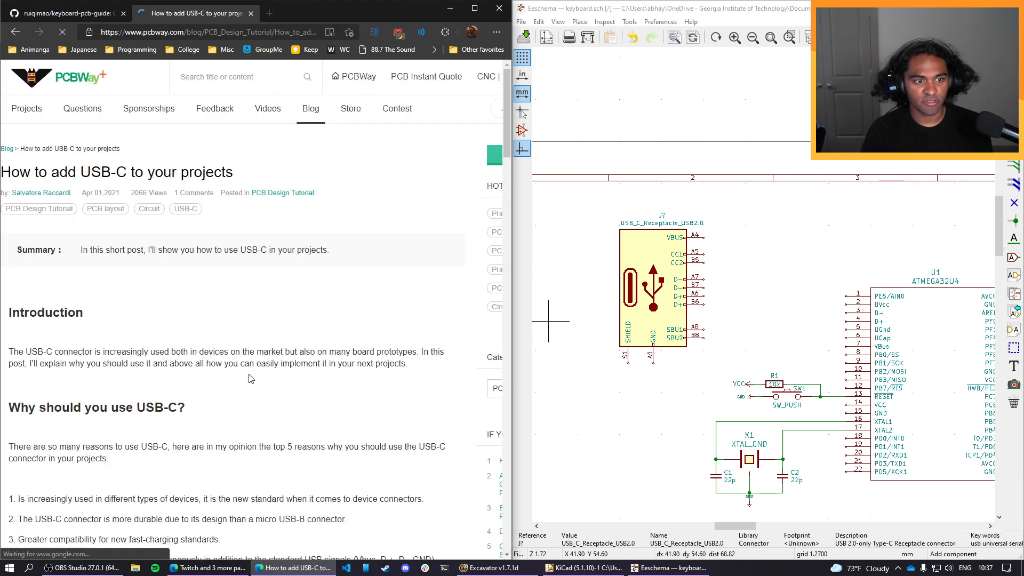
scroll(346, 383, down, 9)
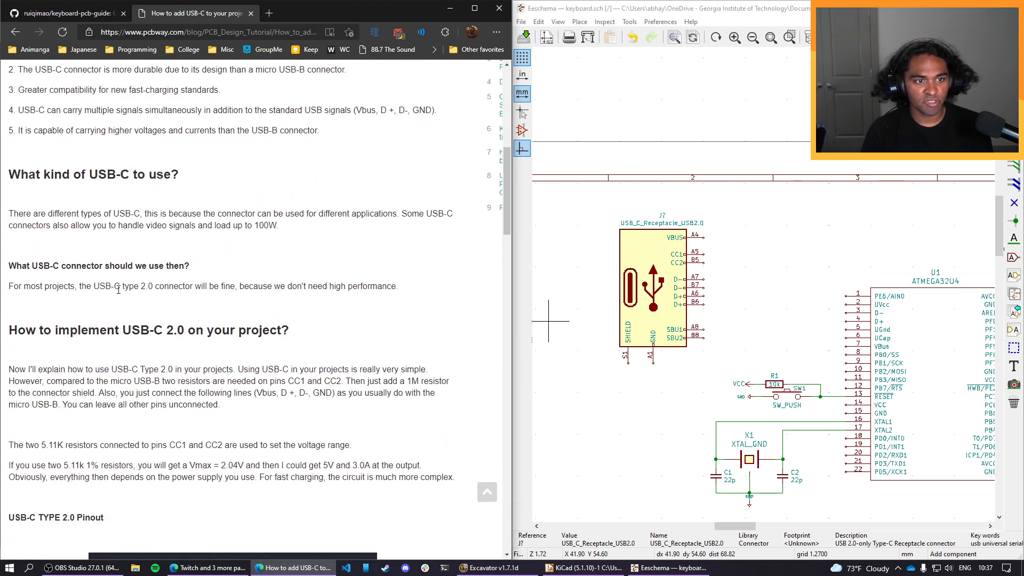
double_click(145, 287)
click(166, 305)
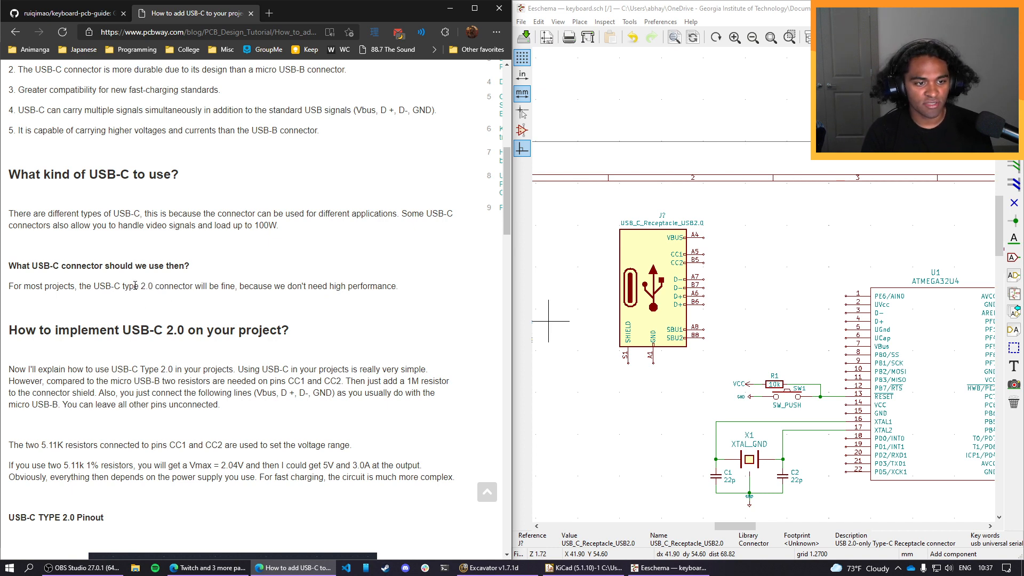
scroll(131, 283, down, 7)
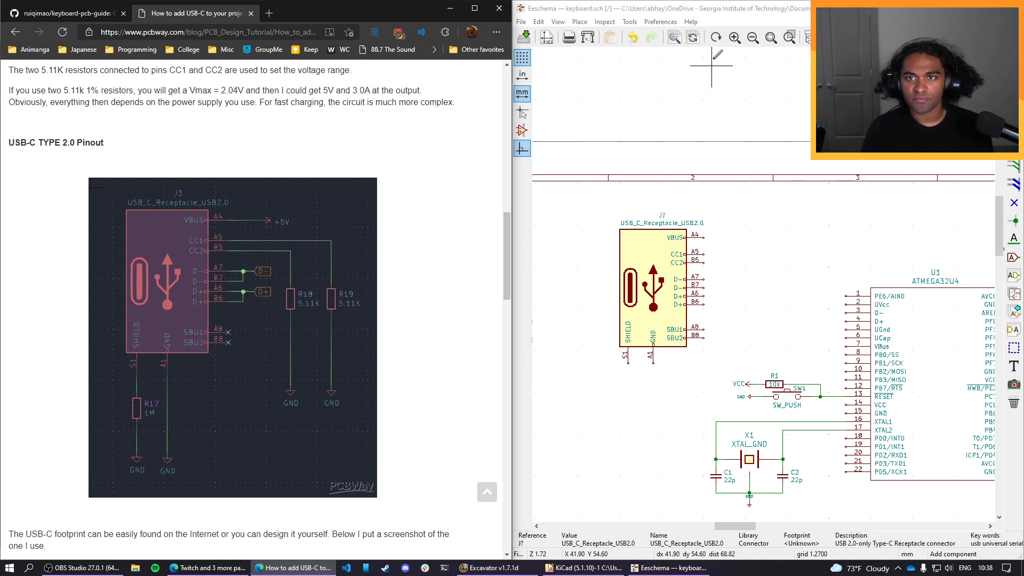
click(723, 21)
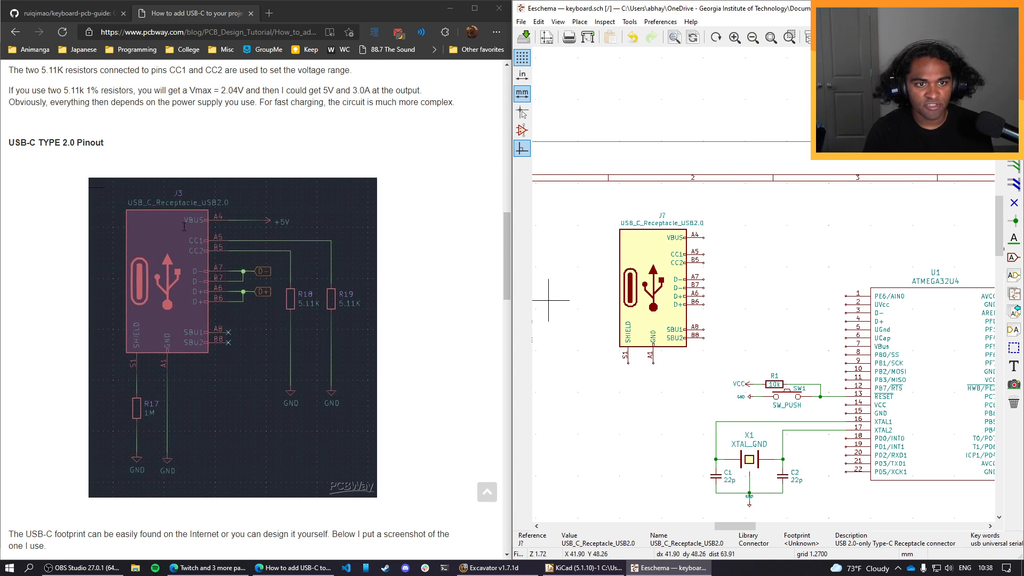
Return to the GitHub guide's USB port diagram and move the USB-C receptacle symbol slightly closer to the microcontroller.
click(85, 13)
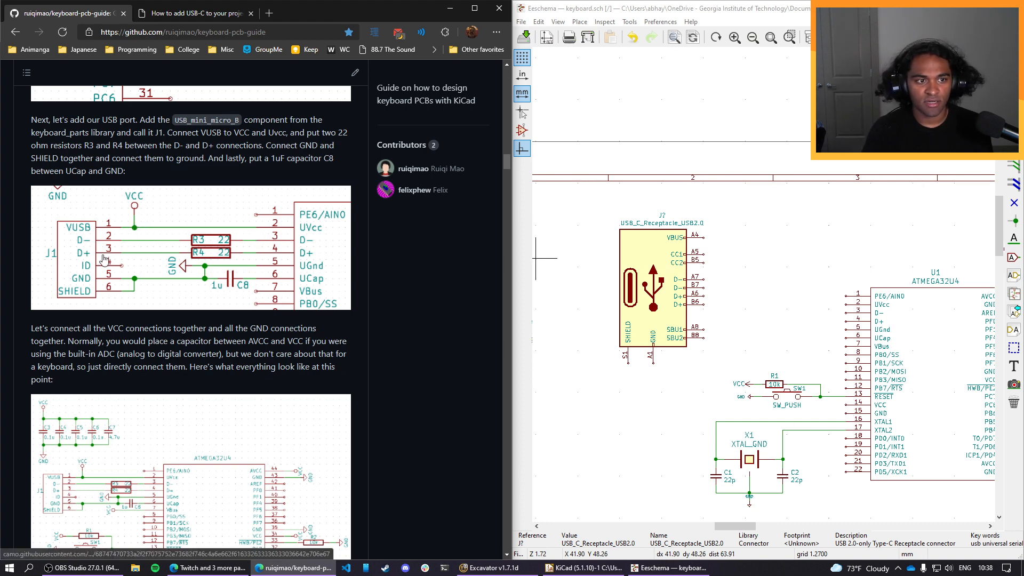
click(661, 301)
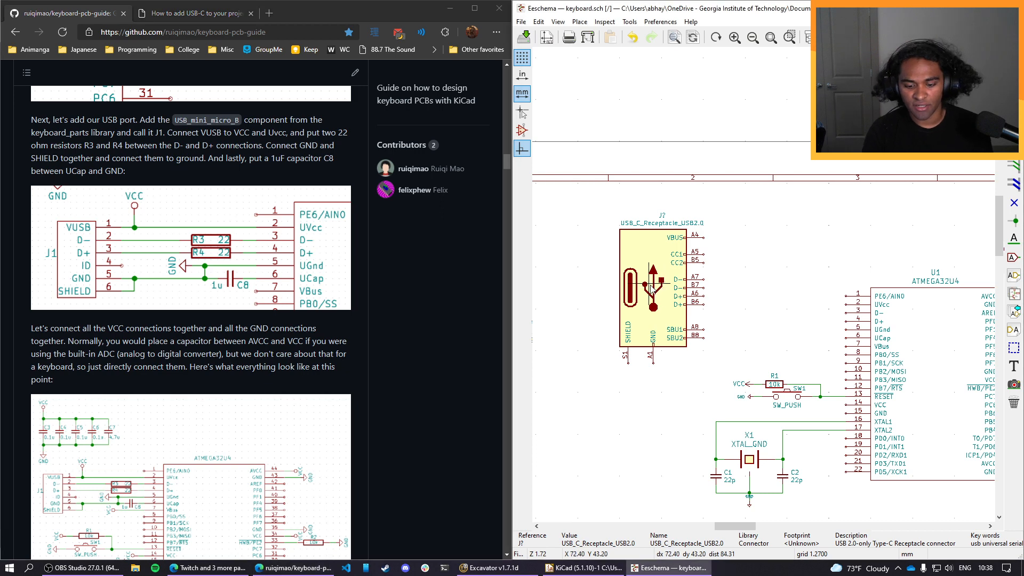
drag(651, 288, 680, 315)
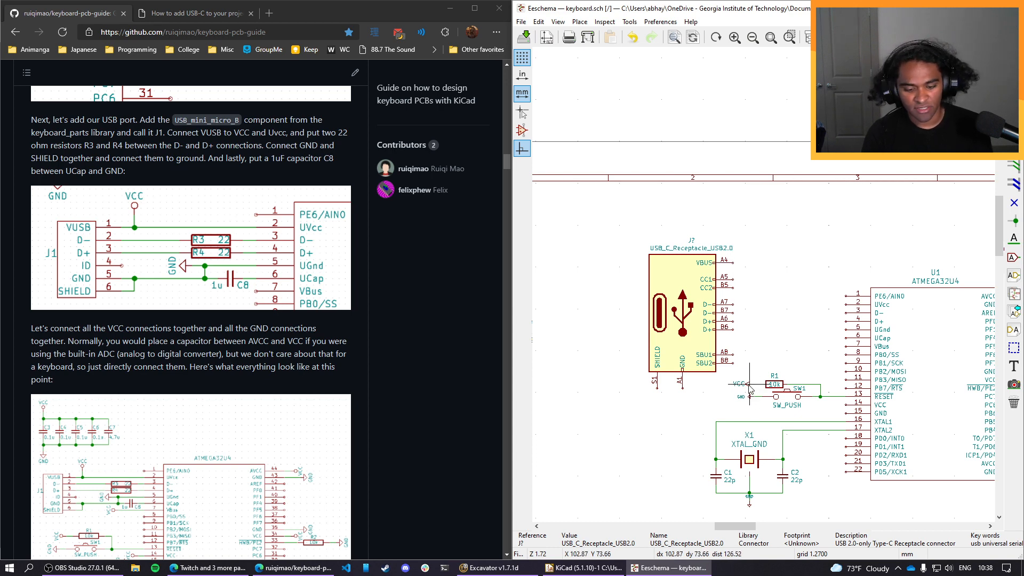
Copy the VCC power symbol from resistor R1, rotate it to point upward, and place it near the receptacle's VBUS pin.
key(c)
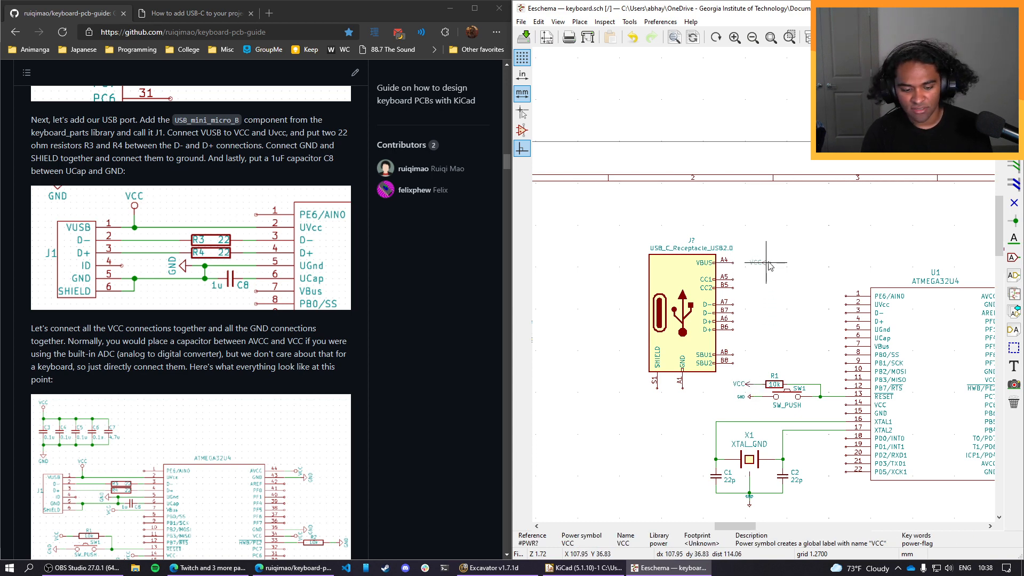
key(r)
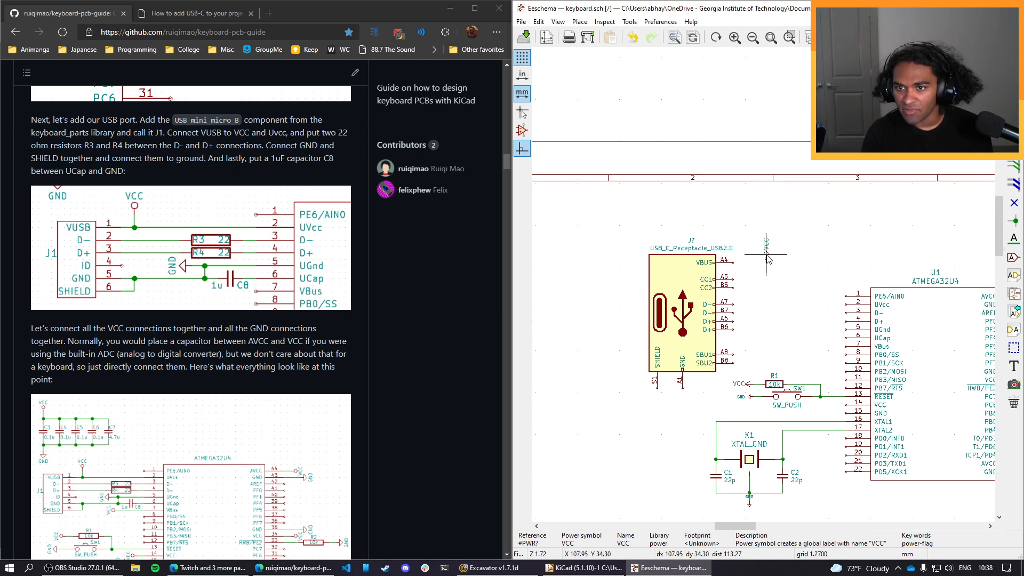
click(765, 258)
key(r)
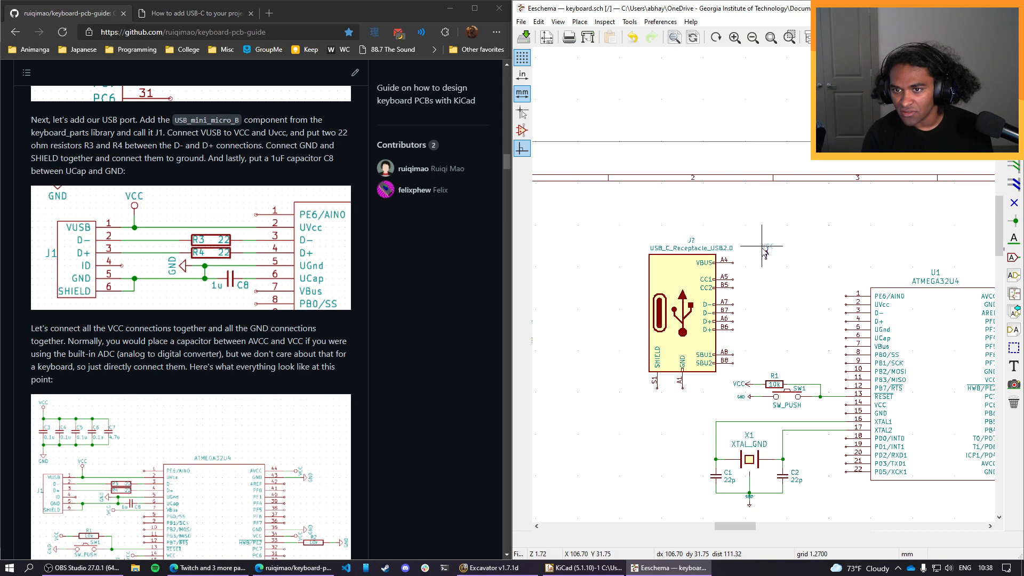
click(765, 251)
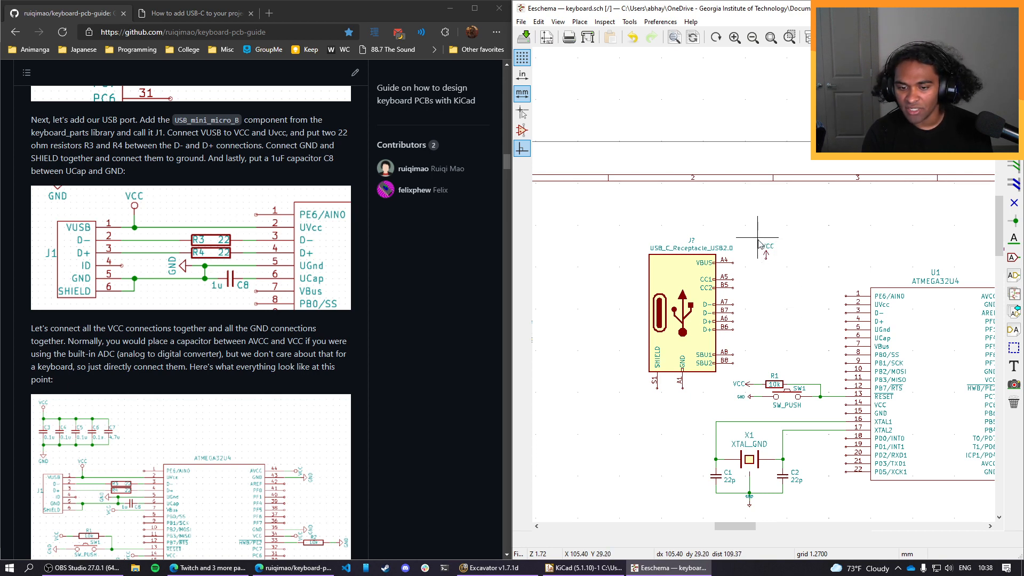
Move the VCC symbol level with the receptacle's VBUS pin A4 and wire the pin to it.
drag(757, 237, 783, 263)
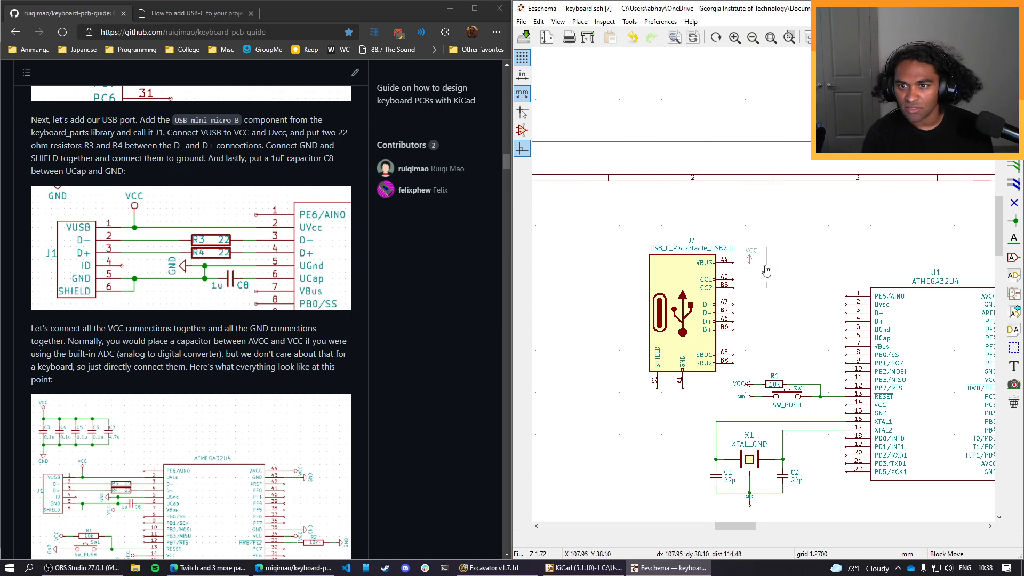
click(763, 270)
scroll(777, 294, up, 4)
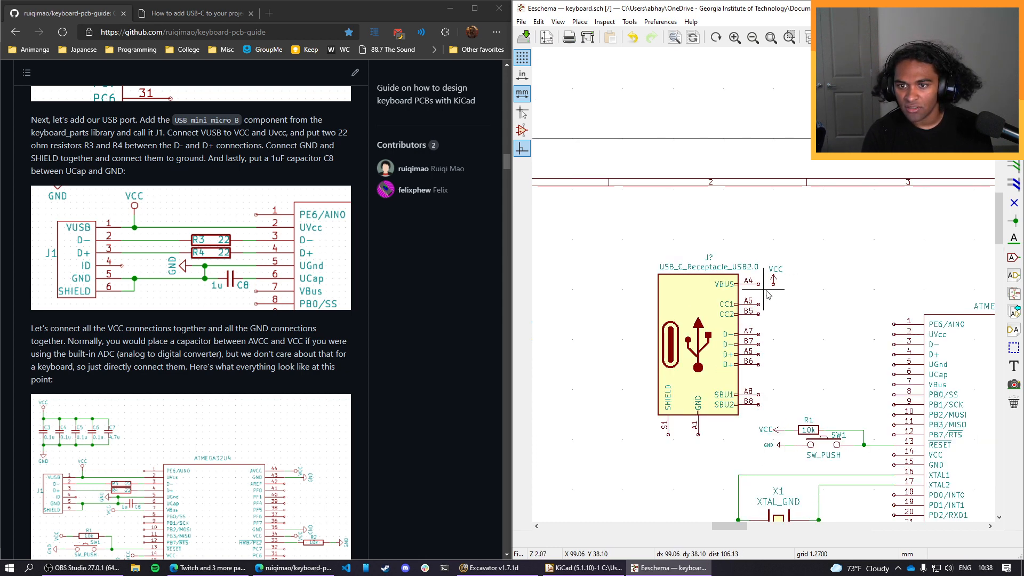
middle_drag(777, 294, 716, 236)
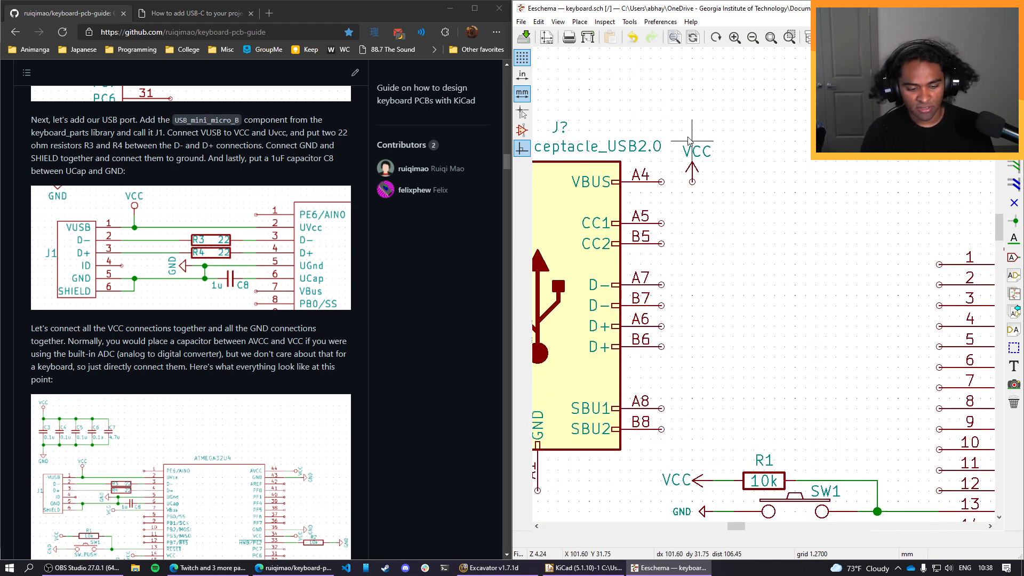
key(w)
click(661, 182)
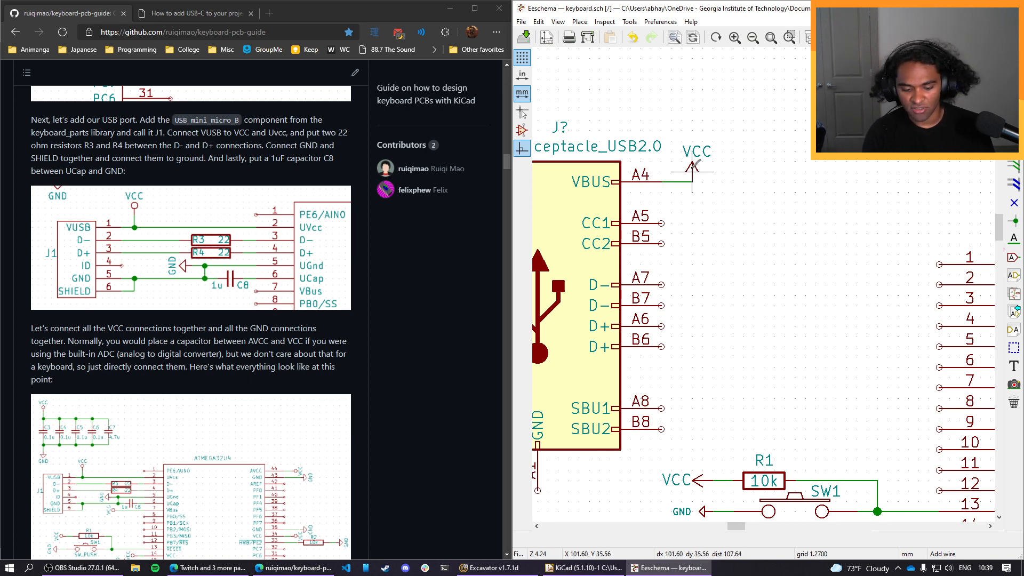
click(691, 171)
Try dragging the VCC symbol upward with its wire attached, and undo the drag.
key(g)
click(691, 150)
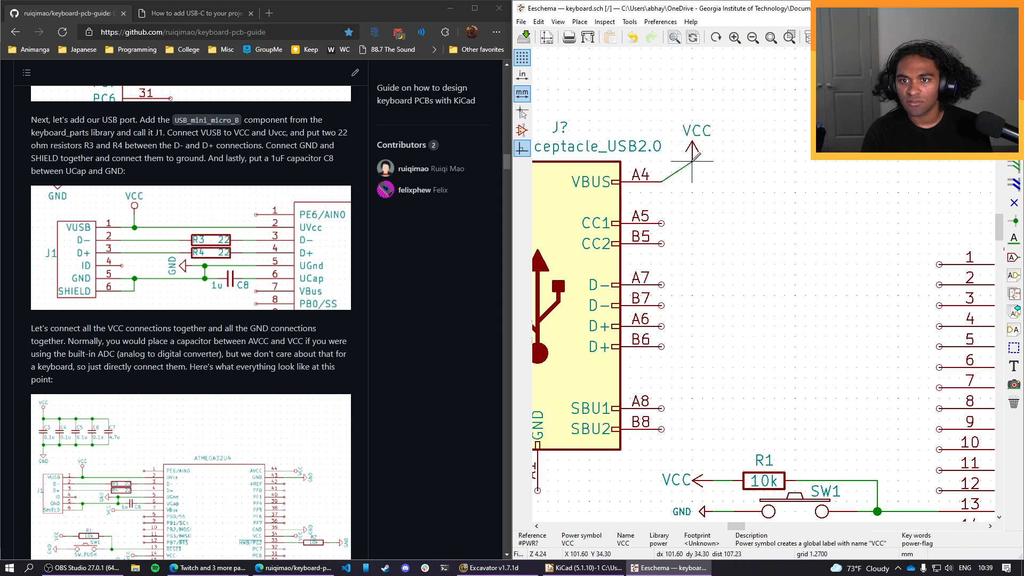
right_click(672, 172)
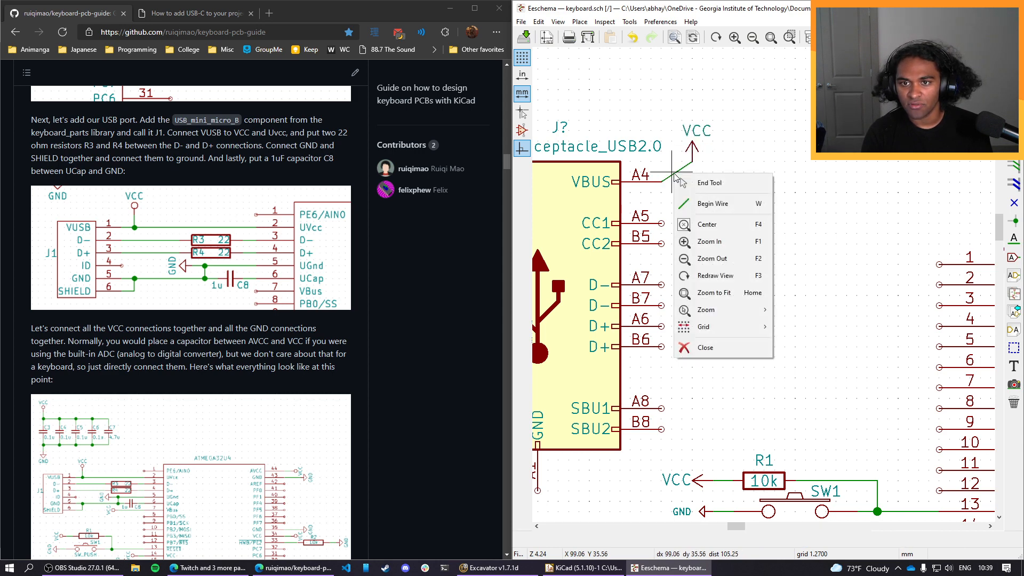
key(Escape)
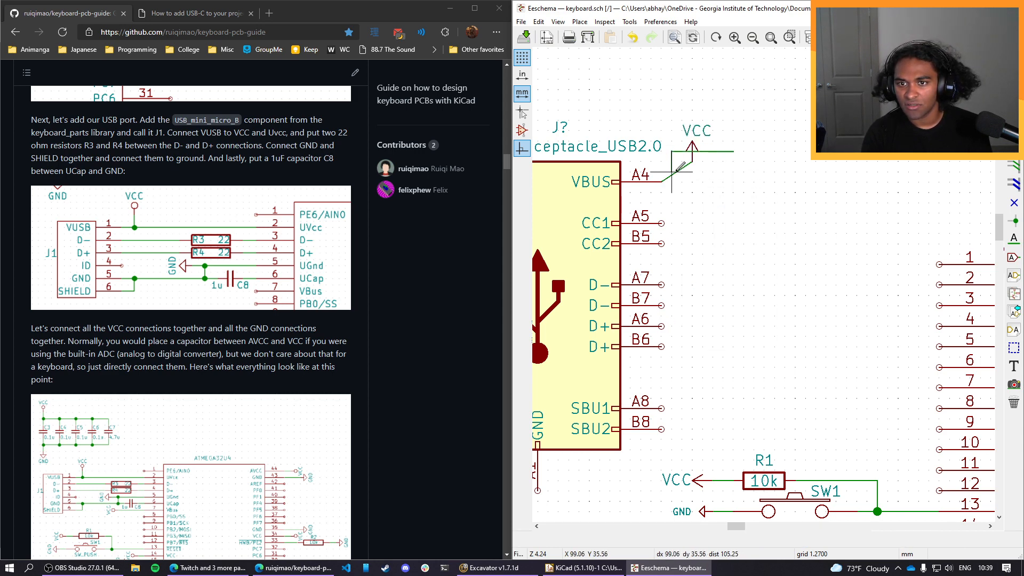
key(ctrl+z)
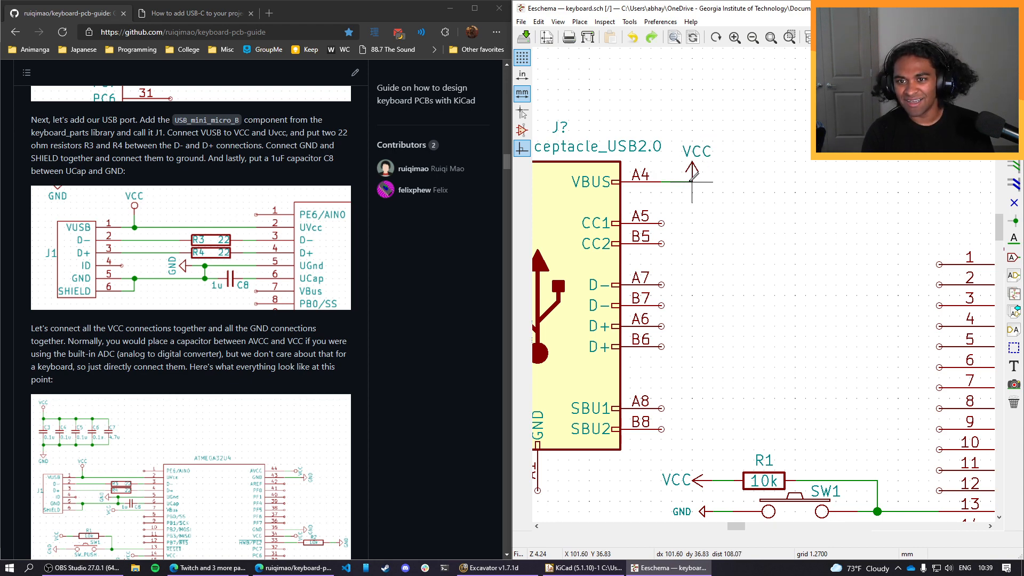
Raise the VCC symbol above the VBUS wire and extend that wire to the microcontroller's UVcc pin 2.
key(m)
click(692, 161)
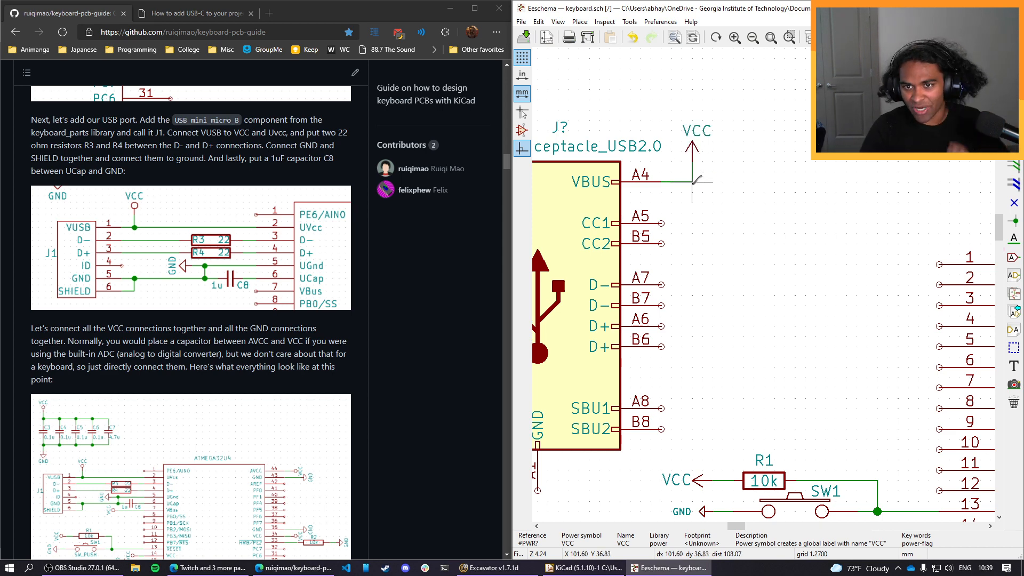
key(w)
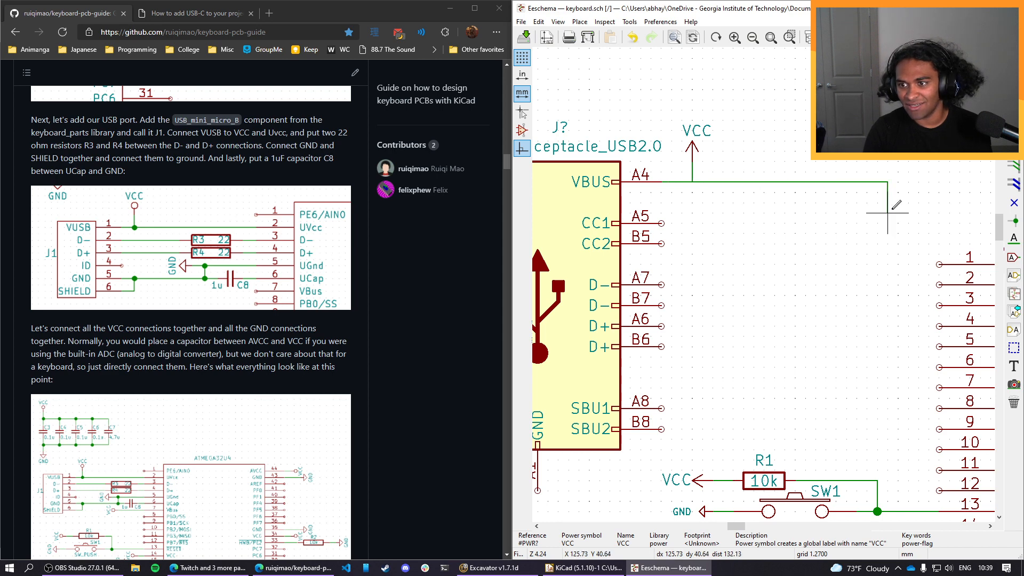
click(918, 284)
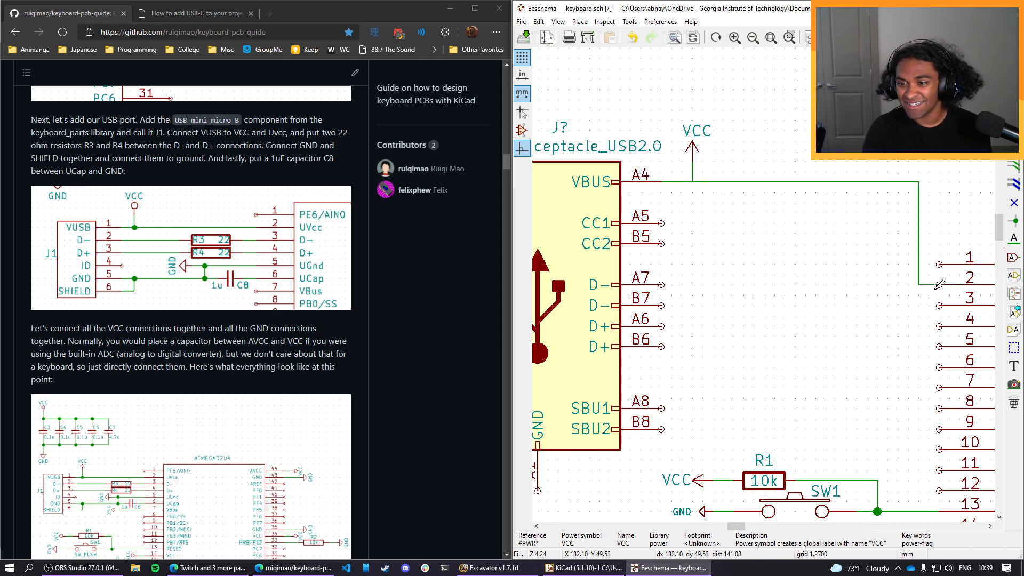
click(939, 284)
Compare the PCBWay article's USB-C 2.0 pinout with the GitHub guide's USB port diagram for the remaining receptacle connections.
middle_drag(965, 235, 890, 237)
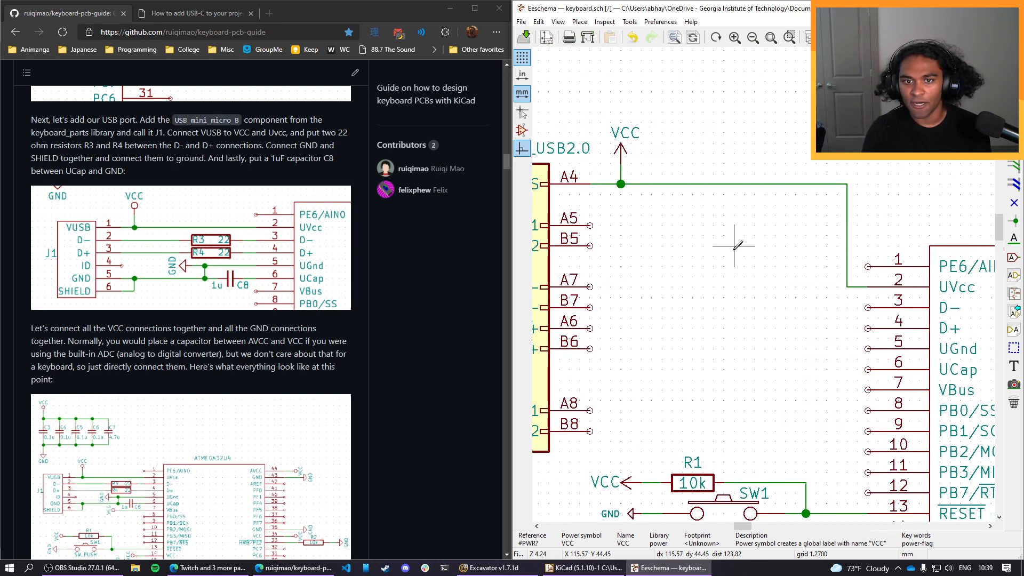
middle_drag(726, 237, 804, 229)
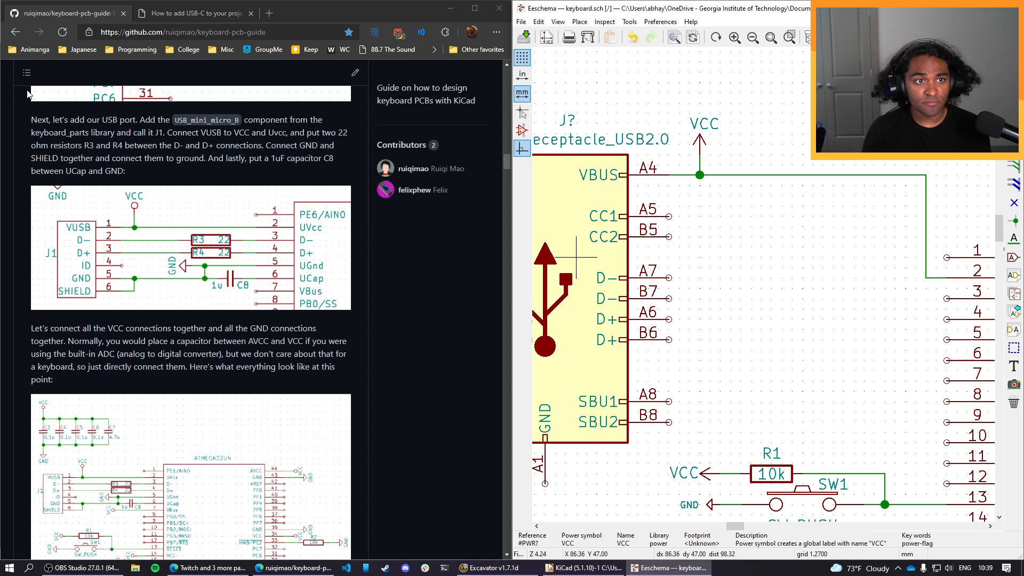
click(194, 13)
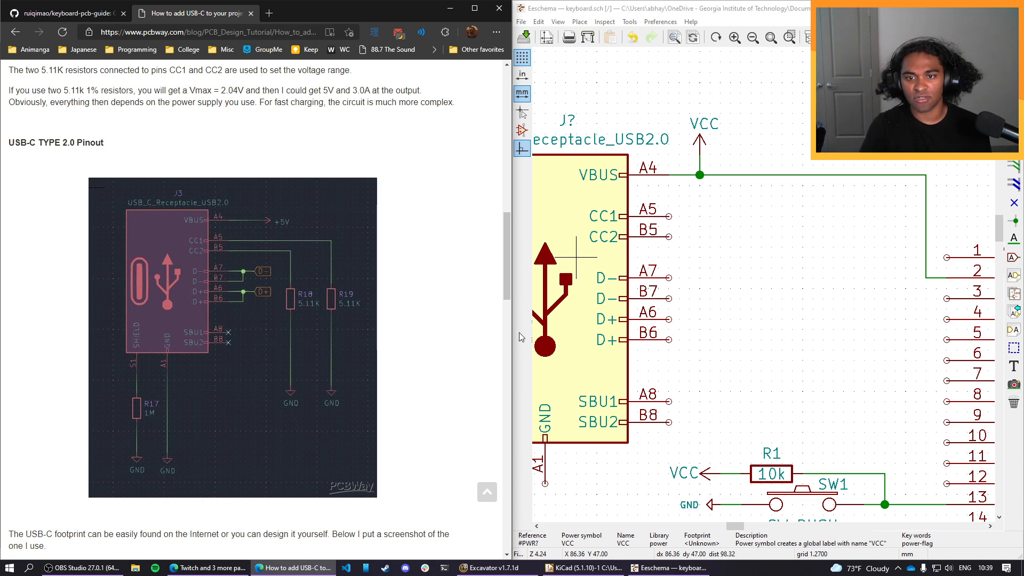
middle_drag(575, 334, 498, 321)
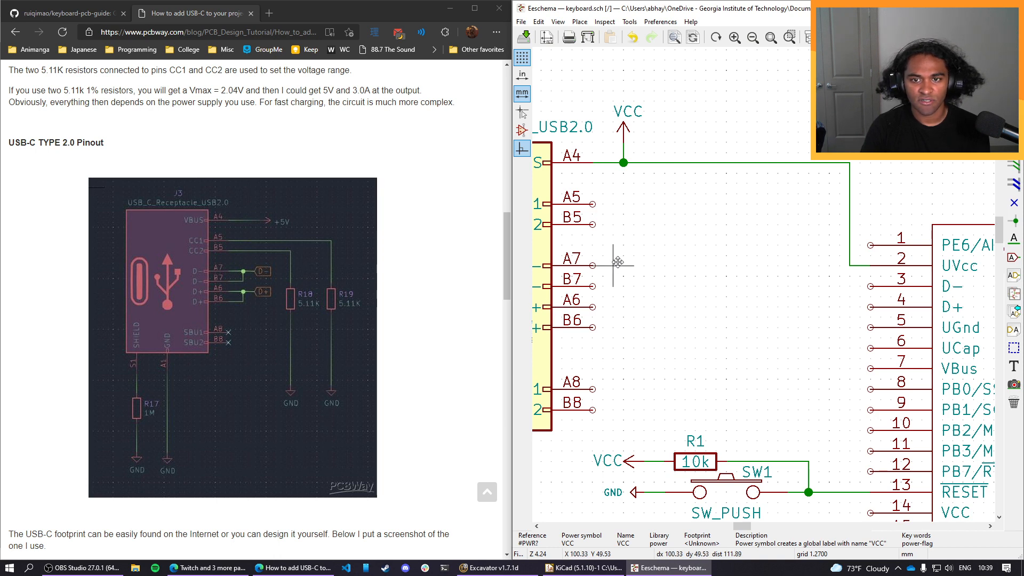
click(61, 13)
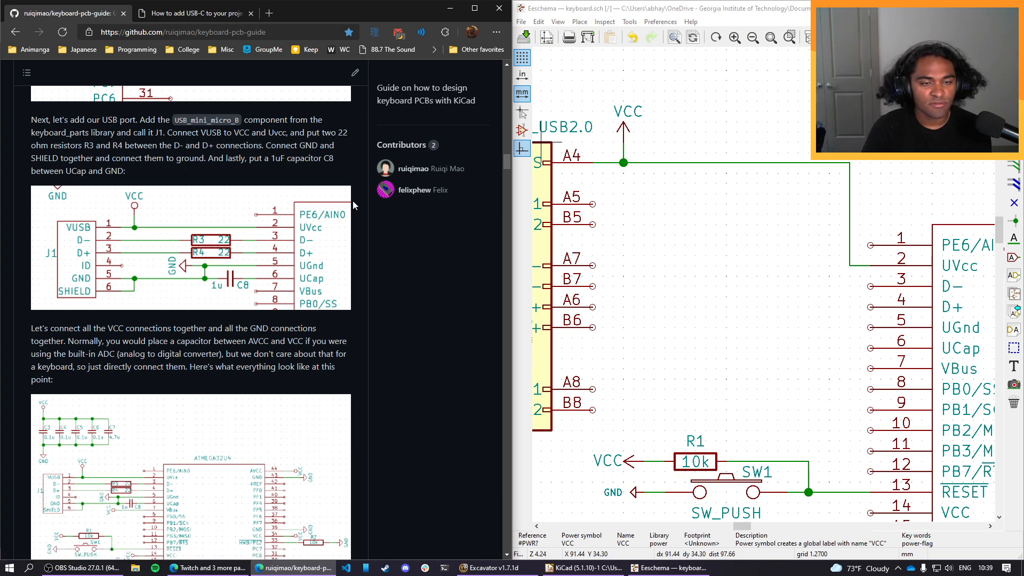
mouse_move(534, 318)
middle_down()
mouse_move(740, 332)
mouse_move(595, 329)
middle_up()
mouse_move(799, 339)
middle_down()
mouse_move(723, 314)
mouse_move(765, 316)
mouse_move(756, 300)
middle_up()
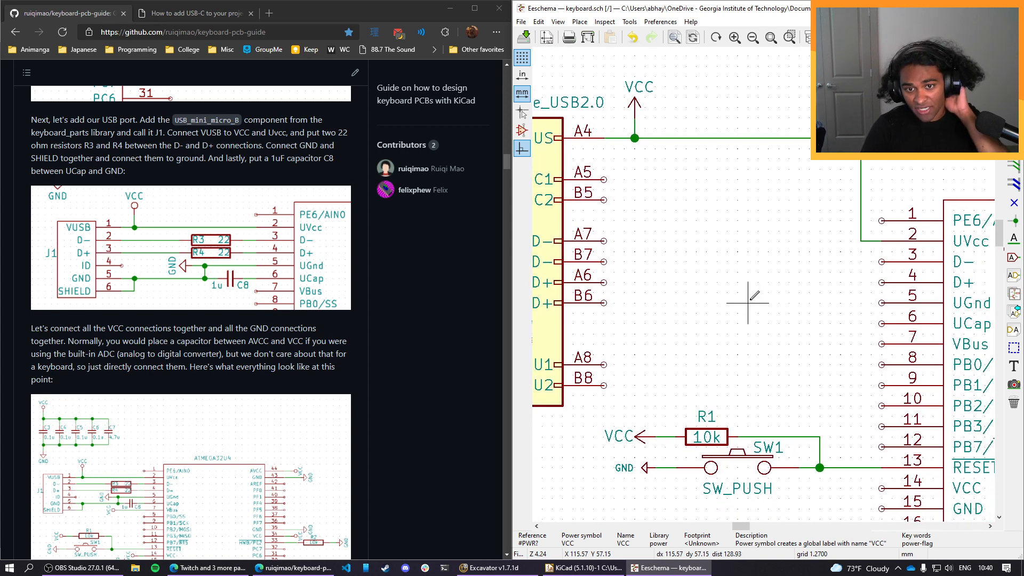
middle_drag(664, 264, 675, 254)
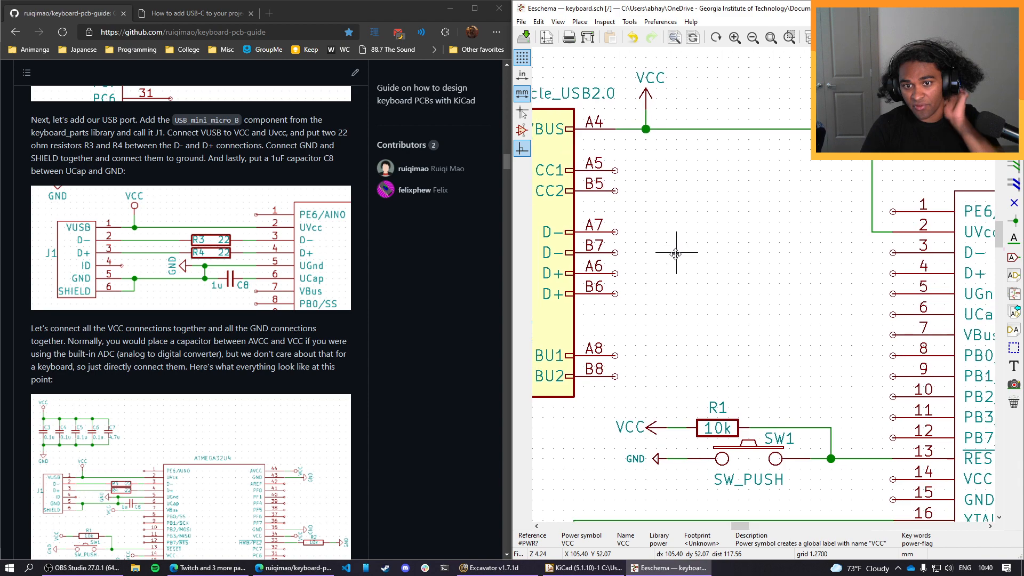
click(200, 14)
scroll(255, 309, down, 5)
scroll(256, 309, up, 3)
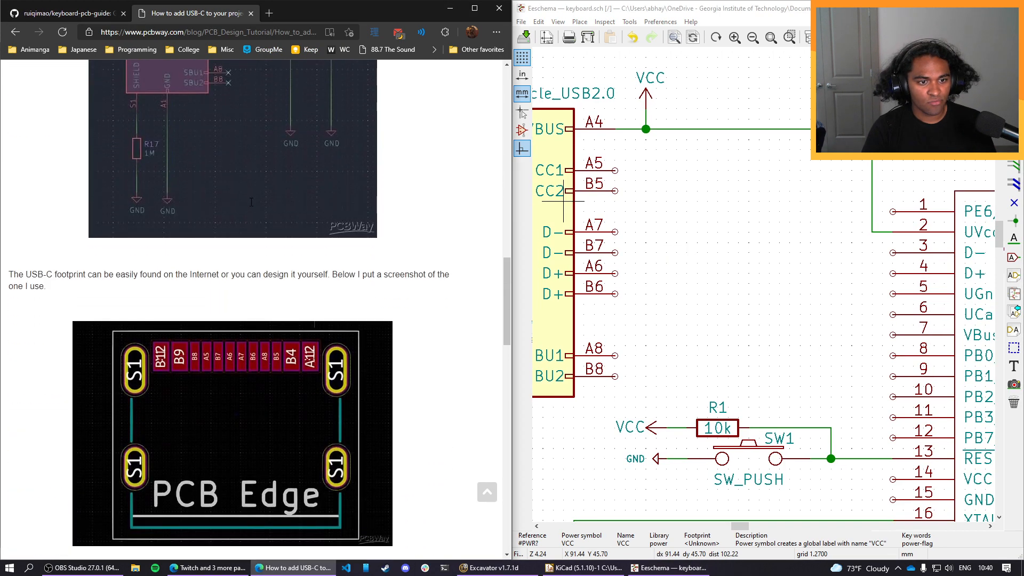
scroll(256, 309, down, 12)
scroll(250, 202, down, 4)
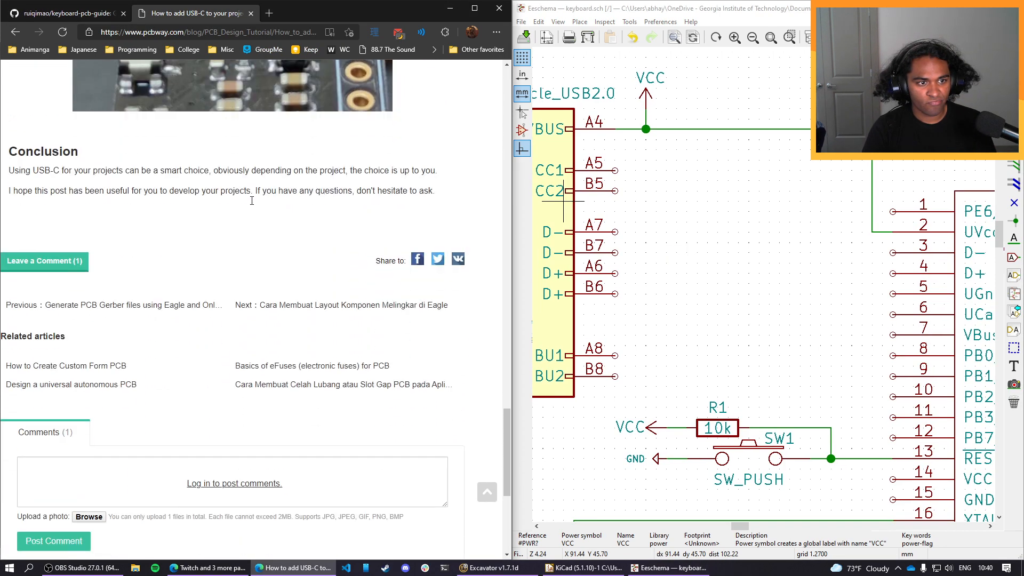
scroll(251, 202, up, 20)
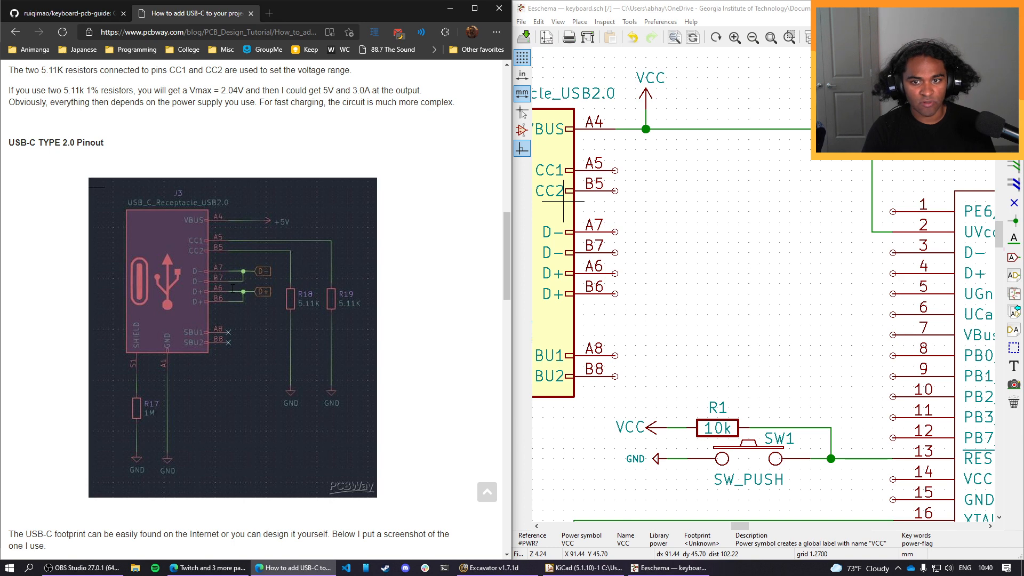
Wire the receptacle's two D- pins, B7 and A7, together.
click(615, 252)
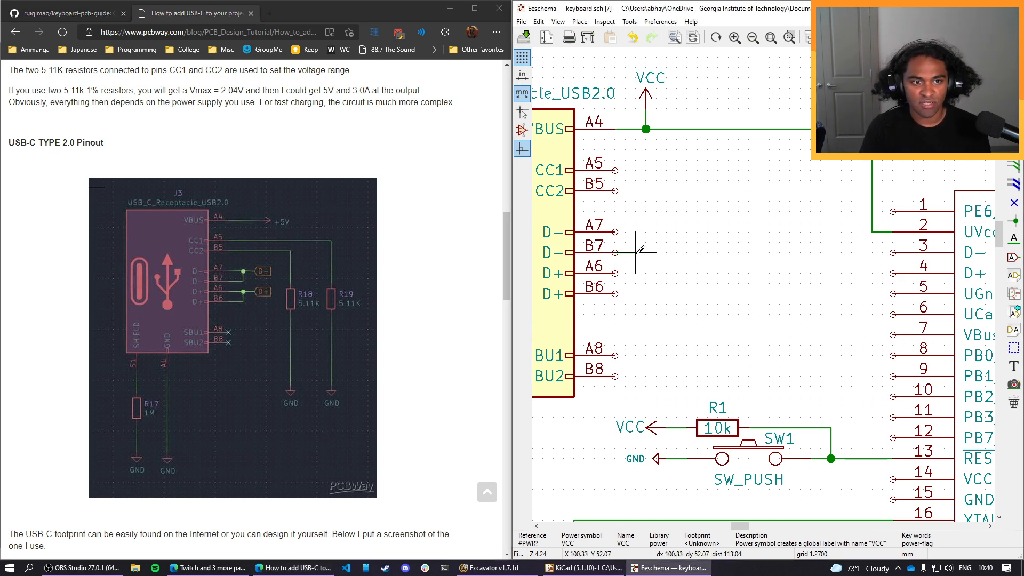
click(635, 231)
click(614, 231)
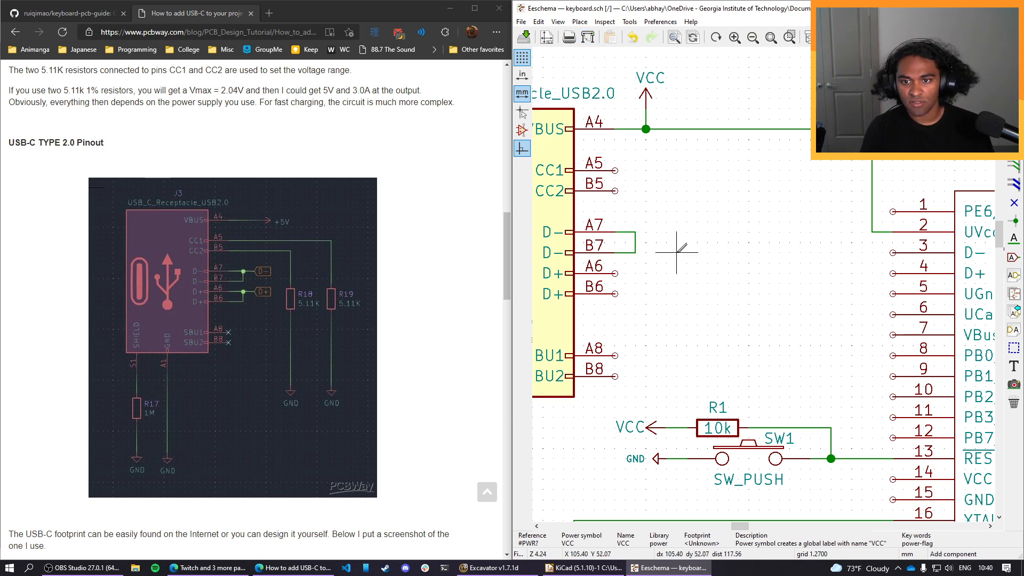
Add a resistor symbol R, rotate it horizontal beside pin A7, and wire it to the joined D- pins.
text(a)
text(r)
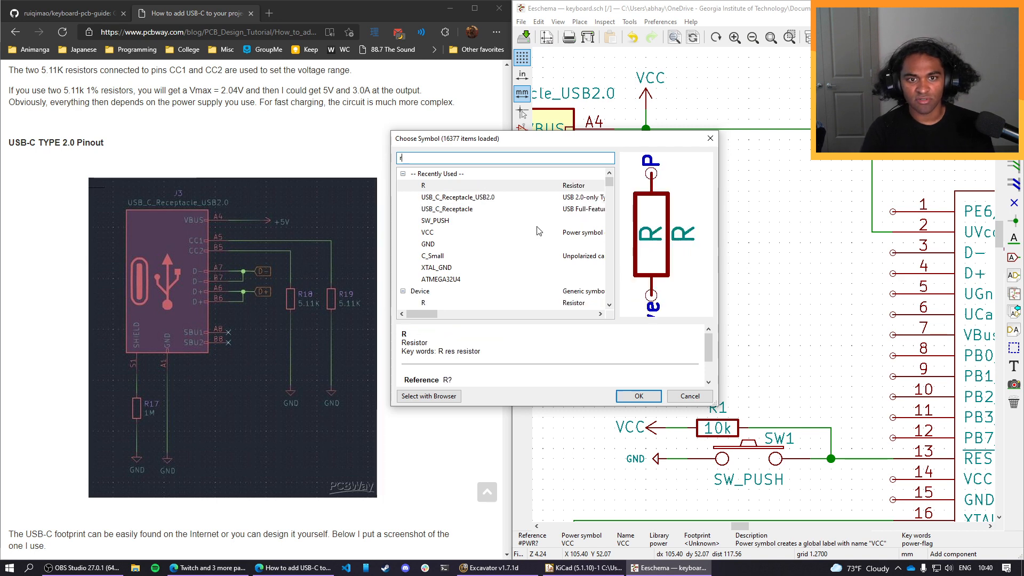
click(630, 397)
key(r)
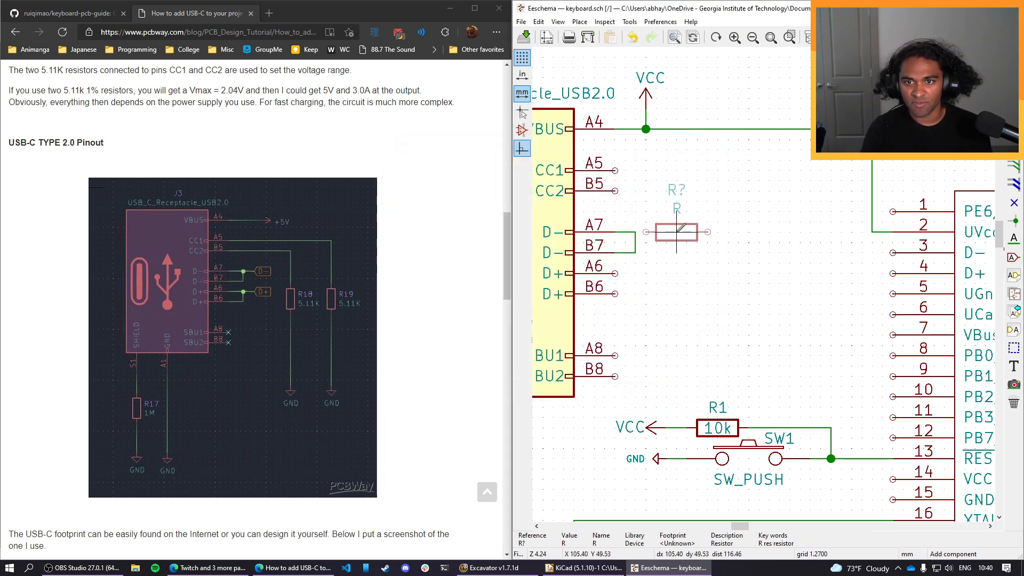
click(688, 230)
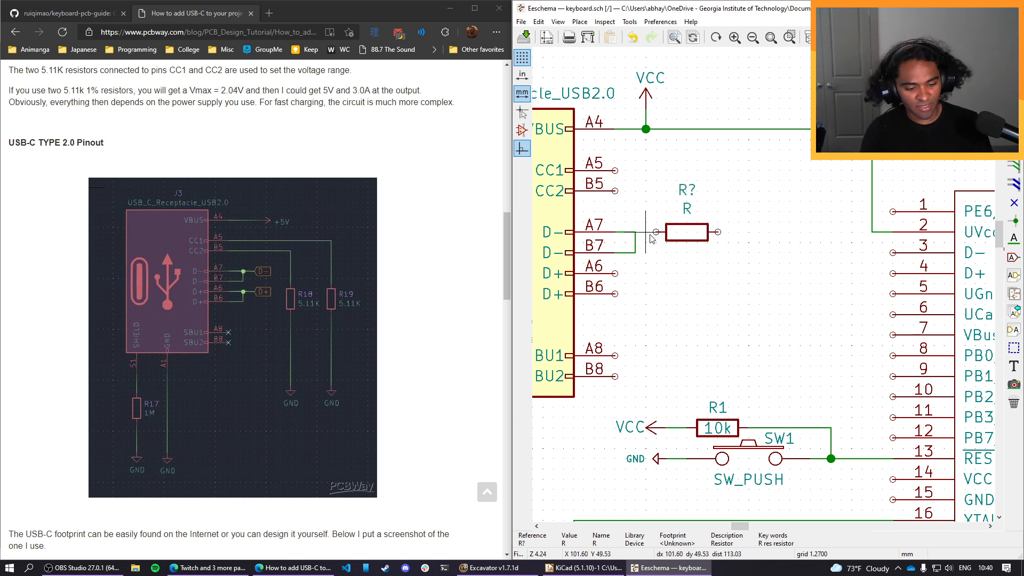
key(w)
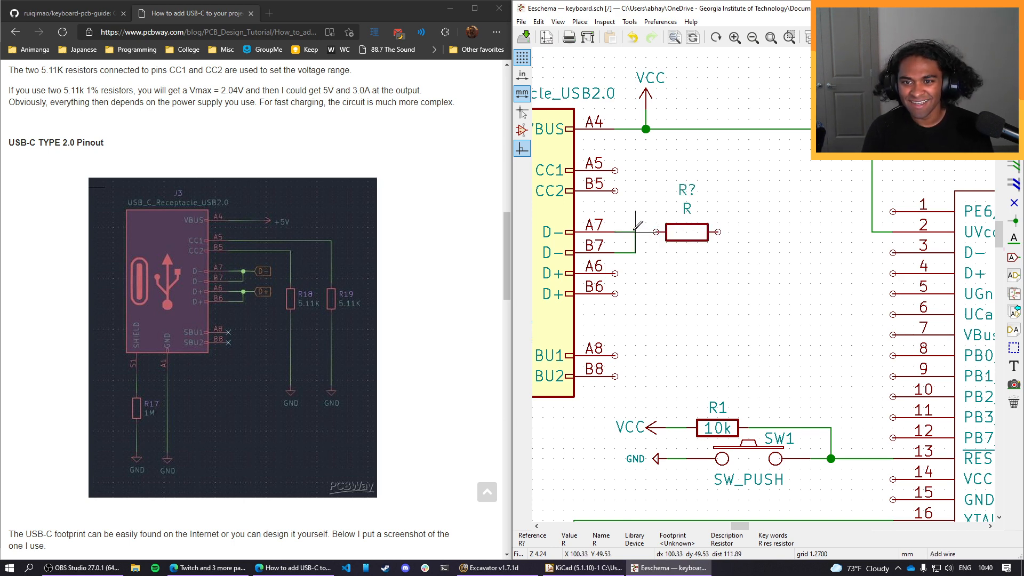
click(655, 232)
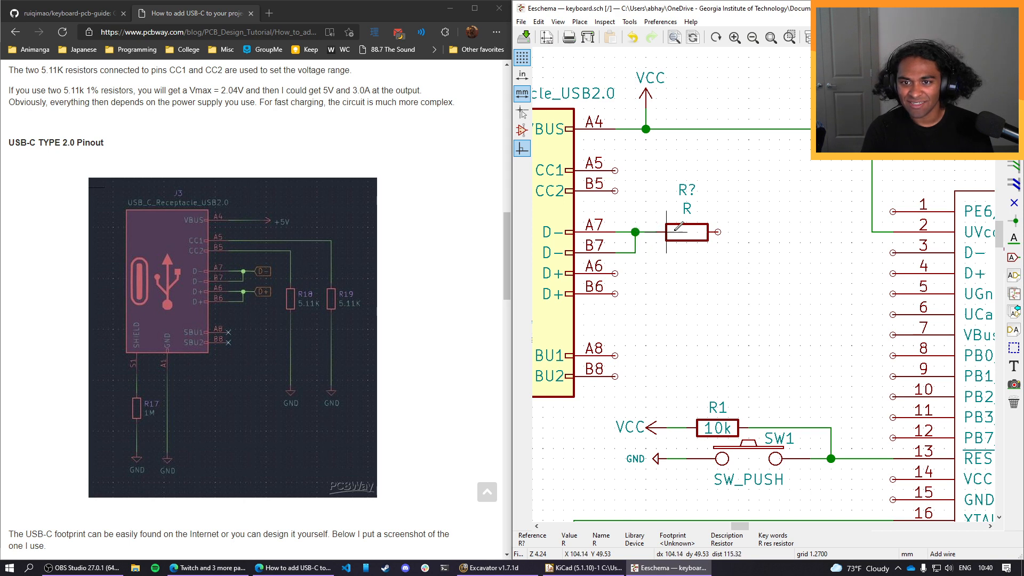
Wire the receptacle's two D+ pins, B6 and A6, together.
click(617, 294)
click(637, 274)
click(615, 273)
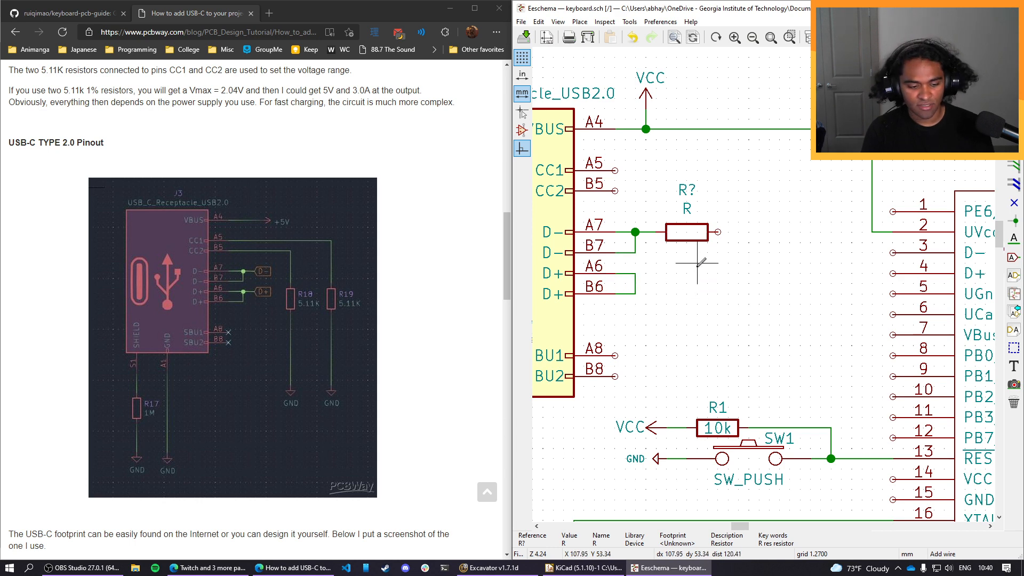
Duplicate the D- resistor directly below, level with pin A6, and wire the copy to the joined D+ pins.
key(m)
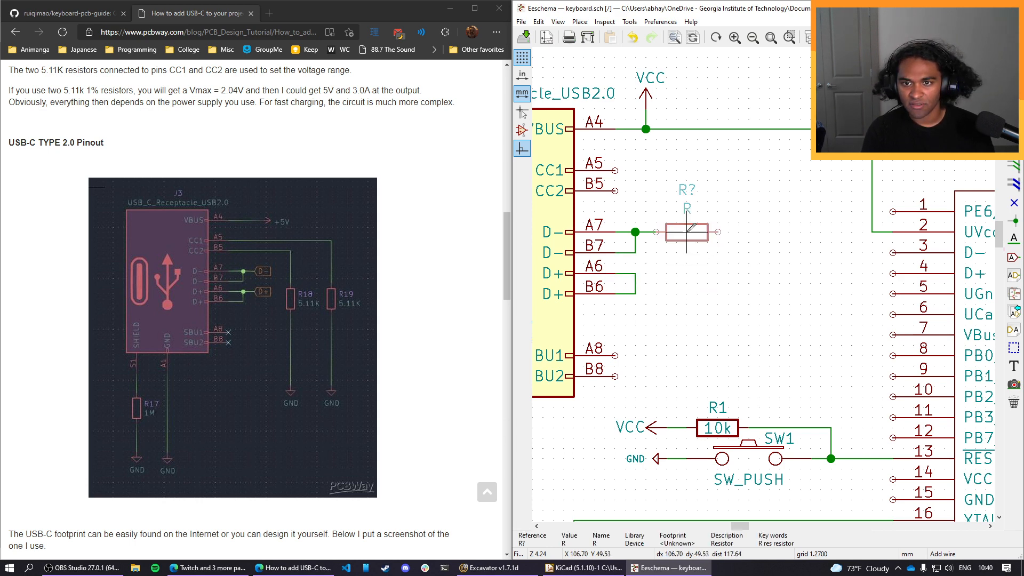
click(687, 232)
key(ctrl+d)
click(687, 273)
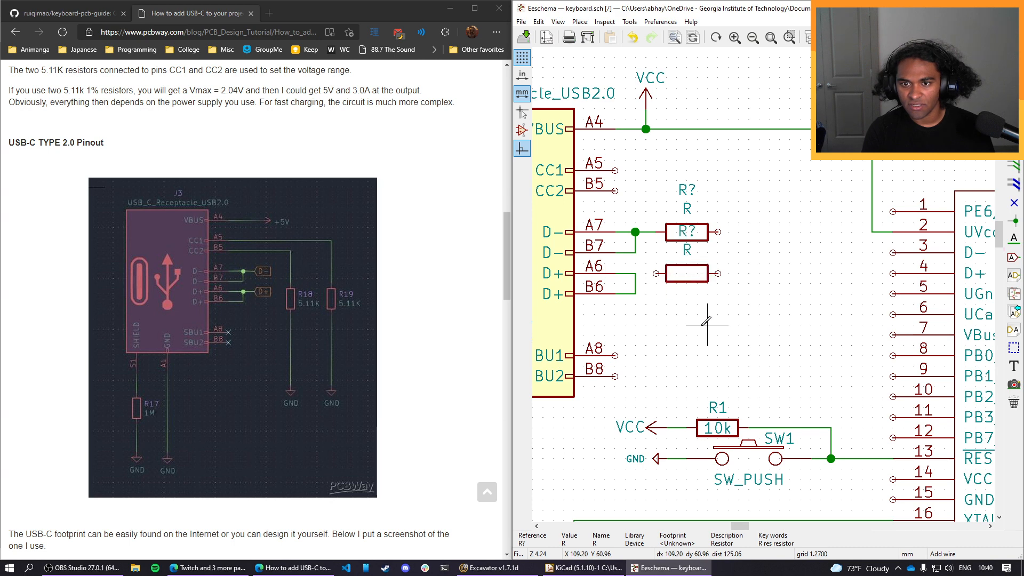
key(Escape)
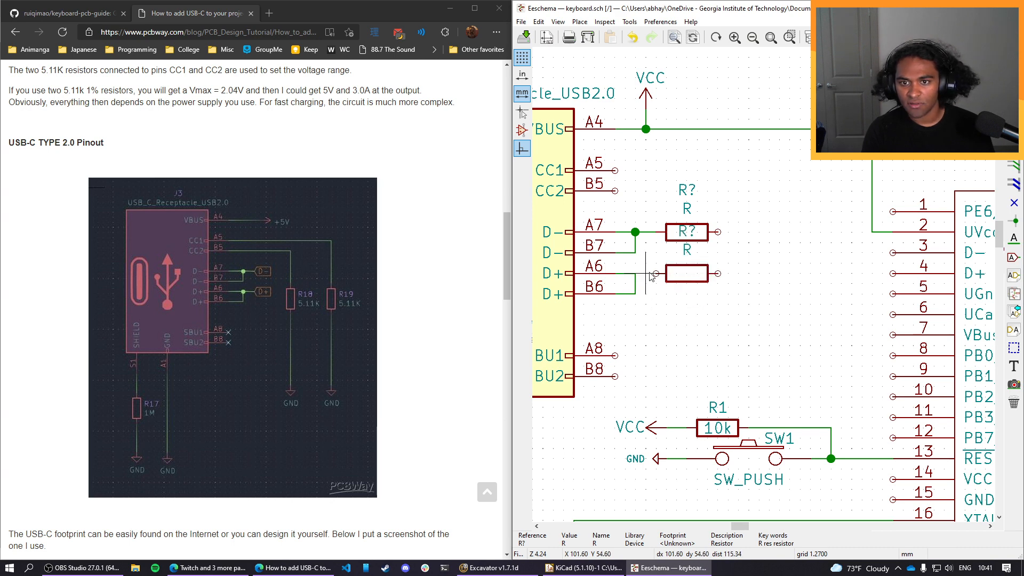
key(w)
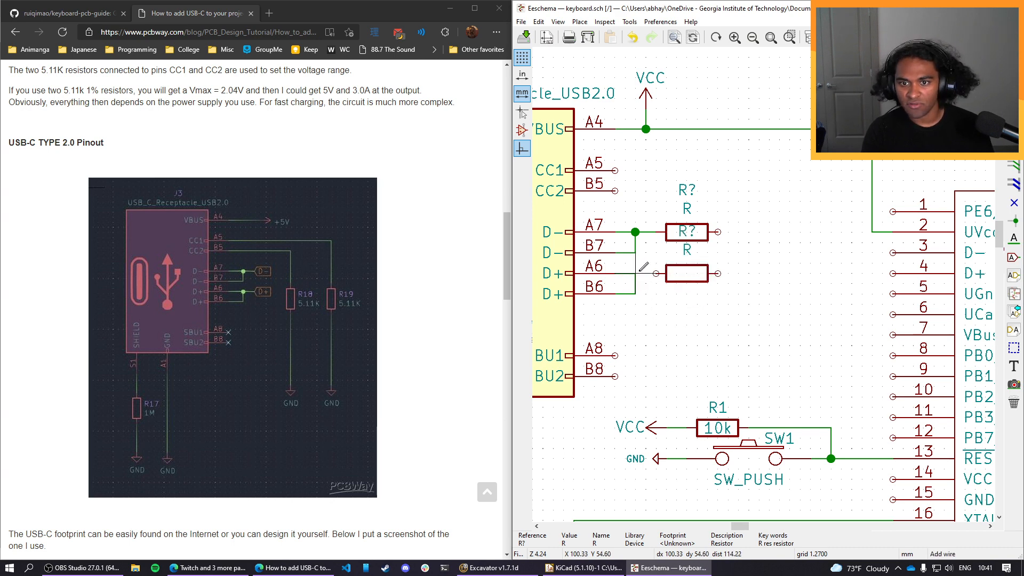
double_click(657, 273)
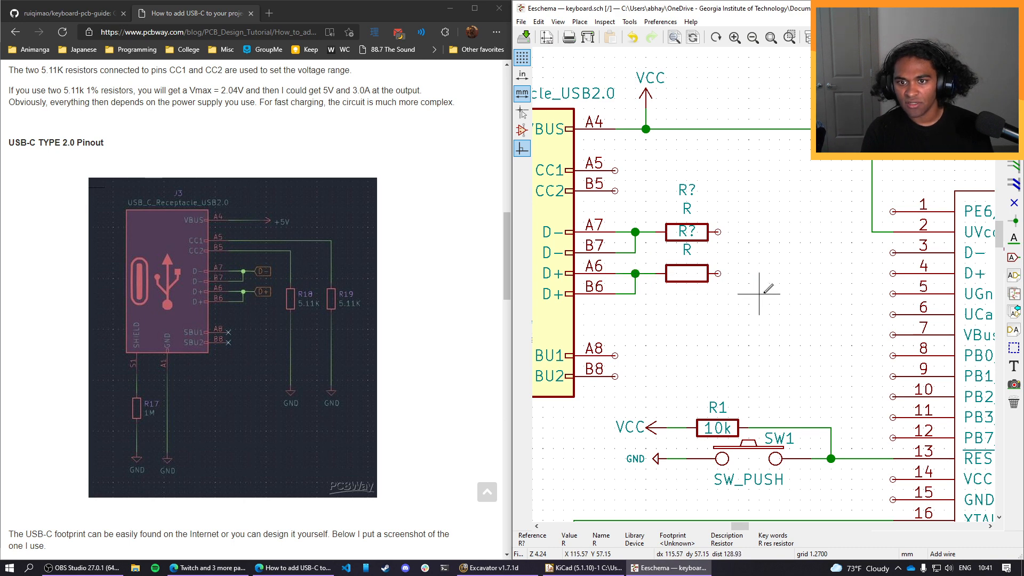
Move the D+ resistor's value label inside its body and its reference label just above the body.
right_click(687, 230)
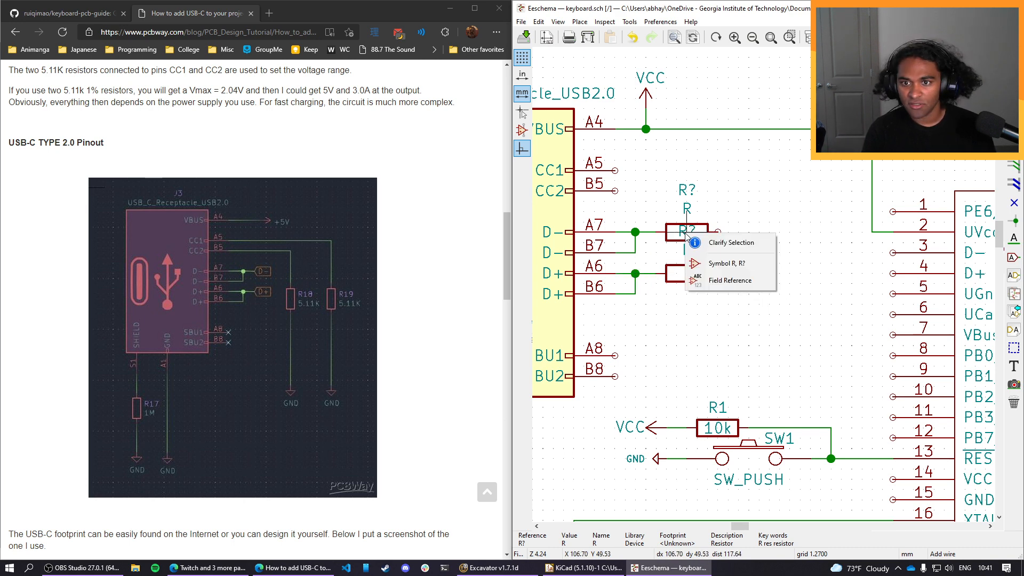
click(726, 264)
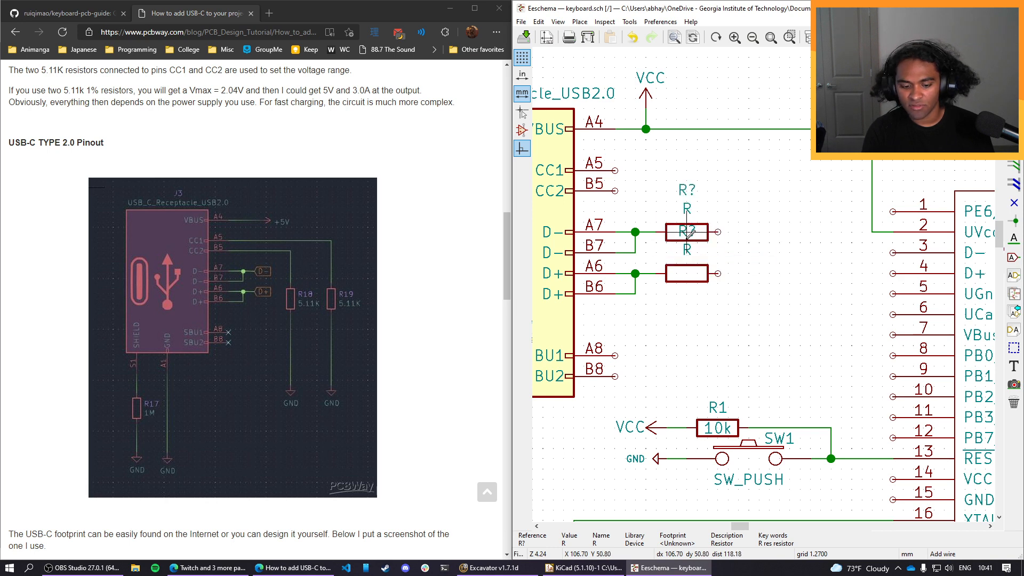
click(689, 268)
click(687, 233)
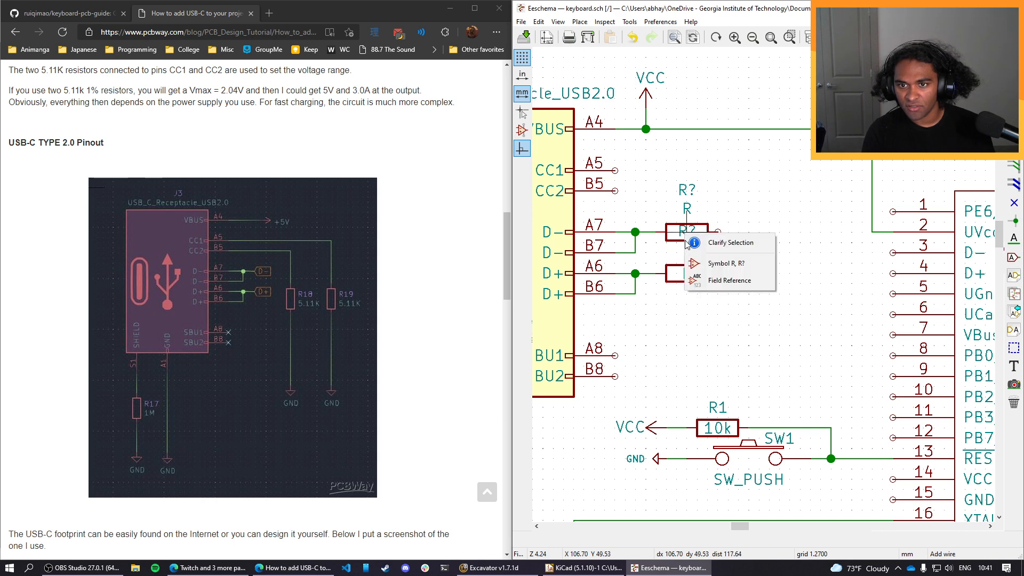
click(725, 280)
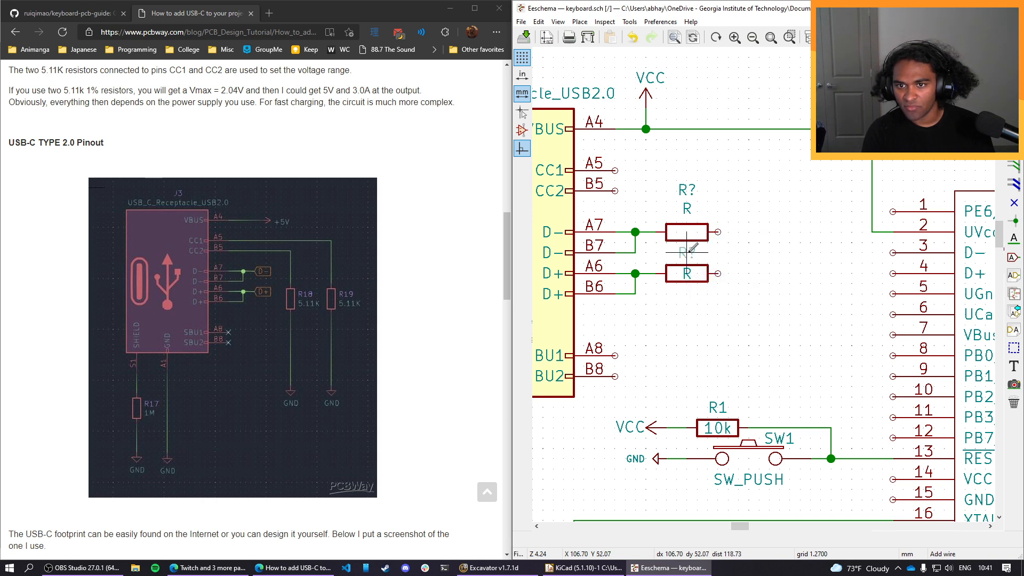
click(690, 257)
Move the D- resistor's value label inside its body and its reference label just above the body.
key(m)
click(687, 231)
key(m)
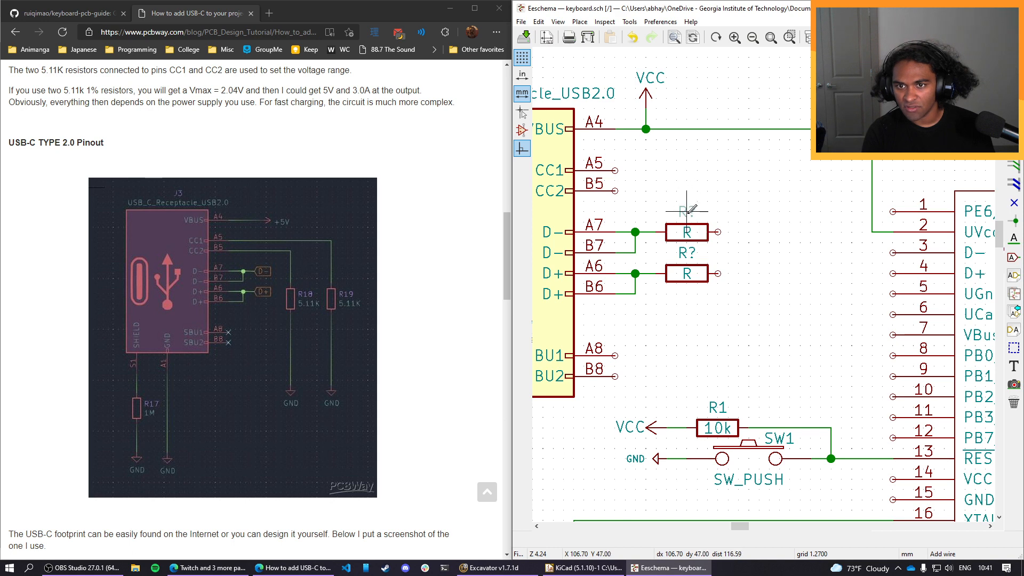
click(687, 211)
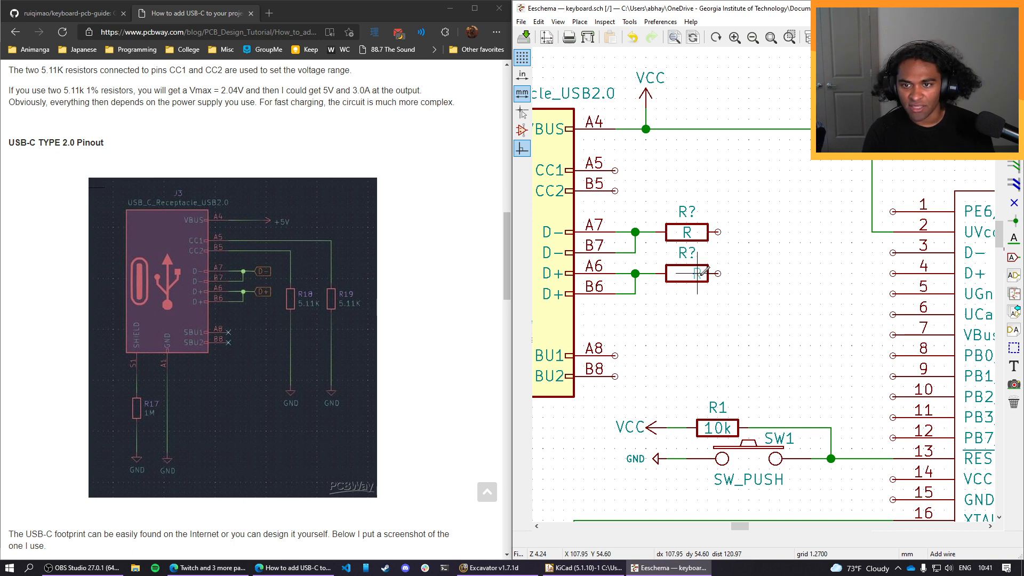
Arrange the D+ resistor's reference and value labels side by side inside its body, reference first.
click(697, 273)
key(m)
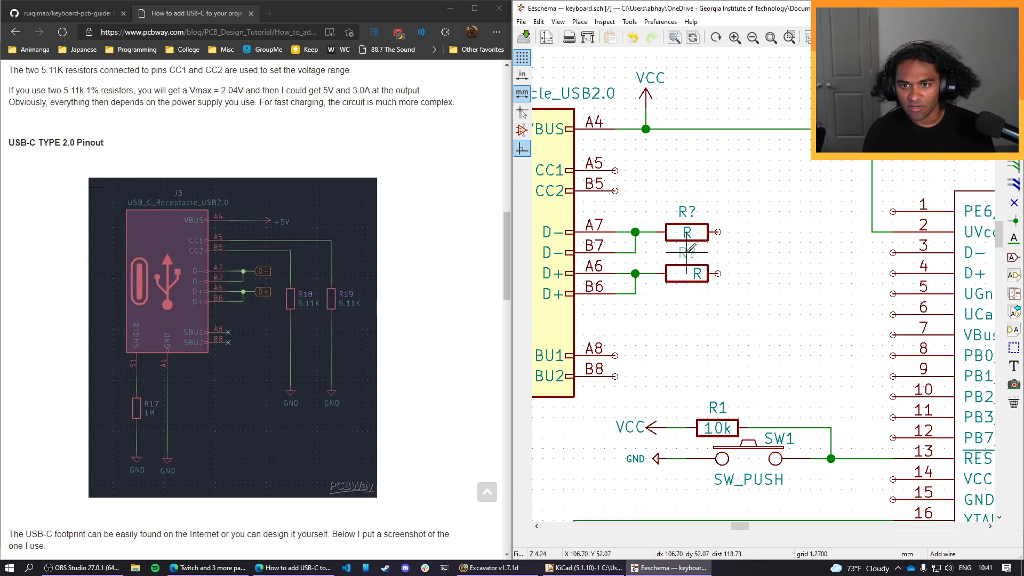
click(683, 269)
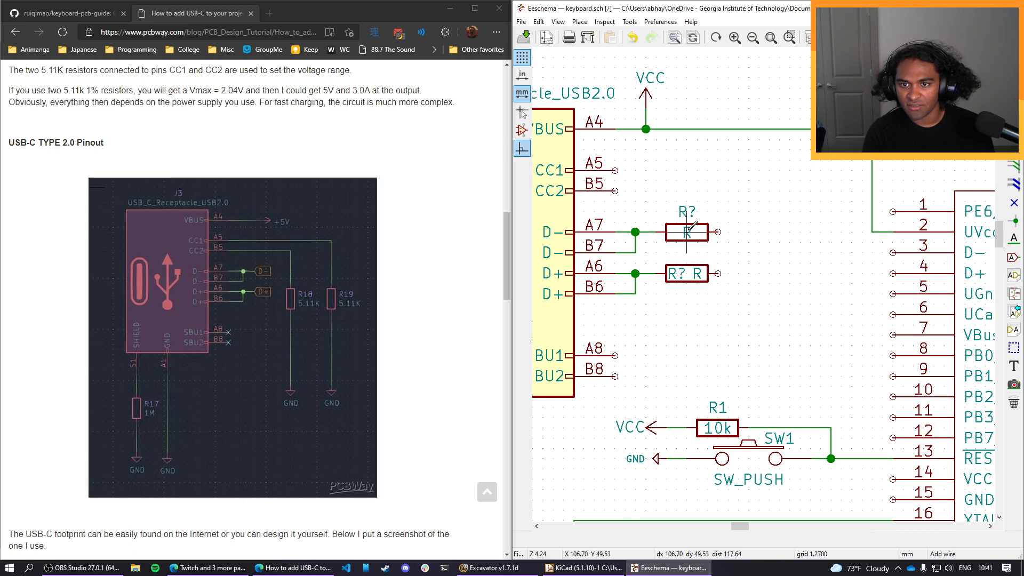
Arrange the D- resistor's reference and value labels side by side inside its body, reference first.
key(m)
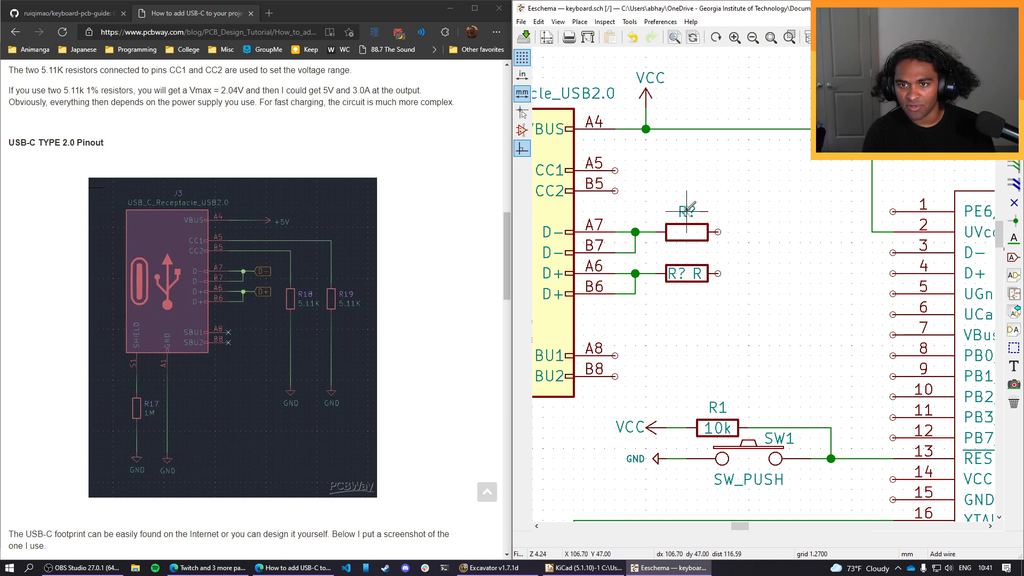
click(697, 232)
key(m)
Following the GitHub guide, set the D- resistor's reference to R3 and the D+ resistor's reference to R4.
click(69, 13)
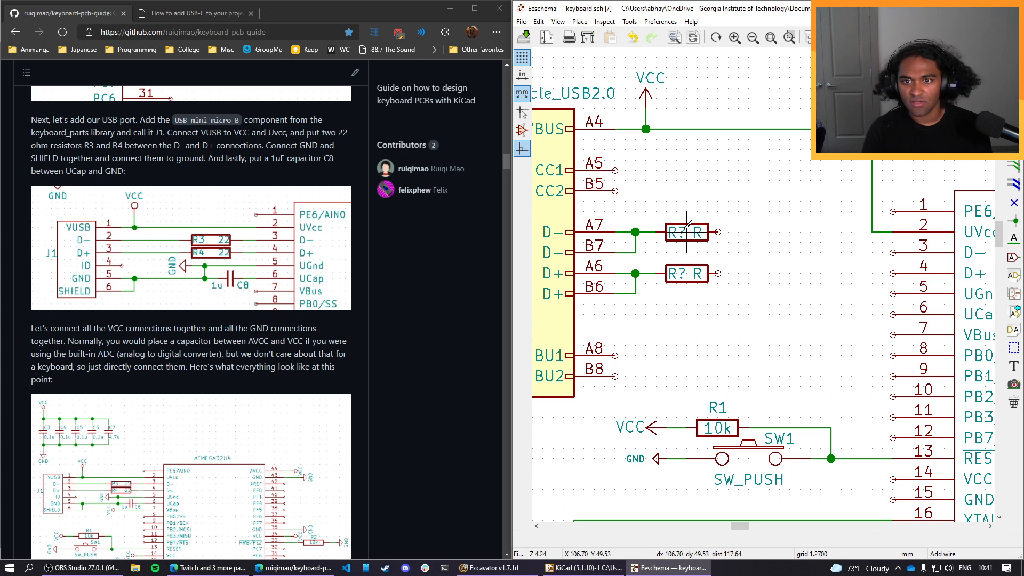
key(Escape)
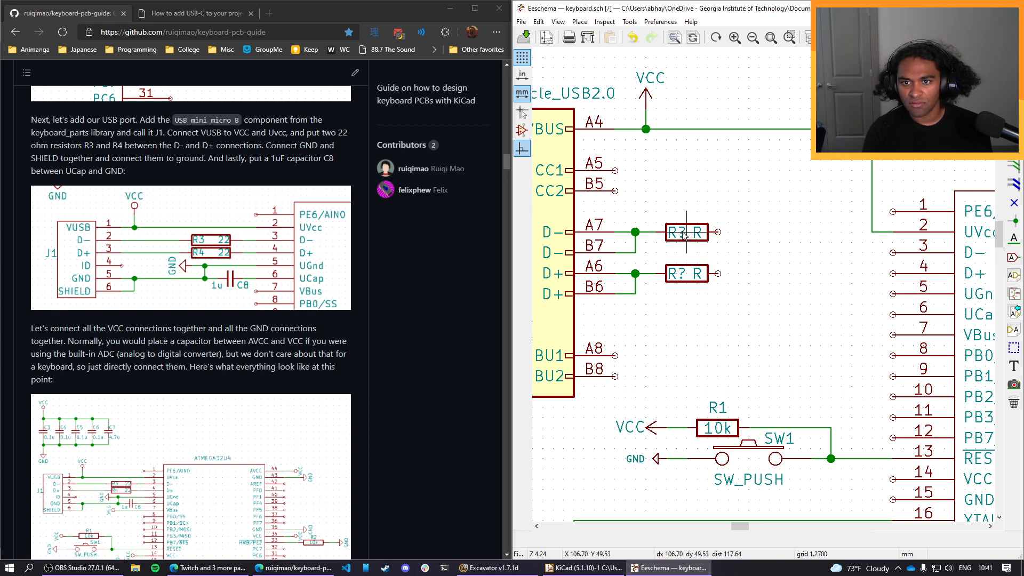
double_click(684, 234)
text(3)
key(Return)
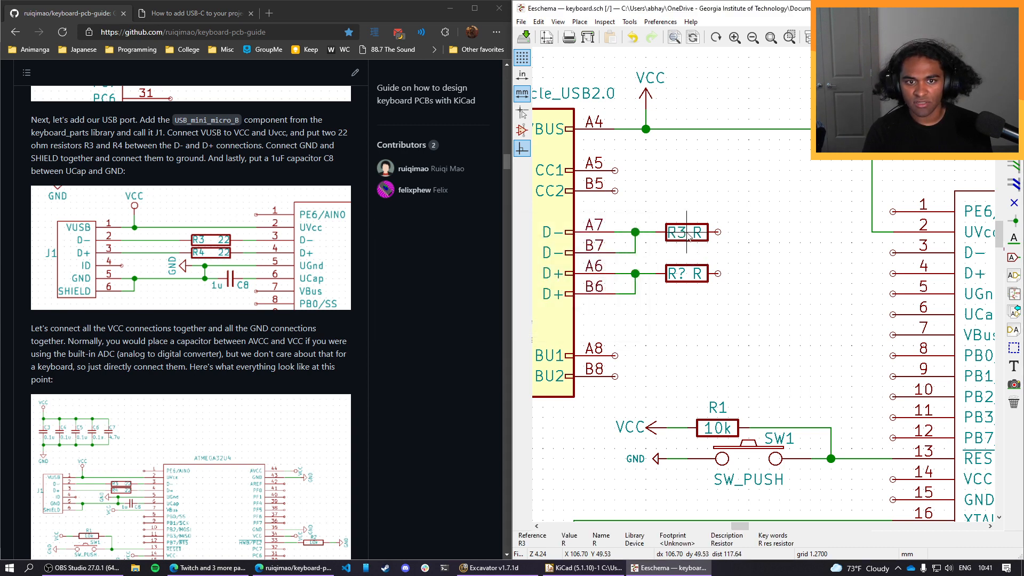
double_click(684, 274)
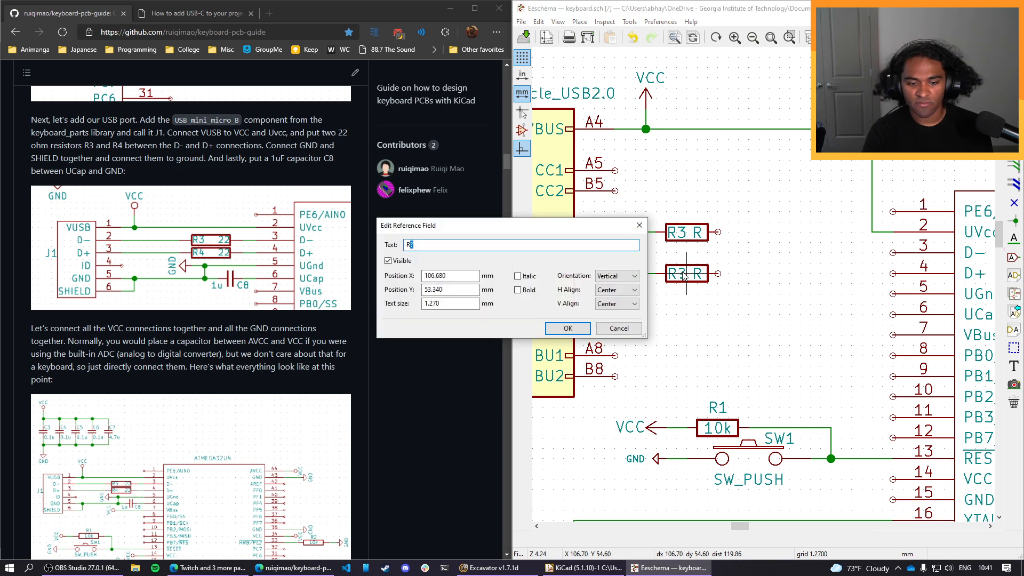
text(4)
key(Return)
Set the values of resistors R4 and R3 to 22.
double_click(697, 275)
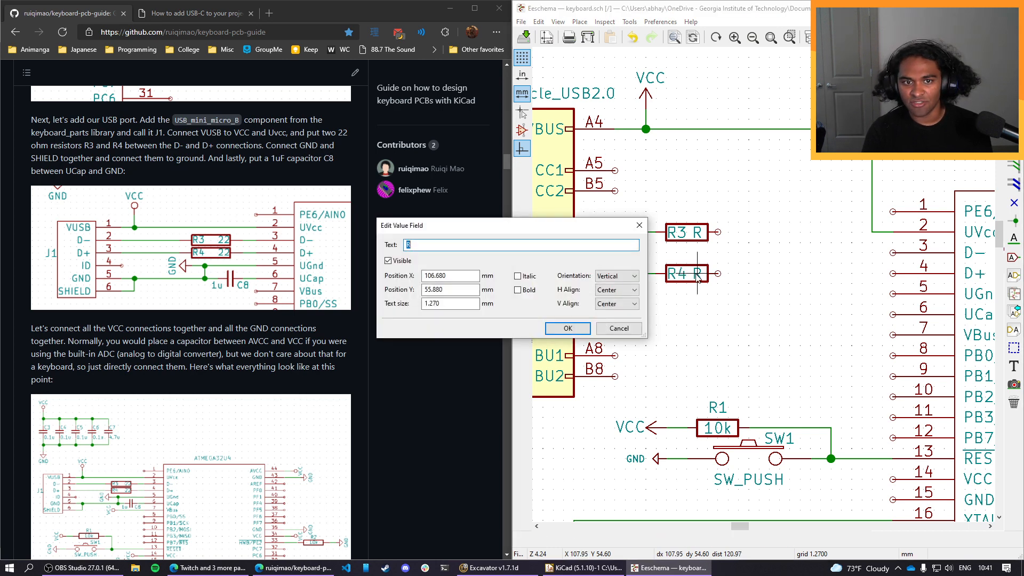
text(22)
click(587, 327)
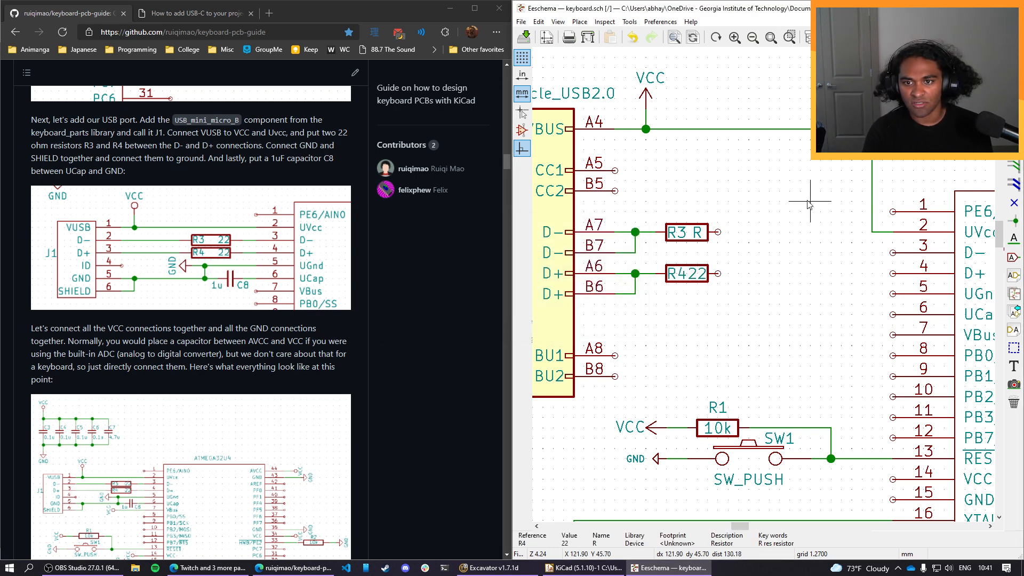
double_click(697, 232)
text(22)
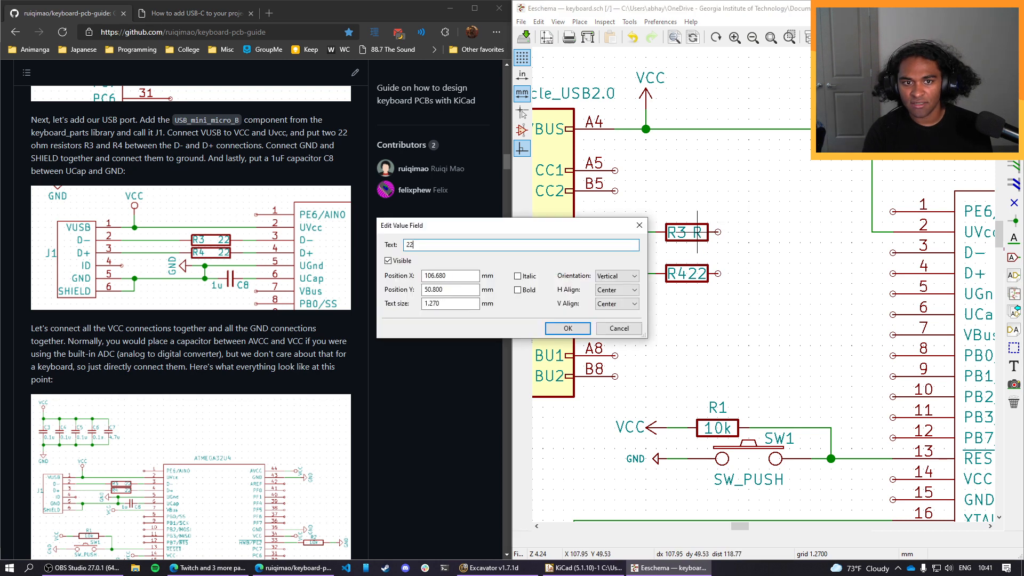
click(568, 329)
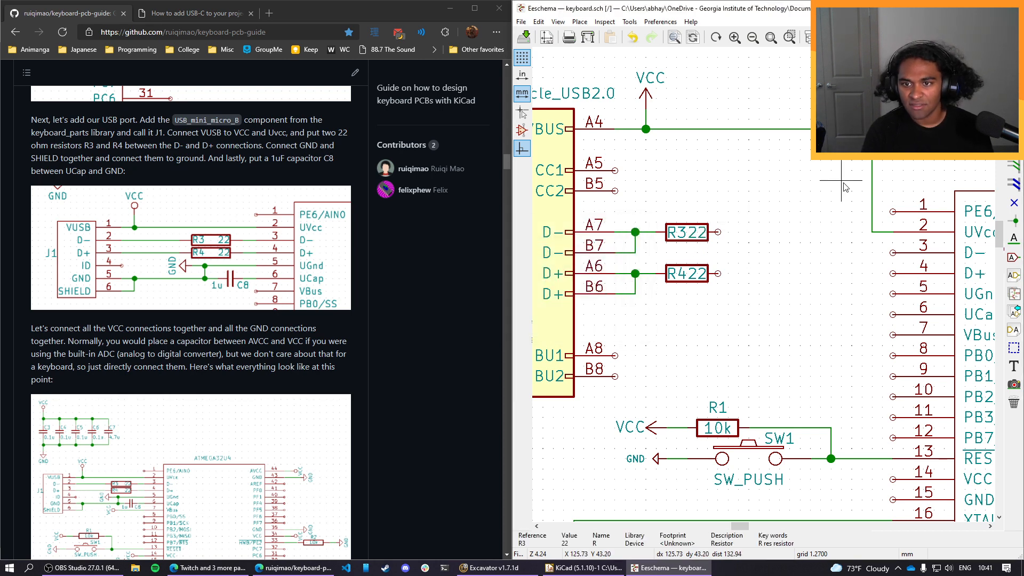
right_click(710, 237)
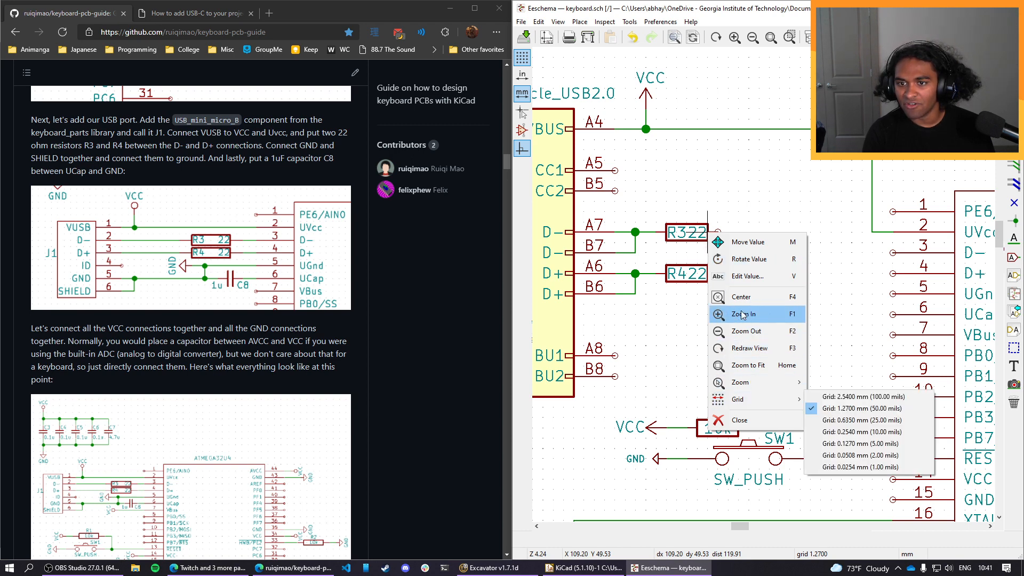
click(739, 210)
right_click(678, 233)
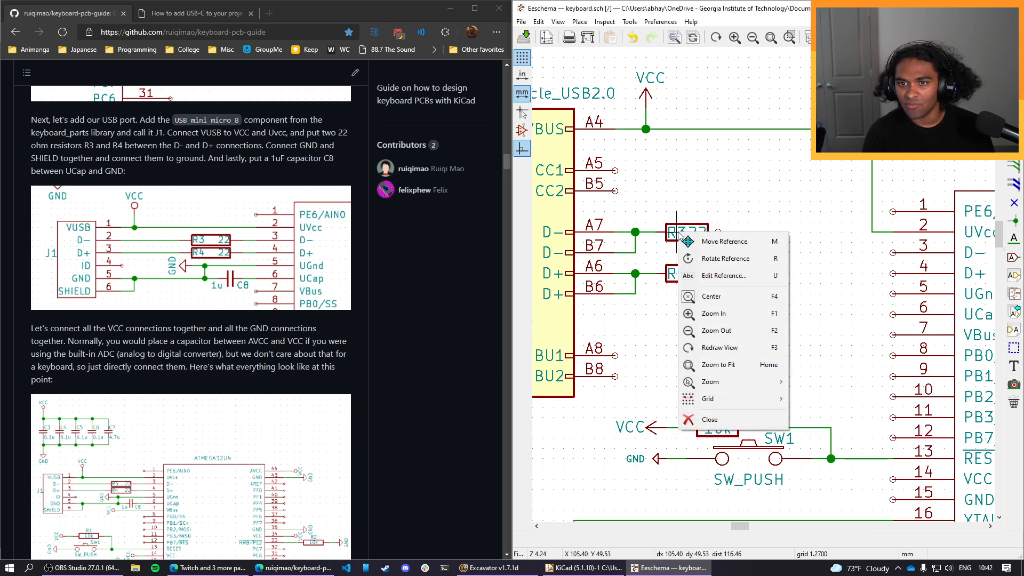
click(712, 205)
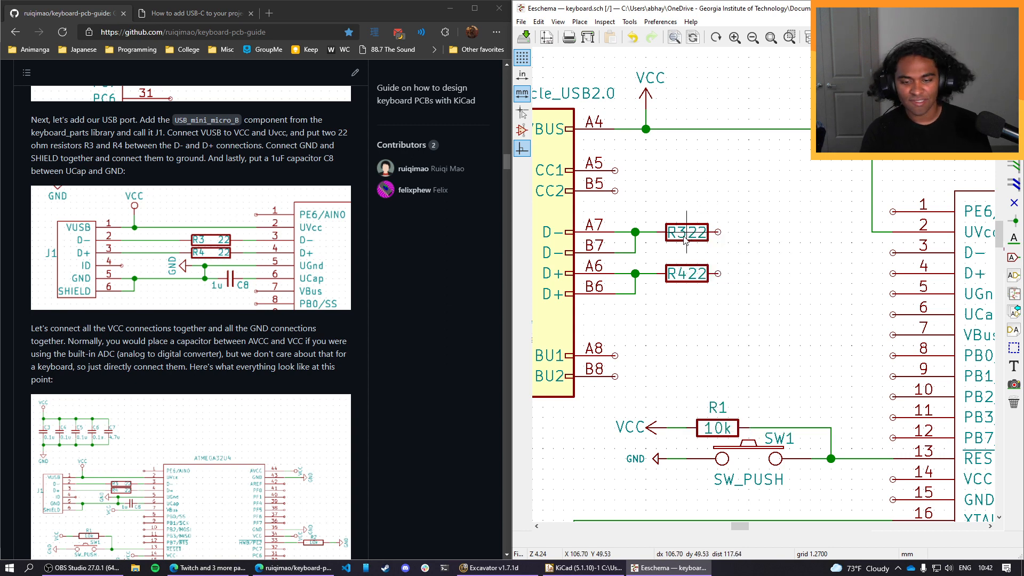
click(692, 240)
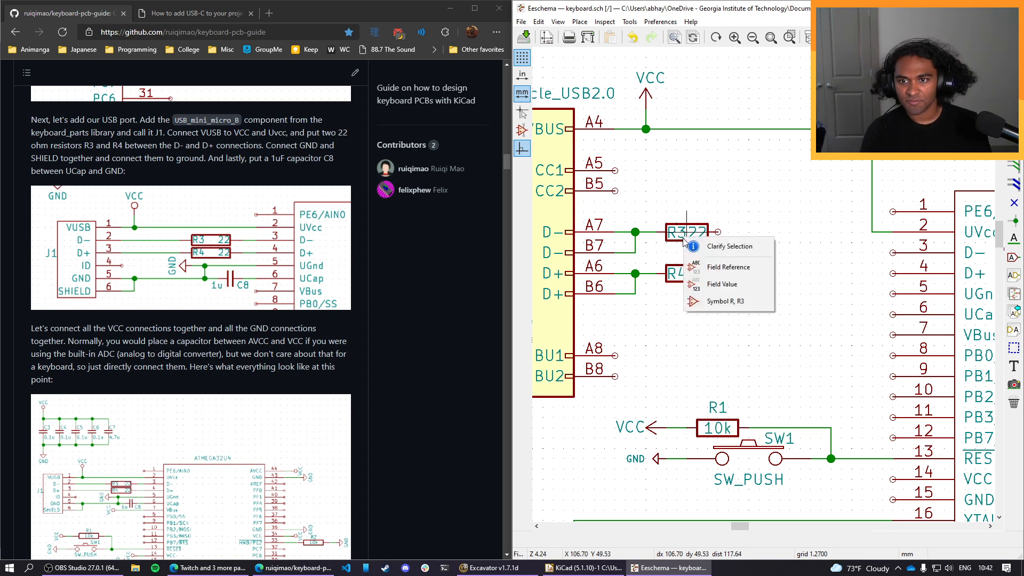
click(734, 302)
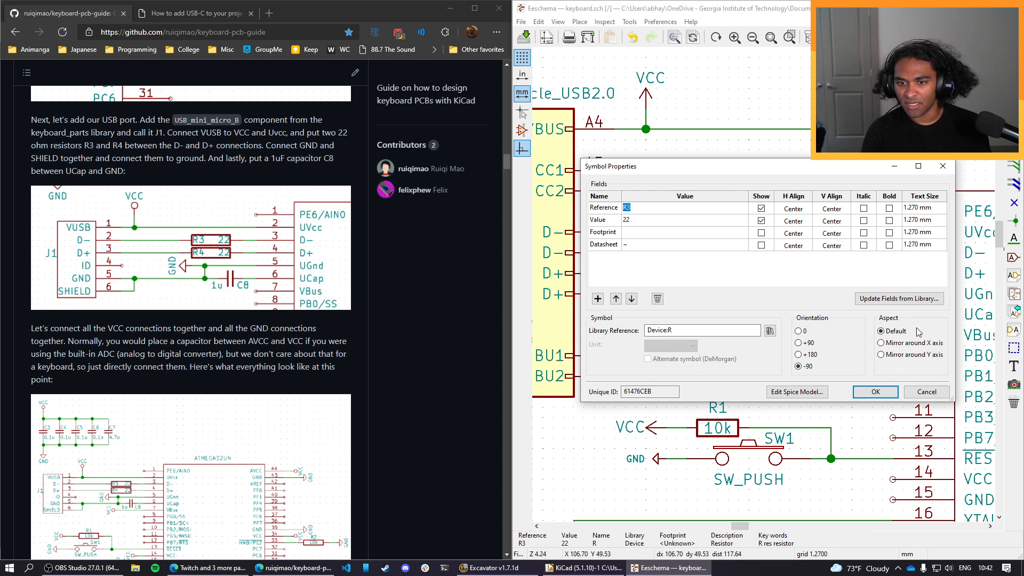
click(937, 394)
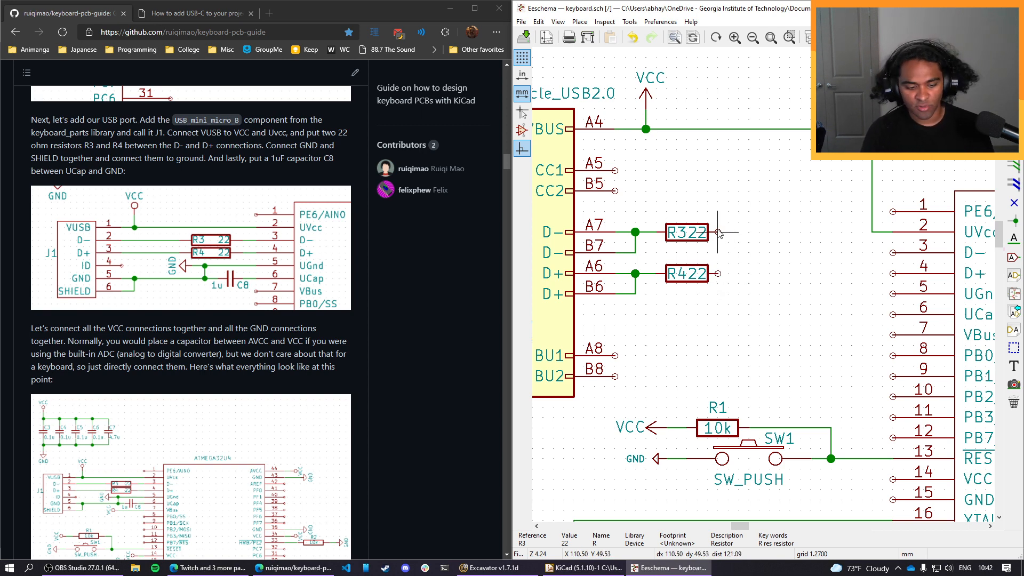
Wire R3's free end to the ATMEGA32U4's D- pin 3 and R4's free end to its D+ pin 4.
key(w)
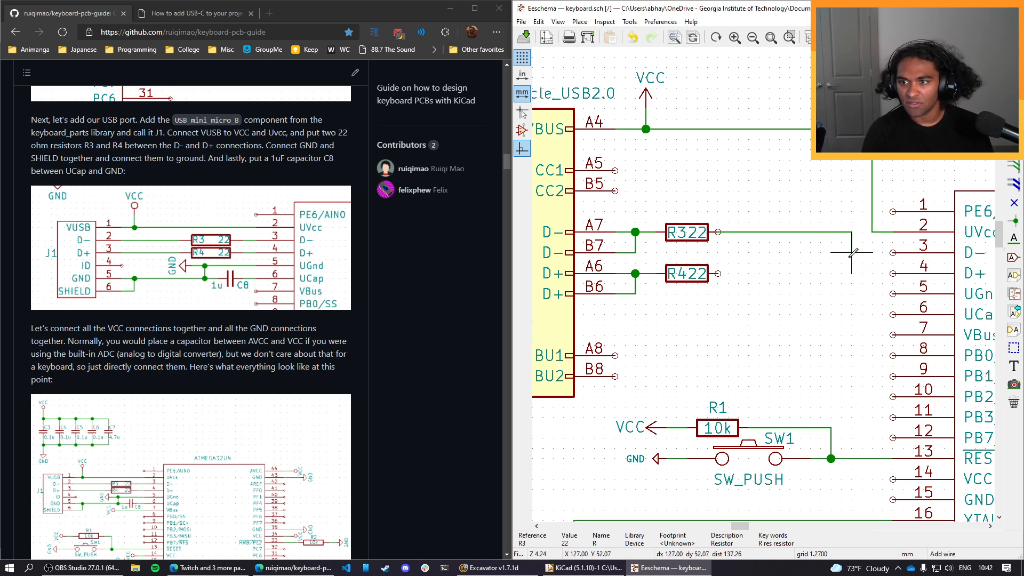
click(851, 252)
click(892, 252)
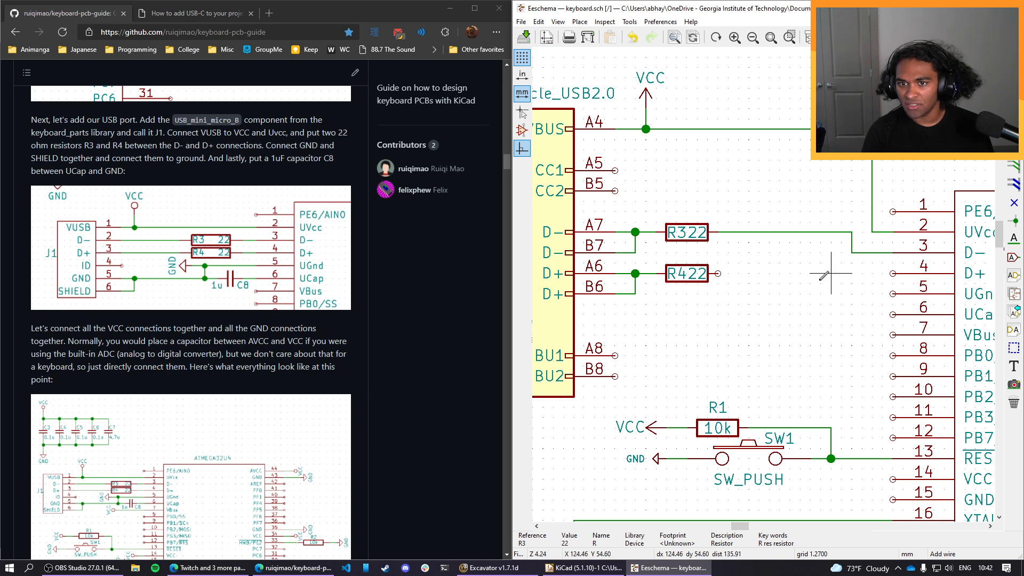
click(717, 273)
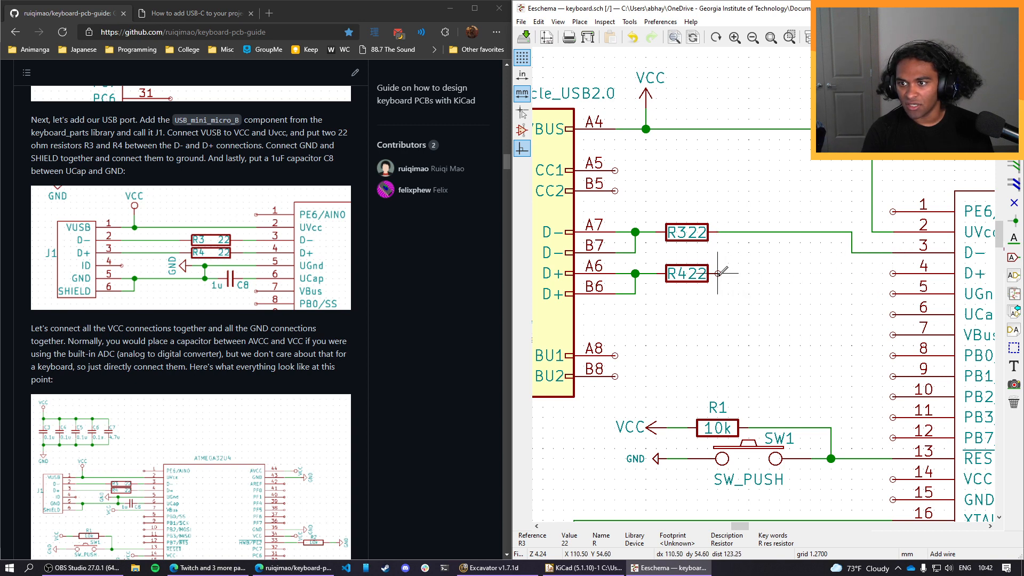
click(893, 273)
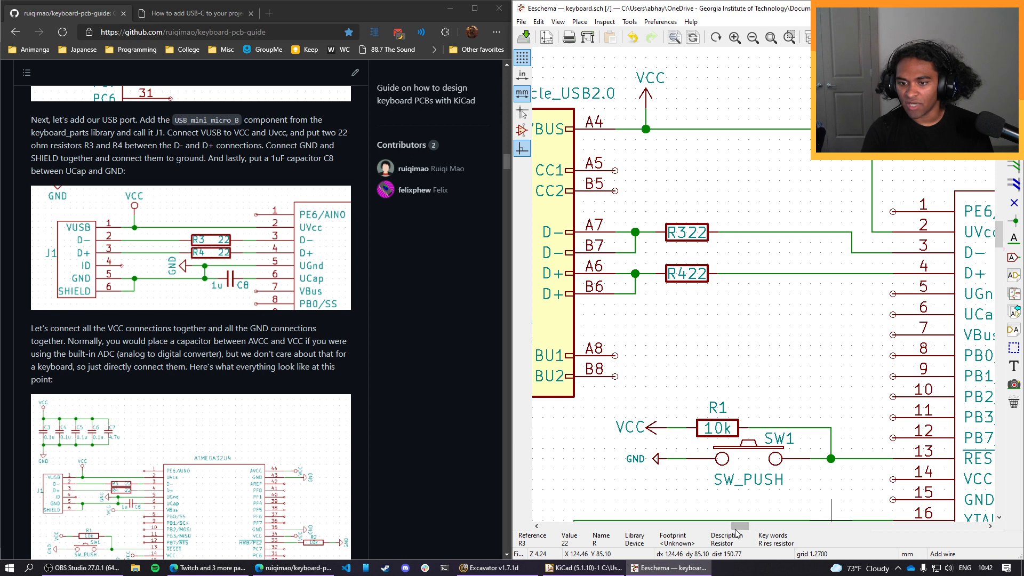
Wire the USB-C receptacle's SHIELD pin S1 and GND pin A1 together with a U-shaped connection below the symbol.
mouse_move(739, 526)
mouse_down()
mouse_move(746, 532)
mouse_move(724, 529)
mouse_up()
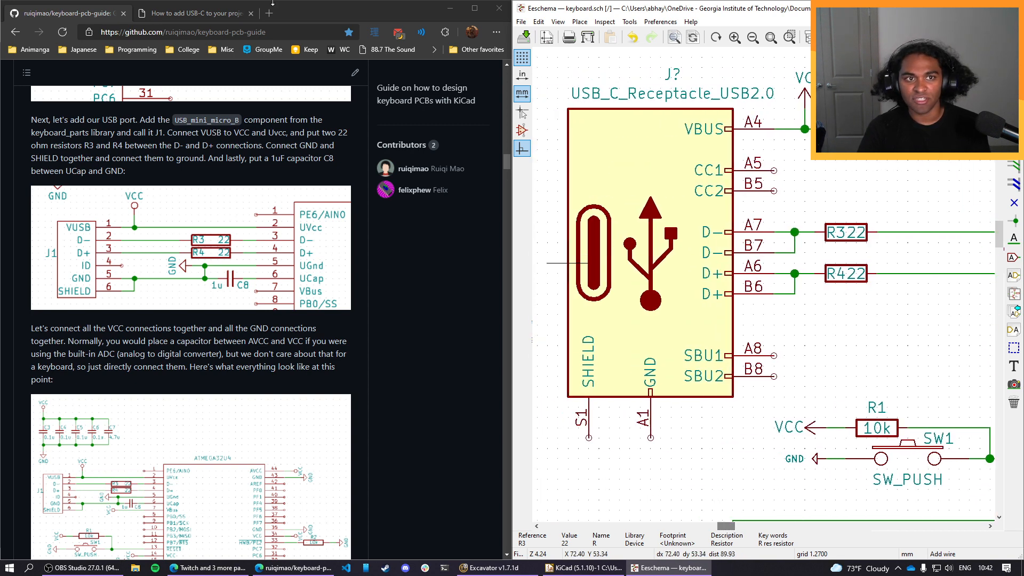
click(201, 16)
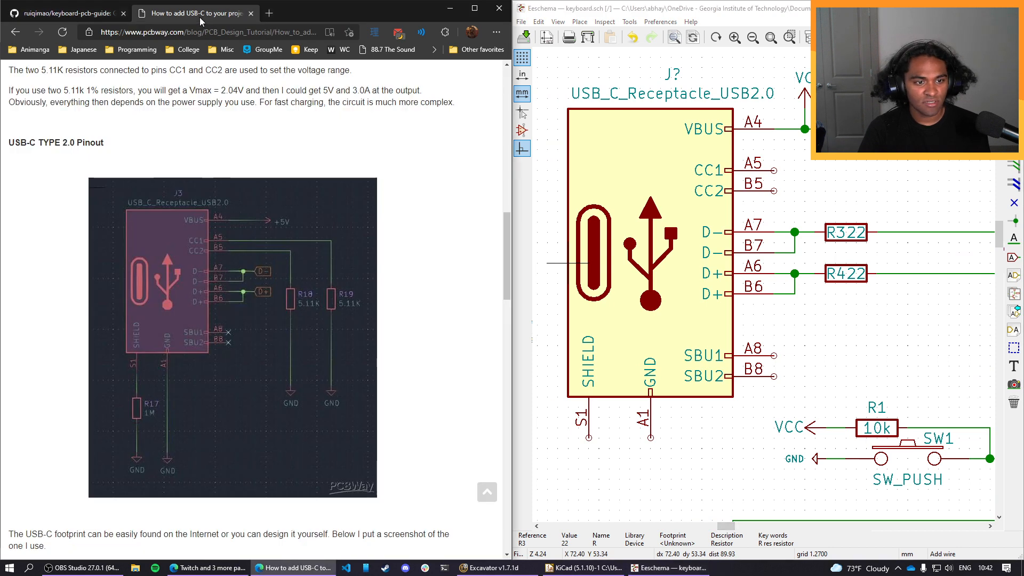
click(89, 15)
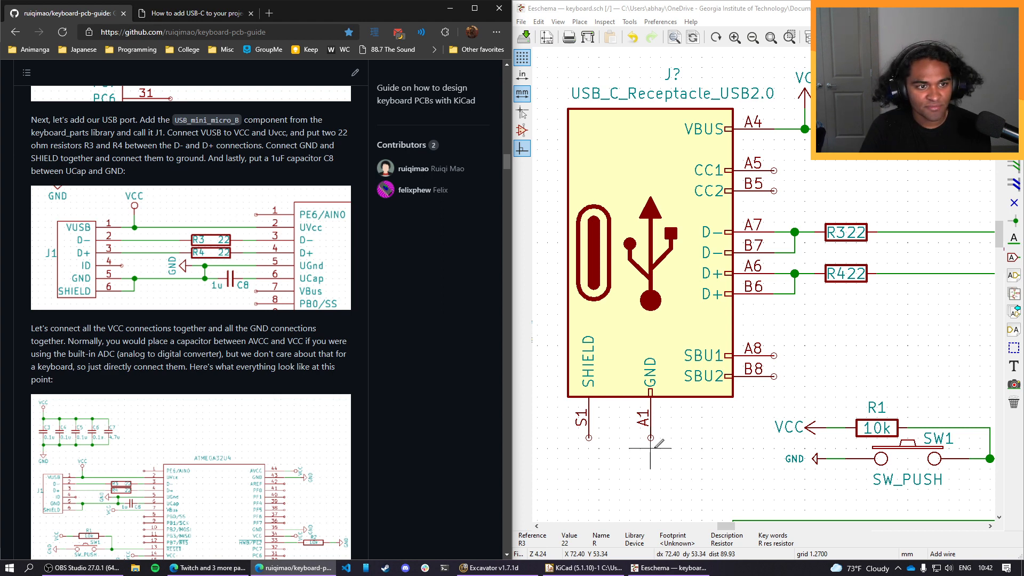
click(589, 437)
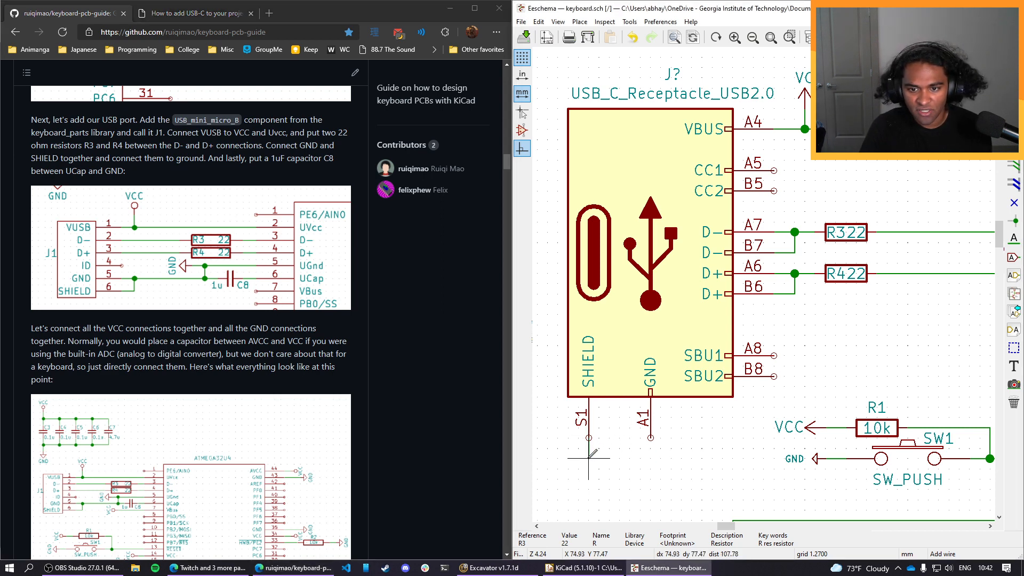
click(650, 457)
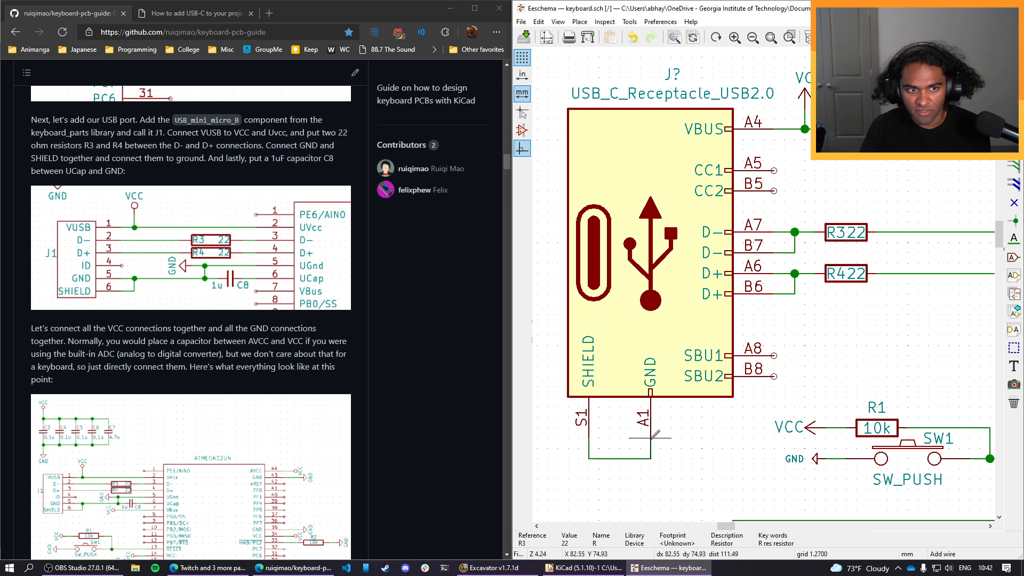
click(651, 438)
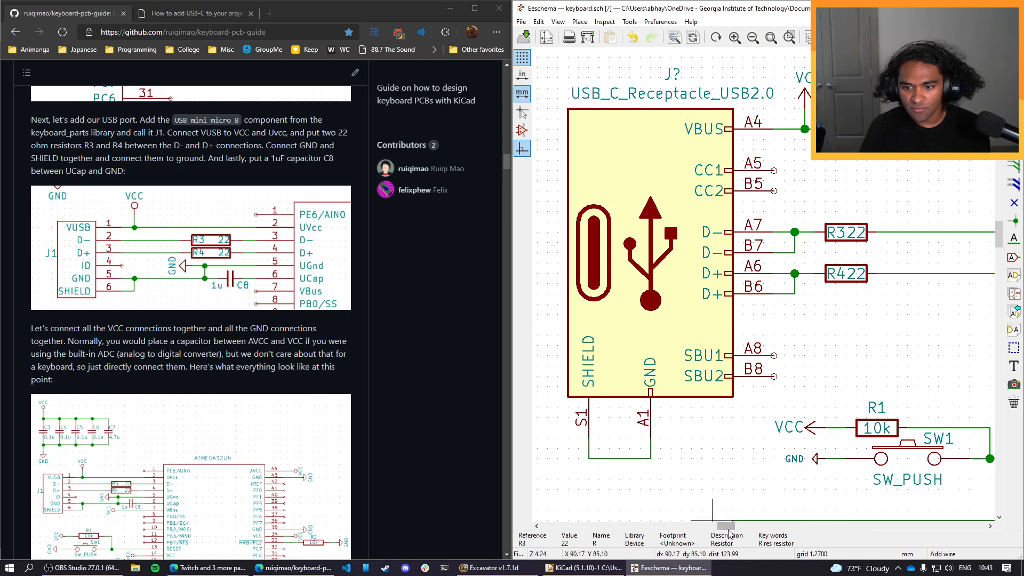
Copy the reset switch's GND symbol and place the copy below R4's output wire, level with UGnd pin 5.
drag(725, 526, 751, 526)
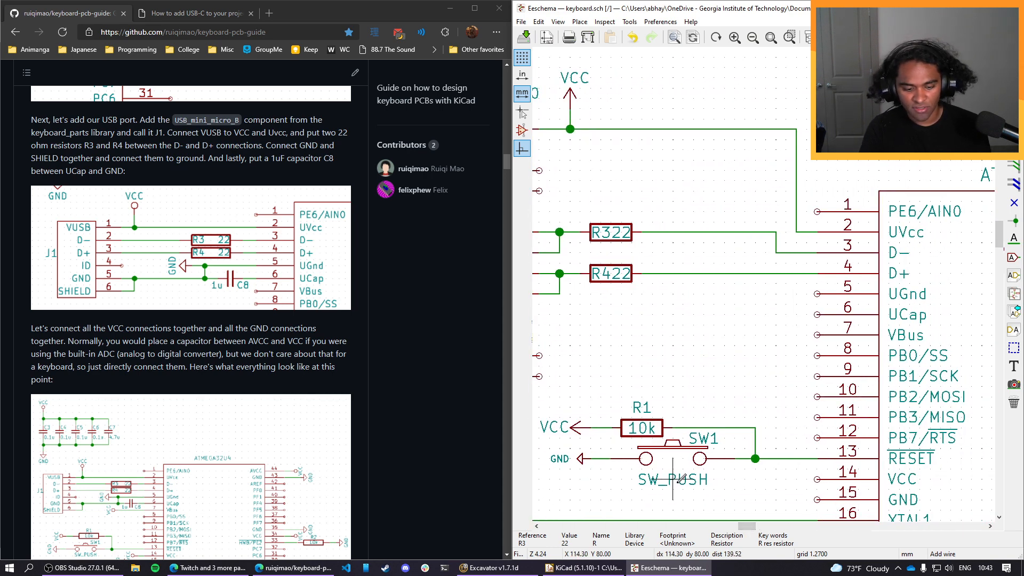
key(c)
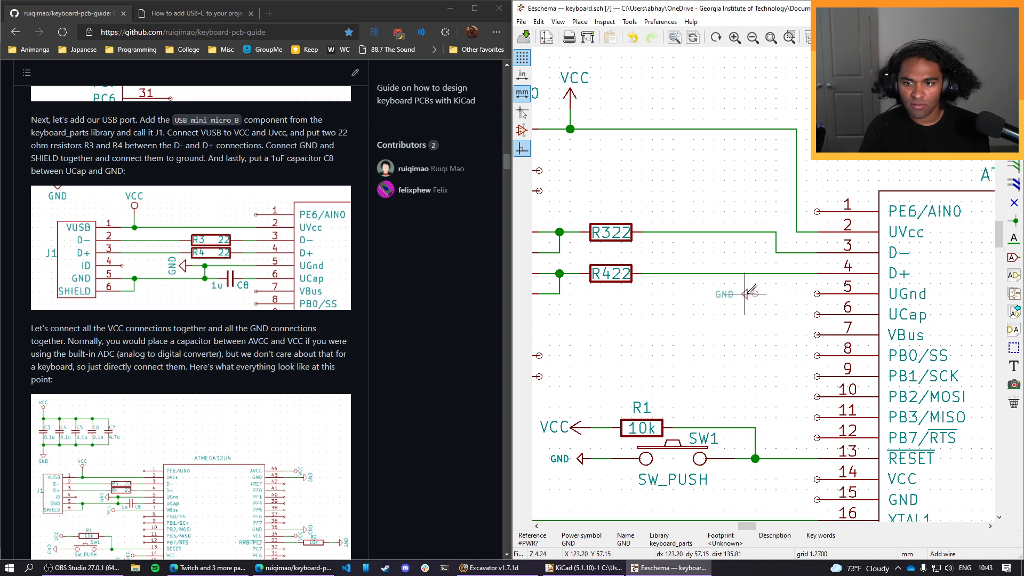
click(703, 293)
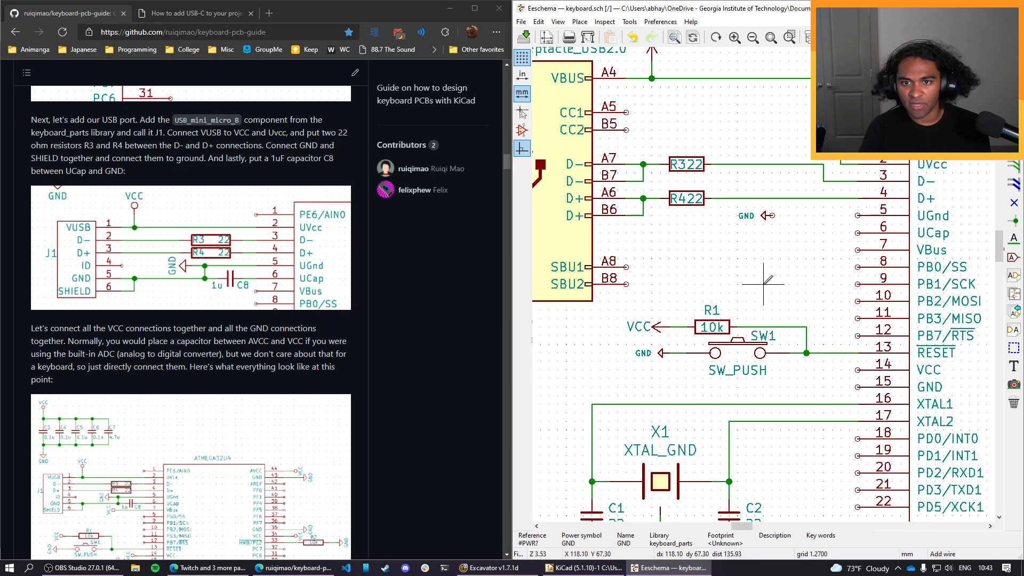
Copy capacitor C2 and place the copy, rotated to lie horizontally, just before the microcontroller's UCap pin 6 and level with it.
scroll(698, 368, down, 1)
scroll(789, 459, up, 1)
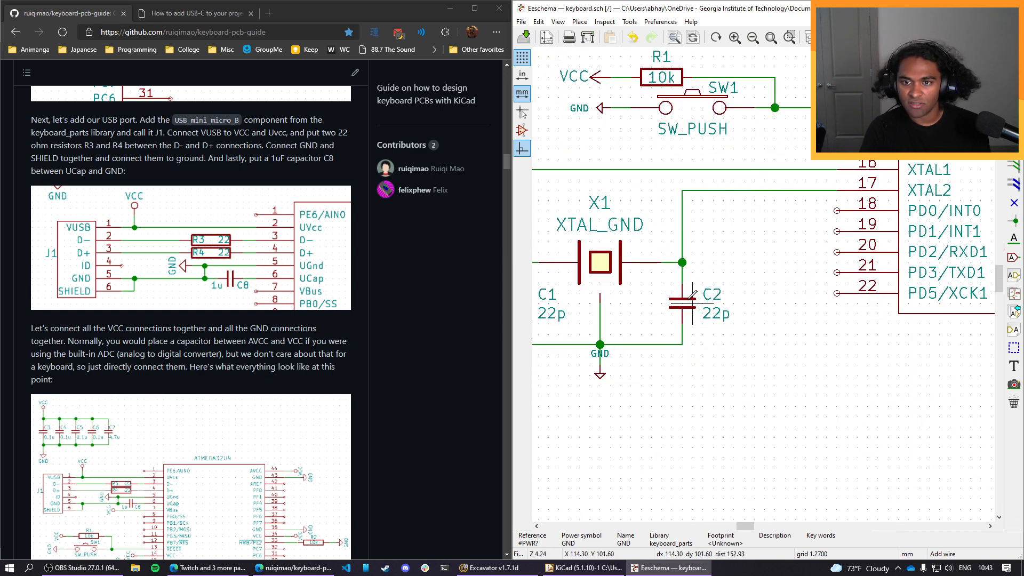
key(c)
scroll(674, 230, up, 1)
scroll(789, 264, down, 3)
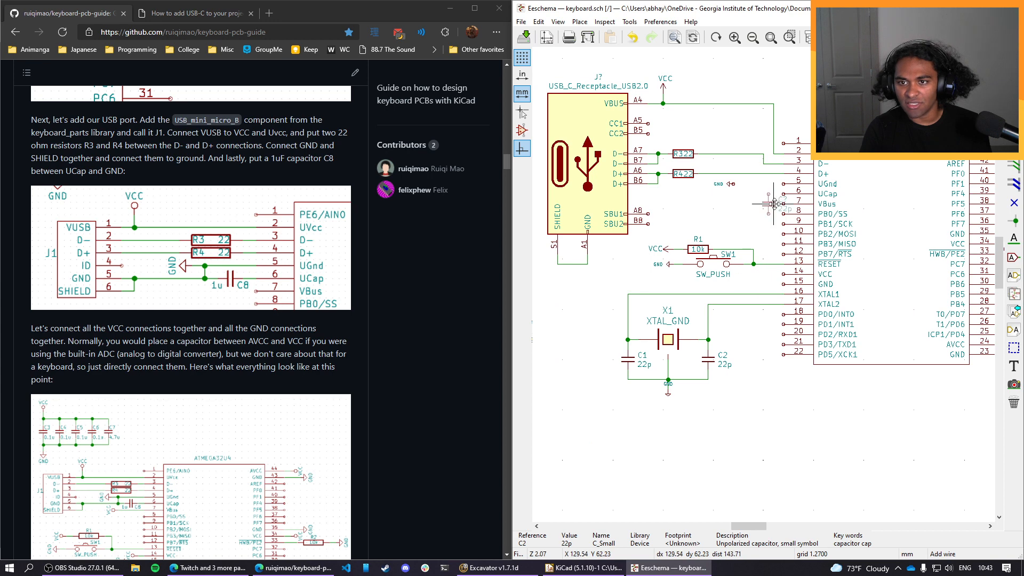
scroll(770, 277, up, 1)
scroll(768, 278, up, 1)
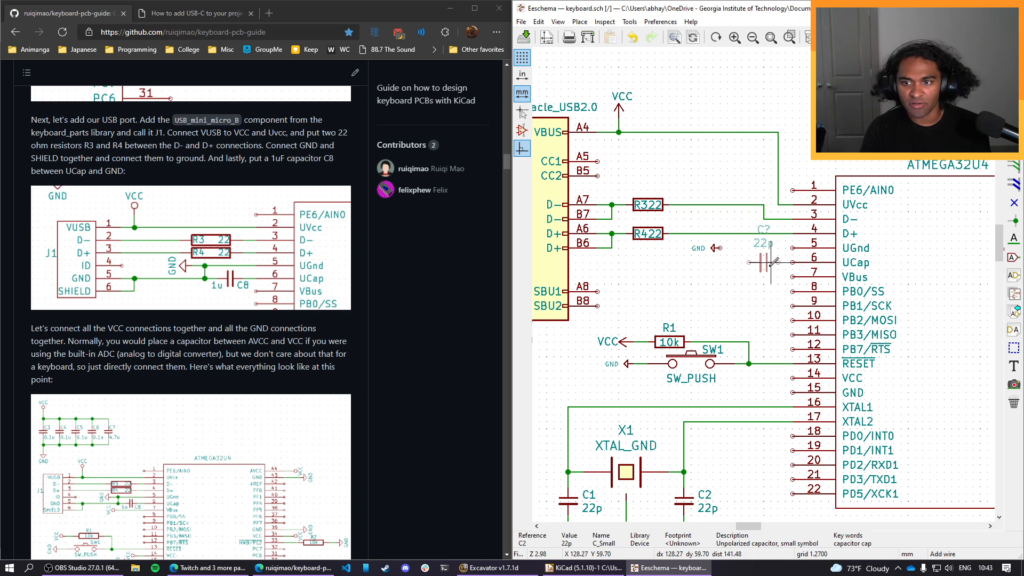
click(773, 261)
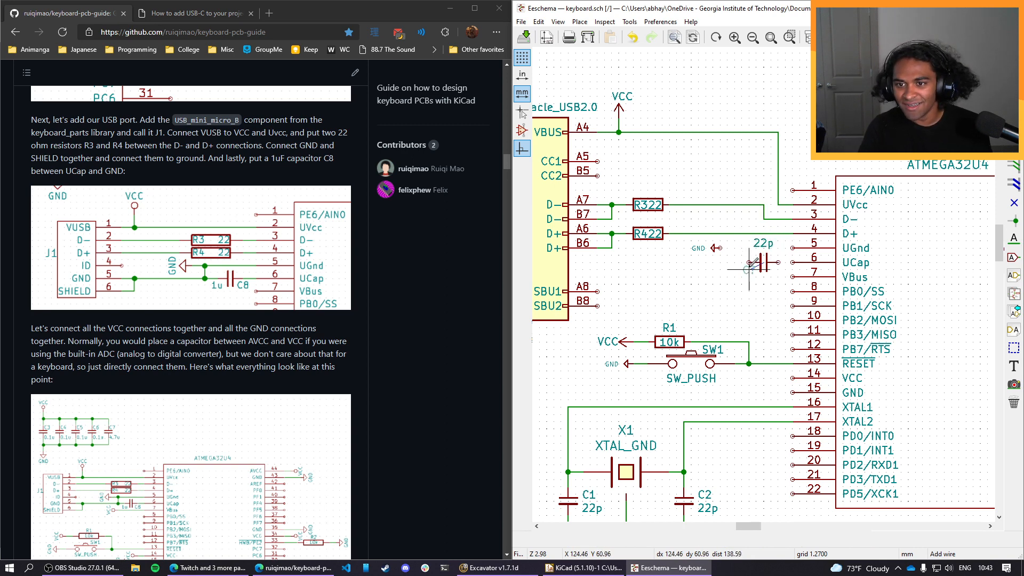
Move the UCap capacitor's labels below its body, value on the left and reference on the right, and set its value to 1u.
click(778, 270)
key(m)
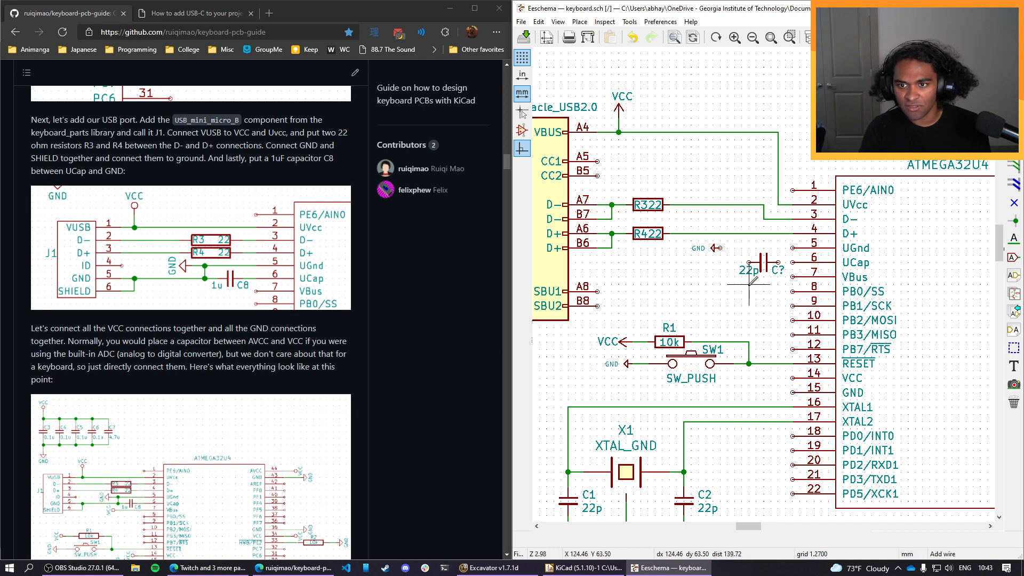
double_click(749, 272)
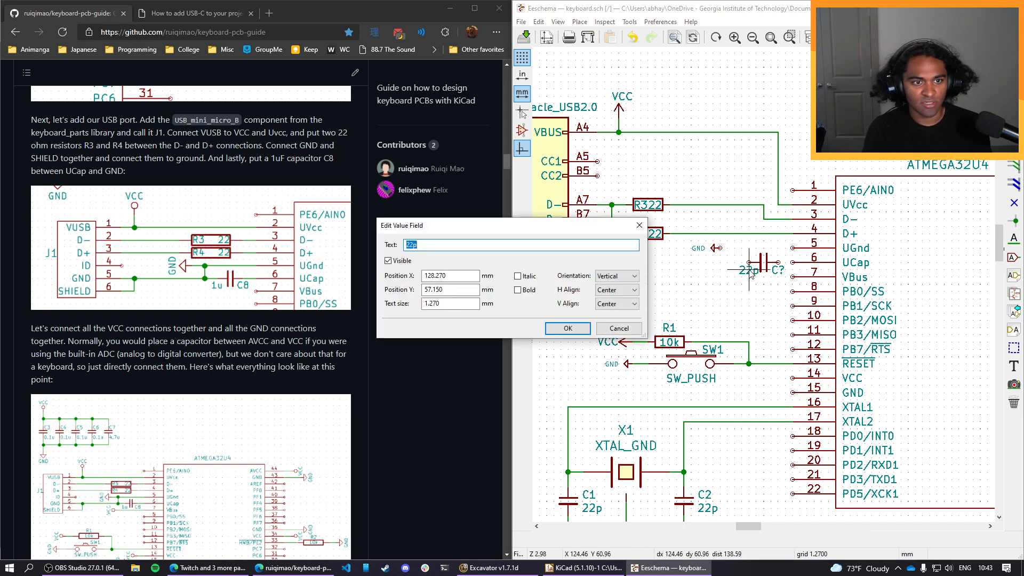
text(1u)
key(Return)
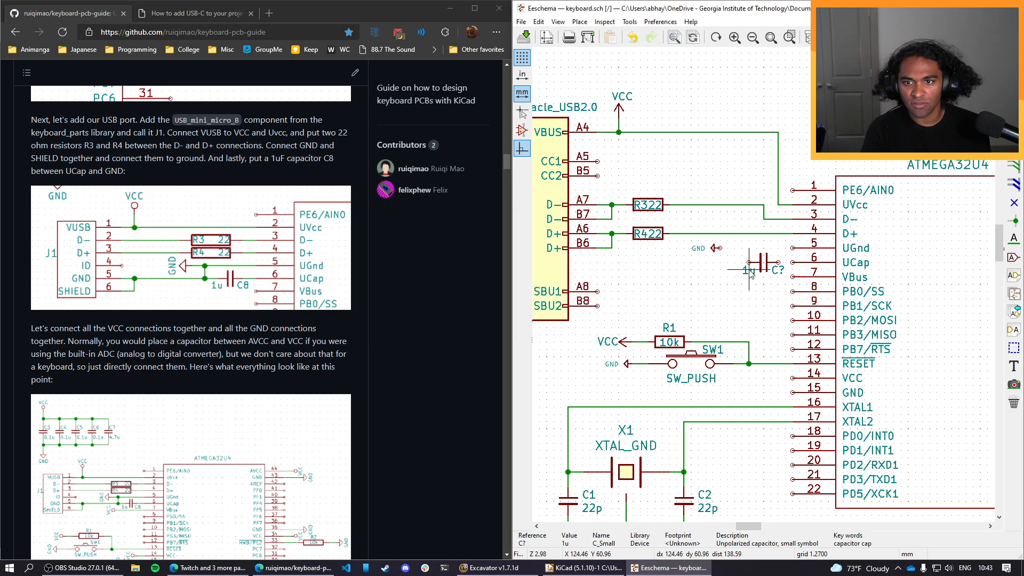
Set the reference of the 1u capacitor beside the microcontroller's UCap pin to C8.
double_click(777, 270)
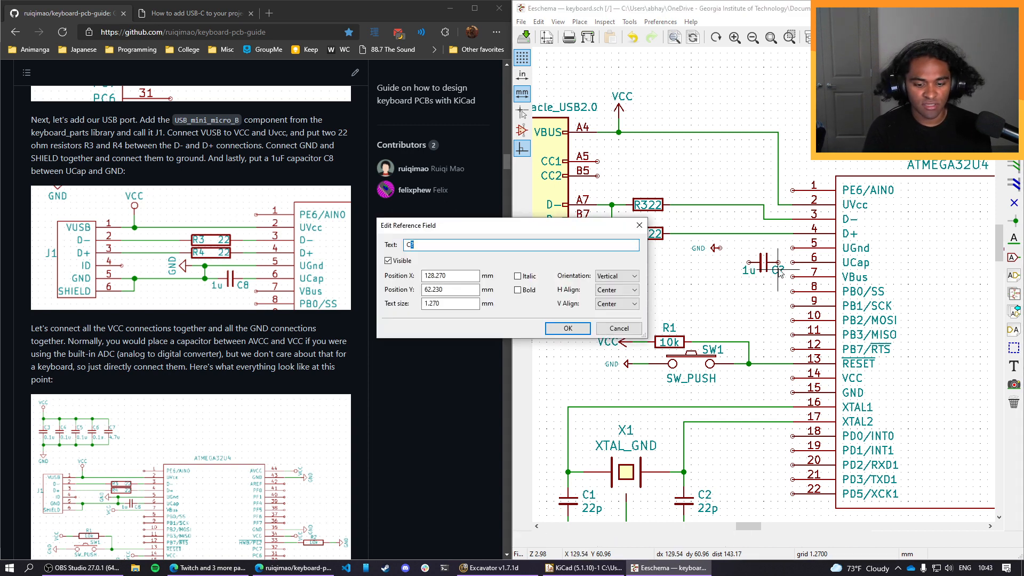
text(8)
key(Return)
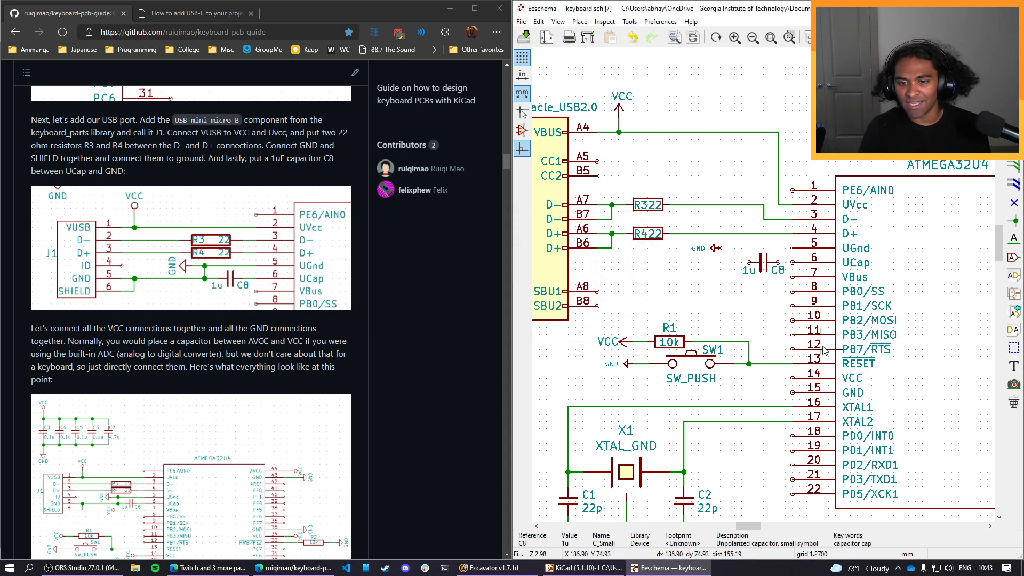
scroll(765, 288, down, 3)
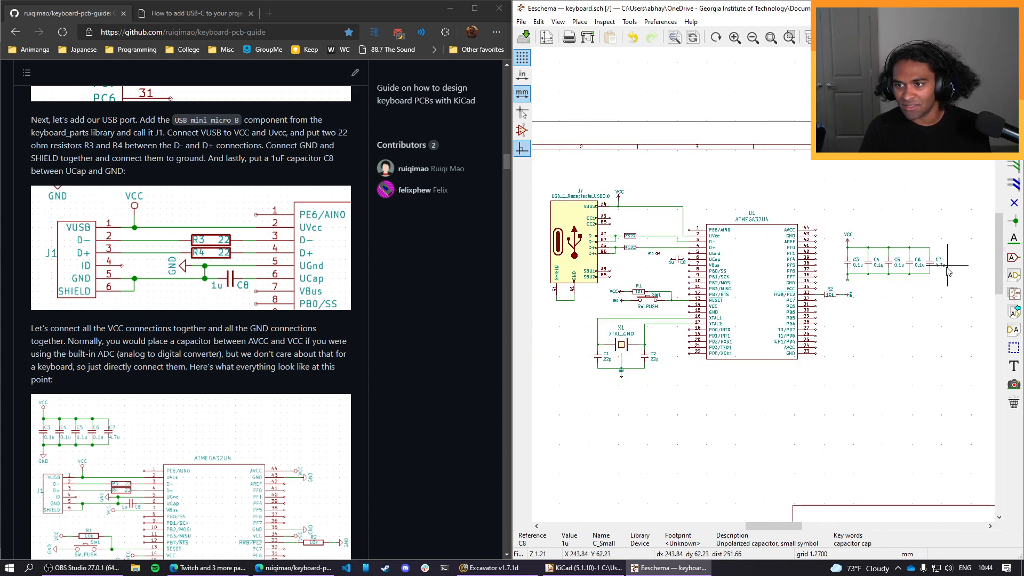
scroll(948, 270, up, 1)
scroll(679, 287, down, 1)
scroll(699, 288, down, 1)
scroll(736, 288, up, 1)
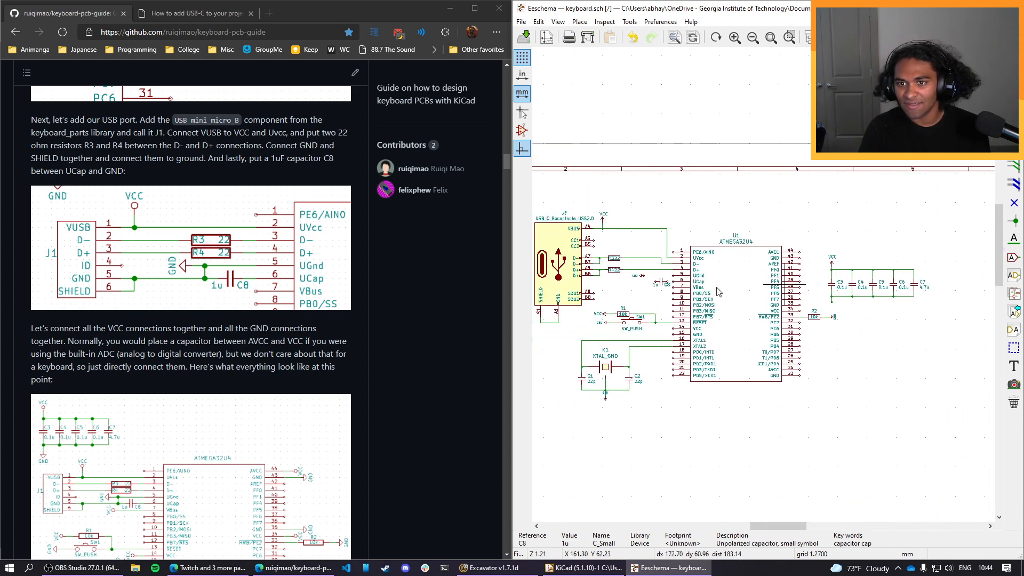
scroll(639, 289, up, 3)
scroll(786, 285, down, 1)
Wire UGnd pin 5 to its GND symbol and connect C8 between UCap pin 6 and that ground wire.
scroll(703, 262, up, 1)
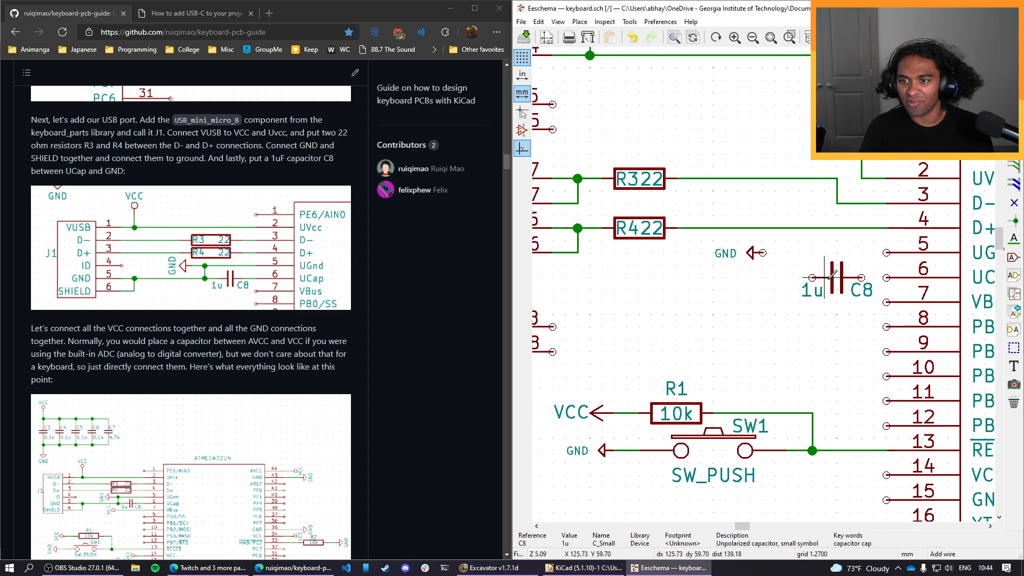
key(w)
click(886, 277)
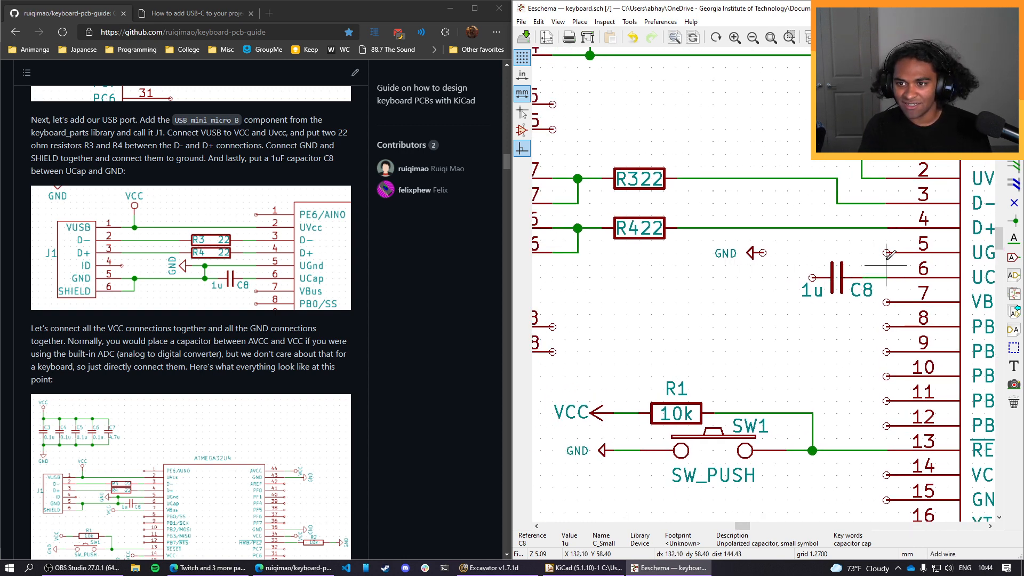
click(886, 253)
click(764, 252)
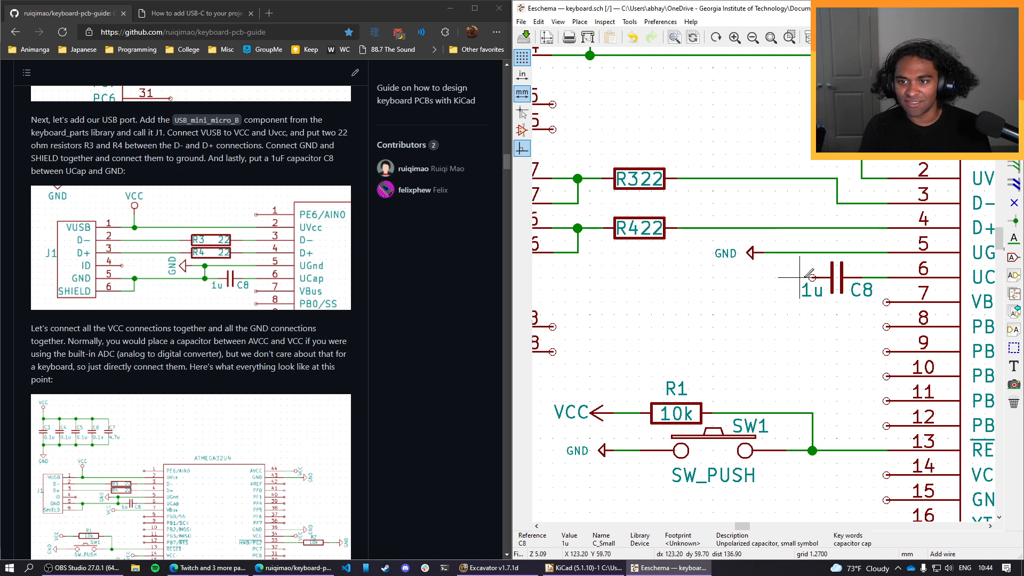
click(811, 277)
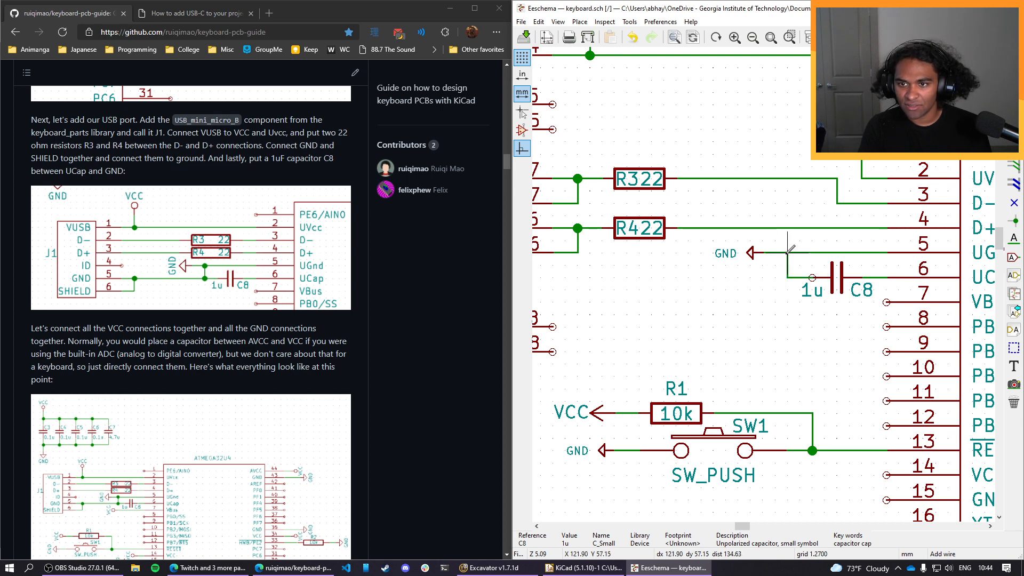
click(787, 252)
Wire the USB-C receptacle's joined SHIELD and GND pins to C8's ground side, routing the wire above the reset circuit.
scroll(761, 309, down, 1)
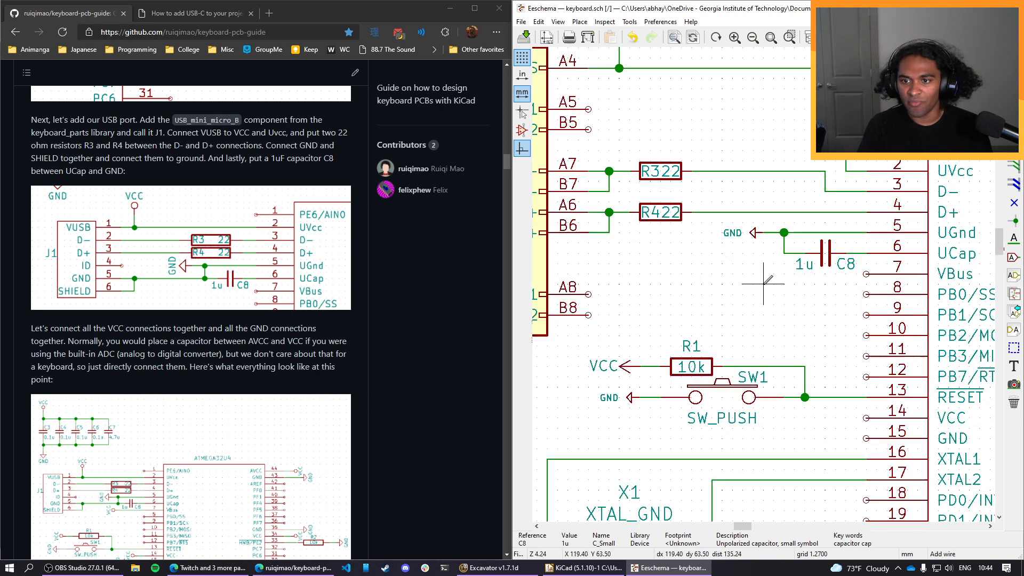
middle_drag(720, 294, 842, 266)
scroll(842, 265, down, 1)
middle_drag(755, 289, 799, 274)
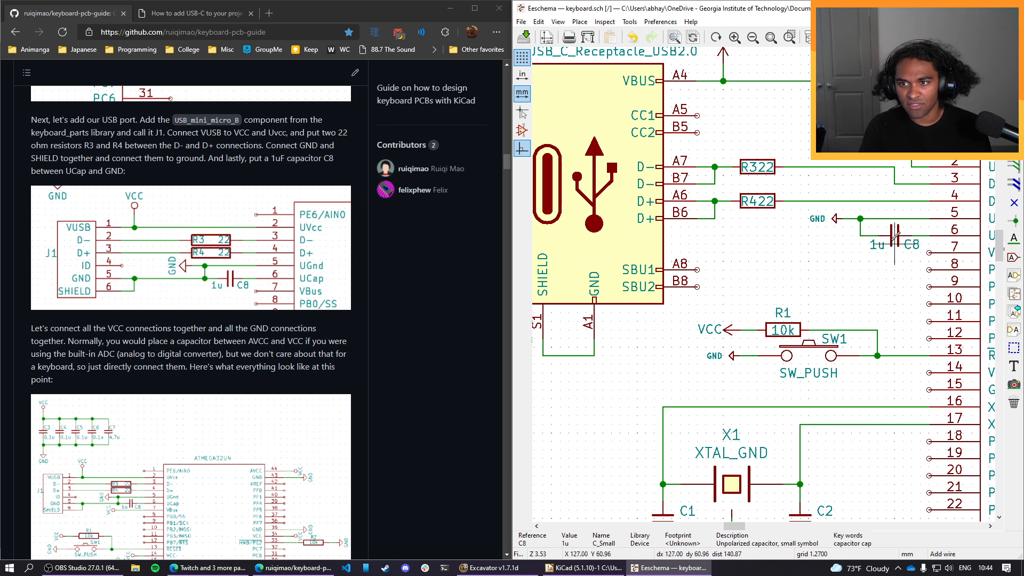
click(594, 355)
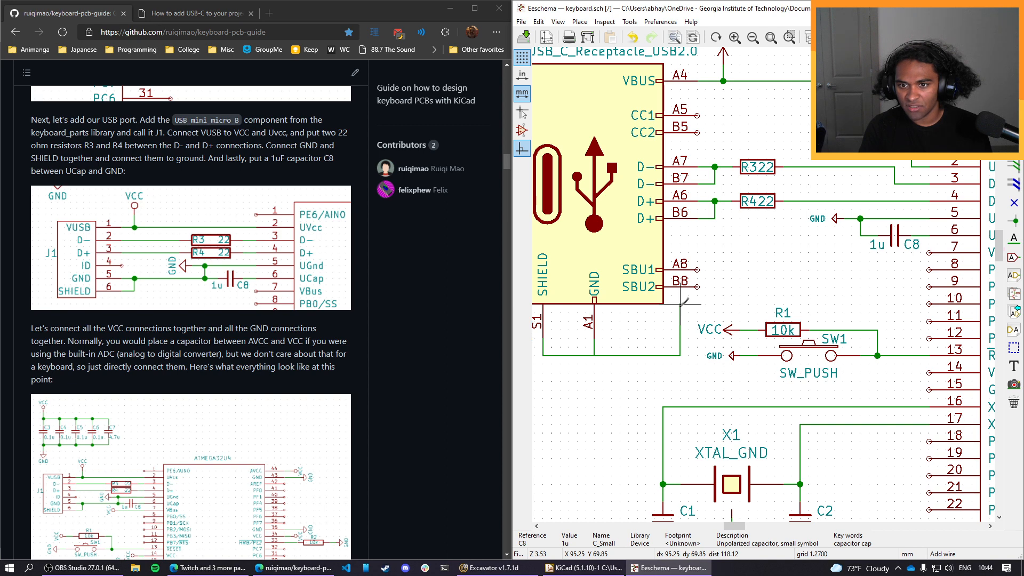
click(680, 303)
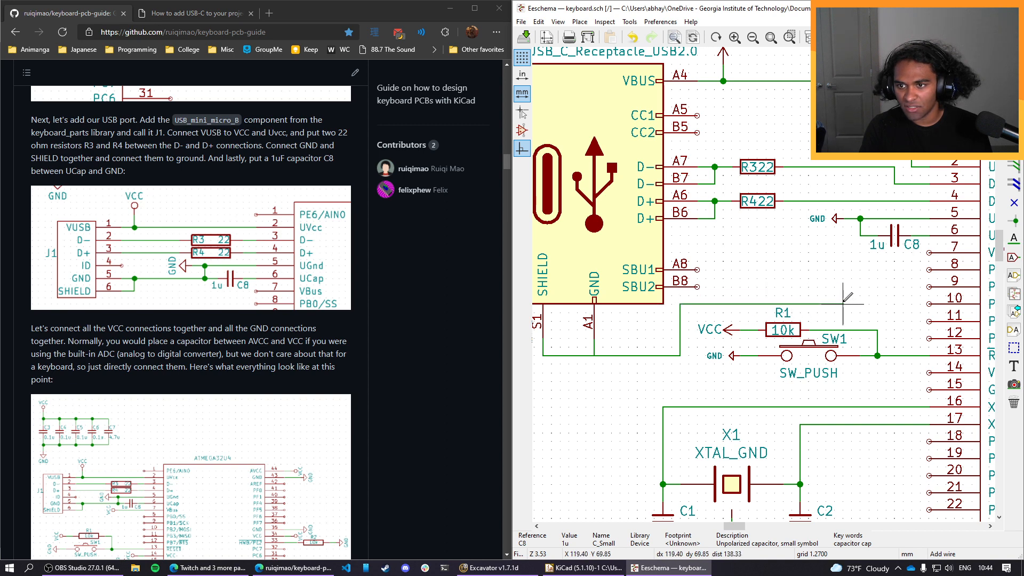
click(859, 235)
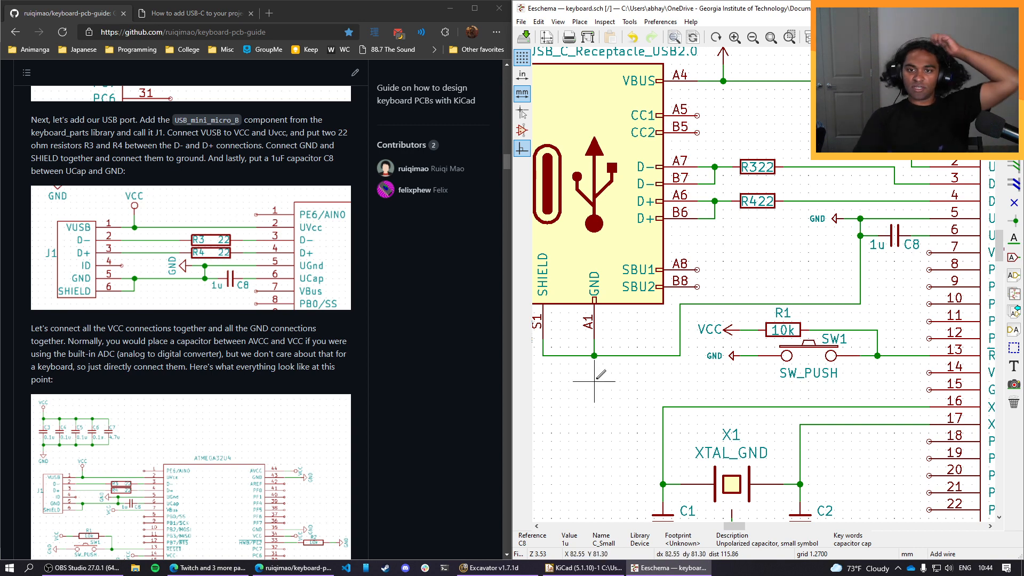
Switch to the browser's USB-C article and bring up its Type 2.0 pinout diagram as a reference.
scroll(664, 362, down, 1)
scroll(773, 257, up, 1)
middle_drag(805, 216, 787, 296)
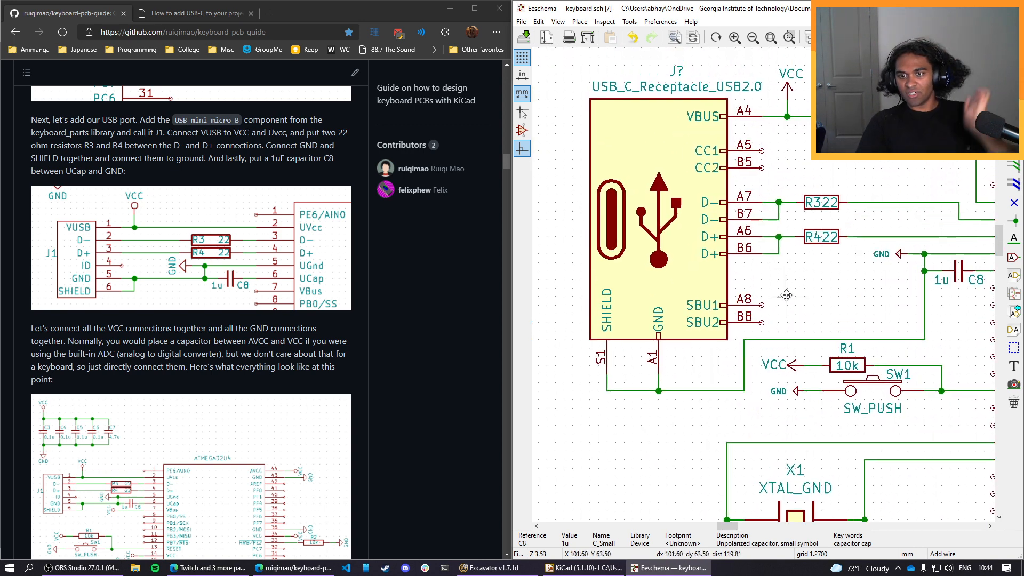
scroll(641, 226, down, 2)
click(201, 20)
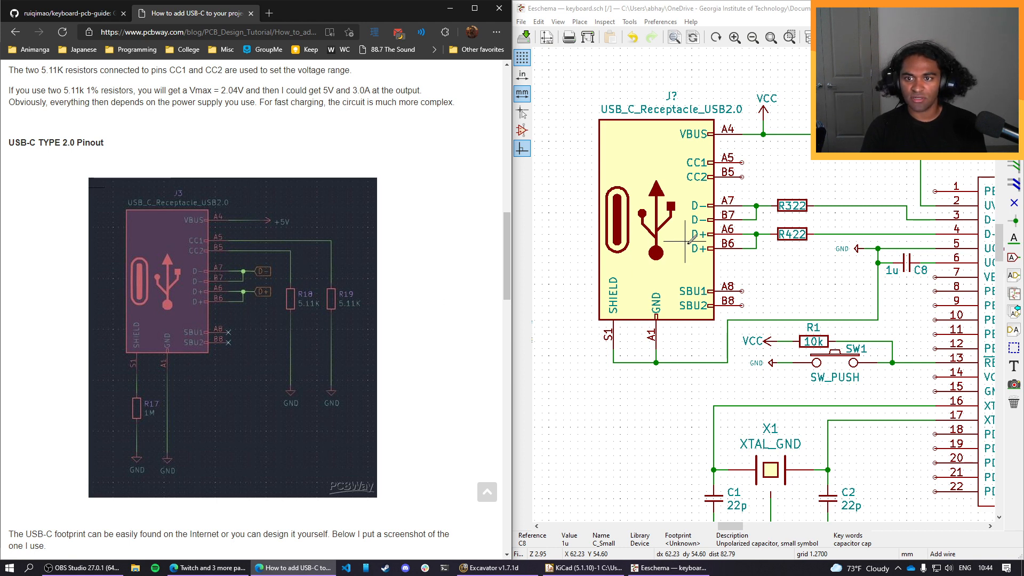
Place two copies of the GND symbol, rotated to point away from the receptacle, level with its CC1 and CC2 pins.
middle_drag(869, 172, 788, 233)
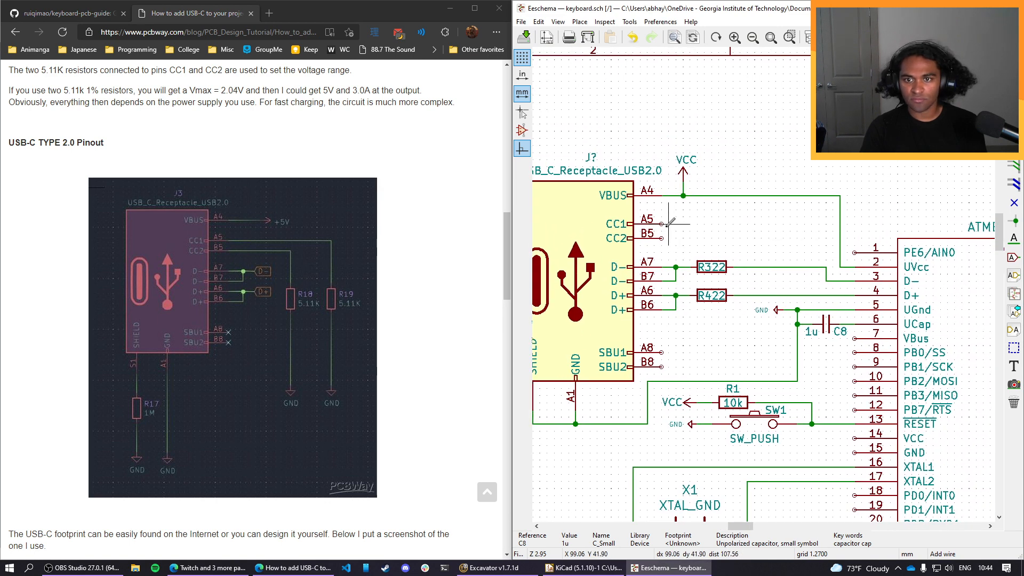
key(c)
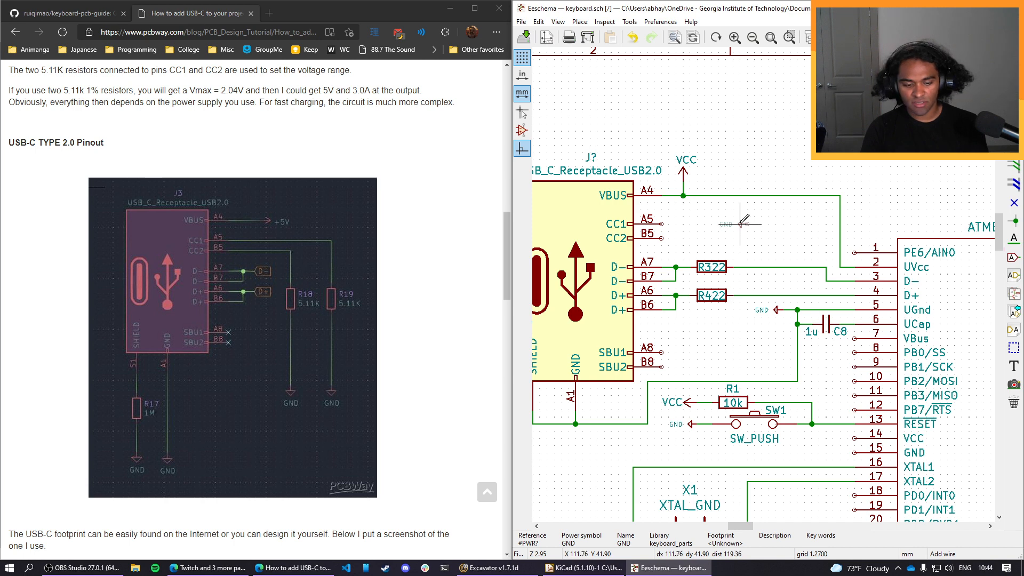
key(r)
key(r)
click(740, 224)
key(c)
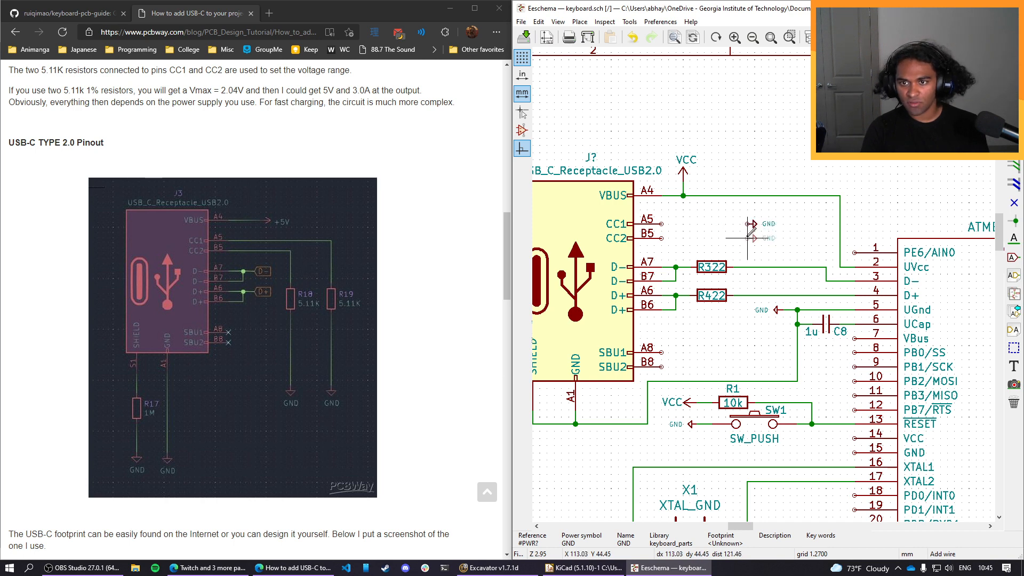
click(747, 238)
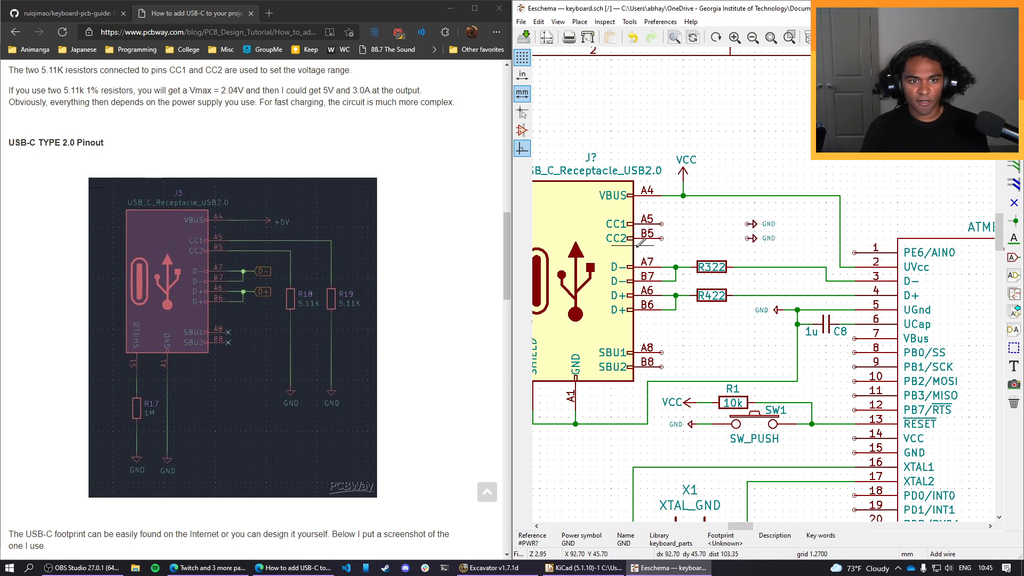
Place two copies of resistor R3 between the CC1 and CC2 pins and their GND symbols, level with each pin.
click(715, 263)
key(c)
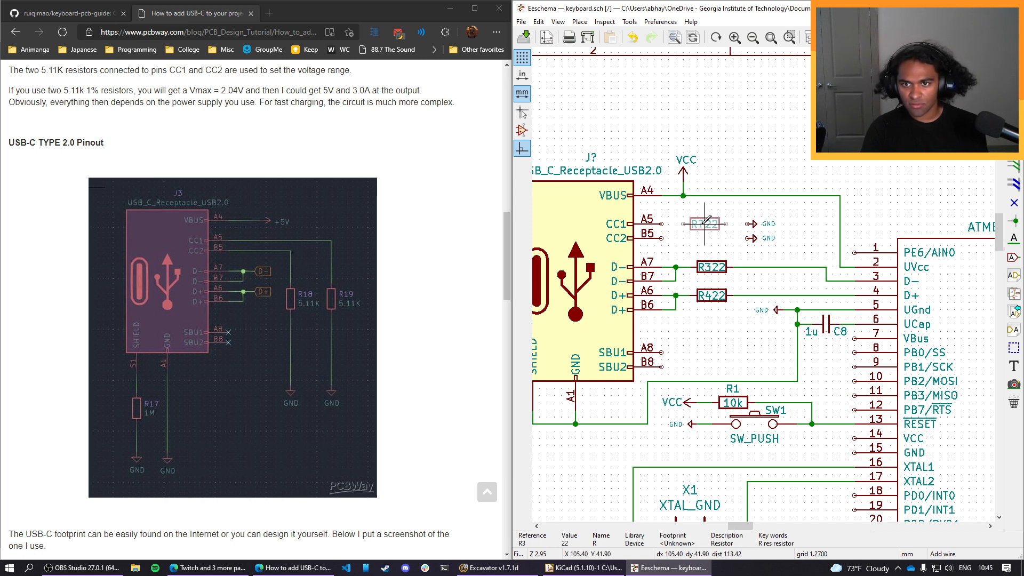
click(704, 223)
key(c)
click(704, 238)
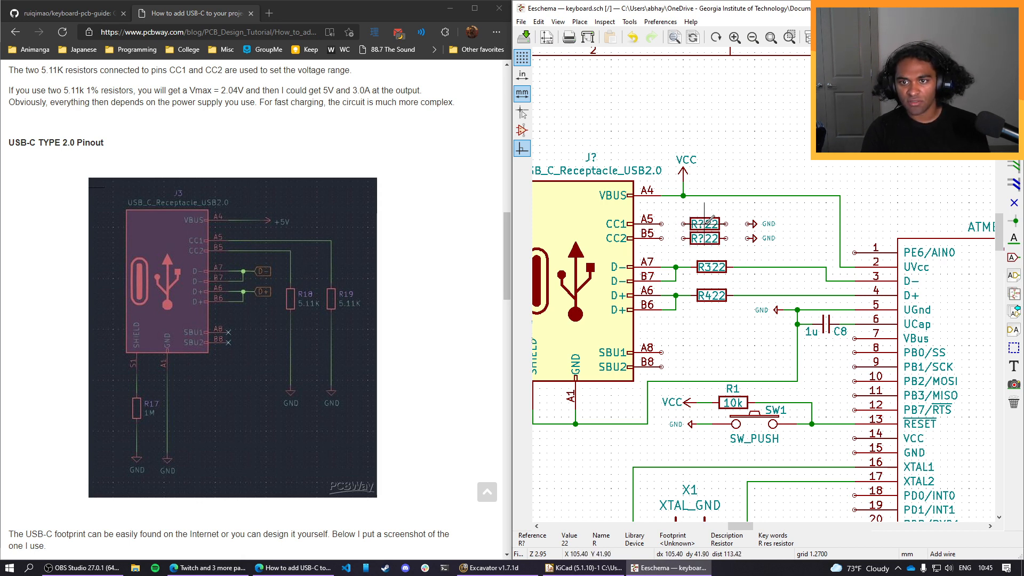
key(Escape)
Set the CC1 resistor's reference to R5 and the CC2 resistor's reference to R6.
key(u)
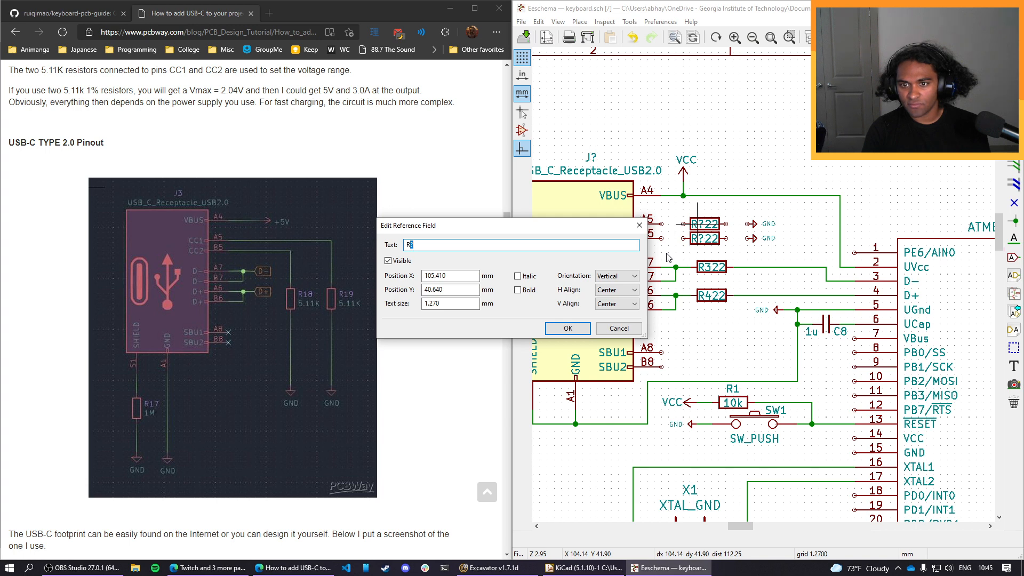
text(R5)
click(567, 327)
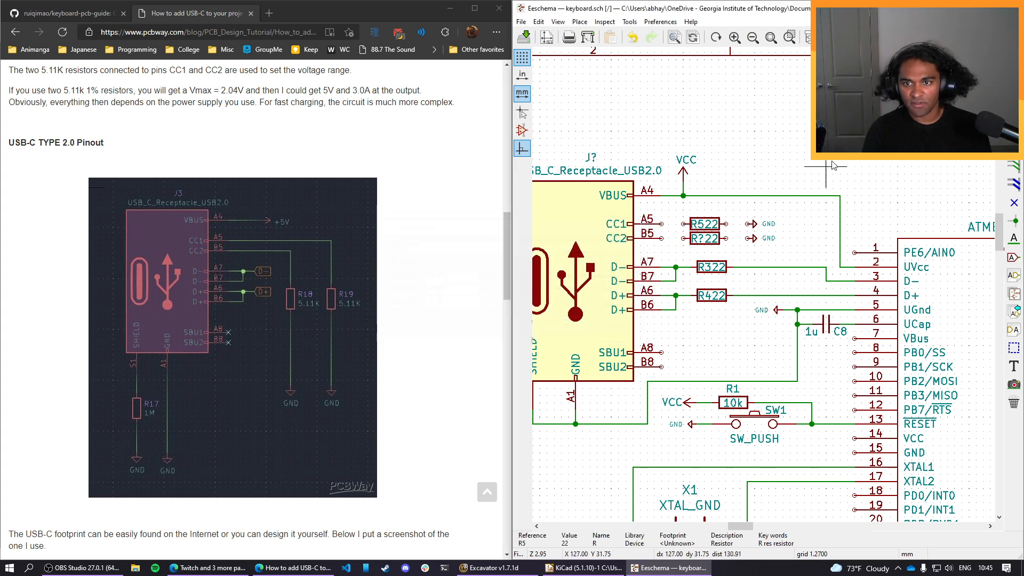
text(uR6)
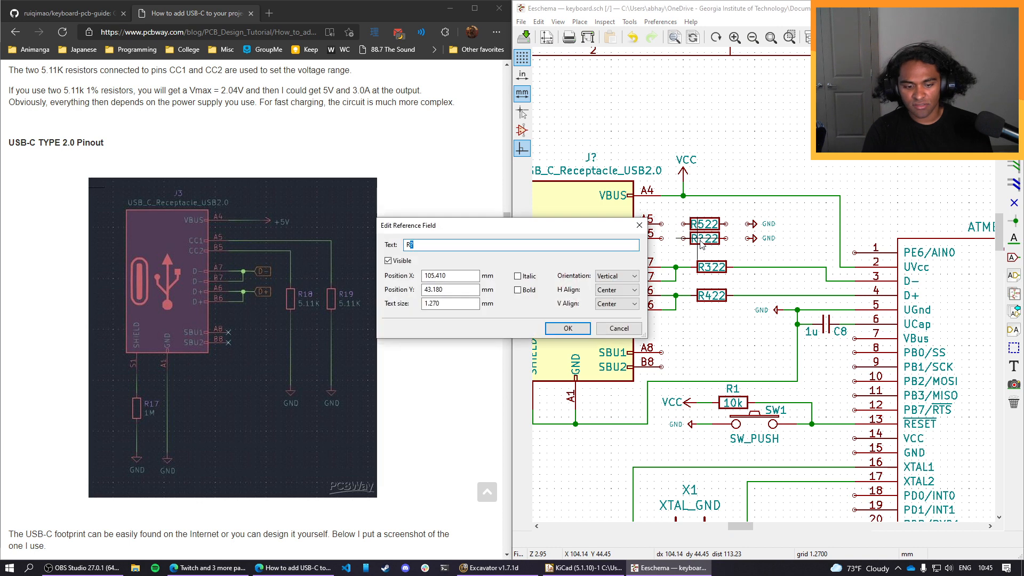
click(564, 328)
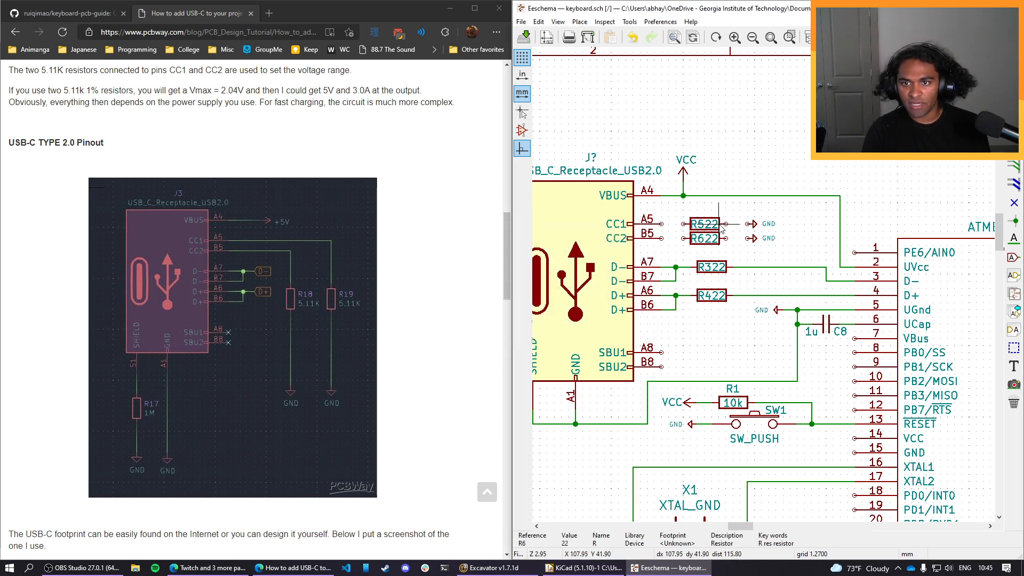
Set the values of resistors R5 and R6 to 5.11k.
key(v)
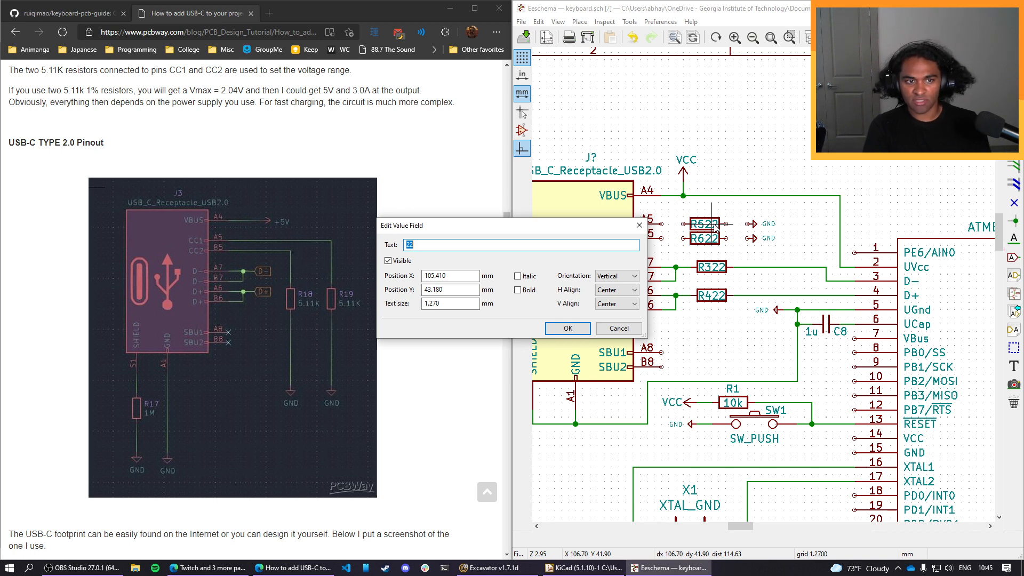
text(11k)
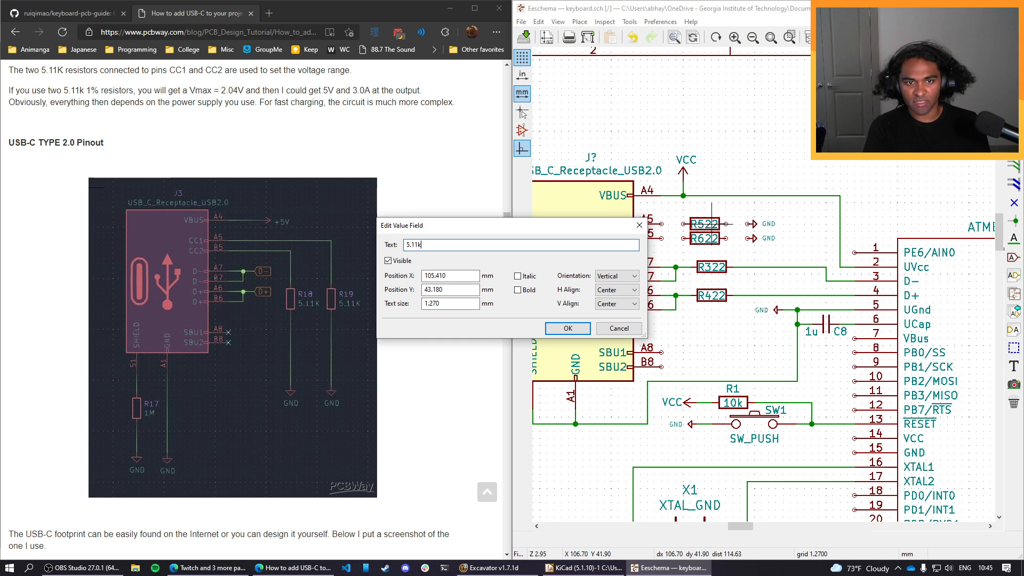
click(567, 328)
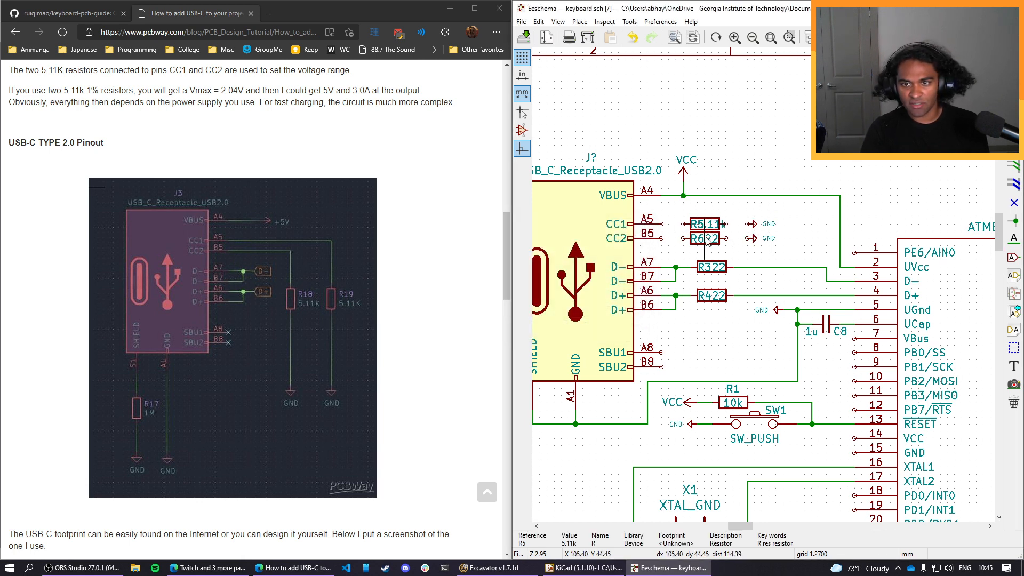
key(v)
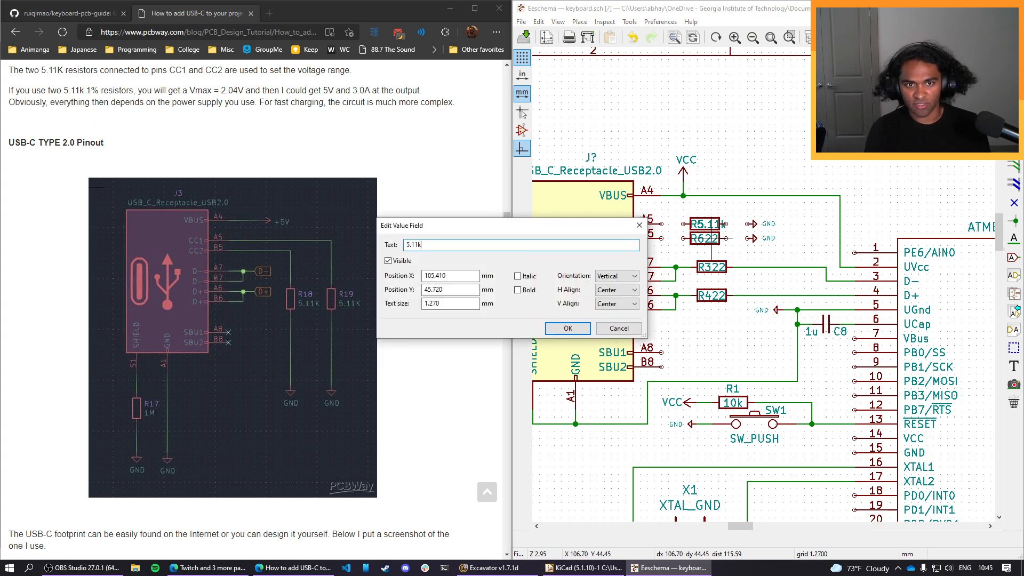
text(5.11k)
key(Return)
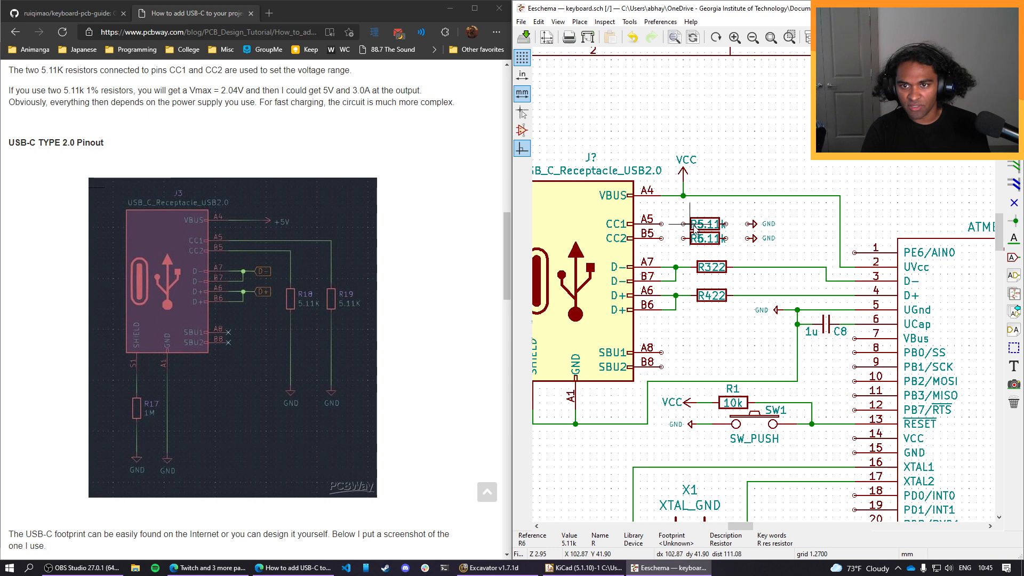
Move the R5 reference label above its resistor and the R6 reference label below its resistor.
click(698, 230)
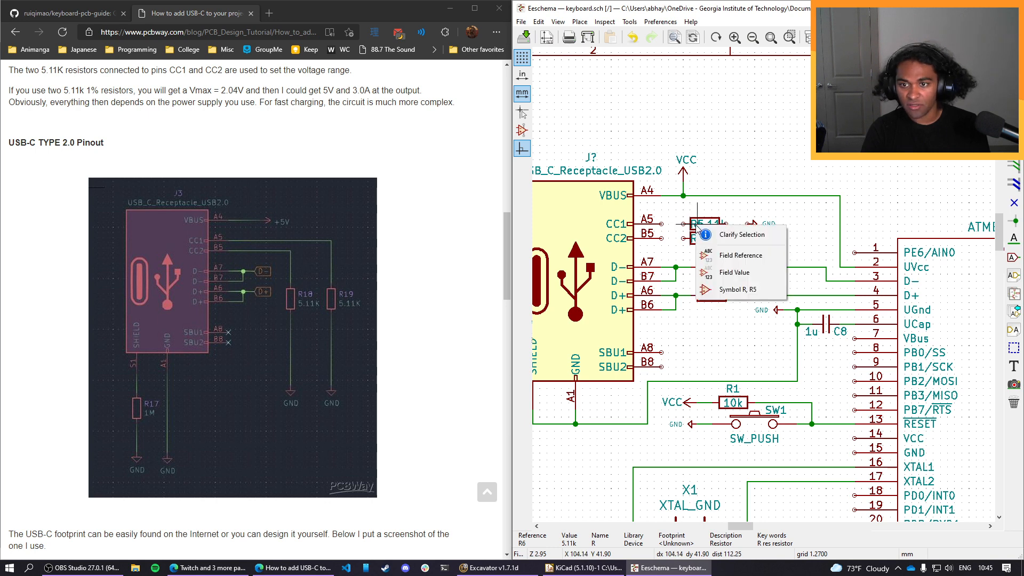
click(713, 260)
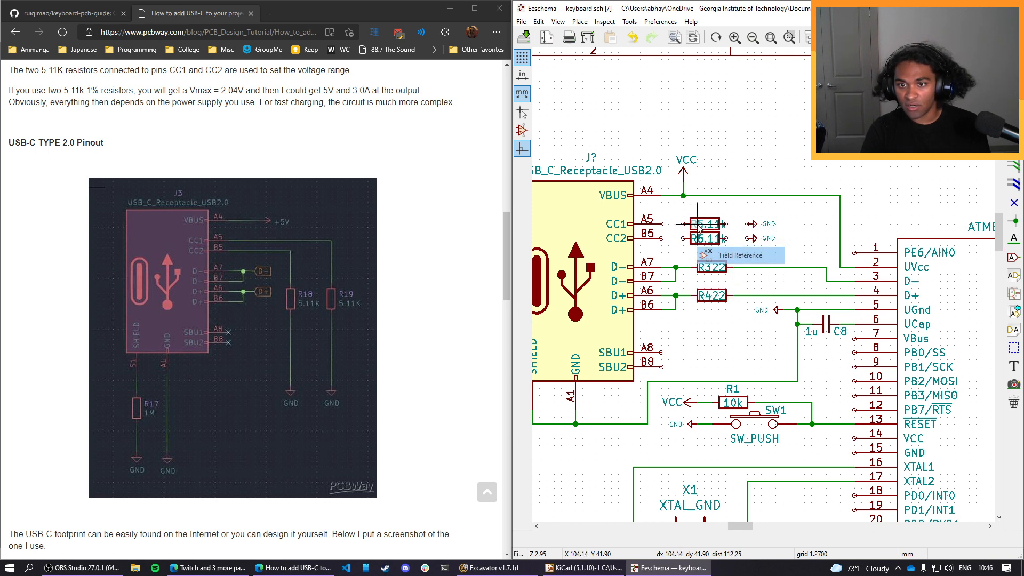
click(708, 212)
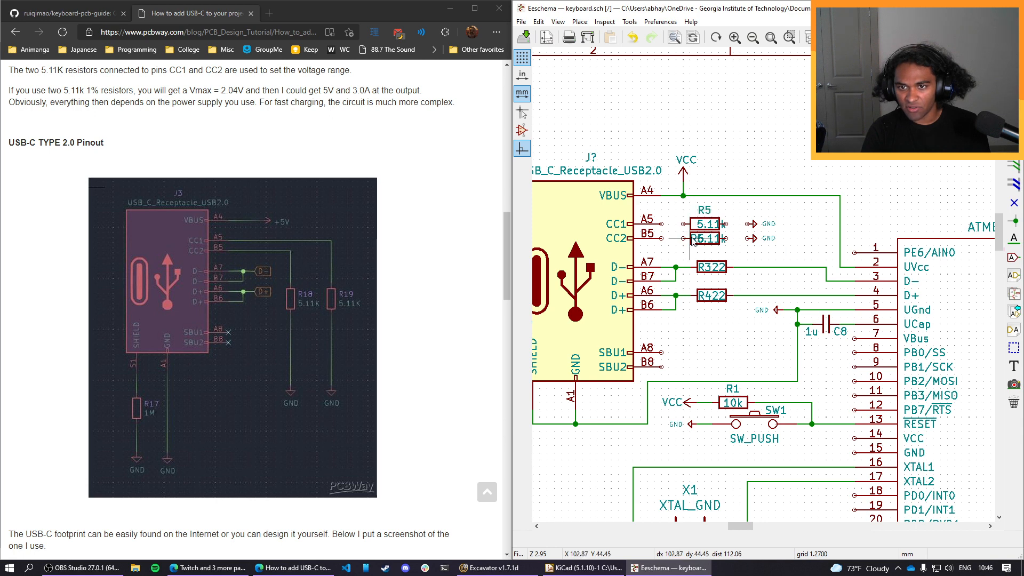
key(m)
click(713, 268)
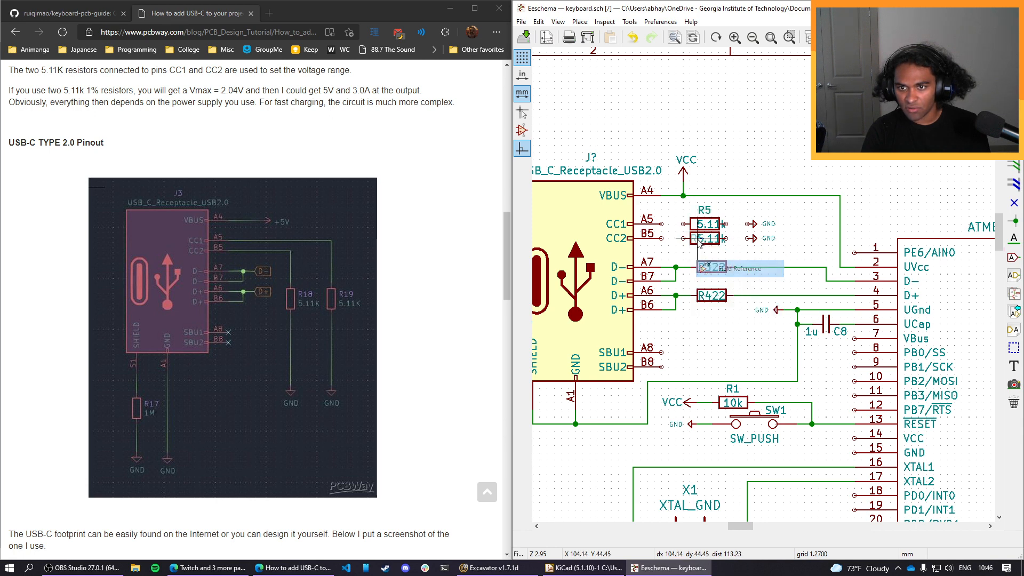
click(707, 254)
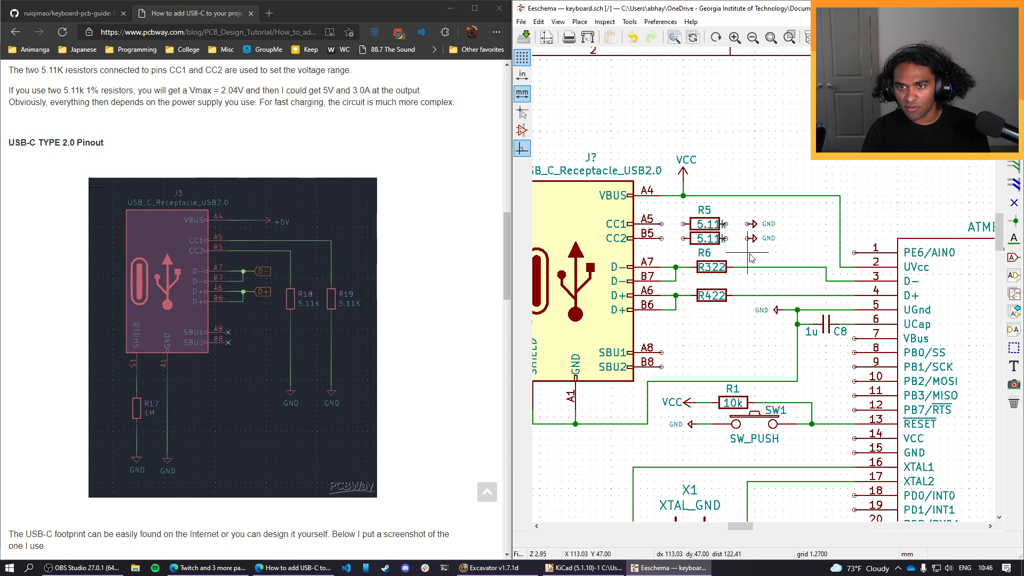
Centre the 5.11k value labels inside R5 and R6, and move both resistors with their GND symbols farther from the CC pins.
click(705, 225)
click(707, 243)
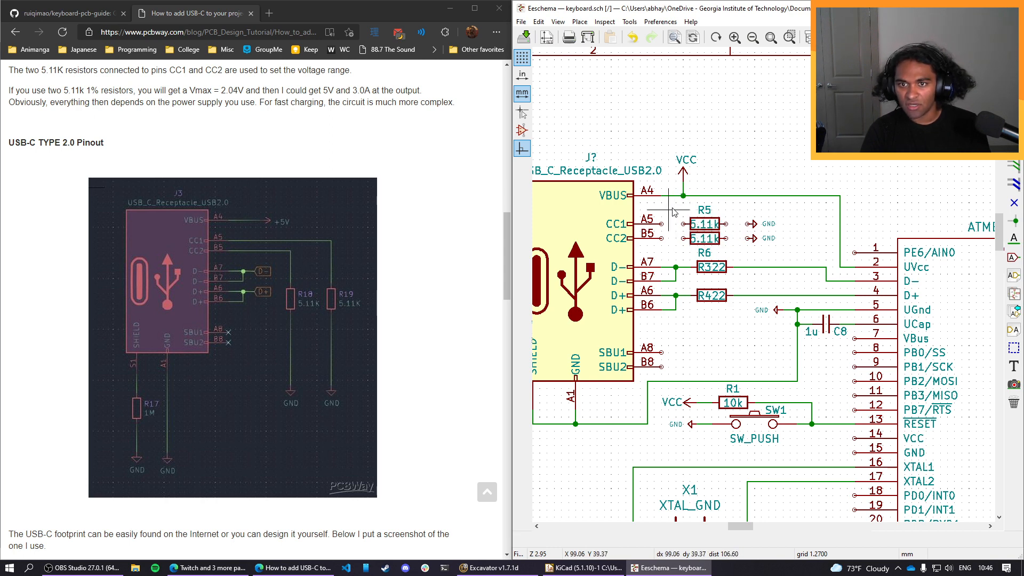
drag(676, 204, 776, 269)
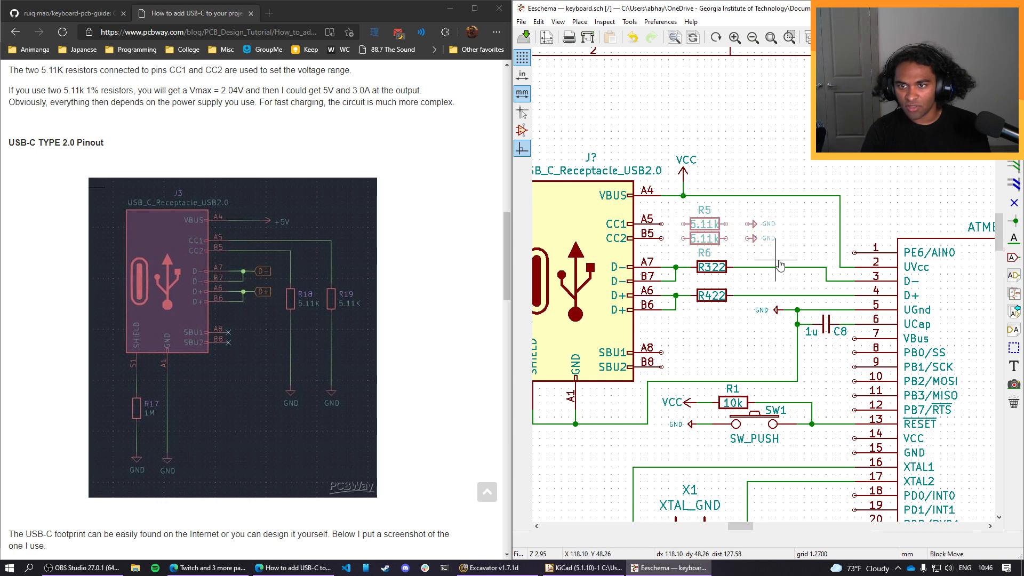
click(826, 261)
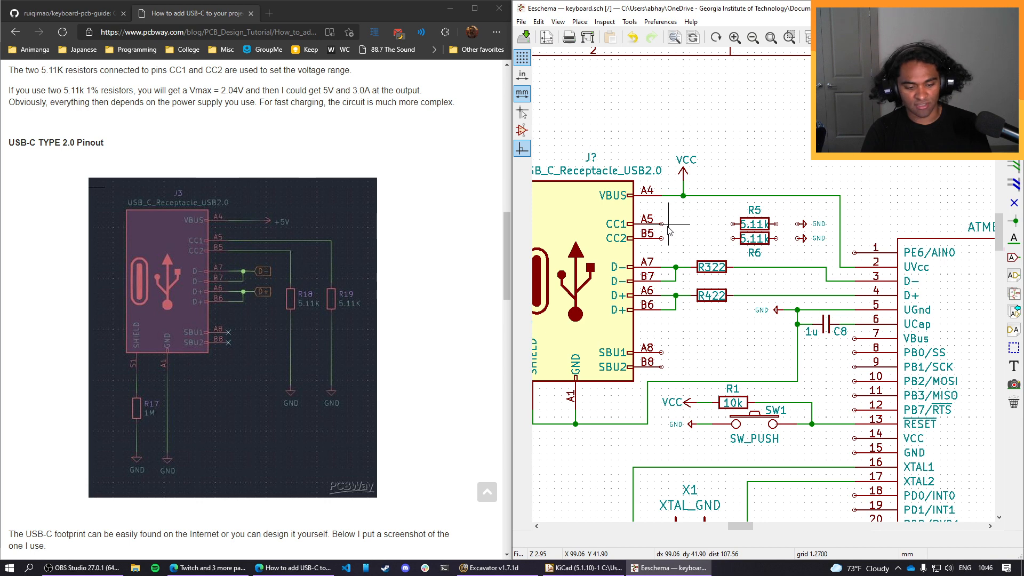
Wire CC1 through R5 and CC2 through R6 to their respective GND symbols.
key(w)
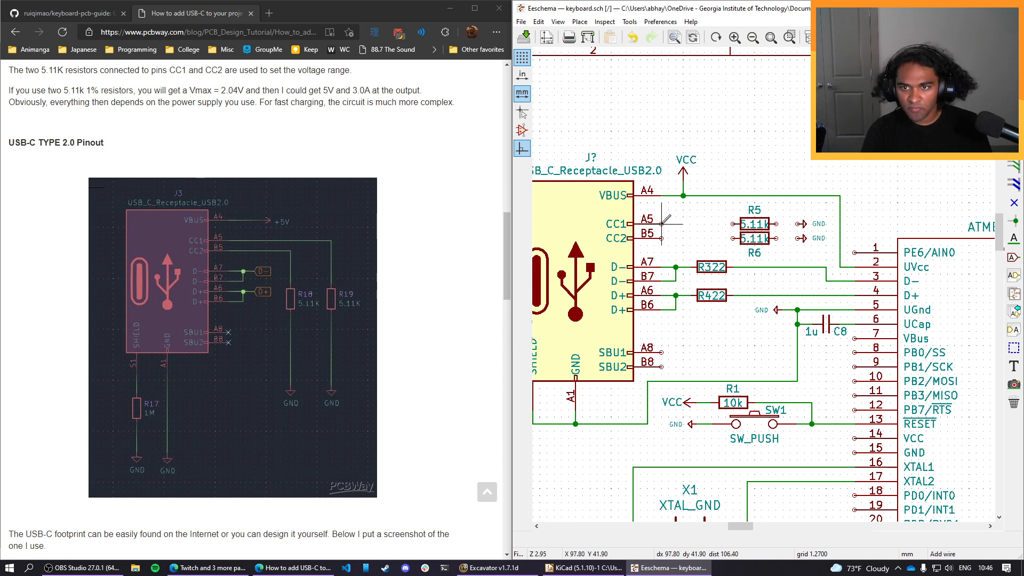
click(661, 223)
click(732, 223)
click(661, 238)
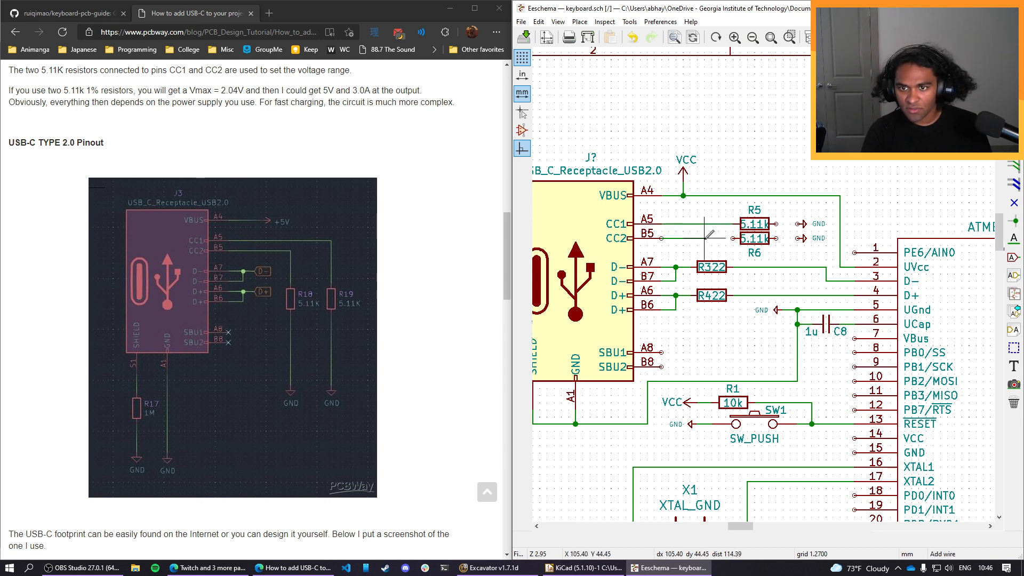
click(733, 238)
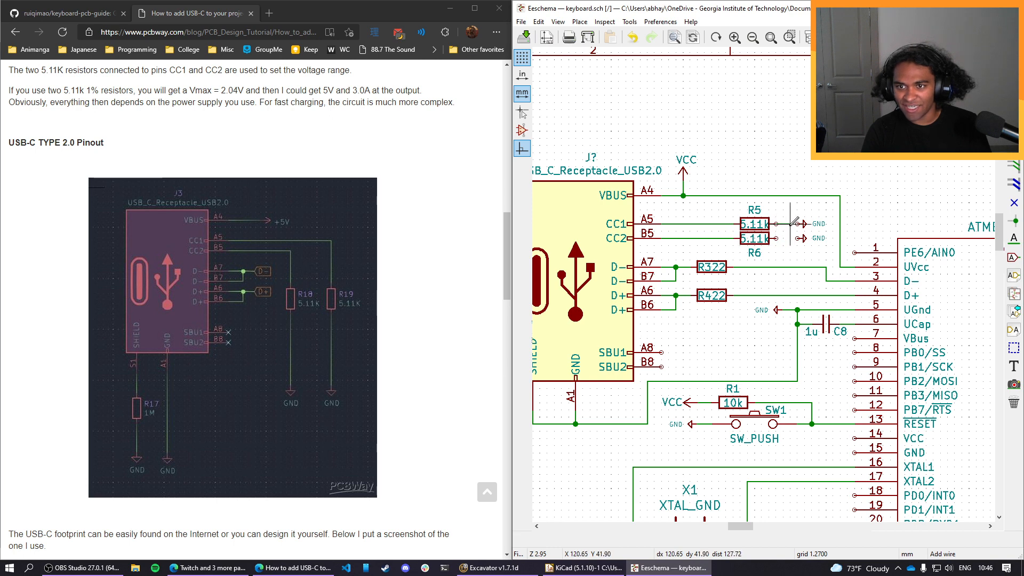
click(803, 223)
click(775, 237)
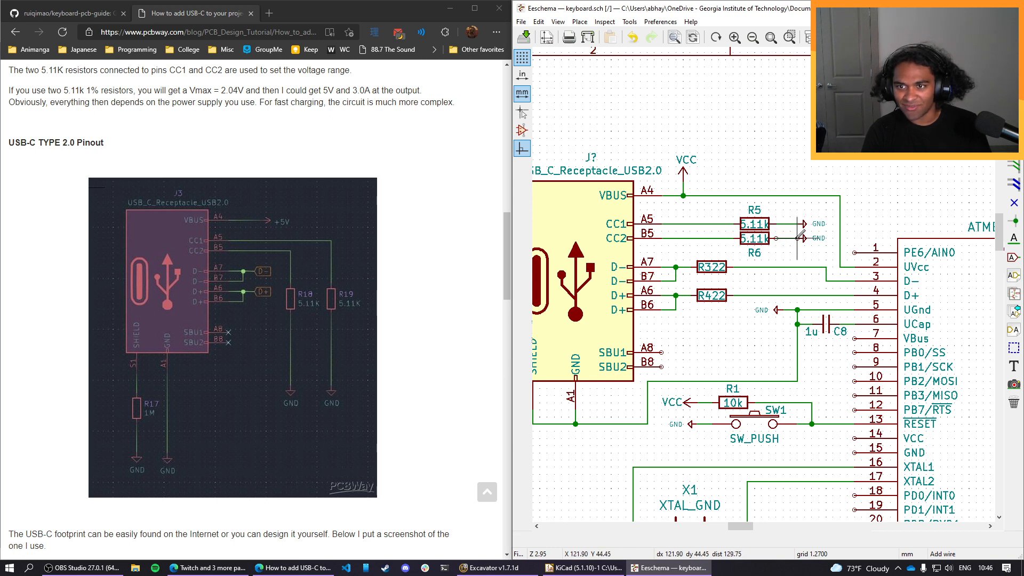
click(802, 237)
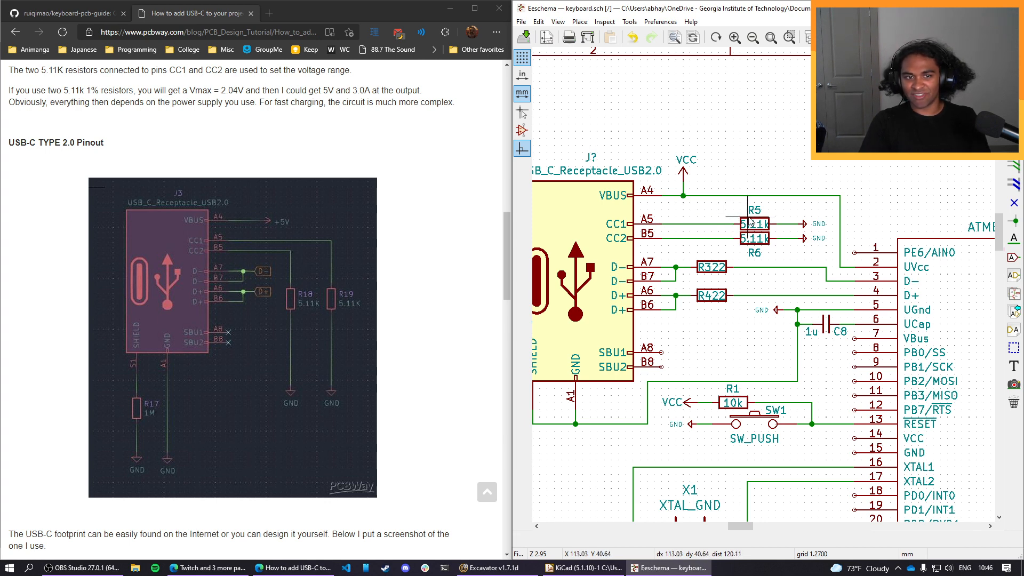
Return to the GitHub keyboard PCB guide, and inspect R5's value field and R6's symbol properties.
click(76, 12)
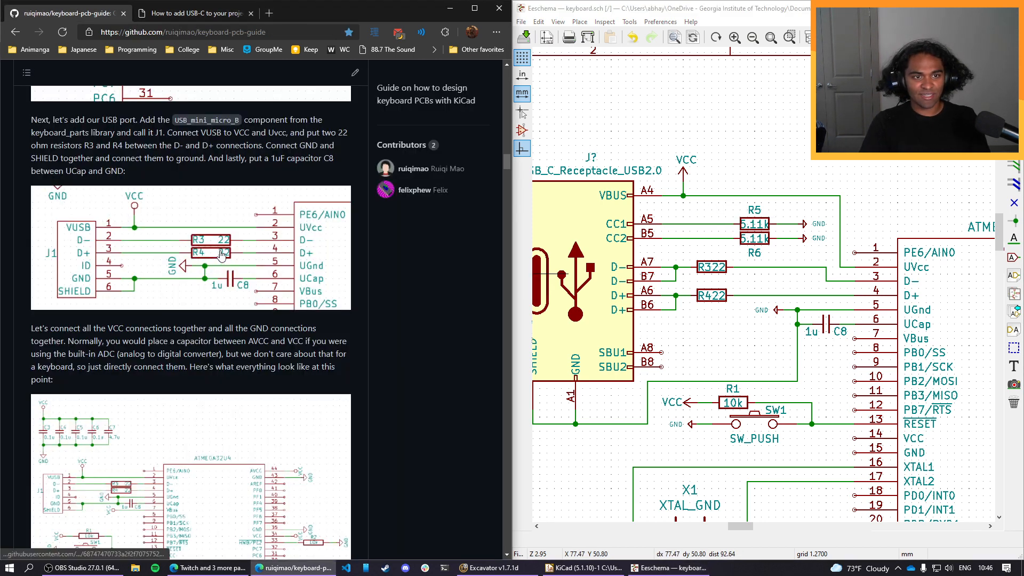
click(765, 223)
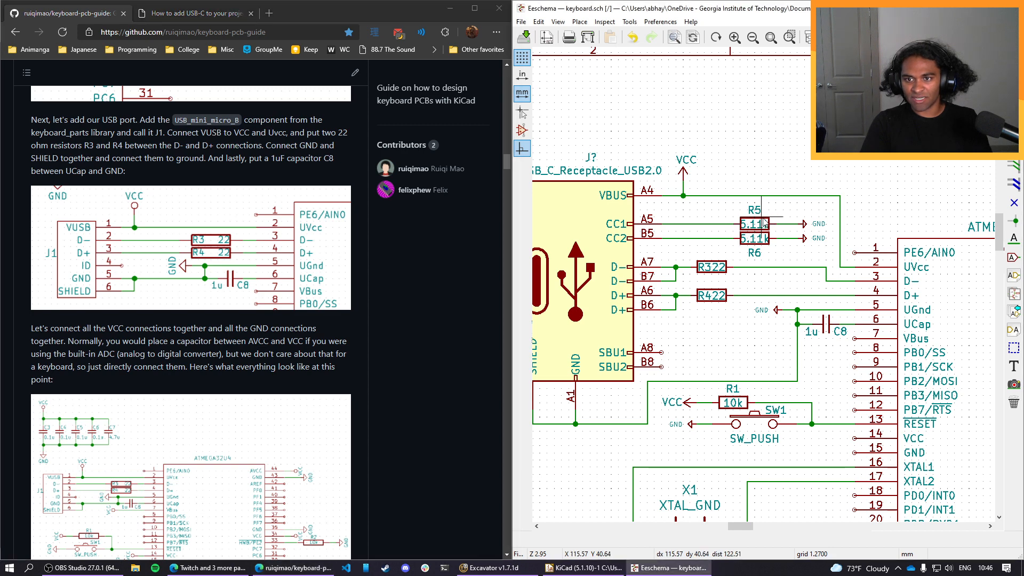
double_click(765, 224)
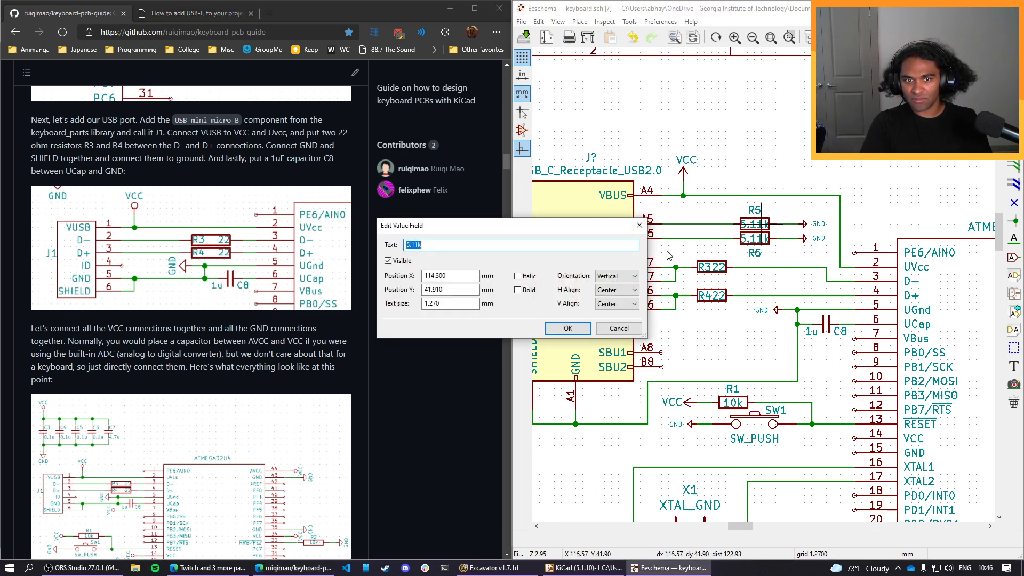
click(639, 225)
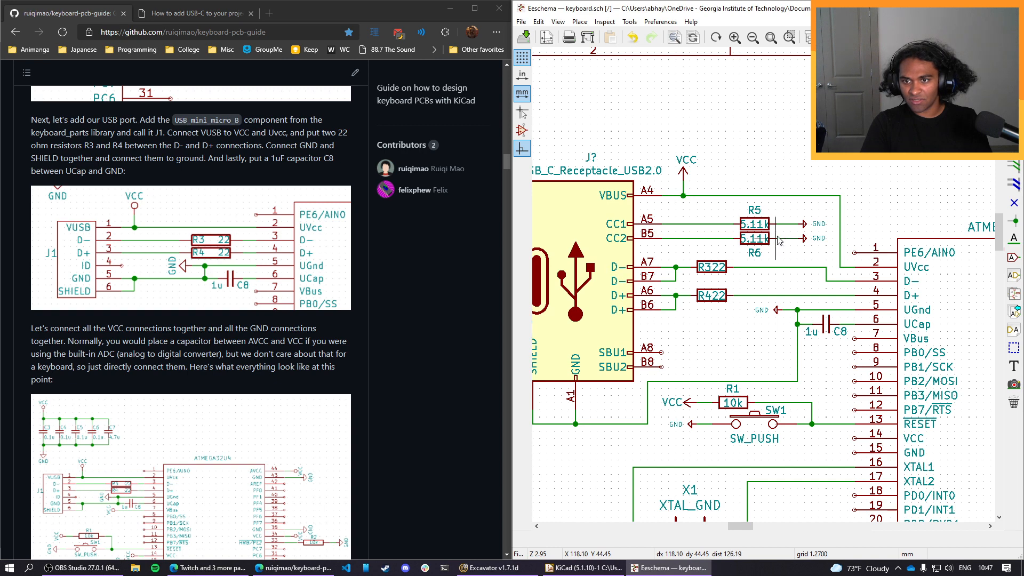
click(774, 240)
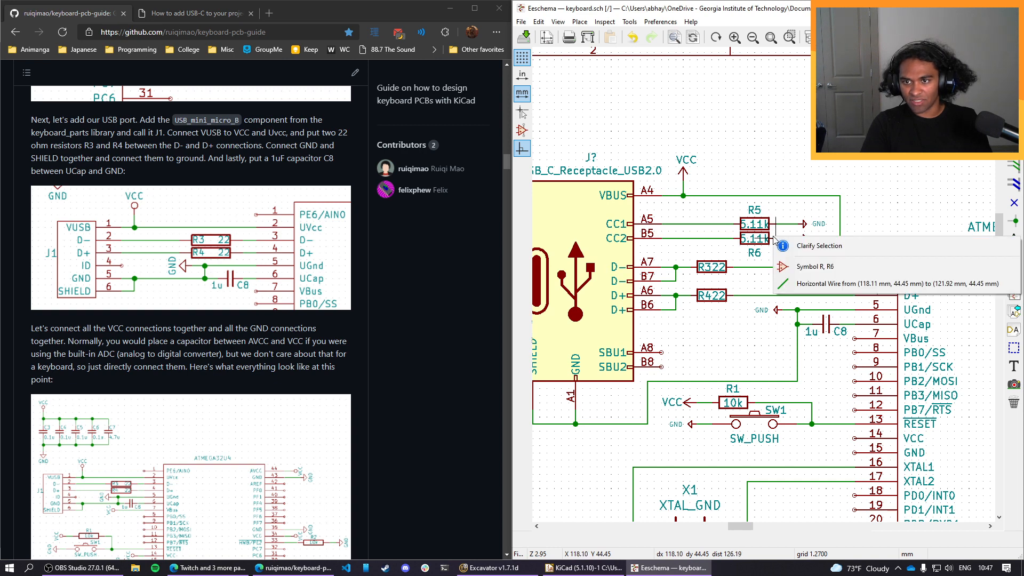
click(784, 266)
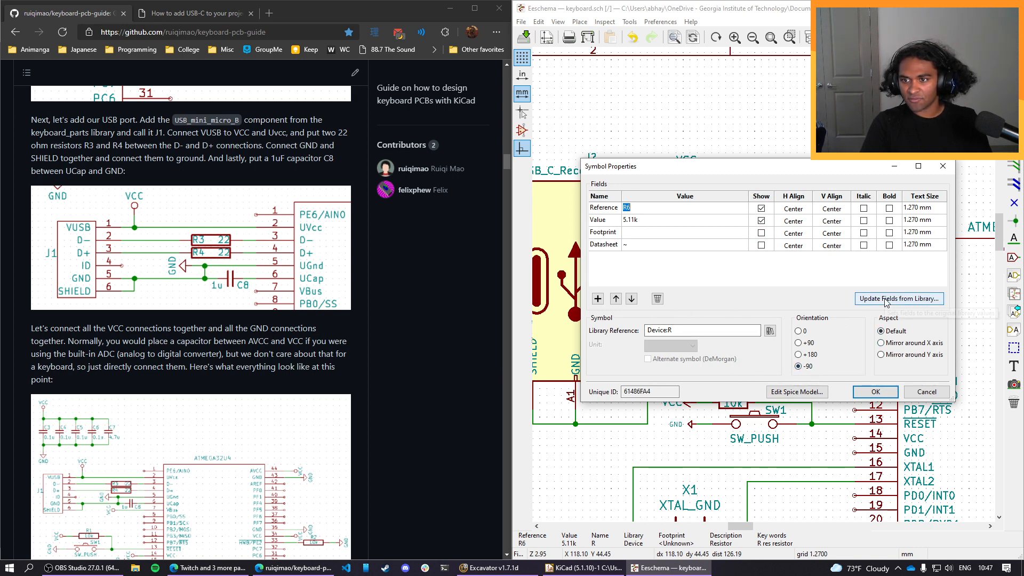
click(904, 300)
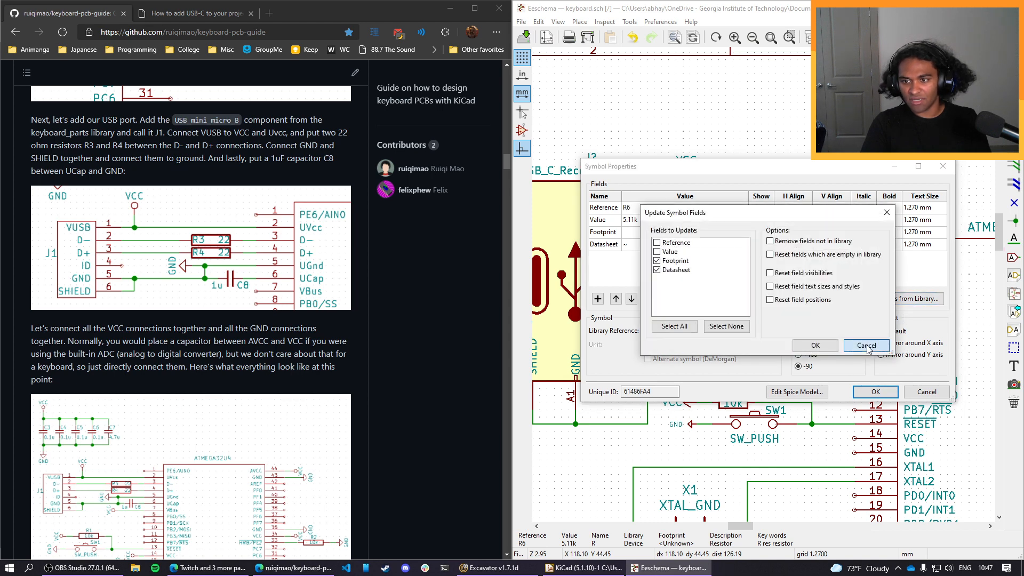
click(867, 346)
click(875, 391)
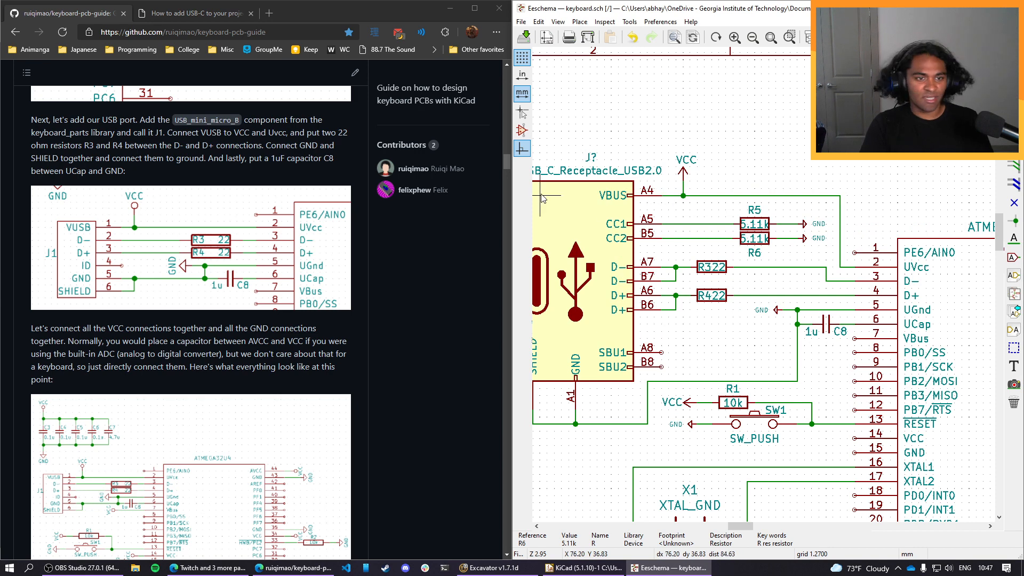
Following the guide's VCC and GND connection diagram, place a copied GND symbol beside pin 15 of the ATMEGA32U4, with its arrow facing outward.
scroll(203, 312, down, 1)
scroll(202, 308, up, 1)
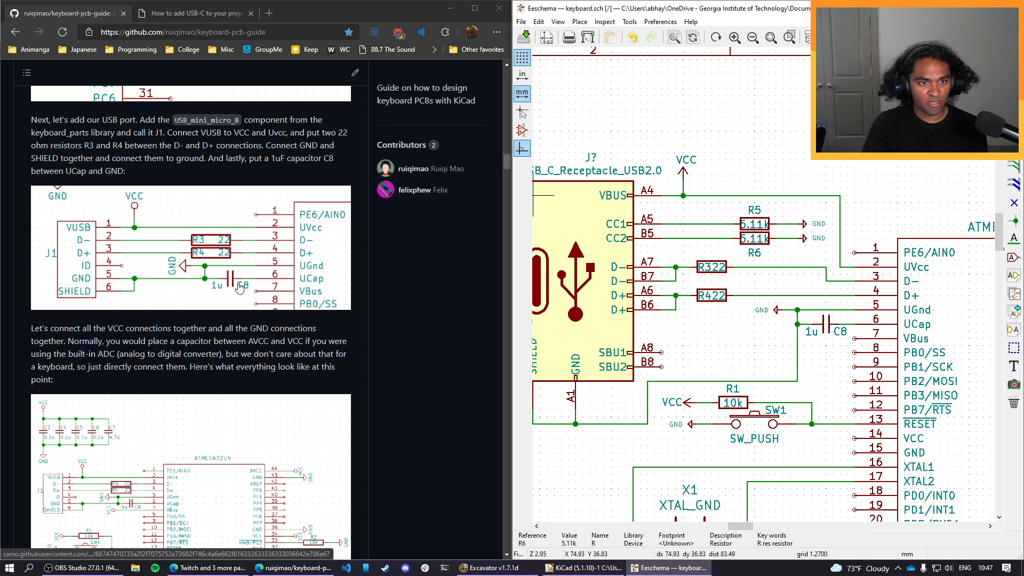
scroll(231, 283, down, 1)
scroll(229, 280, down, 1)
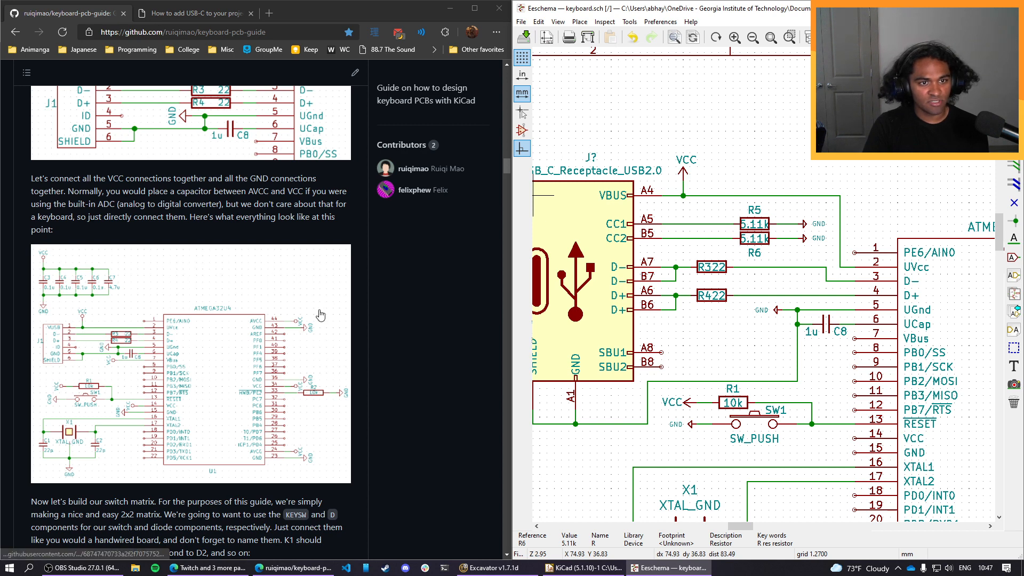
middle_drag(781, 488, 601, 347)
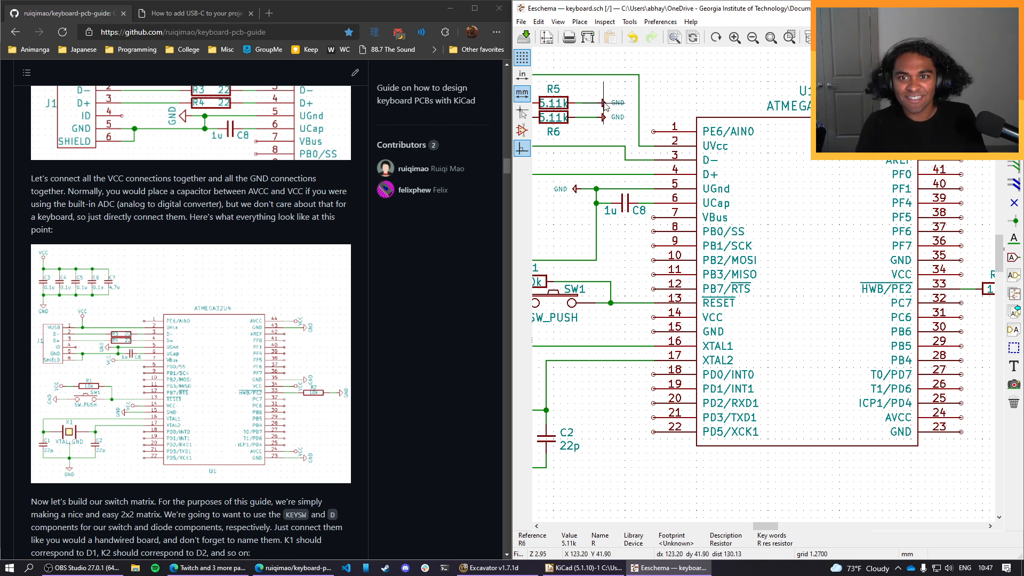
key(c)
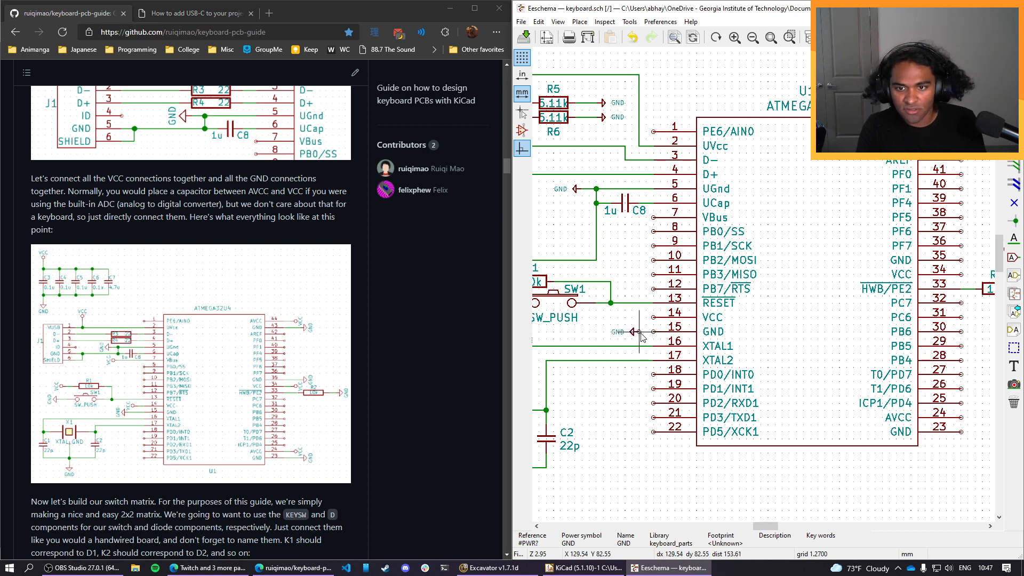
click(638, 336)
Place copies of the GND symbol, rotated to face outward, beside GND pins 23, 35 and 43 of the ATMEGA32U4.
key(c)
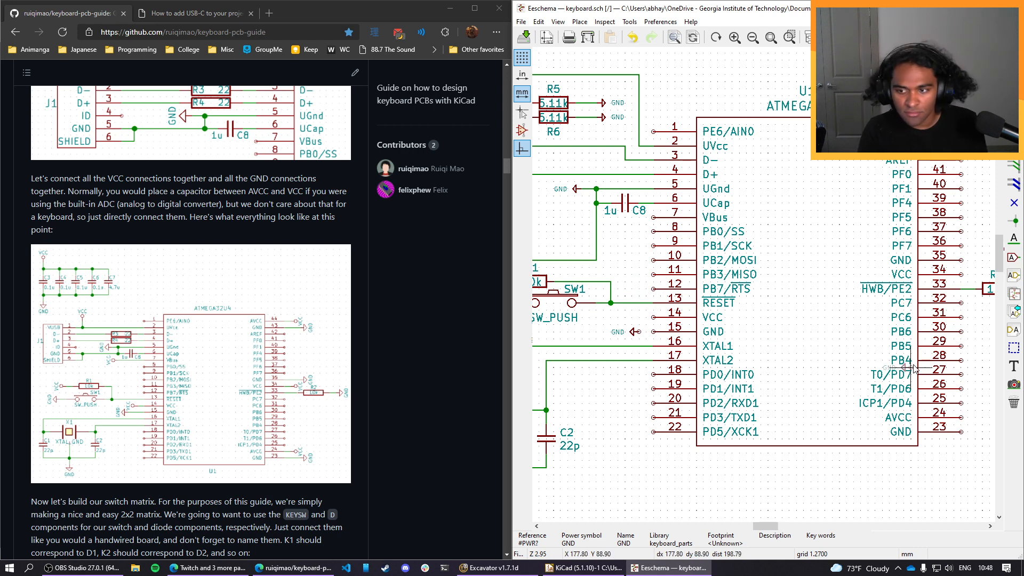
middle_drag(913, 374, 685, 380)
key(r)
key(r)
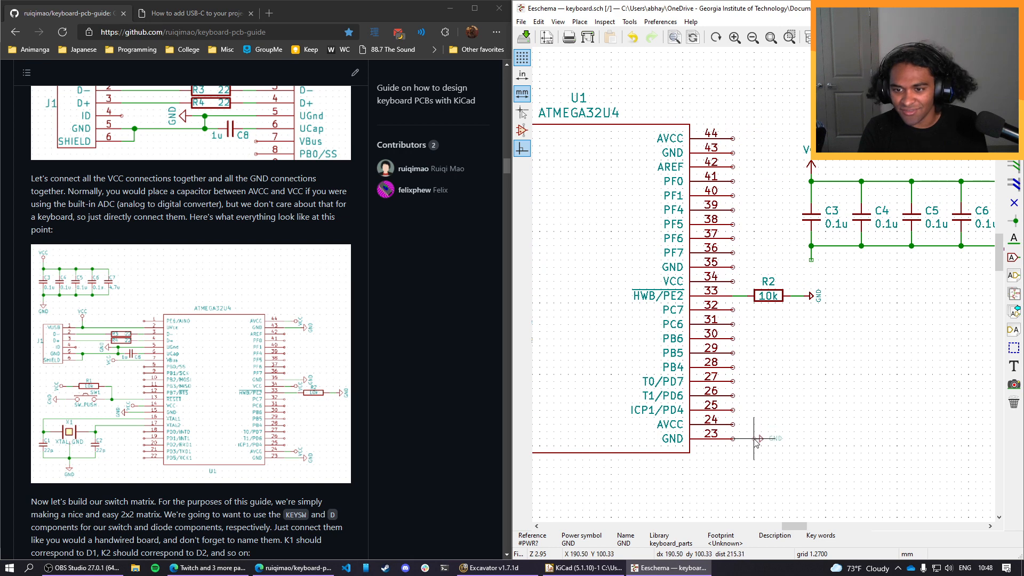
click(747, 435)
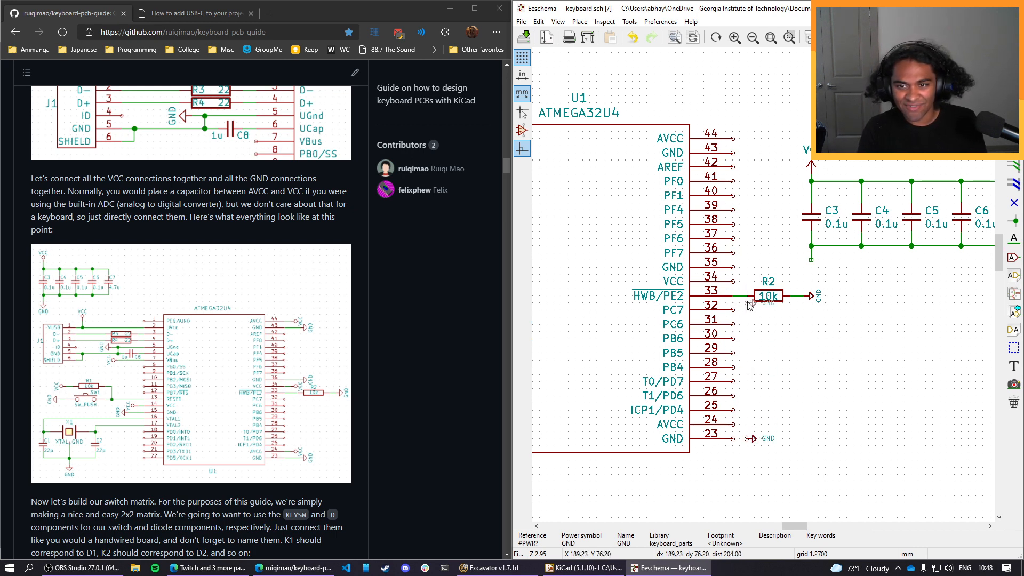
click(750, 271)
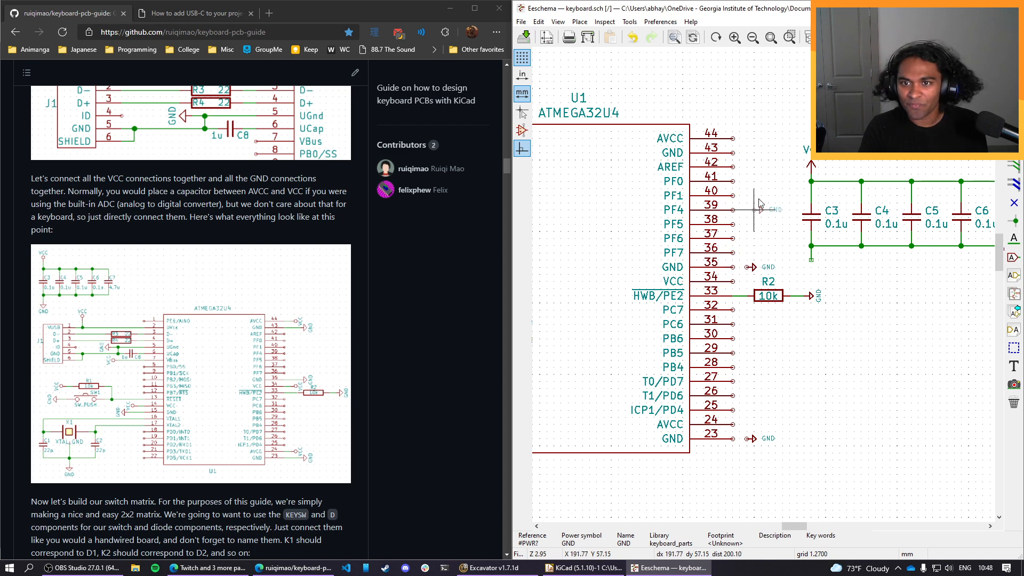
click(750, 156)
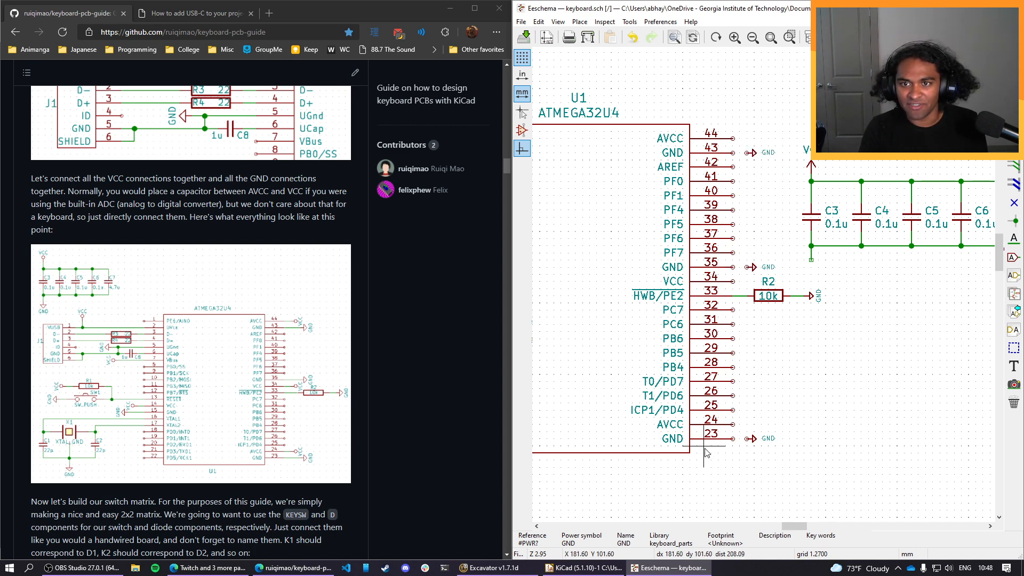
Place copied VCC symbols, facing outward, beside AVCC pin 44 and VCC pin 34 of the ATMEGA32U4.
middle_drag(811, 338, 767, 373)
key(c)
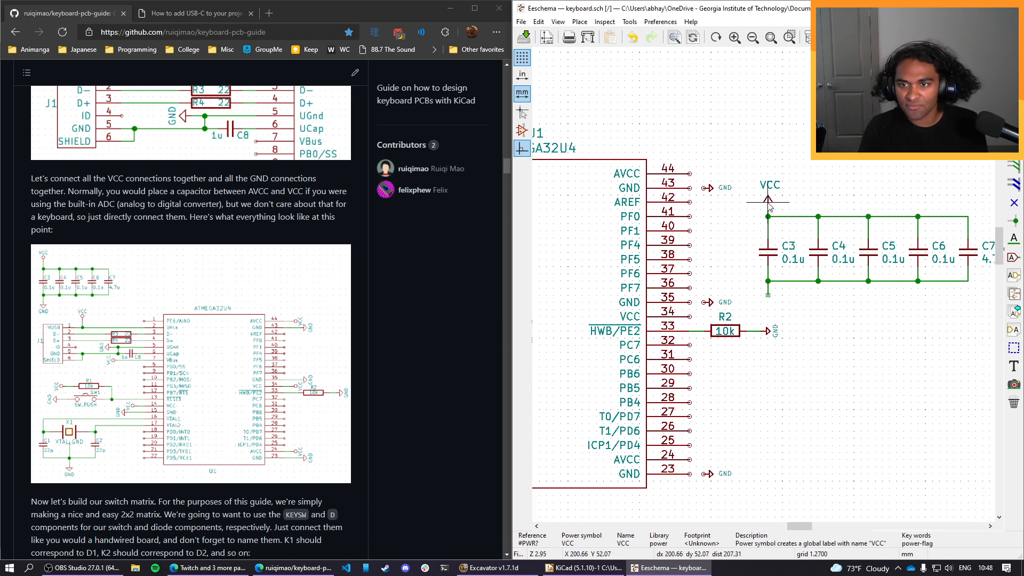
click(708, 174)
key(c)
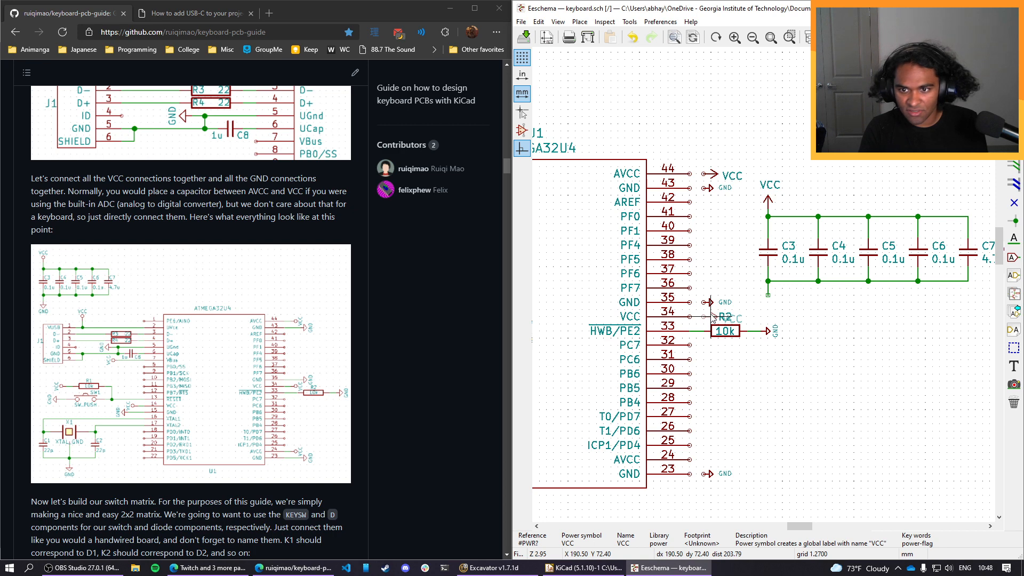
click(711, 316)
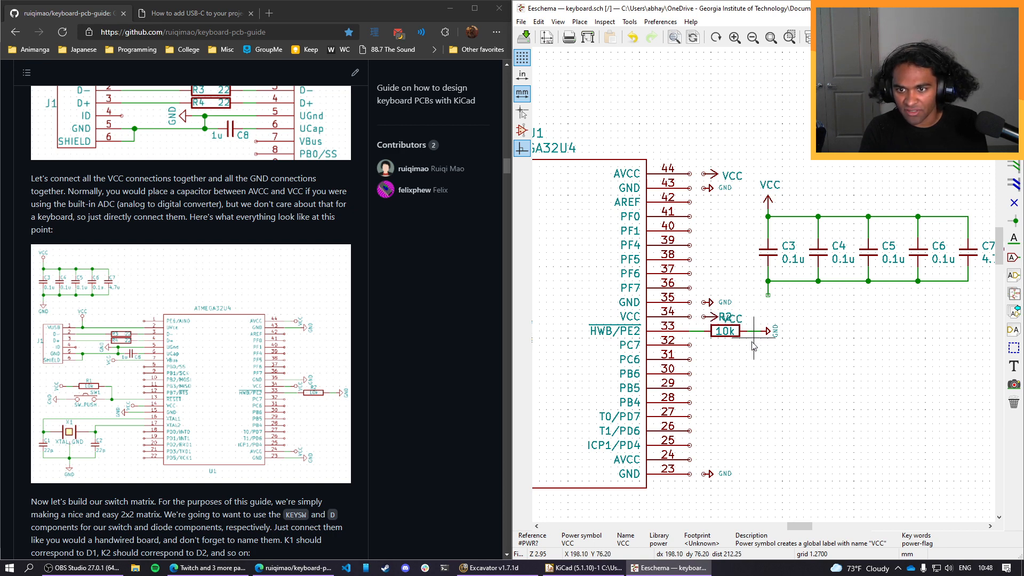
Move the R2 reference label below its resistor and shift pin 34's VCC label closer to its arrow.
click(725, 316)
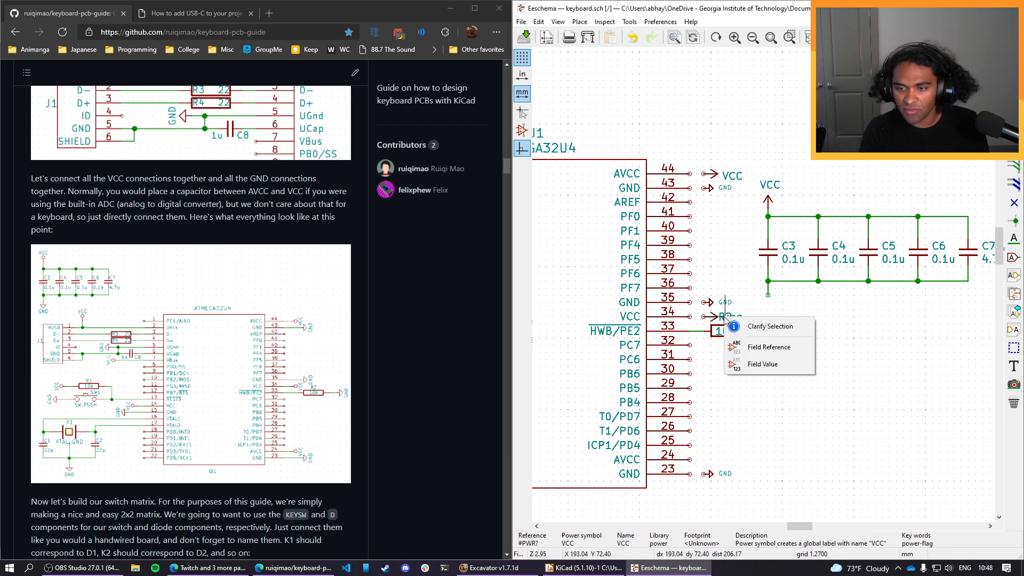
click(744, 347)
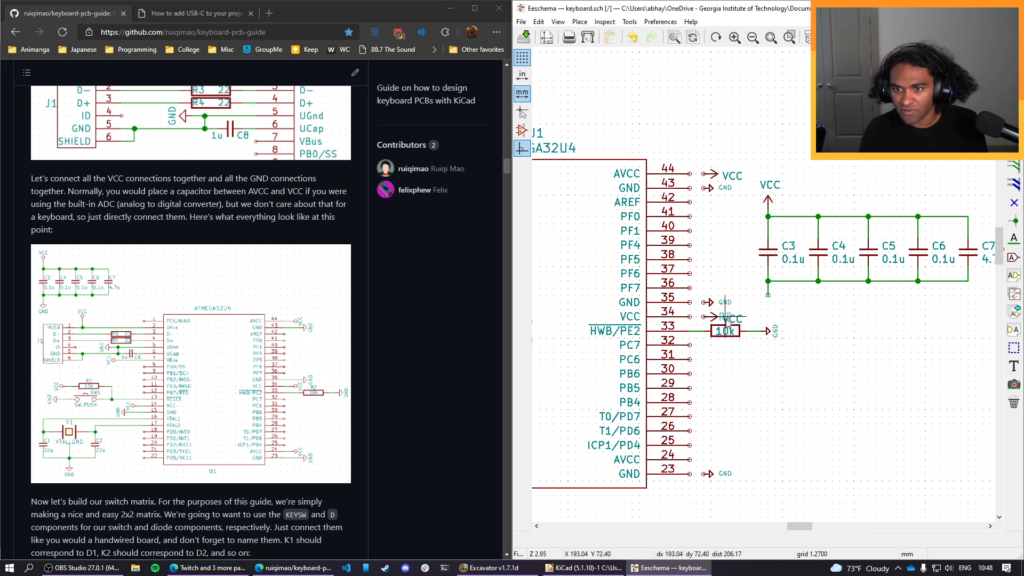
click(729, 348)
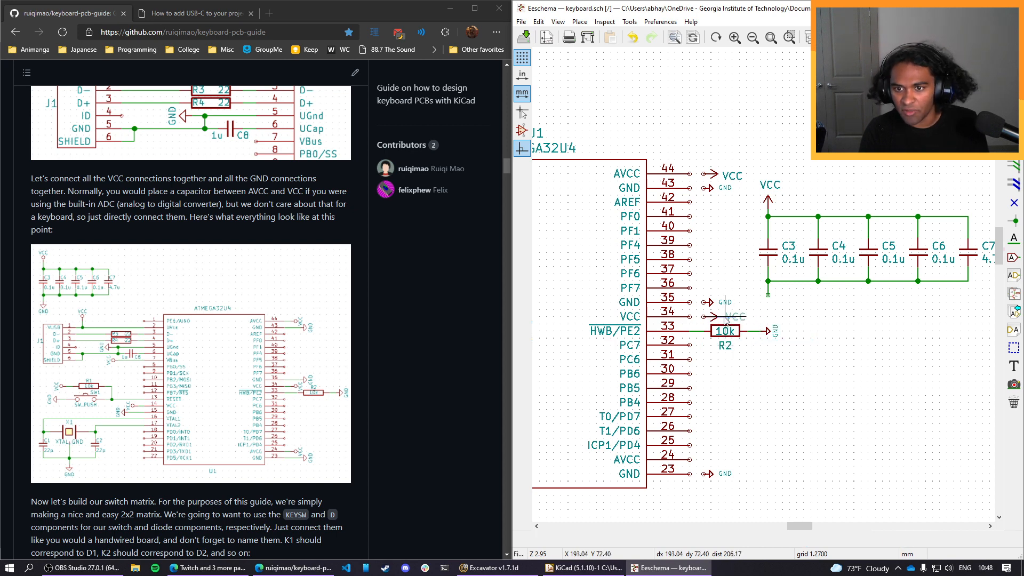
key(m)
click(720, 317)
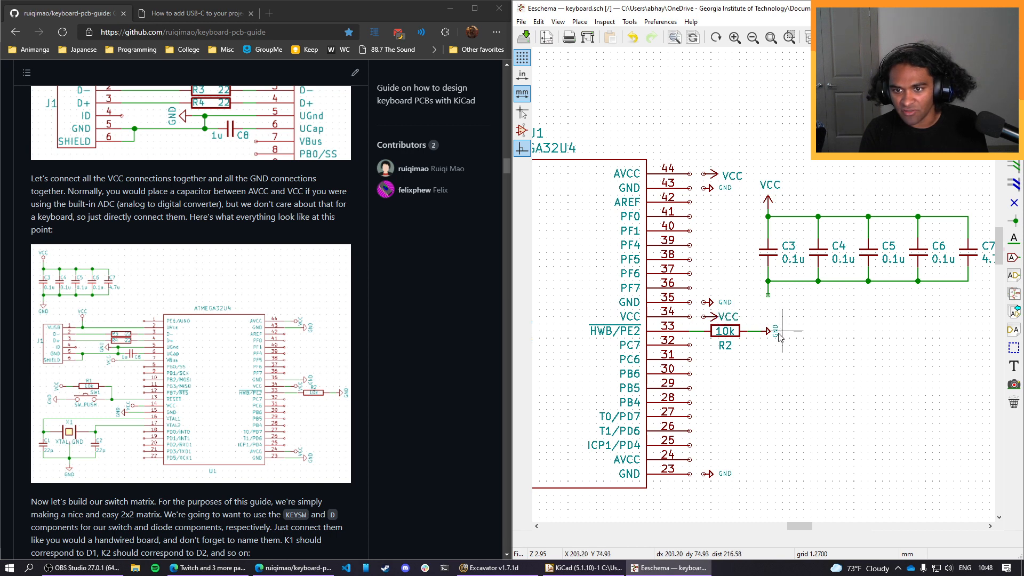
key(m)
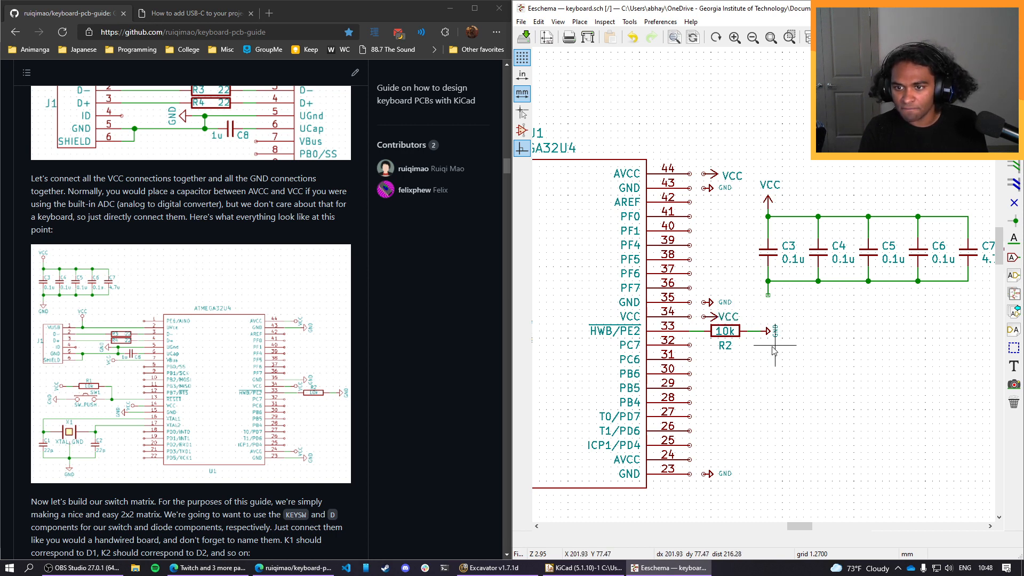
click(773, 349)
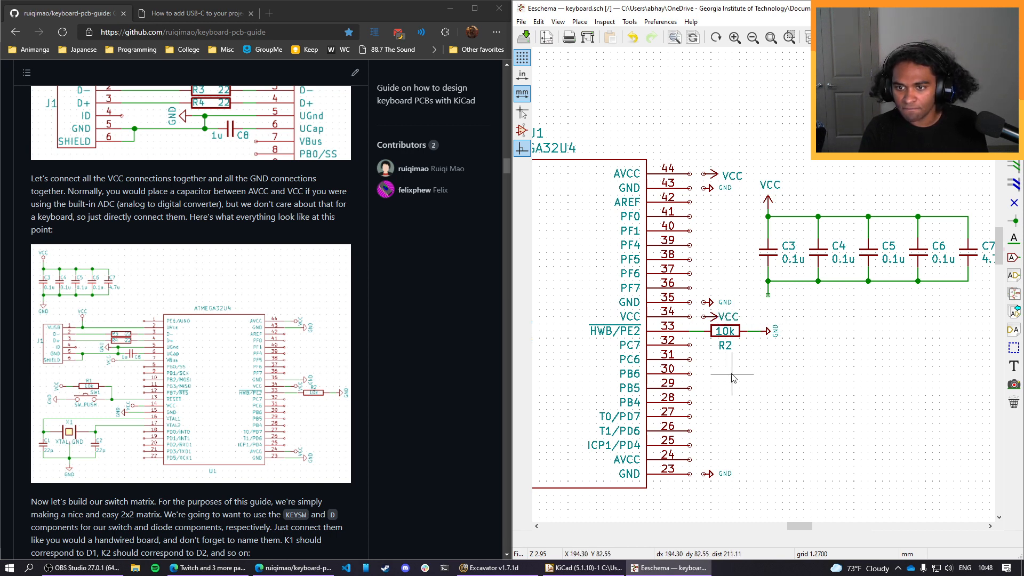
Place copied VCC symbols, facing outward, beside AVCC pin 24 and VCC pin 14 of the ATMEGA32U4.
click(707, 321)
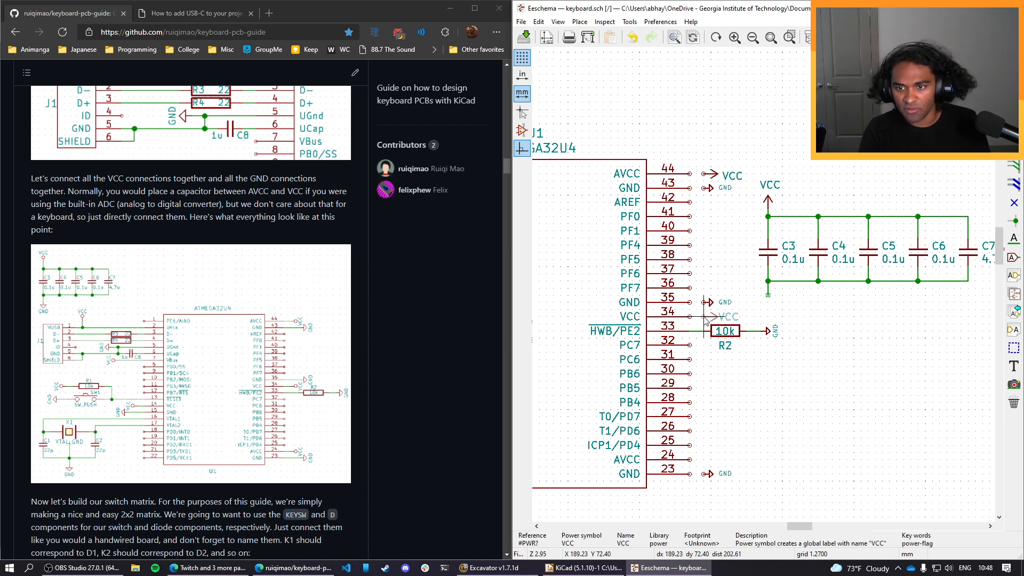
click(704, 317)
key(c)
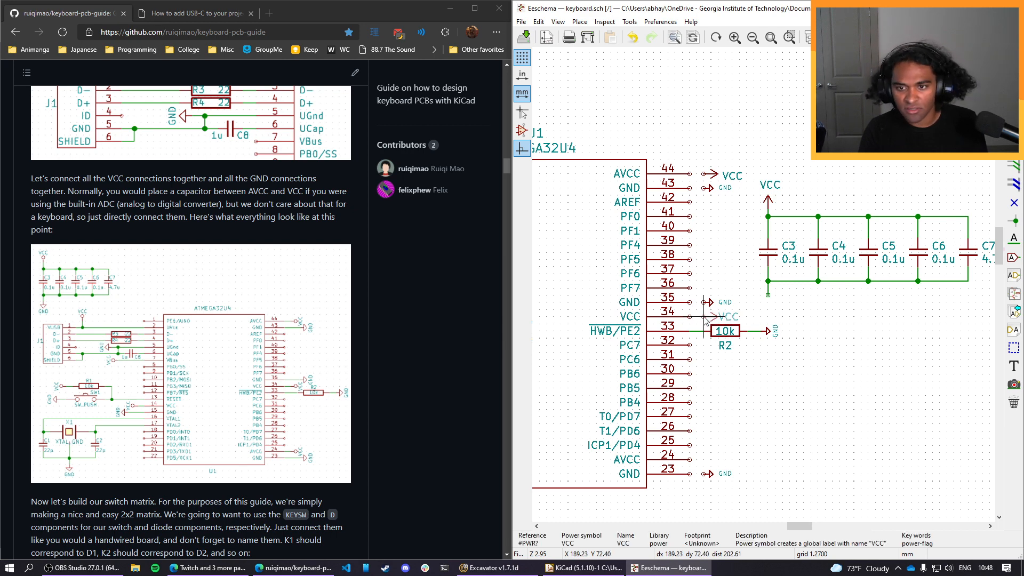
click(706, 461)
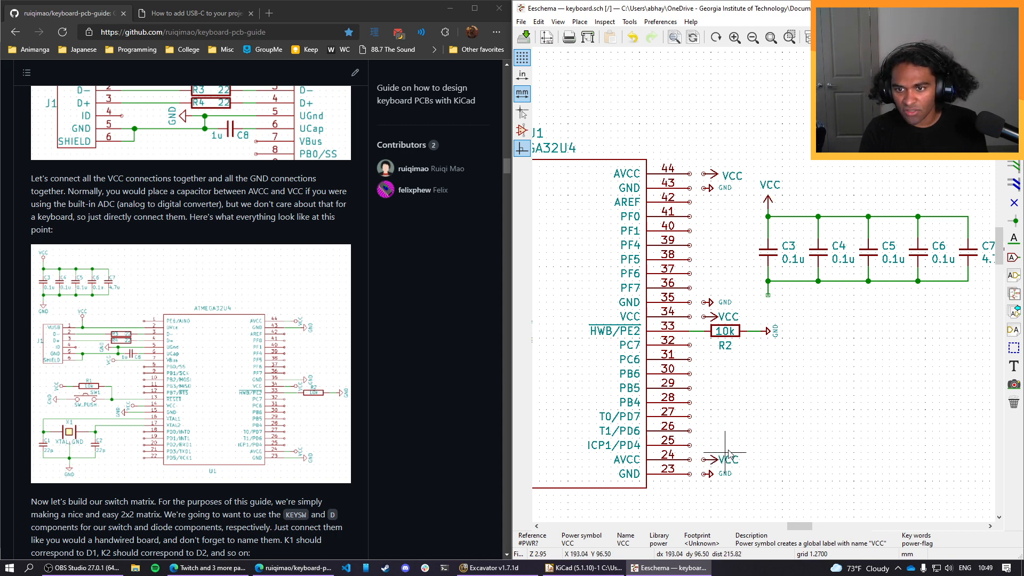
scroll(707, 461, down, 1)
middle_drag(707, 241, 835, 345)
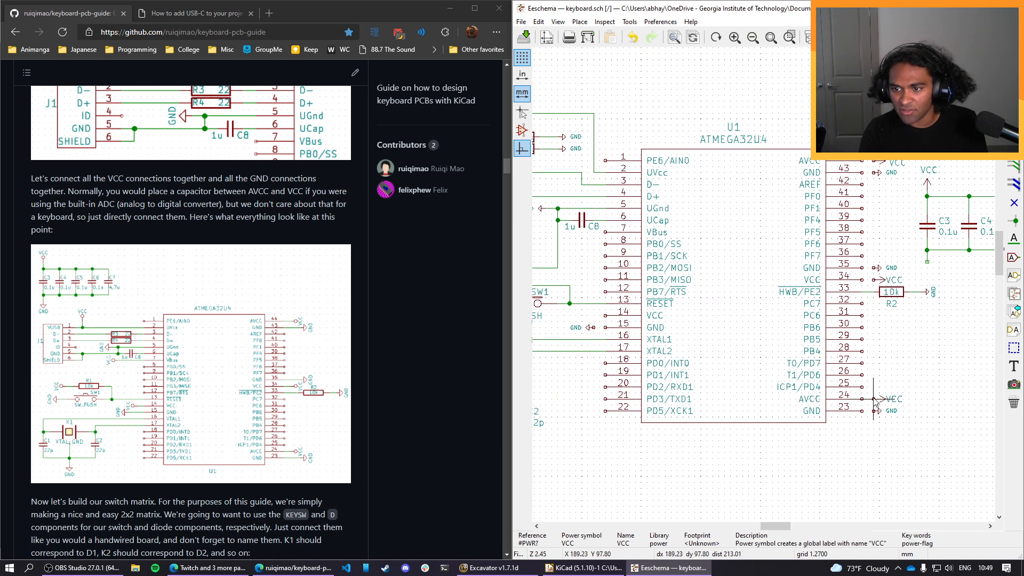
click(596, 318)
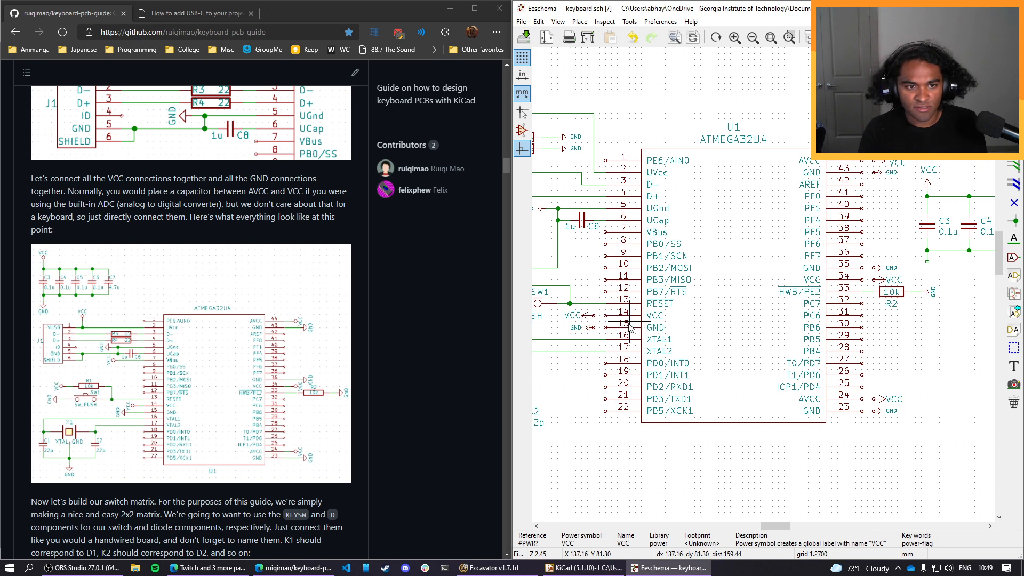
key(w)
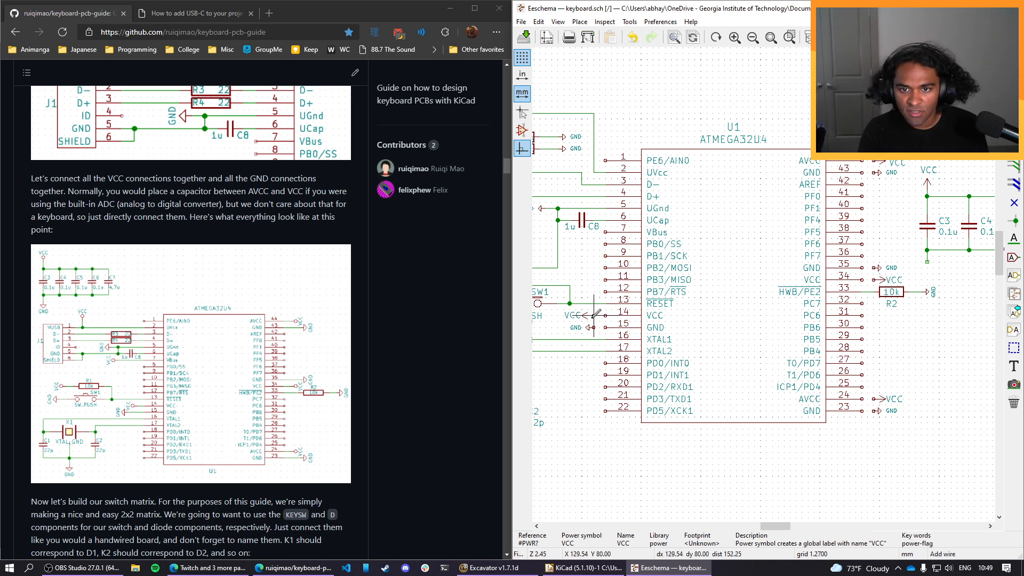
key(Escape)
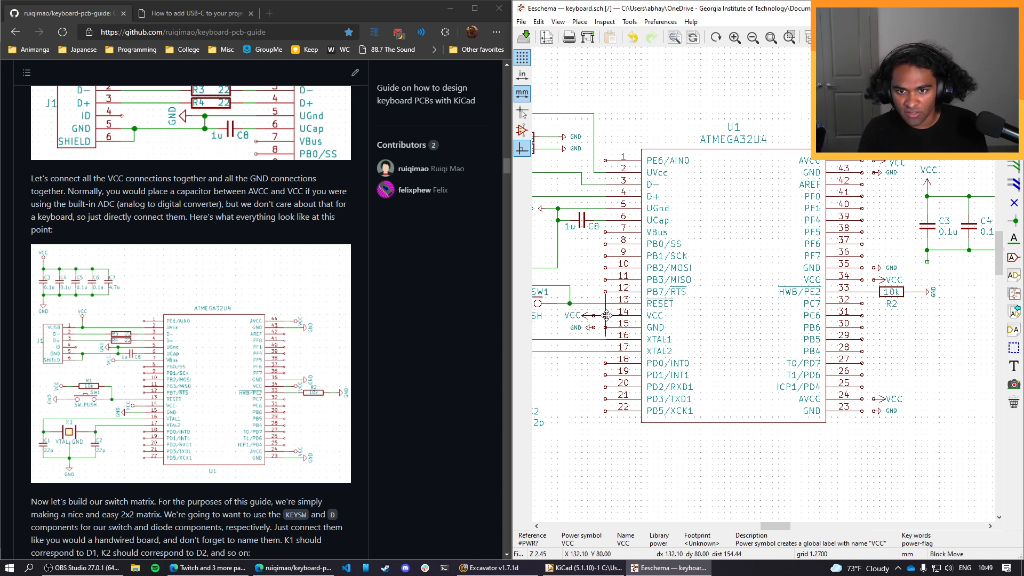
key(m)
key(Escape)
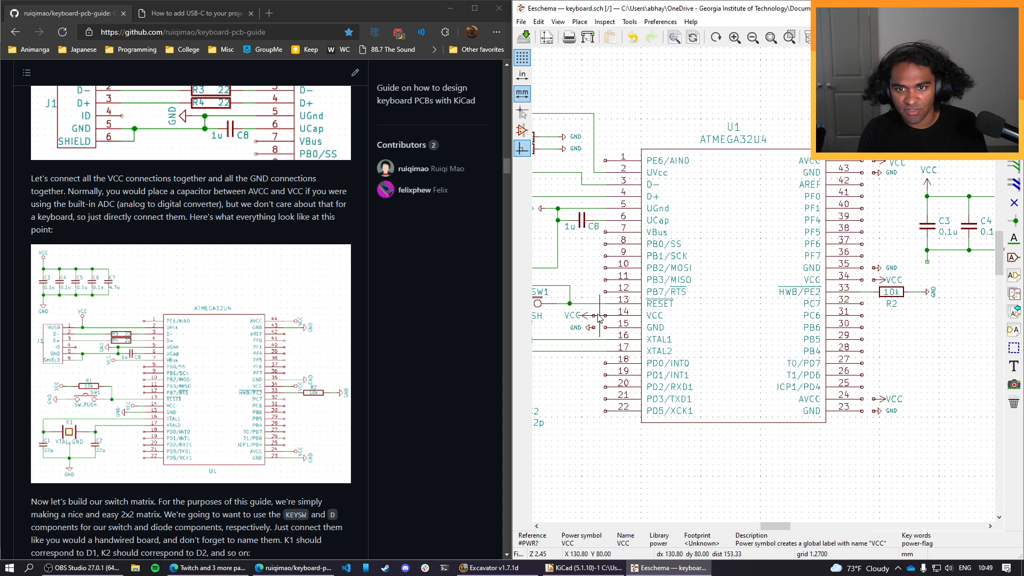
Wire VCC pin 14 and GND pin 15 of the ATMEGA32U4 to their adjacent power symbols.
click(594, 315)
click(606, 315)
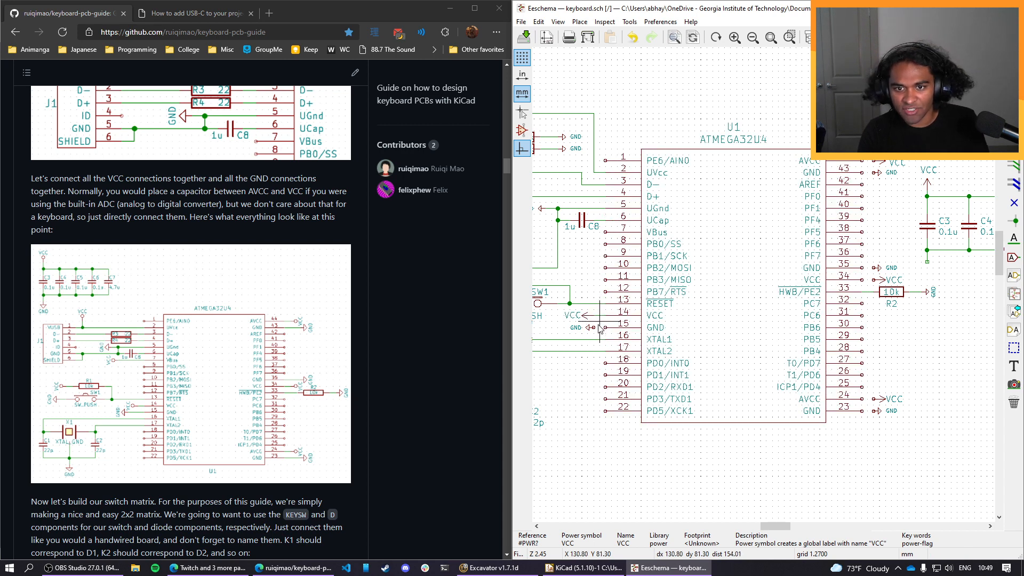
click(594, 327)
click(605, 327)
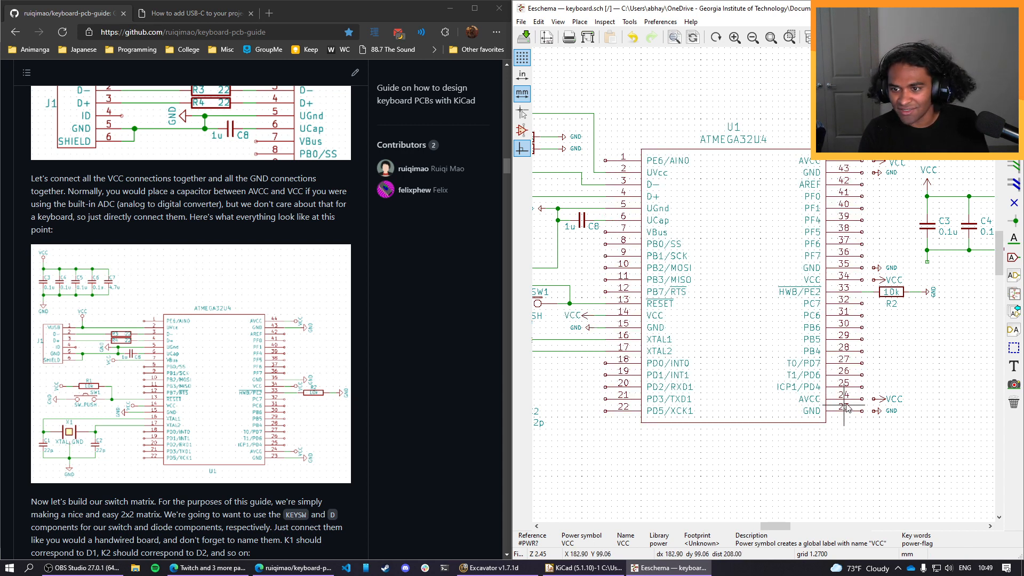
Wire the ATMEGA32U4's pins 24, 34 and 44 to their VCC symbols and pins 23, 35 and 43 to their GND symbols.
click(873, 398)
click(862, 399)
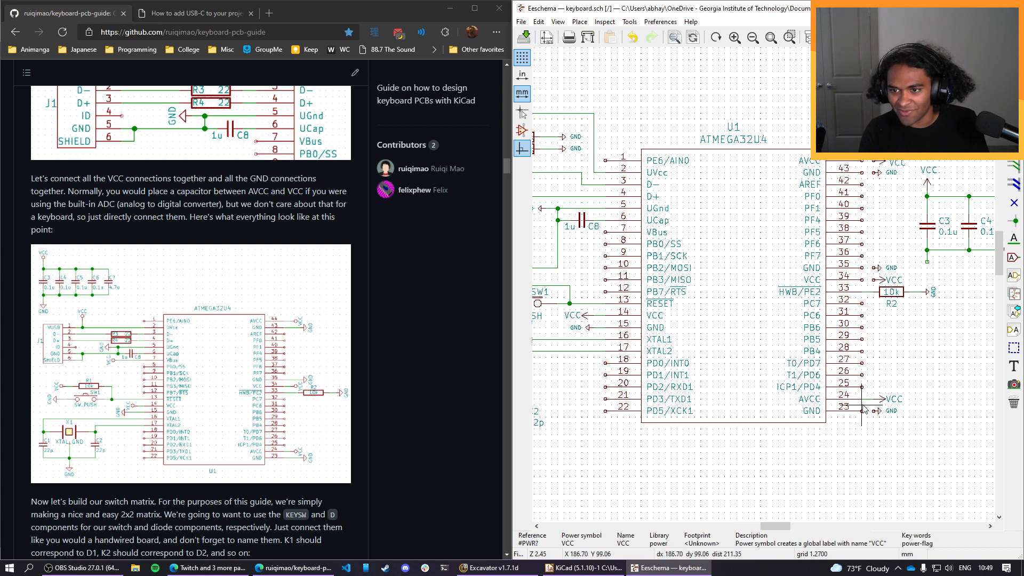
click(861, 410)
click(873, 411)
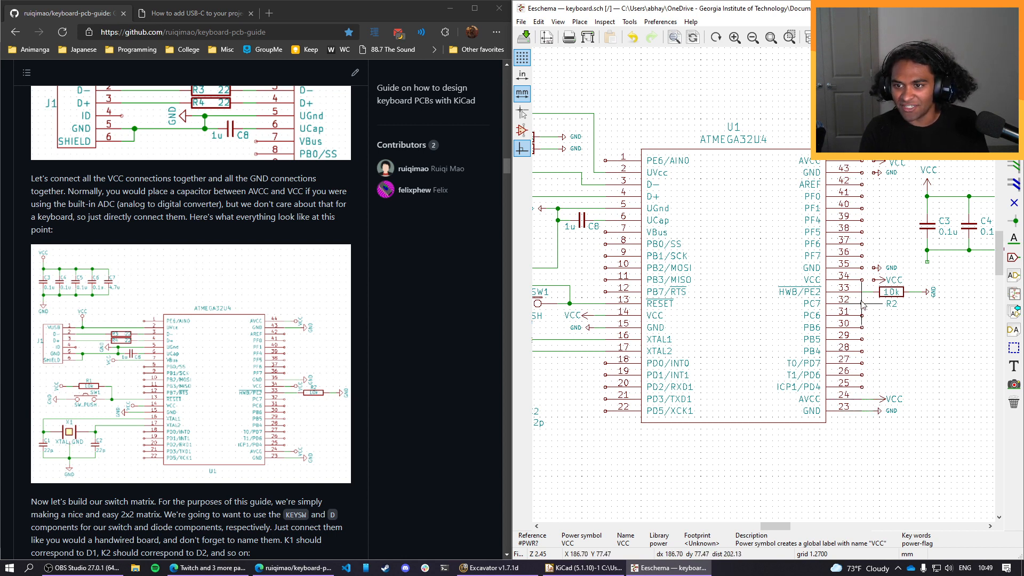
click(861, 268)
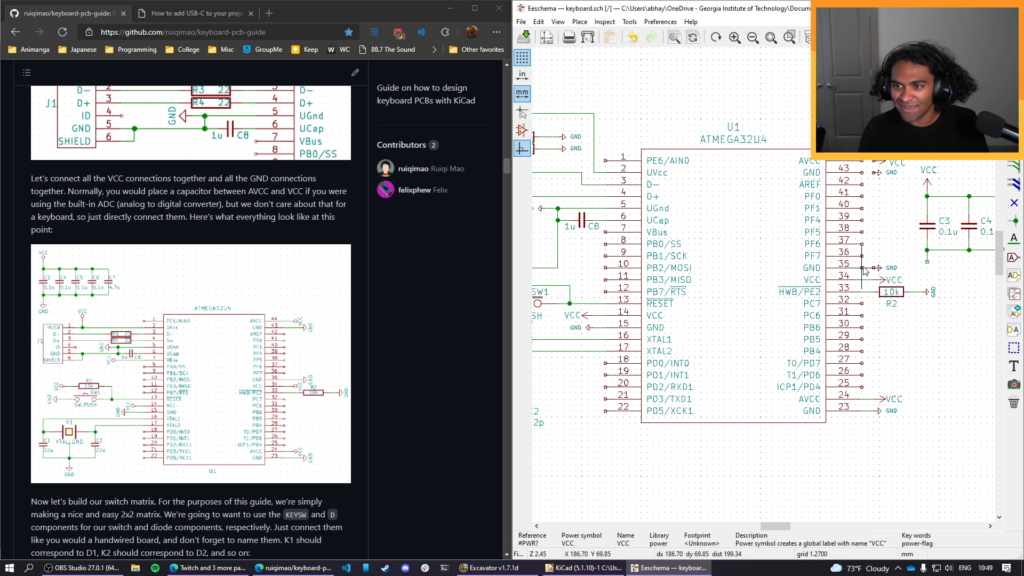
click(873, 268)
click(861, 172)
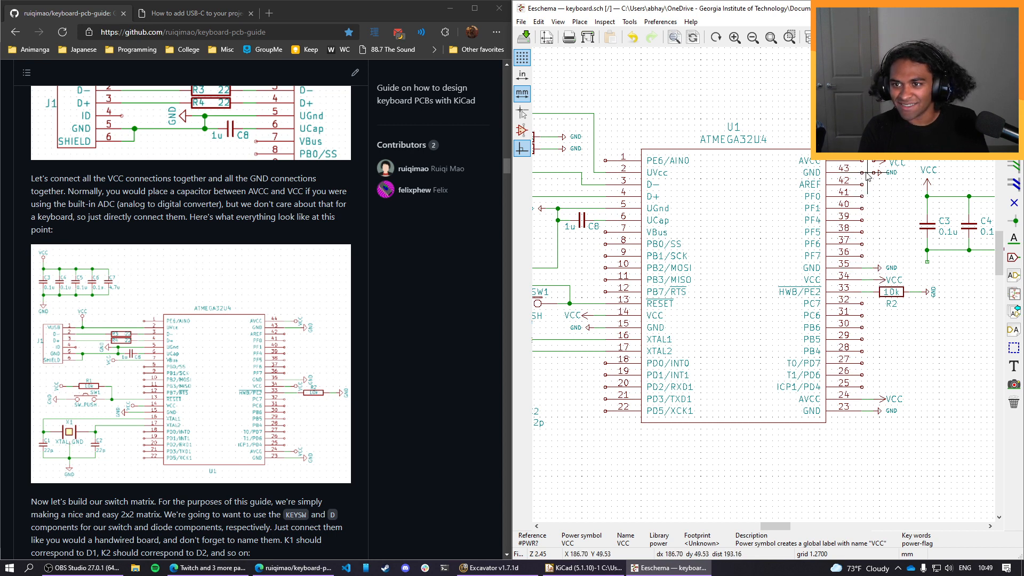
click(873, 172)
click(874, 161)
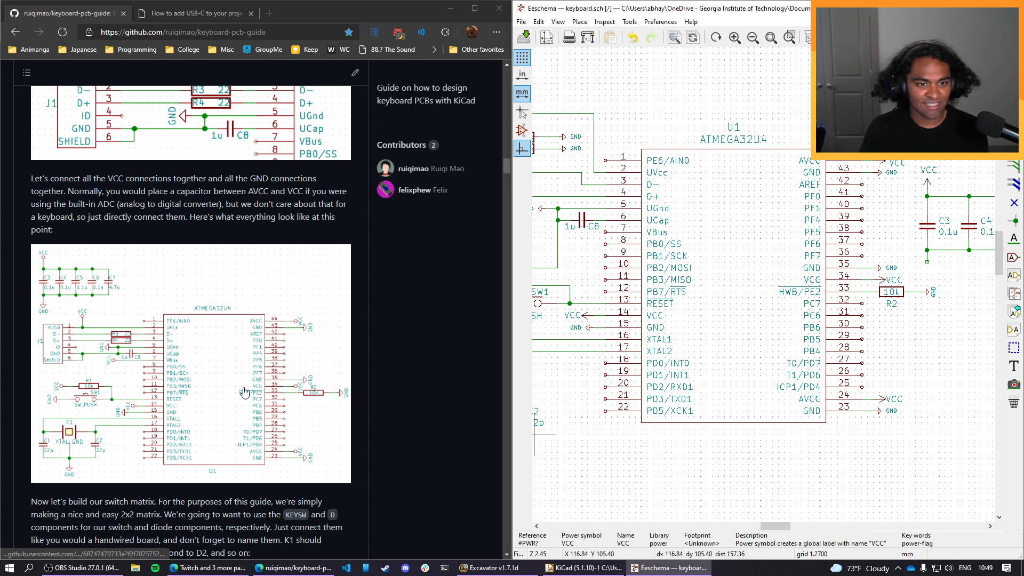
scroll(250, 398, down, 1)
scroll(248, 394, up, 1)
scroll(248, 394, down, 1)
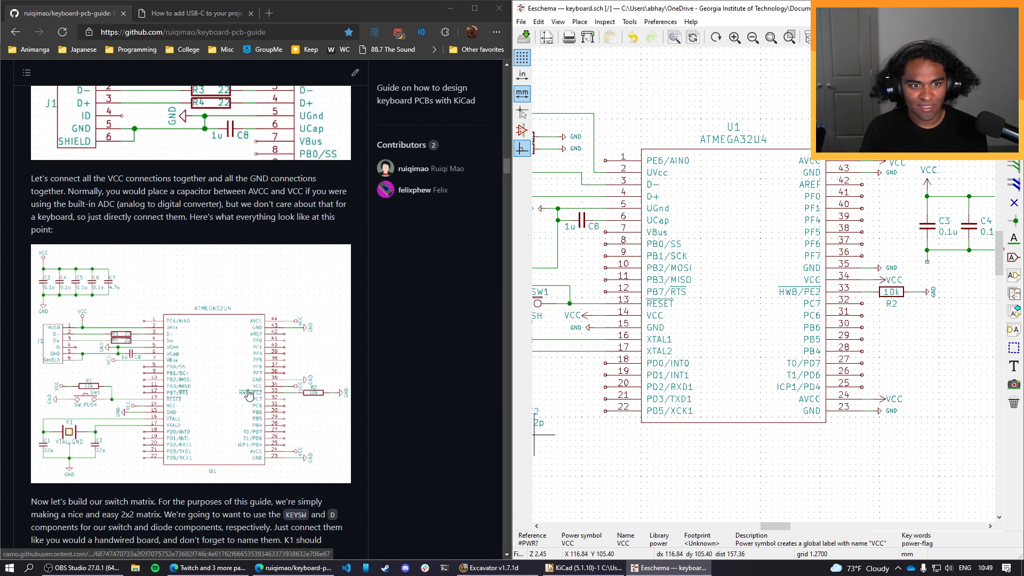
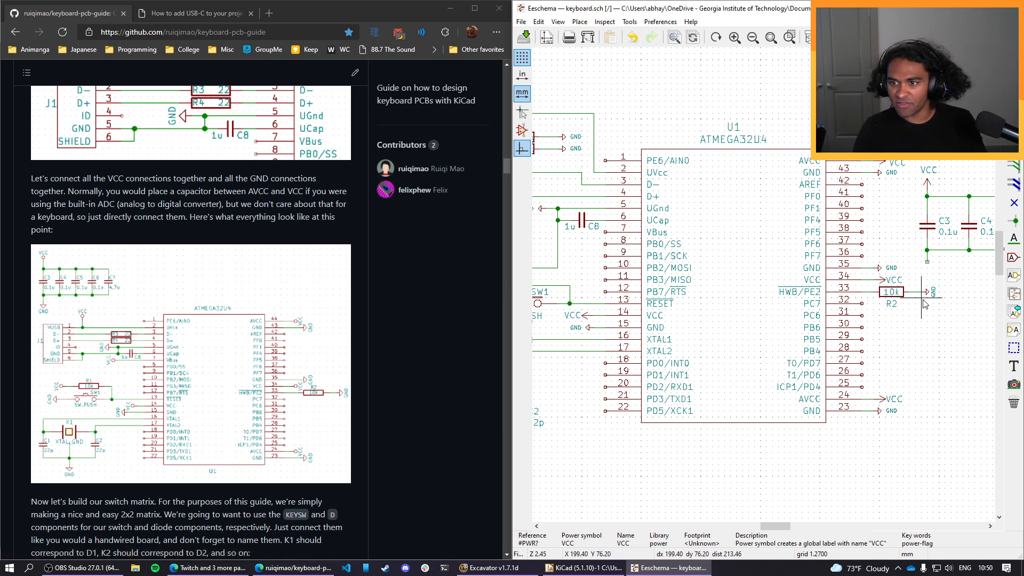
Move R2 with its GND symbol farther from pin 33 and put the VCC symbol back on pin 34's wire.
scroll(910, 308, up, 3)
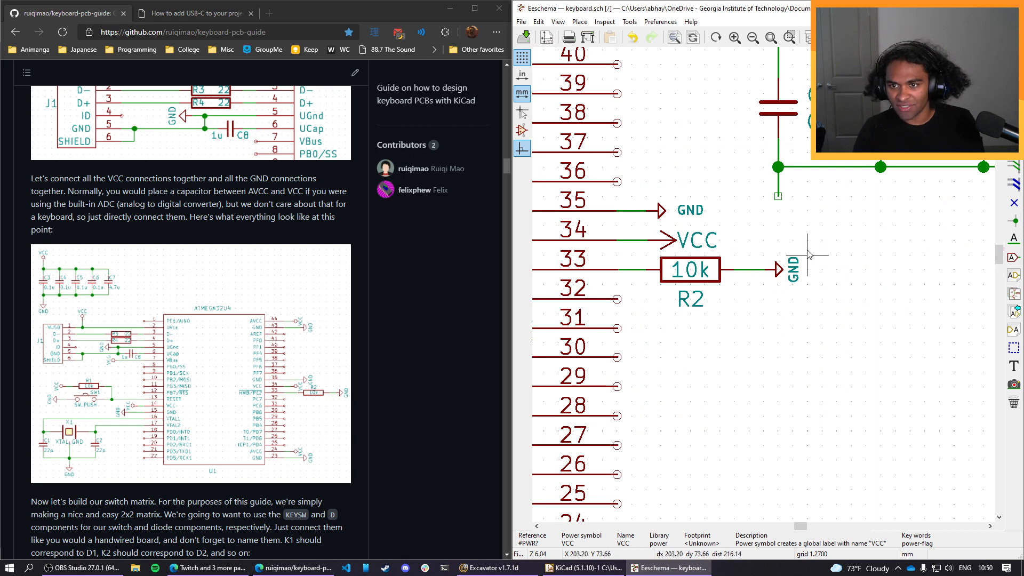
drag(807, 255, 647, 313)
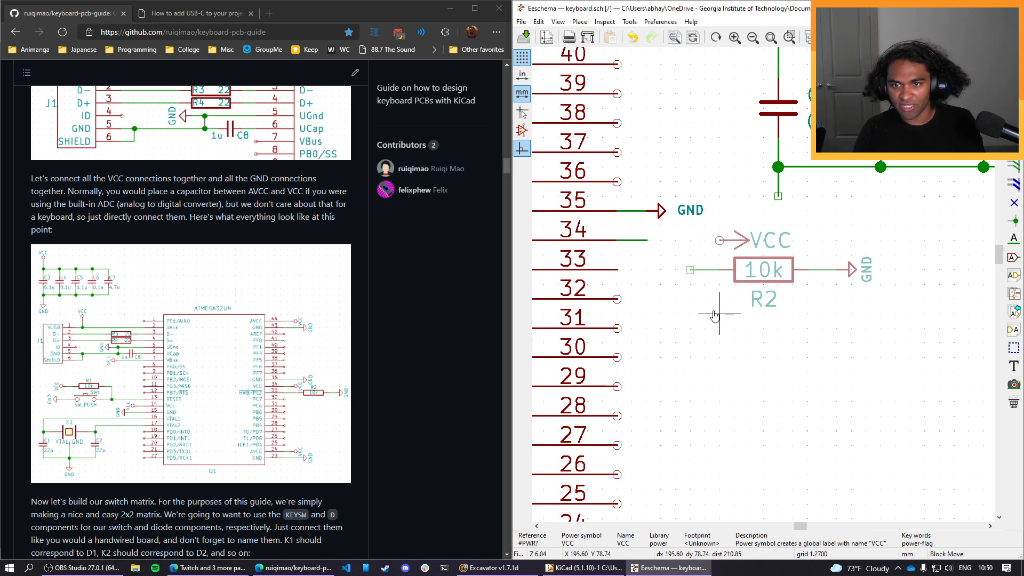
click(715, 315)
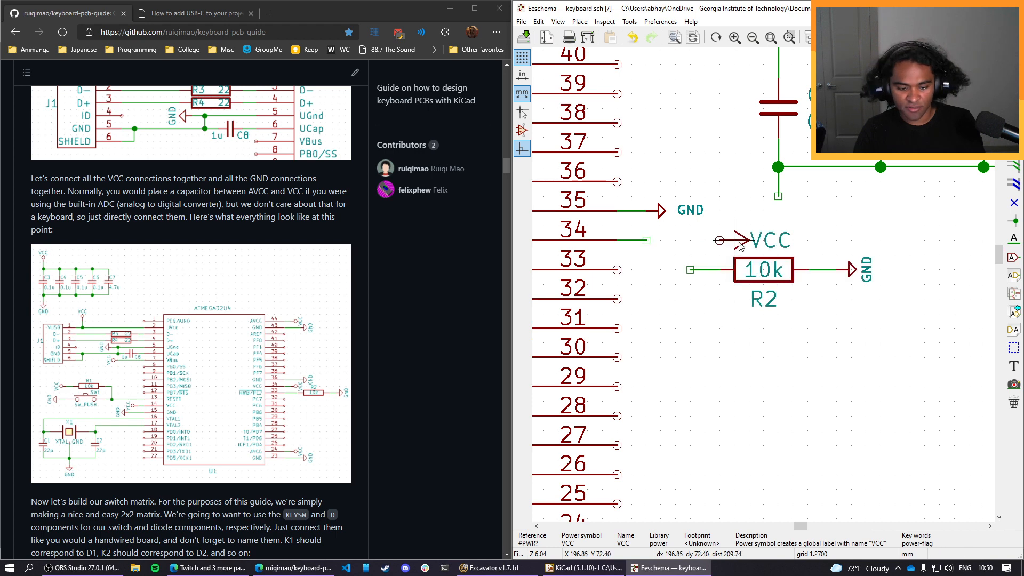
key(m)
click(661, 240)
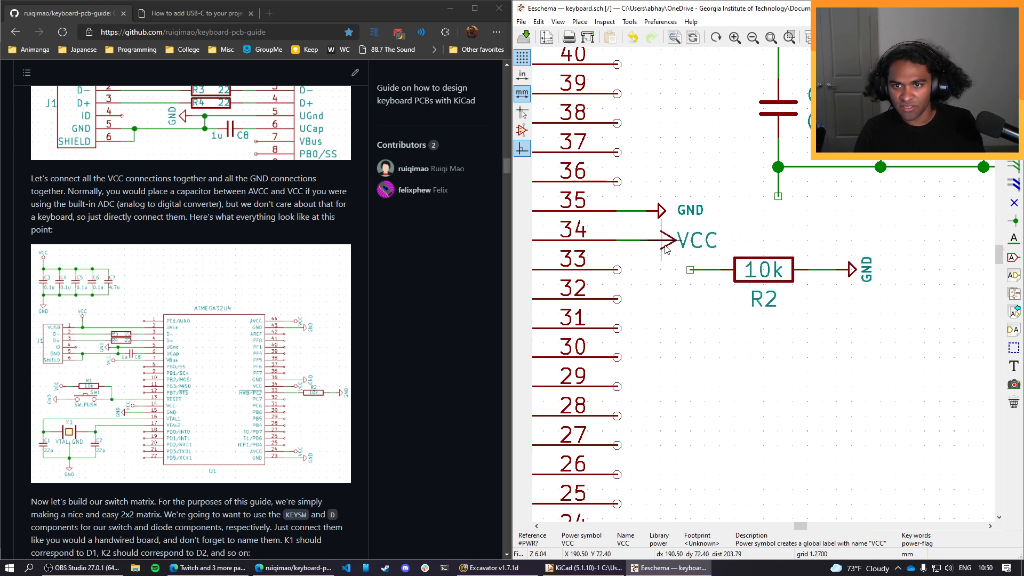
Wire pin 33 (HWB/PE2) of the ATMEGA32U4 to the near end of resistor R2.
key(w)
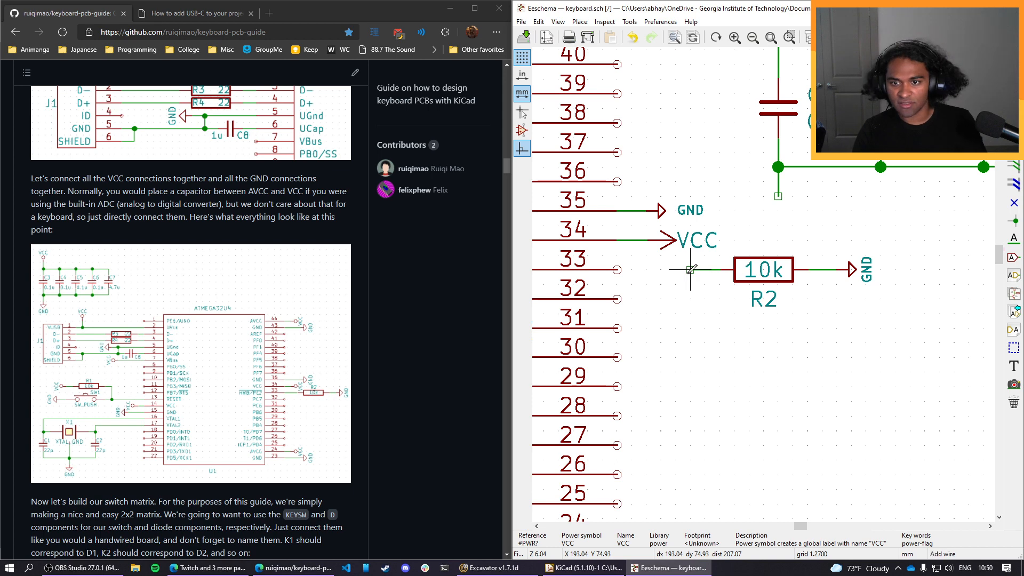
click(617, 270)
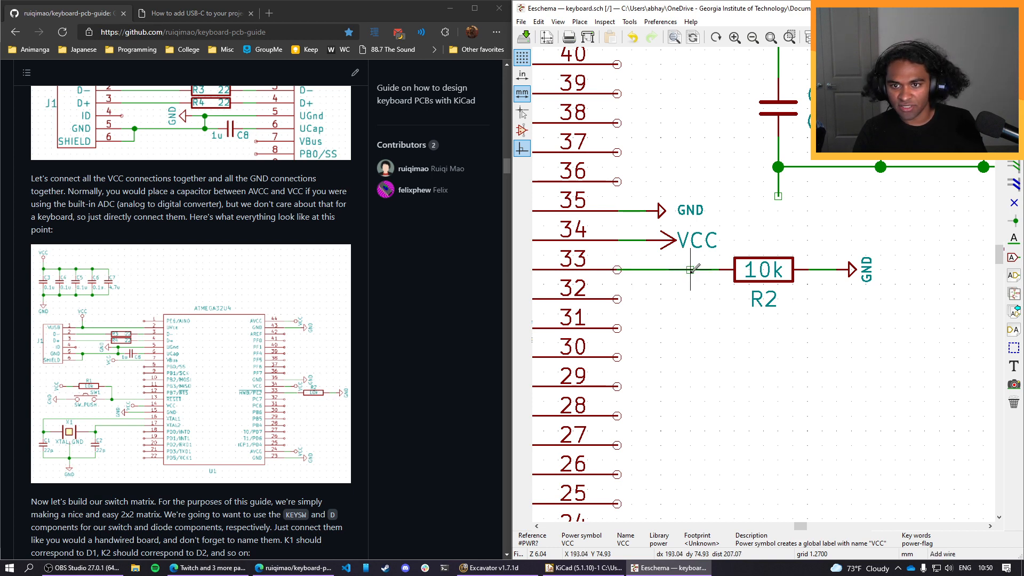
click(689, 269)
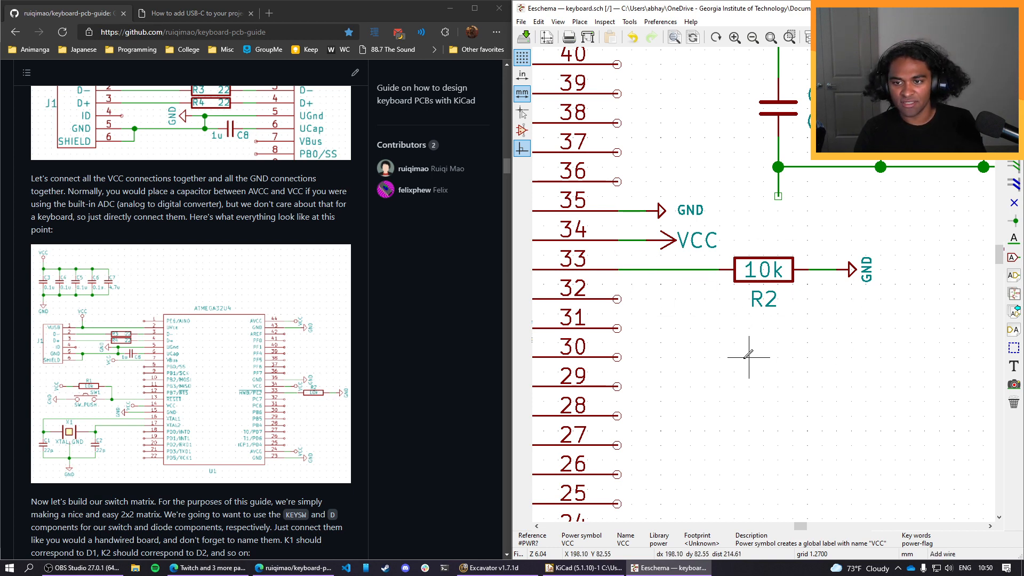
Compare the schematic with the guide's reference, read its switch matrix section and look over the sheet's free space.
scroll(749, 357, down, 5)
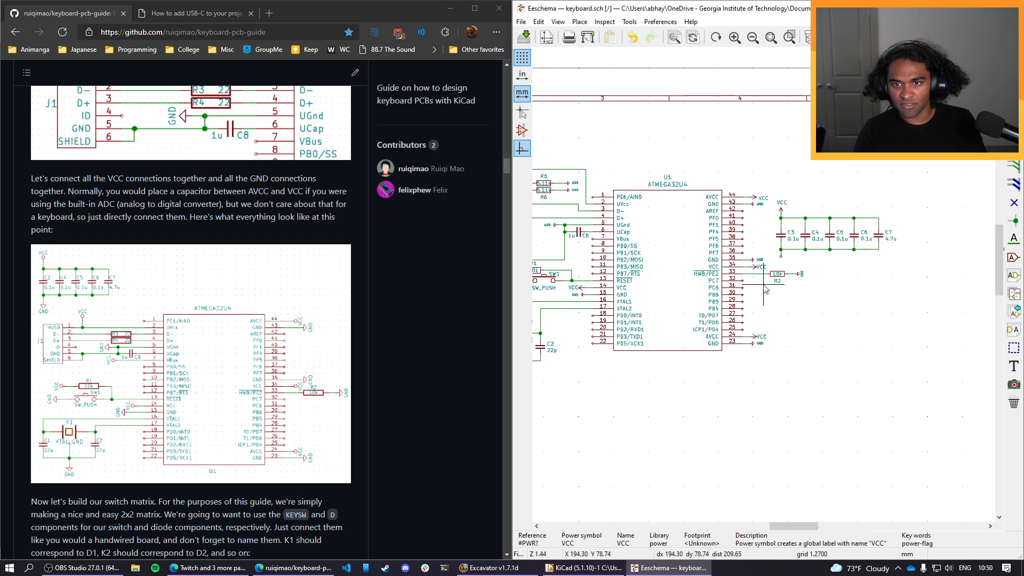
middle_drag(763, 288, 851, 310)
scroll(329, 379, down, 2)
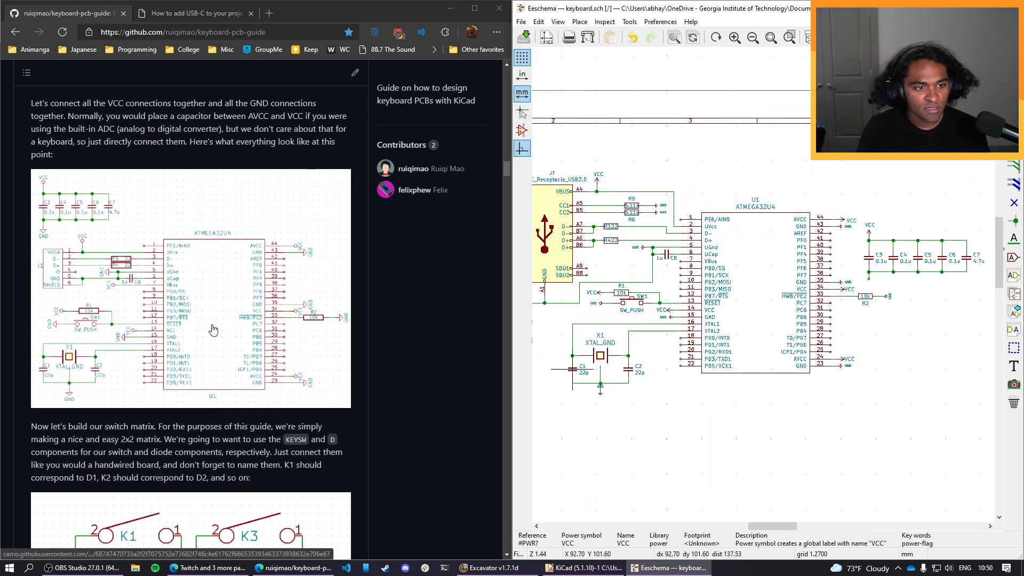
scroll(238, 343, down, 1)
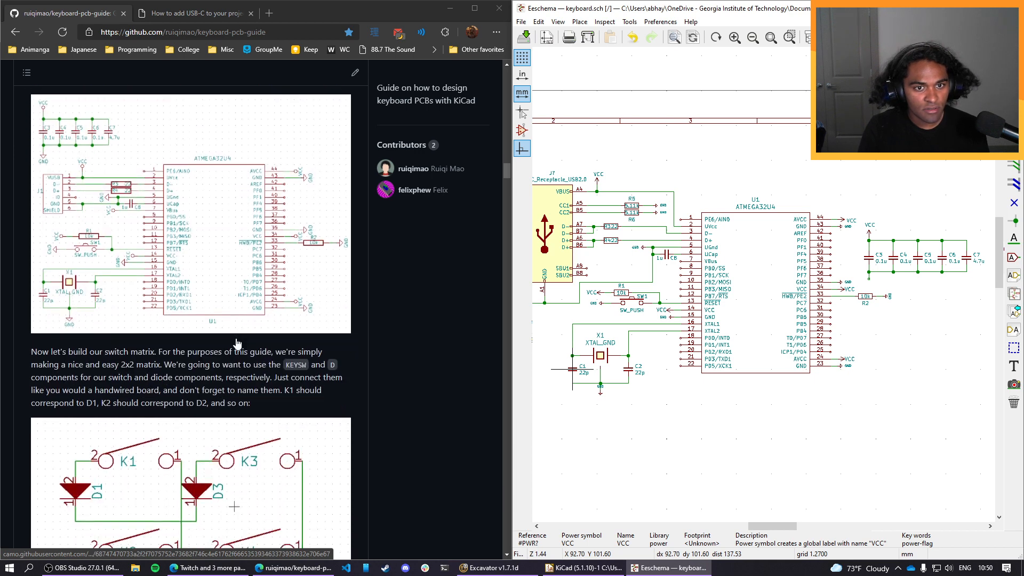
scroll(208, 346, down, 1)
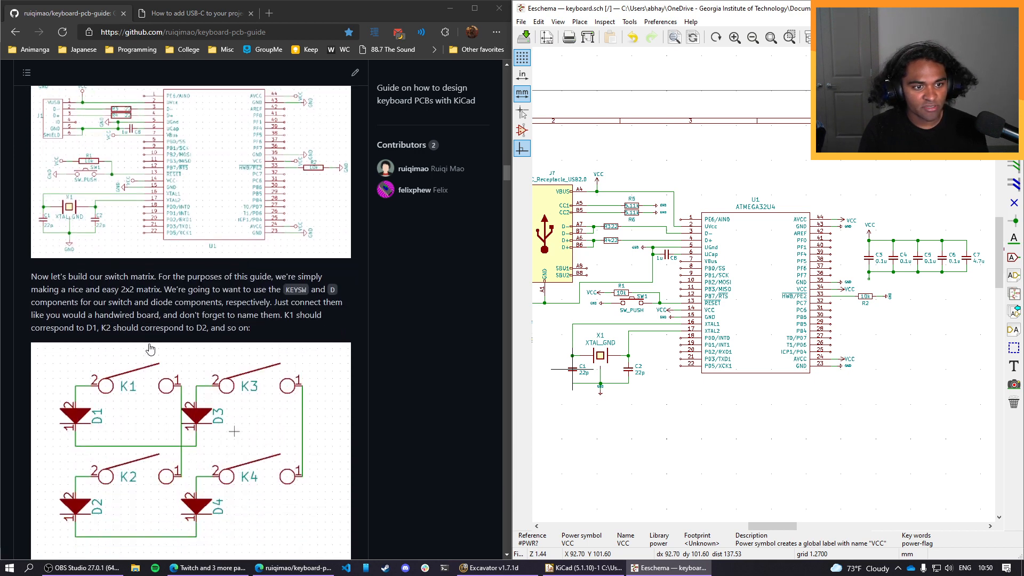
scroll(150, 349, down, 1)
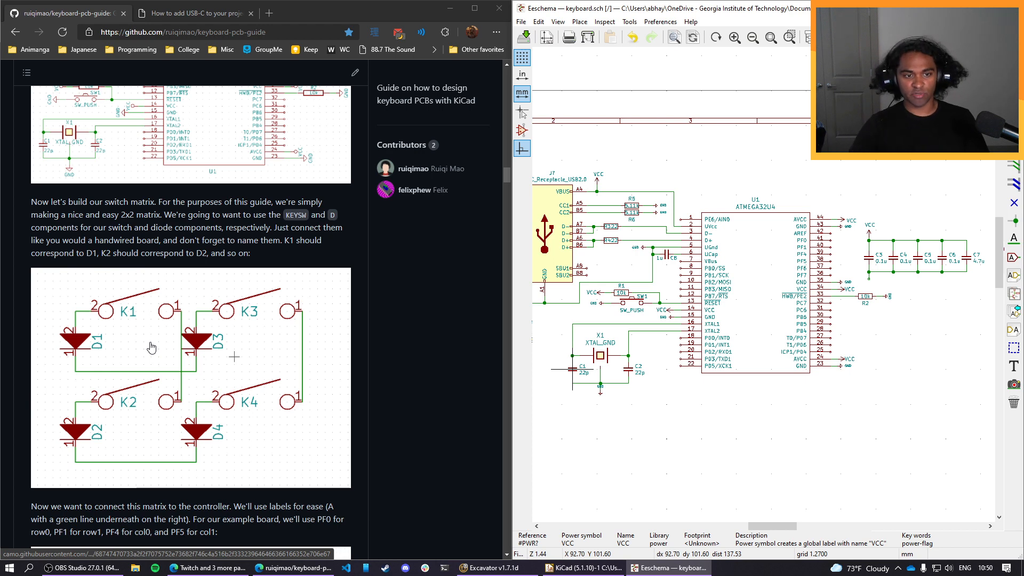
scroll(640, 352, down, 1)
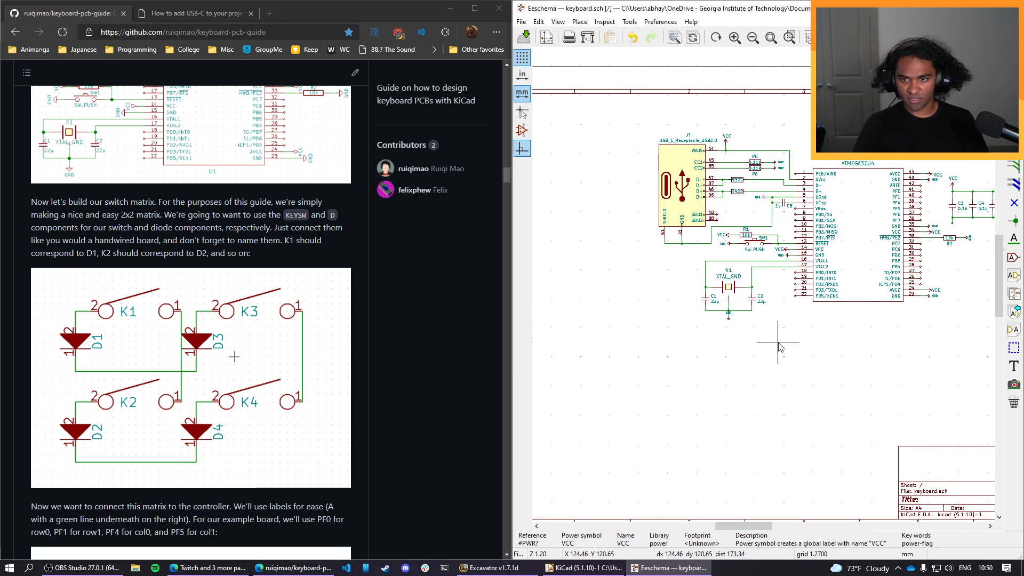
scroll(823, 349, down, 1)
middle_drag(823, 349, 765, 304)
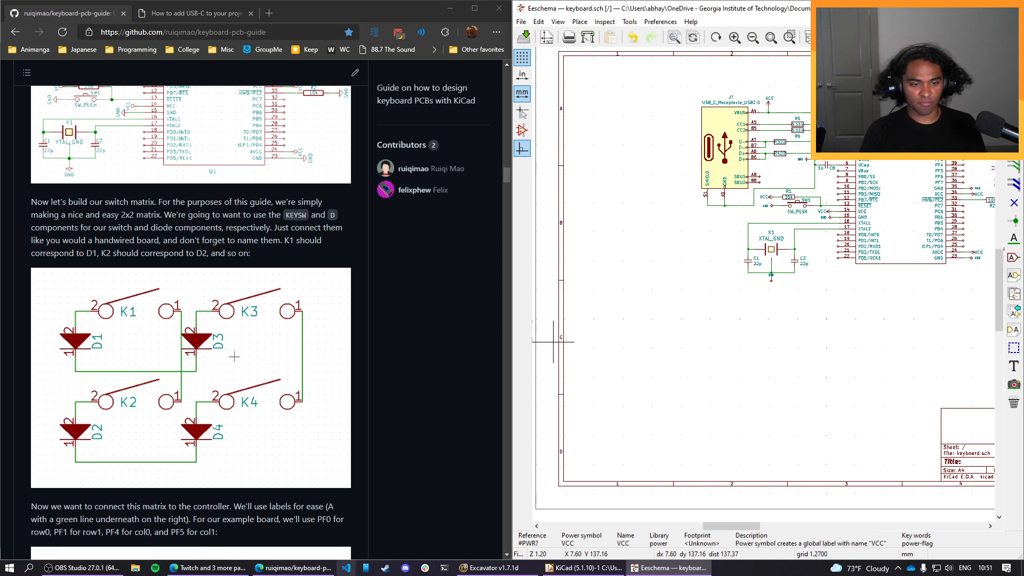
Switch to File Explorer and open the Keyboard folder within the OneDrive Documents folder.
click(135, 566)
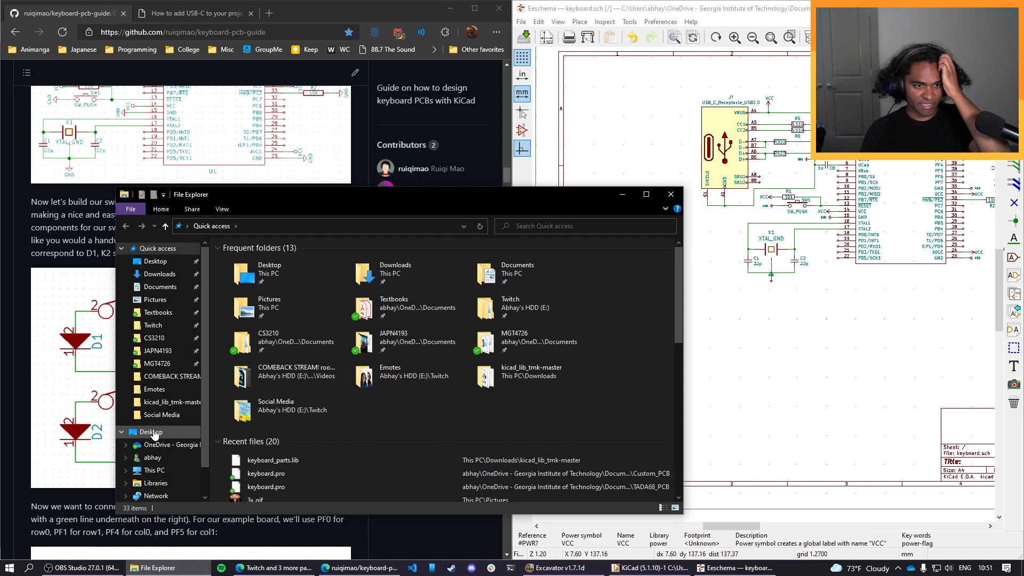
click(157, 275)
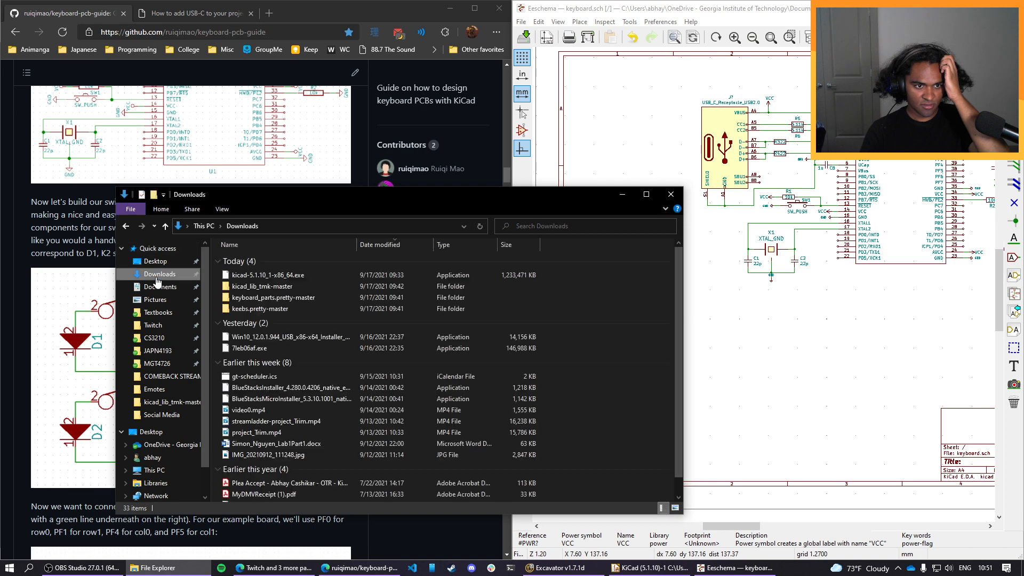
click(153, 452)
double_click(270, 274)
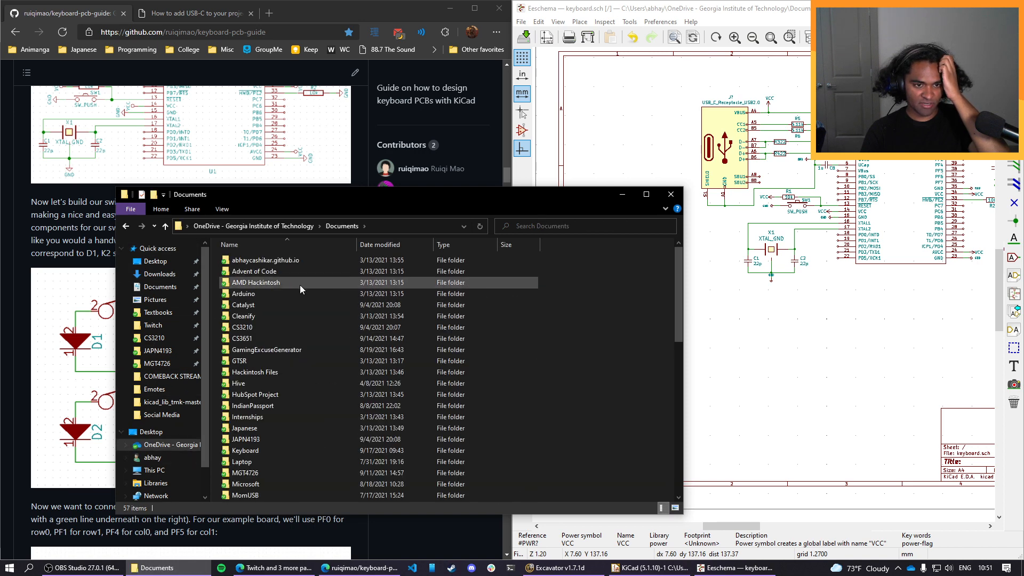
double_click(290, 450)
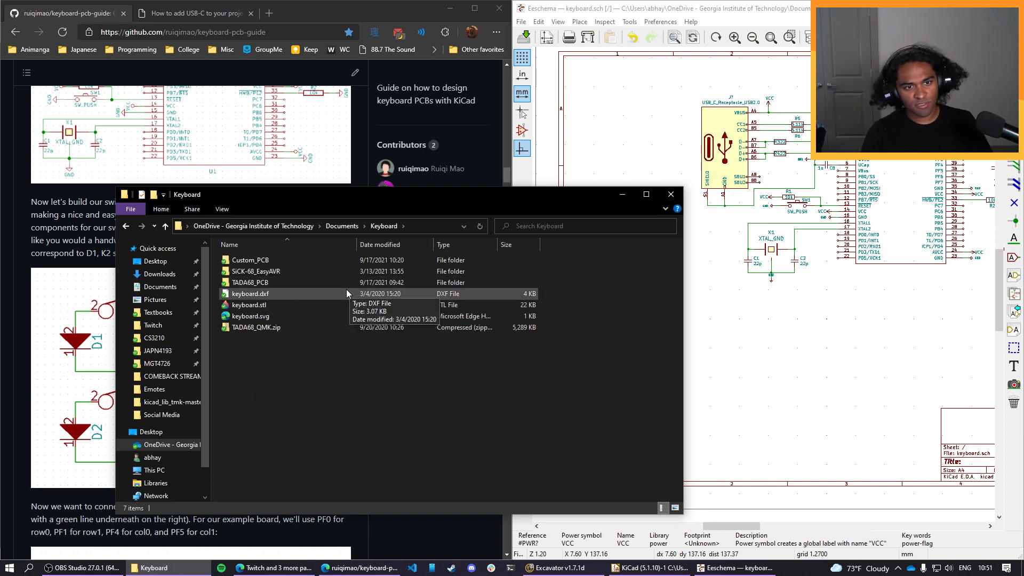
Find the SiCK-68 handwiring diagram for the Teensy 2.0 in the SiCK-68_EasyAVR folder and open the image.
double_click(262, 283)
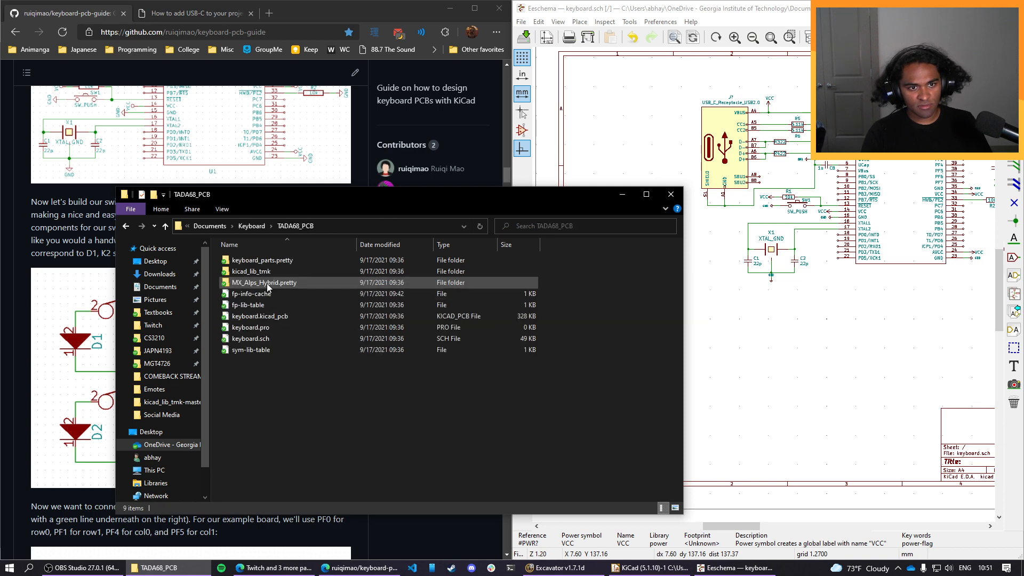
key(alt+Left)
double_click(277, 271)
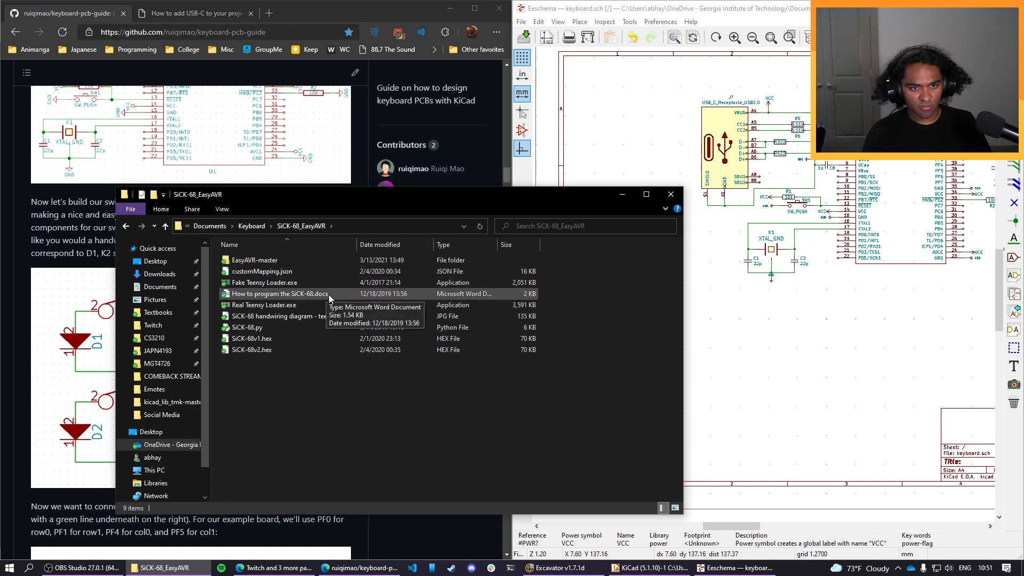
key(alt+Left)
key(alt+Right)
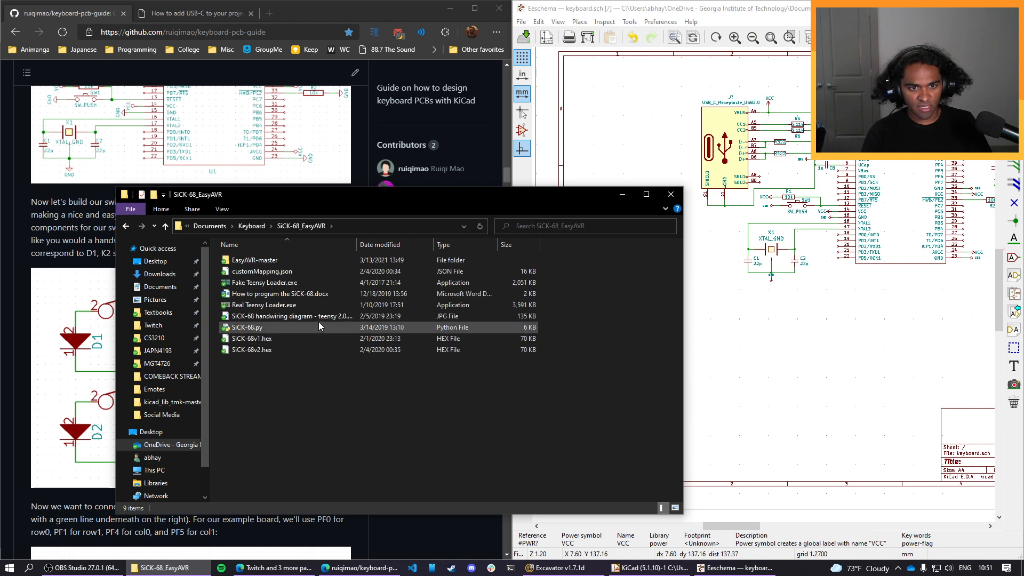
double_click(318, 320)
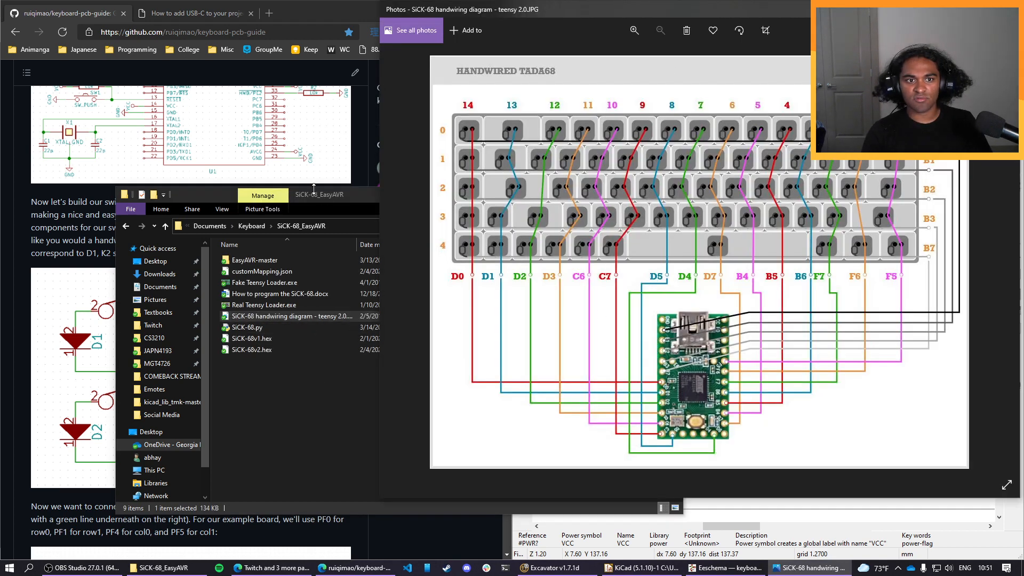
Close File Explorer, study the handwiring diagram alongside the guide's switch matrix, and move the image window clear of the schematic.
click(195, 194)
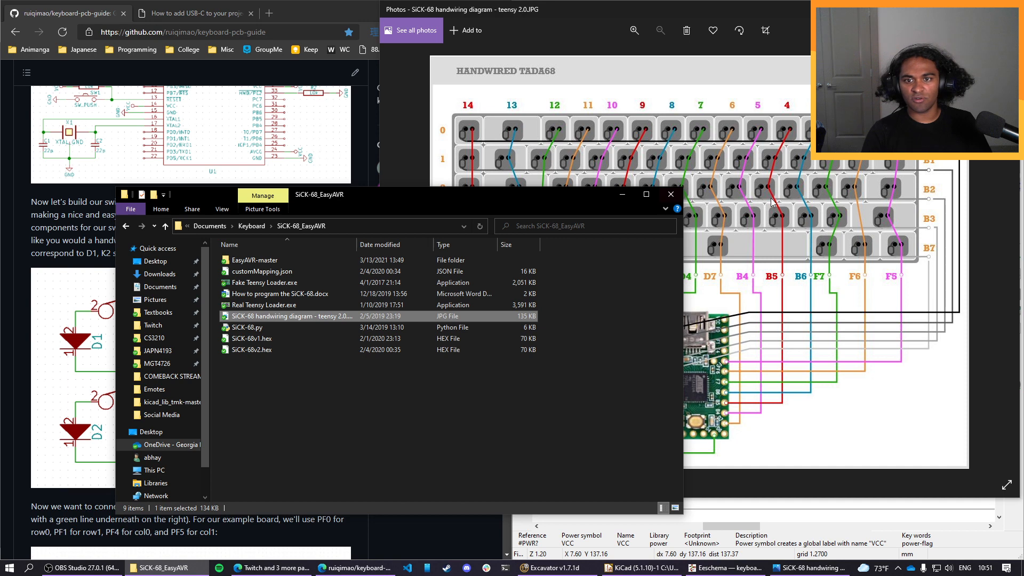
click(678, 195)
drag(655, 10, 504, 36)
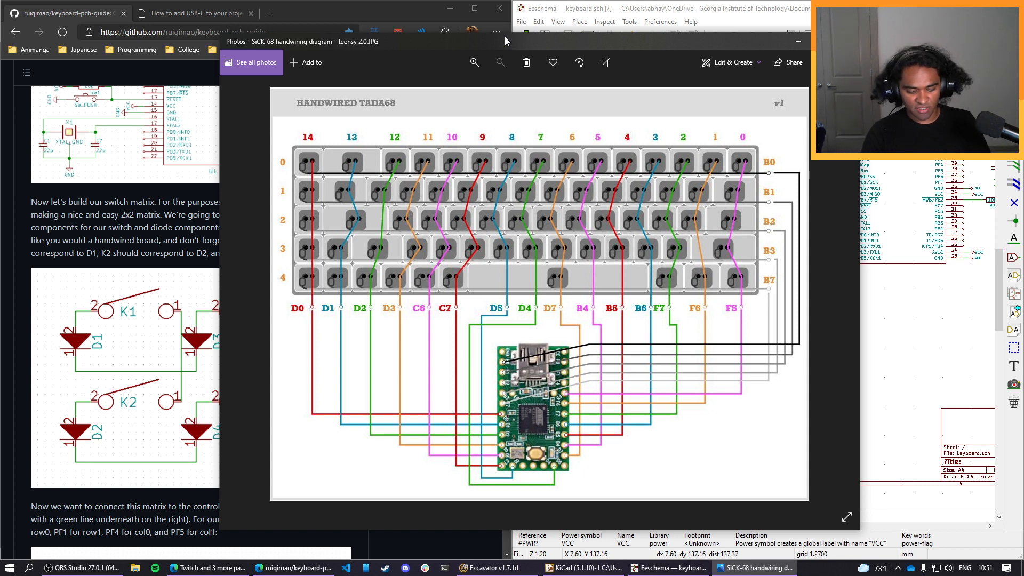
drag(505, 36, 502, 40)
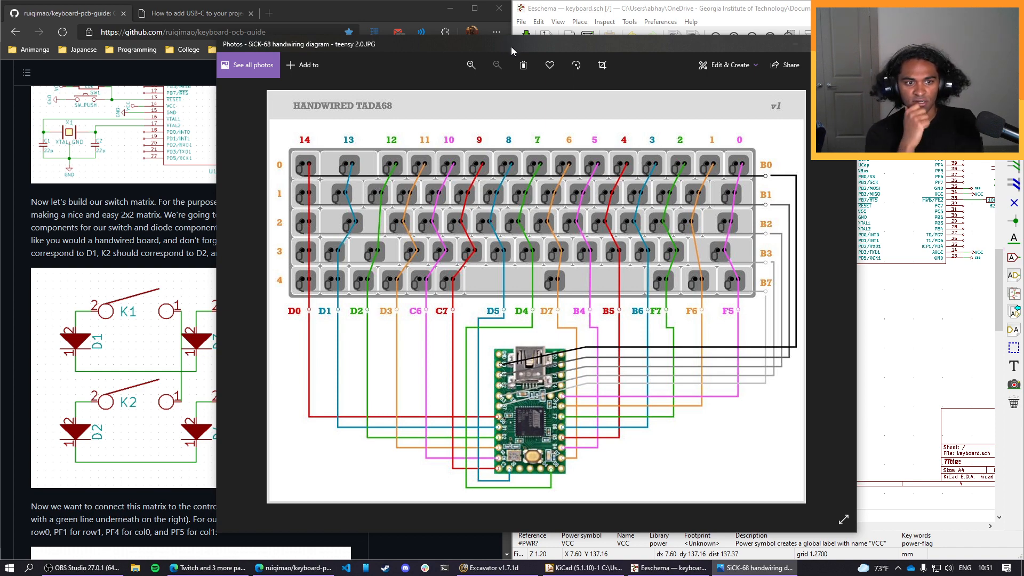
drag(511, 47, 1023, 107)
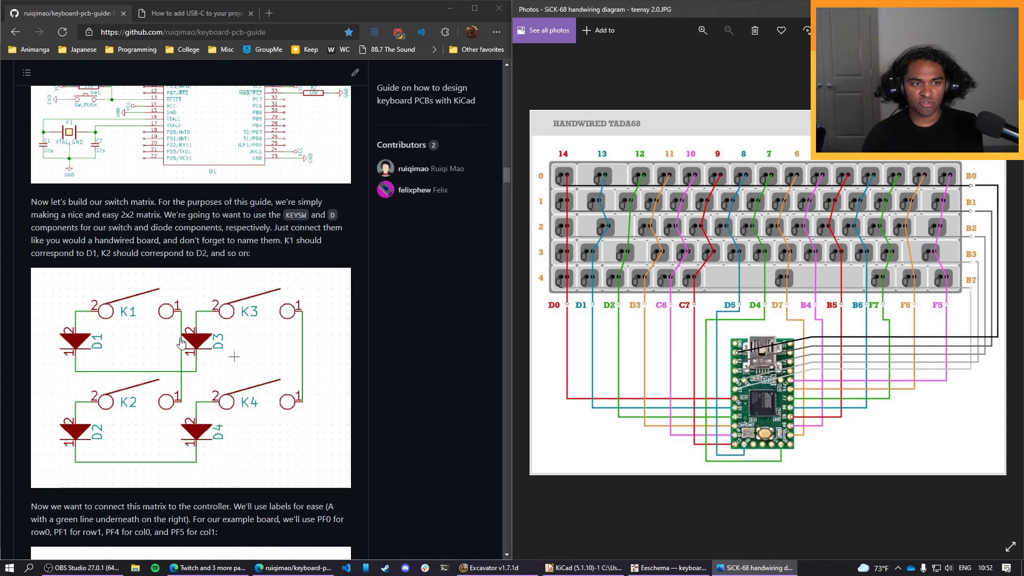
scroll(125, 359, down, 1)
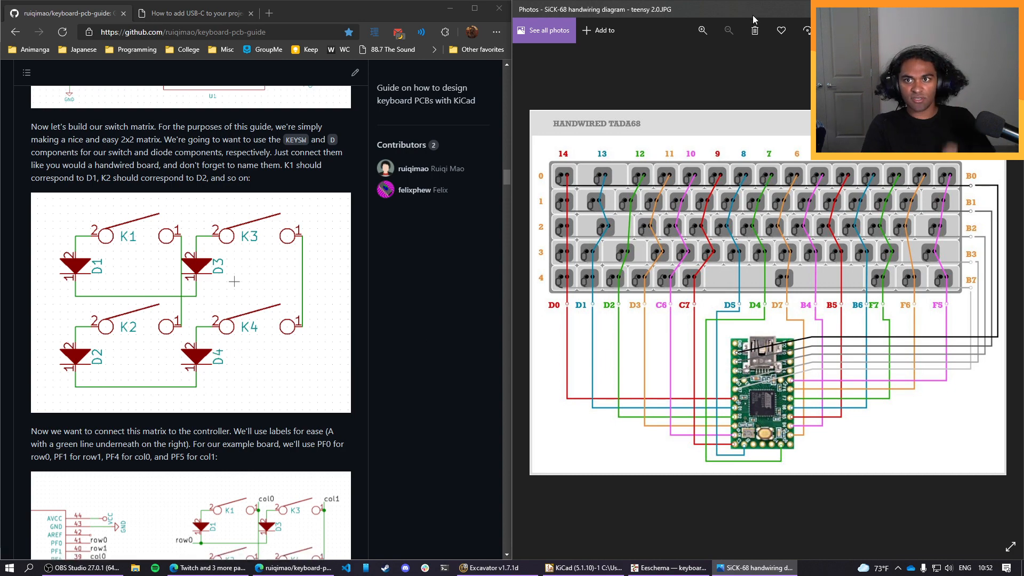
drag(753, 15, 0, 413)
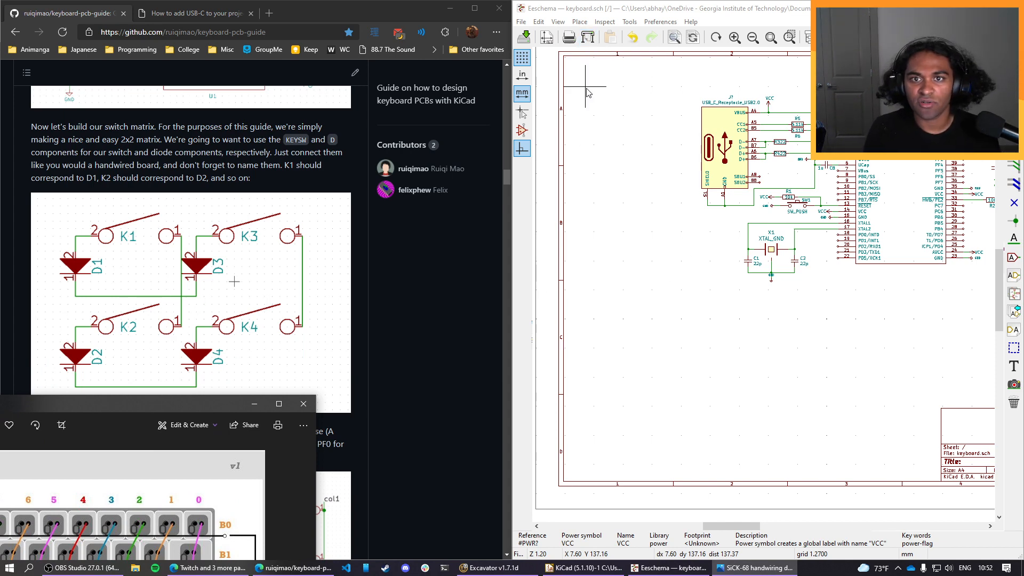
Place a KEYSW symbol from keyboard_parts in the empty area below and left of the crystal circuit.
click(582, 24)
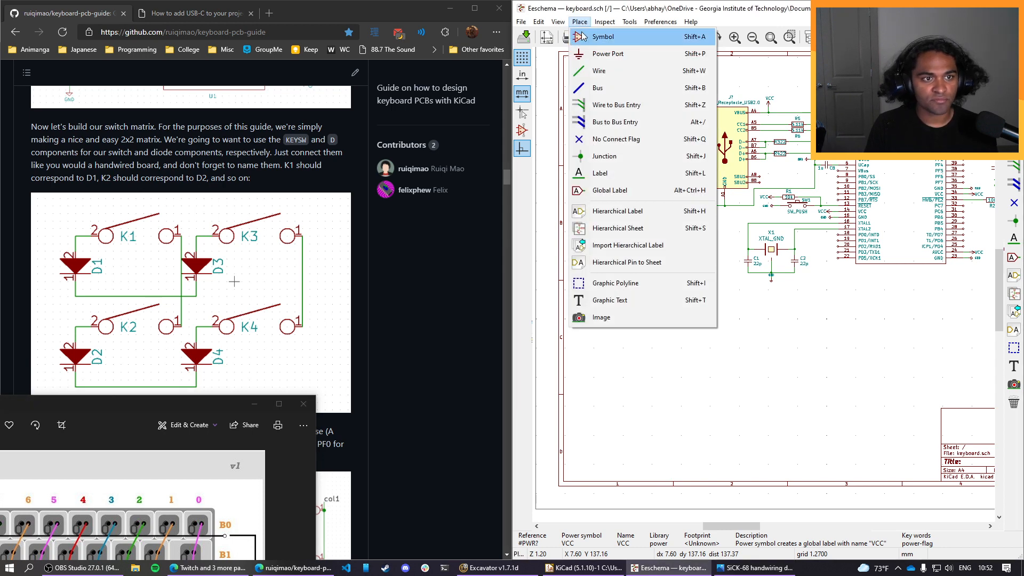
click(582, 37)
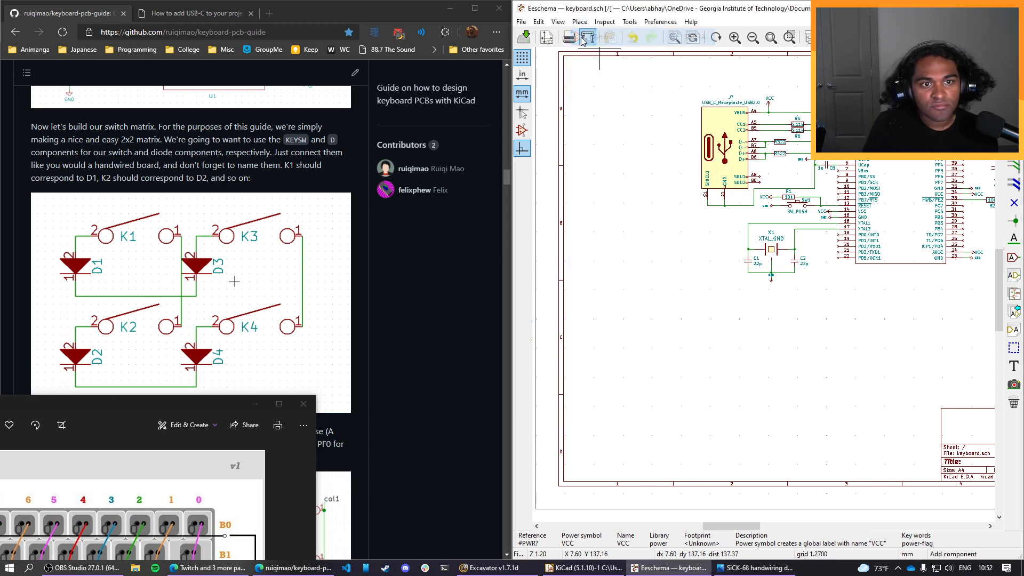
click(645, 152)
text(keys)
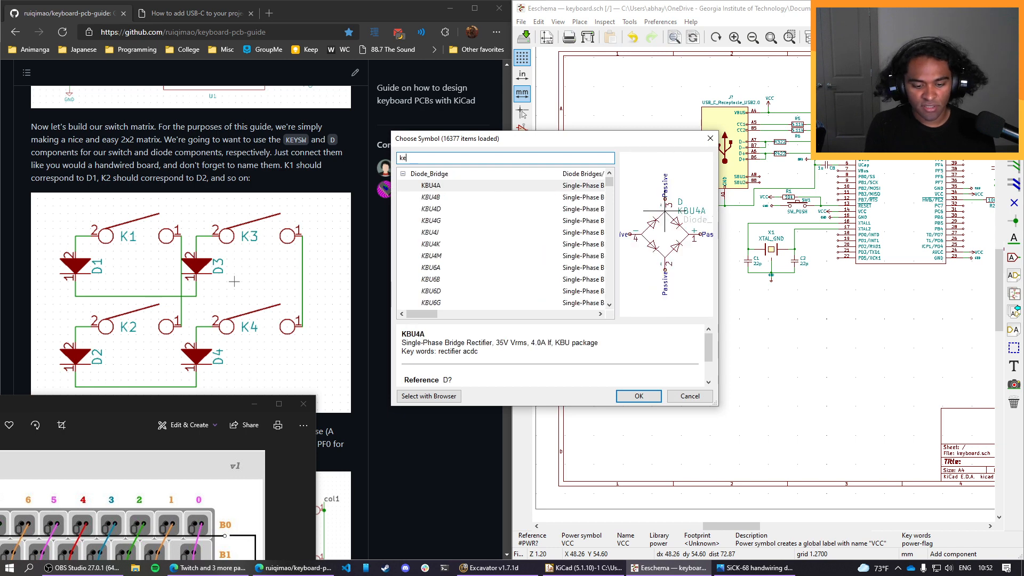
click(639, 396)
click(638, 327)
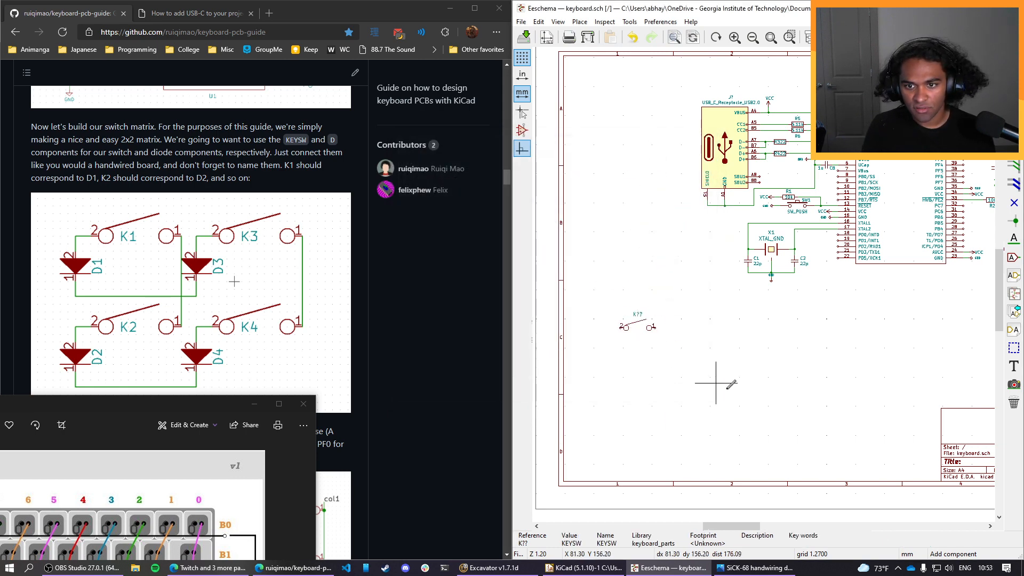
Place a D diode symbol from the Device library, oriented vertically, just below and left of the switch's pin 2.
click(578, 23)
click(587, 37)
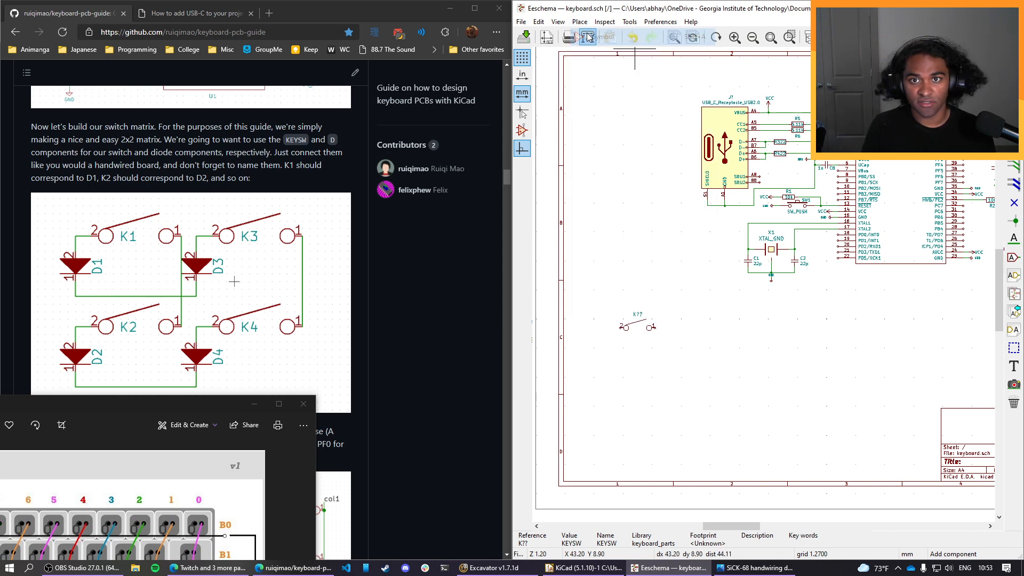
click(620, 124)
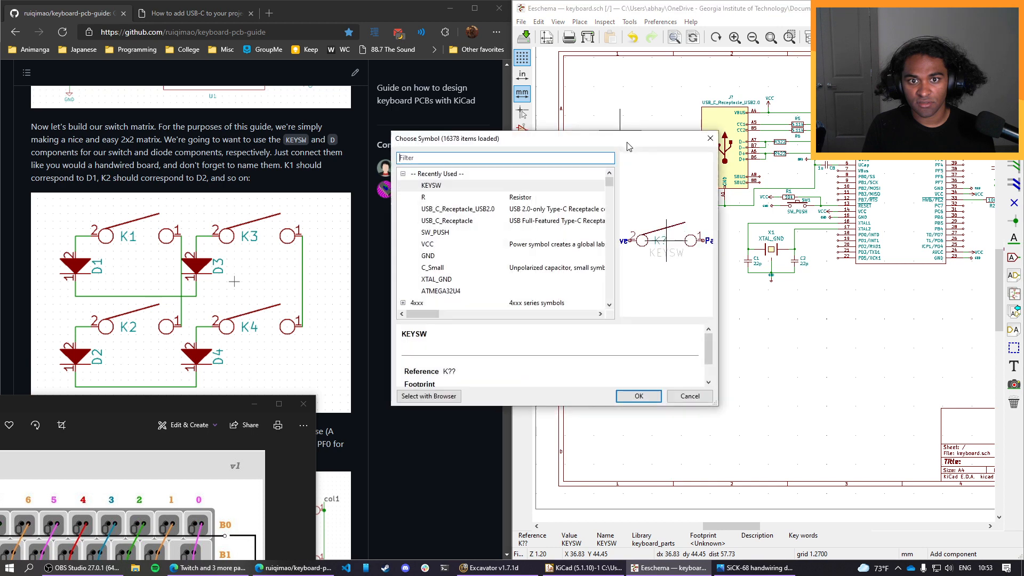
text(D)
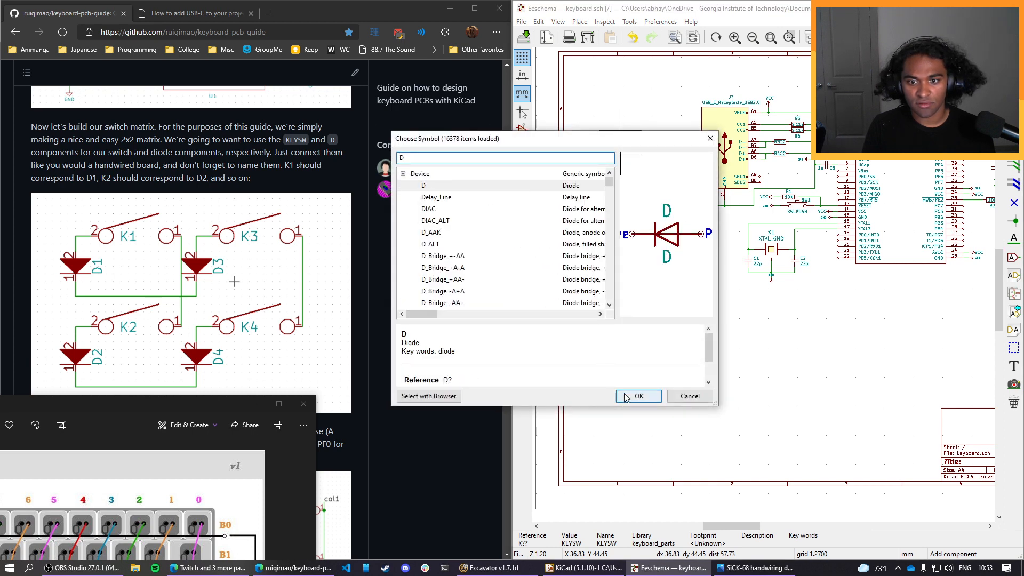
click(632, 394)
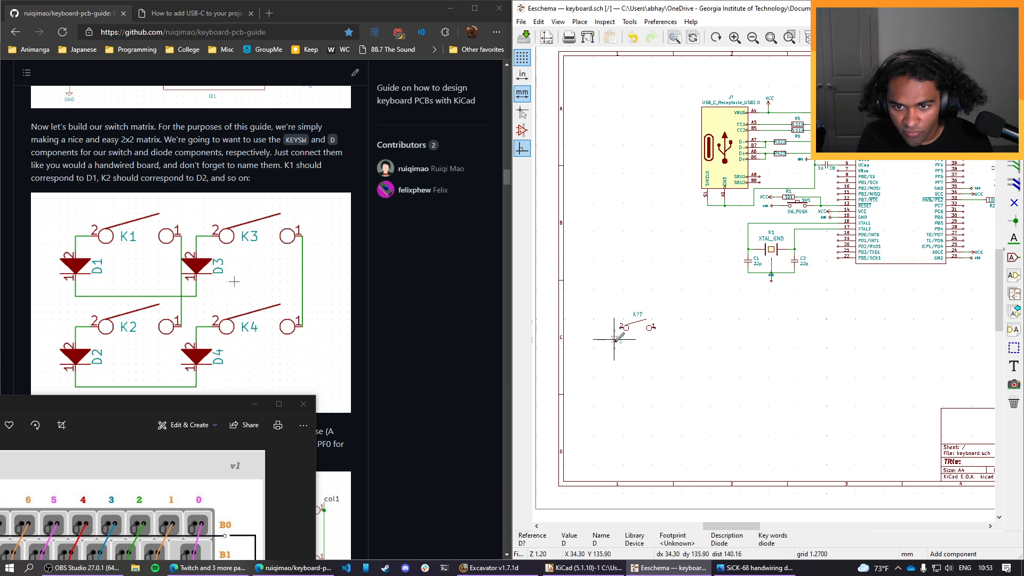
click(614, 342)
Move the KEYSW switch symbol slightly to the right, away from the diode.
scroll(606, 315, up, 2)
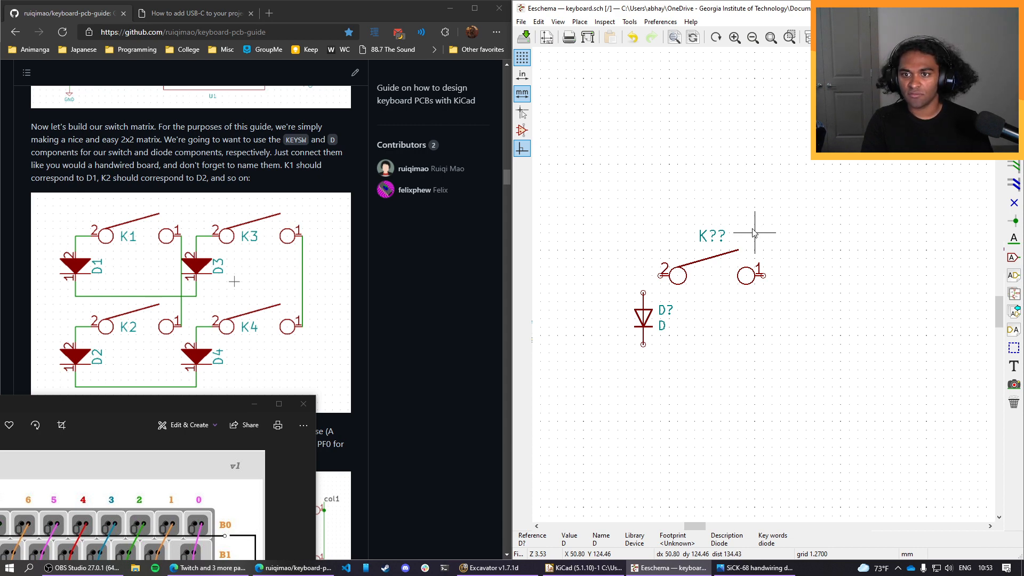
drag(772, 215, 651, 285)
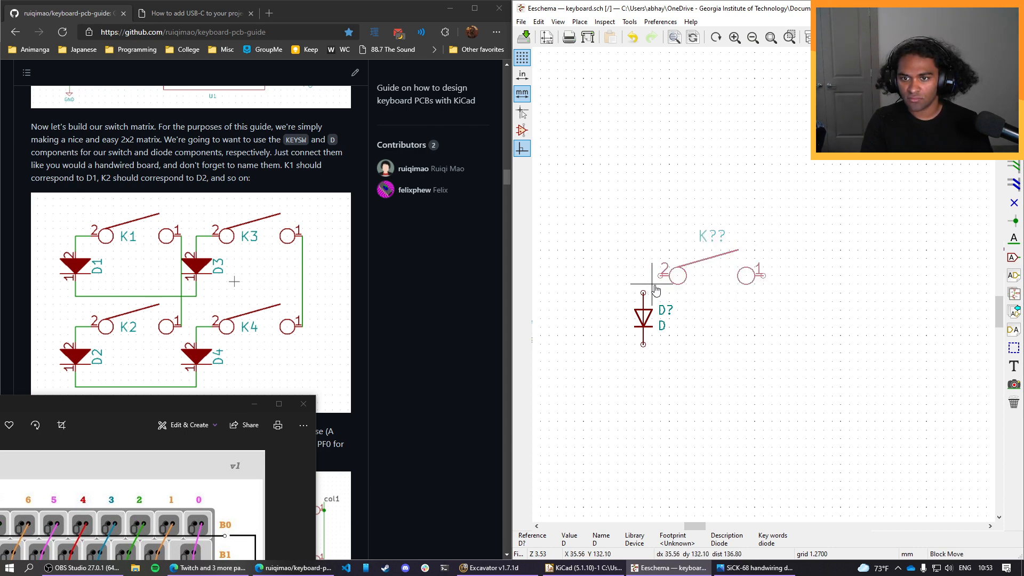
click(662, 284)
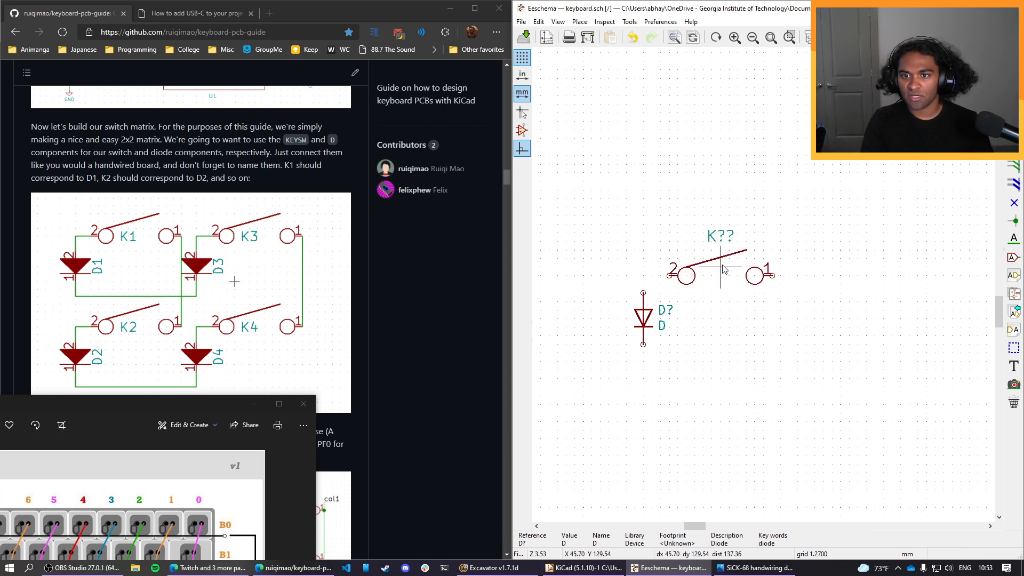
Look through the switch's footprint field and symbol properties for a size setting, leaving both without changes.
right_click(689, 274)
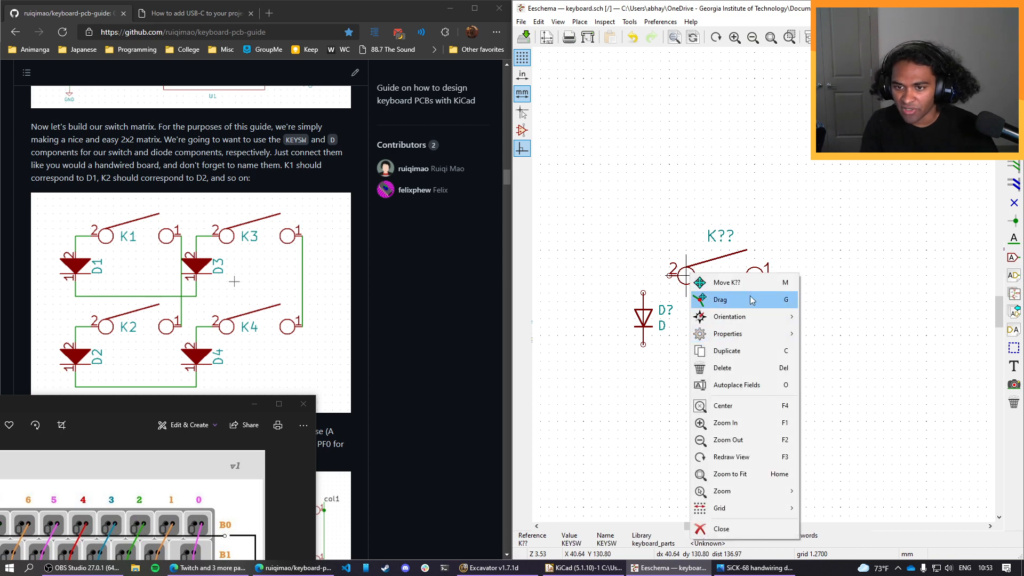
mouse_move(747, 335)
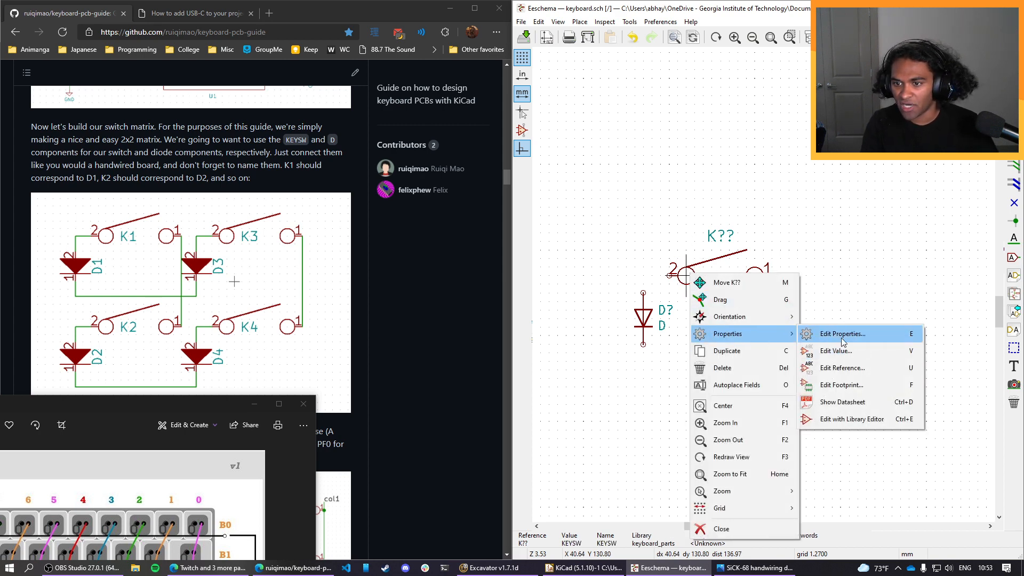
click(842, 385)
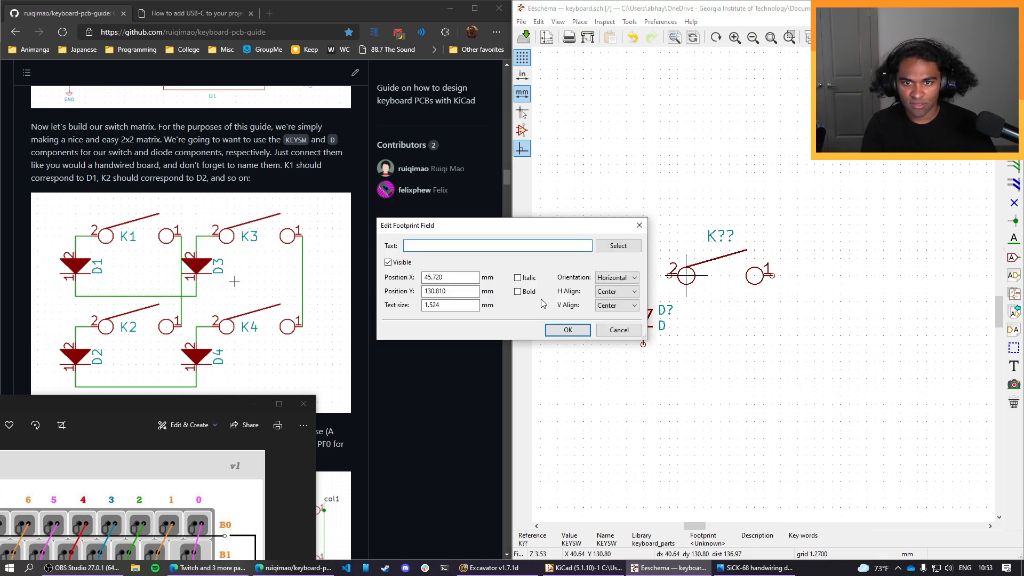
click(619, 329)
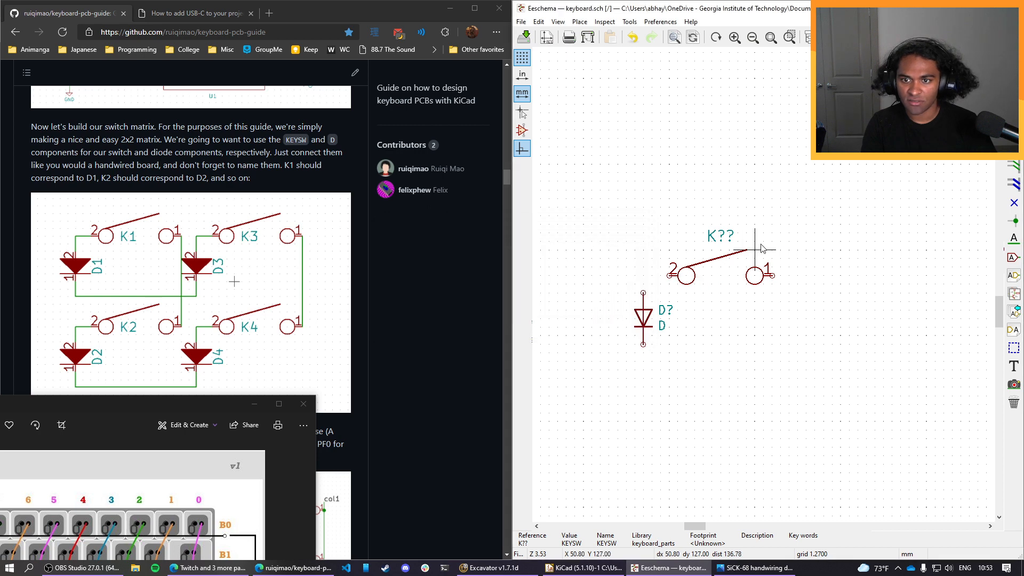
right_click(685, 278)
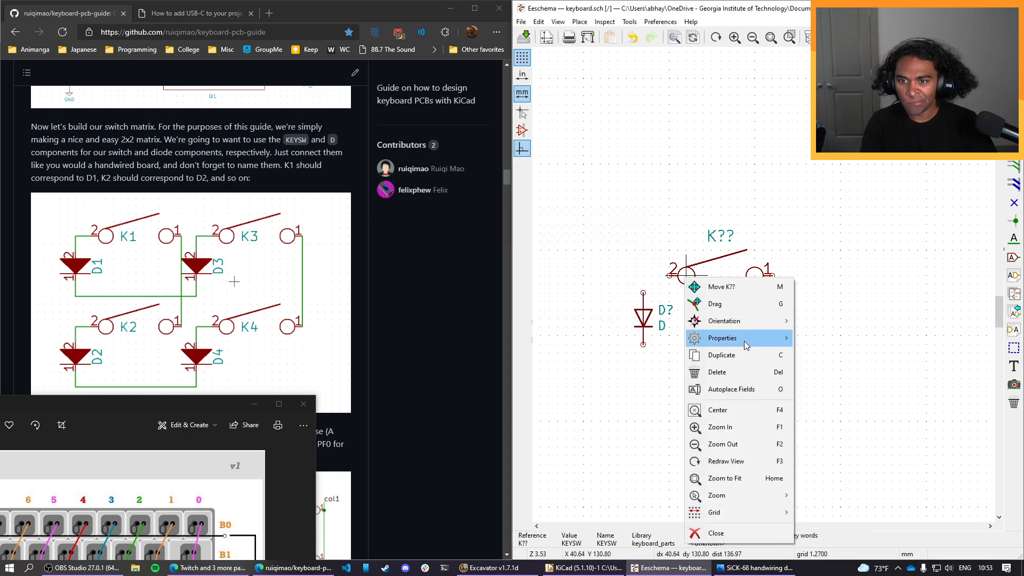
mouse_move(747, 344)
click(845, 342)
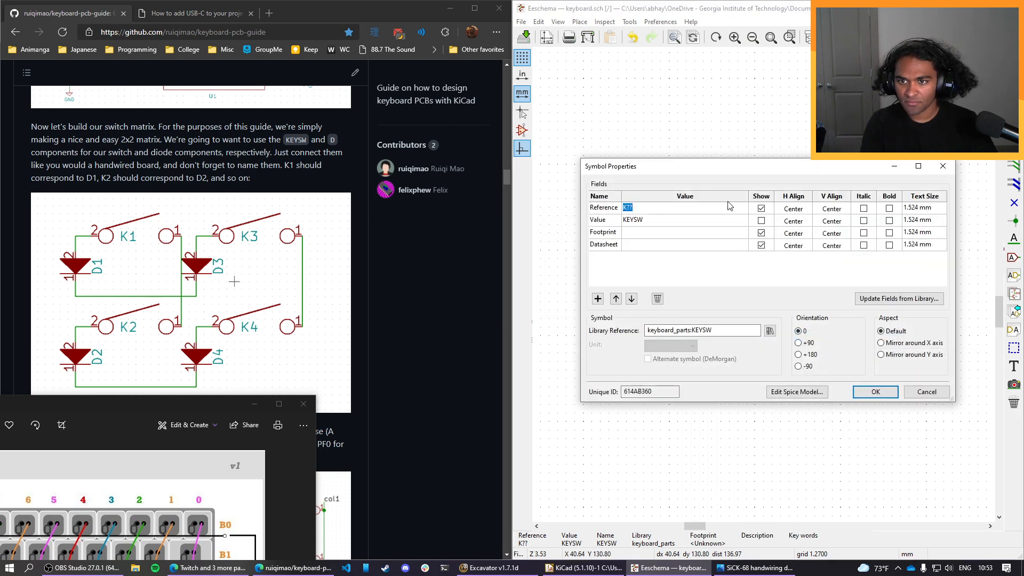
click(917, 393)
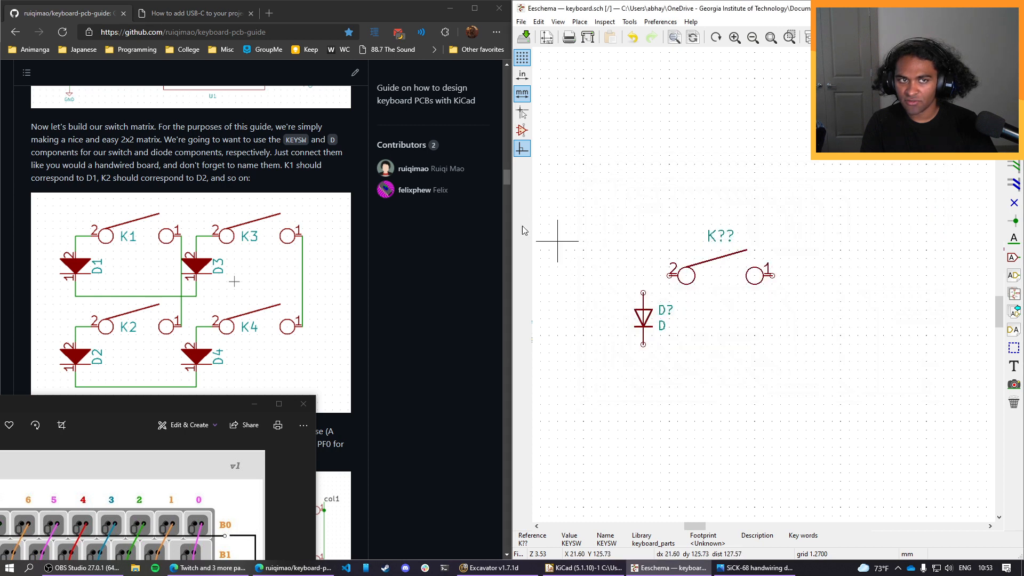
Search the web in a new browser tab for "kicad change size of component" and read the KiCad.info forum thread on resizing components.
click(269, 12)
text(ki)
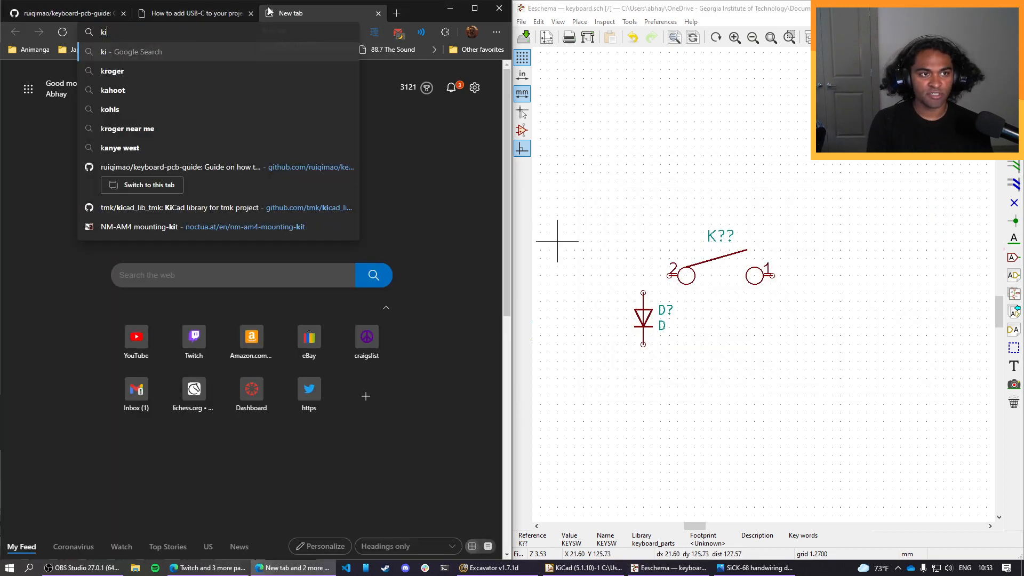
text(cad change s)
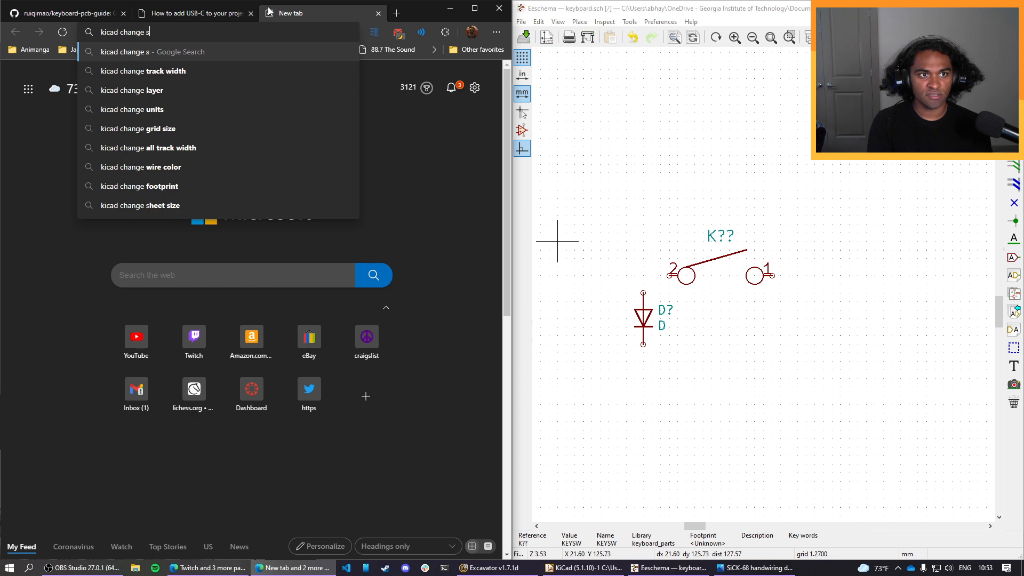
text(ize of )
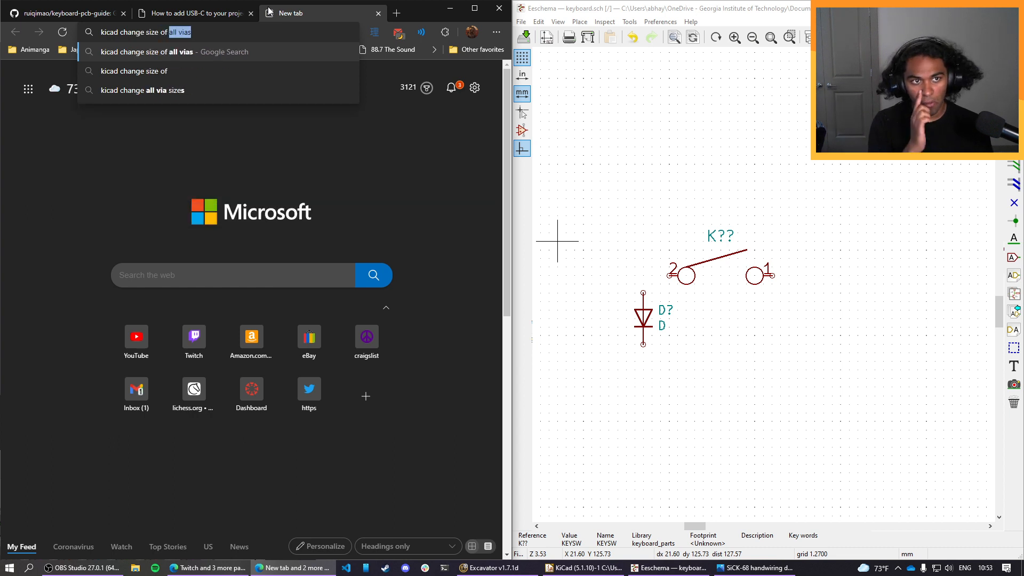
text(compon)
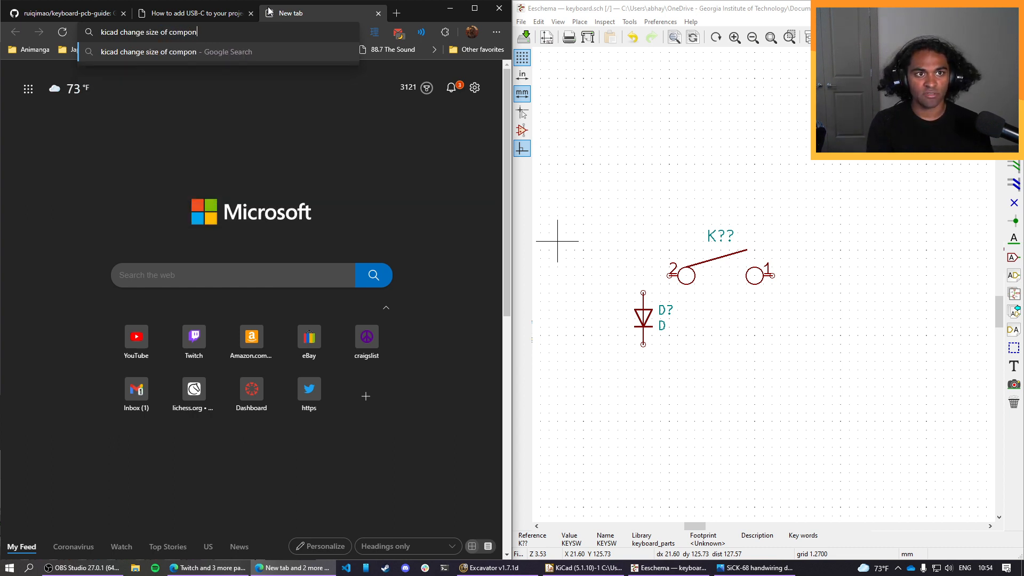
key(BackSpace)
key(BackSpace)
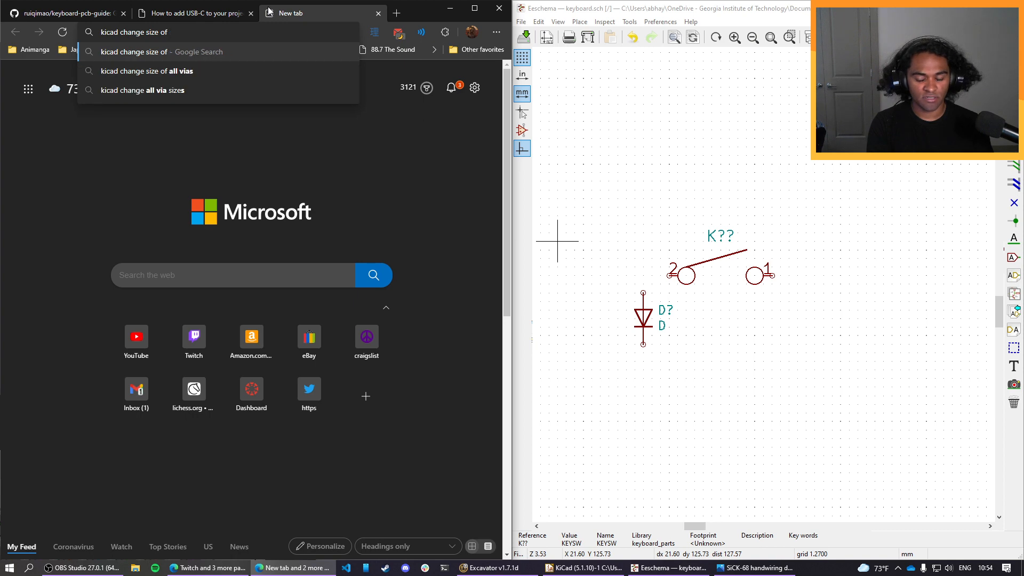
text(component)
key(Return)
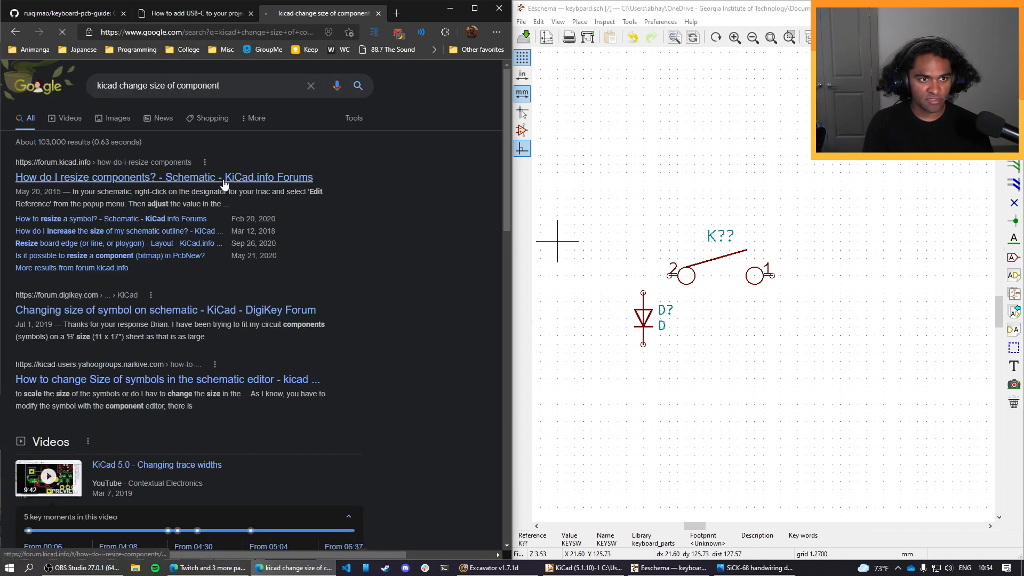
click(224, 180)
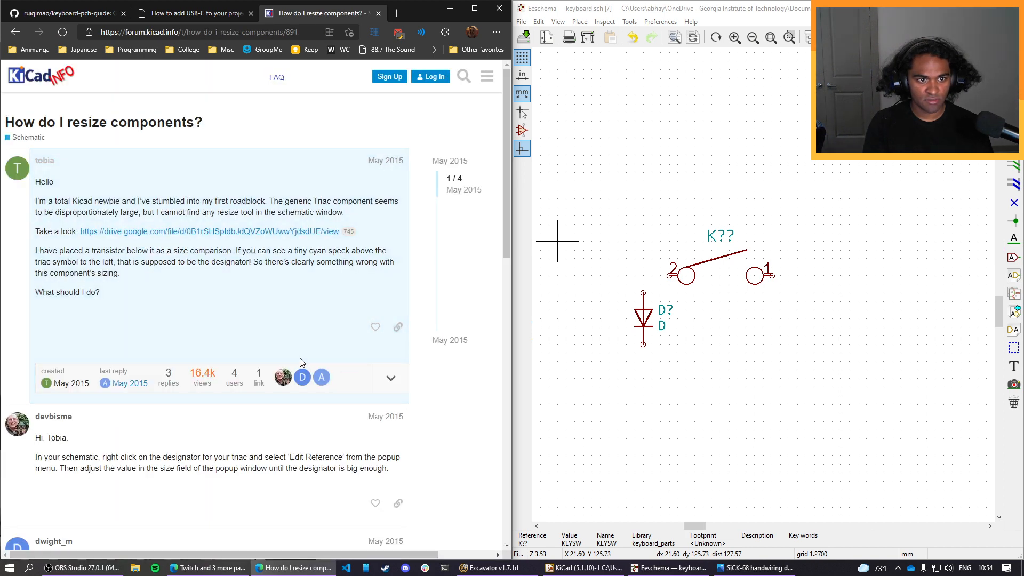
scroll(299, 288, down, 3)
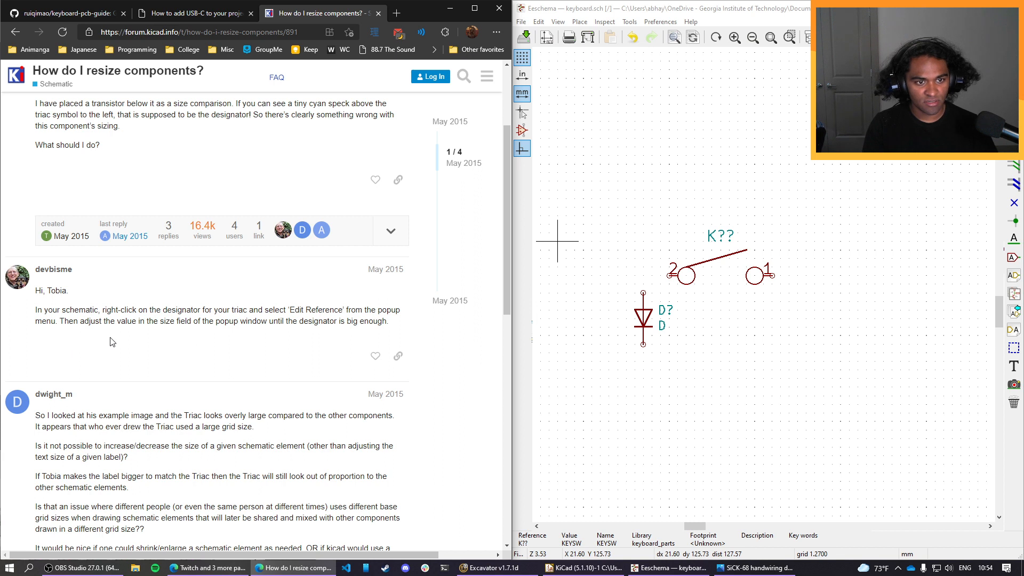
Return to the schematic and examine the switch's reference field settings, leaving them without changes.
click(690, 277)
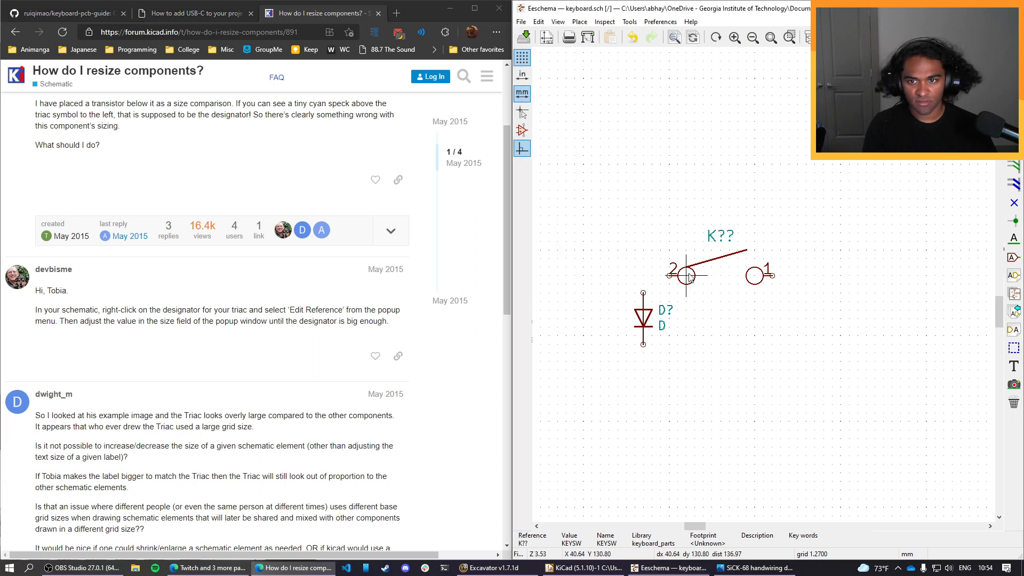
right_click(690, 277)
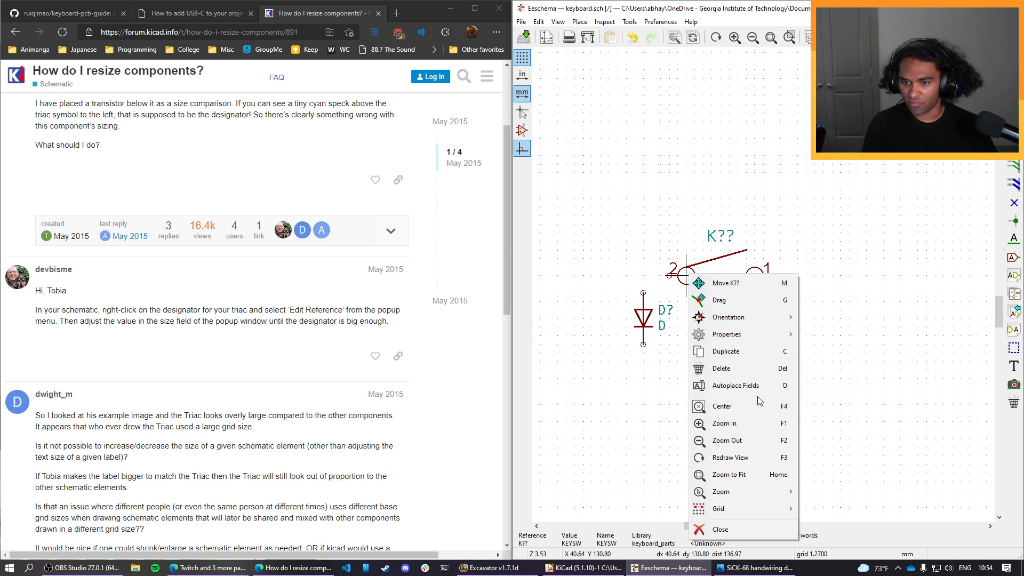
mouse_move(760, 323)
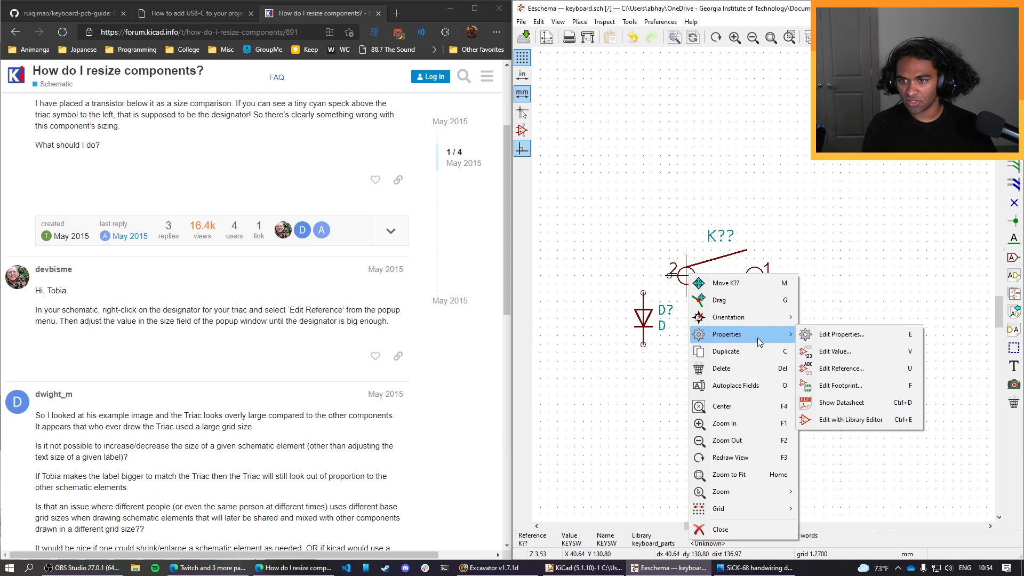
click(841, 368)
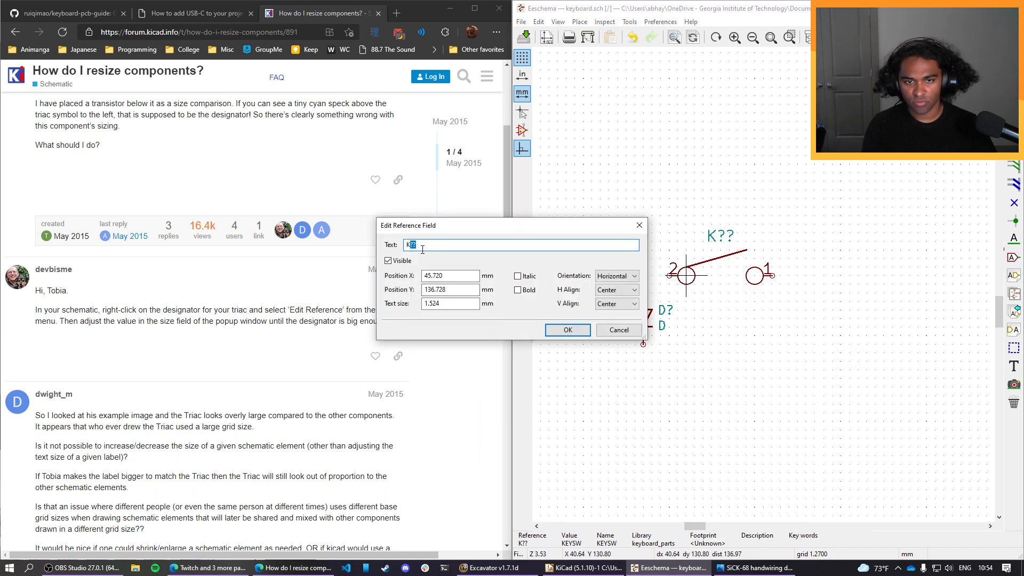
click(618, 329)
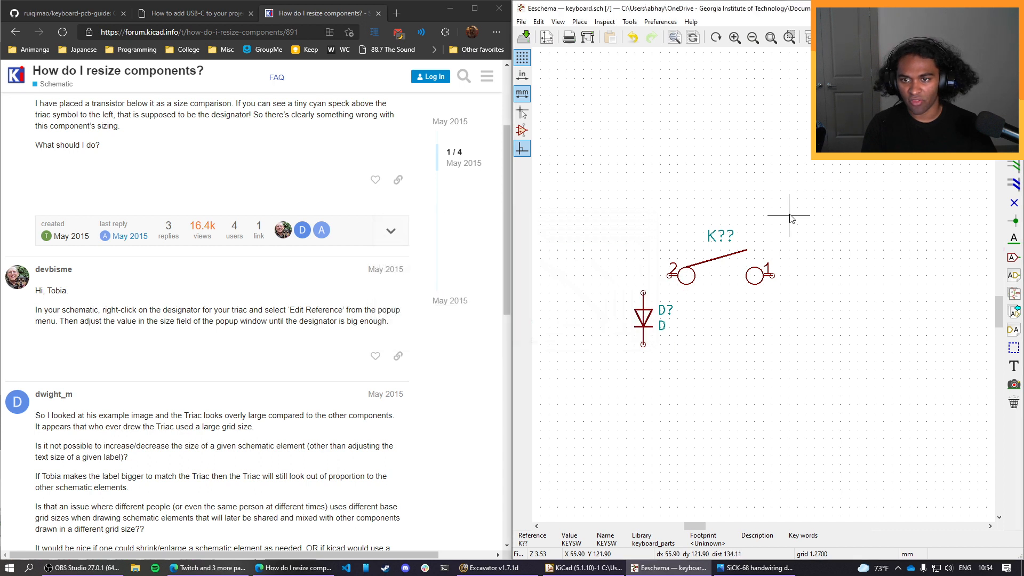
Try to resize the switch by setting its footprint field's text size to 1 mm, and check its symbol properties.
right_click(686, 275)
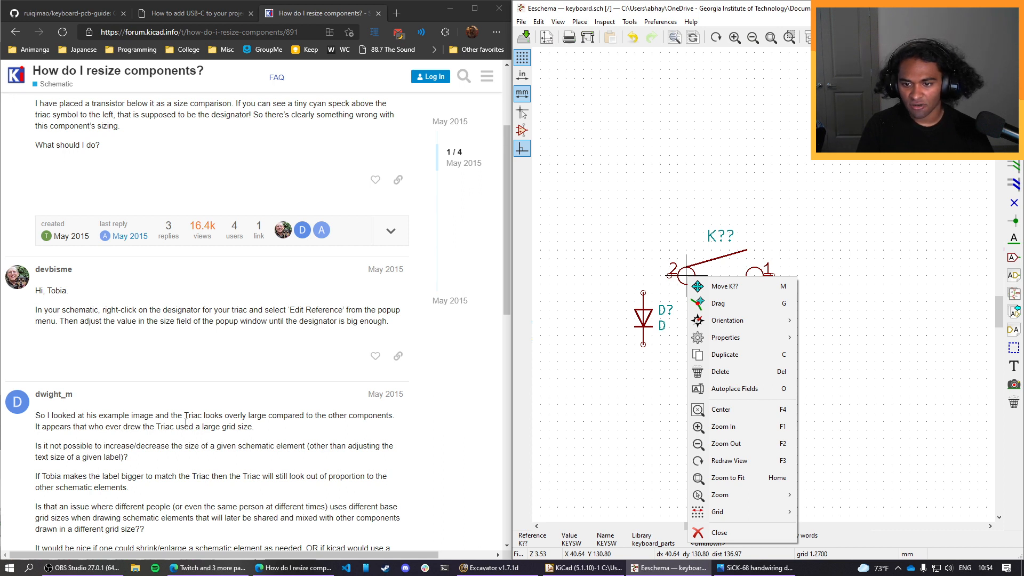
mouse_move(773, 339)
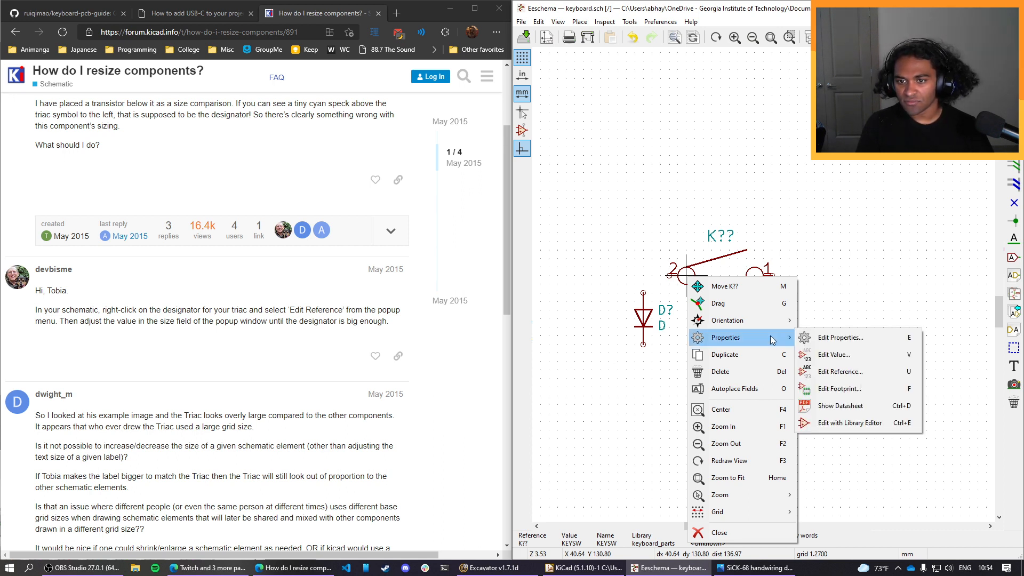
click(857, 388)
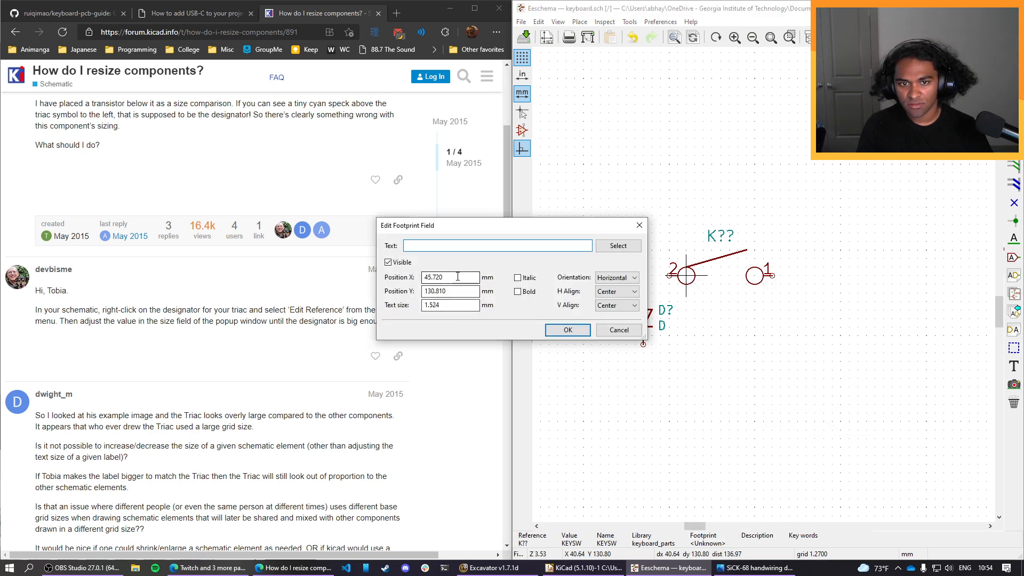
click(452, 310)
text(5)
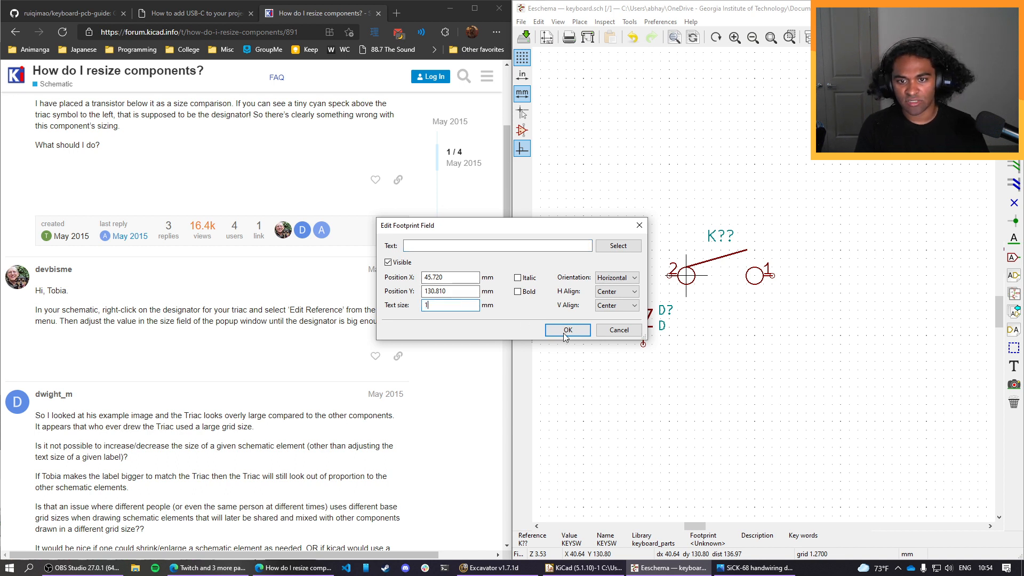
click(565, 330)
double_click(722, 292)
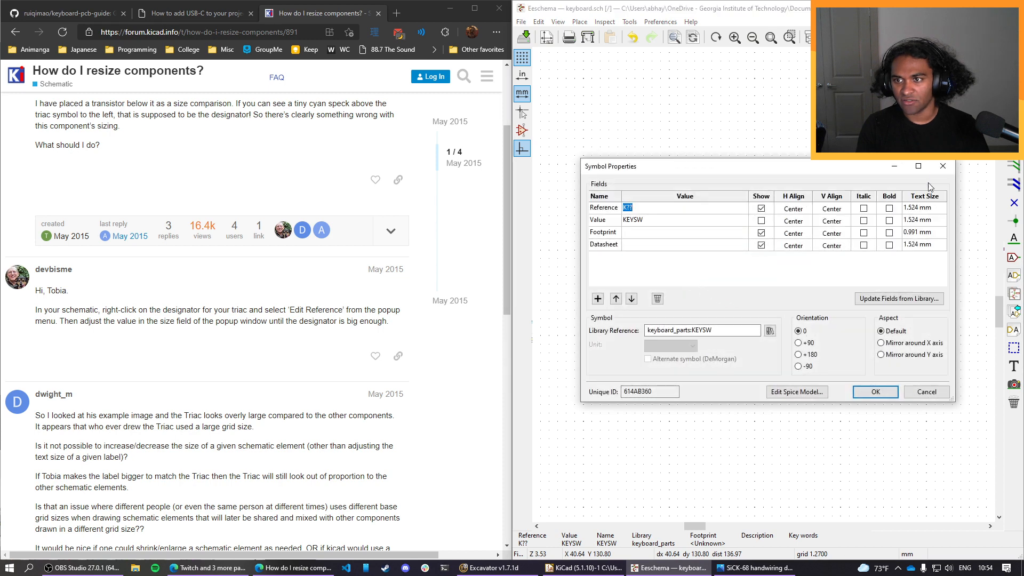
click(942, 166)
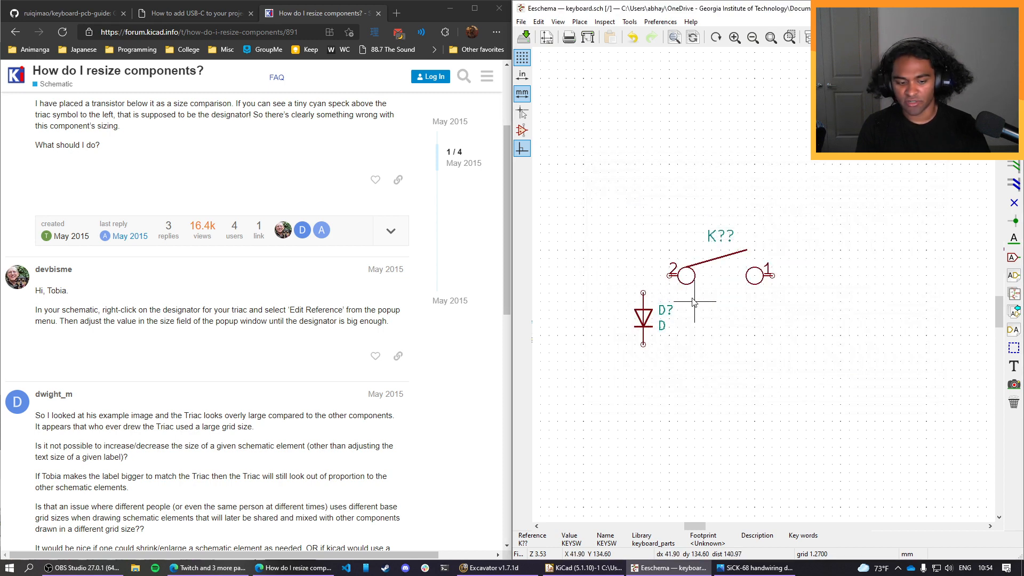
click(745, 311)
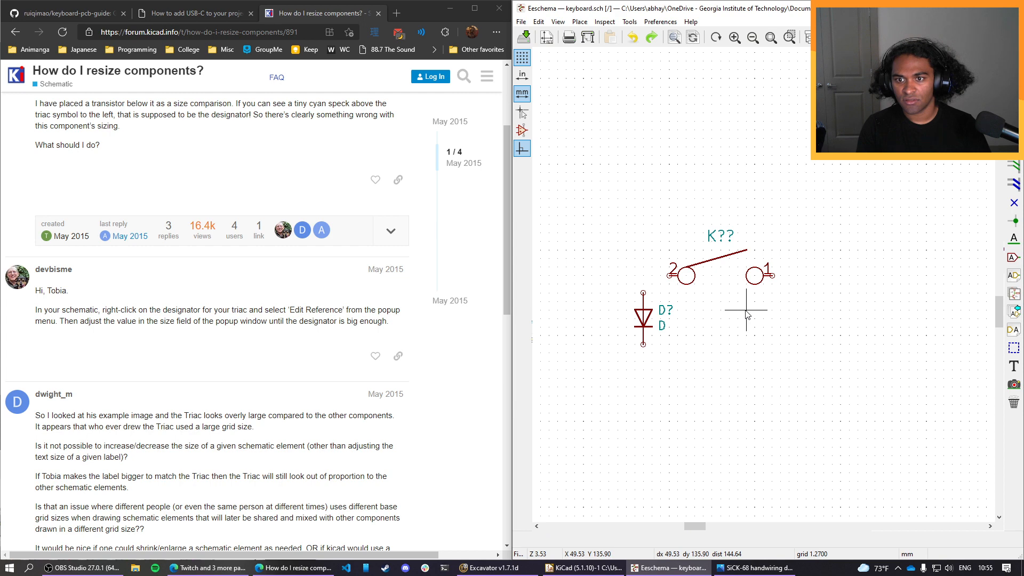
scroll(747, 315, up, 1)
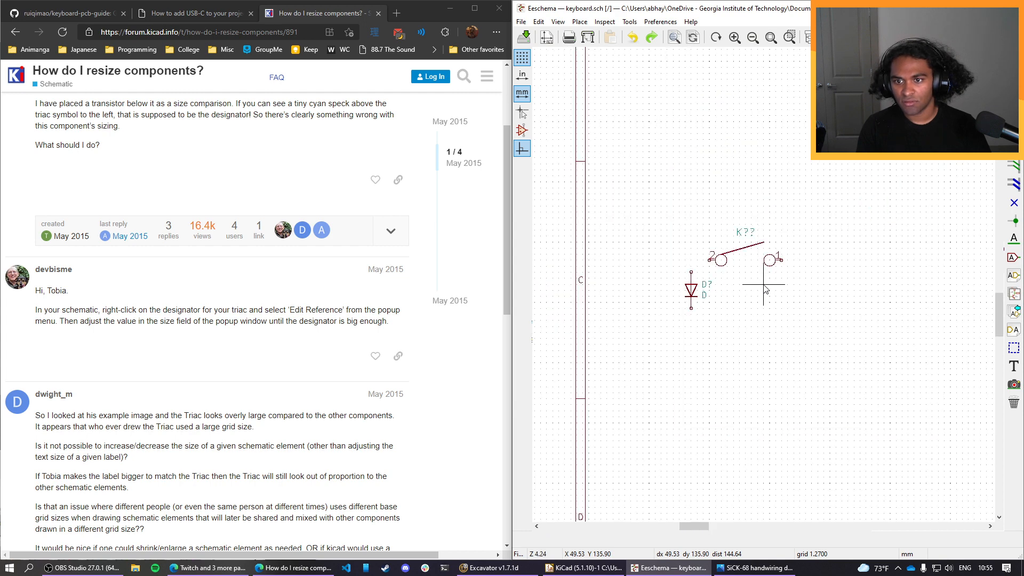
Undo the last two schematic edits and redo them.
key(ctrl+z)
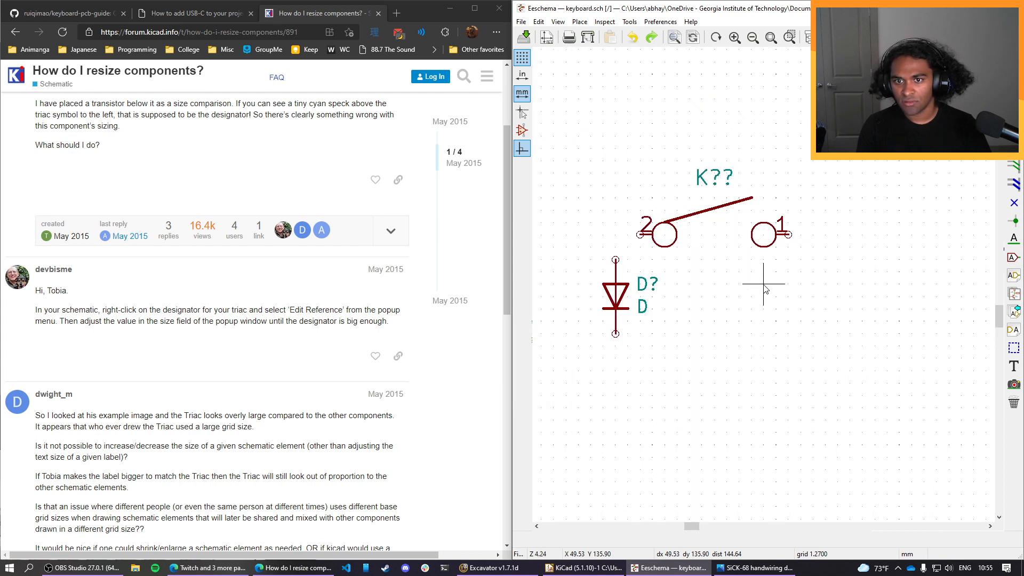
key(ctrl+z)
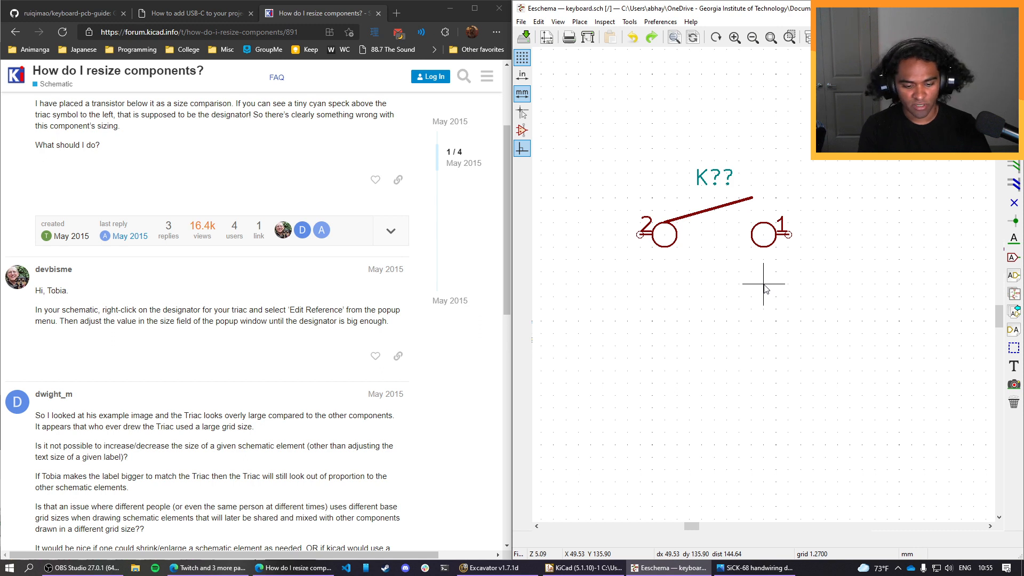
key(ctrl+y)
key(ctrl+y)
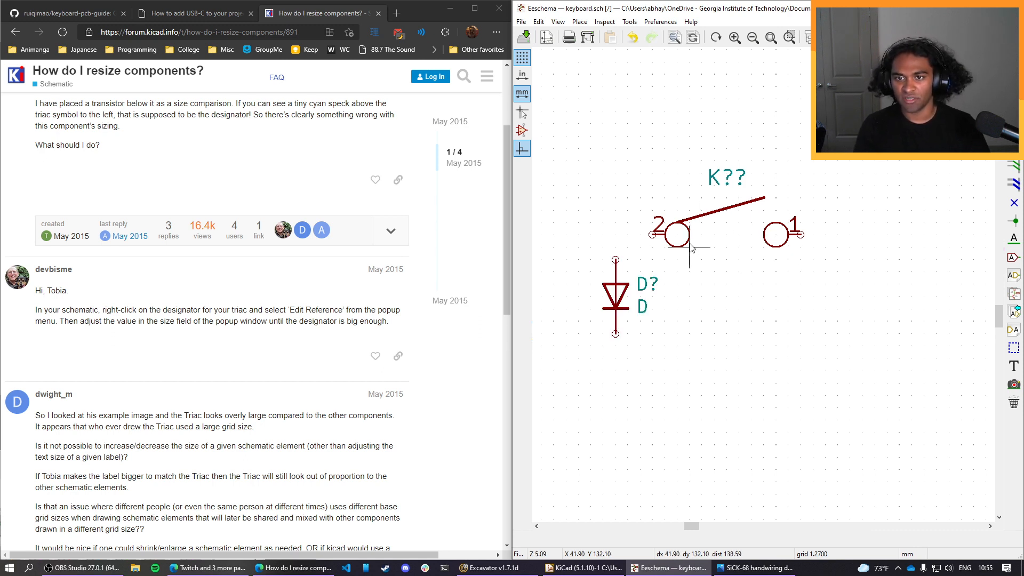
Move the switch one grid step closer to the diode and wire the diode's upper pin to switch pin 2, following the guide.
key(m)
click(665, 235)
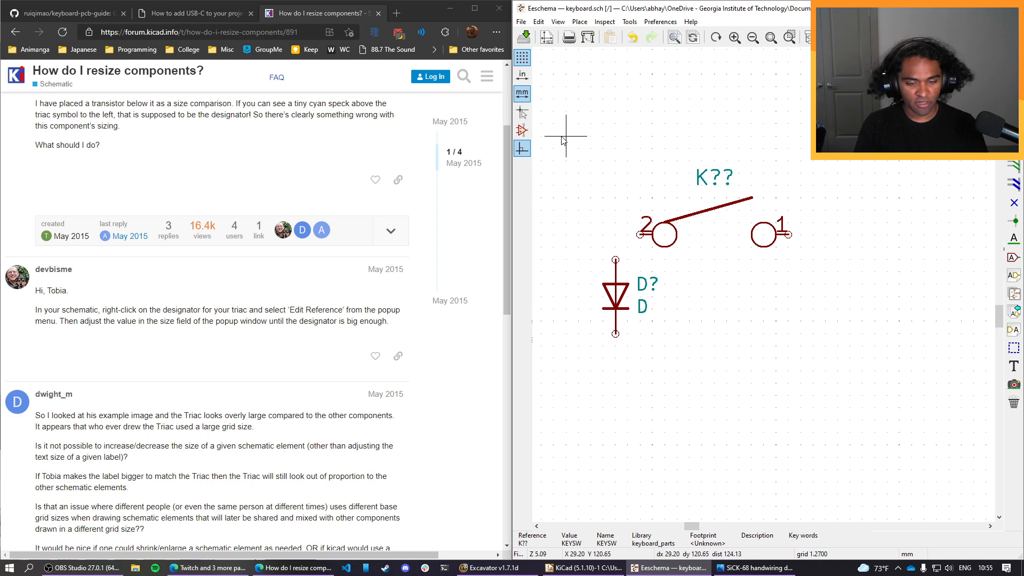
key(w)
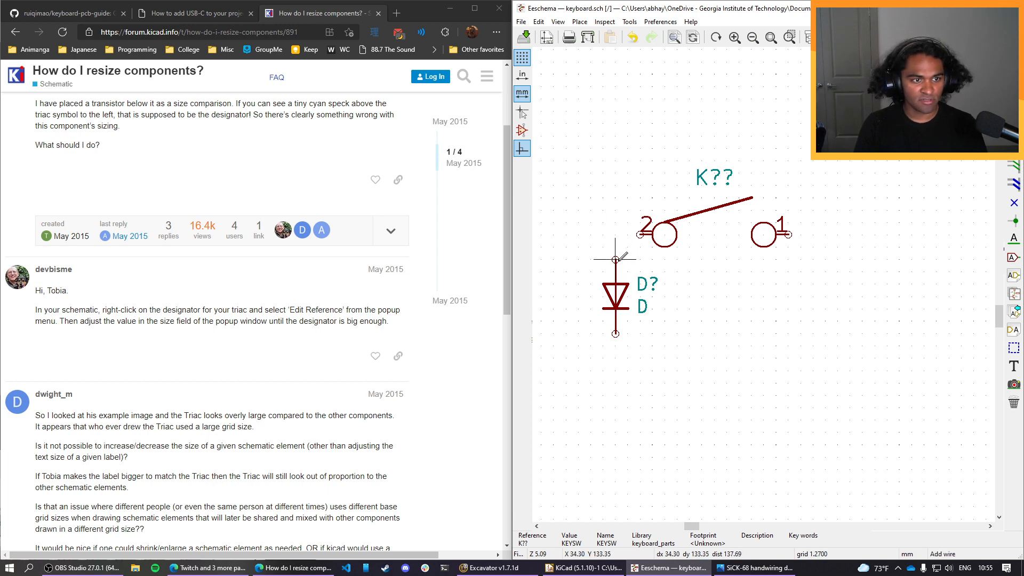
click(64, 12)
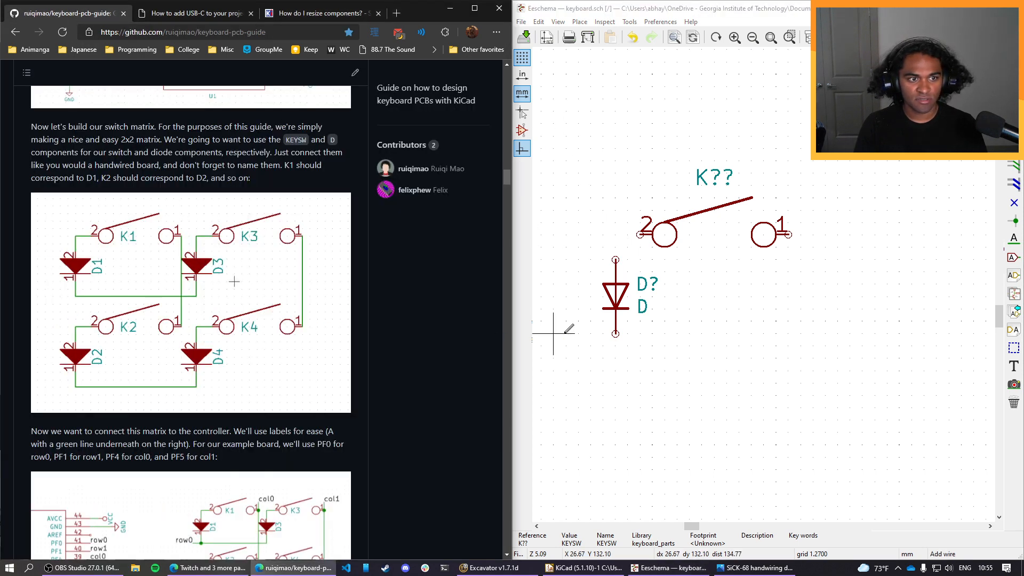
click(615, 259)
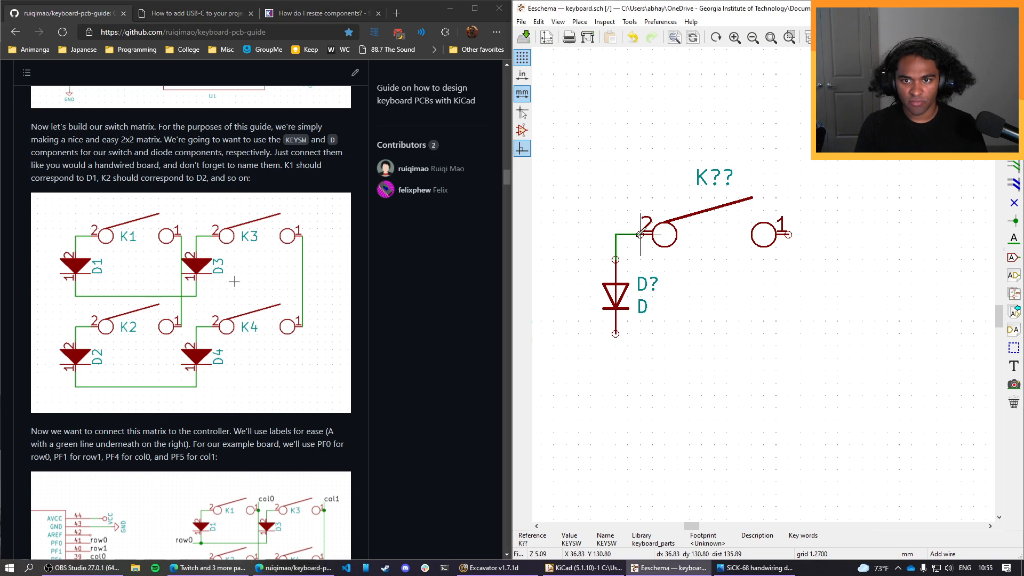
click(641, 234)
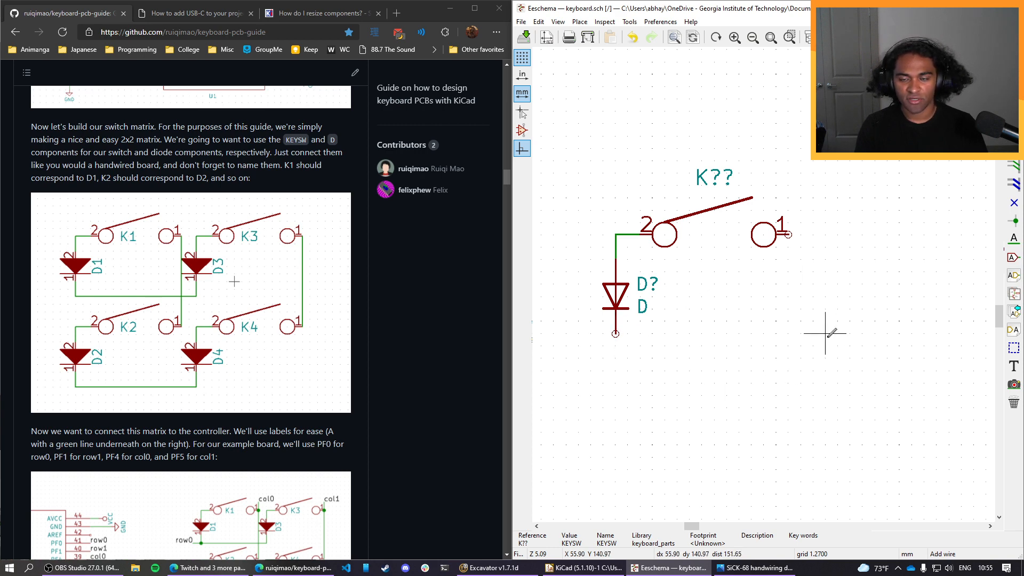
Bring up the SiCK-68 handwiring diagram image and dock it beside the schematic for reference.
scroll(824, 332, down, 2)
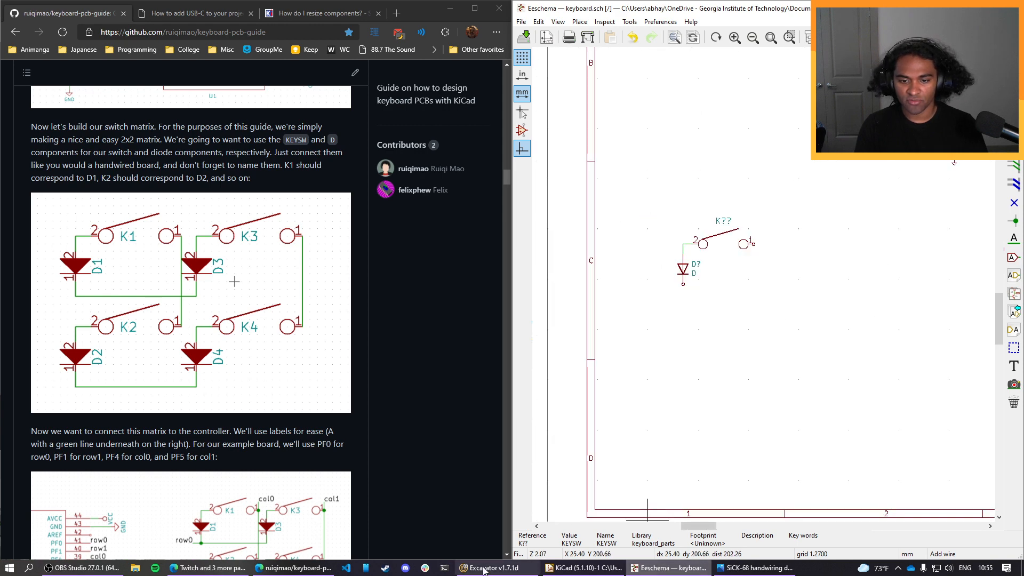
drag(63, 575, 162, 92)
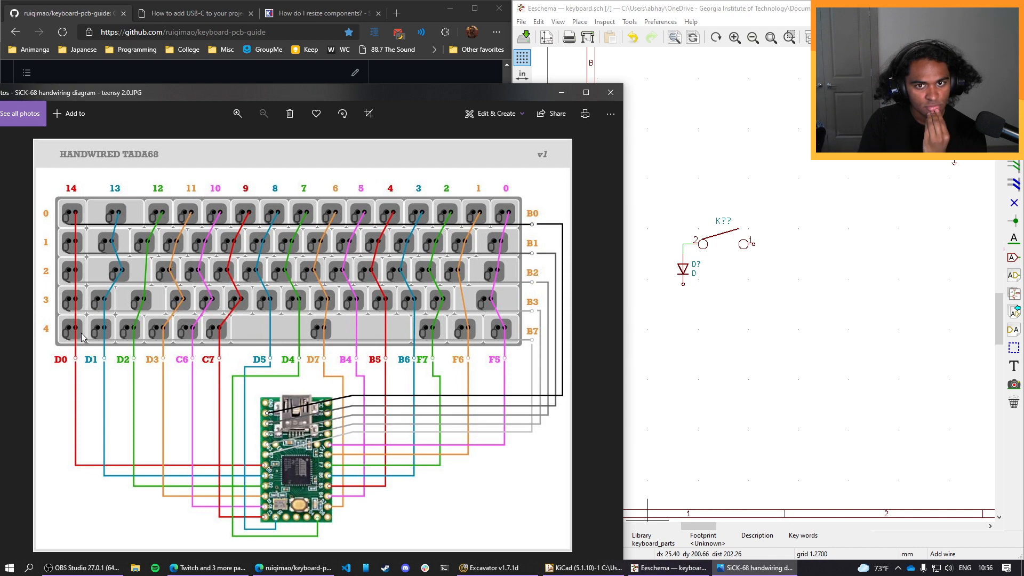
drag(287, 94, 651, 244)
scroll(297, 337, down, 3)
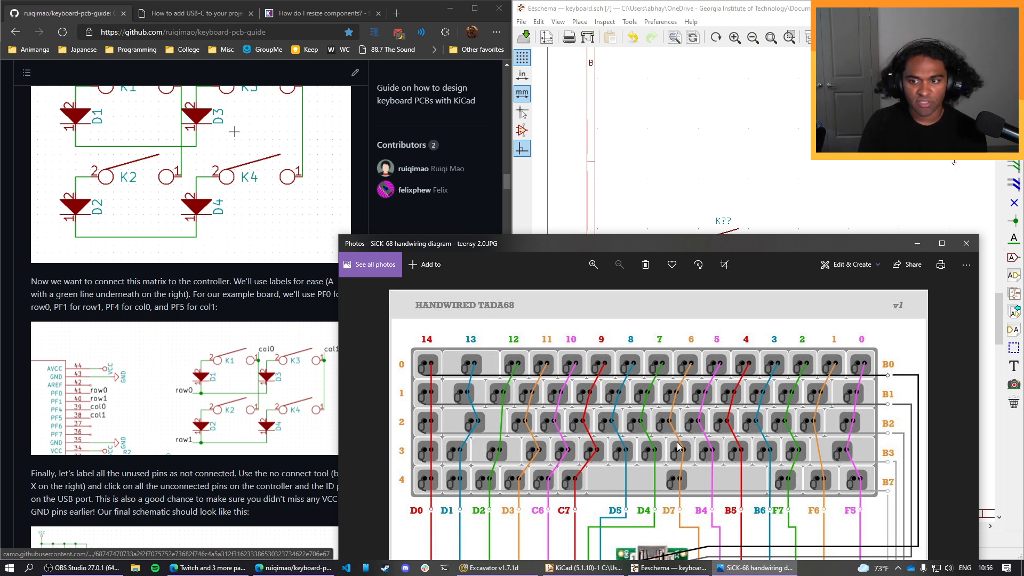
drag(746, 240, 718, 113)
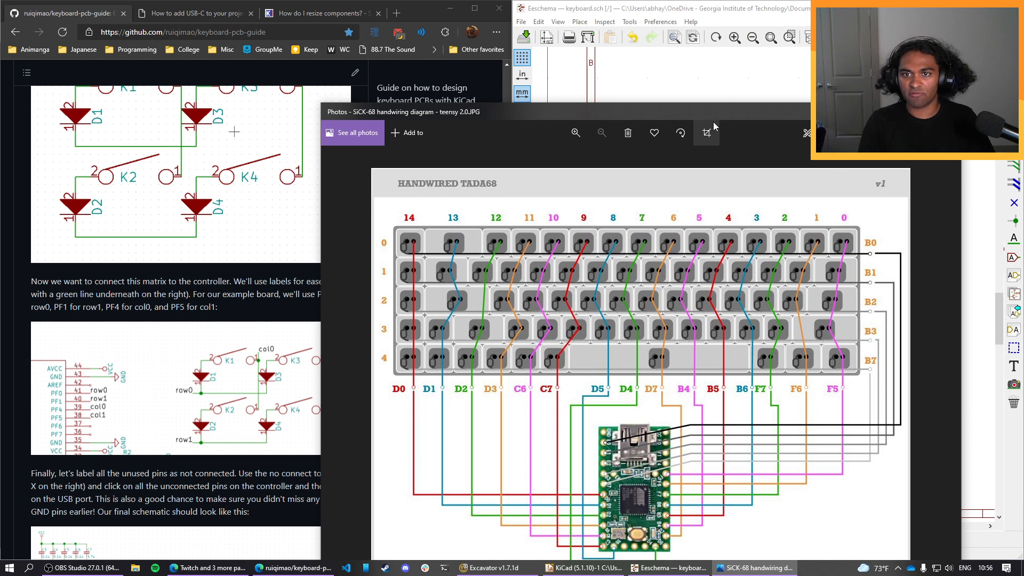
drag(714, 111, 505, 152)
key(super+Left)
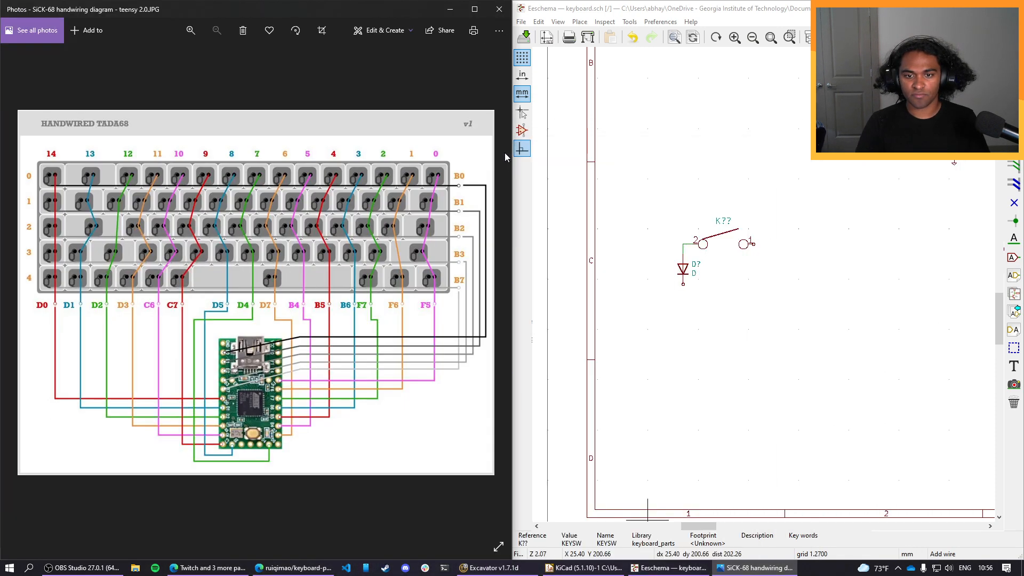
Try to select the wired switch and diode as one block, shifting the group by small amounts around its spot.
click(673, 203)
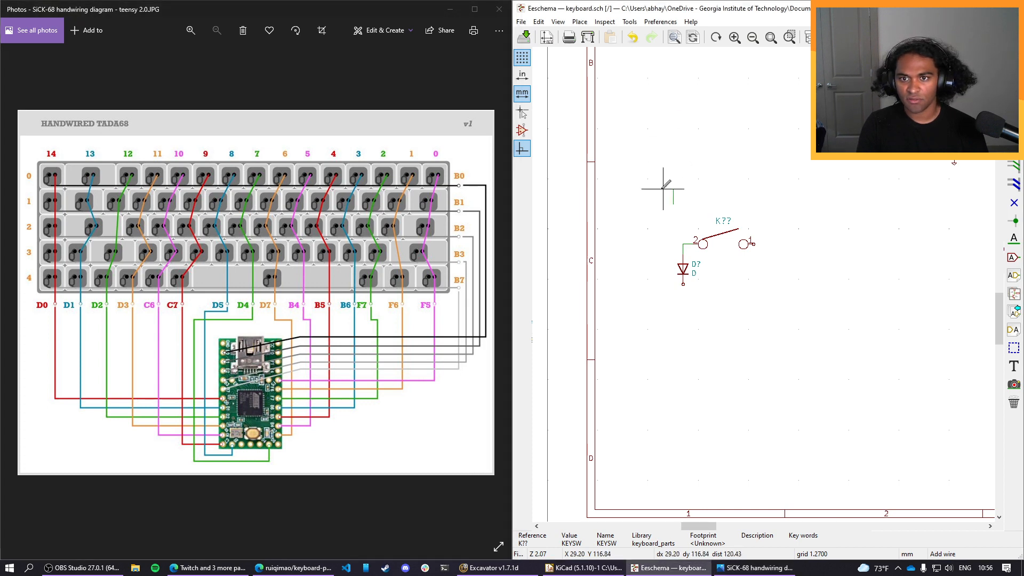
key(Escape)
drag(667, 199, 761, 318)
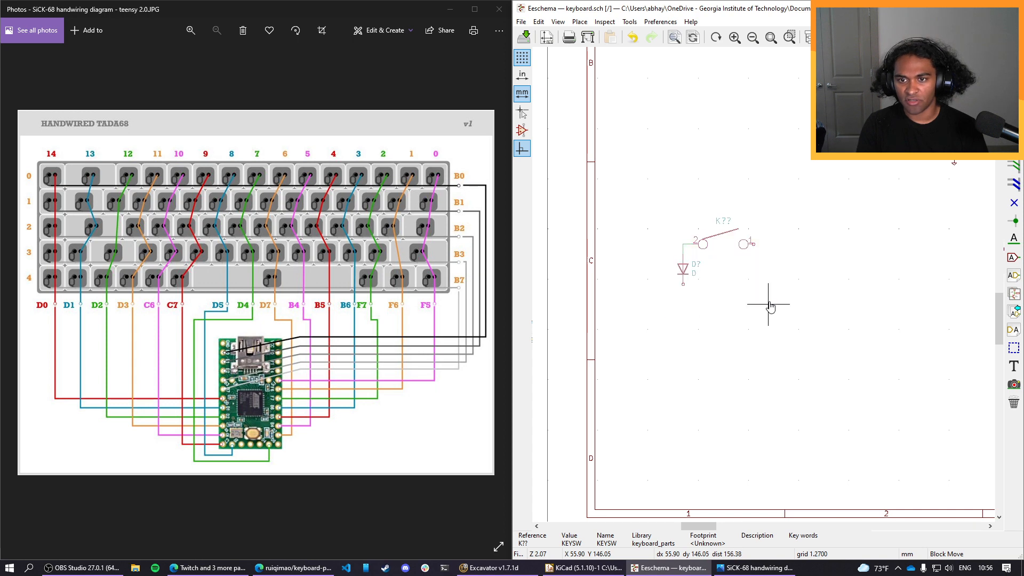
click(754, 302)
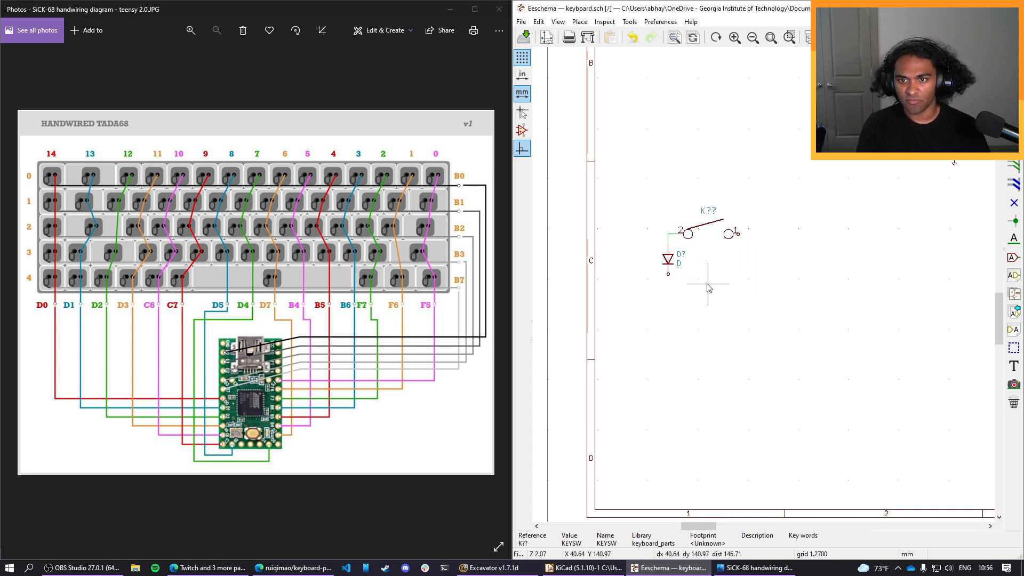
drag(764, 299, 644, 199)
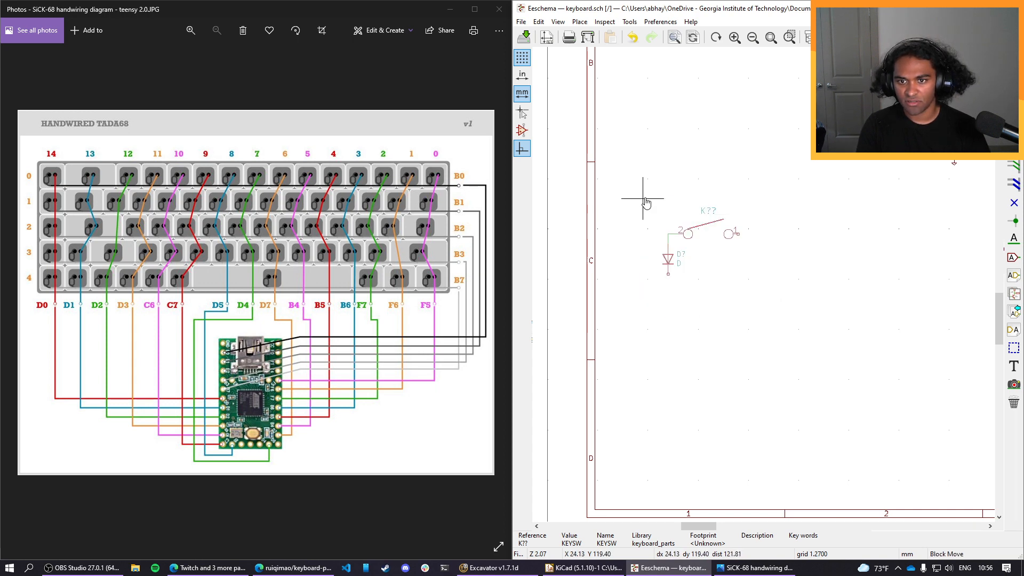
click(651, 203)
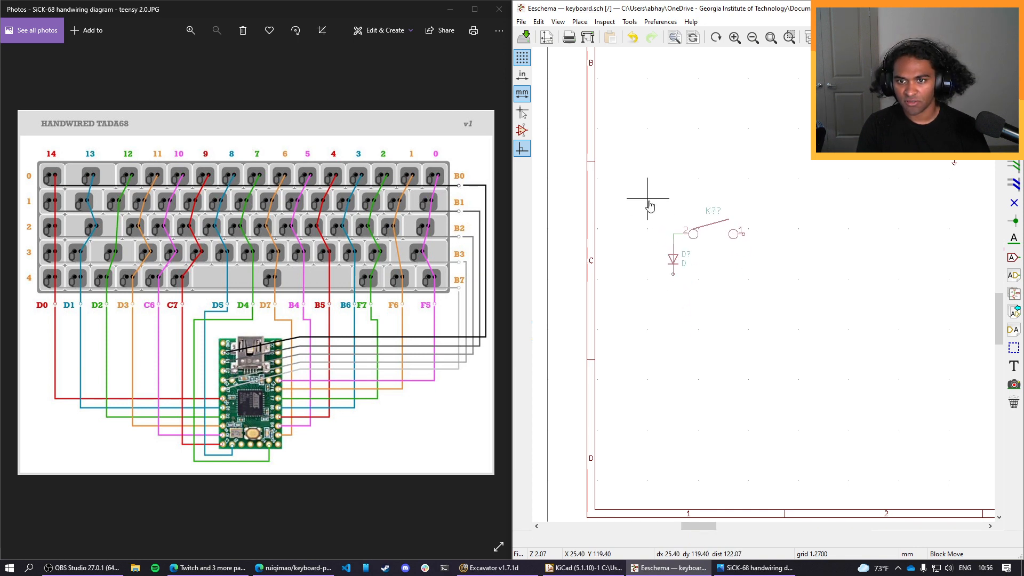
drag(657, 194, 773, 305)
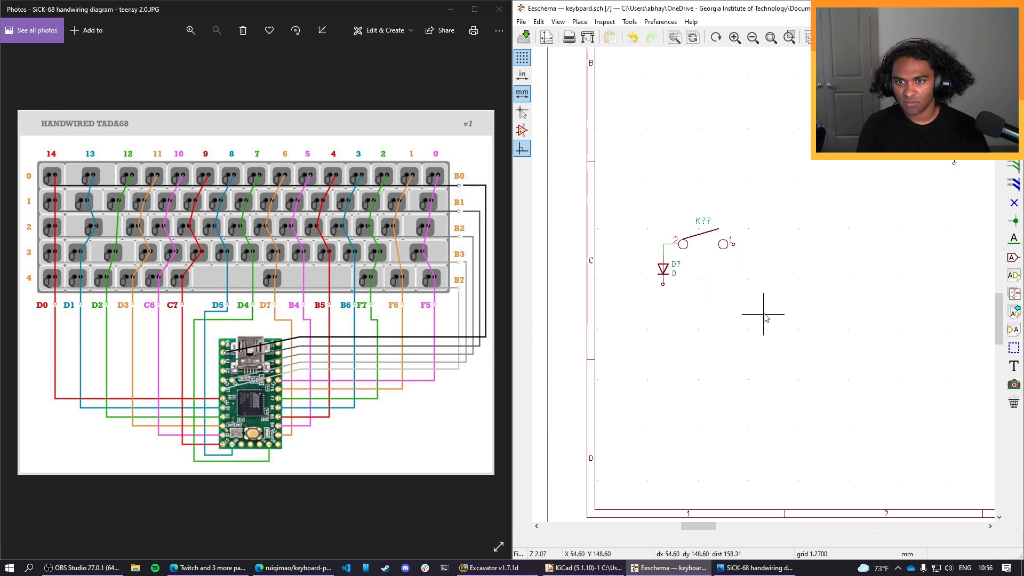
click(704, 240)
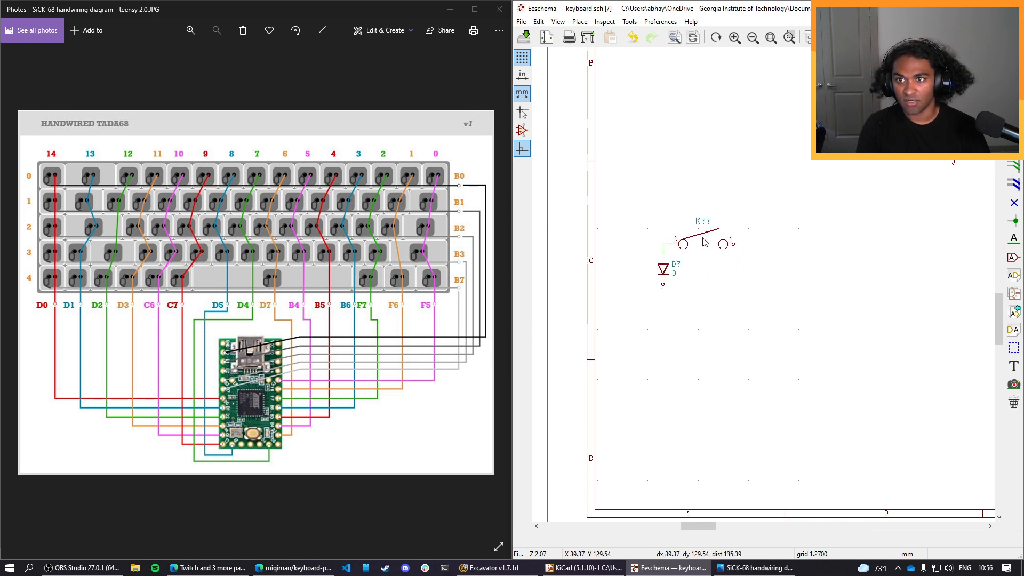
drag(749, 214, 648, 296)
click(663, 331)
drag(657, 219, 771, 354)
click(738, 304)
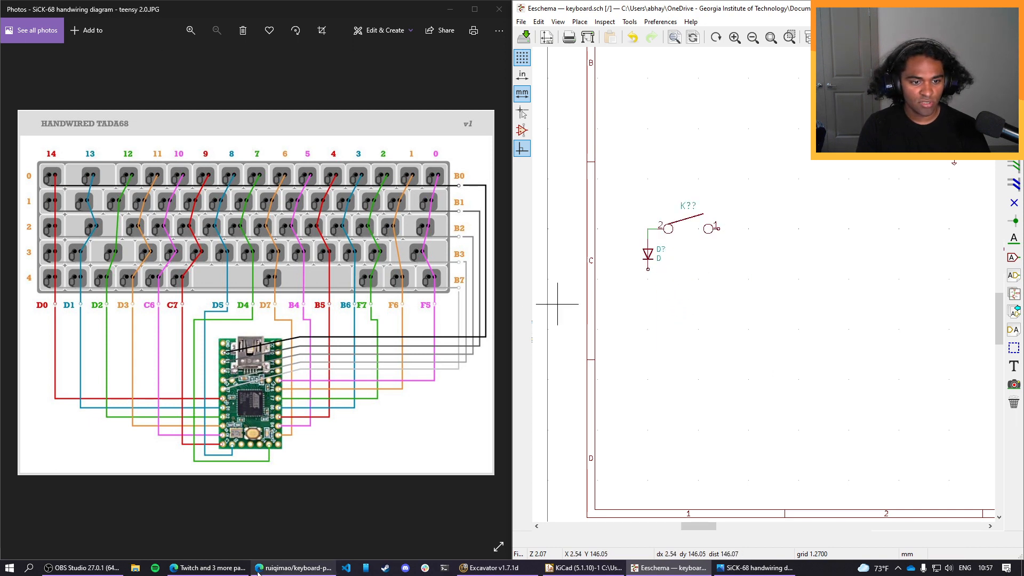
Search the web in a new browser tab for "kicad copy multiple components" and read the Stack Exchange answers on copying a group.
click(293, 567)
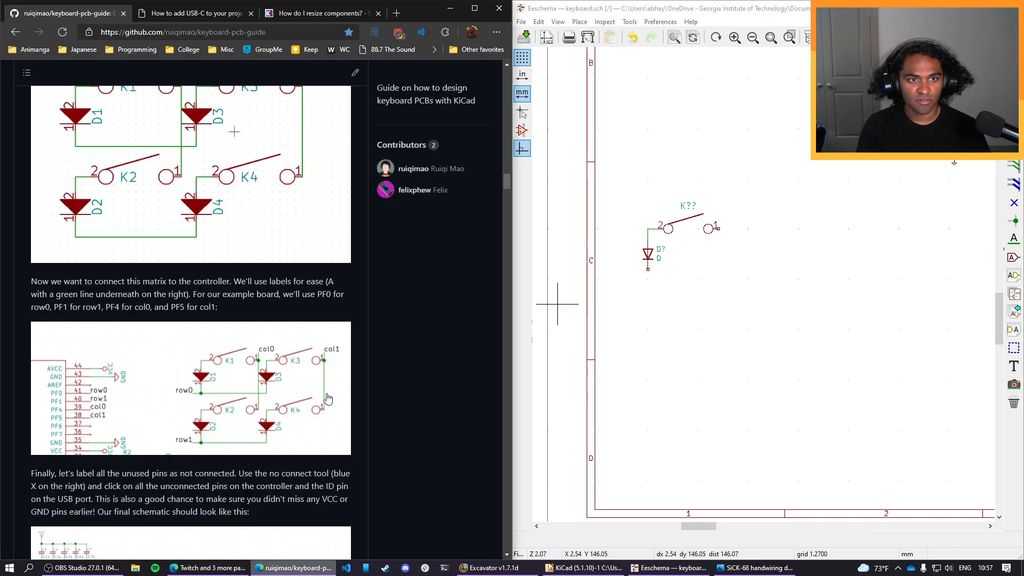
click(393, 13)
text(kicad)
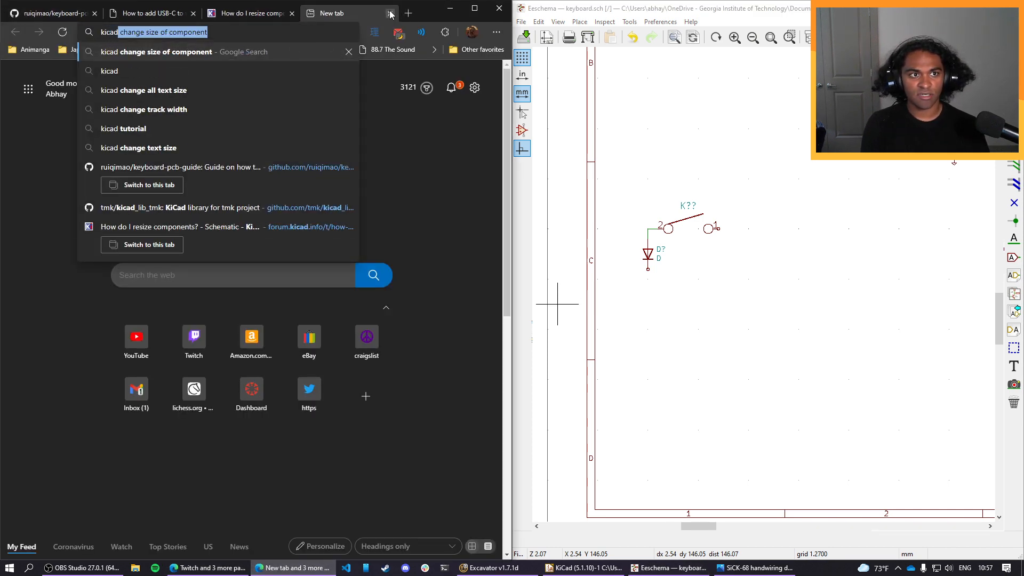
text( copy mul)
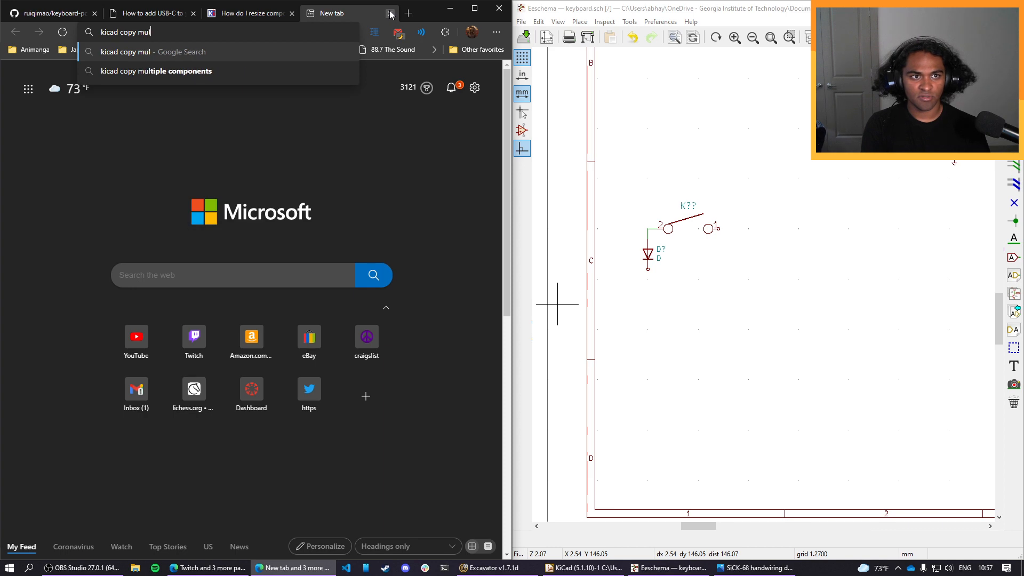
key(Down)
key(Return)
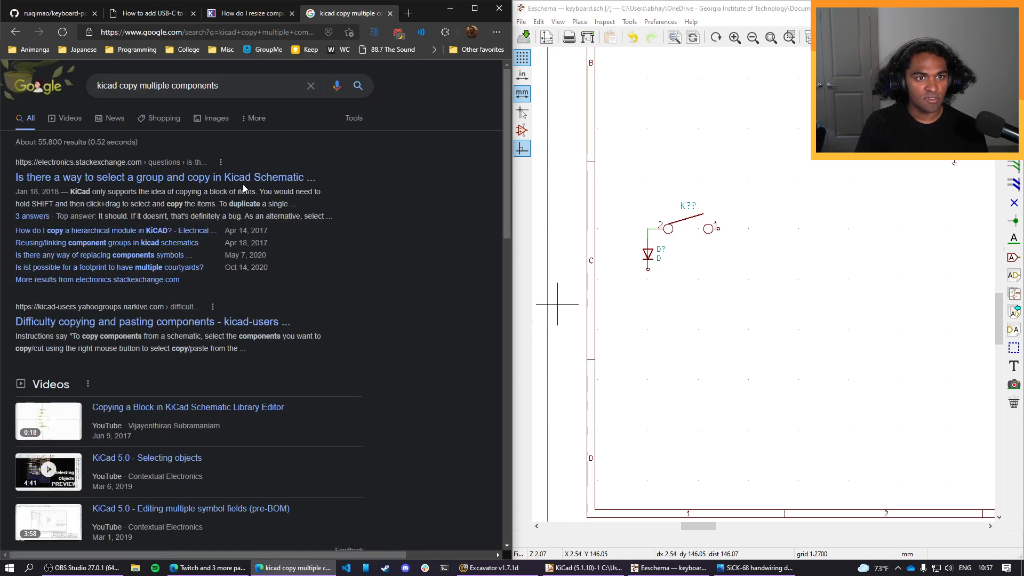
click(243, 178)
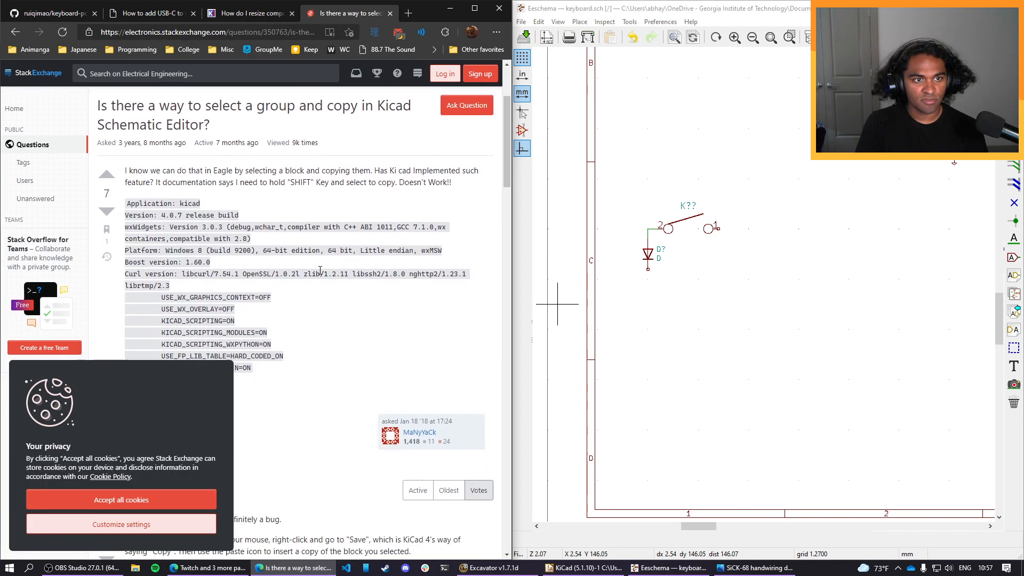
click(155, 502)
scroll(234, 437, down, 4)
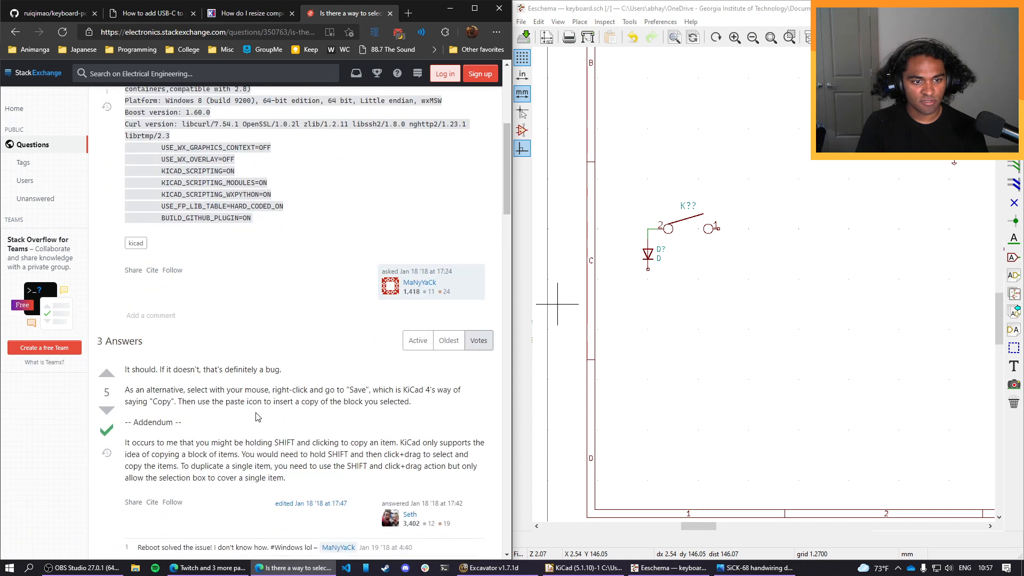
scroll(256, 416, down, 2)
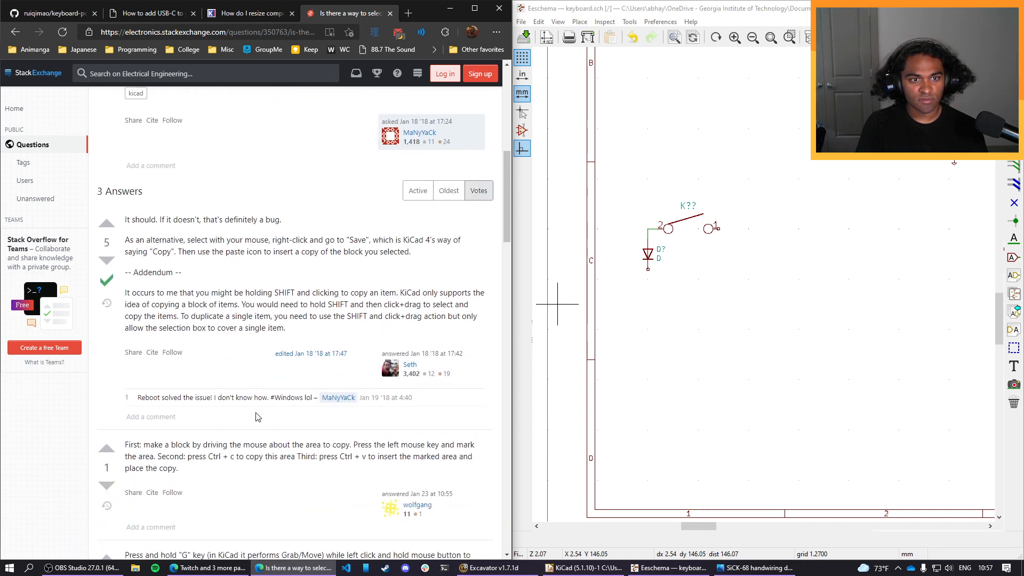
Move the wired switch and diode as a block slightly down and to the right in the schematic.
click(712, 178)
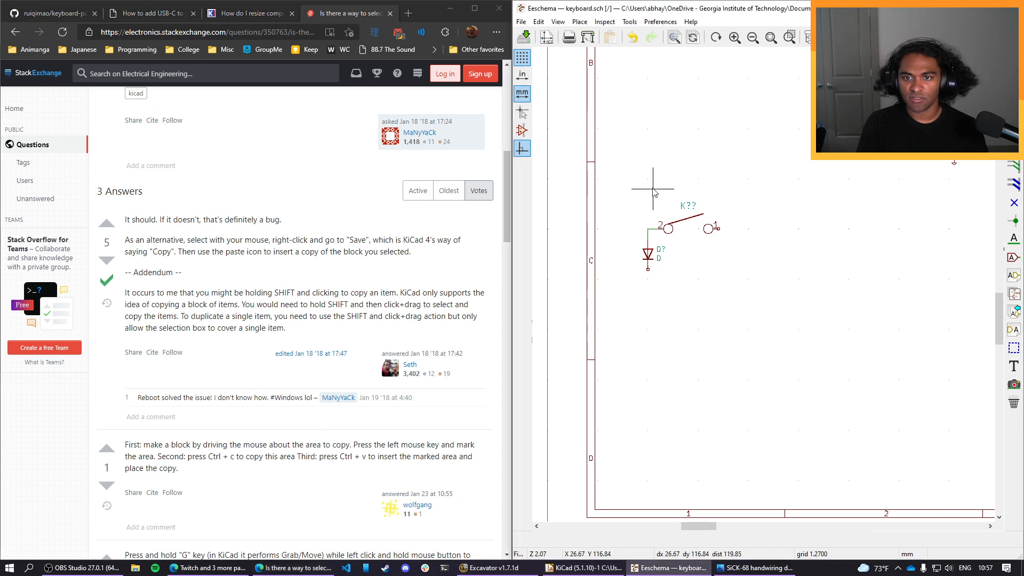
drag(643, 184, 688, 255)
click(726, 288)
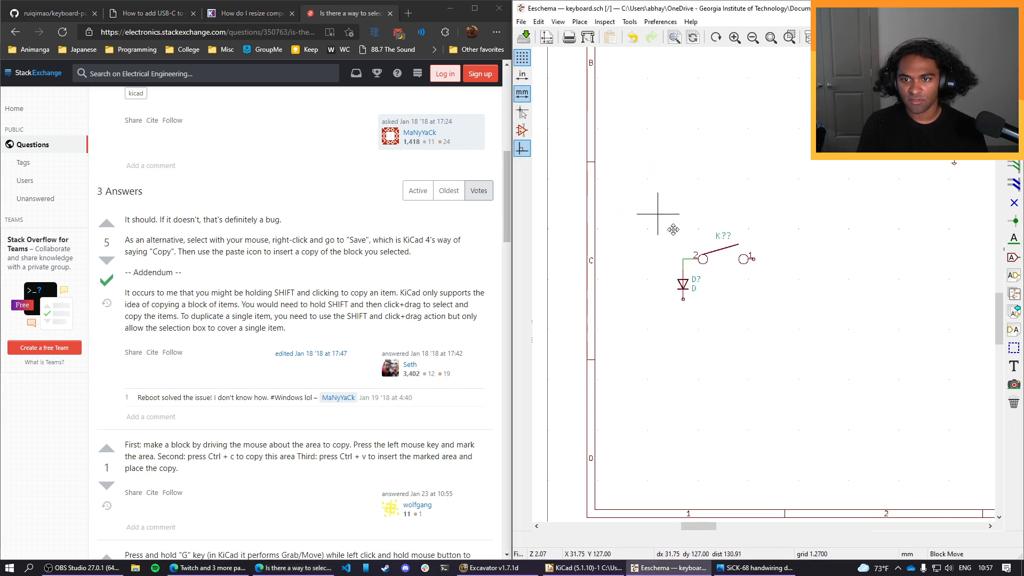
Copy the switch, diode and wire as a block, paste a duplicate directly below the original, and undo the paste.
drag(647, 194, 788, 343)
key(ctrl+c)
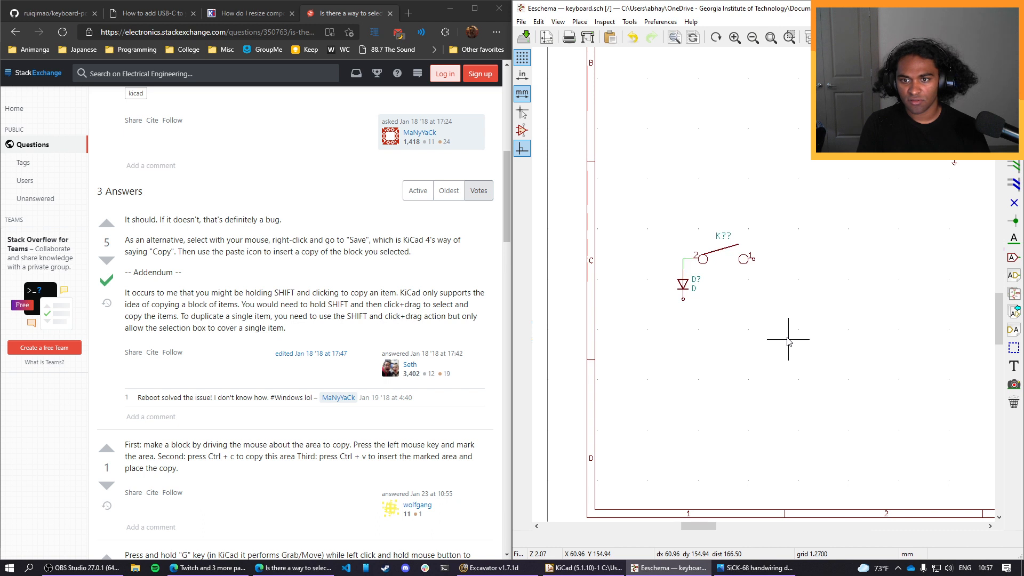
key(ctrl+v)
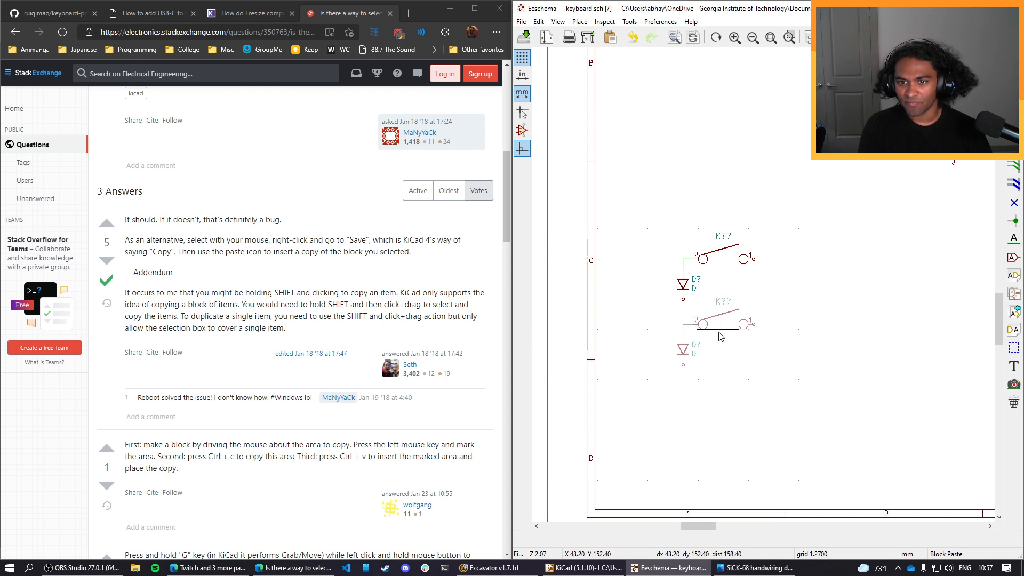
click(719, 333)
key(ctrl+z)
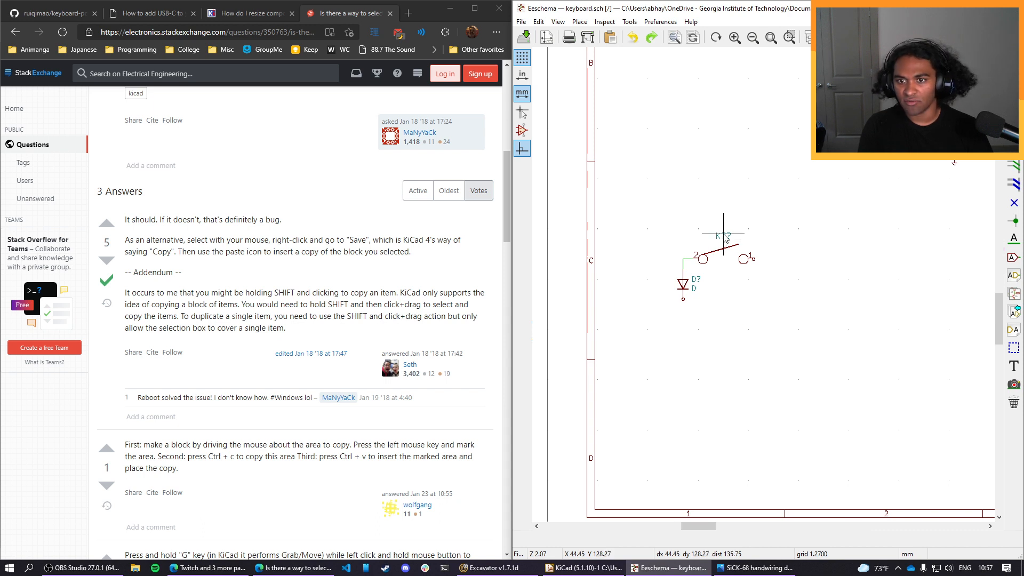
Move the switch's K?? reference text to just below the switch arm, between the two contacts.
key(m)
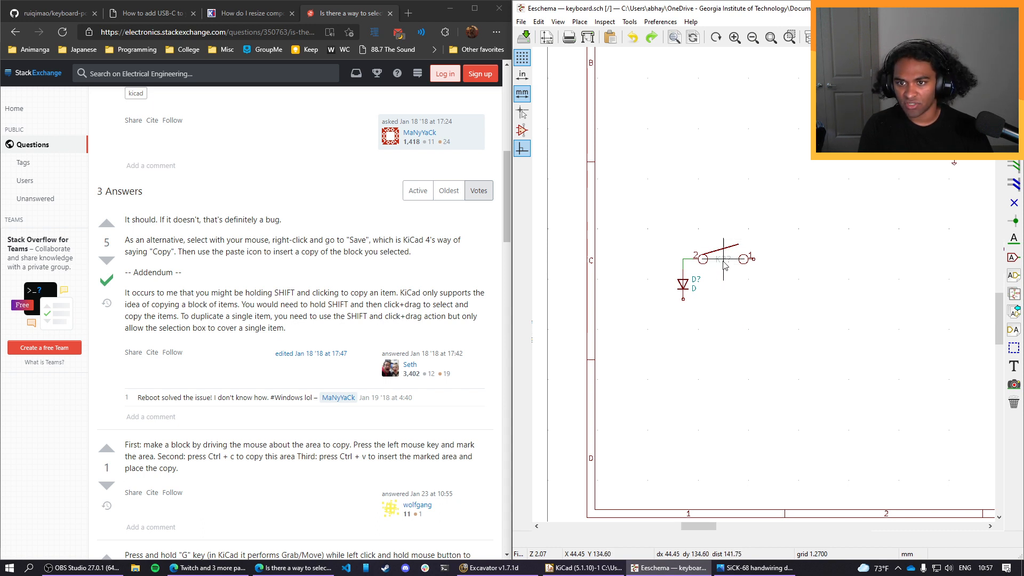
click(723, 271)
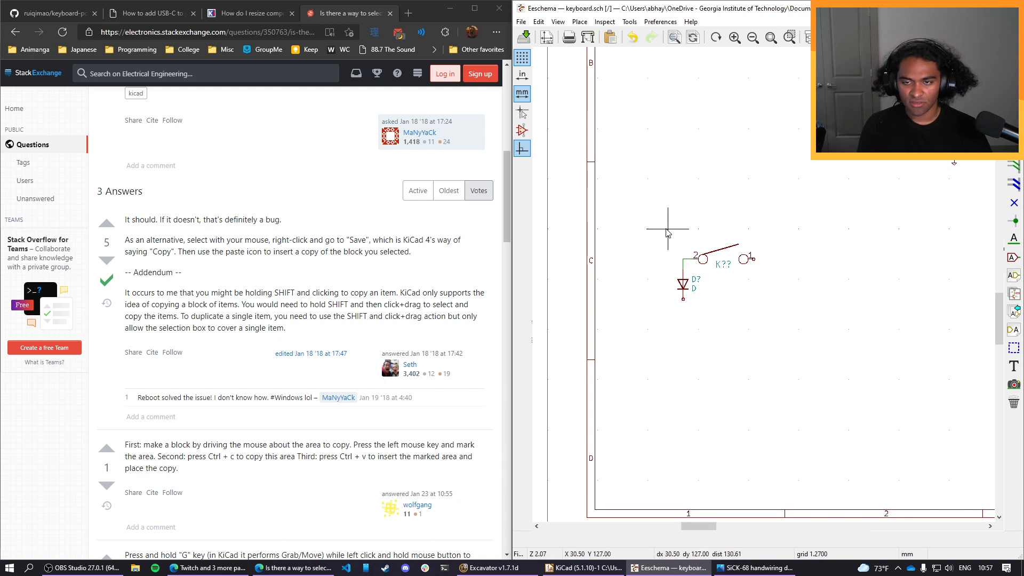
Copy the wired switch and diode block and paste three duplicates below it and one above, forming an evenly spaced column of five.
drag(667, 229, 810, 340)
key(ctrl+c)
key(ctrl+v)
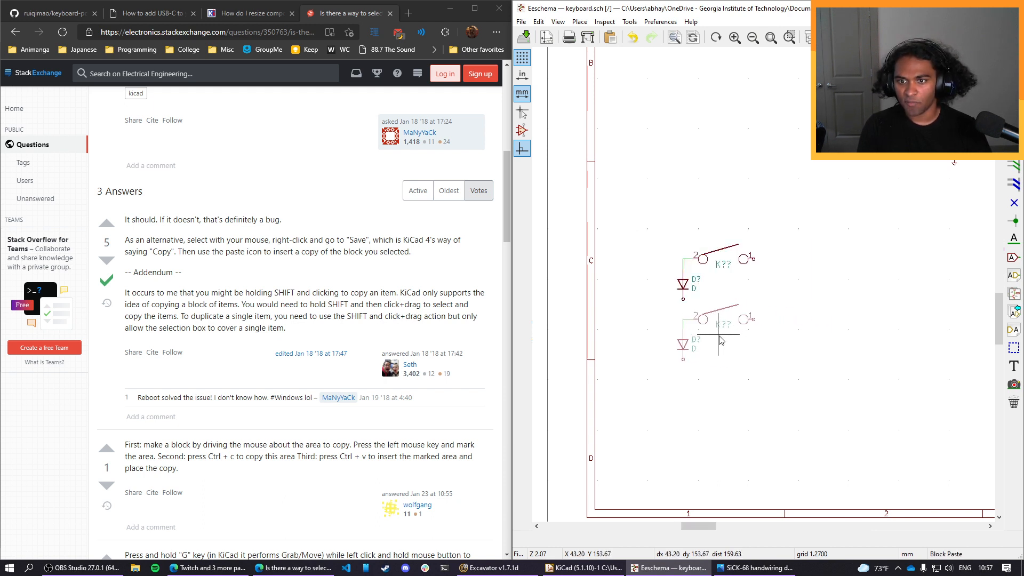
click(720, 339)
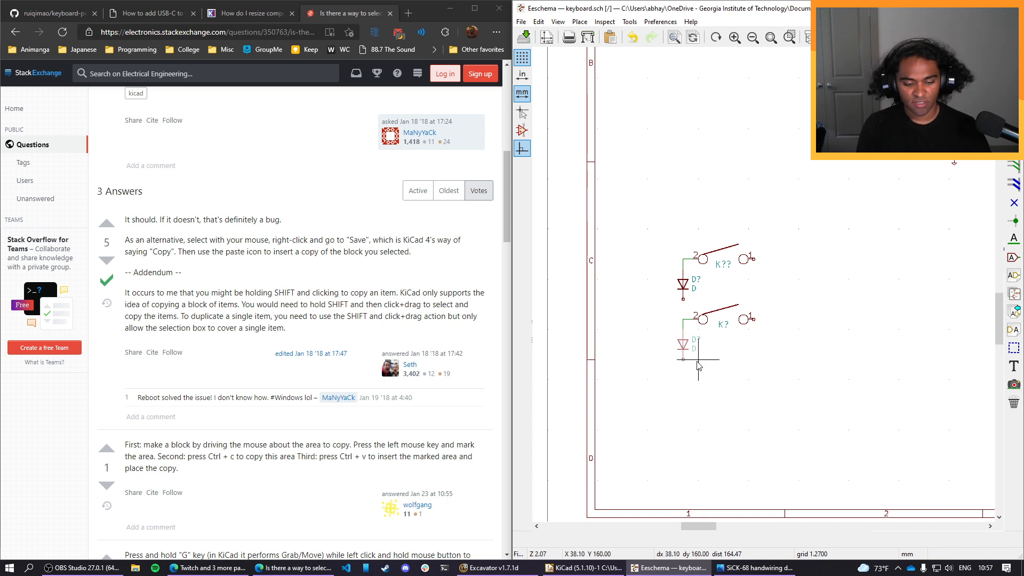
key(ctrl+v)
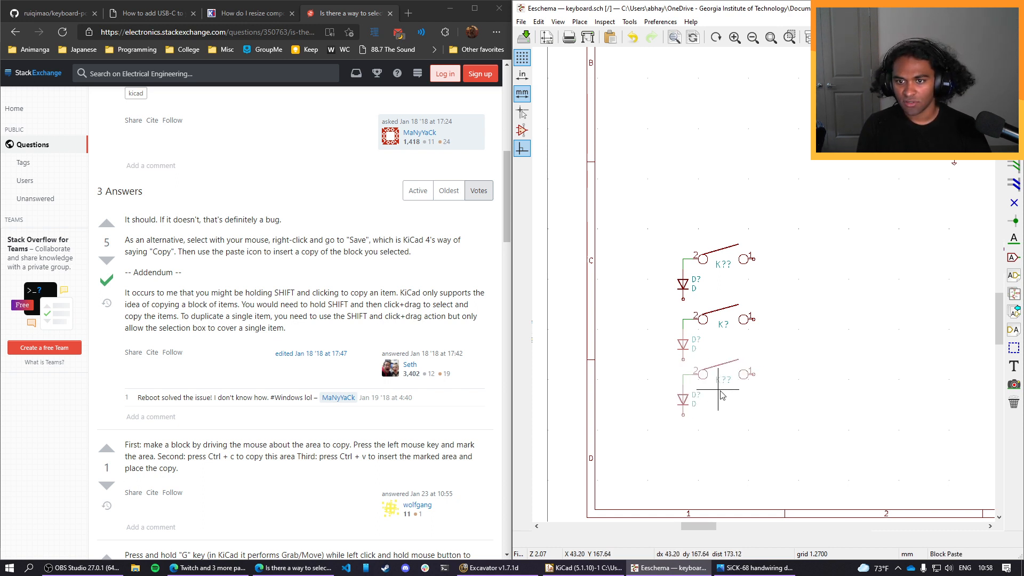
click(722, 401)
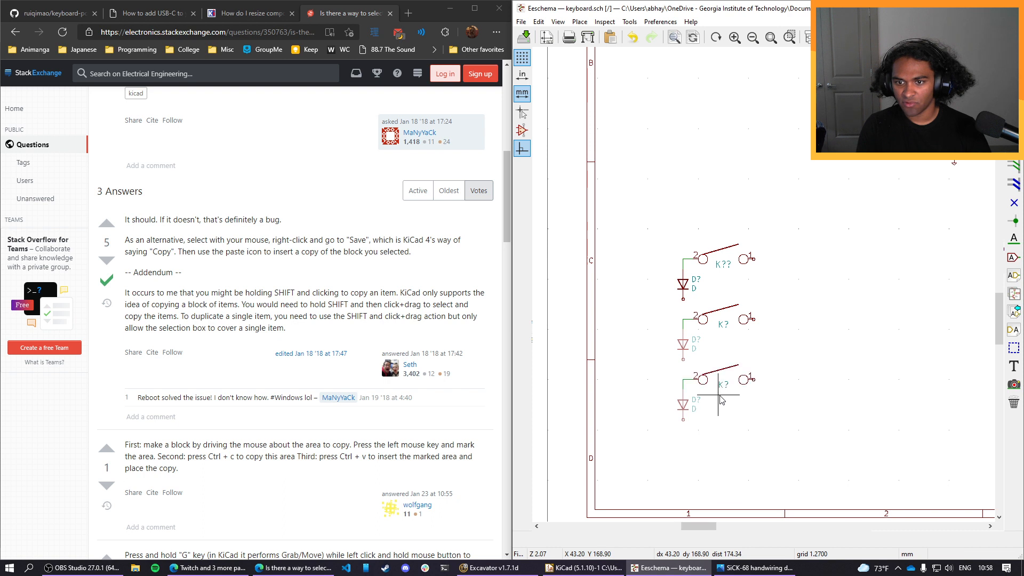
key(ctrl+v)
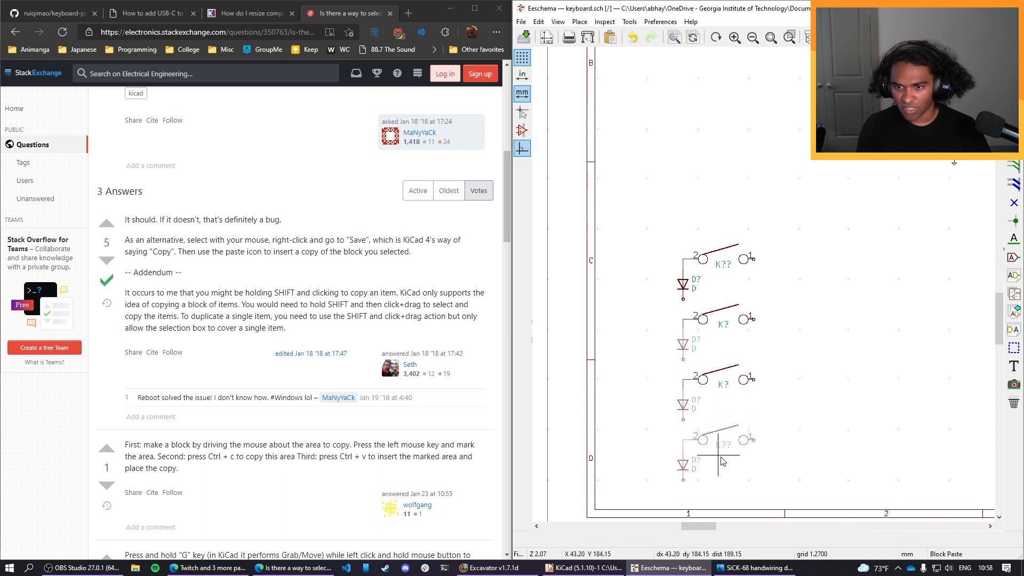
click(721, 457)
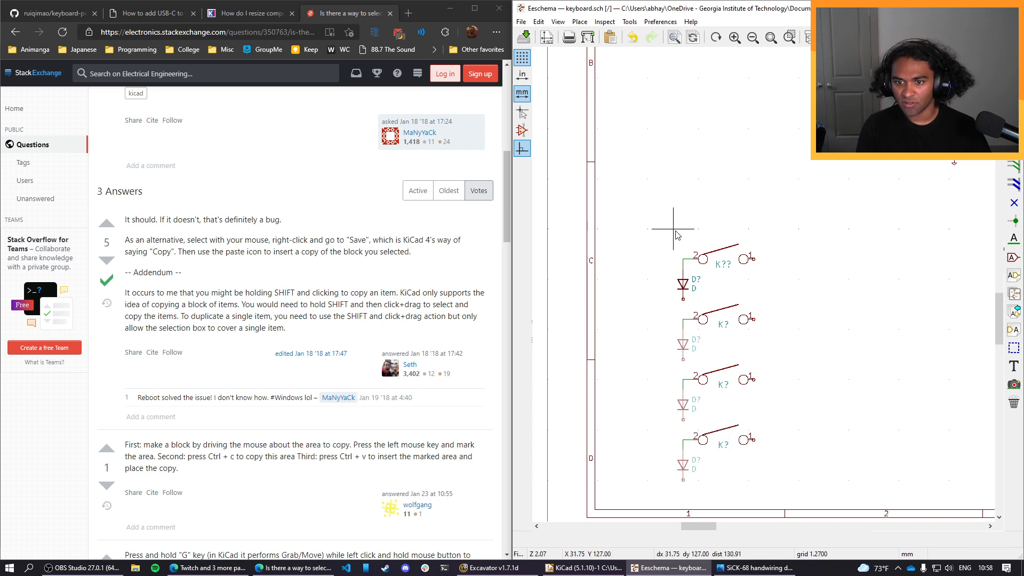
key(ctrl+v)
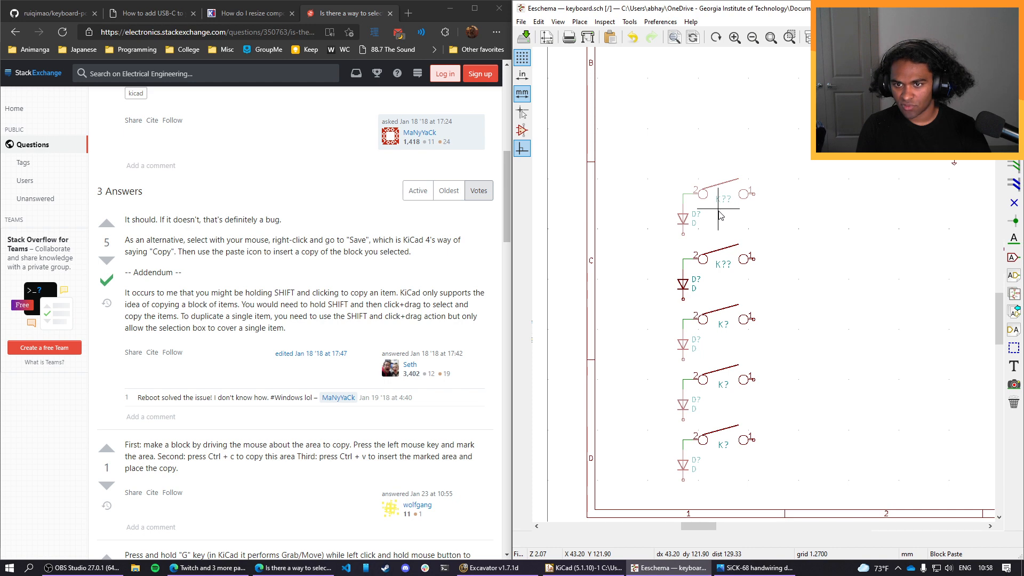
click(720, 221)
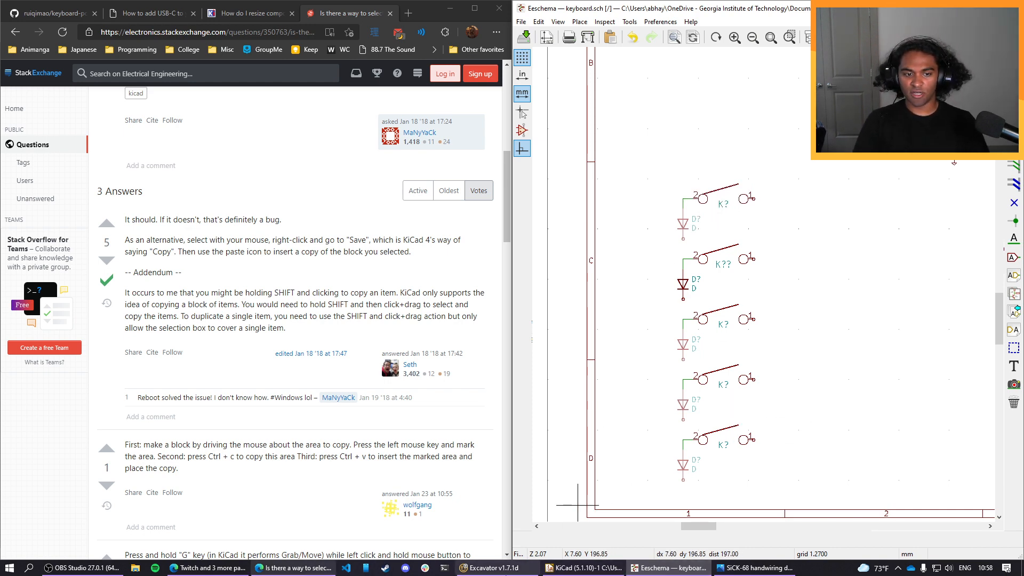
Bring up the SiCK-68 handwiring diagram for reference and move the USB and ATMEGA32U4 circuitry down and right on the schematic sheet.
click(755, 567)
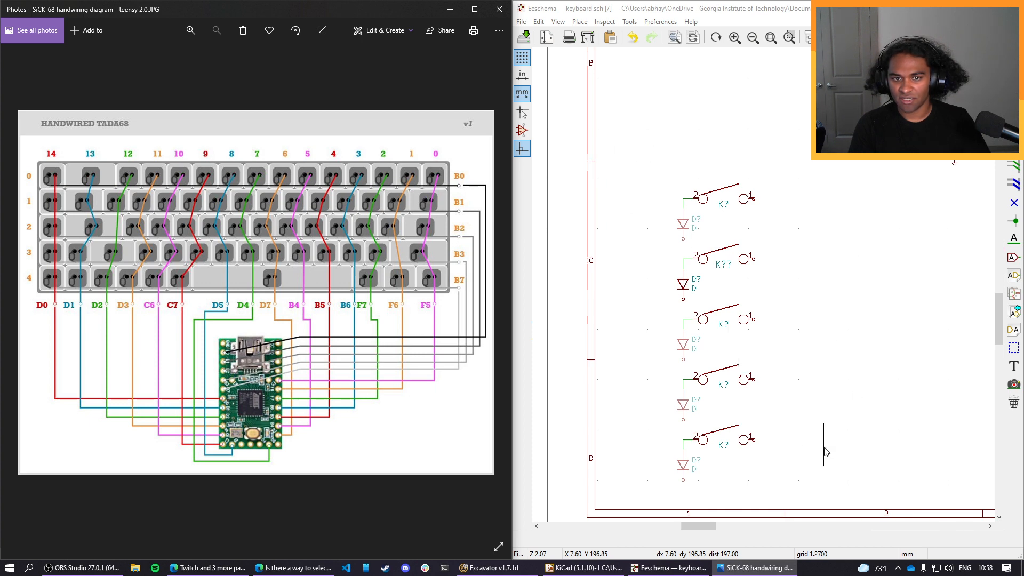
scroll(823, 450, down, 3)
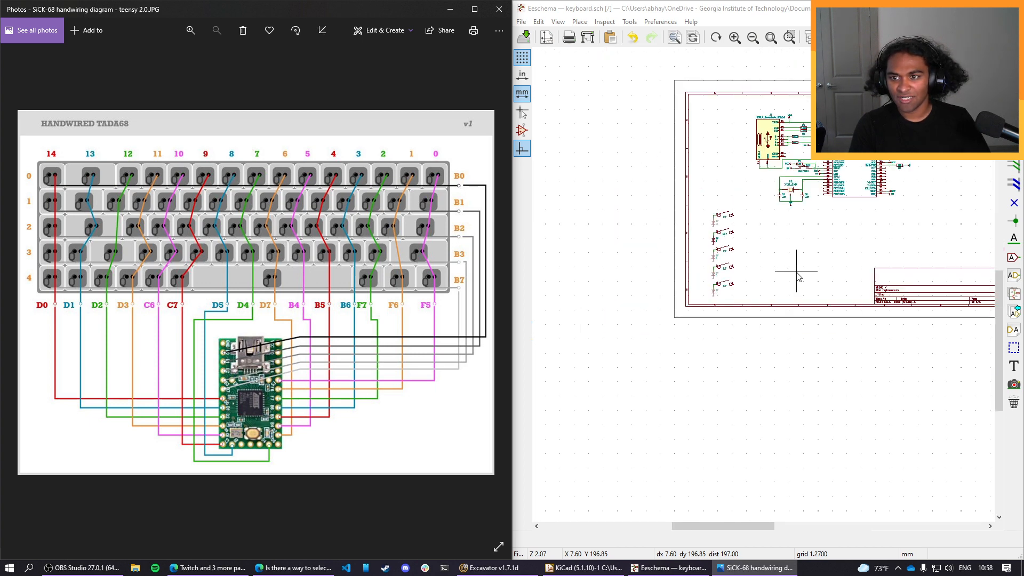
scroll(754, 283, up, 3)
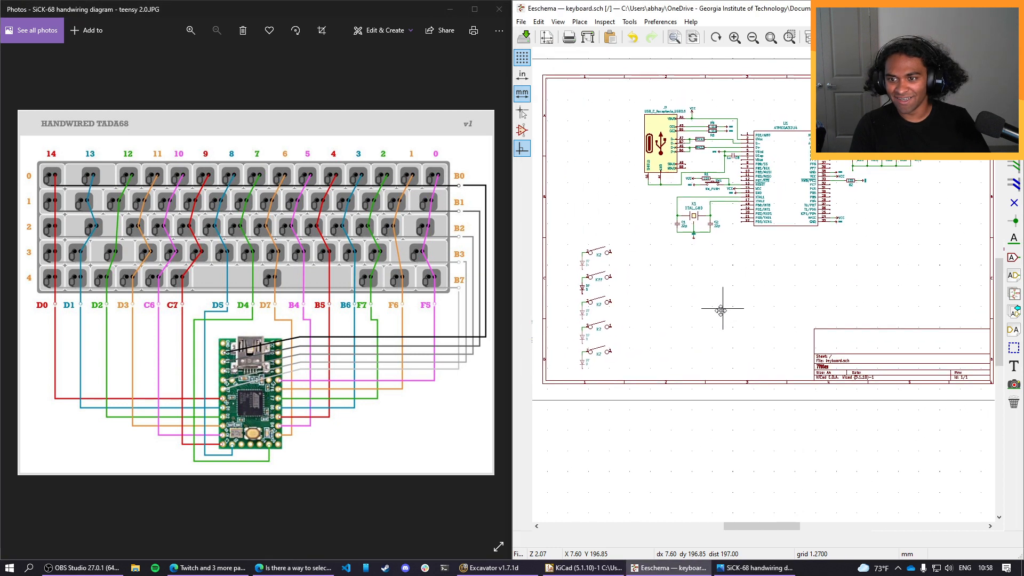
scroll(701, 310, up, 2)
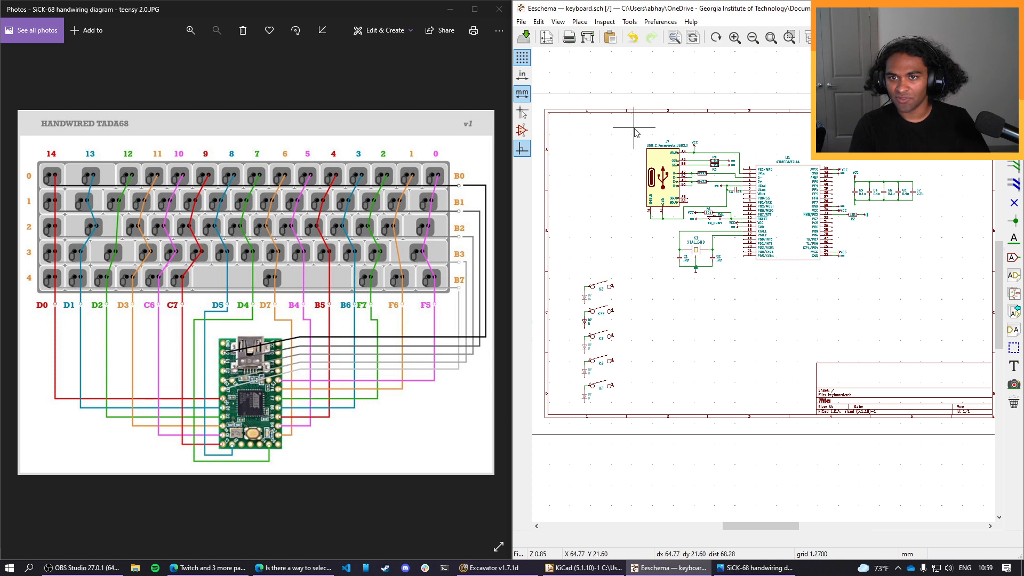
drag(632, 126, 941, 297)
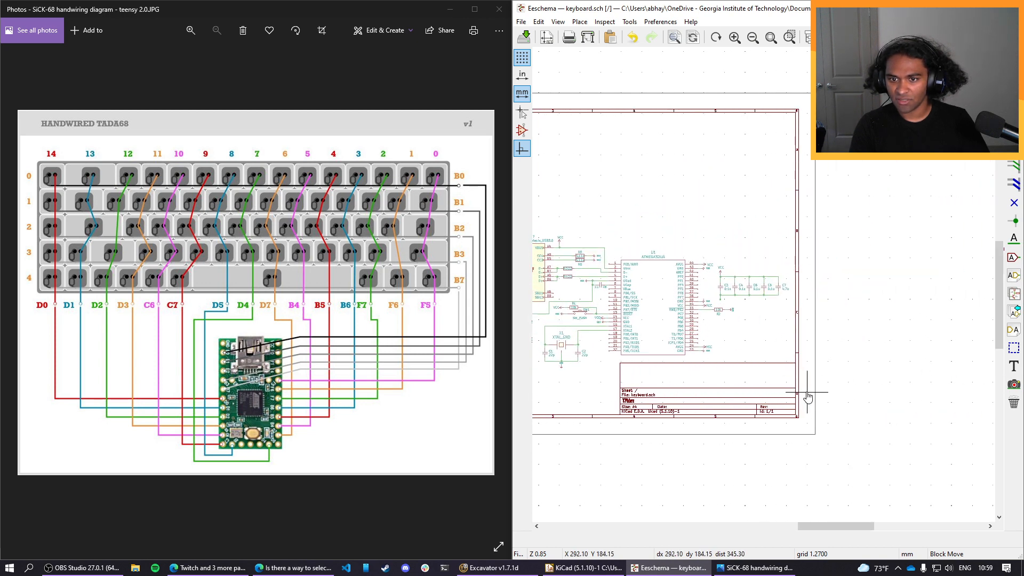
click(807, 391)
Move the column of five switches and diodes as a block into the upper-left corner of the sheet.
middle_drag(697, 356, 914, 370)
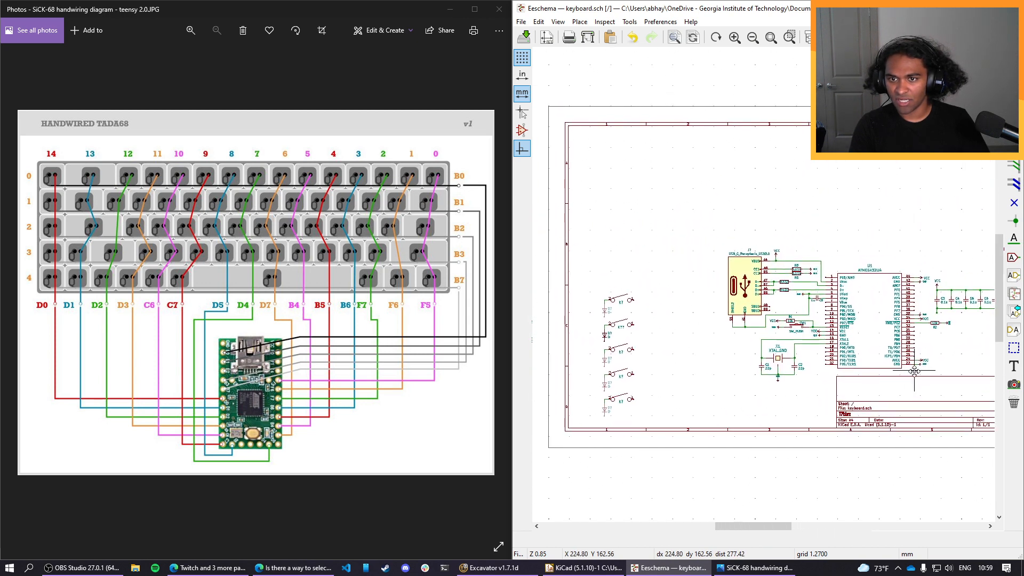
middle_drag(843, 157, 813, 183)
middle_drag(623, 275, 678, 243)
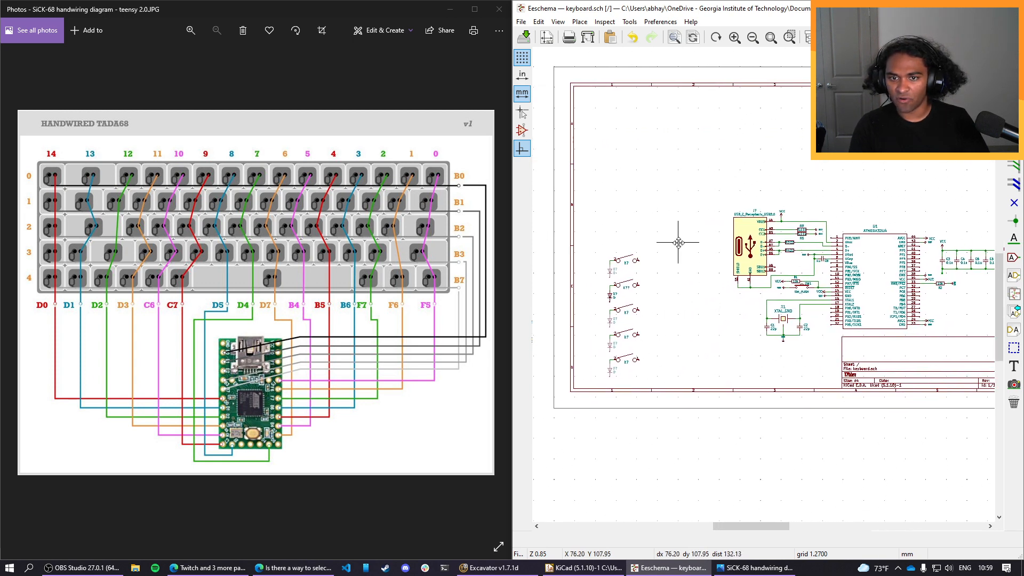
drag(598, 237, 655, 377)
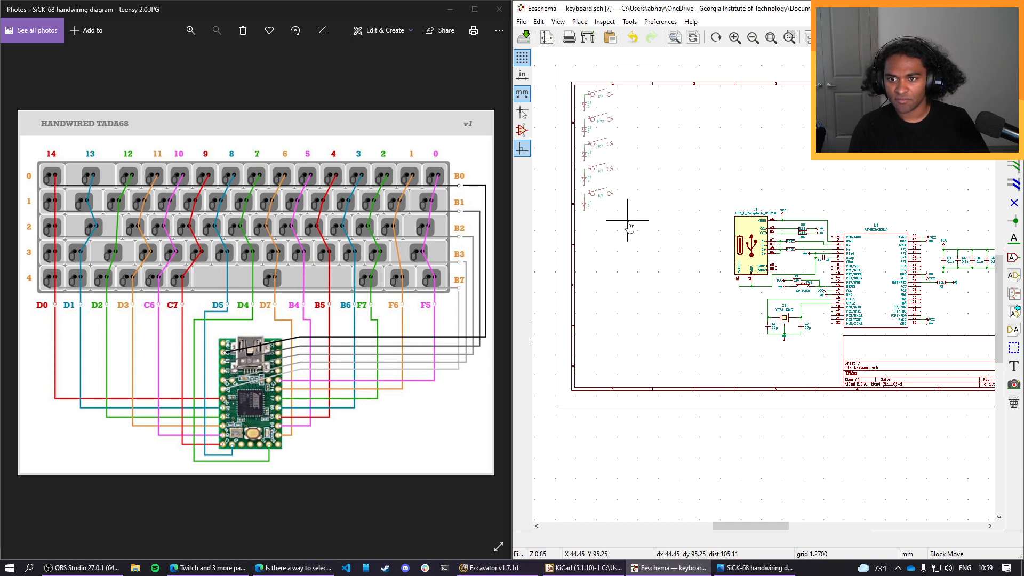
click(628, 224)
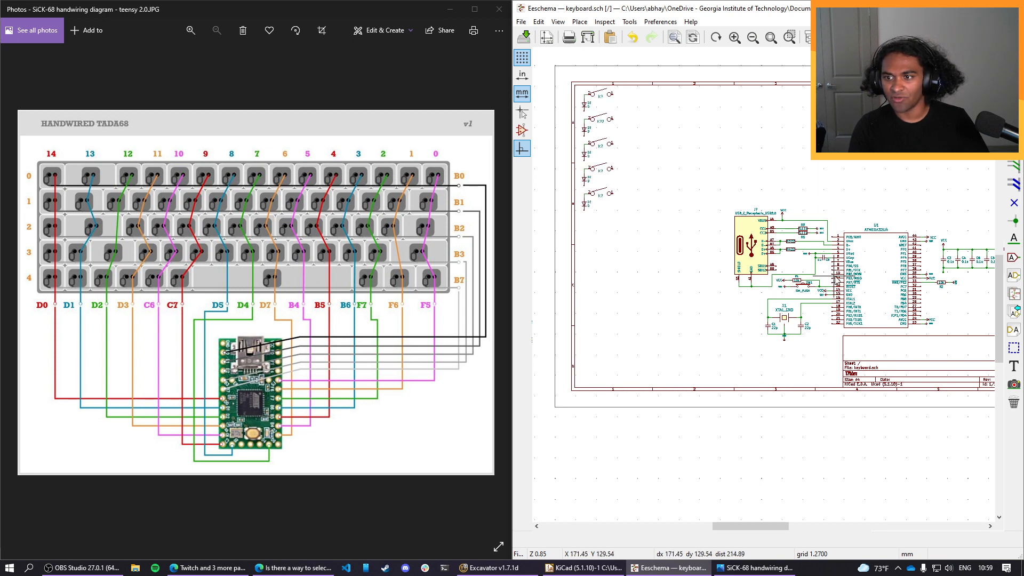
Move the USB, crystal, ATMEGA32U4 and capacitor circuitry as a block to the sheet's lower left, beneath the switch column.
scroll(959, 320, up, 1)
scroll(740, 234, up, 1)
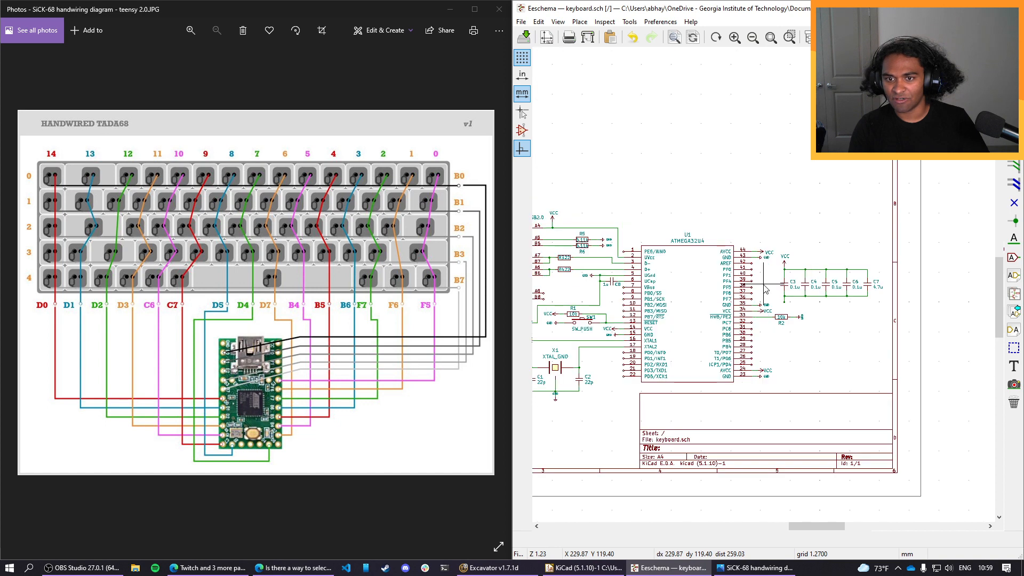
middle_drag(764, 285, 898, 275)
scroll(898, 275, down, 1)
middle_drag(666, 250, 755, 237)
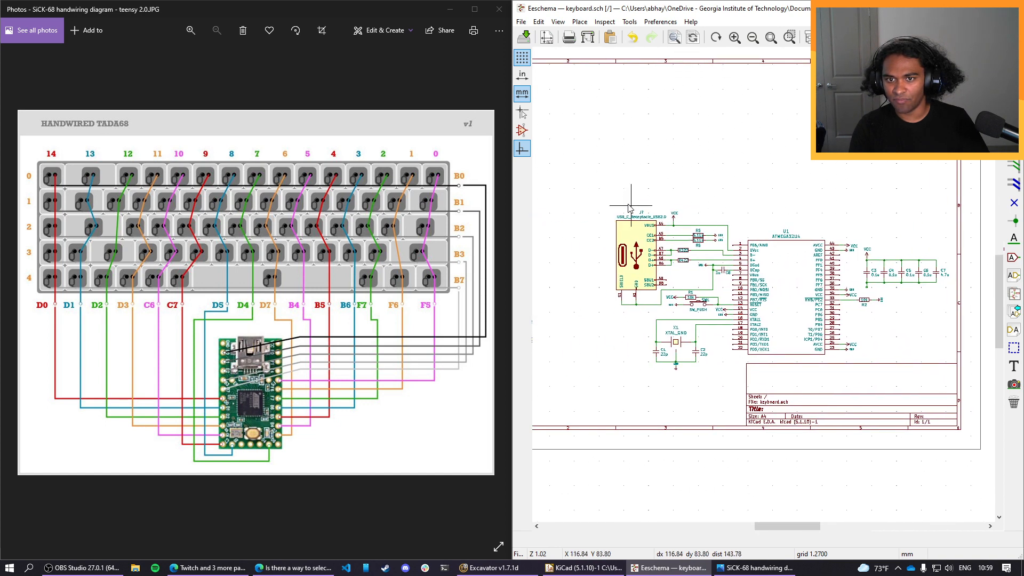
drag(587, 191, 936, 368)
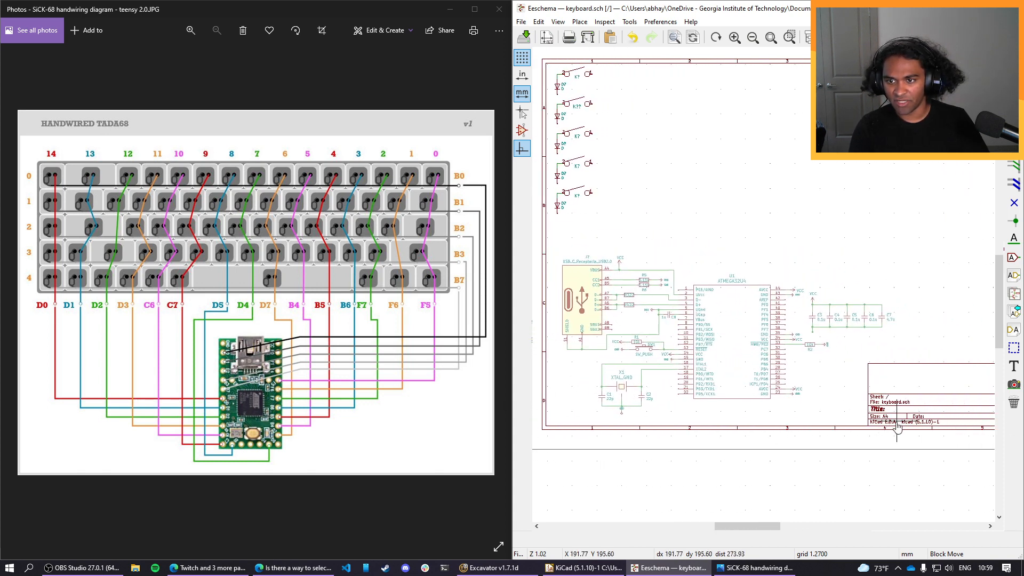
click(895, 433)
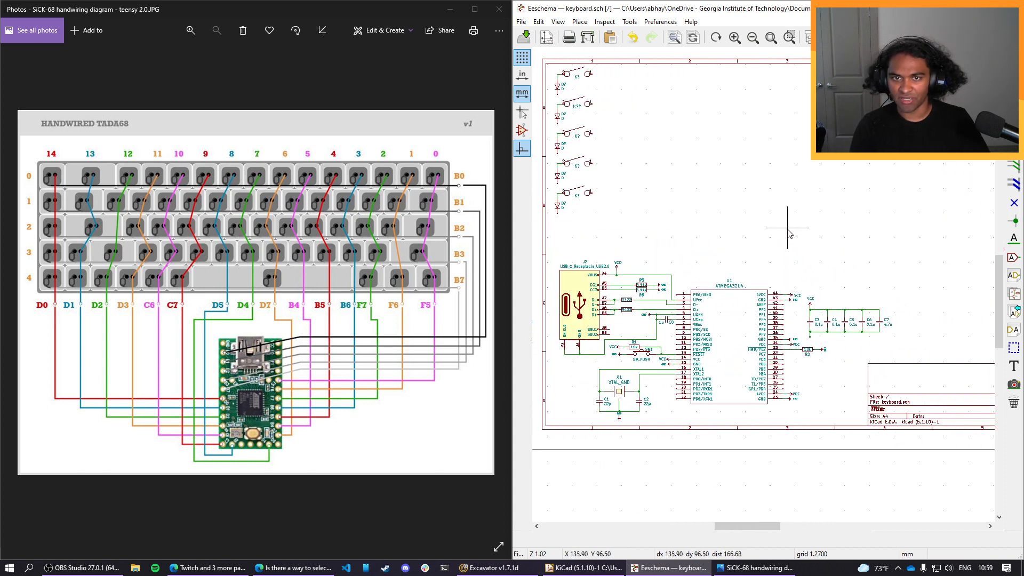
Shift the column of five switches slightly down and right, away from the sheet's upper-left border.
drag(604, 222, 607, 145)
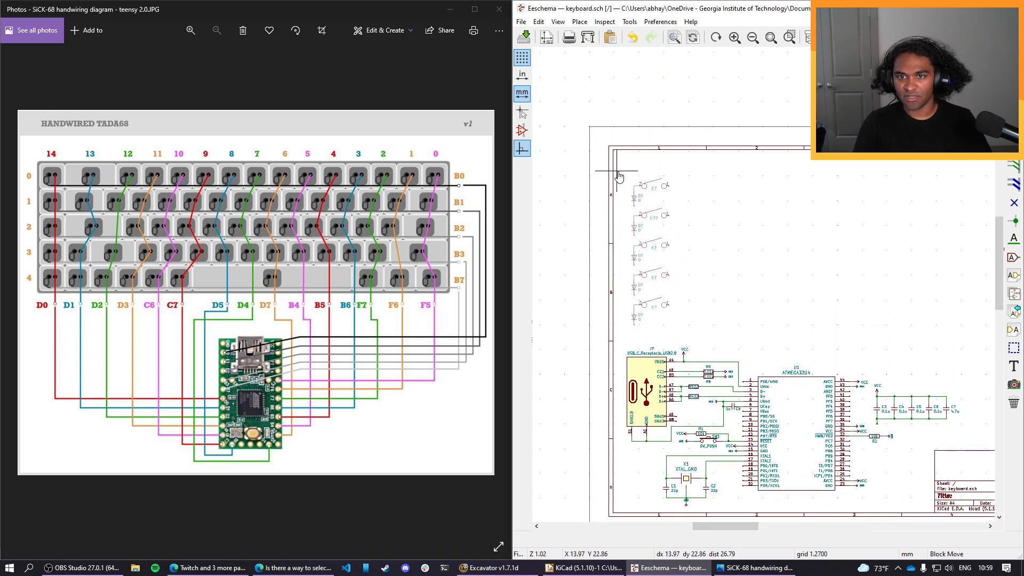
click(614, 168)
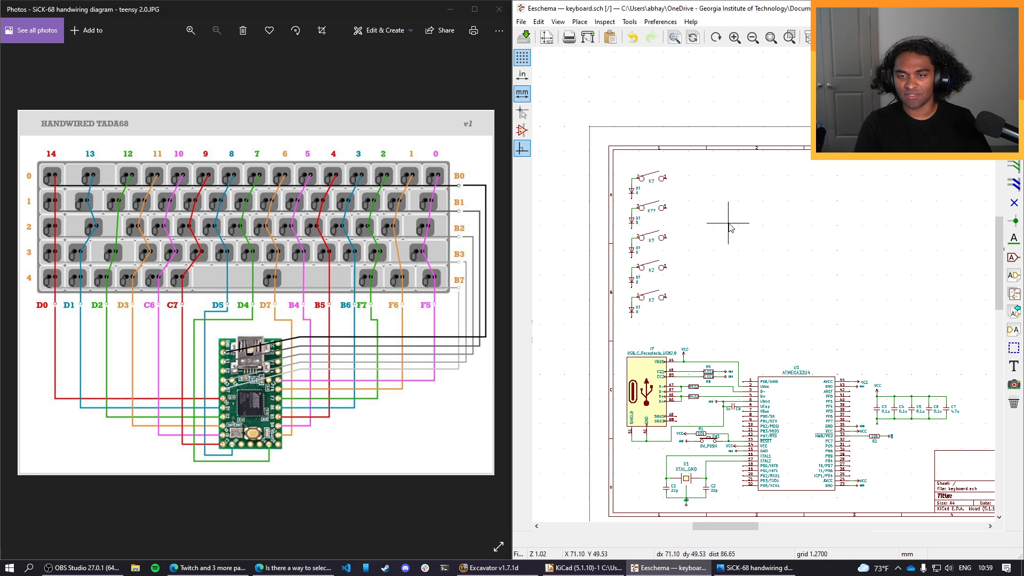
middle_drag(773, 253, 747, 255)
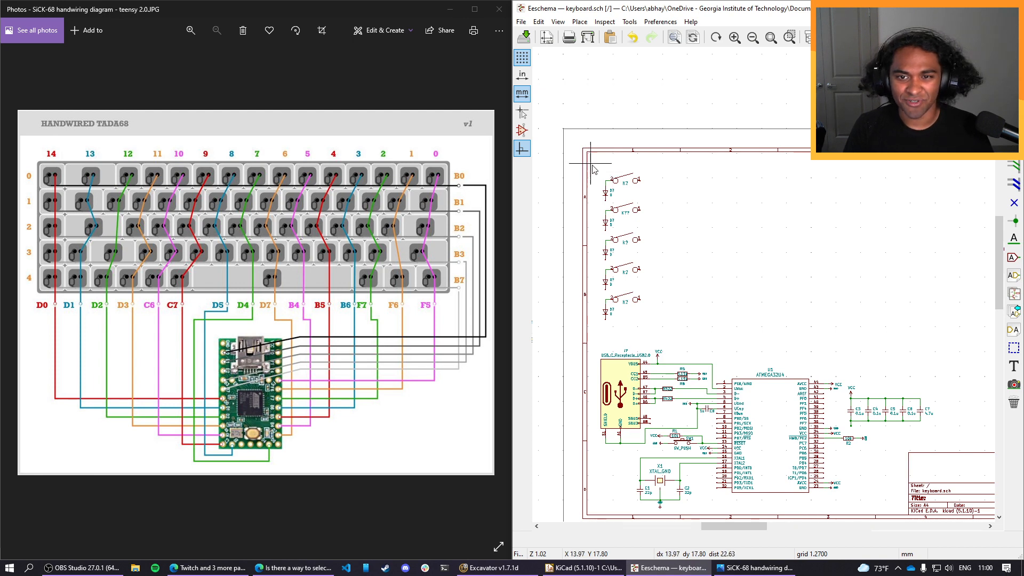
Copy the whole column of five switches and diodes and paste it directly to the right as a second, aligned column.
mouse_move(602, 169)
mouse_down()
mouse_move(653, 285)
mouse_move(650, 342)
mouse_move(650, 331)
mouse_up()
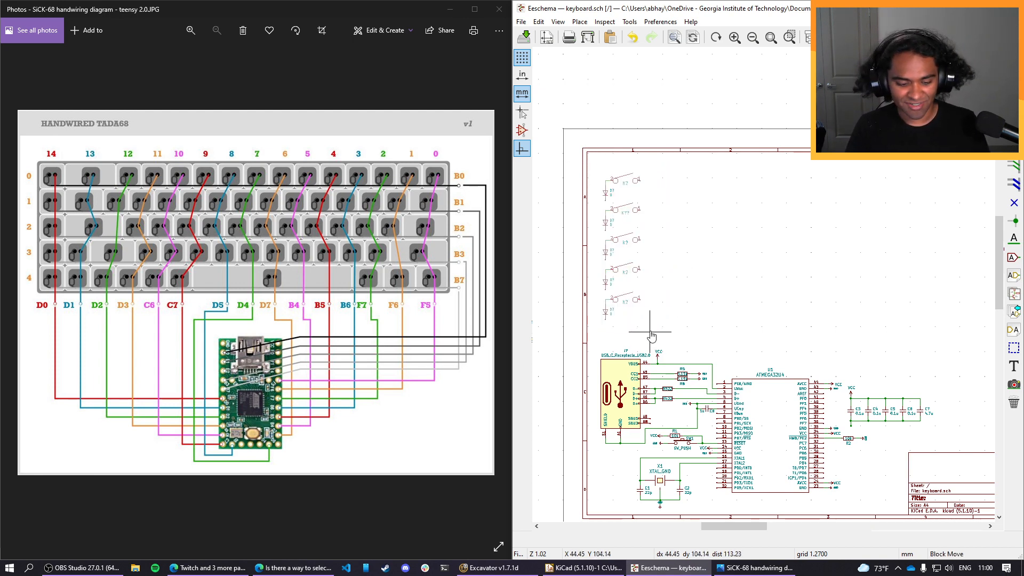
key(ctrl+c)
key(ctrl+v)
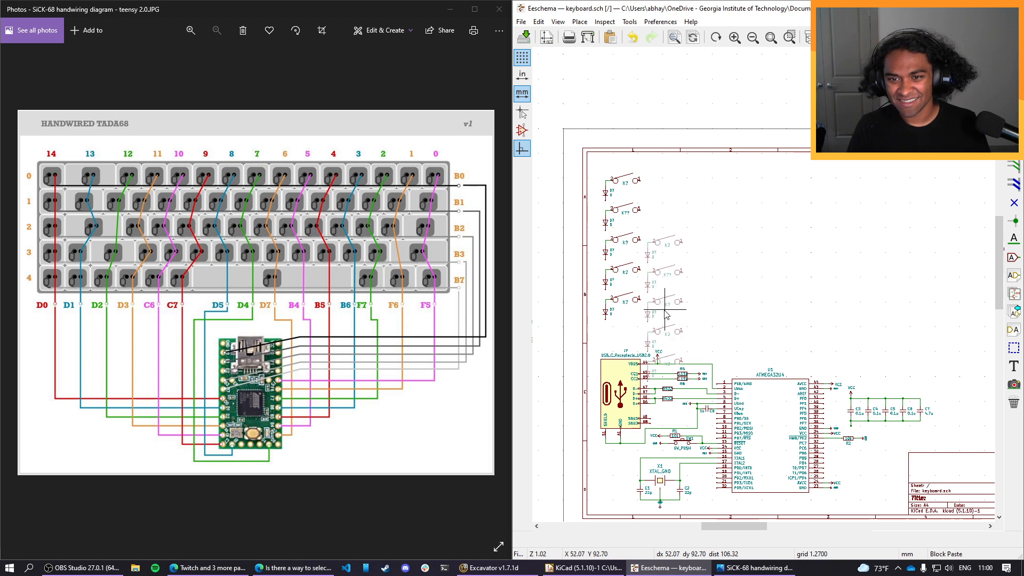
click(667, 253)
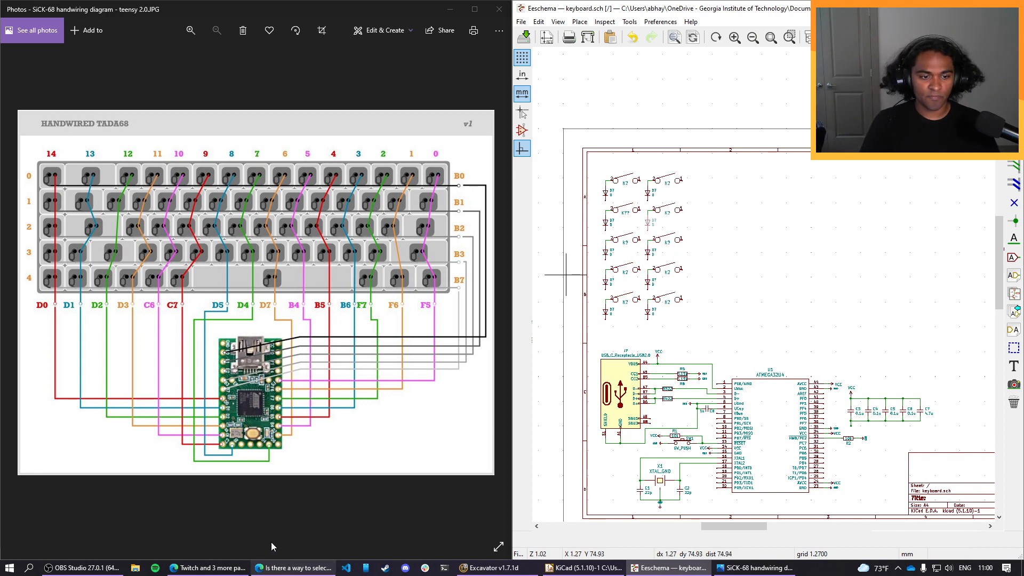
Switch to the browser's GitHub keyboard PCB guide and examine how the switch matrix rows and columns are wired and labelled.
click(217, 572)
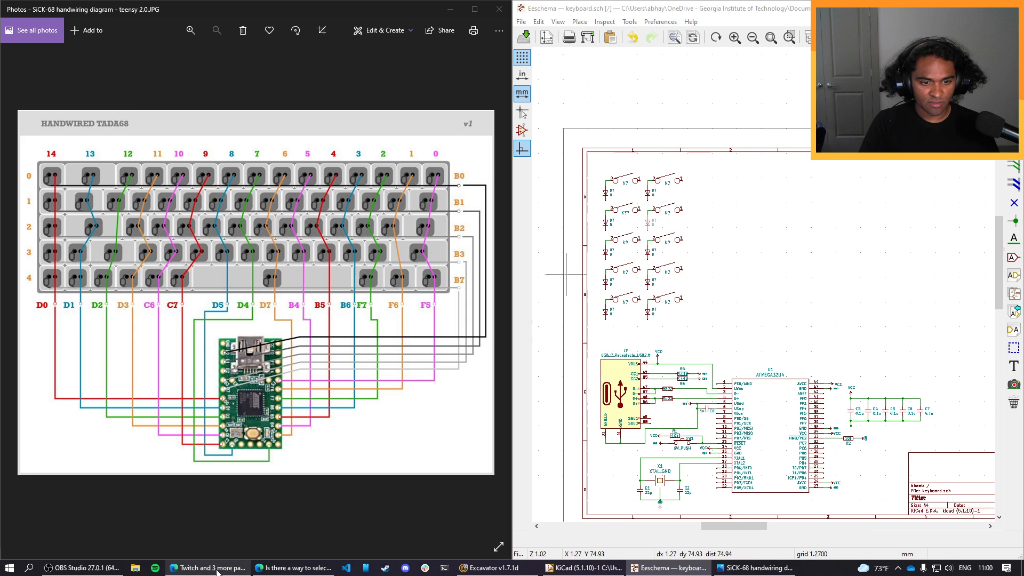
click(282, 572)
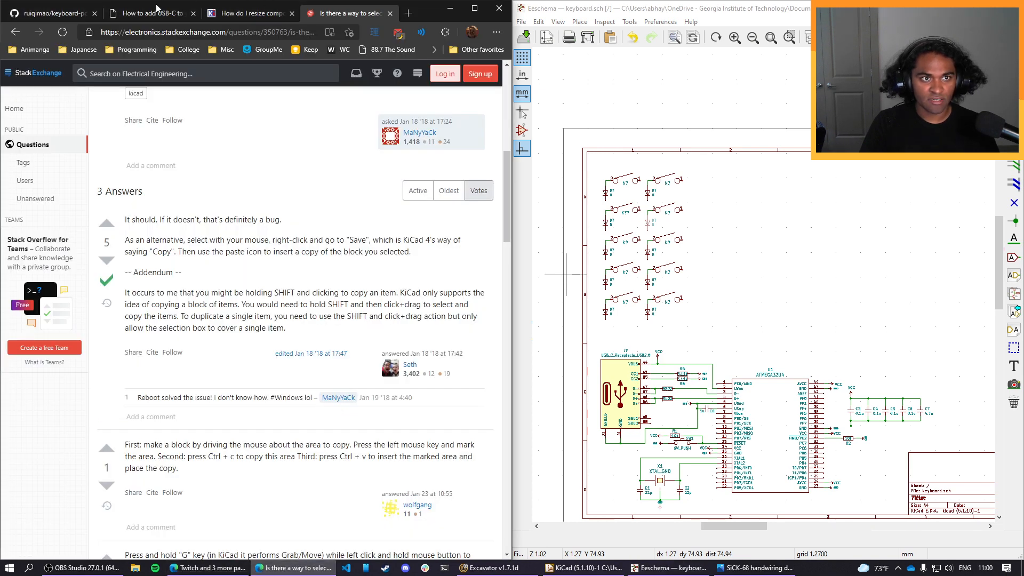
click(122, 13)
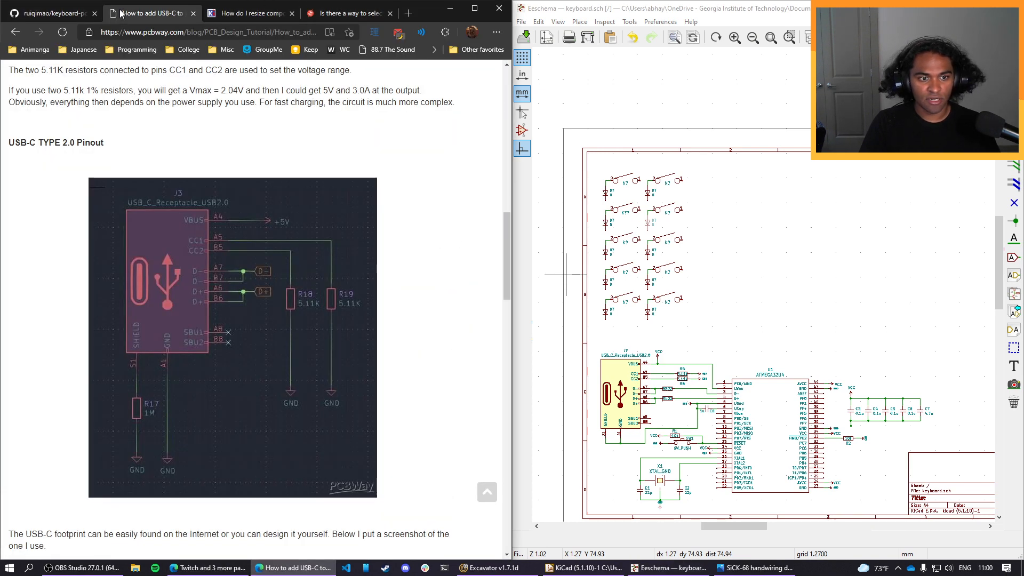
click(53, 13)
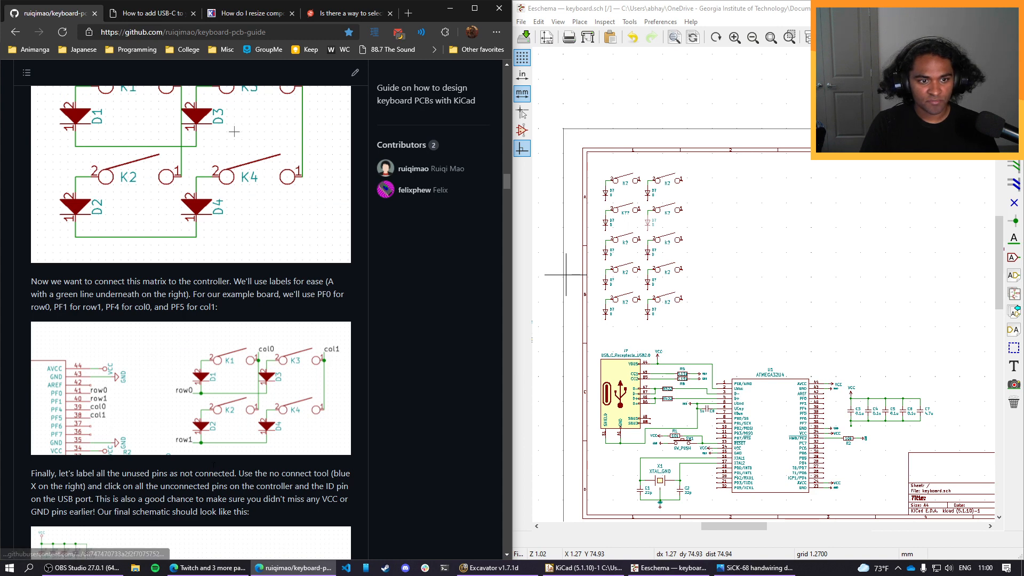
scroll(171, 203, up, 3)
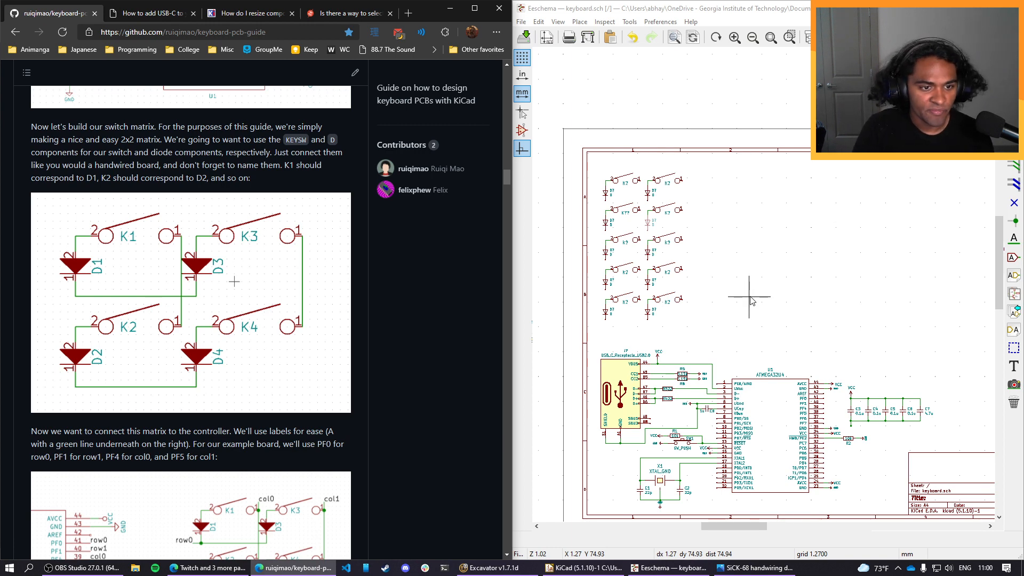
scroll(226, 403, down, 8)
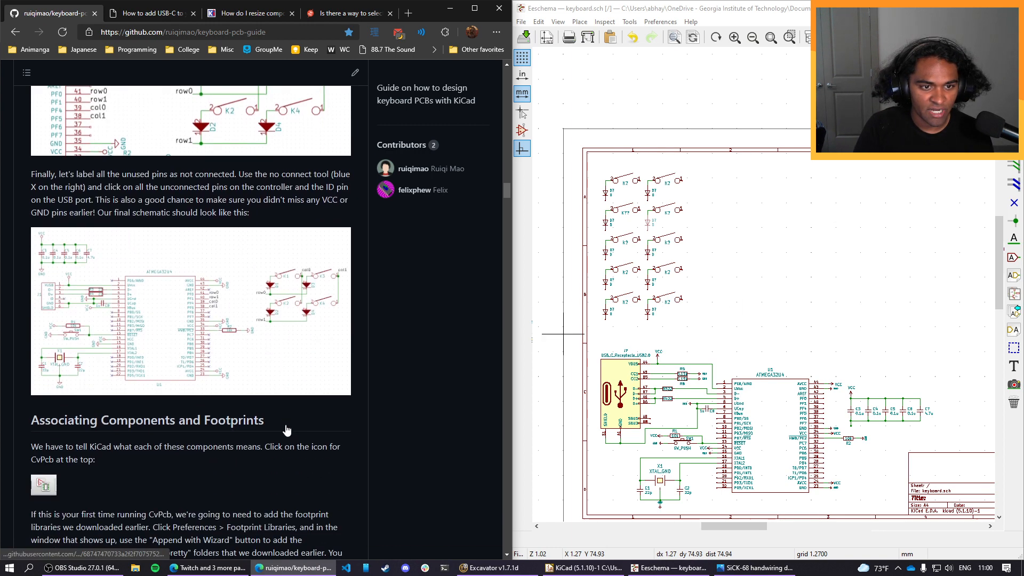
scroll(276, 399, up, 5)
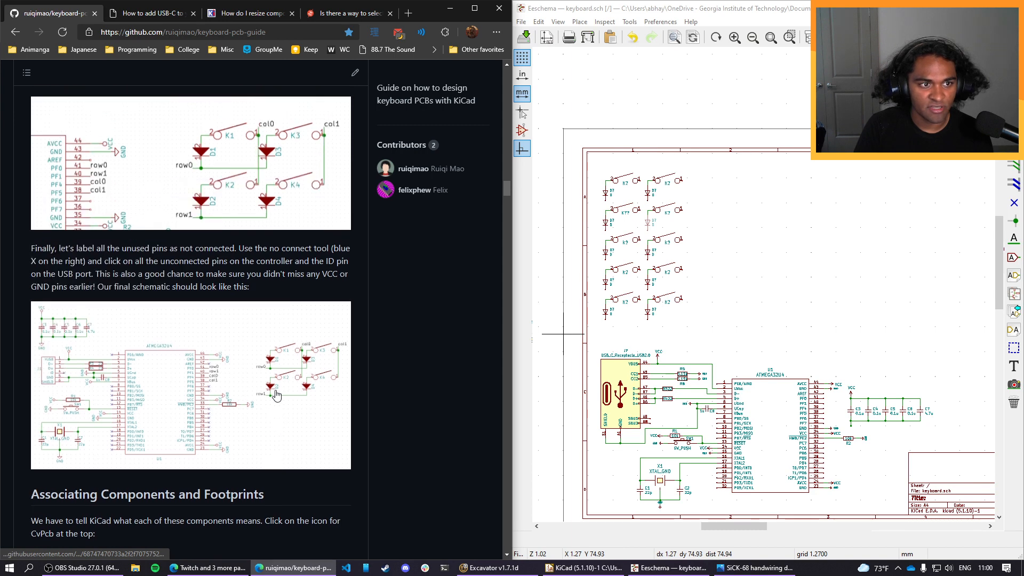
scroll(276, 394, up, 1)
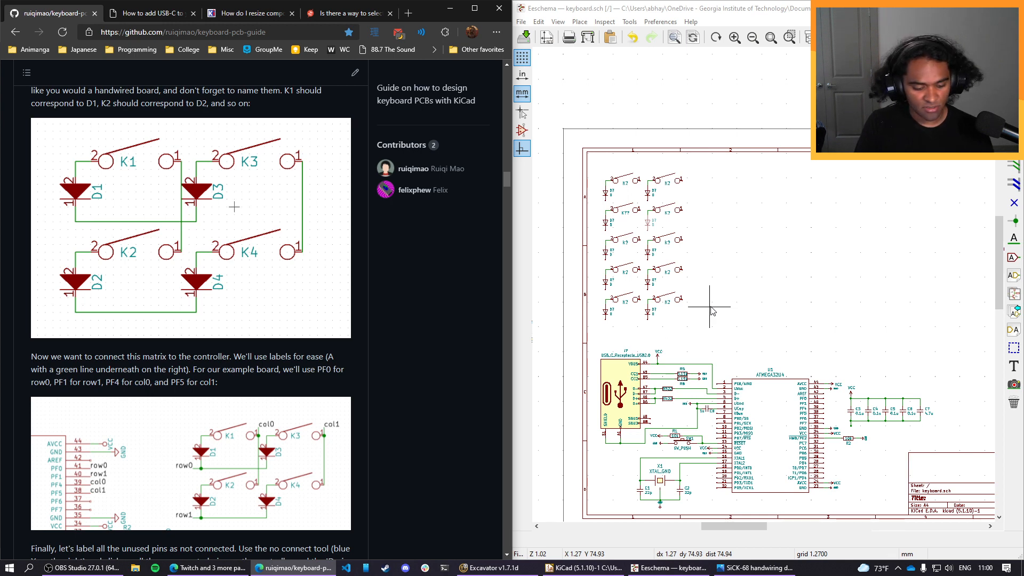
Copy the two switch-and-diode columns and paste the block three times to the right, giving eight aligned columns.
drag(632, 206, 697, 329)
key(Escape)
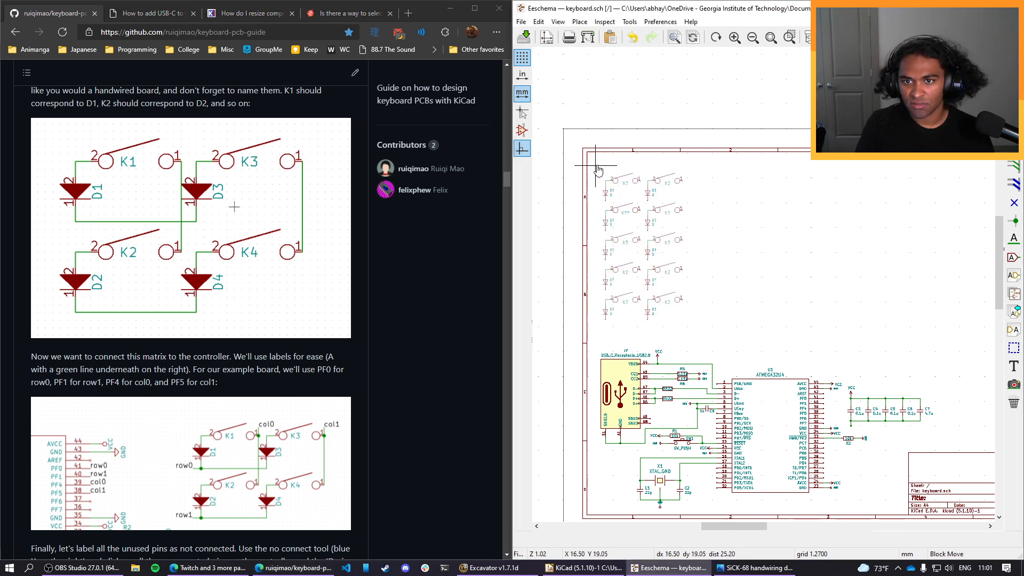
key(ctrl+v)
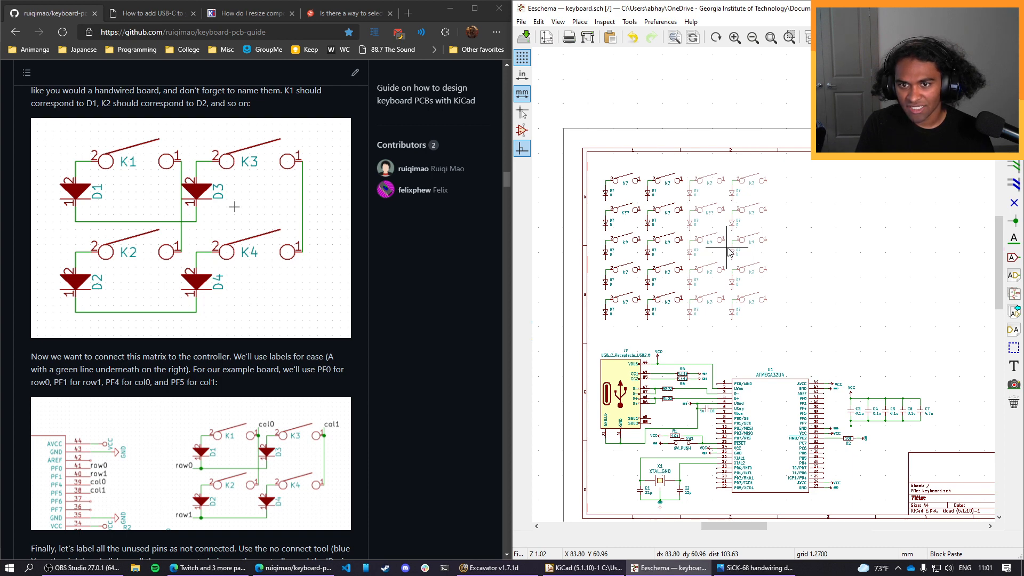
click(729, 253)
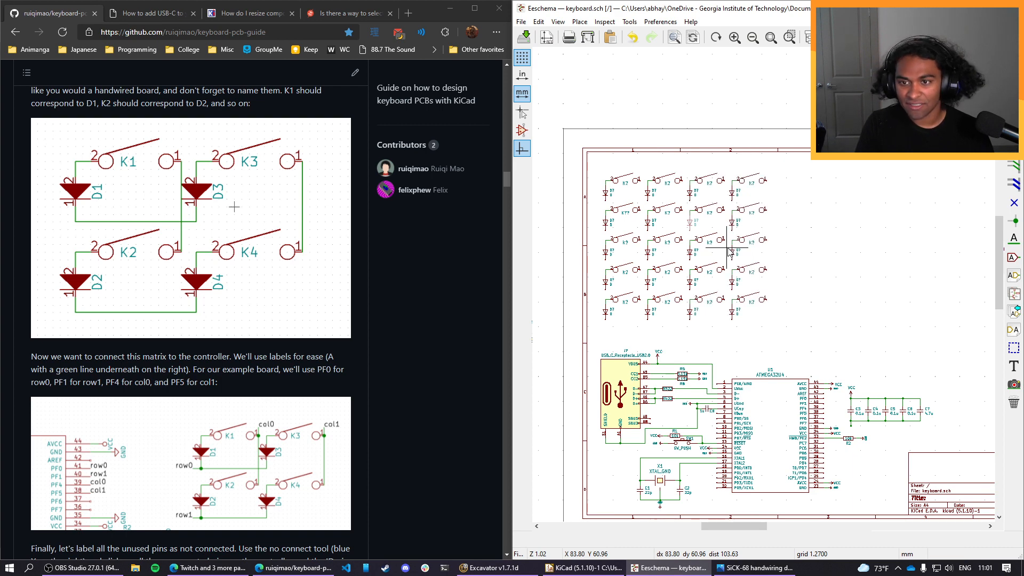
key(ctrl+v)
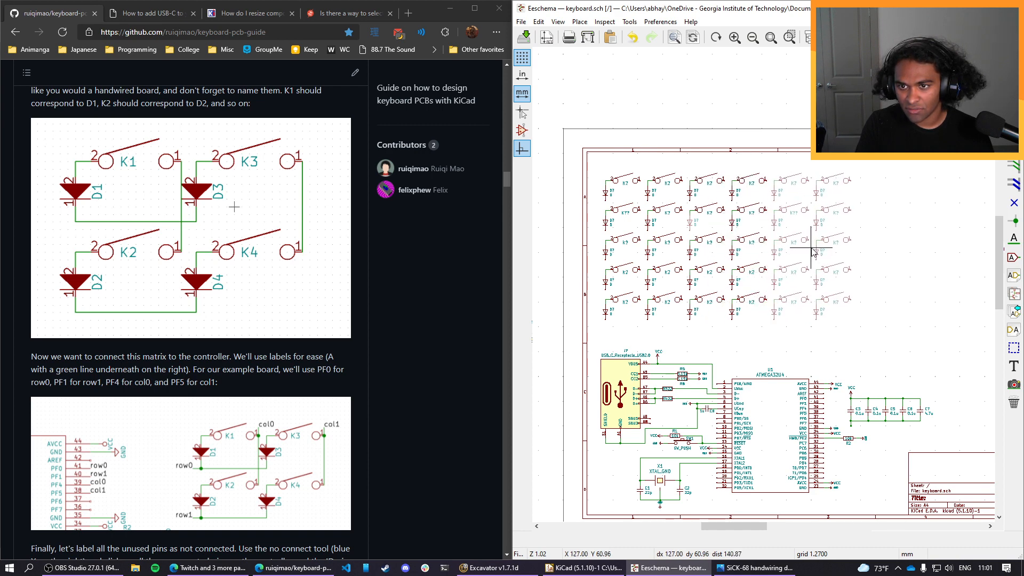
click(810, 250)
key(ctrl+v)
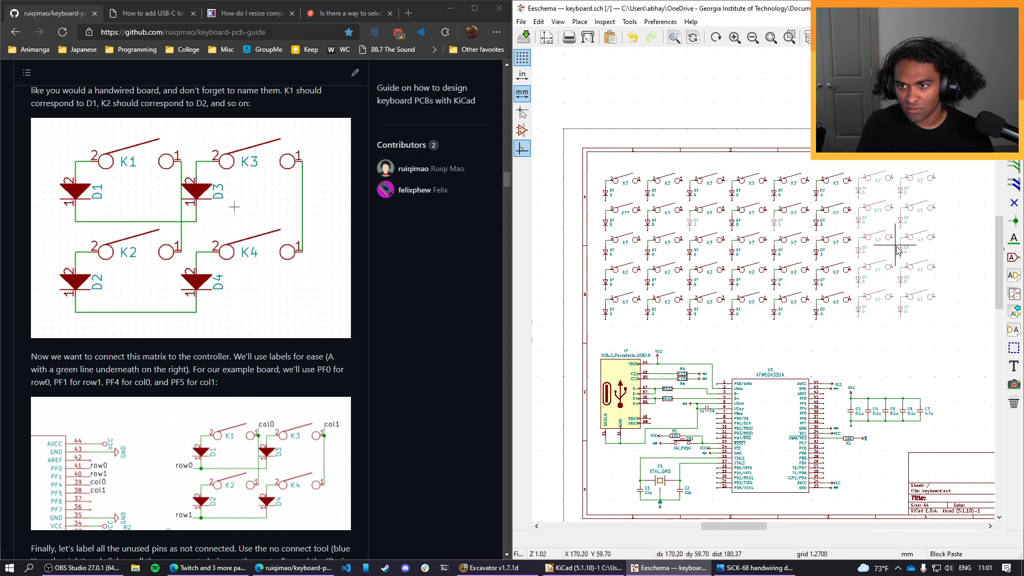
click(892, 252)
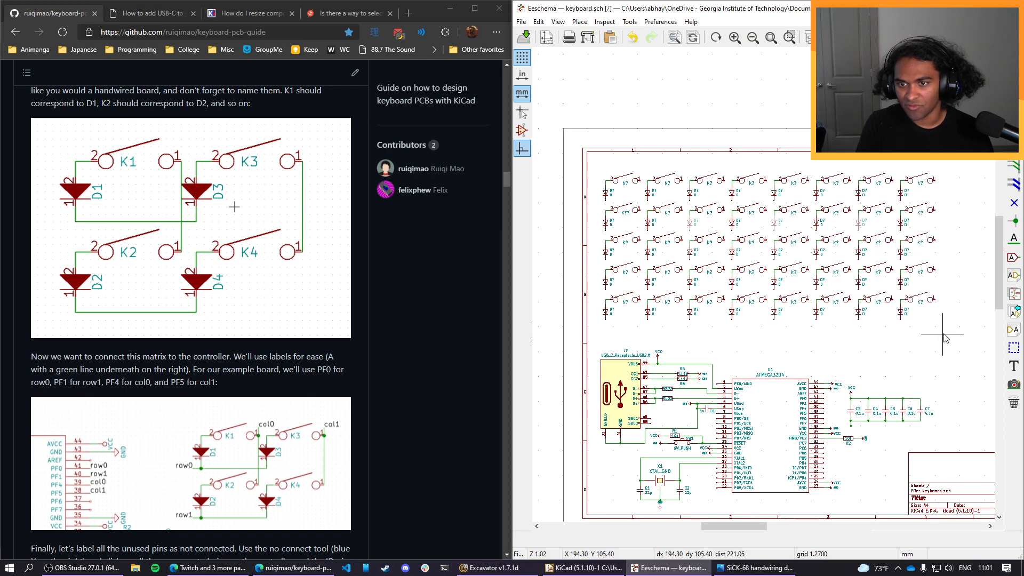
Paste the two-column block twice more at the right end, extending the matrix to twelve aligned columns.
middle_drag(943, 335, 728, 357)
key(ctrl+v)
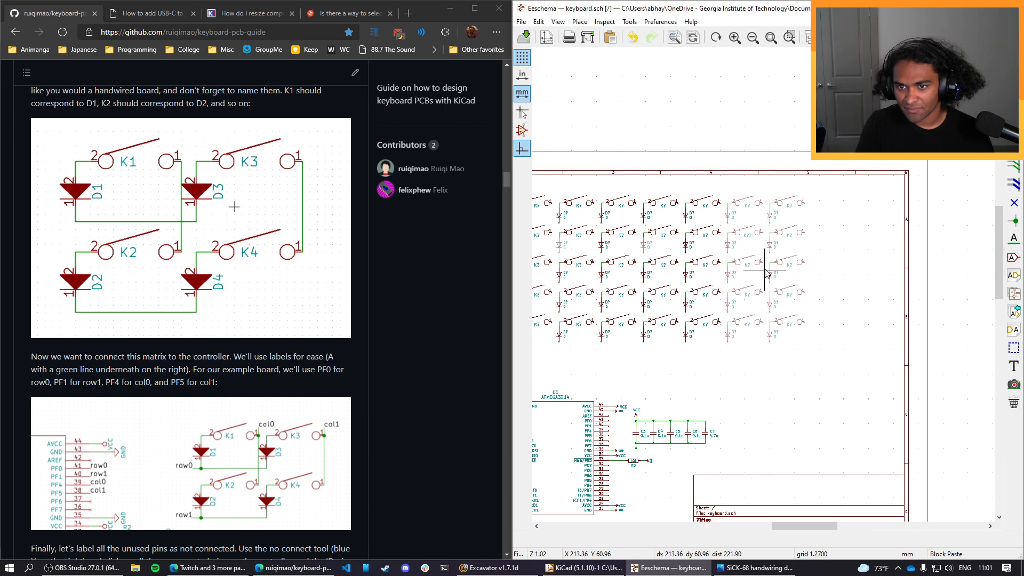
click(765, 273)
key(ctrl+v)
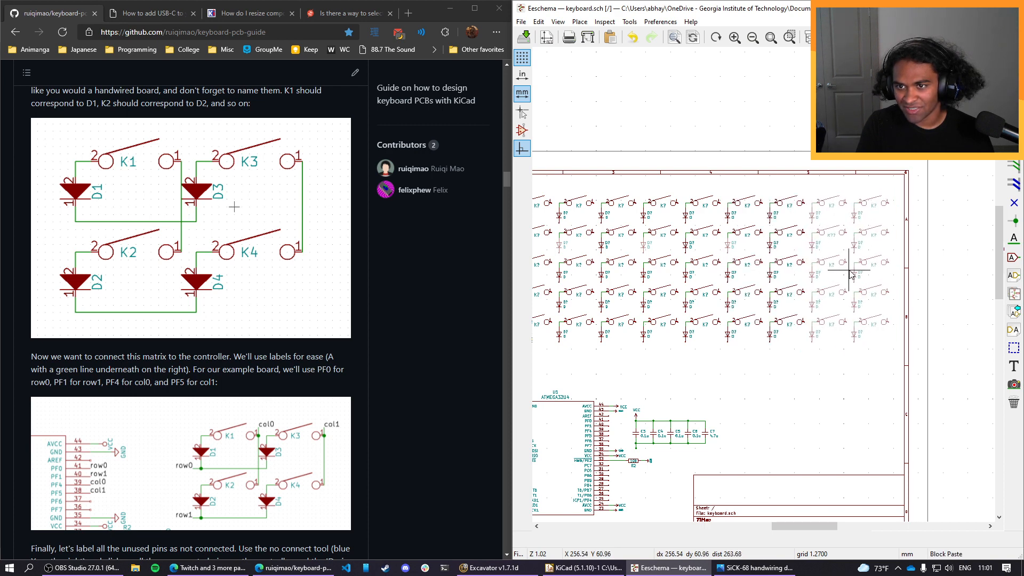
click(849, 272)
scroll(786, 377, down, 3)
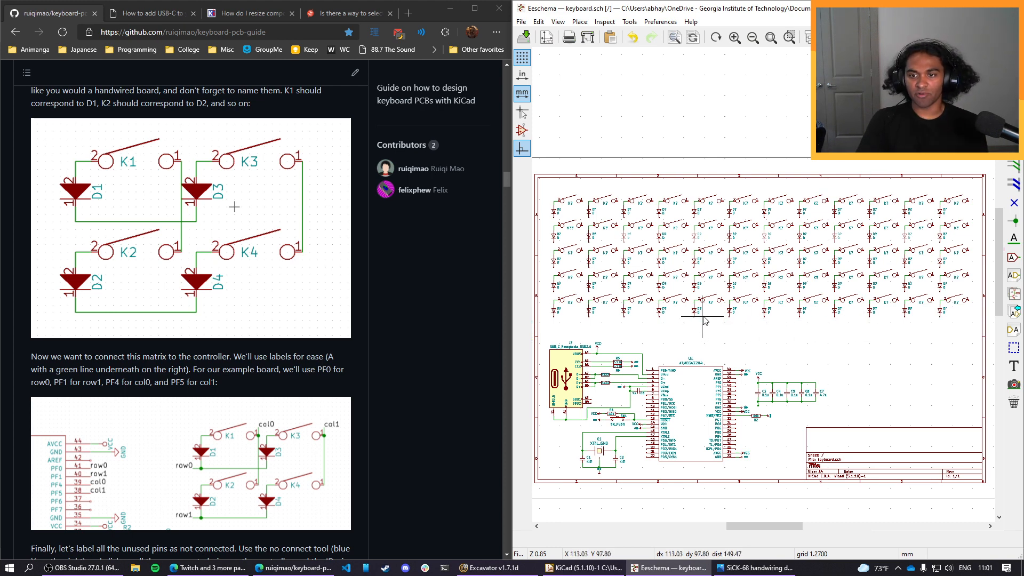
Delete the vertical and horizontal wires joining the first column's top switch to its diode.
scroll(695, 323, up, 2)
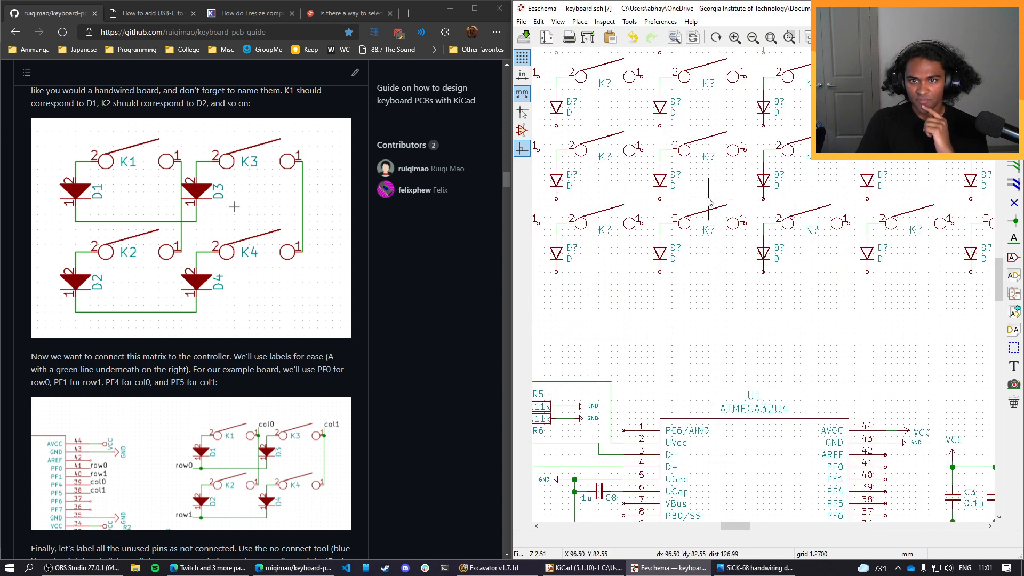
scroll(660, 240, up, 3)
scroll(660, 240, down, 3)
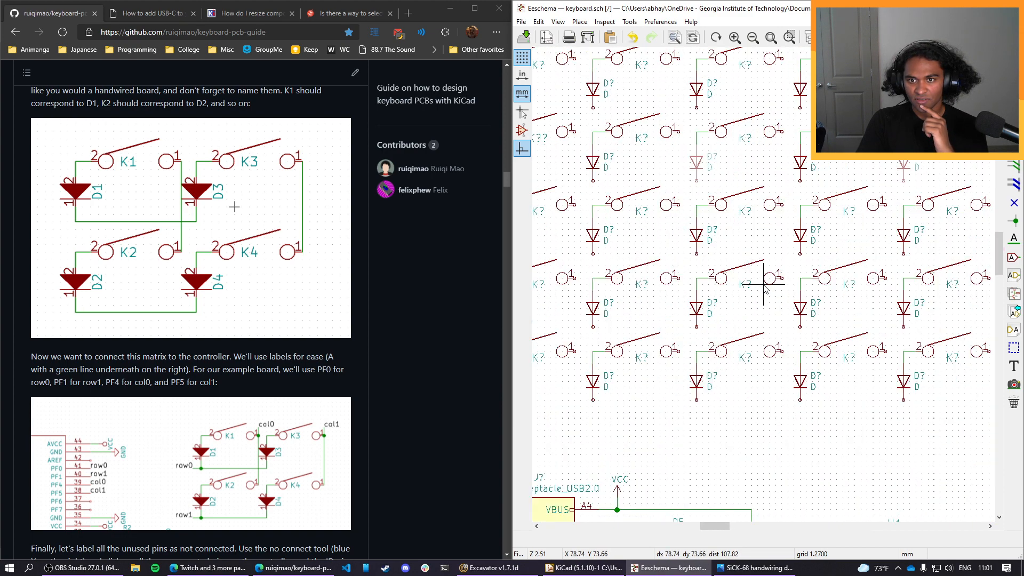
scroll(761, 283, up, 1)
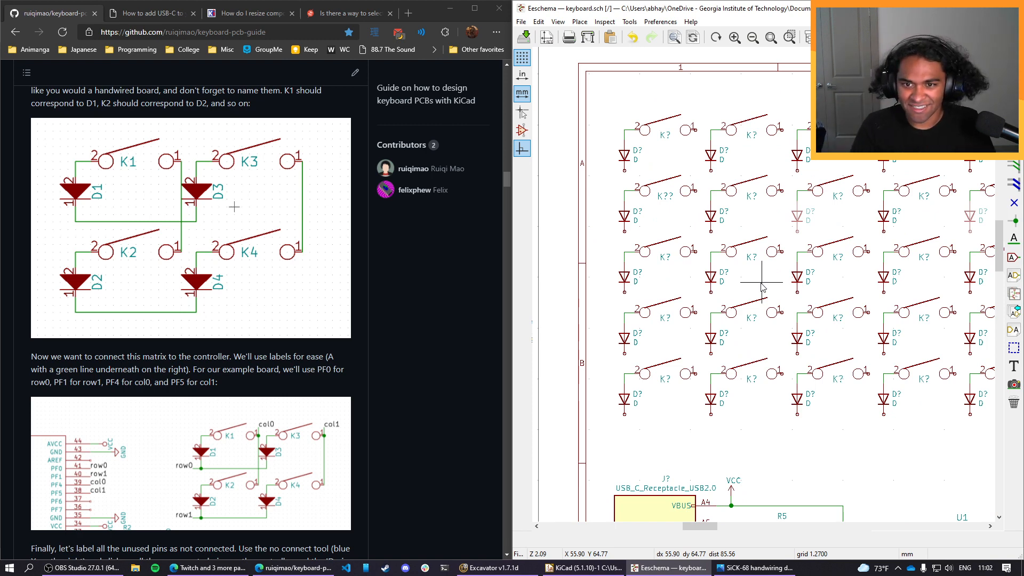
scroll(639, 174, up, 1)
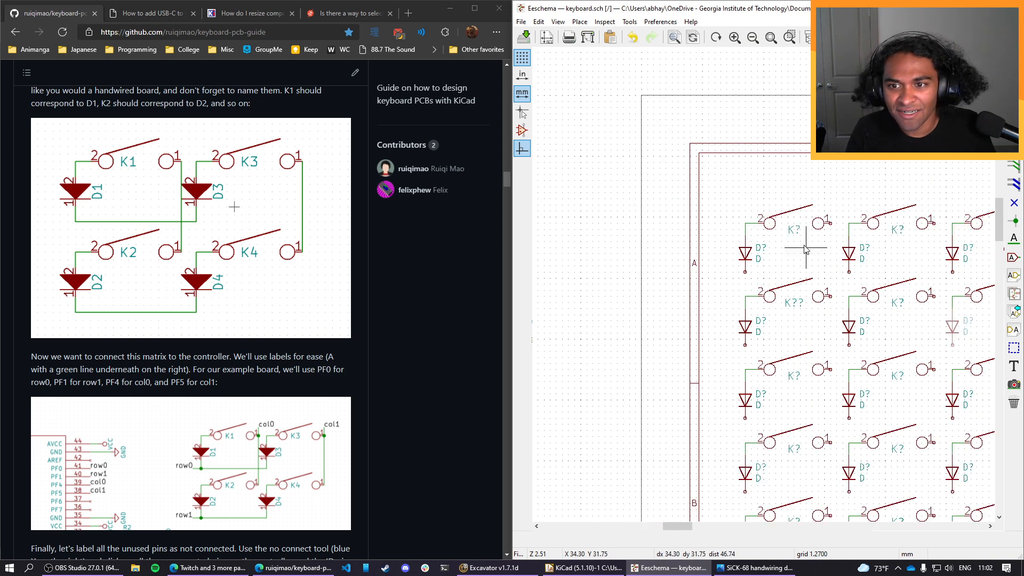
middle_drag(795, 223, 761, 278)
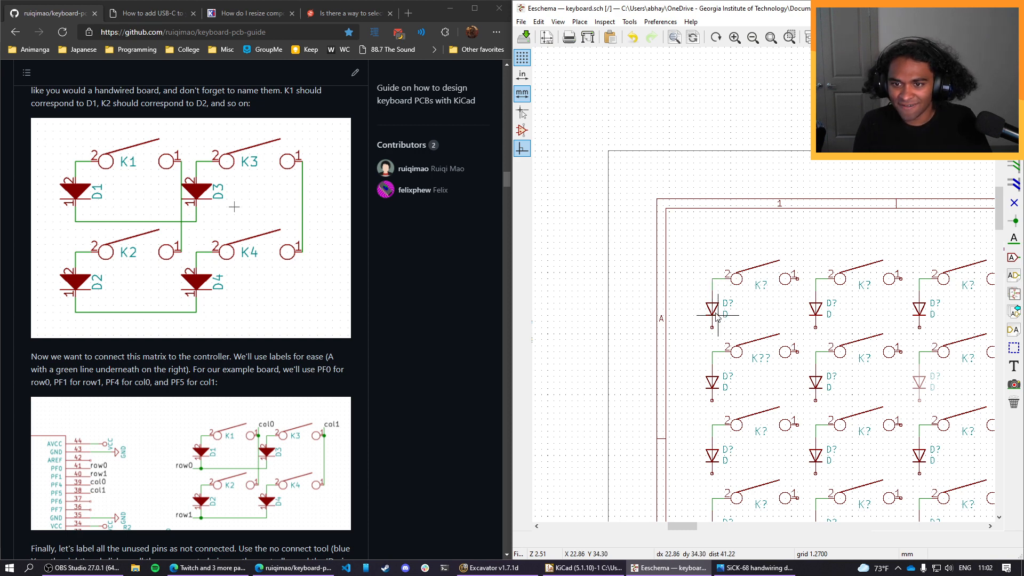
click(711, 281)
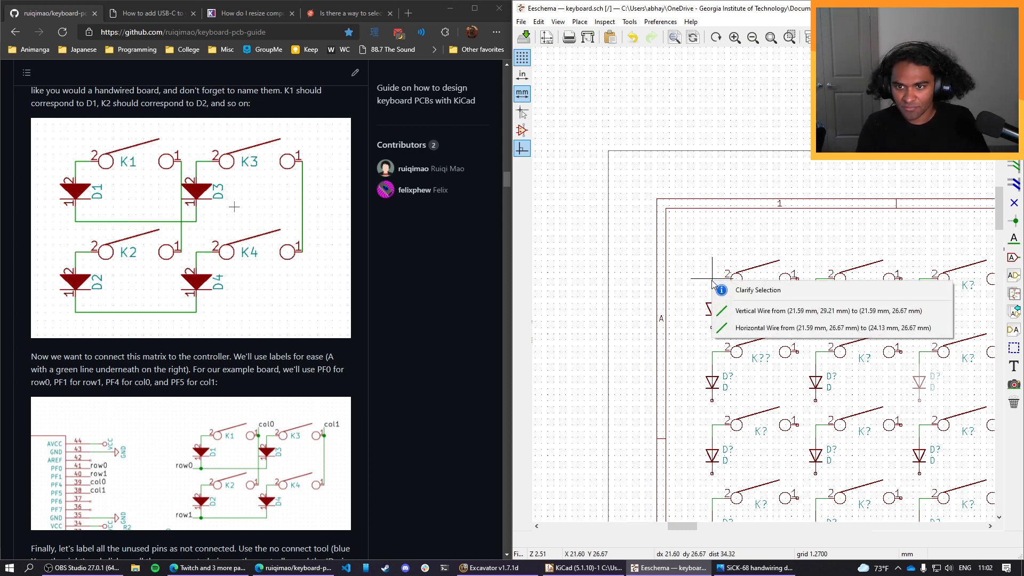
click(709, 274)
drag(706, 272, 729, 298)
key(Escape)
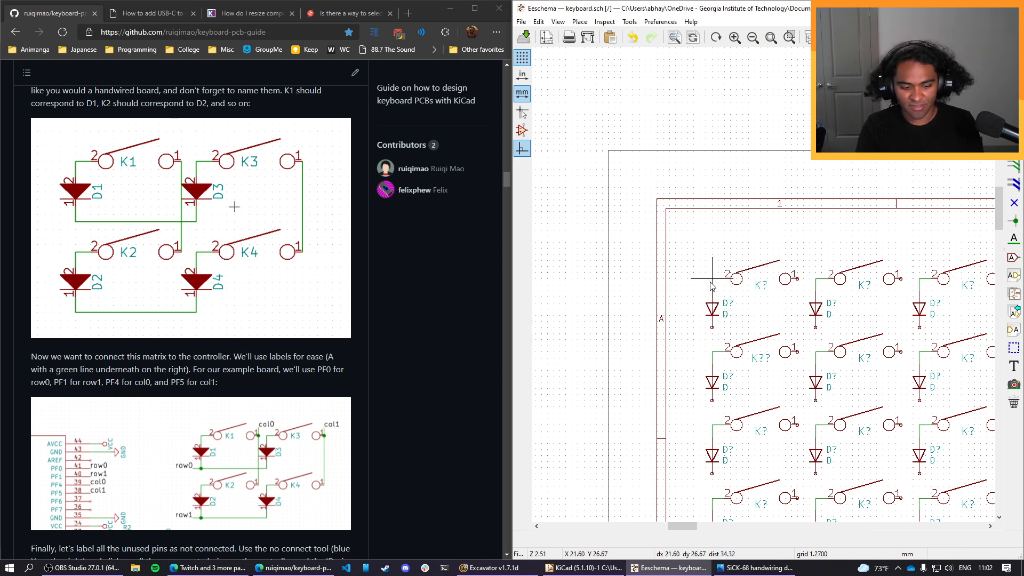
click(710, 286)
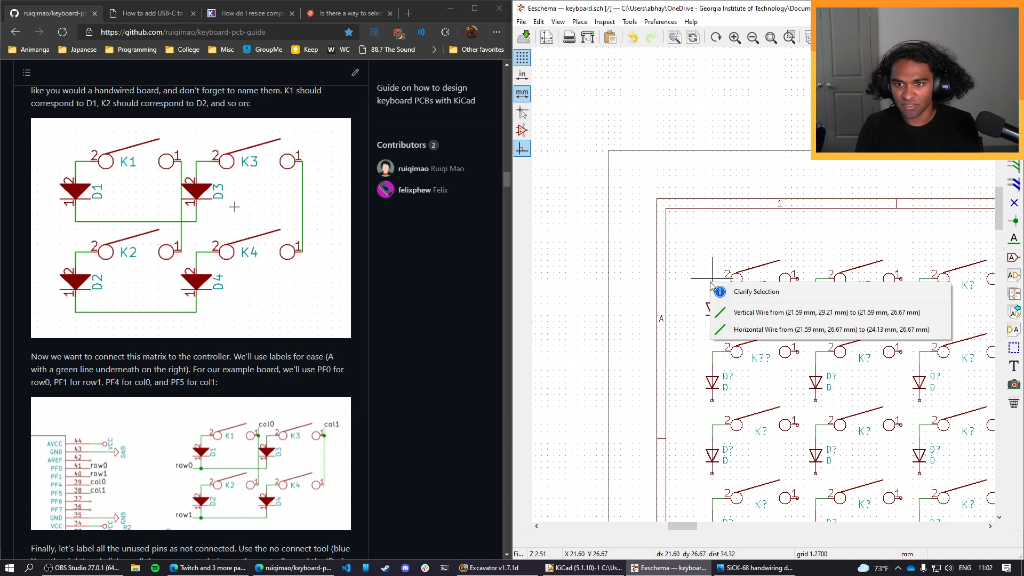
click(739, 311)
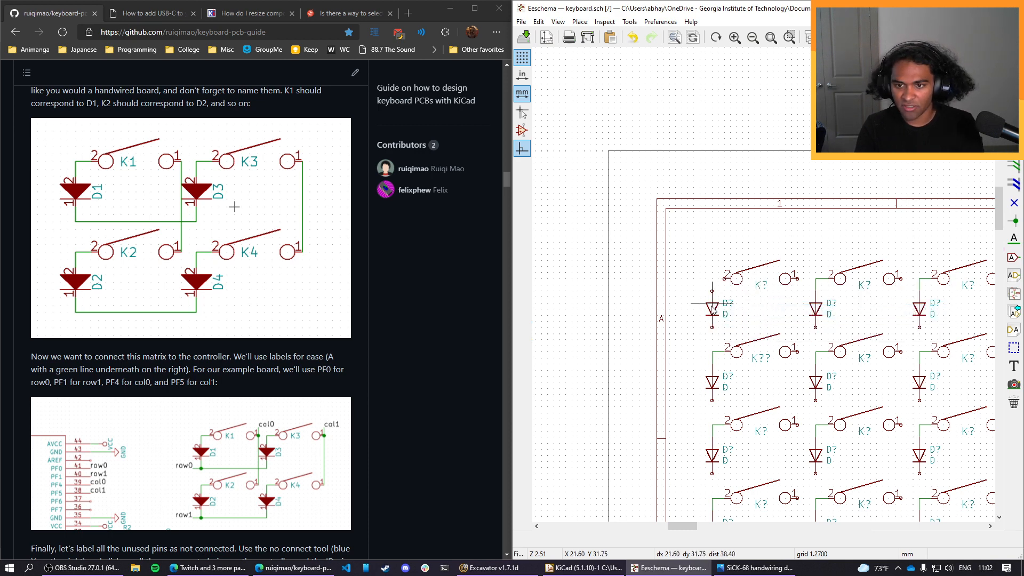
Move the unwired diode closer to its switch's pin 2 and shift the pair into the sheet's upper-left corner.
key(m)
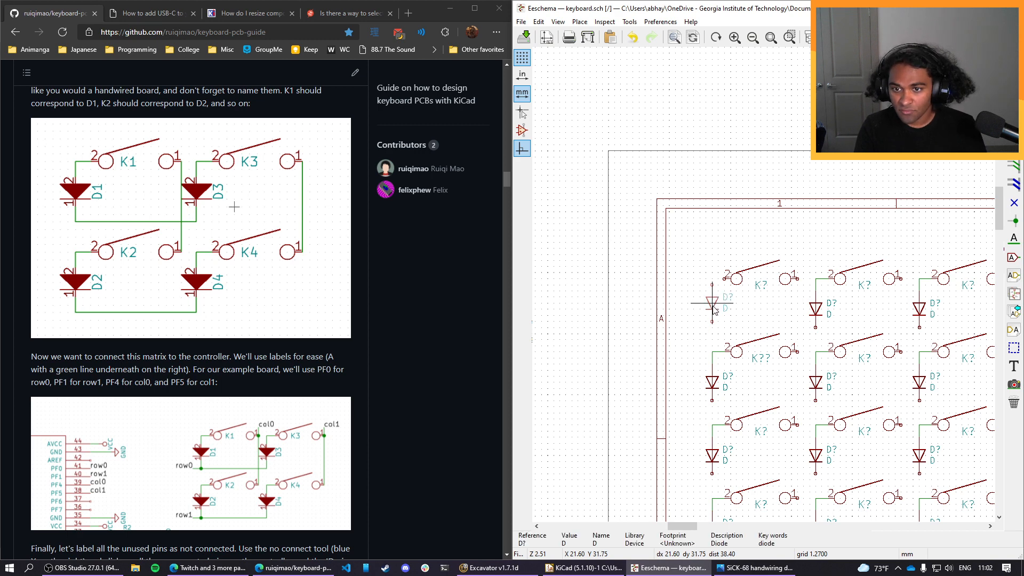
click(718, 303)
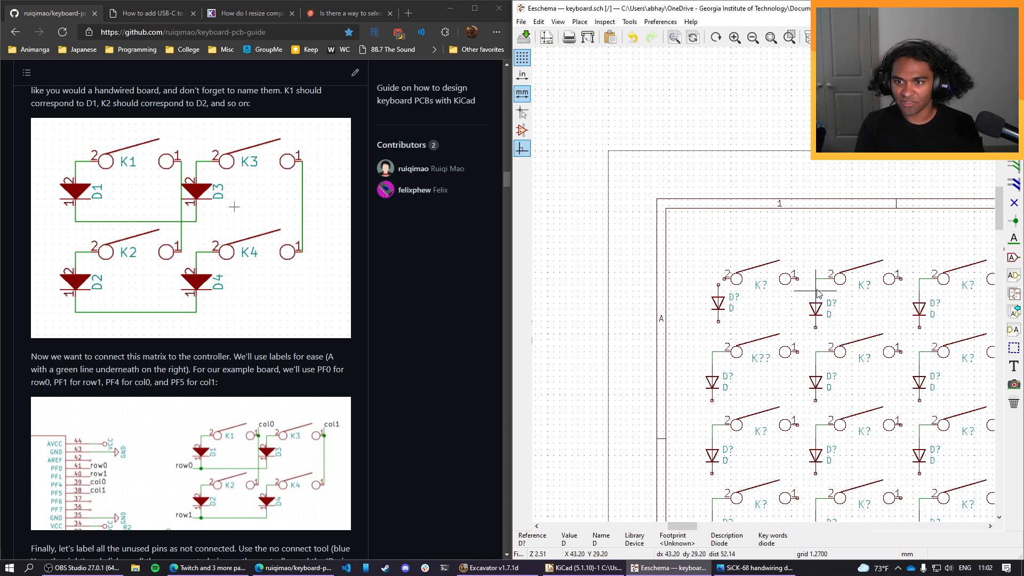
drag(803, 255, 705, 336)
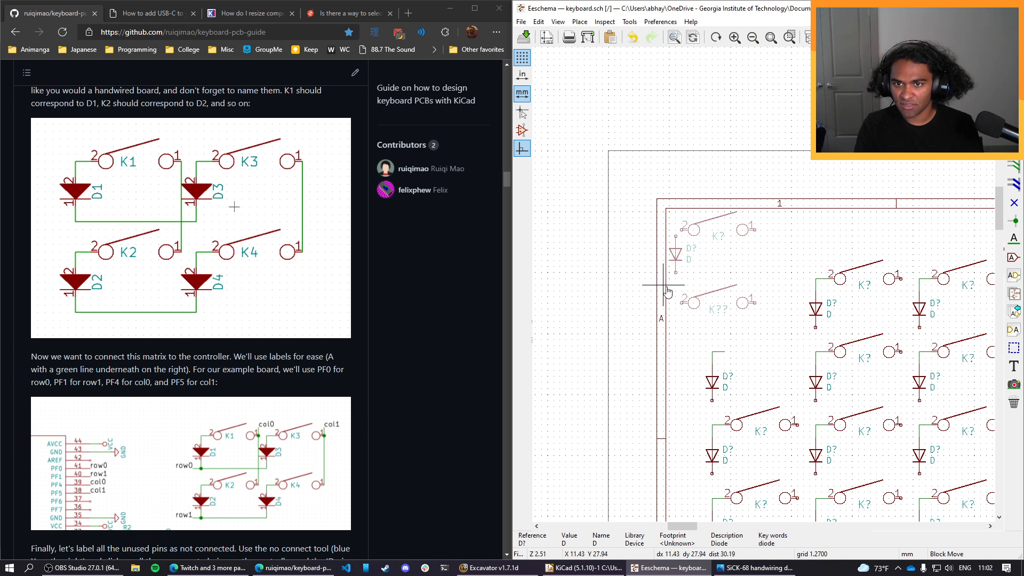
click(666, 290)
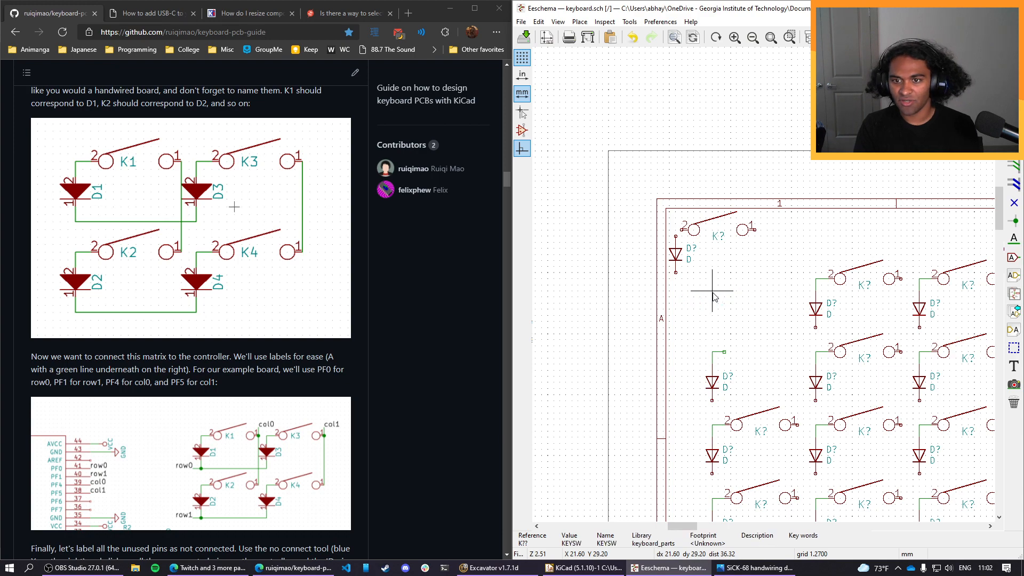
Delete all other switches, diodes and wires of the matrix, keeping only the repositioned pair and the controller circuitry.
scroll(687, 285, down, 5)
scroll(766, 289, up, 2)
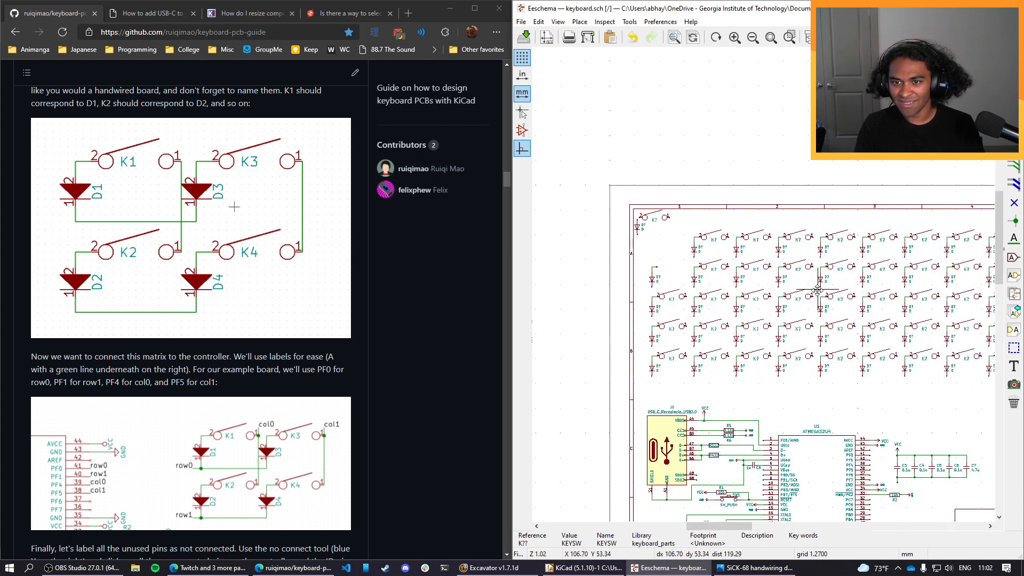
scroll(821, 288, down, 3)
middle_drag(854, 289, 781, 307)
drag(972, 252, 611, 387)
key(Delete)
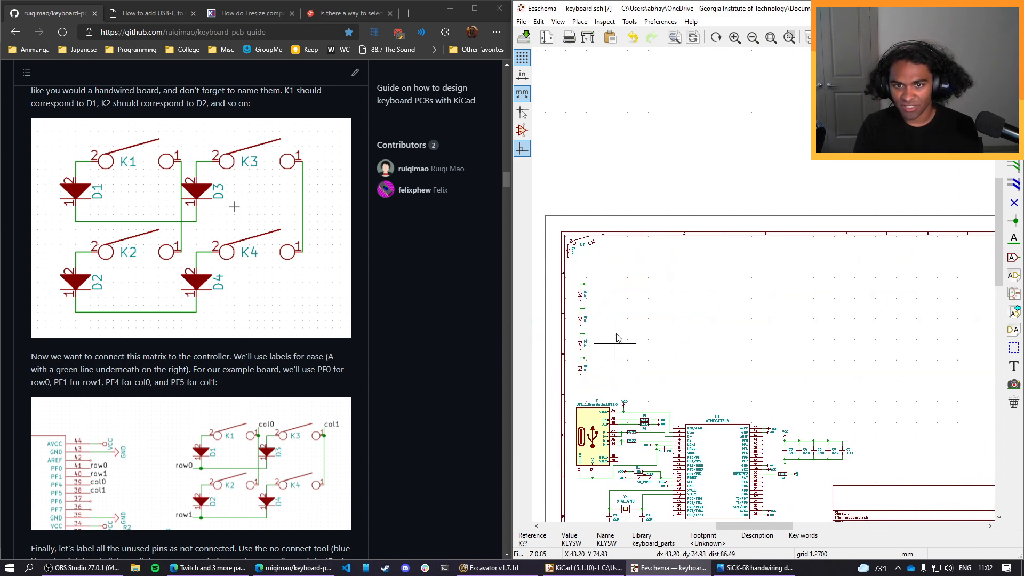
drag(598, 274, 603, 385)
key(Delete)
Wire pin 2 of the remaining switch to the upper pin of its diode.
scroll(632, 343, up, 3)
scroll(764, 286, down, 2)
scroll(765, 287, up, 3)
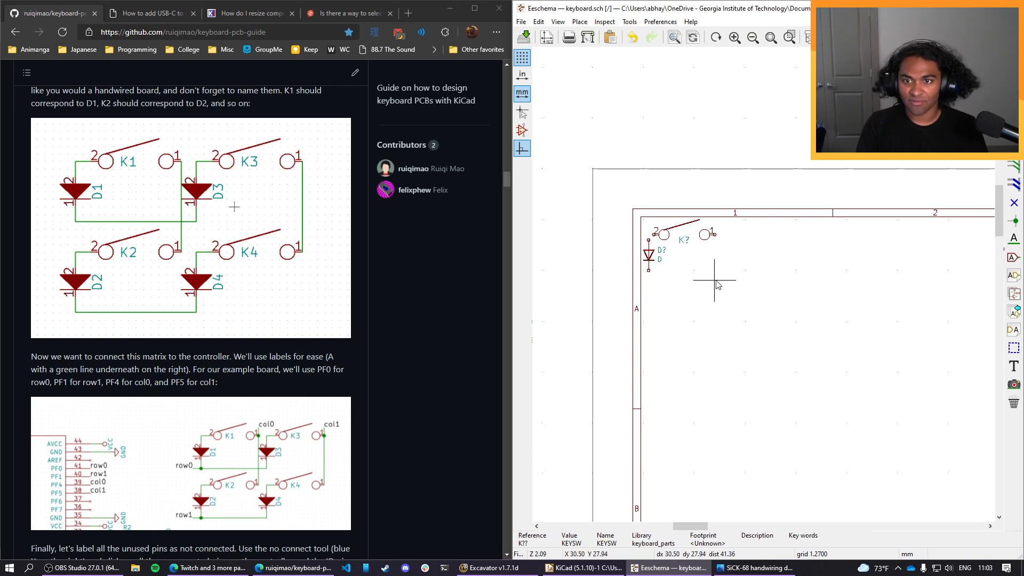
drag(724, 286, 640, 218)
key(ctrl+c)
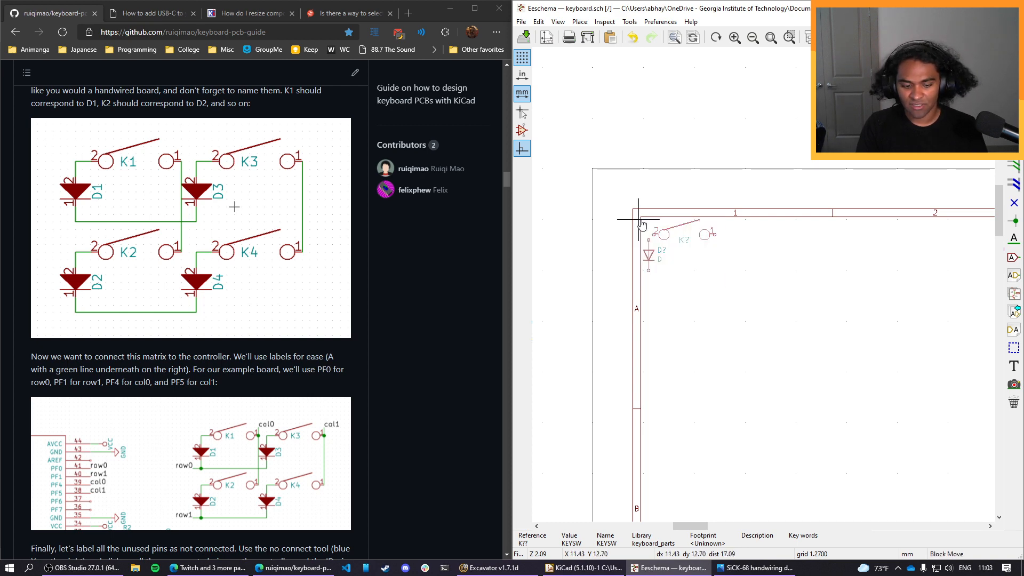
key(ctrl+v)
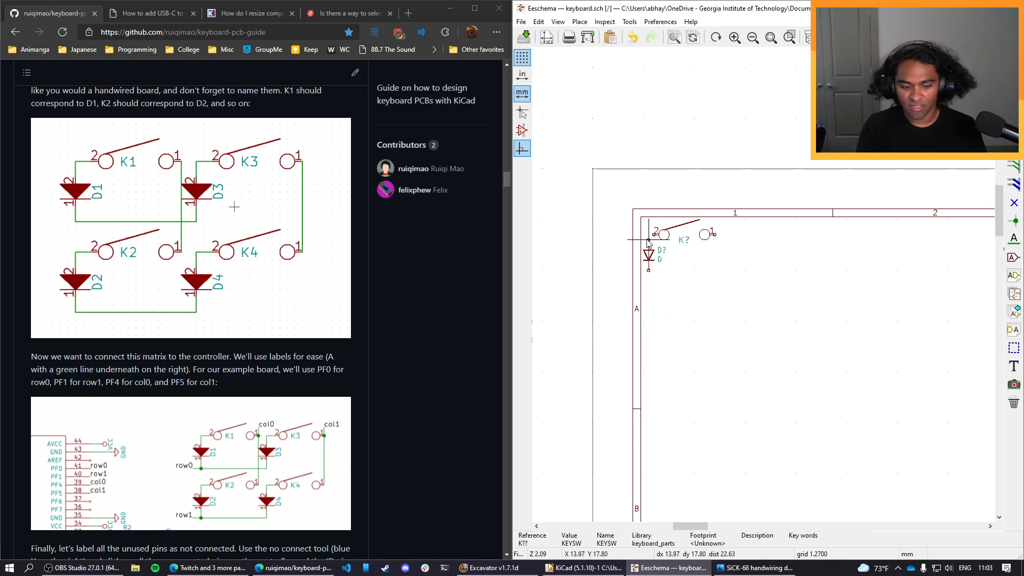
key(Escape)
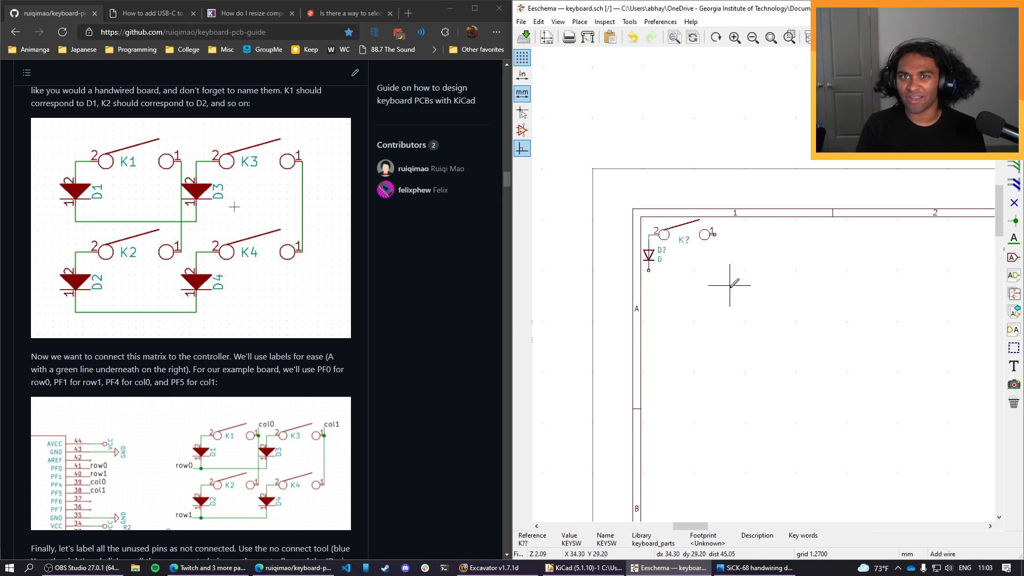
key(Escape)
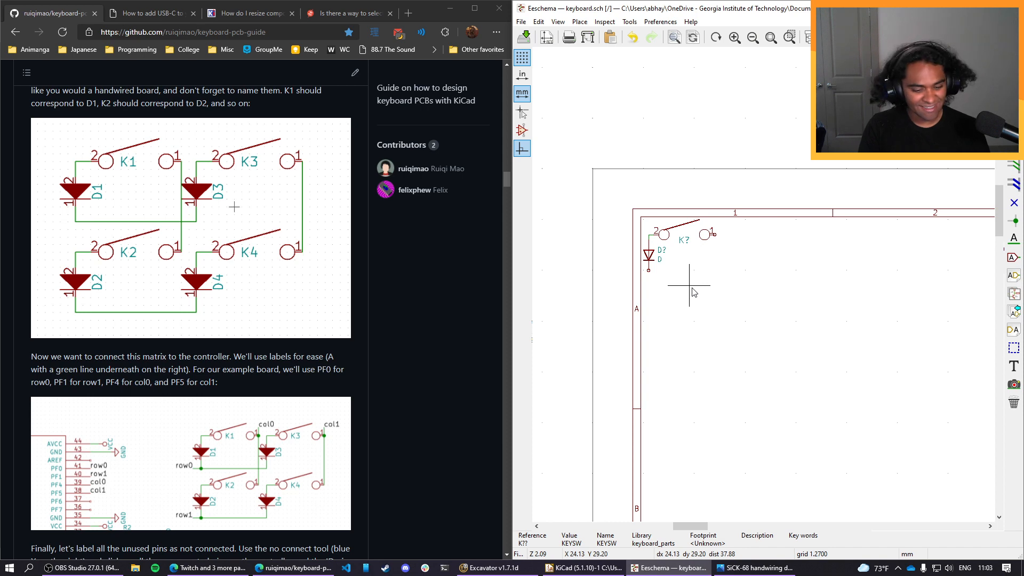
Copy the wired switch and diode and paste the pair three times below, forming an evenly spaced column of four.
drag(726, 278, 635, 213)
key(ctrl+c)
key(ctrl+v)
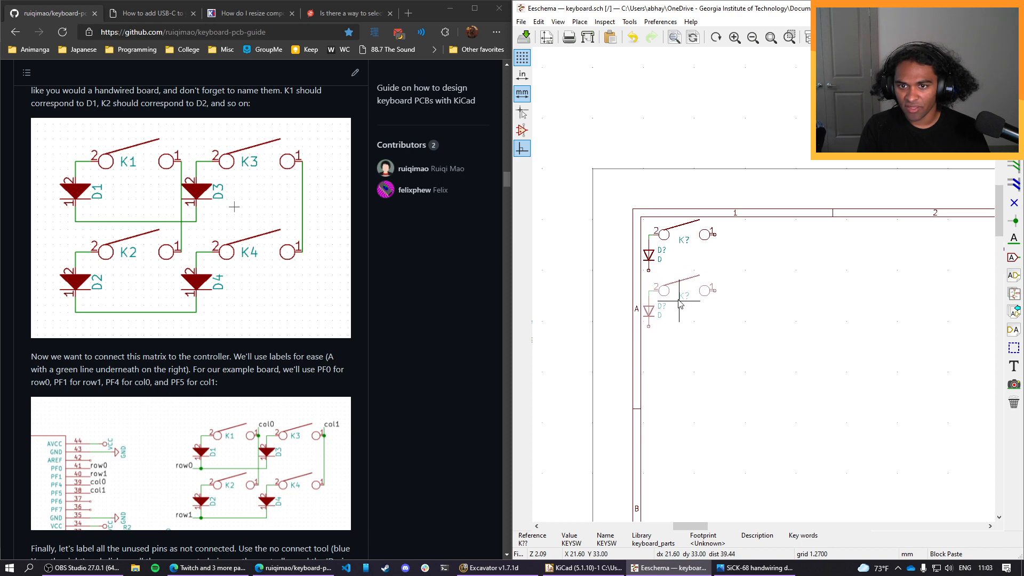
click(680, 304)
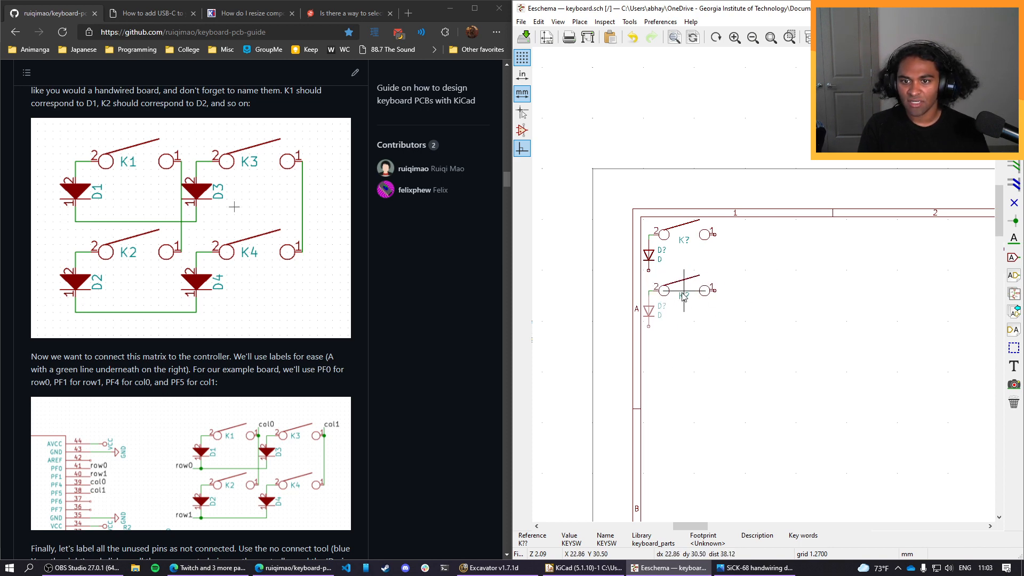
key(ctrl+v)
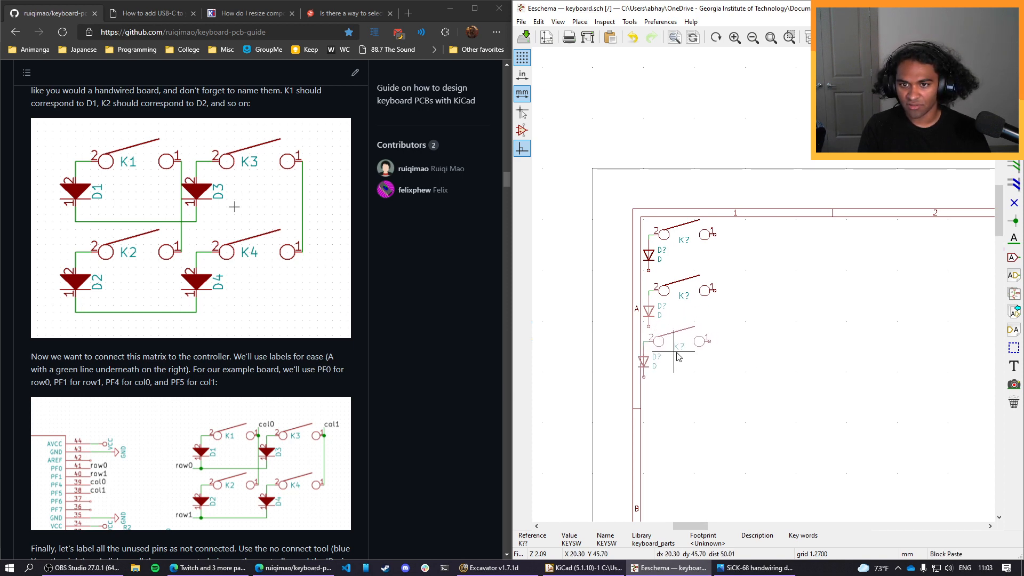
click(680, 361)
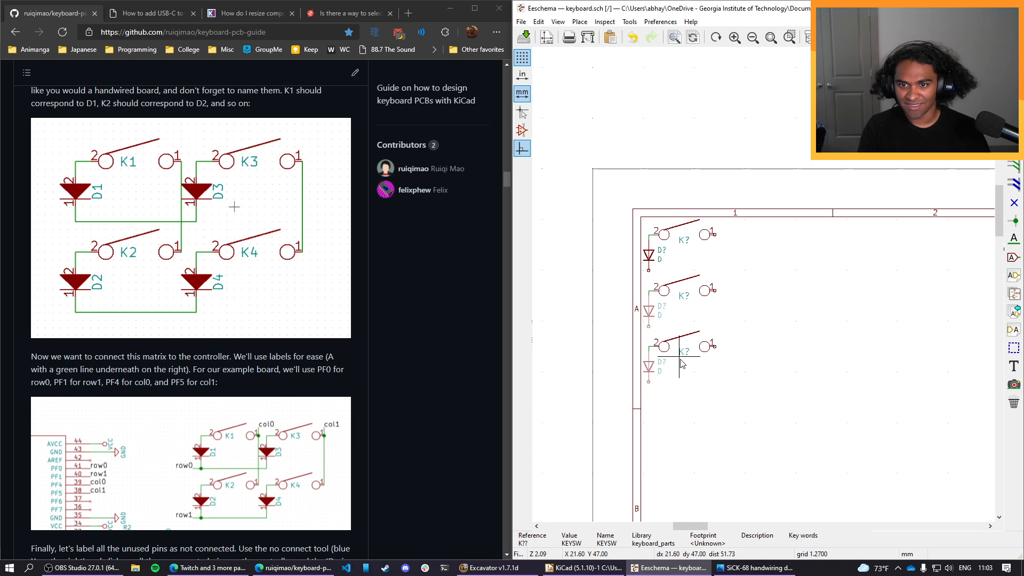
key(ctrl+v)
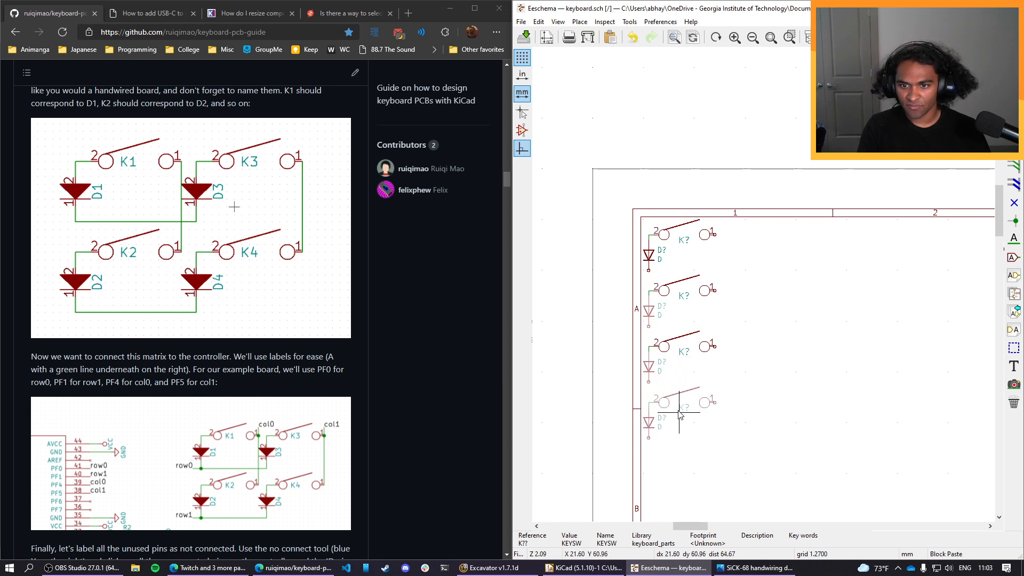
click(680, 414)
scroll(770, 275, down, 1)
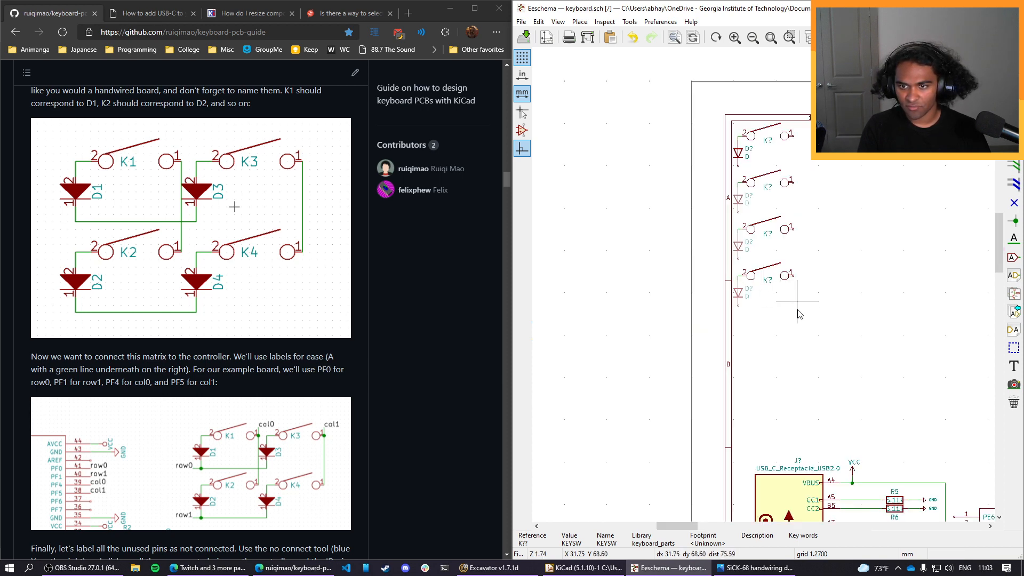
Paste a fifth wired switch-and-diode pair below the column at the same spacing.
key(ctrl+v)
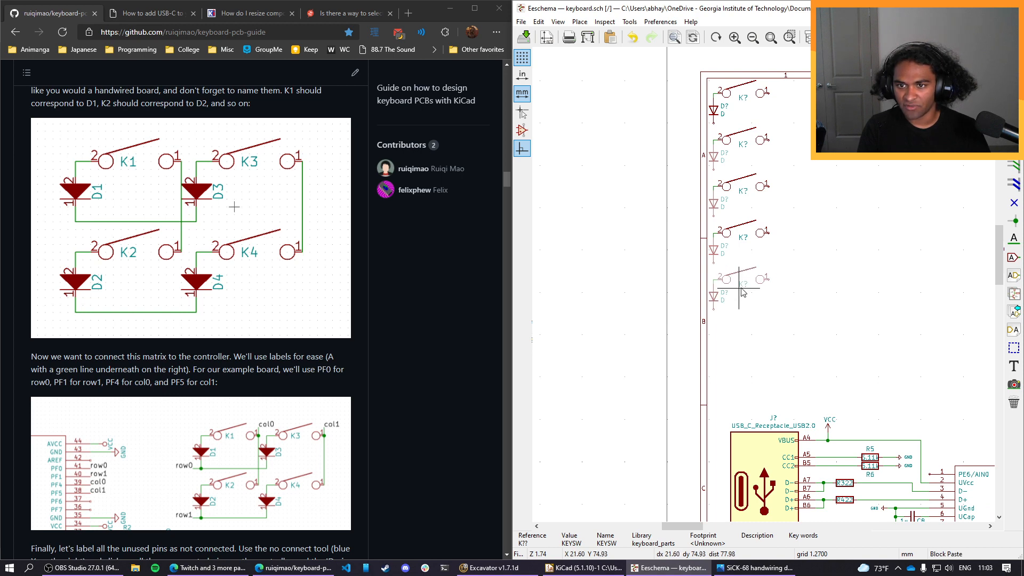
click(741, 290)
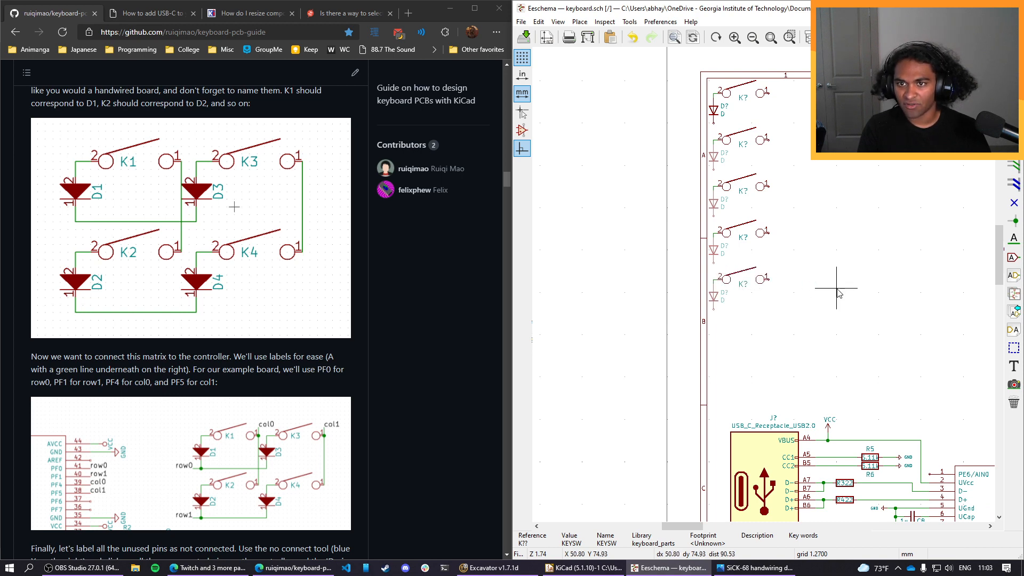
Copy the whole five-pair column and paste it directly to its right as a second, row-aligned column.
scroll(800, 338, down, 3)
middle_drag(766, 242, 671, 282)
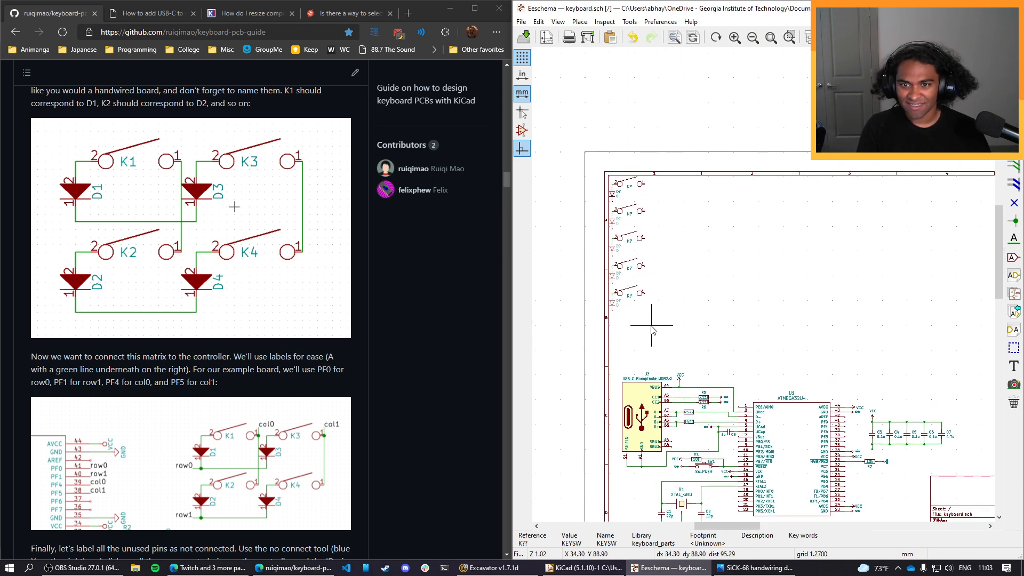
drag(651, 329, 599, 163)
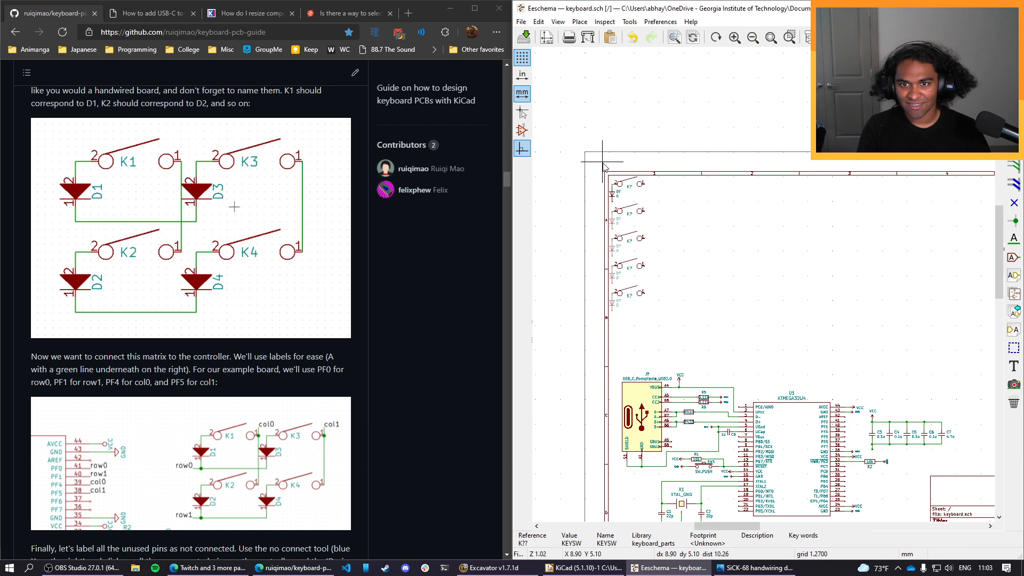
scroll(663, 265, up, 2)
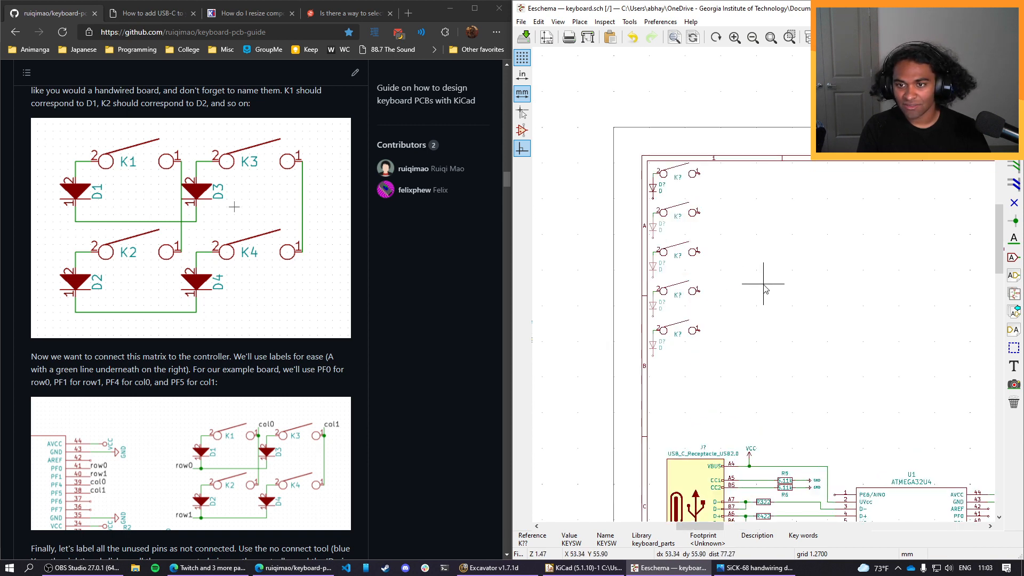
scroll(763, 287, up, 3)
scroll(739, 269, down, 2)
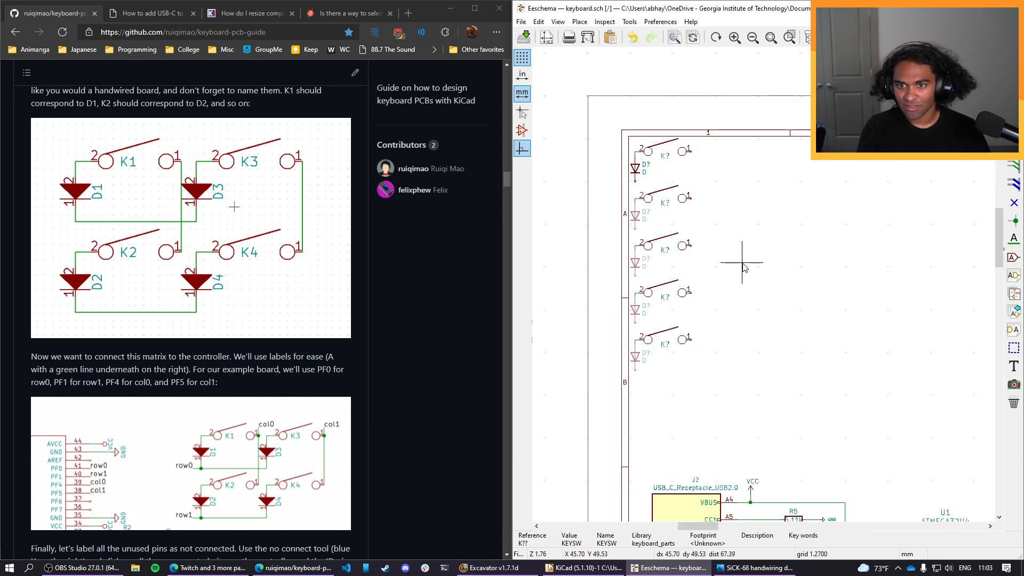
key(ctrl+v)
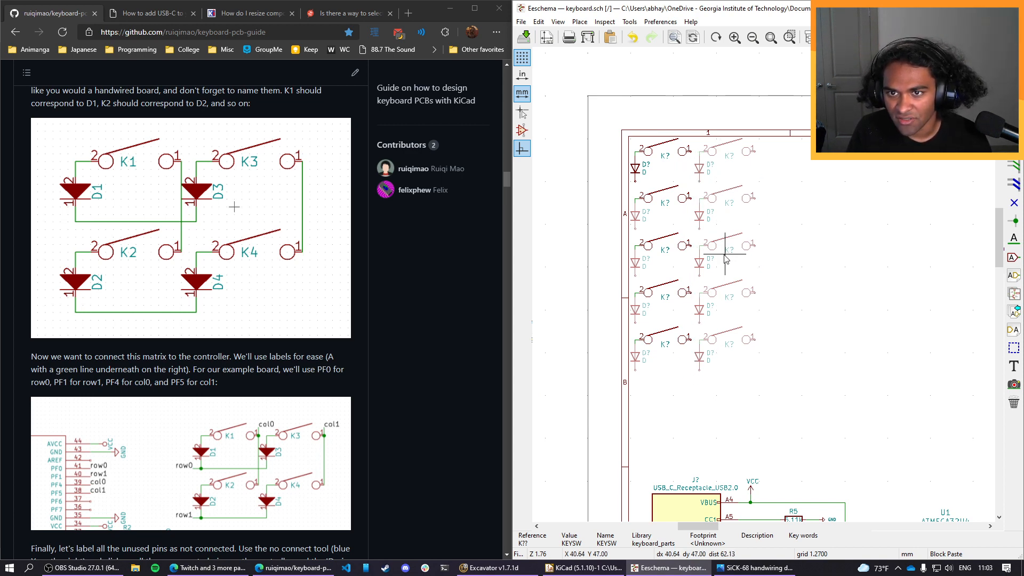
click(725, 260)
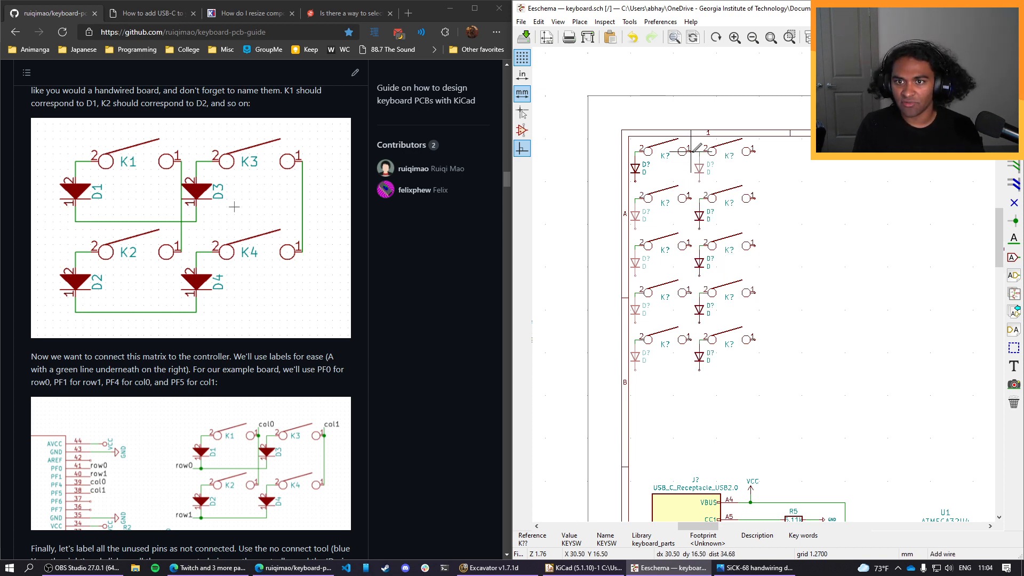
Connect pin 1 of all five switches in the first column with one vertical wire.
drag(693, 146, 692, 340)
key(Escape)
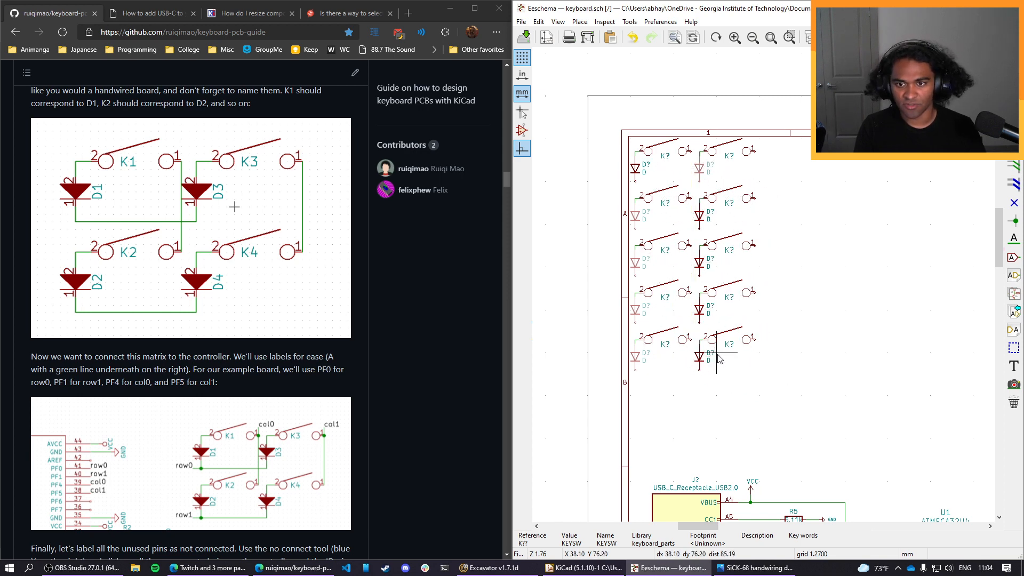
key(w)
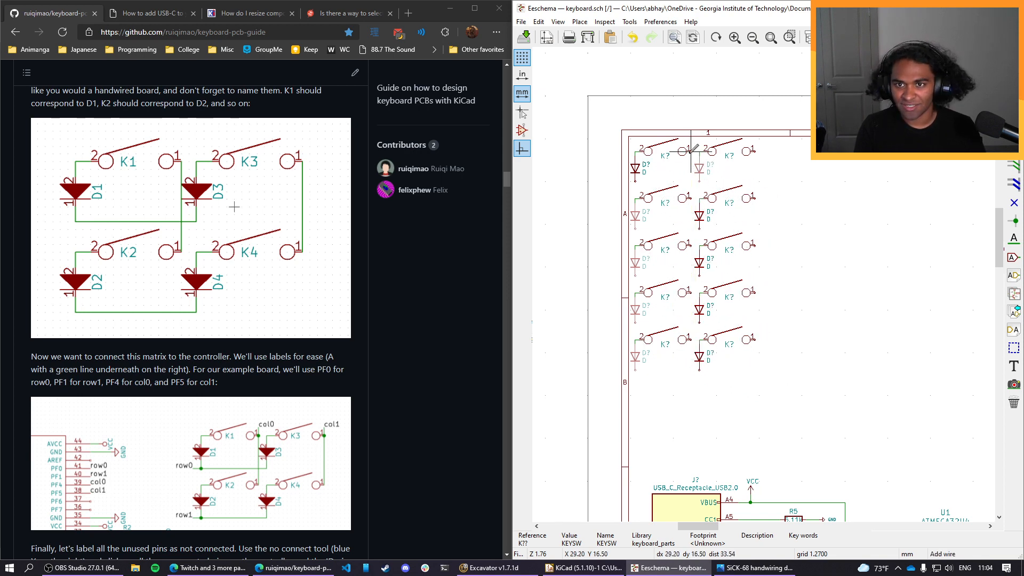
click(691, 339)
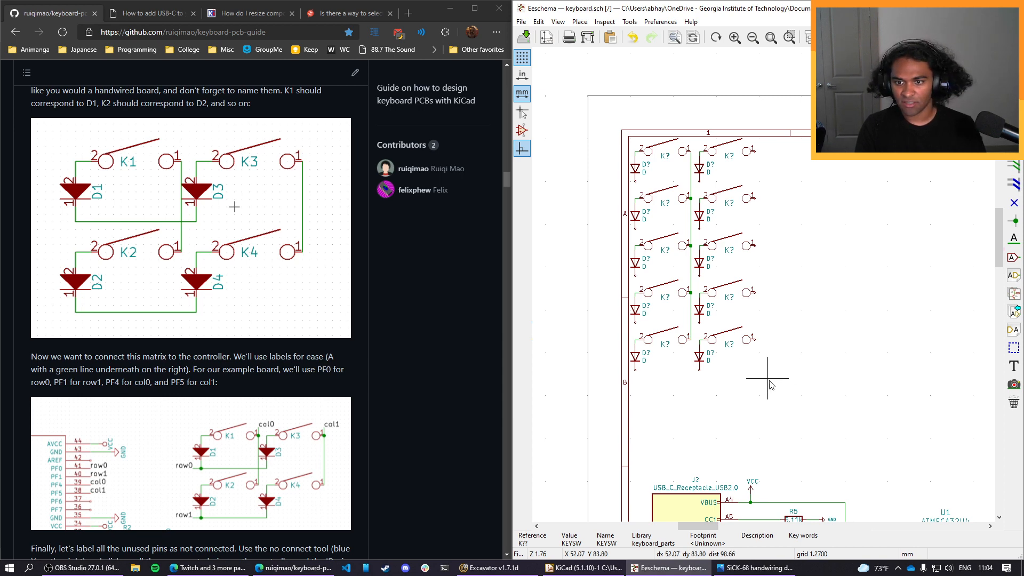
Replace the second column with a copy of the first column that includes its vertical column wire.
drag(781, 383, 701, 152)
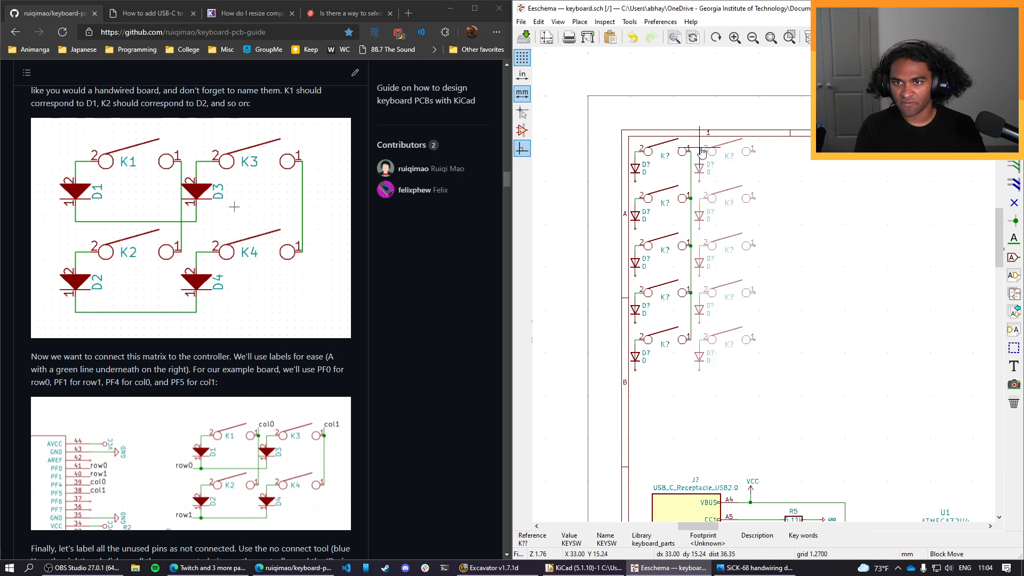
key(Delete)
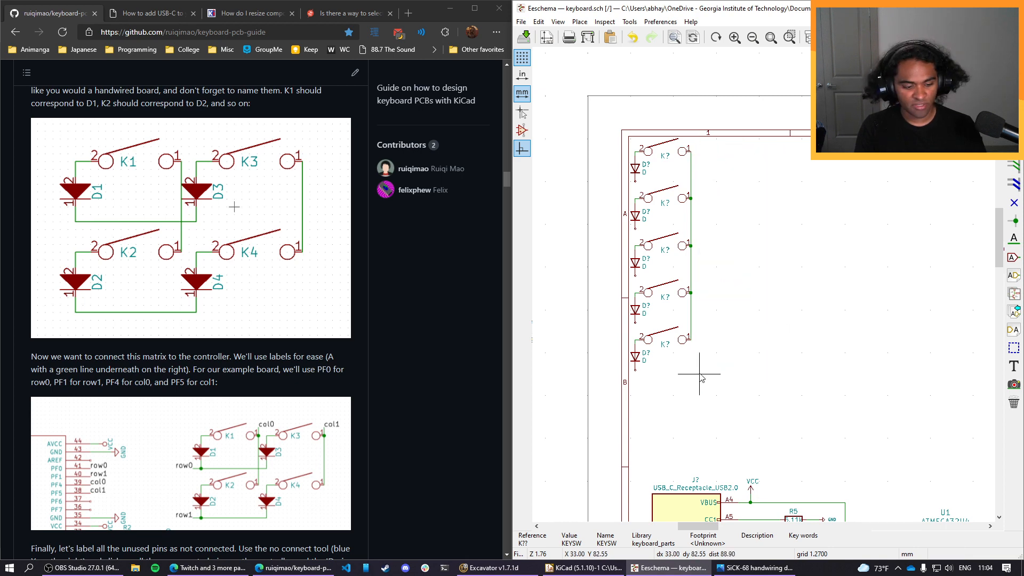
drag(702, 380, 635, 146)
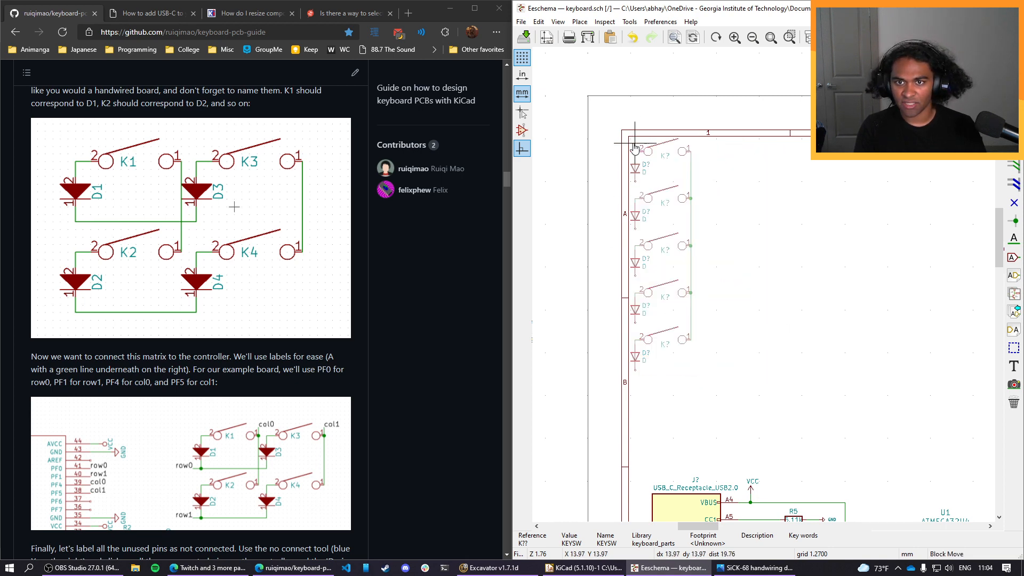
key(ctrl+c)
key(ctrl+v)
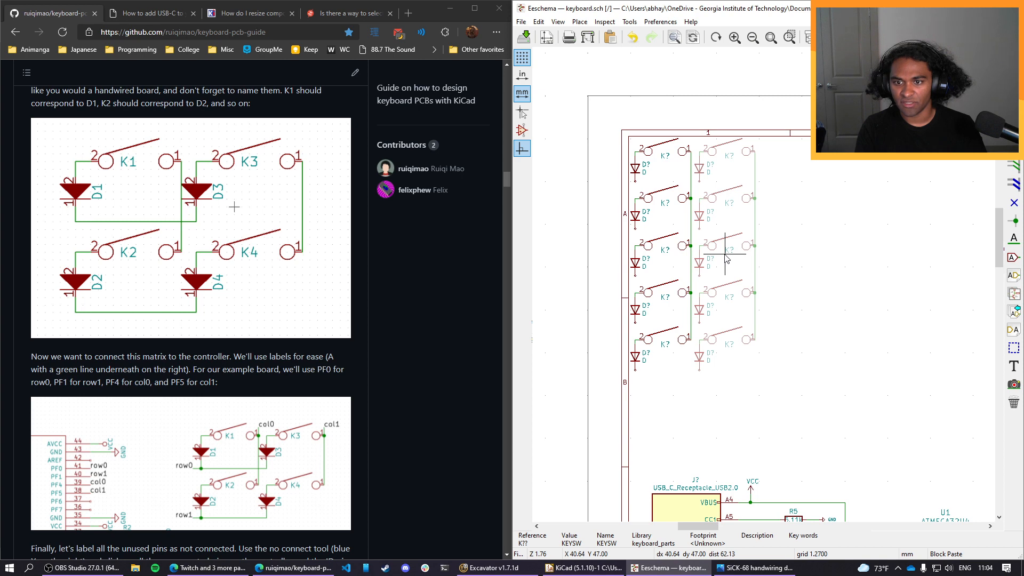
click(726, 256)
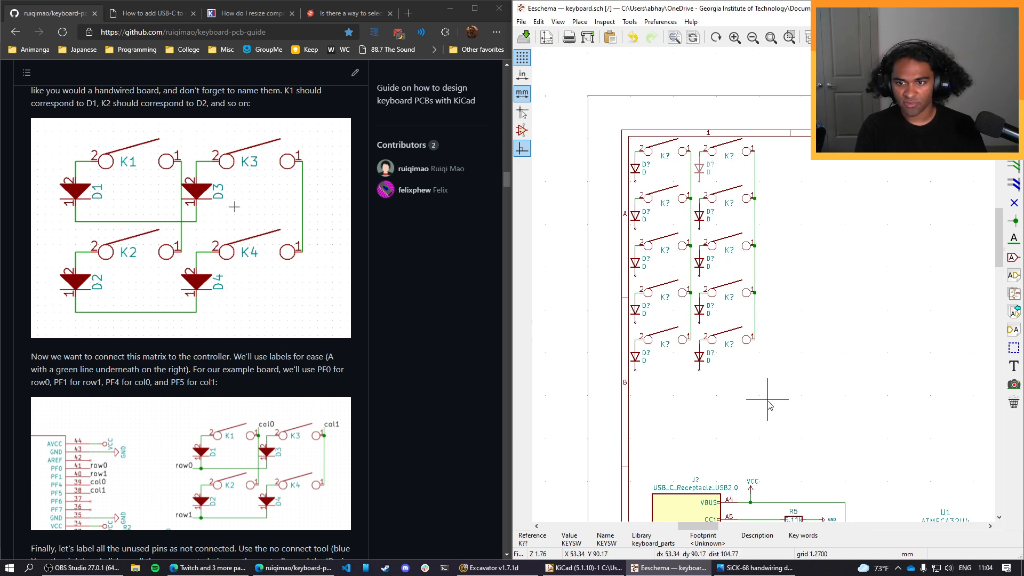
Copy the two wired columns and paste the block three times to the right, forming eight adjacent columns.
drag(768, 400, 634, 143)
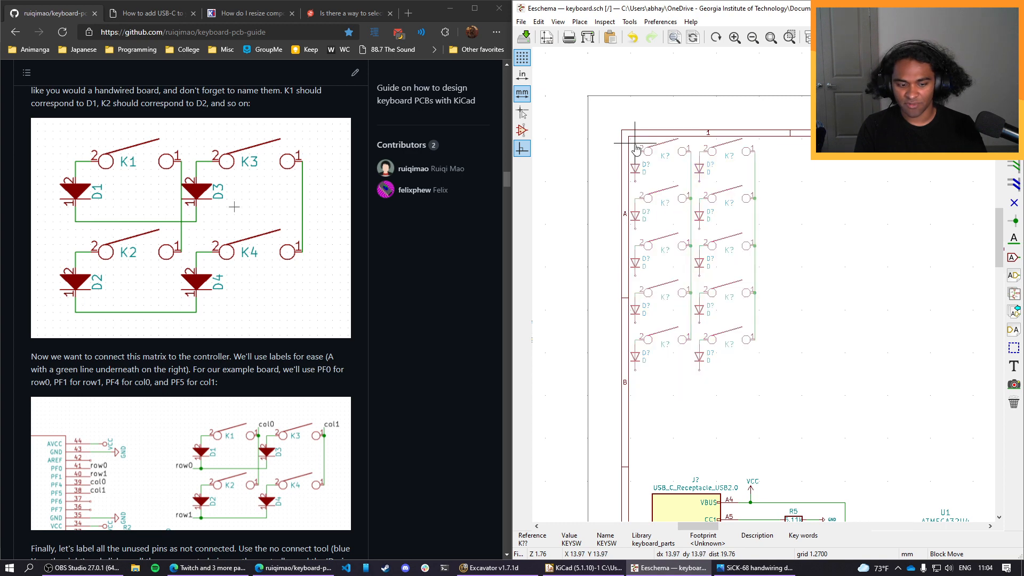
key(ctrl+c)
key(ctrl+v)
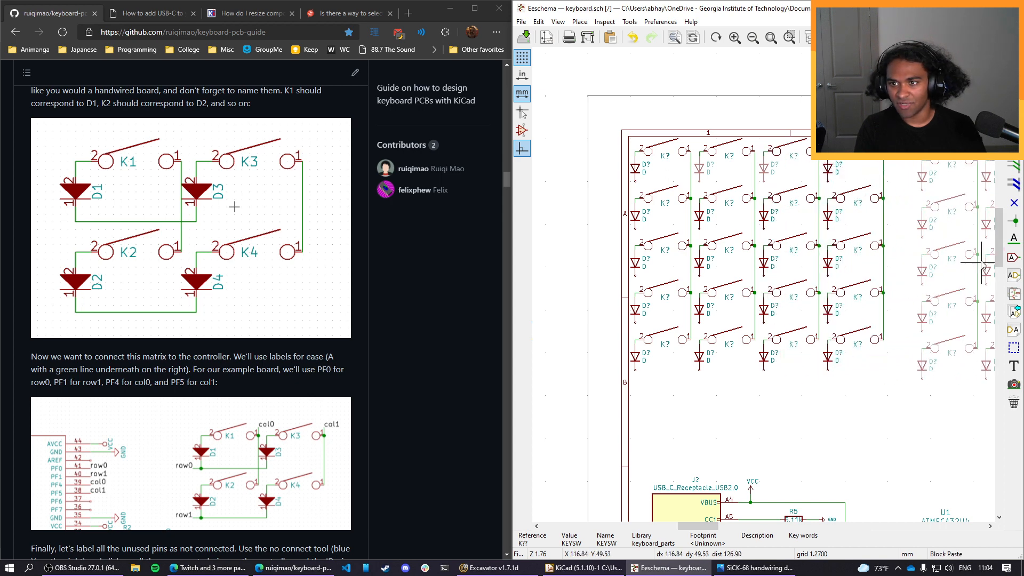
click(981, 262)
scroll(981, 262, down, 1)
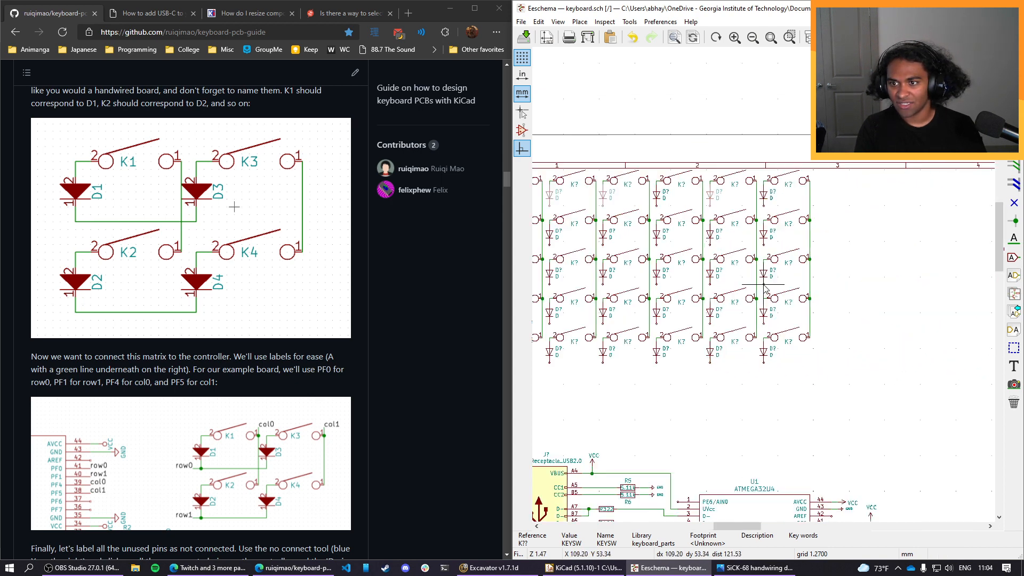
scroll(765, 288, down, 2)
key(ctrl+v)
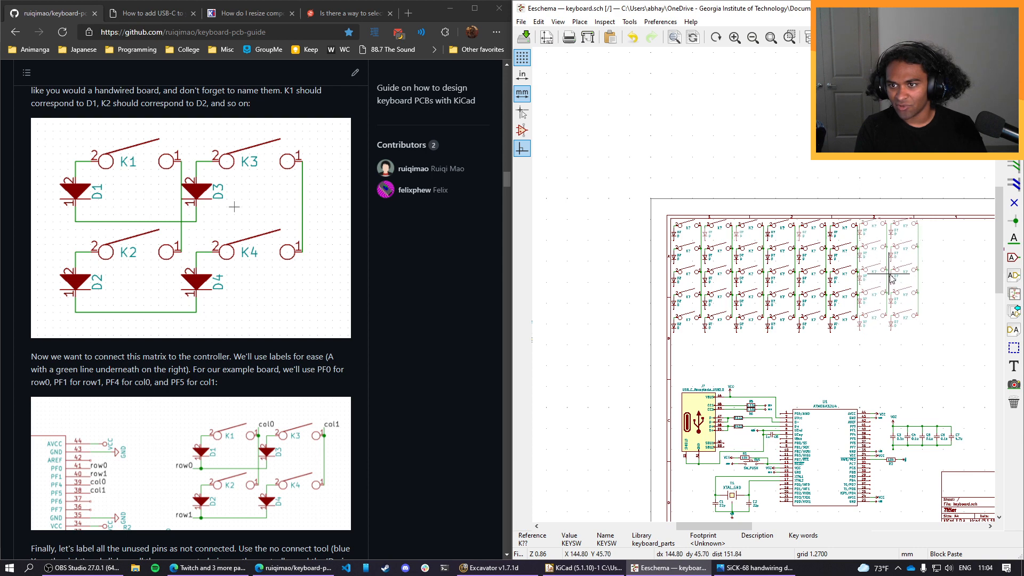
click(896, 277)
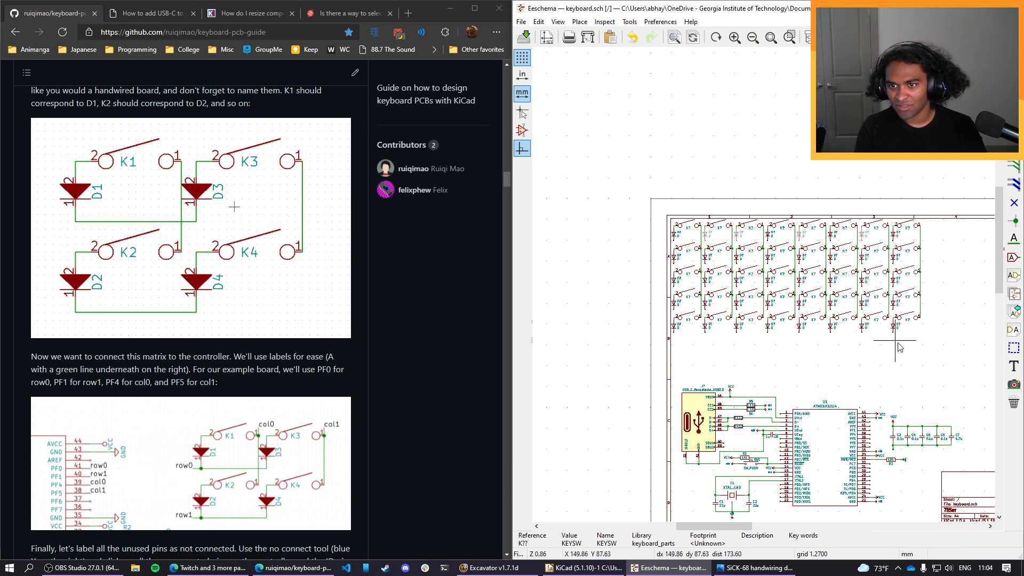
Copy columns two to eight and paste them right after the eighth column, extending the matrix to fifteen columns.
drag(934, 347, 705, 225)
key(ctrl+c)
key(ctrl+v)
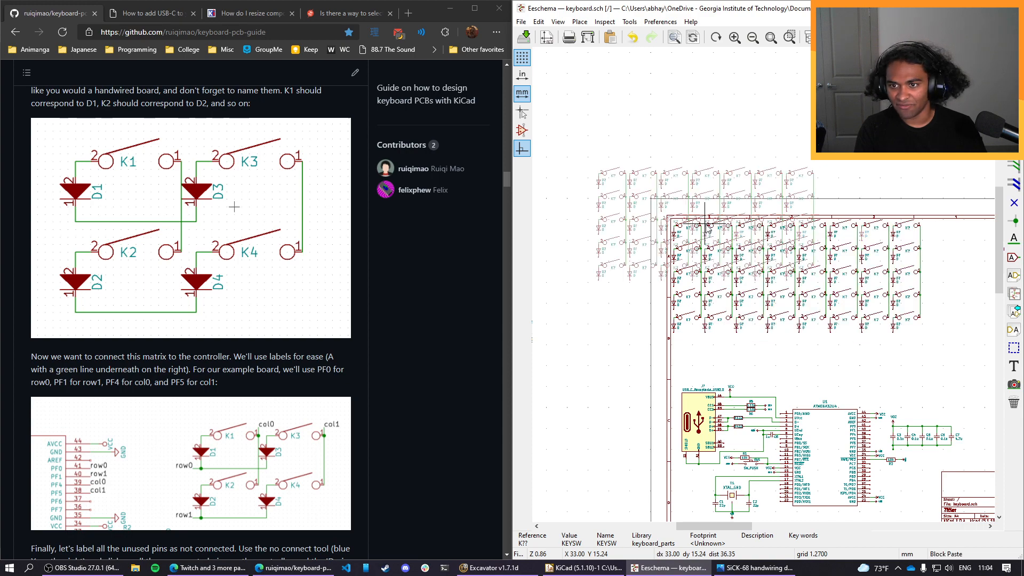
scroll(954, 312, down, 1)
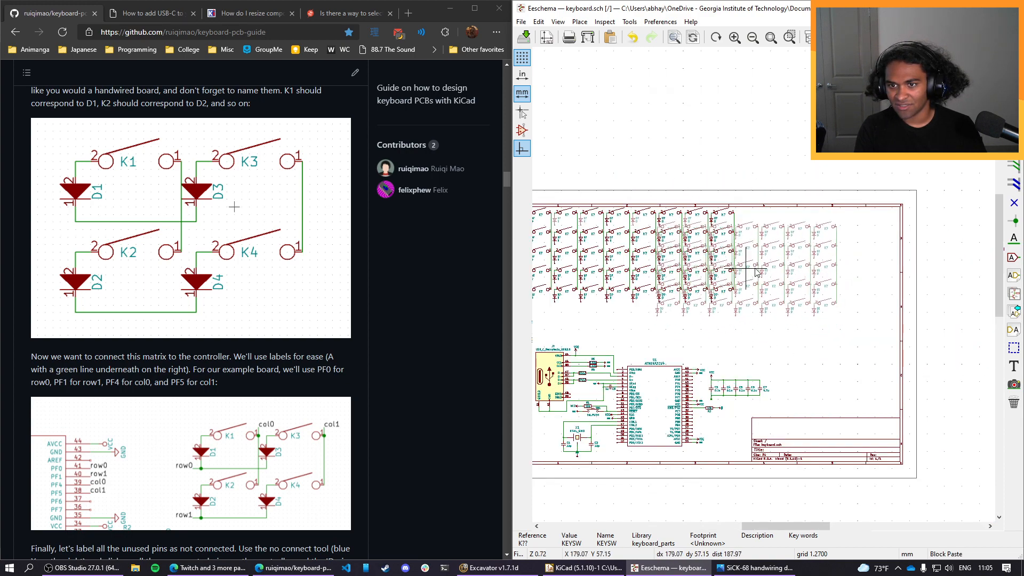
scroll(825, 259, up, 1)
scroll(765, 288, up, 4)
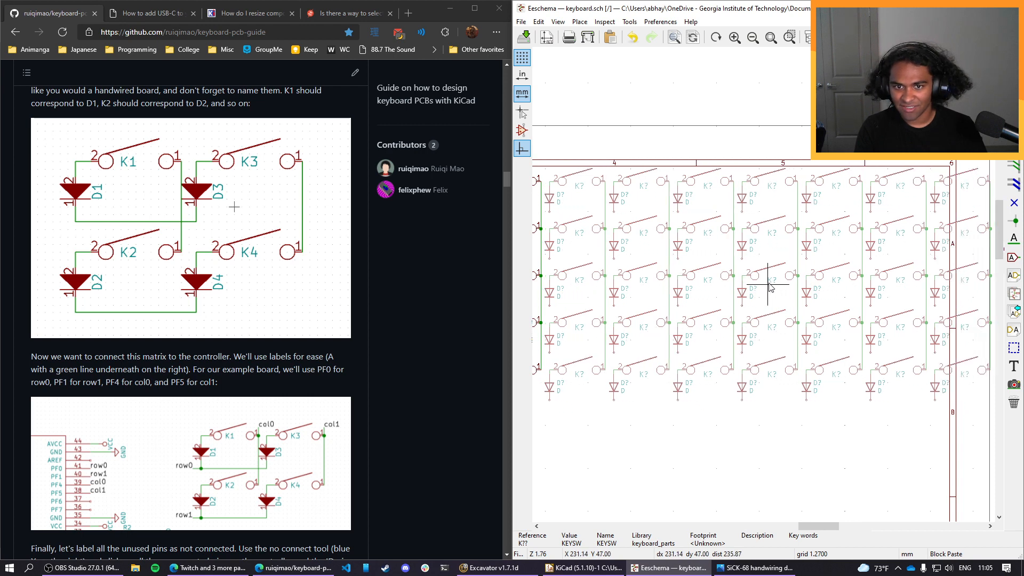
click(768, 286)
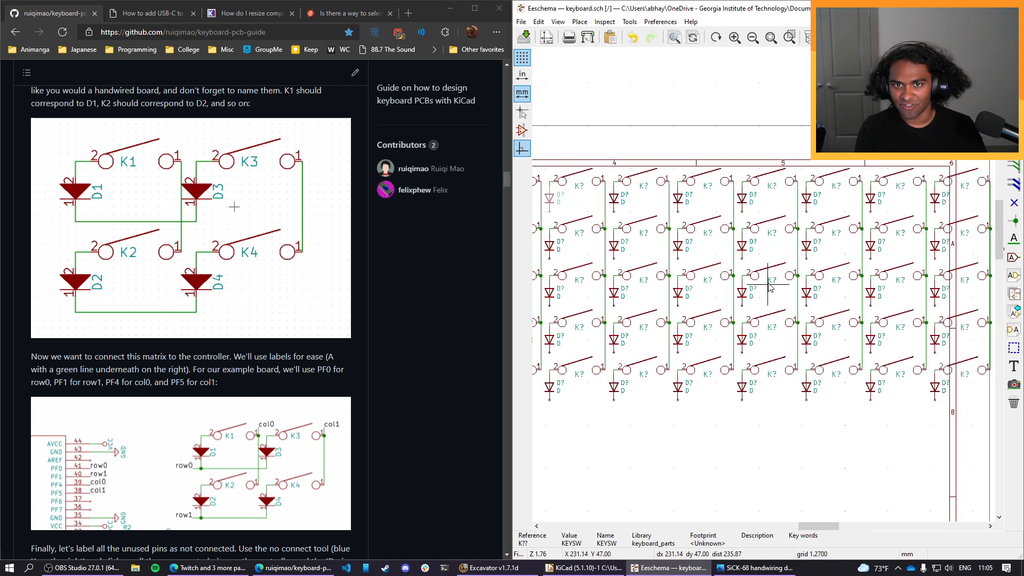
Examine how the extended key matrix and the controller circuitry fit within the sheet border.
scroll(836, 438, down, 1)
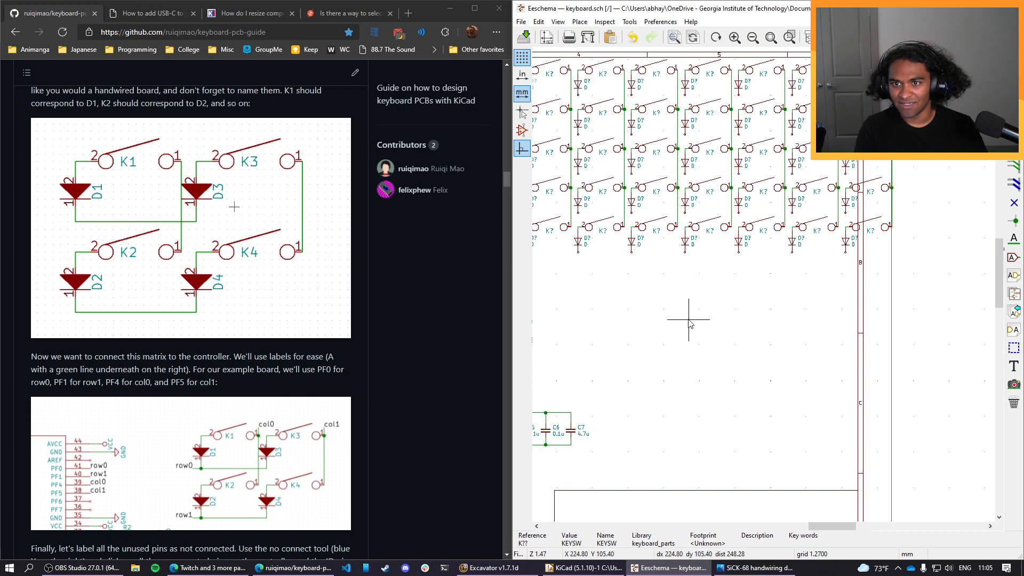
middle_drag(692, 320, 792, 398)
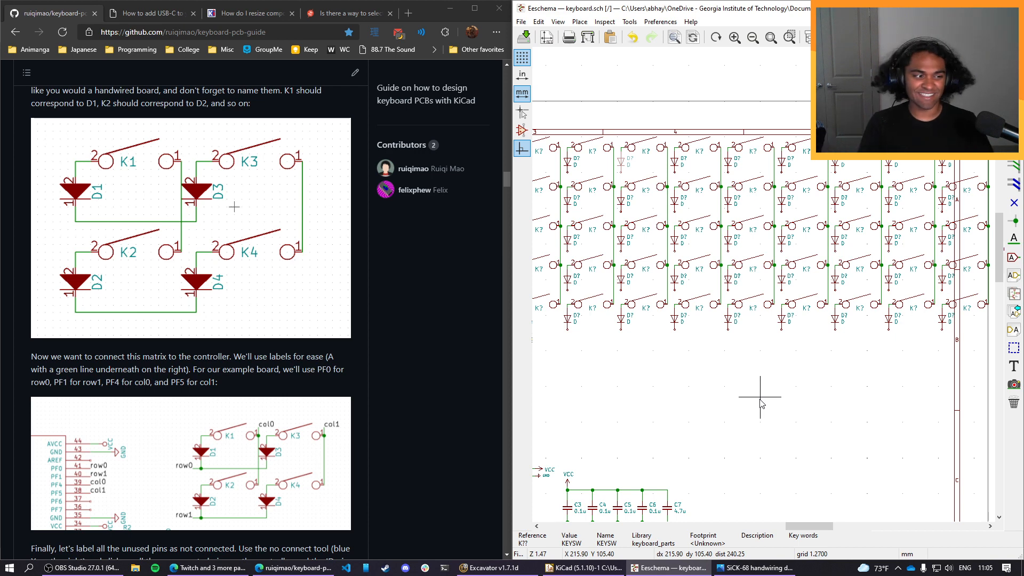
scroll(754, 400, down, 3)
scroll(888, 365, up, 1)
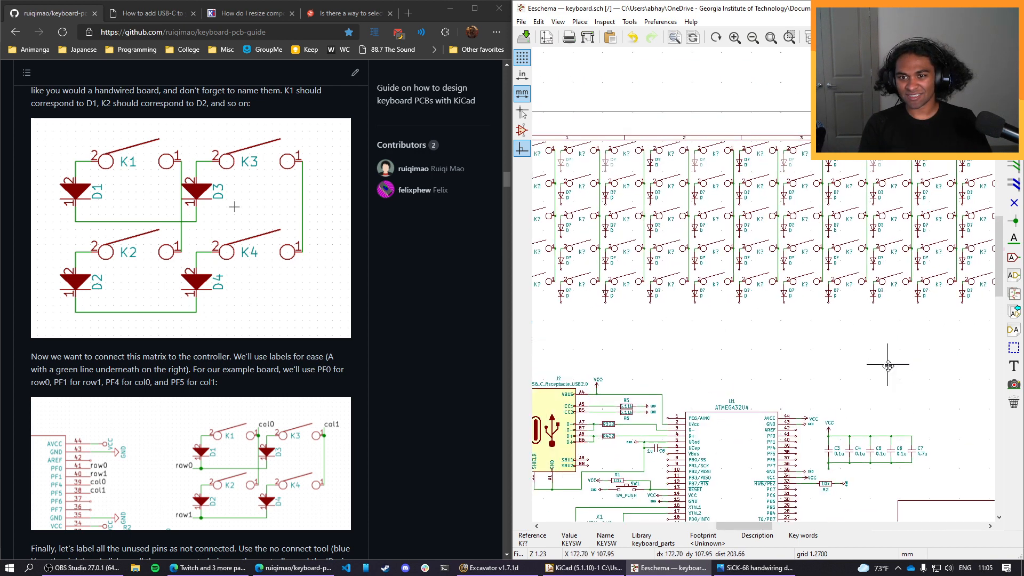
scroll(754, 368, down, 1)
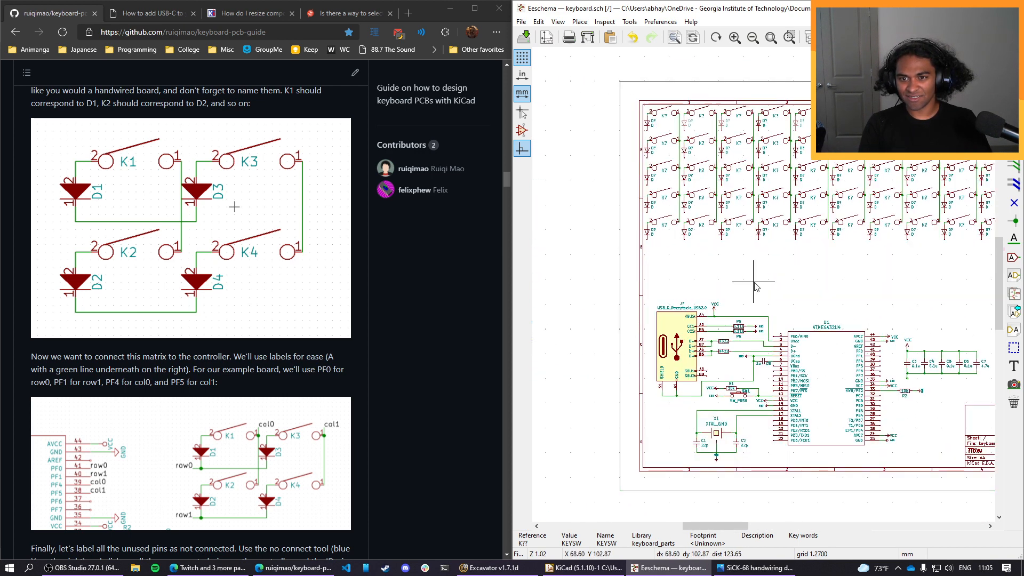
middle_drag(826, 284, 741, 294)
middle_drag(854, 300, 713, 309)
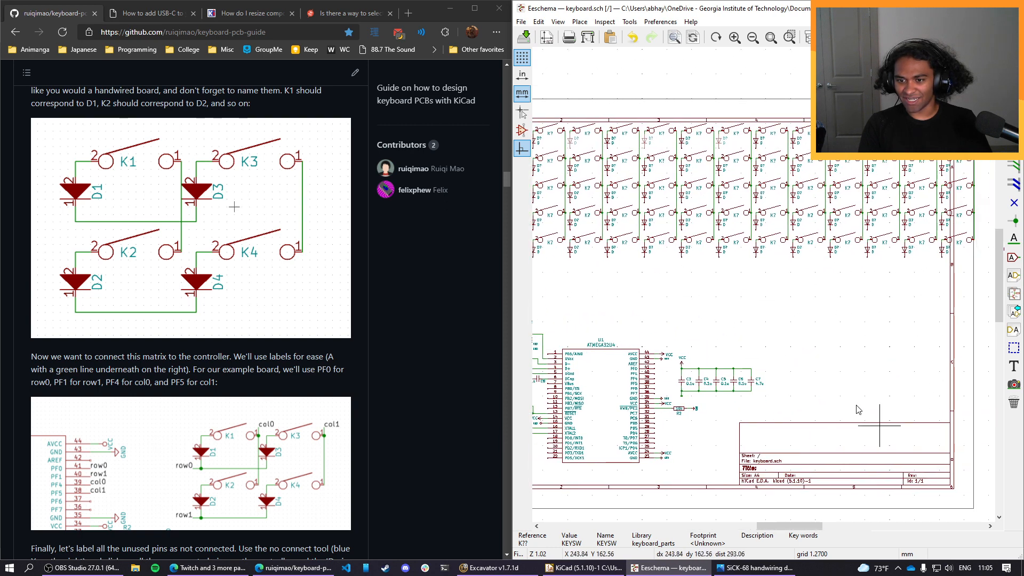
middle_drag(803, 353, 867, 371)
scroll(766, 353, down, 1)
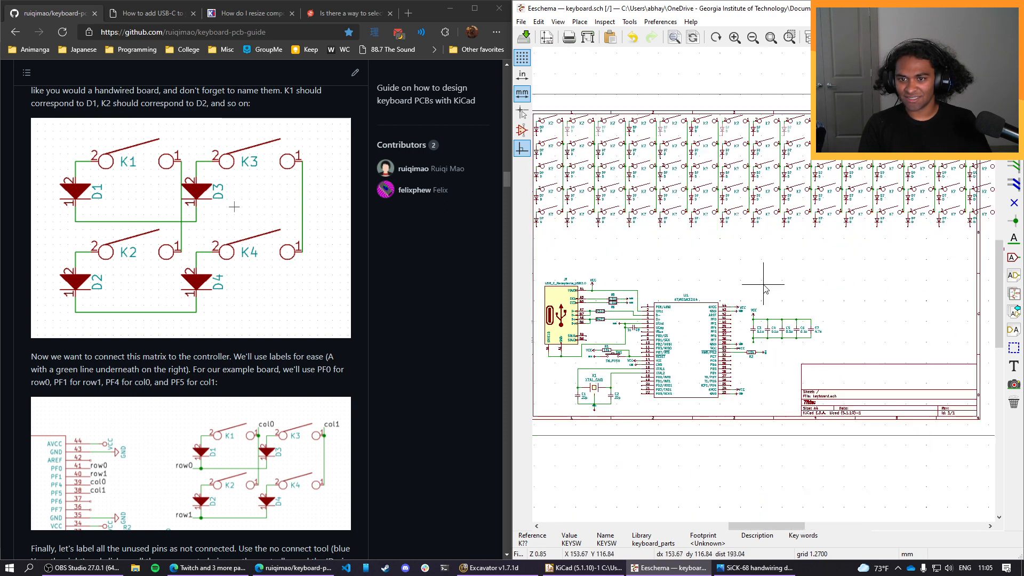
middle_drag(718, 277, 748, 322)
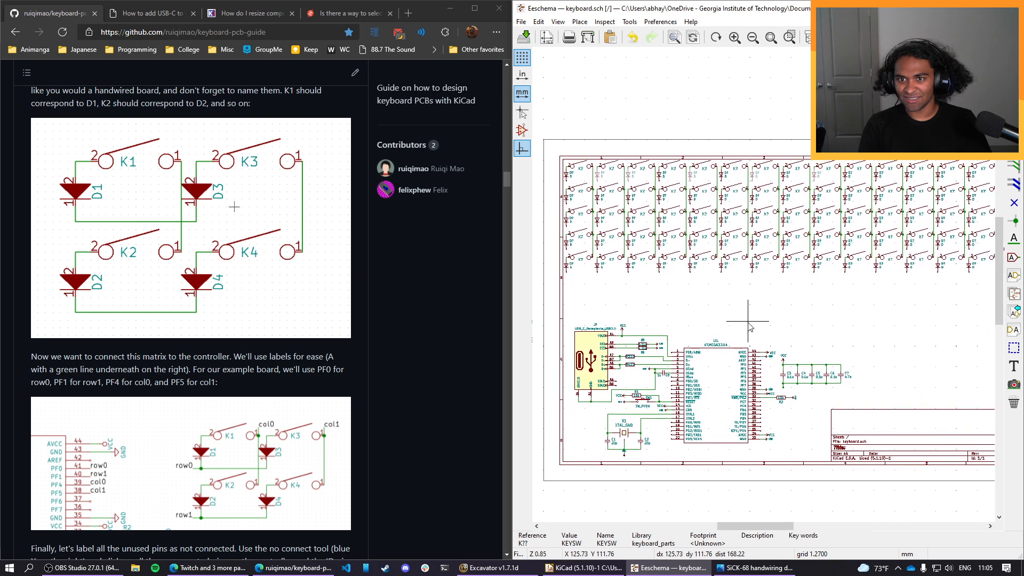
Switch to the browser and search the web in a new tab for "kicad increase sheet size".
click(406, 15)
text(k)
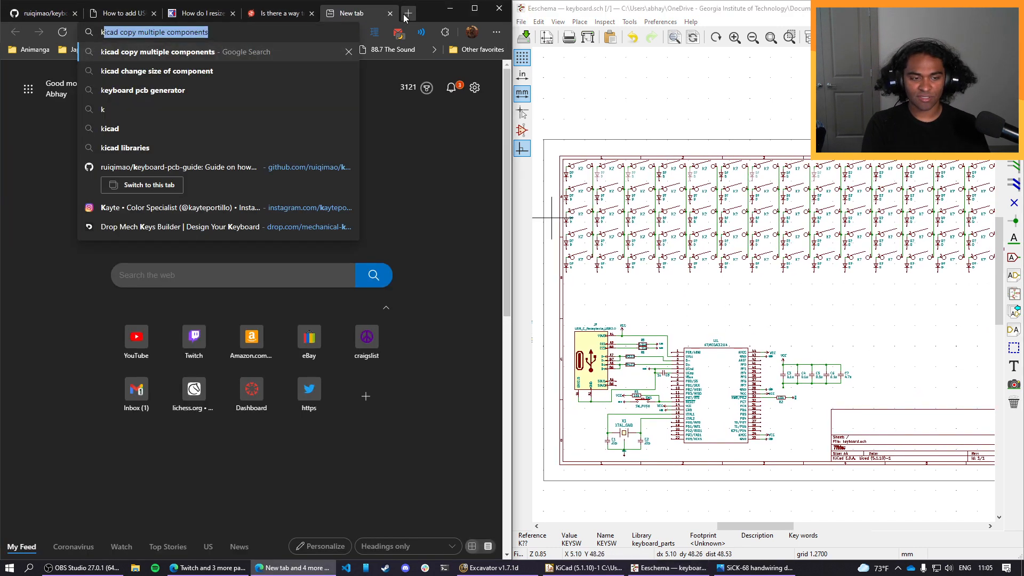
text(icad incr)
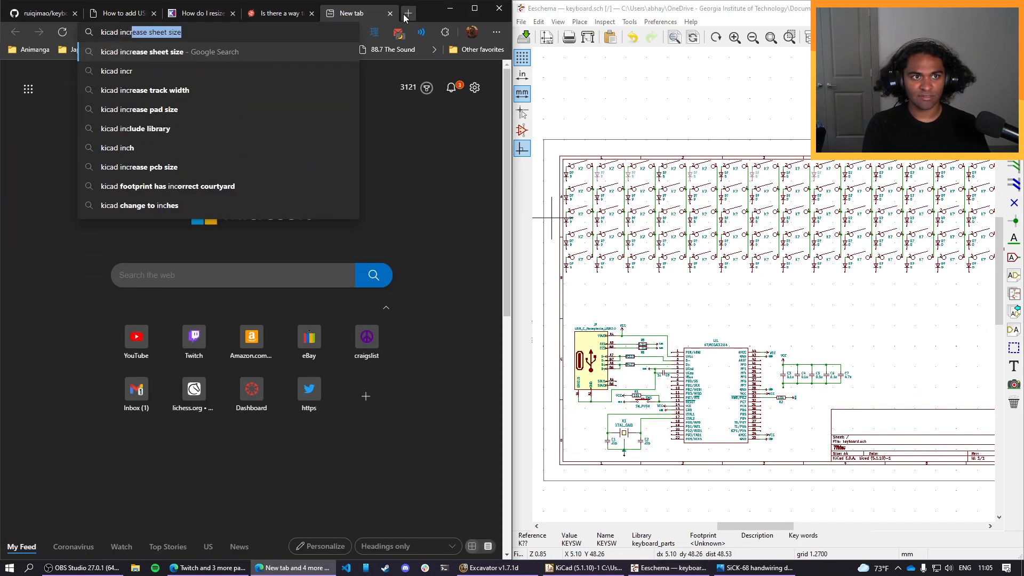
text(ease)
key(Return)
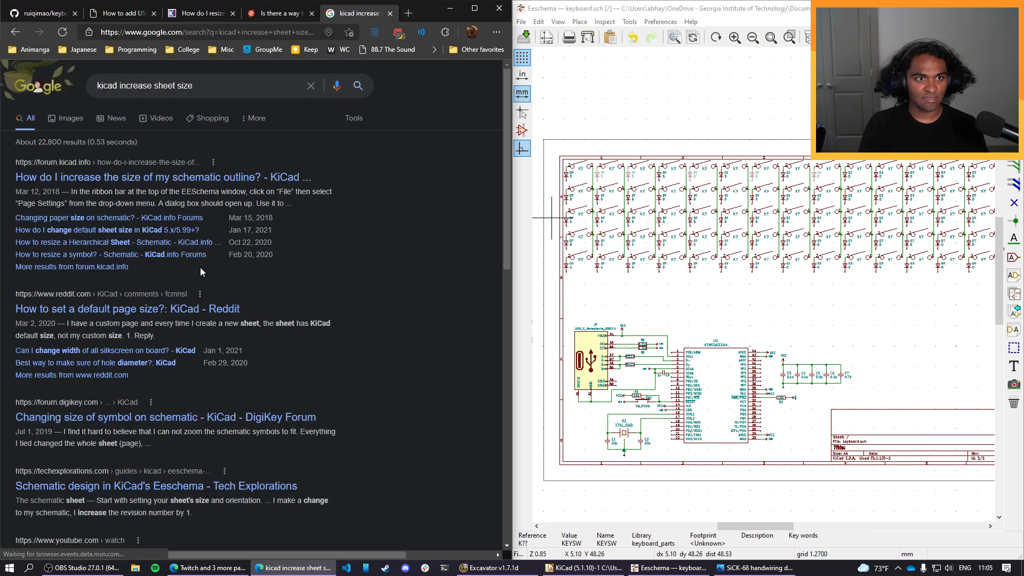
Open the KiCad forum thread about increasing the schematic outline size and read the reply on paper size.
click(219, 178)
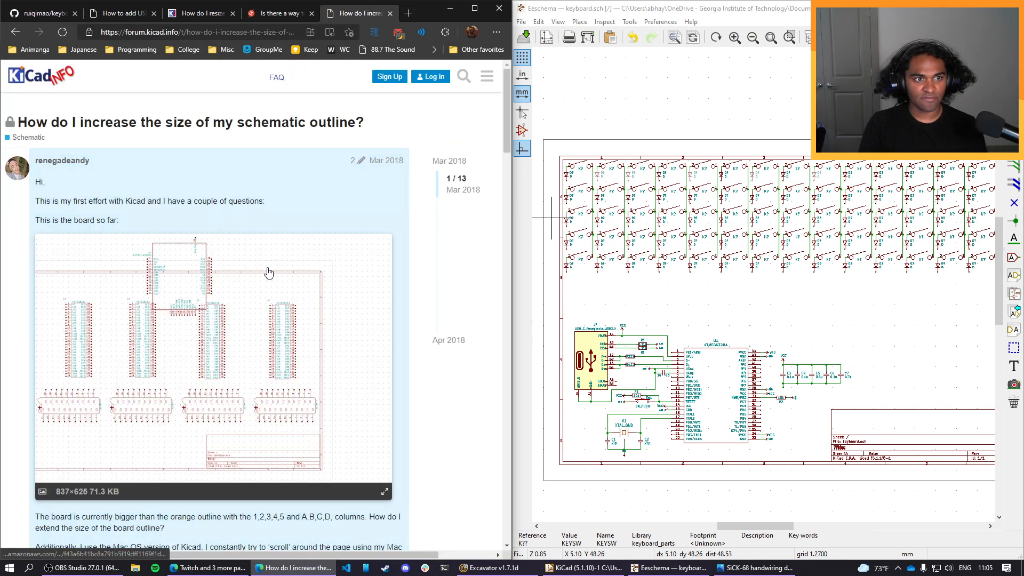
scroll(379, 237, down, 10)
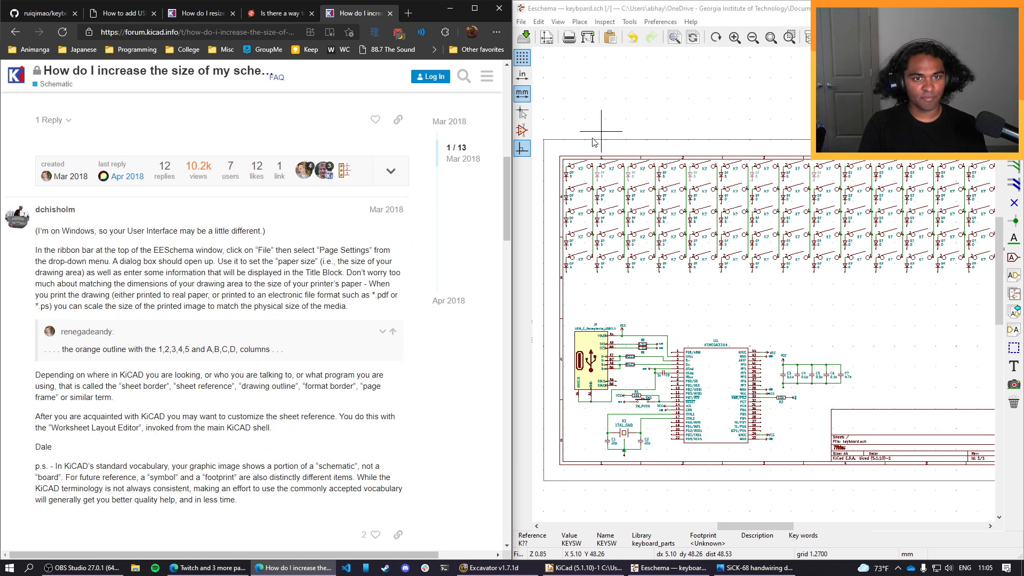
Switch to Eeschema and set the schematic's paper size to USLetter 8.5x11in.
click(521, 21)
click(549, 167)
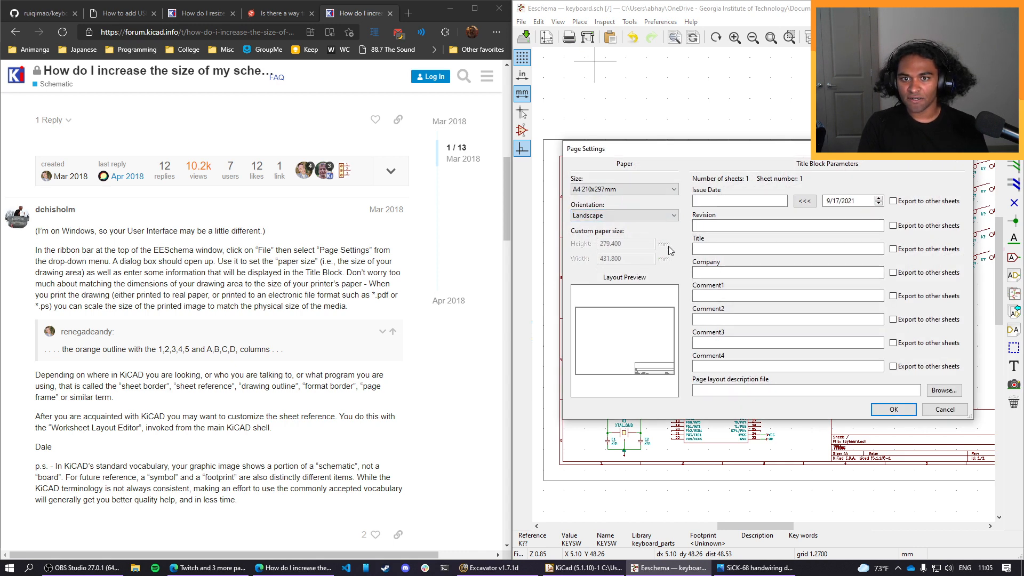
click(664, 190)
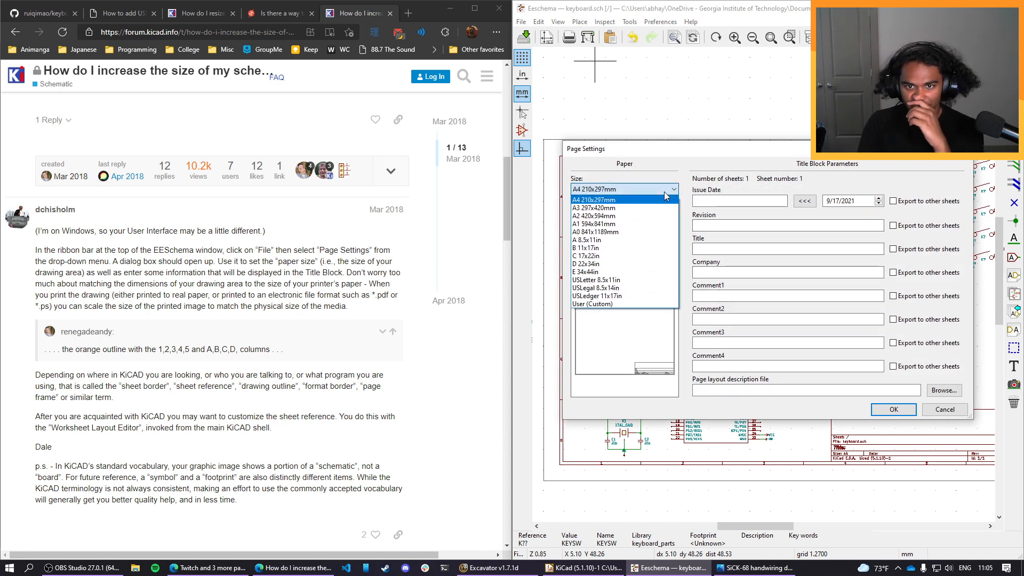
click(654, 281)
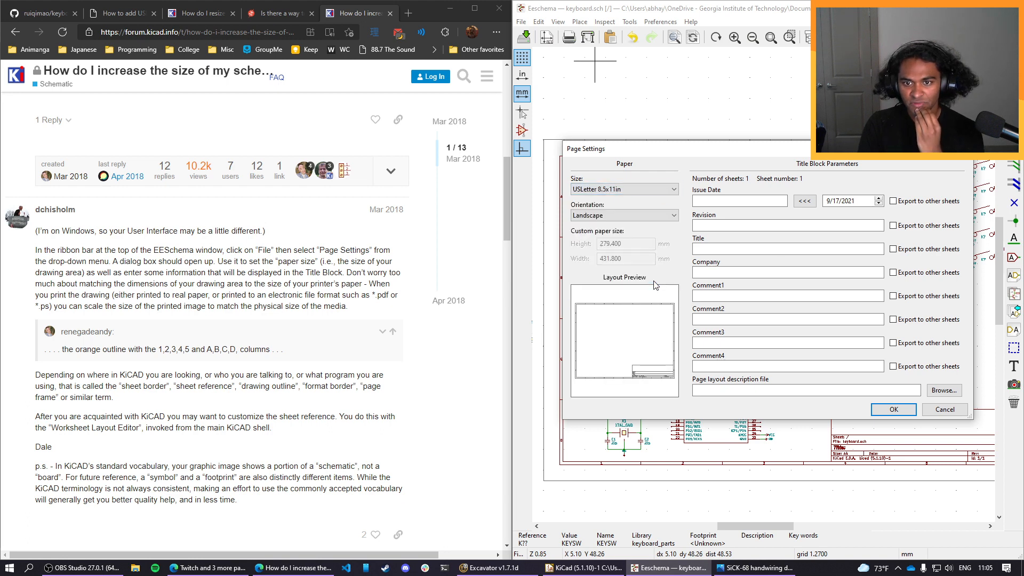
click(881, 417)
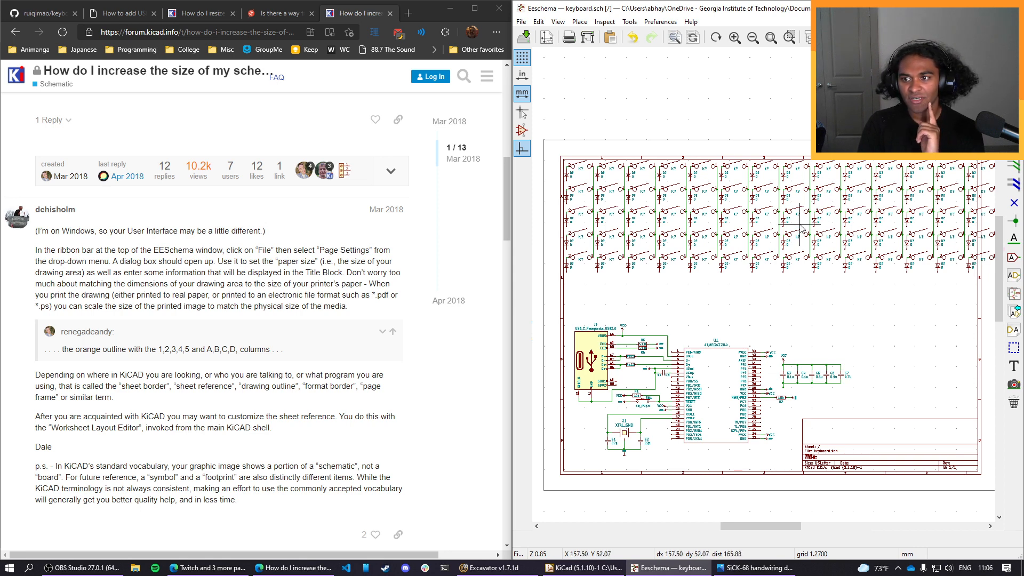
Set the schematic's paper size to A3 297x420mm.
click(521, 21)
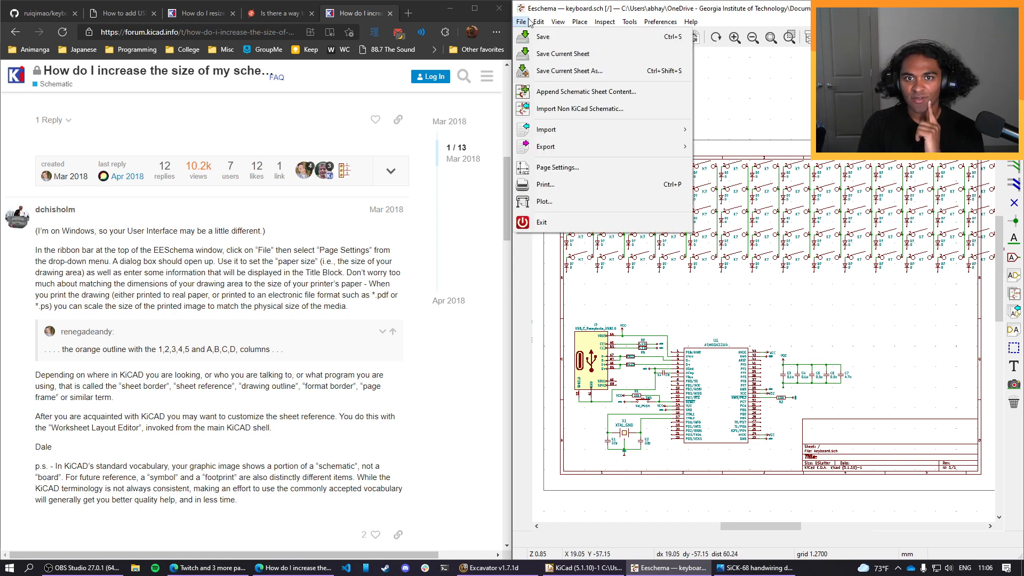
click(557, 168)
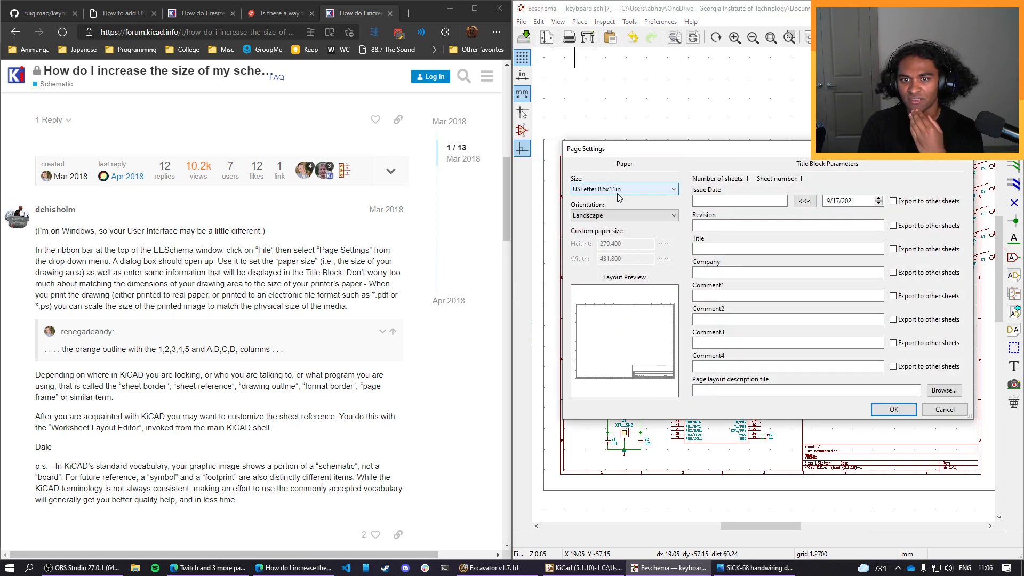
click(619, 192)
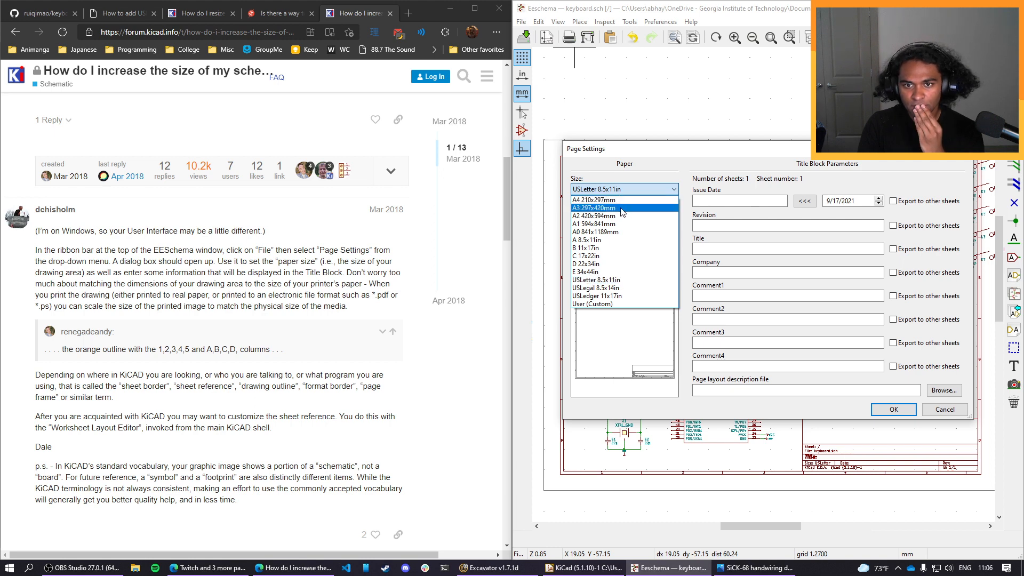
click(620, 208)
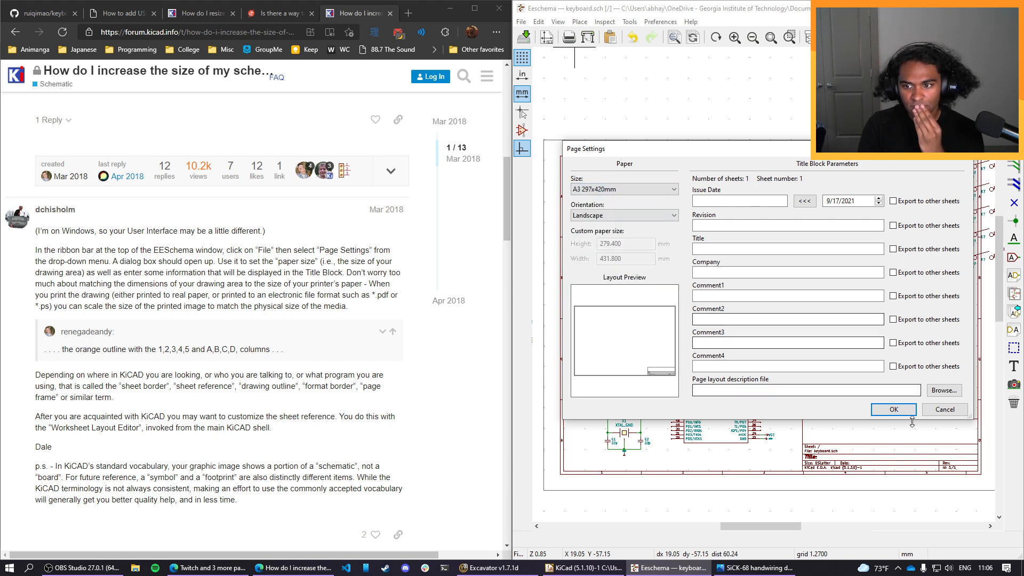
click(900, 410)
Move the block with the USB connector, controller and capacitors down and to the right within the enlarged sheet.
middle_drag(921, 371, 830, 375)
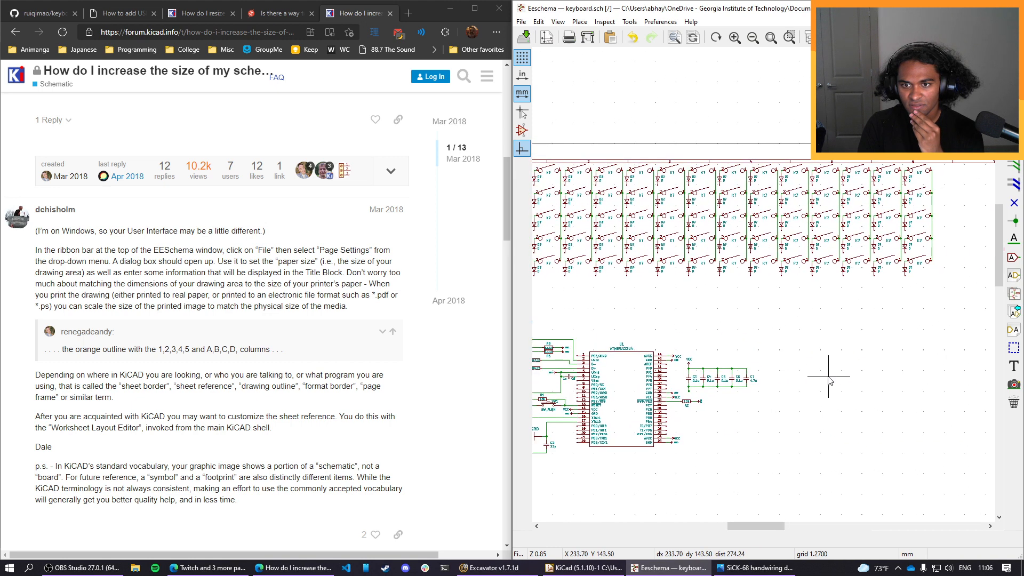
scroll(830, 375, down, 2)
scroll(765, 289, up, 1)
scroll(767, 287, up, 1)
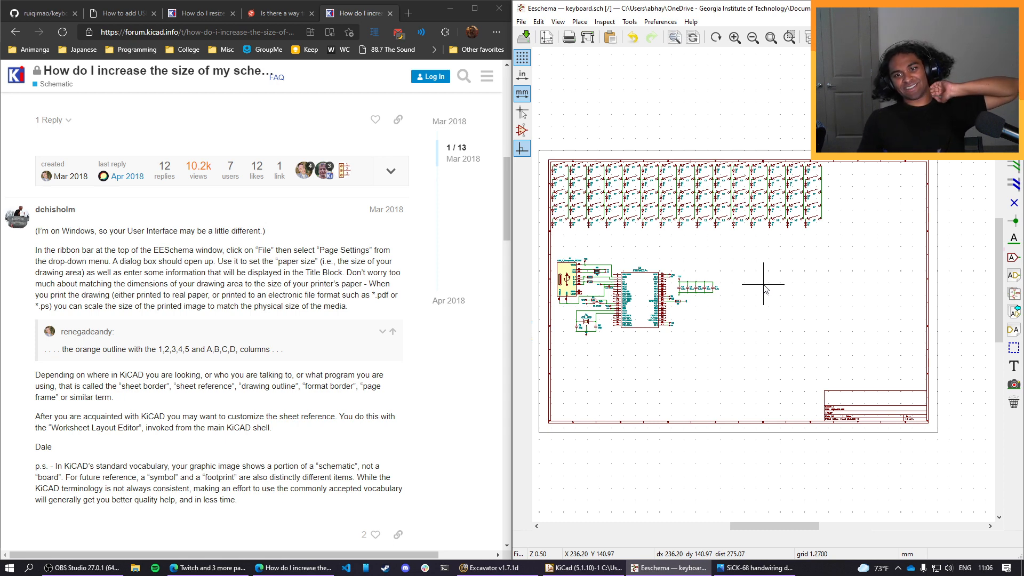
scroll(764, 287, up, 1)
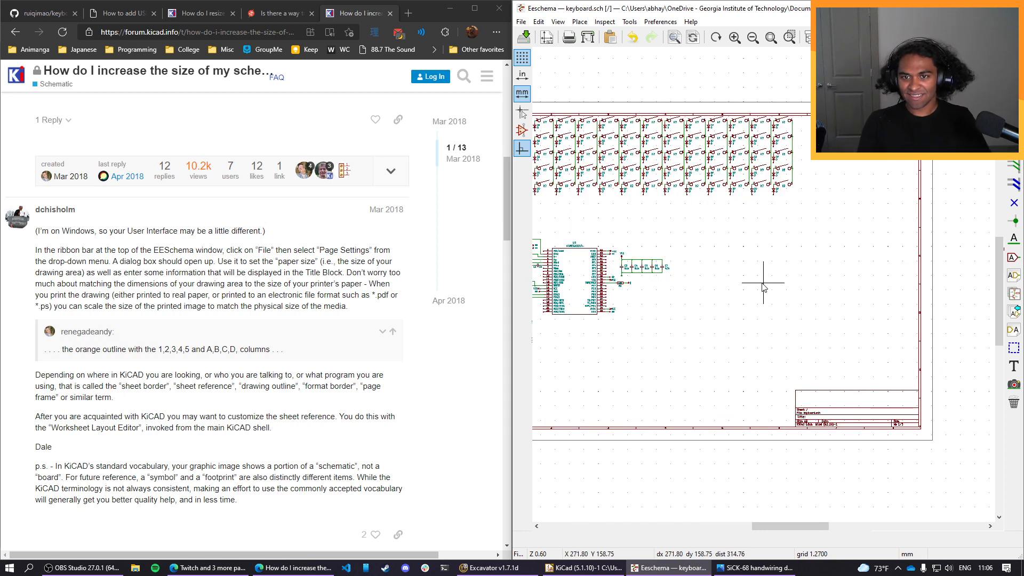
scroll(757, 282, up, 1)
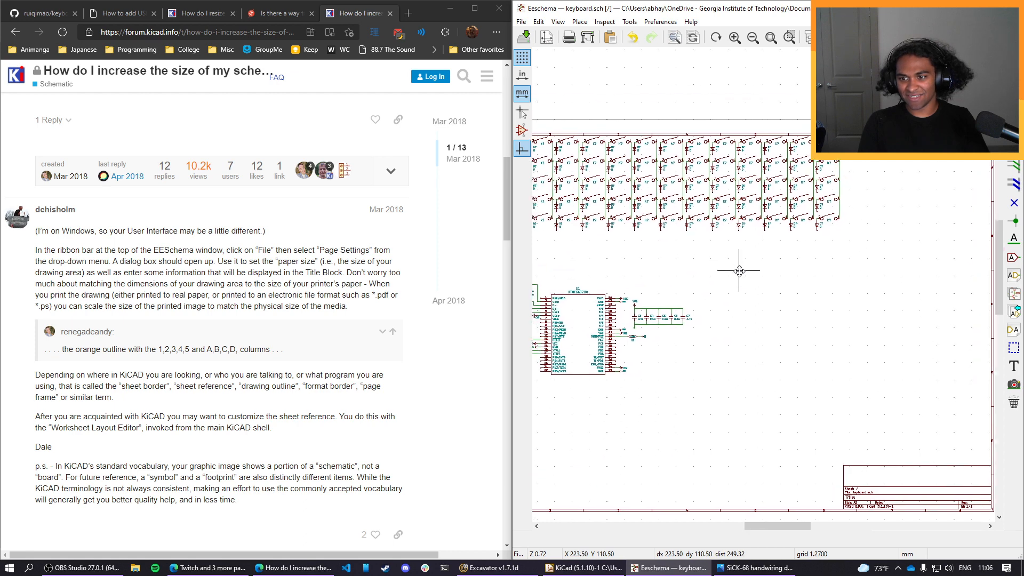
middle_drag(739, 270, 845, 259)
drag(821, 386, 624, 230)
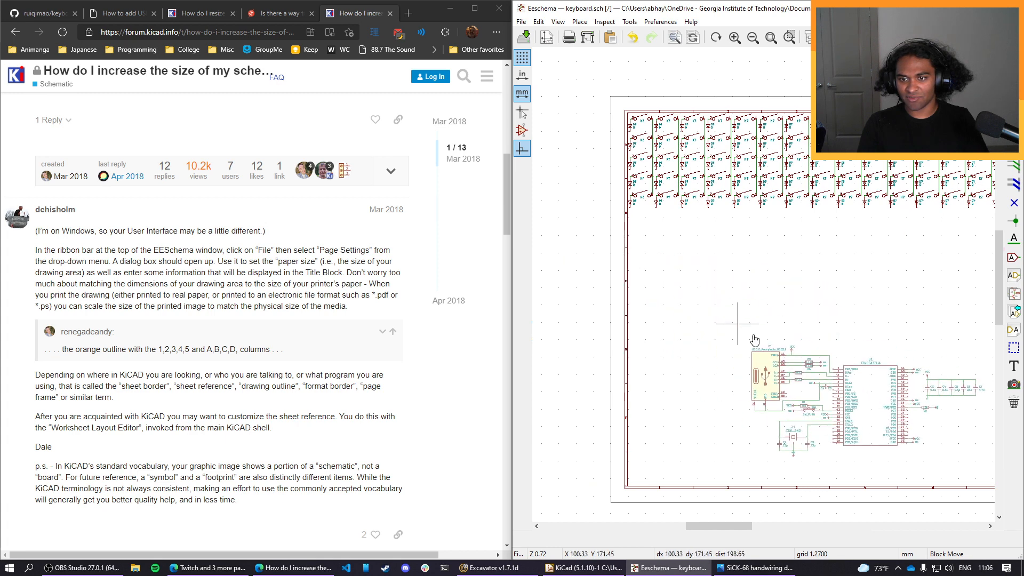
click(706, 308)
Move the whole key matrix down and to the right, away from the sheet's upper-left border.
middle_drag(850, 288, 769, 337)
drag(962, 294, 592, 153)
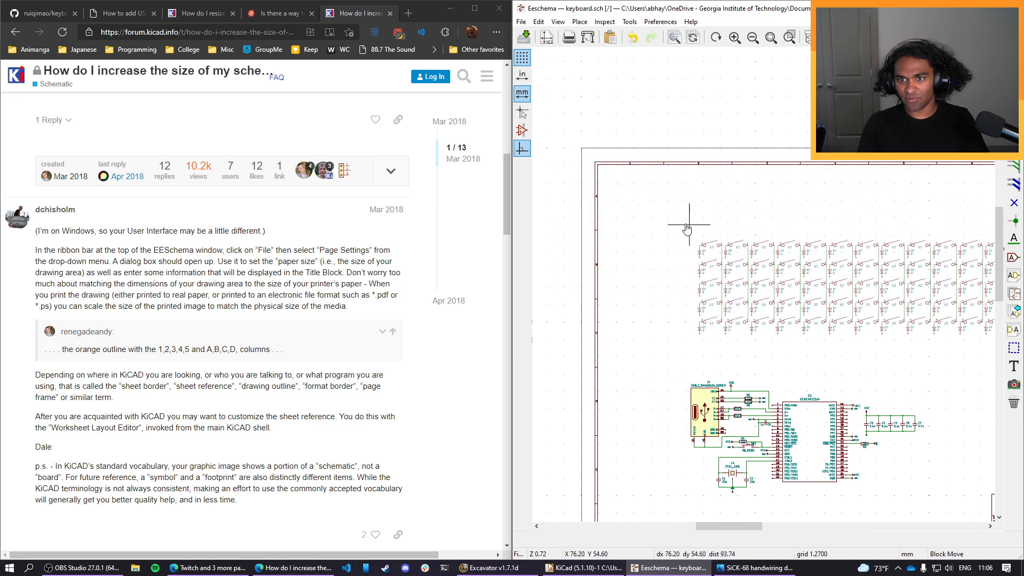
click(658, 214)
middle_drag(869, 394, 760, 325)
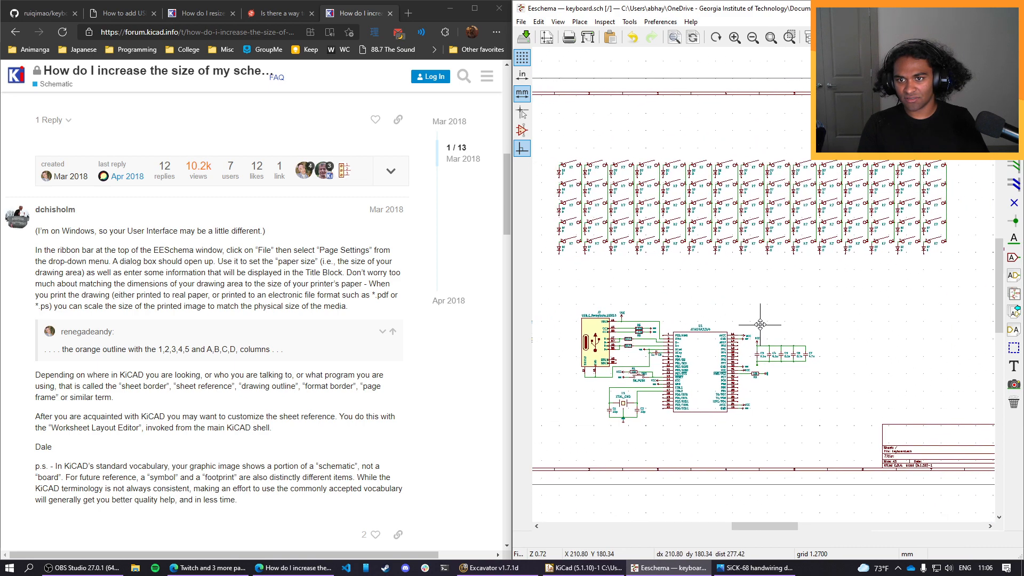
Consult the GitHub guide's matrix figure and wire the lower diode ends together along each of the five rows, across all columns.
scroll(760, 324, up, 6)
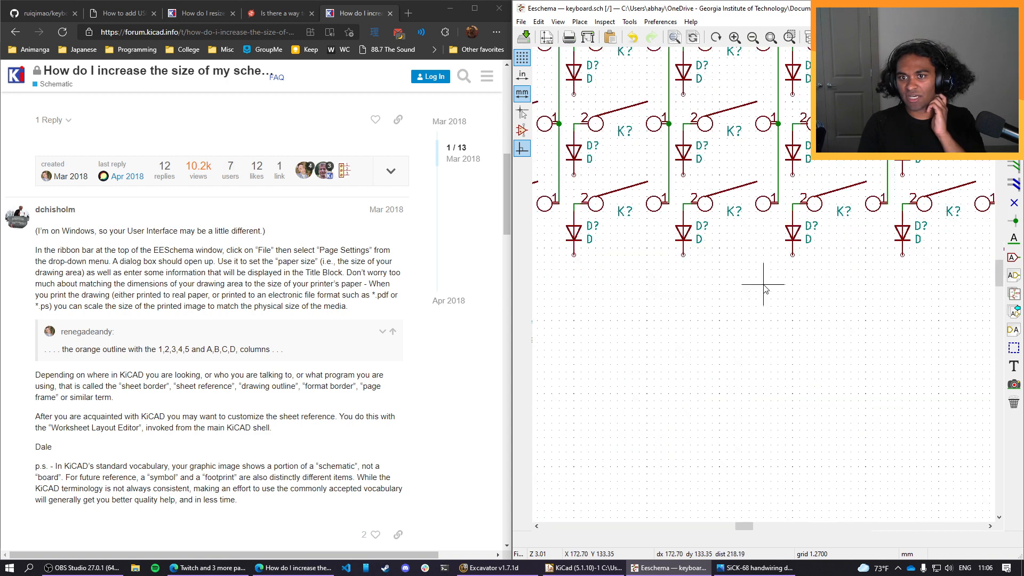
scroll(763, 285, down, 2)
middle_drag(677, 178, 794, 277)
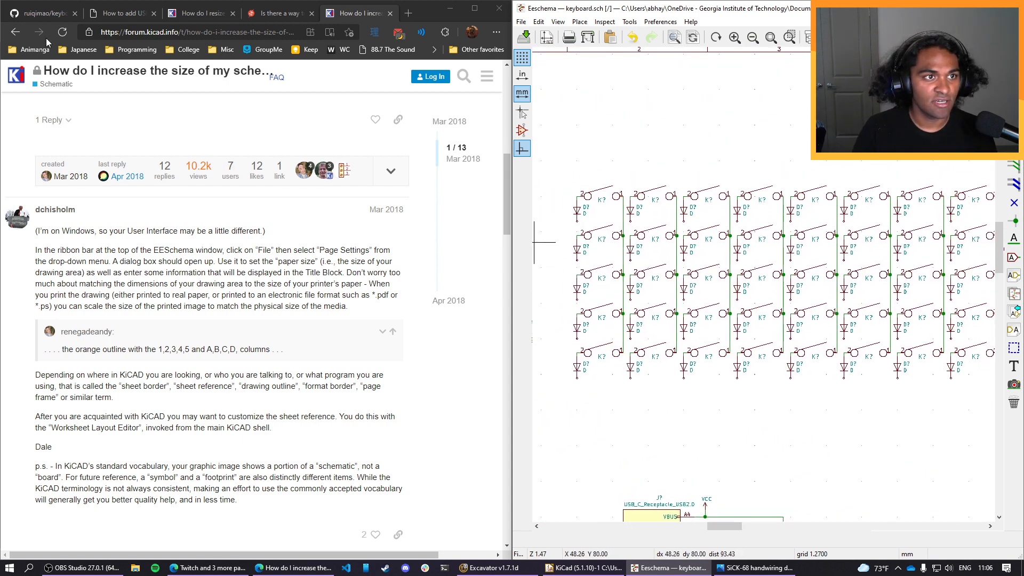
click(52, 15)
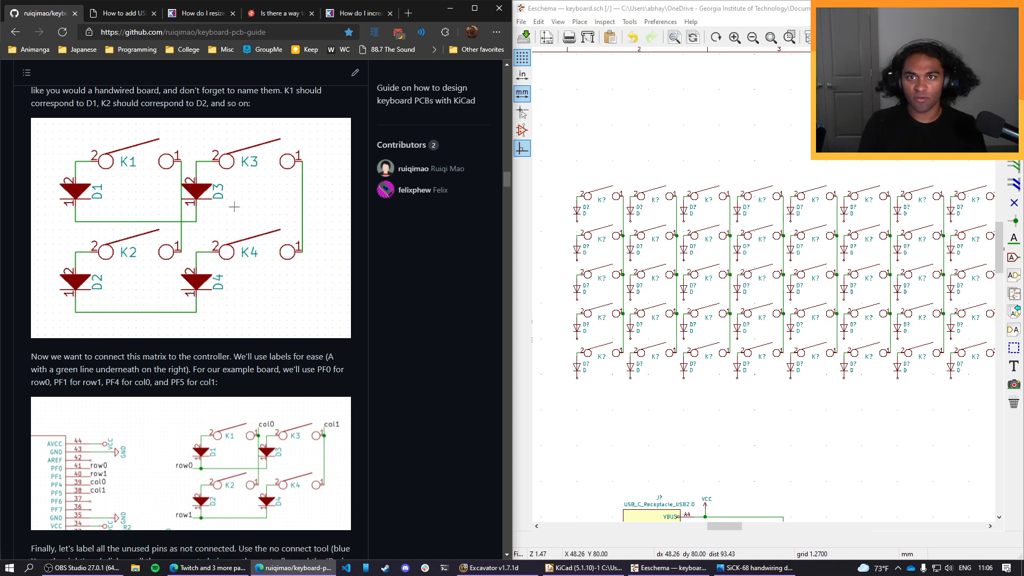
click(808, 13)
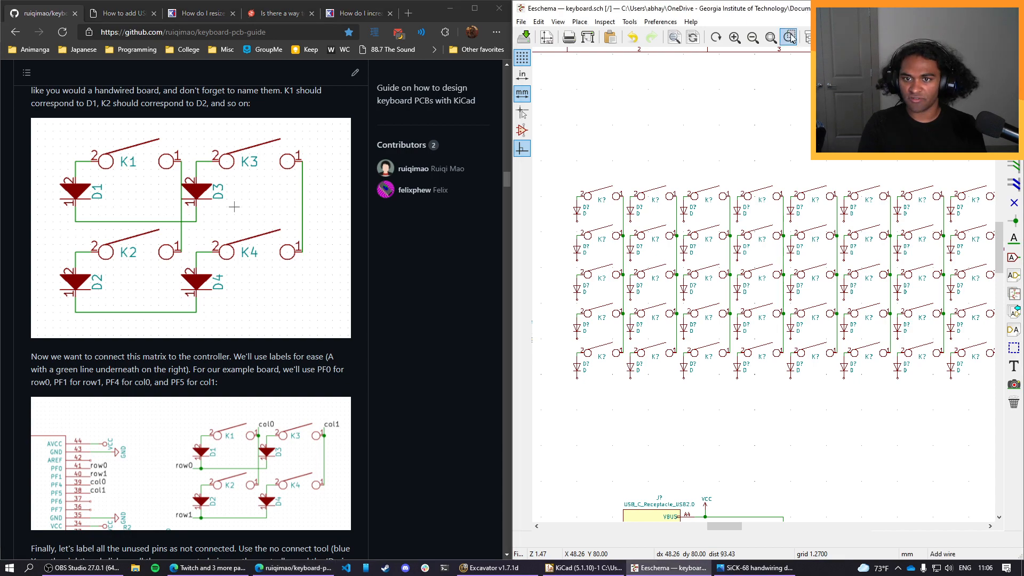
click(577, 220)
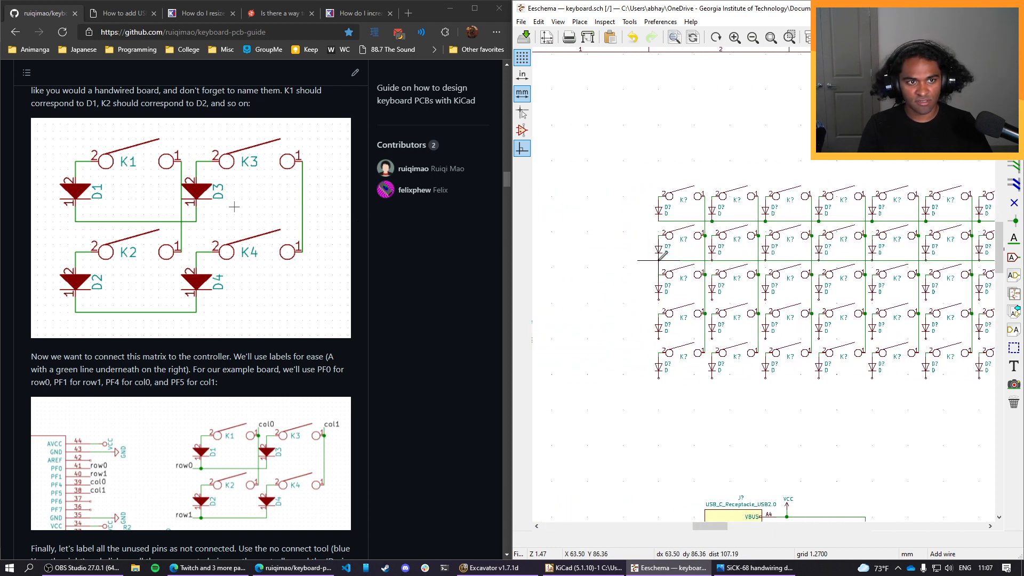
click(659, 298)
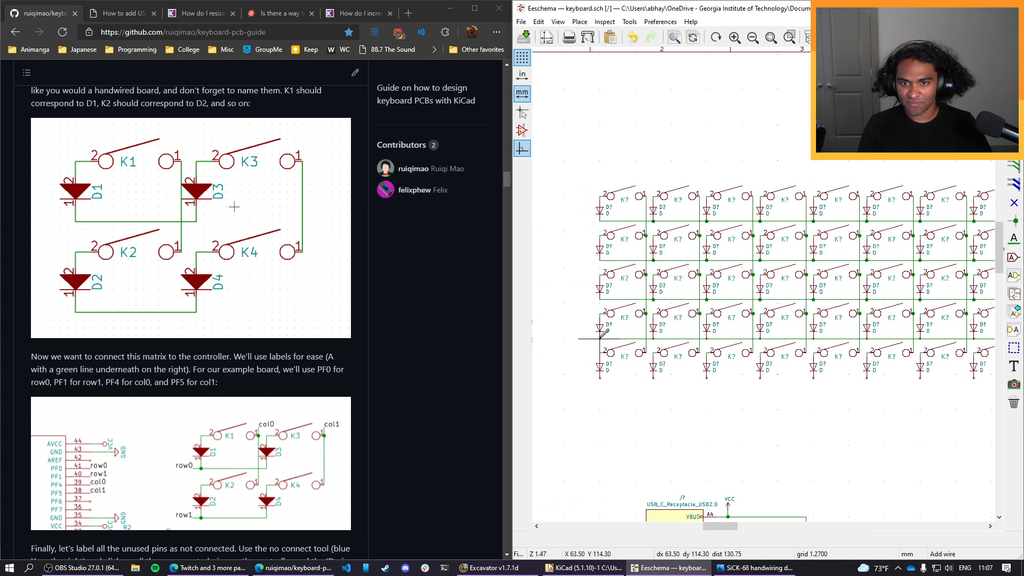
click(600, 378)
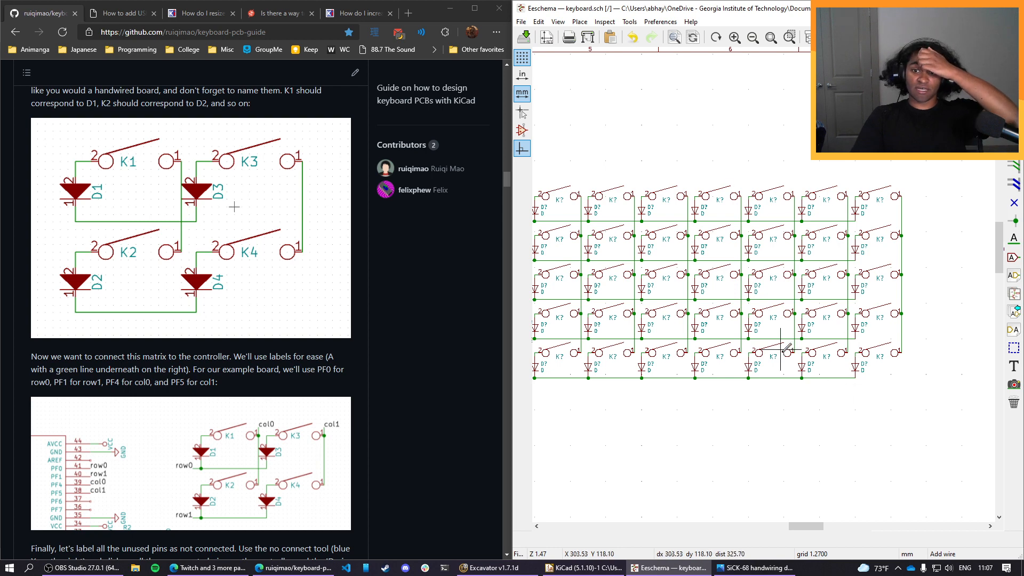
Review the wired matrix on the sheet and bring up the SiCK-68 handwiring diagram in Photos for comparison.
scroll(781, 349, down, 1)
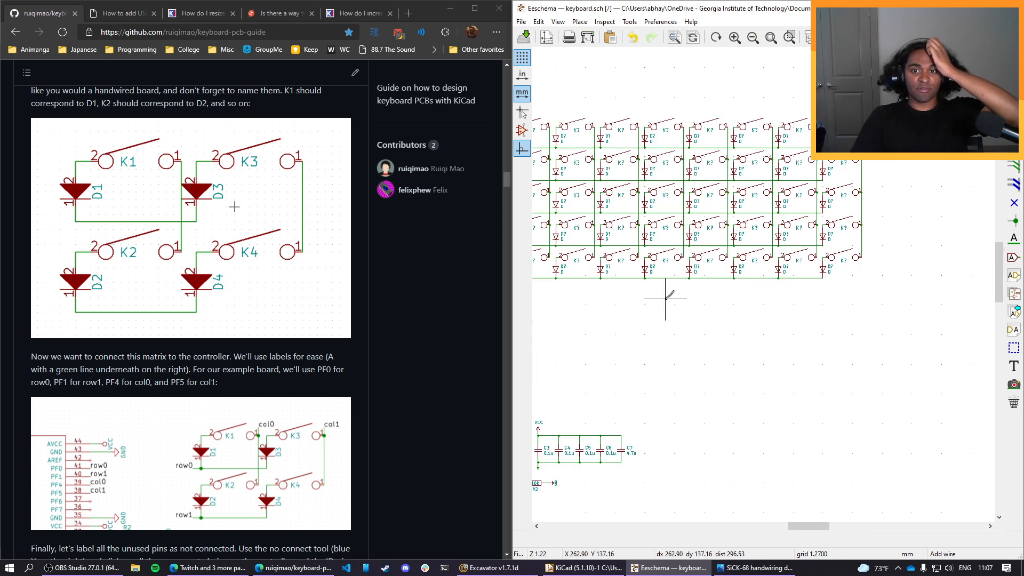
scroll(665, 298, down, 4)
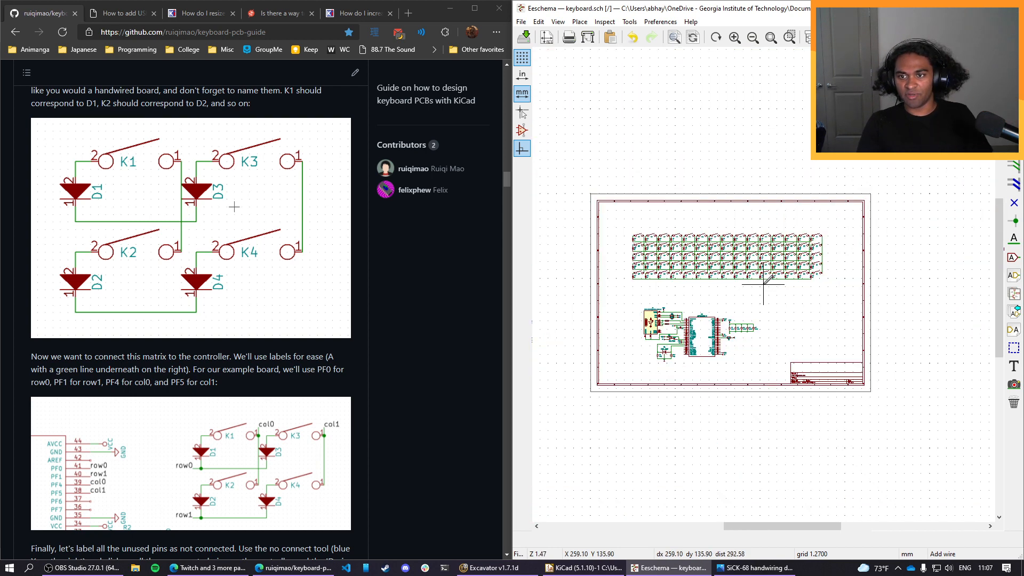
scroll(762, 284, up, 4)
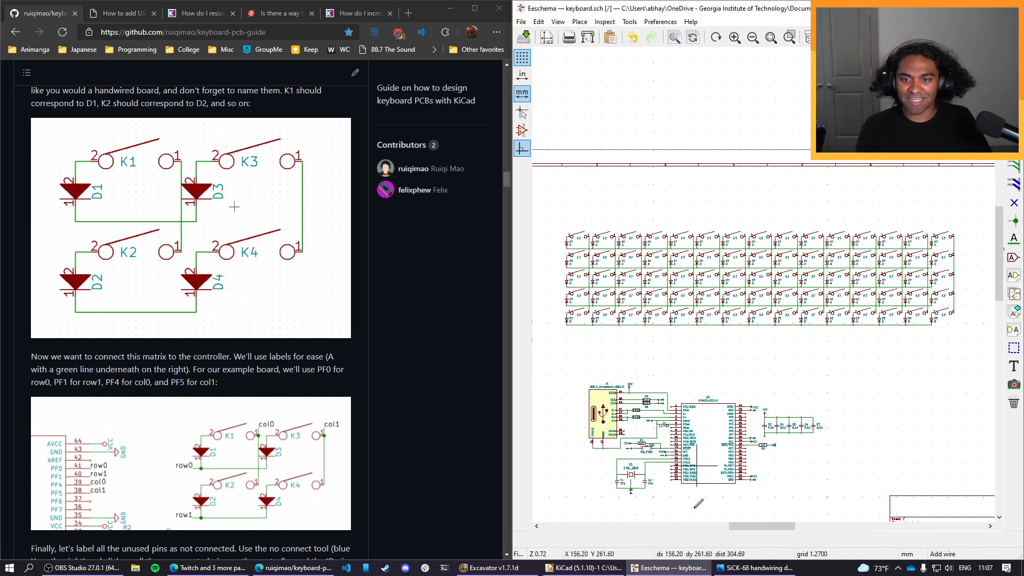
click(754, 567)
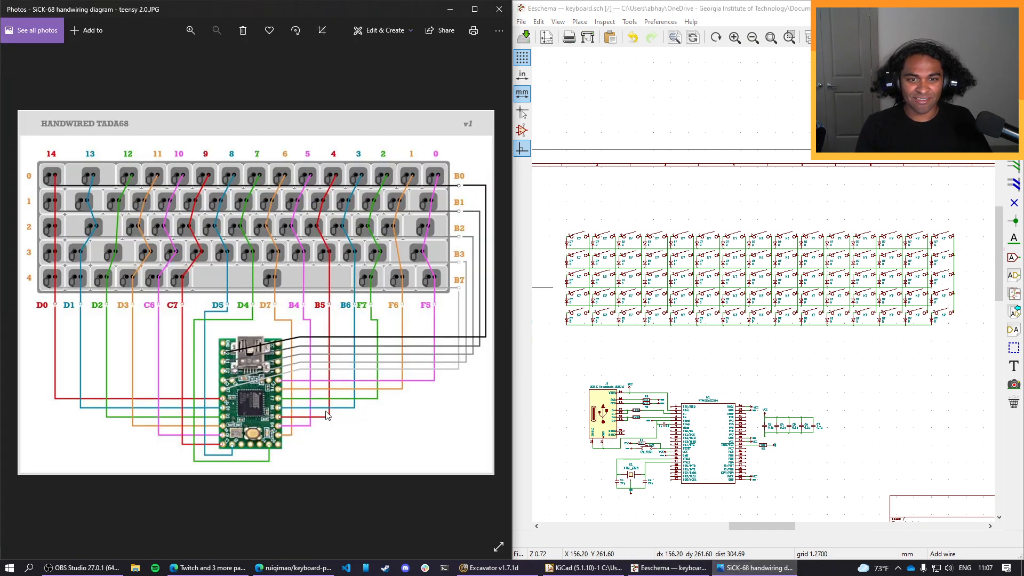
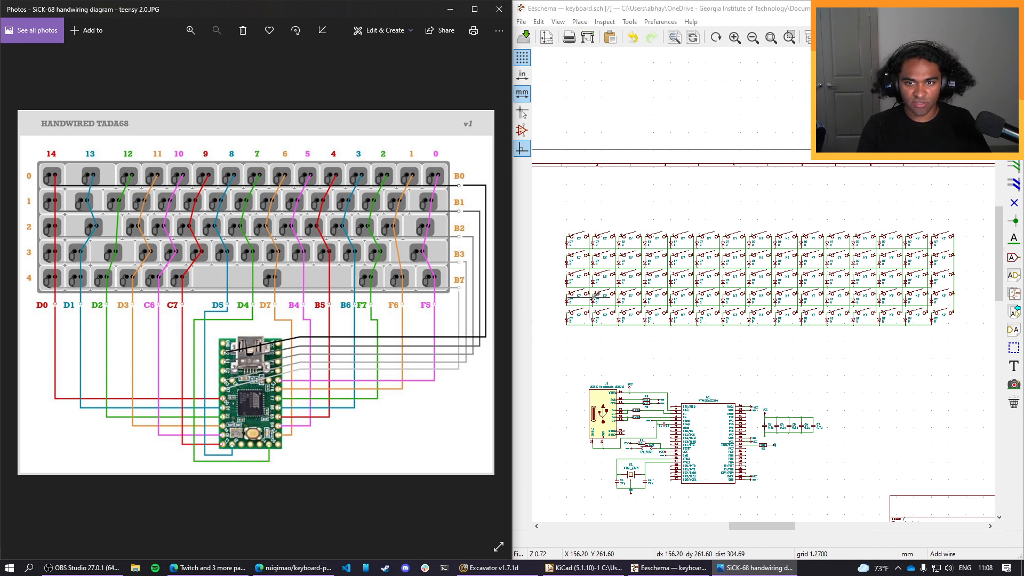
Delete the switch and diode in the fourth row's second column of the key matrix.
scroll(616, 292, up, 1)
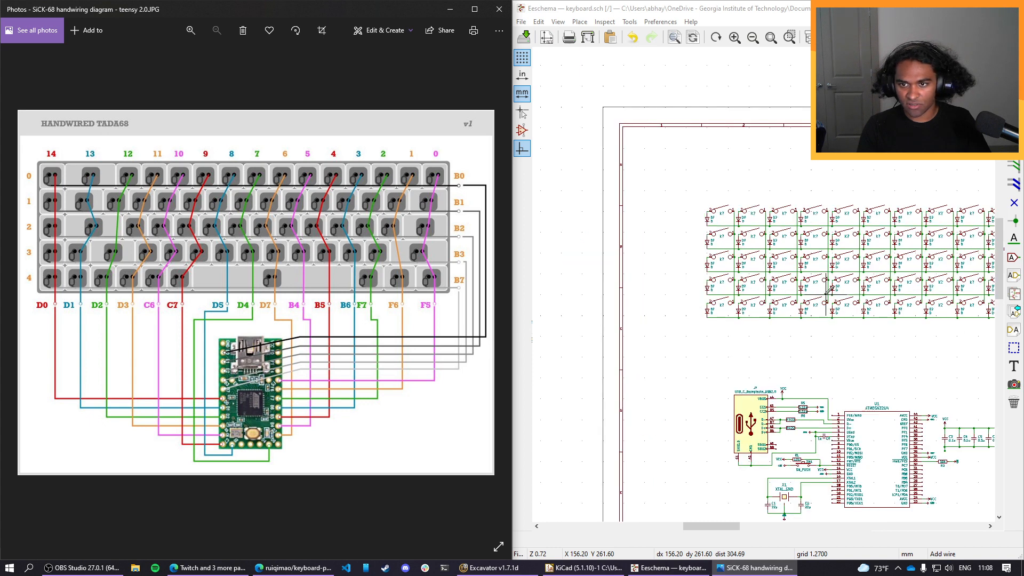
scroll(828, 290, up, 3)
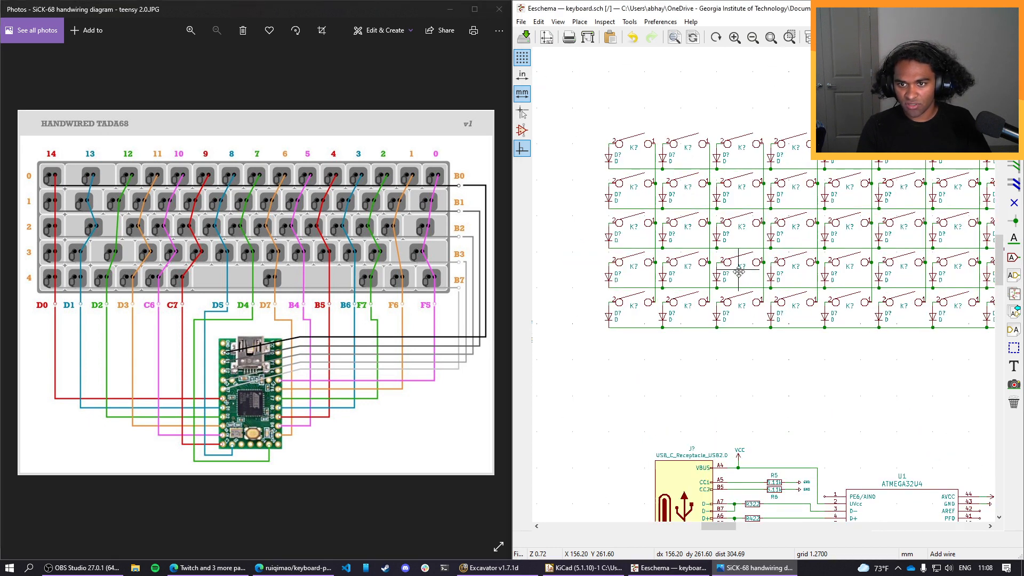
middle_drag(738, 271, 715, 297)
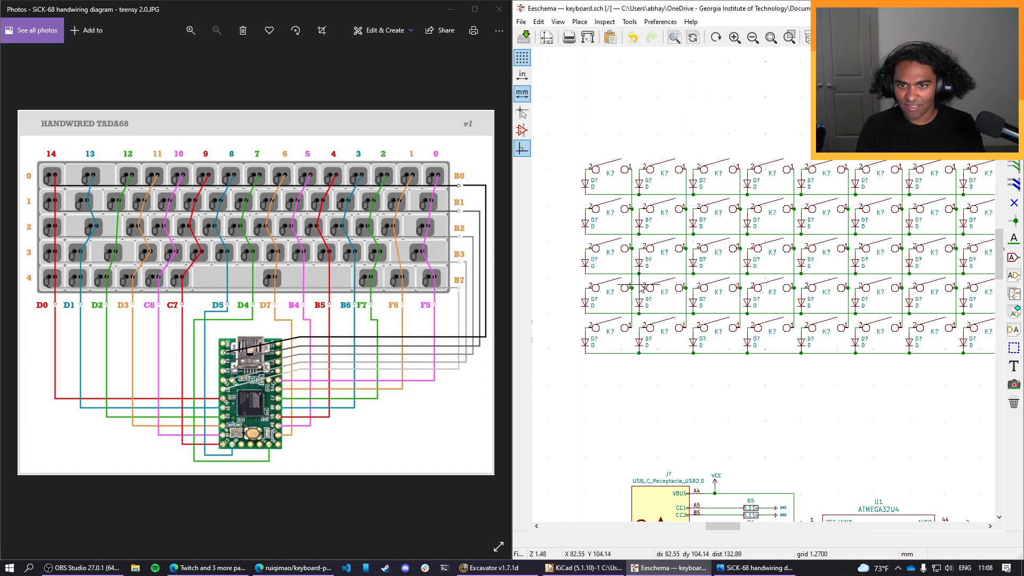
drag(640, 281, 675, 309)
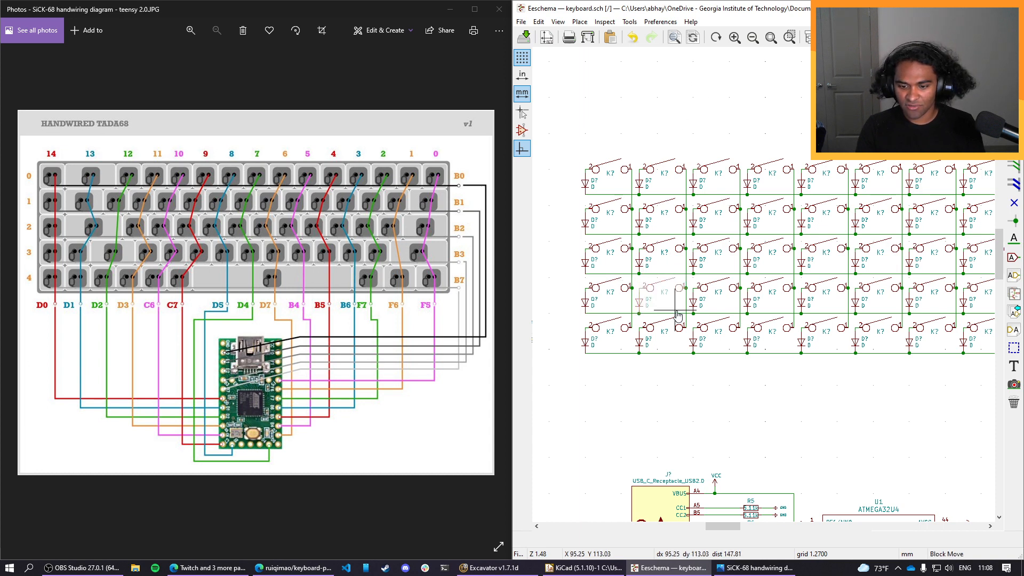
click(683, 357)
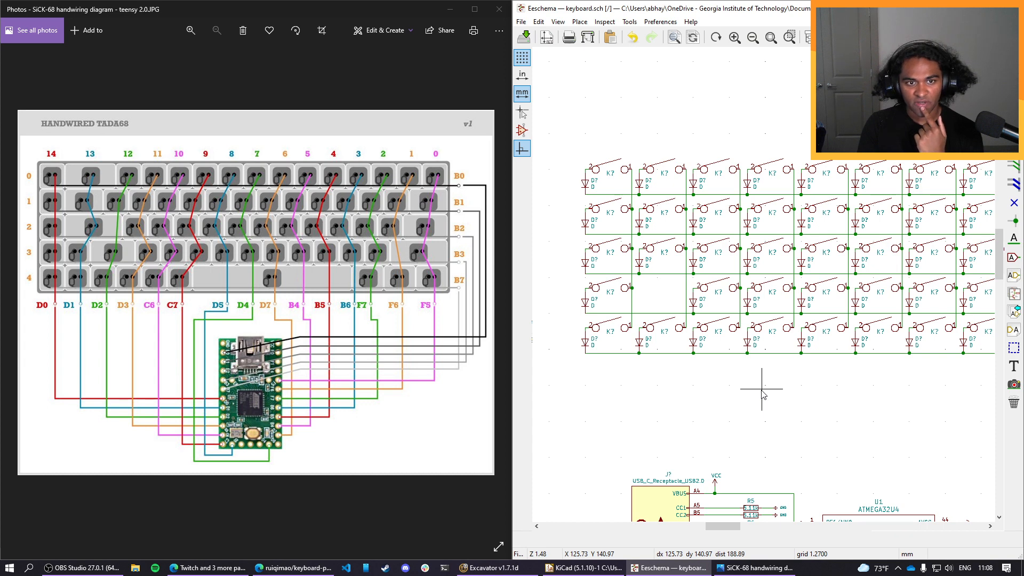
middle_drag(761, 390, 677, 393)
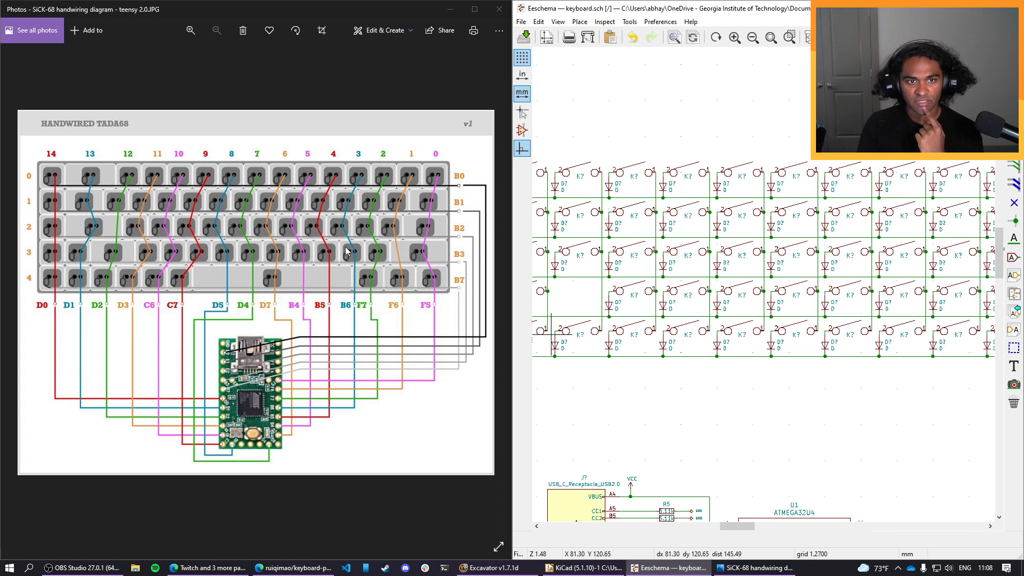
middle_drag(700, 407, 753, 416)
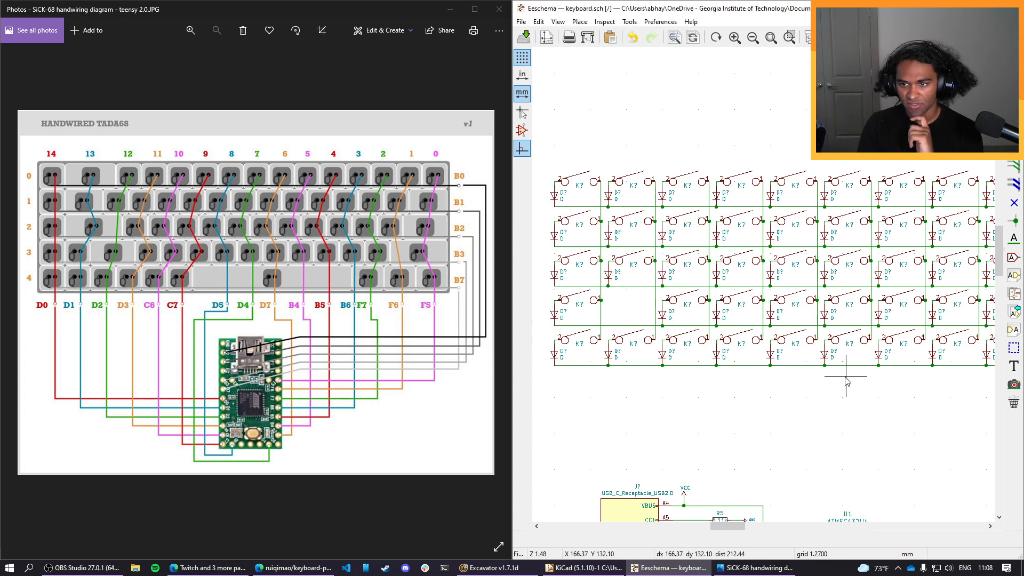
drag(850, 376, 716, 347)
key(Delete)
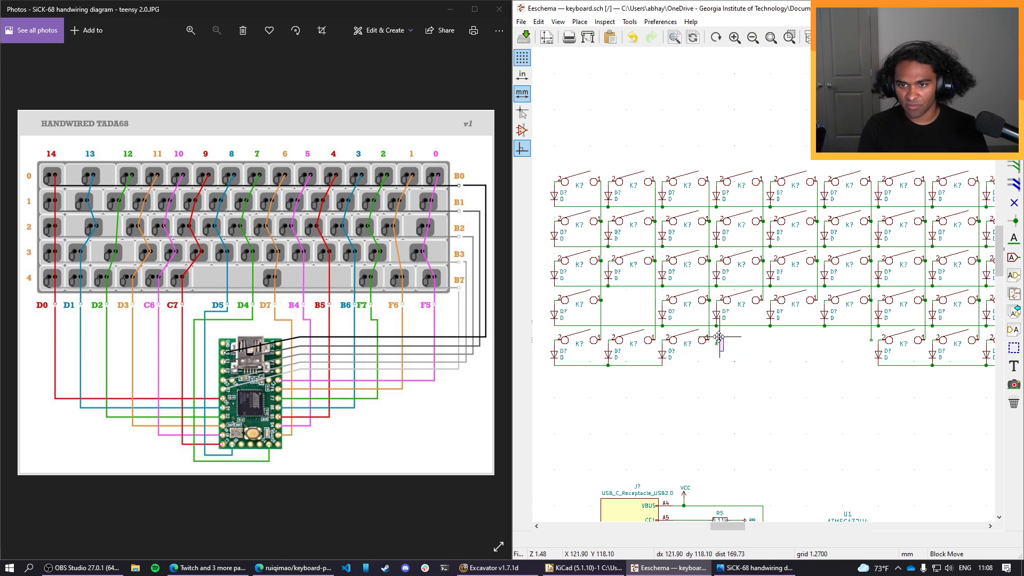
key(Delete)
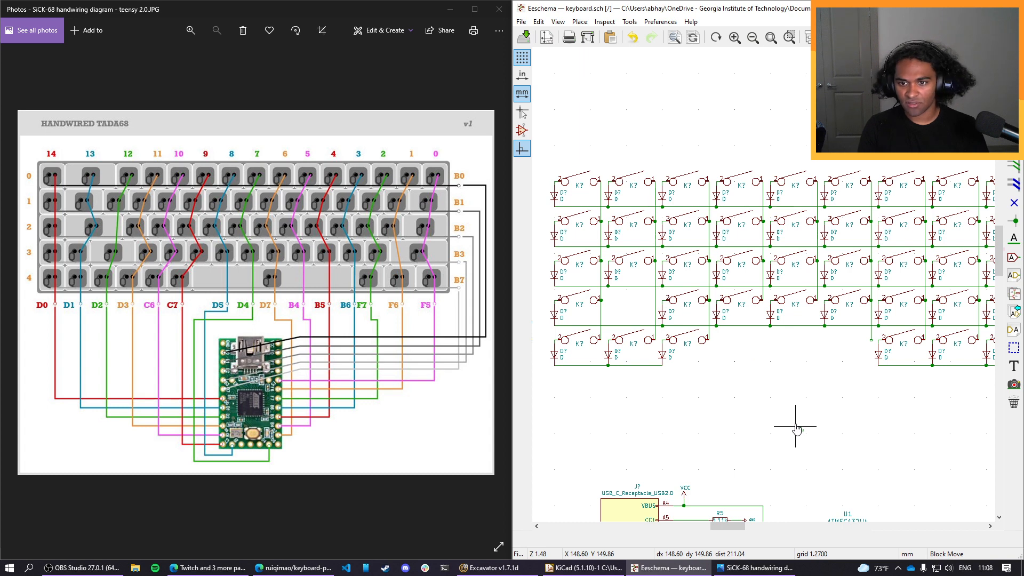
click(766, 369)
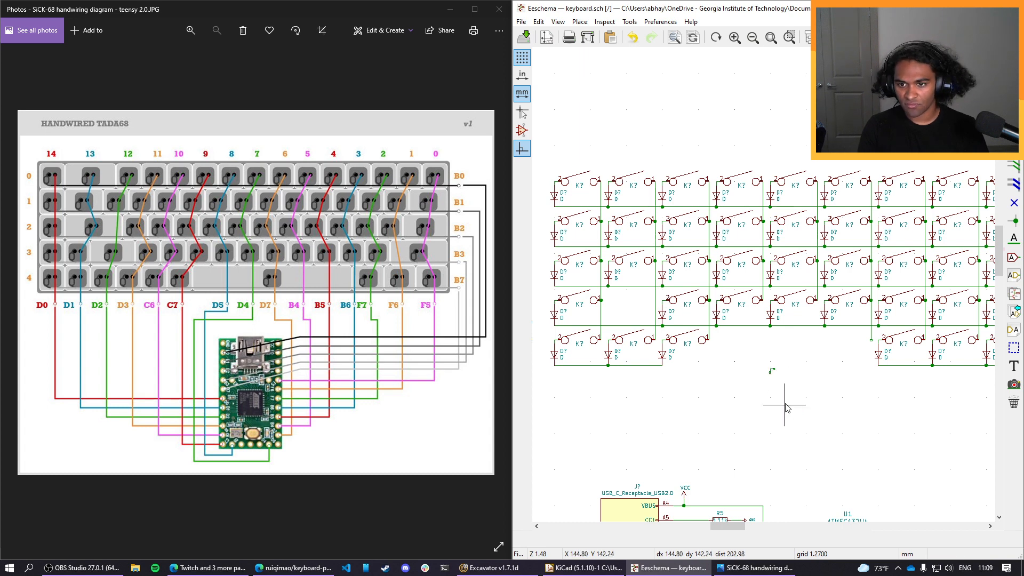
key(ctrl+z)
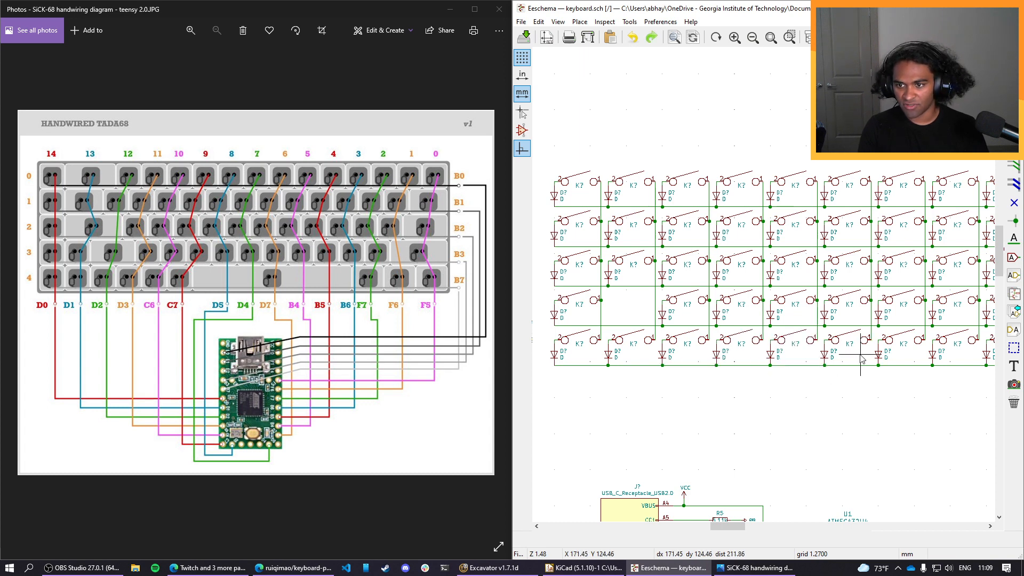
drag(860, 358, 715, 338)
key(Delete)
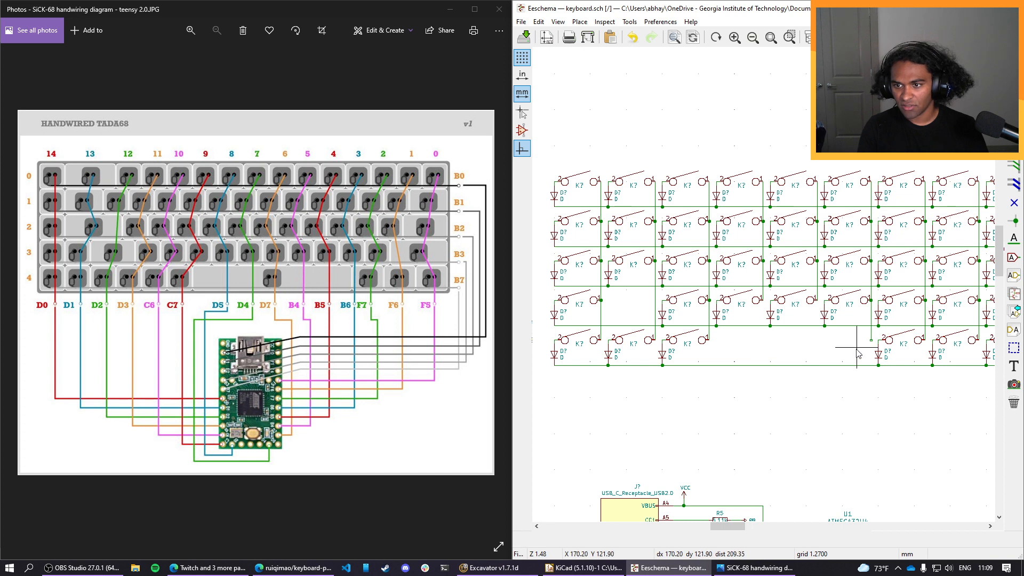
key(ctrl+z)
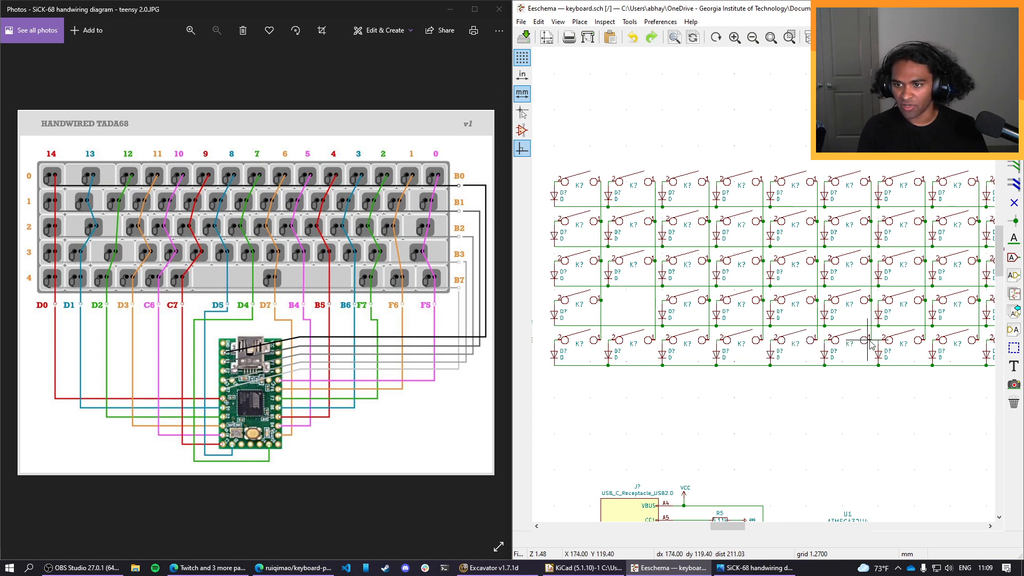
drag(874, 347, 714, 336)
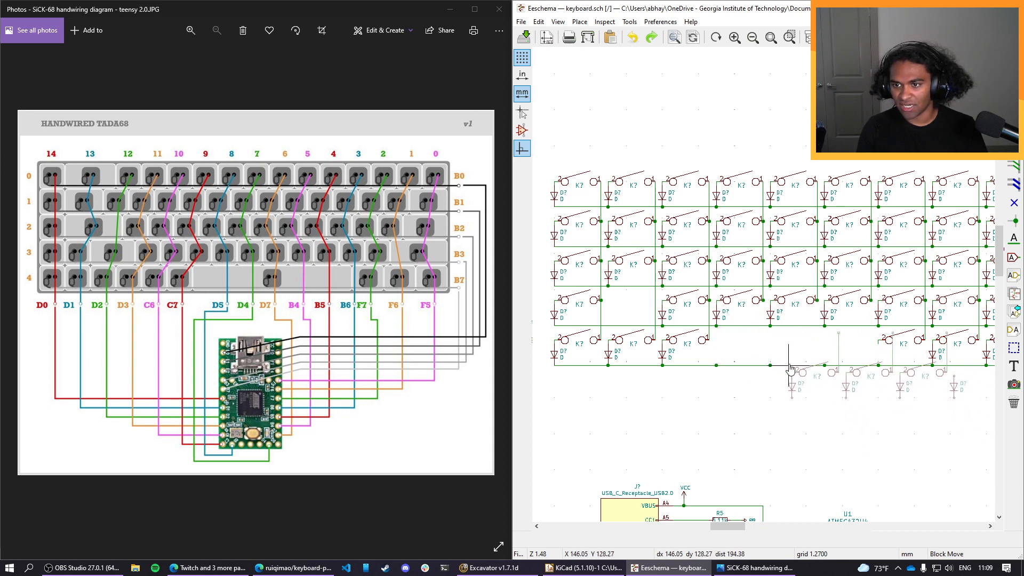
click(713, 338)
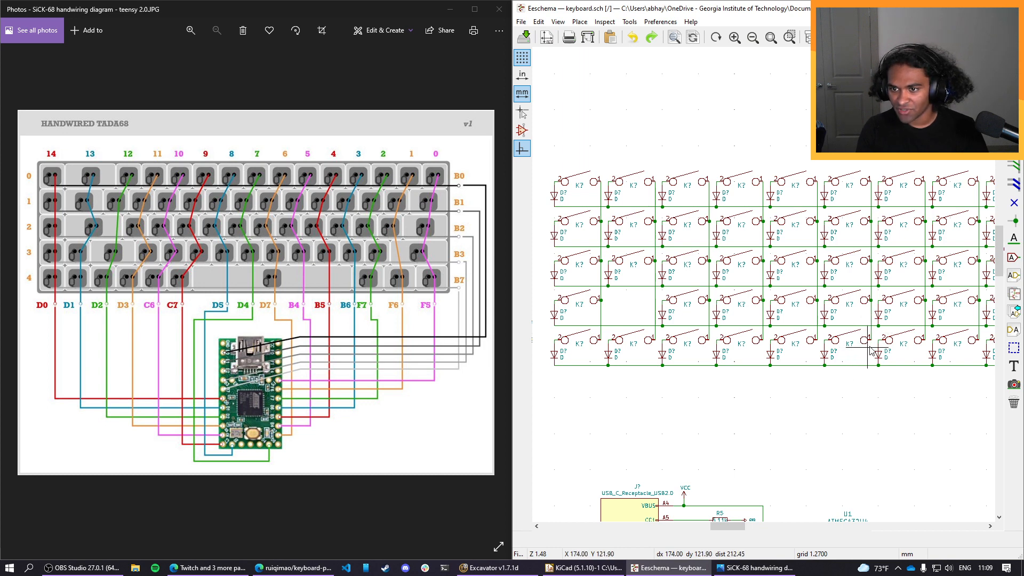
Delete the fourth to sixth switches and diodes of the bottom row, keeping the row wire, and clear the leftover column wire stub.
drag(870, 366, 716, 341)
key(Delete)
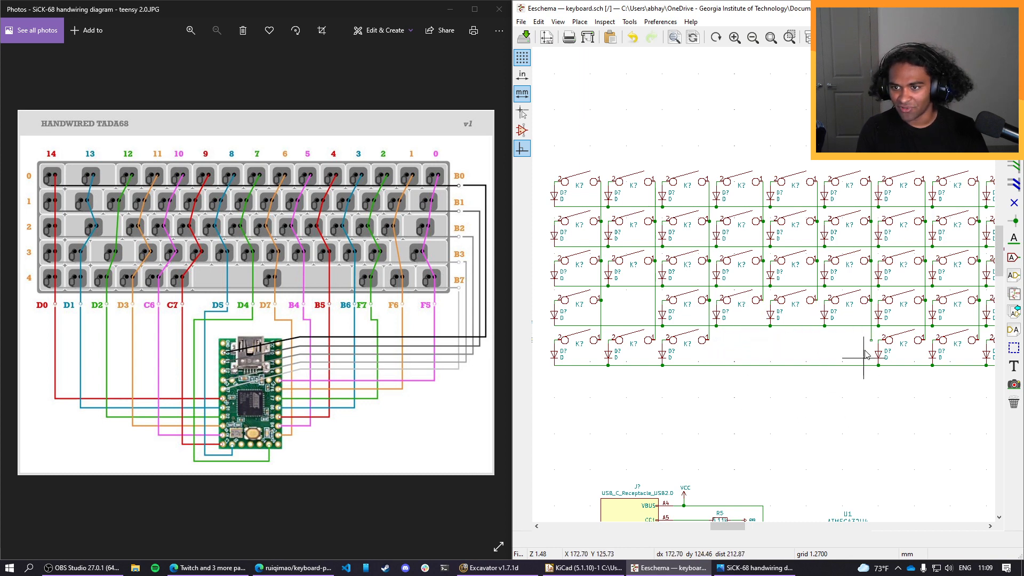
right_click(871, 336)
key(Escape)
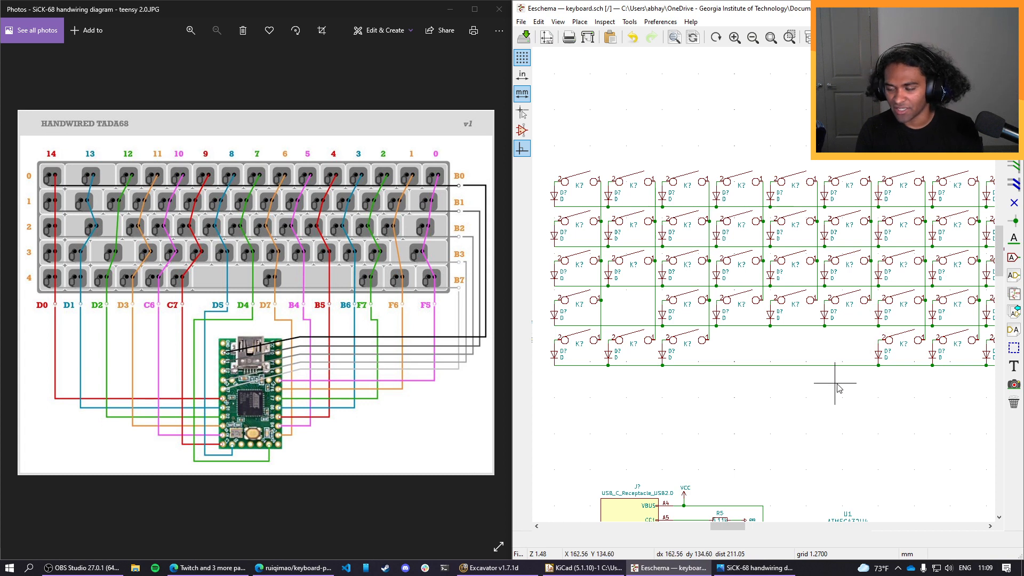
Delete the eighth and ninth switches and diodes of the bottom row, including the leftover column wire stub, keeping the row wire.
middle_drag(882, 421, 775, 415)
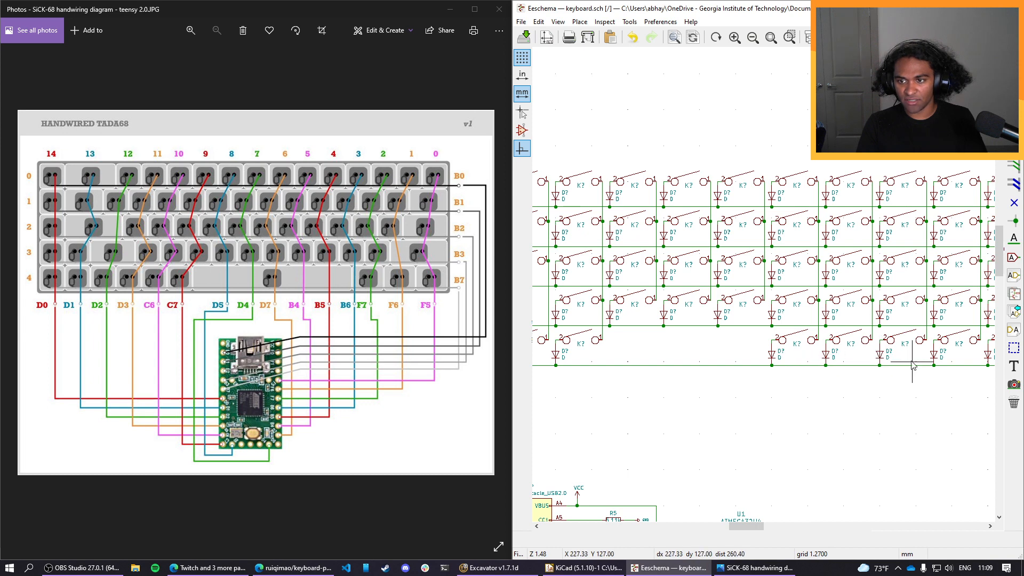
drag(912, 362, 827, 337)
click(932, 333)
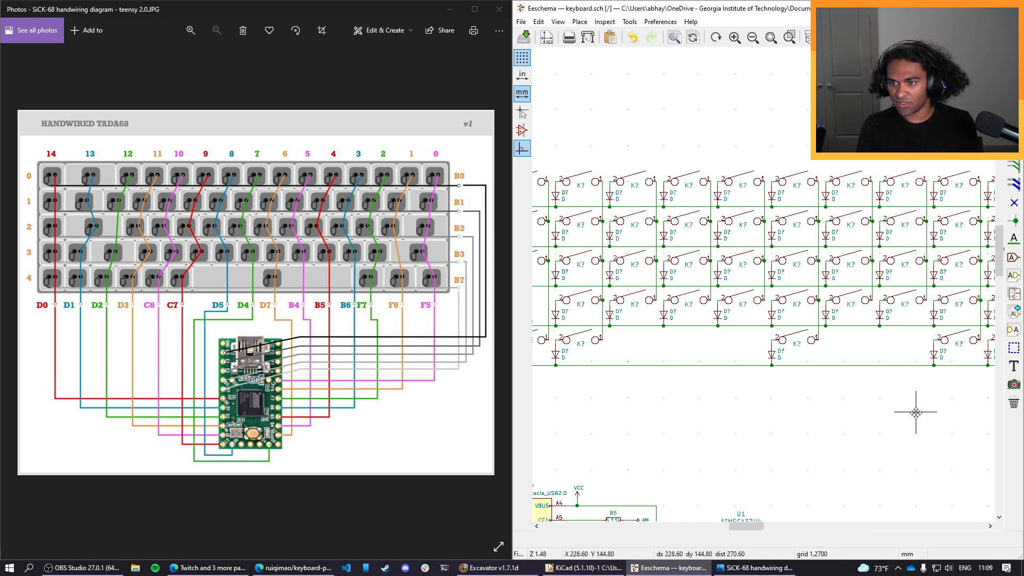
Delete the switch and diode in the third row's thirteenth column.
middle_drag(916, 412, 686, 427)
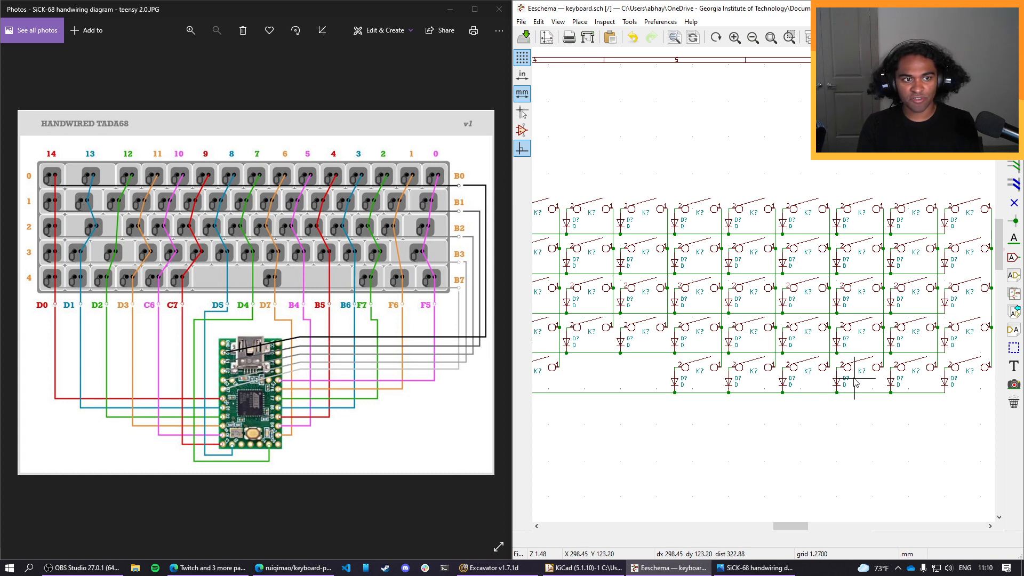
drag(861, 302, 837, 281)
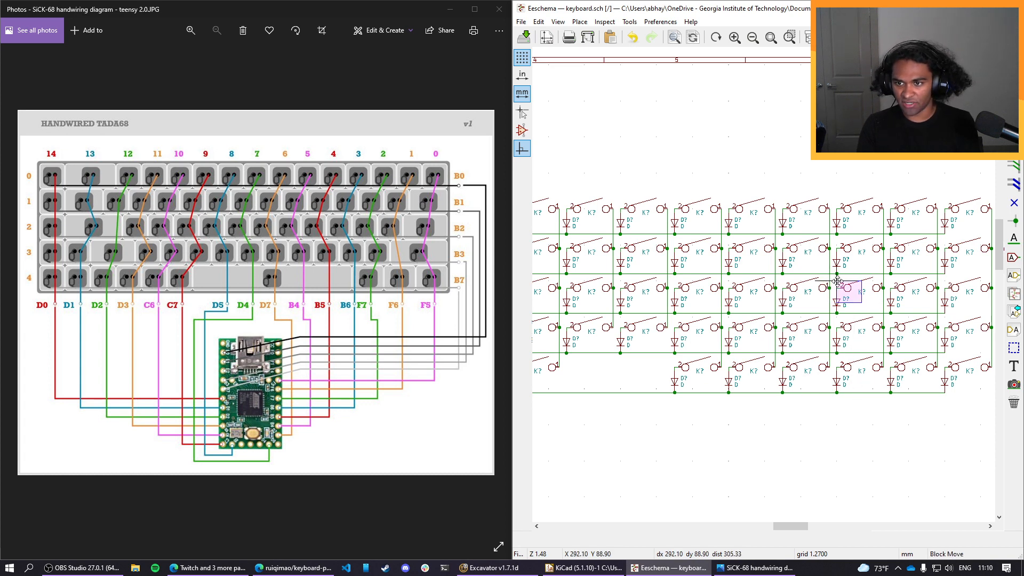
key(Delete)
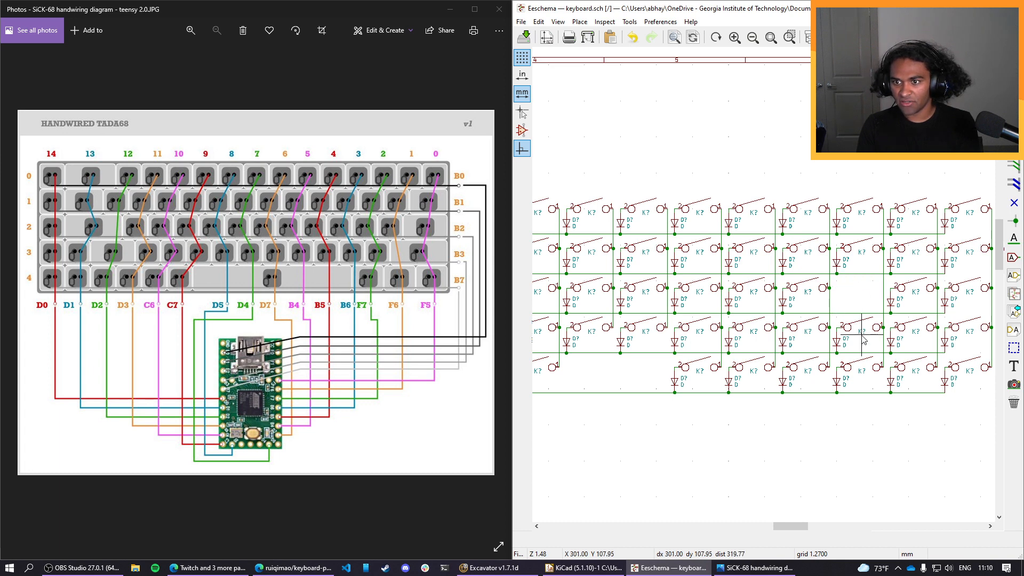
middle_drag(868, 303, 773, 305)
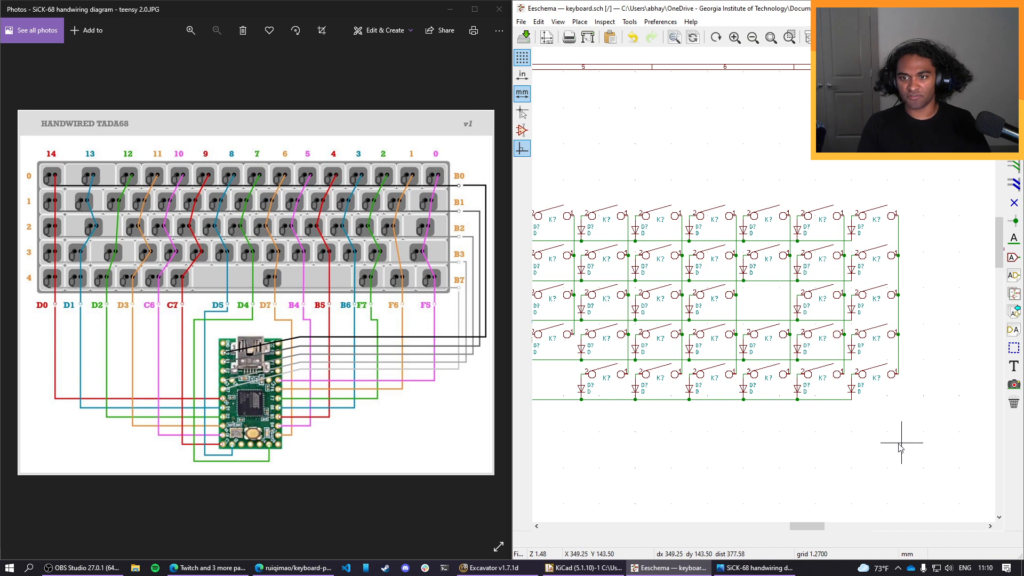
Review the whole trimmed key matrix on the sheet against the handwiring diagram.
scroll(907, 434, down, 1)
scroll(690, 297, down, 1)
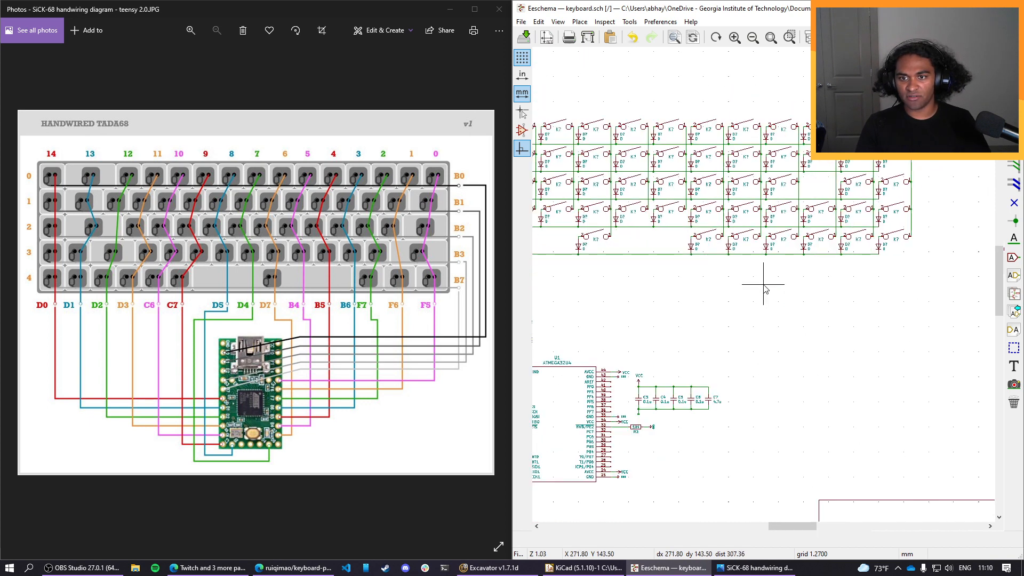
scroll(765, 288, up, 1)
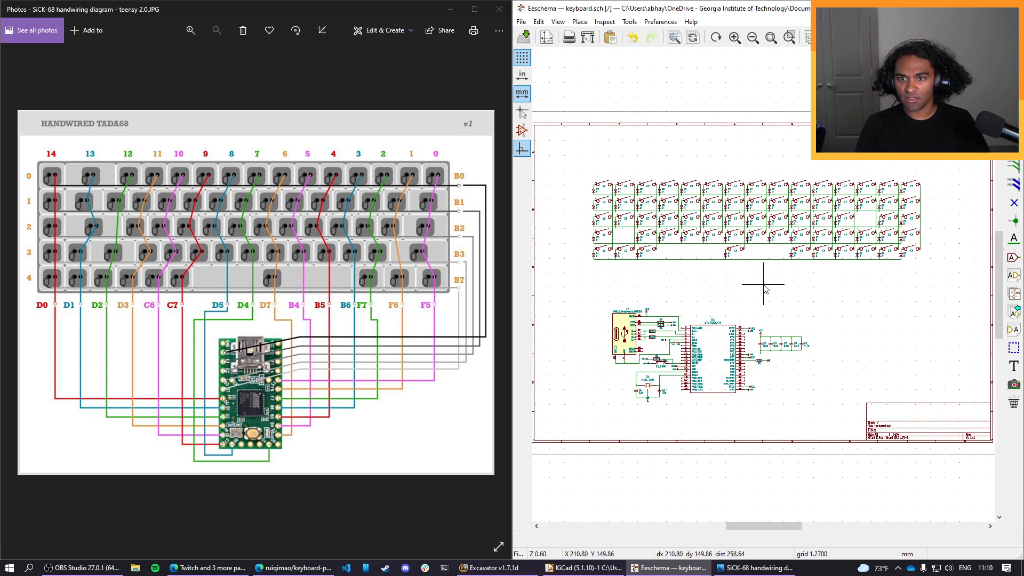
scroll(766, 288, down, 1)
middle_drag(765, 288, 810, 347)
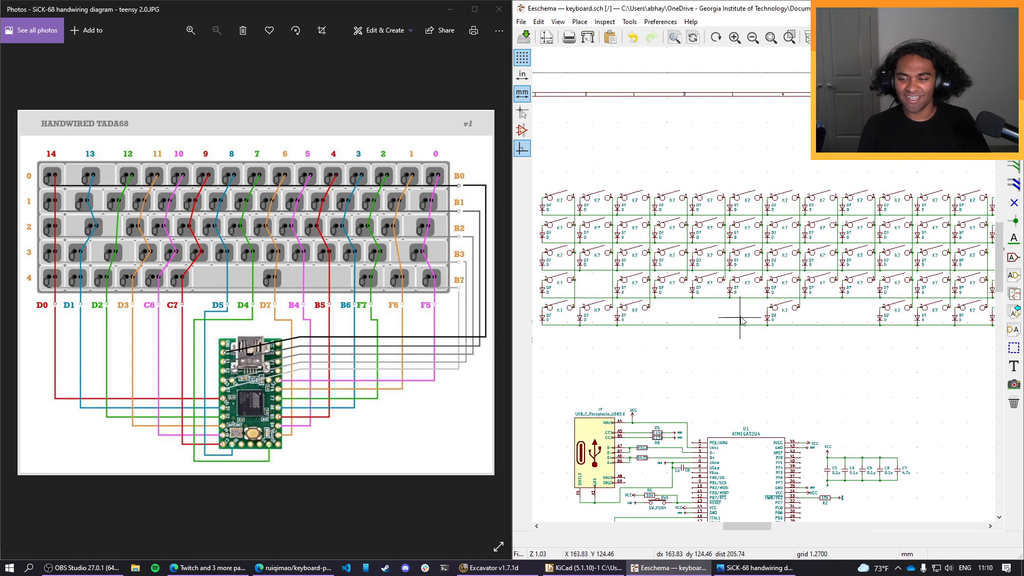
scroll(815, 382, down, 1)
middle_drag(764, 283, 722, 343)
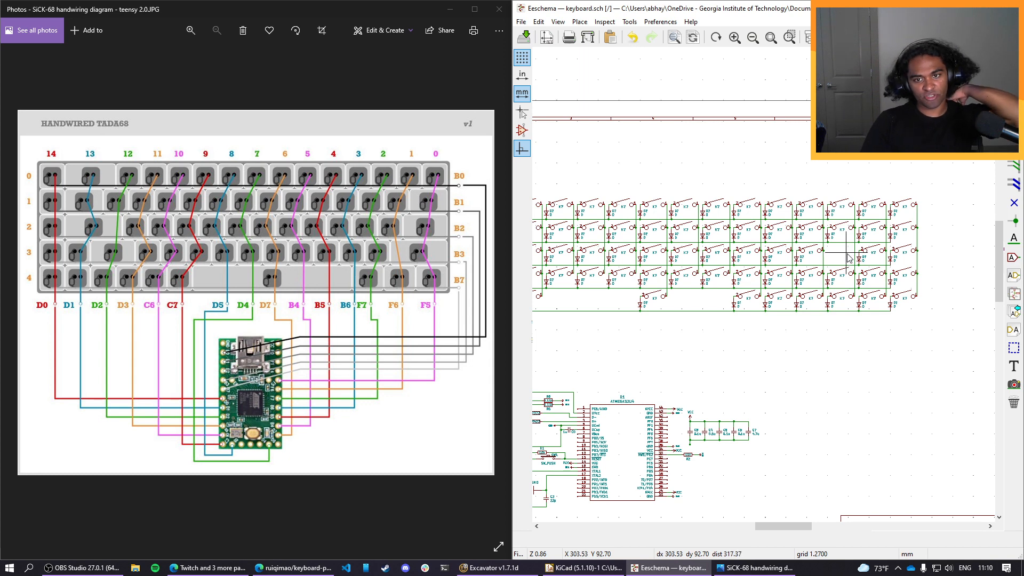
middle_drag(741, 375, 789, 403)
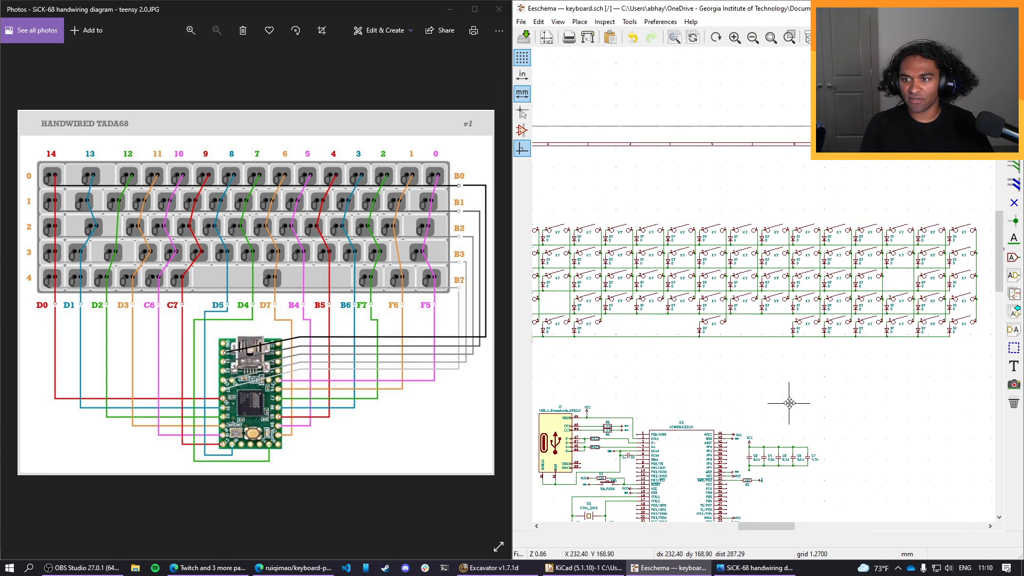
middle_drag(648, 361, 743, 389)
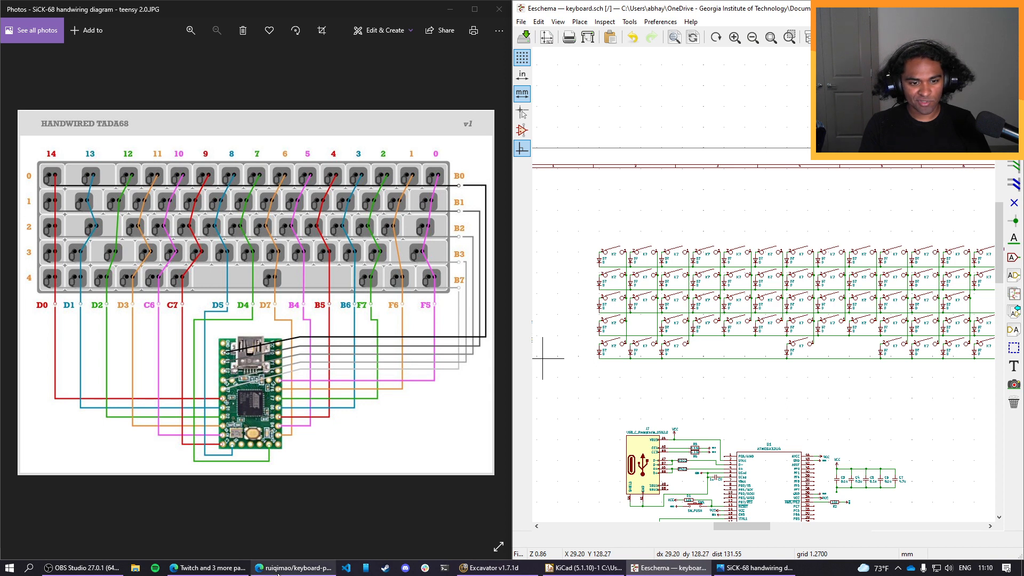
Bring up the GitHub guide's section on naming switches and diodes, and open its matrix figure in a new tab.
click(293, 567)
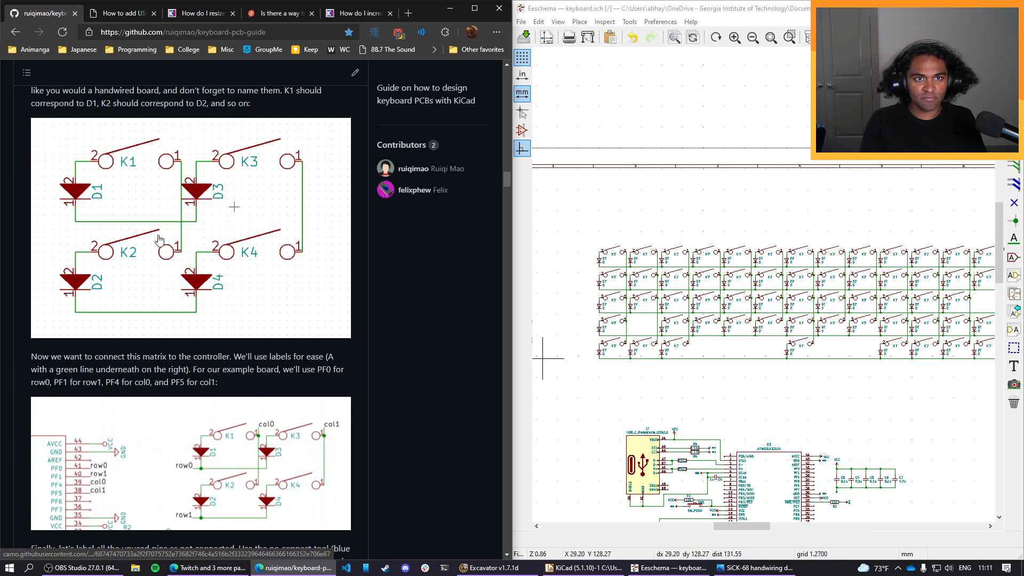
middle_click(174, 243)
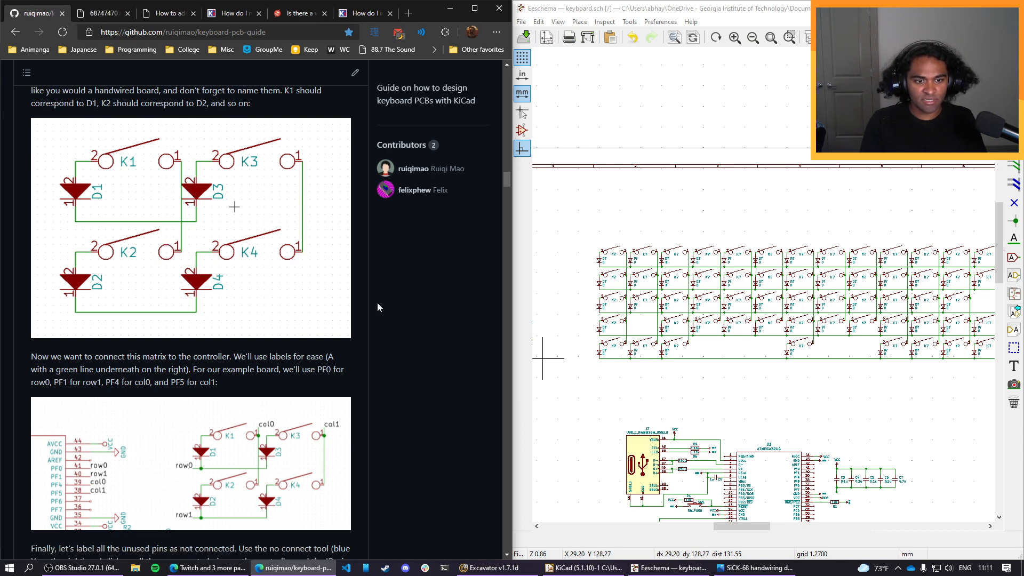
scroll(376, 307, up, 1)
scroll(376, 307, down, 1)
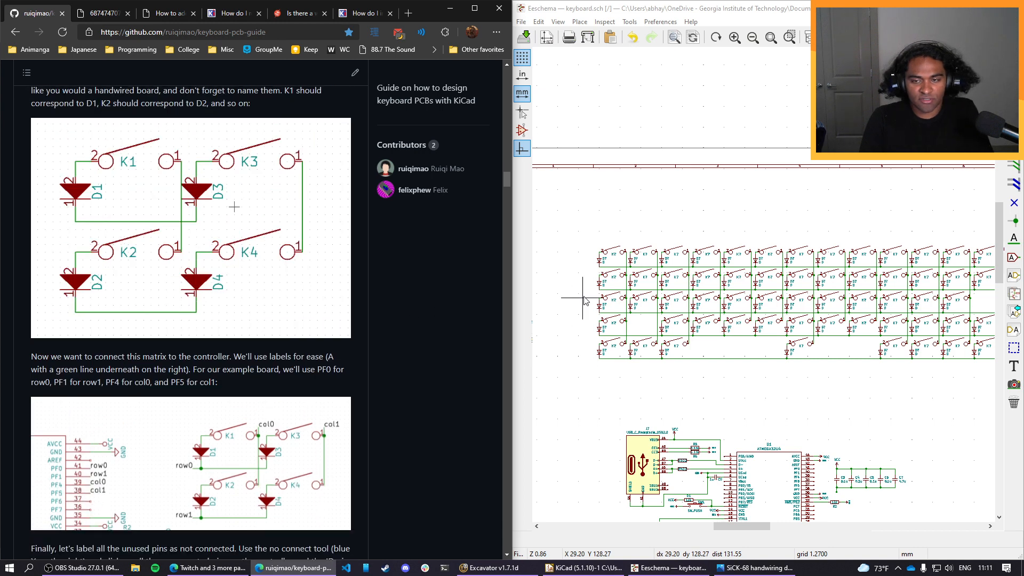
Name the top three switches of the matrix's first column K1, K2 and K3 from top to bottom.
scroll(648, 295, up, 1)
scroll(788, 263, up, 3)
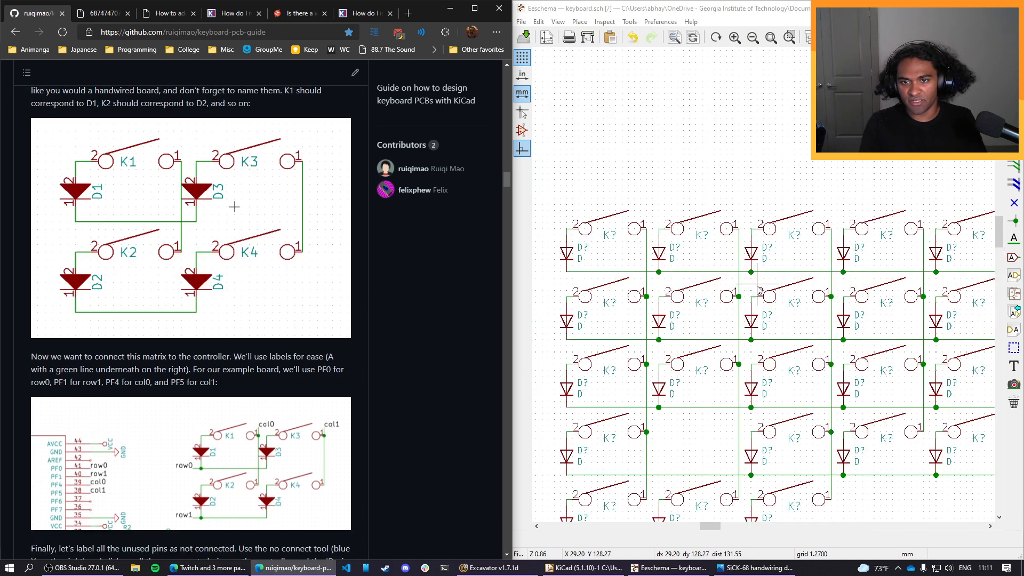
double_click(615, 238)
text(K1)
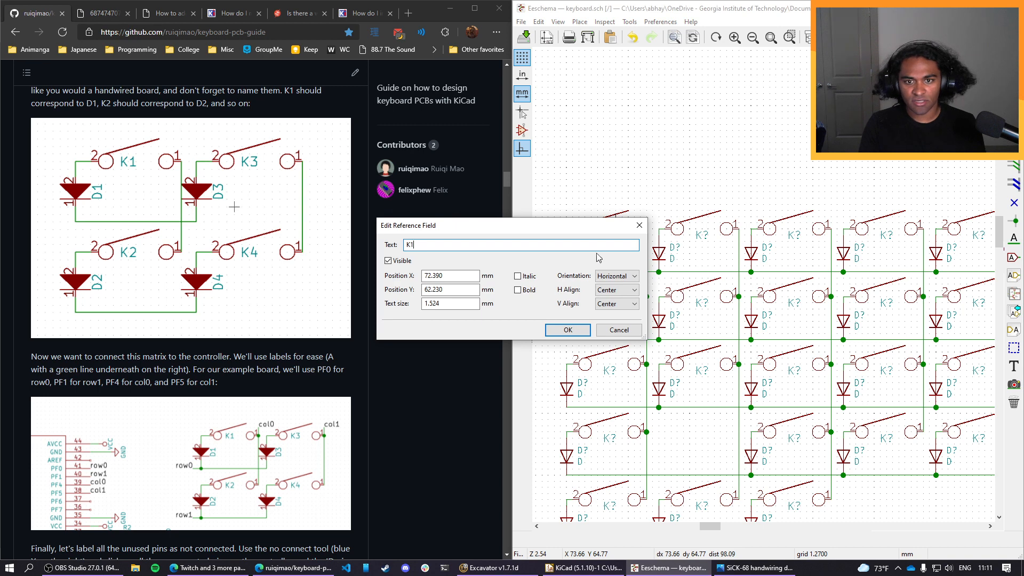
key(Return)
double_click(611, 303)
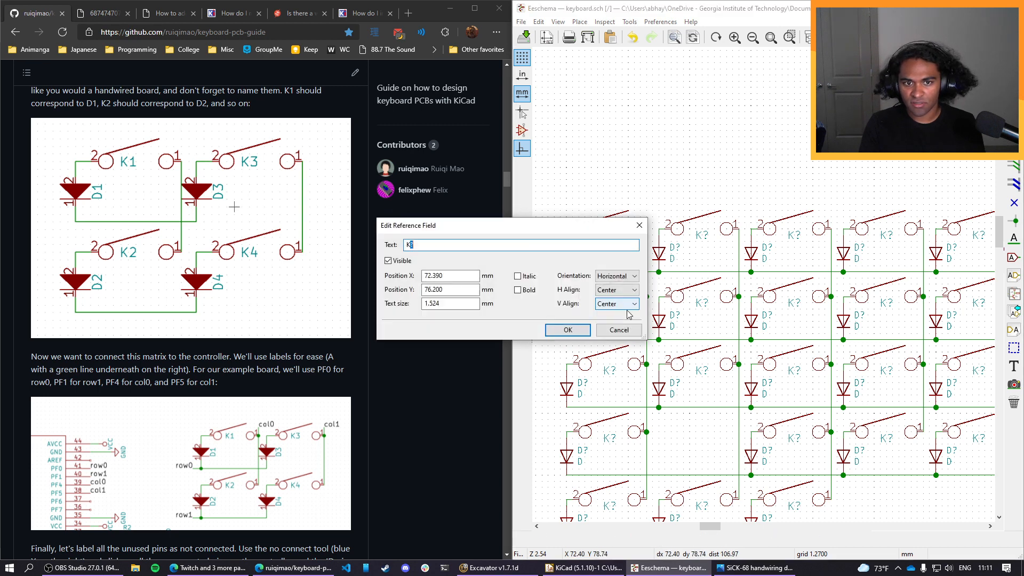
click(567, 329)
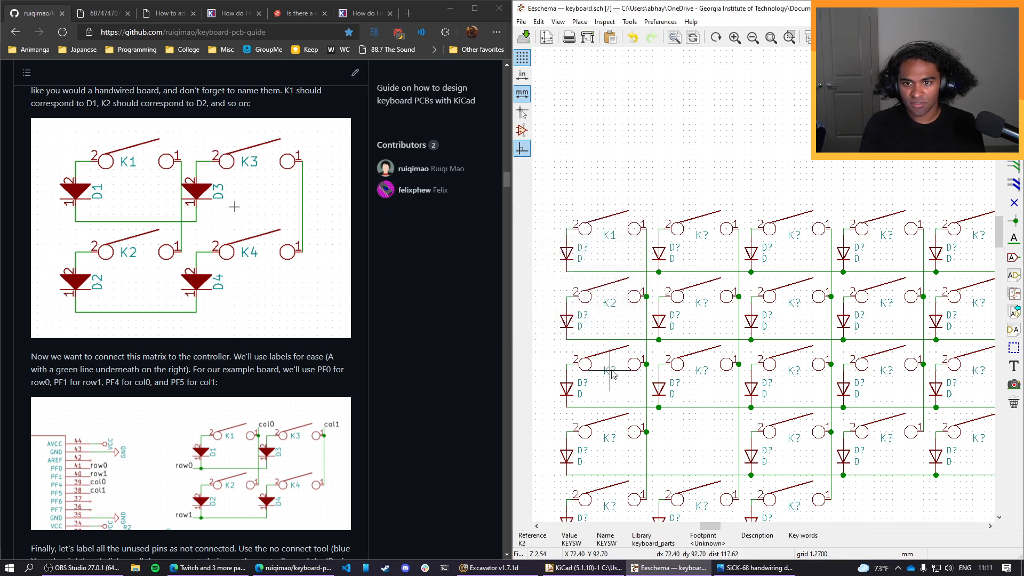
double_click(610, 373)
text(K3)
click(568, 329)
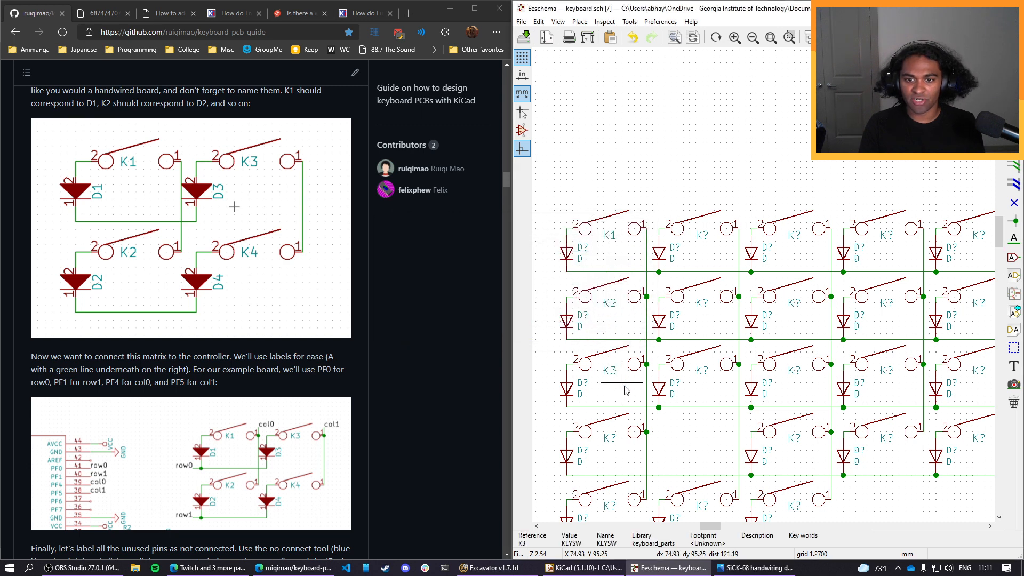
Name the fourth-row and bottom-row switches of the first column K4 and K5.
double_click(610, 439)
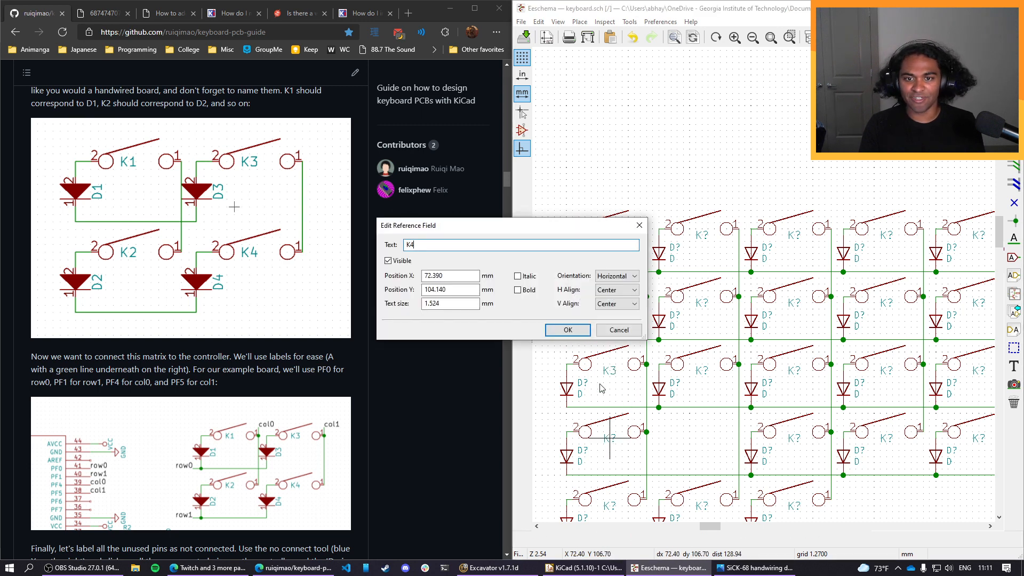
text(K4)
click(578, 333)
scroll(764, 283, down, 5)
scroll(763, 288, up, 5)
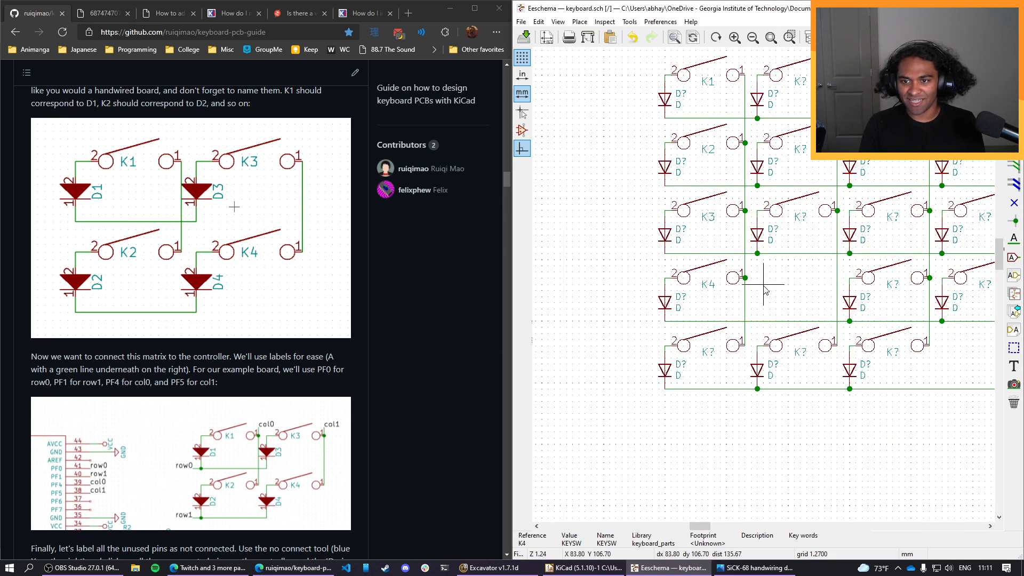
scroll(764, 289, up, 3)
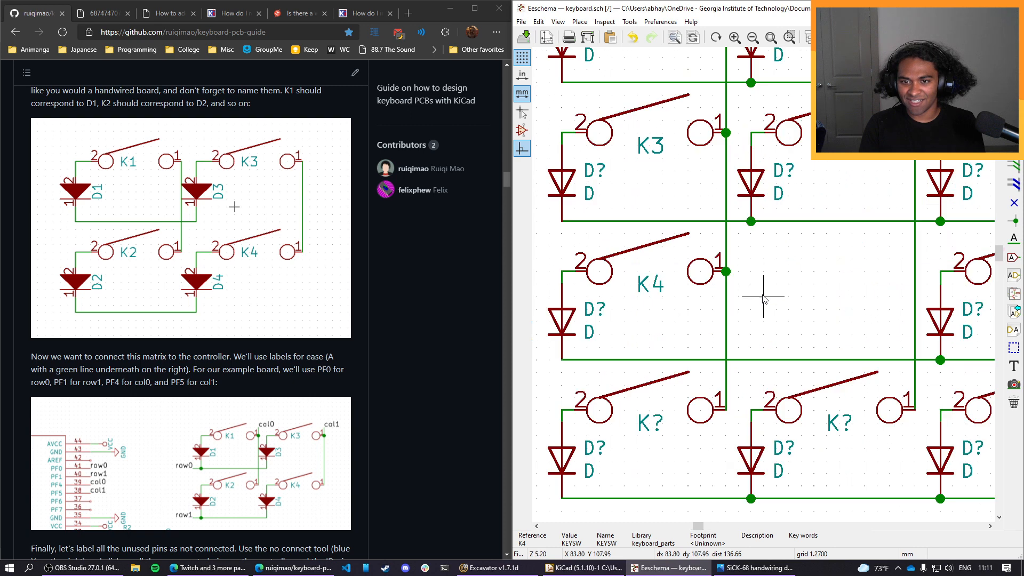
double_click(628, 423)
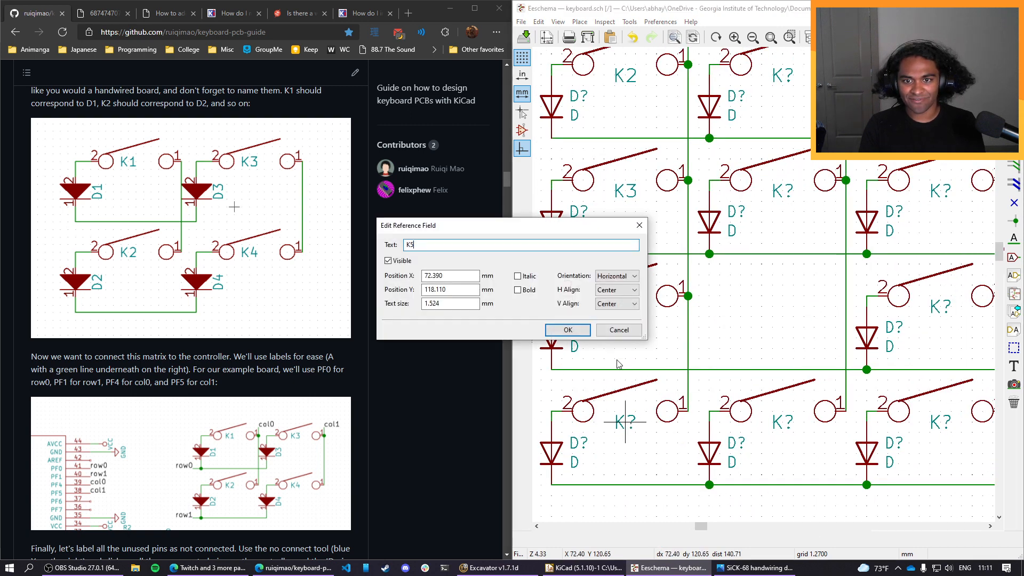
text(K5)
click(567, 329)
Name the first-row and second-row switches of the second column K6 and K7.
scroll(741, 357, up, 3)
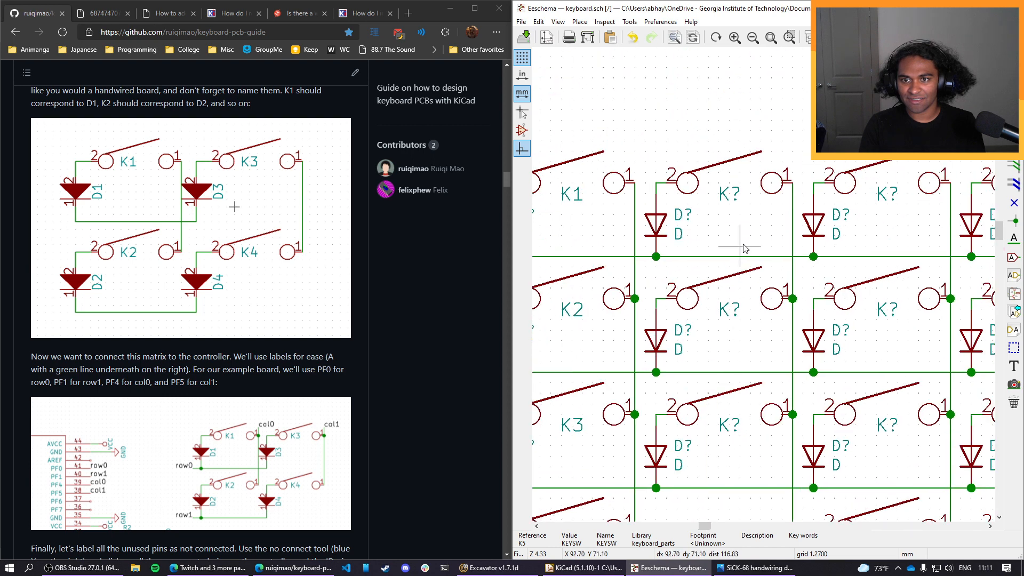
double_click(737, 193)
text(K6)
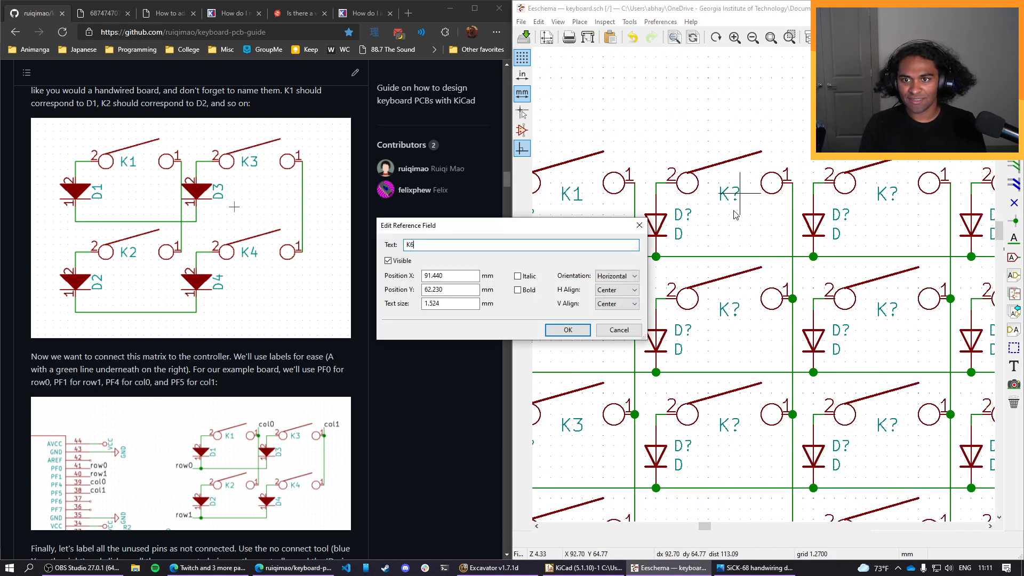
click(567, 329)
double_click(729, 309)
text(K7)
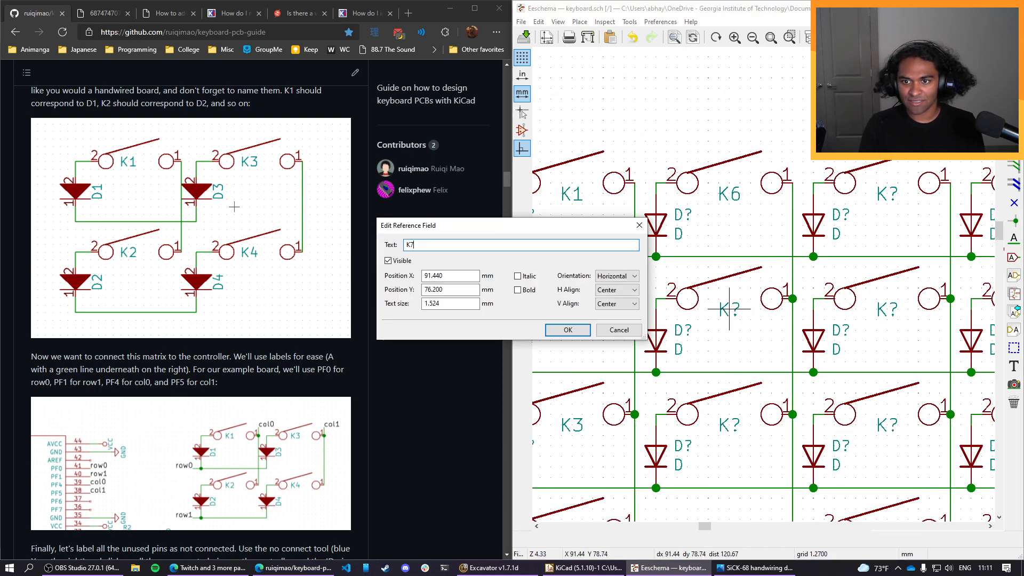
click(567, 330)
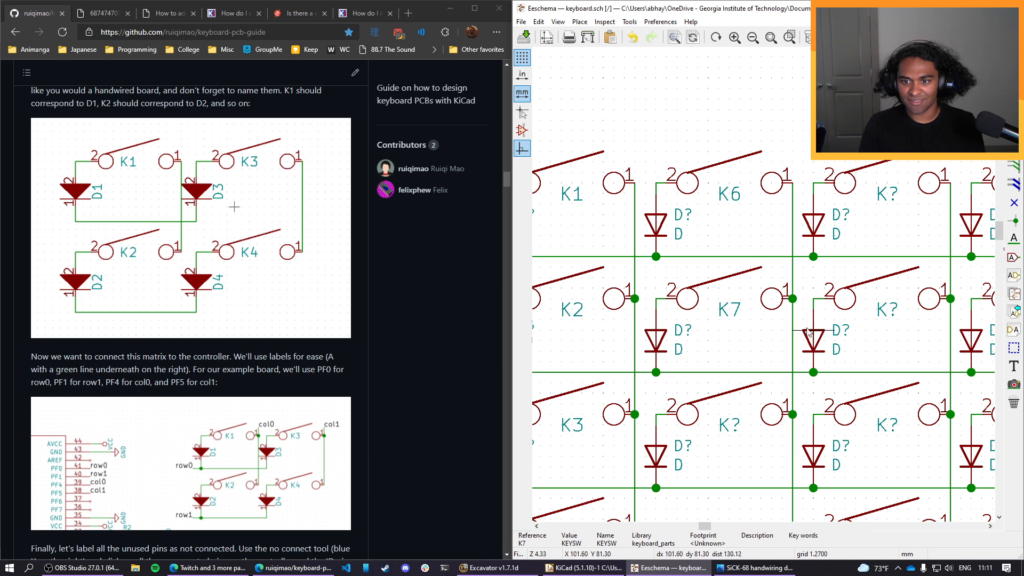
Name the second column's third-row switch K8 and its bottom-row switch K9.
double_click(730, 426)
text(K8)
click(567, 330)
scroll(677, 422, down, 5)
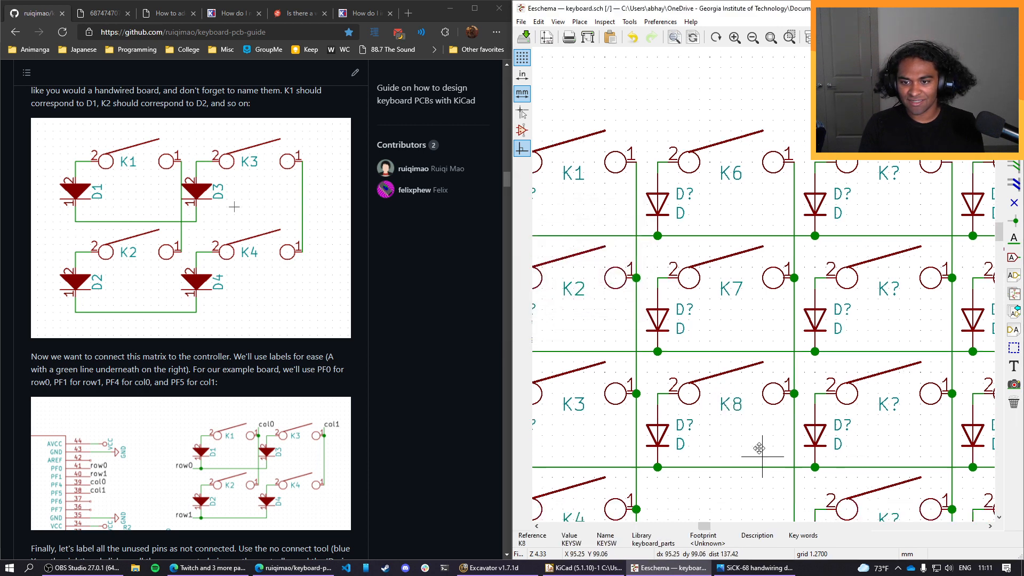
double_click(667, 417)
text(K9)
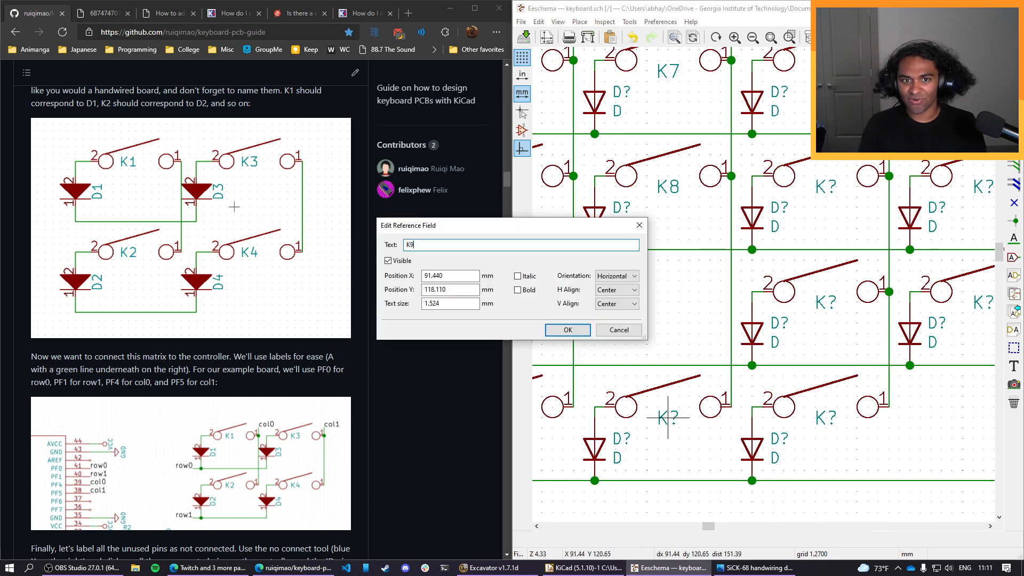
click(567, 330)
Name the first-row and second-row switches of the third column K10 and K11.
scroll(713, 135, up, 5)
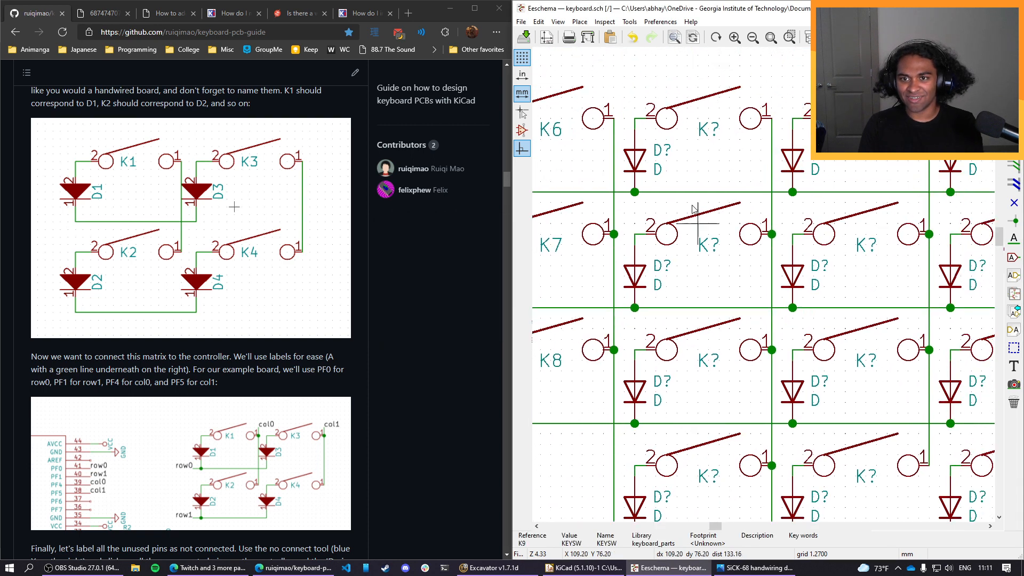
double_click(713, 135)
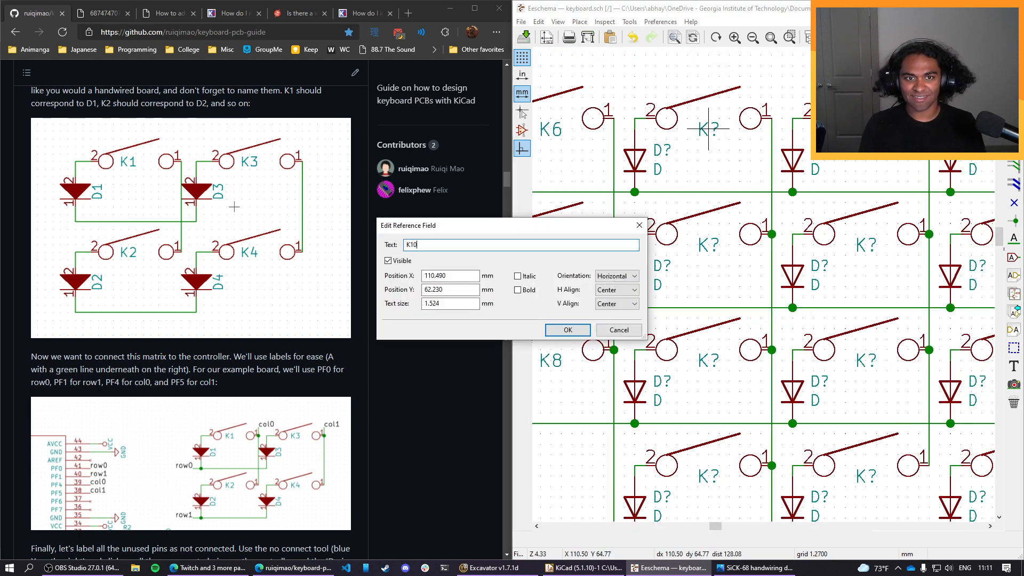
click(567, 330)
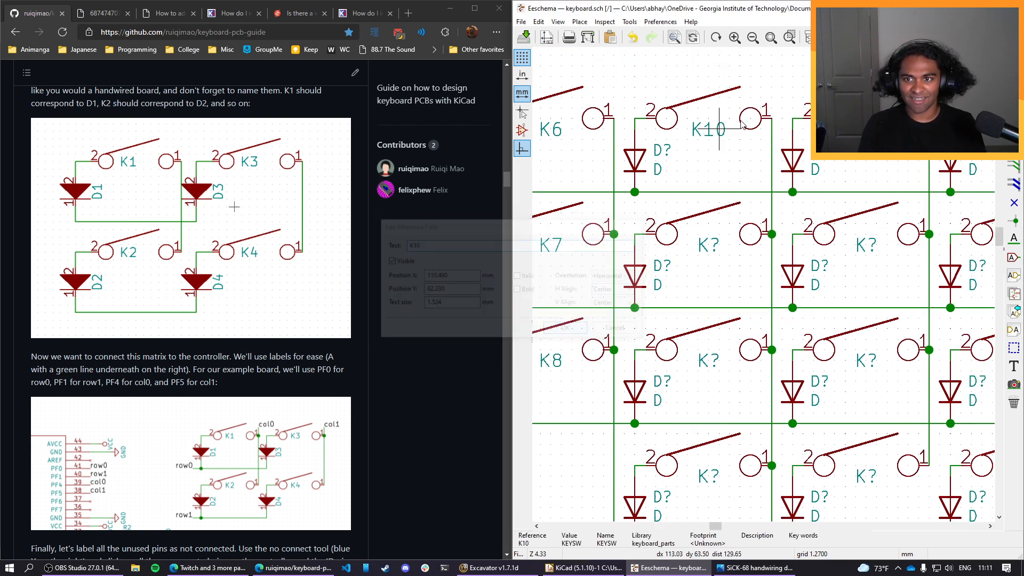
double_click(719, 244)
text(11)
key(Return)
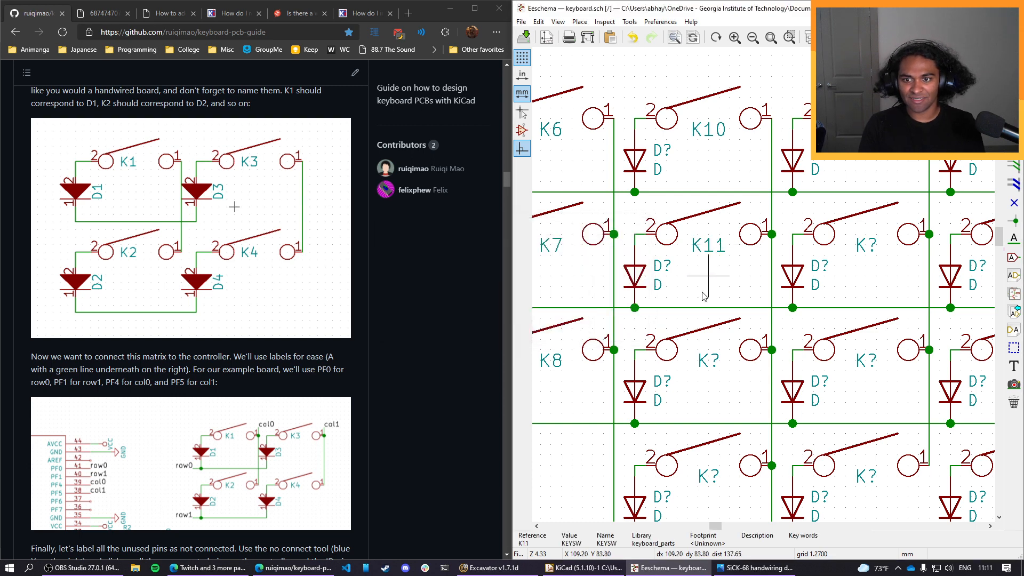
Name the remaining three switches of the third column K12, K13 and K14 from top to bottom.
double_click(715, 362)
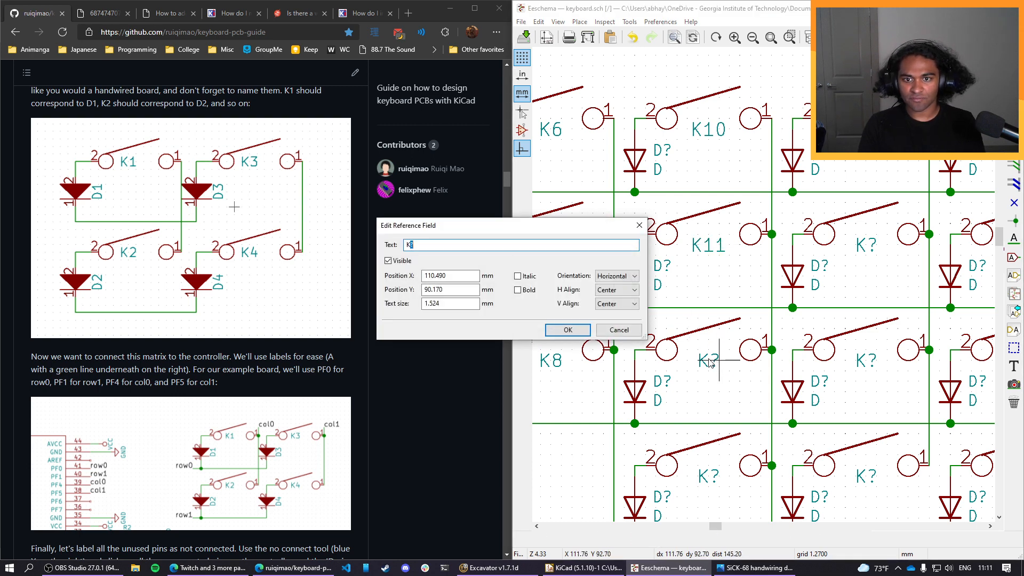
click(568, 331)
double_click(720, 481)
text(13)
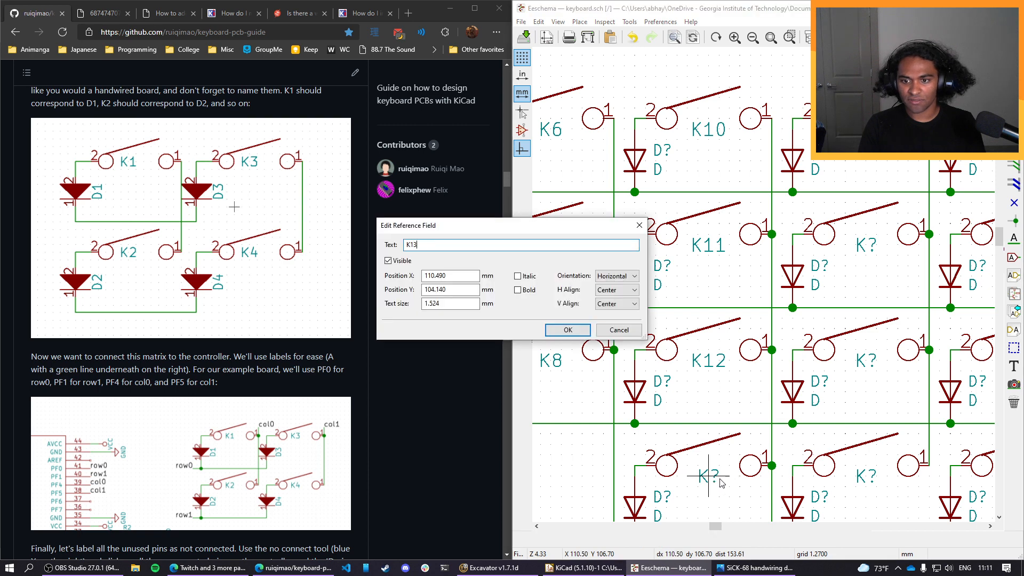
key(Return)
scroll(693, 421, down, 1)
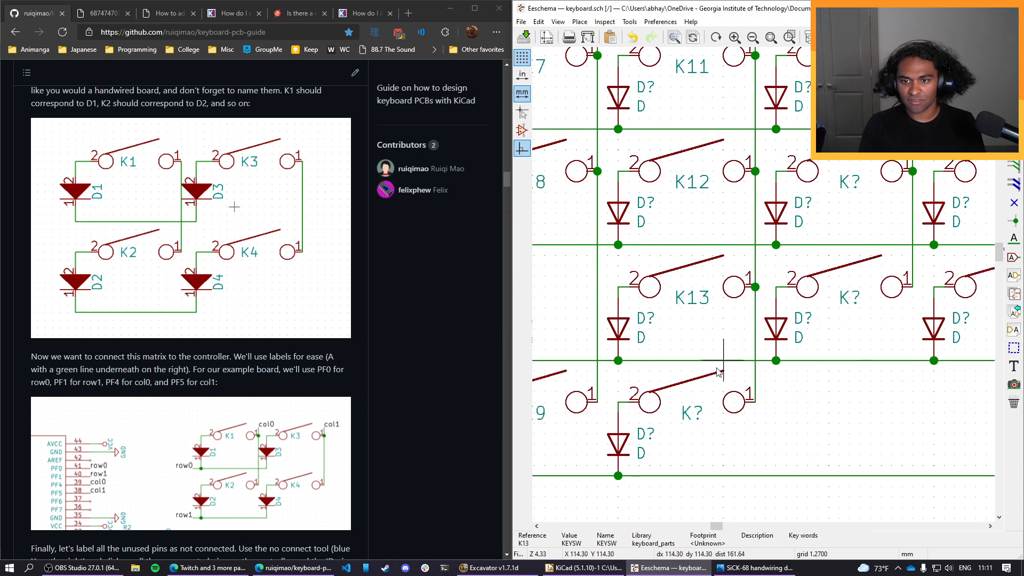
double_click(696, 415)
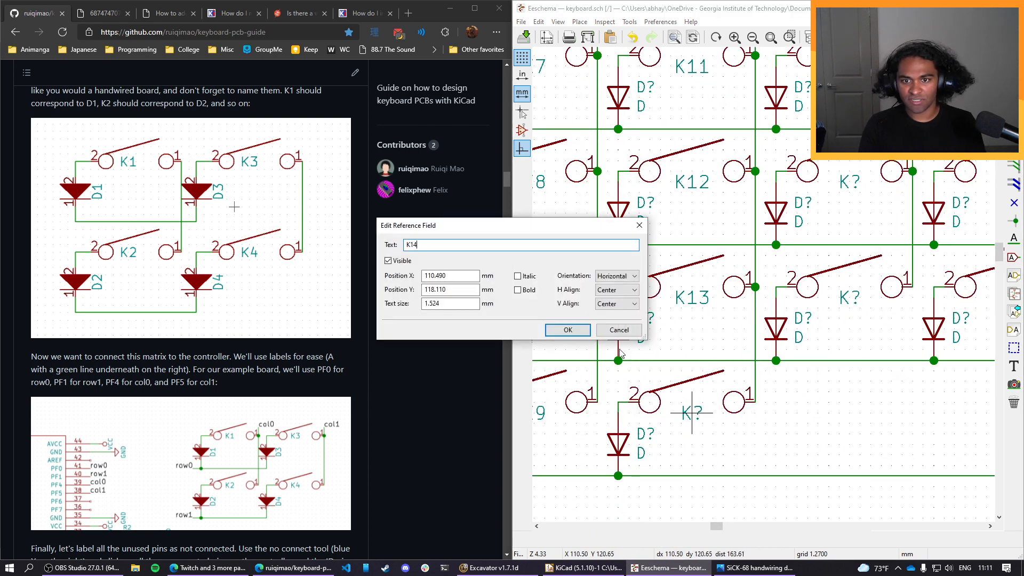
key(Return)
Name the first-row and second-row switches of the fourth column K15 and K16.
scroll(620, 354, down, 5)
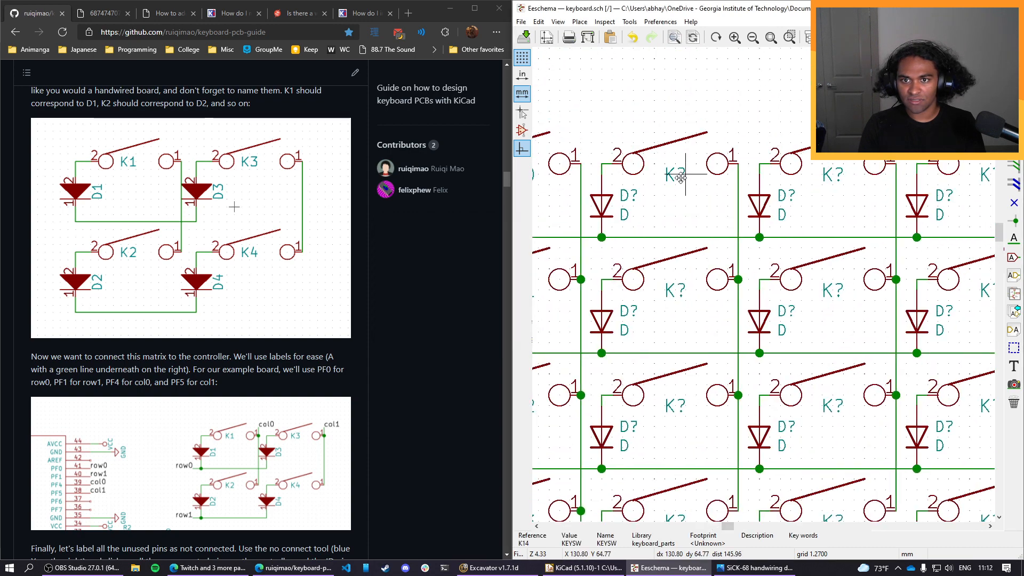
double_click(681, 177)
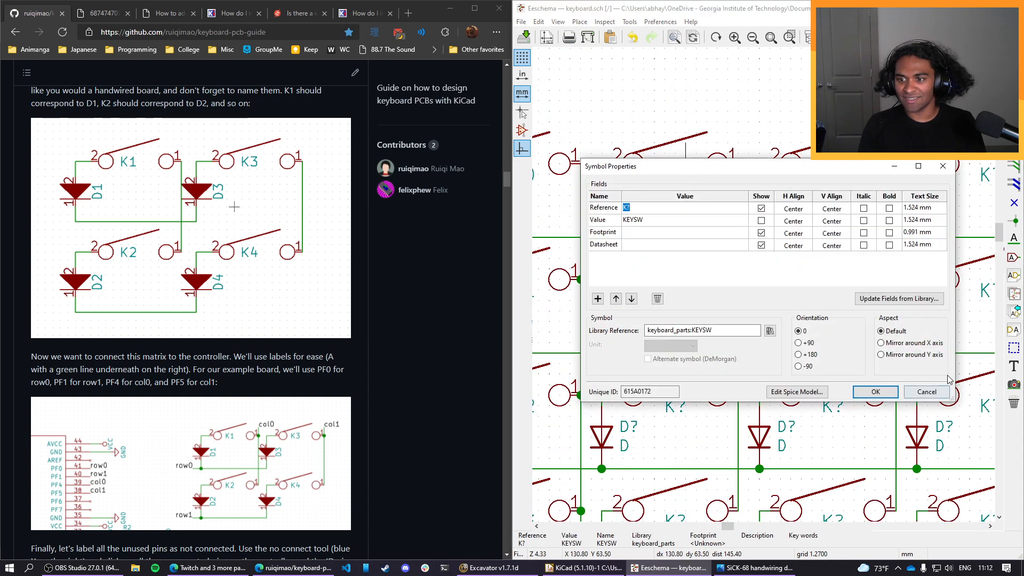
click(932, 392)
double_click(681, 180)
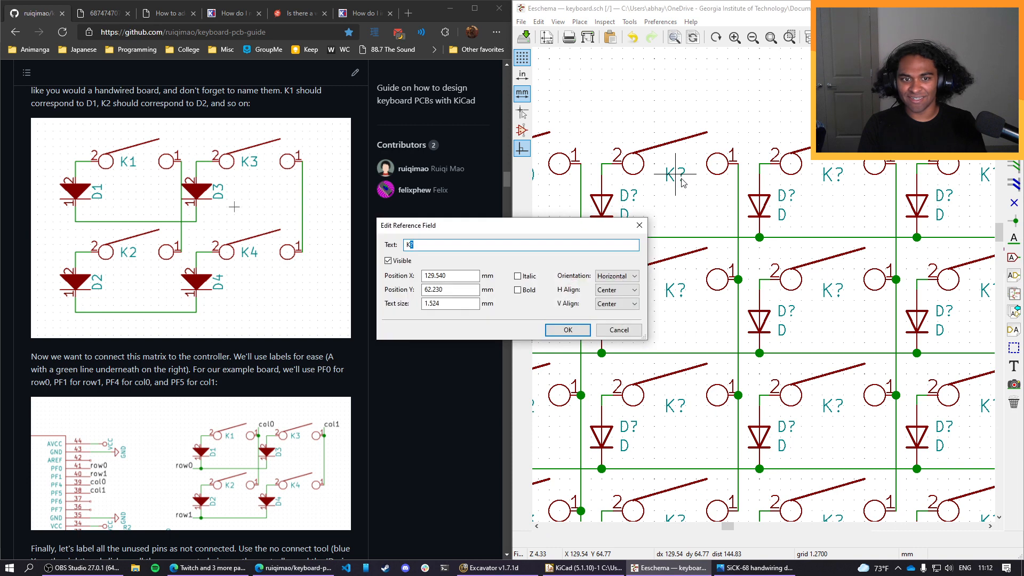
text(15)
click(566, 330)
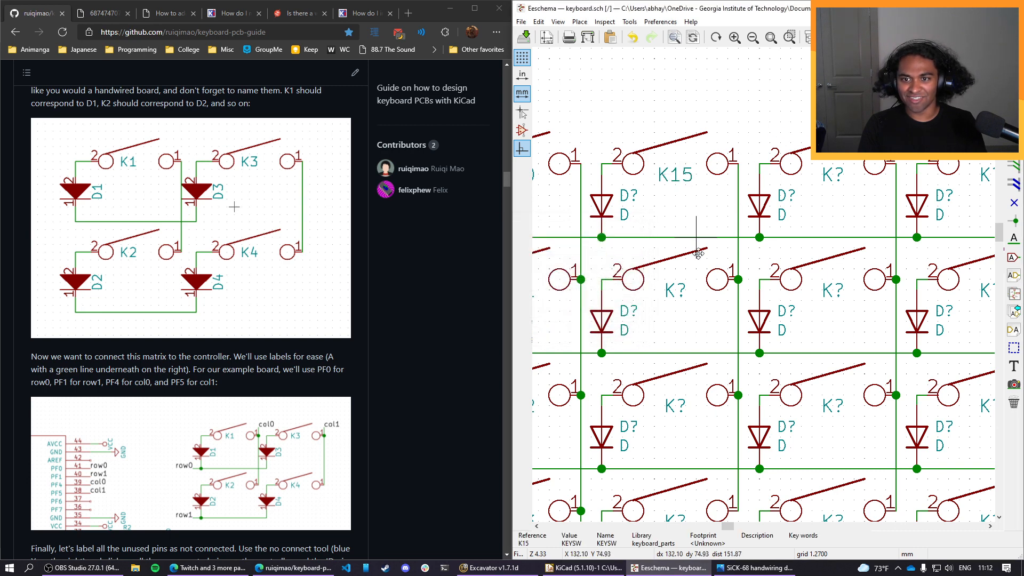
double_click(678, 289)
text(16)
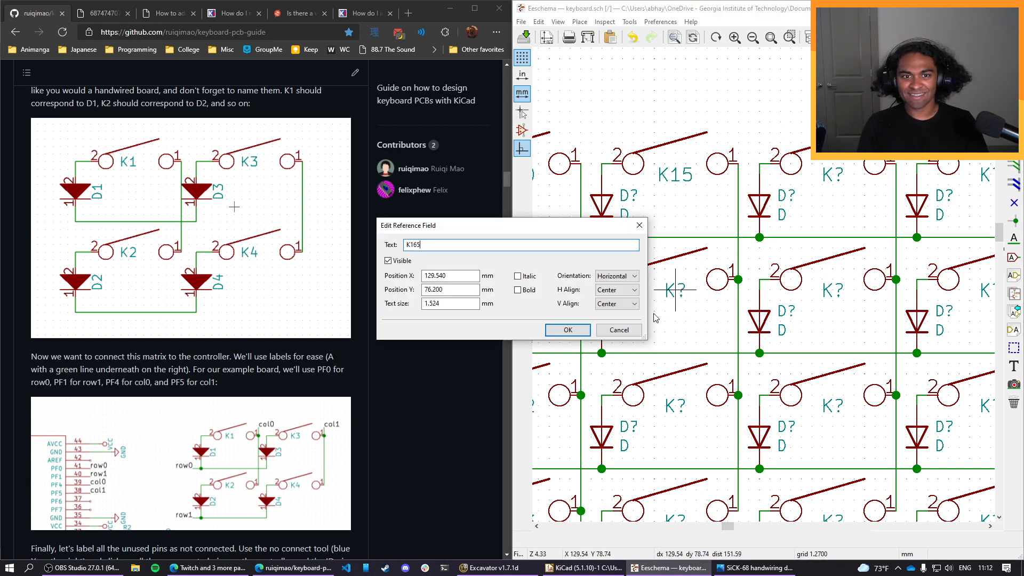
click(549, 334)
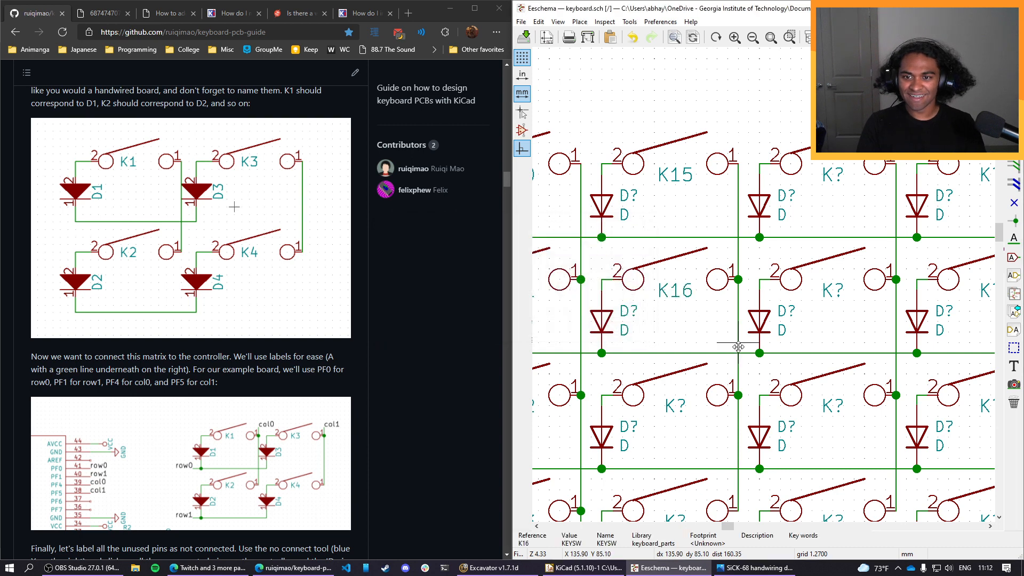
Name the third-row and fourth-row switches of the fourth column K17 and K18.
double_click(675, 406)
text(1)
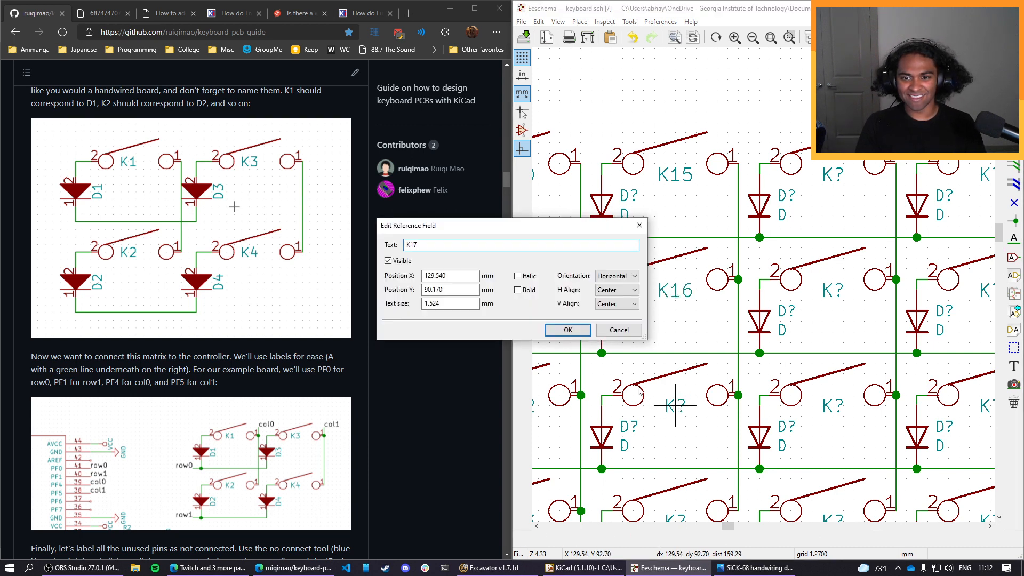
text(7)
key(Return)
scroll(692, 418, up, 2)
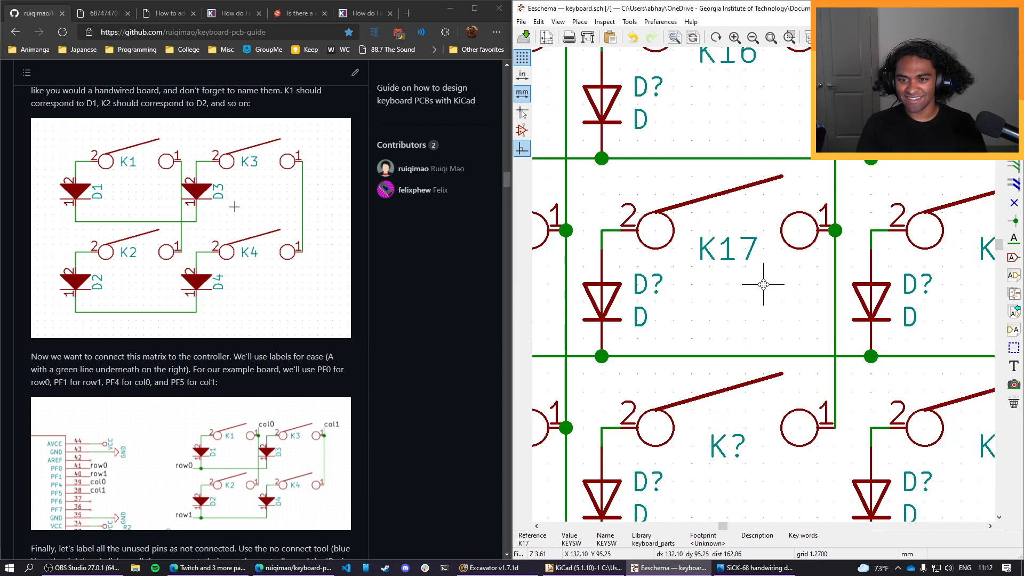
scroll(763, 284, down, 2)
double_click(747, 364)
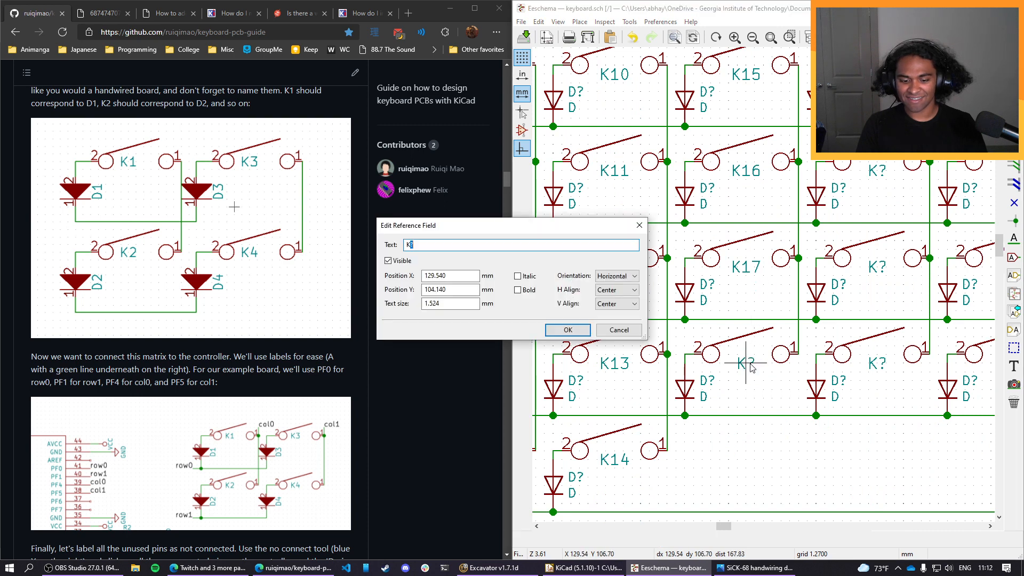
click(585, 330)
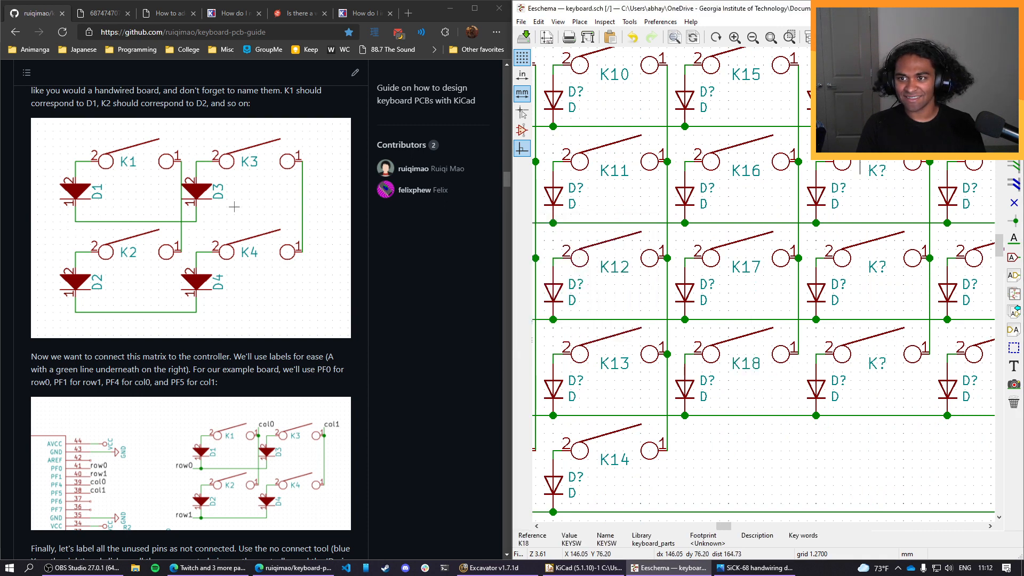
Name the first-row switch of the fifth column K19.
middle_drag(873, 152, 836, 237)
double_click(848, 163)
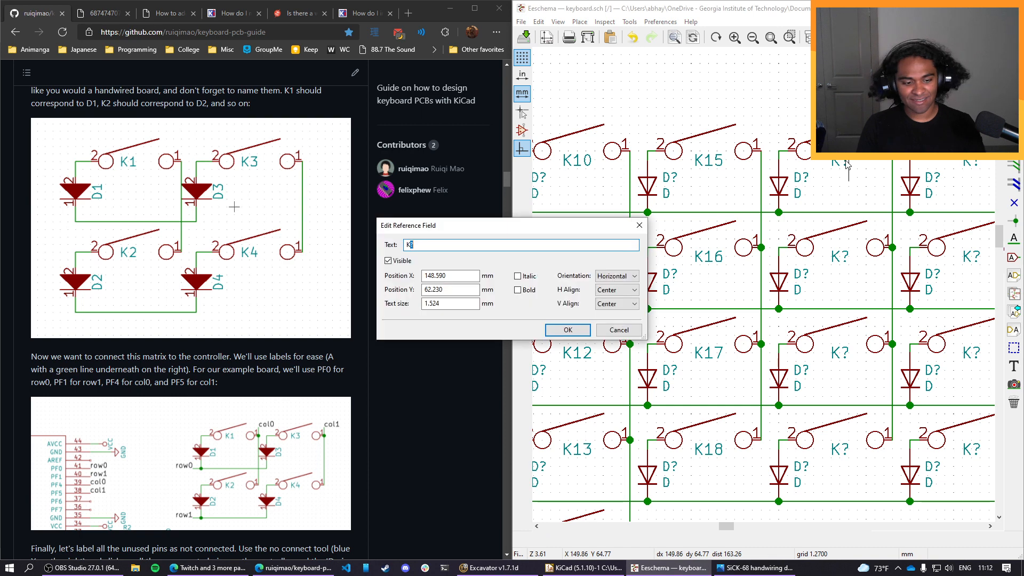
click(568, 330)
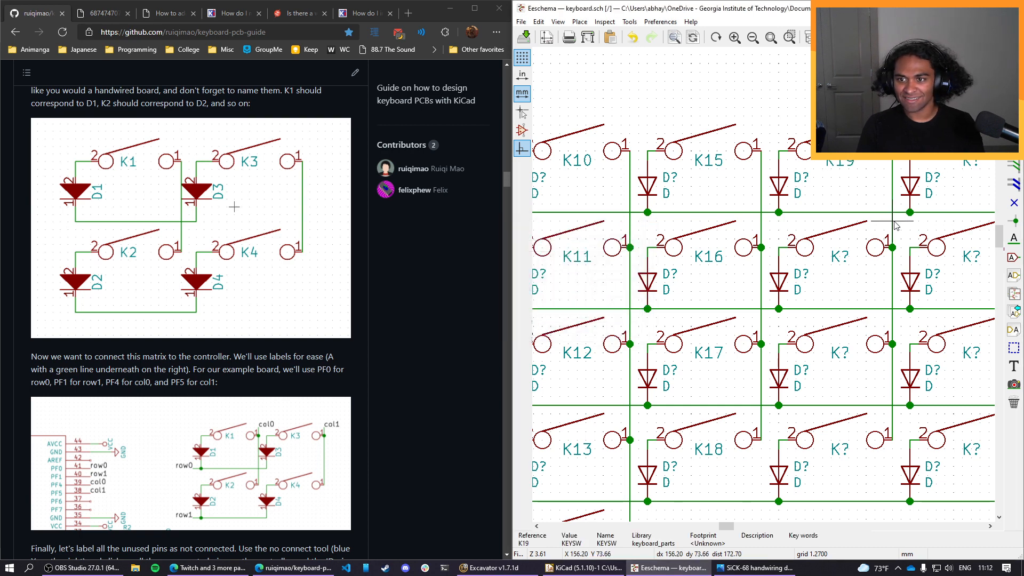
Name the remaining three switches of the fifth column K20, K21 and K22 from the second row down.
double_click(839, 258)
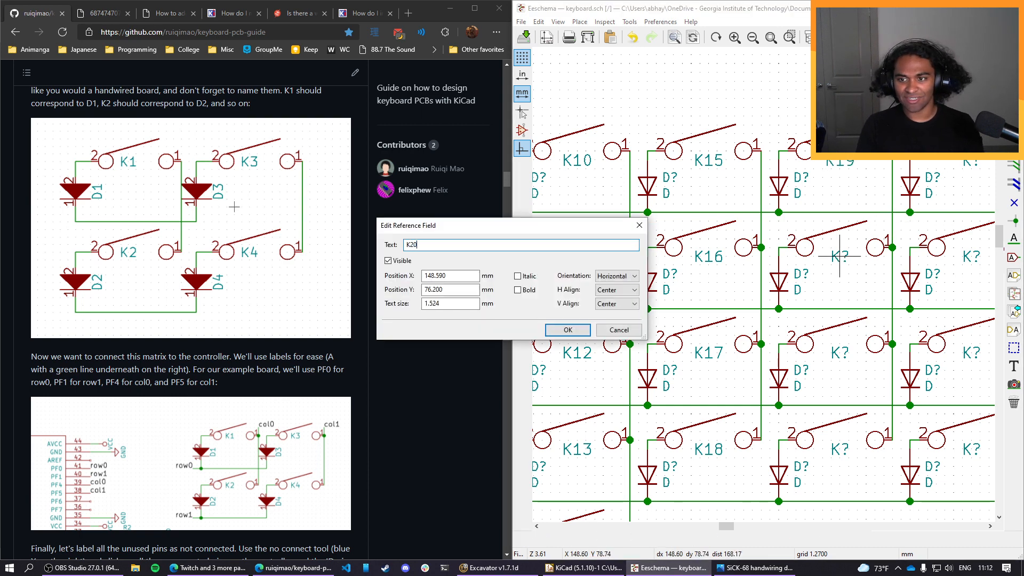
click(567, 330)
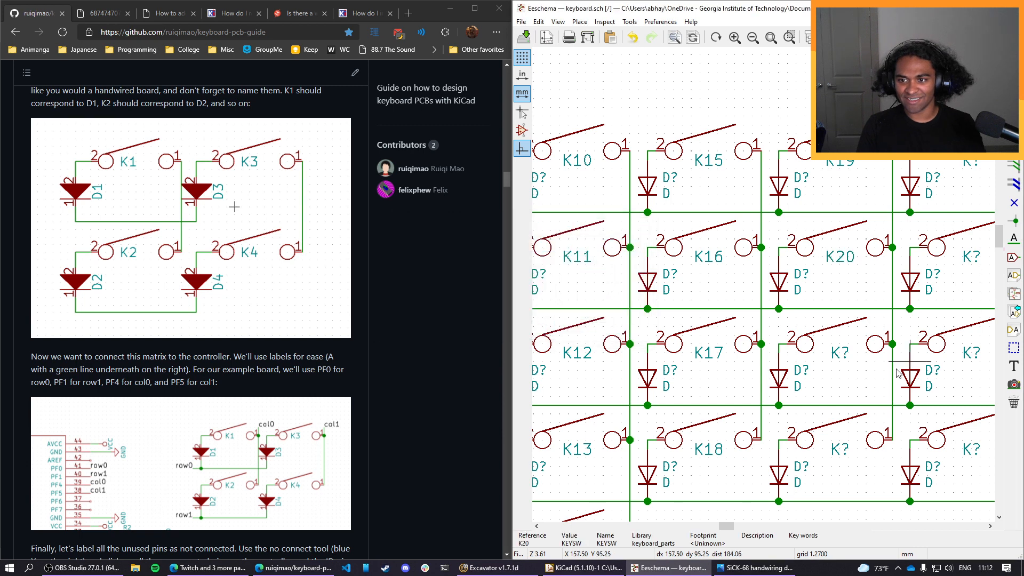
double_click(840, 352)
text(21)
click(567, 330)
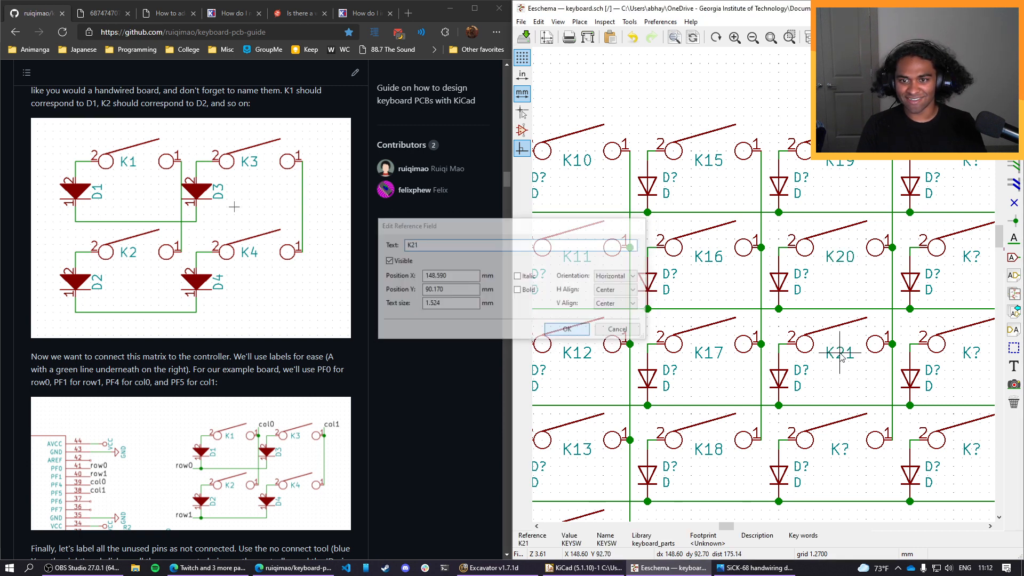
middle_drag(889, 389, 803, 314)
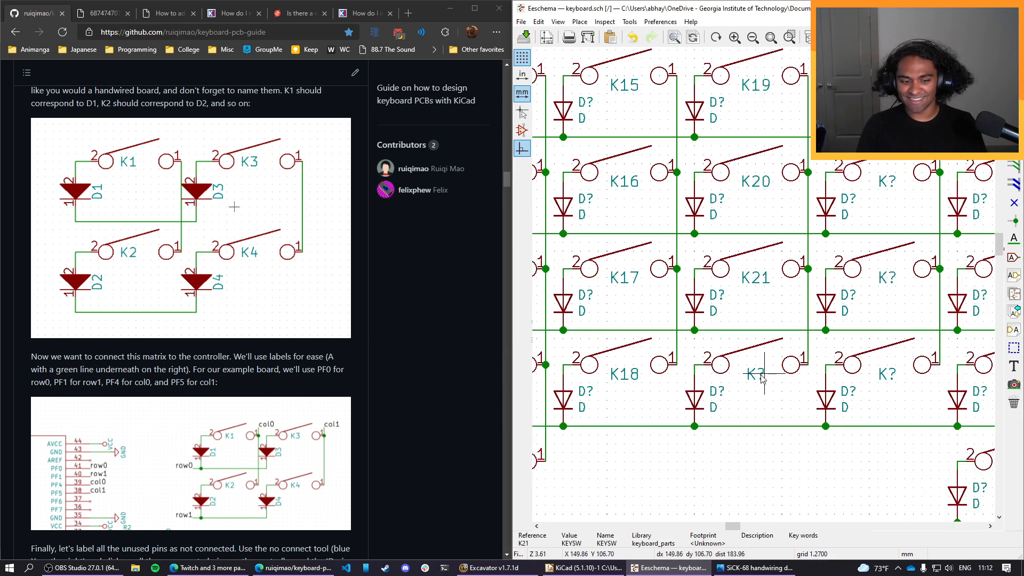
double_click(756, 374)
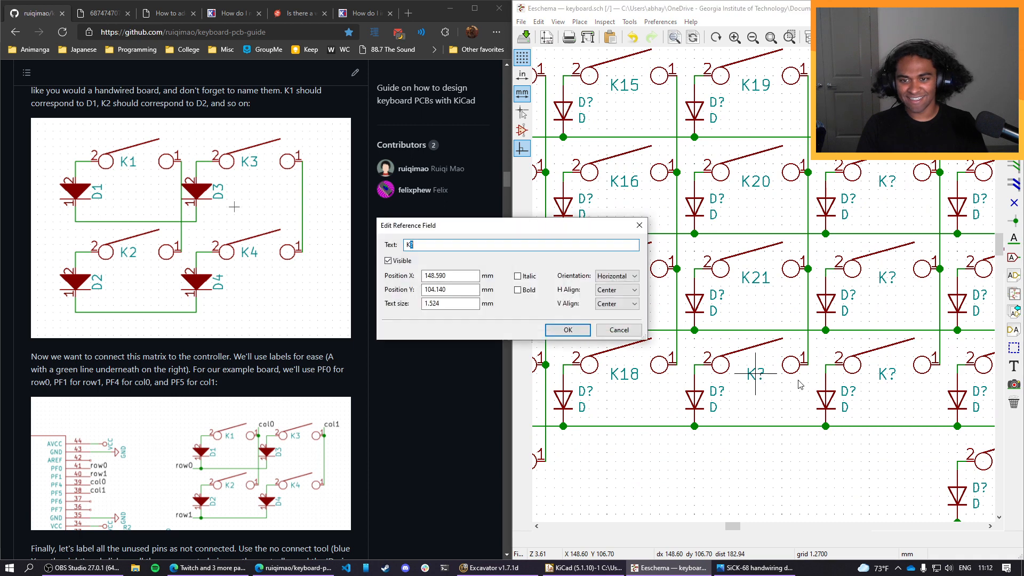
click(567, 328)
Name the first-row and second-row switches of the sixth column K23 and K24.
middle_drag(861, 103, 798, 176)
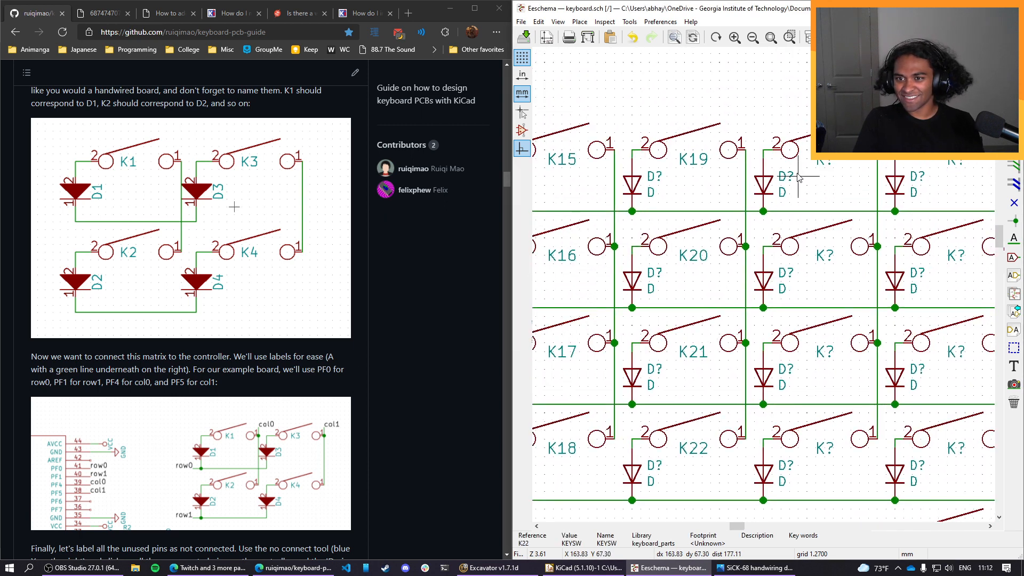
double_click(825, 162)
text(23)
click(567, 329)
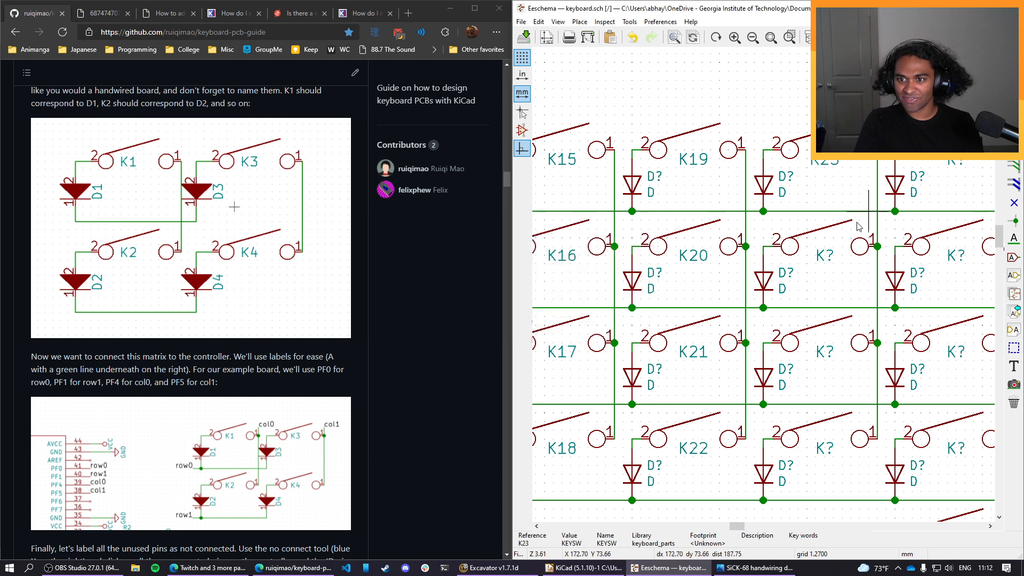
double_click(828, 258)
text(24)
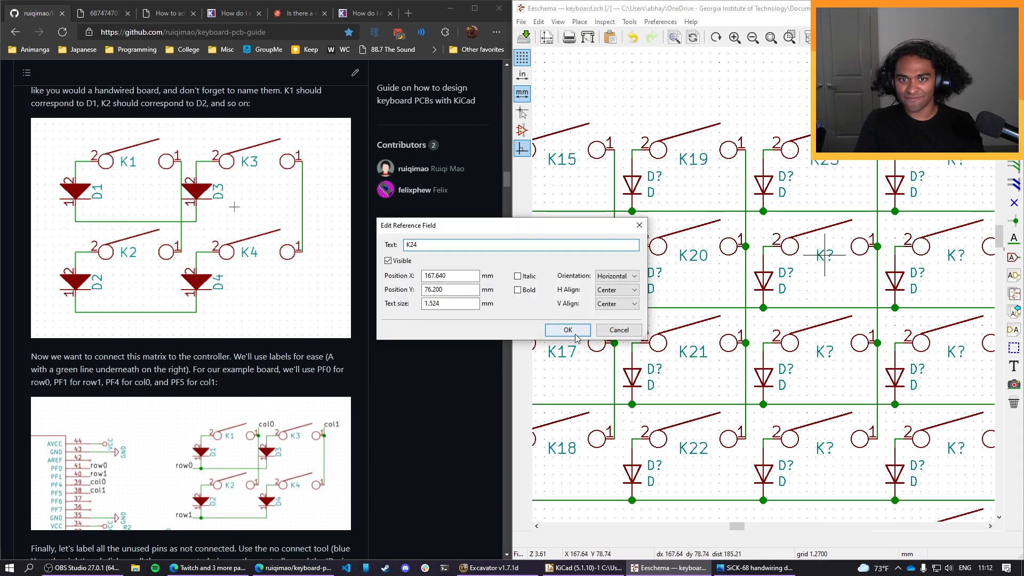
click(567, 329)
Name the third-row and fourth-row switches of the sixth column K25 and K26.
double_click(826, 354)
text(25)
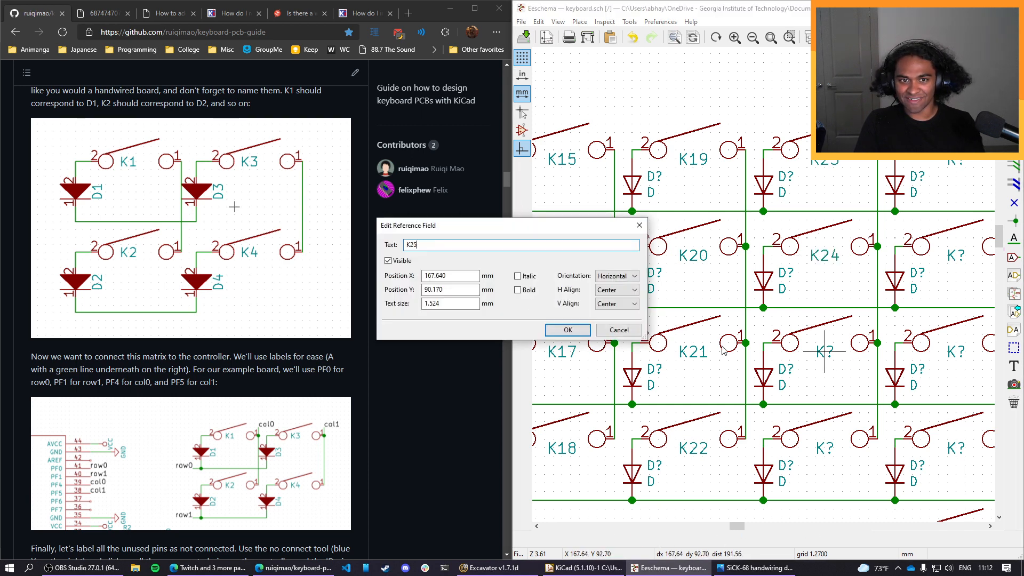
click(568, 330)
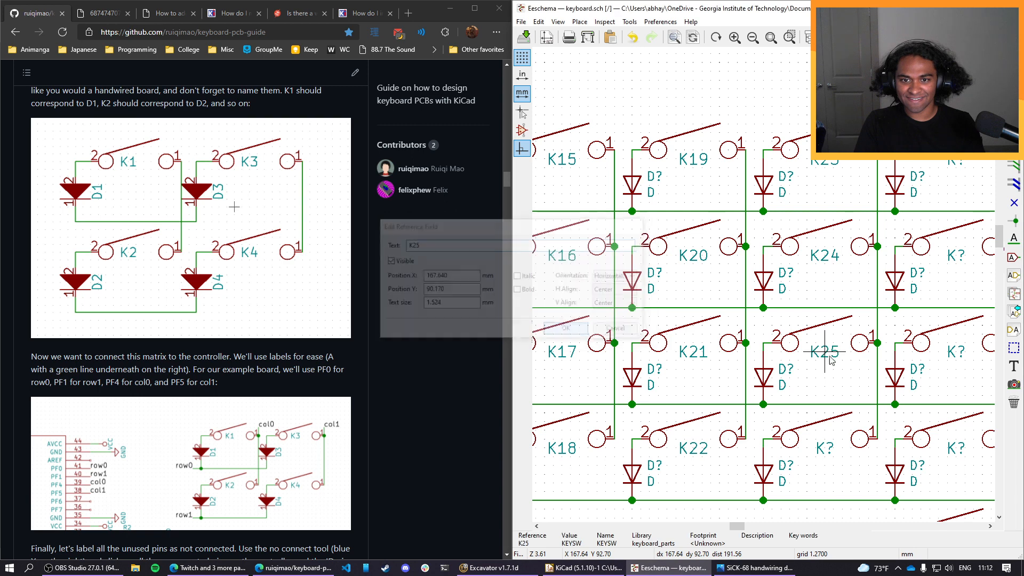
double_click(828, 451)
text(26)
click(567, 329)
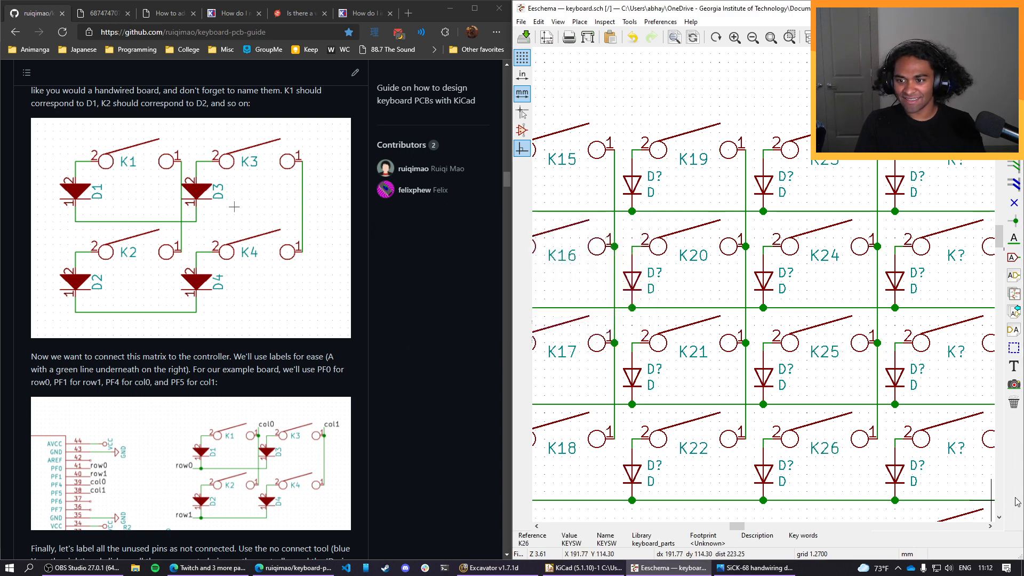
Name the first-row and second-row switches of the seventh column K27 and K28.
middle_drag(951, 263, 753, 168)
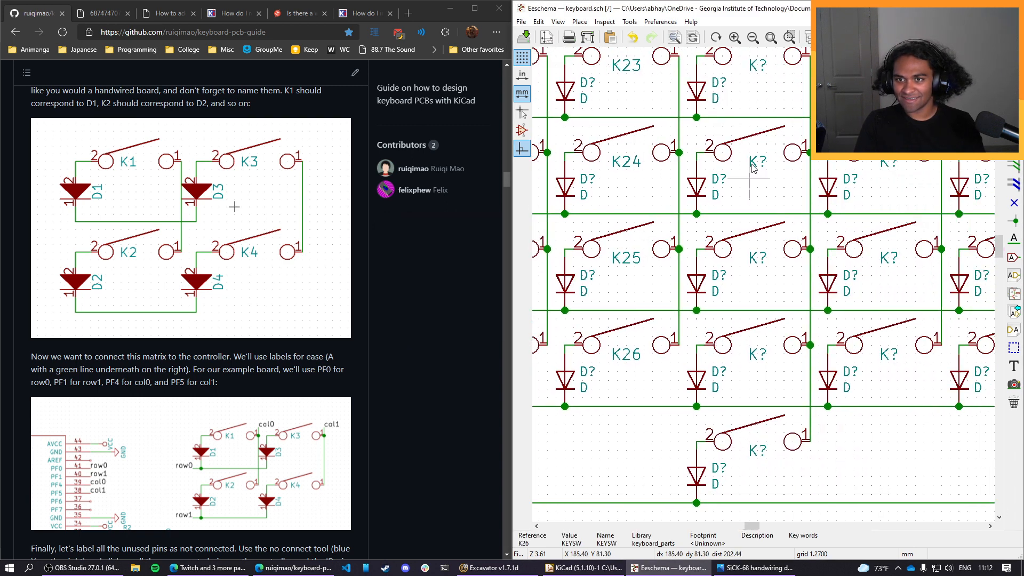
double_click(755, 66)
text(27)
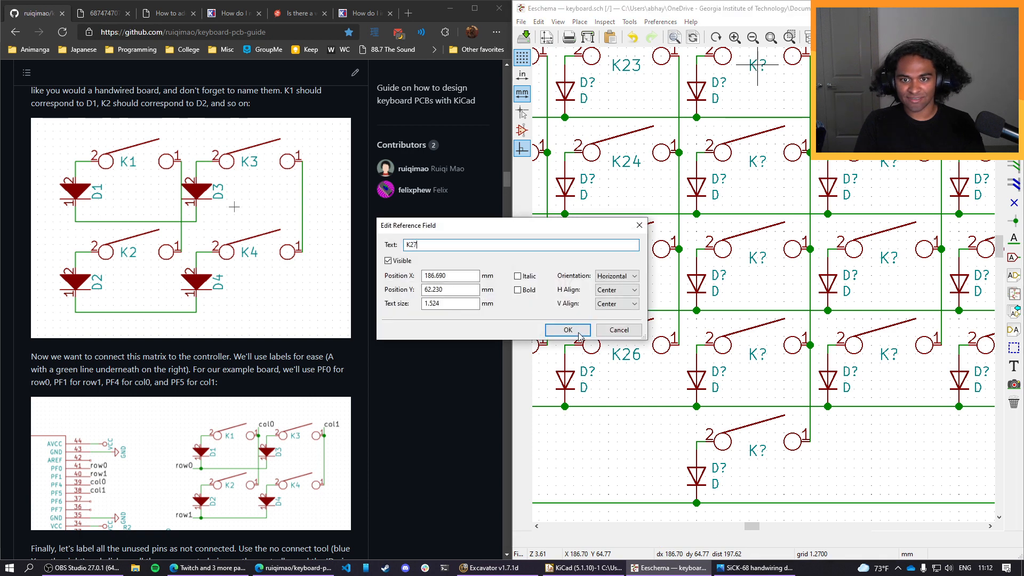
click(579, 333)
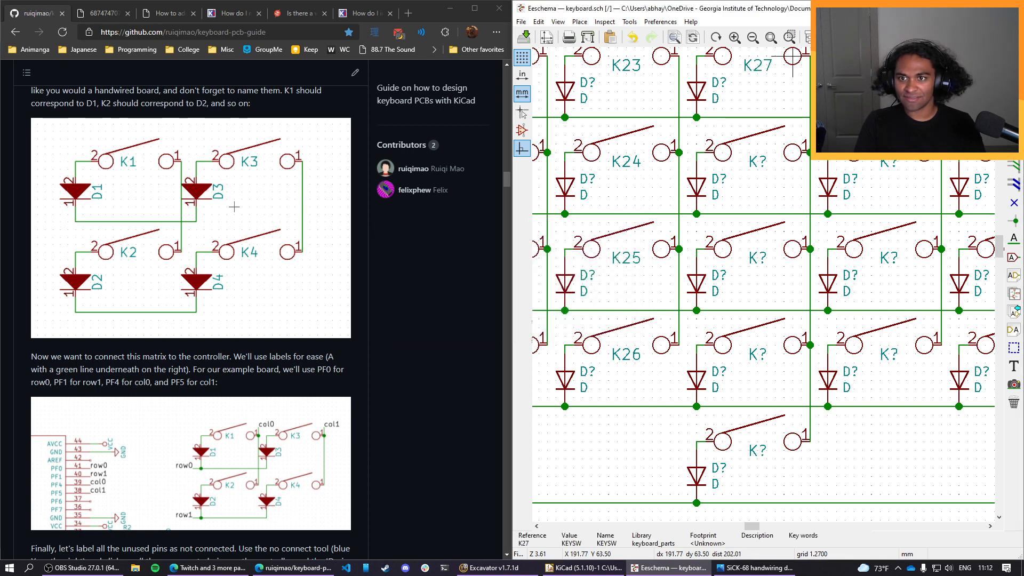
double_click(755, 163)
text(27)
text(8)
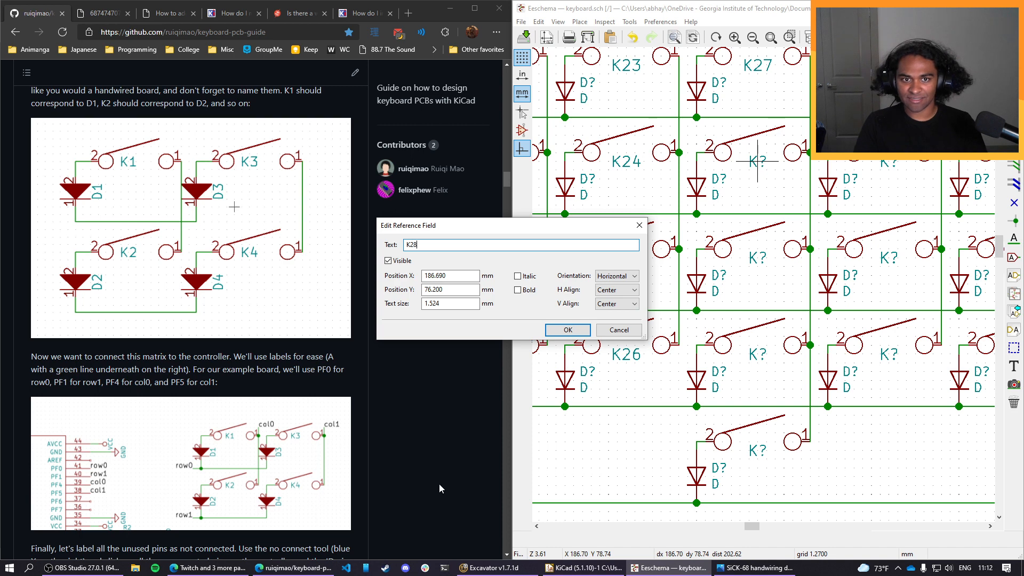
click(555, 333)
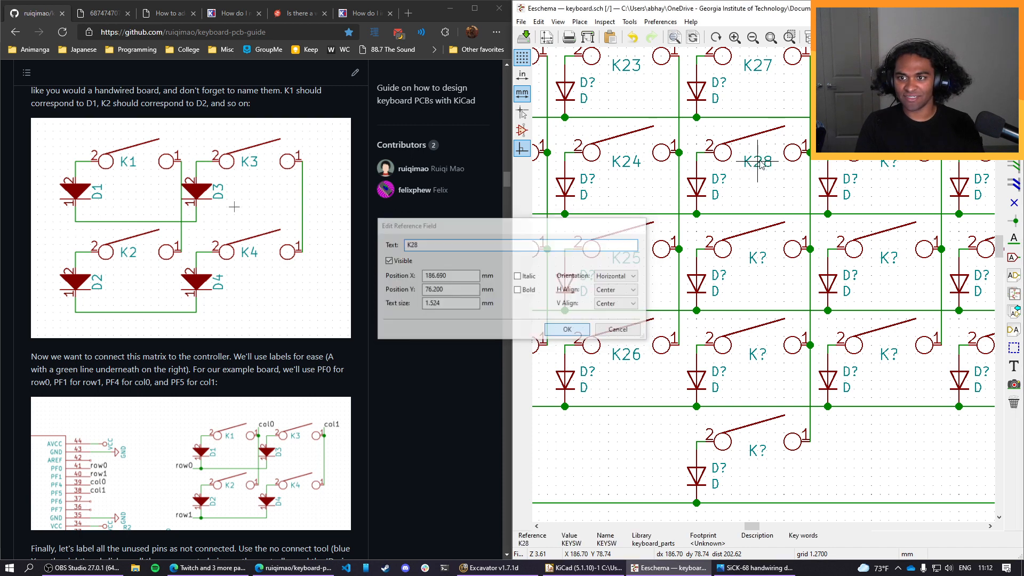
Name the remaining three switches of the seventh column K29, K30 and K31 from the third row down.
double_click(763, 261)
click(567, 330)
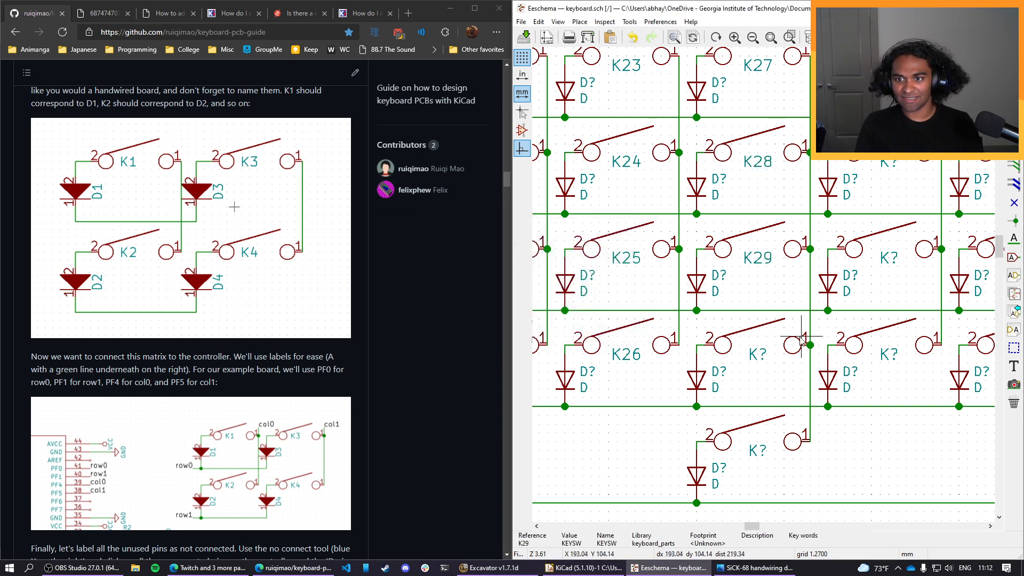
double_click(758, 355)
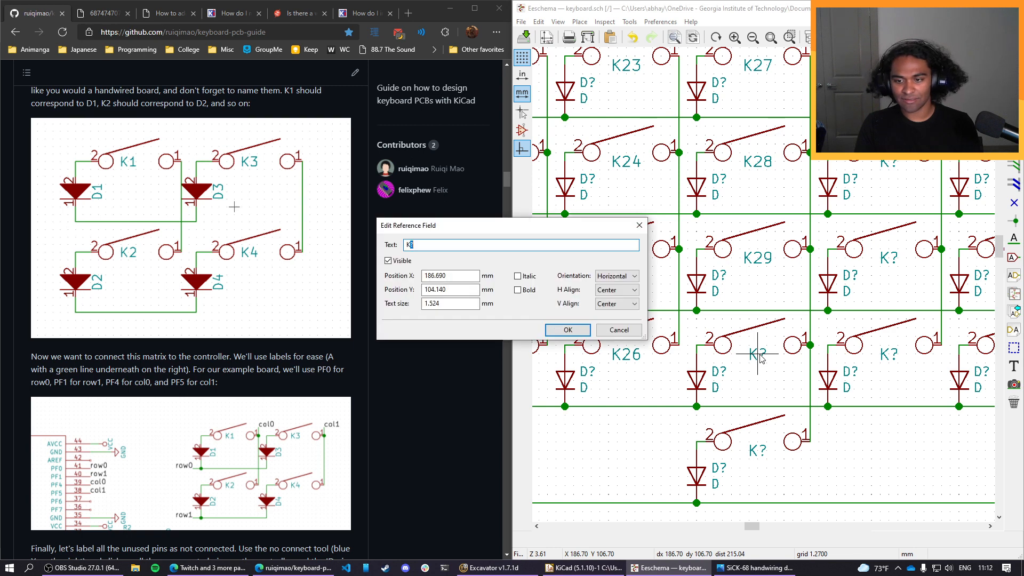
text(30)
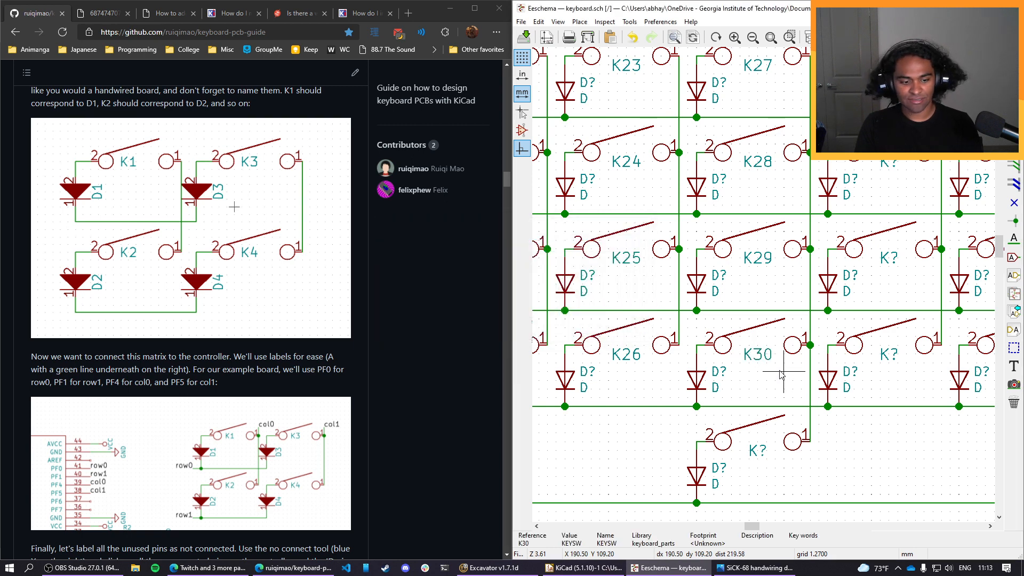
text(uK31)
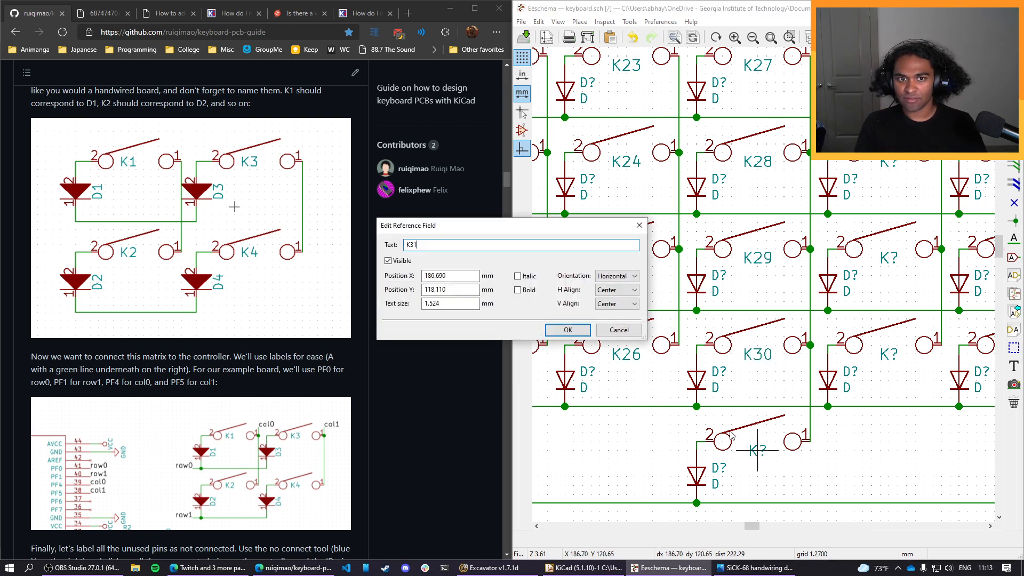
click(573, 326)
Name the first-row and second-row switches of the eighth column K32 and K33.
middle_drag(856, 292, 769, 383)
text(uK32)
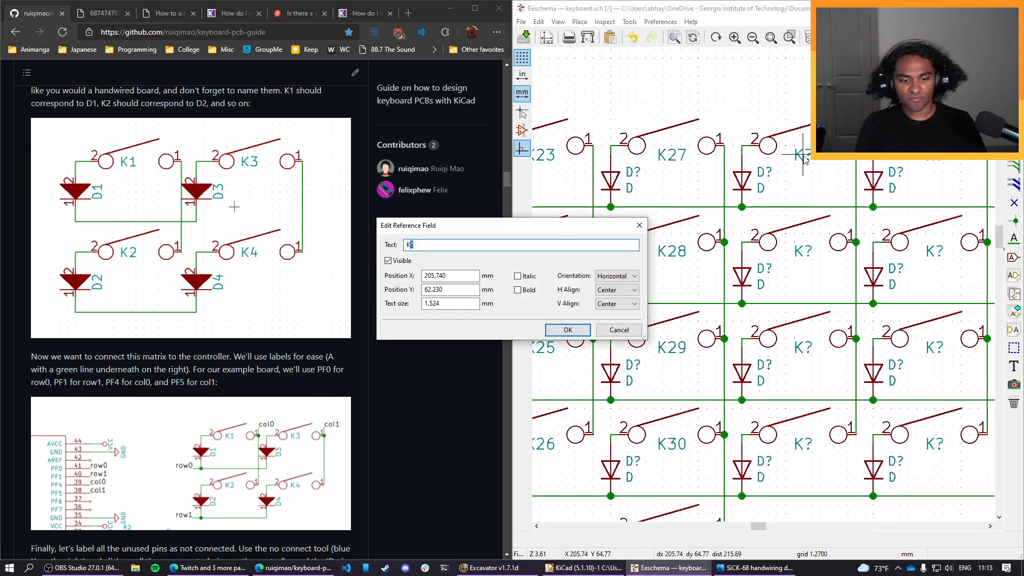
click(566, 330)
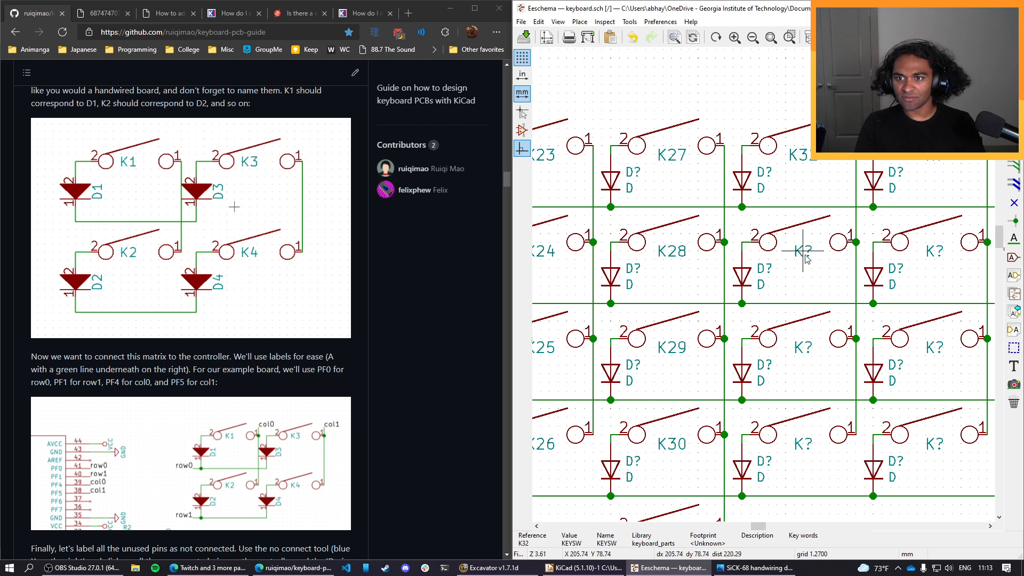
text(uK33)
key(Return)
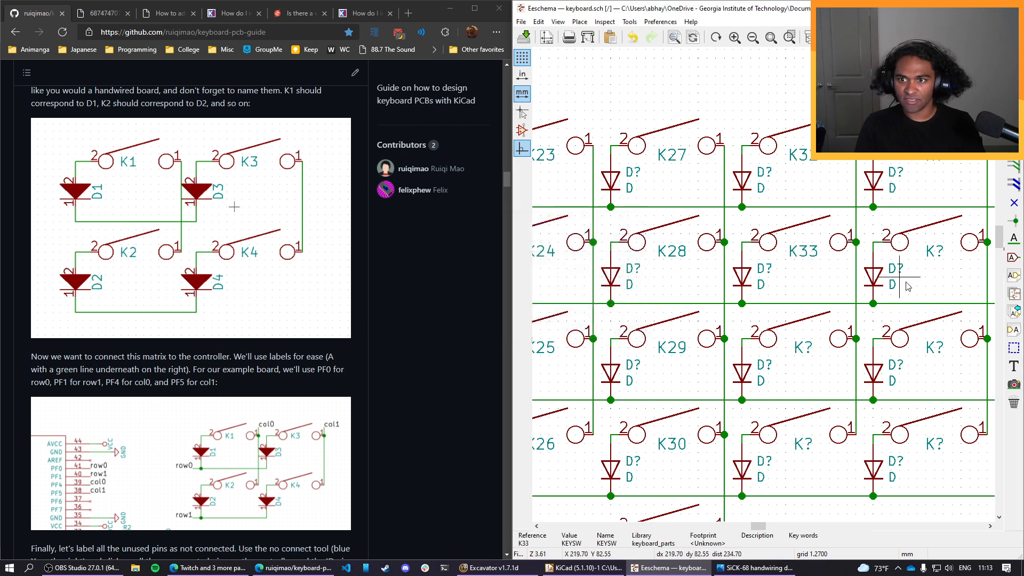
Name the third-row and fourth-row switches of the eighth column K34 and K35.
text(uK34)
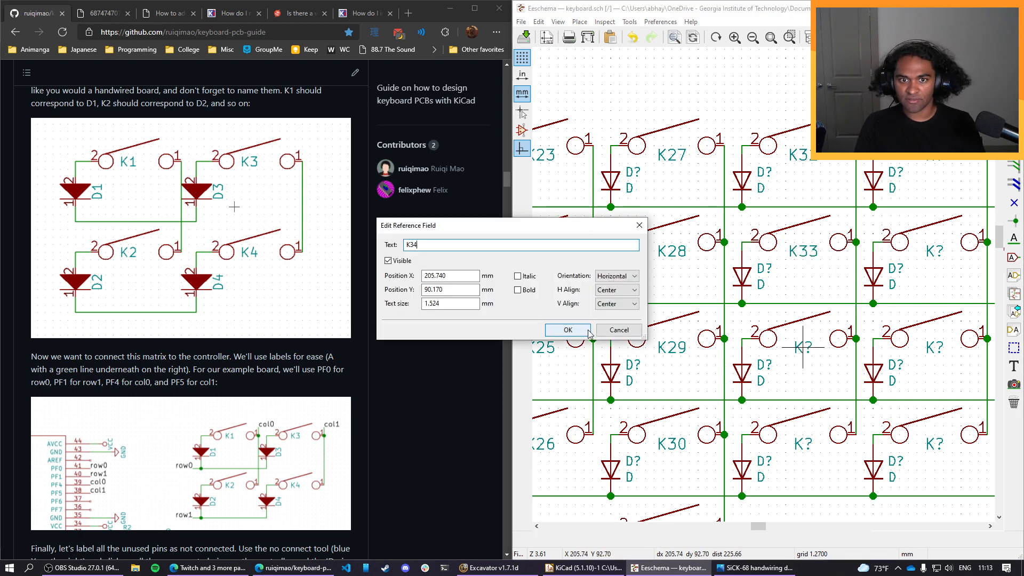
click(582, 330)
middle_drag(810, 406, 760, 352)
key(e)
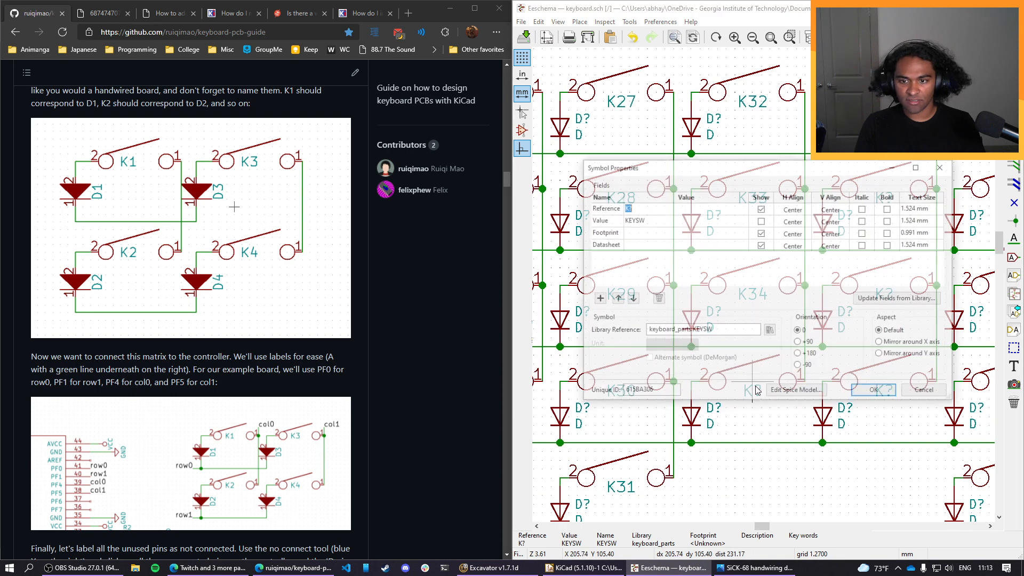
click(924, 393)
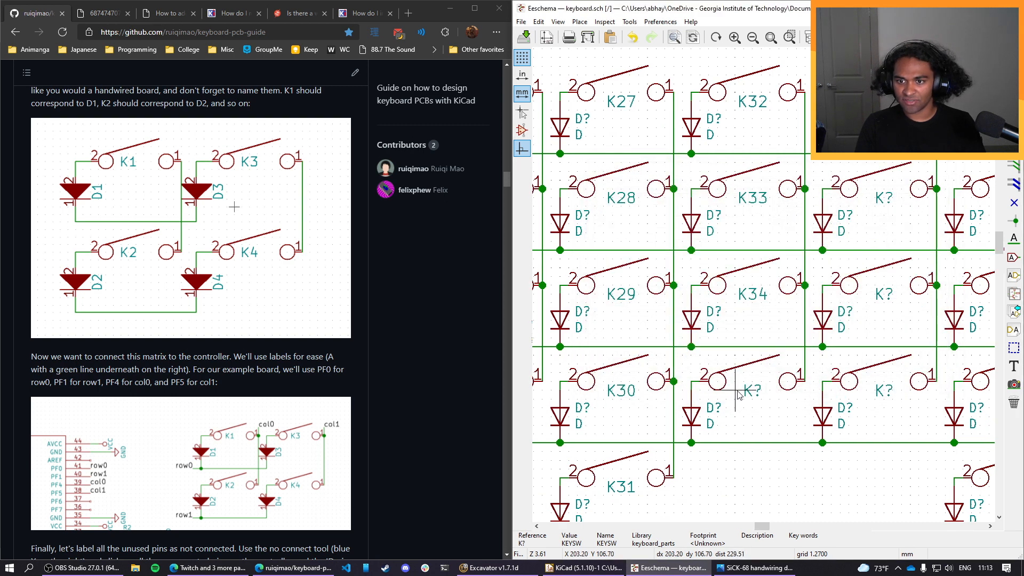
text(u)
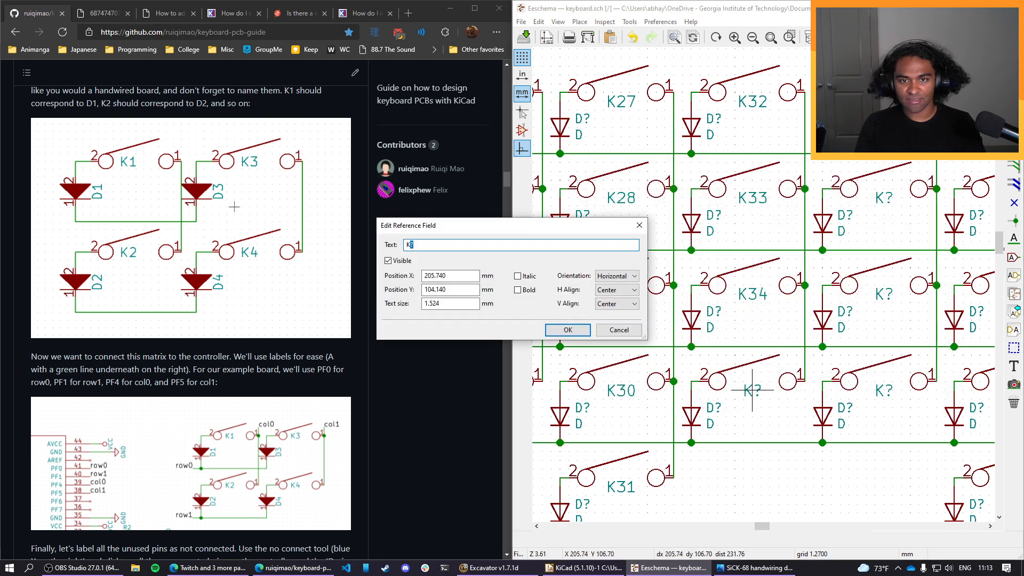
text(35)
click(565, 329)
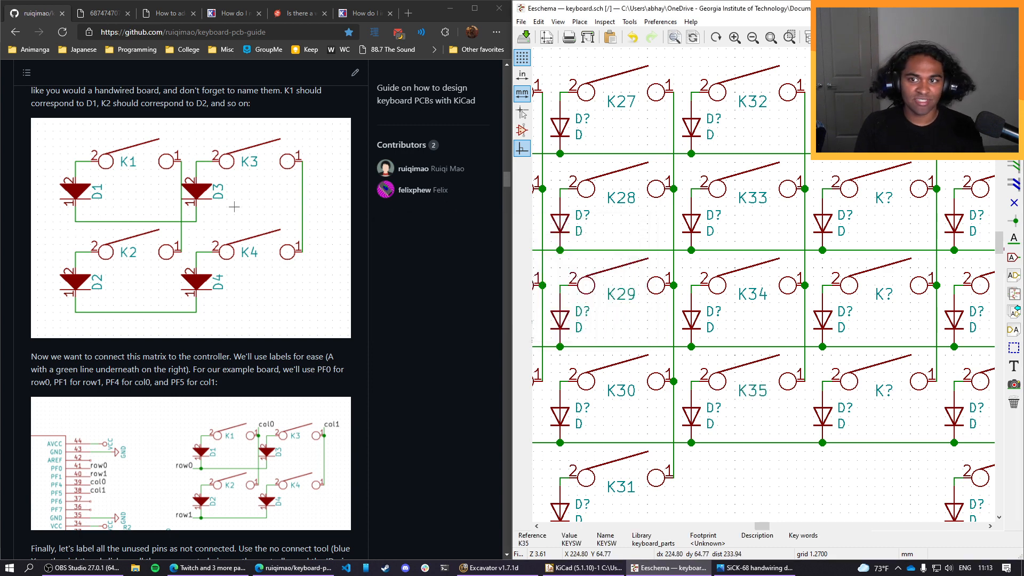
Name the first-row and second-row switches of the ninth column K36 and K37.
key(u)
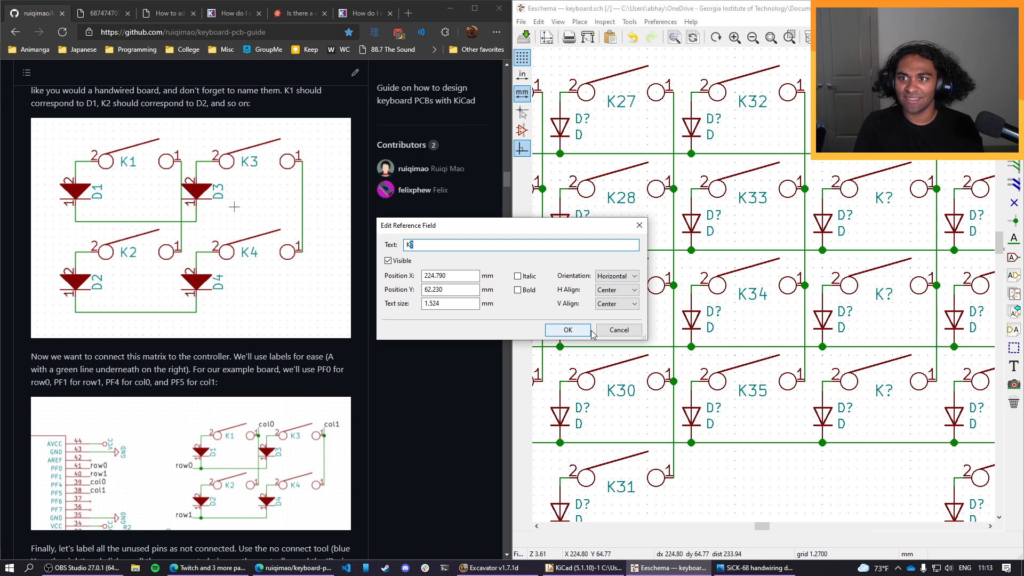
text(3)
key(BackSpace)
text(29)
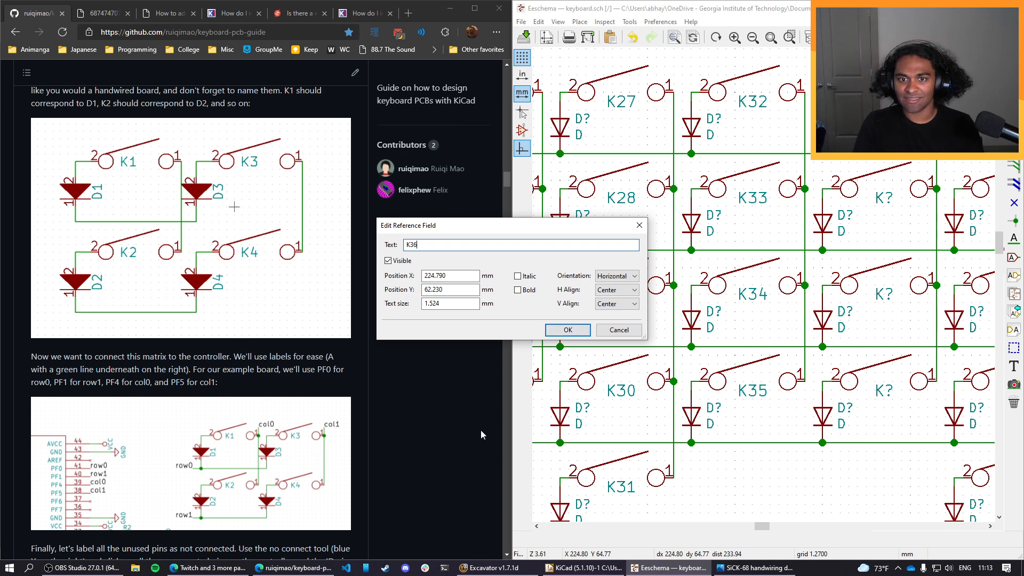
click(566, 330)
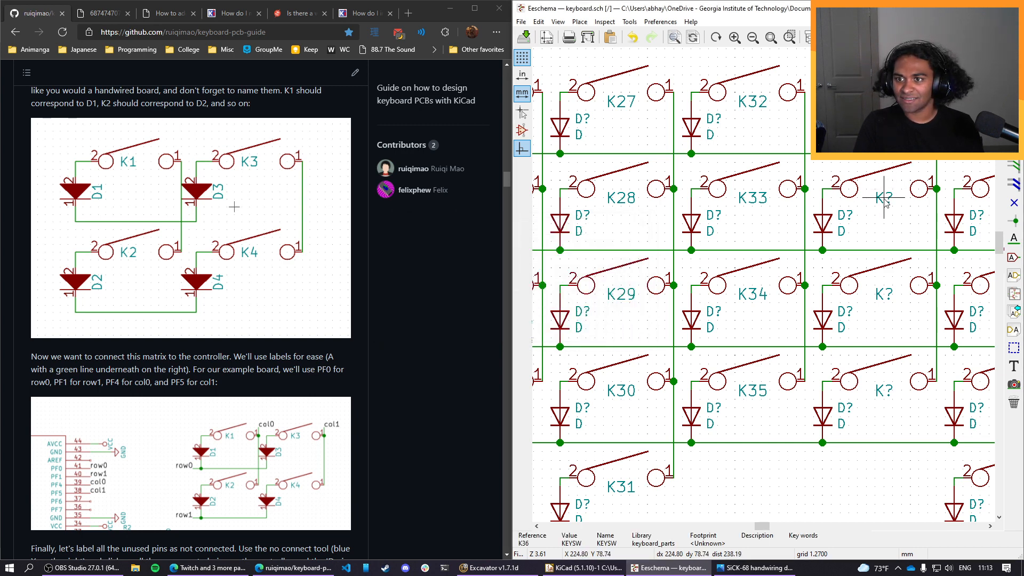
text(u37)
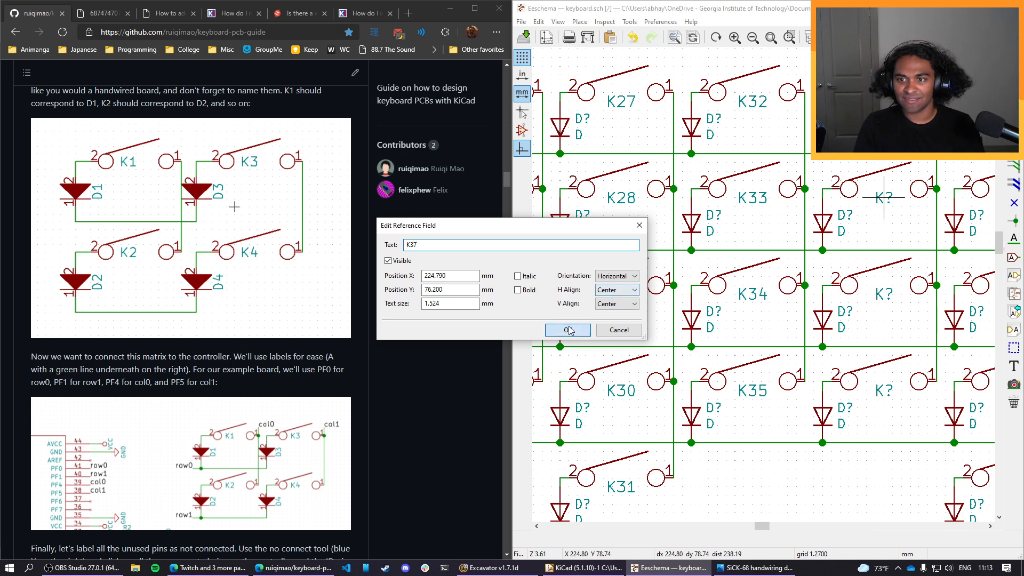
click(567, 330)
Name the third-row and fourth-row switches of the ninth column K38 and K39.
key(u)
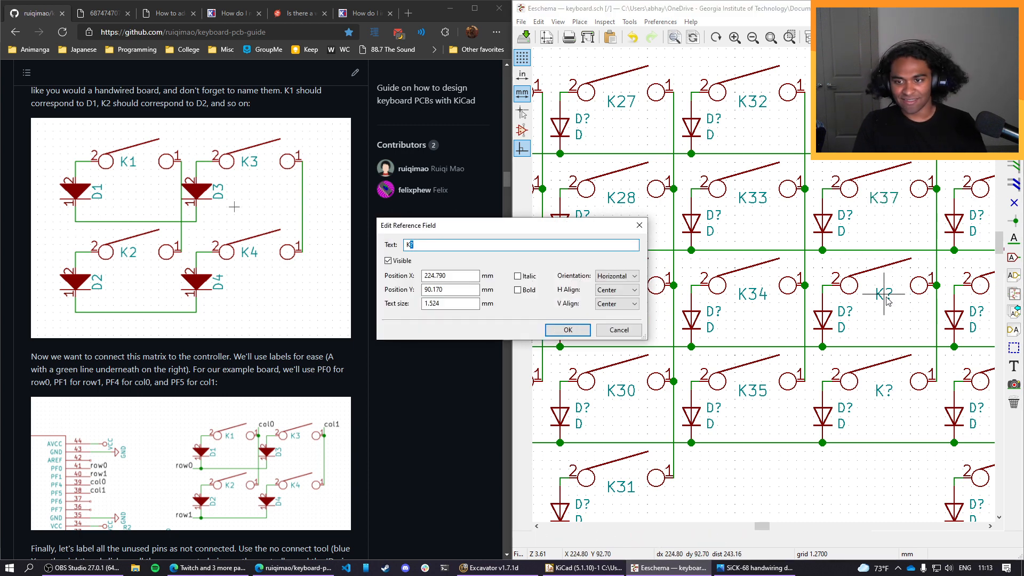
click(567, 330)
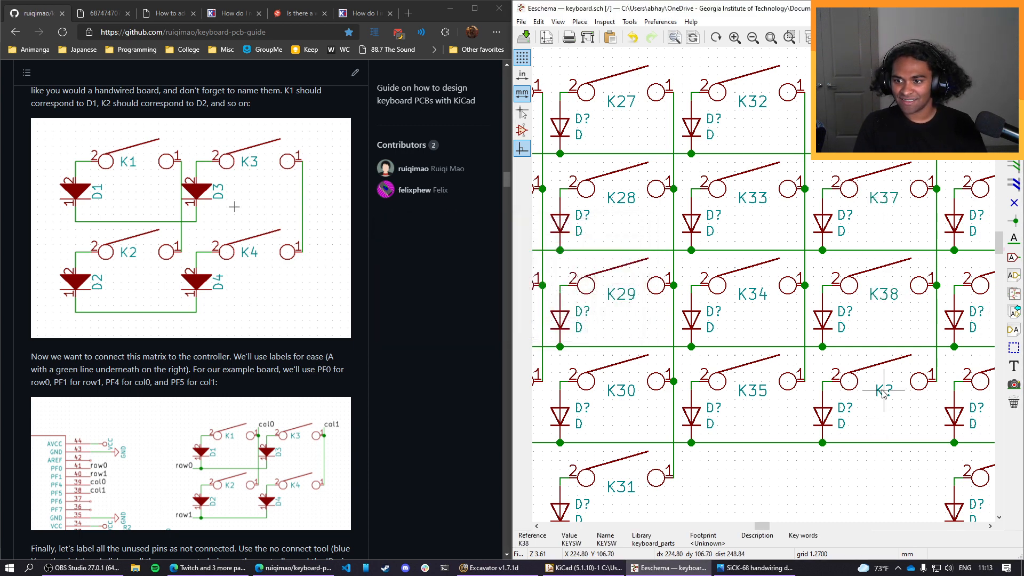
text(u39)
click(578, 332)
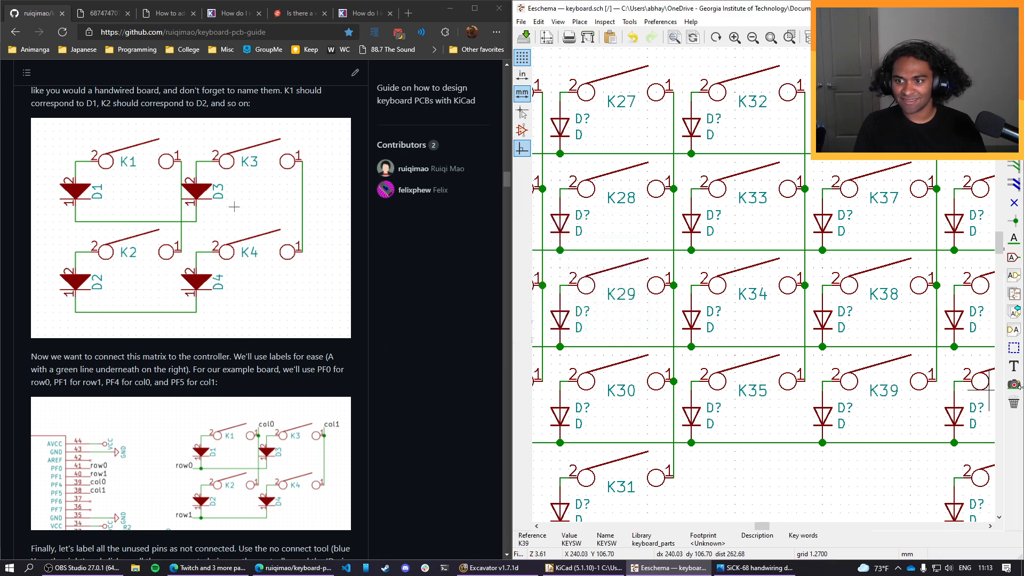
Name the first-row and second-row switches of the tenth column K40 and K41.
middle_drag(925, 337, 744, 350)
text(u)
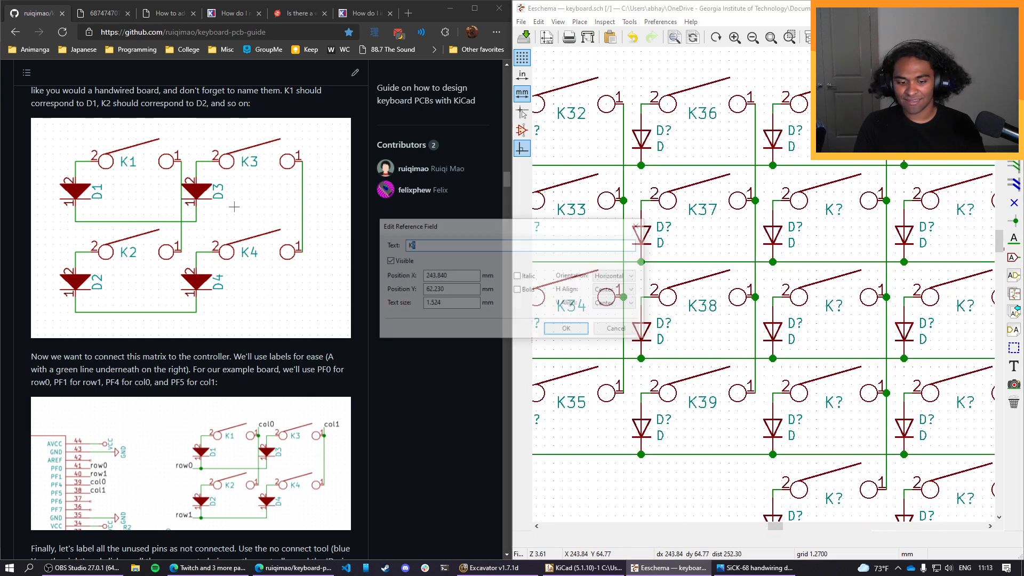
text(40)
click(581, 327)
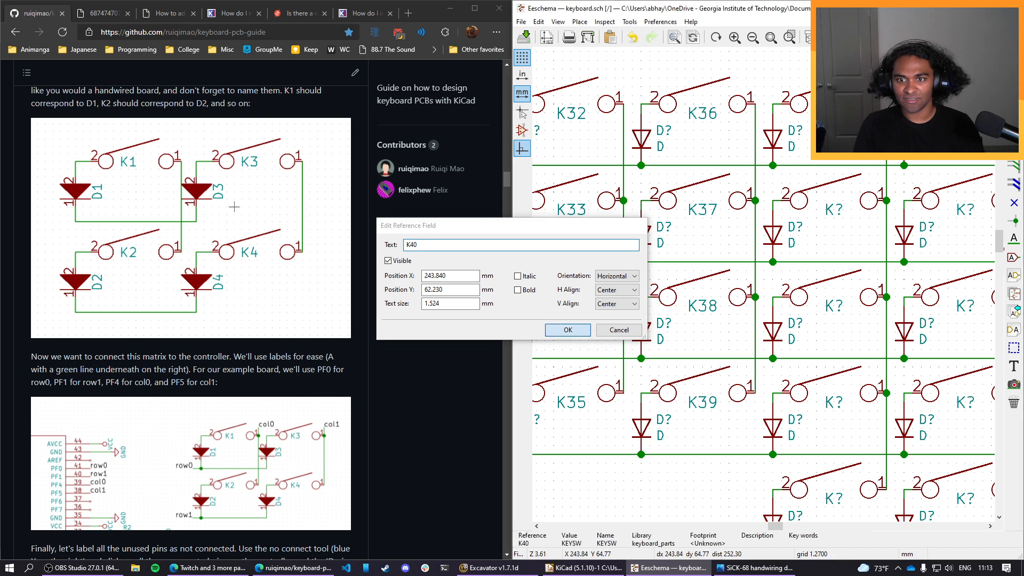
key(u)
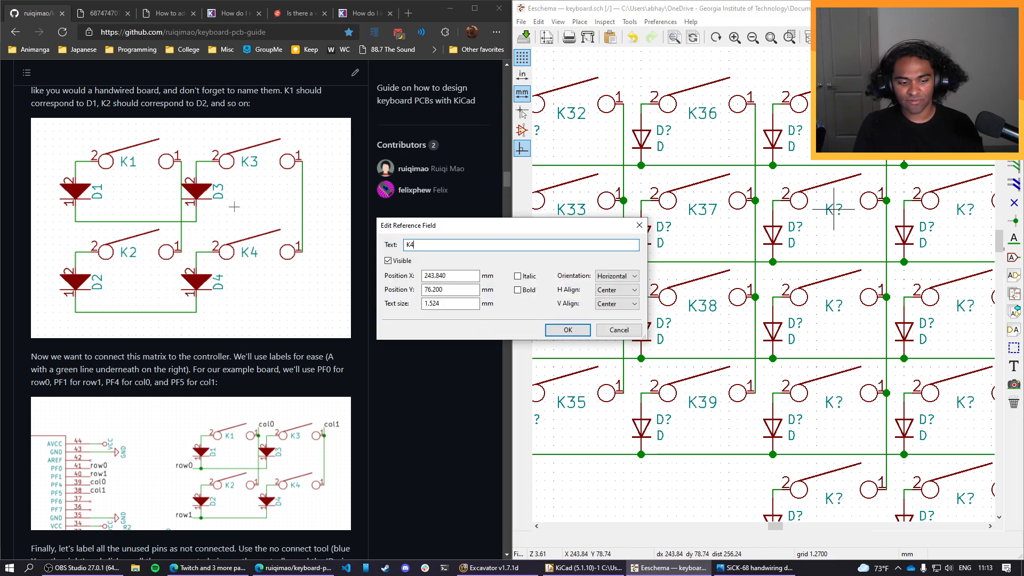
text(41)
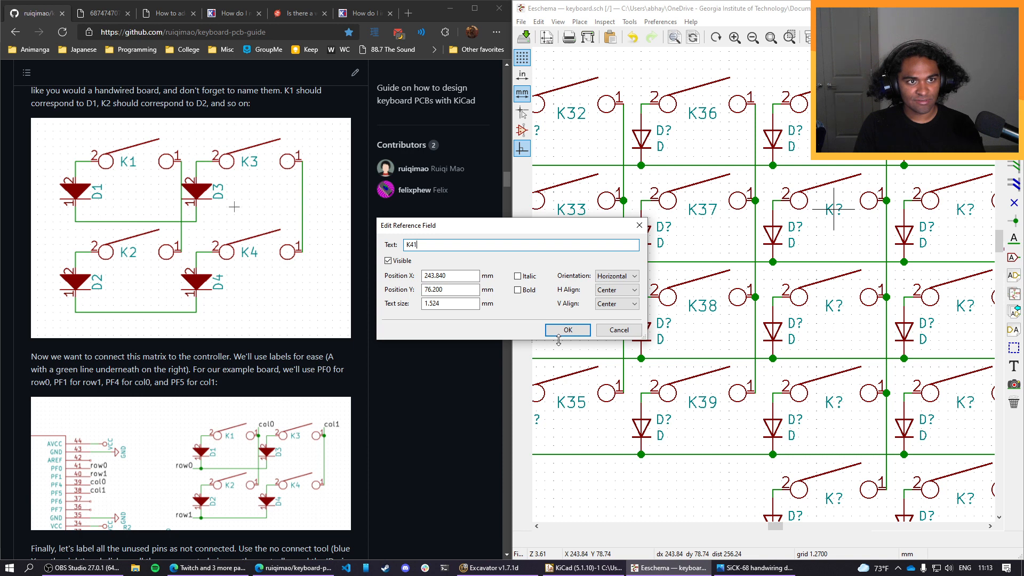
click(566, 330)
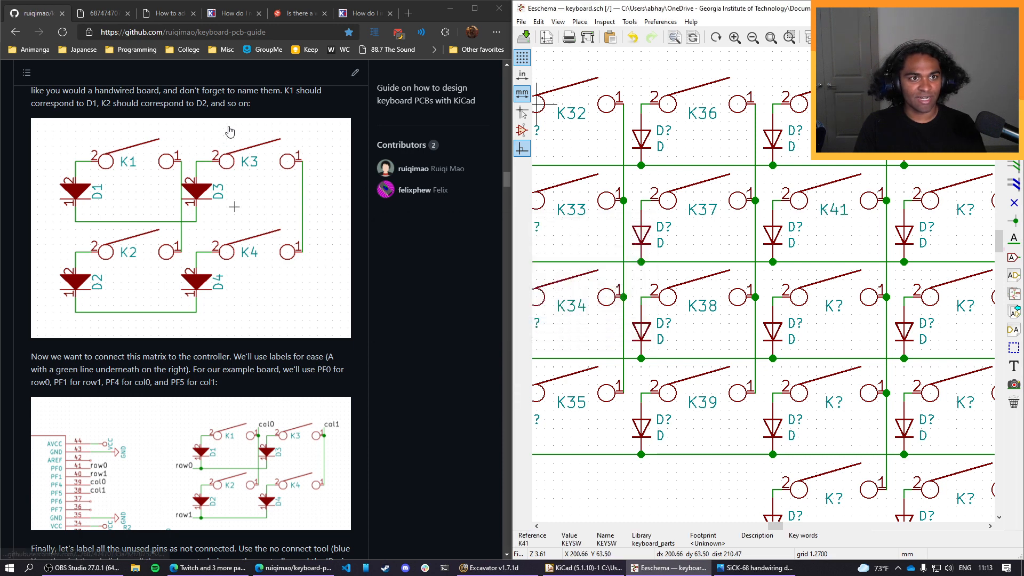
Search the web in a new browser tab for "kicad auto number components".
scroll(219, 156, up, 3)
scroll(219, 157, up, 5)
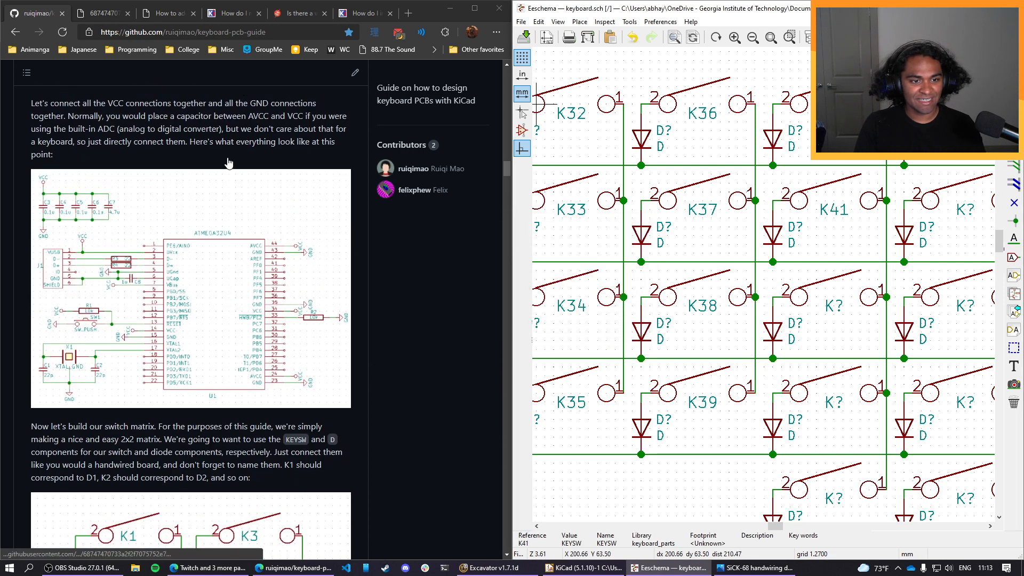
click(405, 16)
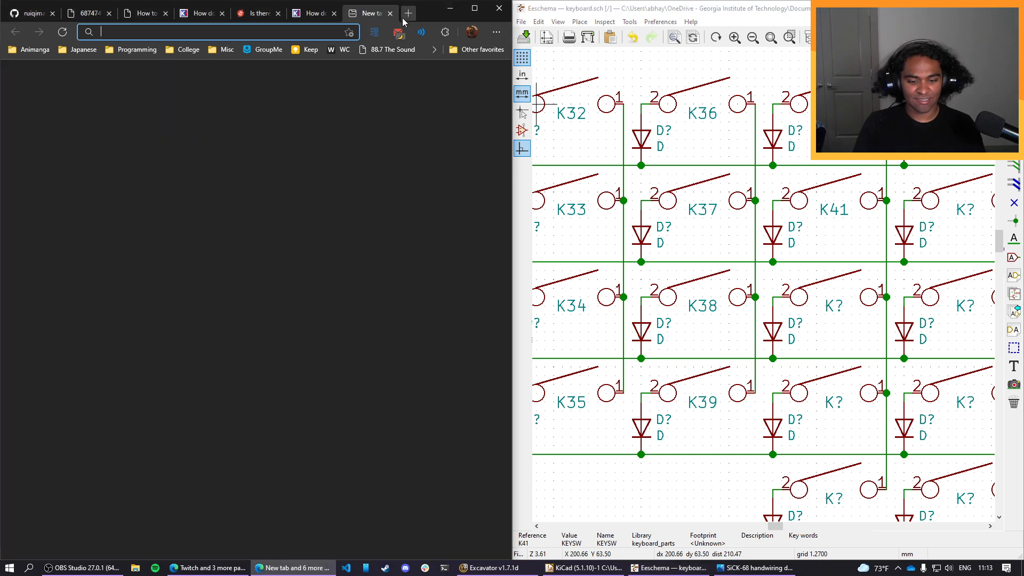
text(kicad)
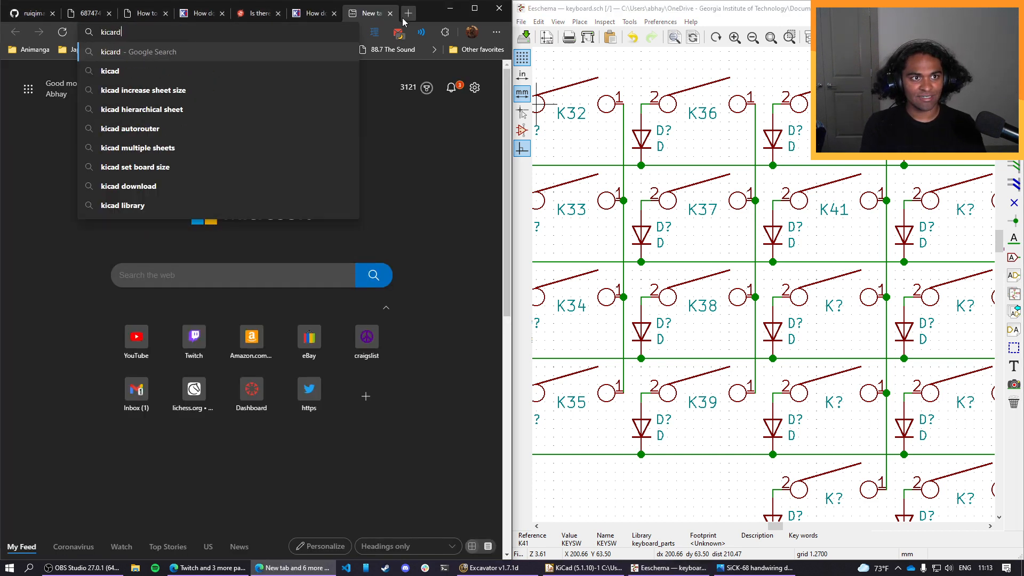
text( auto n)
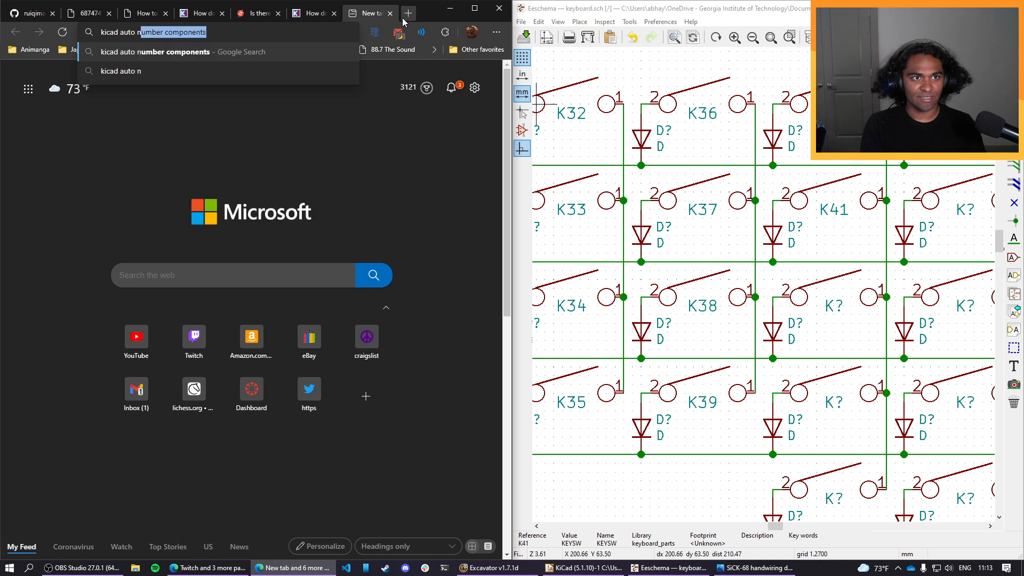
text(ame componeneyt)
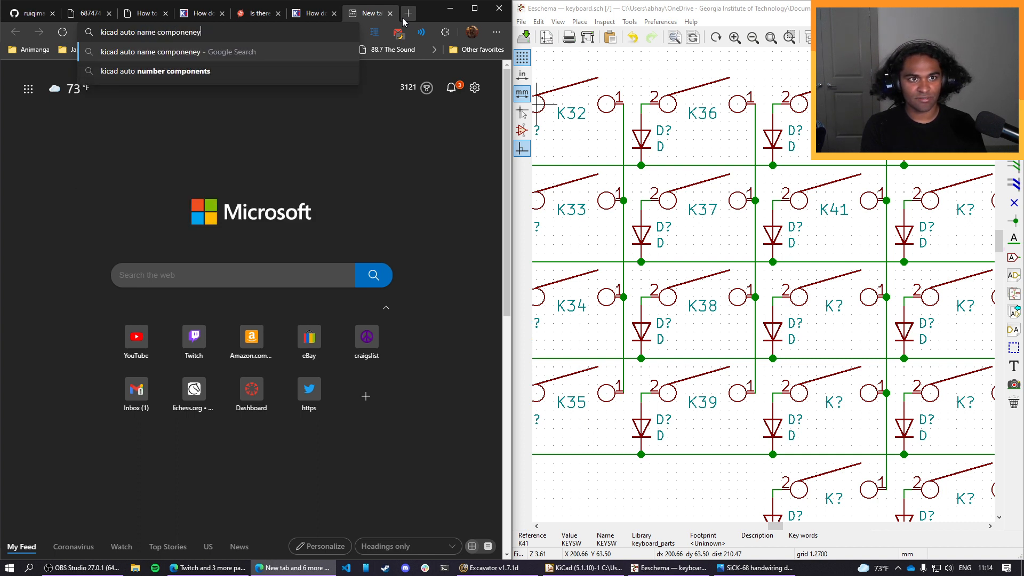
key(Down)
key(Return)
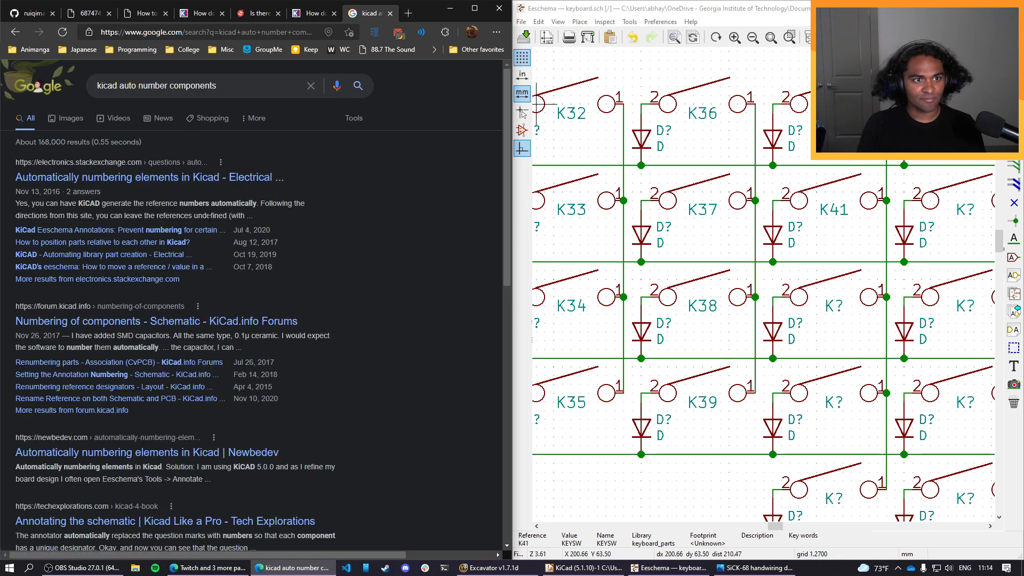
Open the Stack Exchange question on automatically numbering elements in KiCad and read its answers.
click(187, 177)
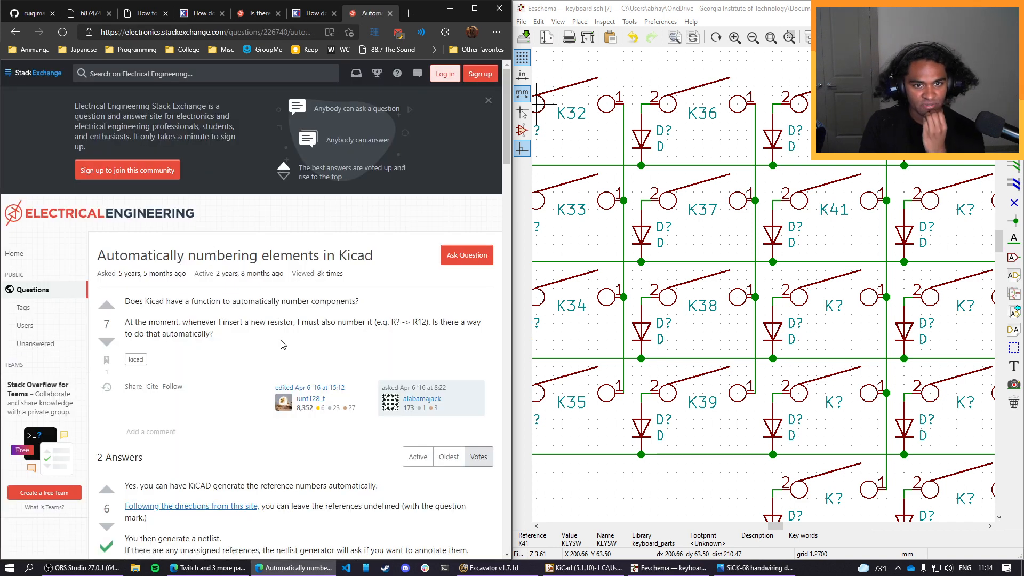
scroll(287, 344, down, 3)
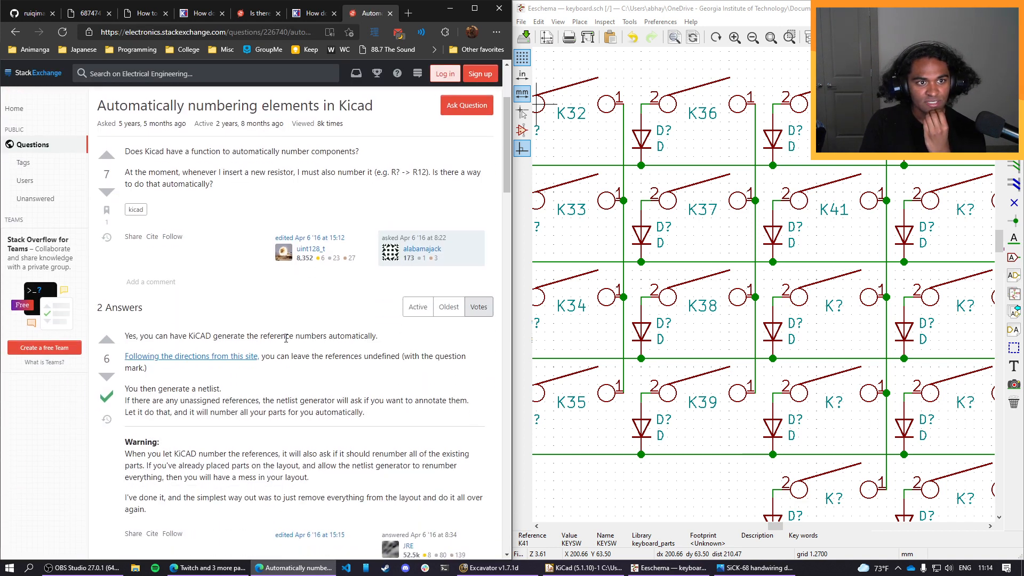
scroll(286, 339, down, 1)
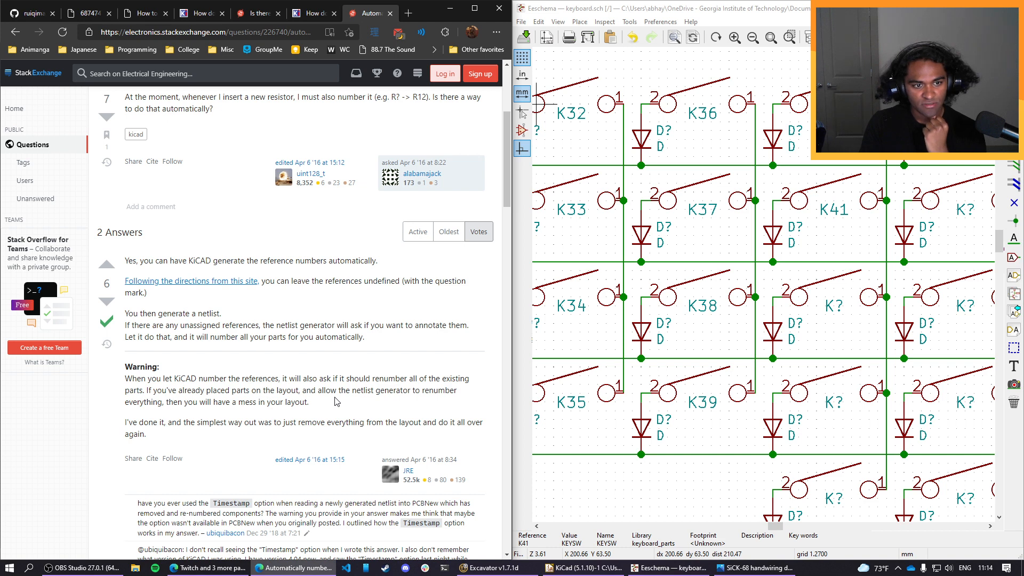
scroll(336, 402, down, 5)
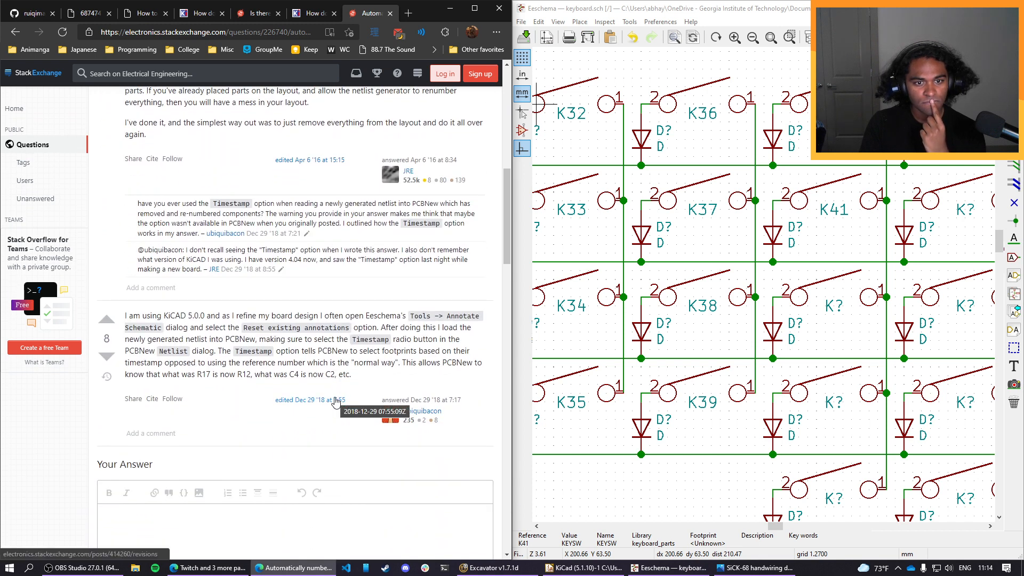
click(629, 22)
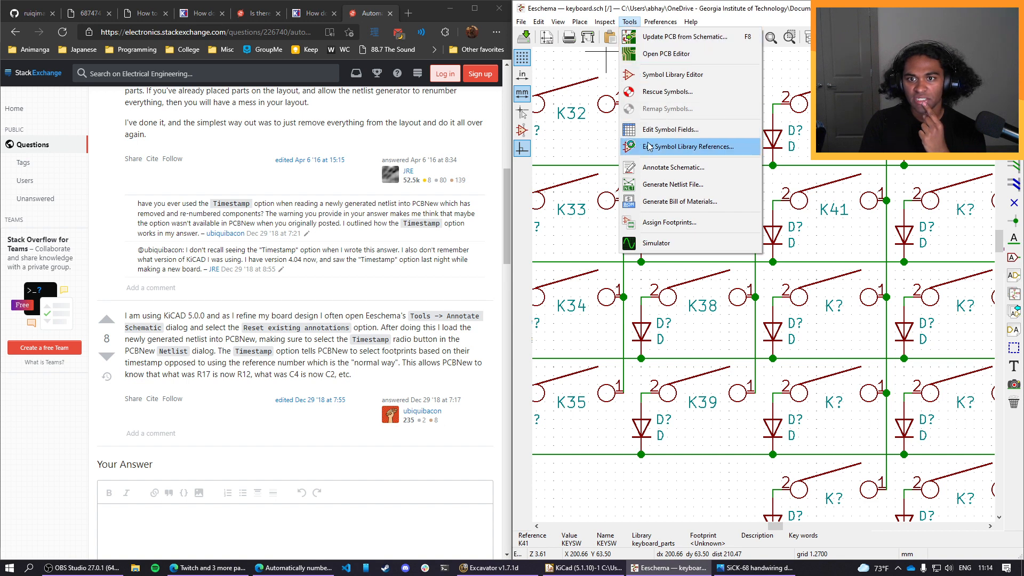
click(652, 167)
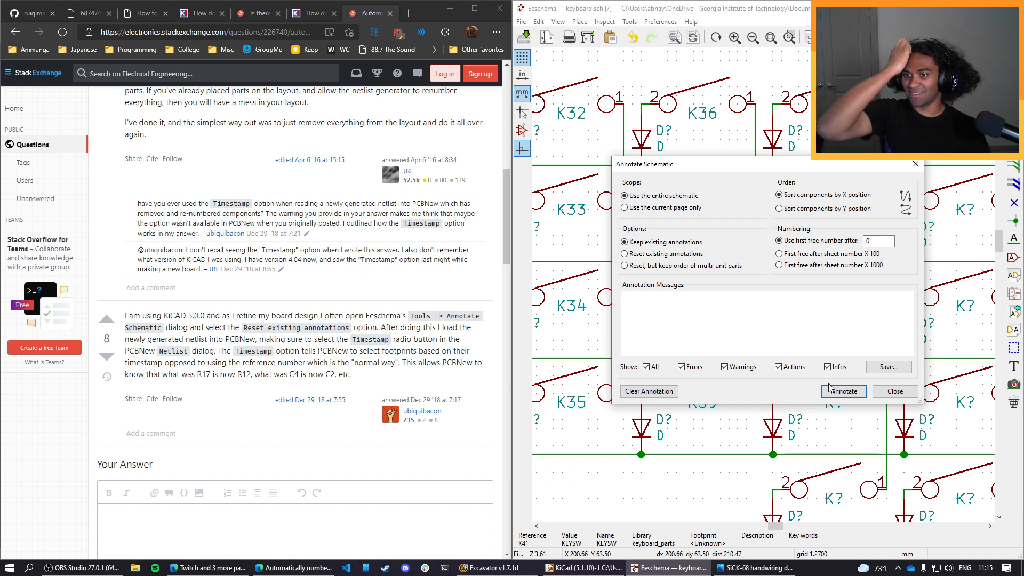
click(894, 391)
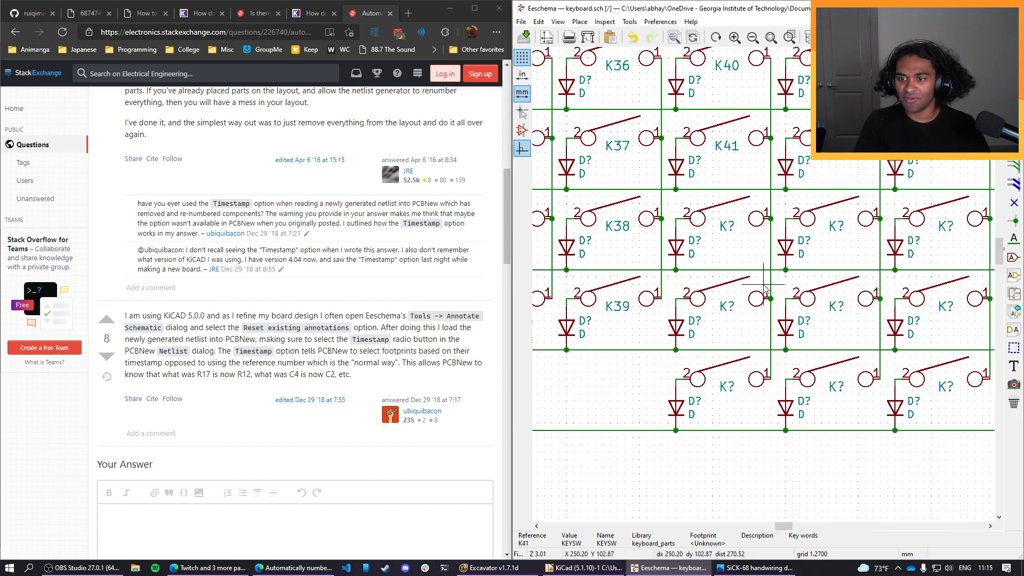
Annotate the entire schematic, keeping existing annotations, sorting components by X position and using the first free number after 0.
scroll(763, 290, down, 5)
scroll(763, 290, up, 2)
scroll(763, 290, up, 3)
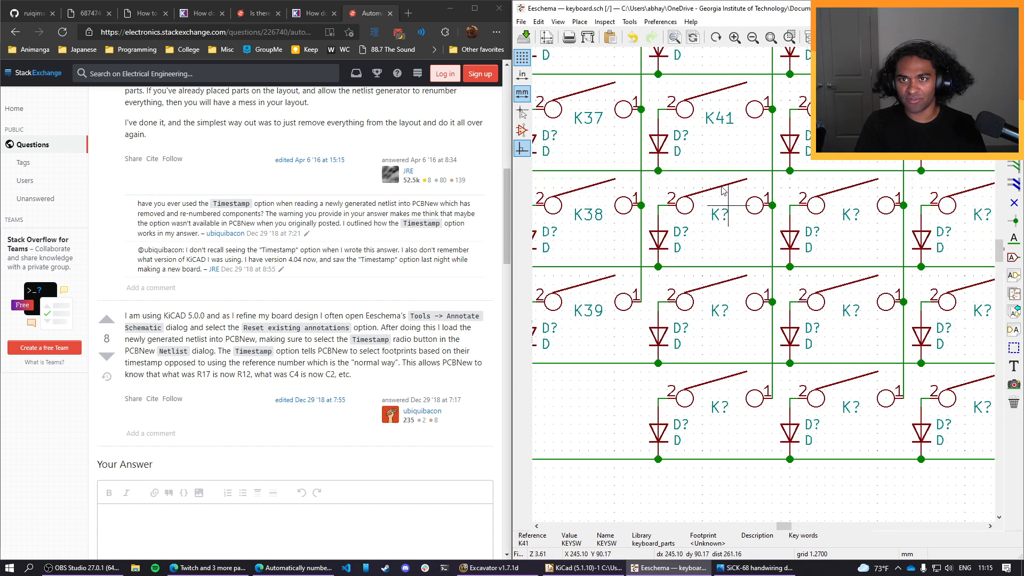
click(629, 21)
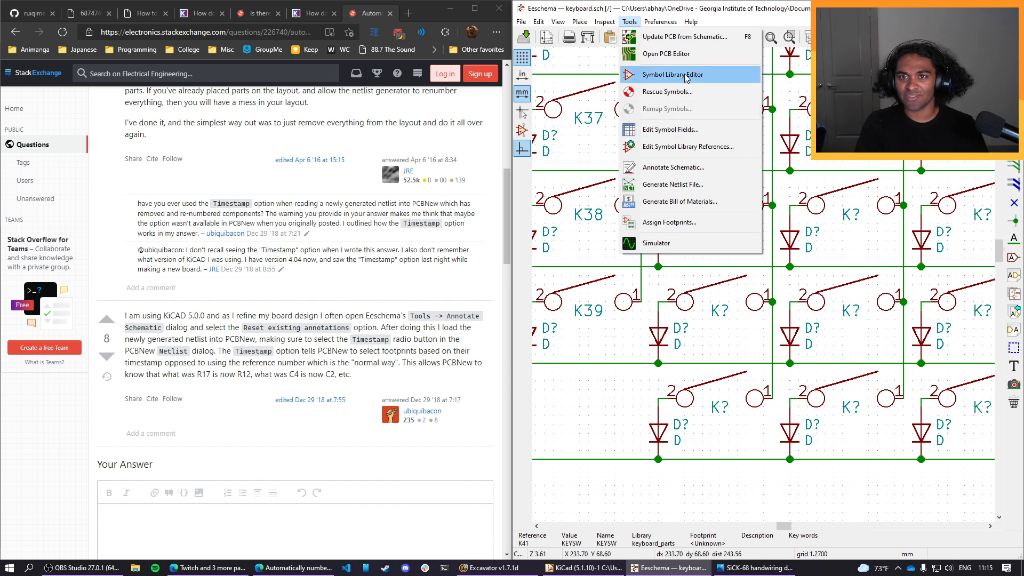
click(673, 168)
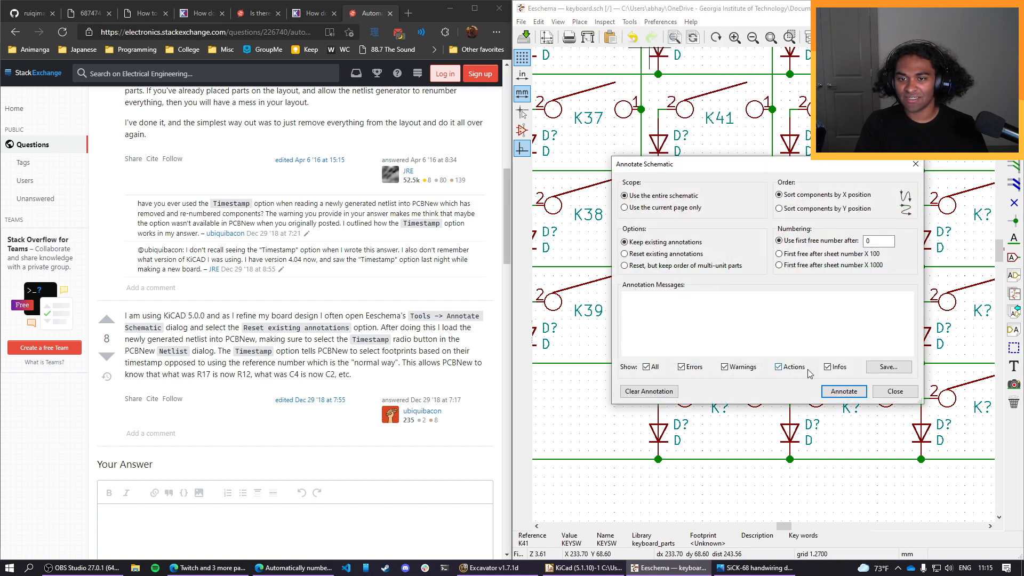
click(836, 394)
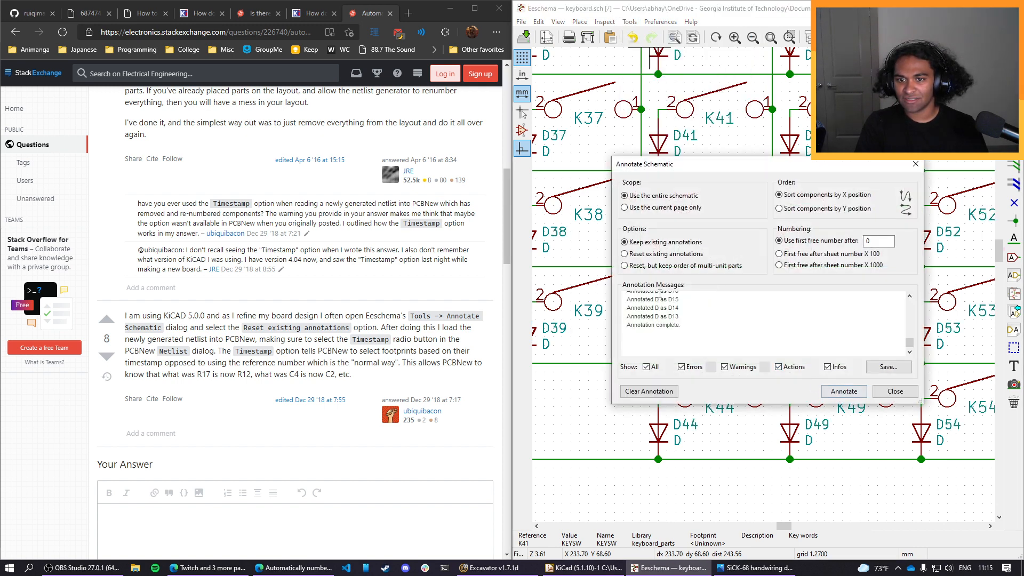
Review the annotation messages for the switches, diodes and power symbols, and close the Annotate Schematic dialog.
scroll(691, 319, up, 2)
scroll(691, 319, up, 3)
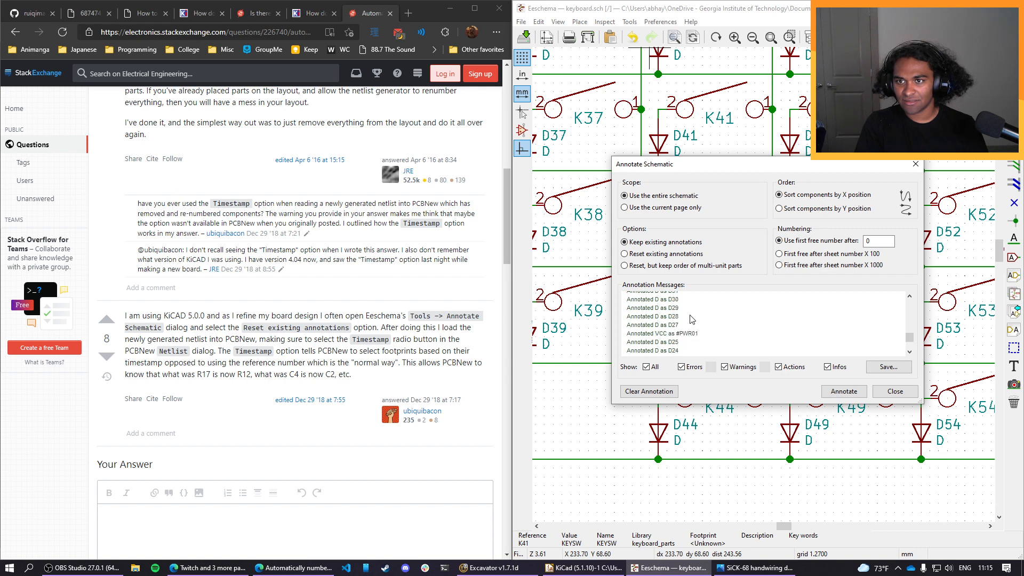
scroll(692, 319, up, 5)
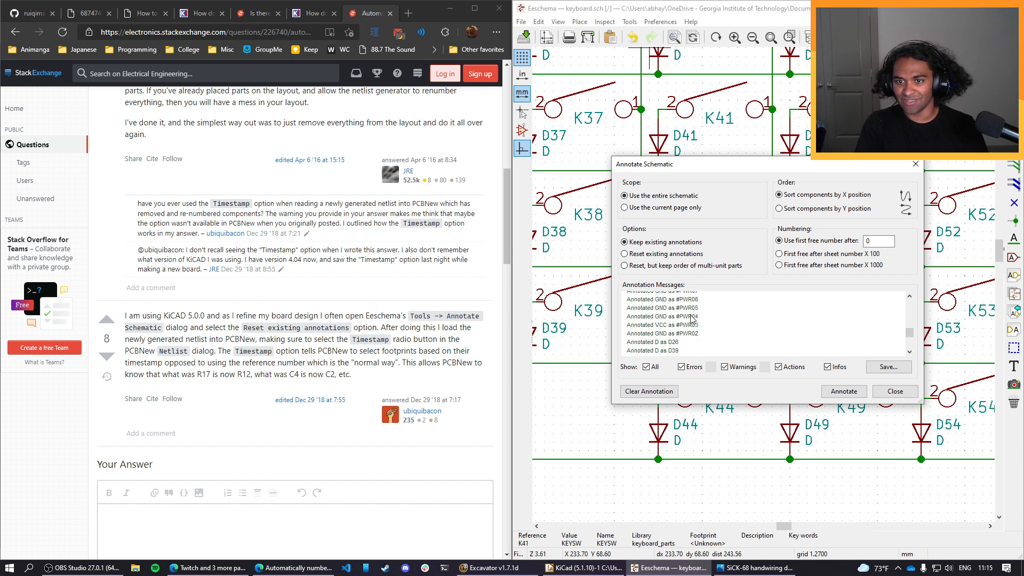
scroll(702, 335, up, 5)
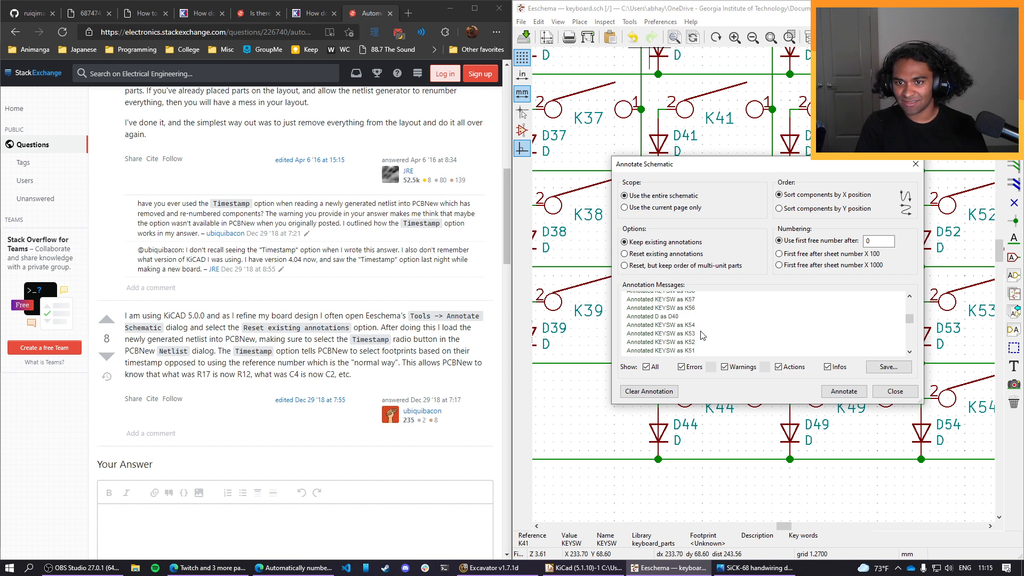
scroll(719, 336, down, 5)
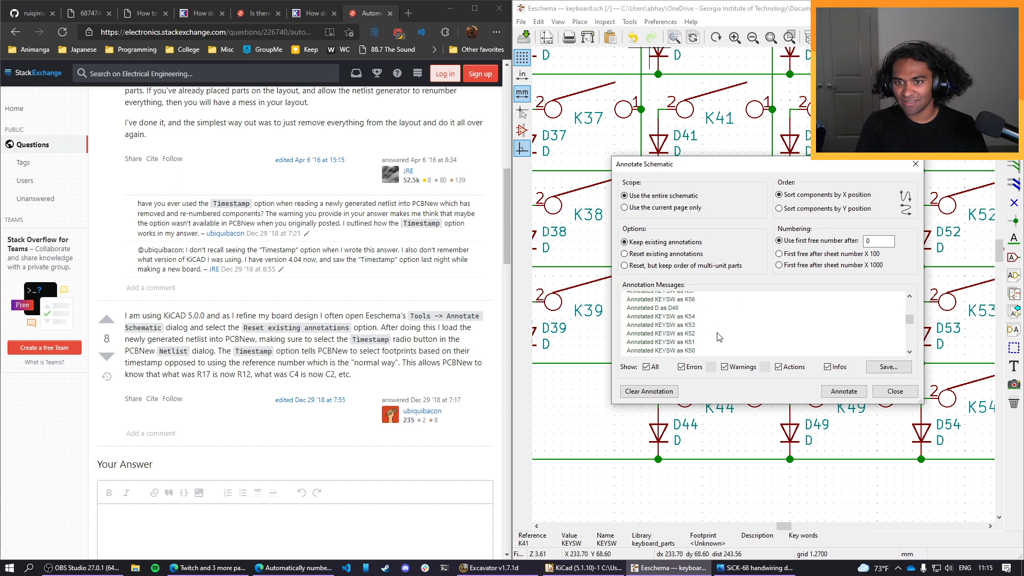
scroll(673, 307, down, 4)
click(876, 392)
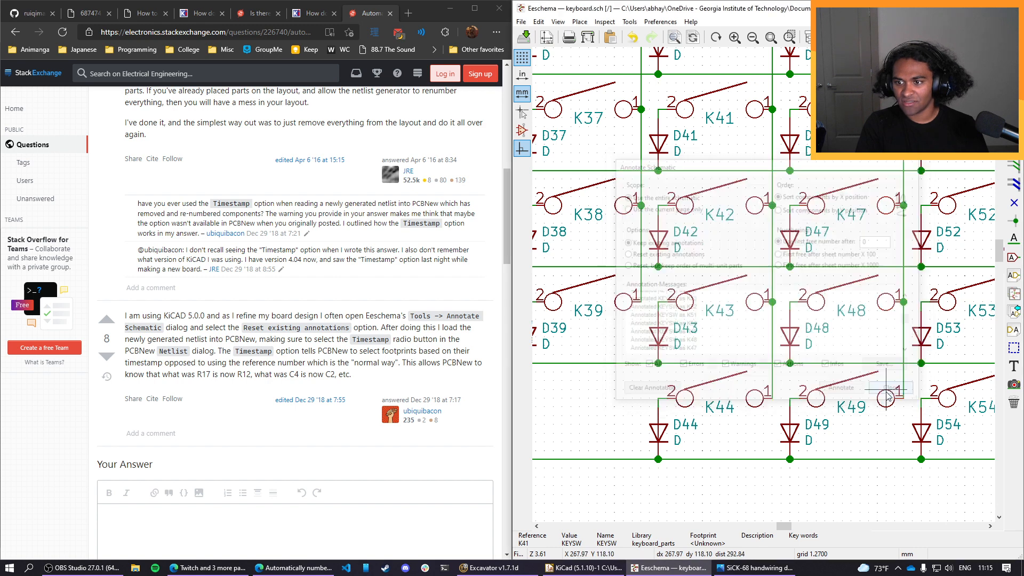
Check the switch and diode numbering across the key matrix from the first column to the last.
scroll(723, 347, down, 3)
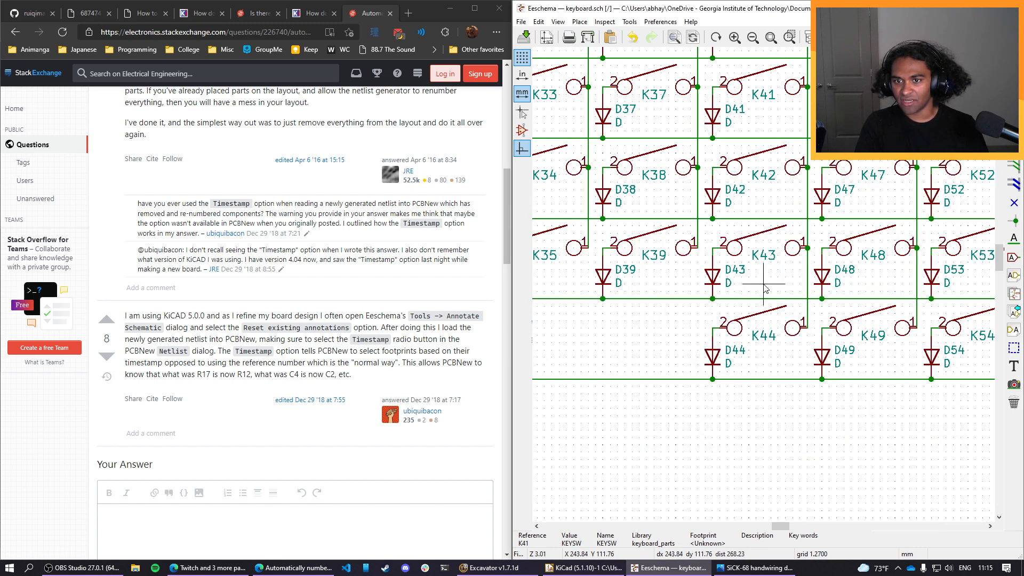
scroll(727, 247, up, 2)
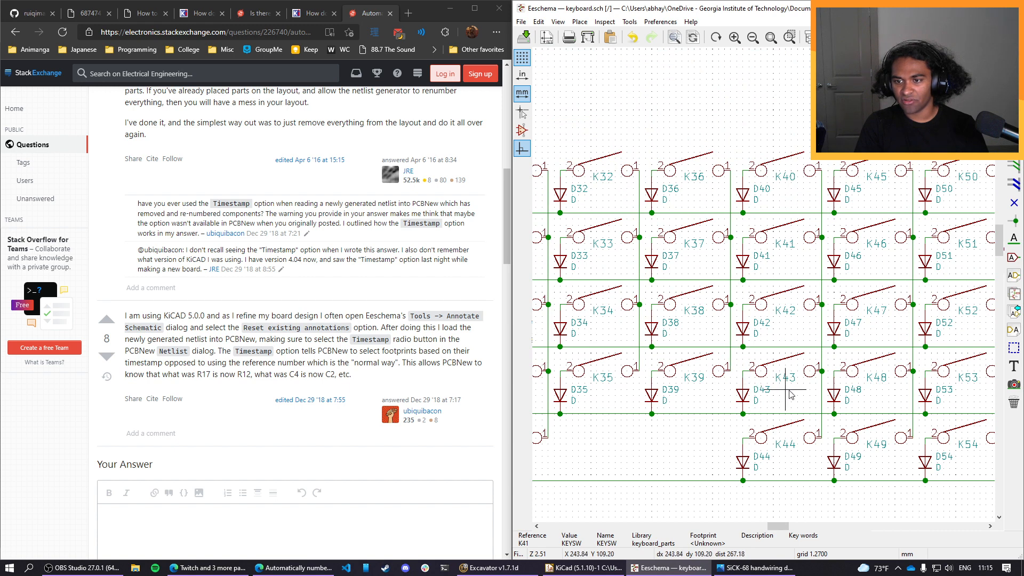
ctrl+scroll(757, 384, right, 3)
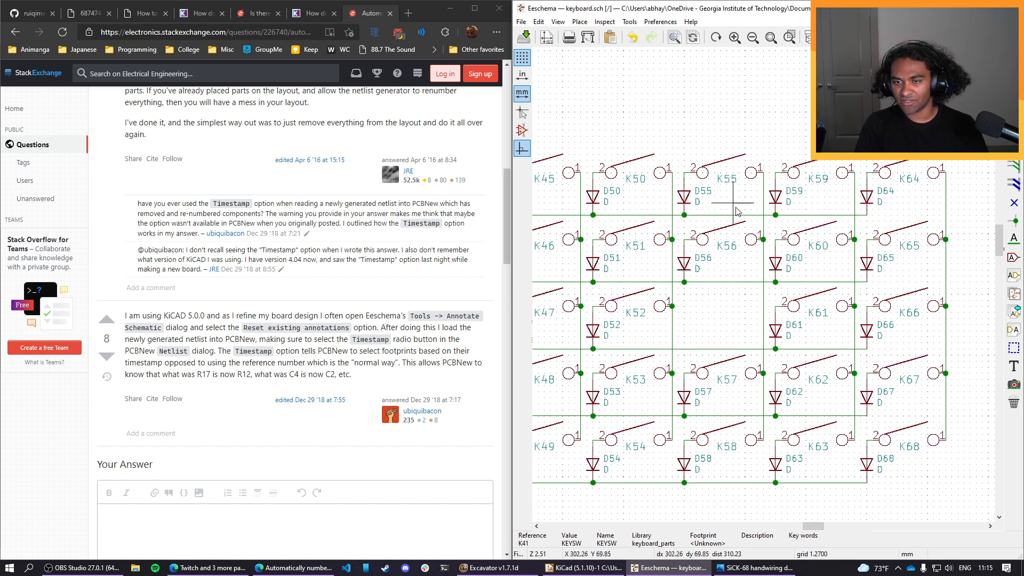
ctrl+scroll(865, 457, right, 1)
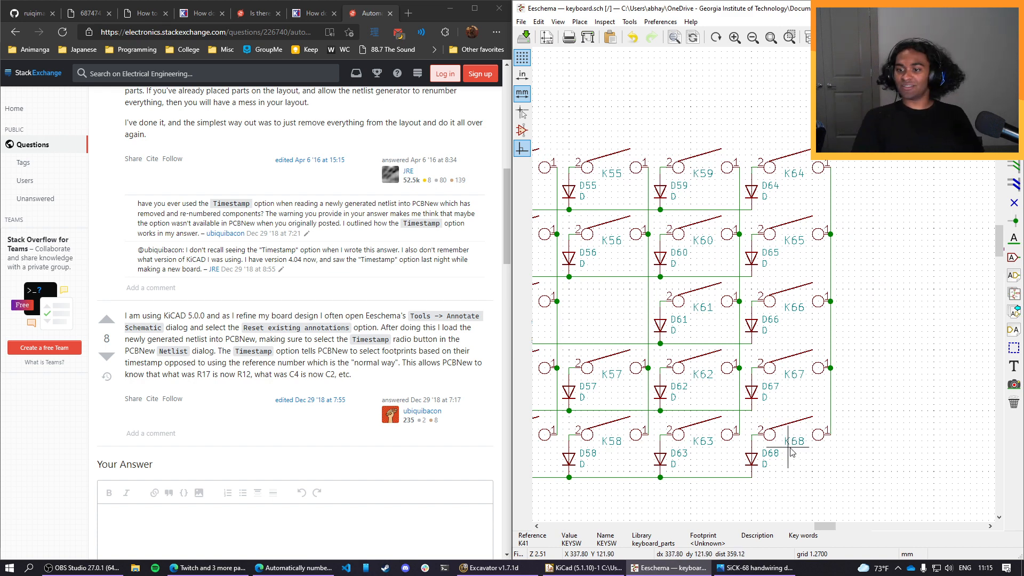
drag(825, 526, 690, 524)
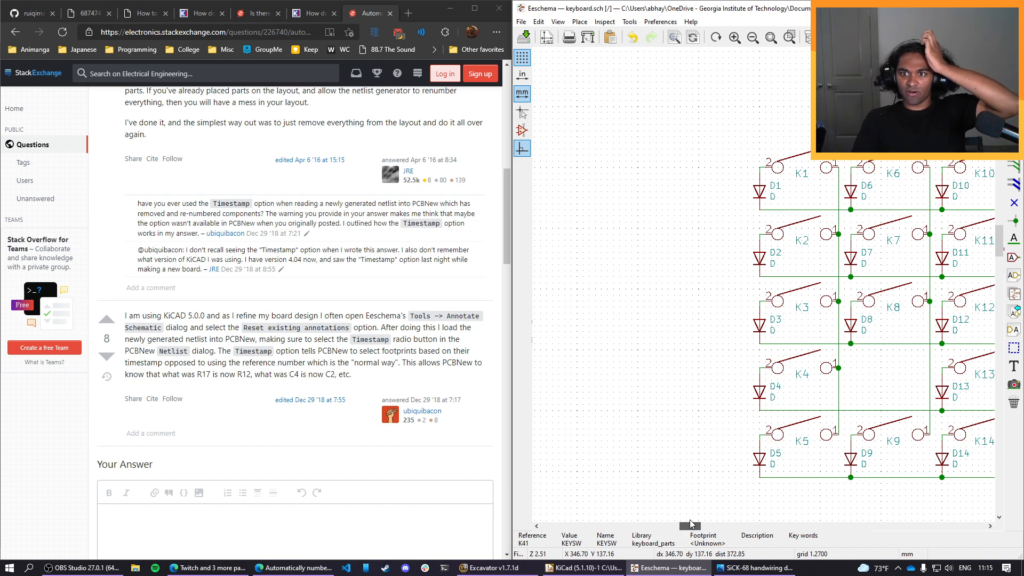
drag(690, 523, 829, 513)
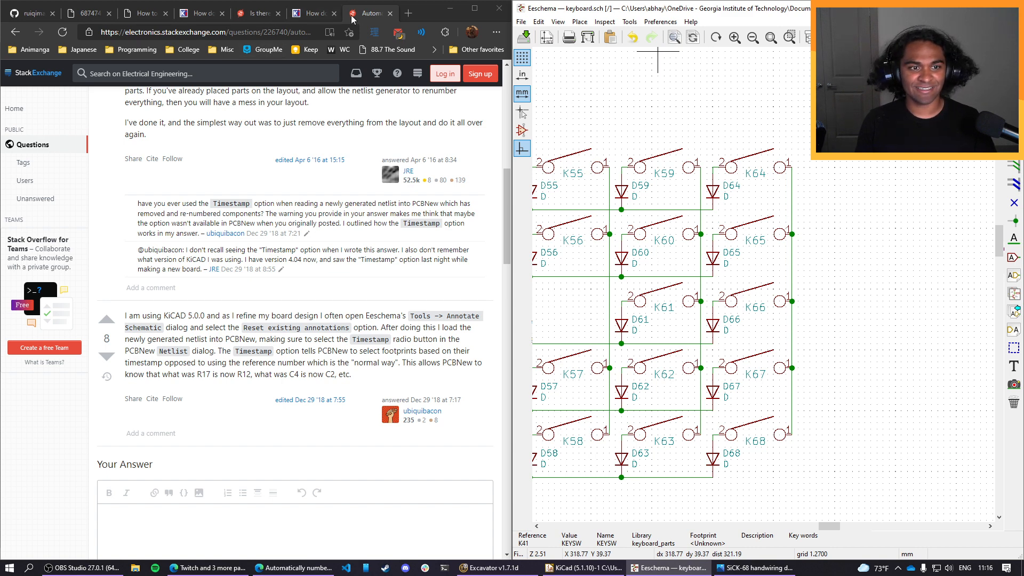
Close the Stack Exchange page and return to the switch matrix section of the GitHub keyboard PCB guide.
click(389, 14)
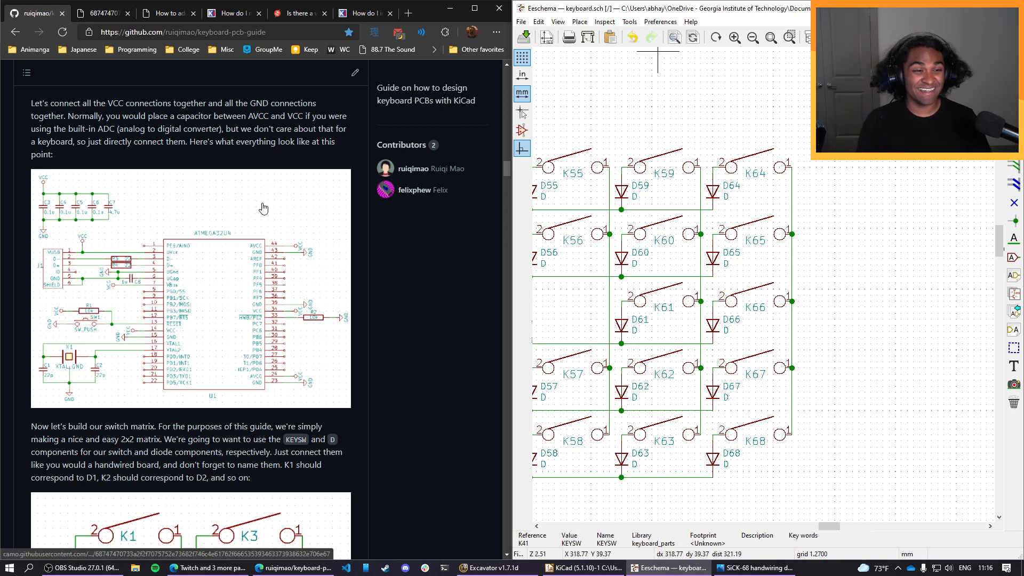
scroll(270, 216, down, 2)
scroll(270, 219, down, 5)
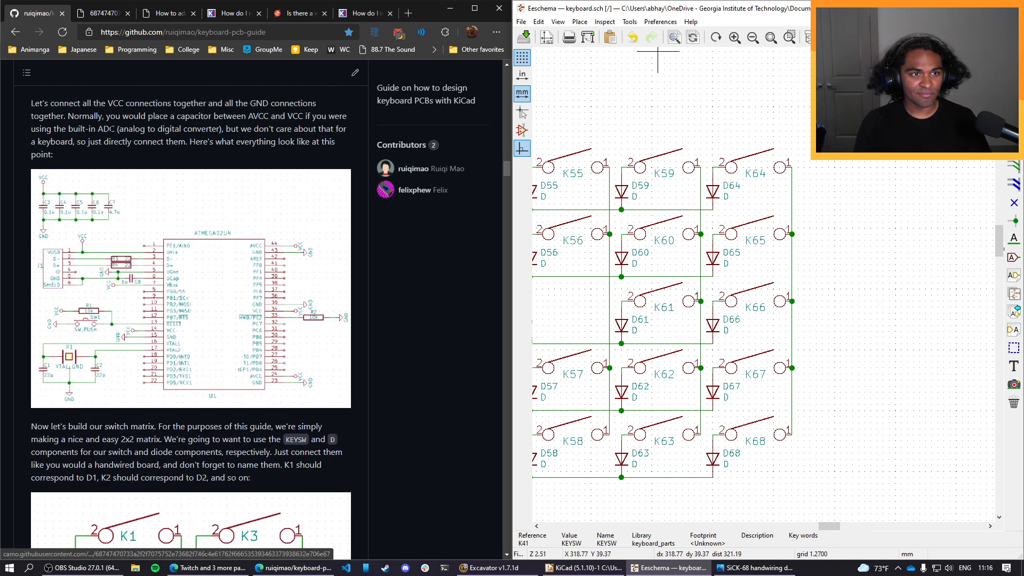
Read the guide's section on labelling matrix rows and columns, and find the first key column in the schematic.
scroll(138, 216, down, 5)
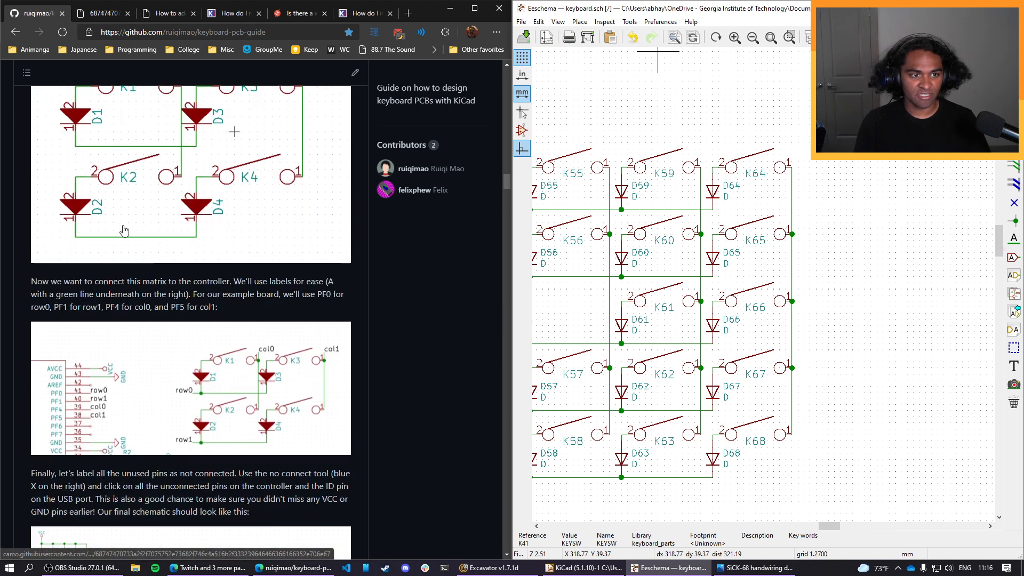
scroll(260, 309, down, 2)
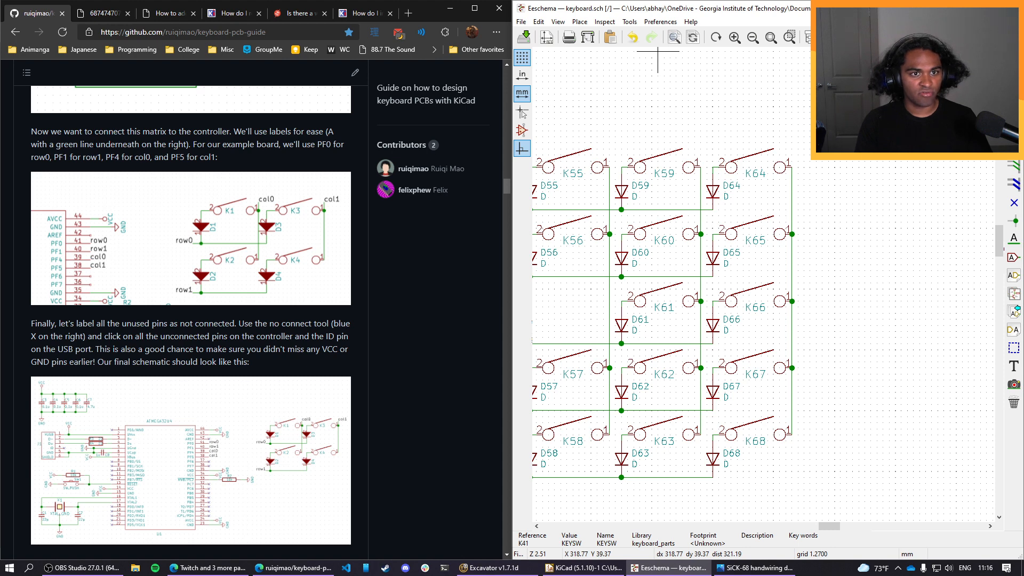
click(580, 21)
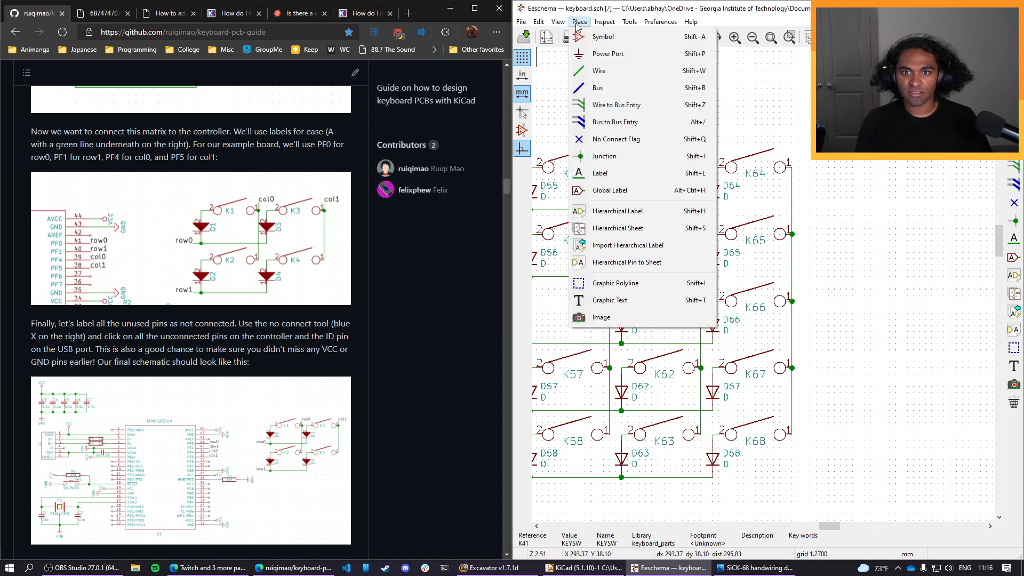
click(582, 23)
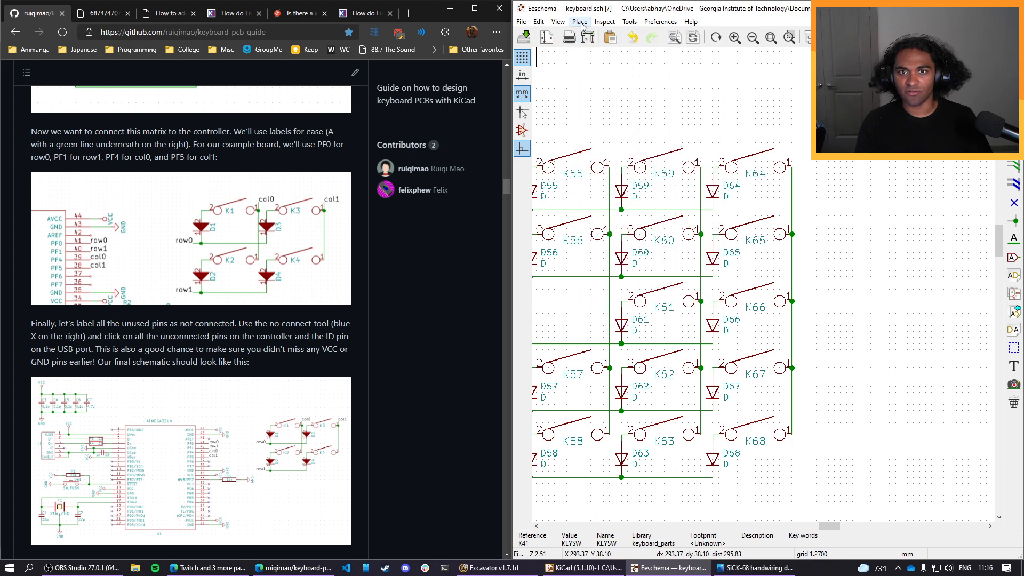
scroll(787, 450, down, 5)
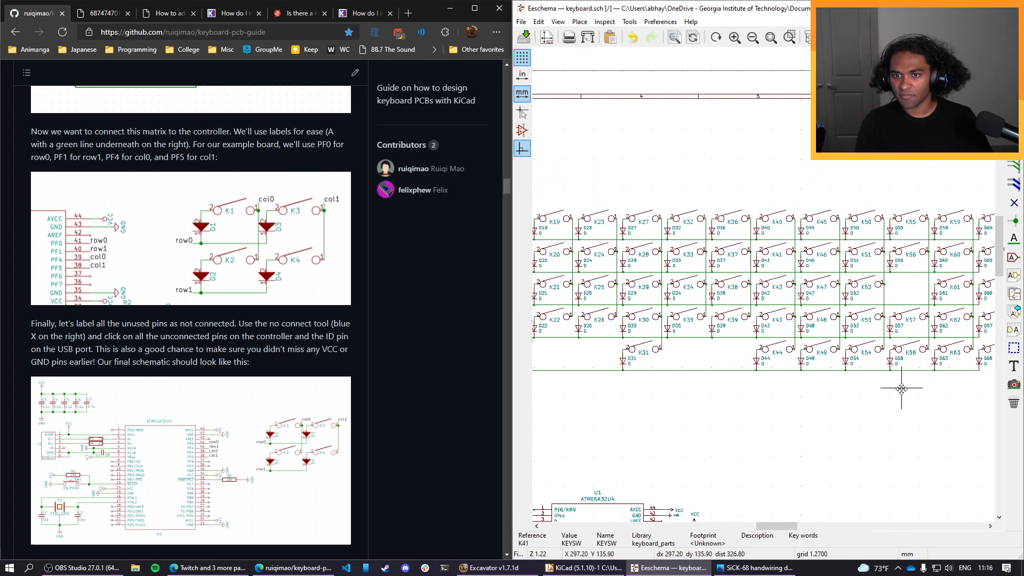
scroll(988, 349, down, 2)
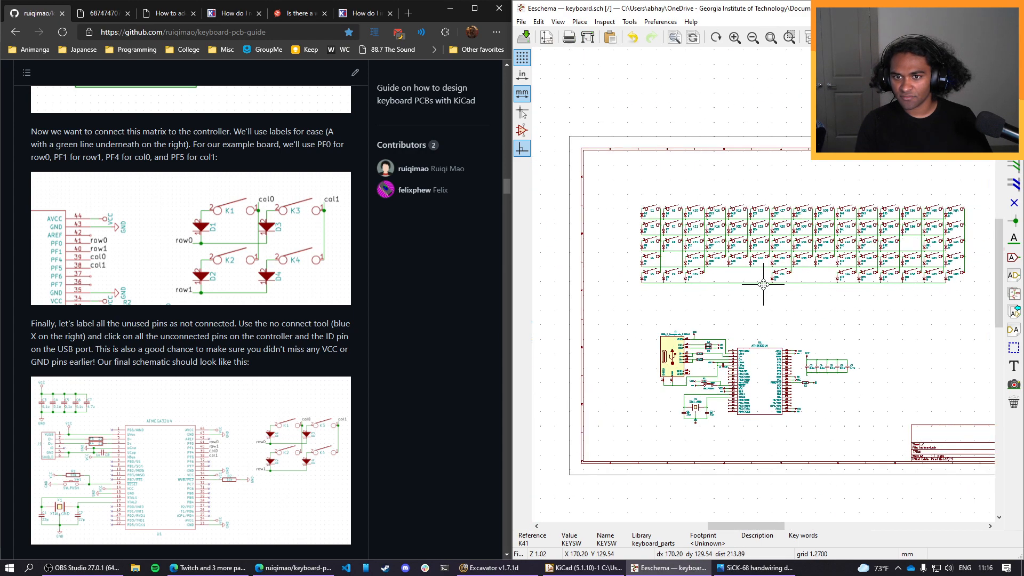
scroll(687, 288, down, 3)
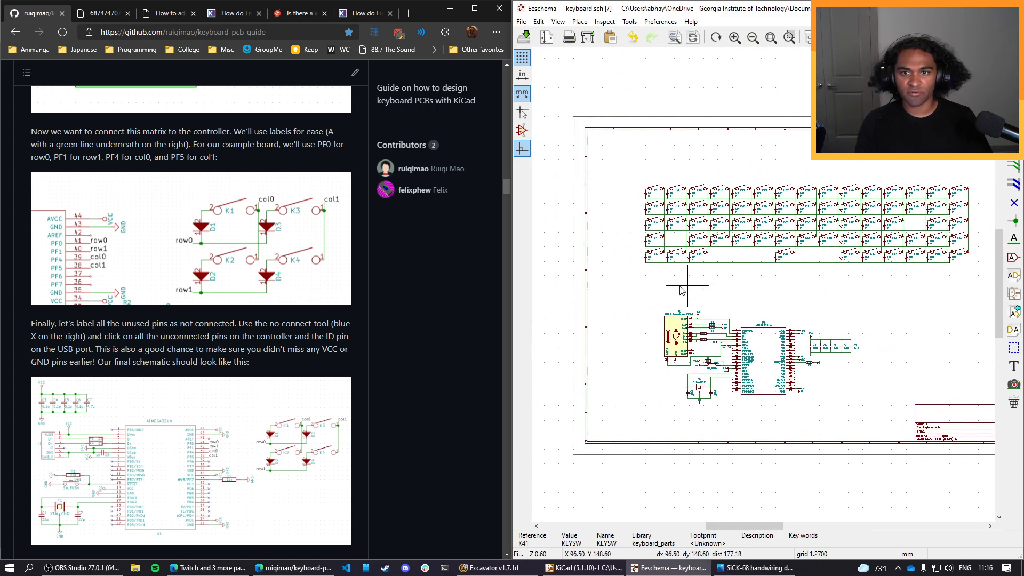
scroll(681, 290, up, 3)
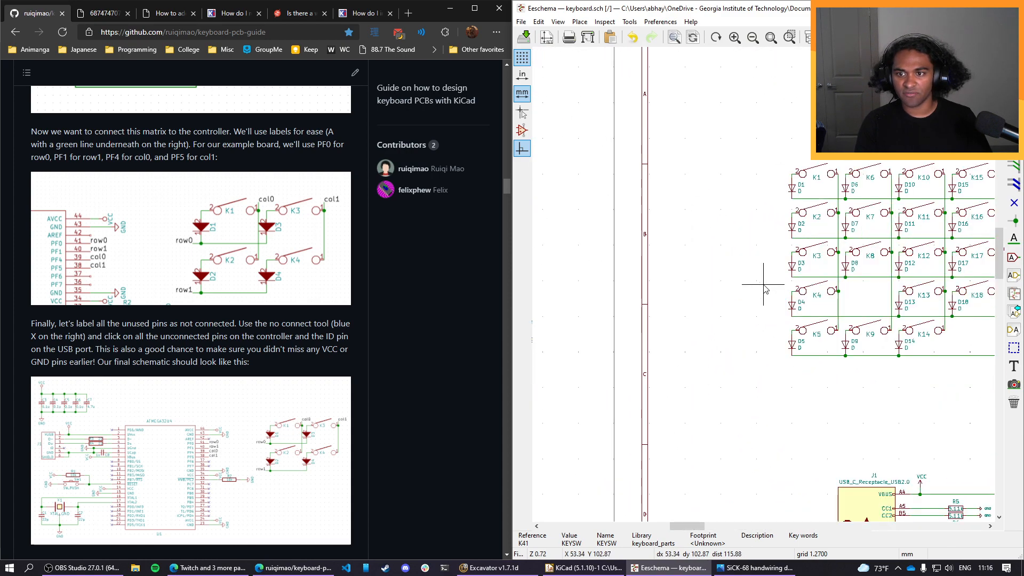
scroll(754, 250, up, 3)
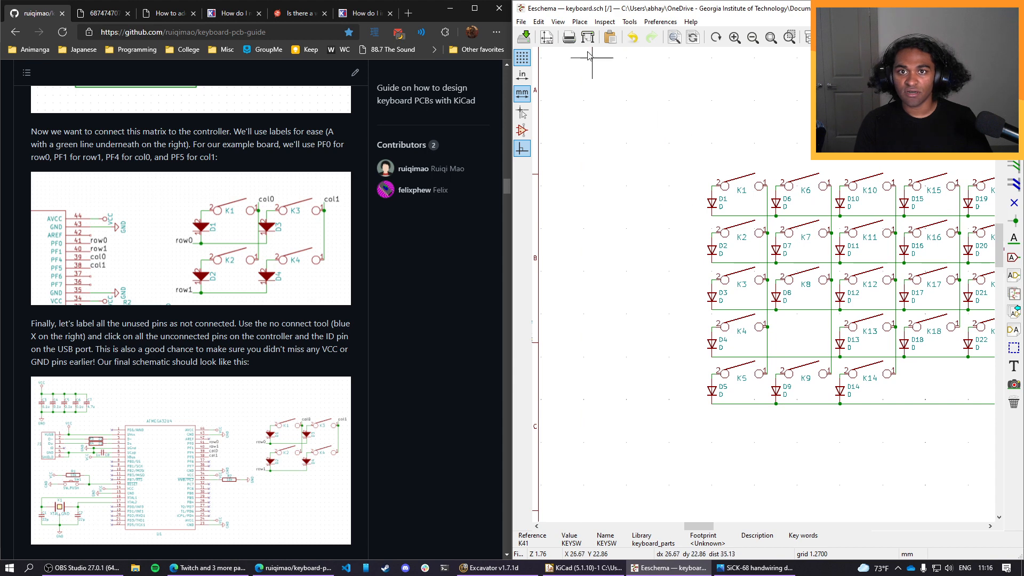
Place a net label named row0 beside diode D1 at the start of the first matrix row.
click(580, 21)
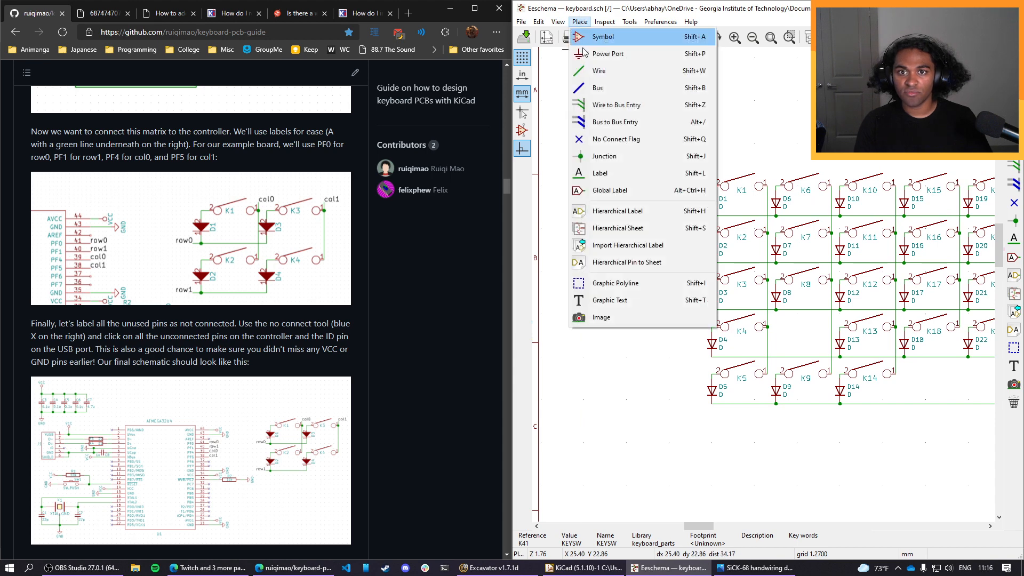
click(608, 172)
click(712, 215)
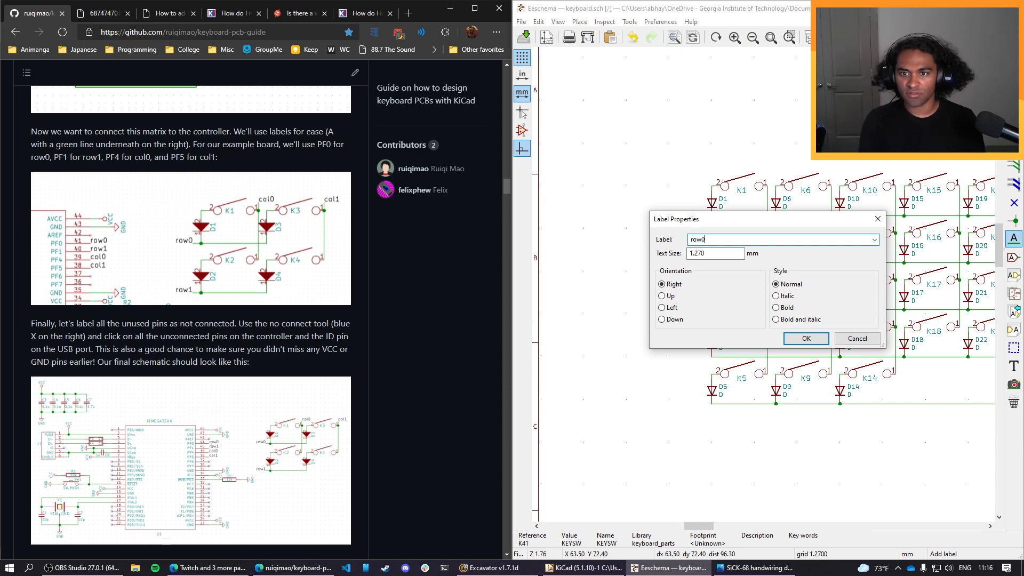
click(806, 345)
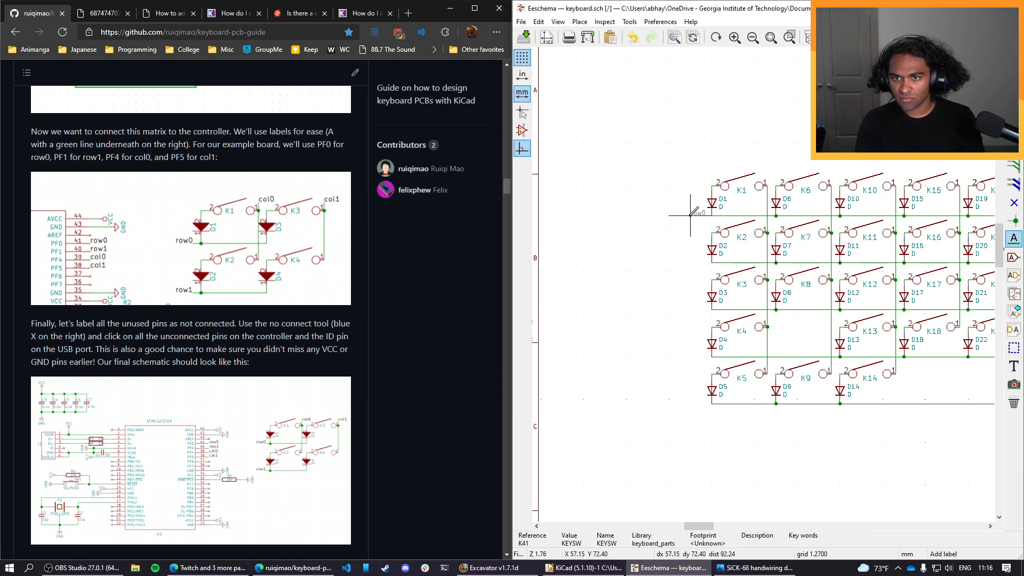
click(690, 214)
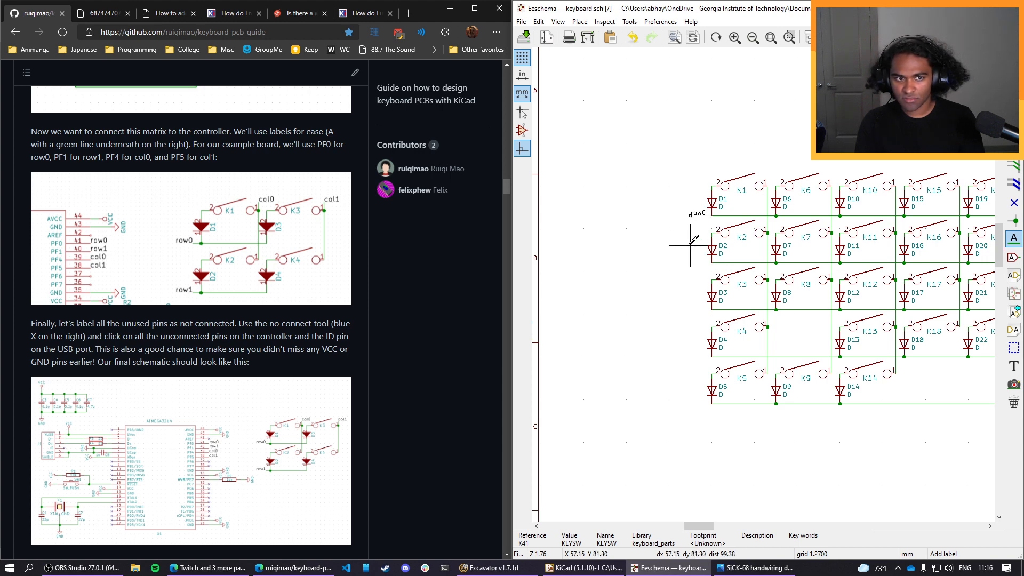
Set the row0 label's orientation to Left and move it close to the start of the first row's wire.
click(698, 215)
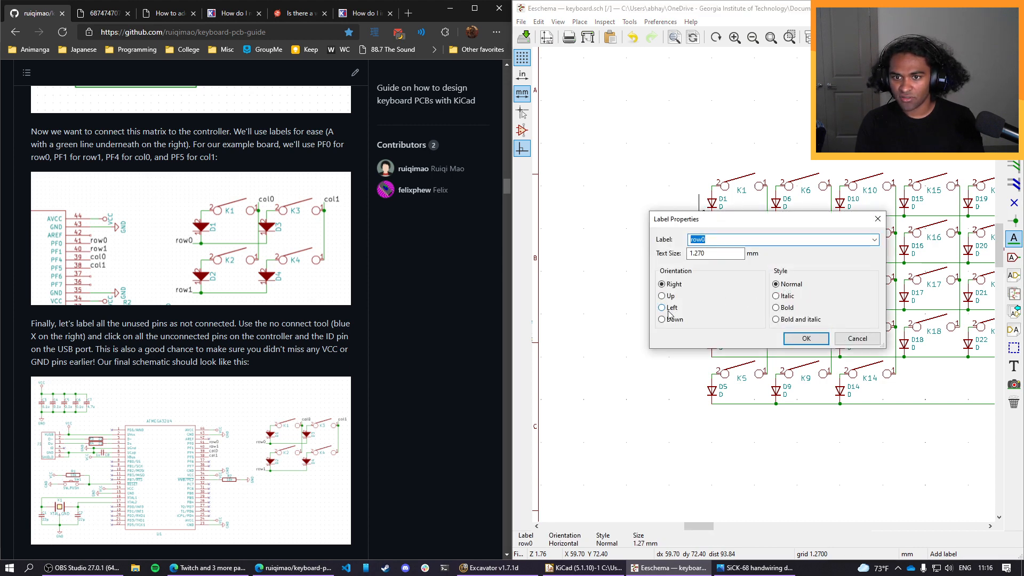
click(805, 340)
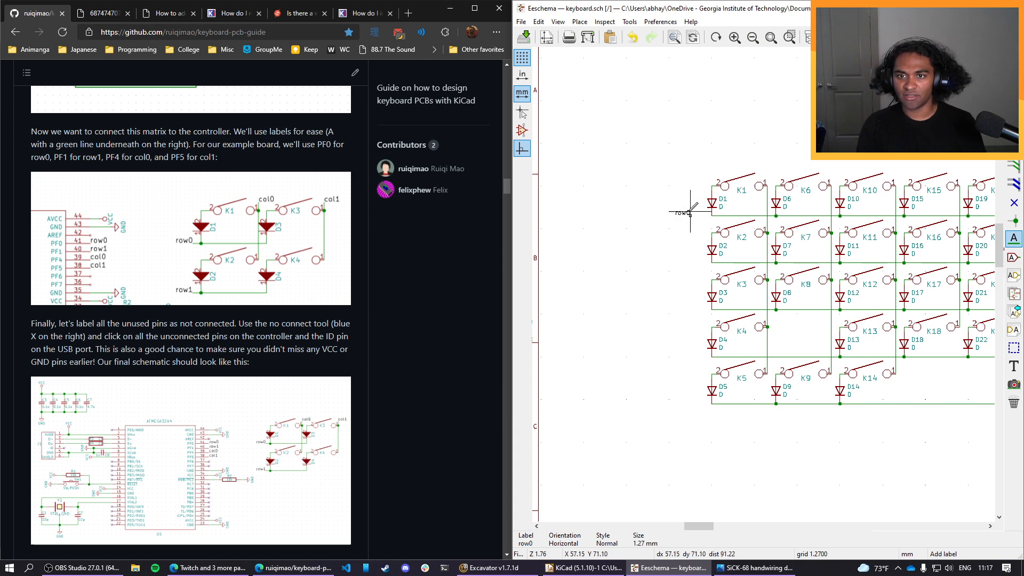
key(m)
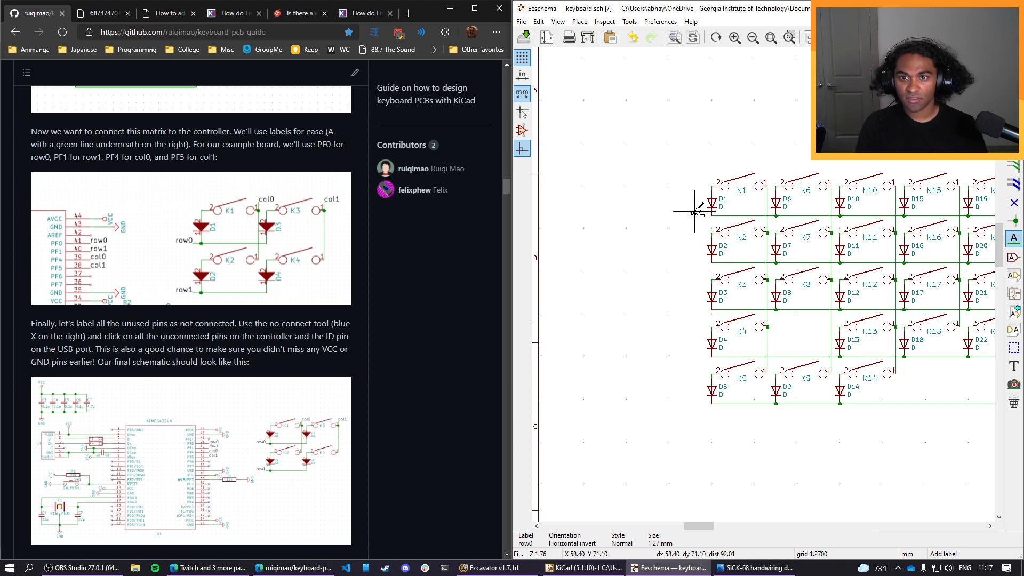
Copy the row0 label to the start of each of the other four matrix rows, beside D2 to D5.
key(c)
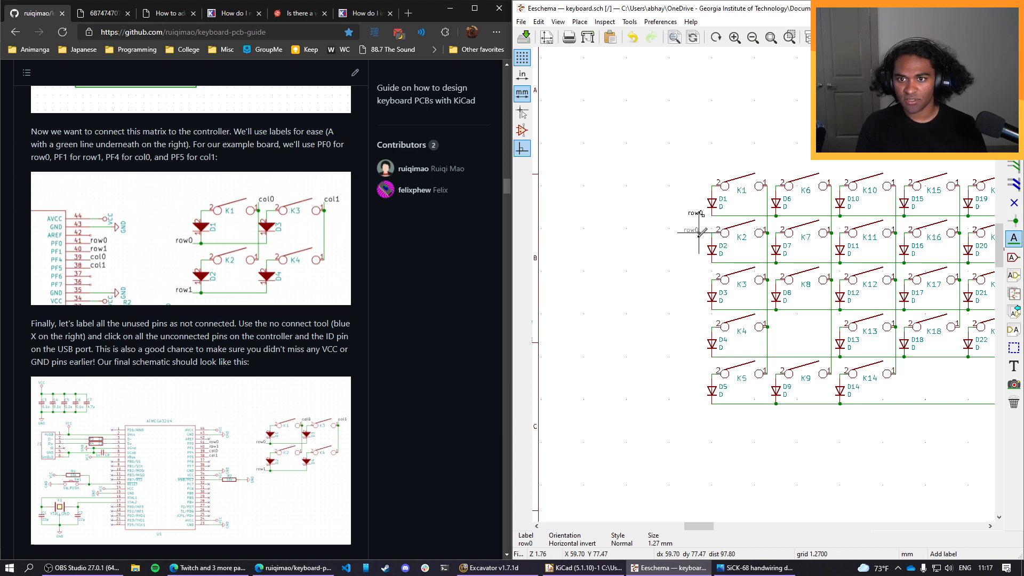
click(702, 260)
key(c)
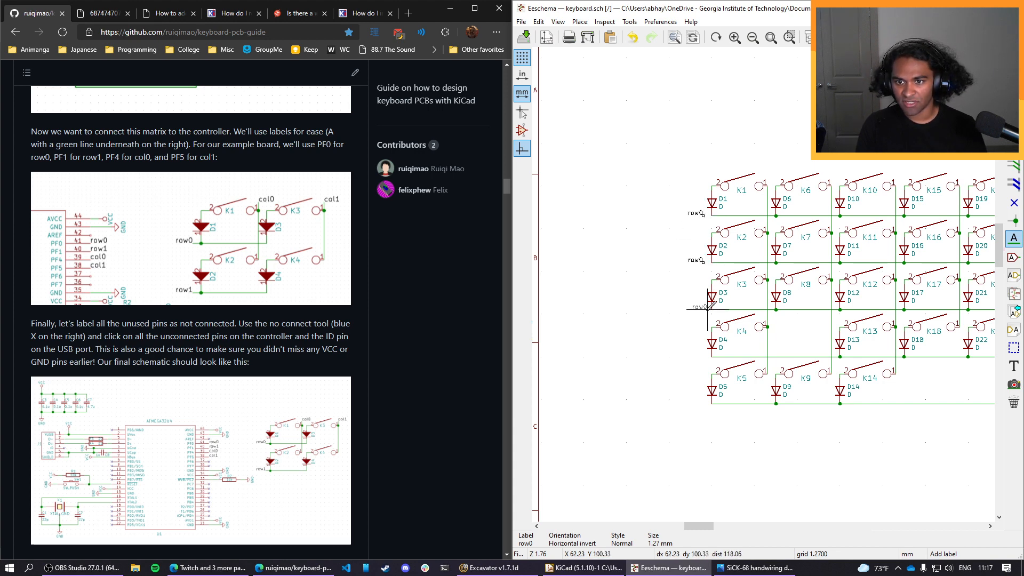
click(703, 308)
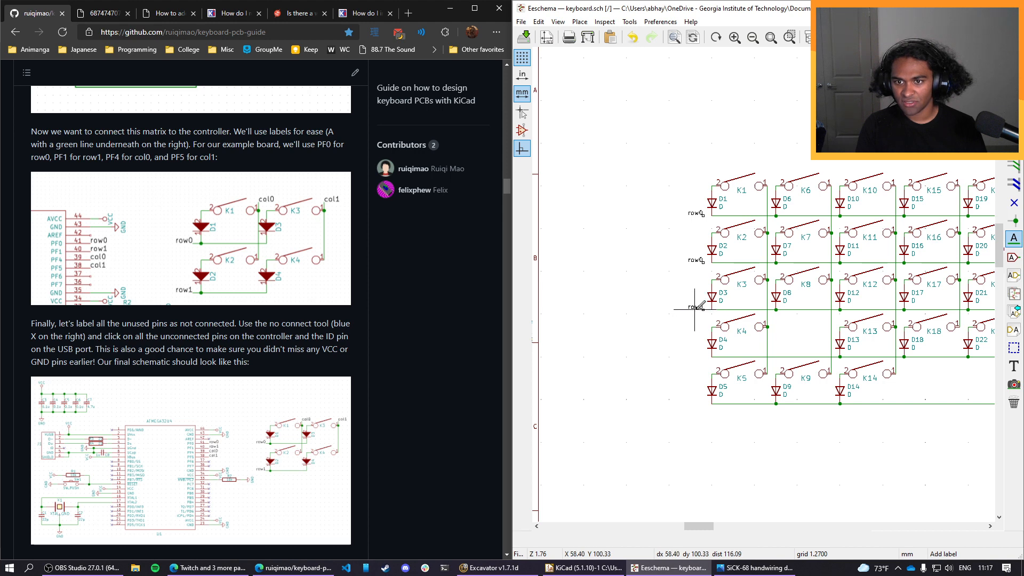
key(c)
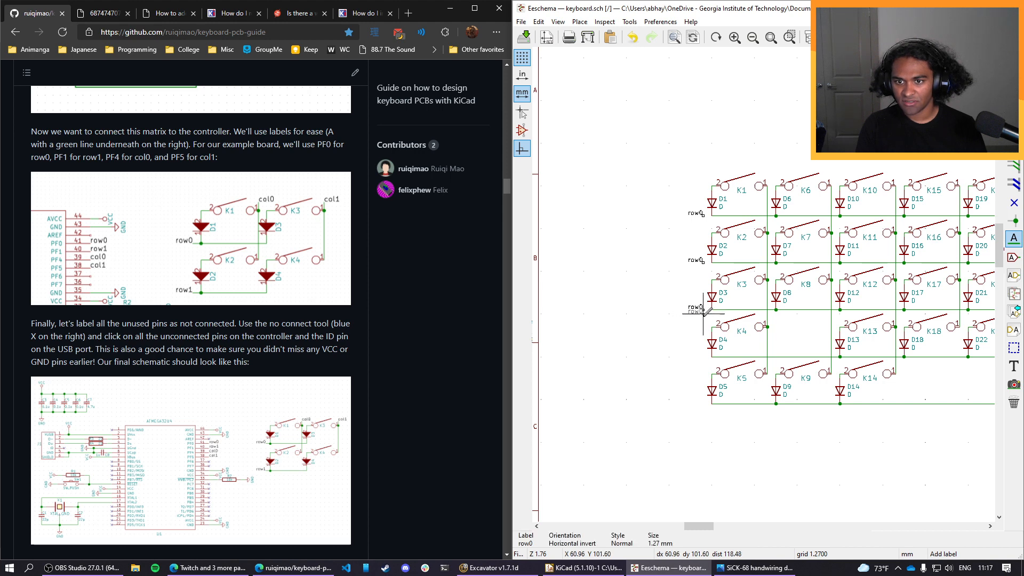
click(703, 354)
key(c)
click(702, 401)
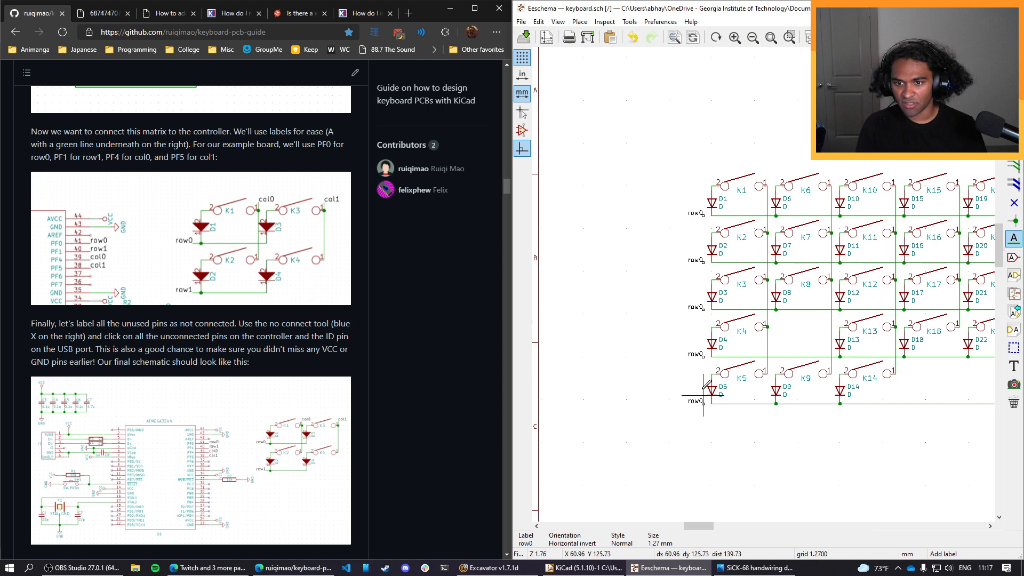
click(695, 259)
text(row1)
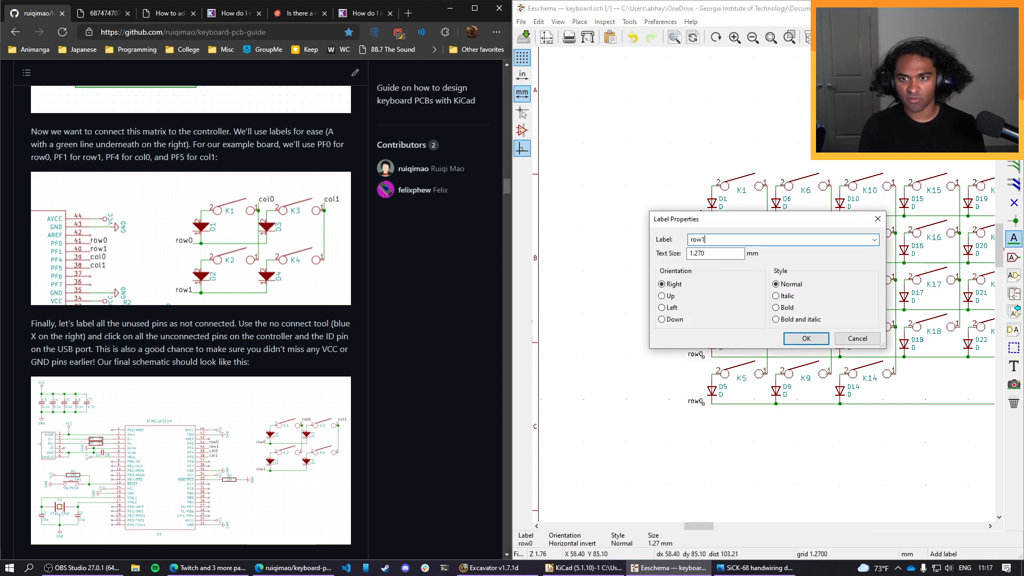
key(Return)
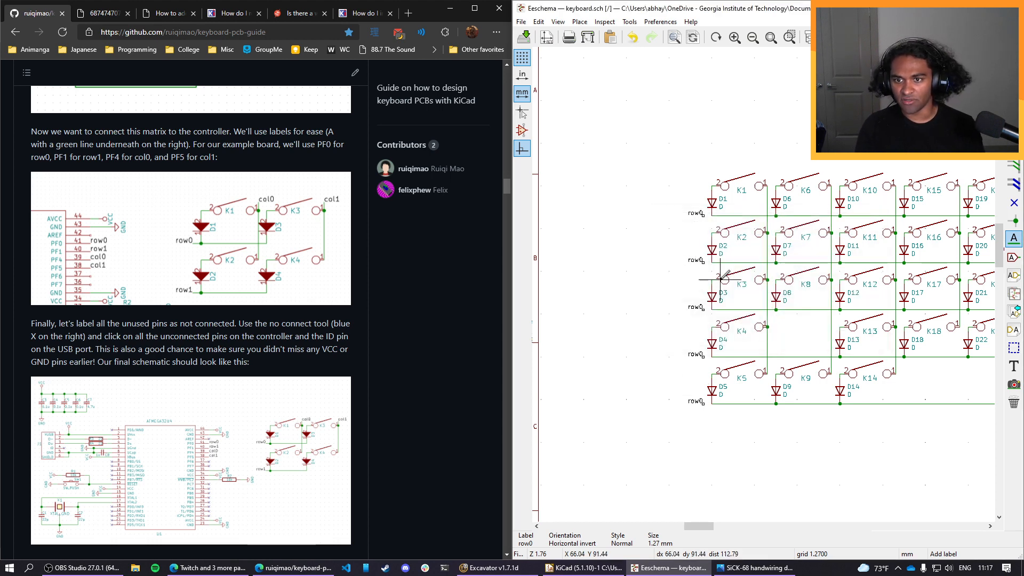
key(Escape)
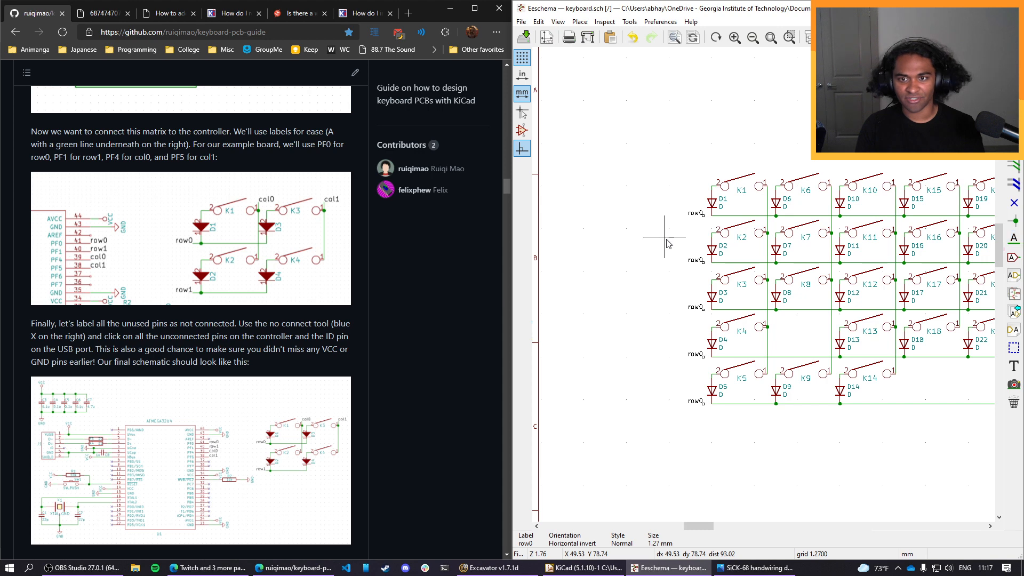
Rename the copied labels on the second to fifth matrix rows as row1, row2, row3 and row4.
double_click(699, 263)
key(End)
text(1)
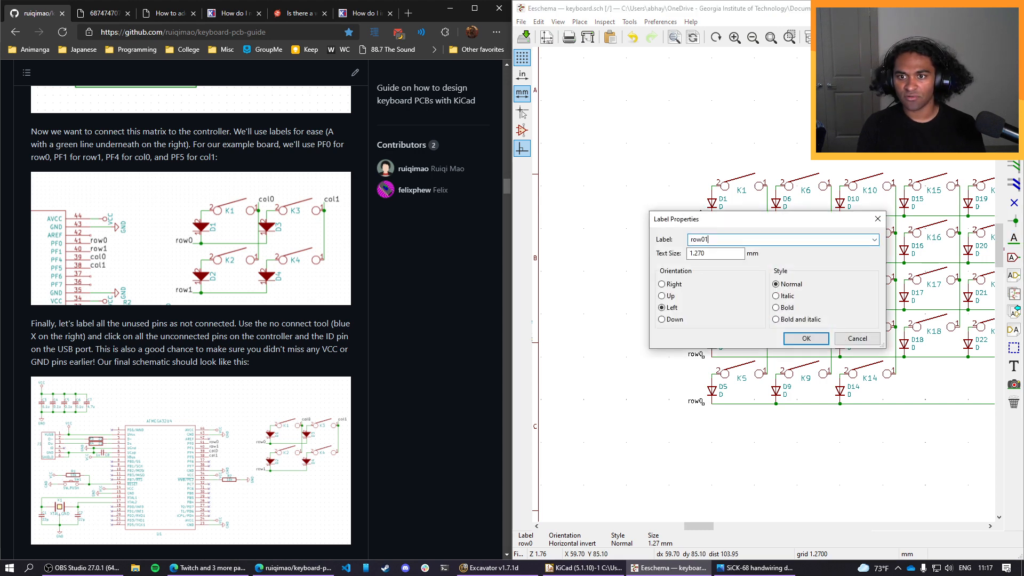
key(Return)
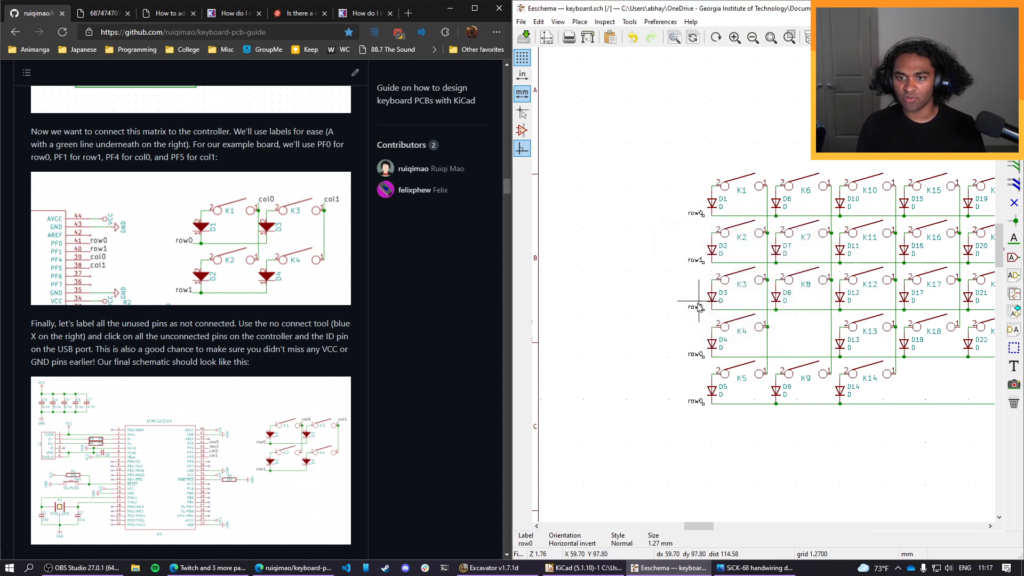
double_click(699, 308)
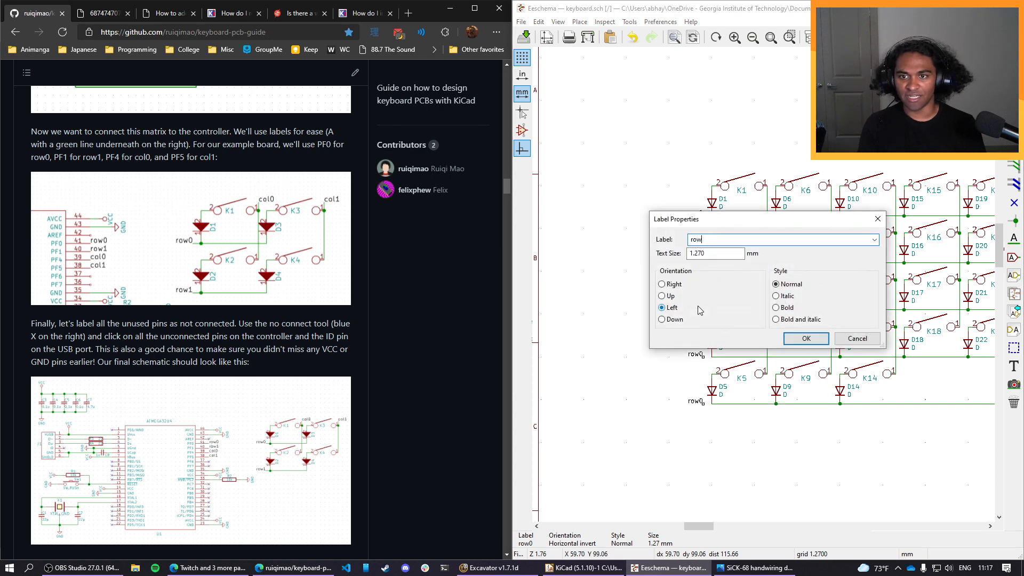
key(Return)
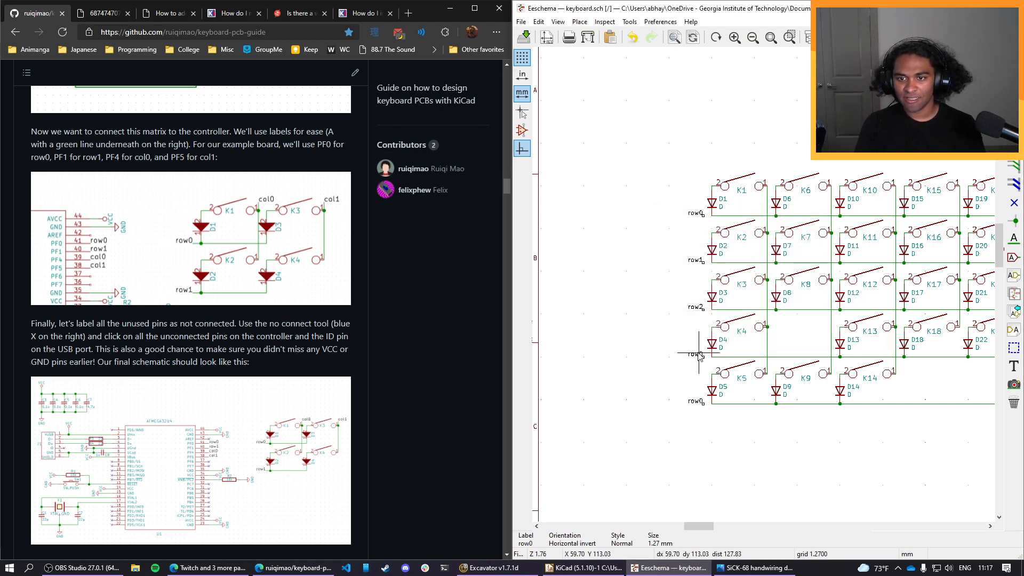
double_click(699, 354)
key(Return)
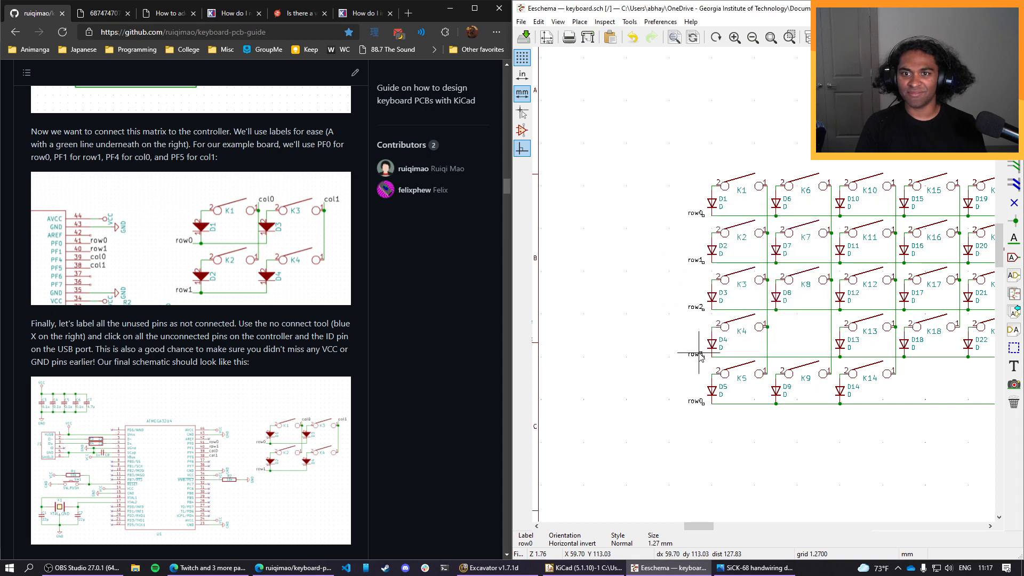
double_click(699, 402)
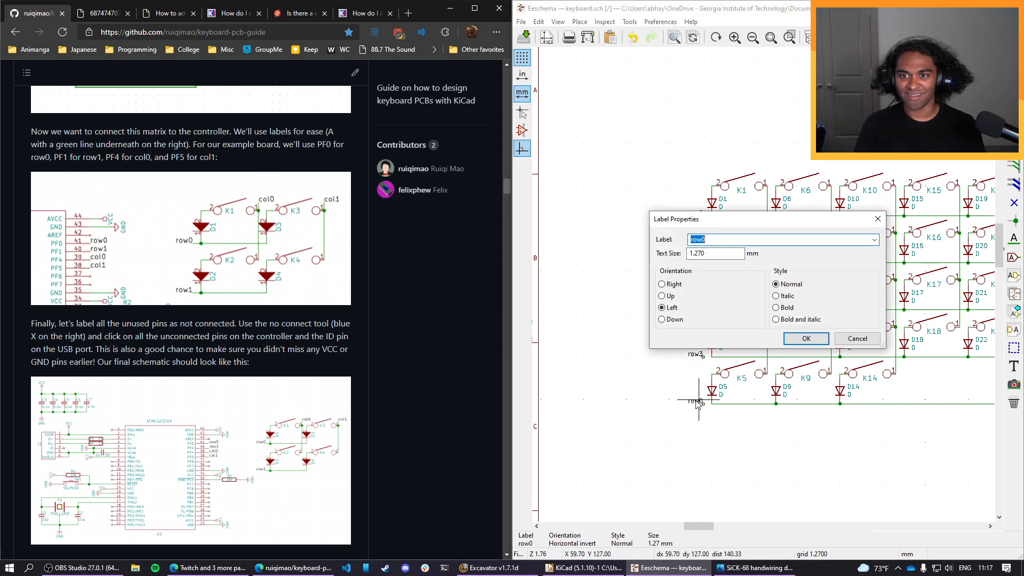
text(row4)
key(Return)
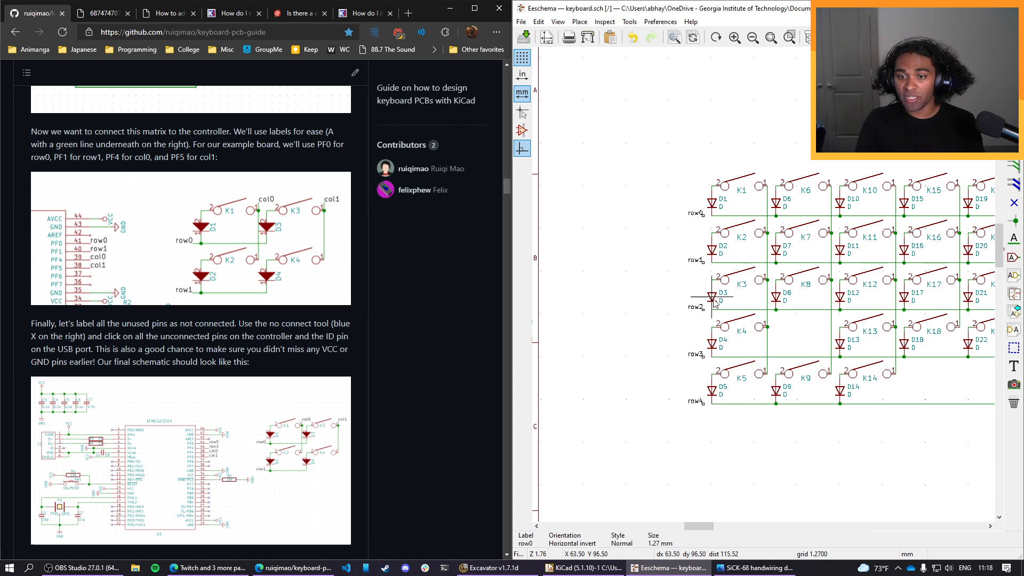
Draw short wires connecting the row0 to row4 labels to their matrix row lines at D1 to D5.
key(w)
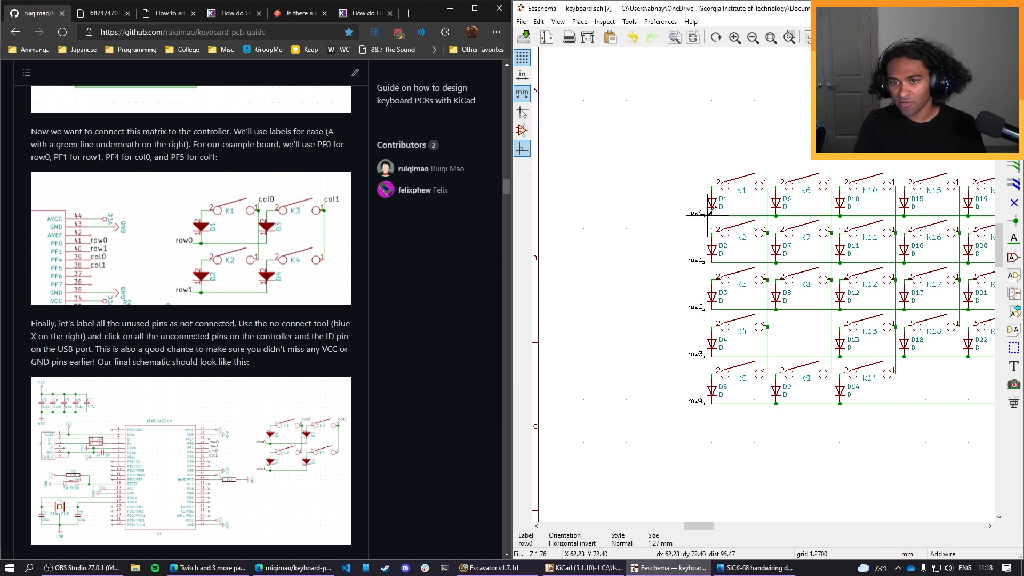
click(712, 216)
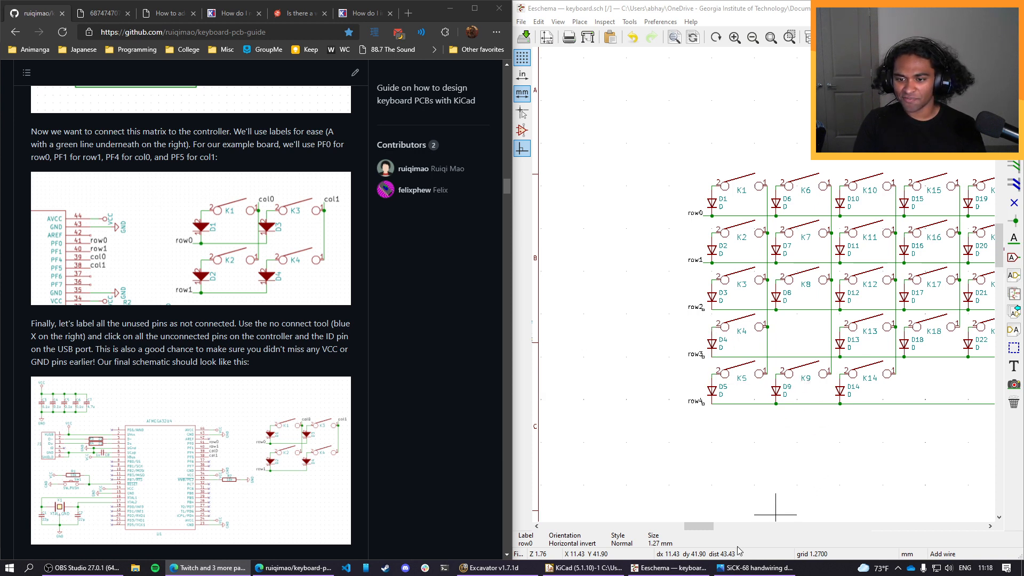
drag(704, 532, 707, 532)
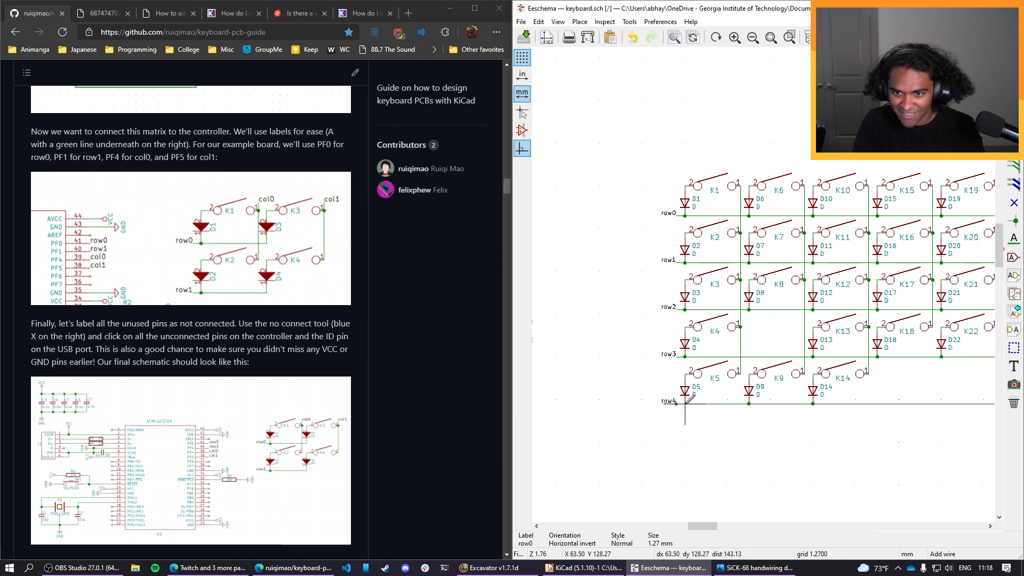
middle_drag(795, 277, 723, 339)
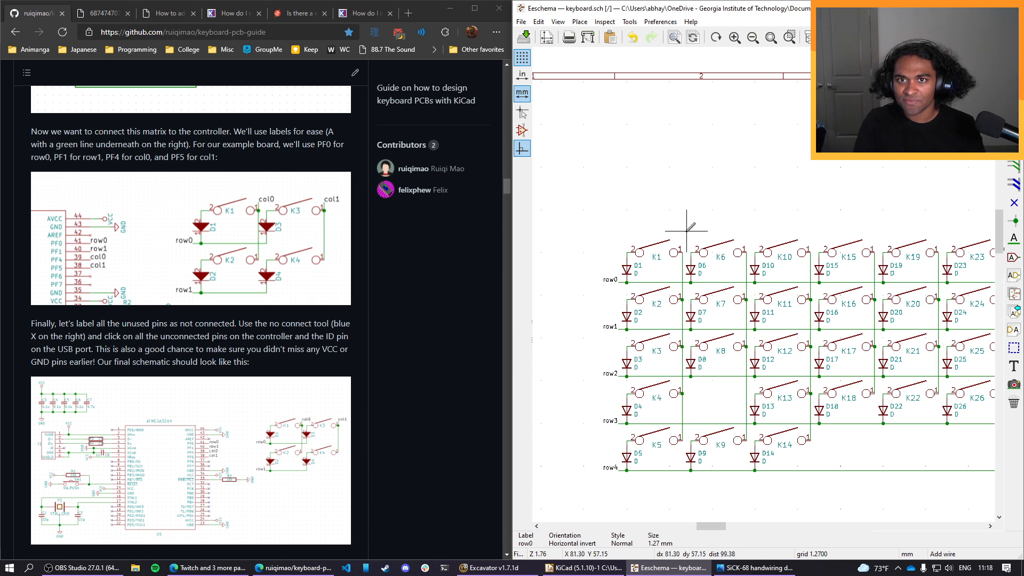
Place a right-oriented label named col0 above the first matrix column's wire, beside K1.
click(580, 22)
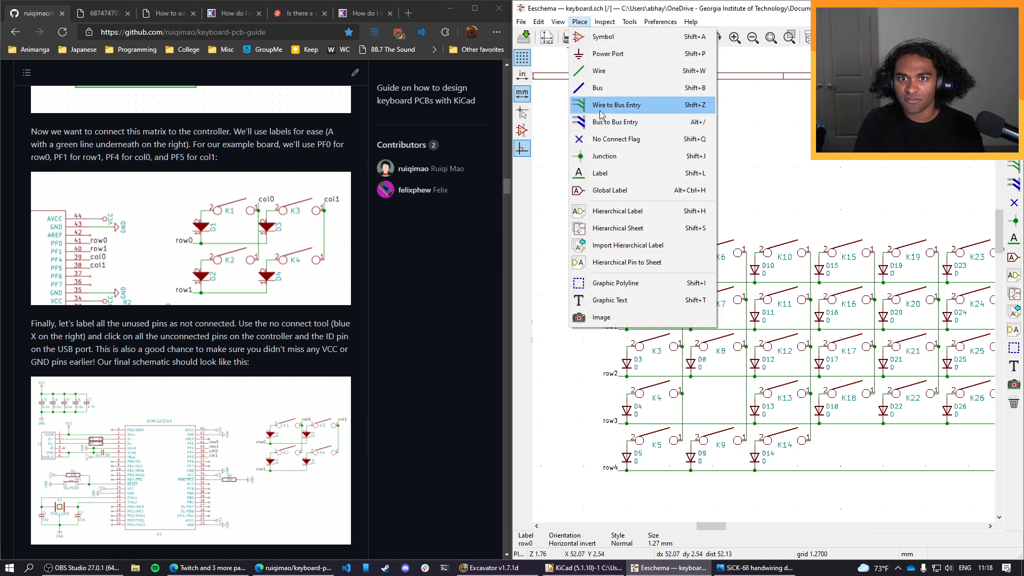
click(600, 172)
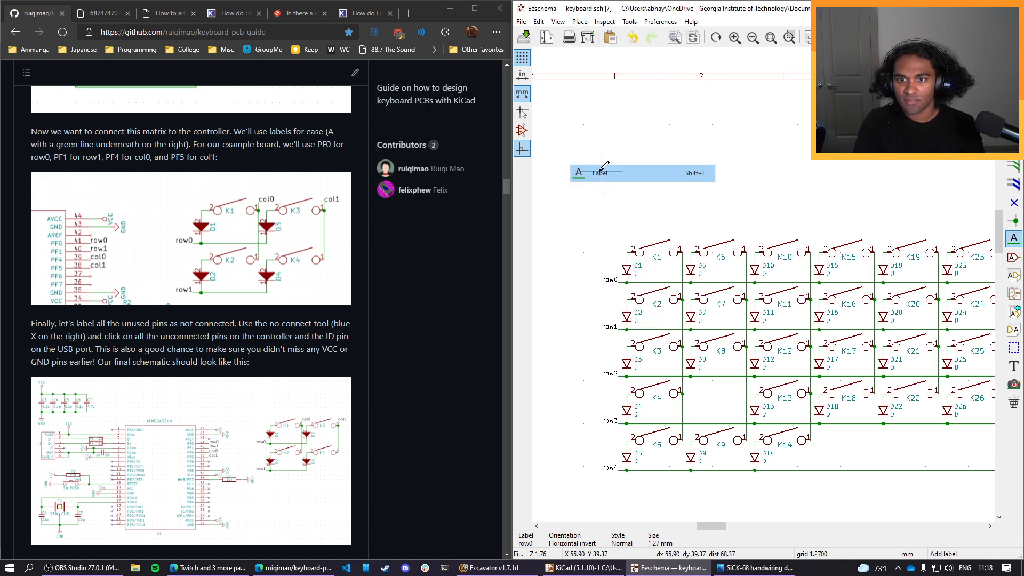
click(693, 231)
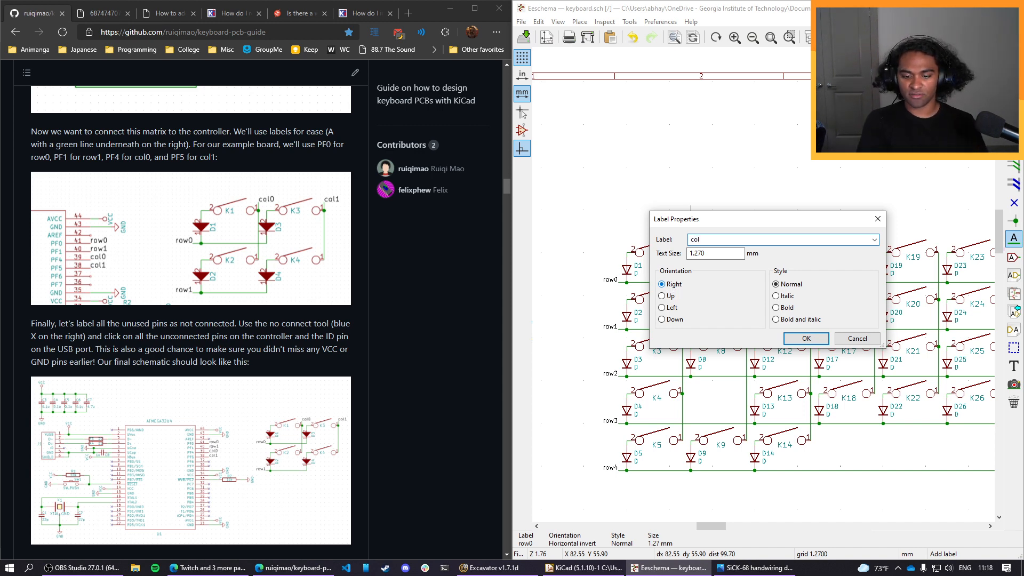
click(807, 348)
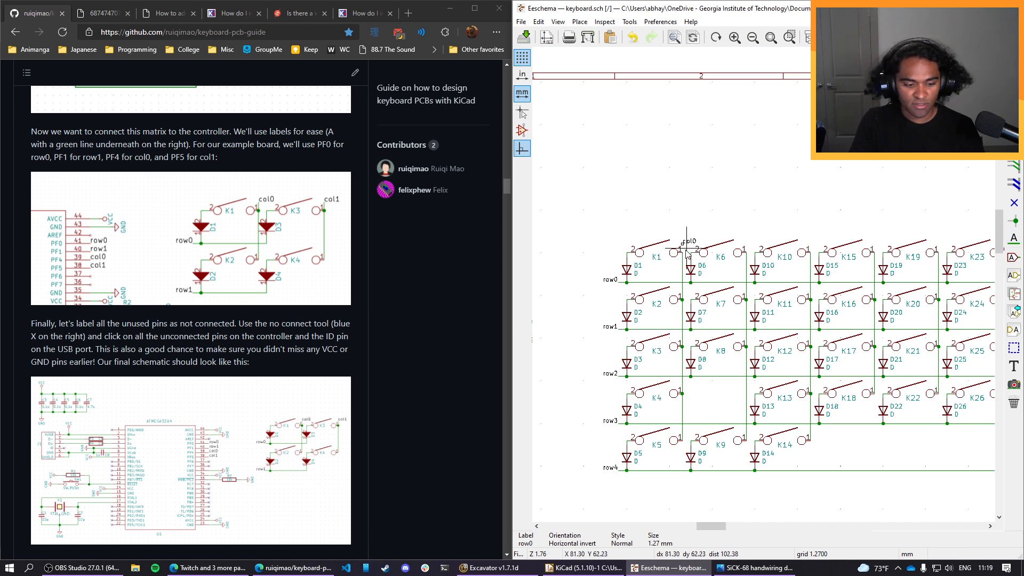
key(w)
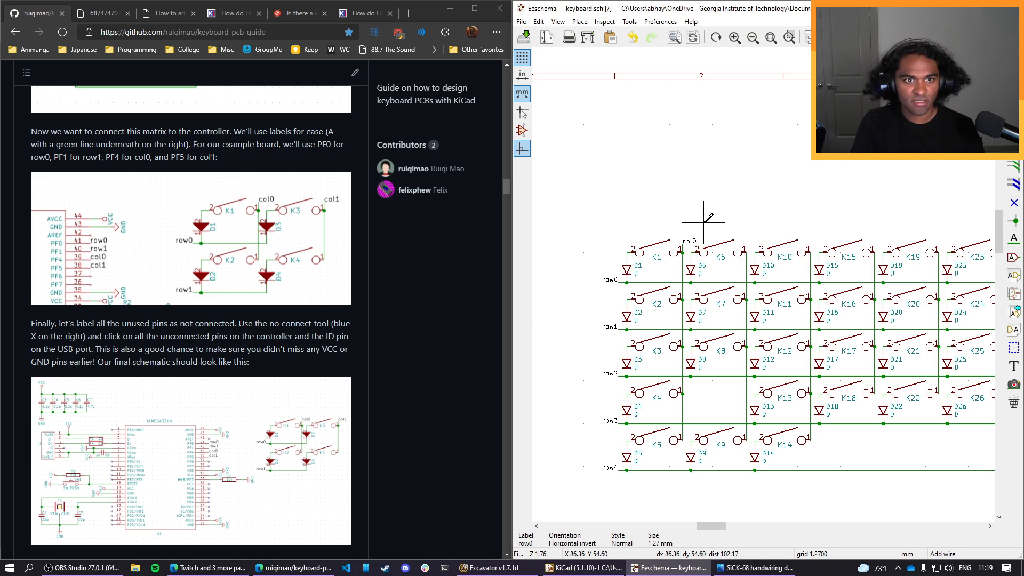
key(Escape)
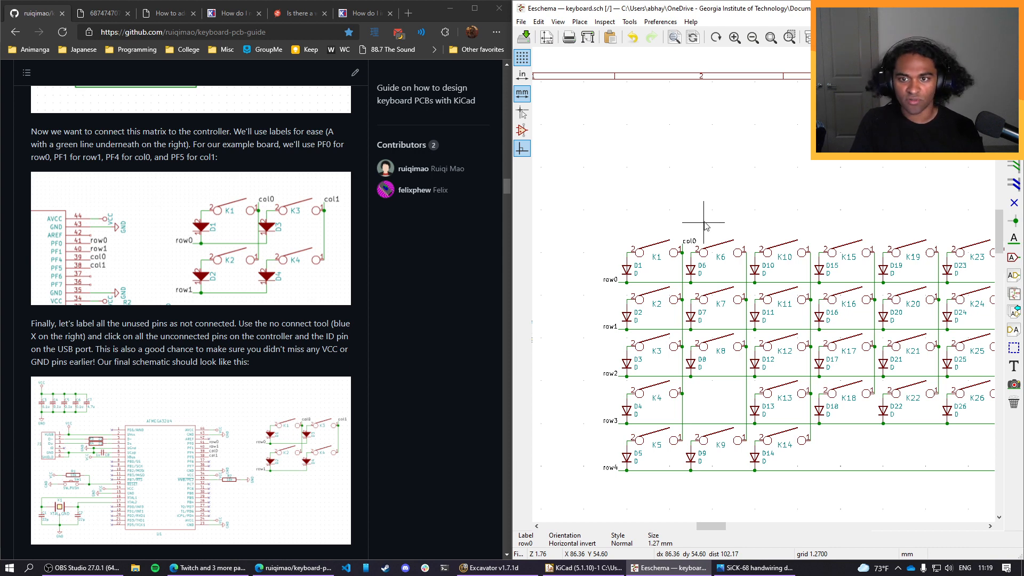
Align the col0 label with the upper end of the first column's wire beside K1.
drag(695, 235, 682, 245)
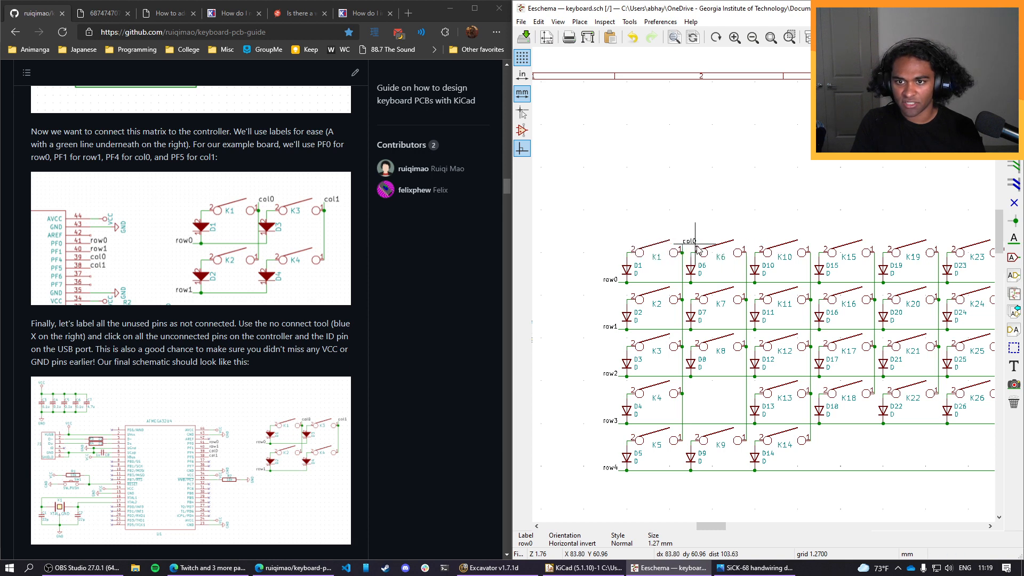
click(682, 246)
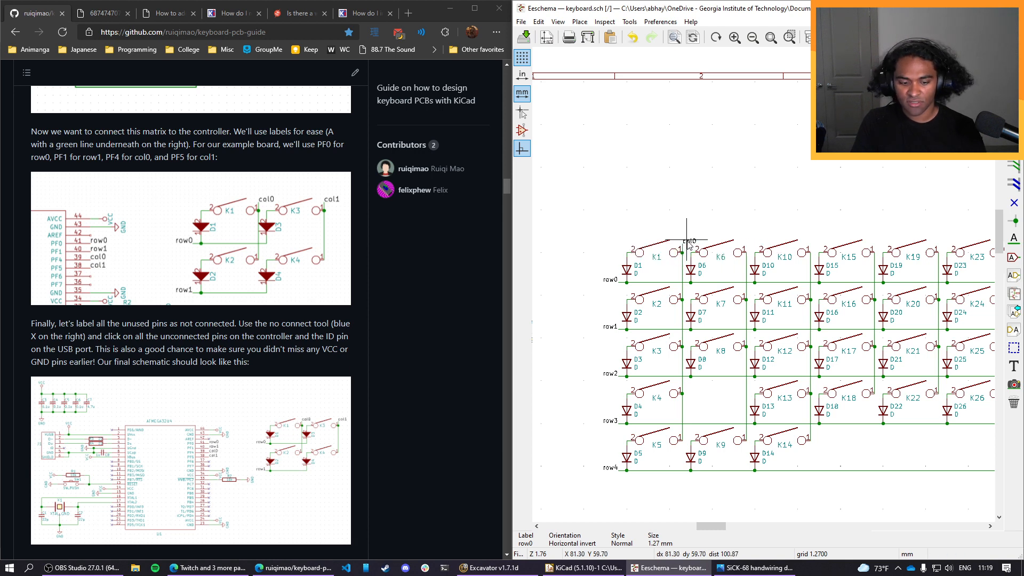
key(c)
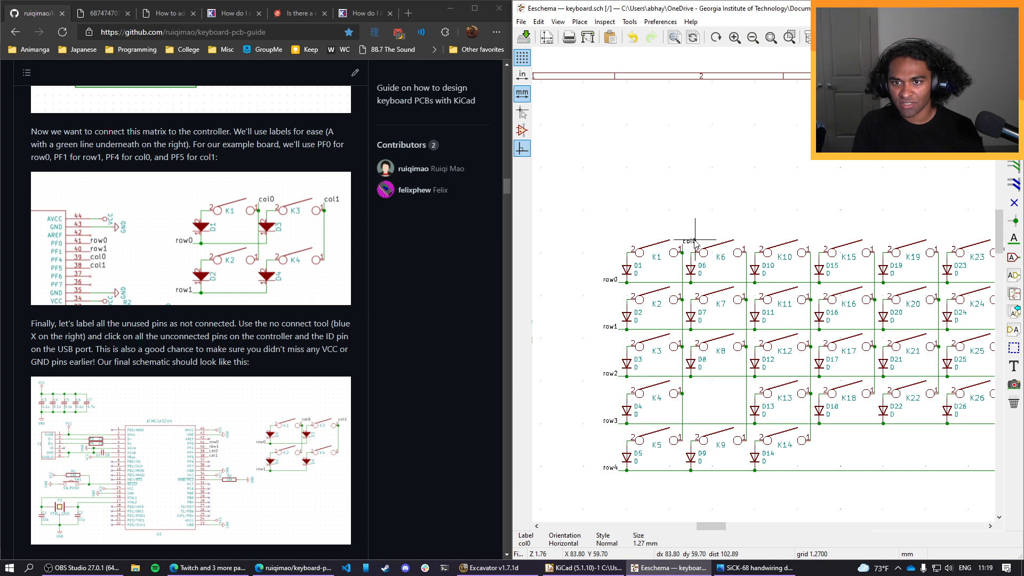
key(g)
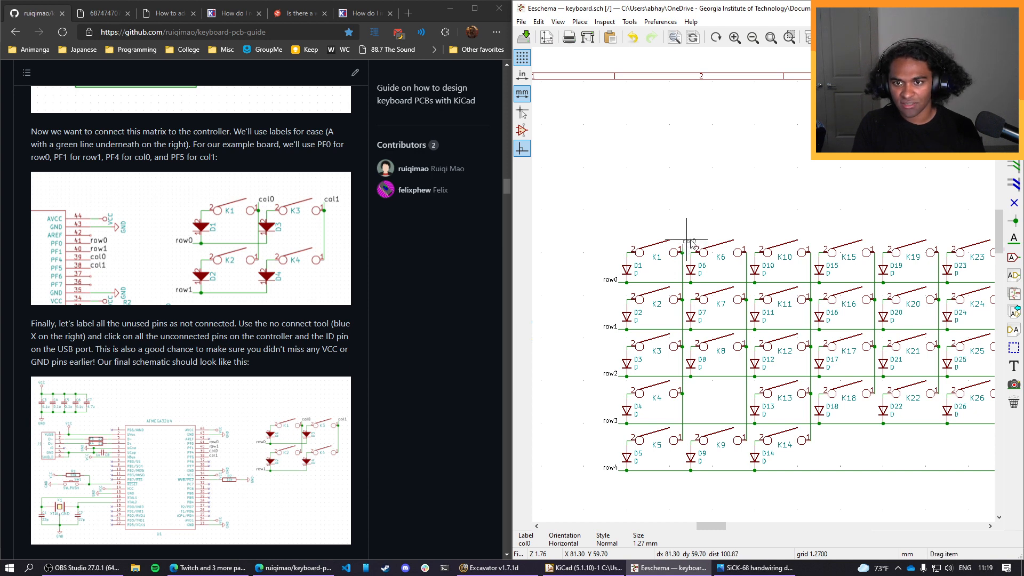
click(691, 243)
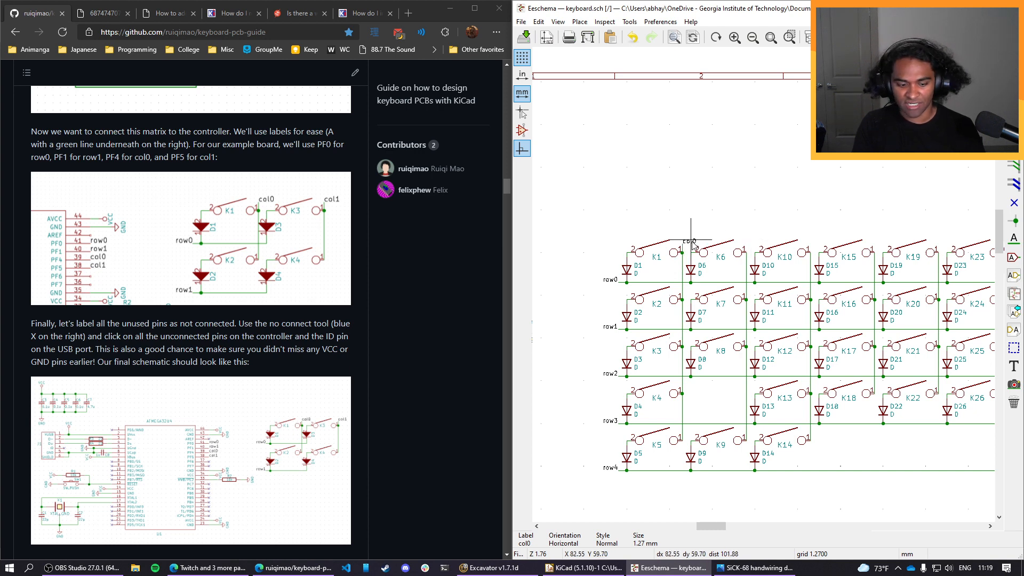
Copy the col0 label to the upper ends of the second, third and fourth column wires, beside K6, K10 and K15.
key(c)
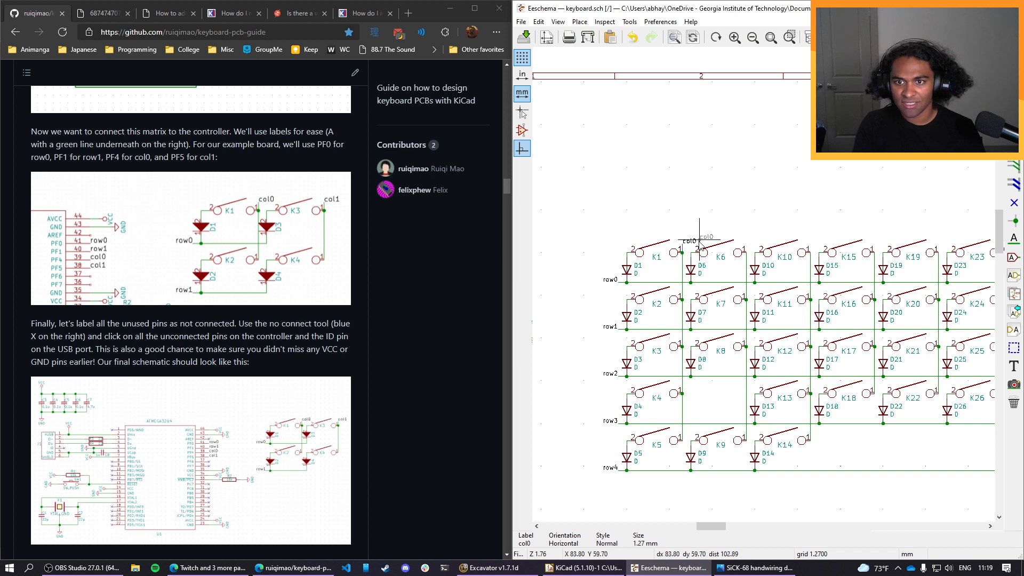
click(754, 242)
key(c)
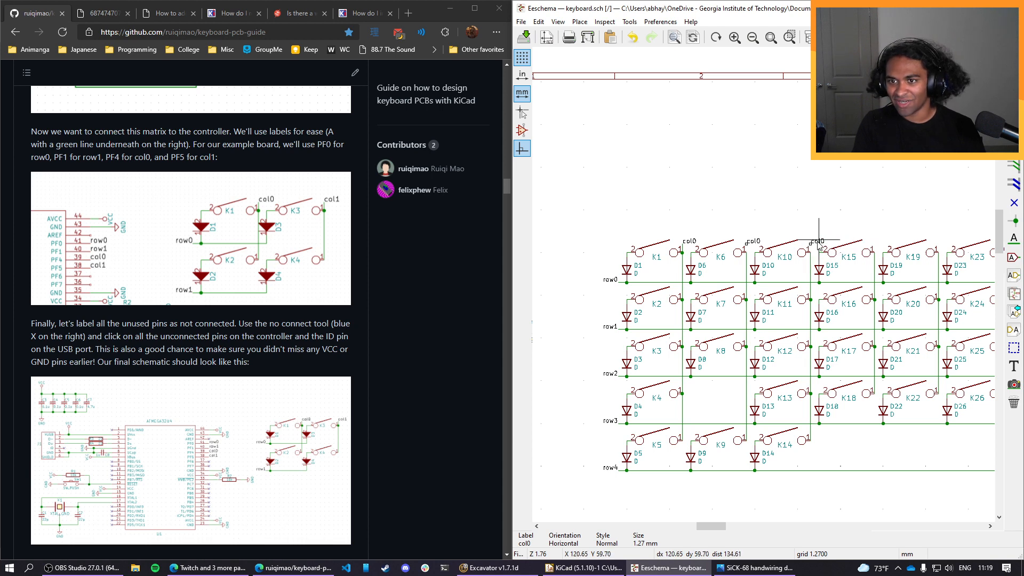
click(819, 244)
key(c)
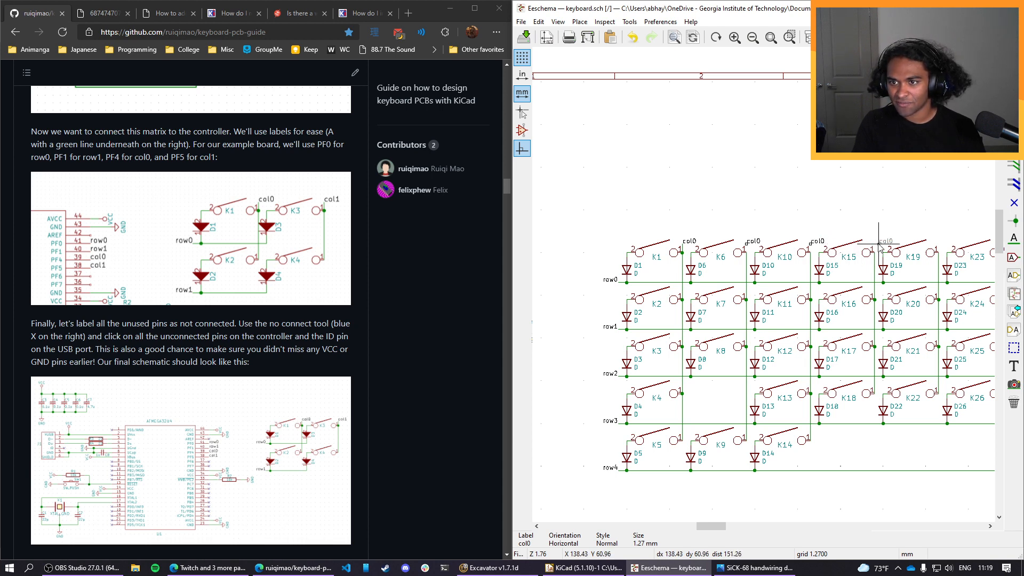
click(874, 243)
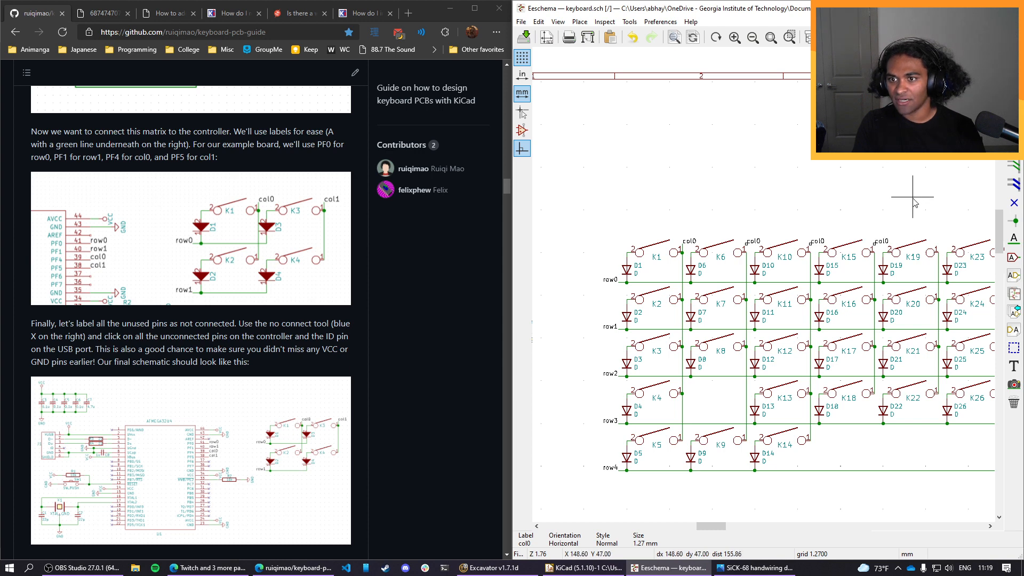
Copy the col0 label to the upper ends of the column wires beside K19, K23 and K27.
middle_drag(913, 201, 749, 192)
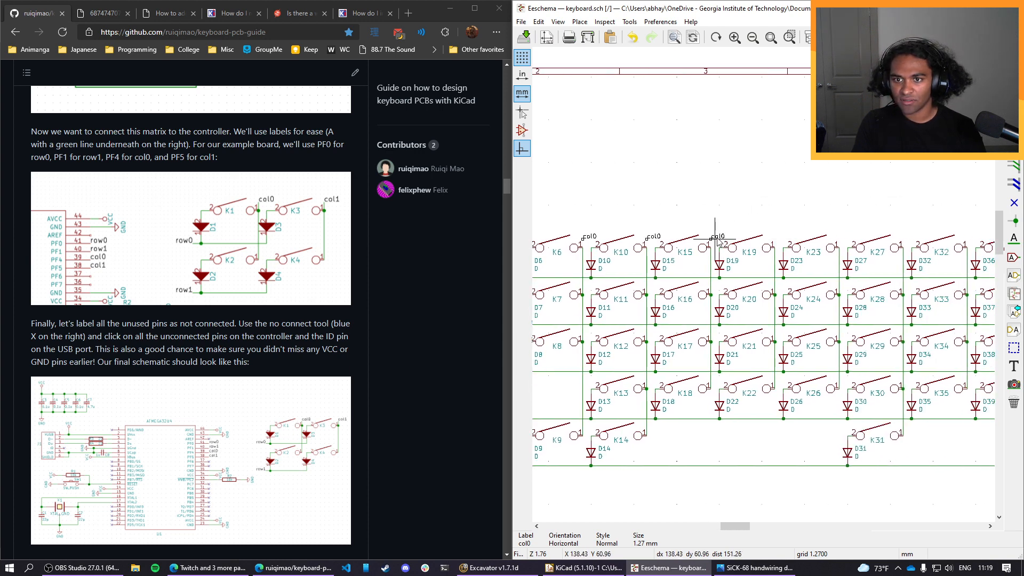
click(655, 235)
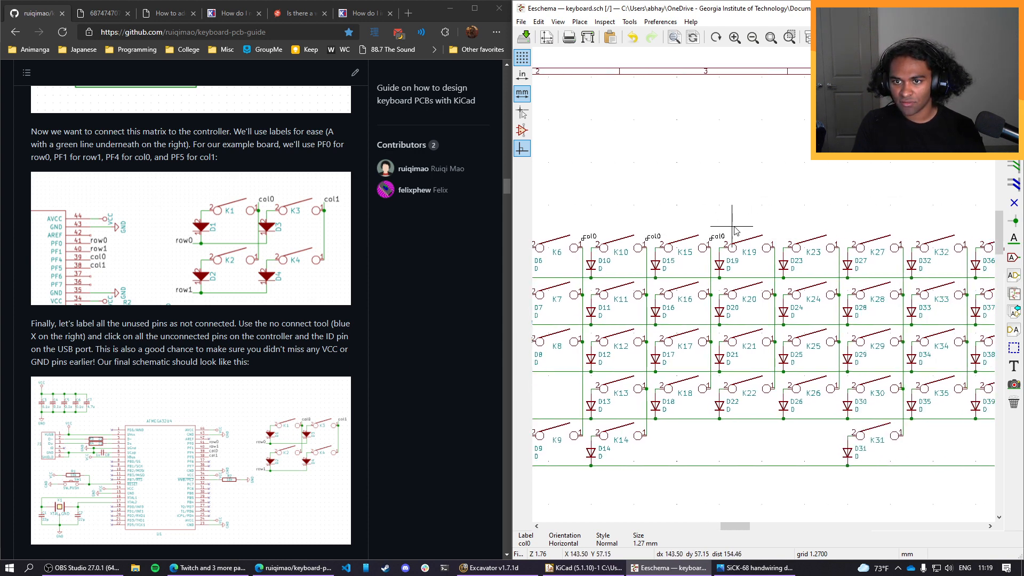
click(722, 235)
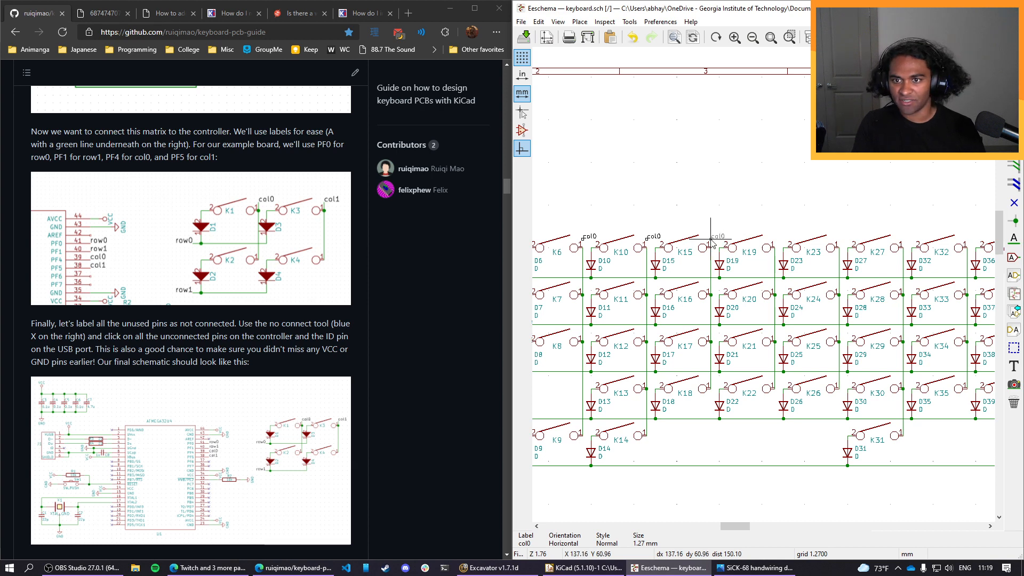
click(783, 239)
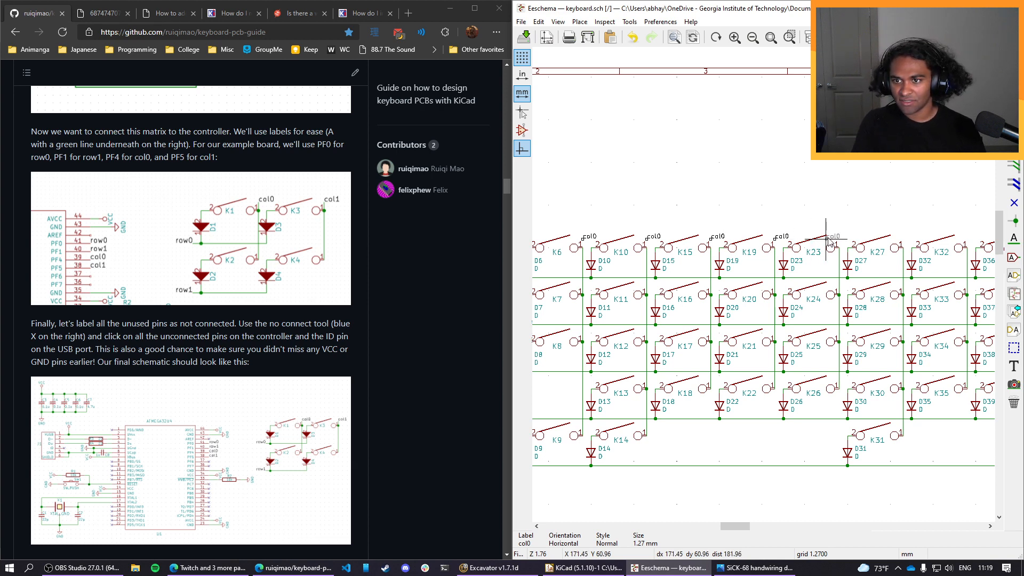
middle_drag(870, 239, 732, 250)
key(c)
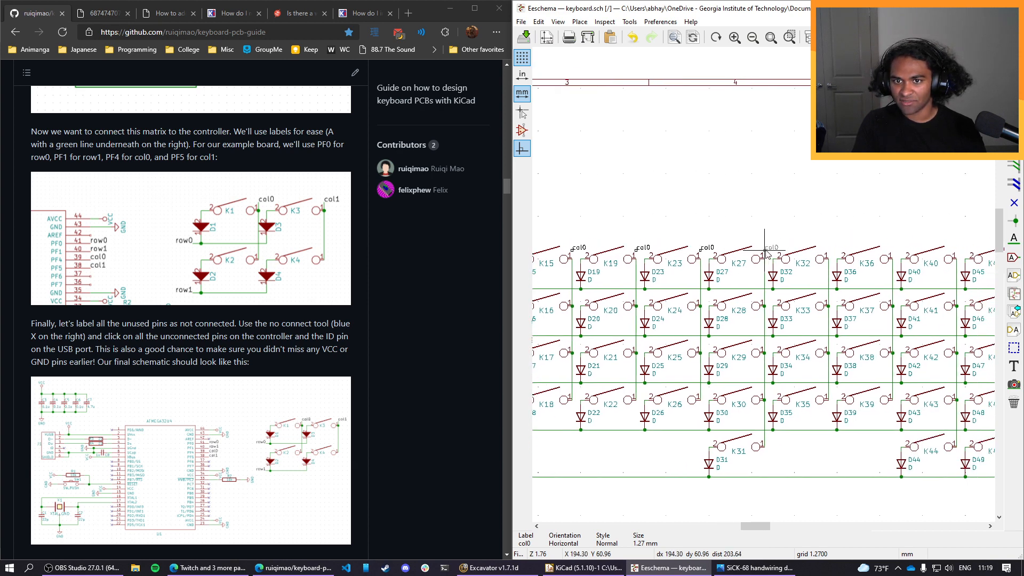
click(765, 250)
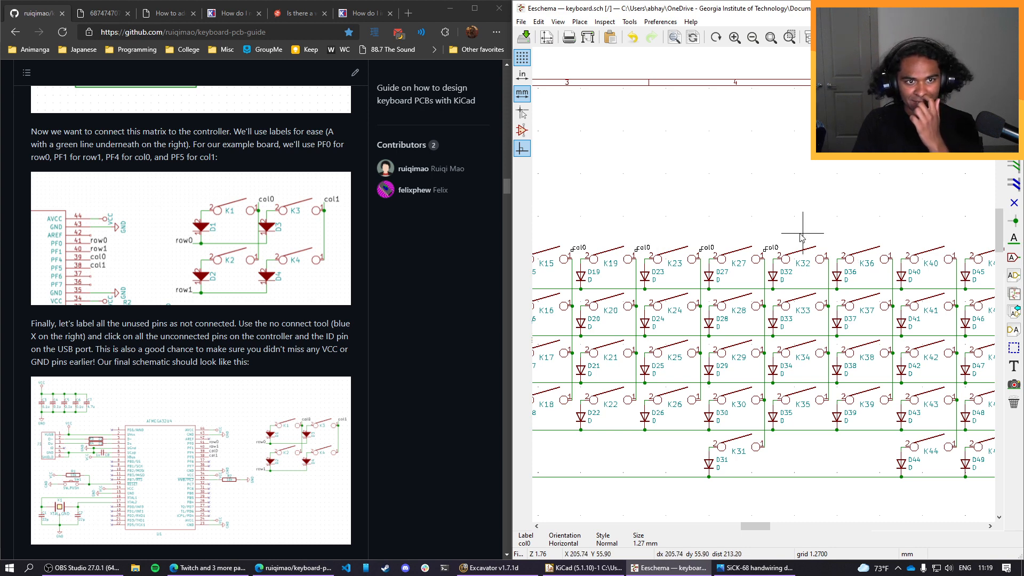
Copy the col0 label to the upper ends of the column wires beside K32, K36, K40 and K45.
middle_drag(682, 213, 638, 210)
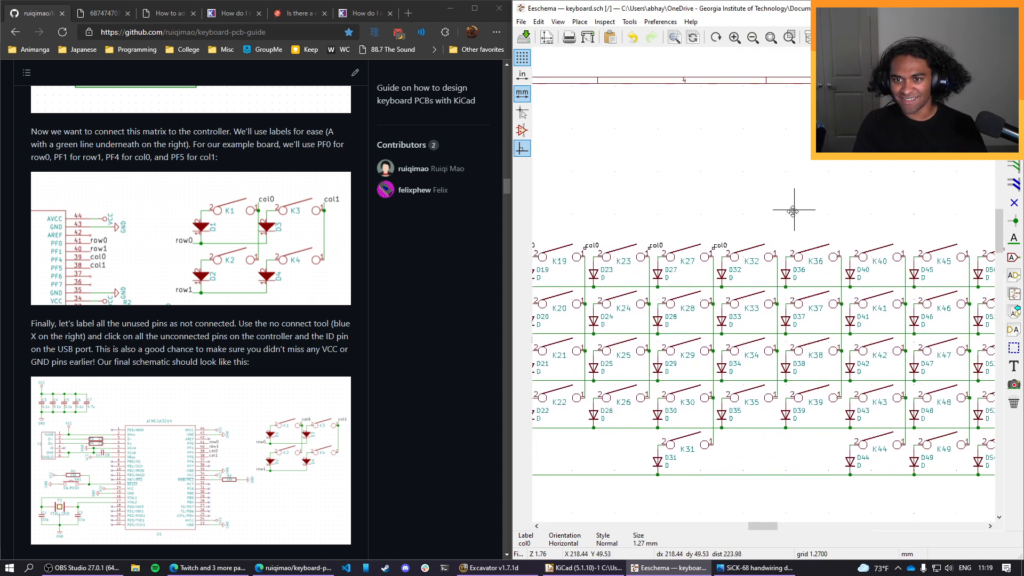
middle_drag(795, 210, 678, 246)
key(c)
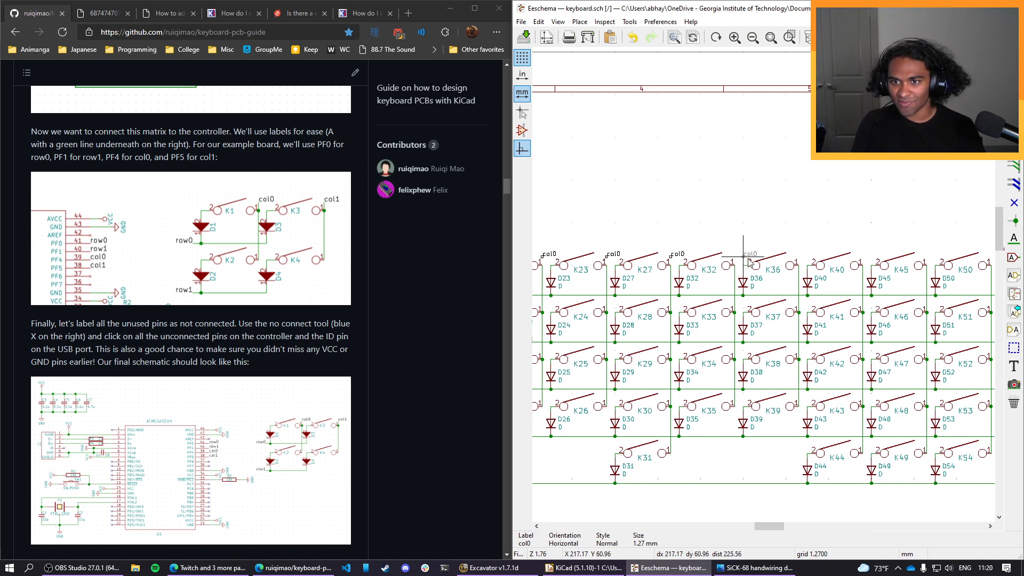
click(735, 259)
click(735, 260)
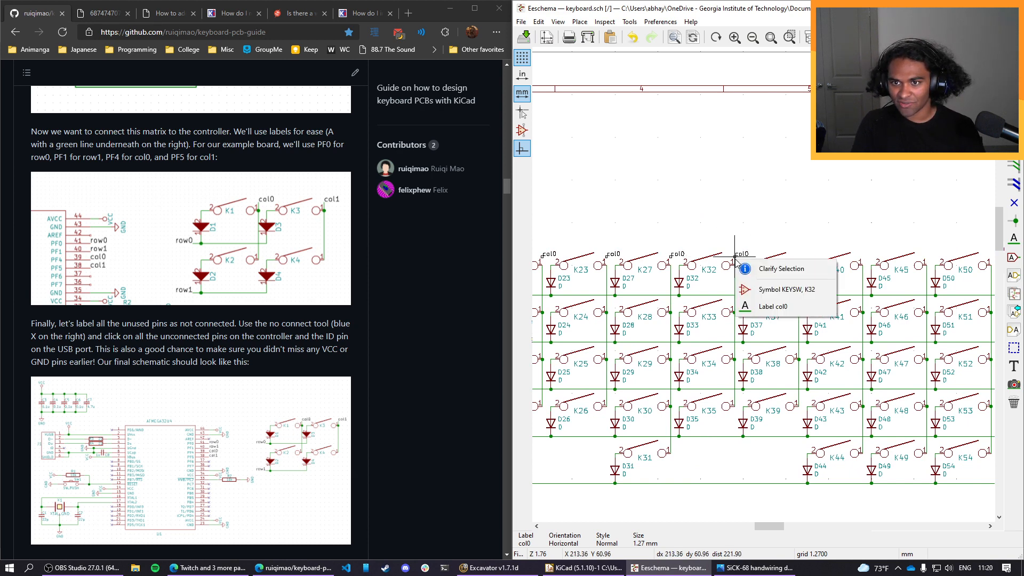
click(765, 251)
key(c)
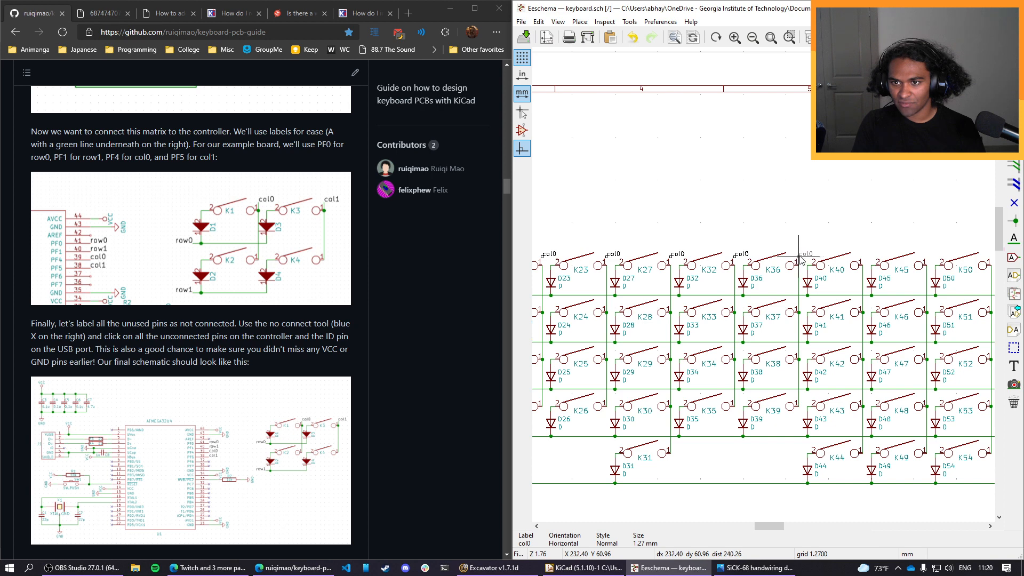
key(c)
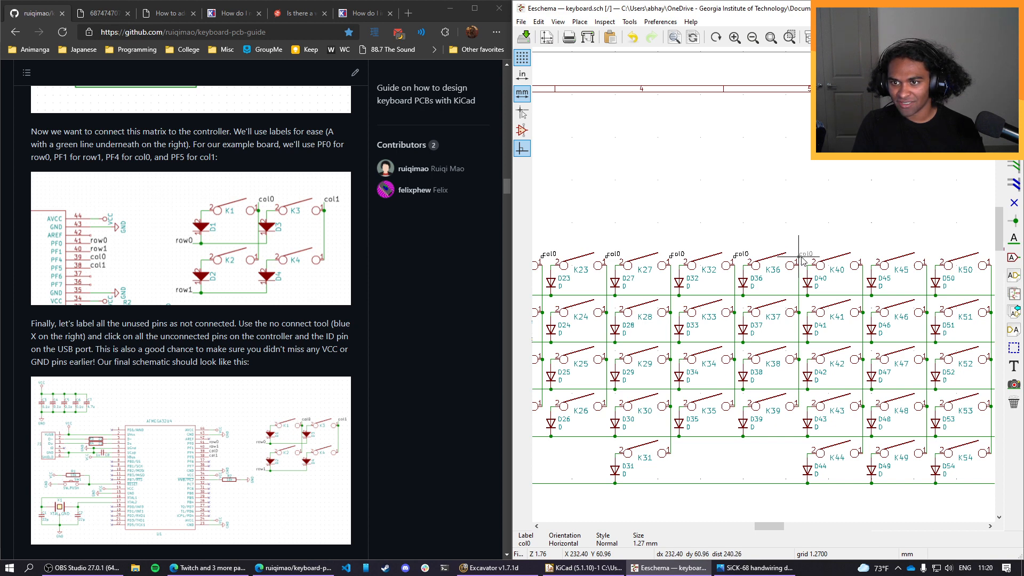
key(c)
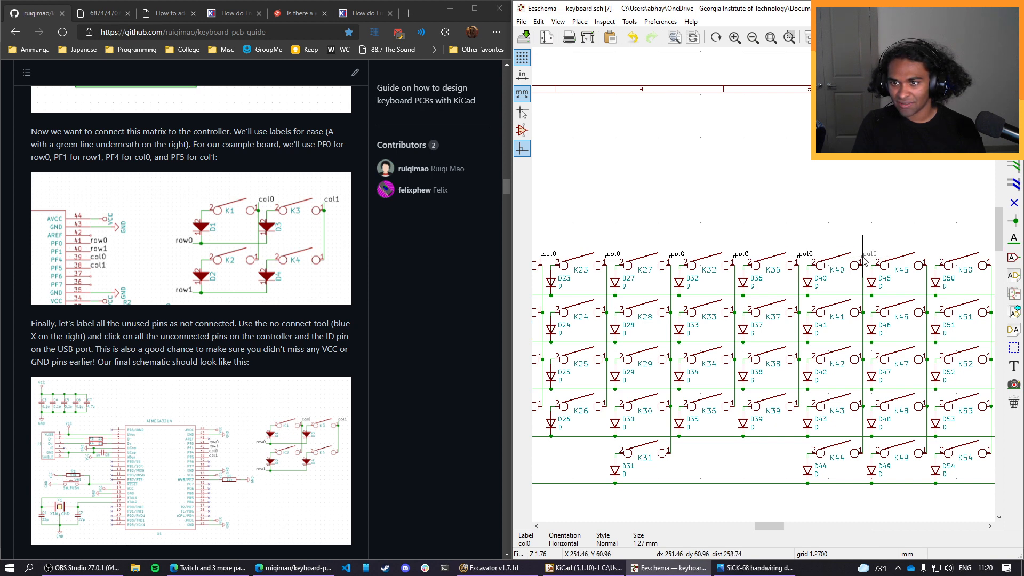
click(926, 260)
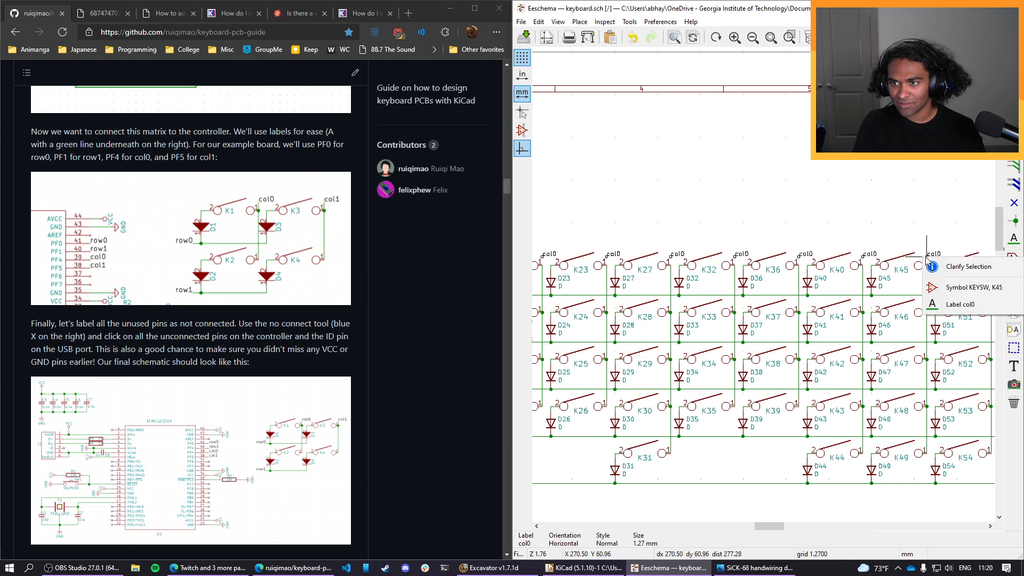
key(Escape)
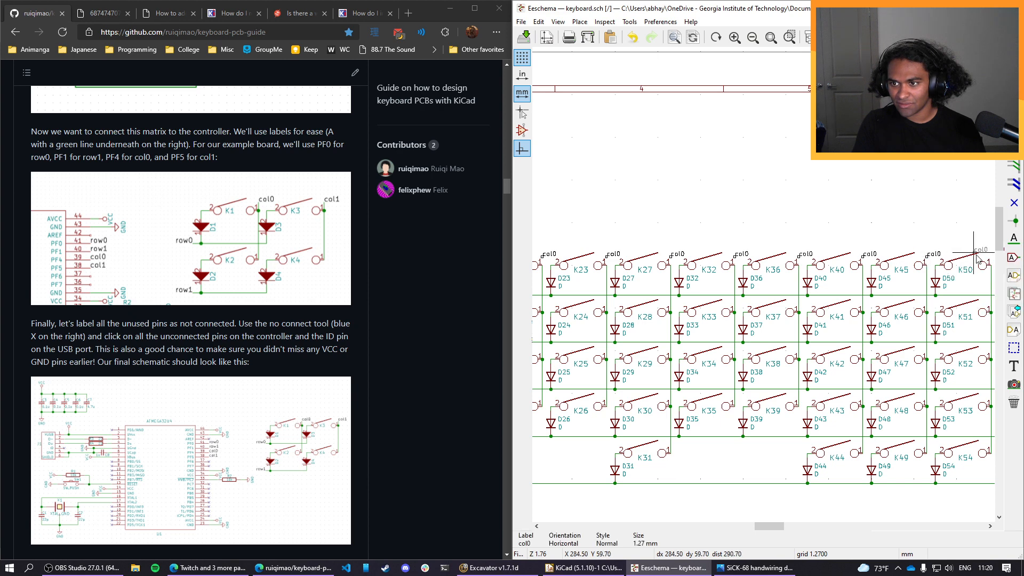
Copy the col0 label to the upper ends of the column wires beside K50, K55 and K59.
key(c)
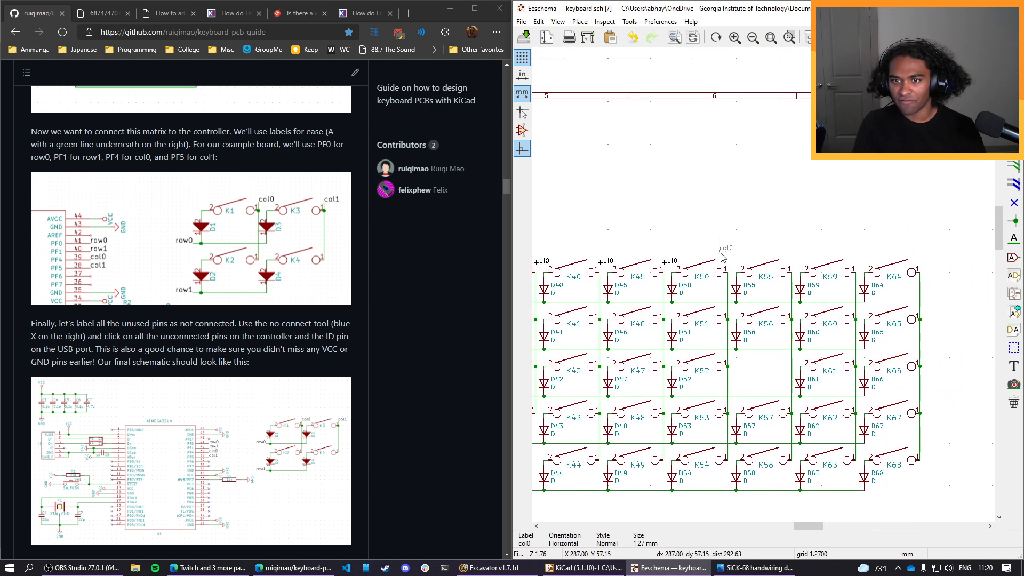
click(730, 265)
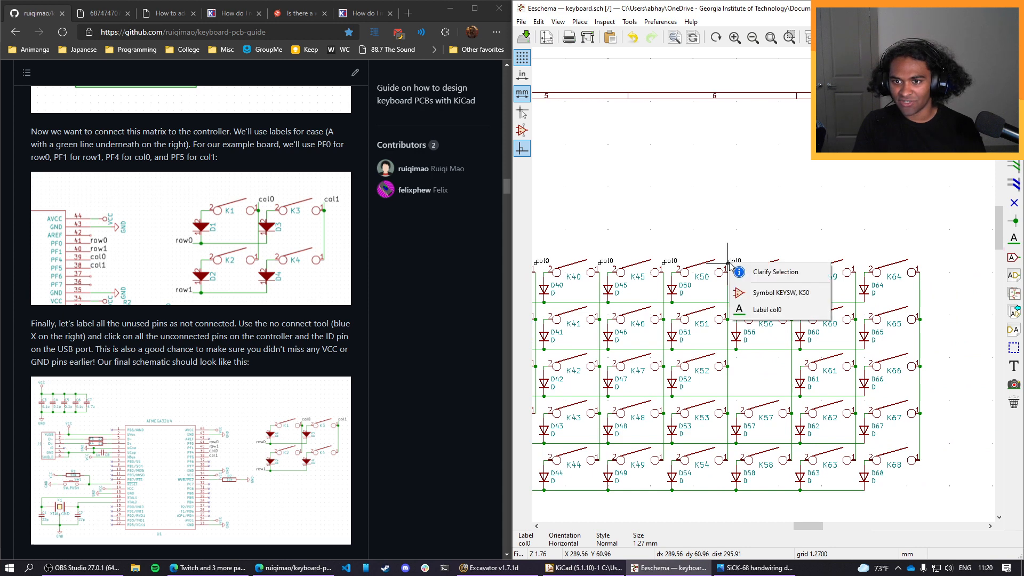
click(767, 310)
key(c)
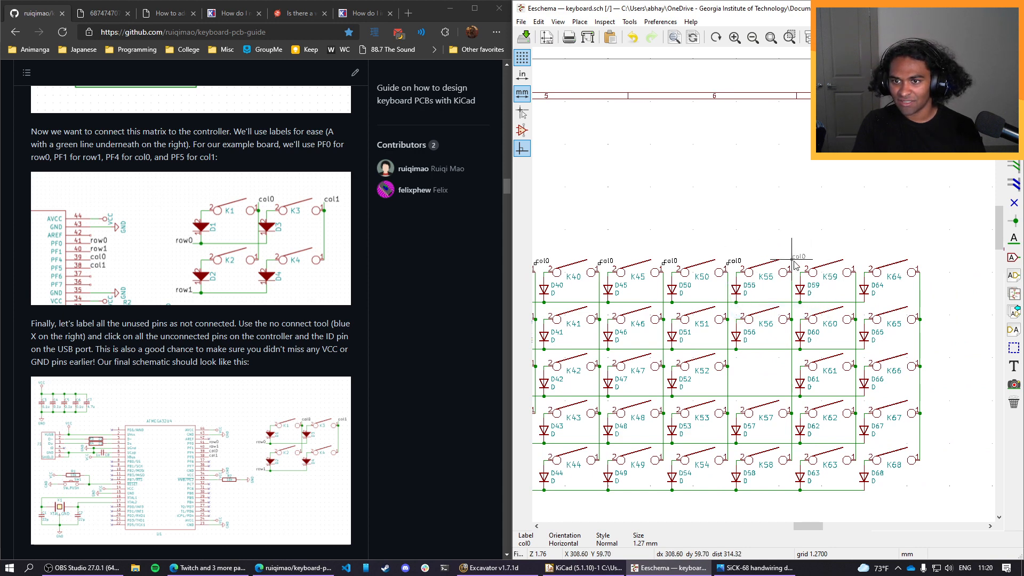
click(804, 261)
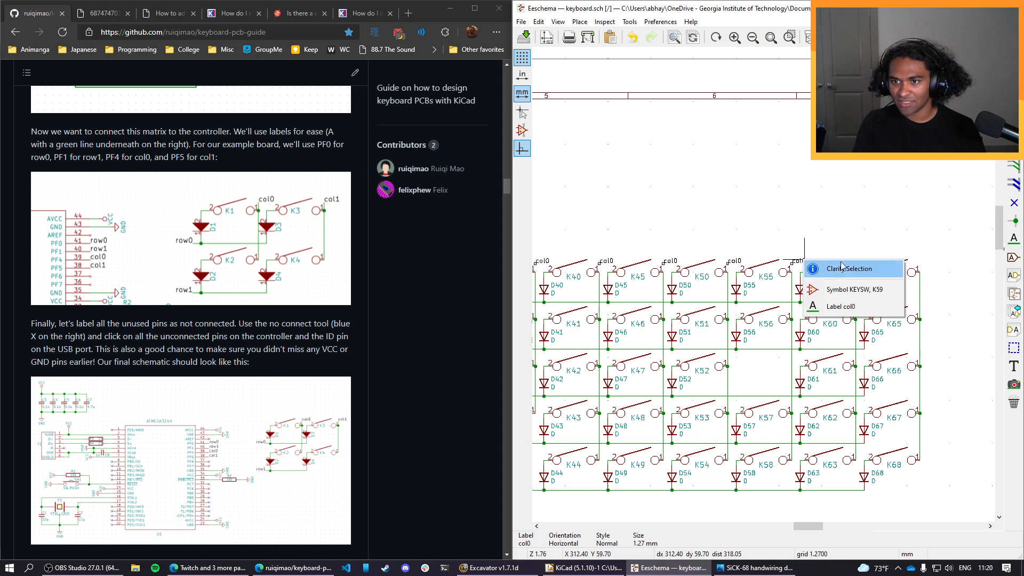
click(840, 306)
key(c)
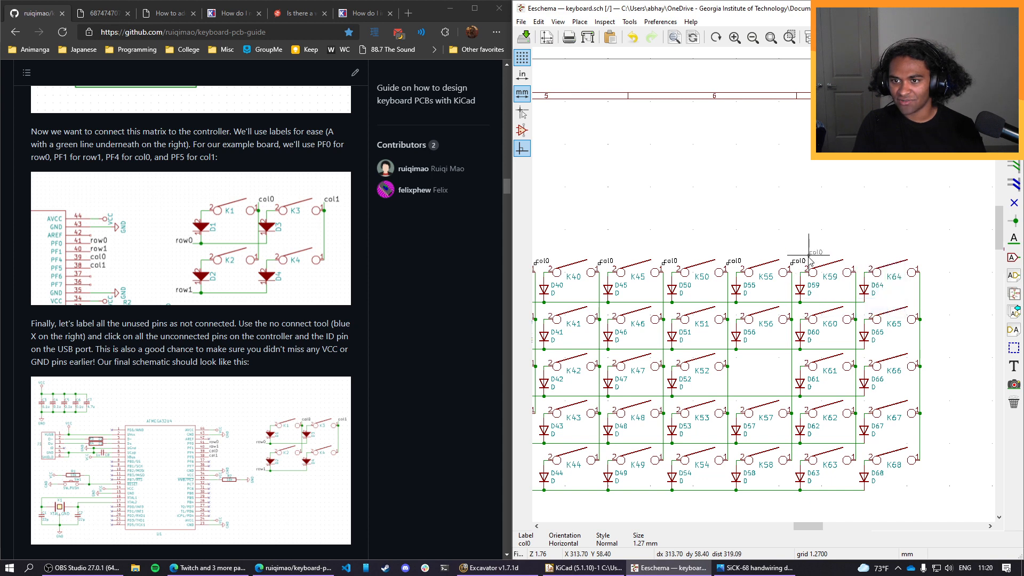
click(857, 264)
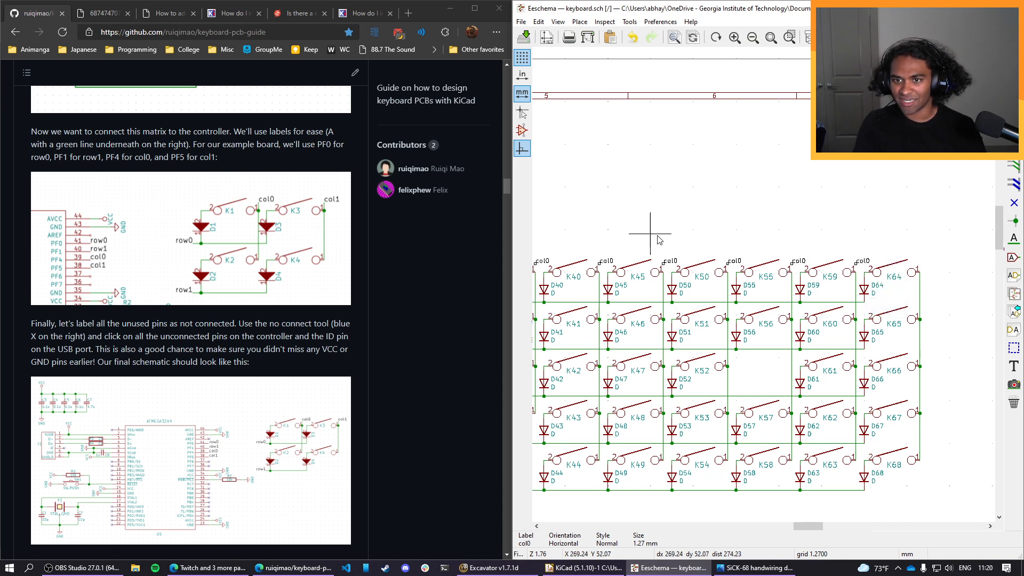
Rename the column labels beside K10 and K15 as col1 and col2.
middle_drag(630, 229, 850, 243)
middle_drag(579, 219, 852, 224)
mouse_move(709, 235)
middle_down()
mouse_move(868, 208)
mouse_move(720, 232)
middle_up()
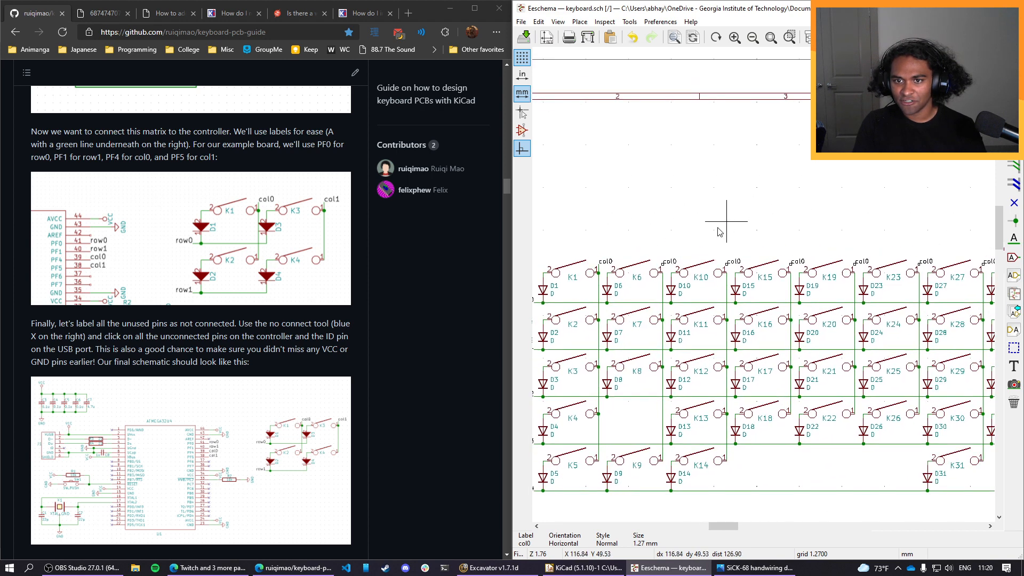
double_click(672, 263)
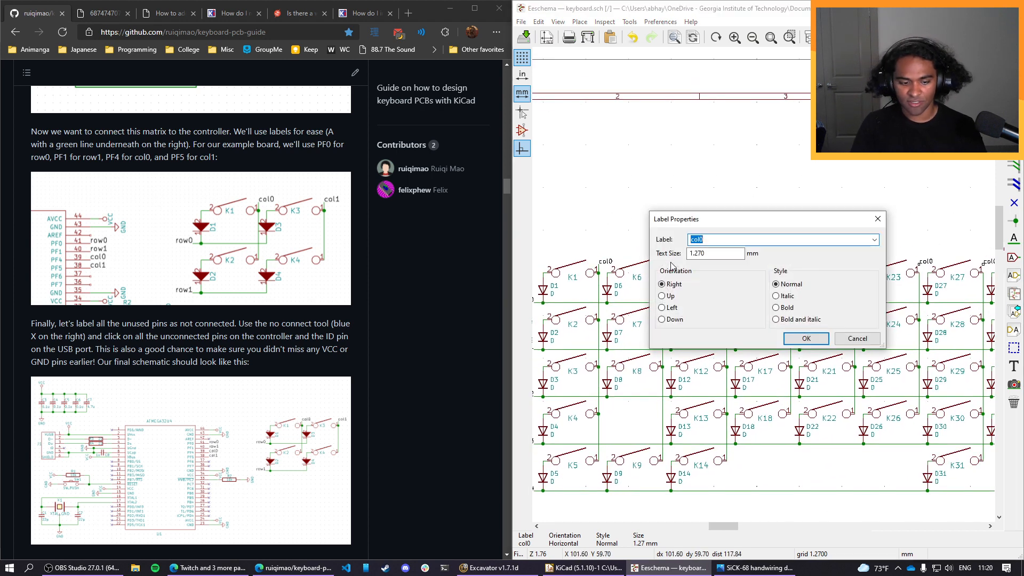
text(col1)
click(805, 338)
double_click(737, 265)
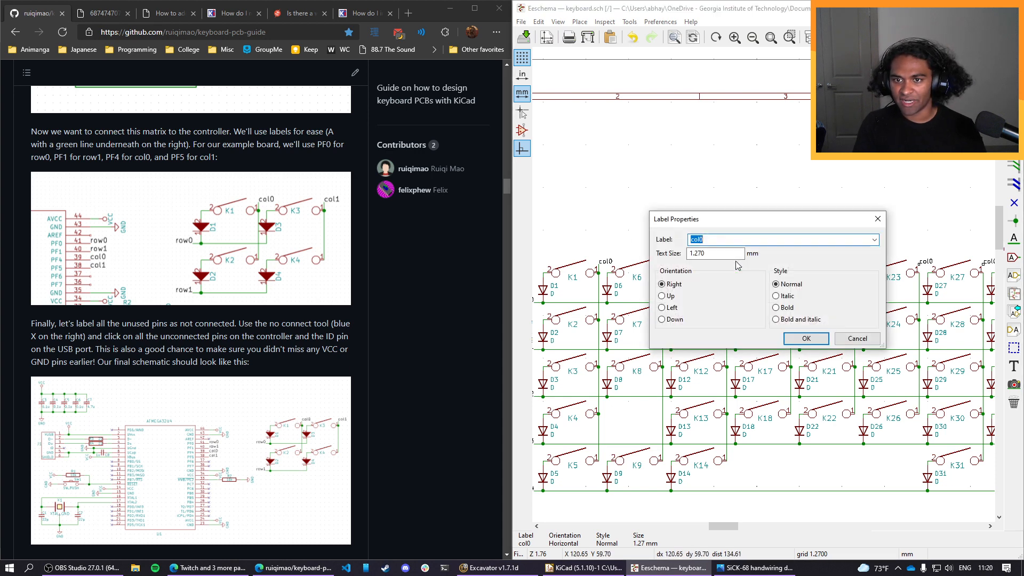
click(793, 343)
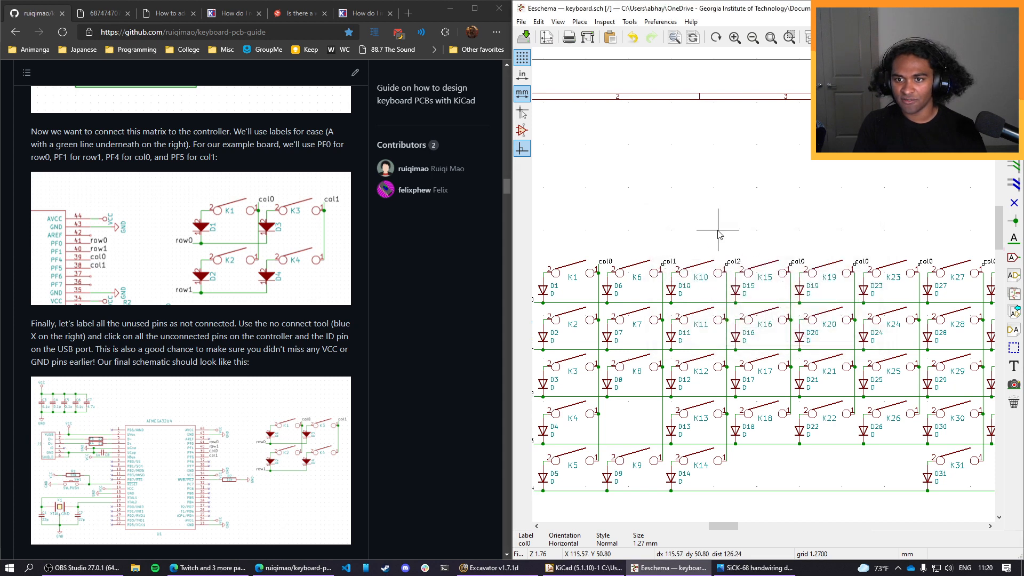
Rename the column labels beside K19 and K23 as col3 and col4.
double_click(800, 263)
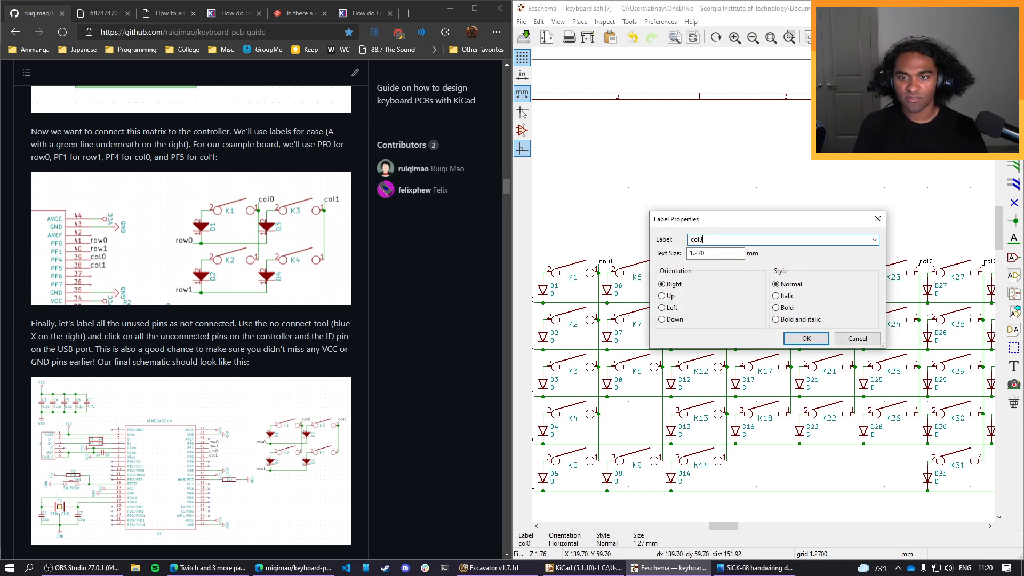
click(806, 338)
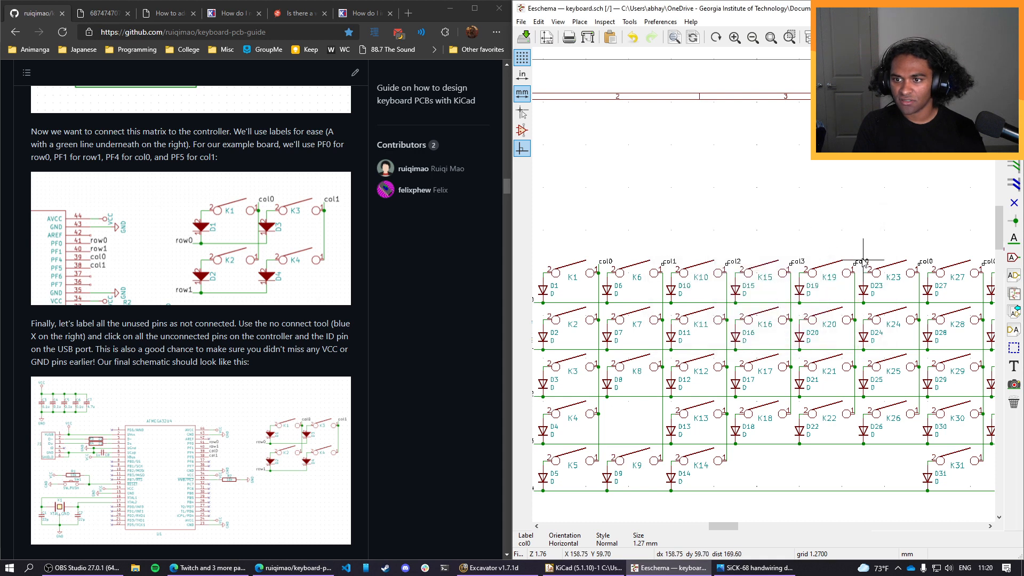
double_click(866, 262)
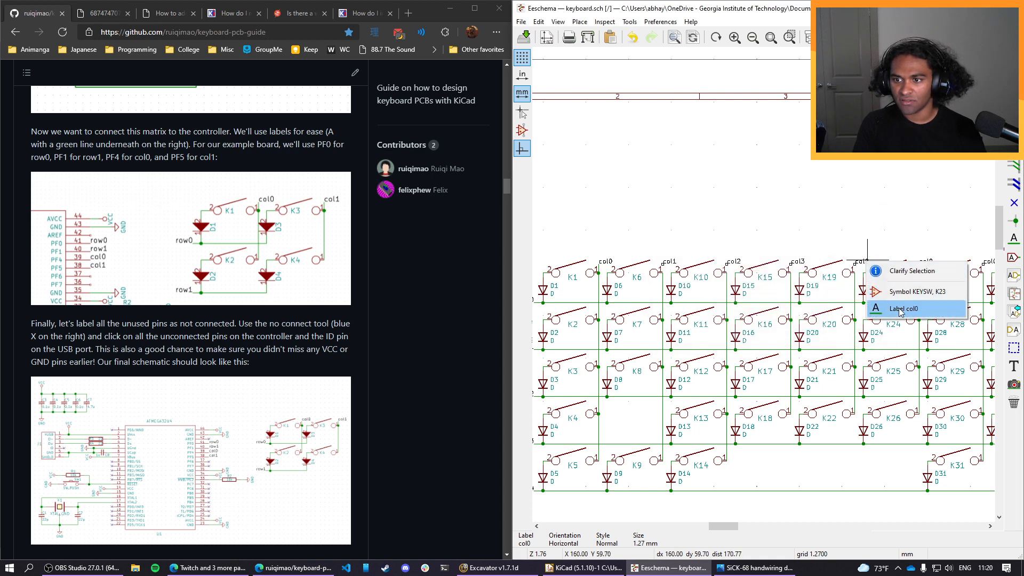
click(877, 308)
double_click(866, 263)
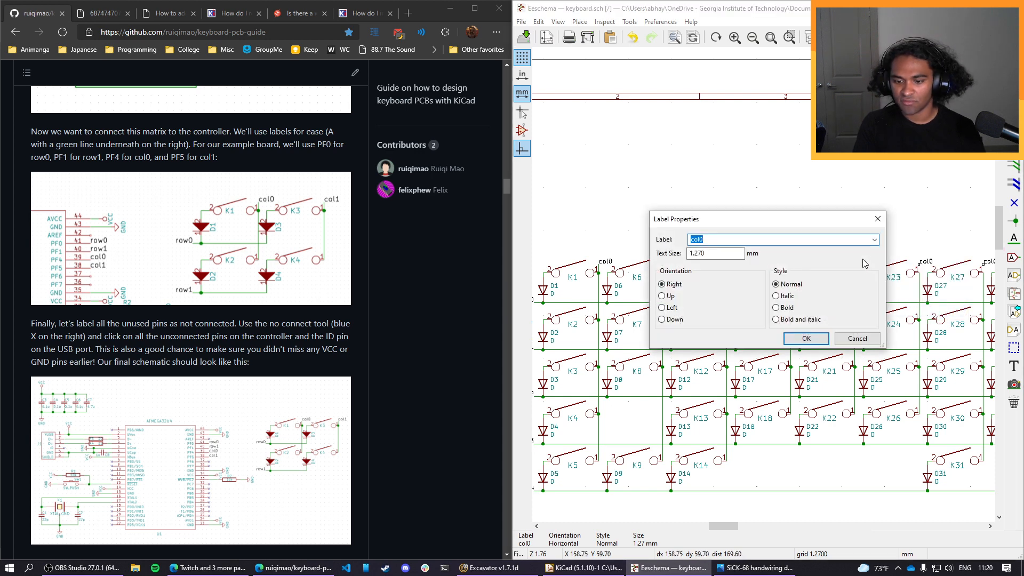
click(819, 336)
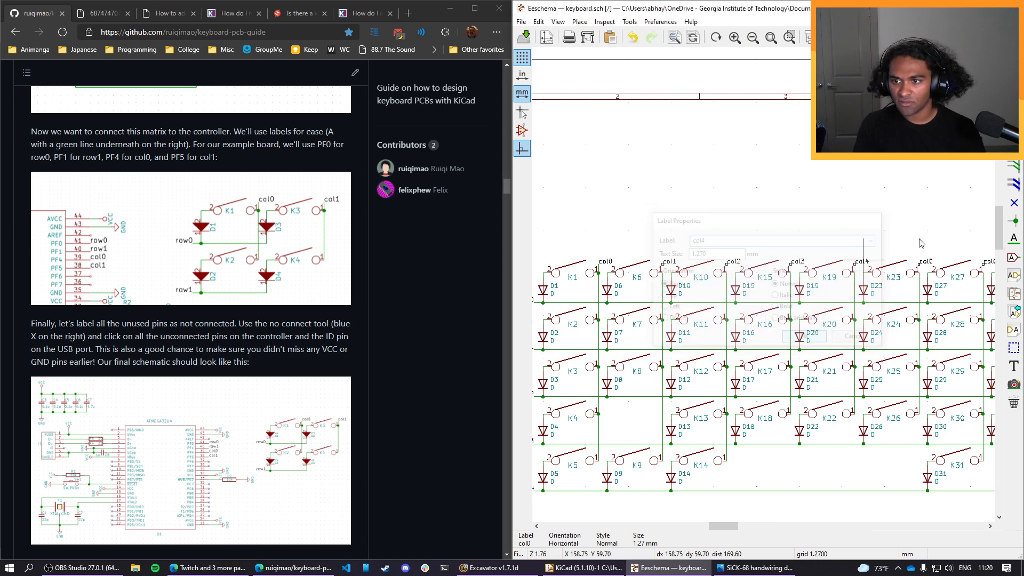
Rename the column labels beside K27 and K32 as col5 and col6.
double_click(928, 263)
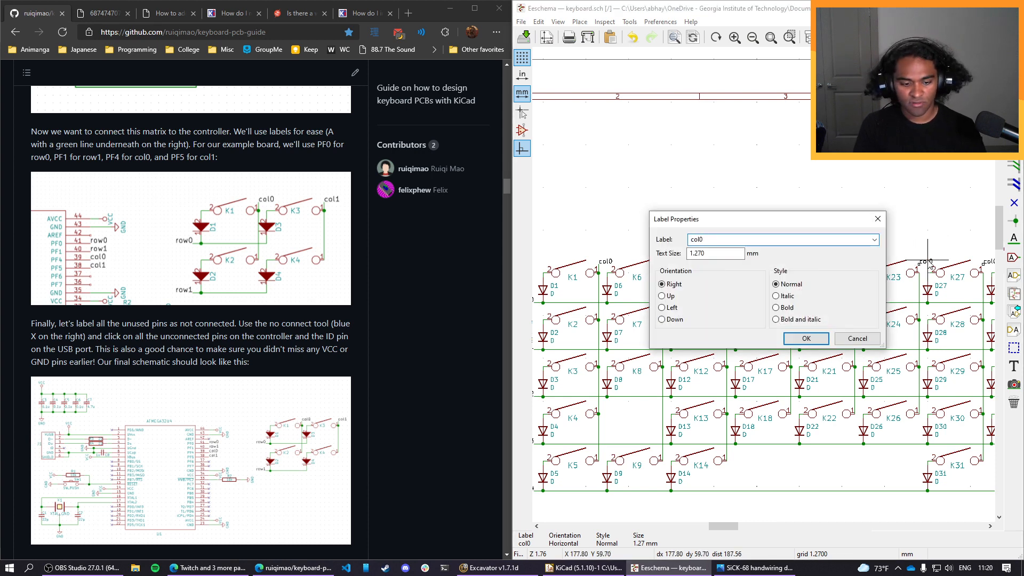
text(col5)
click(805, 338)
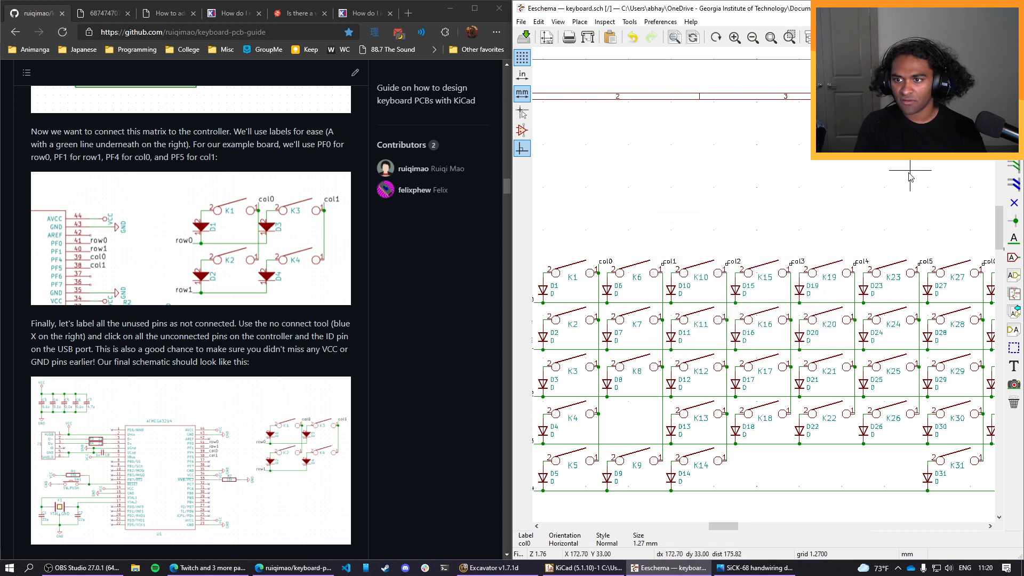
middle_drag(909, 179, 532, 170)
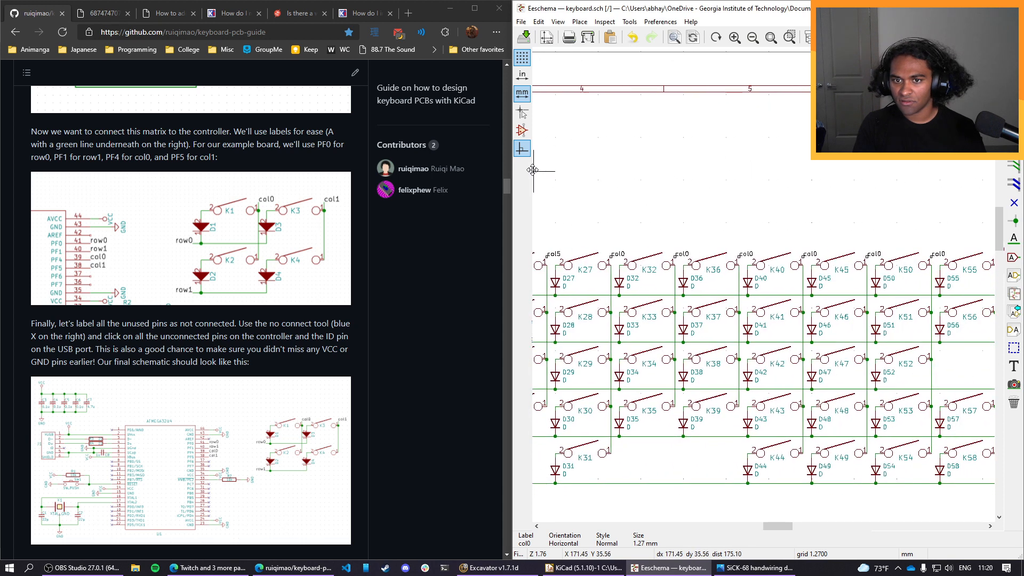
double_click(619, 254)
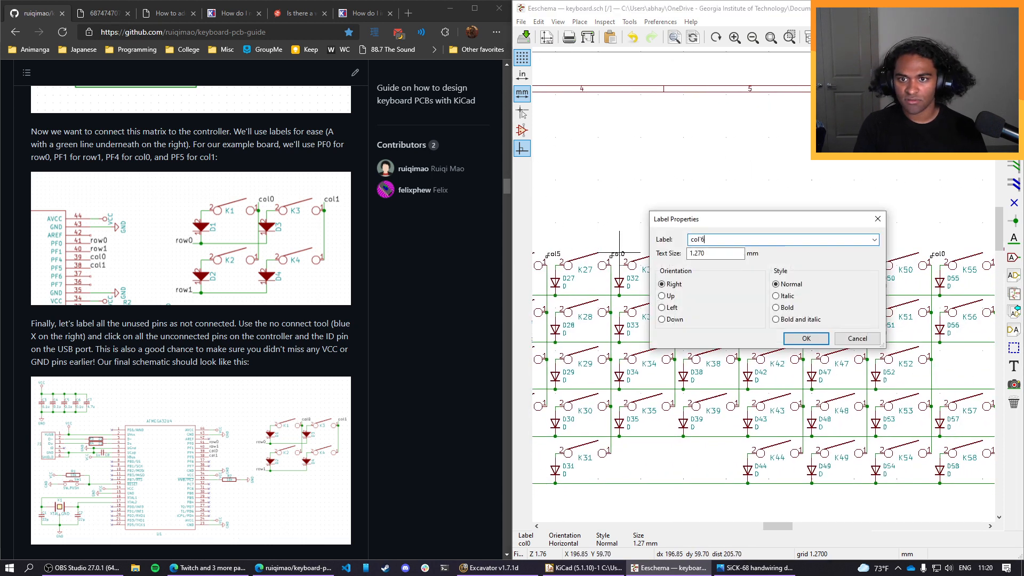
text(col6)
click(805, 338)
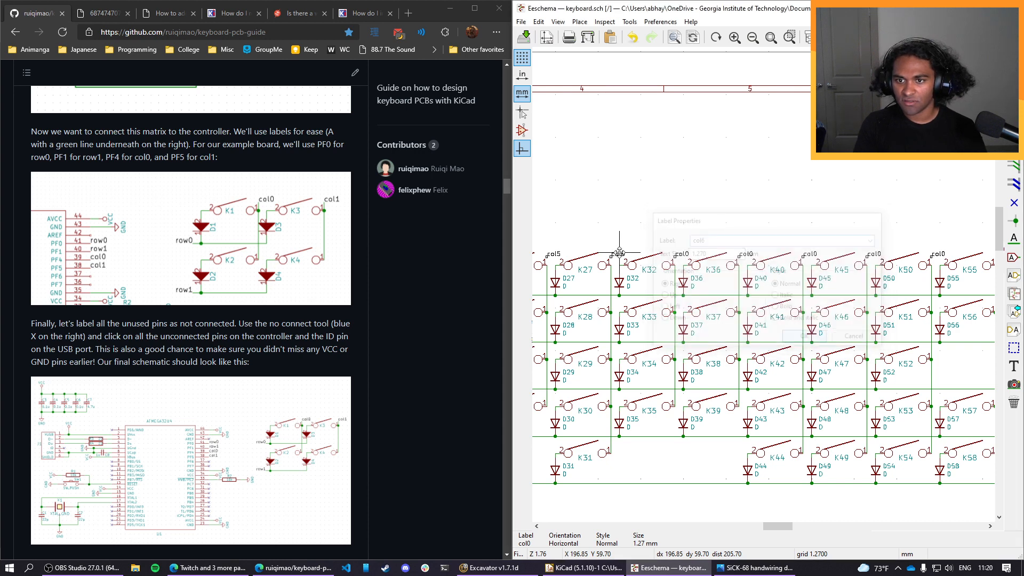
Rename the column label beside K40 as col7.
double_click(744, 255)
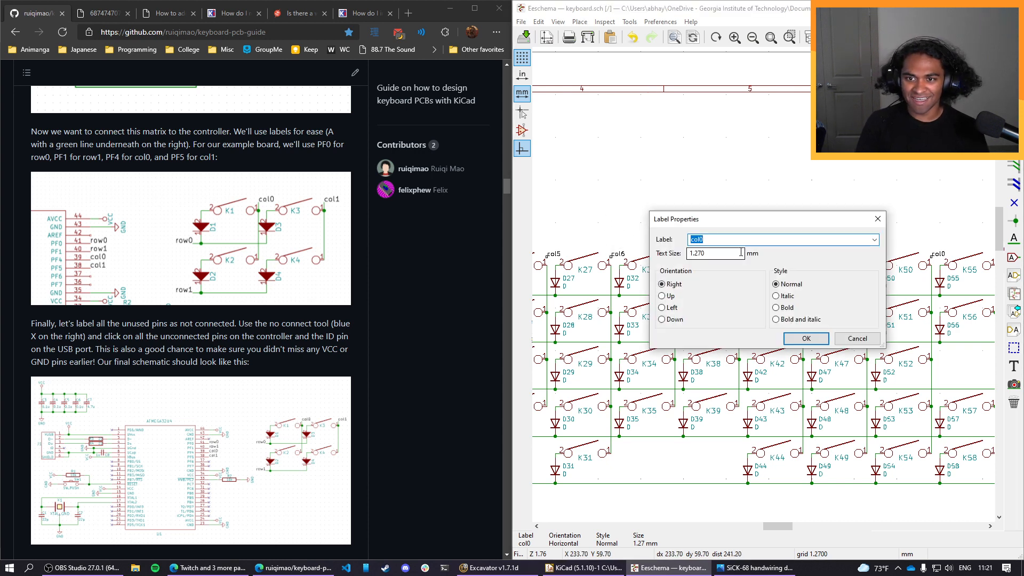
text(col7)
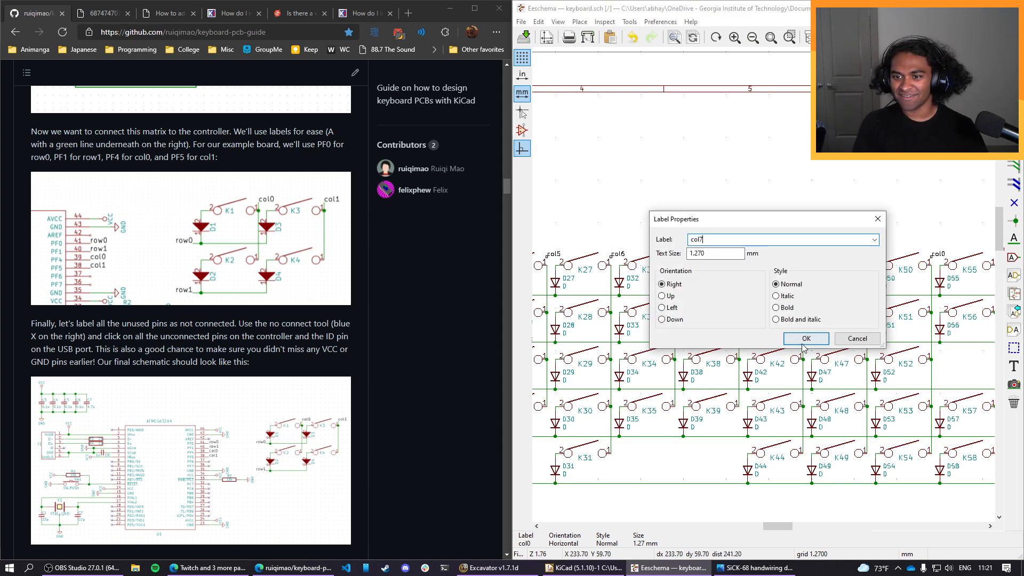
click(805, 338)
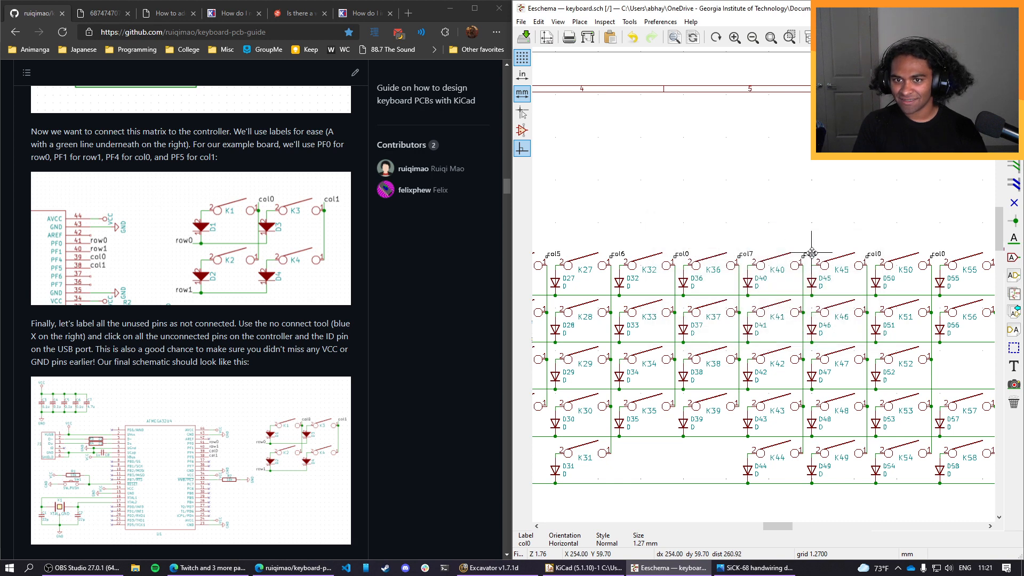
Rename the column label beside K36 as col7 and the one beside K40 as col8.
double_click(683, 251)
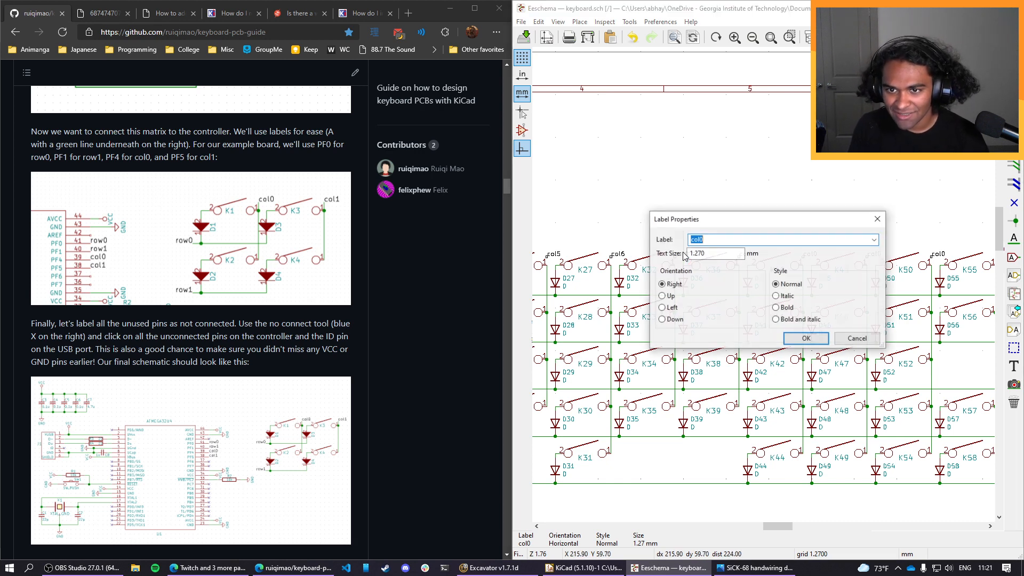
key(BackSpace)
text(7)
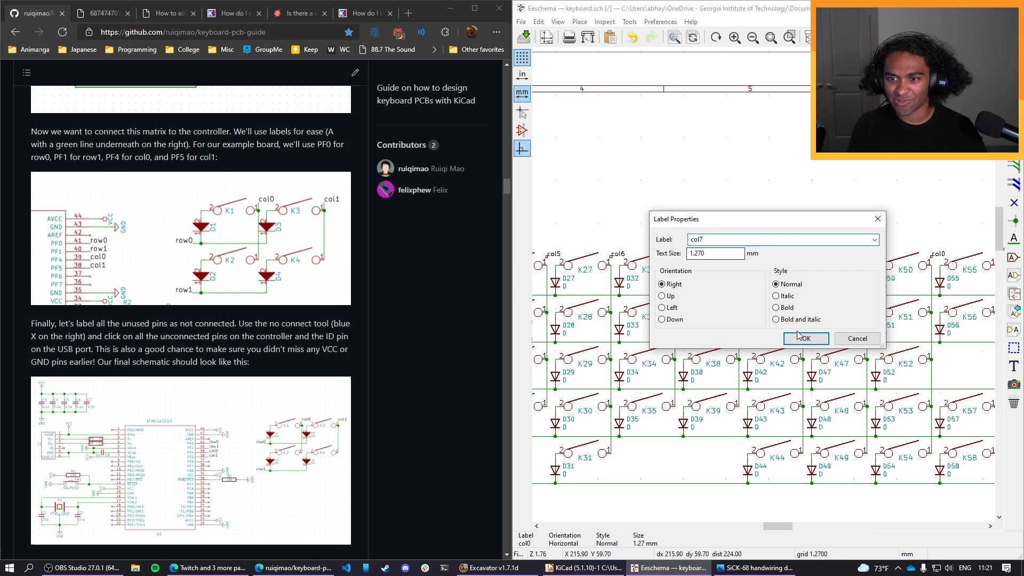
click(802, 338)
double_click(750, 253)
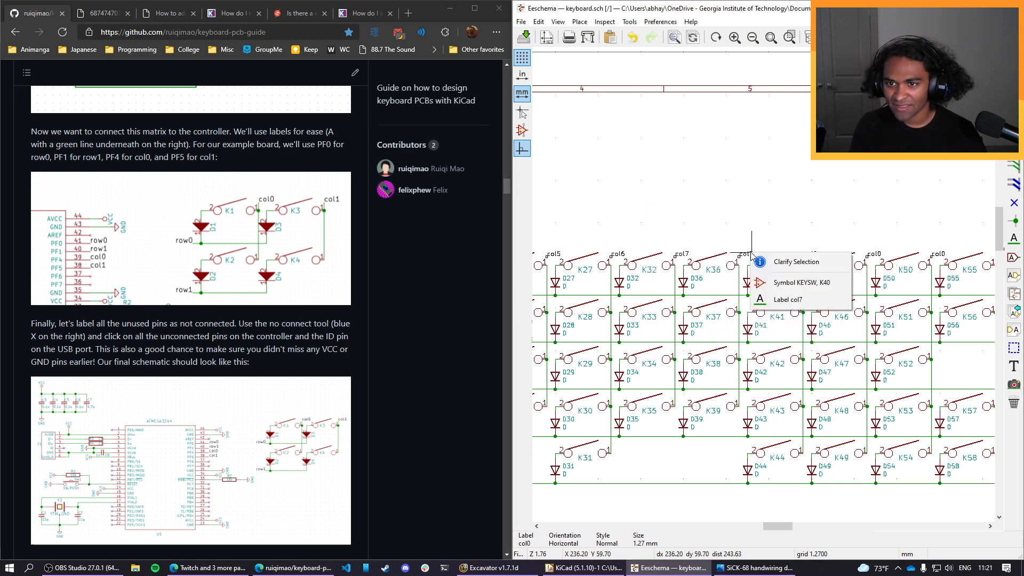
click(788, 300)
double_click(745, 254)
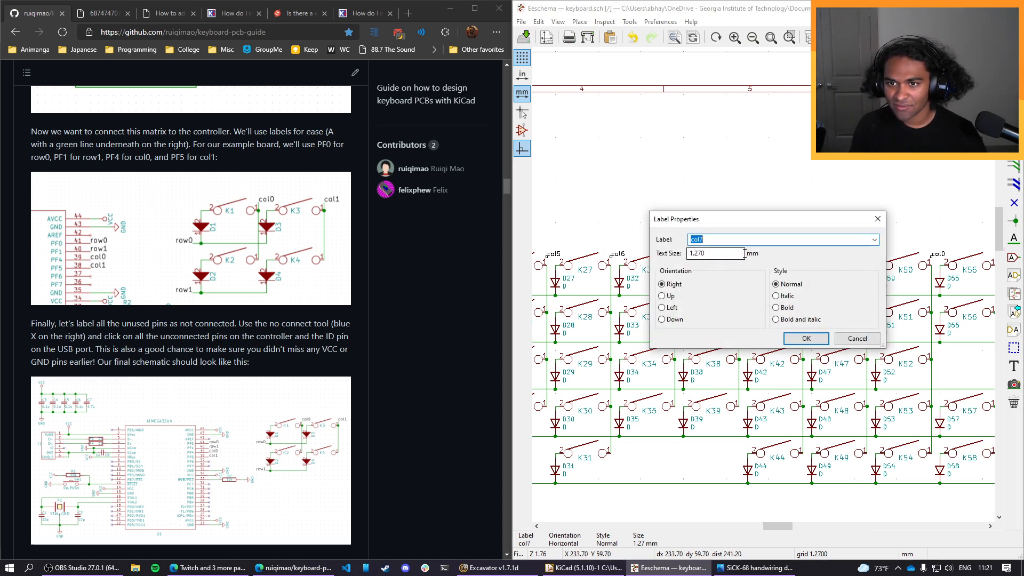
click(794, 338)
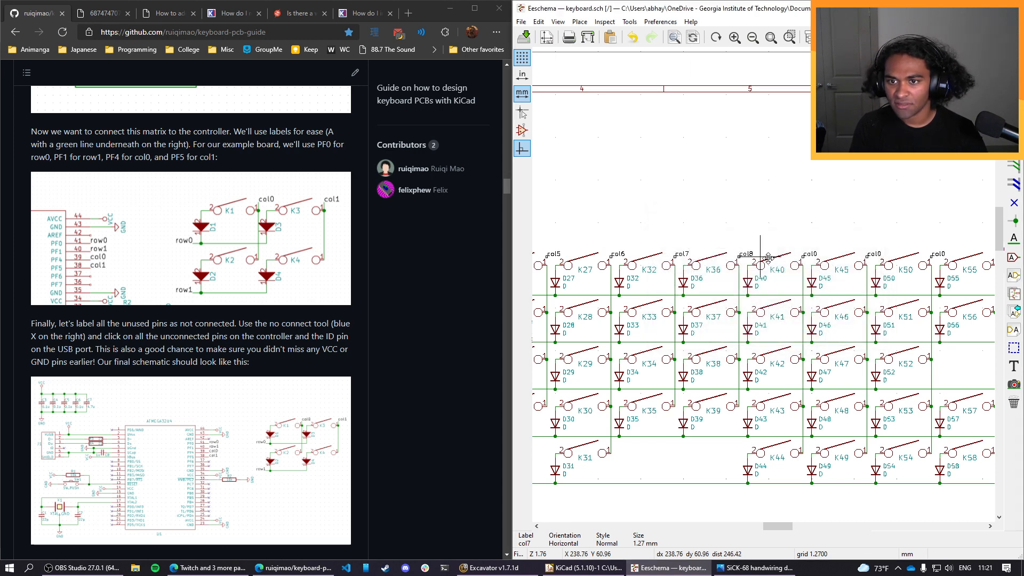
Rename the column labels beside K45, K50 and K55 as col9, col10 and col11.
double_click(811, 257)
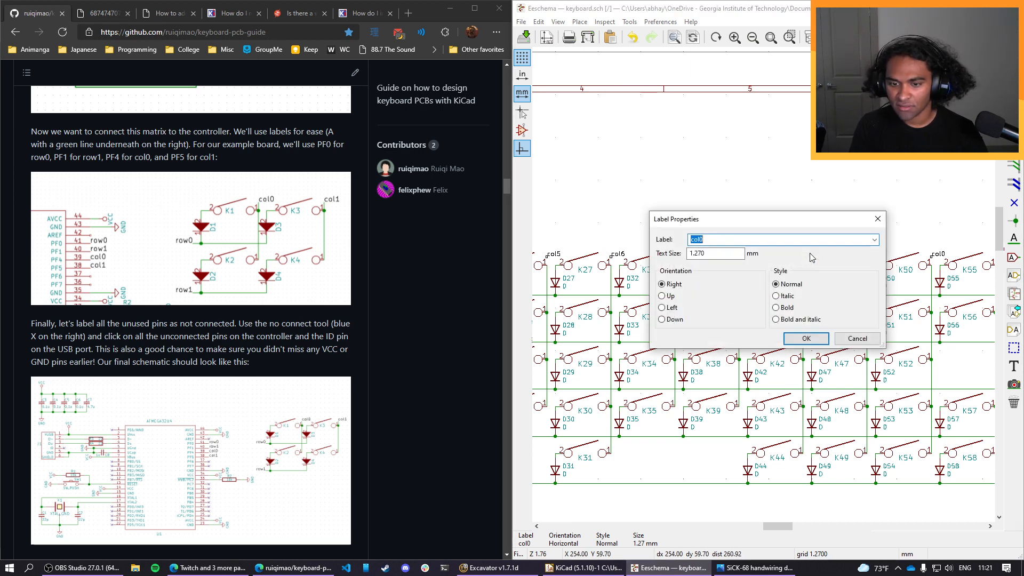
click(799, 341)
double_click(876, 252)
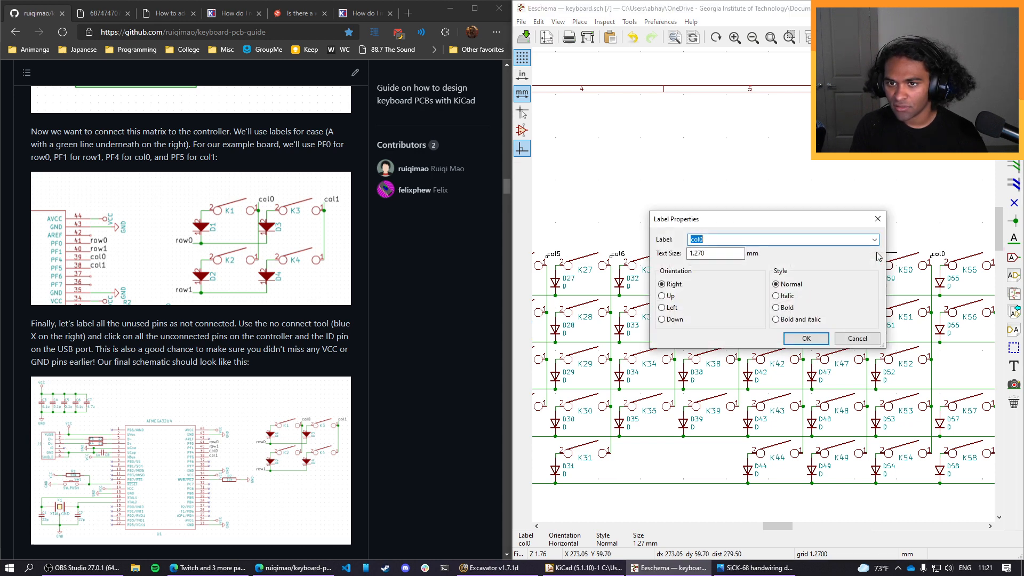
text(col10)
key(Return)
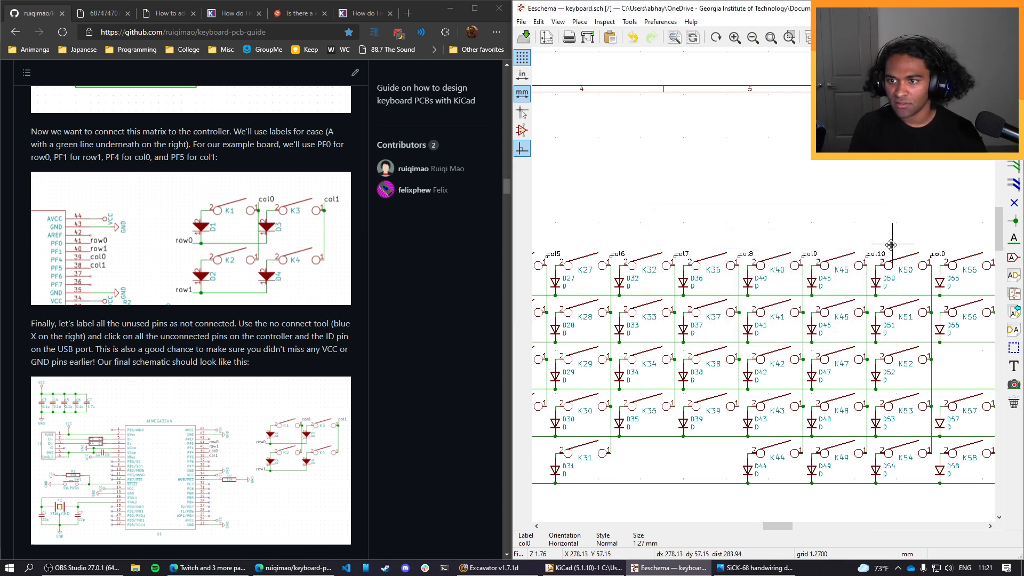
double_click(940, 254)
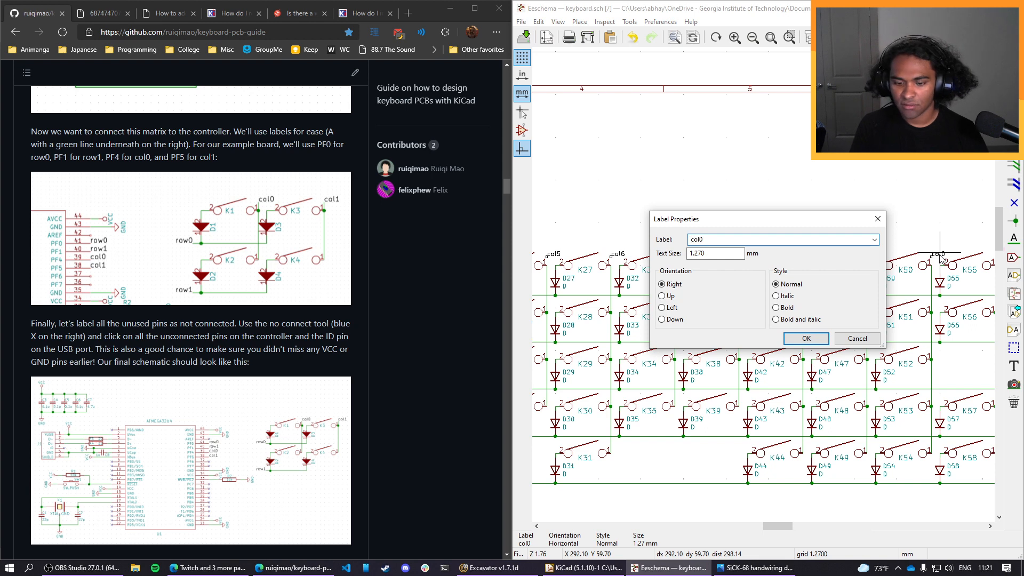
text(col11)
key(Return)
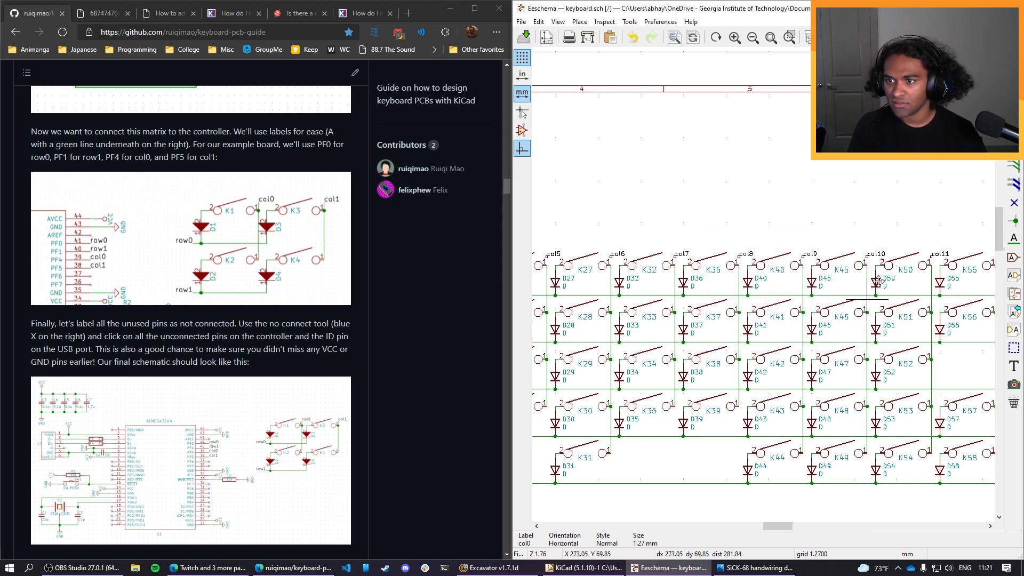
Examine the numbering of the column labels across the whole switch matrix, from the first column to the last.
mouse_move(927, 226)
middle_down()
mouse_move(659, 211)
mouse_move(736, 194)
mouse_move(842, 203)
middle_up()
middle_drag(709, 195, 837, 214)
middle_drag(760, 210, 901, 211)
middle_drag(768, 216, 846, 216)
middle_drag(699, 219, 875, 213)
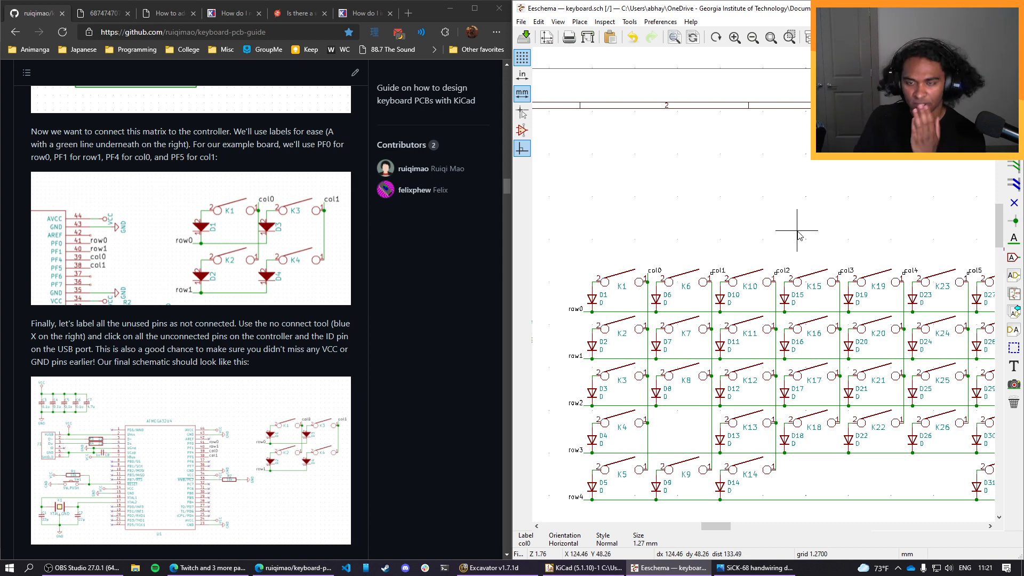
middle_drag(797, 231, 693, 182)
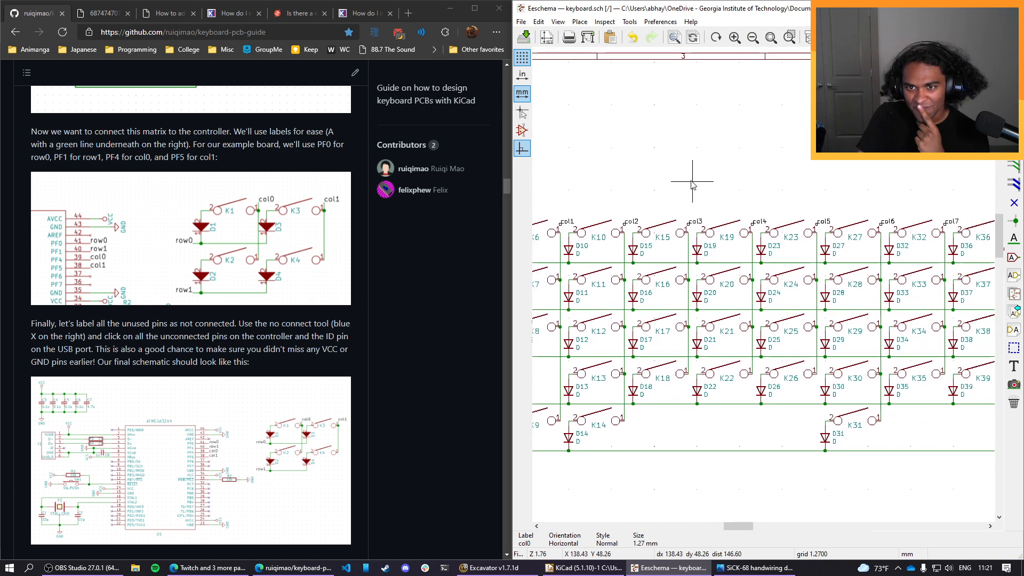
middle_drag(821, 177, 737, 174)
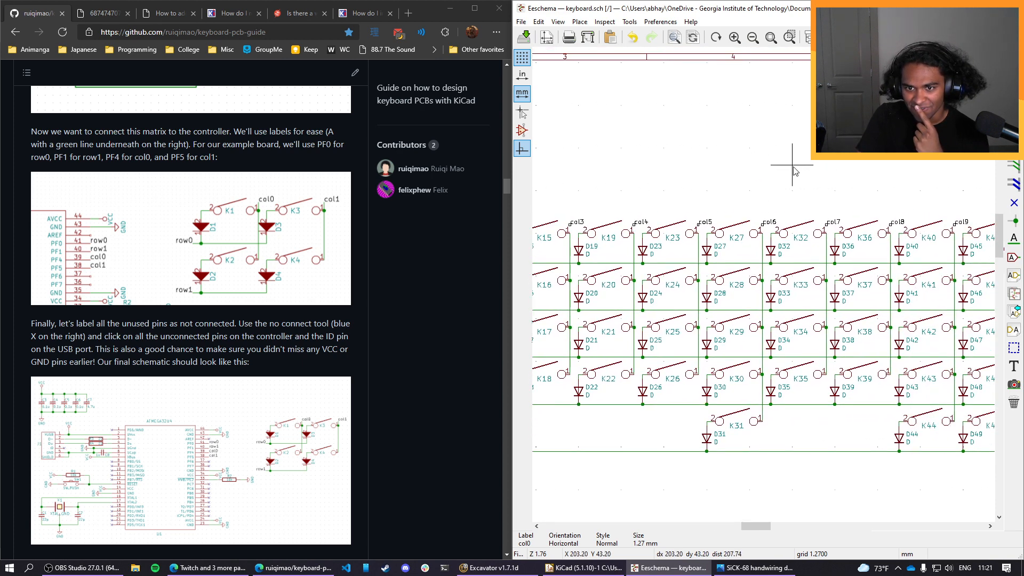
middle_drag(830, 177, 768, 174)
scroll(819, 163, up, 1)
middle_drag(763, 284, 693, 140)
middle_drag(819, 139, 737, 135)
middle_drag(845, 139, 800, 140)
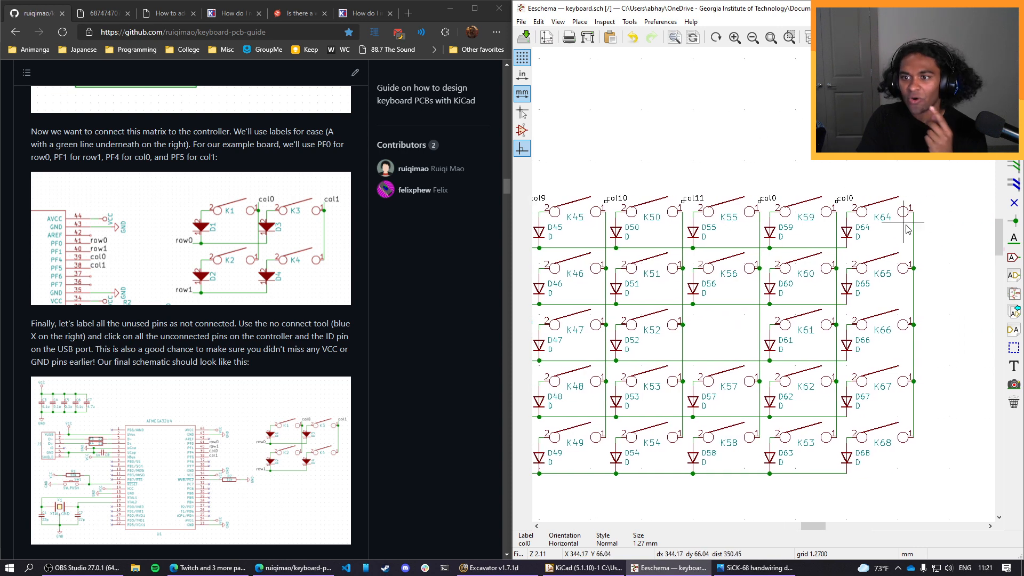
Copy the col0 label to the upper end of the last column wire after K64, and rename the label beside K59 as col12.
click(838, 201)
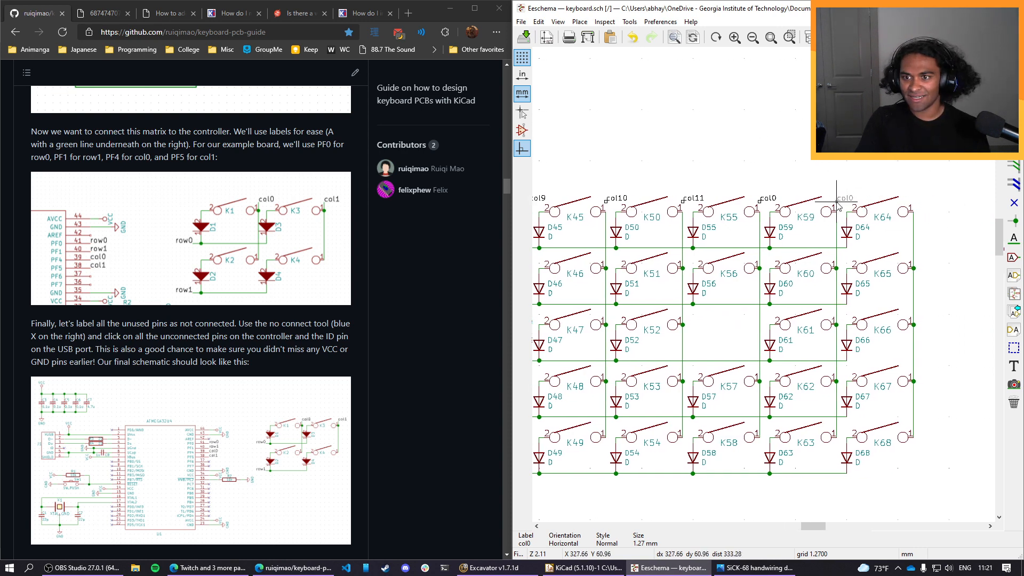
click(914, 199)
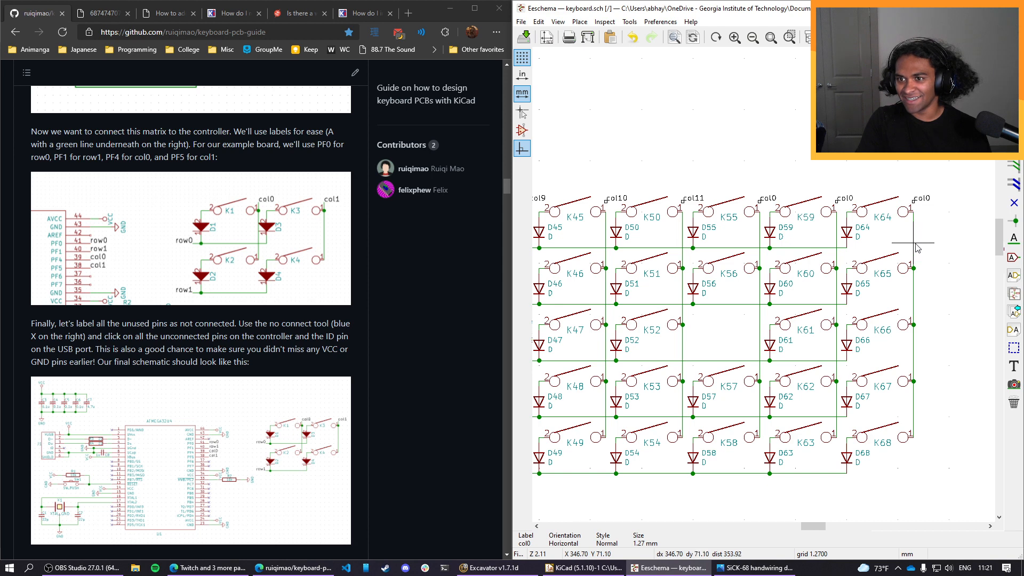
click(774, 202)
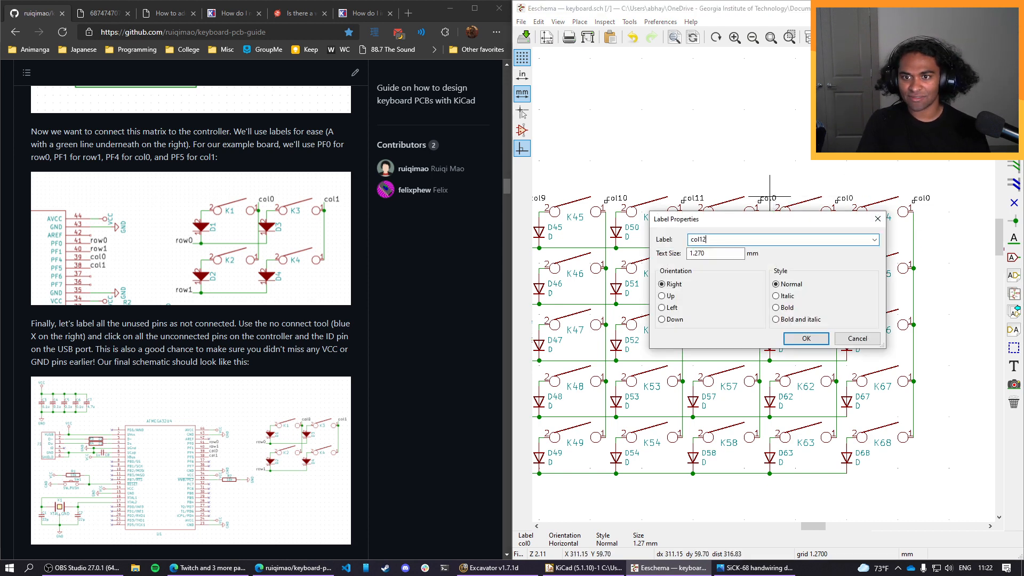
text(col12)
key(Return)
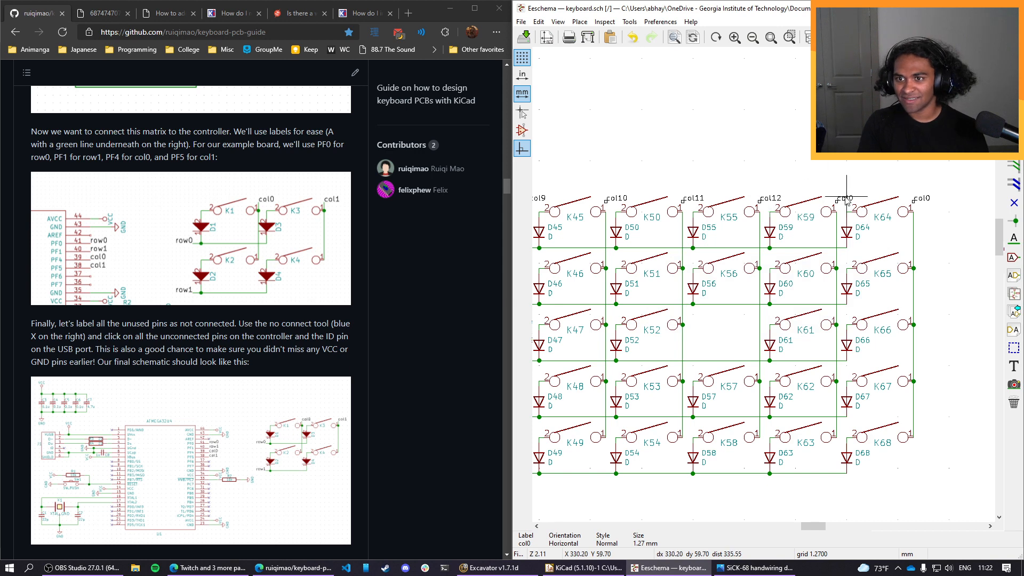
Rename the column label beside K64 as col13 and the one at the last column wire after K64 as col14.
click(847, 201)
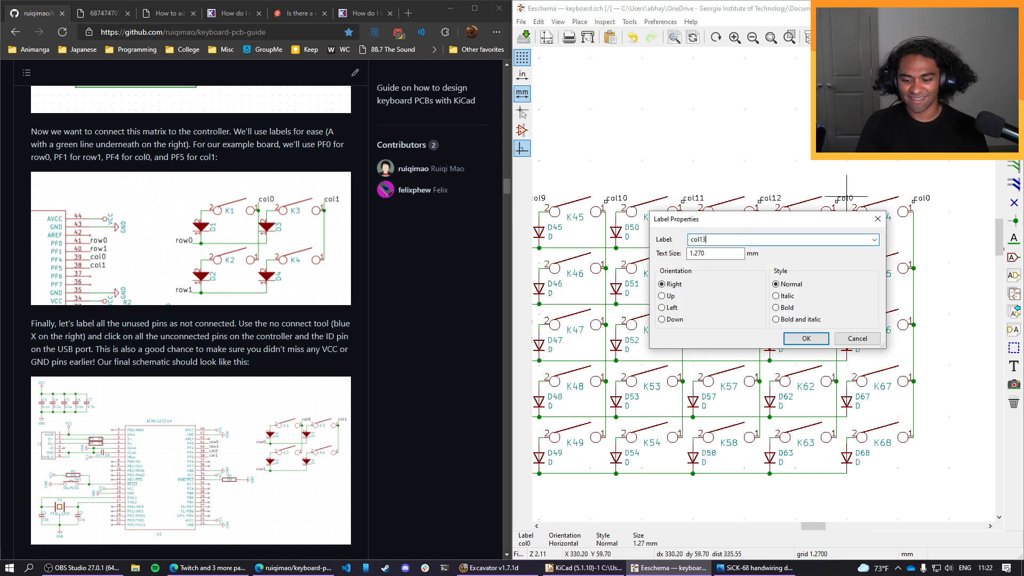
key(Return)
click(924, 199)
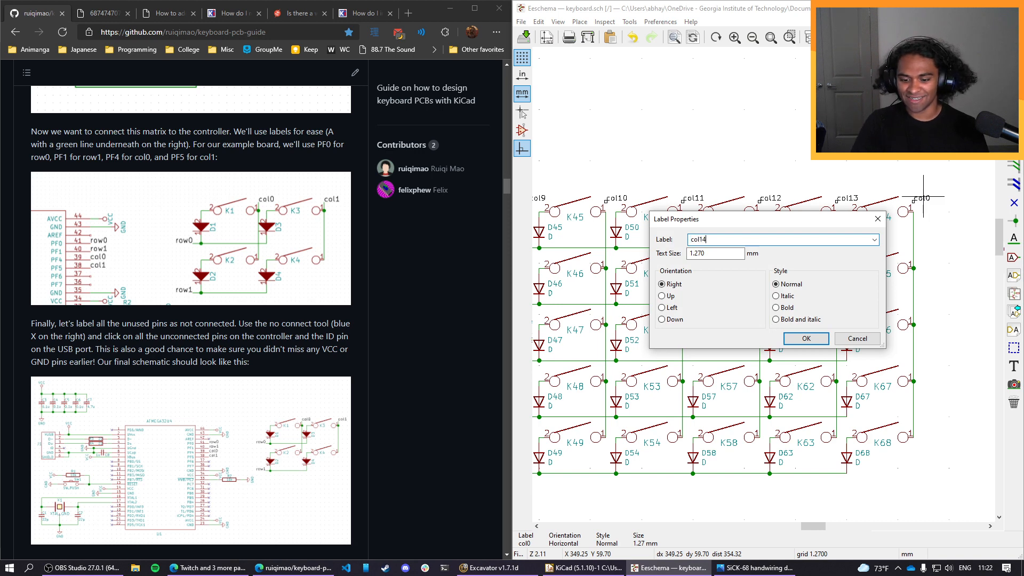
key(Return)
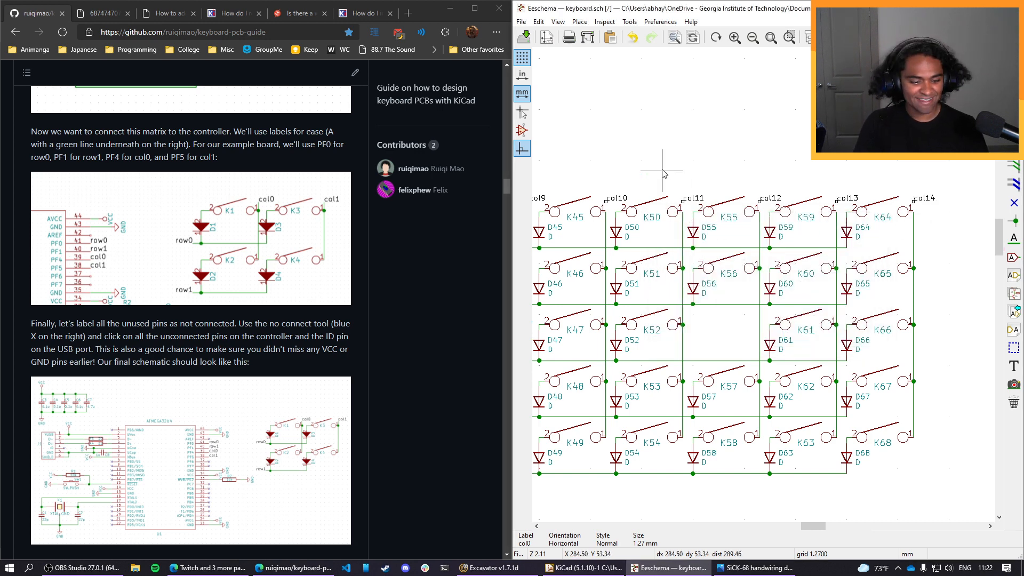
Wire the col14, col13, col12, col11 and col10 labels down to the tops of their column wires.
click(914, 212)
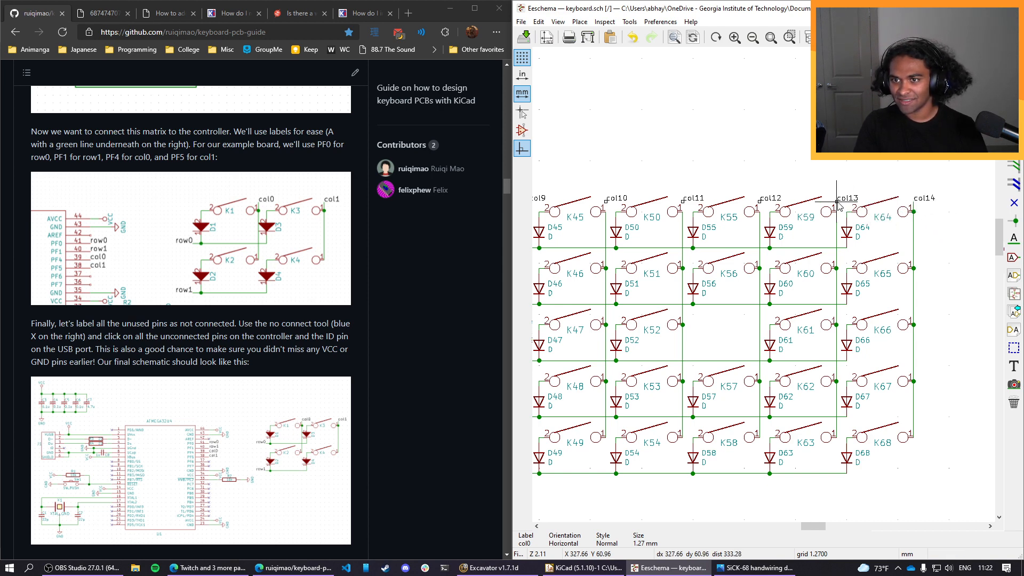
click(837, 212)
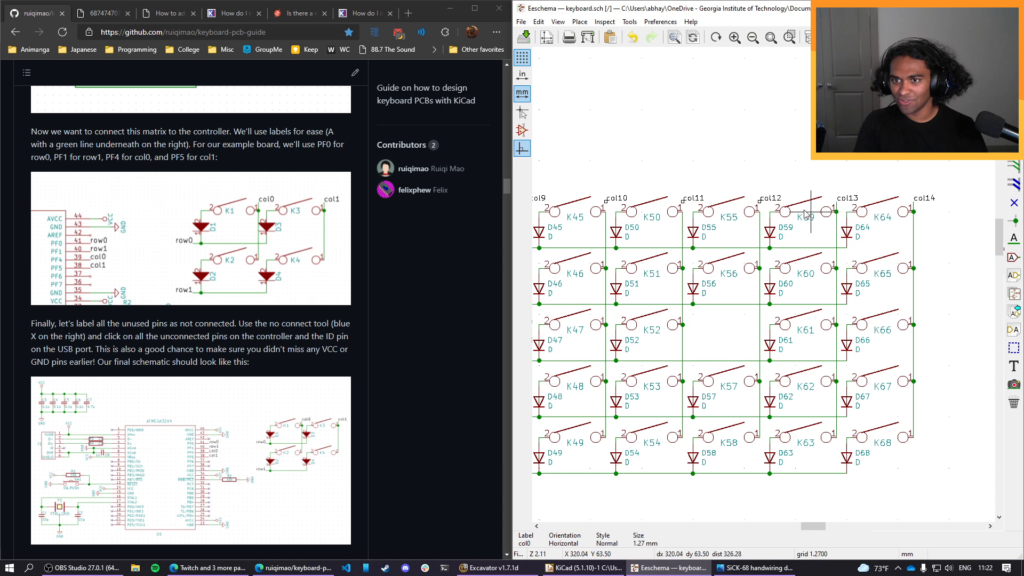
click(760, 211)
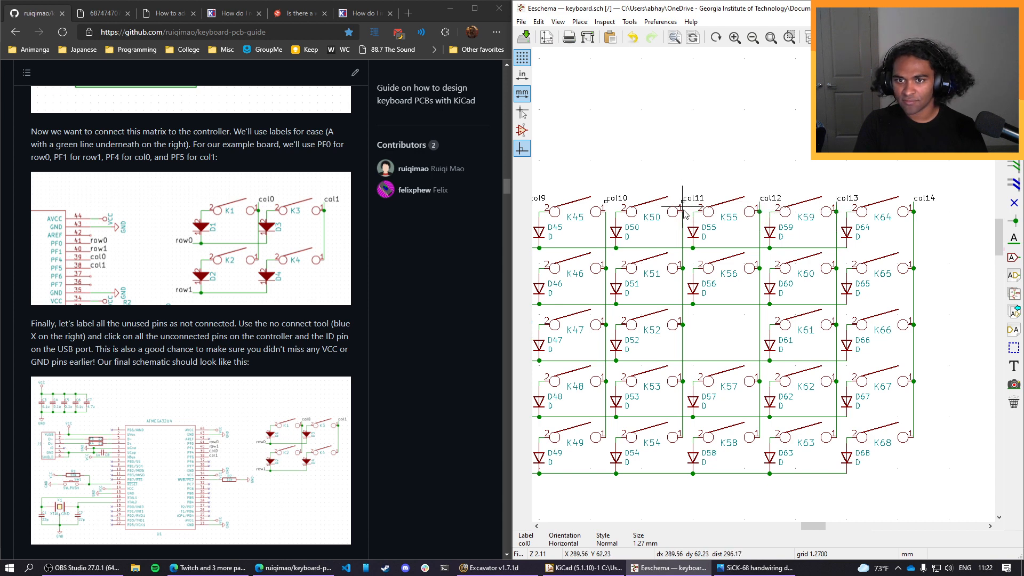
click(682, 212)
click(605, 212)
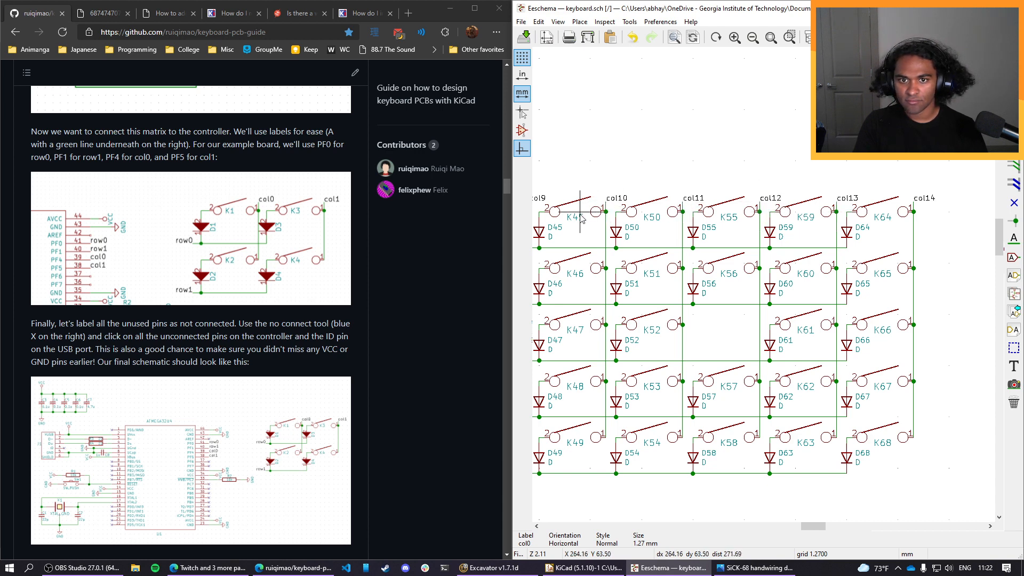
Wire the col9, col8, col7, col6 and col5 labels down to the tops of their column wires.
middle_drag(585, 207, 994, 216)
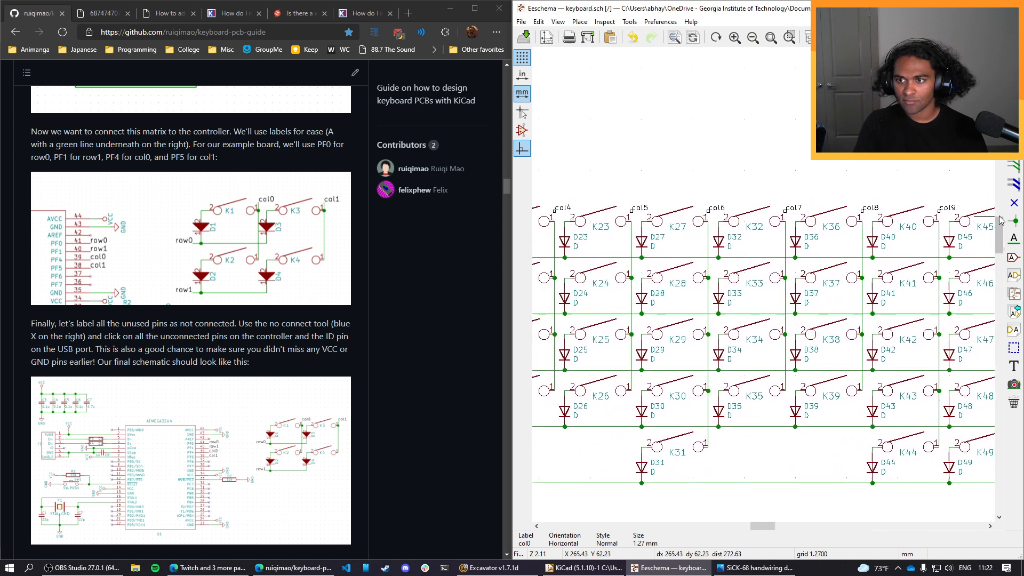
click(939, 220)
click(861, 219)
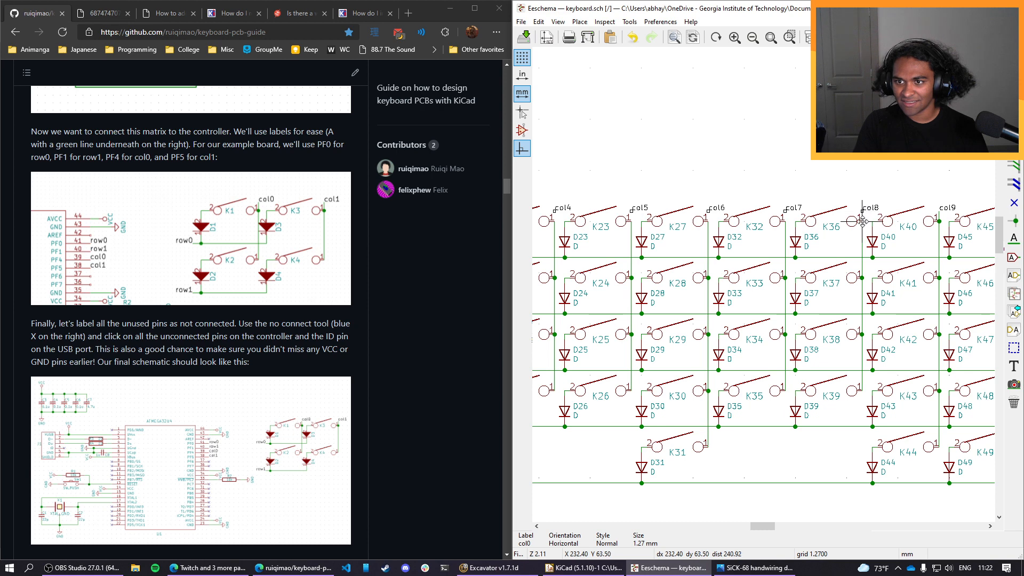
click(785, 218)
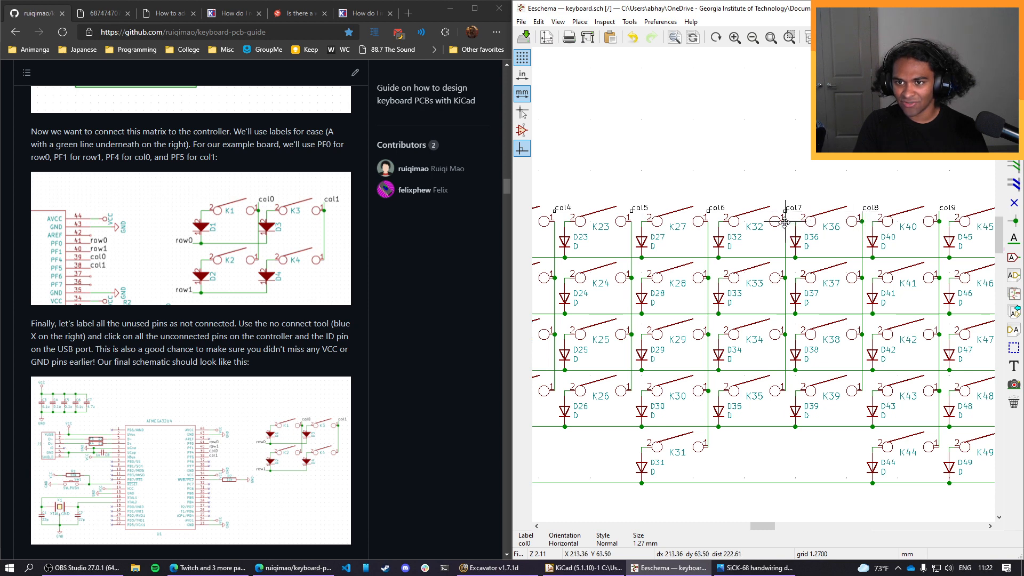
click(707, 219)
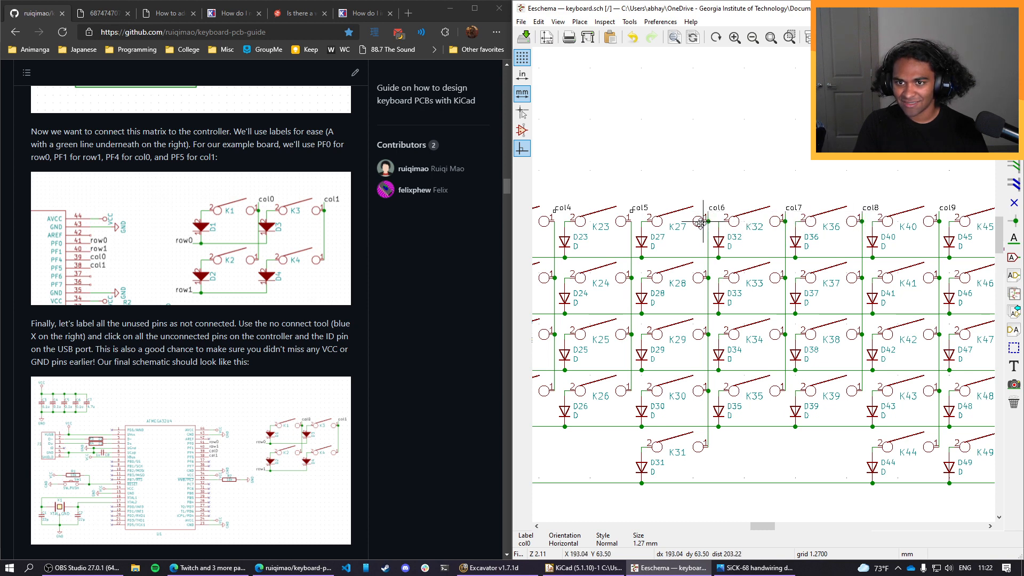
click(631, 219)
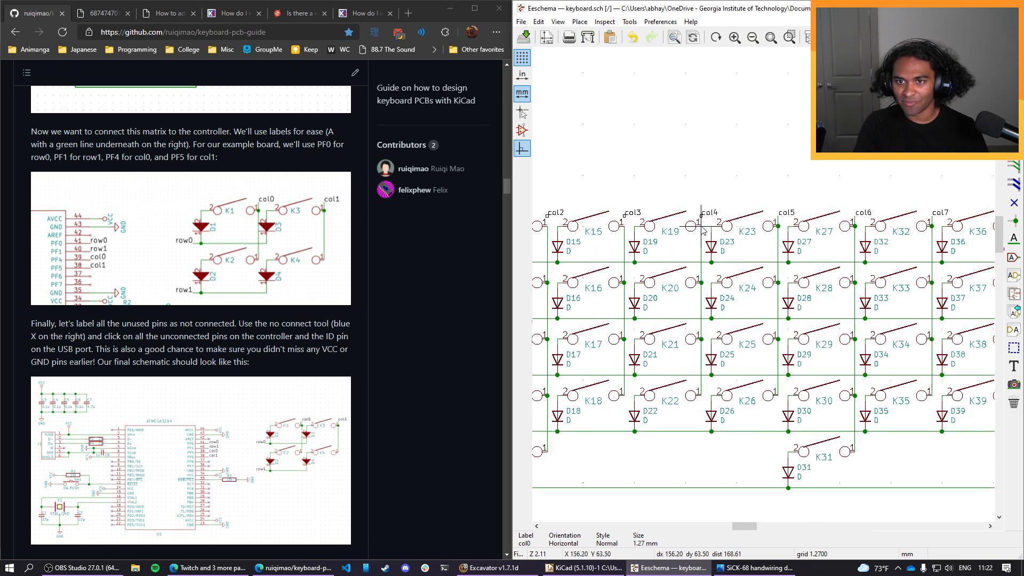
Wire the col4, col3, col2 and col1 labels down to the tops of their column wires.
click(702, 219)
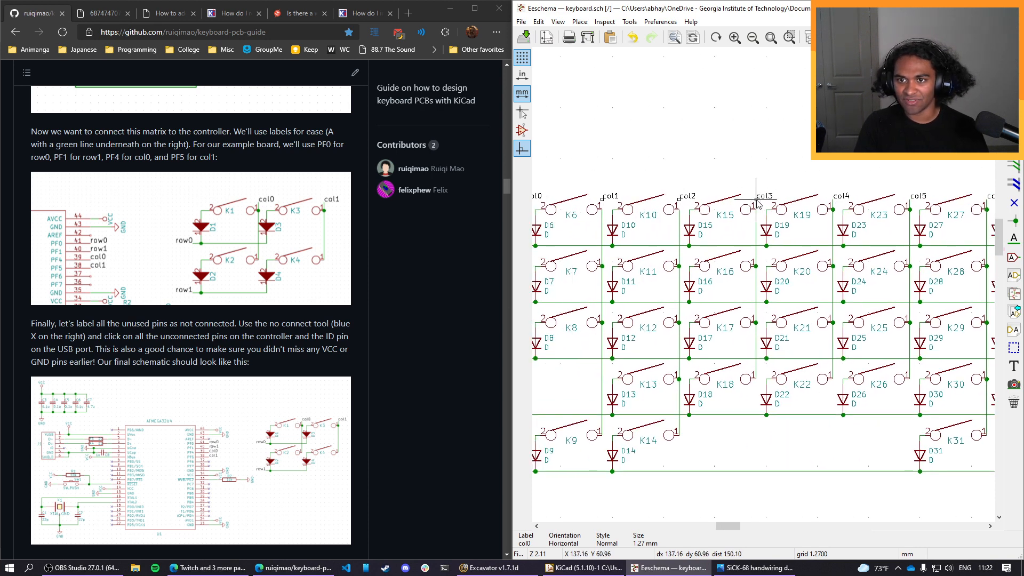
click(756, 210)
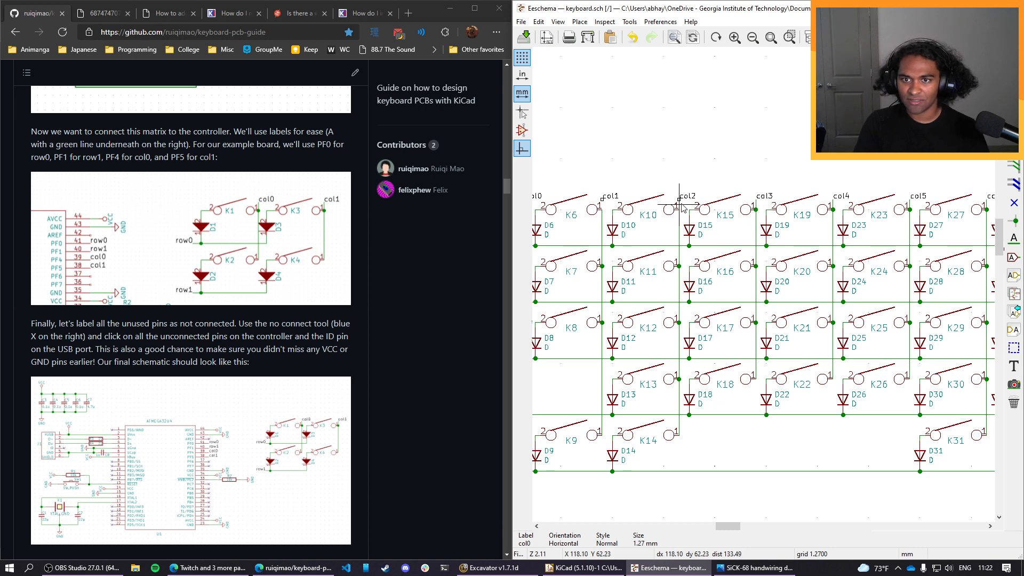
click(680, 213)
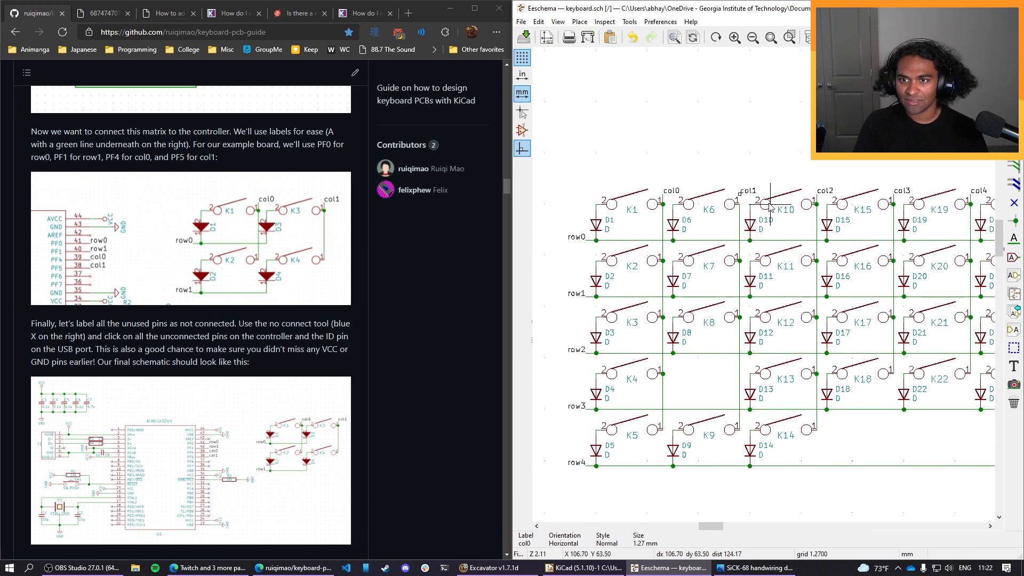
click(740, 209)
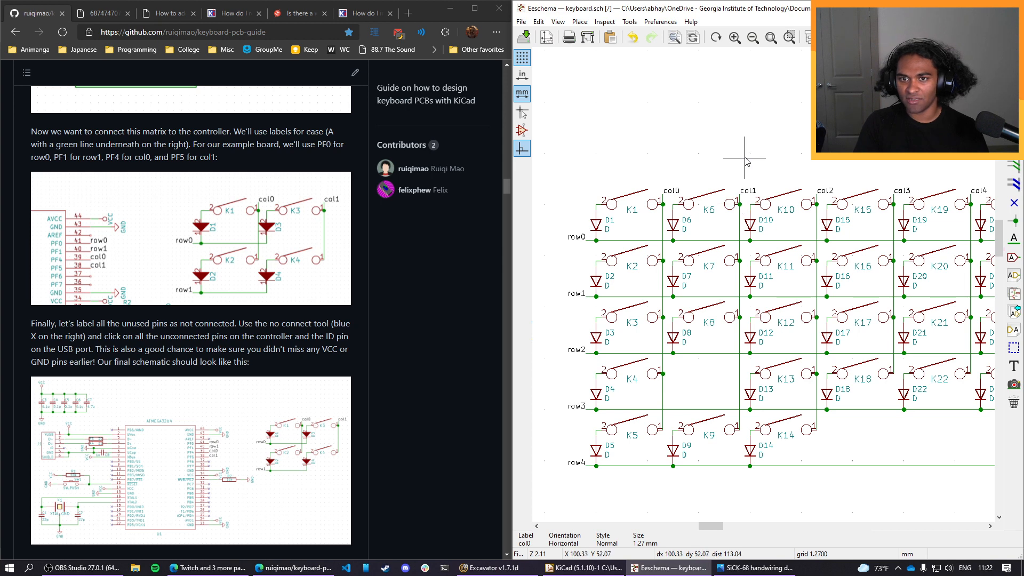
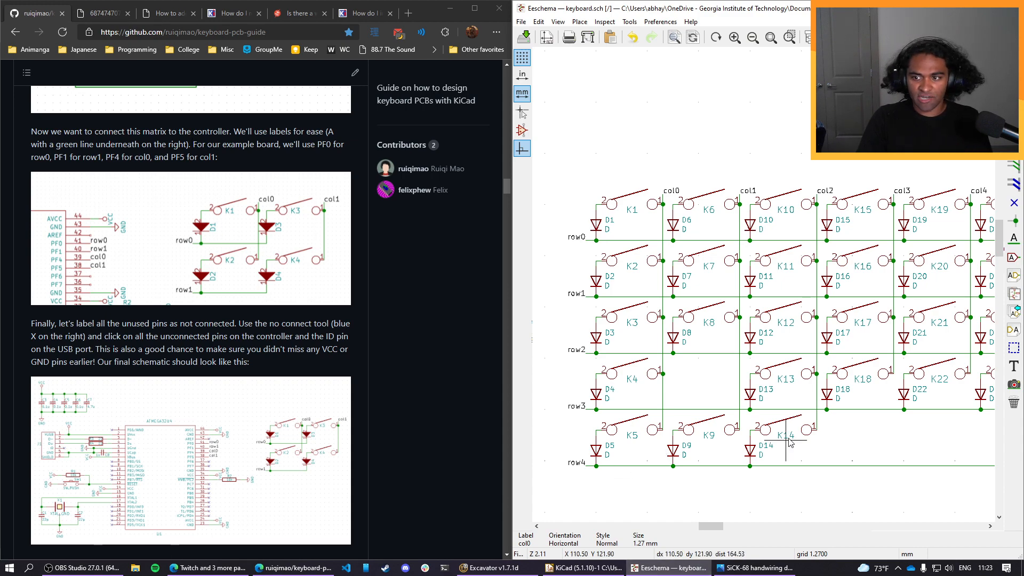
Compare the ATMEGA32U4 symbol's pins in the schematic with the PCB guide's section on labelling rows, columns and unused pins.
scroll(764, 288, down, 5)
scroll(764, 288, up, 1)
scroll(896, 331, up, 3)
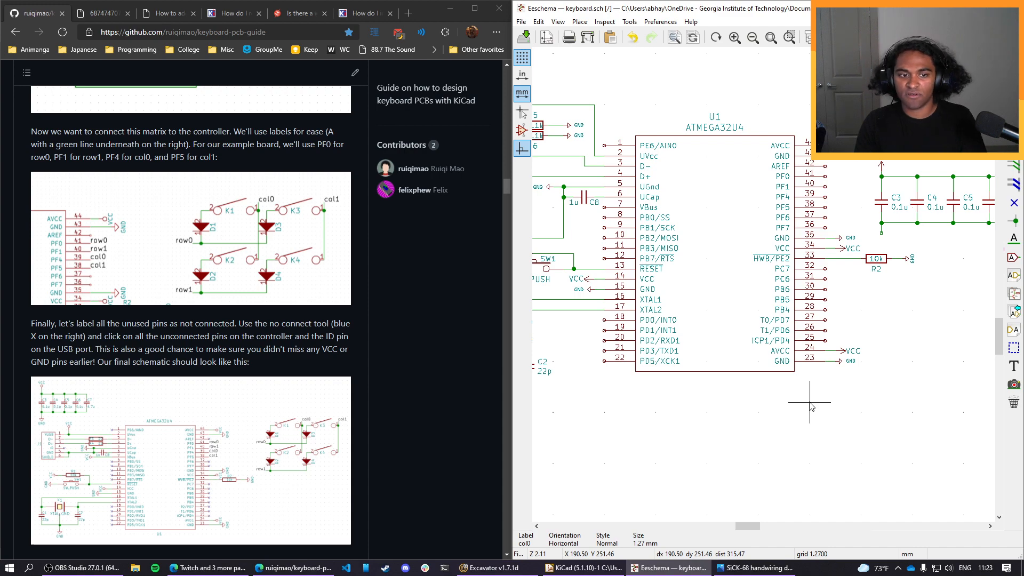
scroll(219, 362, down, 6)
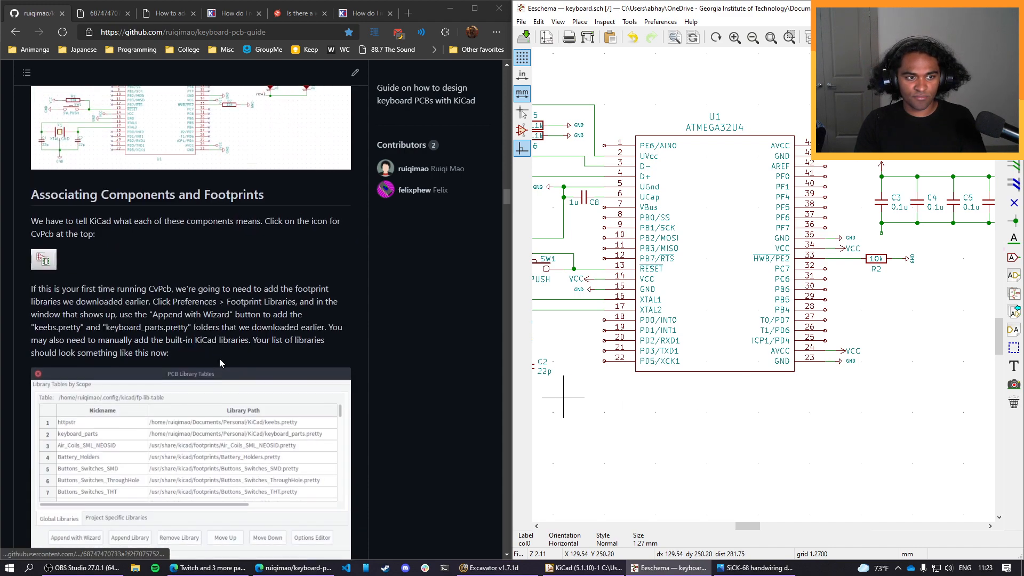
scroll(220, 358, up, 5)
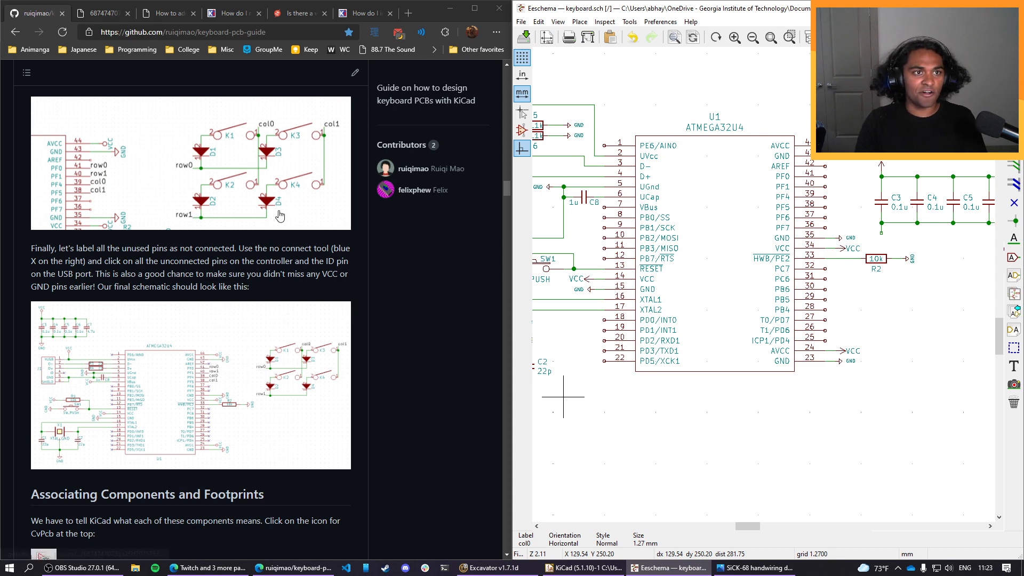
Search Google for "atmega32u4 number of digital pins" in a new browser tab.
click(408, 13)
text(atma)
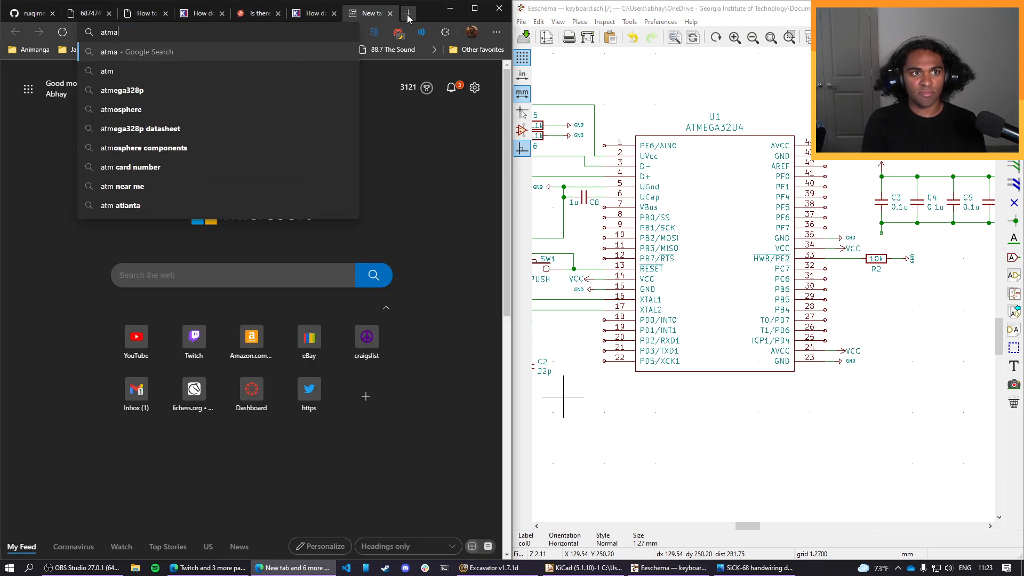
key(BackSpace)
text(ega32)
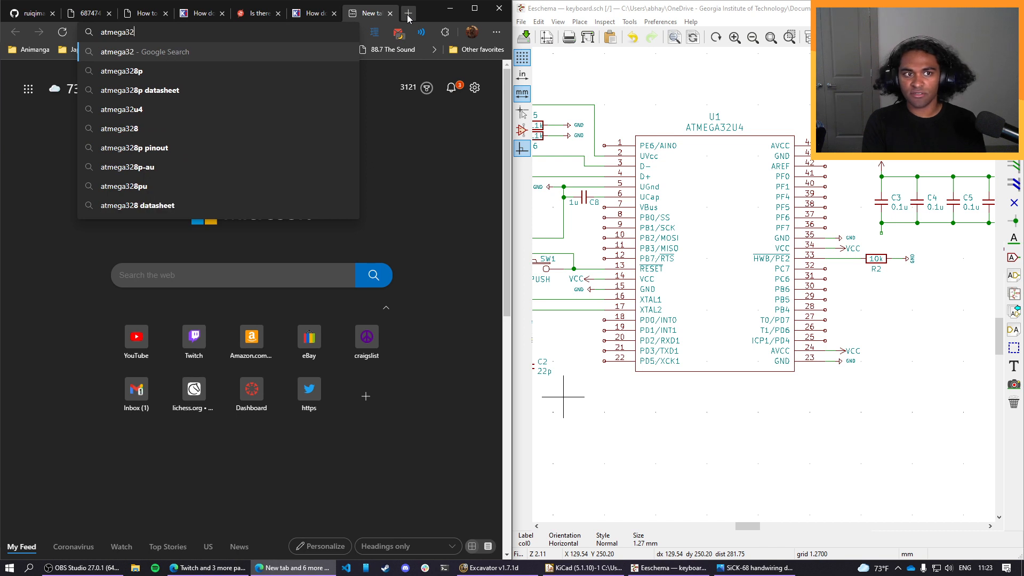
text(u4 )
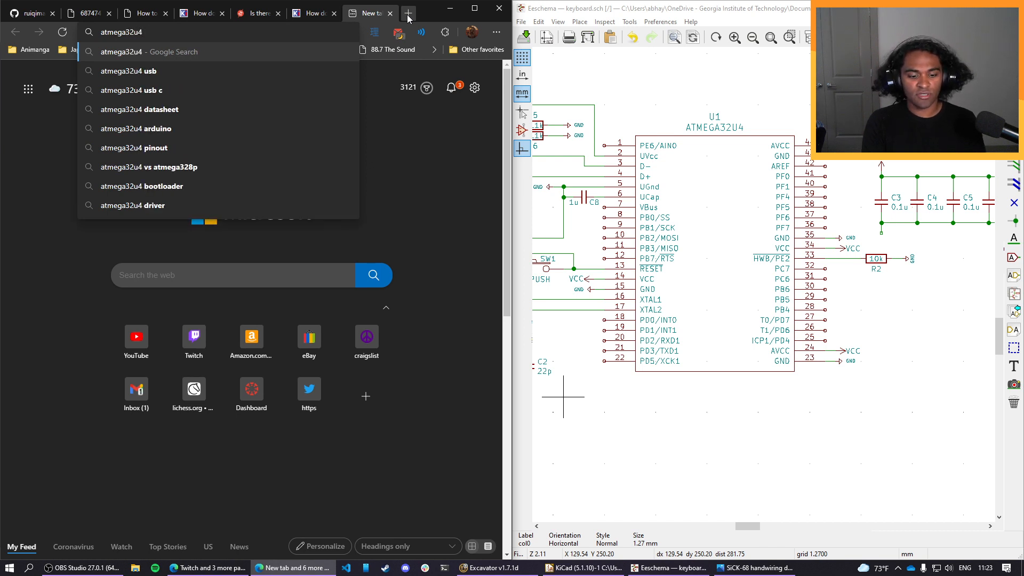
text(number of p)
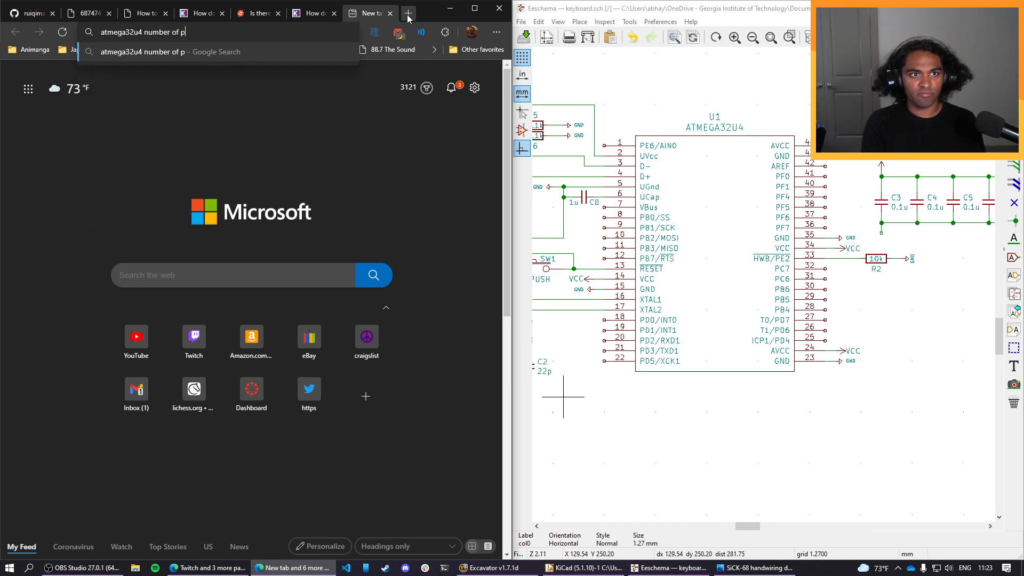
key(BackSpace)
text(digital)
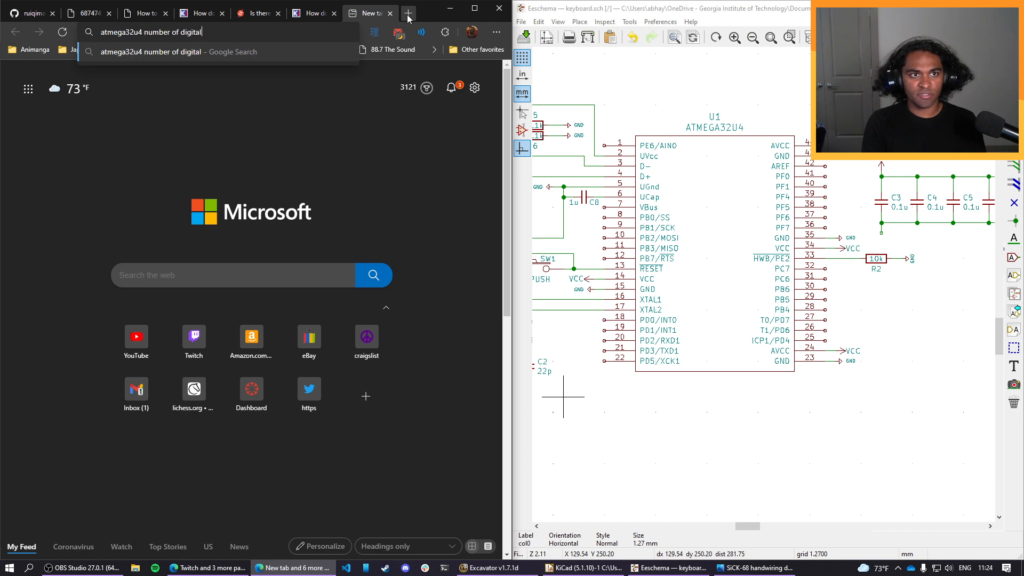
text( pins)
key(Return)
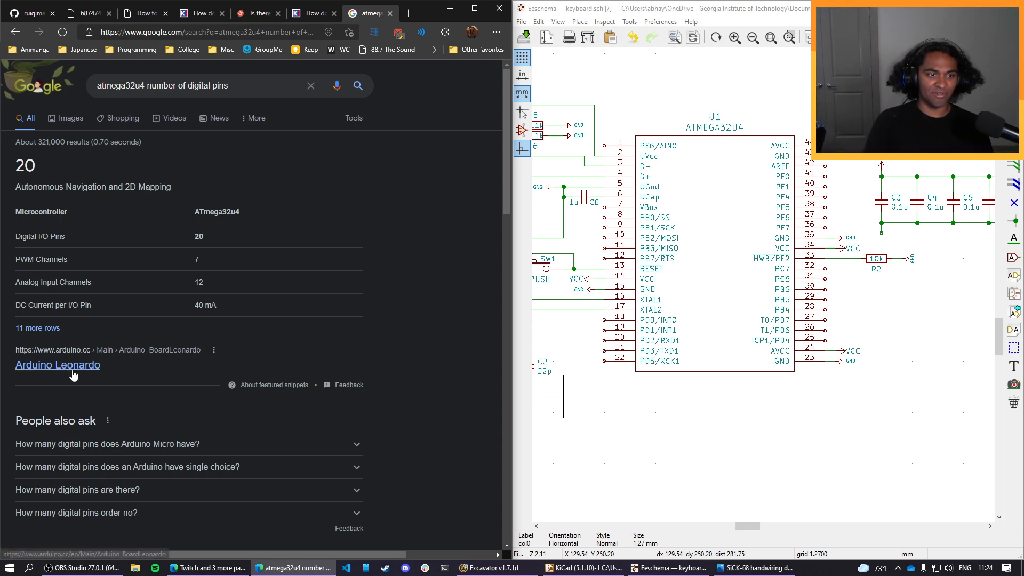
Open the Arduino forum result "How to use all available pins on Leonardo (atmega32U4)" and read its pin explanations and replies.
scroll(296, 403, down, 5)
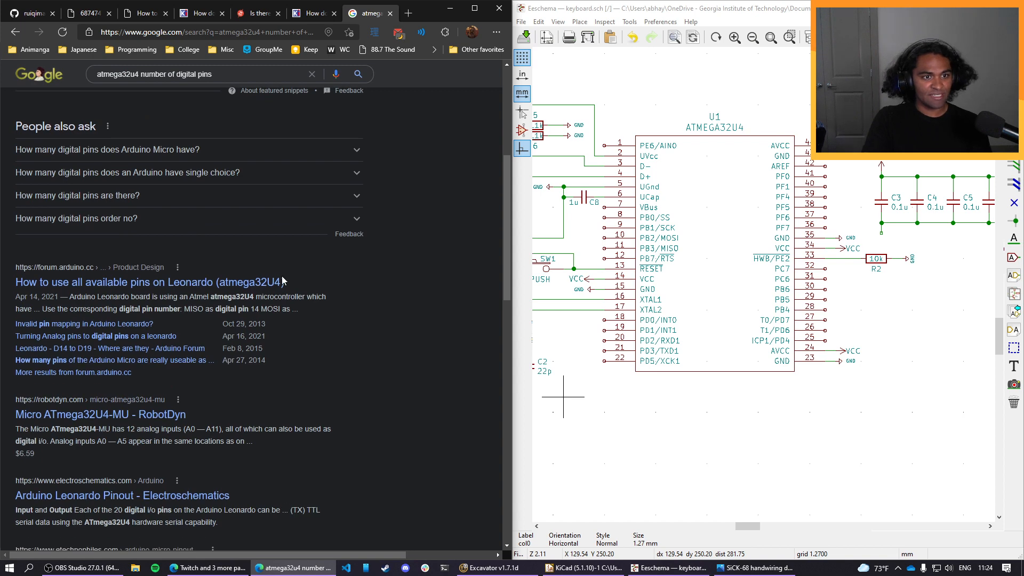
click(109, 290)
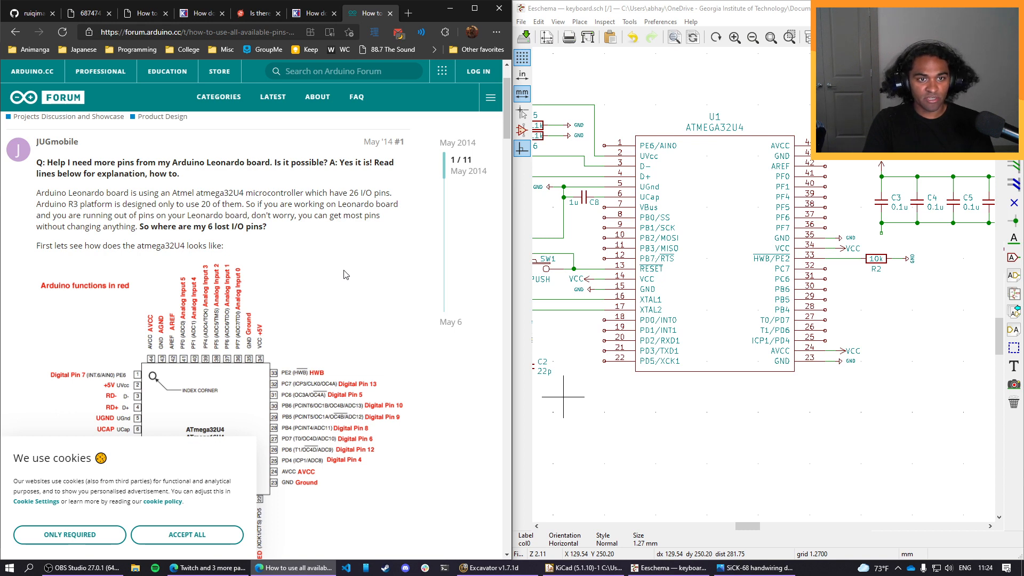
scroll(345, 274, down, 1)
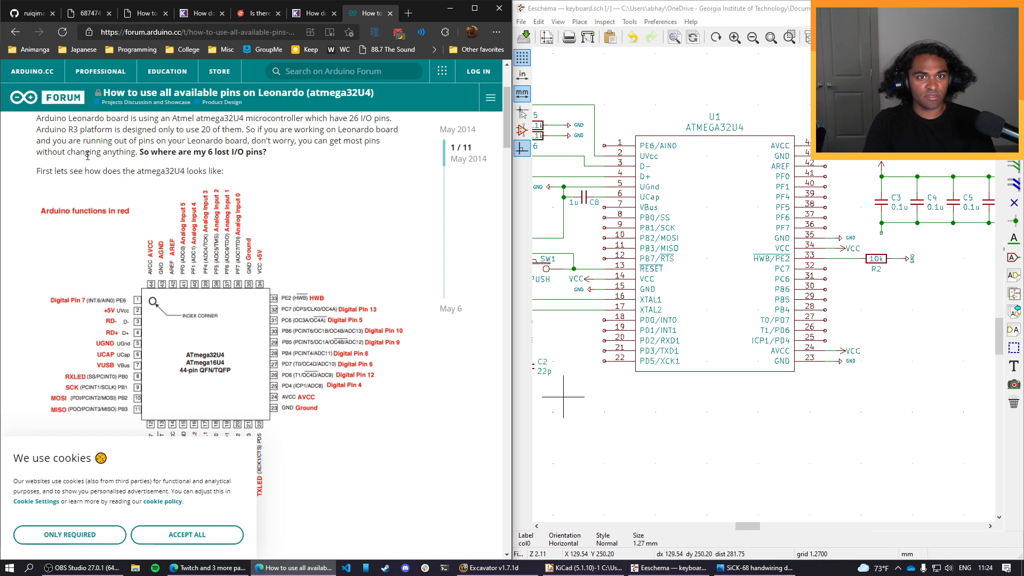
scroll(282, 176, down, 7)
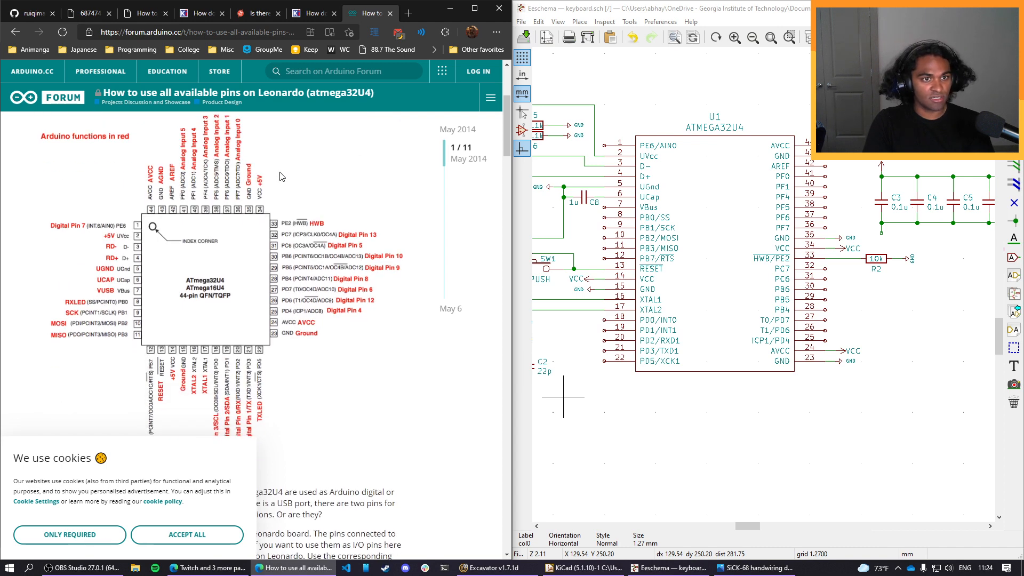
scroll(281, 176, down, 1)
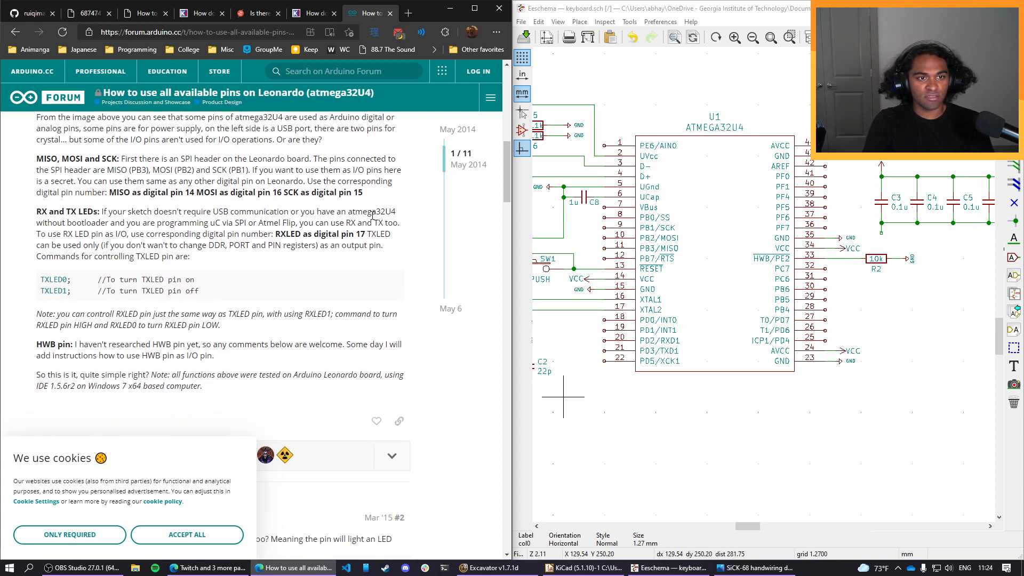
scroll(330, 259, down, 2)
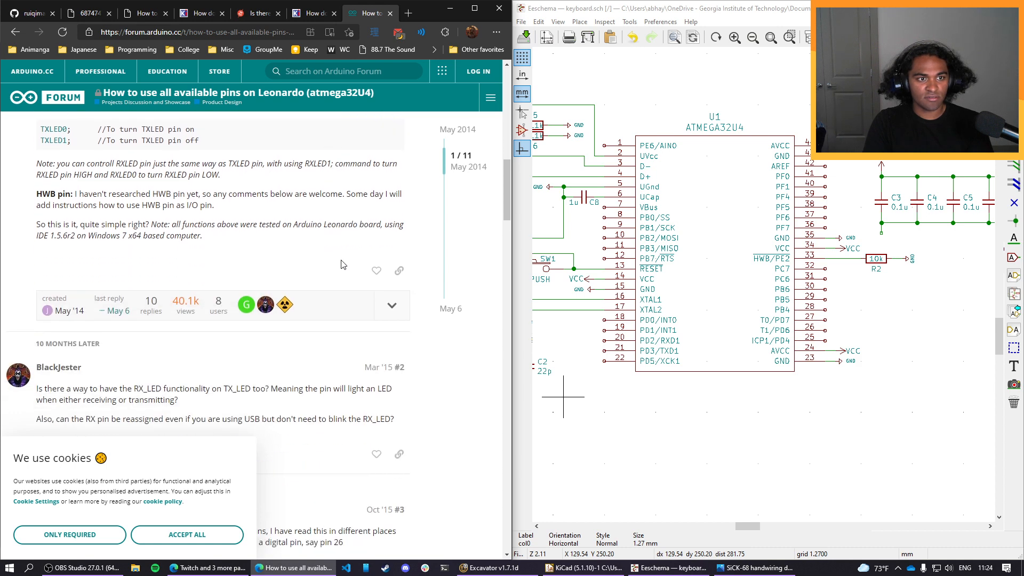
scroll(342, 264, down, 3)
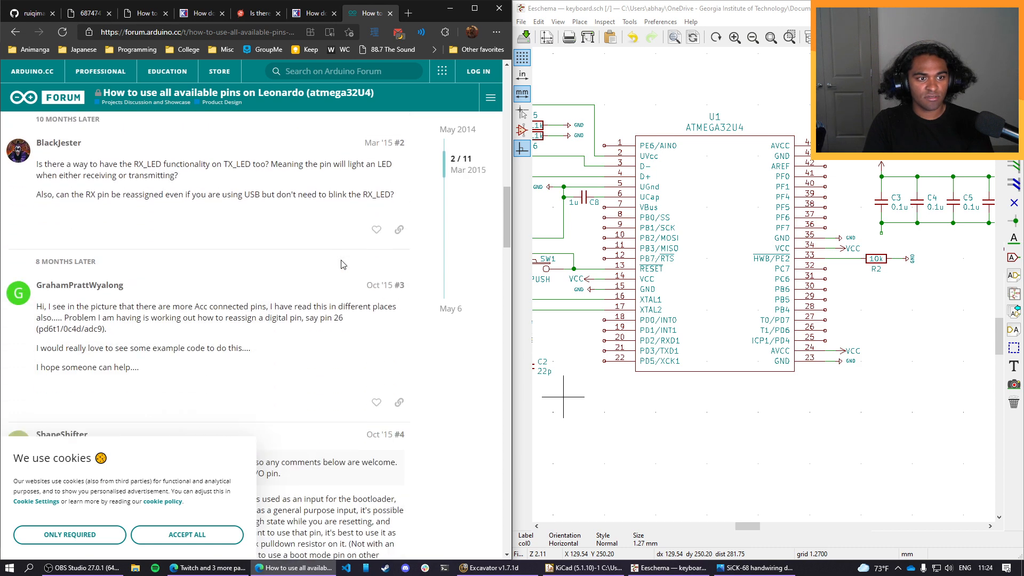
Return to the search results and examine the pin configuration figure in the SparkFun ATmega16U4/32U4 datasheet.
key(alt+Left)
scroll(334, 265, down, 2)
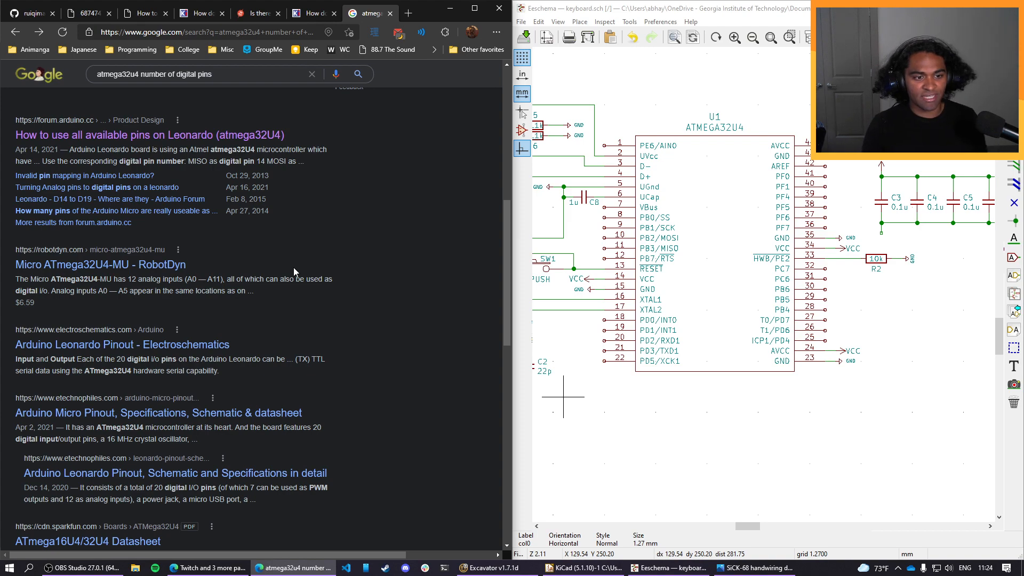
scroll(293, 271, down, 3)
click(122, 399)
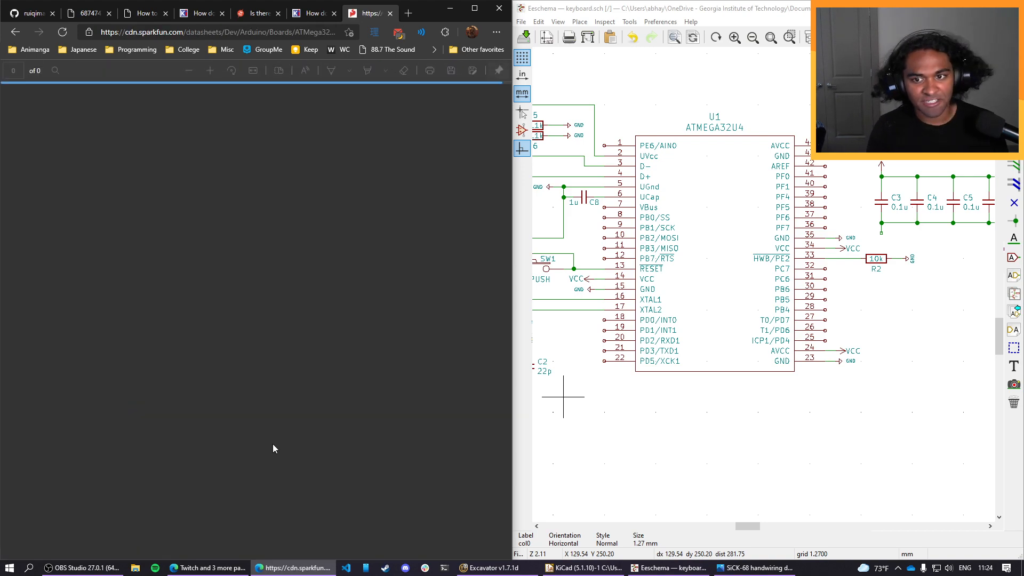
scroll(252, 321, down, 5)
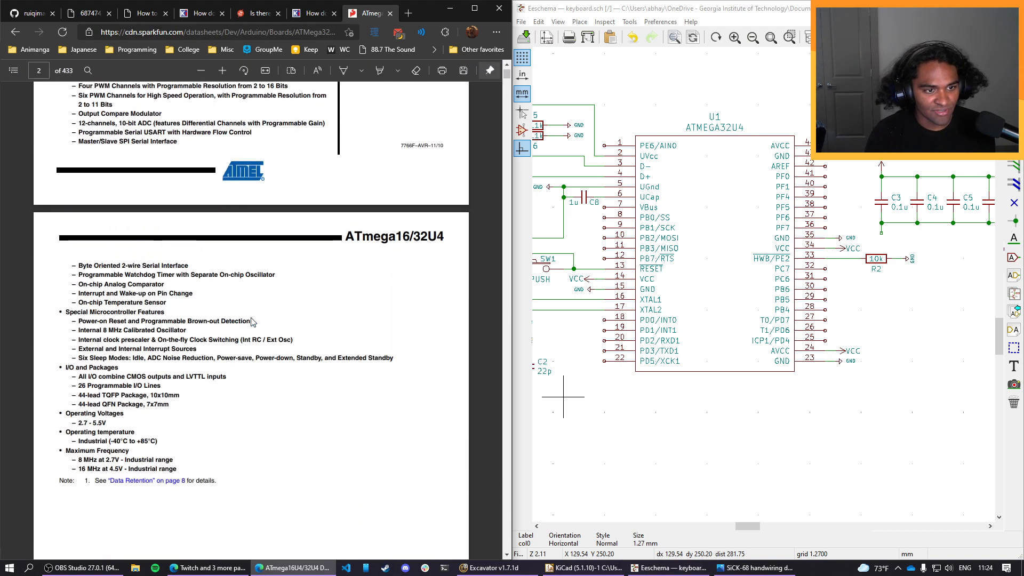
scroll(251, 321, down, 10)
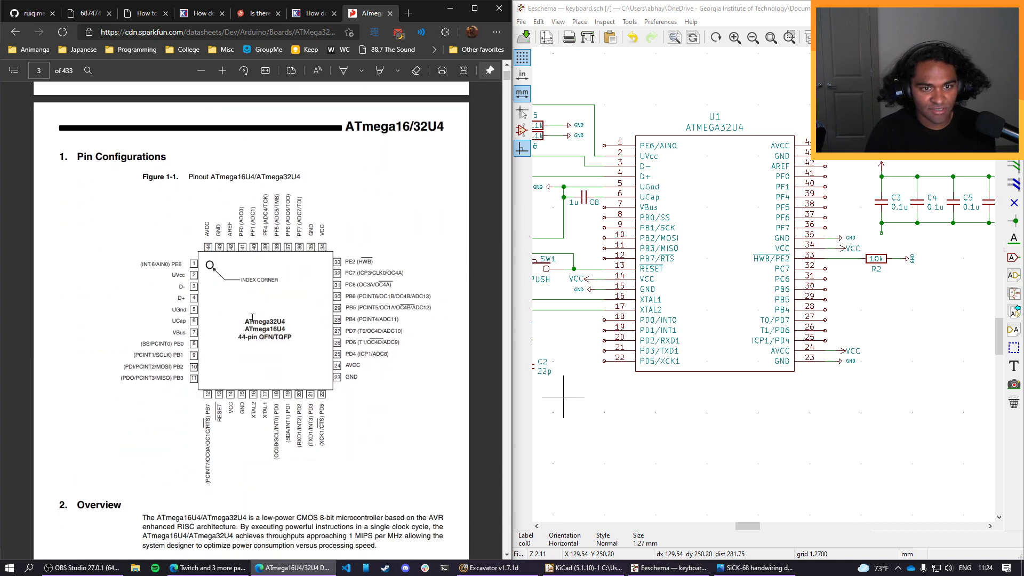
Reopen the Arduino forum thread on the Leonardo's available pins and study which ATmega32U4 pins serve as digital pins in its pinout diagram.
key(alt+Left)
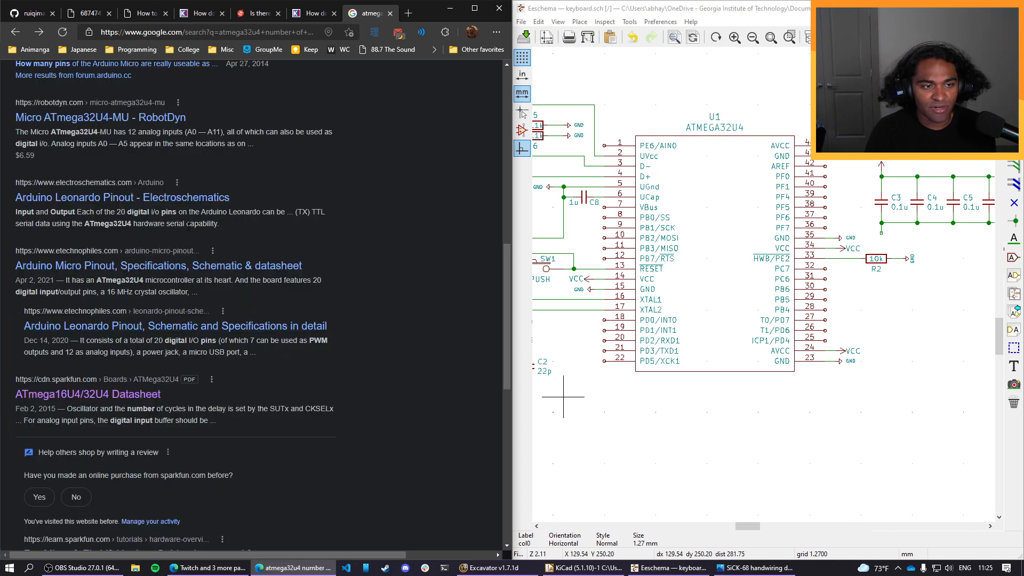
scroll(187, 232, up, 10)
scroll(162, 313, down, 3)
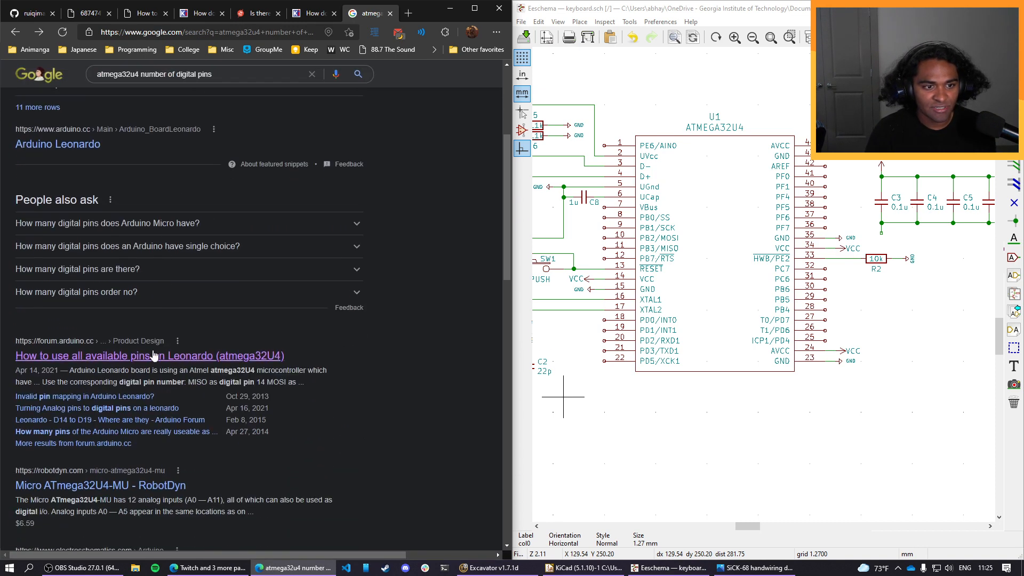
click(153, 355)
scroll(320, 312, down, 5)
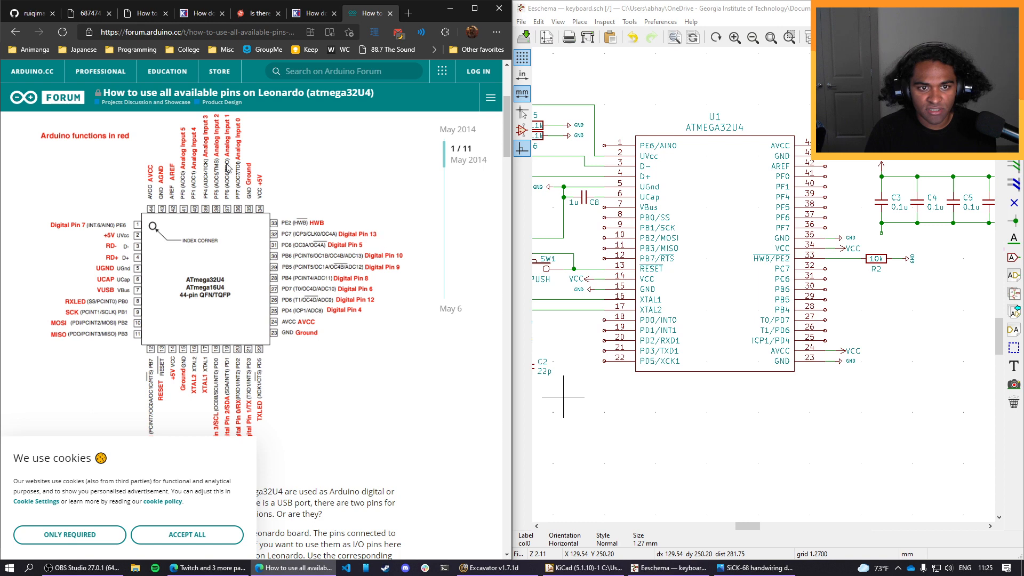
scroll(297, 337, down, 2)
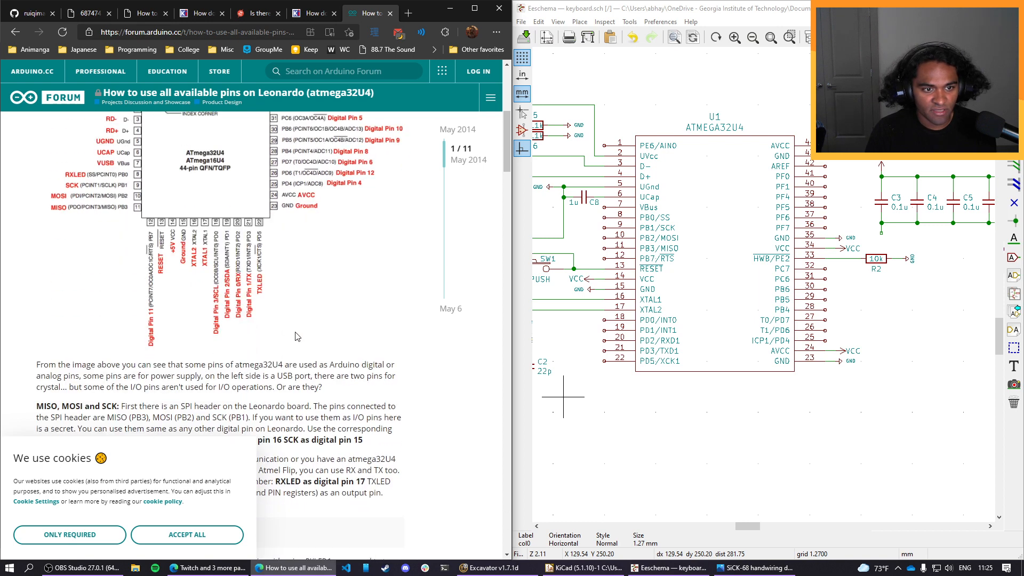
scroll(297, 336, up, 1)
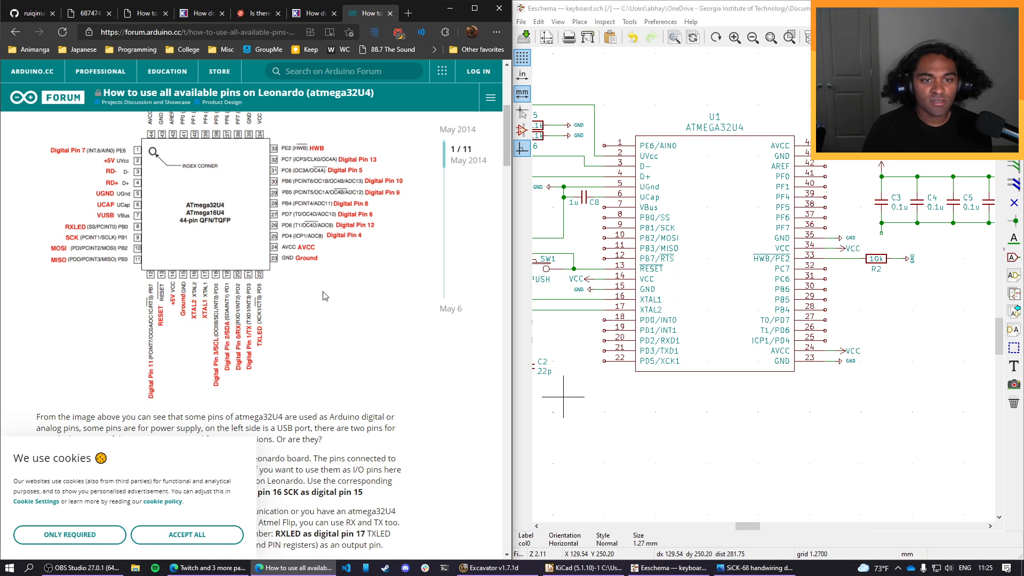
scroll(359, 239, up, 1)
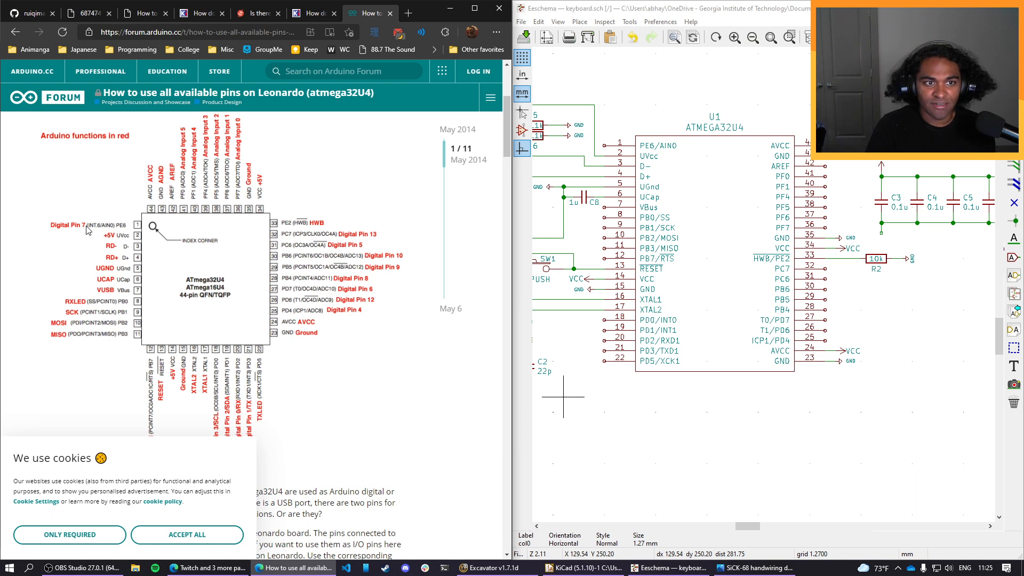
scroll(89, 229, down, 2)
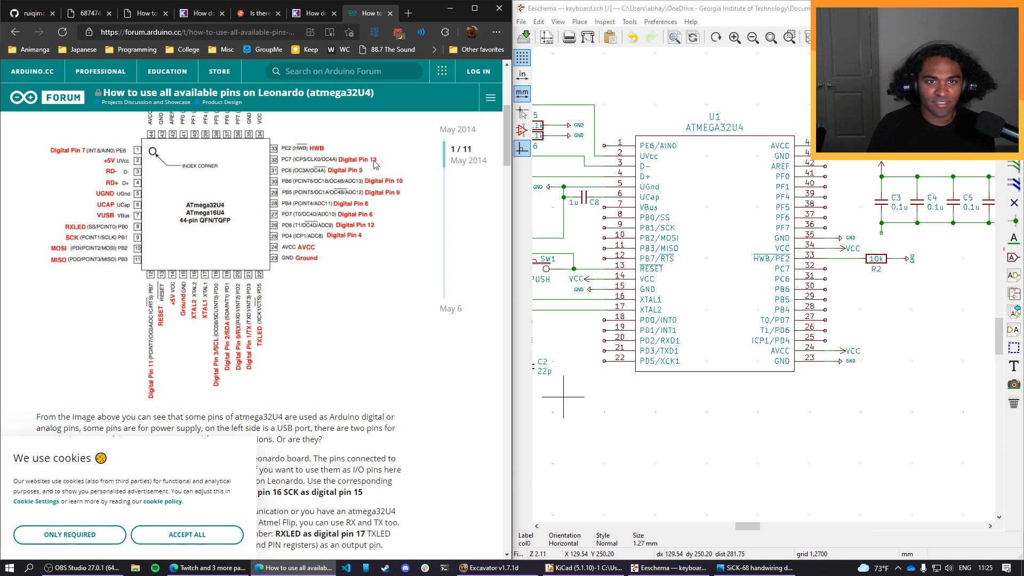
scroll(375, 165, up, 1)
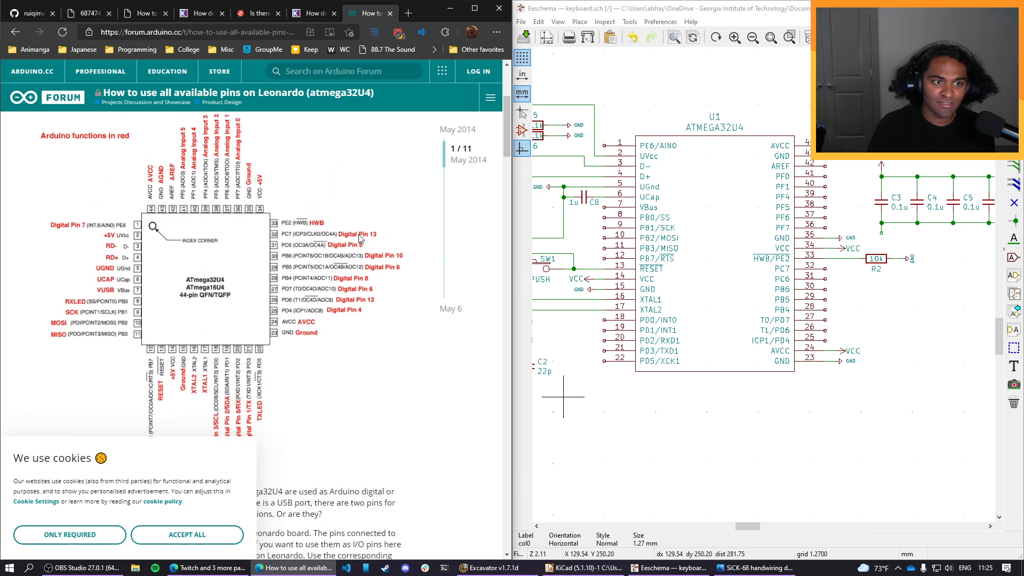
scroll(360, 238, down, 1)
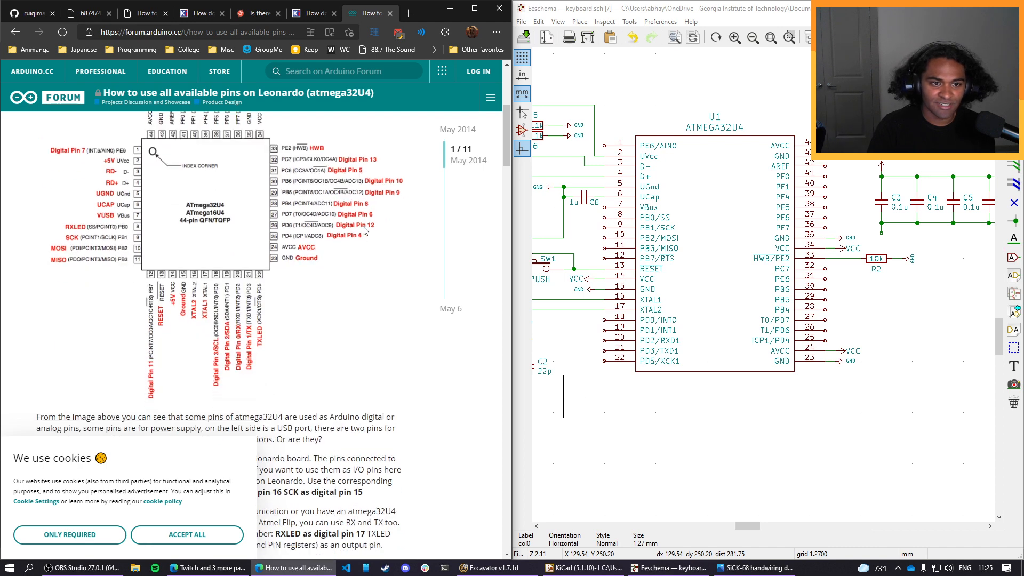
scroll(363, 230, up, 1)
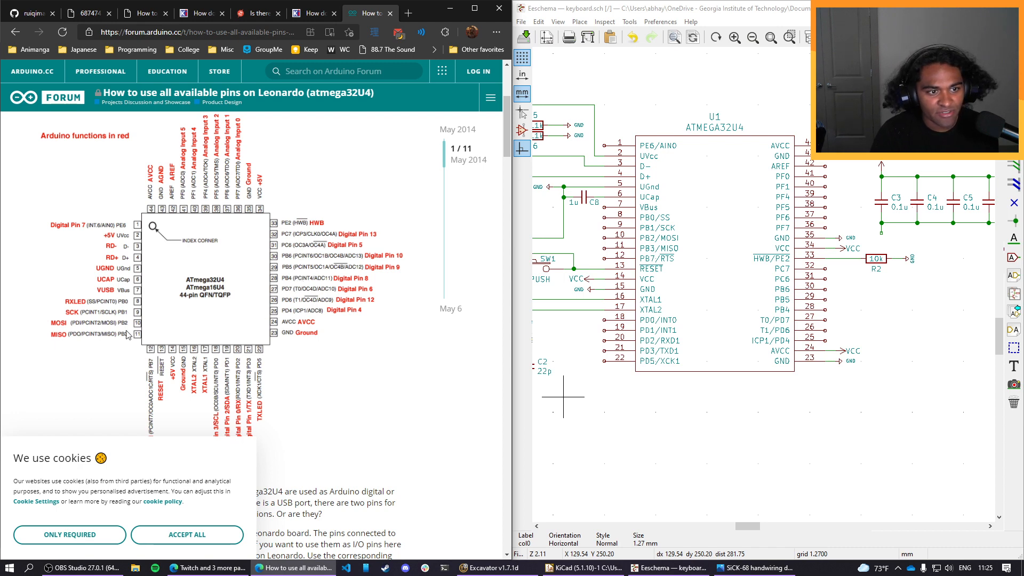
scroll(256, 312, down, 1)
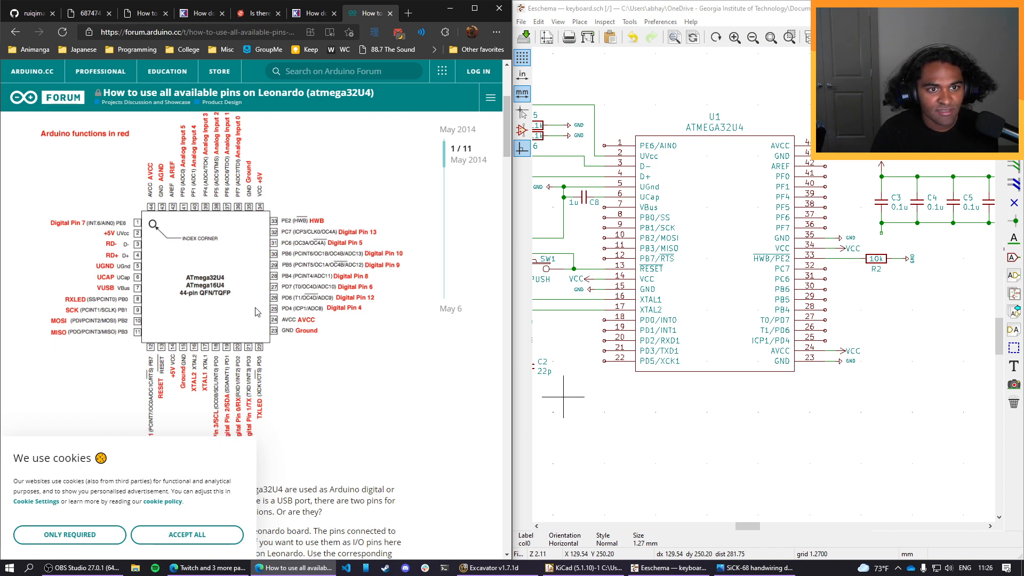
scroll(256, 311, down, 5)
Check RobotDyn's Micro ATmega32U4-MU product page from the search results, then go back and look through the remaining results.
key(alt+Left)
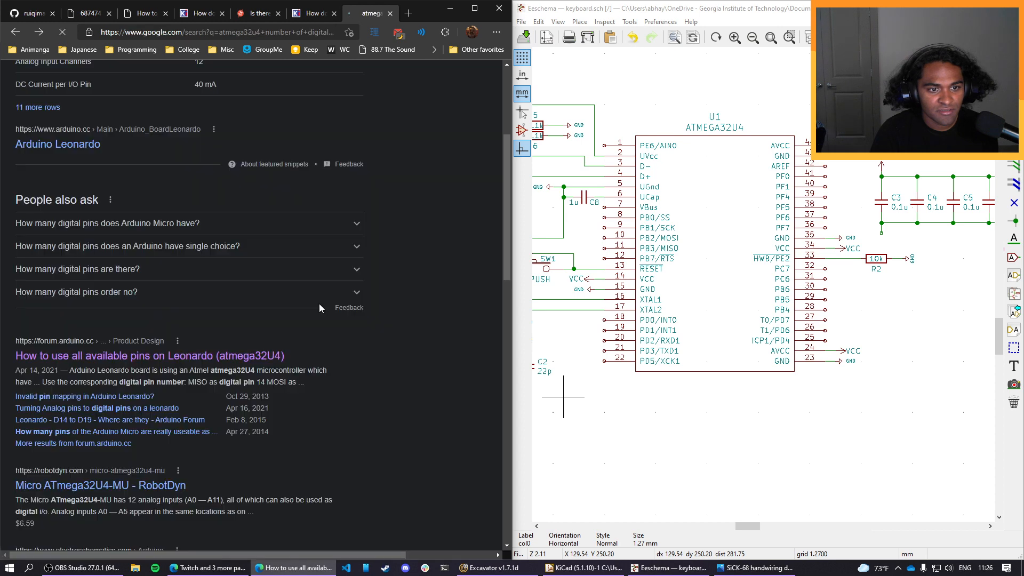
scroll(256, 233, down, 4)
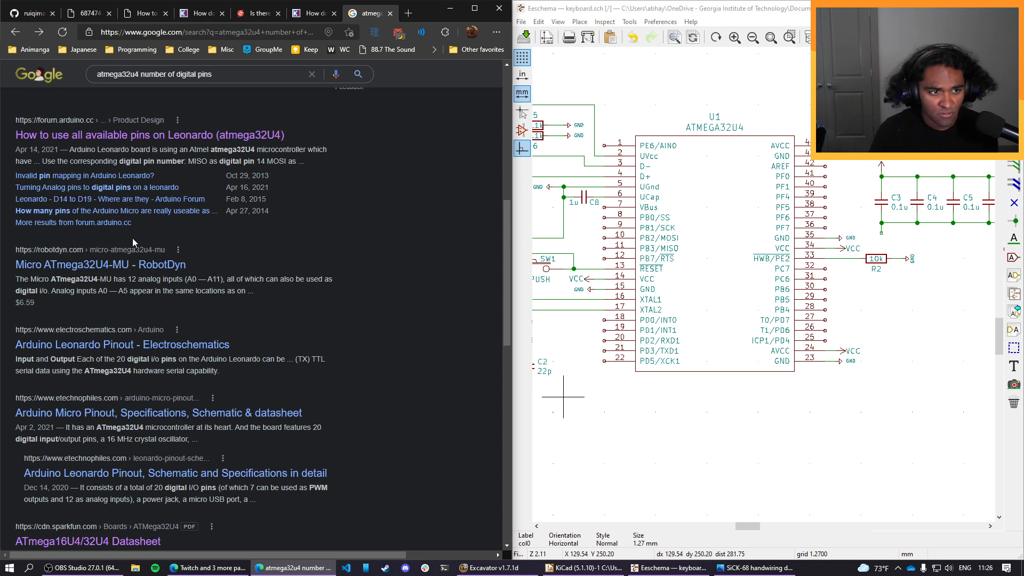
click(140, 265)
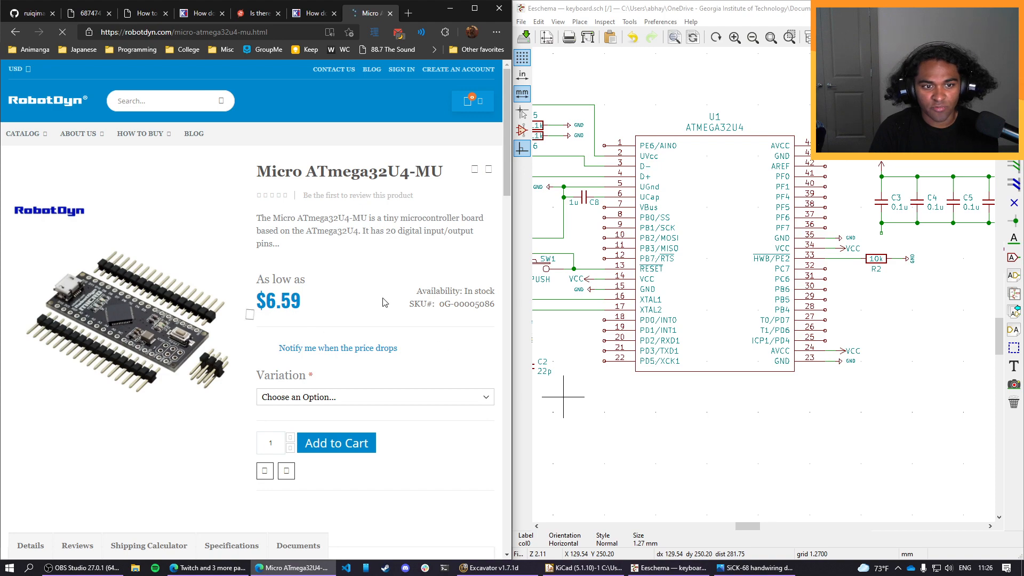
key(alt+Left)
scroll(265, 221, down, 13)
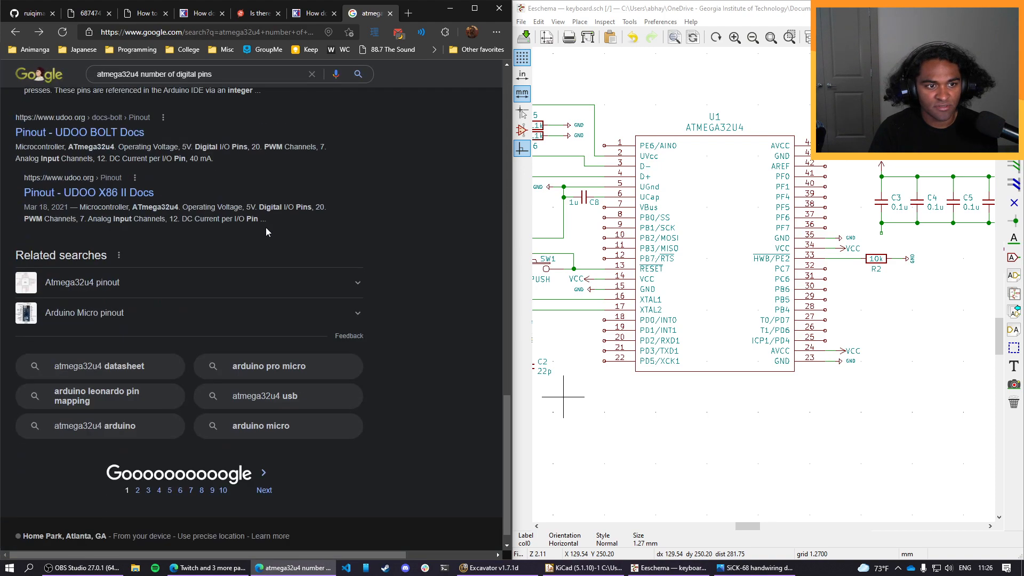
Reopen the SparkFun ATmega16U4/32U4 datasheet from the search results and examine its pinout figure.
scroll(266, 227, up, 6)
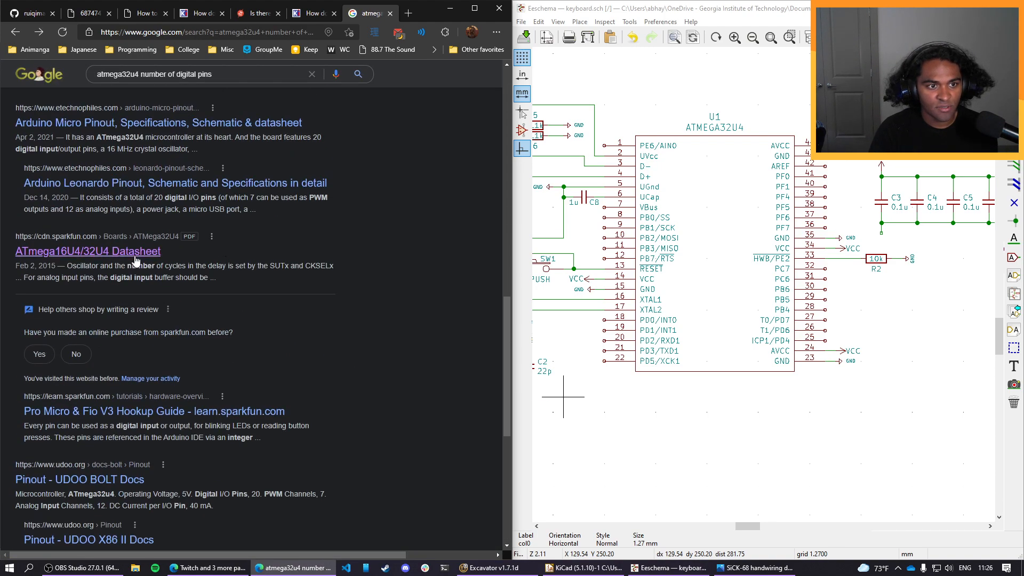
click(155, 251)
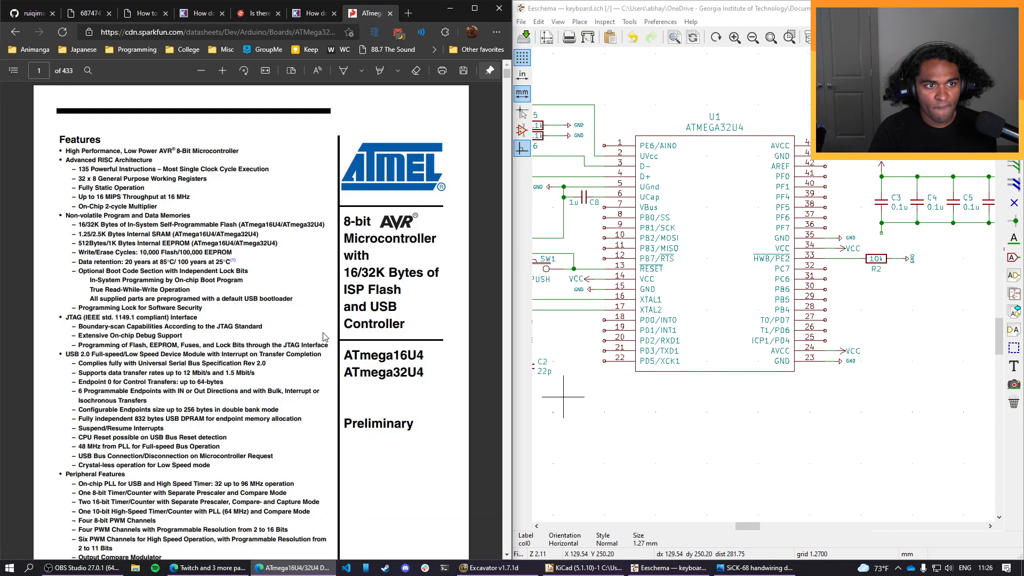
scroll(327, 336, down, 15)
scroll(232, 286, down, 3)
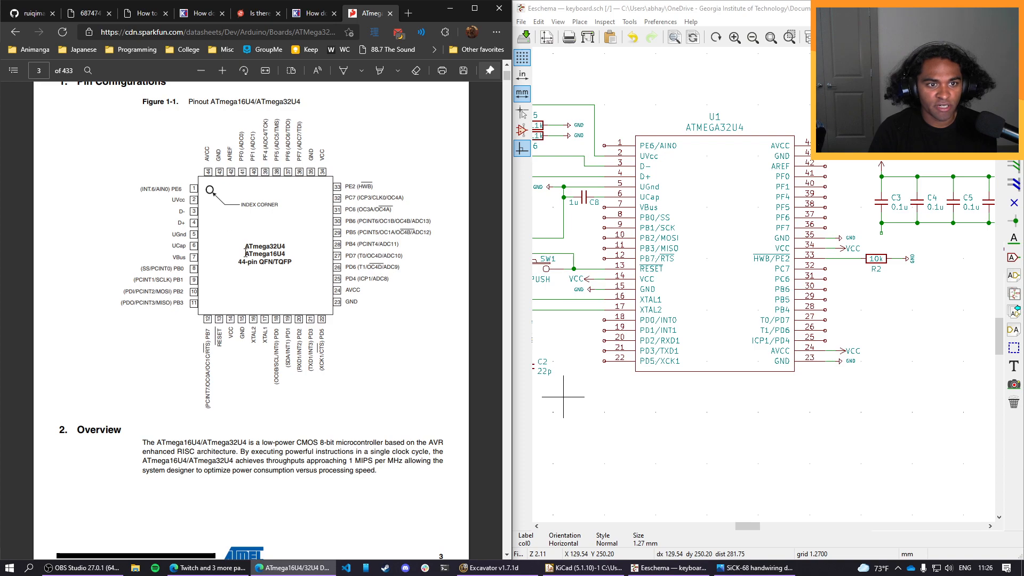
scroll(258, 283, down, 1)
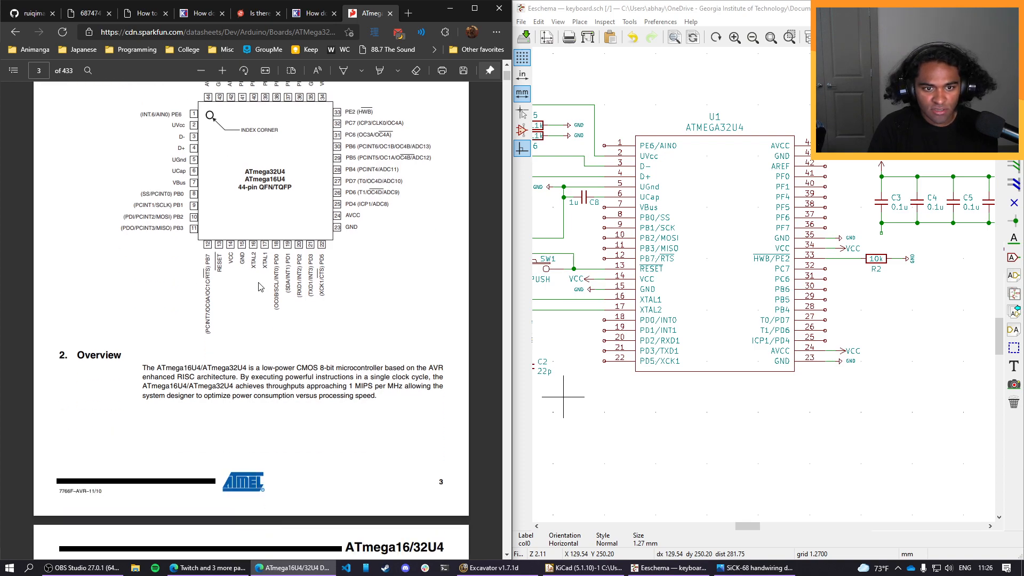
Read the datasheet's Pin Descriptions section for Ports B through F to see which pins serve as bi-directional I/O.
scroll(258, 287, down, 10)
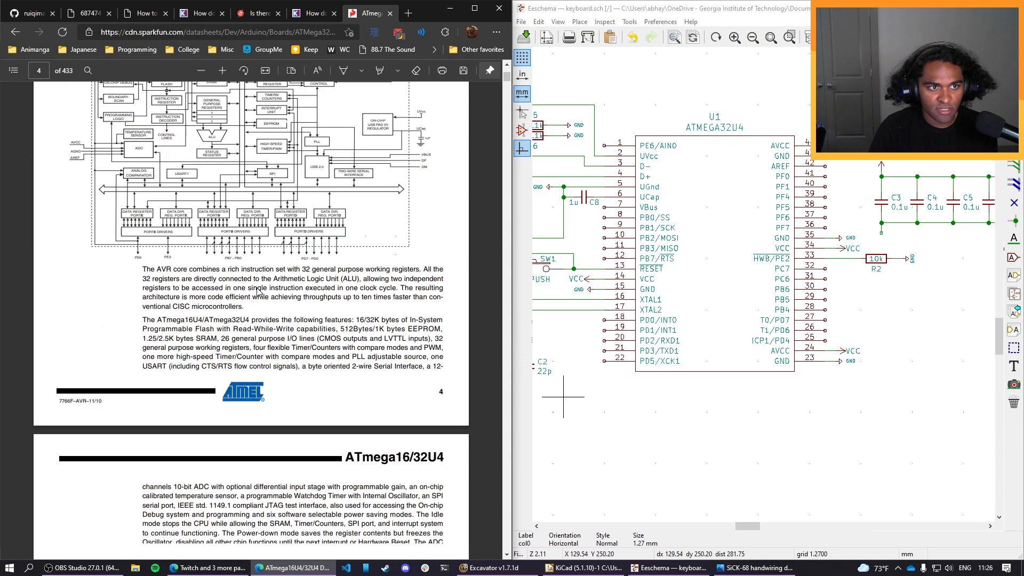
scroll(257, 291, down, 10)
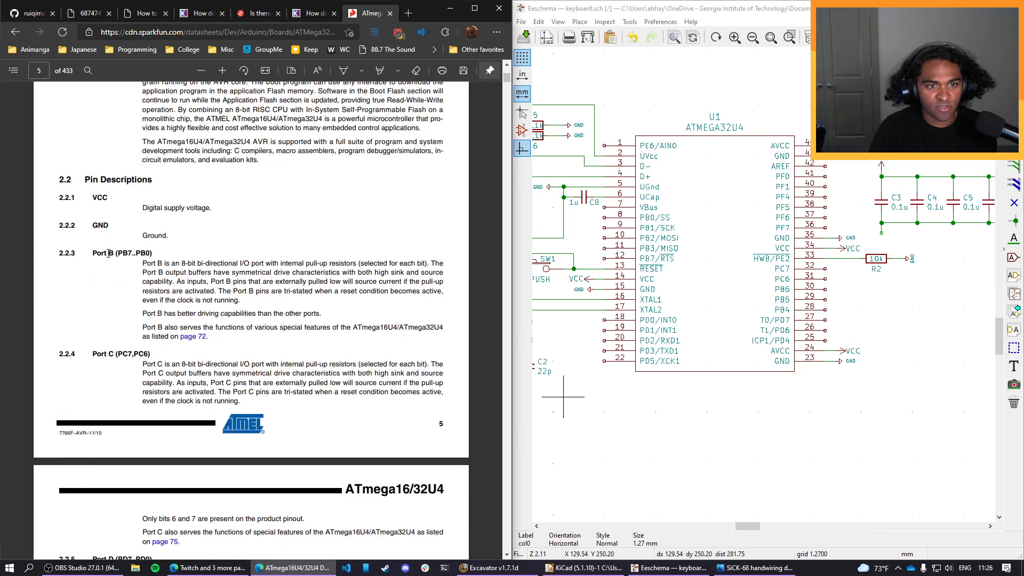
drag(108, 253, 153, 254)
click(173, 185)
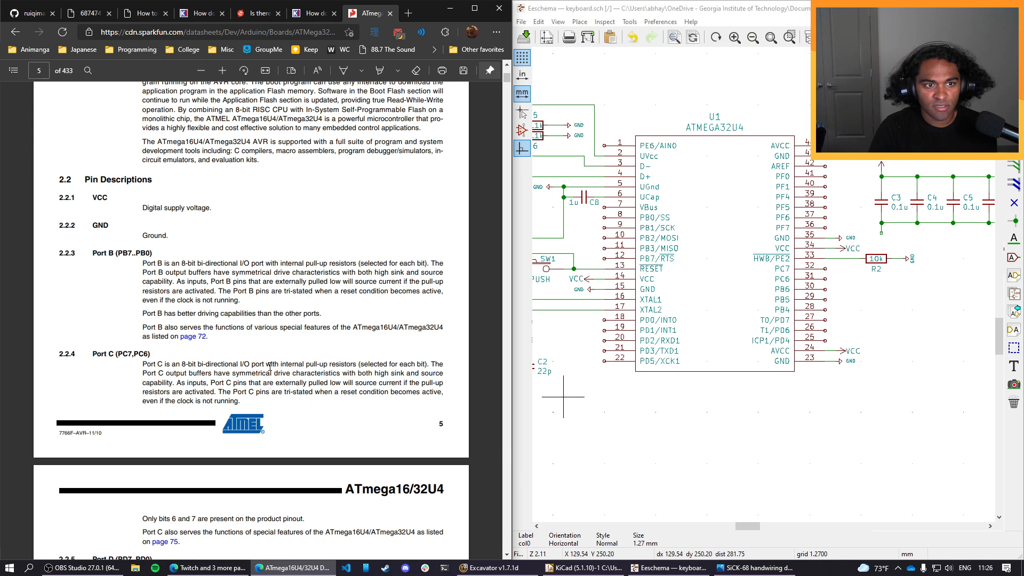
scroll(269, 368, down, 2)
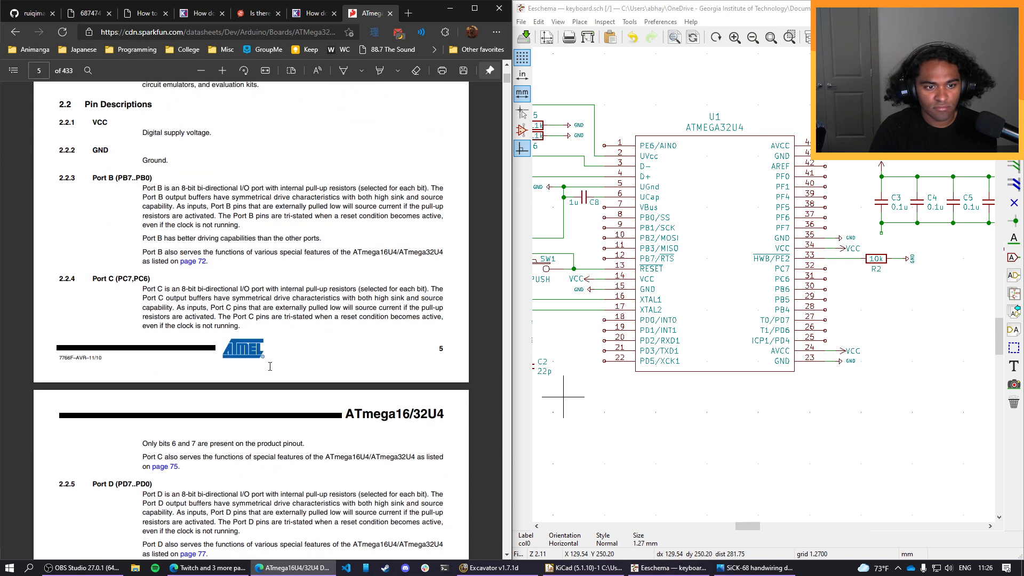
scroll(270, 366, down, 4)
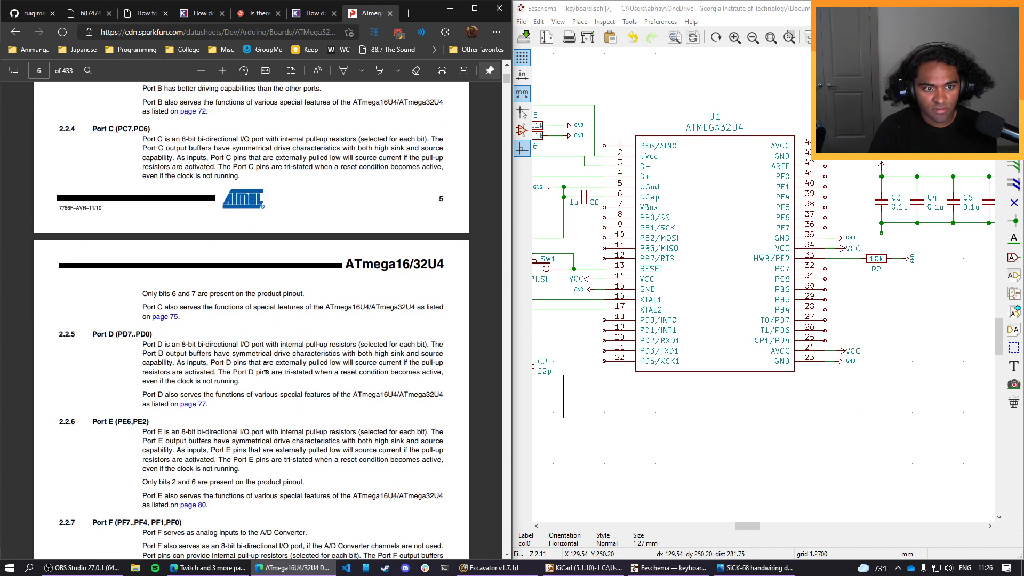
scroll(238, 458, down, 4)
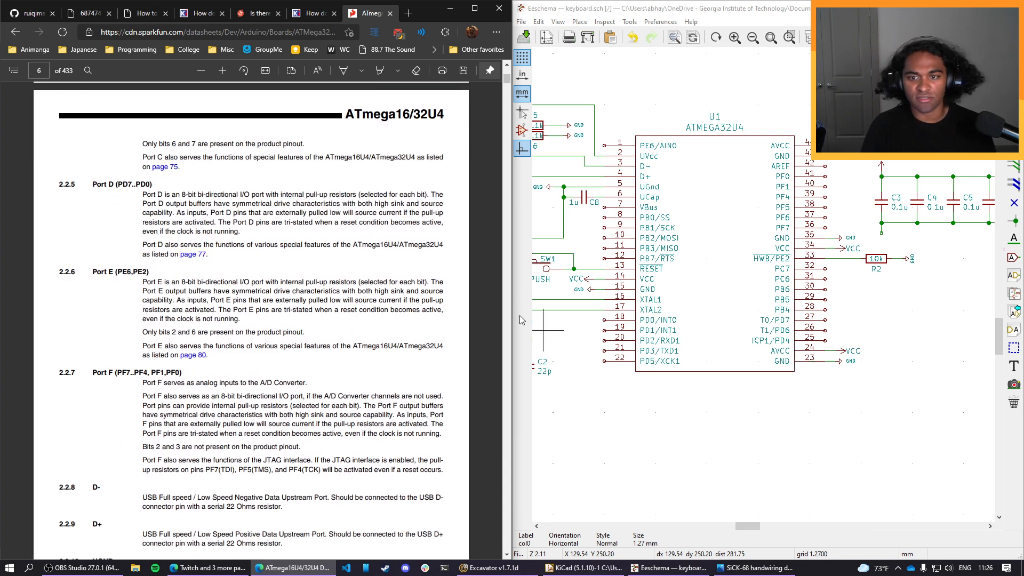
scroll(292, 313, up, 2)
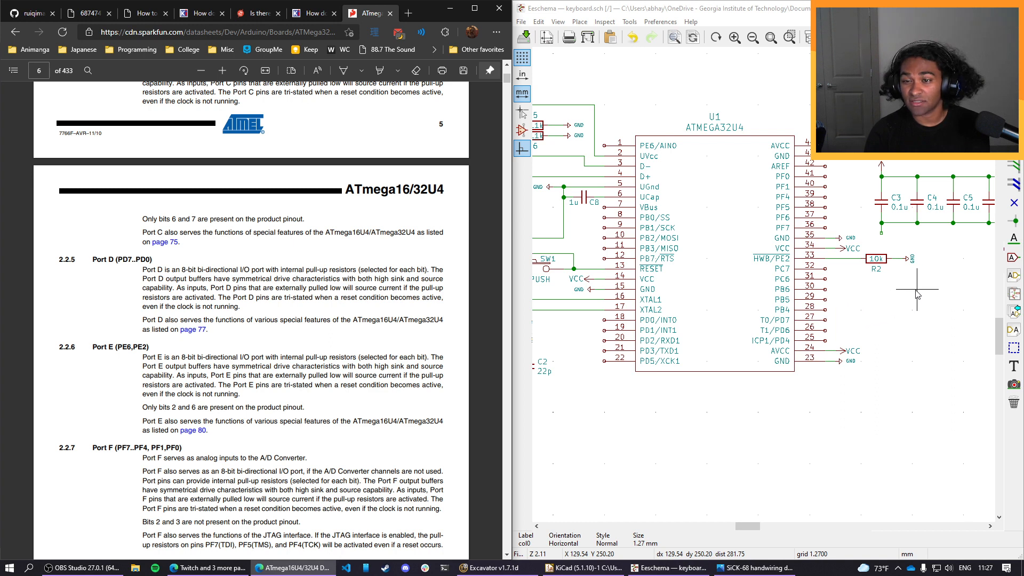
Return to the keyboard PCB guide on GitHub and review how it connects the matrix rows and columns to the controller with labels.
middle_drag(915, 291, 822, 361)
middle_drag(864, 204, 824, 256)
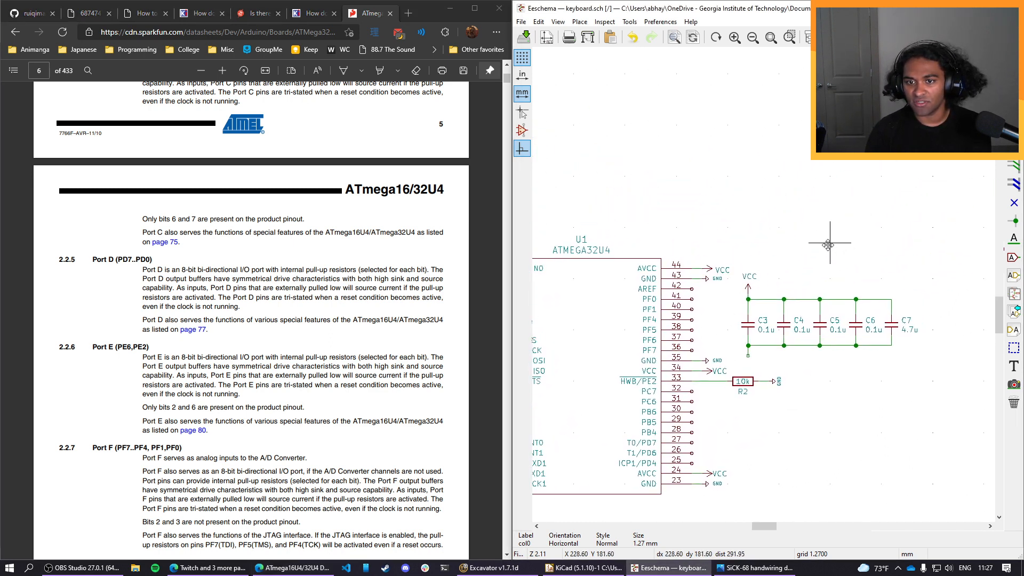
click(32, 13)
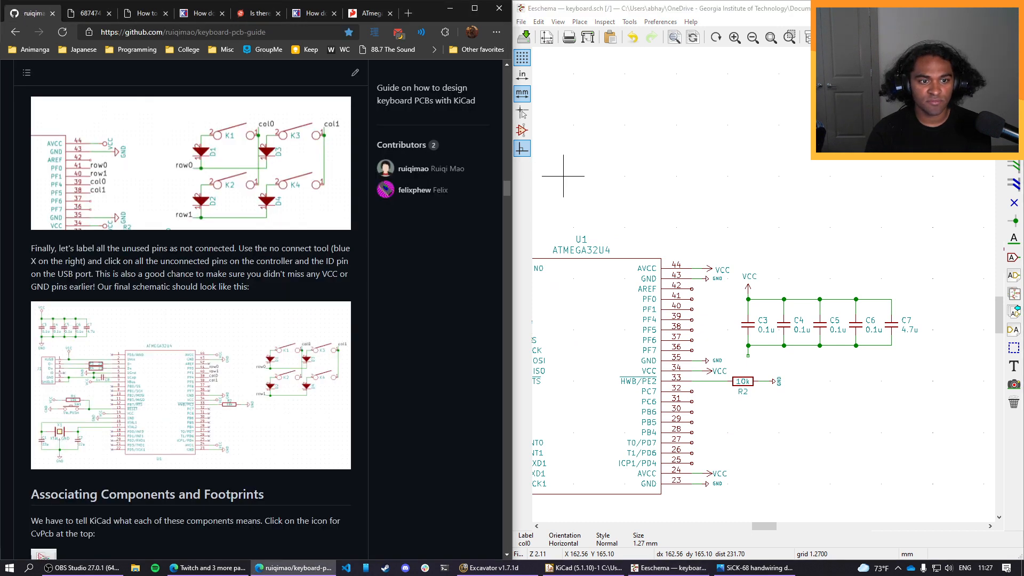
scroll(213, 378, up, 2)
scroll(218, 376, down, 2)
scroll(218, 375, up, 3)
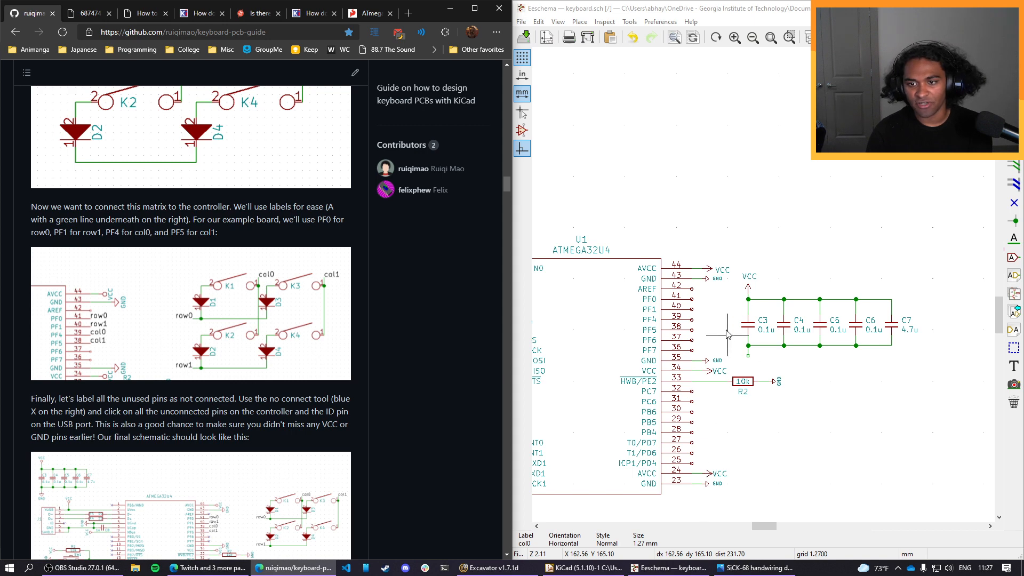
scroll(731, 228, down, 5)
scroll(844, 345, up, 3)
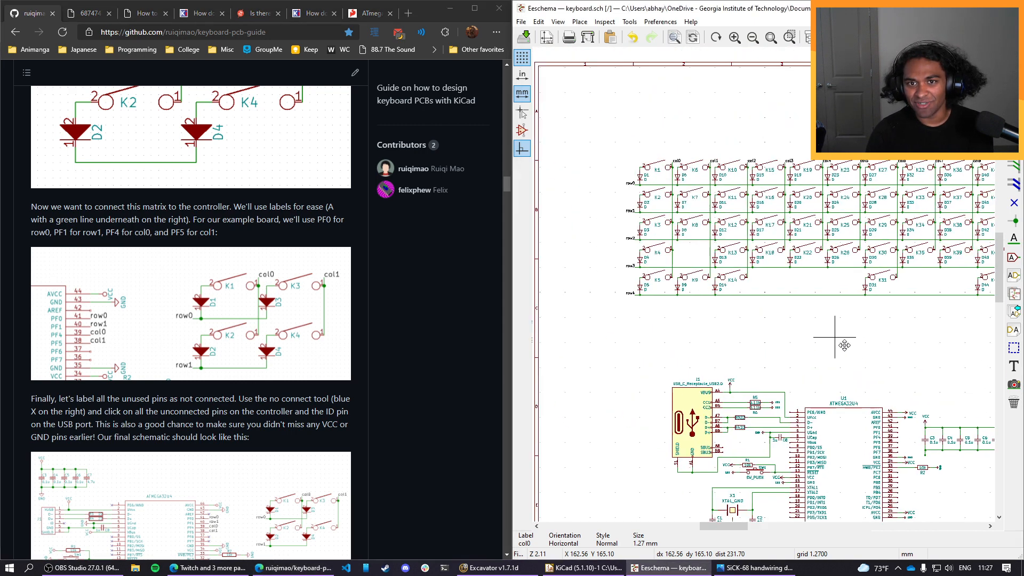
Copy the row0 to row4 labels beside the switch matrix and paste them into the empty area above the decoupling capacitors in the schematic.
drag(601, 157, 621, 320)
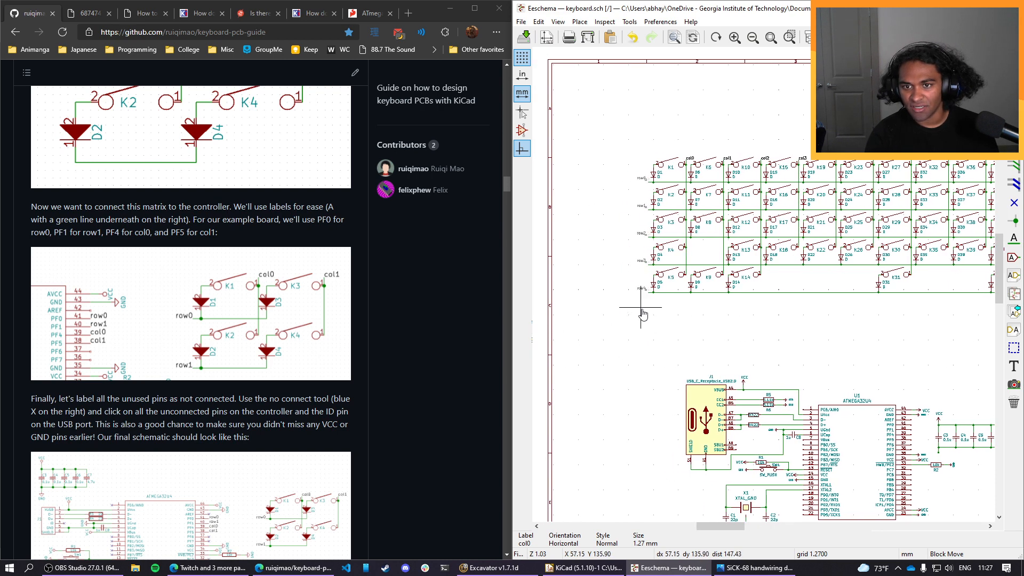
click(645, 315)
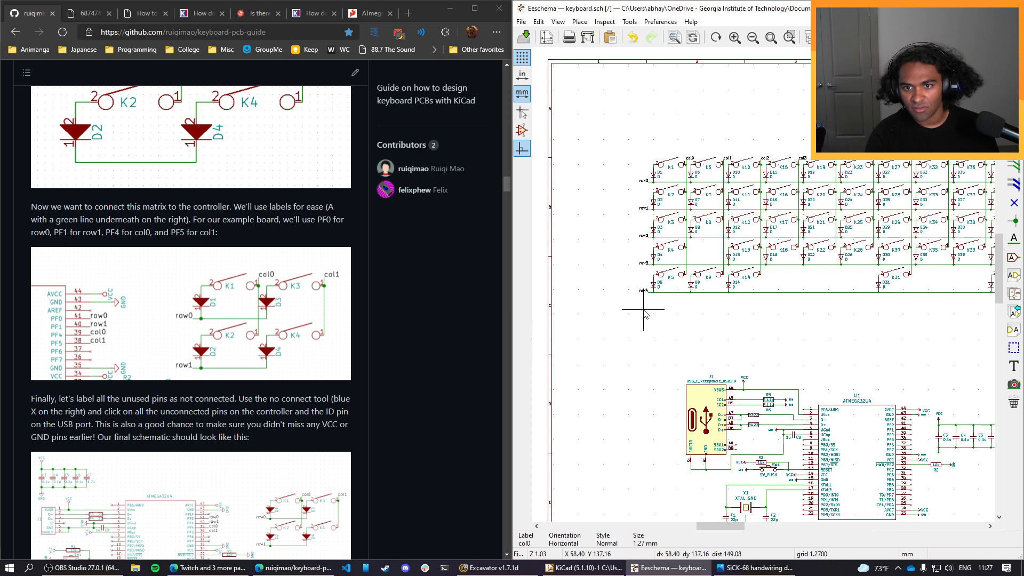
key(ctrl+v)
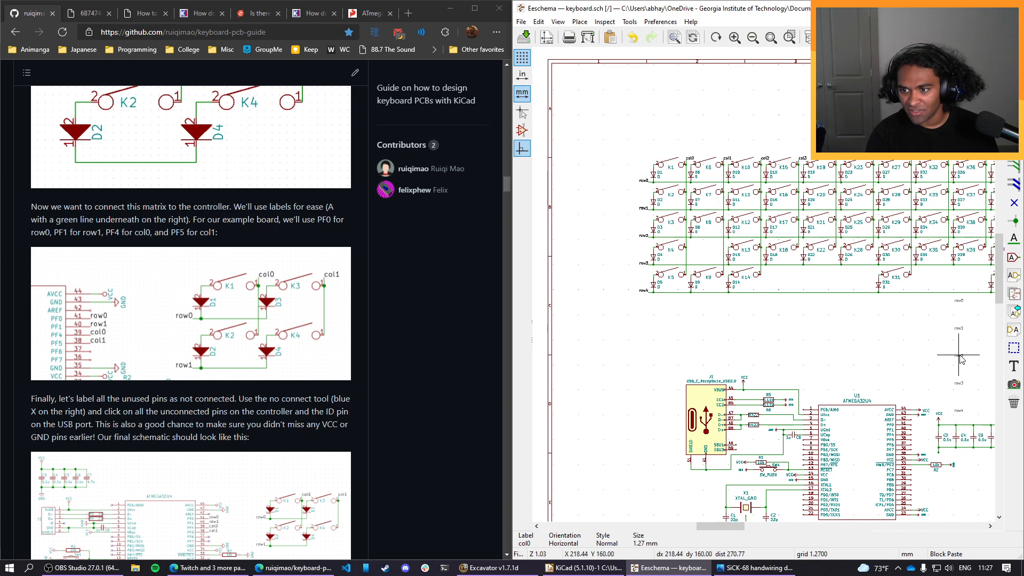
click(967, 384)
Set the orientation of the pasted row0 label to Right.
scroll(967, 384, up, 3)
scroll(764, 288, down, 3)
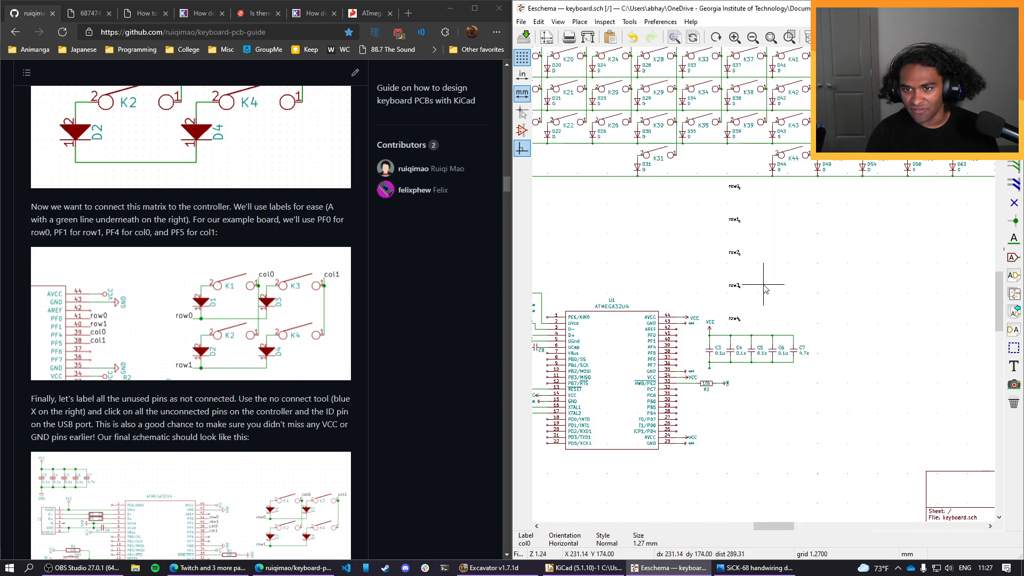
scroll(764, 288, up, 1)
scroll(763, 287, up, 3)
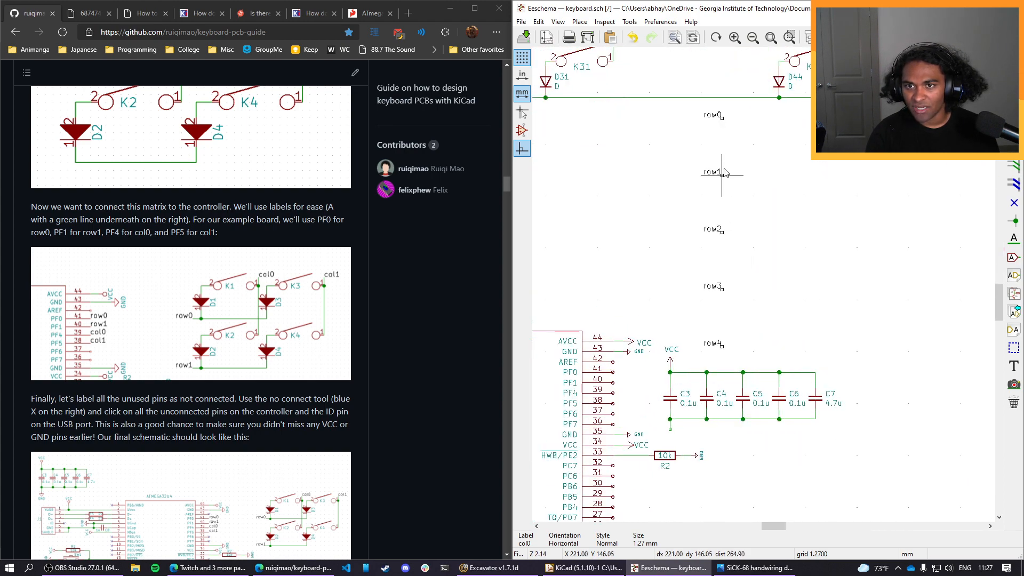
double_click(715, 118)
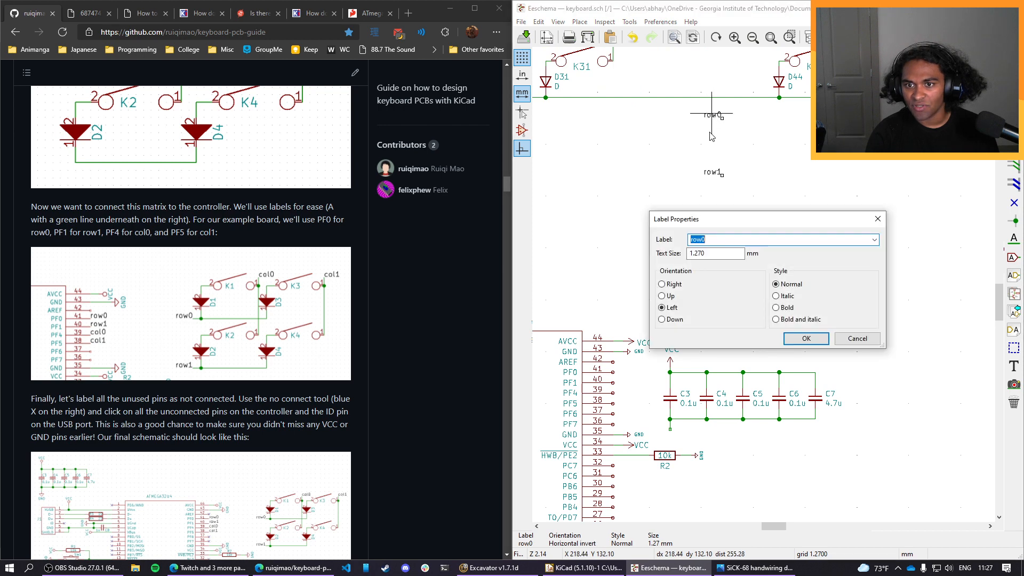
click(662, 284)
click(792, 338)
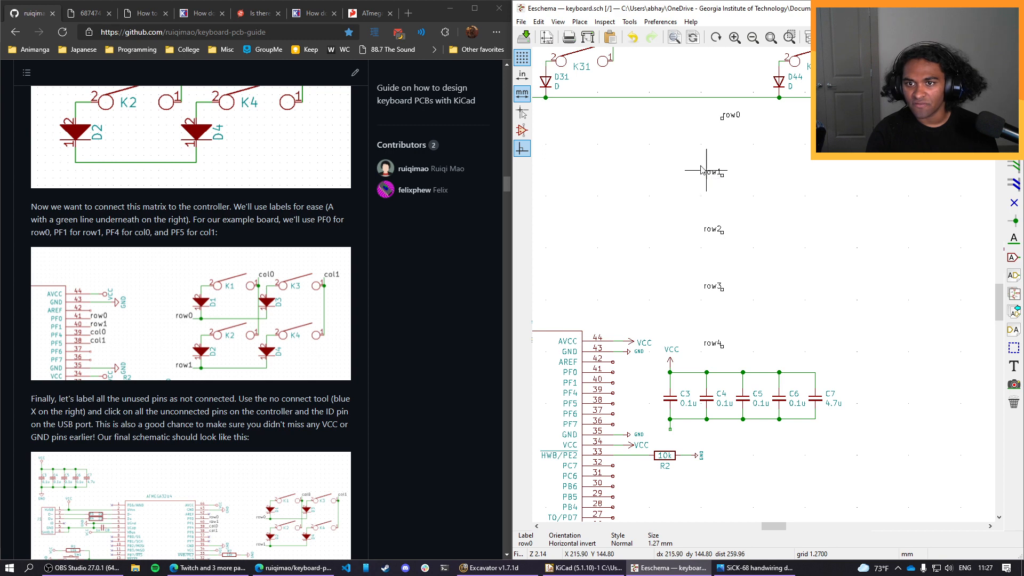
drag(696, 160, 741, 357)
click(743, 363)
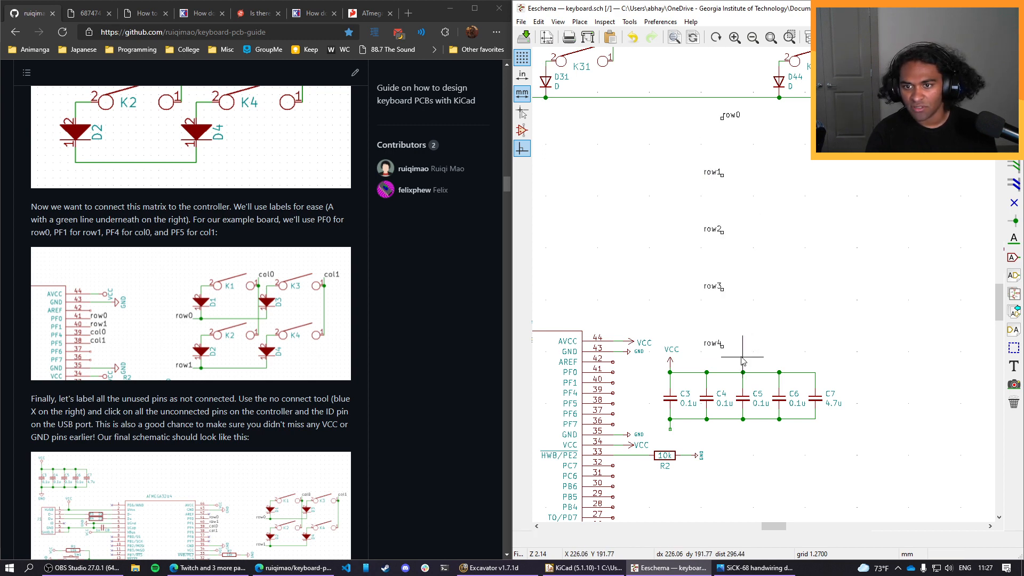
Set the orientation of the pasted row1, row2, row3 and row4 labels to Right.
double_click(712, 172)
click(672, 284)
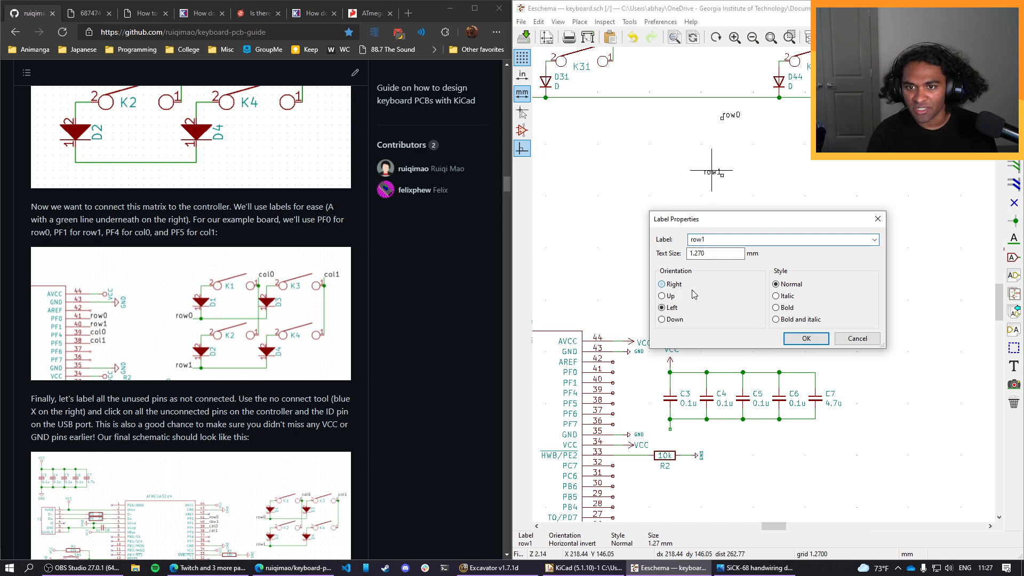
click(806, 338)
double_click(712, 230)
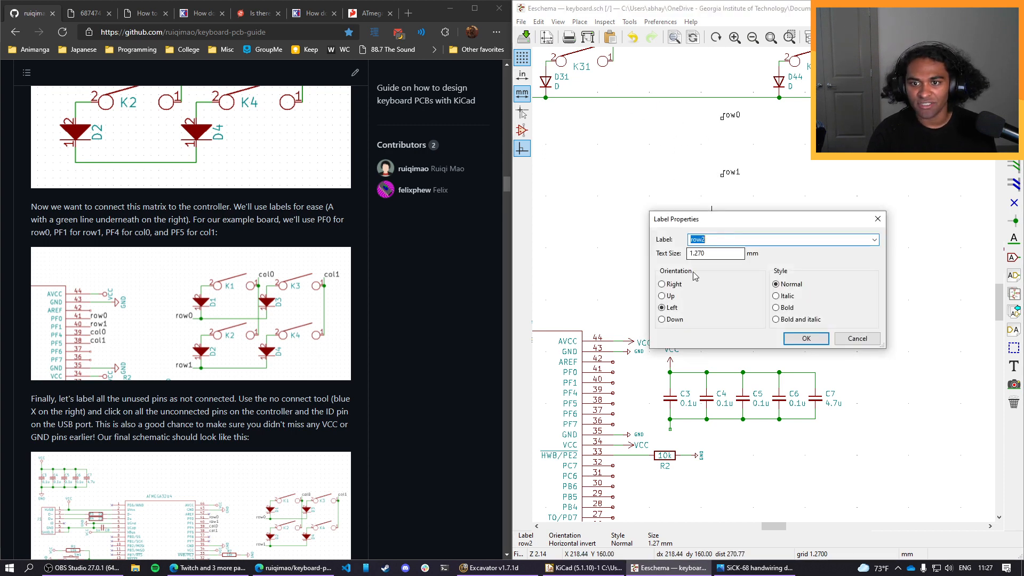
click(805, 338)
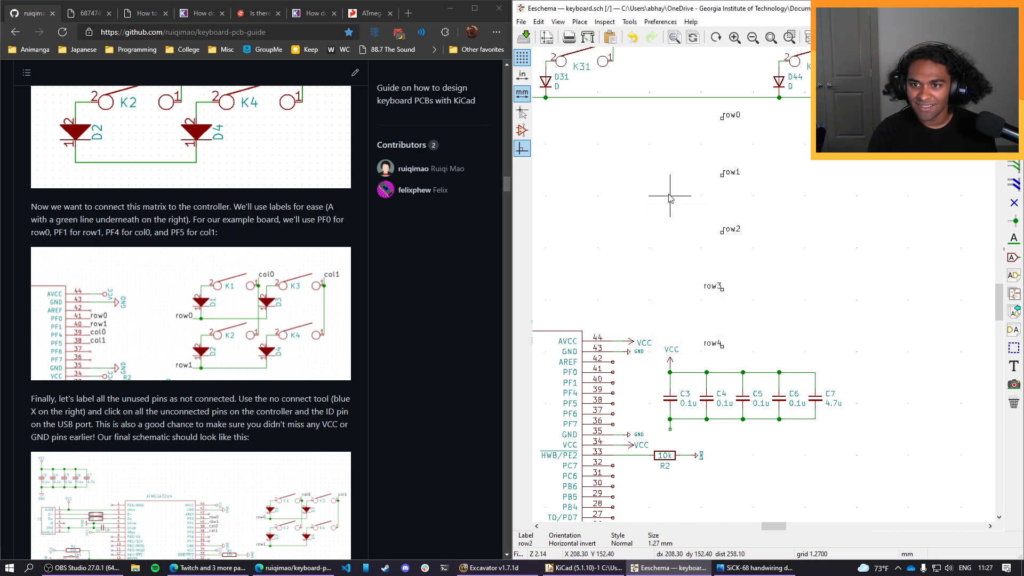
double_click(711, 288)
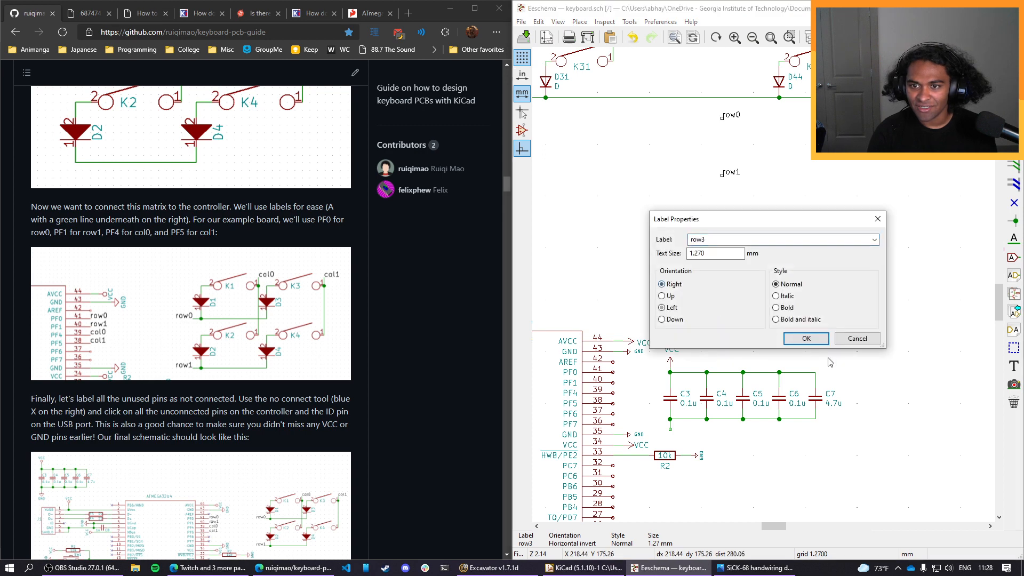
click(805, 338)
key(Insert)
double_click(715, 344)
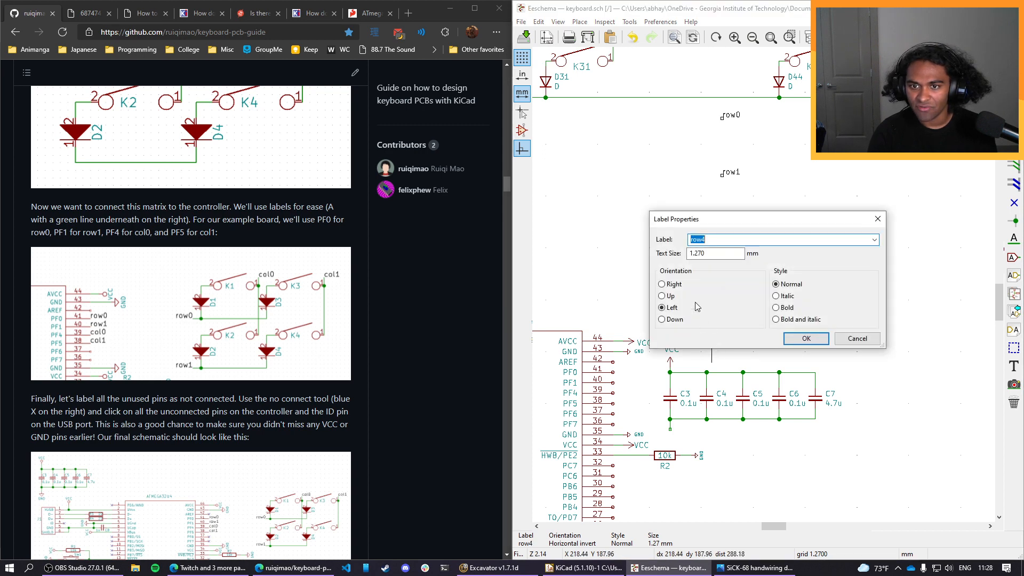
click(805, 338)
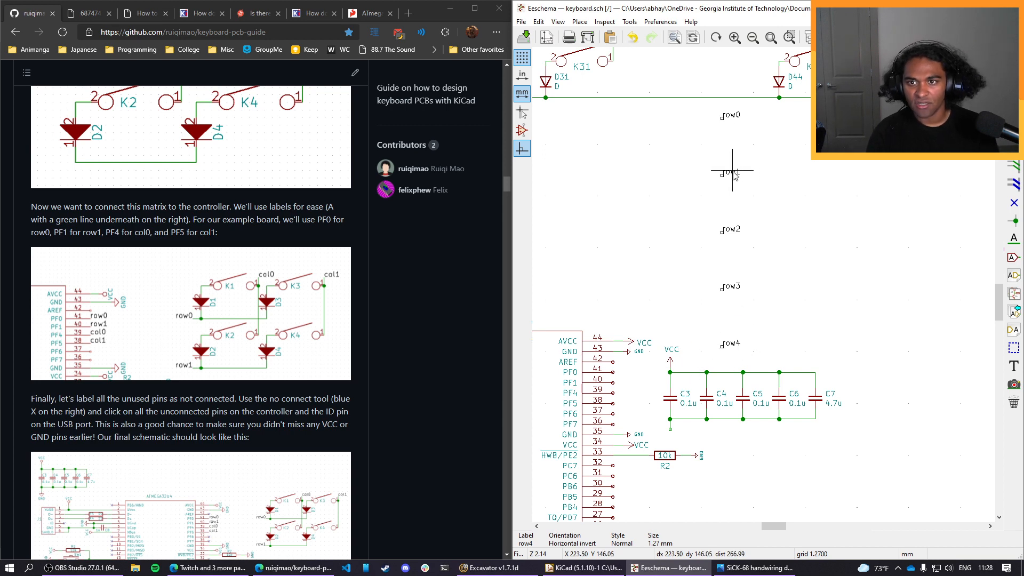
Stack the row1, row2, row3 and row4 labels in order directly beneath row0, matching the spacing of the controller's pins.
drag(733, 171, 733, 103)
click(732, 101)
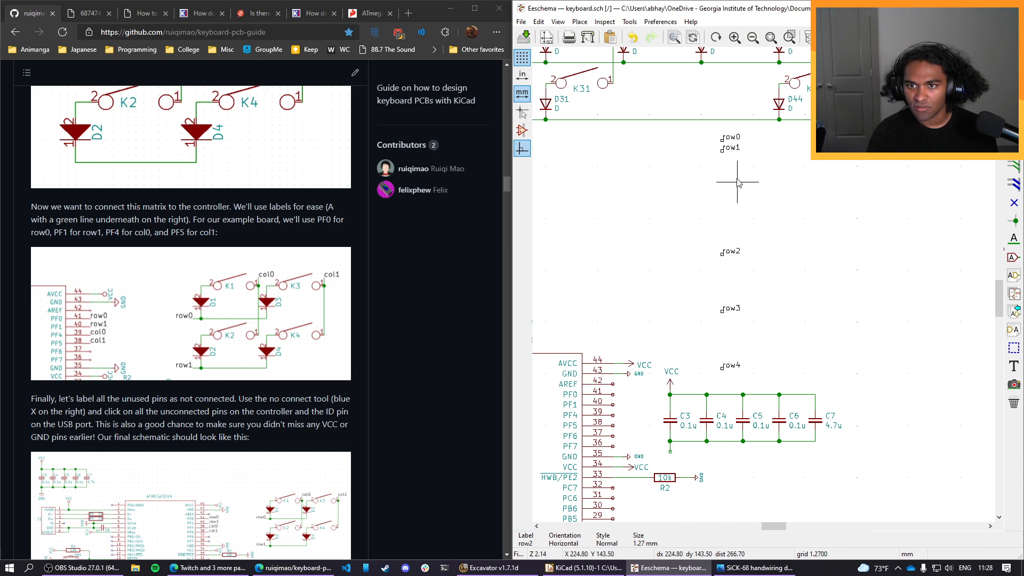
click(730, 250)
key(m)
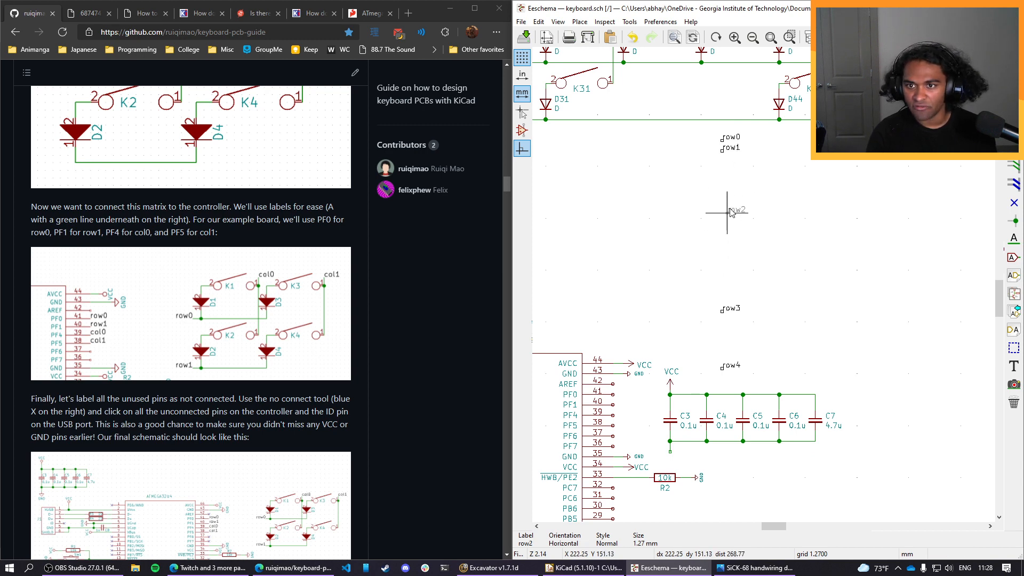
click(724, 162)
click(730, 307)
key(m)
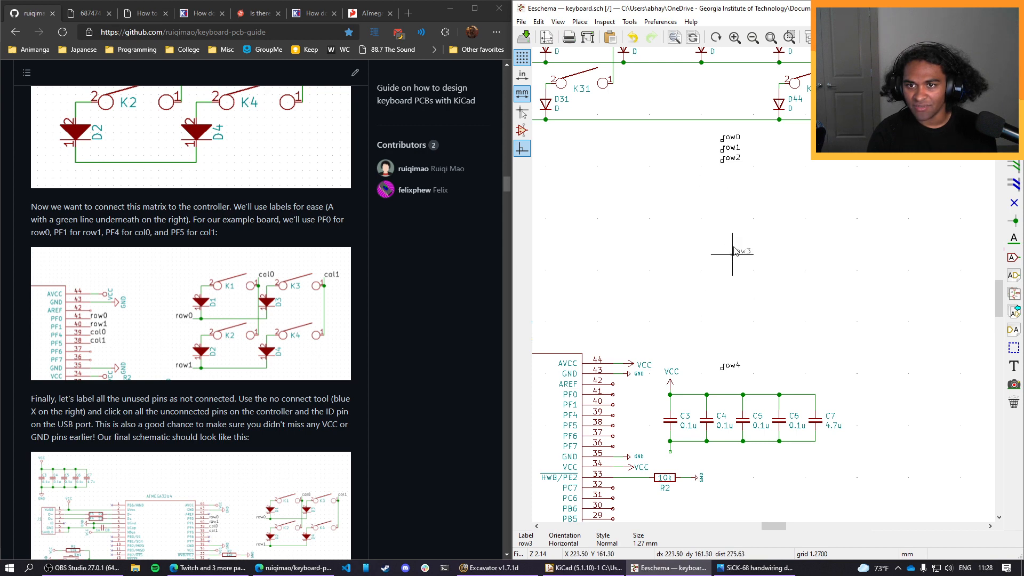
click(724, 172)
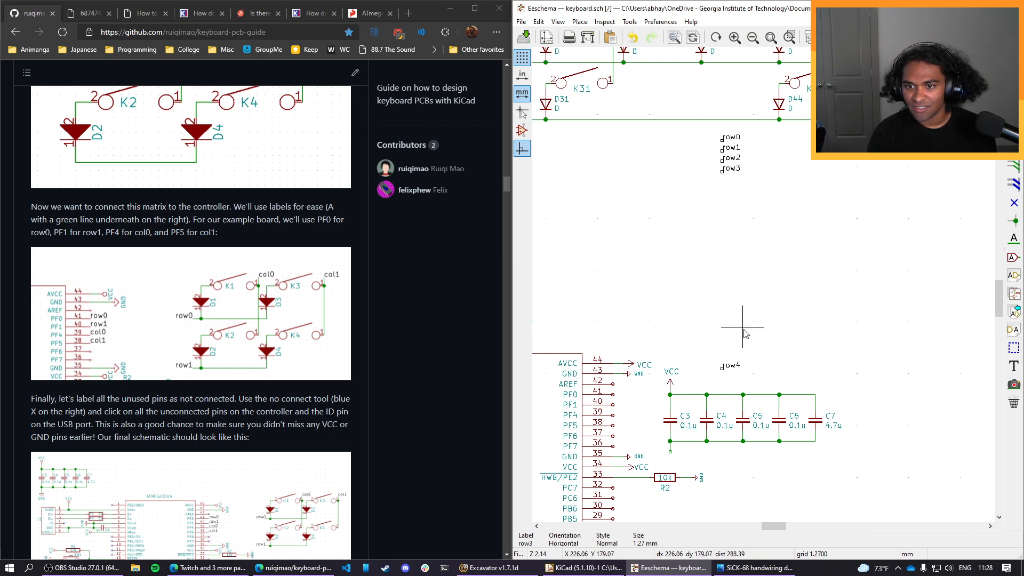
click(731, 366)
key(m)
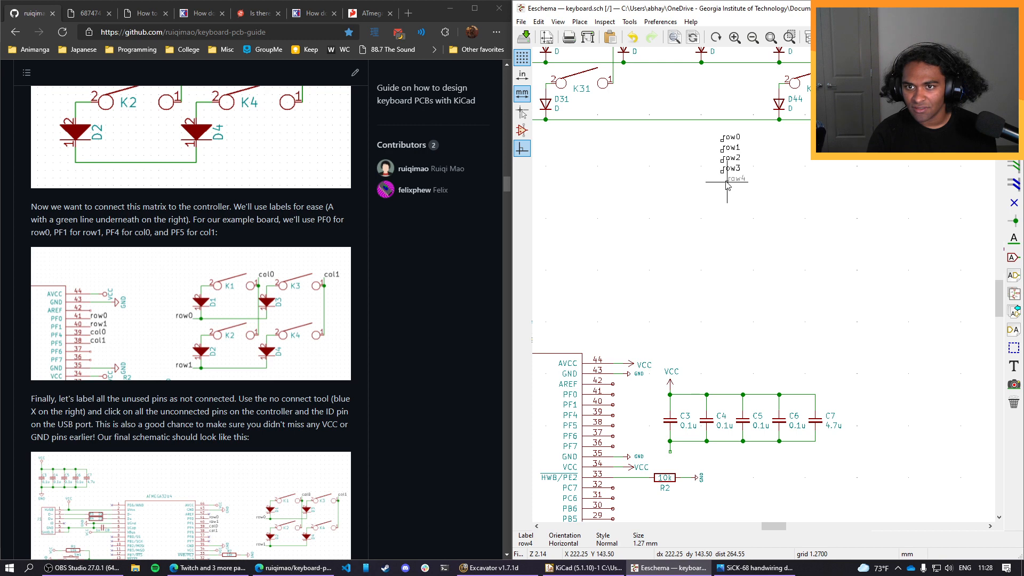
click(723, 182)
Move the stack of row0 to row4 labels onto the ATmega32U4 pins PF0, PF1, PF4, PF5 and PF6.
drag(753, 209, 715, 123)
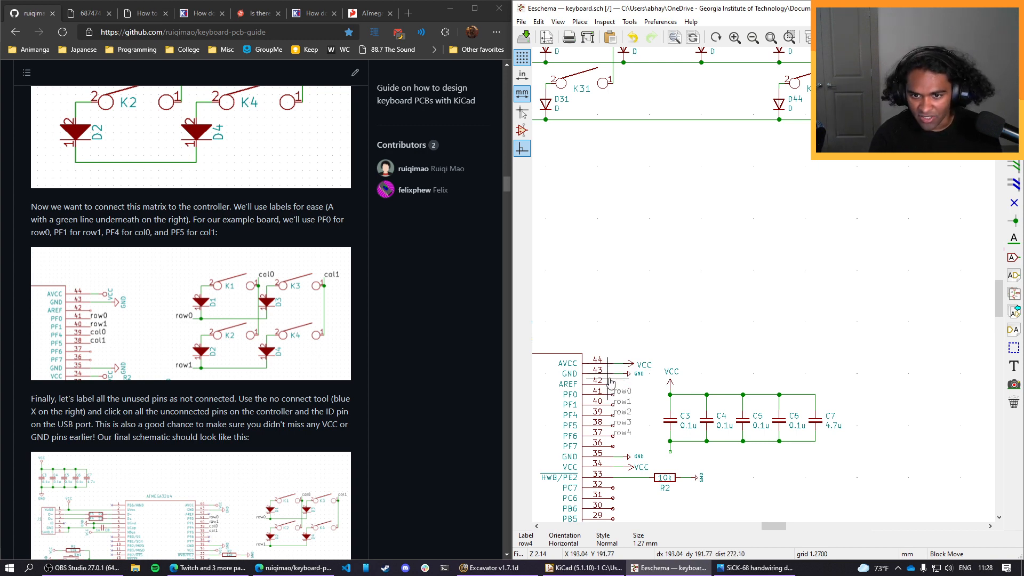
click(610, 382)
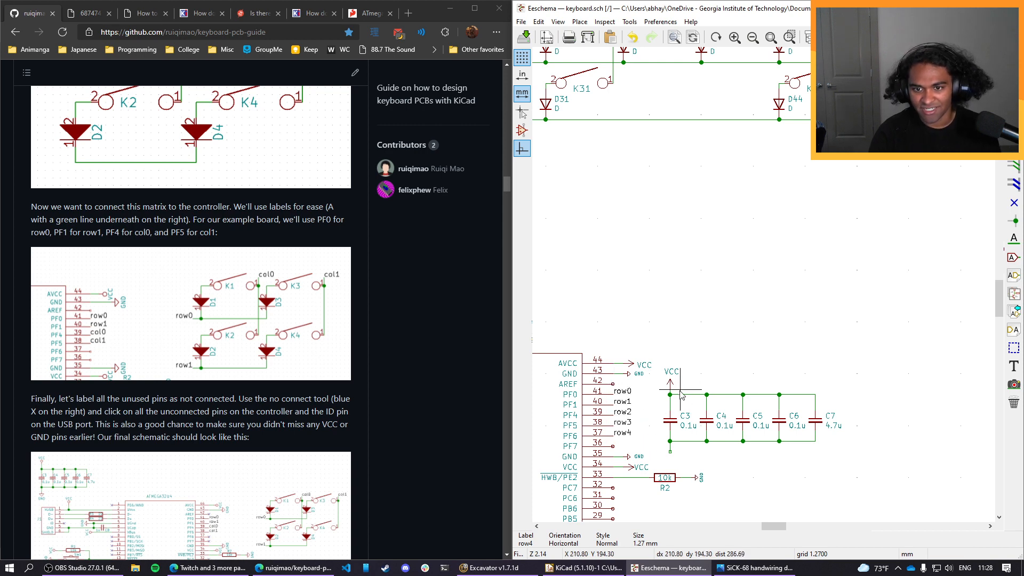
scroll(728, 470, down, 1)
scroll(764, 286, up, 1)
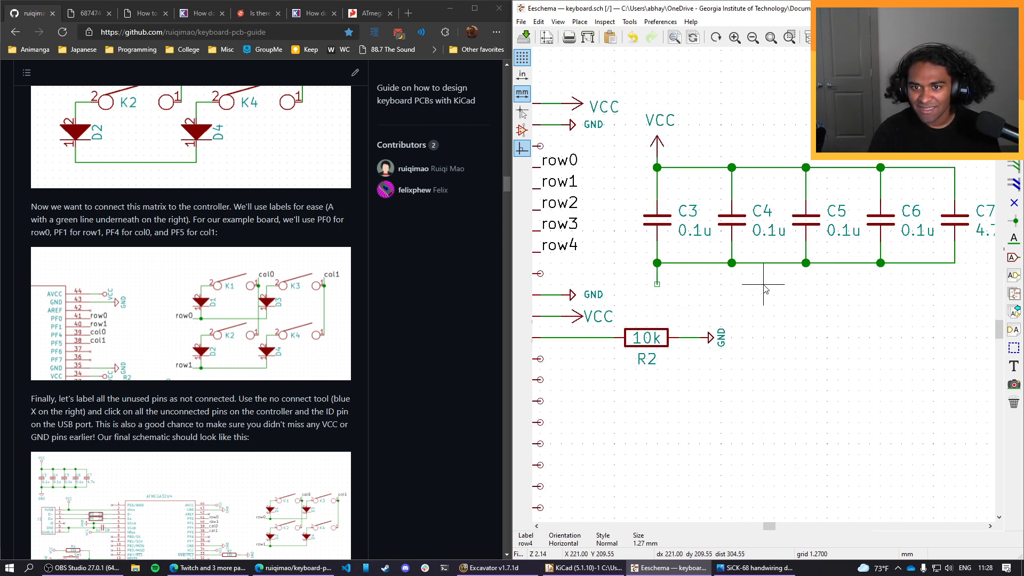
Duplicate the col0 label from the switch matrix and attach the copy to the controller's PF7 pin.
scroll(763, 285, down, 1)
middle_drag(731, 324, 837, 268)
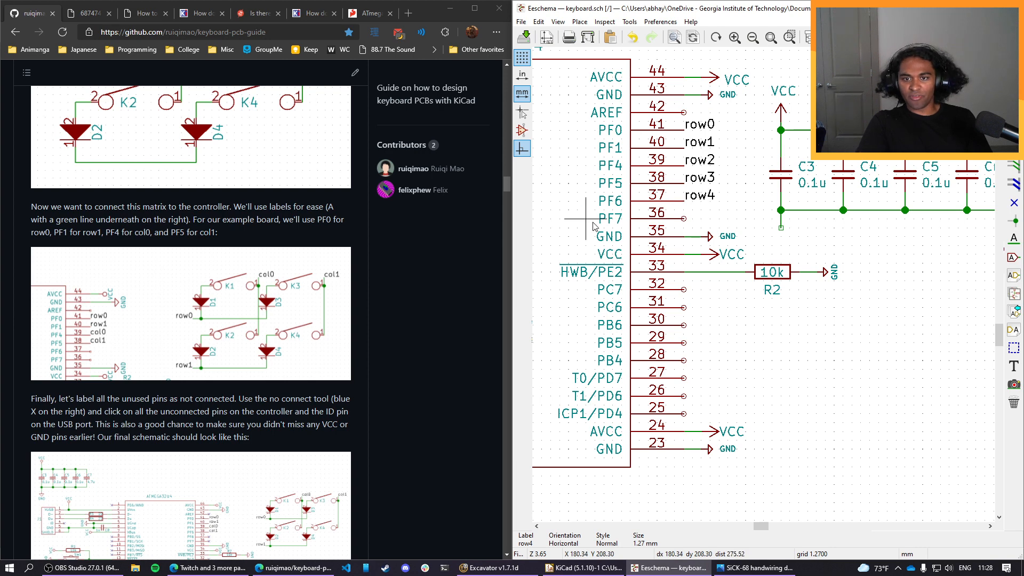
scroll(613, 230, down, 1)
middle_drag(733, 310, 812, 280)
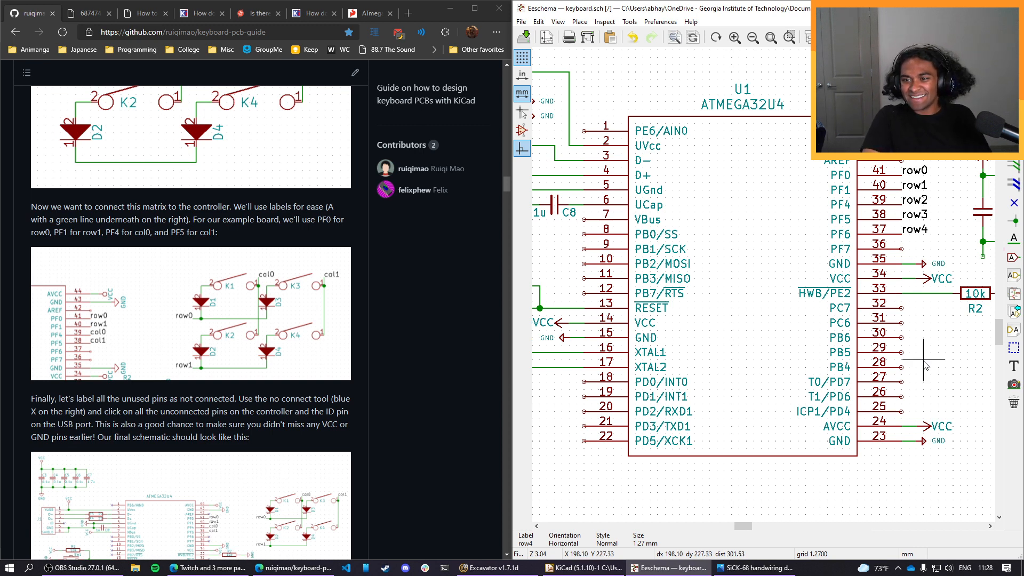
middle_drag(926, 343, 733, 384)
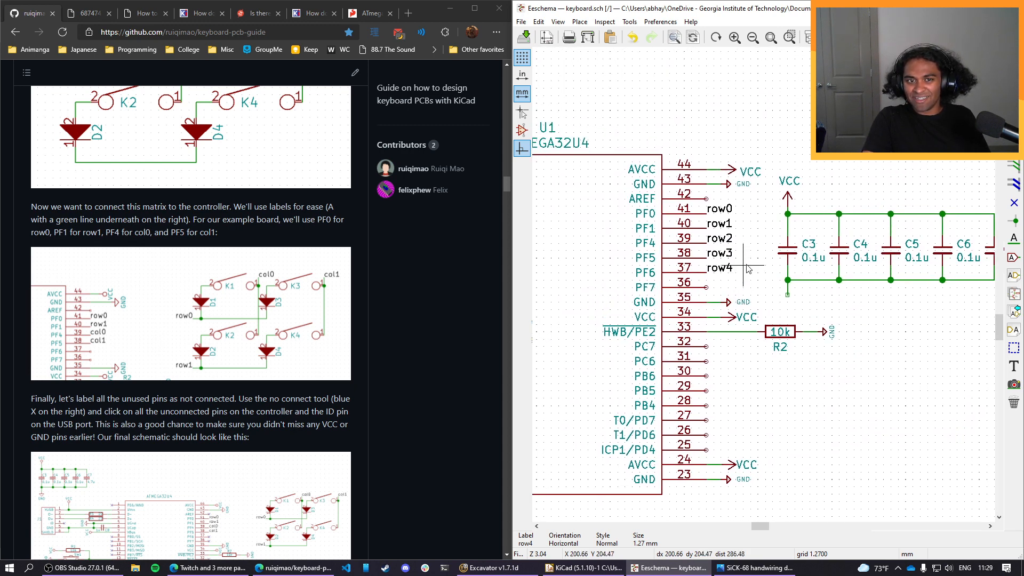
scroll(741, 193, down, 3)
scroll(740, 193, up, 2)
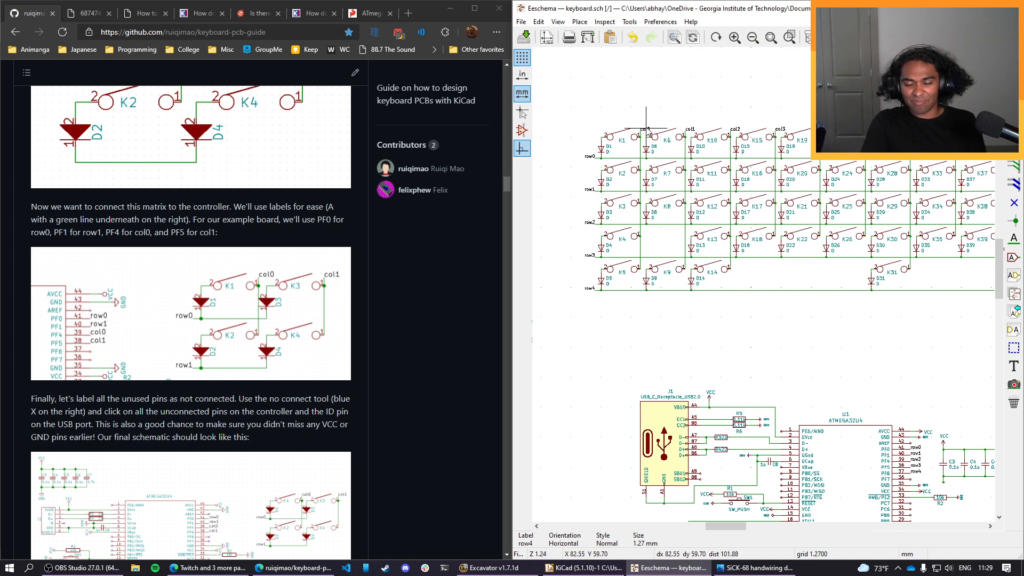
key(c)
middle_drag(781, 431, 643, 251)
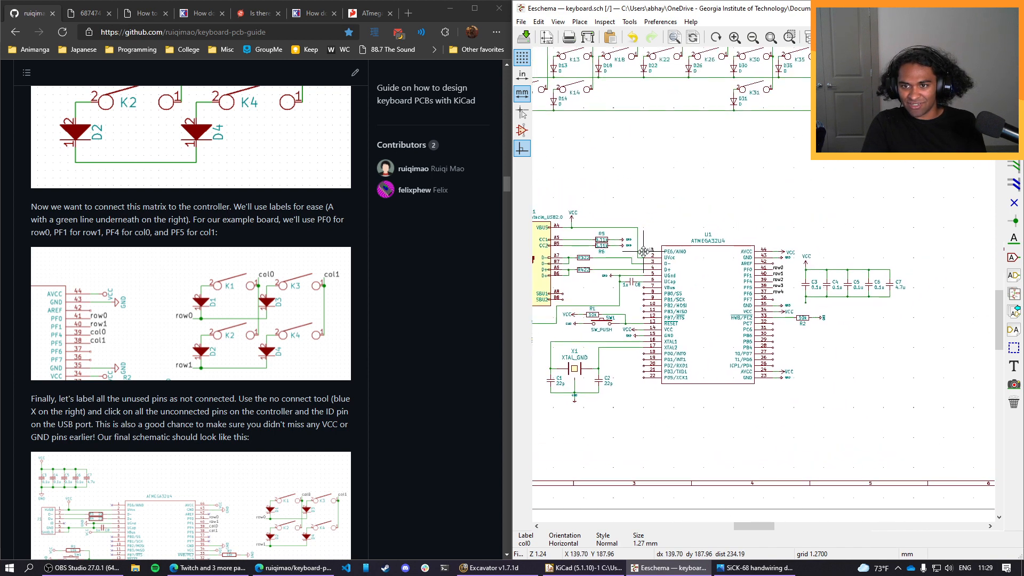
click(775, 302)
scroll(797, 333, up, 6)
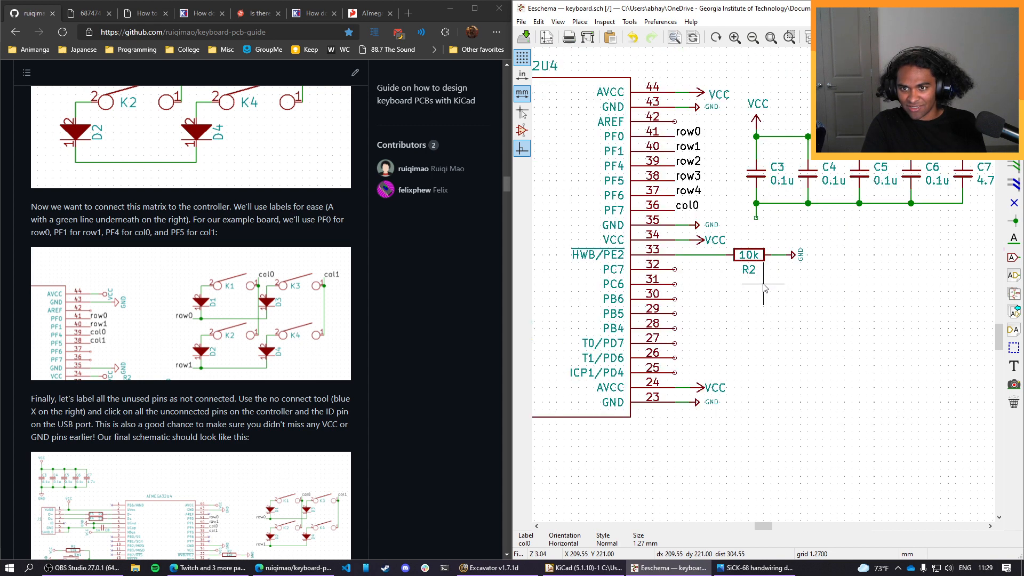
Place copies of the controller's col0 label on pins PC7, PC6, PB6 and PB5.
scroll(713, 305, down, 1)
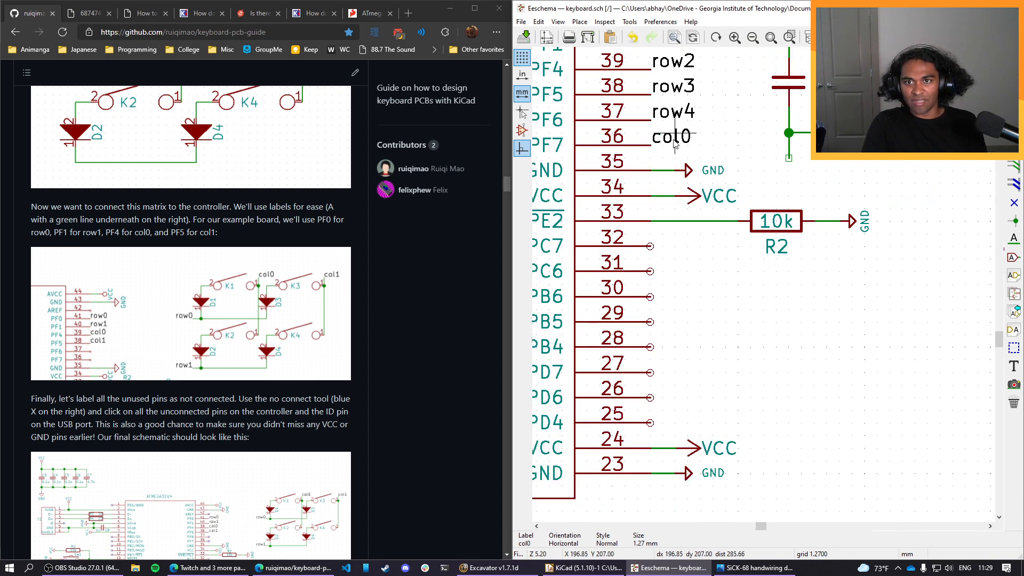
key(c)
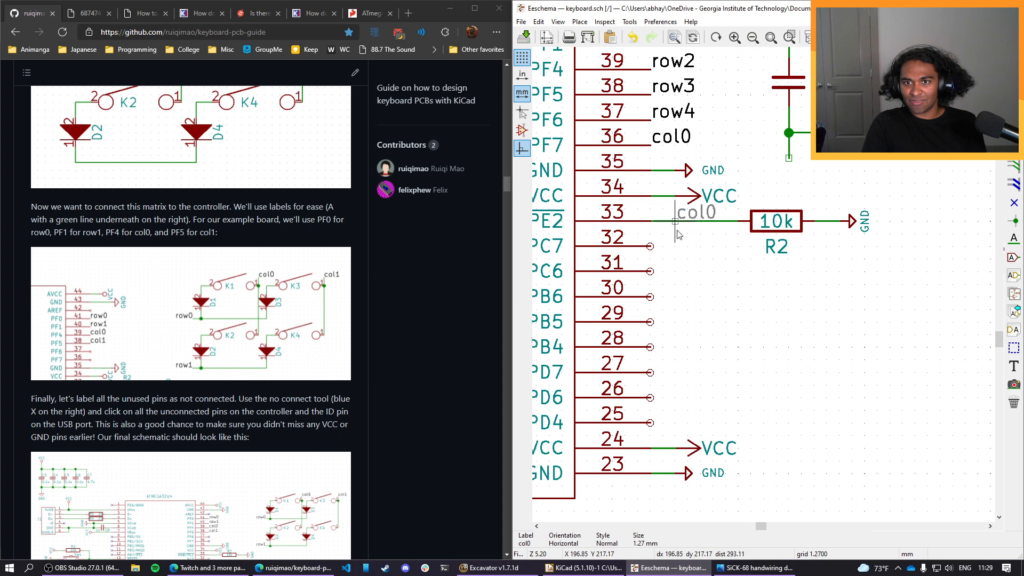
click(651, 246)
key(c)
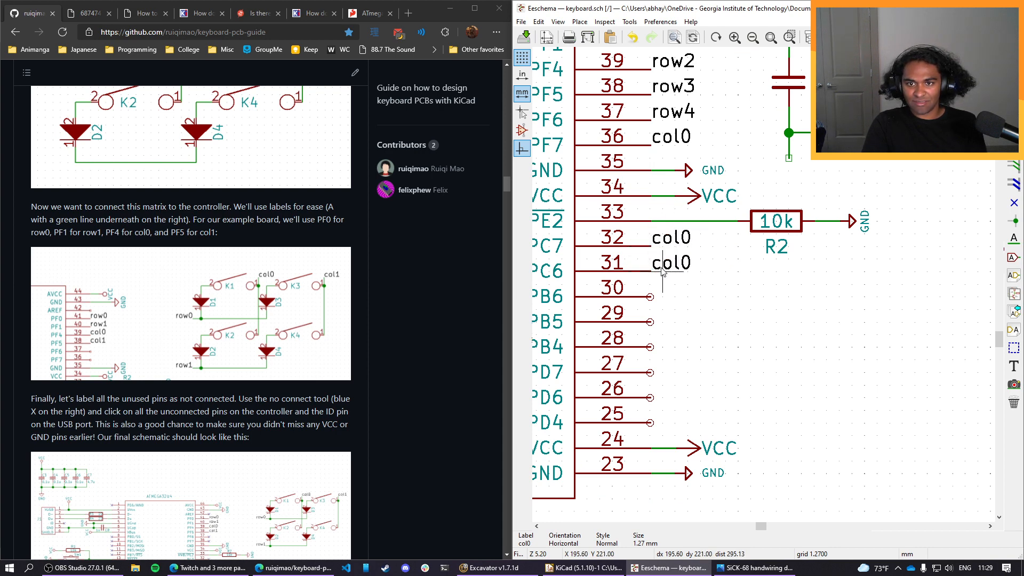
key(c)
Continue duplicating the col0 label onto pins PB4, PD7, PD6 and PD4.
key(c)
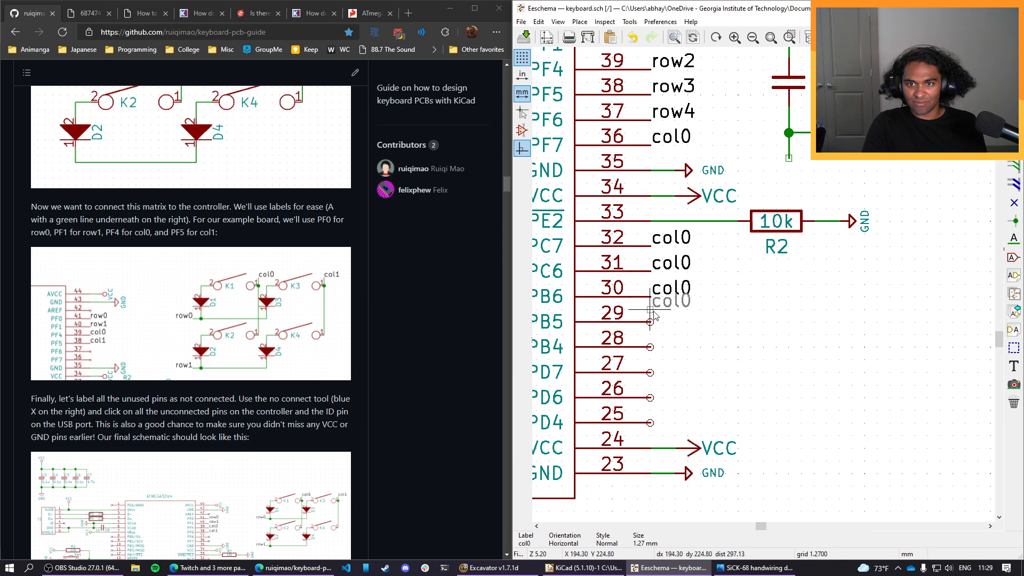
click(650, 322)
key(c)
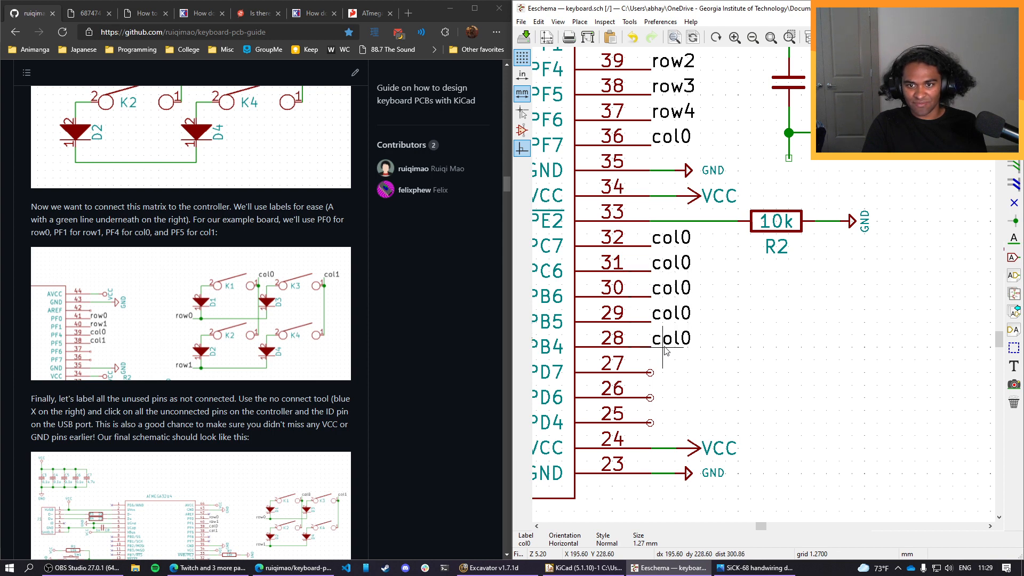
click(651, 347)
key(c)
click(651, 372)
key(c)
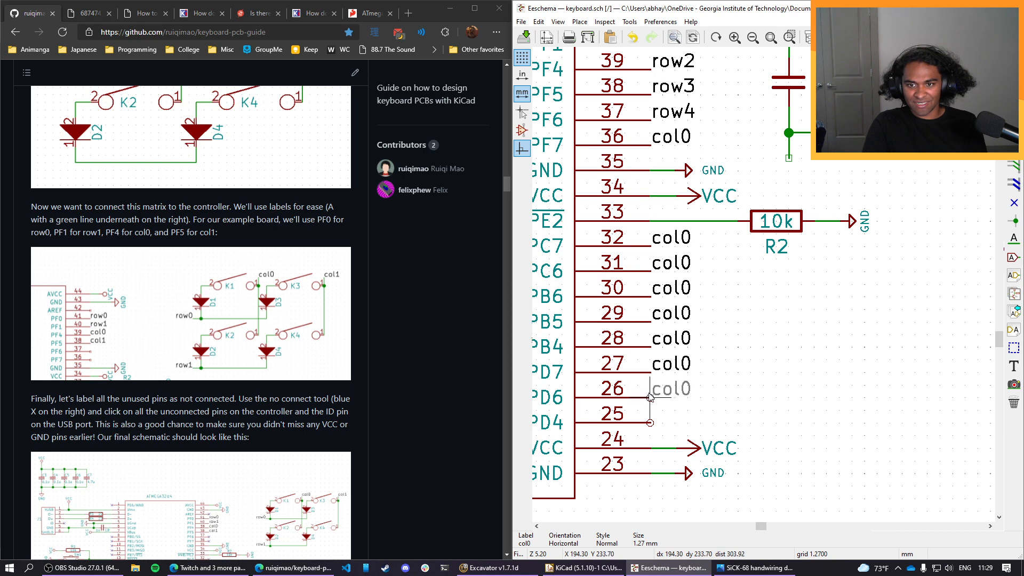
click(650, 397)
key(c)
click(651, 422)
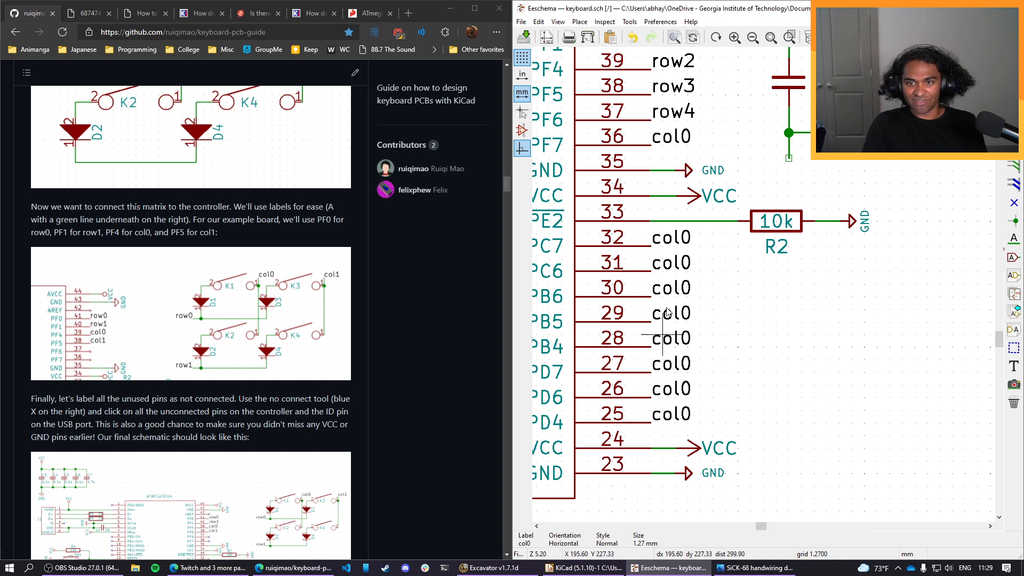
Rename the label on pin PC7 to col1 and the label on pin PC6 to col2.
double_click(685, 238)
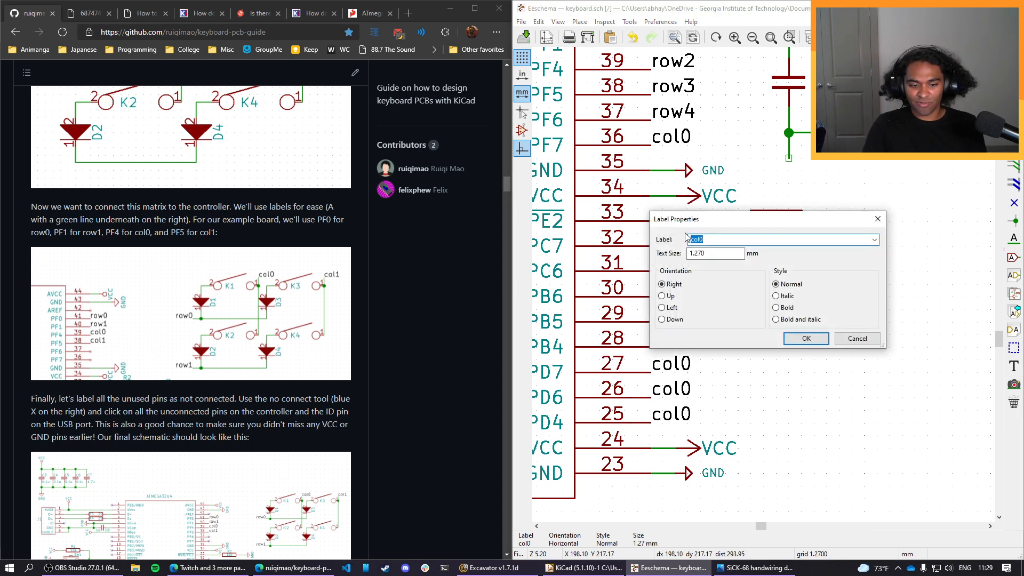
text(col1)
key(Return)
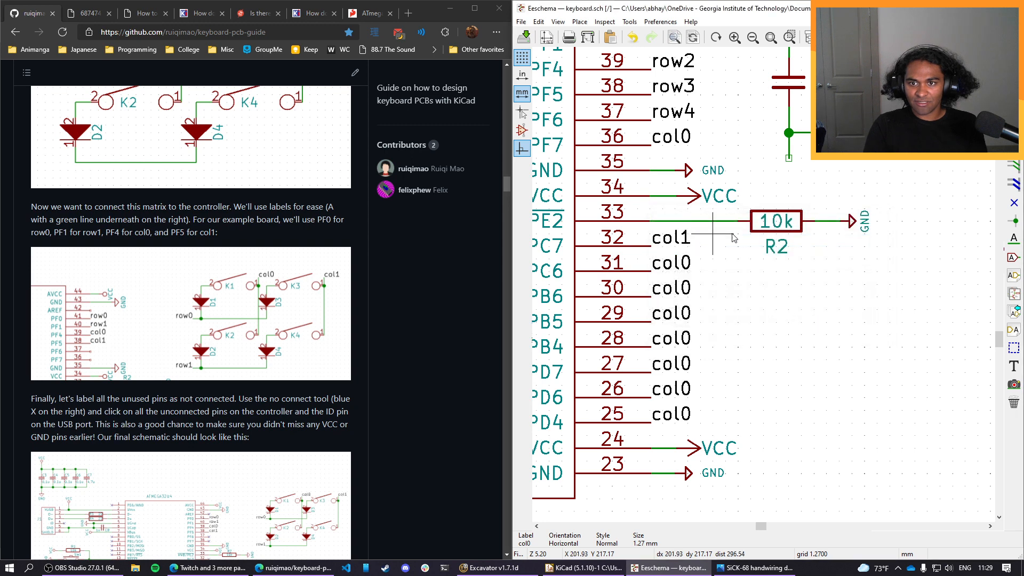
double_click(684, 262)
text(col2)
key(Return)
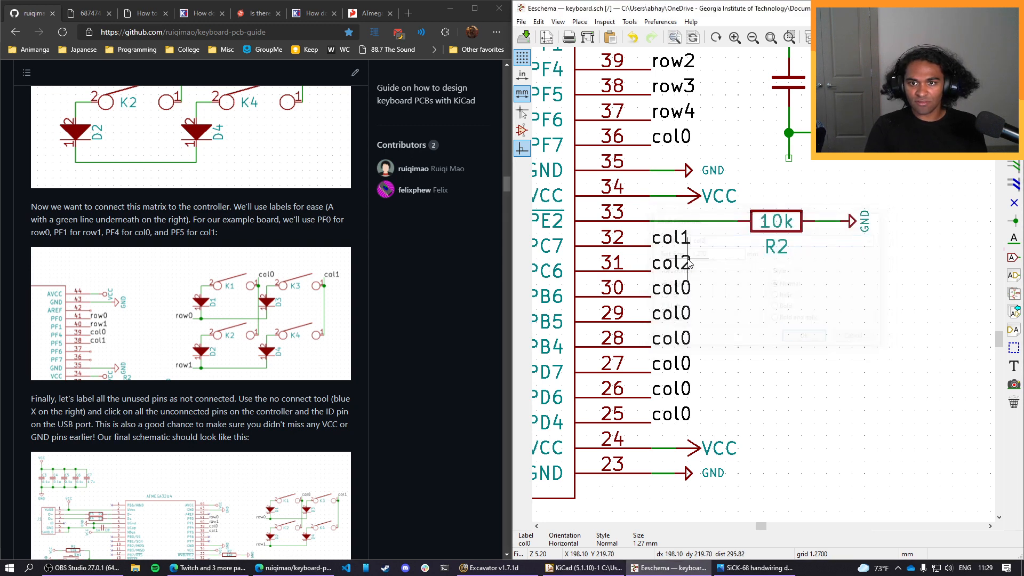
Rename the label on pin PB6 to col3 and the label on pin PB5 to col4.
double_click(680, 288)
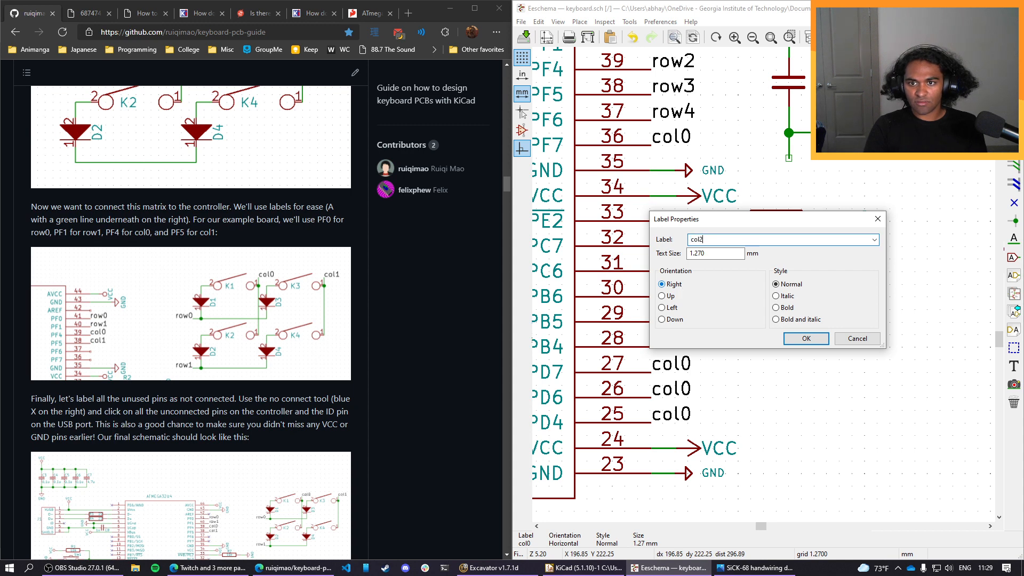
text(col2)
key(BackSpace)
text(3)
key(Return)
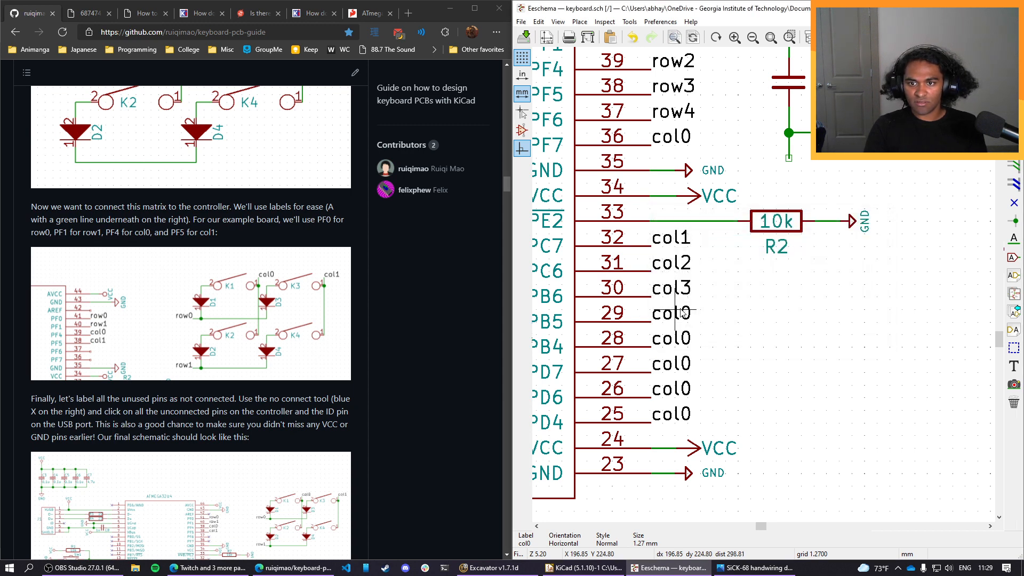
double_click(683, 314)
key(BackSpace)
text(4)
key(Return)
Rename the label on pin PB4 to col5 and the label on pin PD7 to col6.
double_click(671, 339)
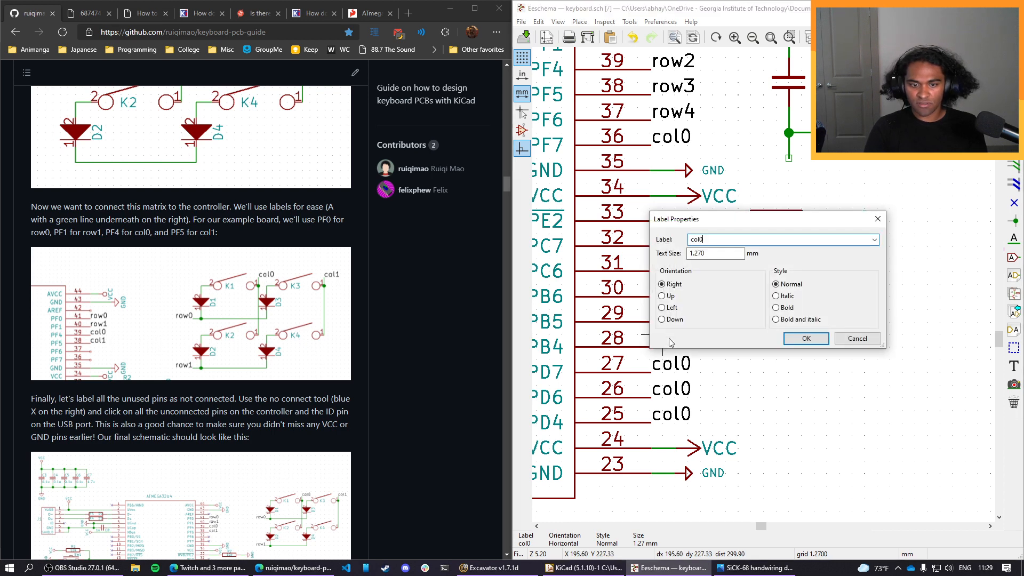
text(4)
key(BackSpace)
text(5)
key(Return)
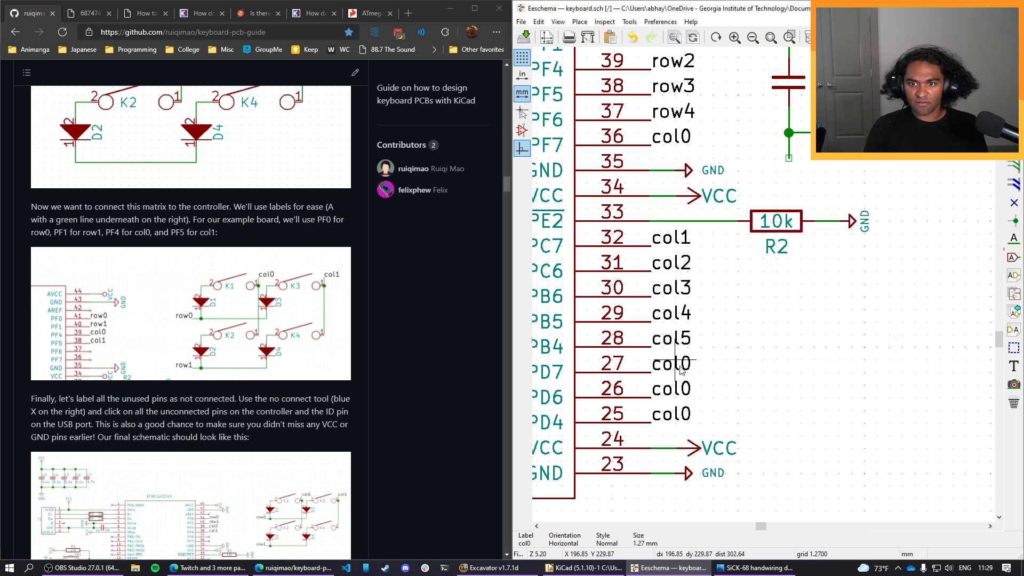
double_click(680, 366)
key(BackSpace)
text(6)
key(Return)
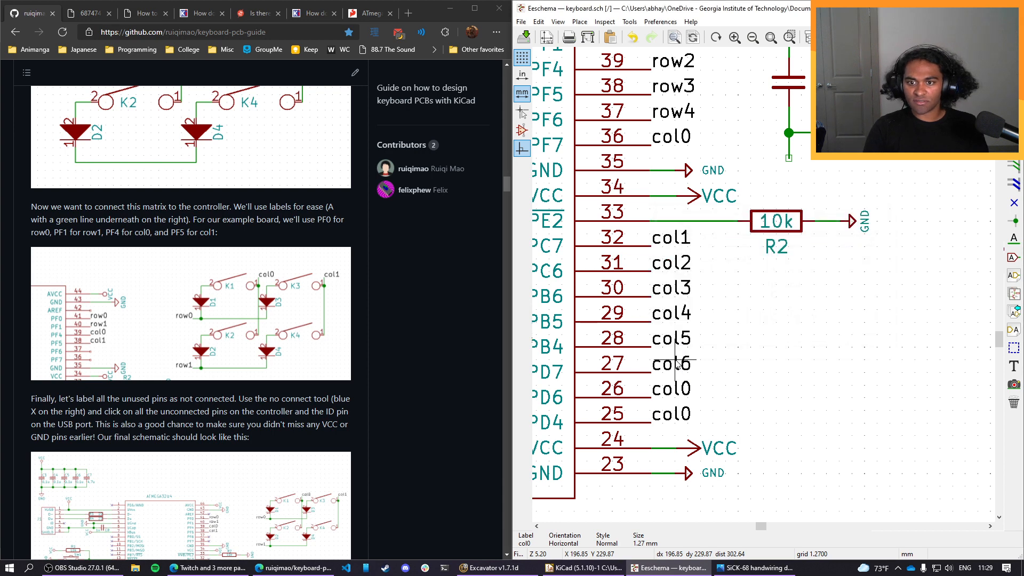
Rename the label on pin PD6 to col7 and the label on pin PD4 to col8.
double_click(678, 390)
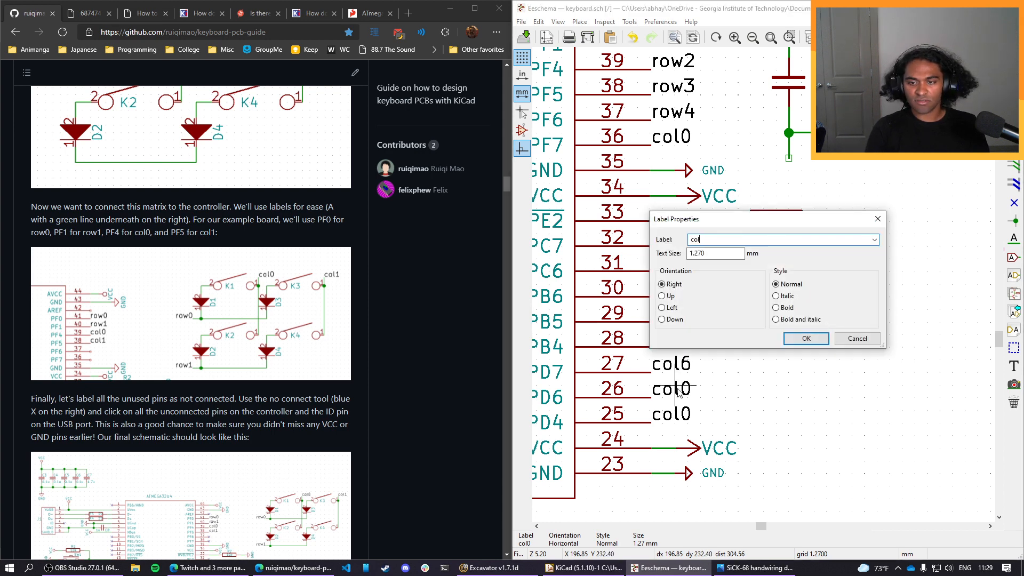
text(7)
key(Return)
double_click(673, 420)
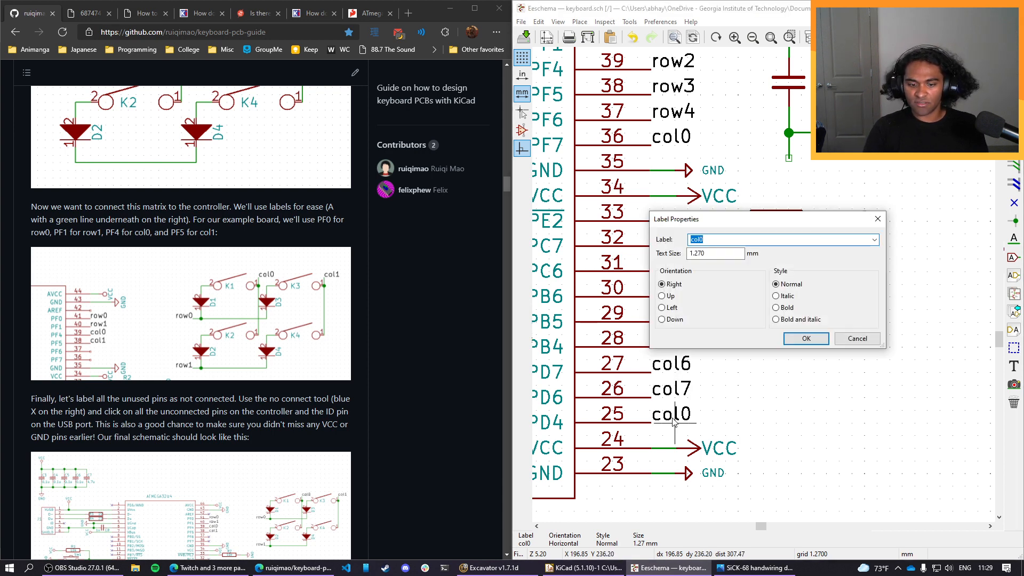
text(8)
key(Return)
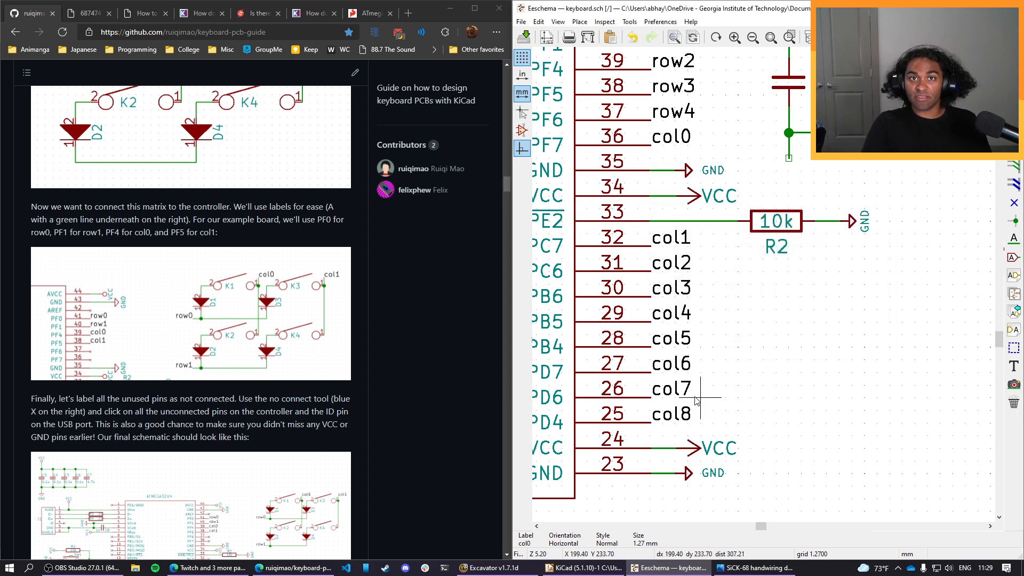
Place a copy of the col0 label, rotated to face left, on pin PB0 and rename it col9.
scroll(714, 365, down, 1)
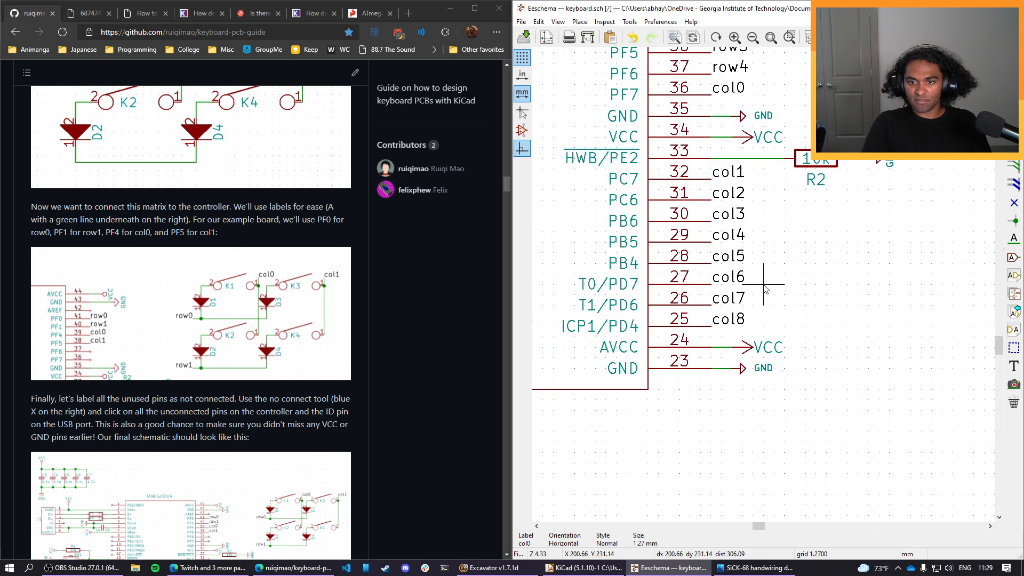
middle_drag(627, 243, 796, 296)
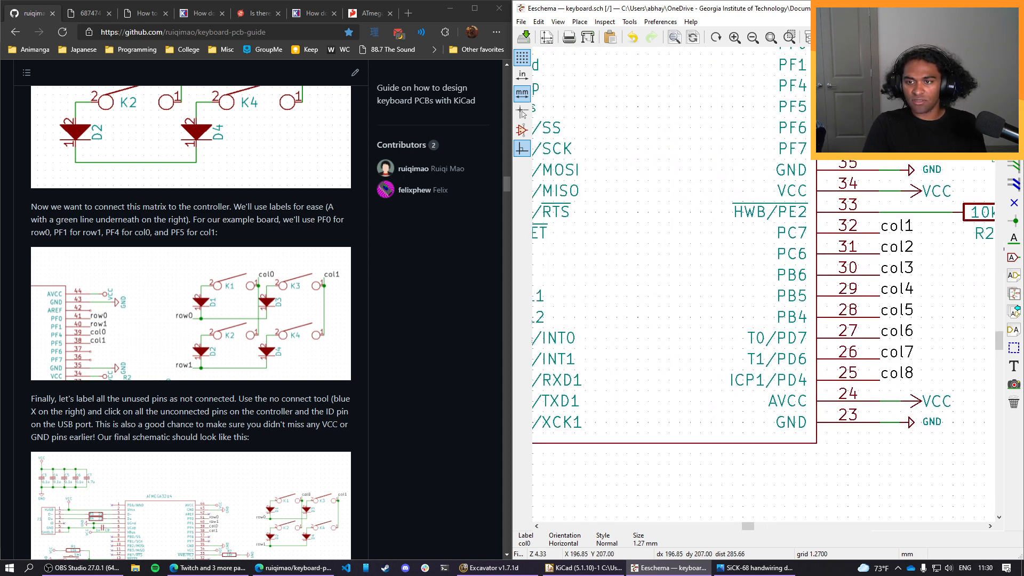
middle_drag(661, 237, 856, 261)
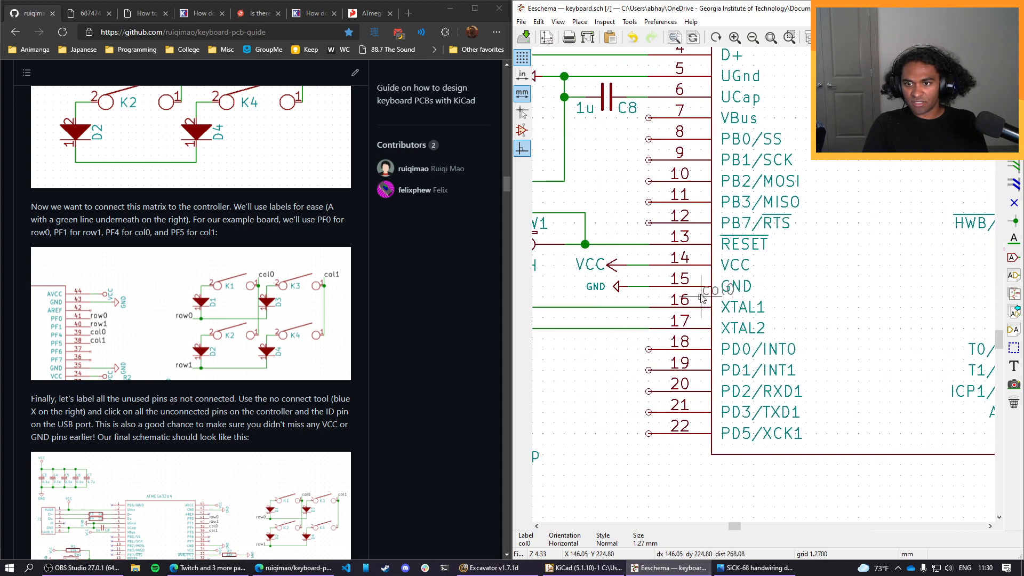
middle_drag(775, 202, 735, 327)
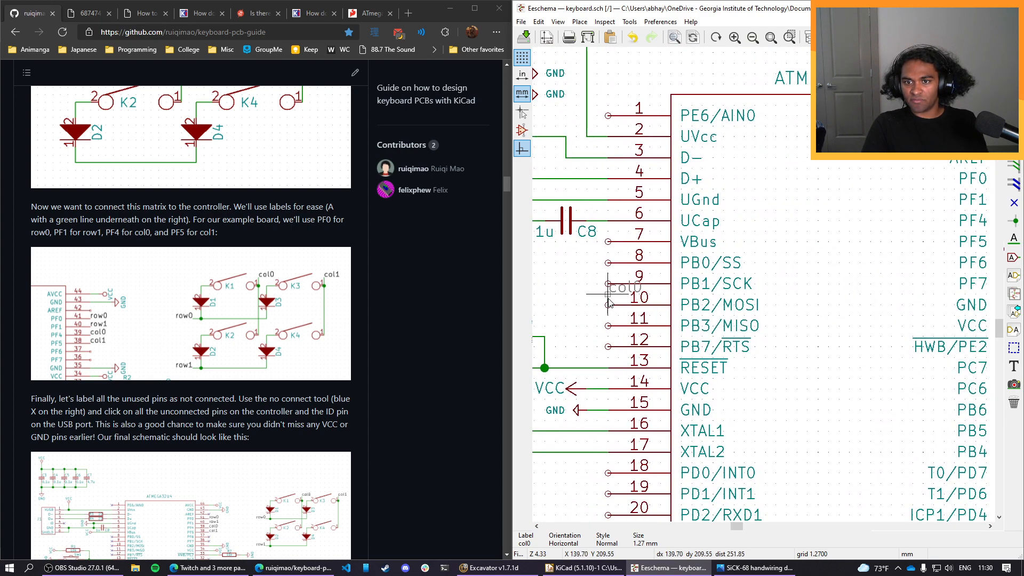
middle_drag(634, 298, 661, 310)
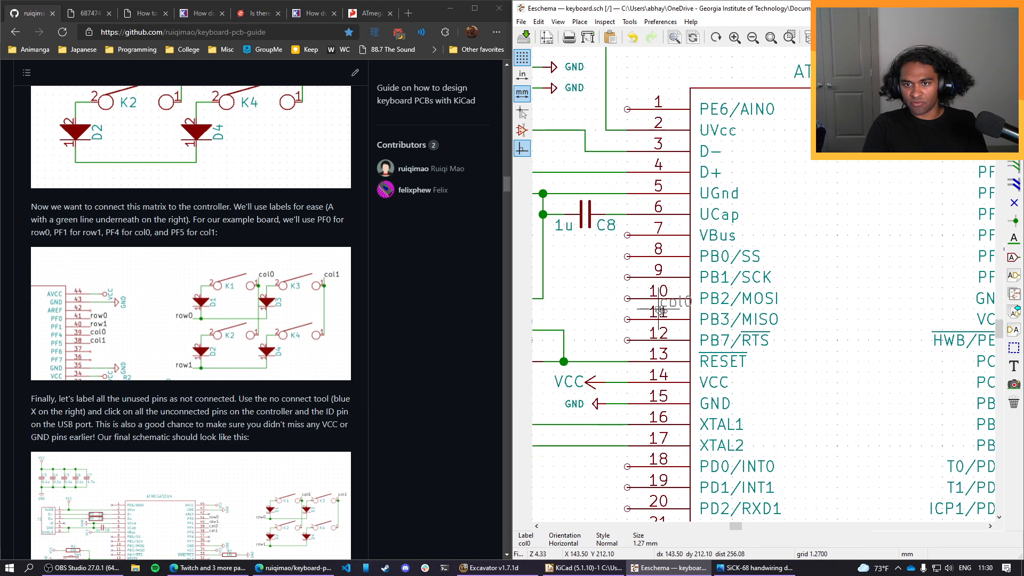
key(r)
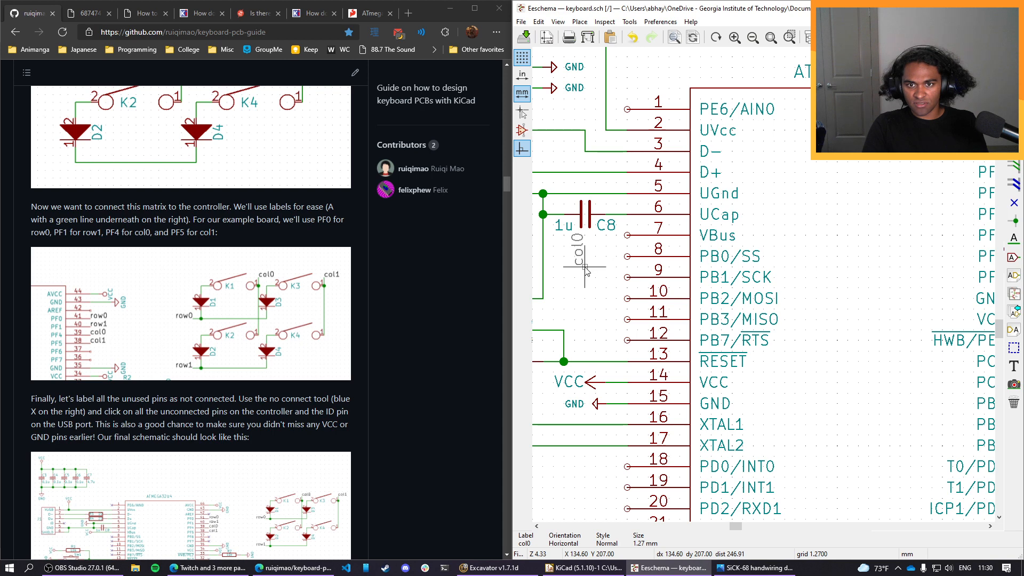
key(r)
key(r)
key(r)
key(r)
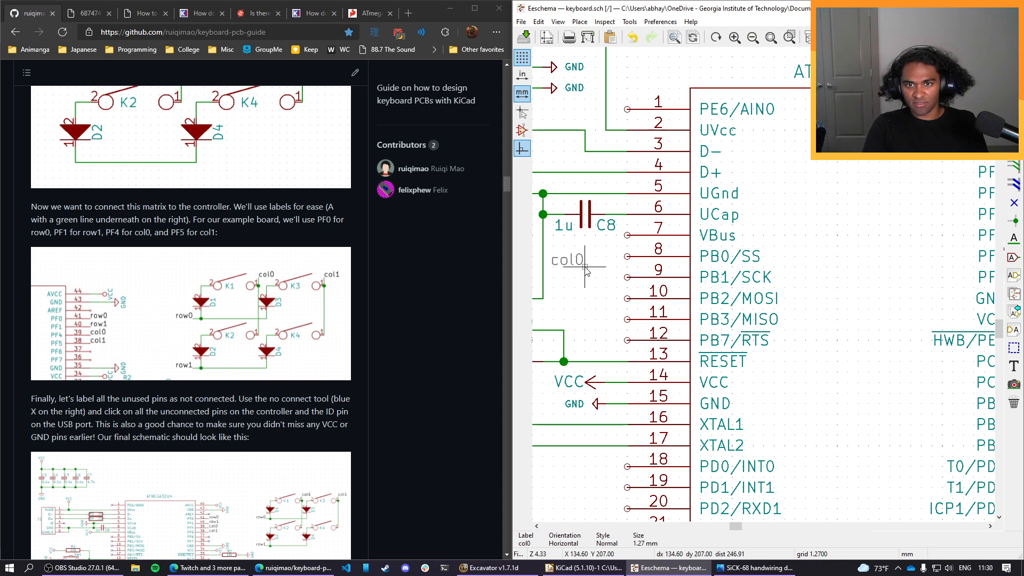
key(r)
key(r)
key(r)
key(r)
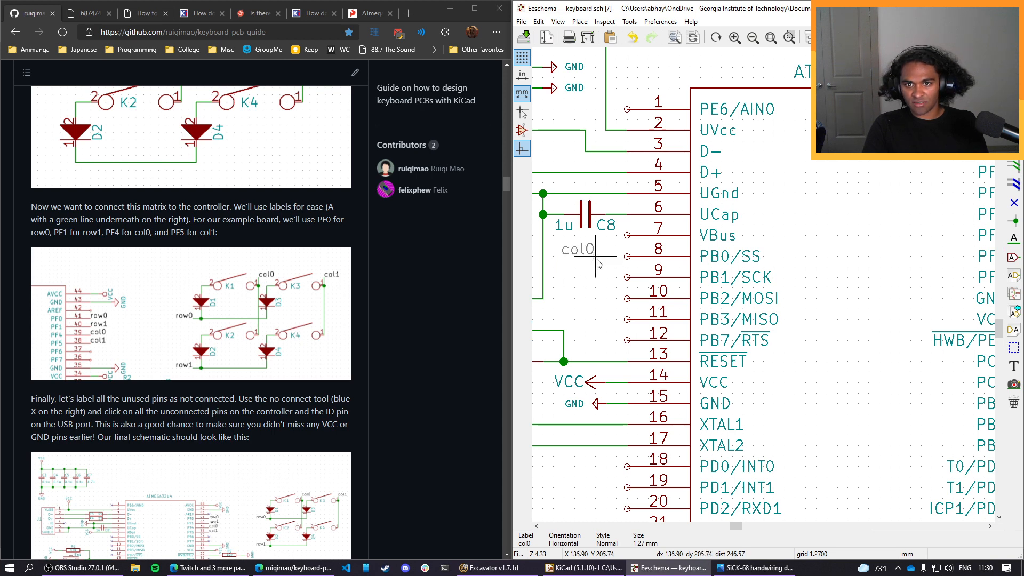
click(624, 257)
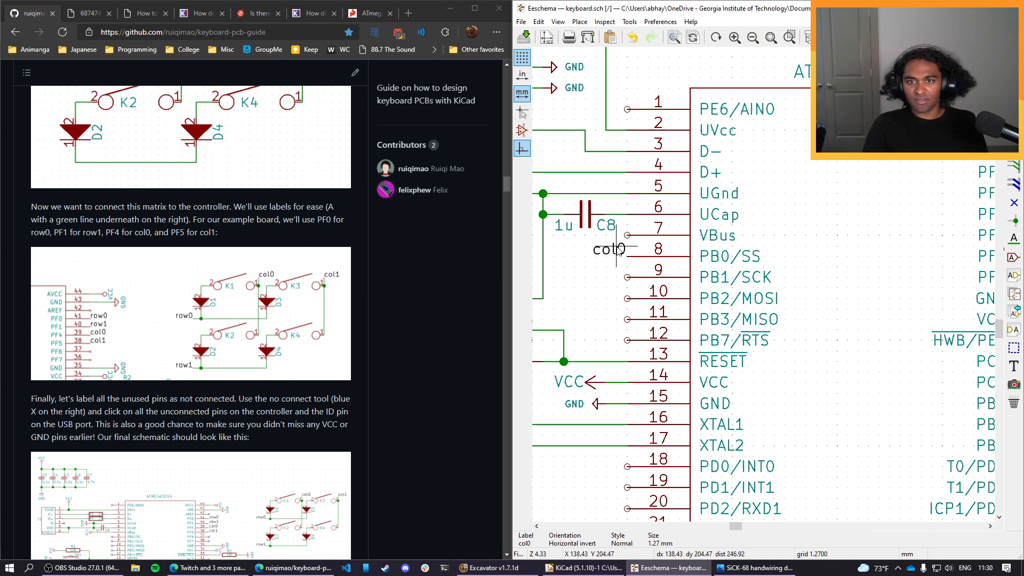
double_click(618, 252)
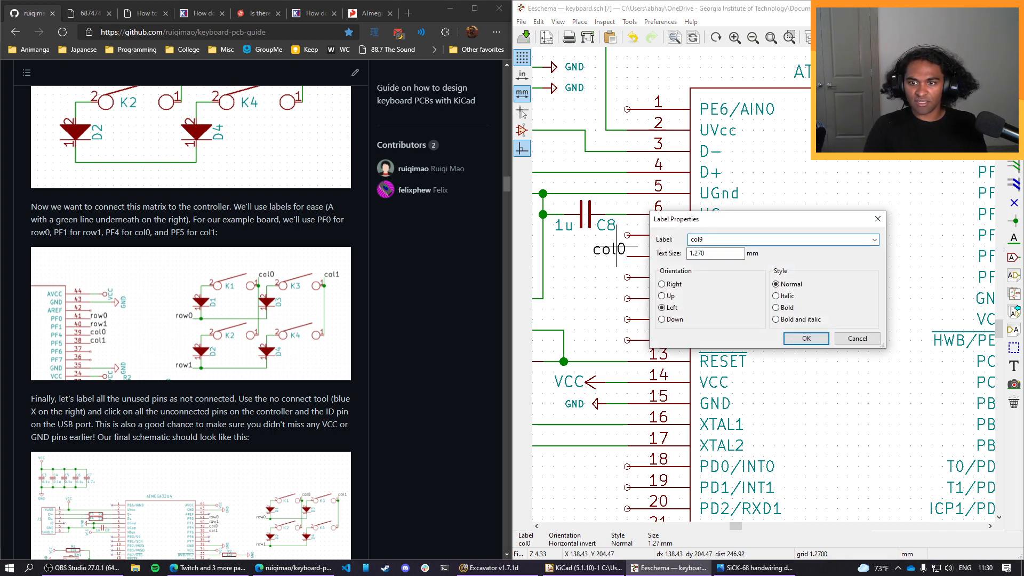
key(Return)
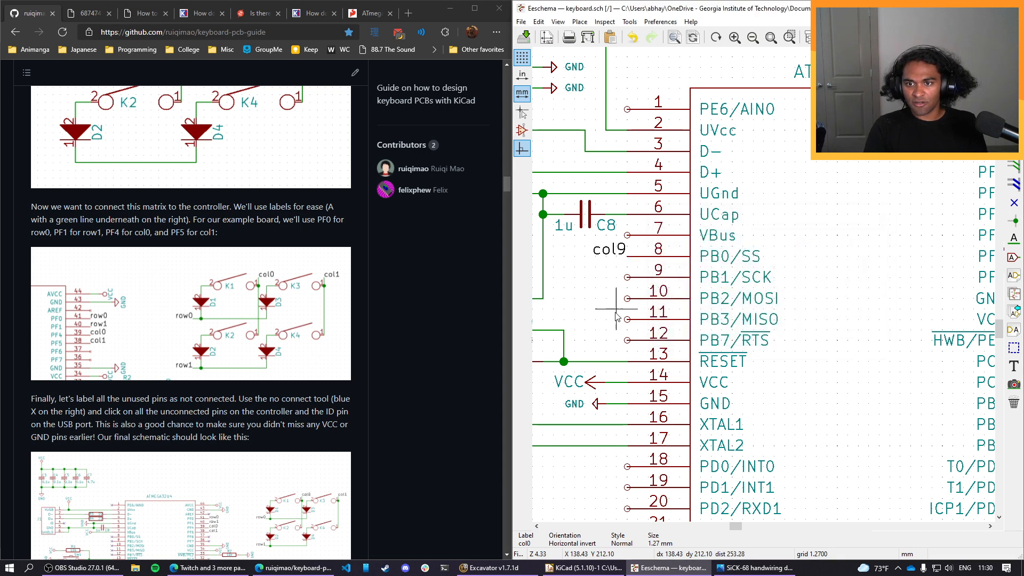
Copy the col9 label onto pins PB1, PB2, PB3, PB7 and PD0.
key(c)
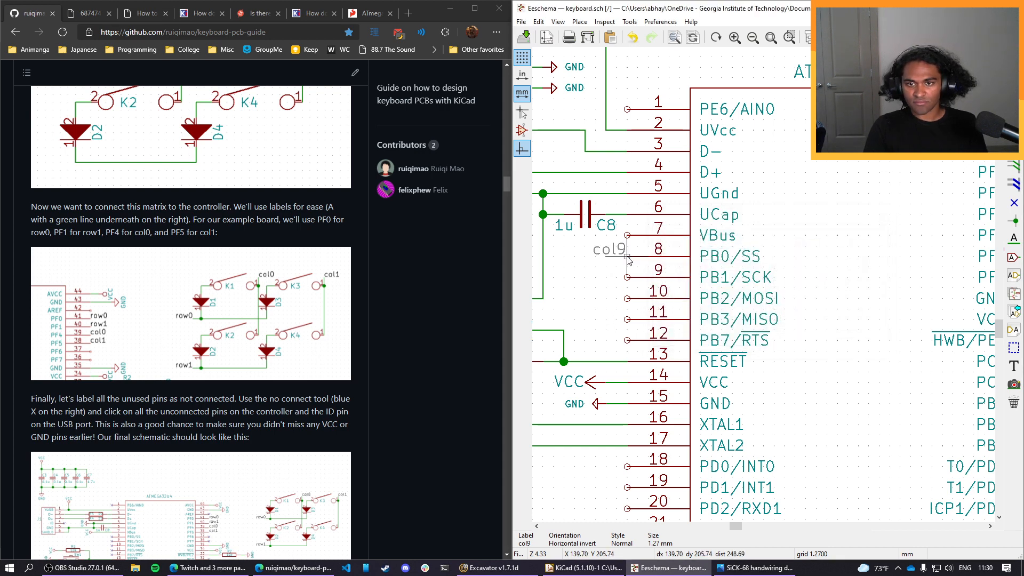
click(617, 277)
key(c)
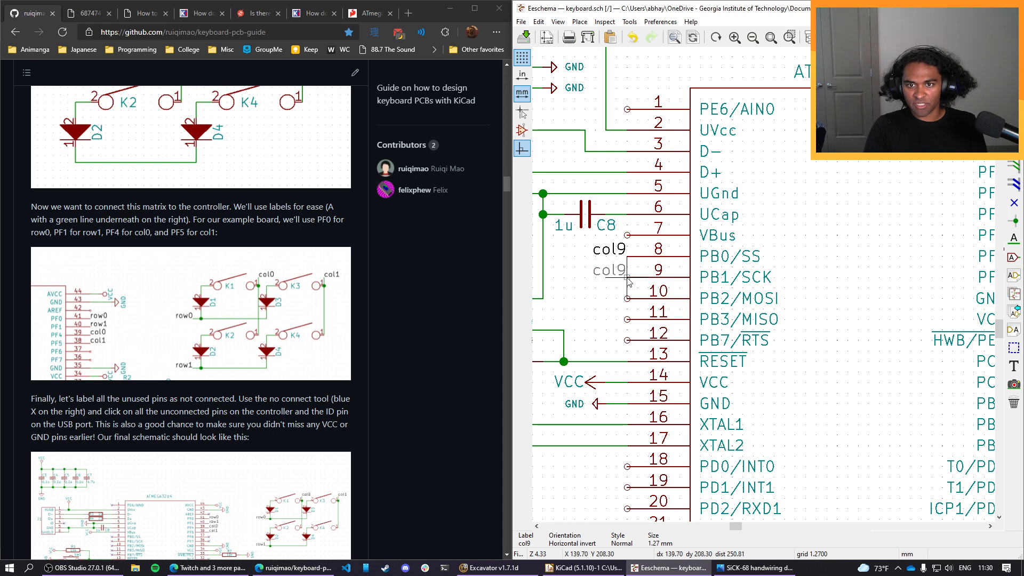
click(624, 298)
key(c)
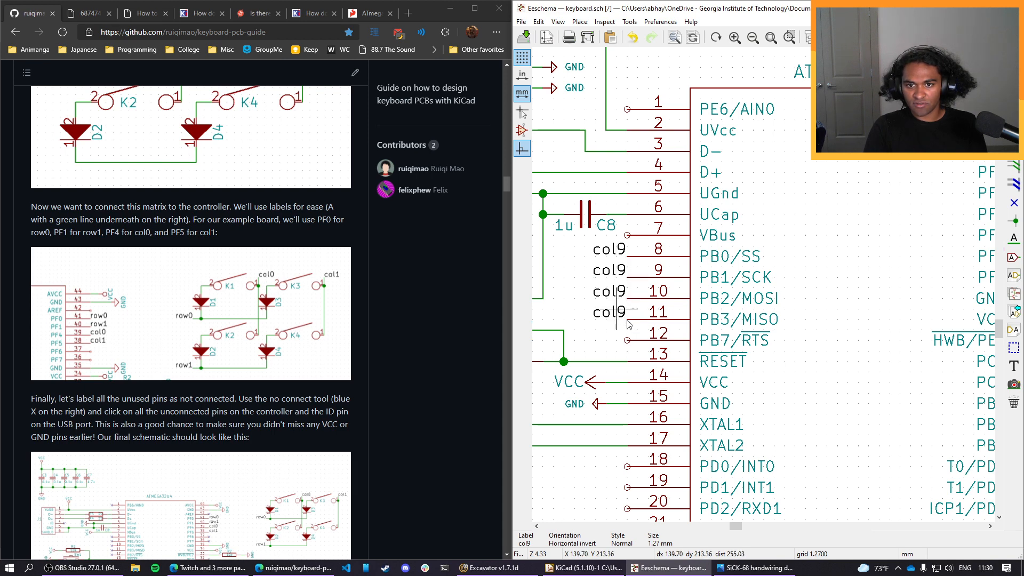
click(627, 320)
key(c)
click(628, 341)
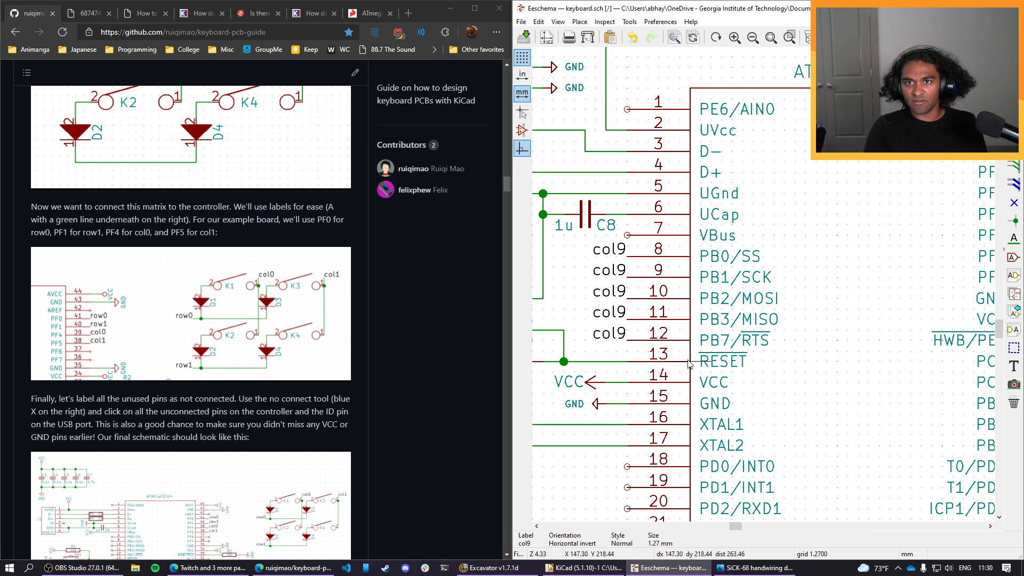
scroll(666, 315, down, 3)
scroll(700, 283, down, 2)
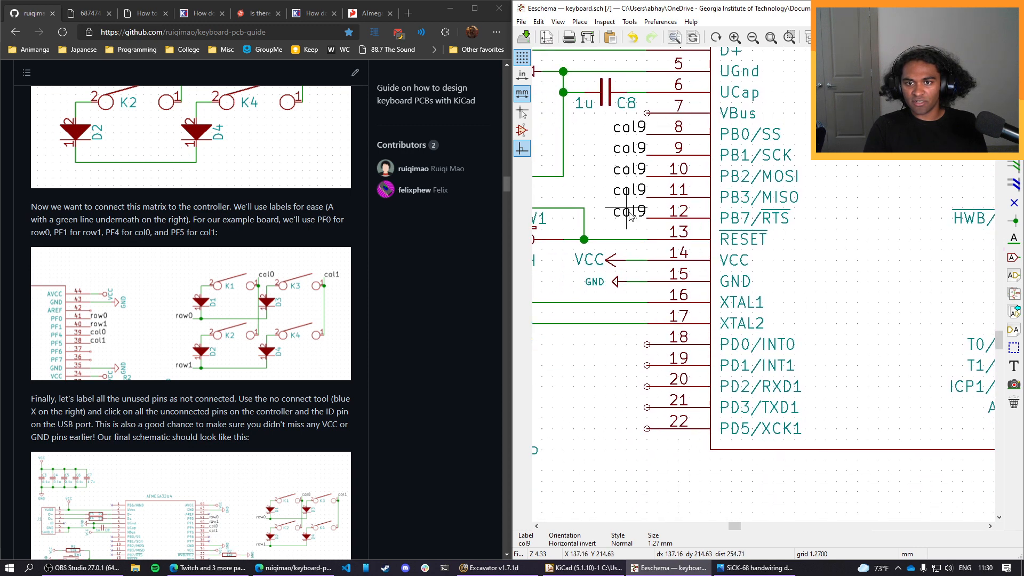
key(c)
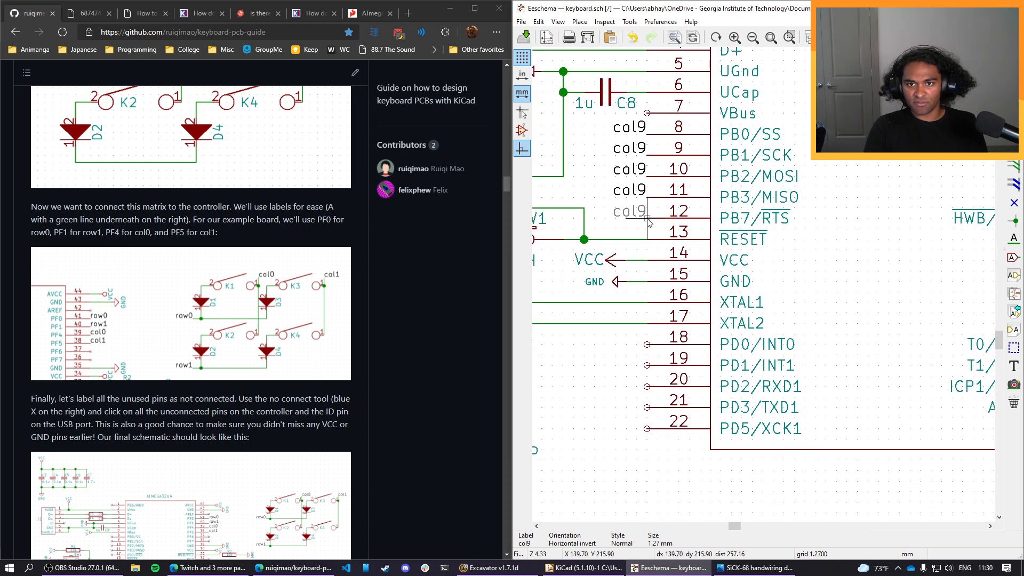
click(647, 347)
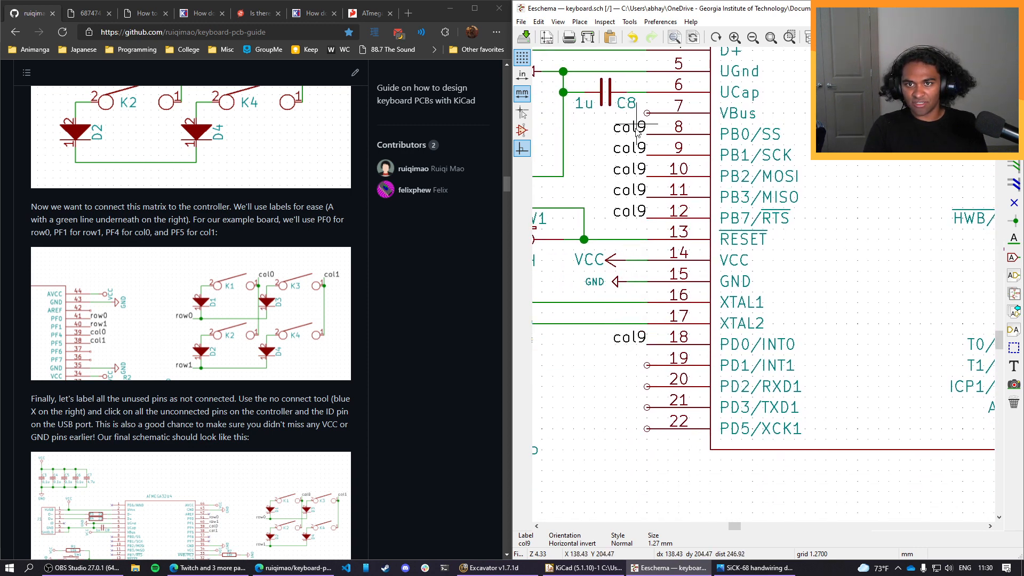
Rename the label on pin PB1 to col10 and the label on pin PB2 to col11.
double_click(639, 147)
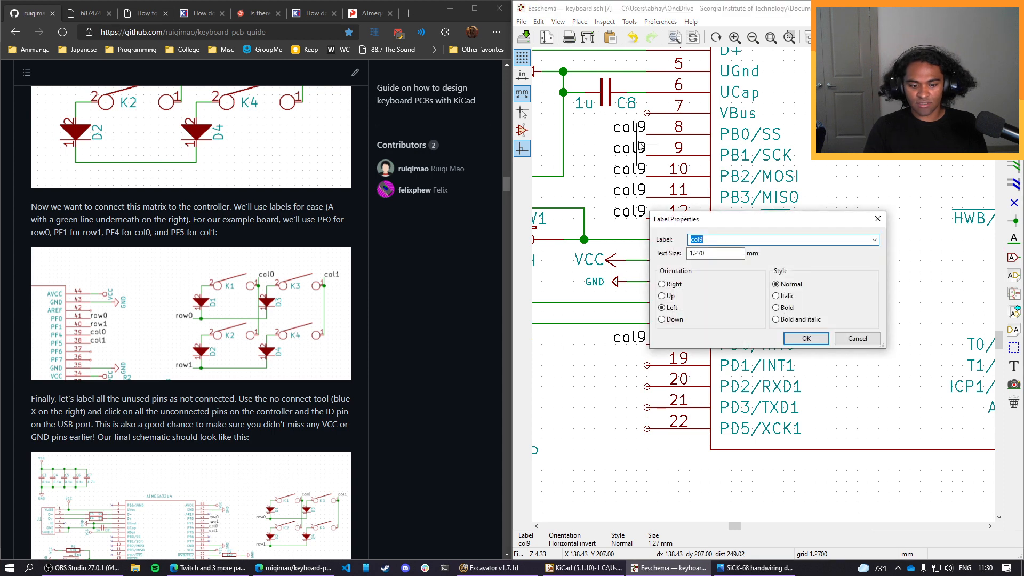
text(col10)
key(Return)
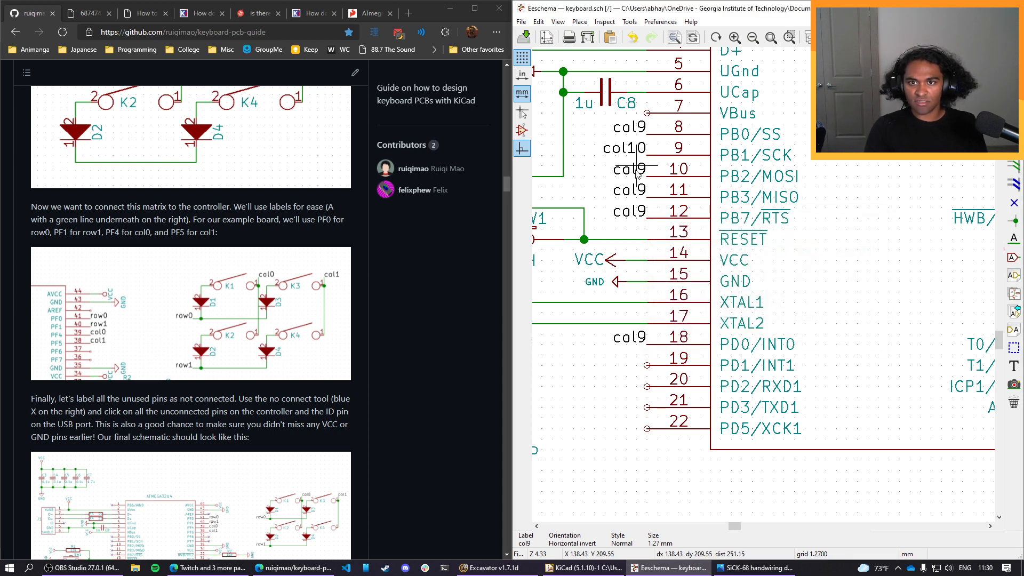
double_click(636, 174)
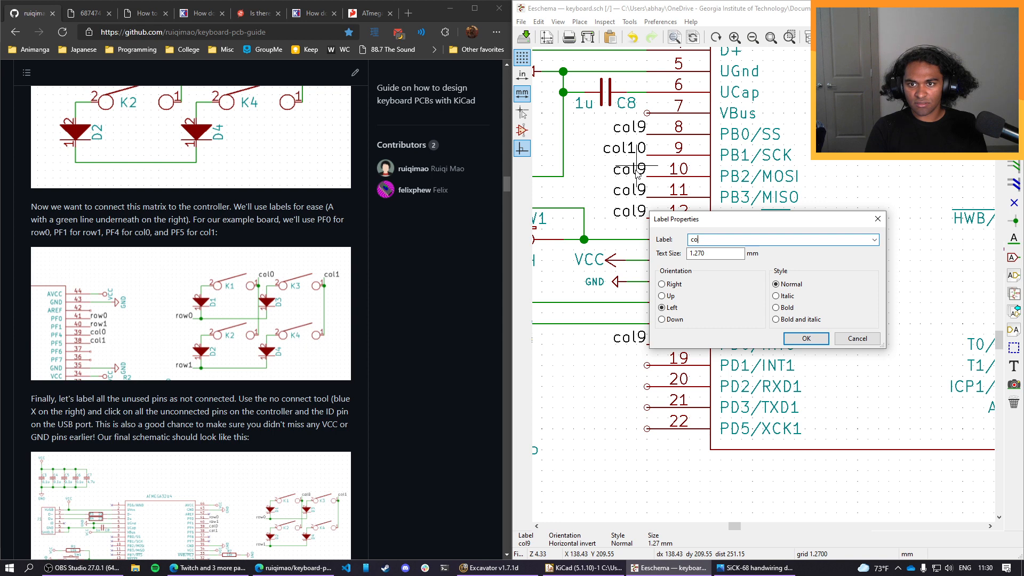
text(col11)
key(Return)
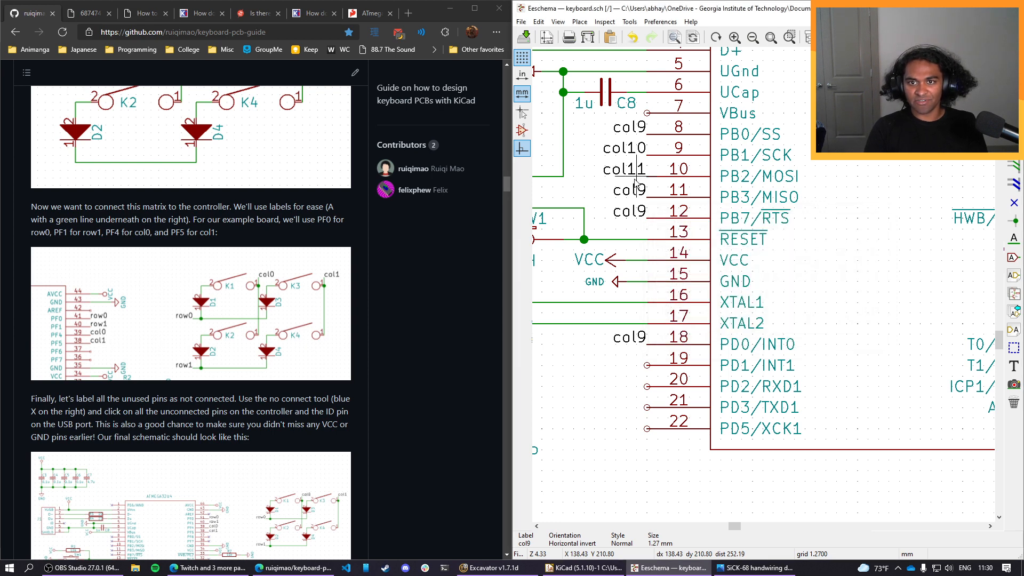
Rename the label on pin PB3 to col12.
double_click(636, 190)
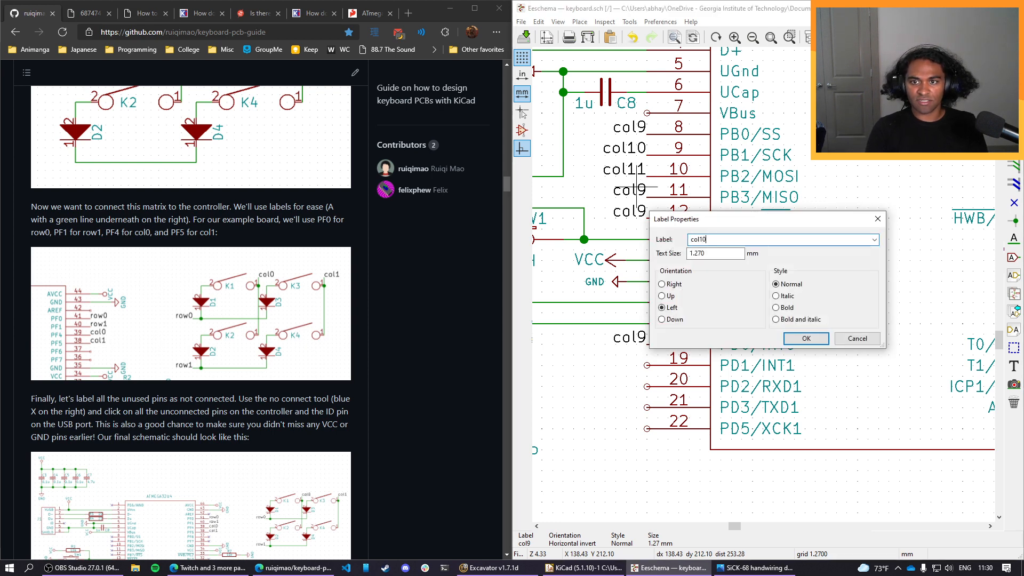
key(Return)
double_click(638, 192)
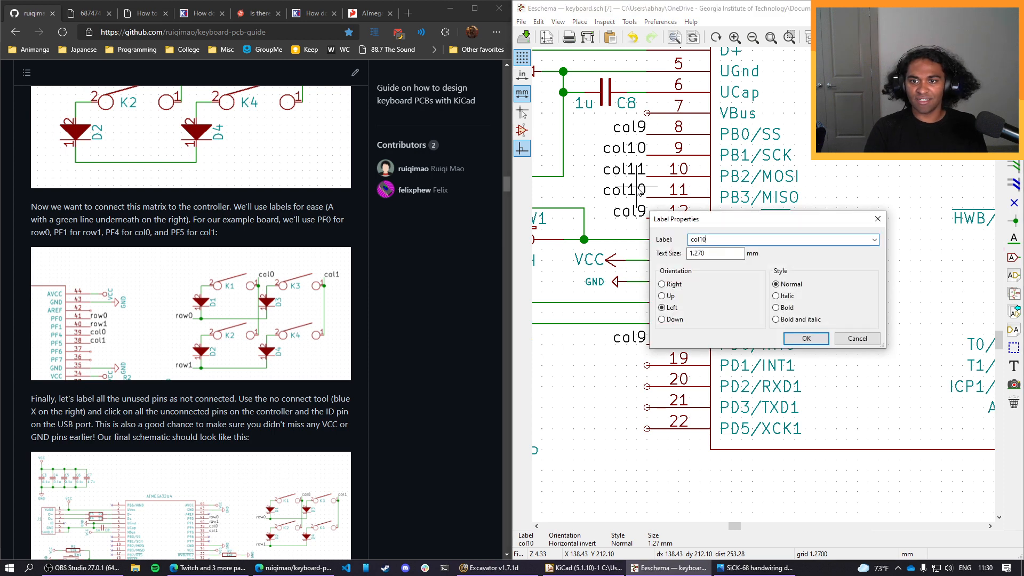
text(col12)
key(Return)
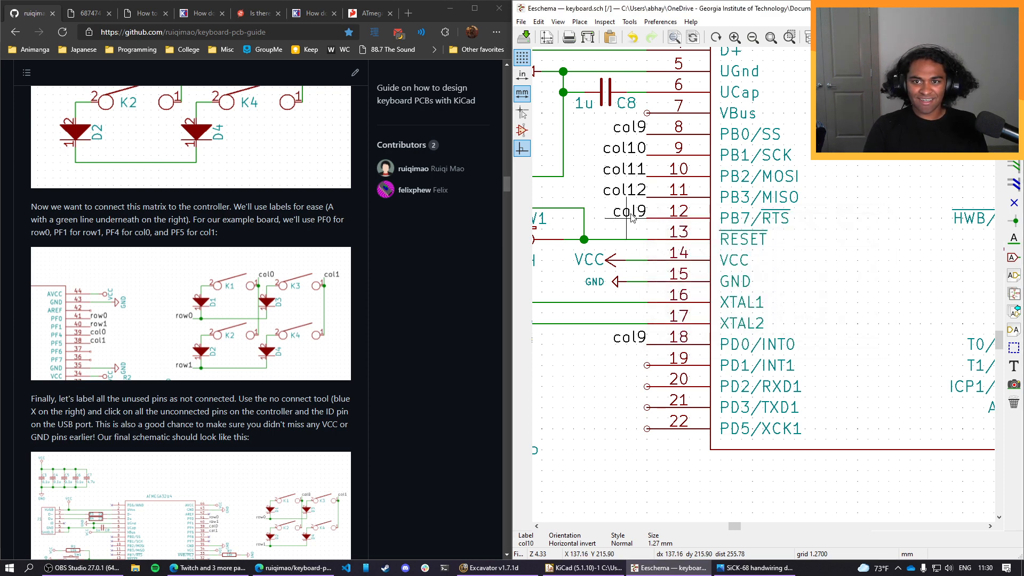
Rename the label on pin PB7 to col13 and the label on pin PD0 to col14.
double_click(635, 211)
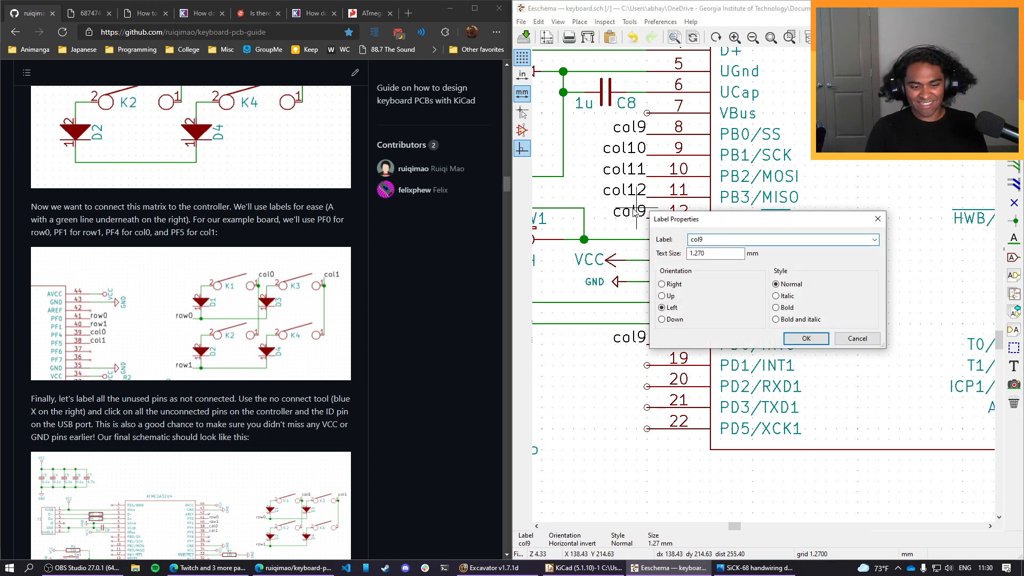
text(col13)
key(Return)
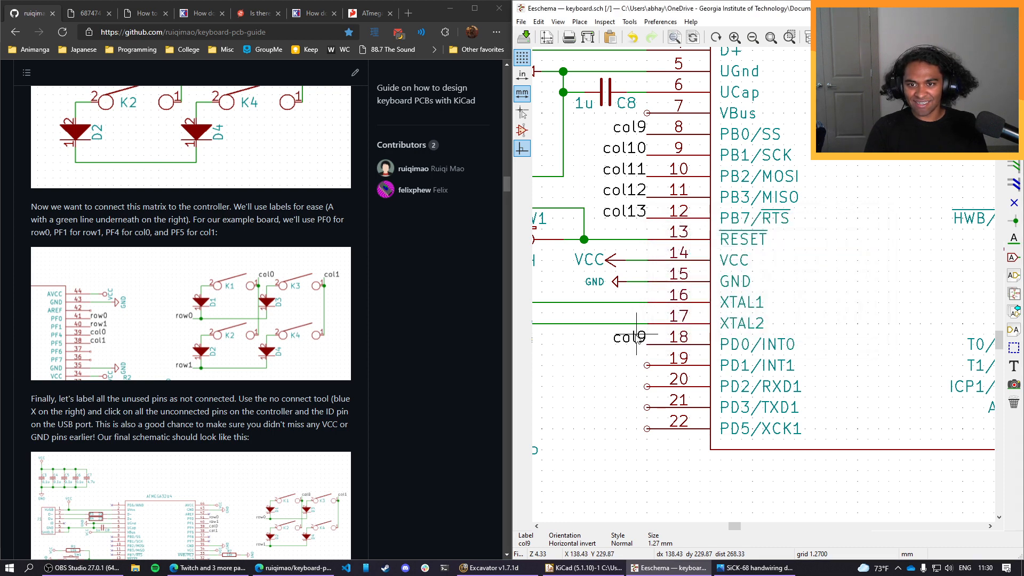
double_click(635, 337)
key(Return)
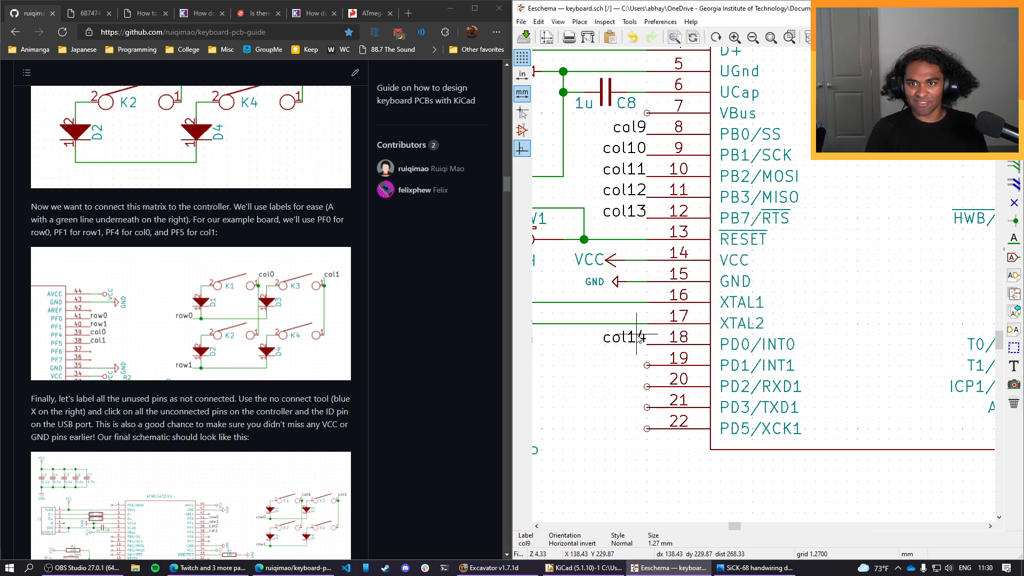
Review the controller, USB, crystal and capacitor circuits and the whole sheet against the guide's final schematic.
scroll(763, 288, down, 1)
scroll(763, 288, down, 1)
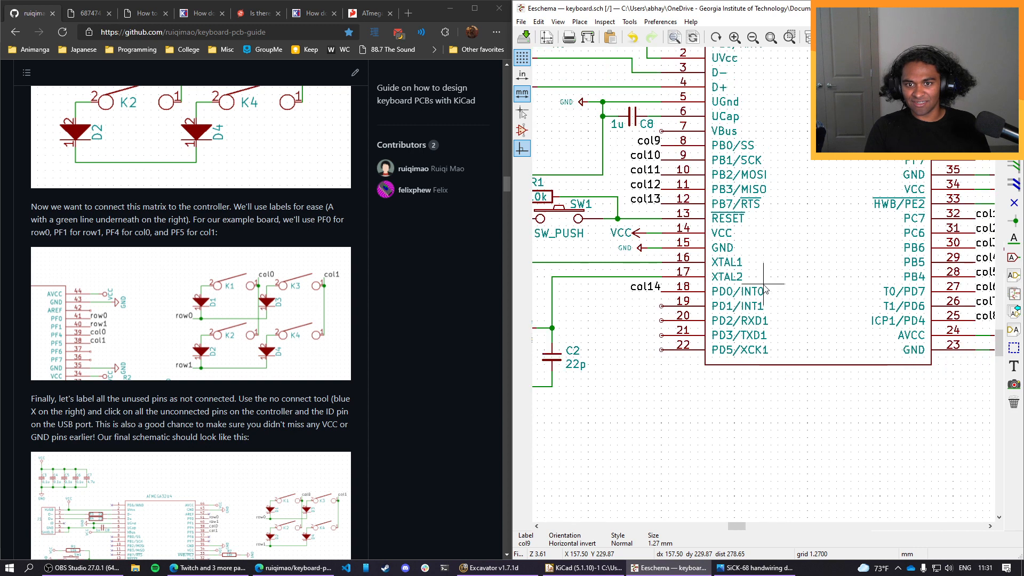
middle_drag(826, 271, 728, 346)
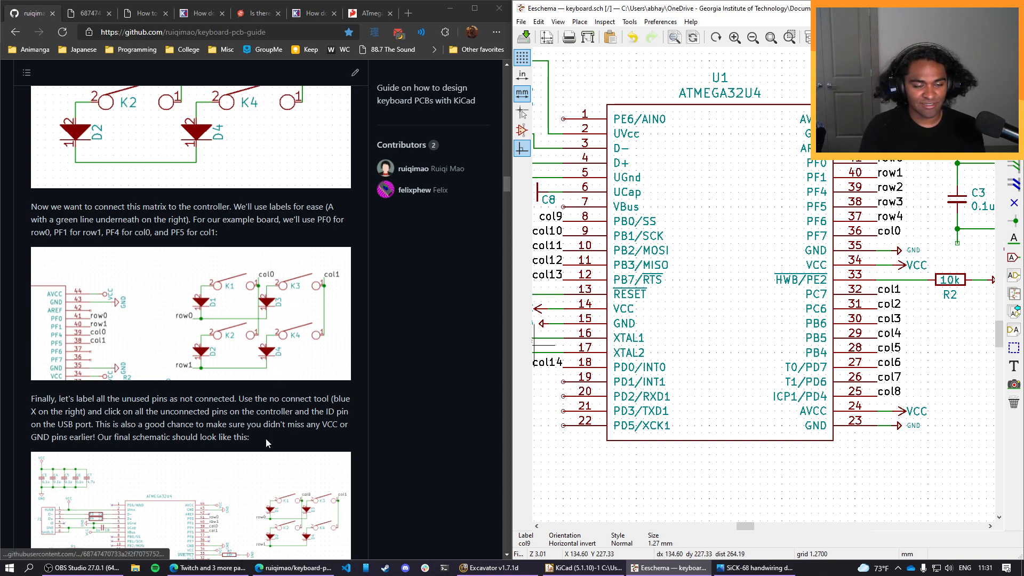
scroll(265, 442, down, 4)
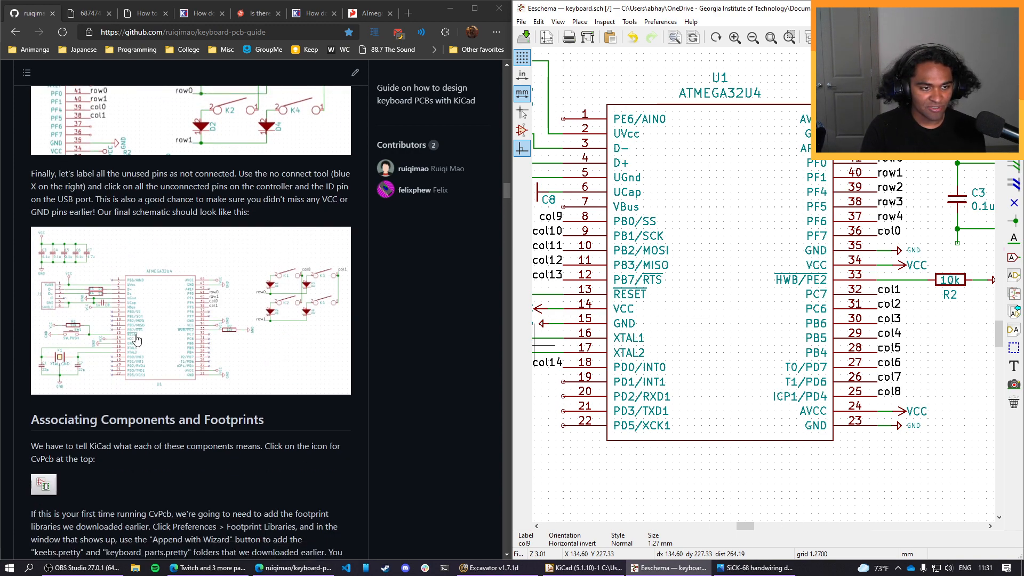
scroll(703, 448, down, 1)
middle_drag(723, 194, 869, 318)
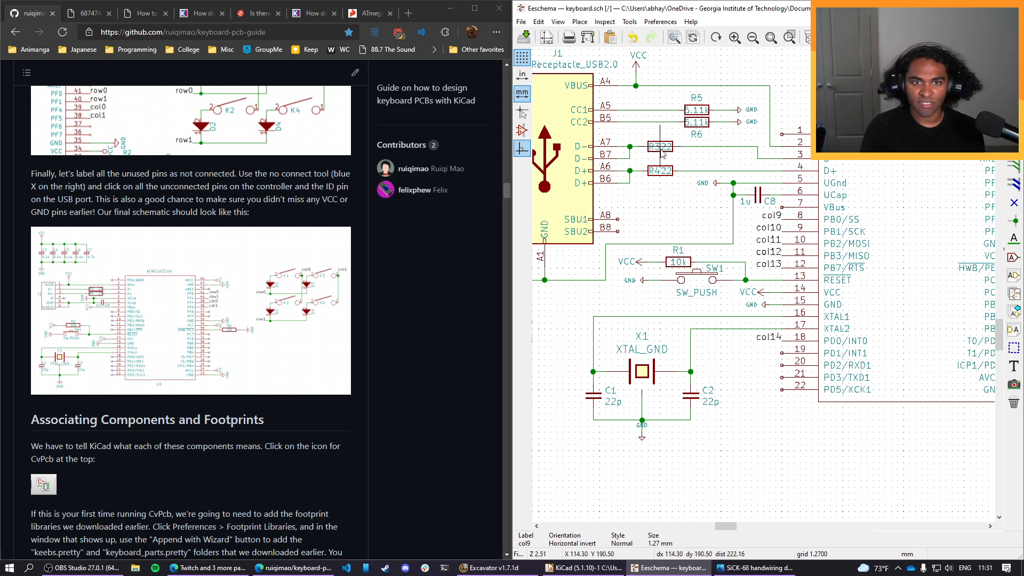
middle_drag(932, 281, 525, 281)
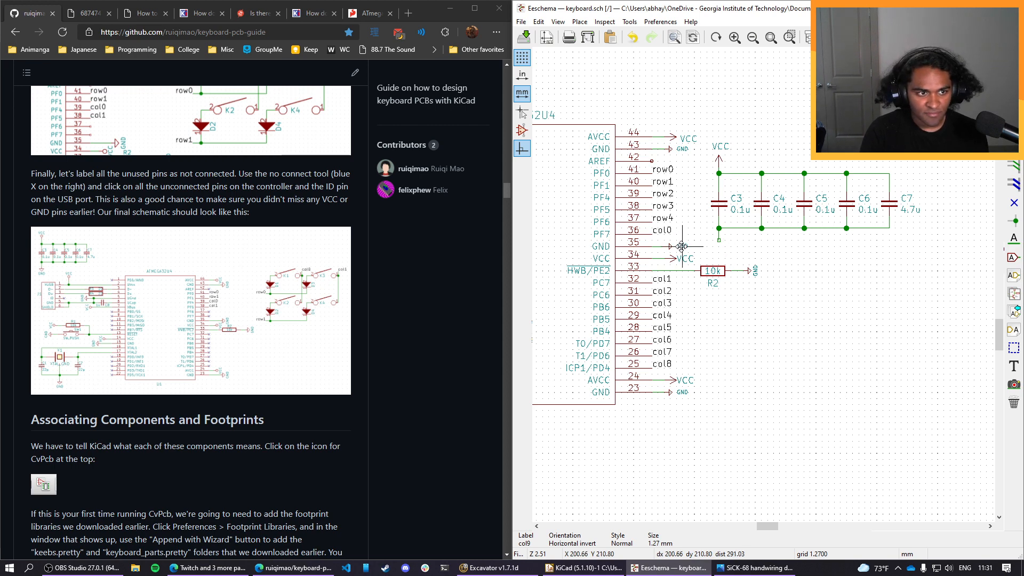
scroll(761, 215, down, 3)
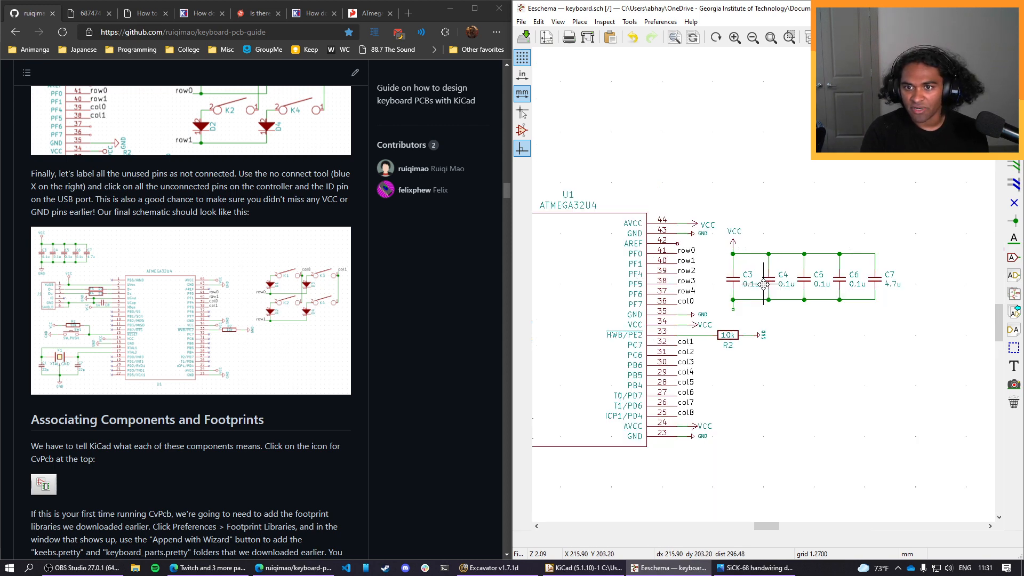
scroll(764, 286, down, 2)
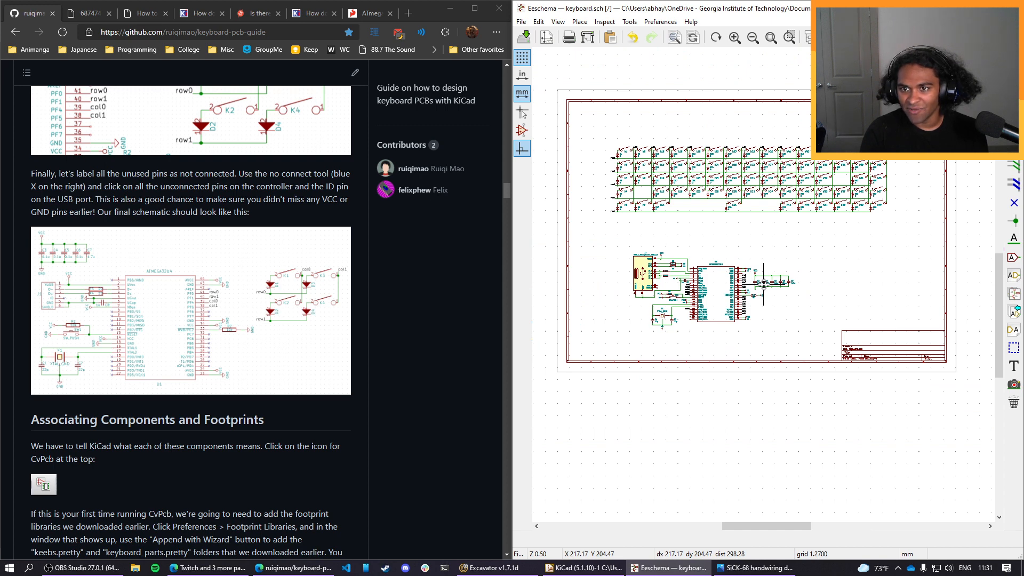
Place a copy of the GND symbol, pointing downward, on the open wire below capacitor C3, with its label horizontal beneath it.
scroll(763, 284, up, 7)
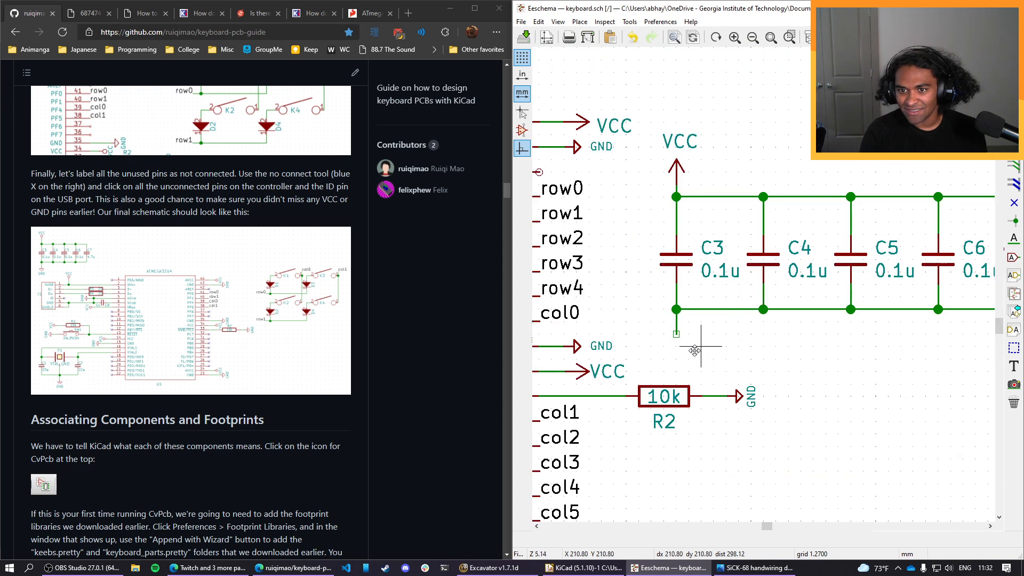
key(c)
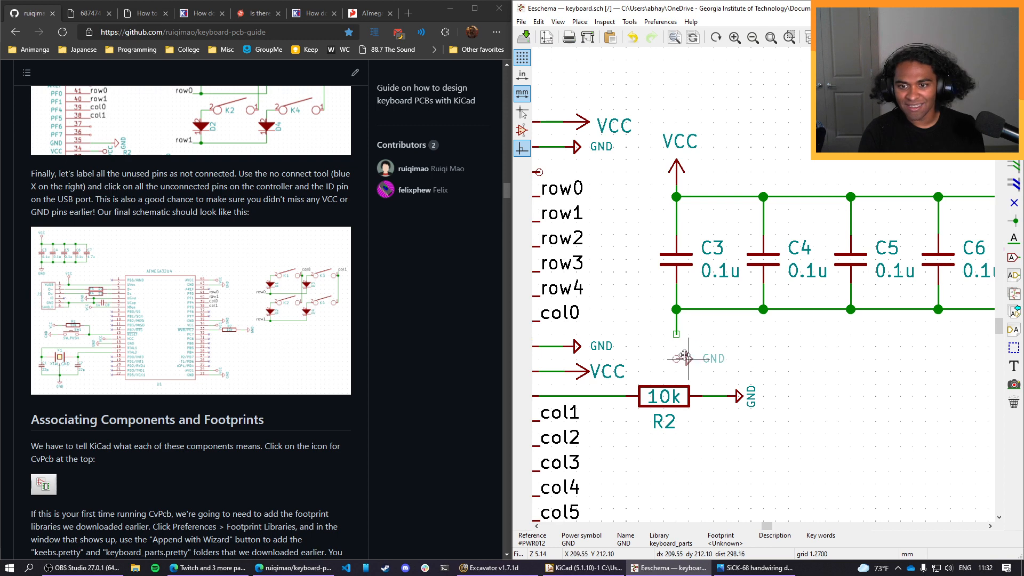
key(r)
click(677, 343)
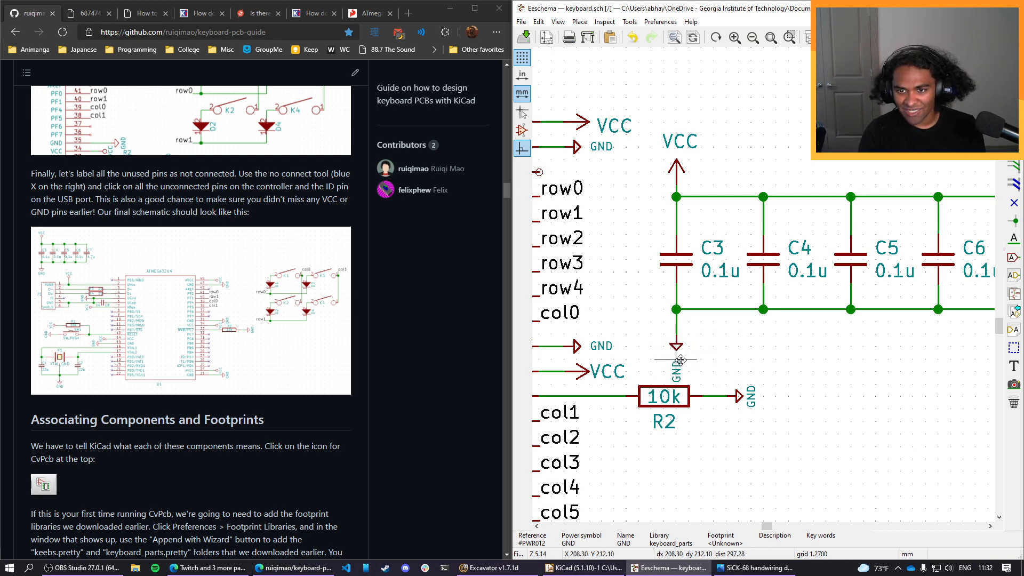
key(r)
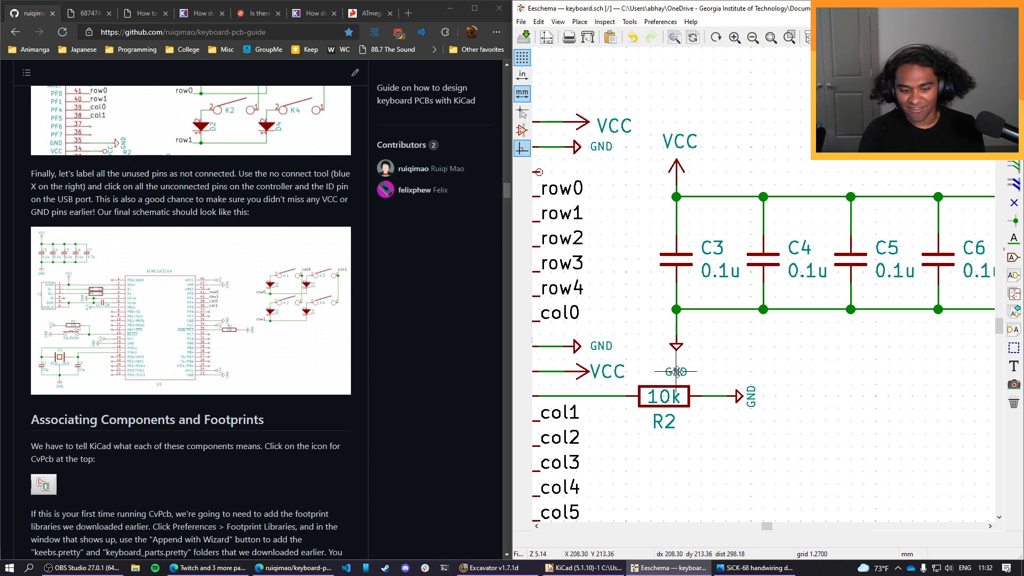
click(676, 359)
Check the decoupling capacitors, ATmega32U4 pins, USB-C receptacle, reset switch and crystal circuits against the guide's final schematic.
scroll(715, 359, down, 1)
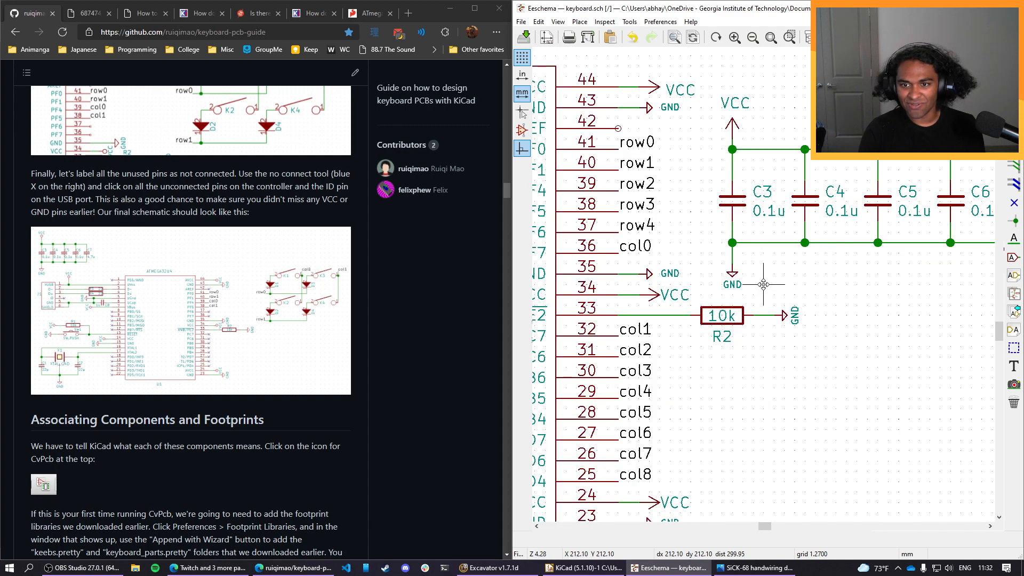
scroll(763, 285, down, 1)
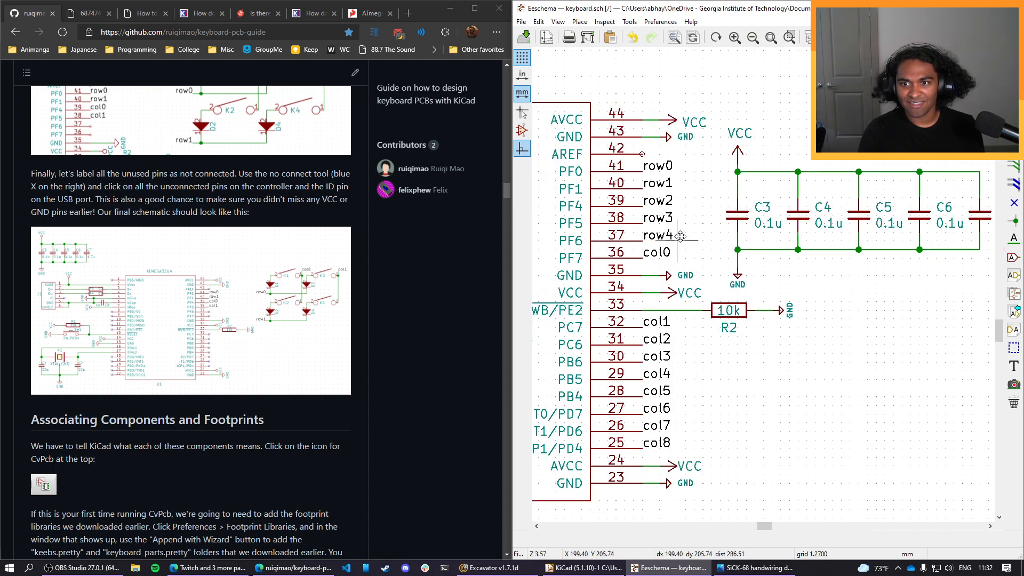
middle_drag(696, 244, 900, 228)
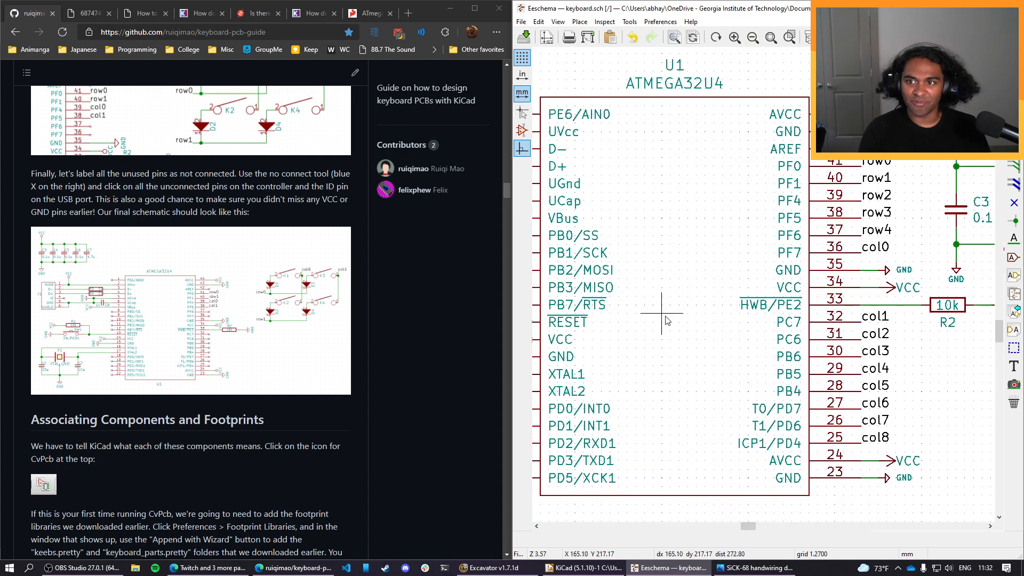
scroll(666, 320, down, 1)
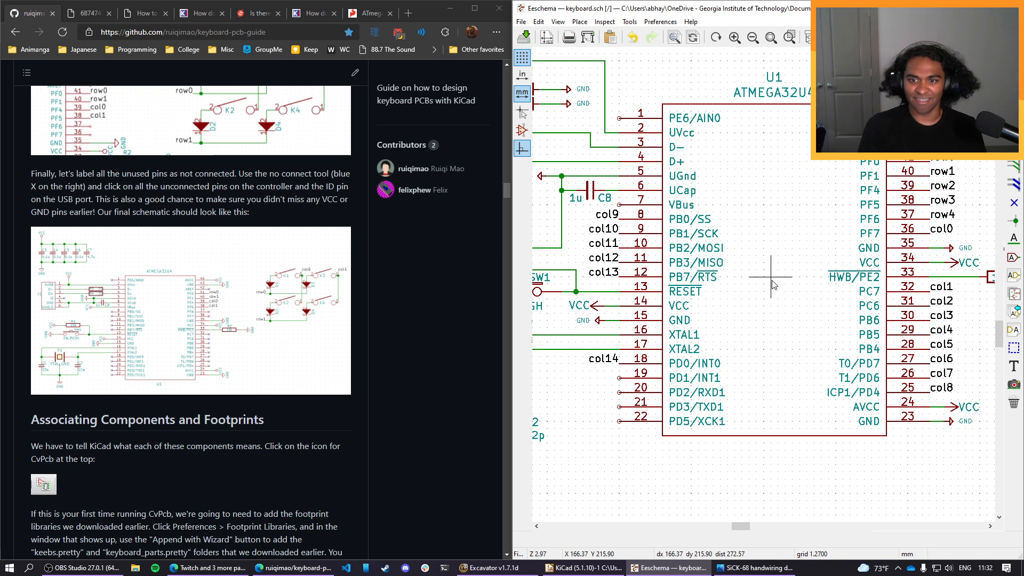
middle_drag(583, 399, 782, 410)
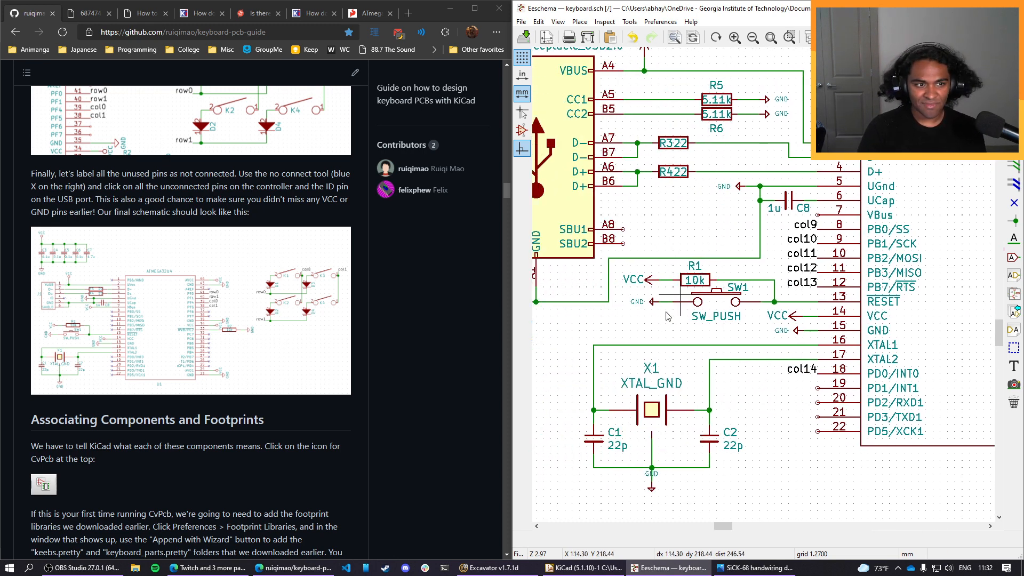
middle_drag(730, 373, 797, 419)
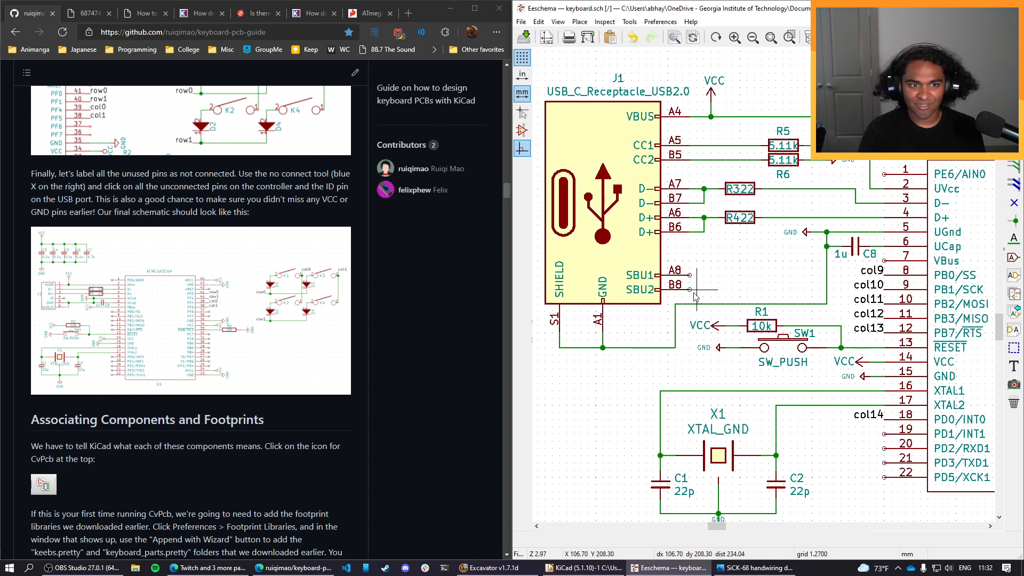
middle_drag(723, 261, 700, 324)
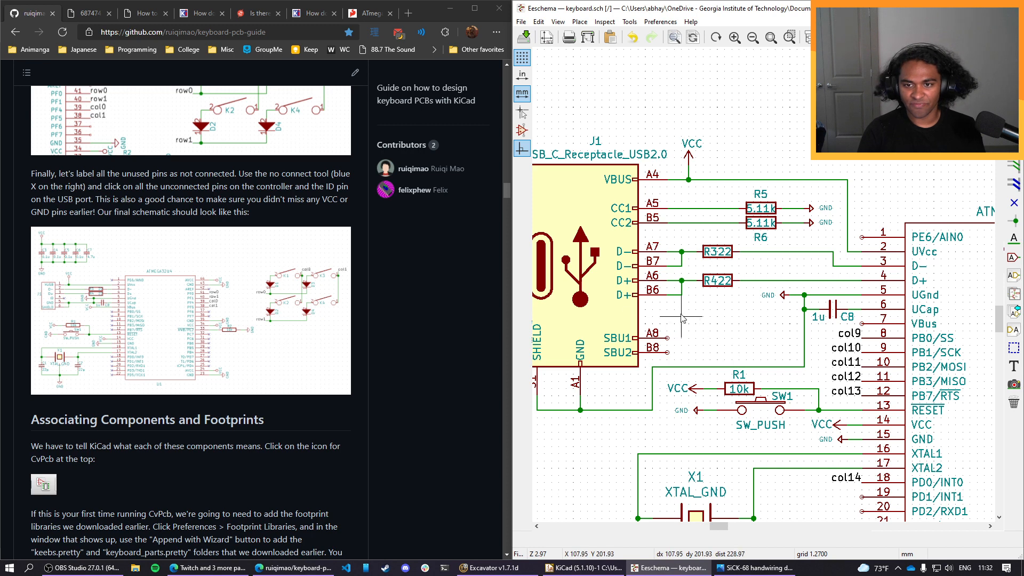
middle_drag(682, 315, 739, 332)
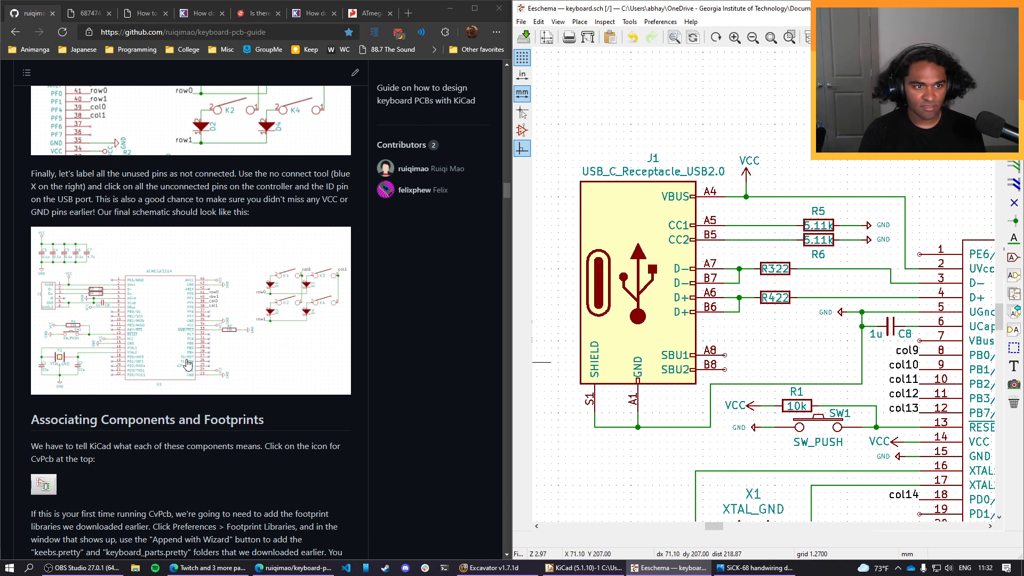
scroll(142, 378, up, 1)
scroll(104, 391, down, 1)
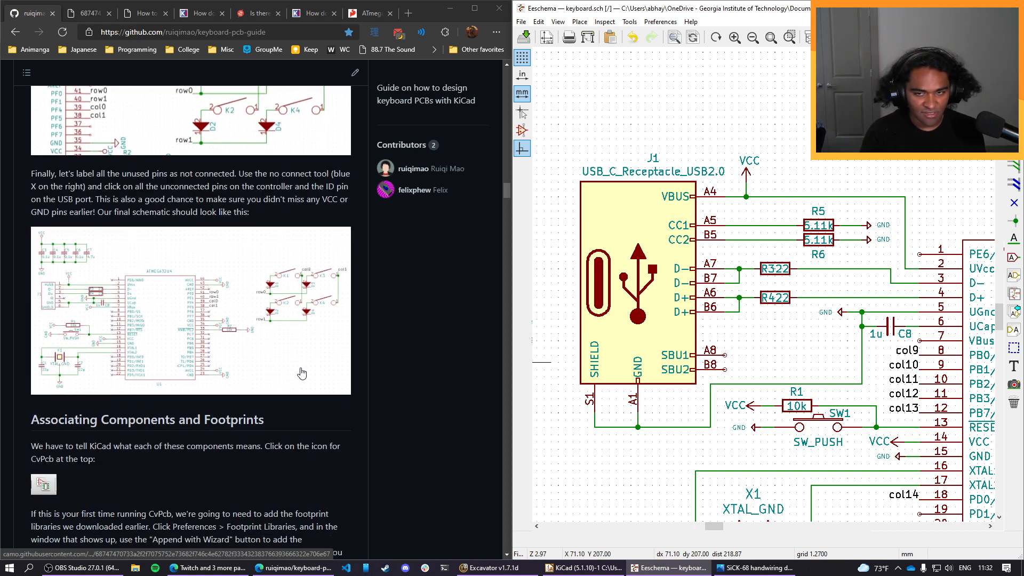
Copy the VCC symbol, point it away from the controller with its label horizontal below, and wire it to the VBus pin.
middle_drag(907, 380, 752, 399)
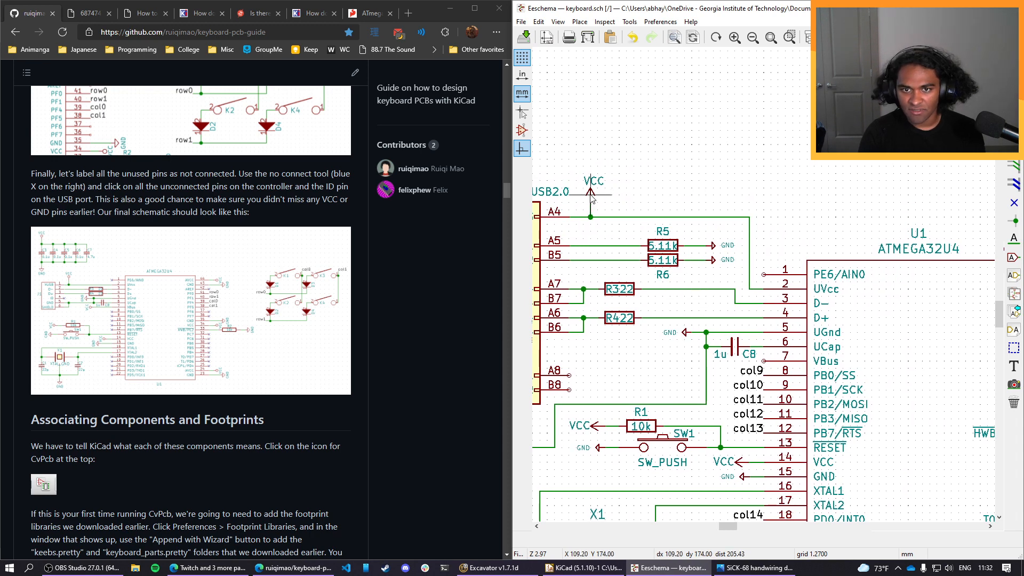
key(c)
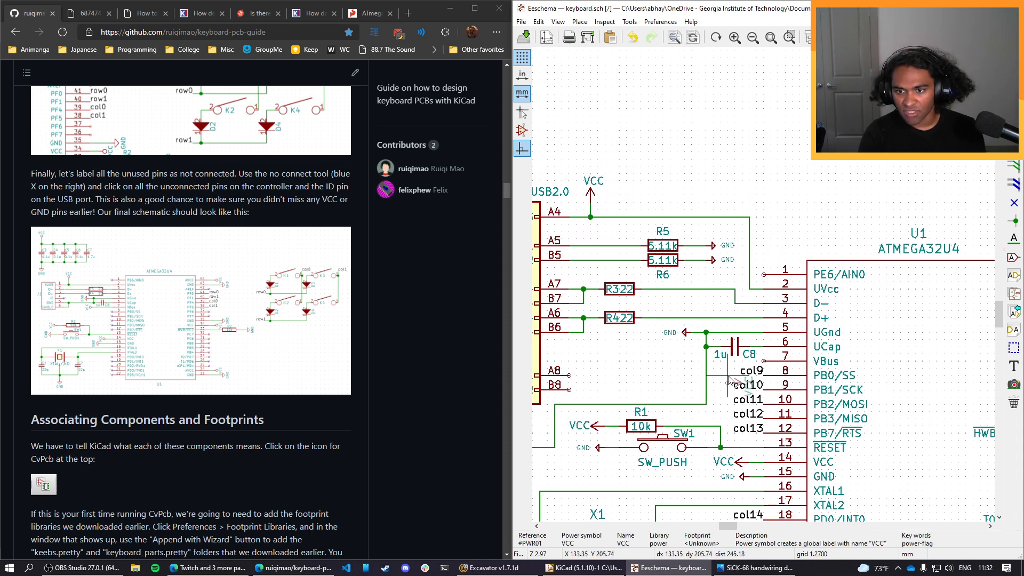
key(r)
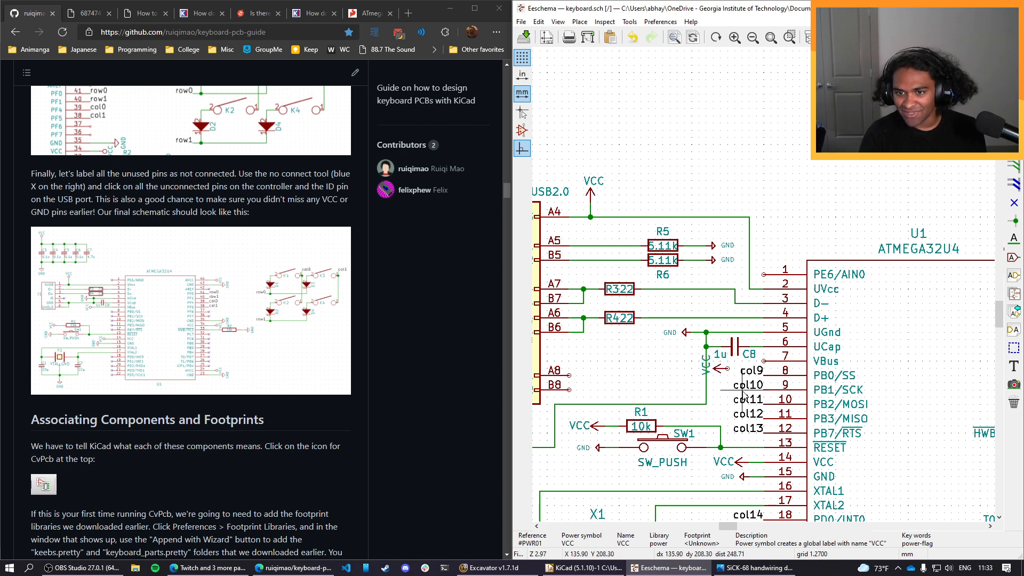
click(709, 368)
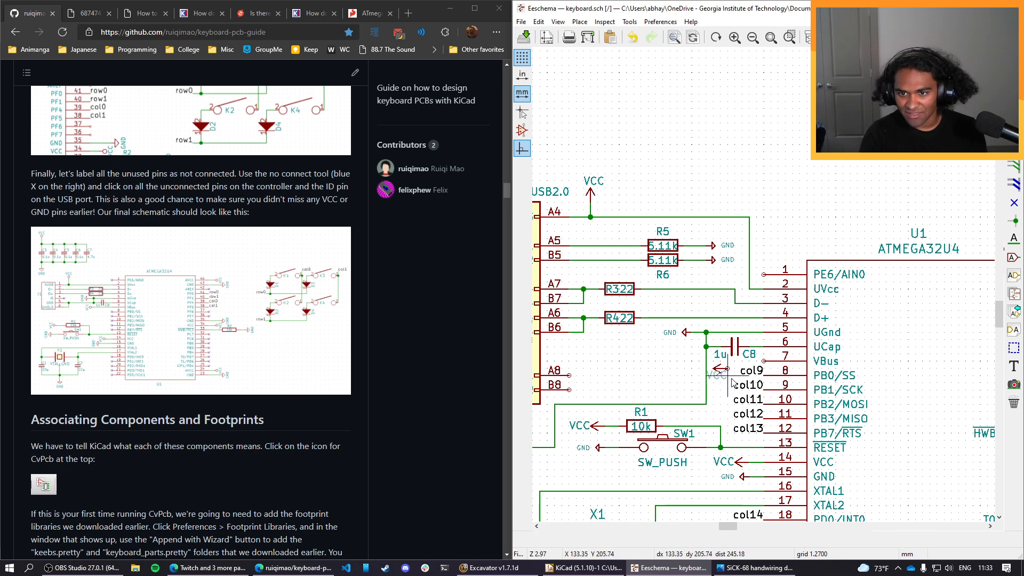
click(730, 381)
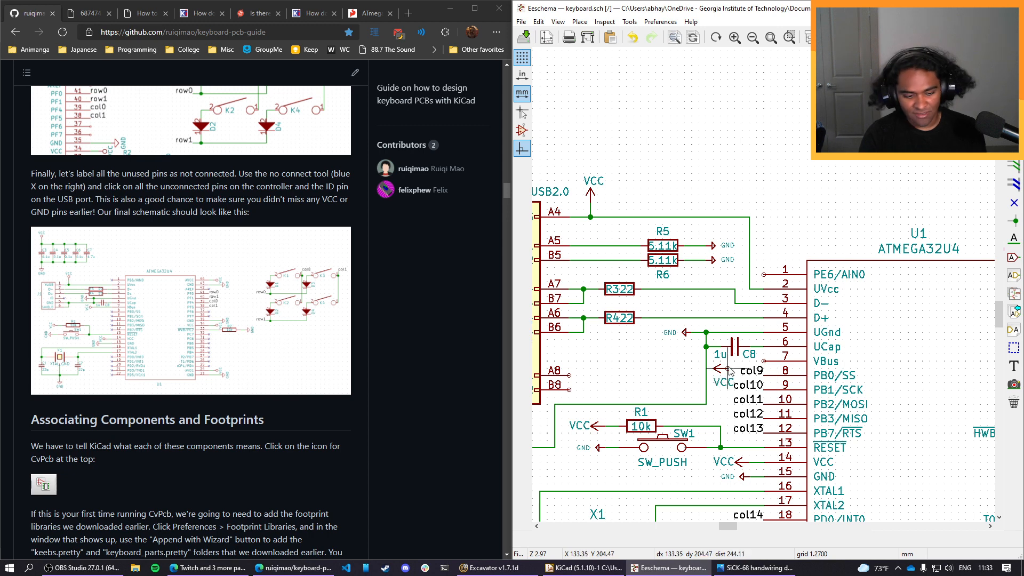
key(w)
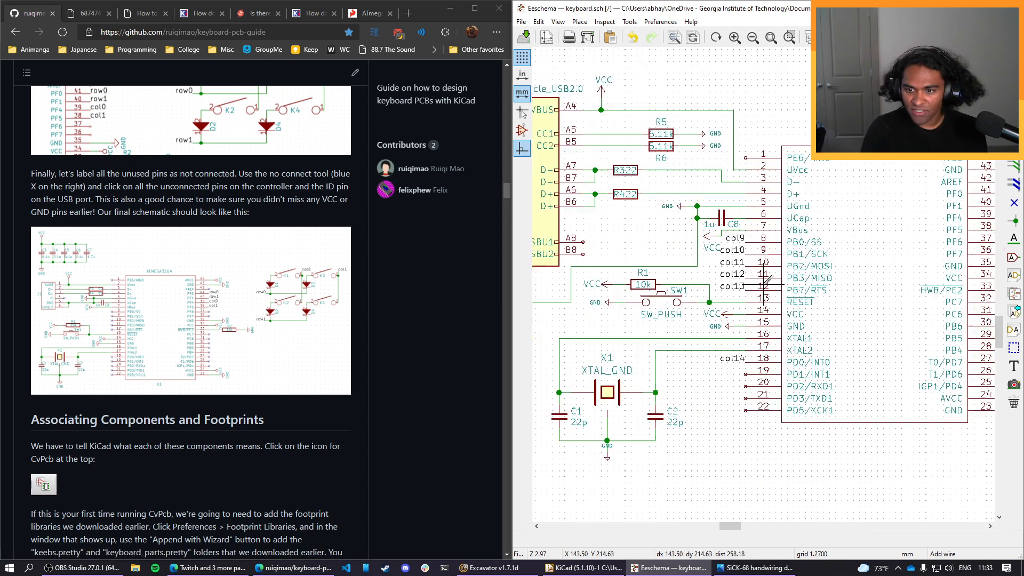
scroll(783, 424, down, 1)
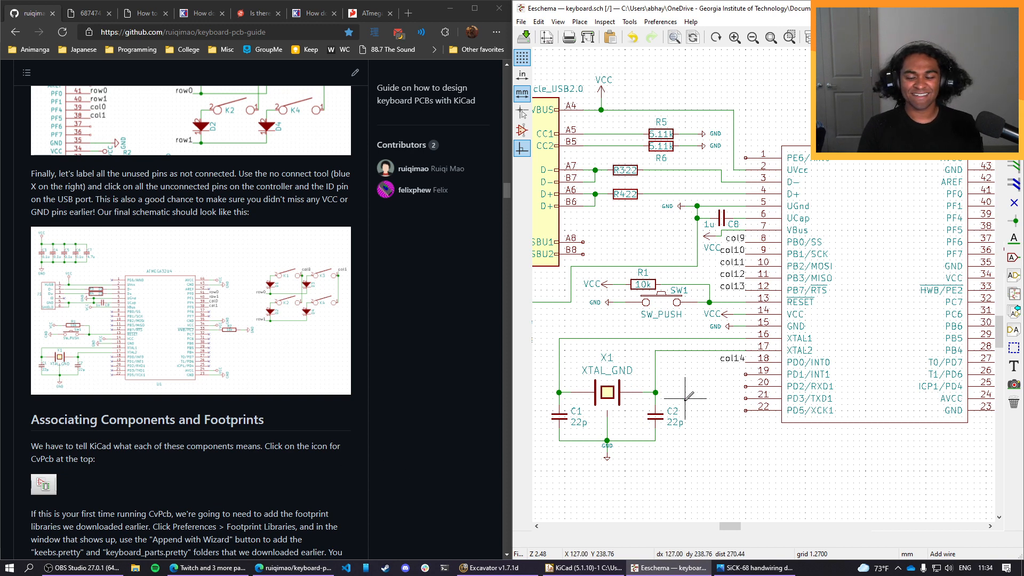
middle_drag(710, 392, 568, 404)
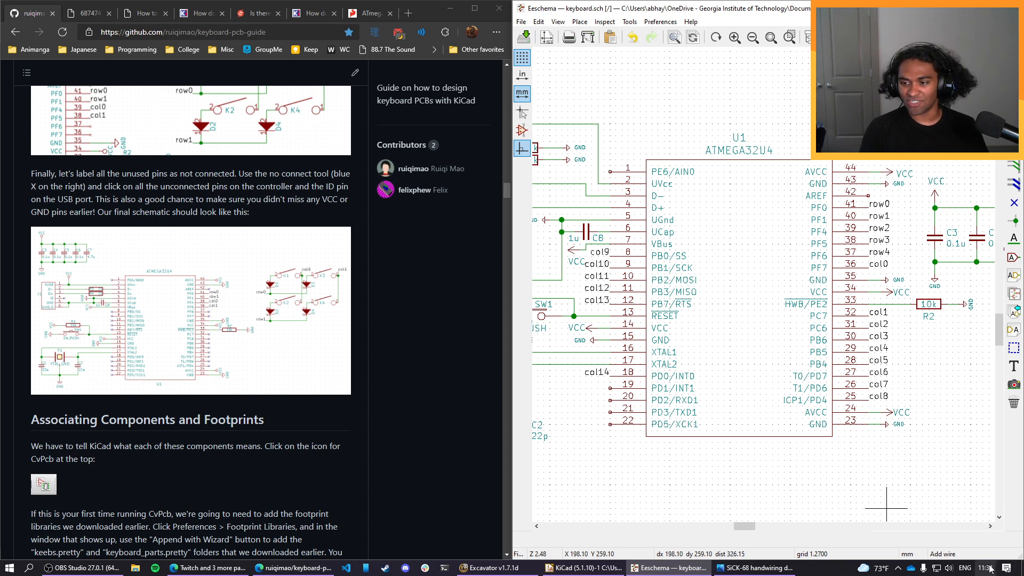
mouse_move(293, 568)
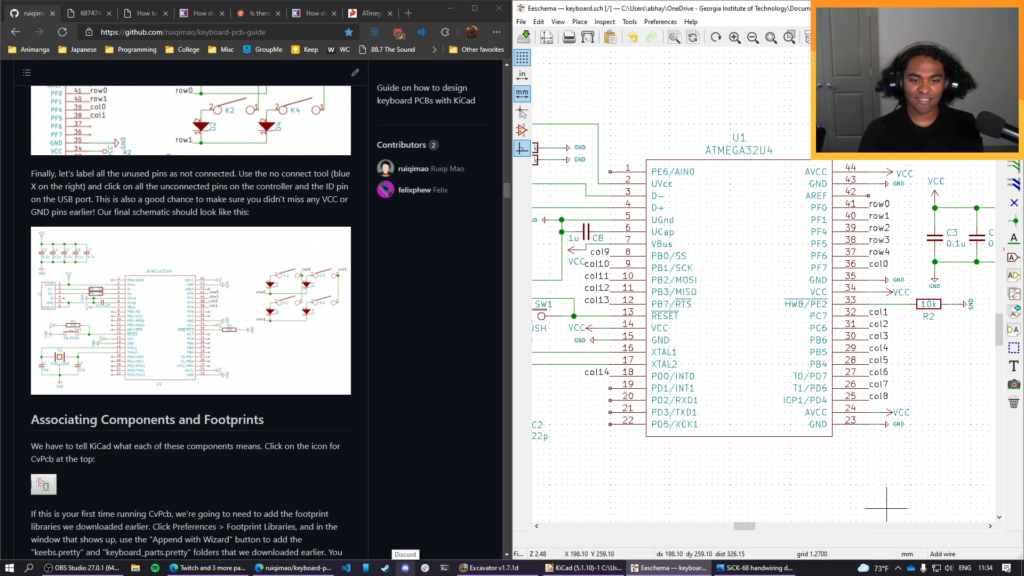
click(405, 567)
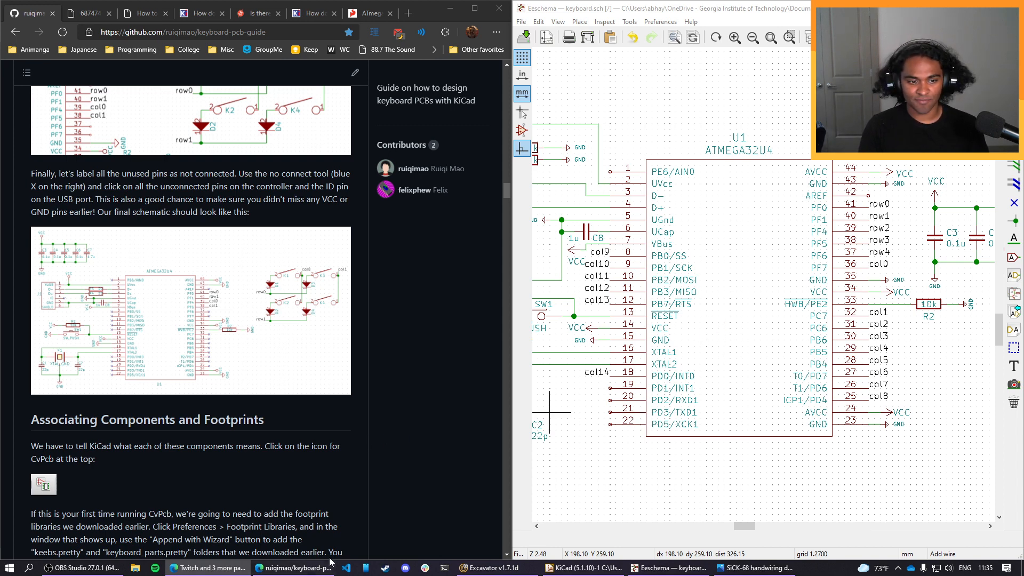
mouse_move(669, 567)
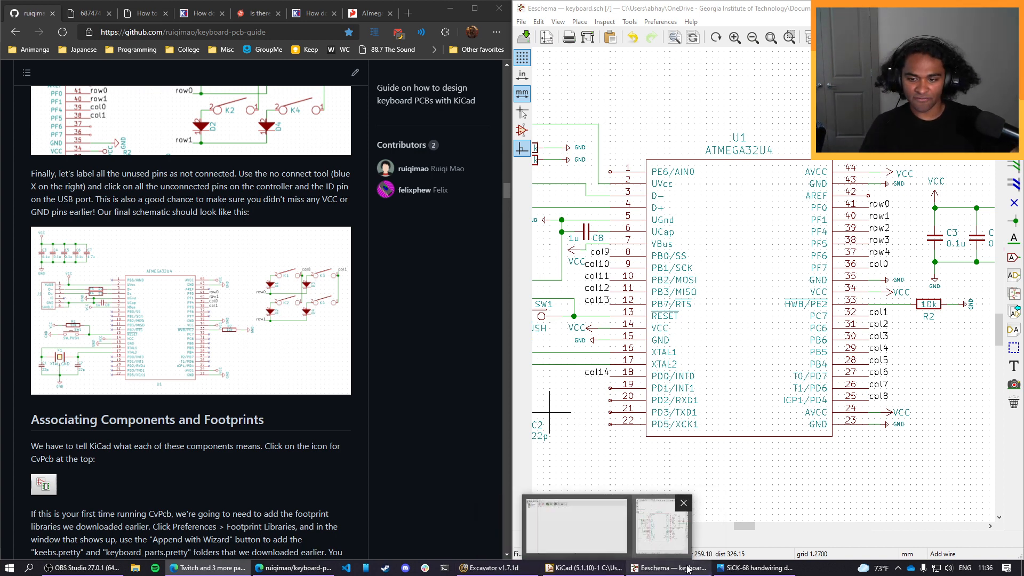
Switch to the SiCK-68 handwiring diagram in Photos and review the controller circuits and switch matrix of the schematic beside it.
click(749, 568)
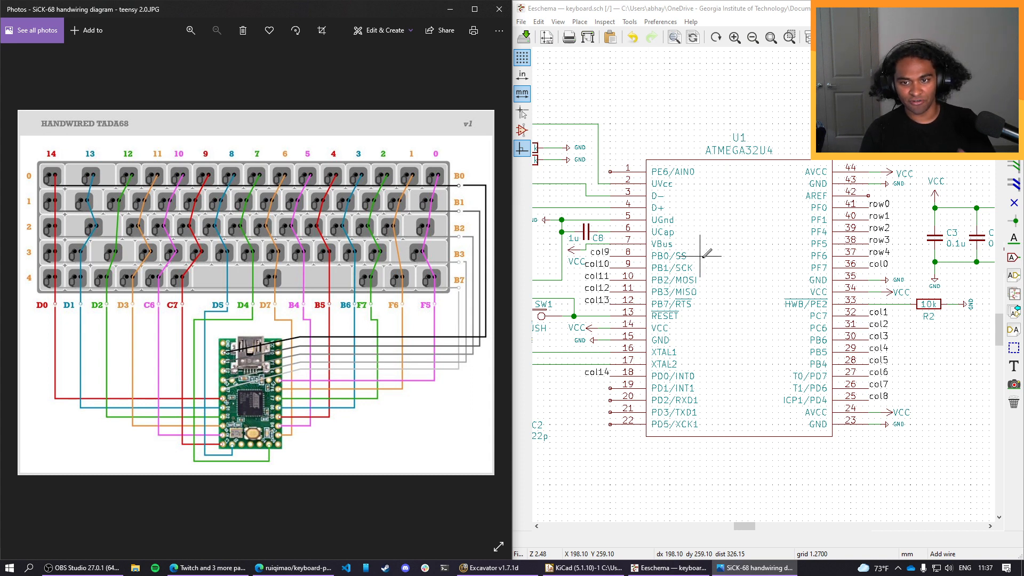
scroll(707, 254, down, 1)
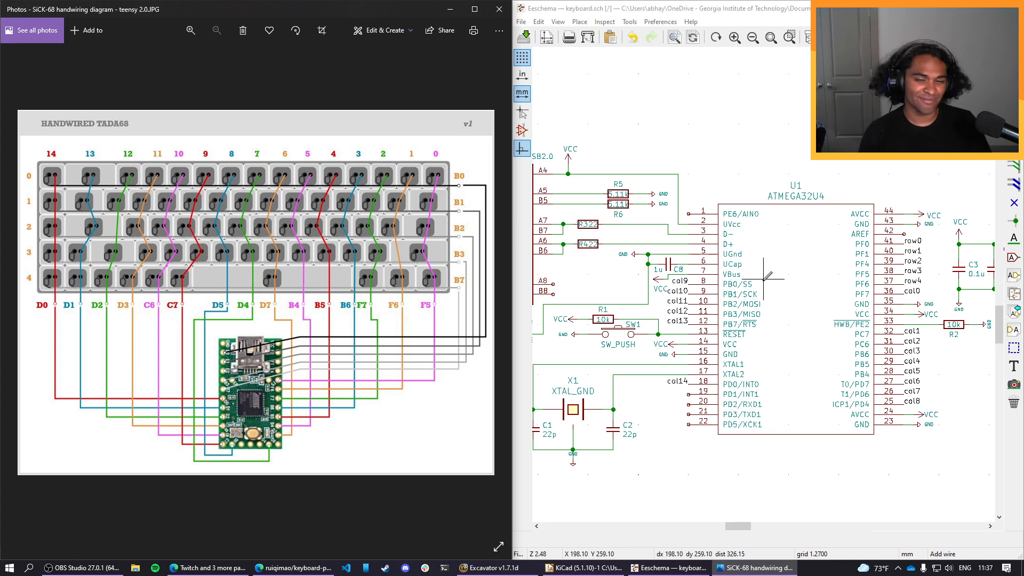
scroll(766, 276, down, 2)
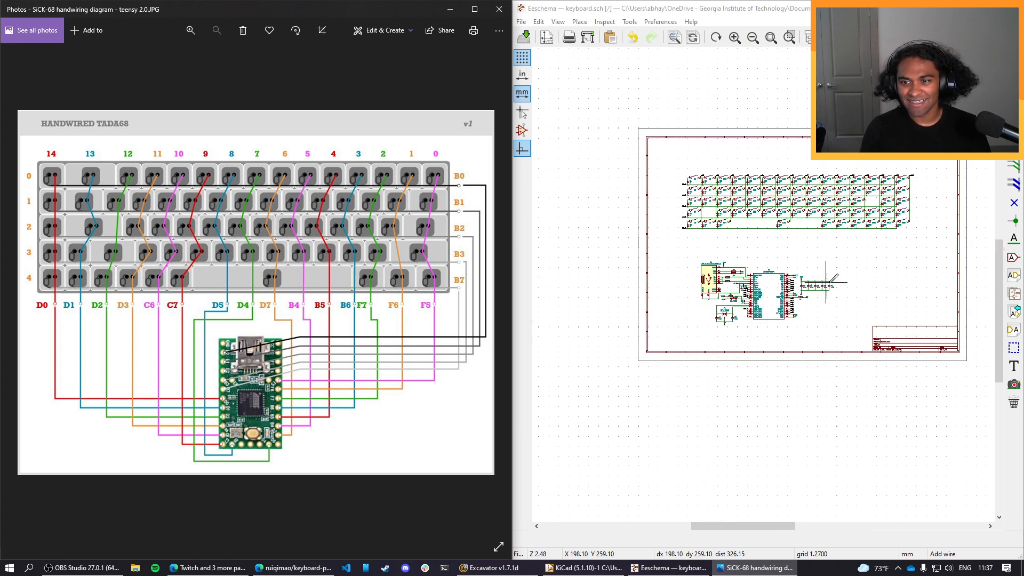
scroll(766, 277, up, 2)
scroll(766, 279, up, 4)
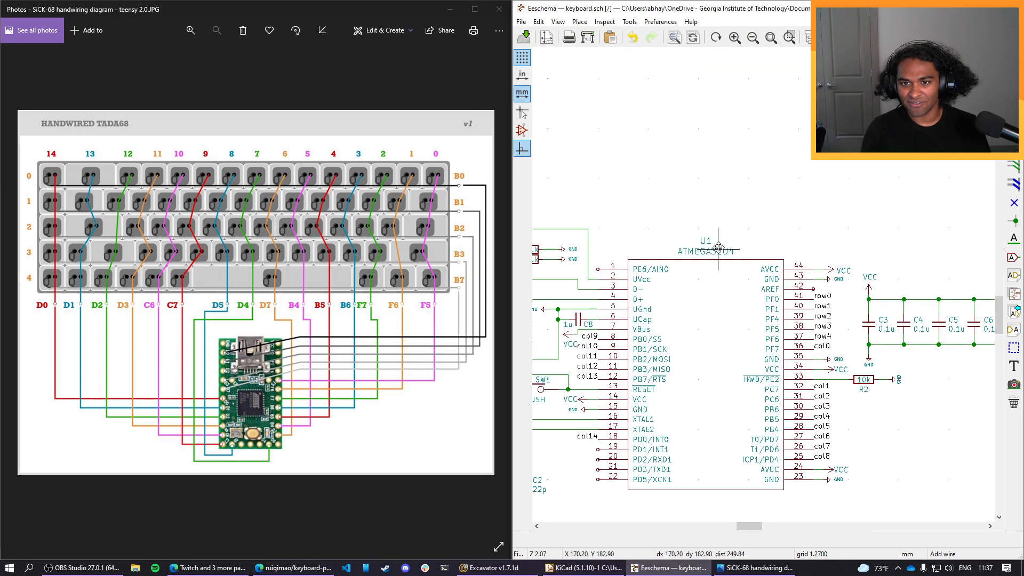
scroll(718, 248, down, 4)
scroll(661, 266, up, 3)
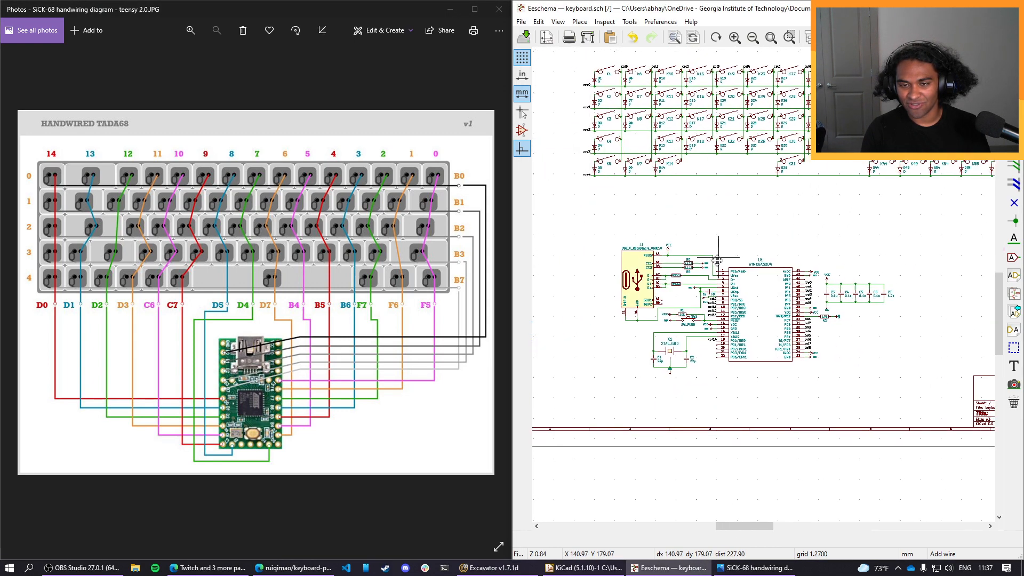
scroll(786, 274, down, 1)
scroll(786, 274, up, 2)
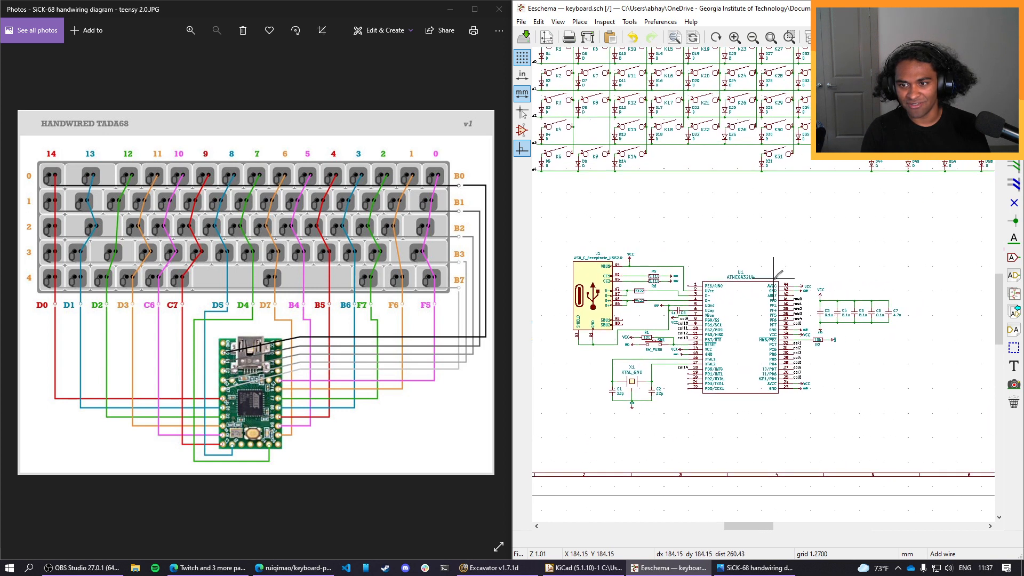
scroll(782, 264, down, 1)
scroll(782, 263, up, 2)
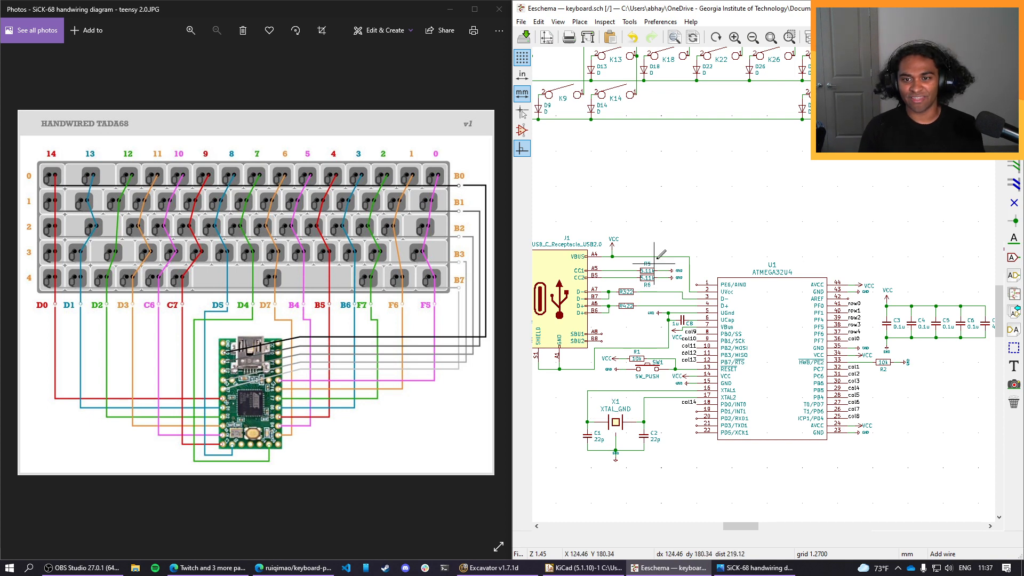
middle_drag(664, 218, 677, 218)
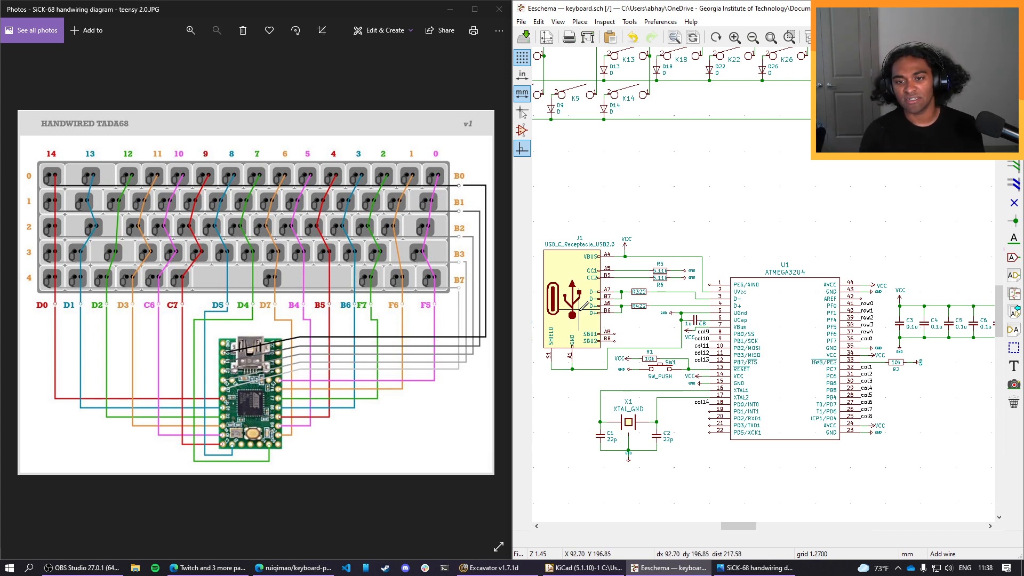
middle_drag(643, 199, 625, 331)
scroll(727, 263, down, 1)
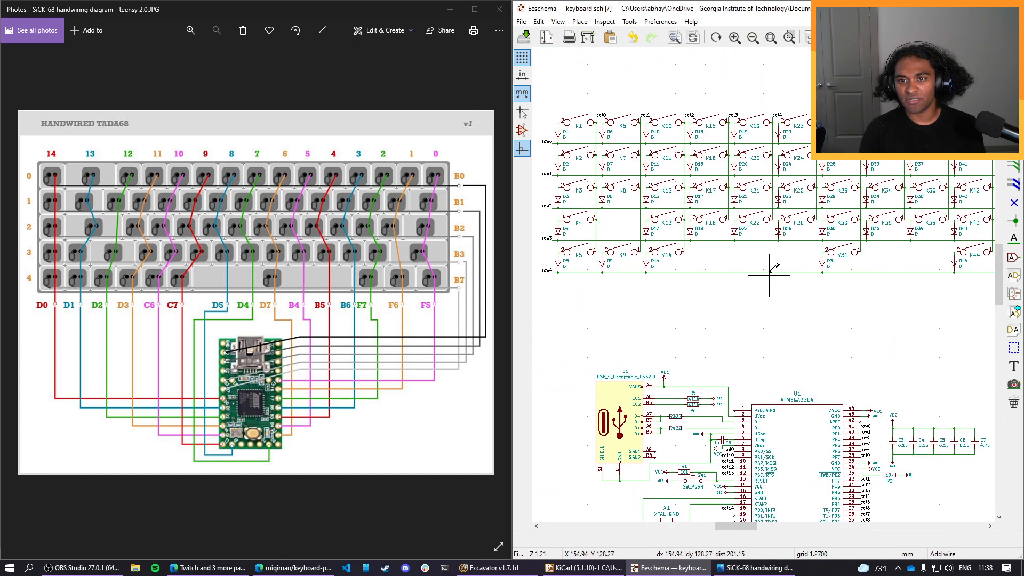
middle_drag(769, 275, 609, 343)
mouse_move(776, 378)
middle_down()
mouse_move(615, 373)
mouse_move(728, 393)
middle_up()
mouse_move(661, 389)
middle_down()
mouse_move(805, 414)
mouse_move(850, 406)
middle_up()
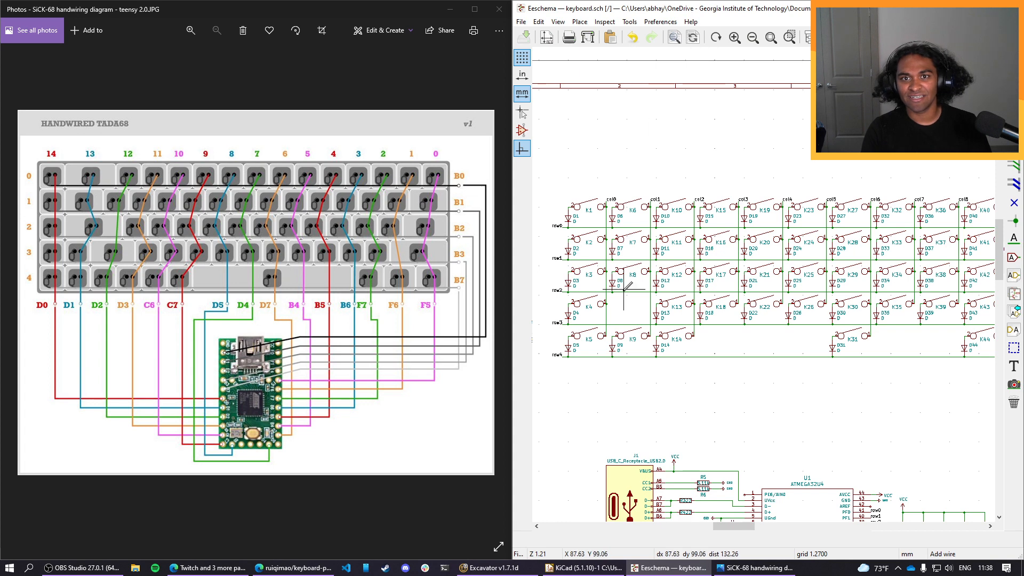
click(82, 568)
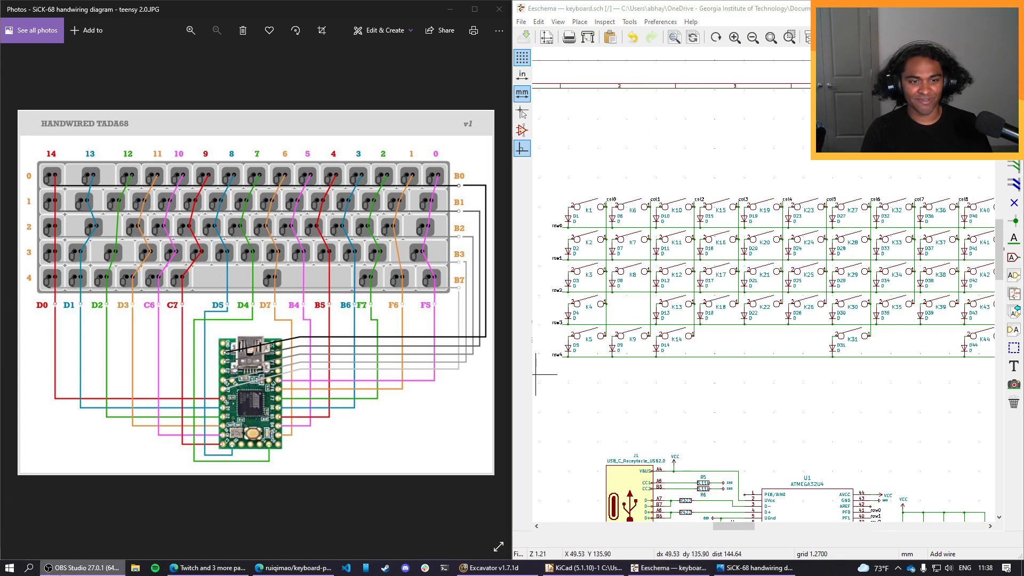
click(60, 574)
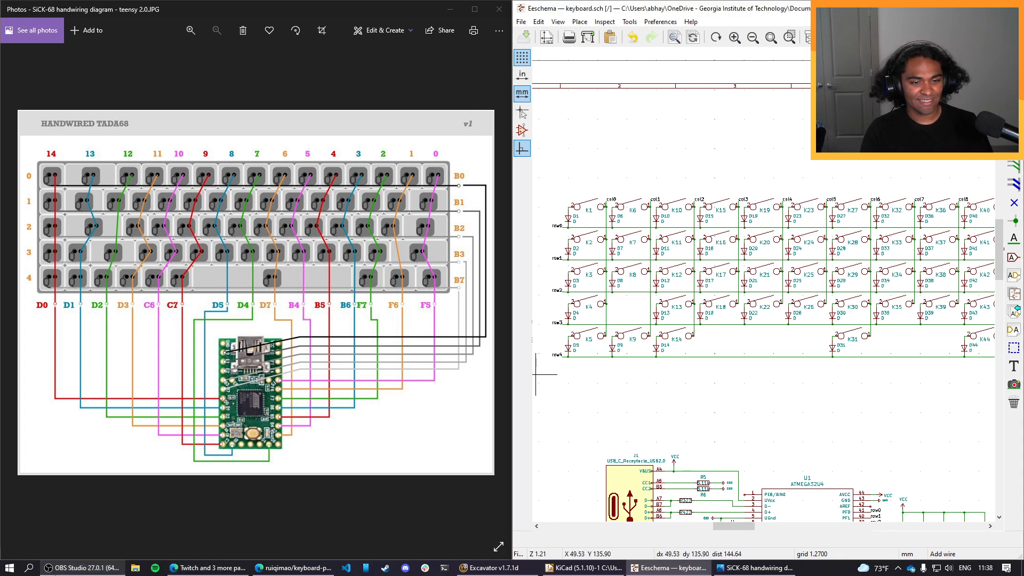
click(64, 573)
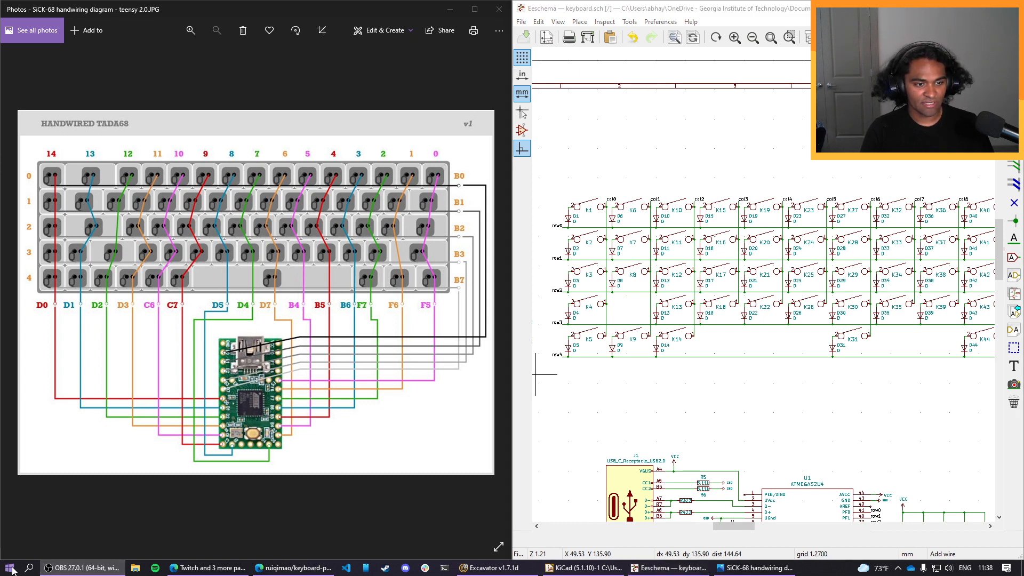
click(66, 564)
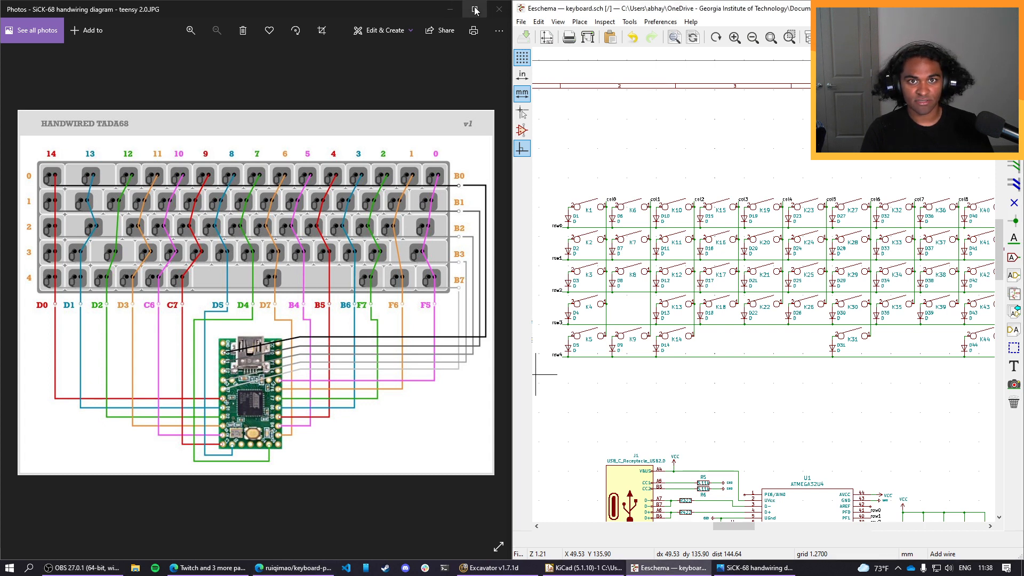
Return from the wiring diagram to the guide, compare its final schematic with the controller circuit, and read the Associating Components and Footprints section.
click(451, 7)
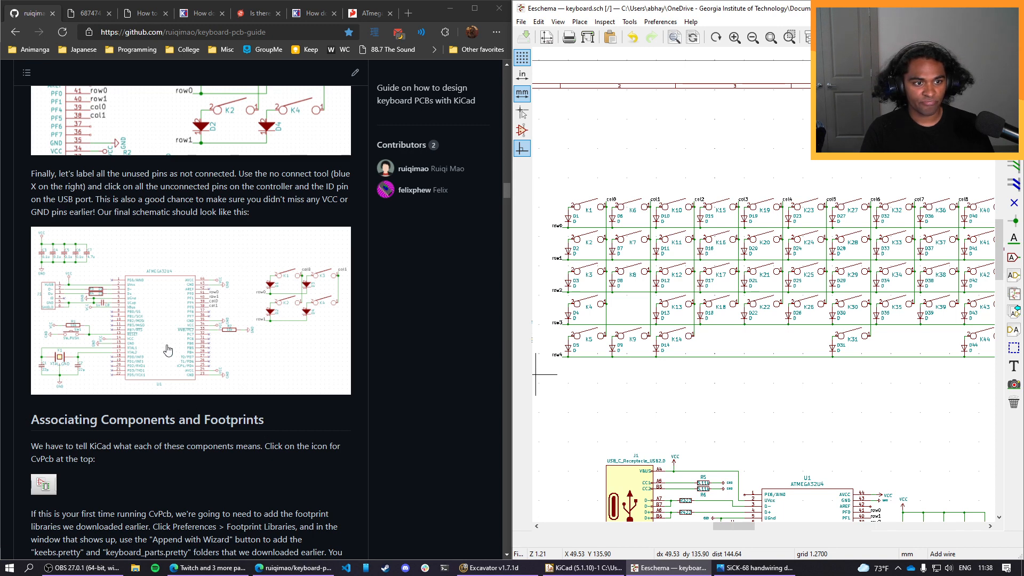
middle_drag(785, 395, 598, 251)
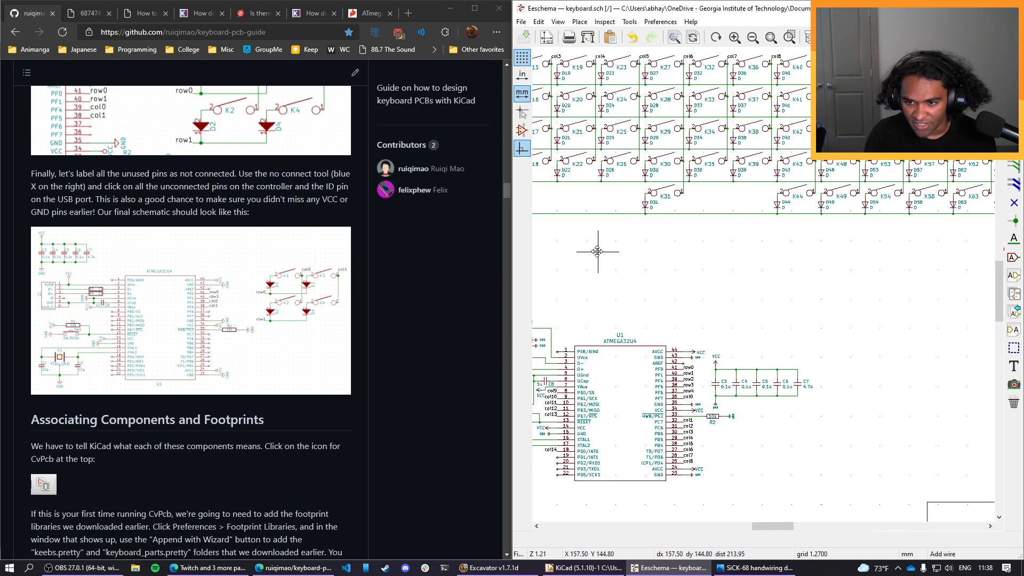
middle_drag(716, 352, 739, 309)
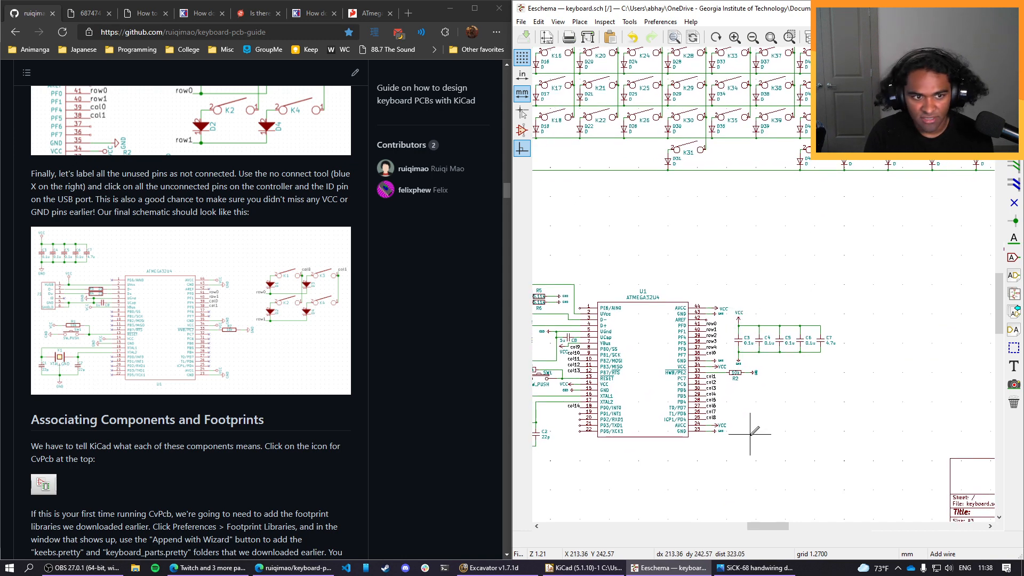
middle_drag(750, 433, 729, 391)
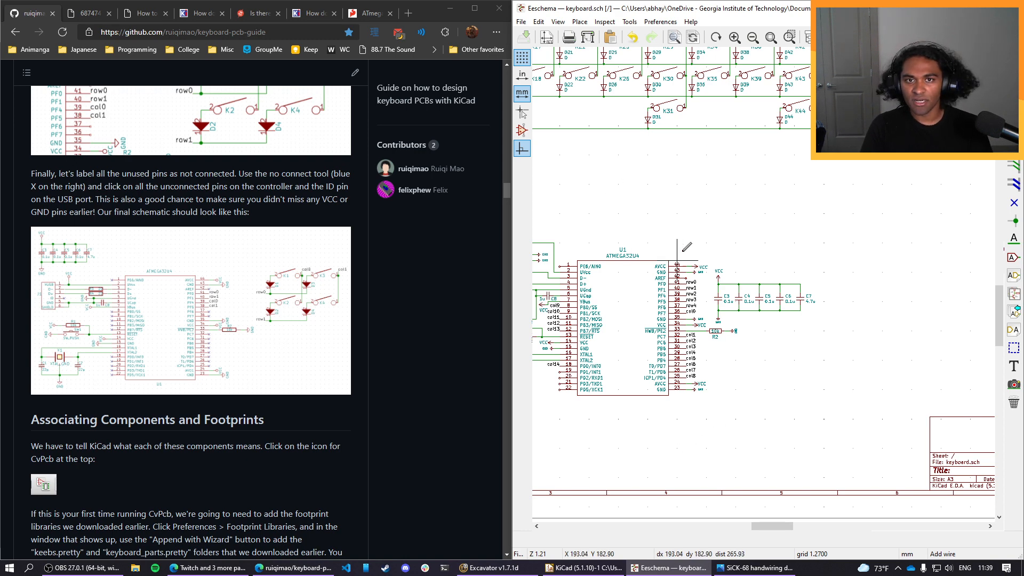
scroll(264, 275, down, 4)
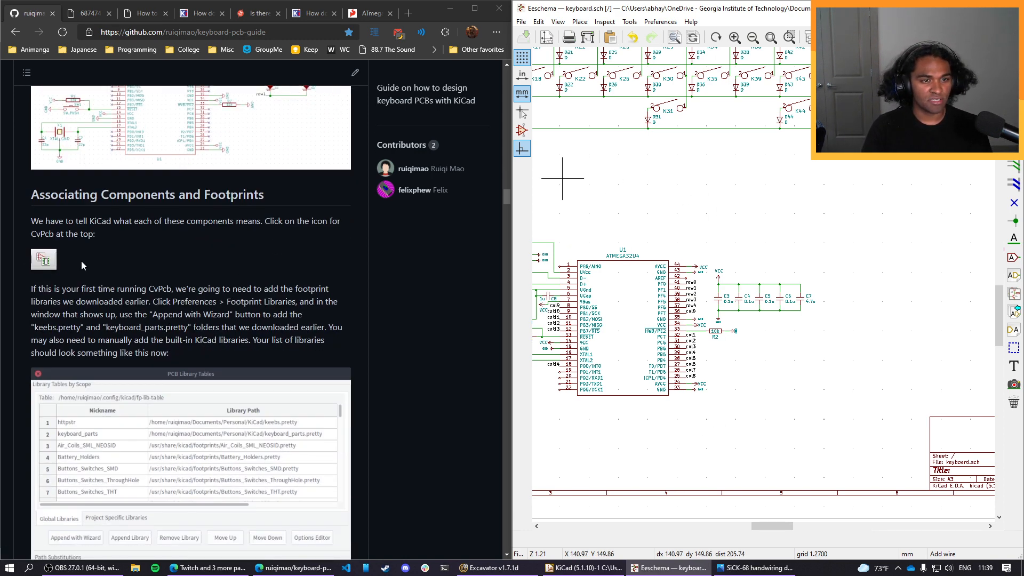
scroll(313, 171, down, 1)
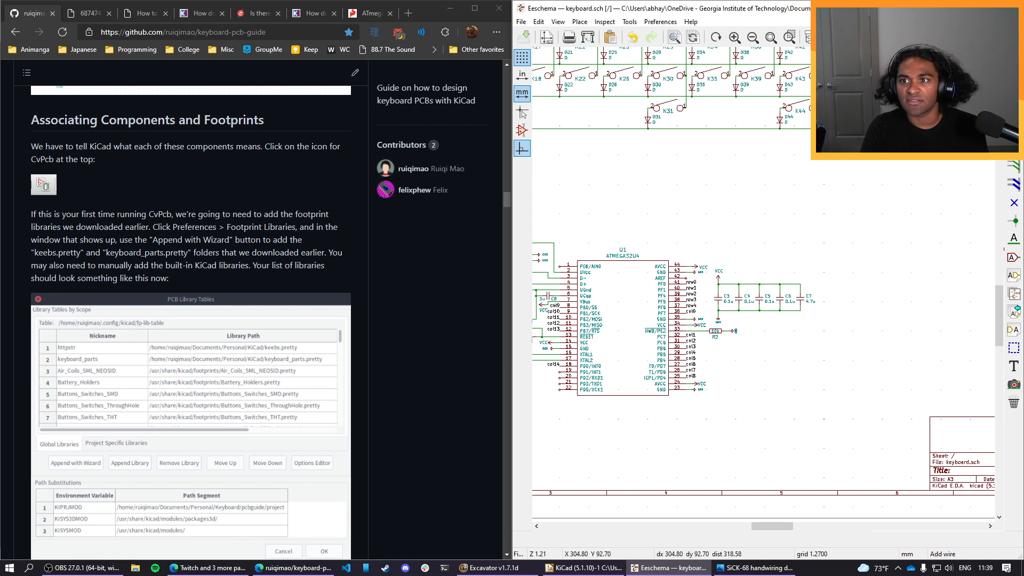
click(948, 37)
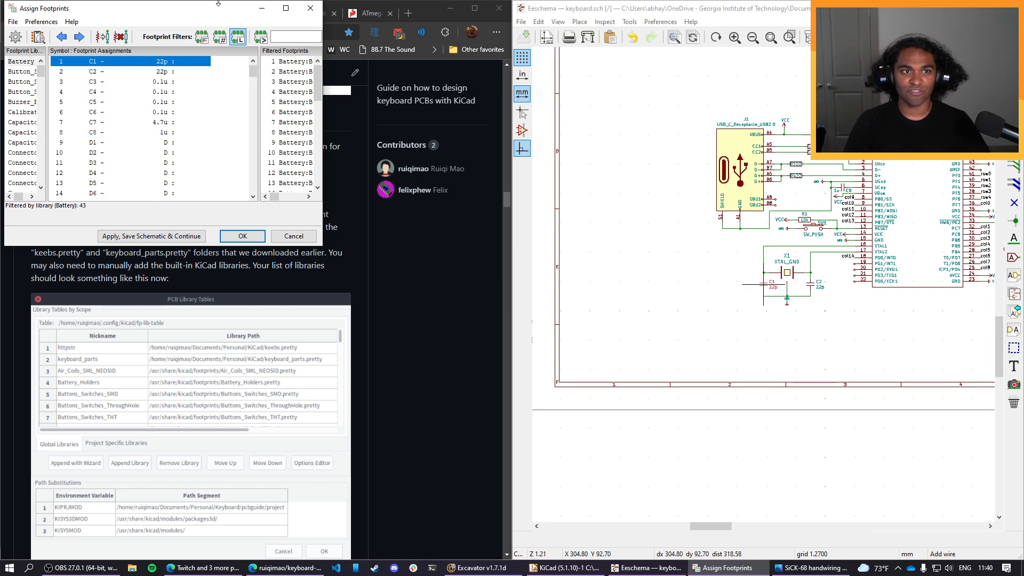
drag(218, 4, 786, 202)
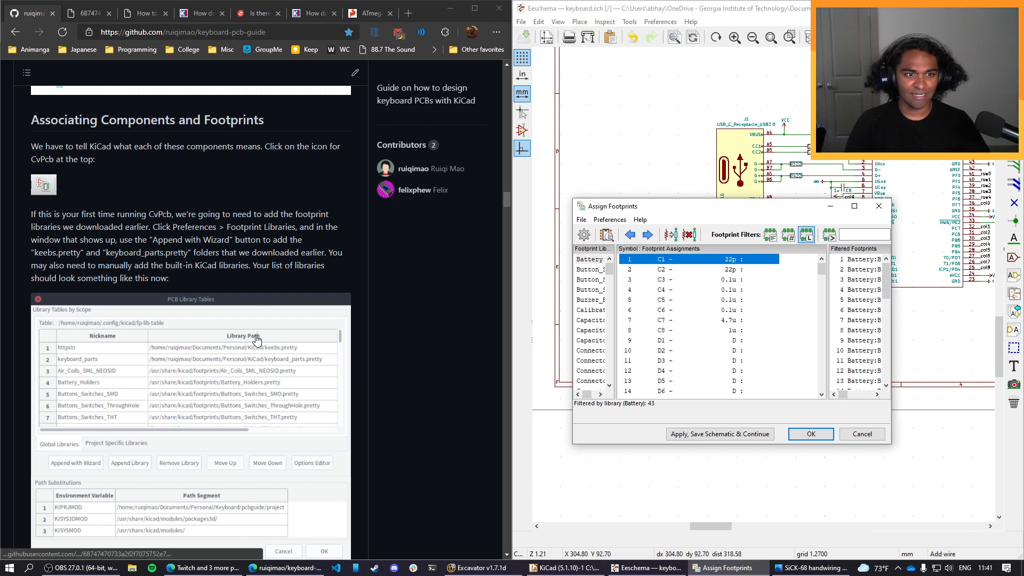
scroll(256, 340, down, 1)
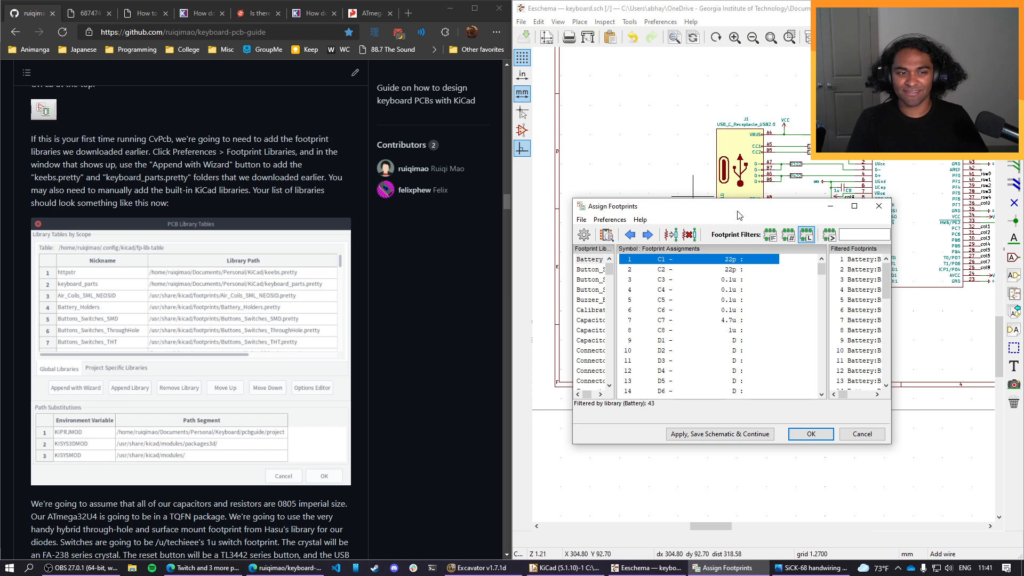
scroll(260, 196, up, 2)
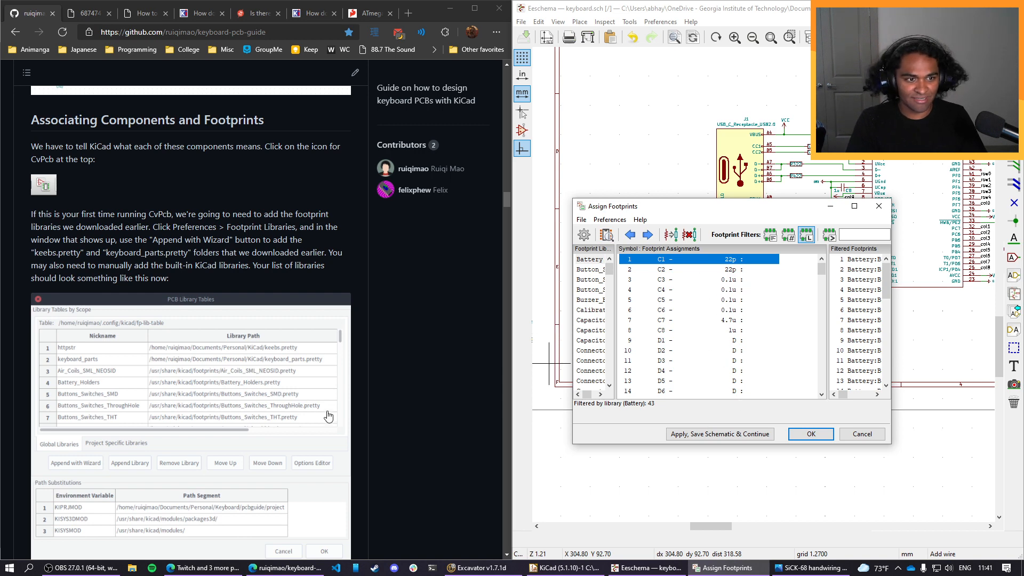
scroll(305, 412, down, 1)
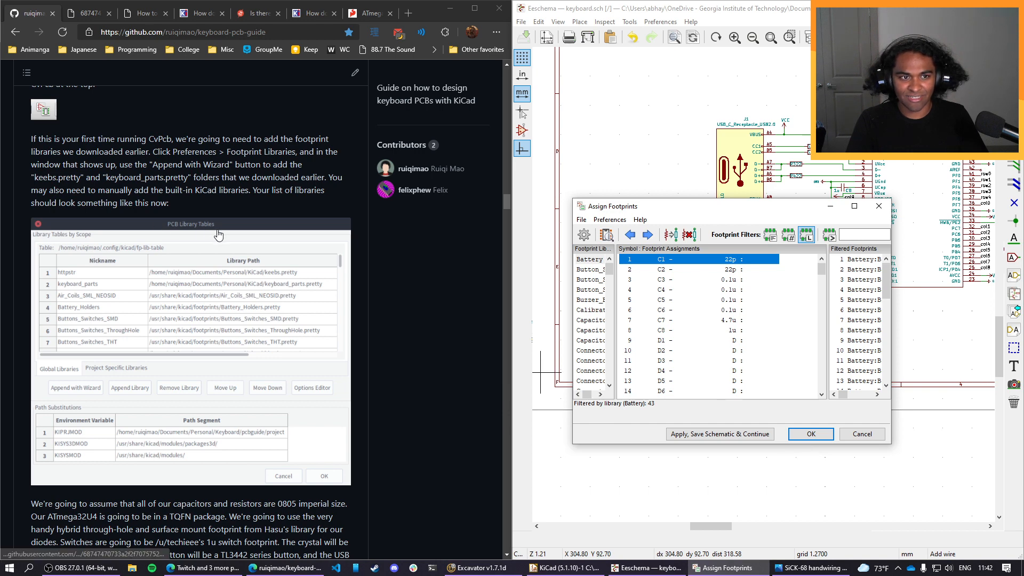
click(859, 434)
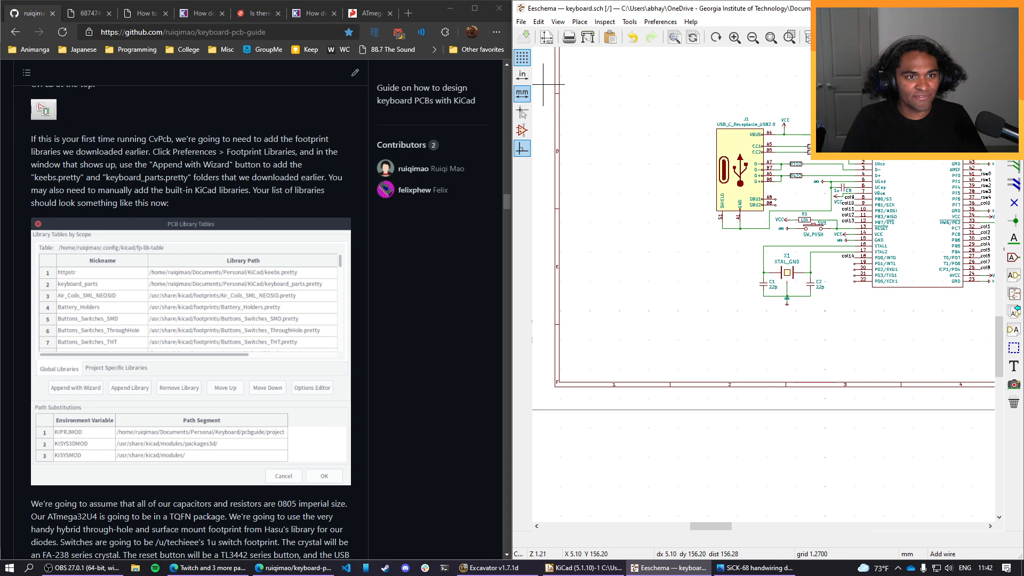
scroll(191, 319, up, 1)
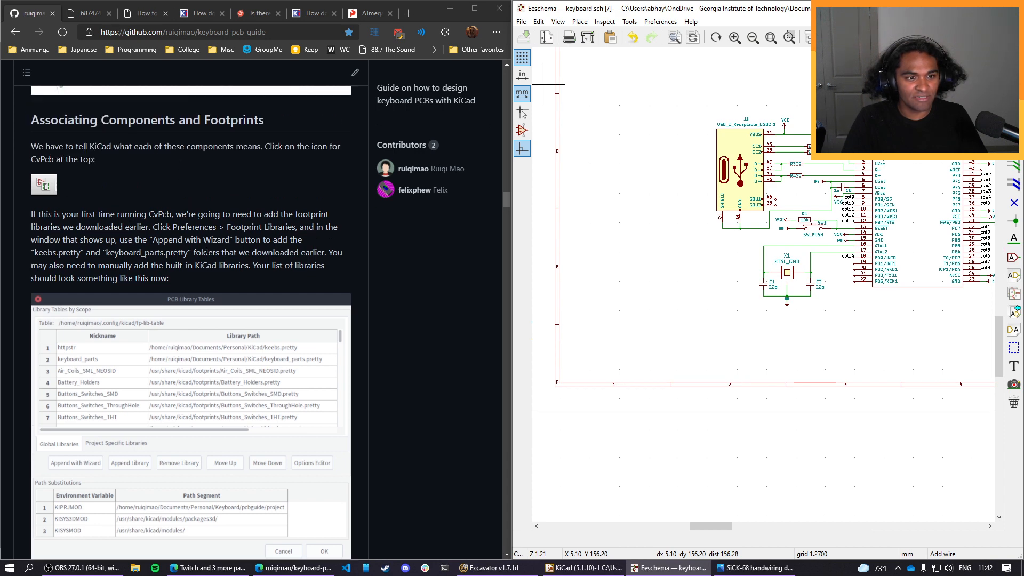
click(659, 22)
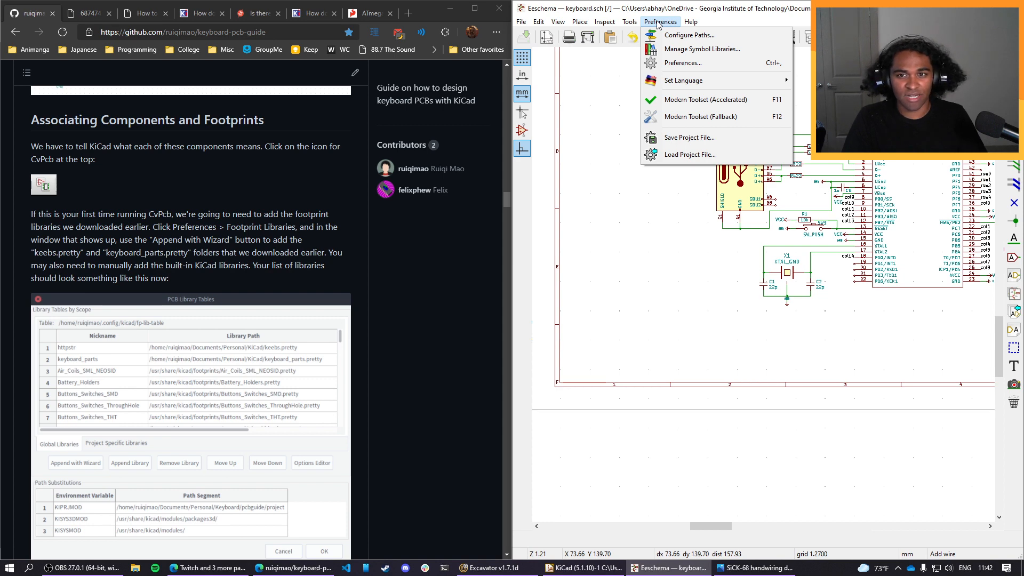
click(699, 19)
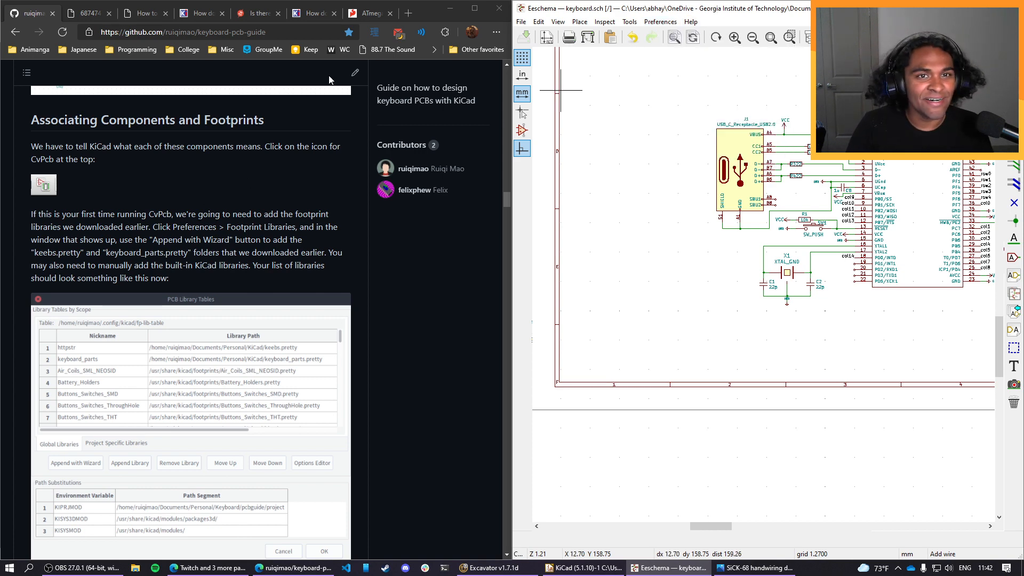
Search the web in a new tab for "cvpcb kicad" and open the KiCad 5.1 CvPcb documentation.
click(416, 15)
text(cv)
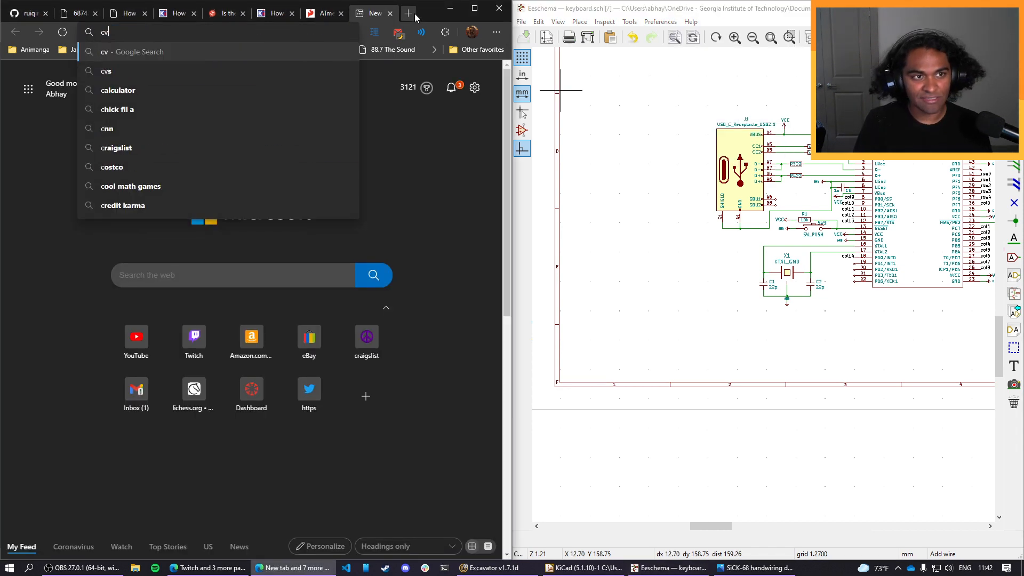
text(pcb)
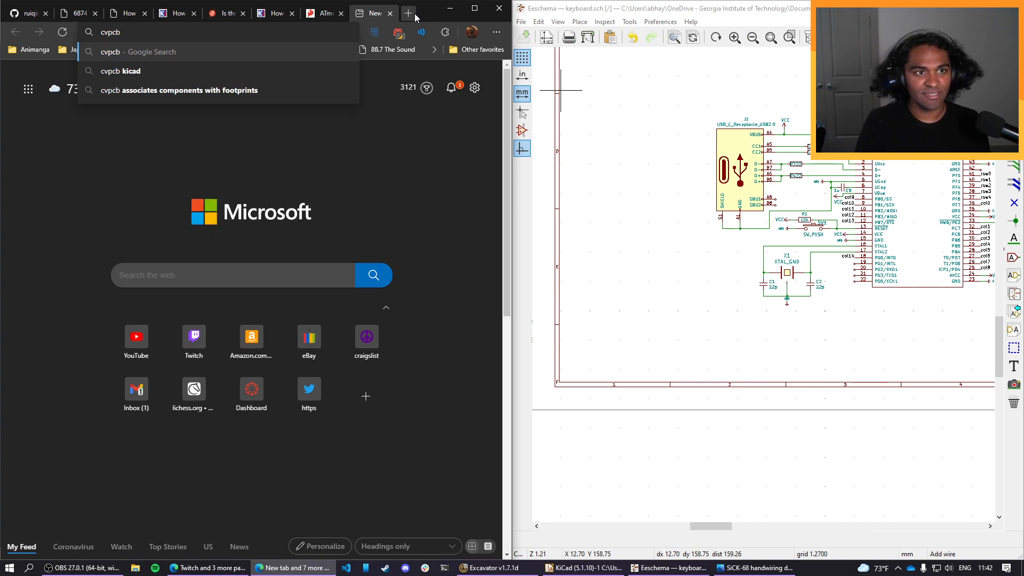
key(Down)
key(Return)
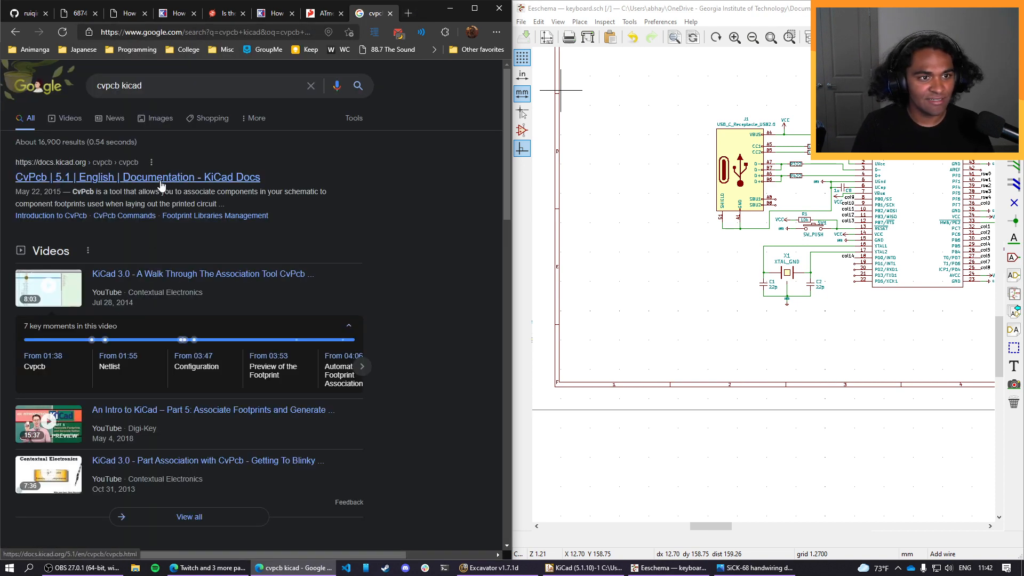
click(161, 184)
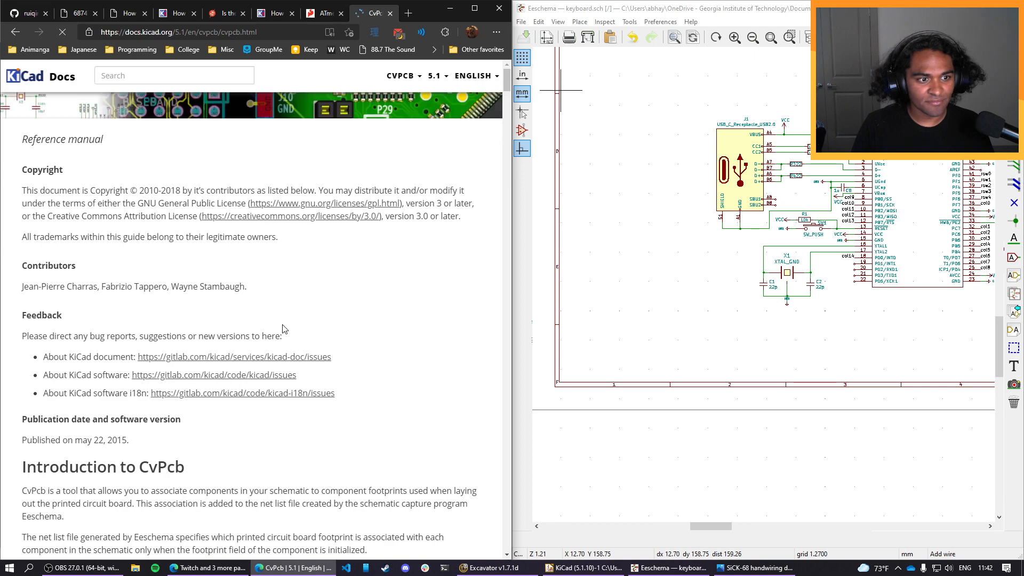
Read the CvPcb introduction and the Invoking CvPcb section of the documentation.
scroll(331, 325, down, 8)
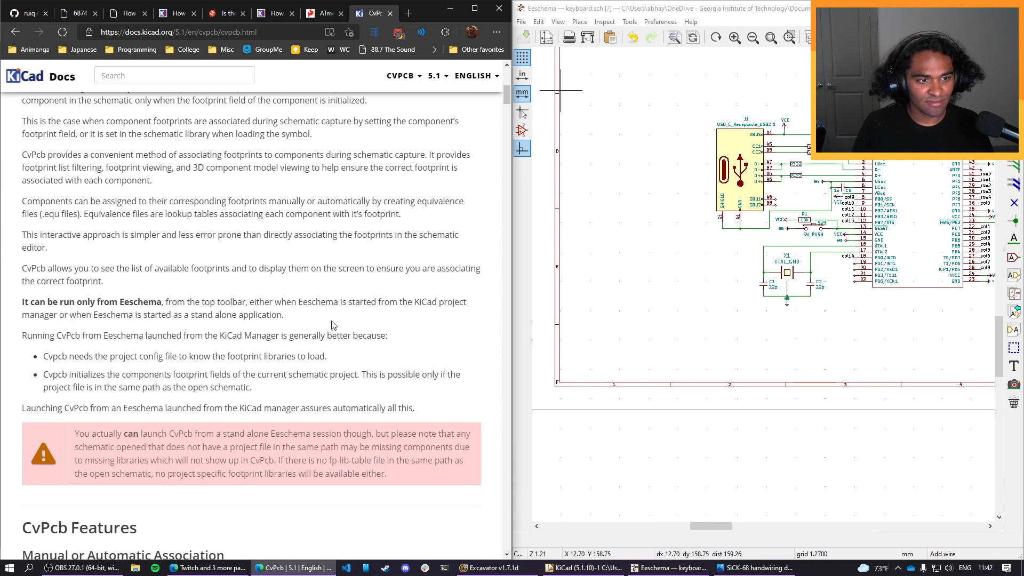
scroll(331, 325, down, 10)
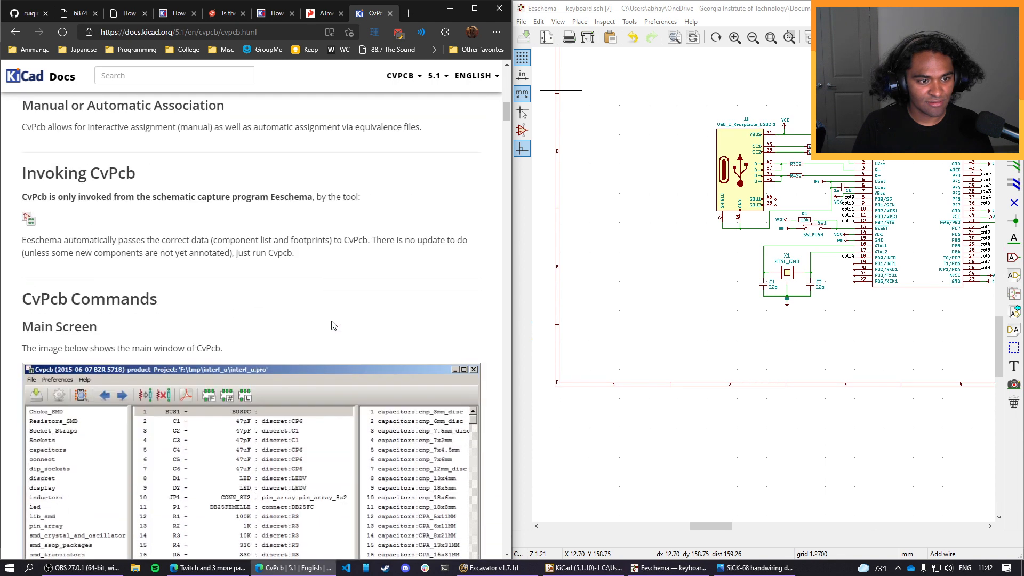
scroll(331, 325, down, 2)
scroll(331, 325, up, 3)
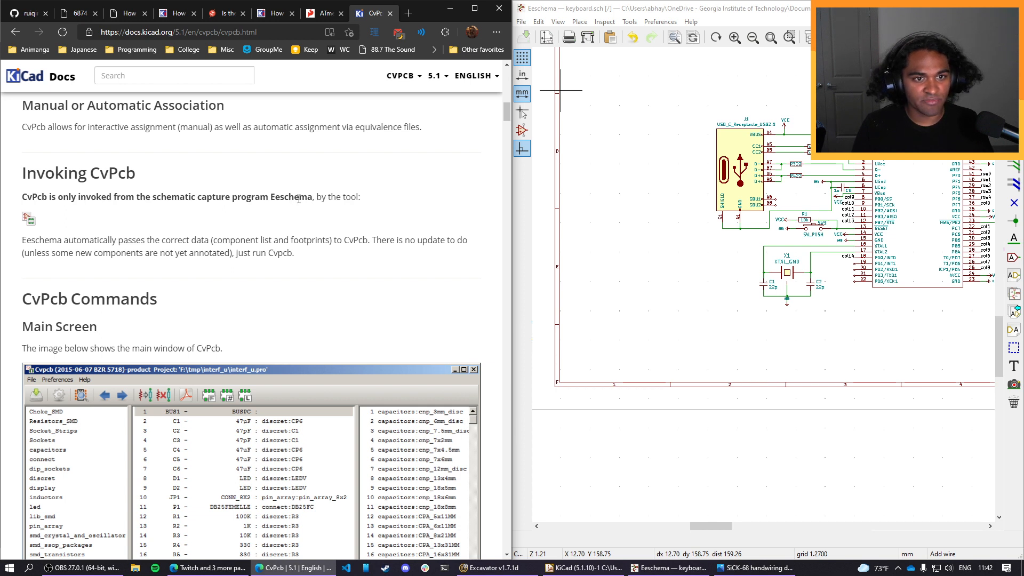
Open the Assign Footprints tool from the schematic editor and reread the guide's instructions on adding the footprint libraries.
click(559, 9)
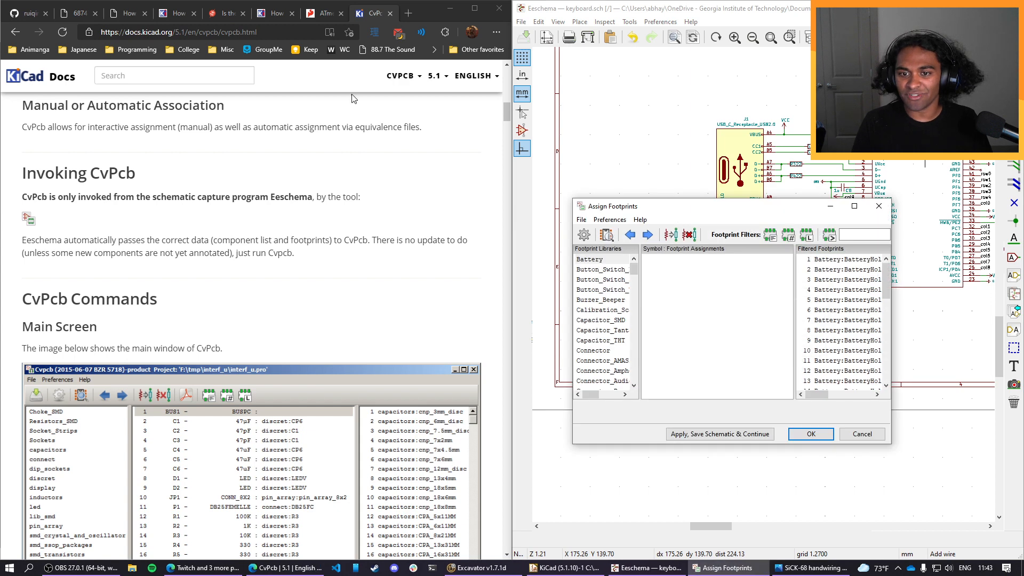
click(29, 13)
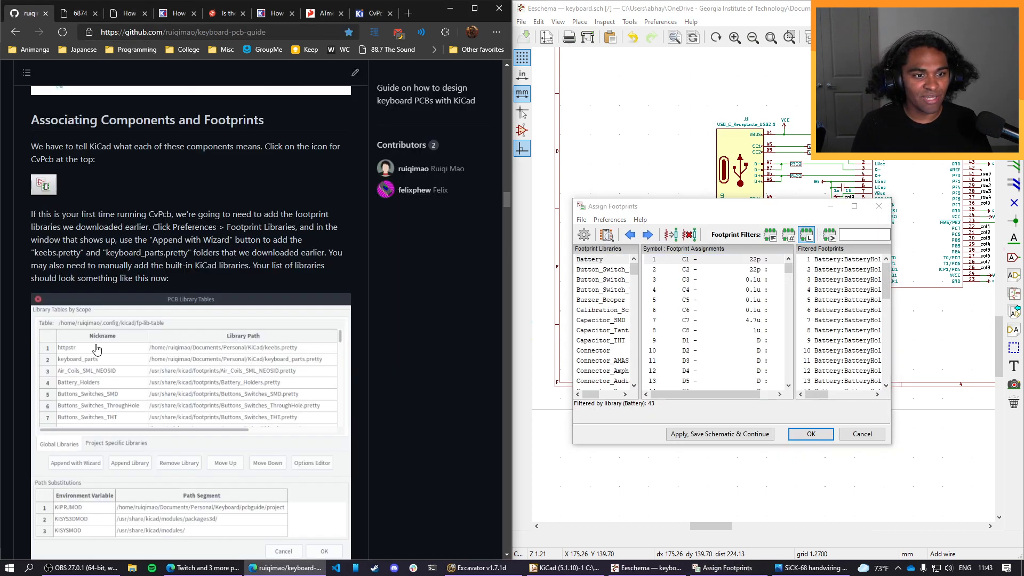
scroll(191, 344, down, 3)
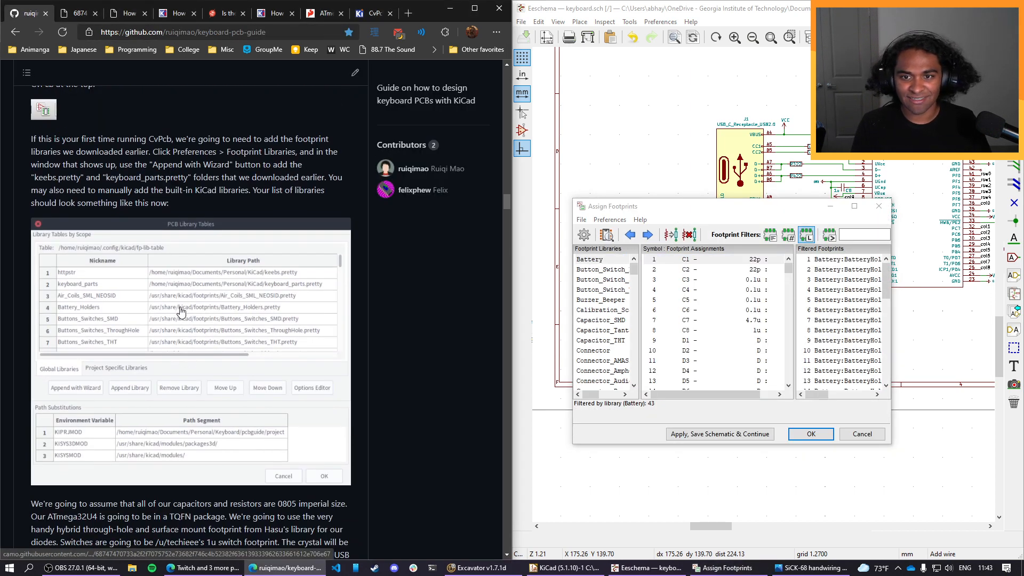
scroll(181, 311, up, 2)
scroll(182, 311, down, 1)
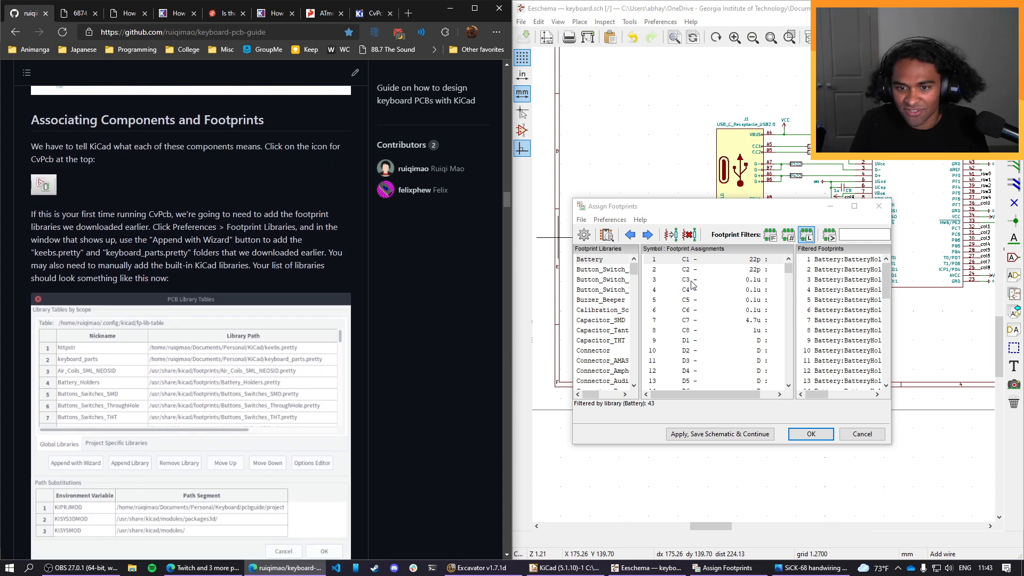
Open the footprint library manager from Assign Footprints, check the project-specific list, and return to the global libraries.
click(615, 207)
click(614, 221)
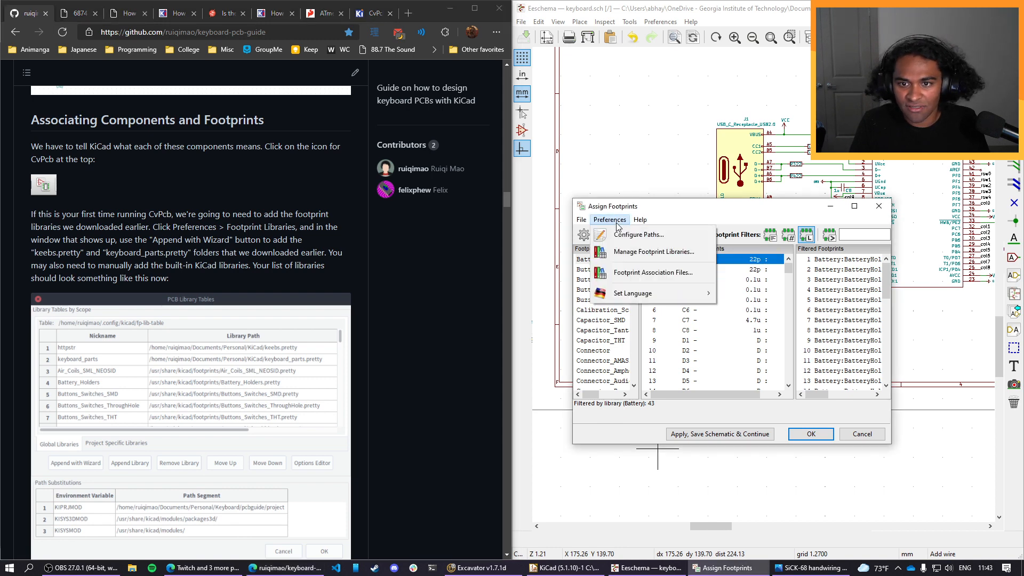
click(642, 252)
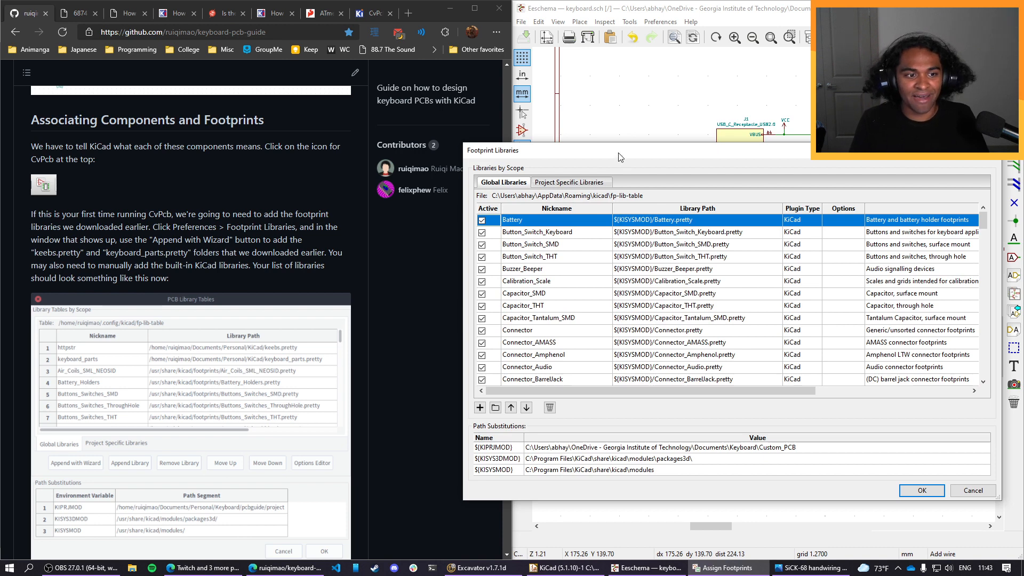
drag(634, 160, 673, 167)
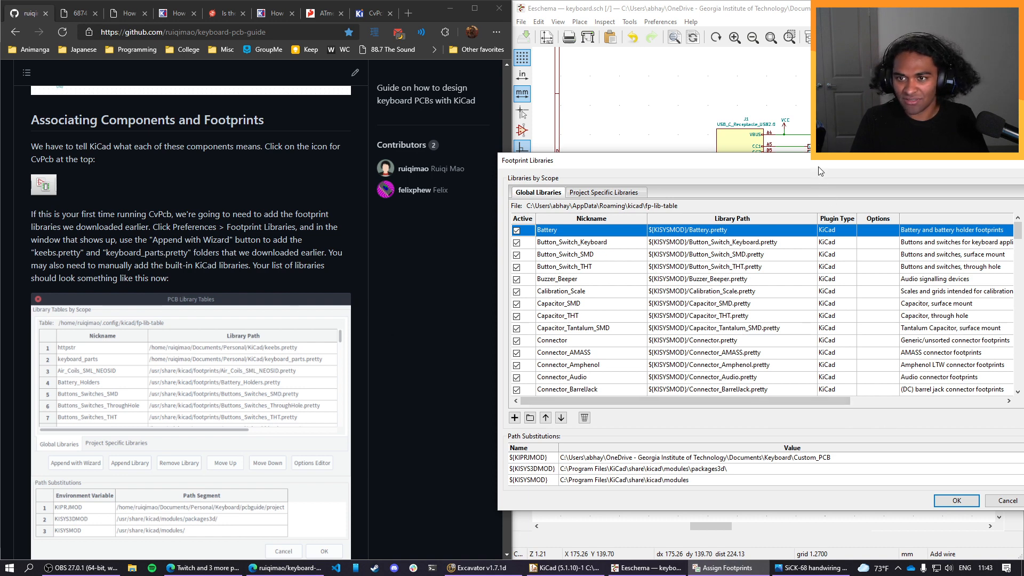
drag(820, 172, 780, 131)
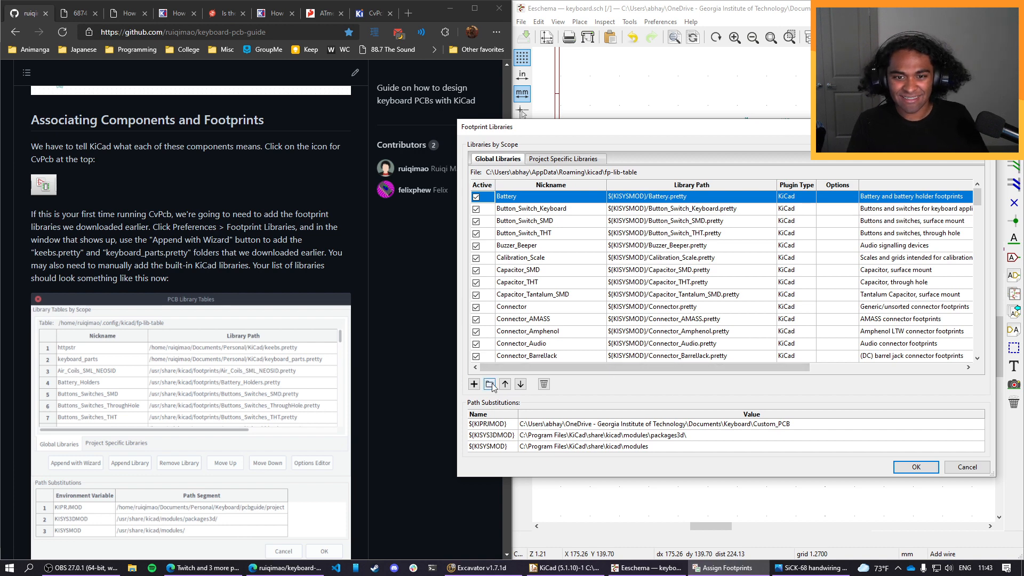
click(587, 160)
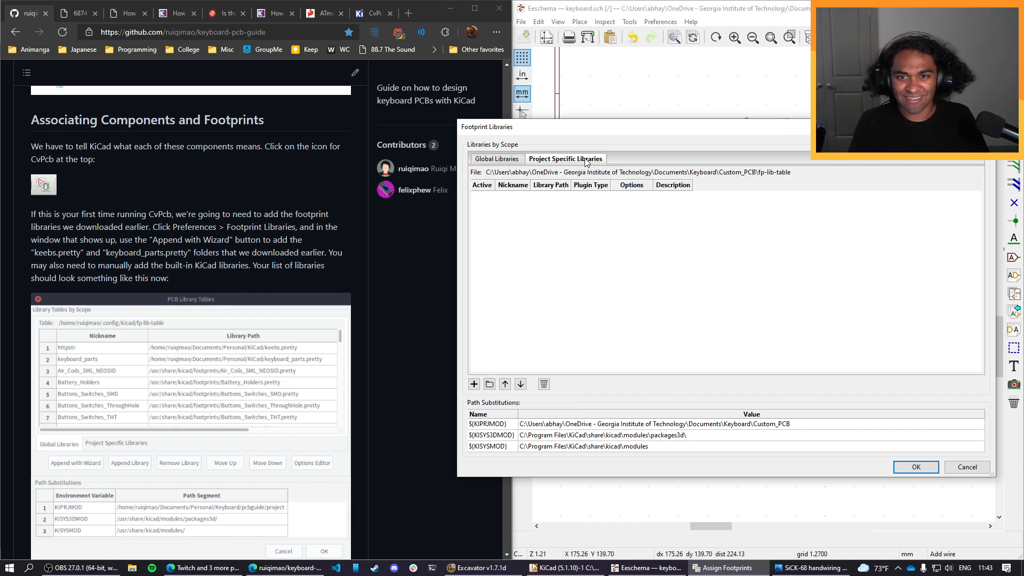
click(505, 159)
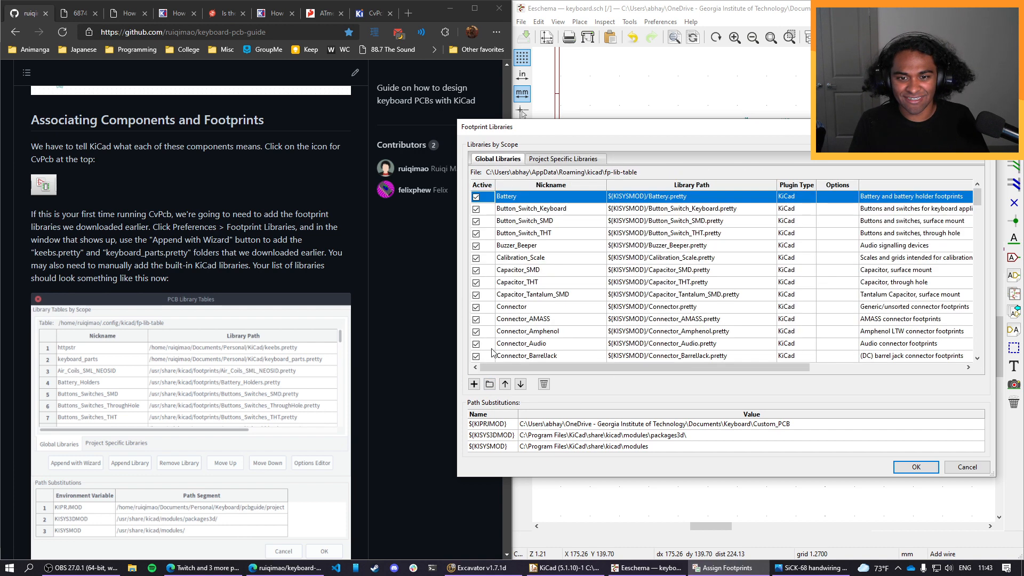
Add the keebs.pretty-master folder from Downloads to the global footprint libraries, and remove that entry again.
click(490, 385)
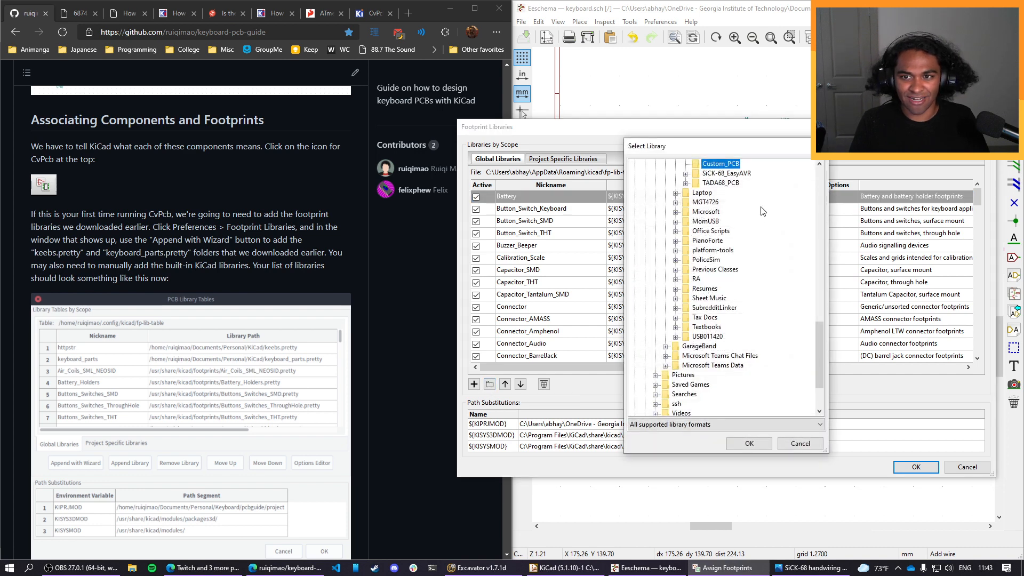
scroll(714, 213, up, 10)
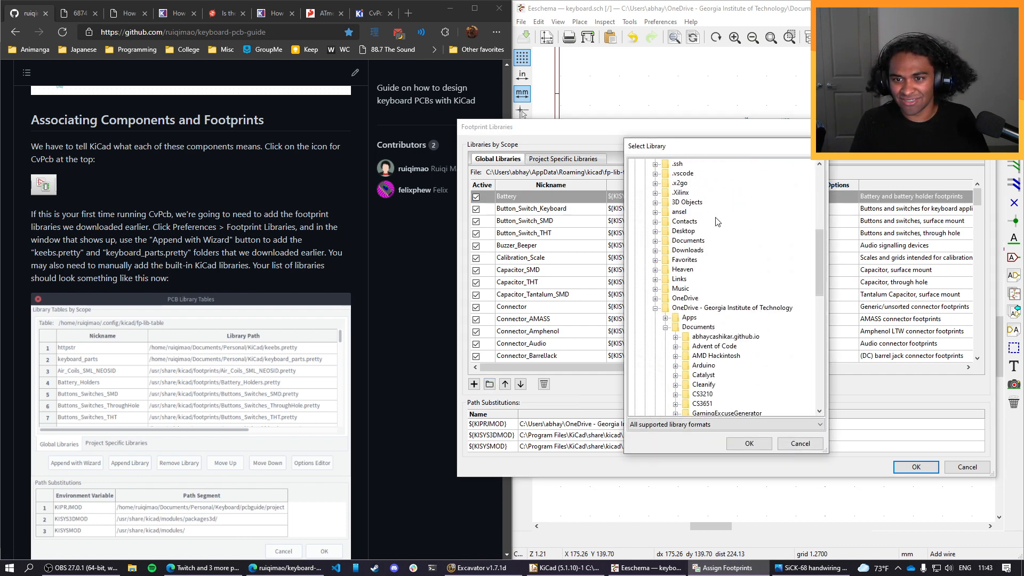
scroll(708, 245, up, 15)
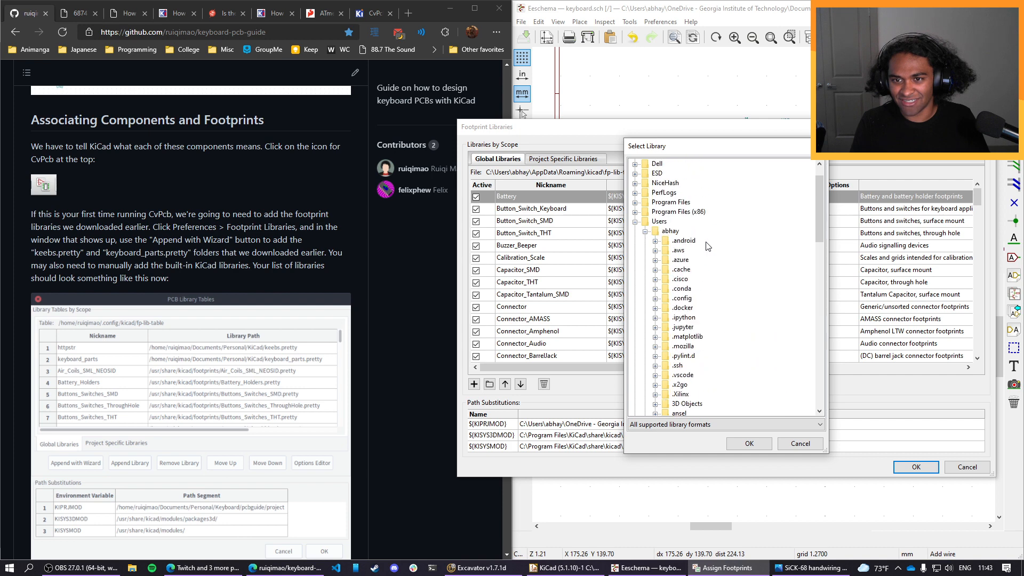
scroll(666, 228, down, 8)
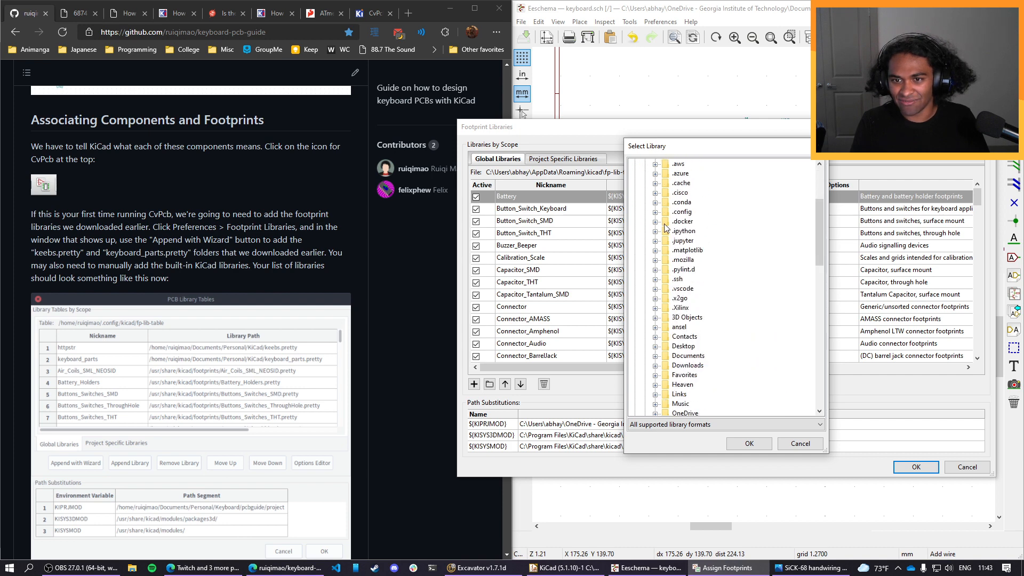
click(655, 250)
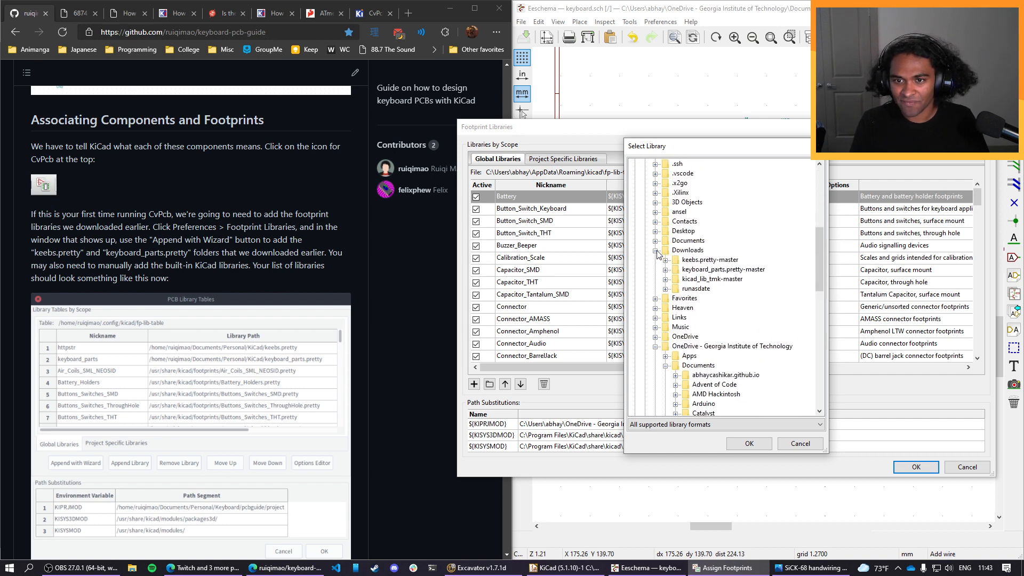
click(706, 261)
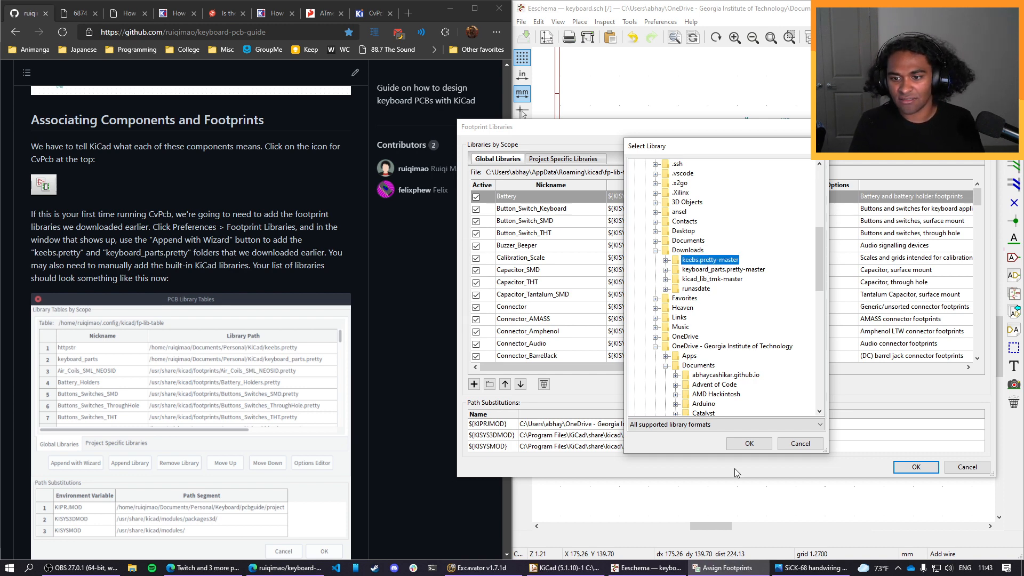
click(749, 445)
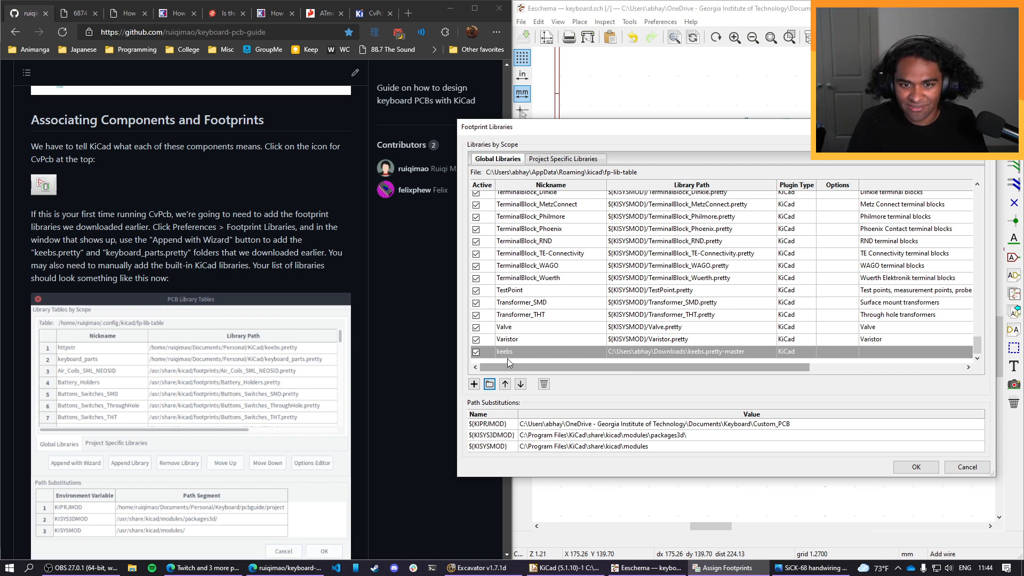
click(543, 384)
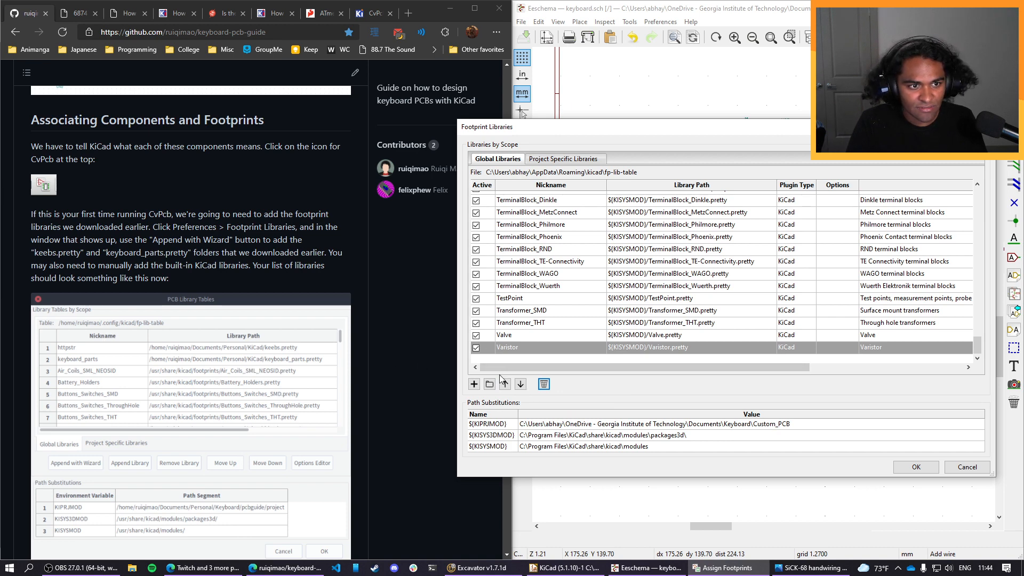
Reopen the footprint library folder browser with the keebs.pretty-master folder in Downloads selected.
scroll(358, 379, down, 1)
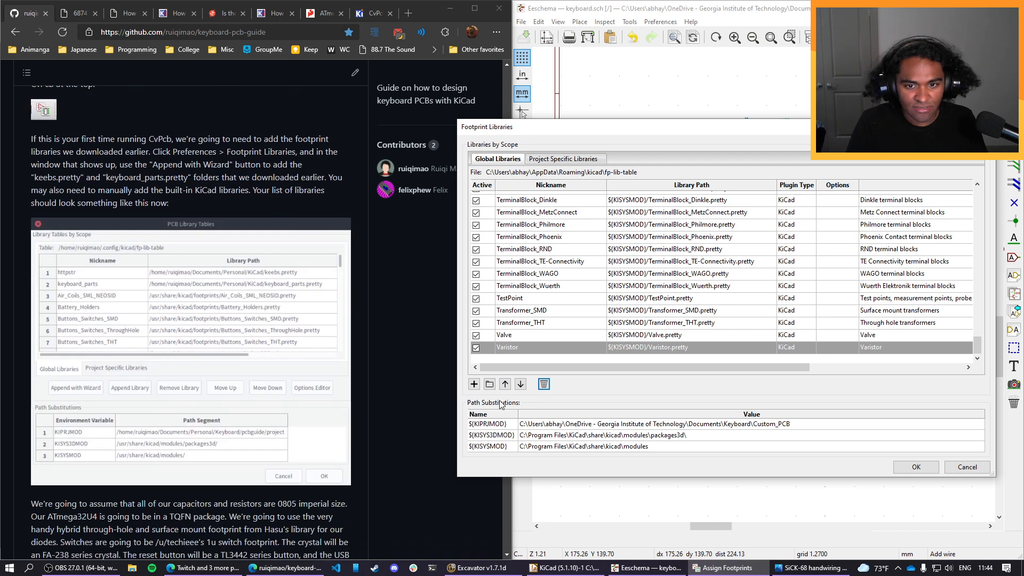
click(489, 383)
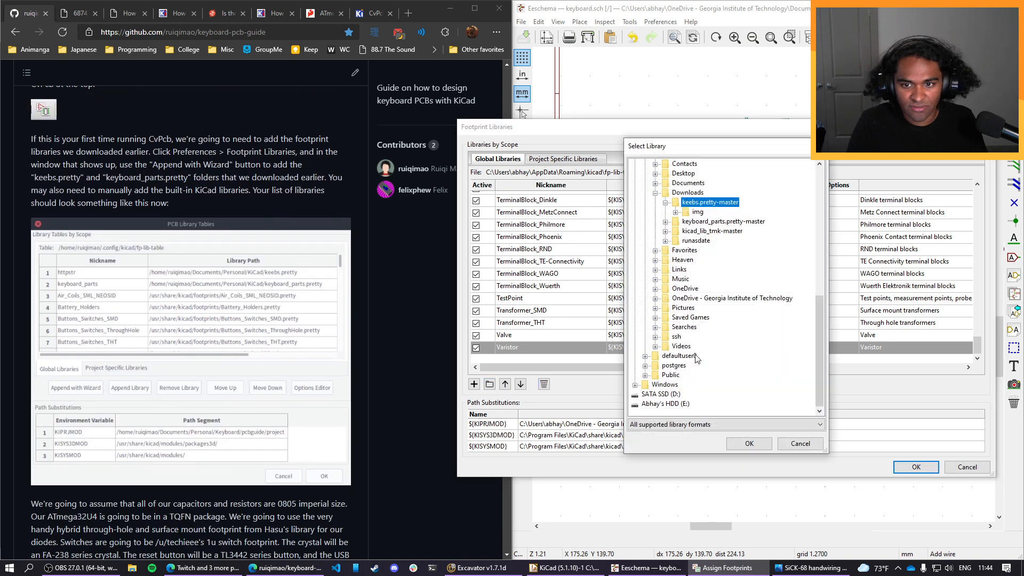
click(665, 202)
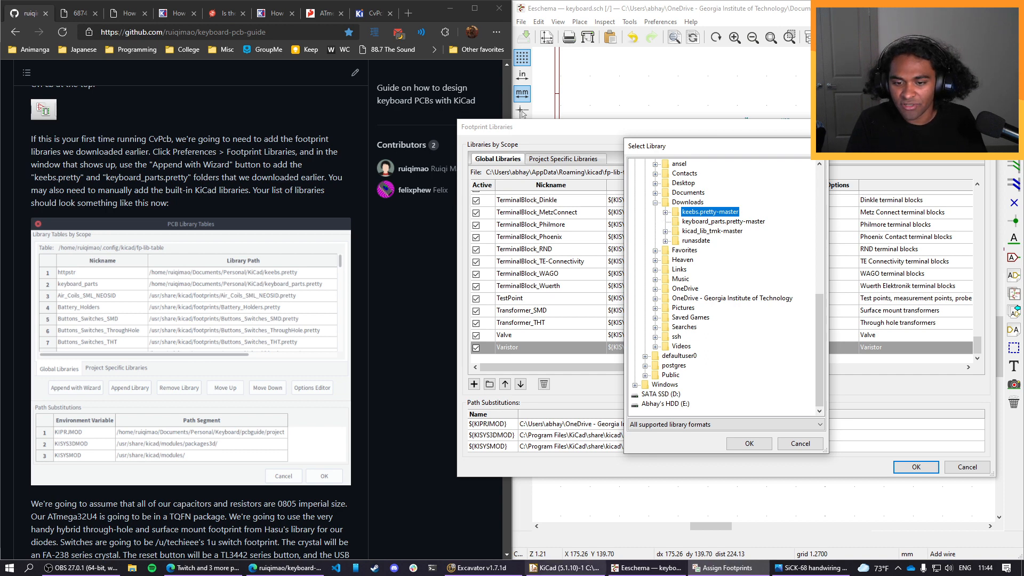
Switch to File Explorer and examine the footprint files inside the keyboard_parts.pretty-master folder in Downloads.
click(133, 569)
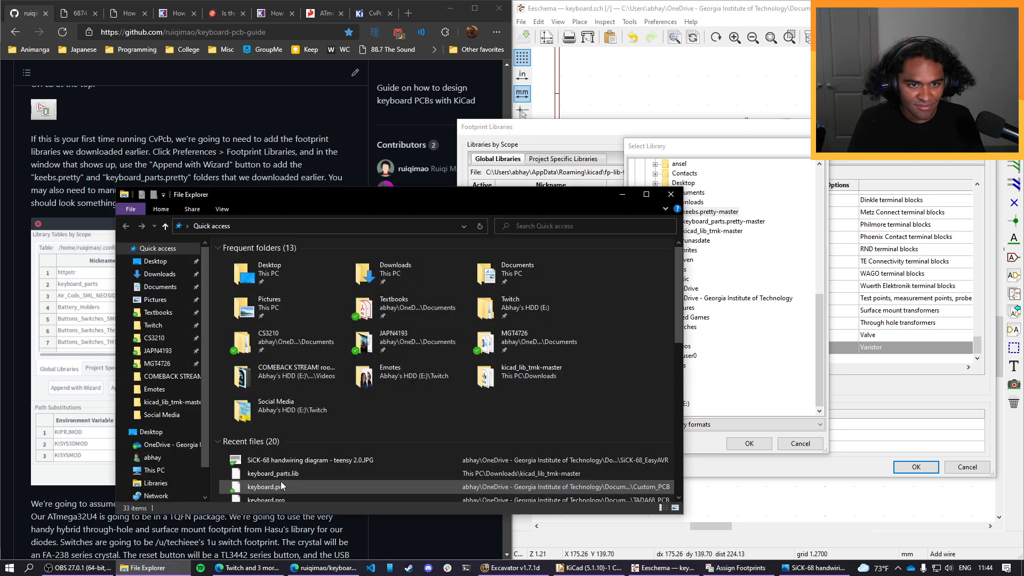
scroll(160, 374, down, 2)
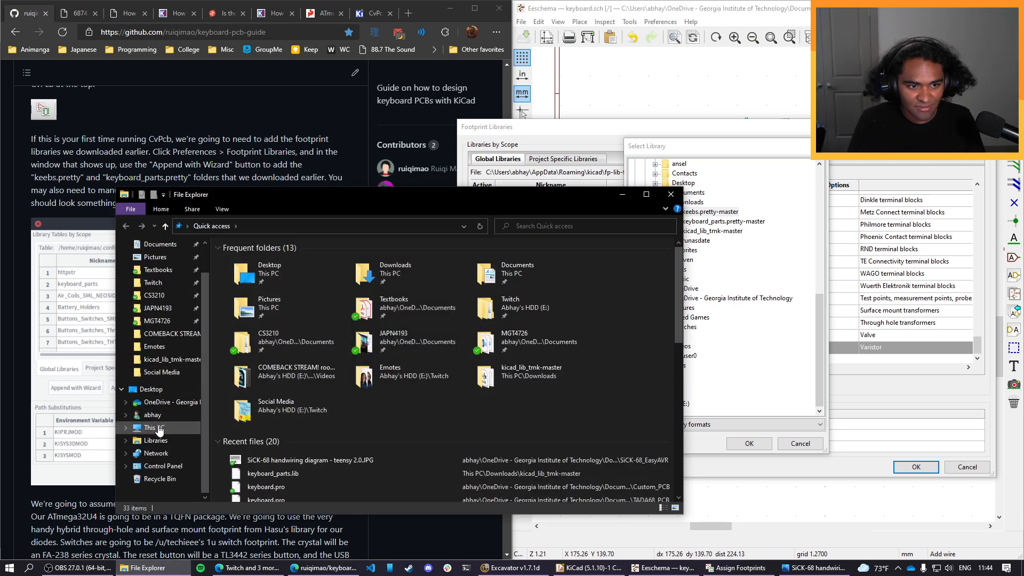
click(383, 264)
double_click(383, 265)
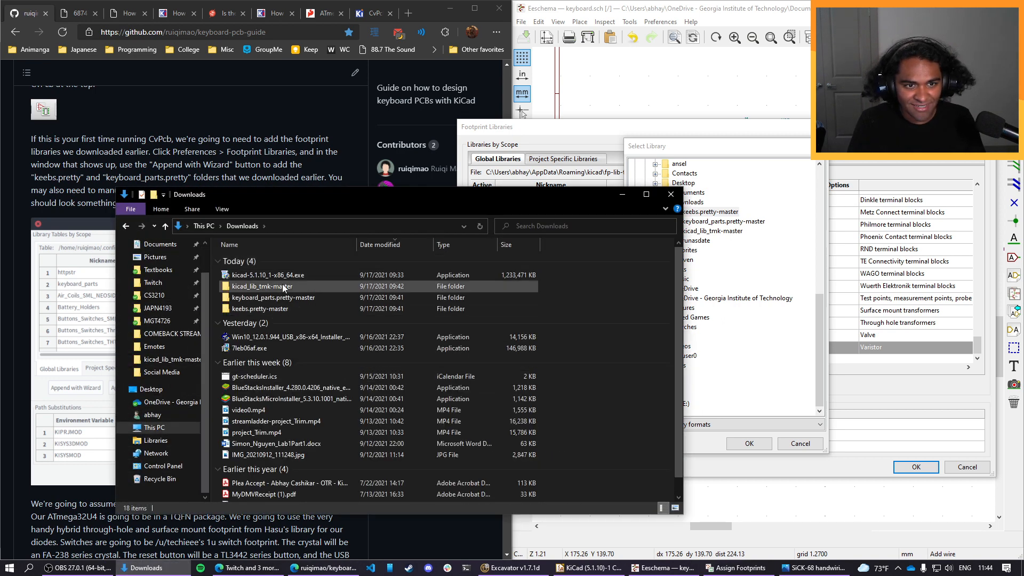
click(290, 299)
double_click(290, 301)
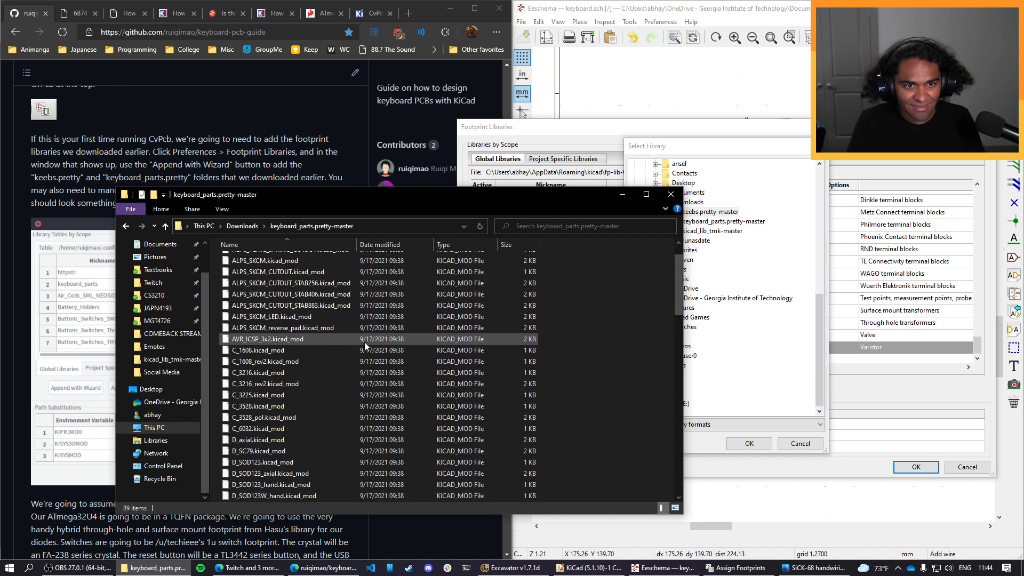
scroll(294, 420, down, 20)
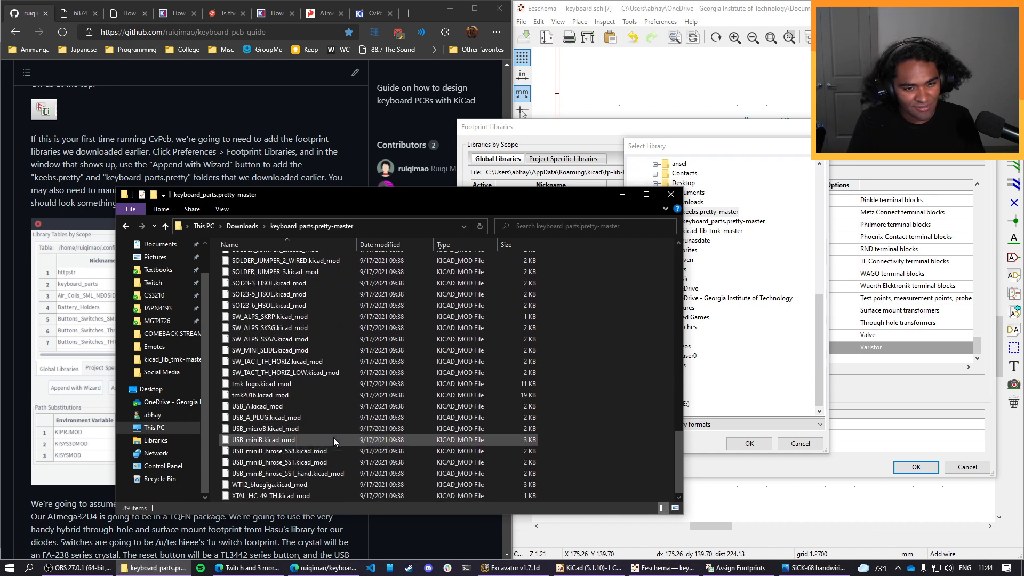
scroll(336, 436, up, 20)
click(242, 226)
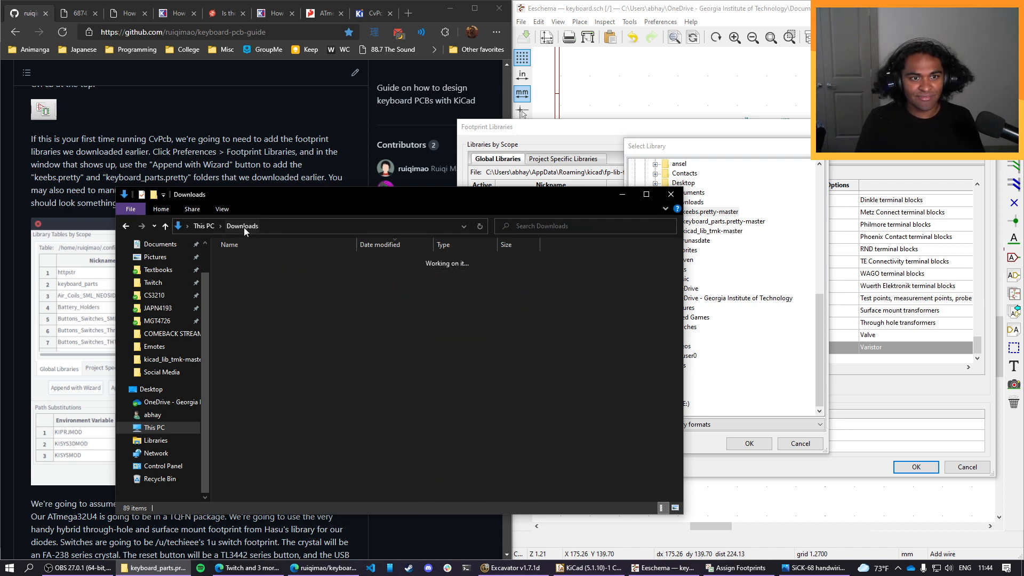
drag(271, 197, 507, 200)
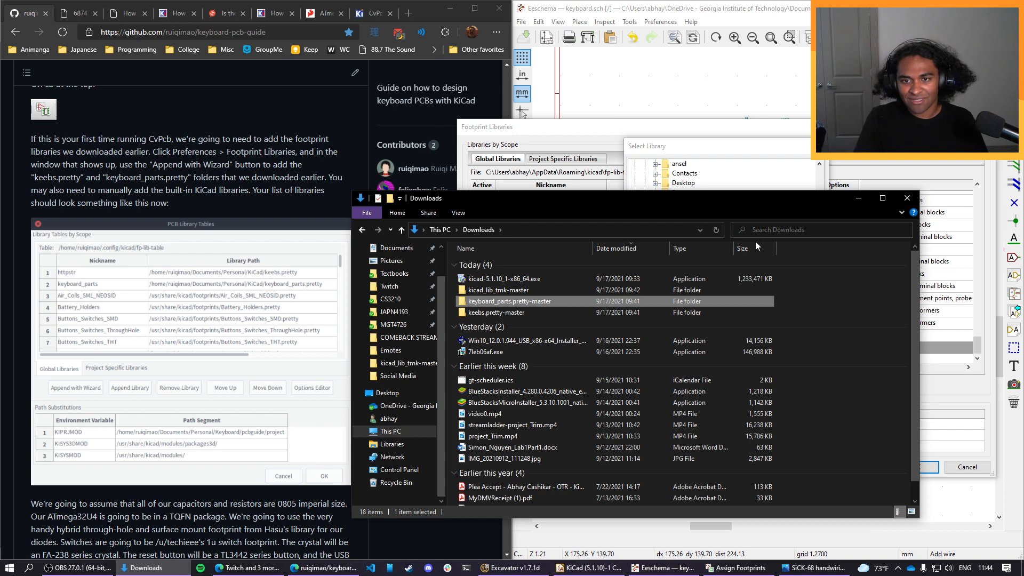
click(909, 198)
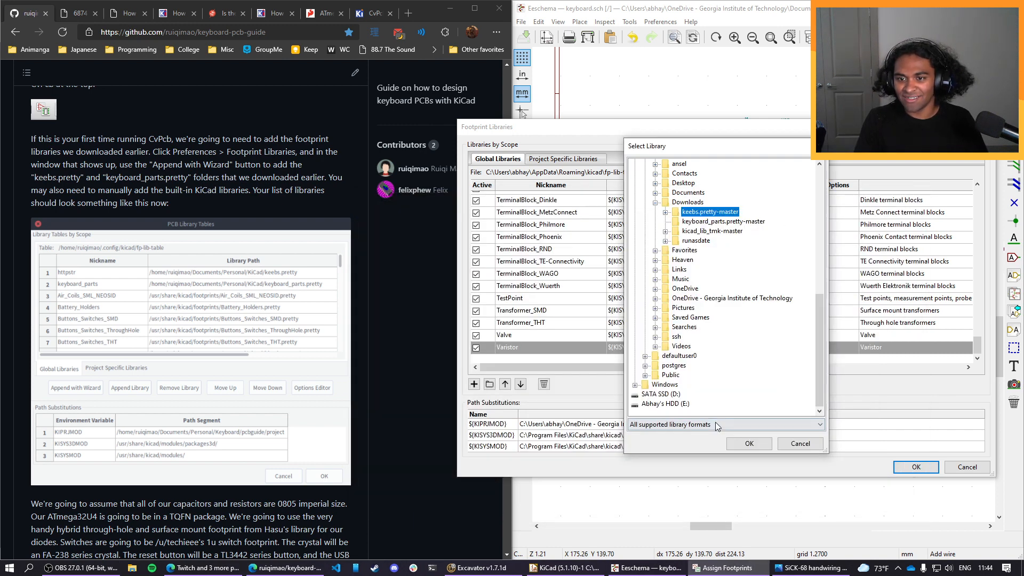
Add the selected keebs.pretty-master folder to the global footprint libraries.
click(749, 443)
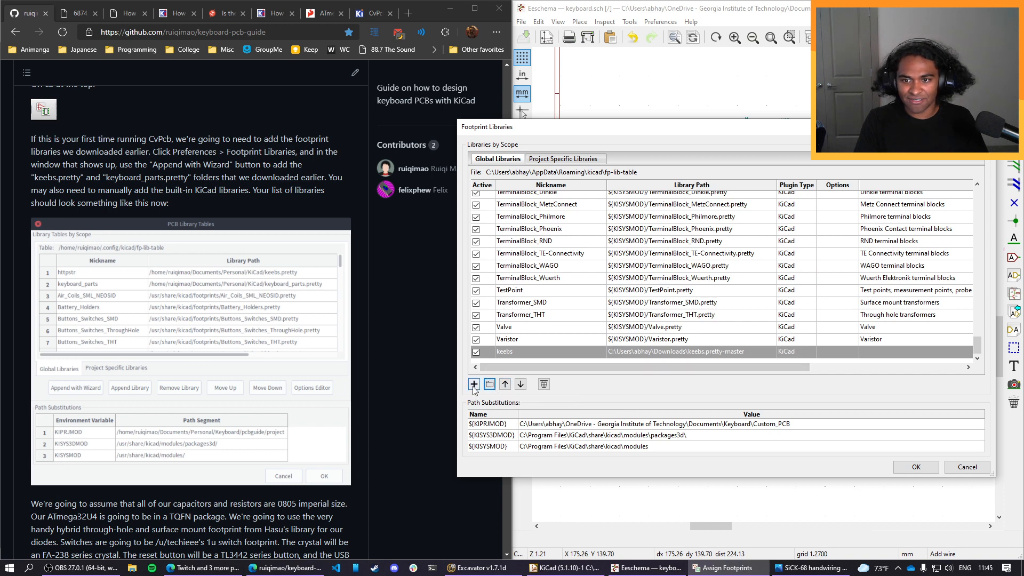
click(473, 384)
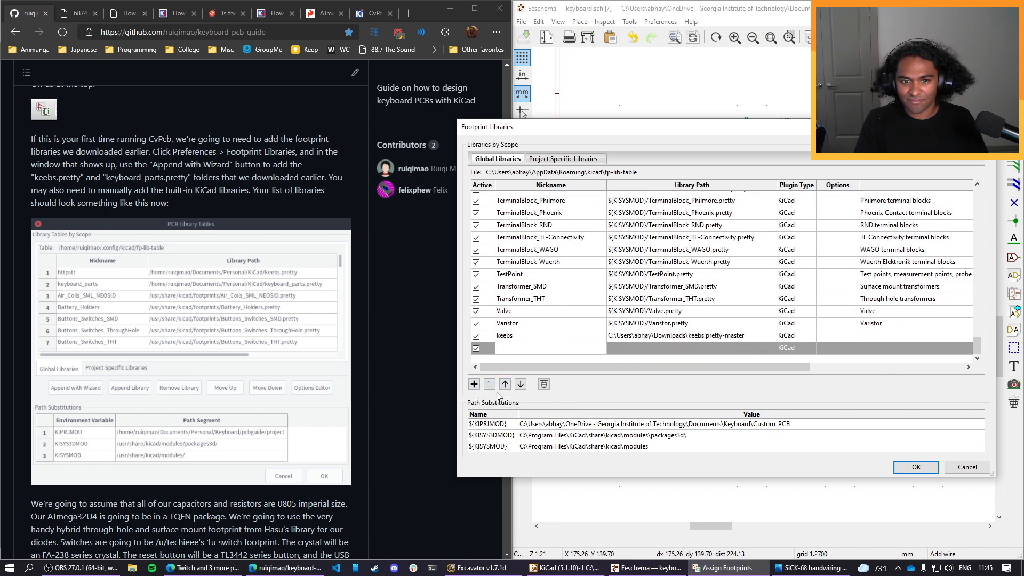
right_click(648, 357)
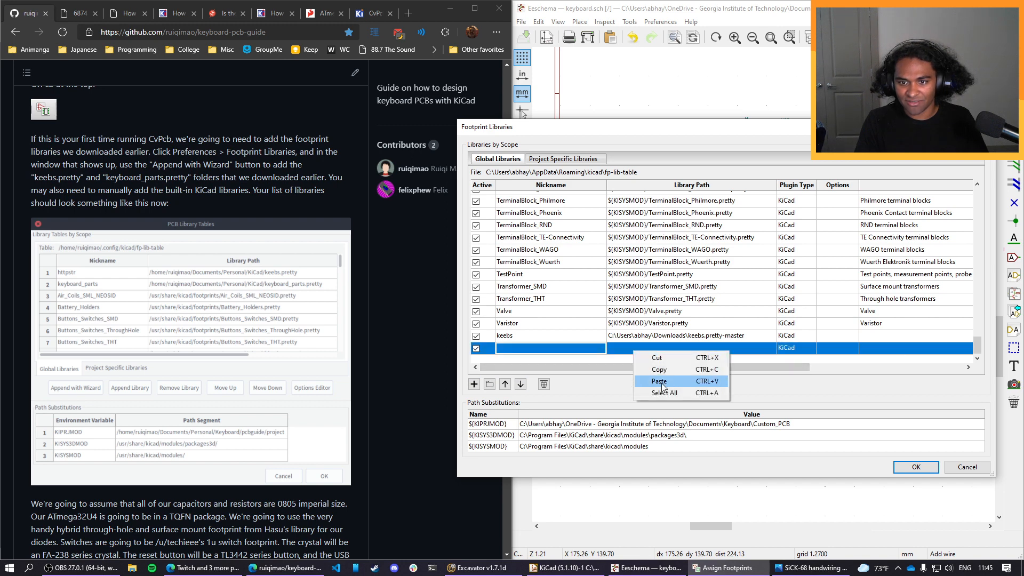
click(545, 385)
Add the keyboard_parts.pretty-master folder from Downloads to the global footprint libraries and accept the updated library table.
click(489, 384)
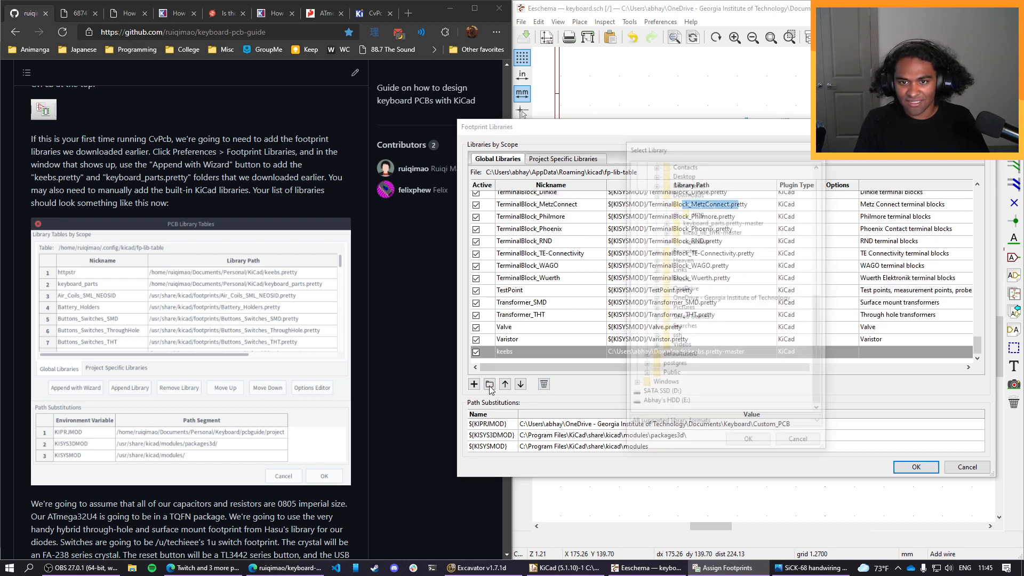
click(722, 221)
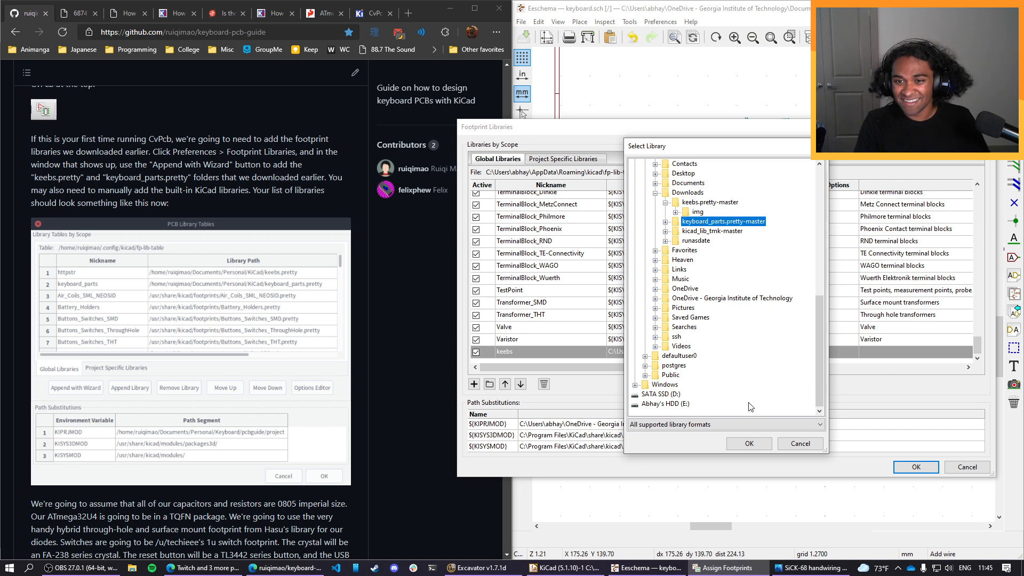
click(749, 443)
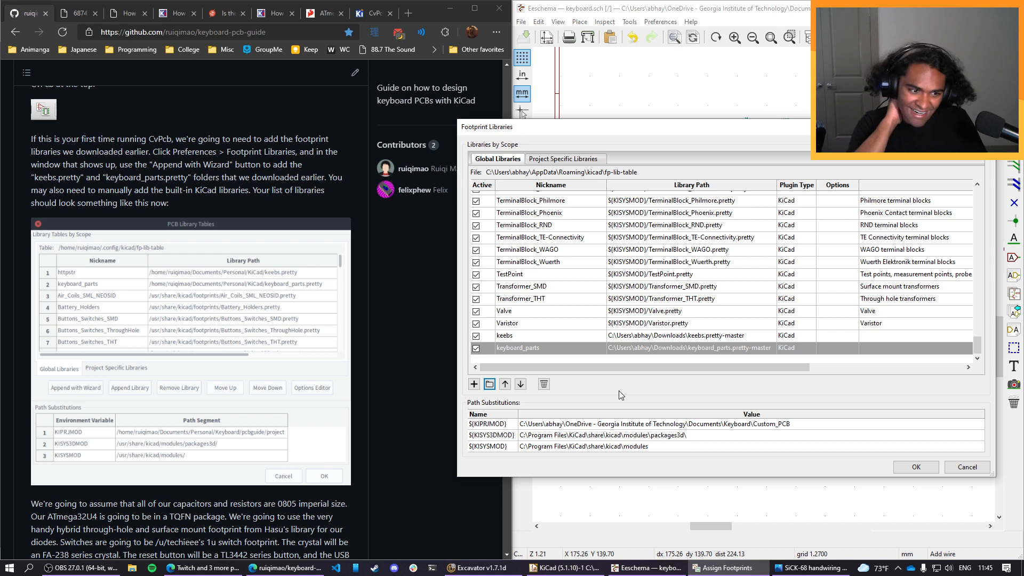
scroll(353, 312, down, 1)
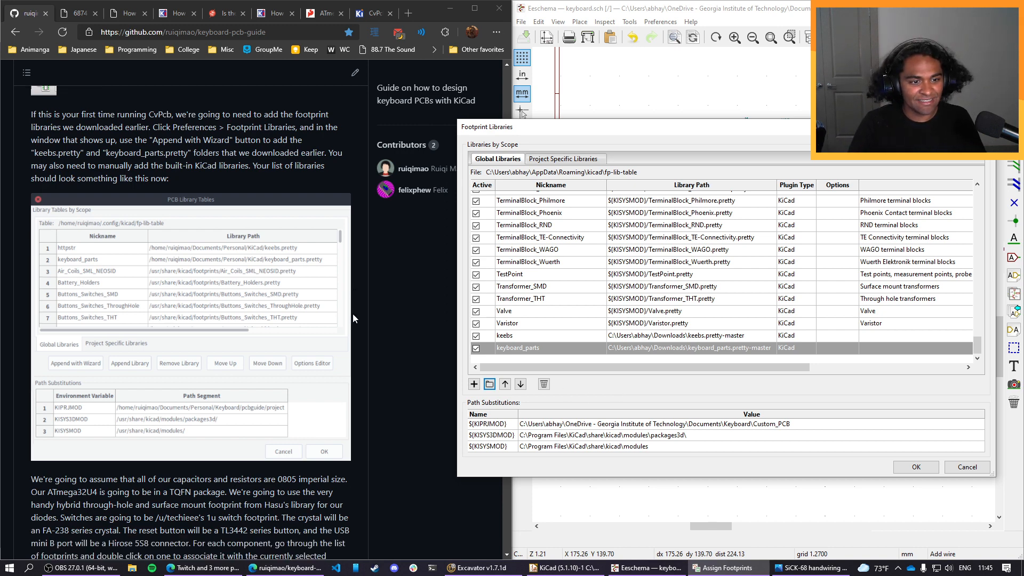
scroll(253, 326, down, 1)
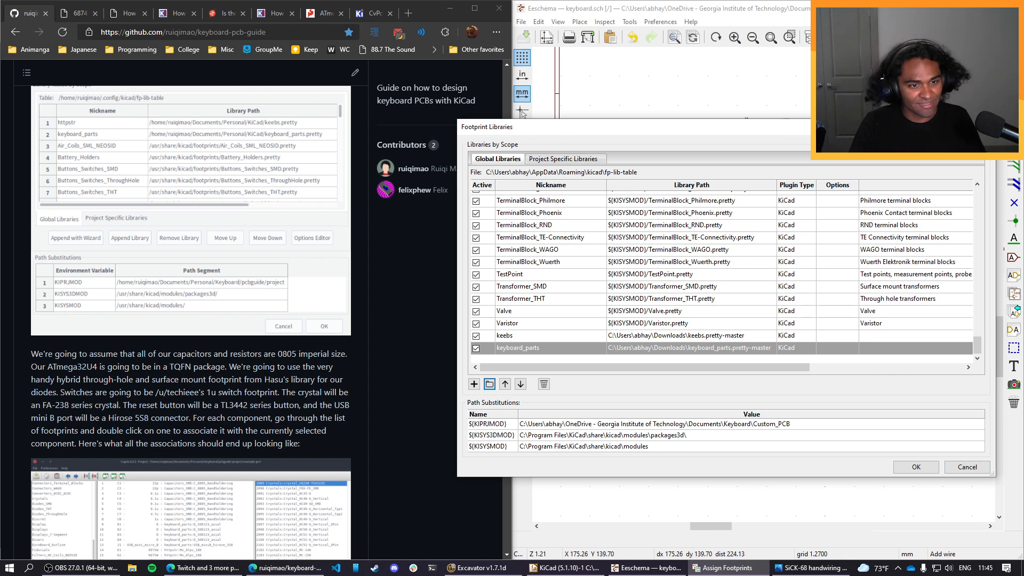
click(915, 468)
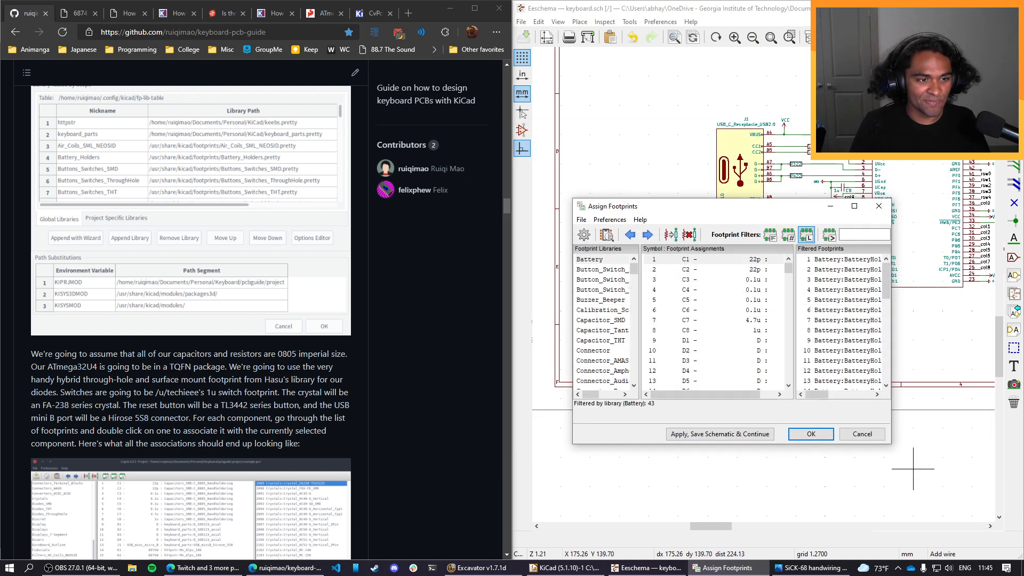
Read the guide's section on which footprints to associate with each component, including its example association list.
scroll(301, 385, down, 2)
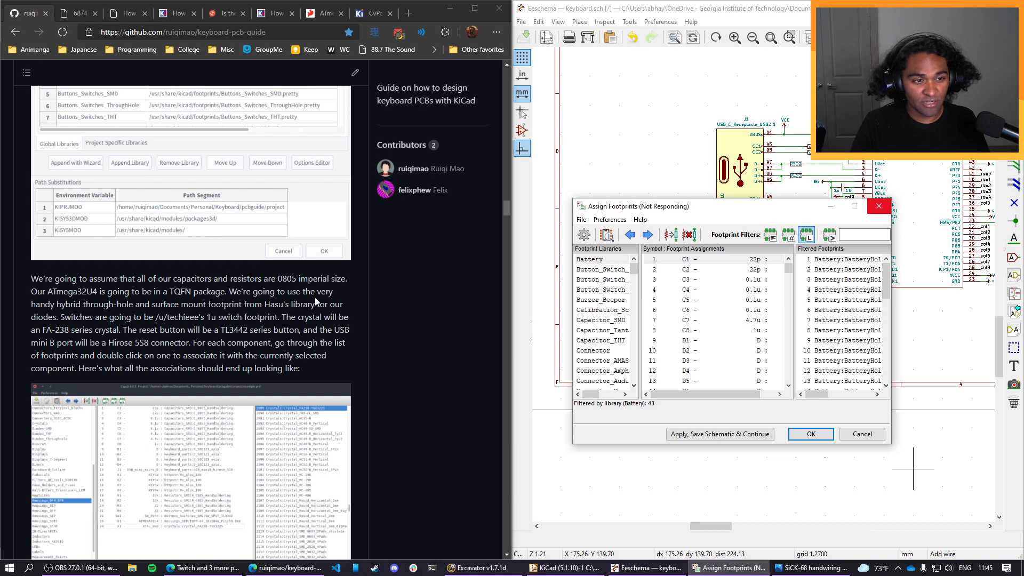
scroll(106, 322, down, 1)
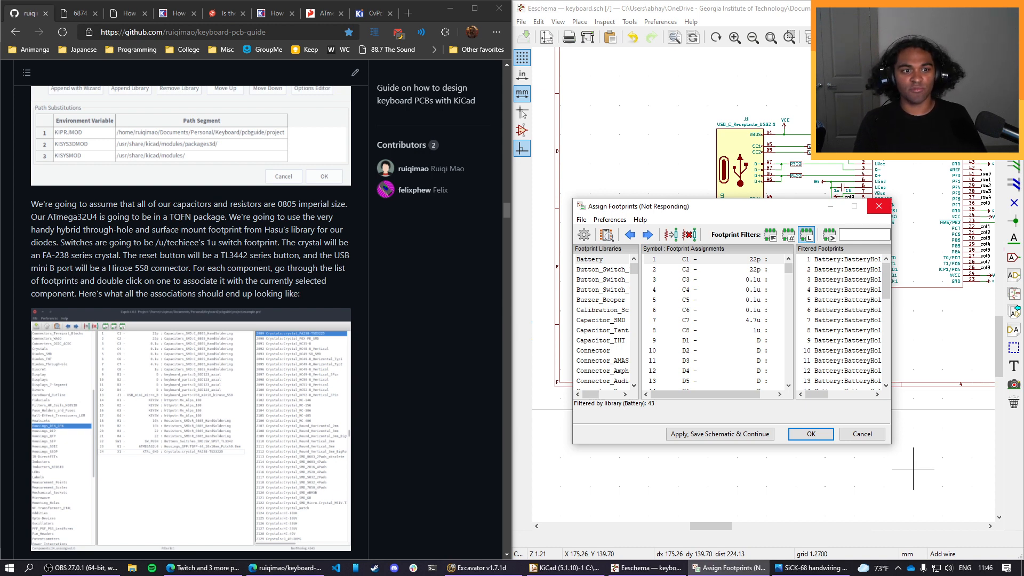
drag(107, 269, 165, 268)
click(168, 268)
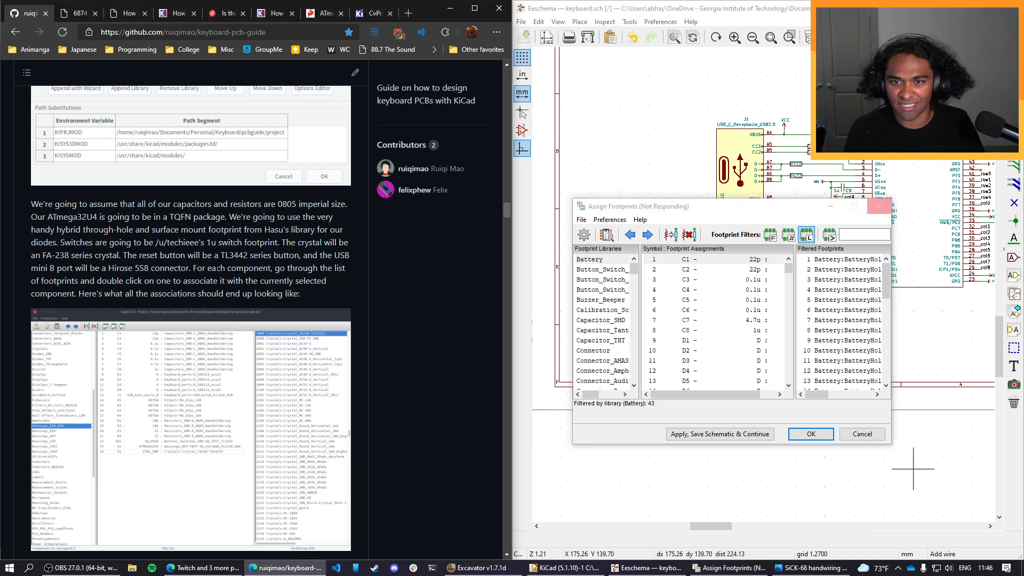
click(682, 207)
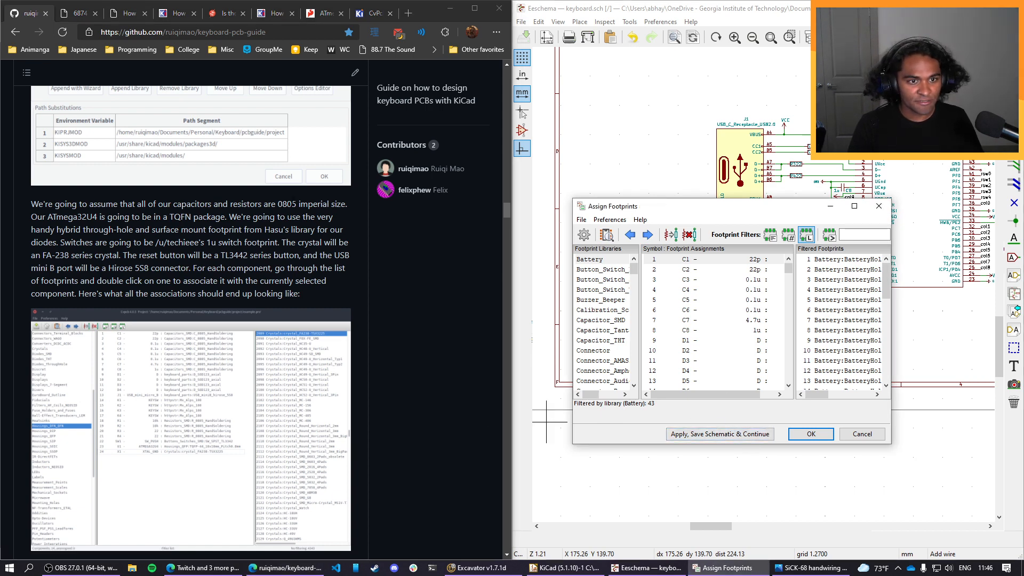
scroll(287, 230, down, 1)
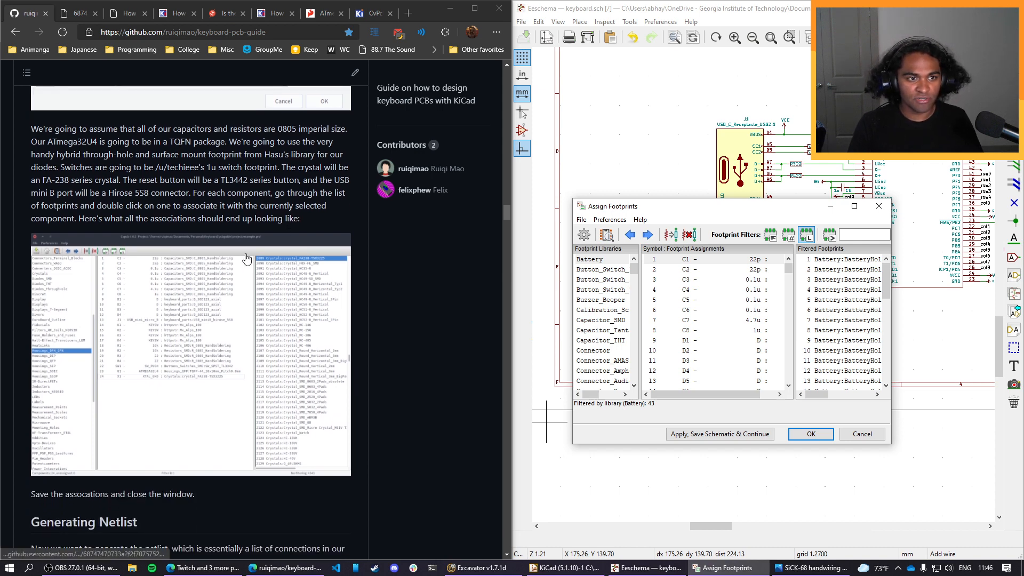
Maximize the Assign Footprints window and look through the component list down to the key switches.
click(853, 206)
double_click(487, 4)
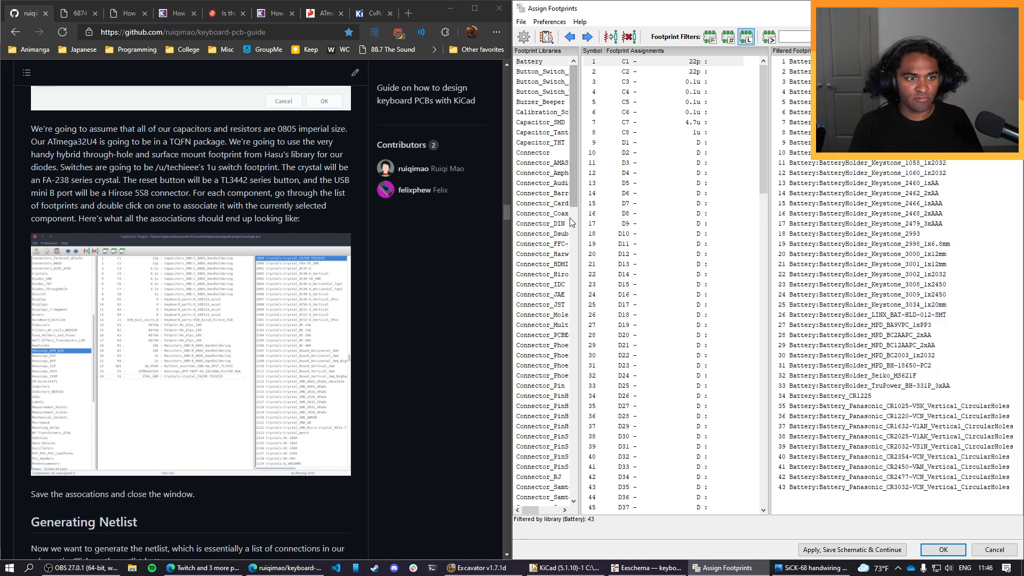
scroll(679, 489, down, 20)
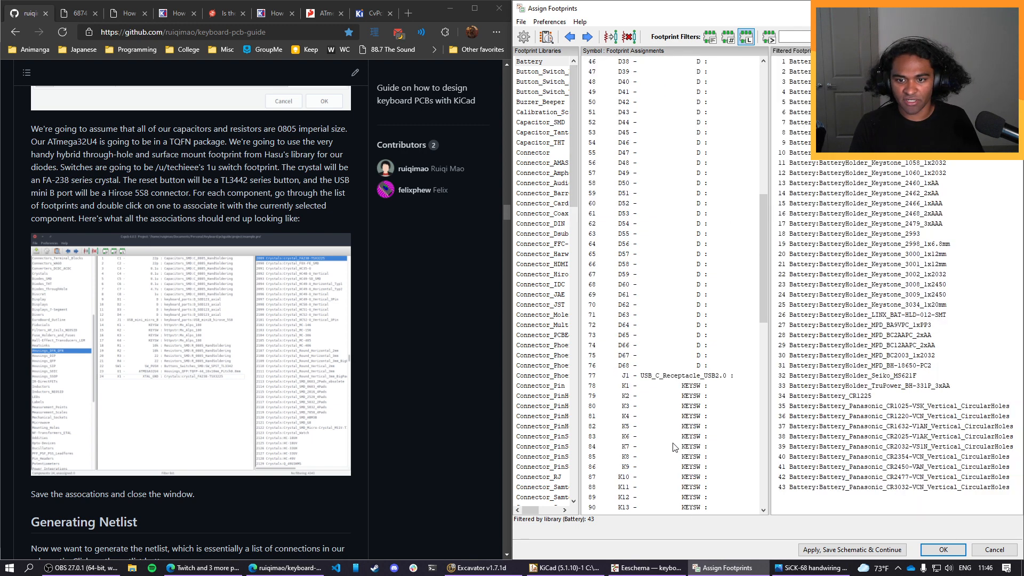
Restrict the footprint list to the Capacitor_SMD library and look through its footprints for the 0805 size.
scroll(674, 444, up, 6)
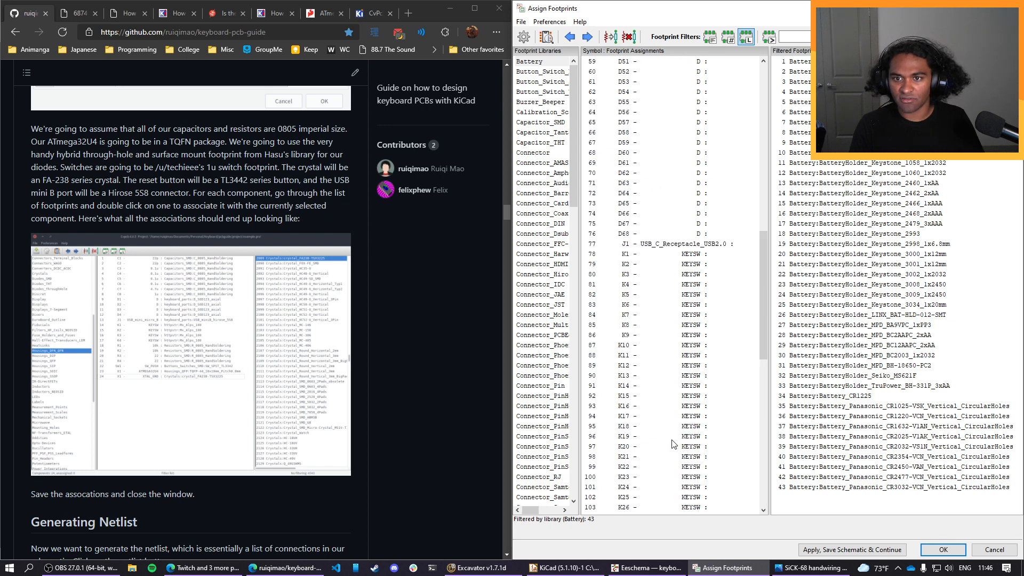
scroll(673, 444, up, 20)
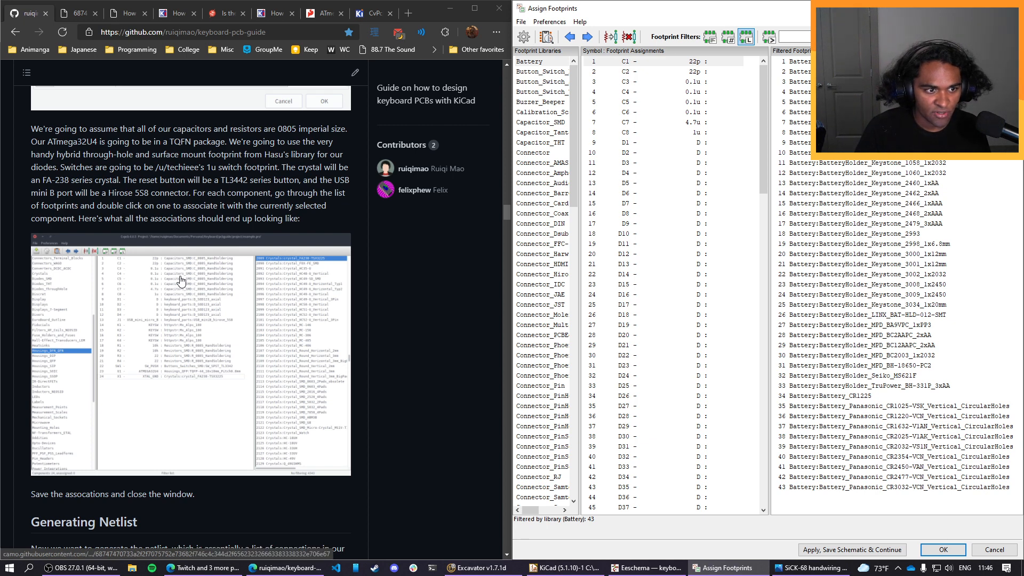
scroll(545, 363, down, 8)
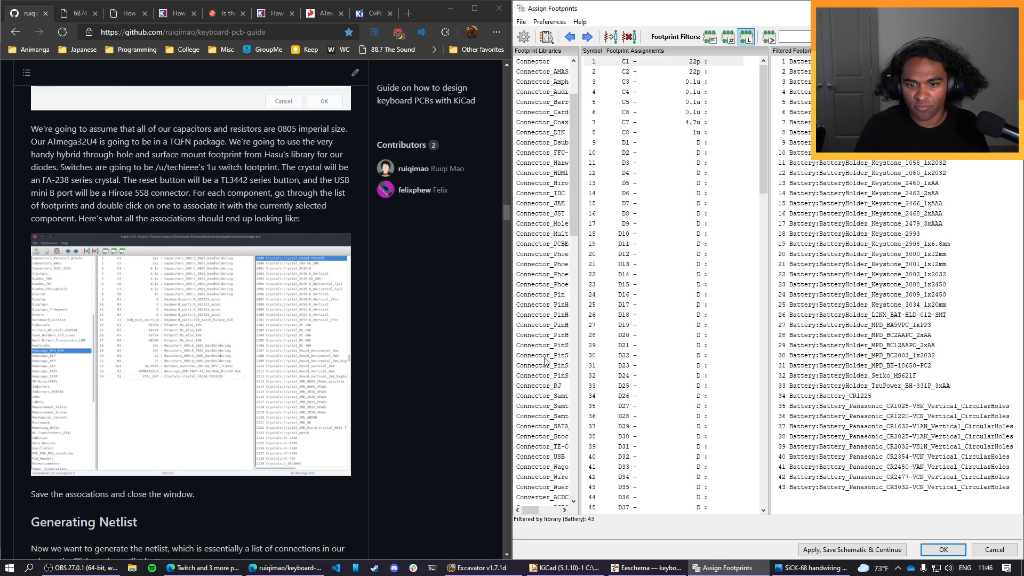
scroll(544, 327, up, 8)
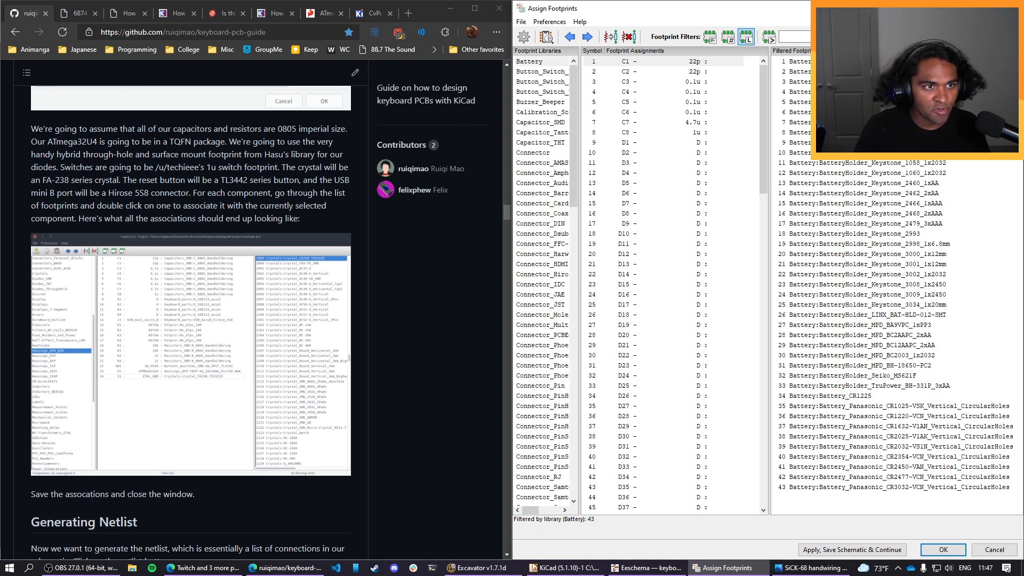
scroll(255, 255, up, 1)
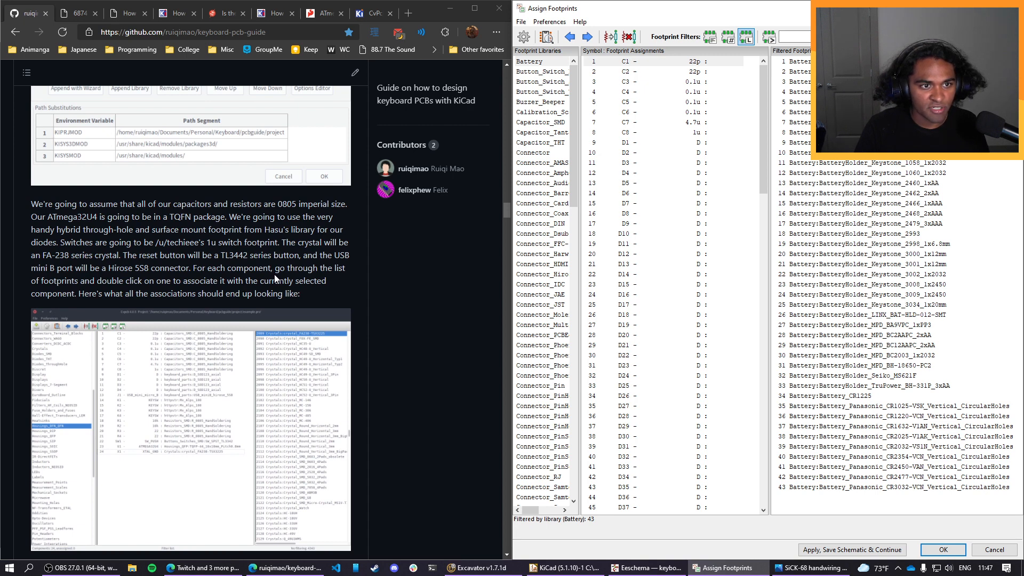
click(550, 123)
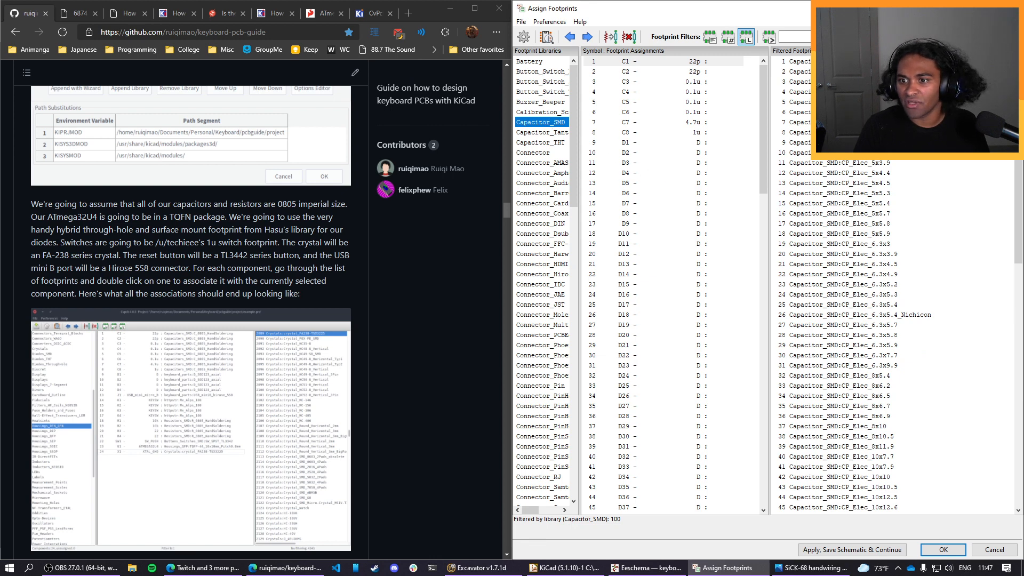
scroll(913, 338, down, 3)
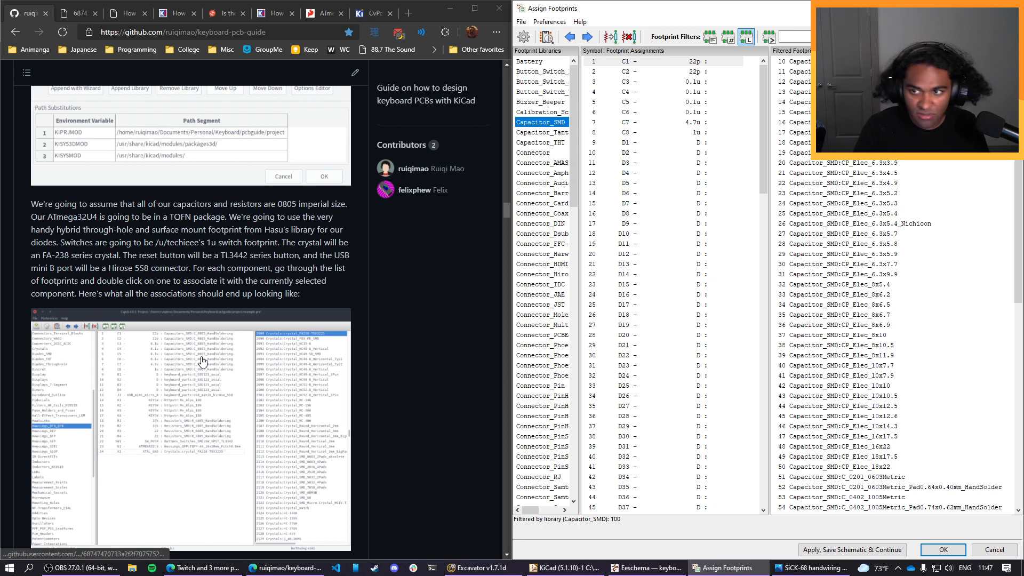
scroll(693, 319, down, 1)
scroll(825, 358, down, 15)
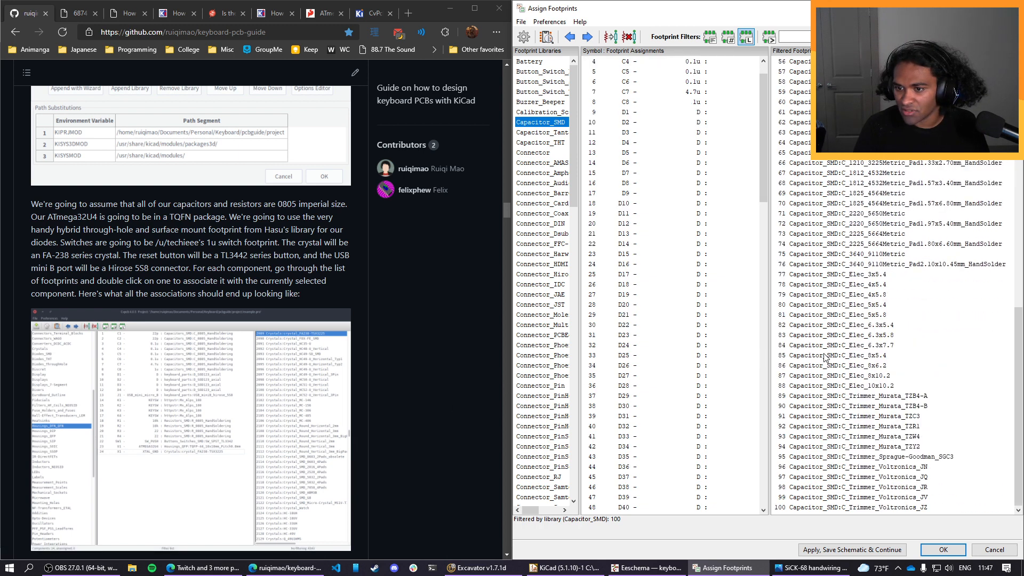
scroll(890, 423, up, 18)
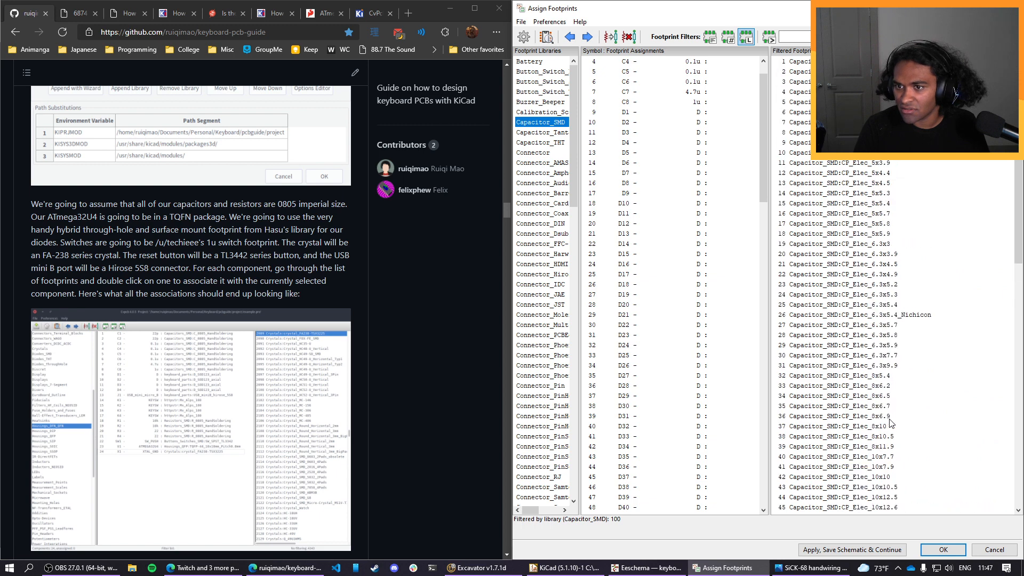
scroll(906, 419, down, 1)
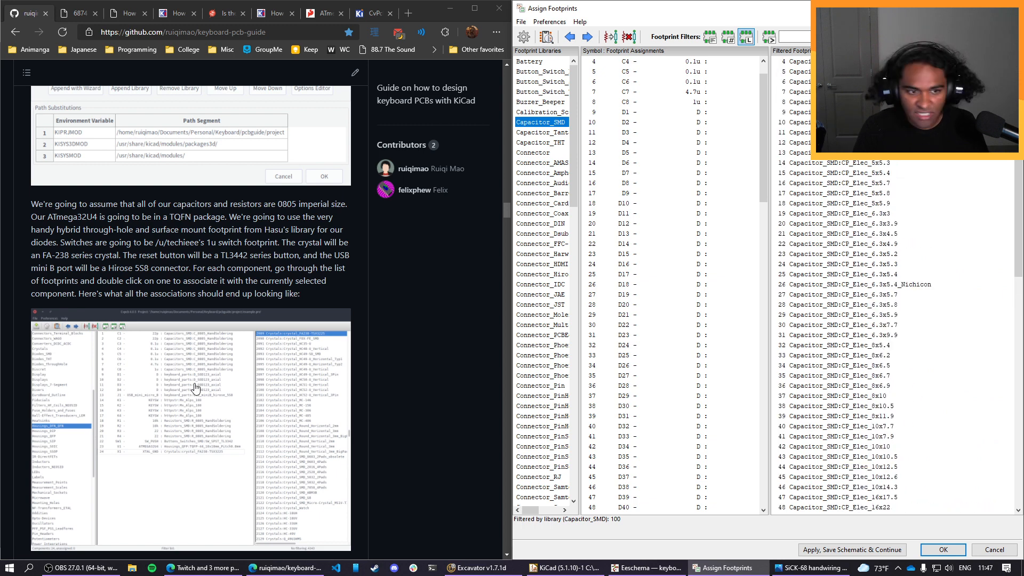
Open the guide's example association image at full size and select the matching C_0805_2012Metric_Pad1.18x1.45mm_HandSolder footprint.
click(195, 387)
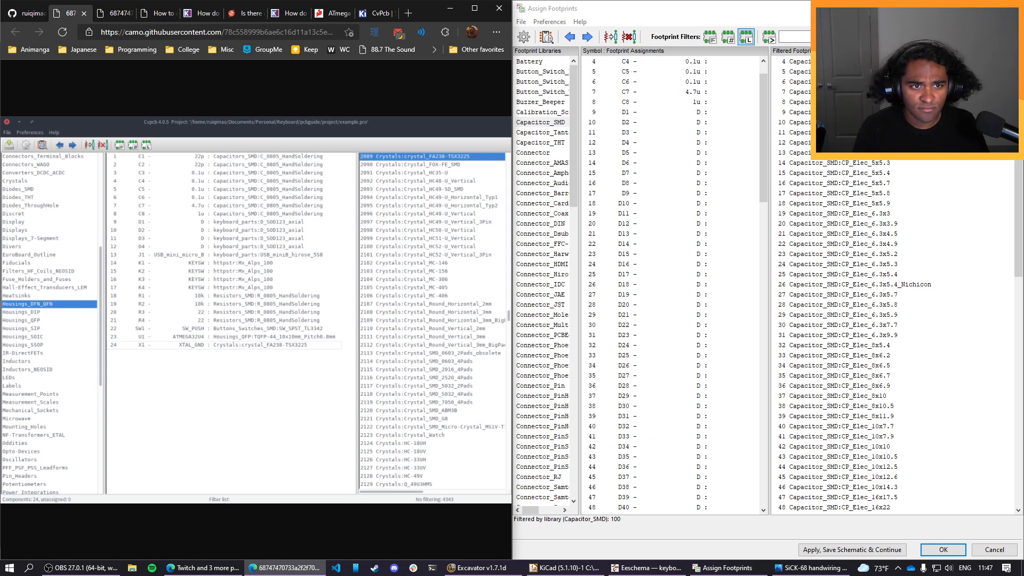
scroll(860, 203, down, 14)
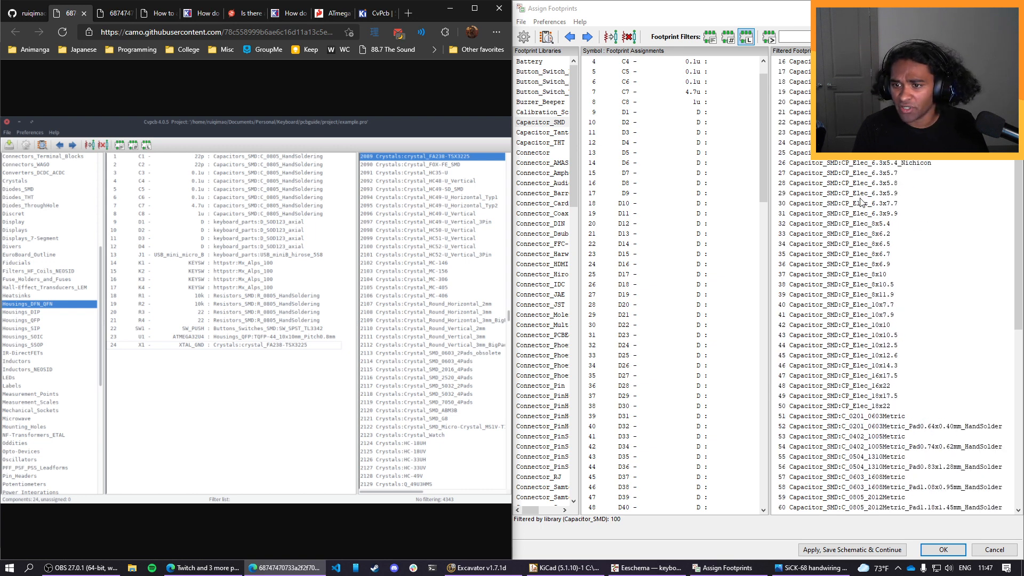
scroll(874, 187, up, 2)
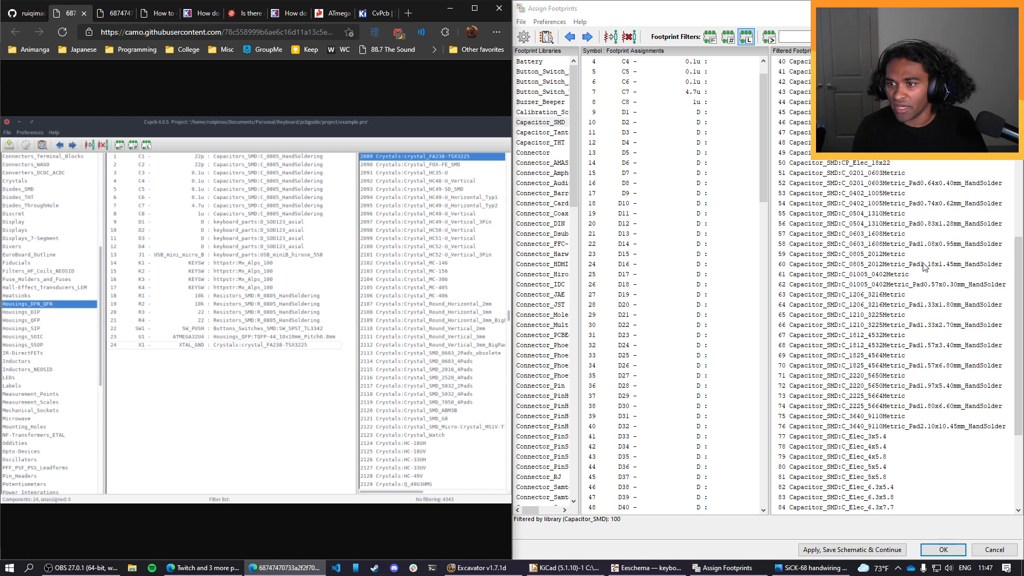
click(916, 265)
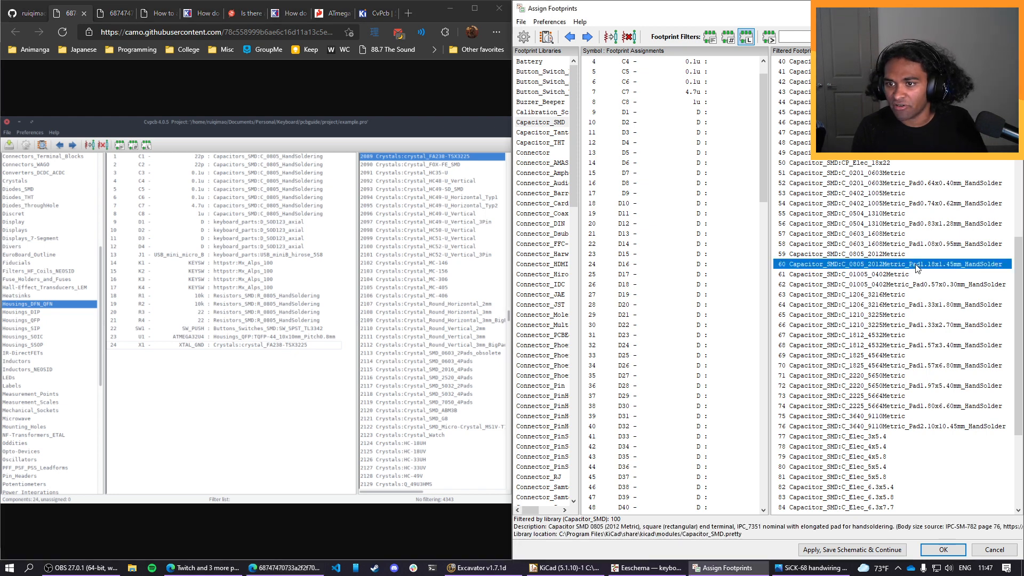
scroll(905, 339, down, 5)
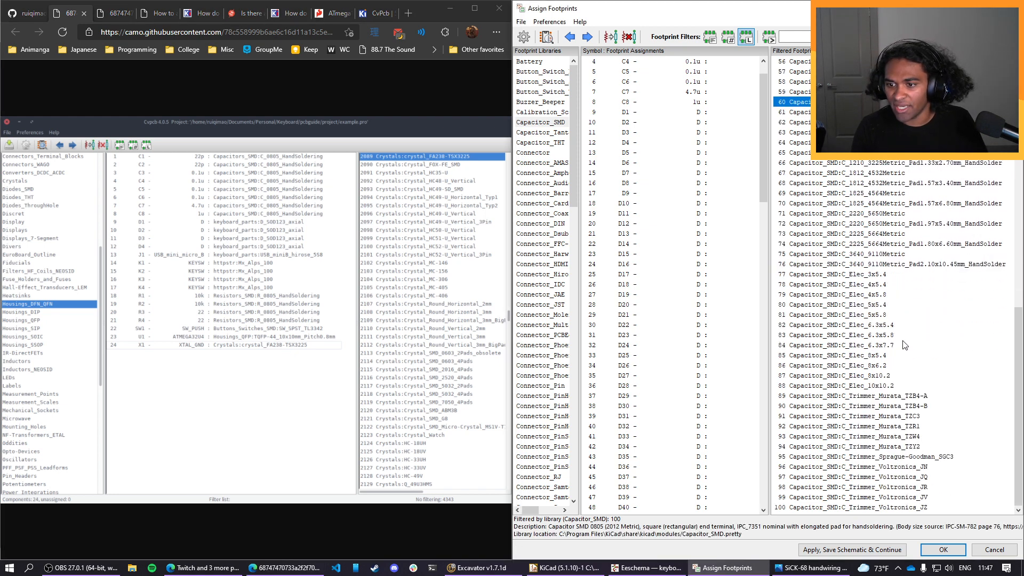
scroll(903, 345, up, 6)
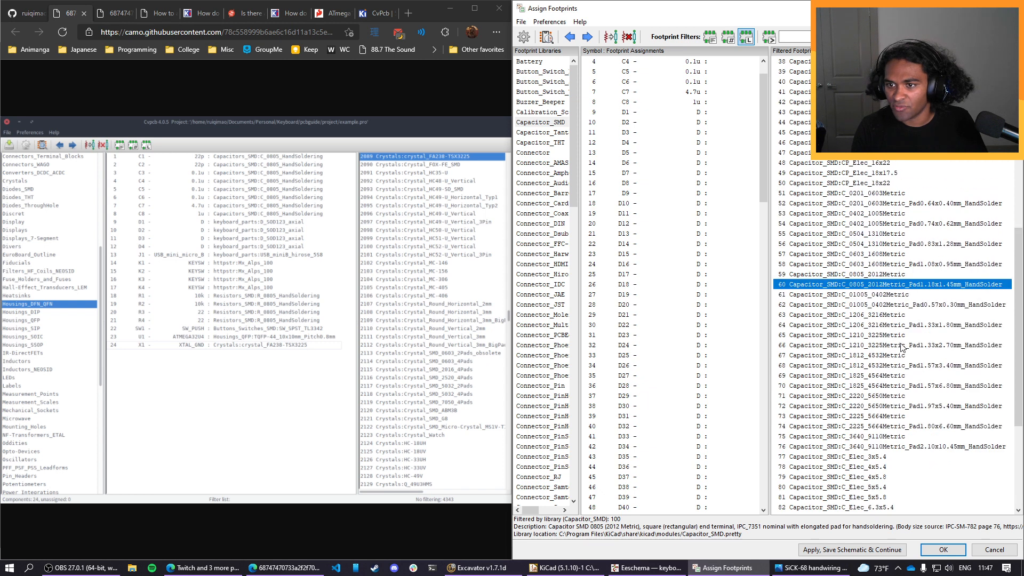
Assign the Capacitor_SMD:C_0805_2012Metric_Pad1.18x1.45mm_HandSolder footprint to each of the capacitors C1 through C8.
double_click(881, 289)
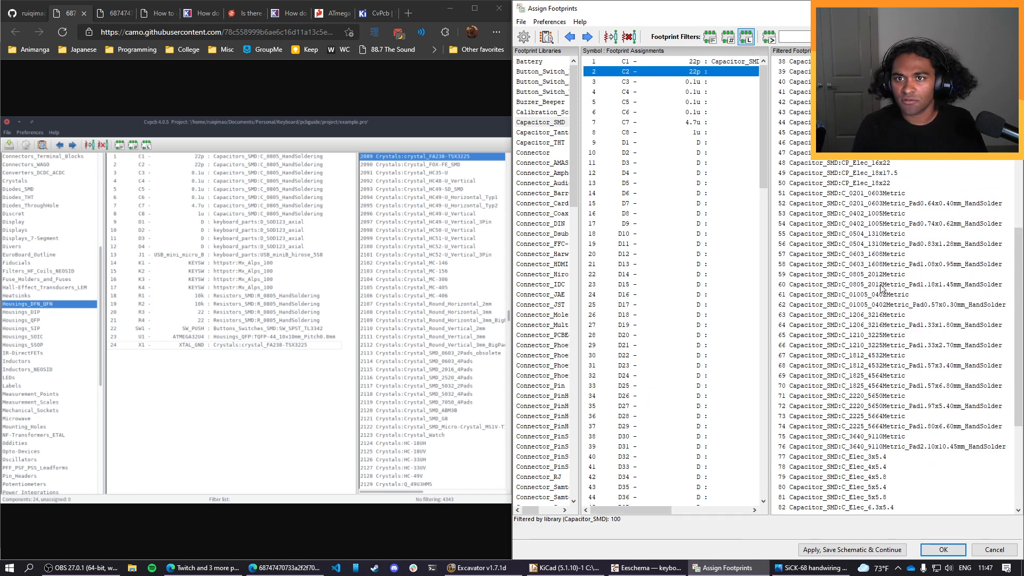
double_click(880, 288)
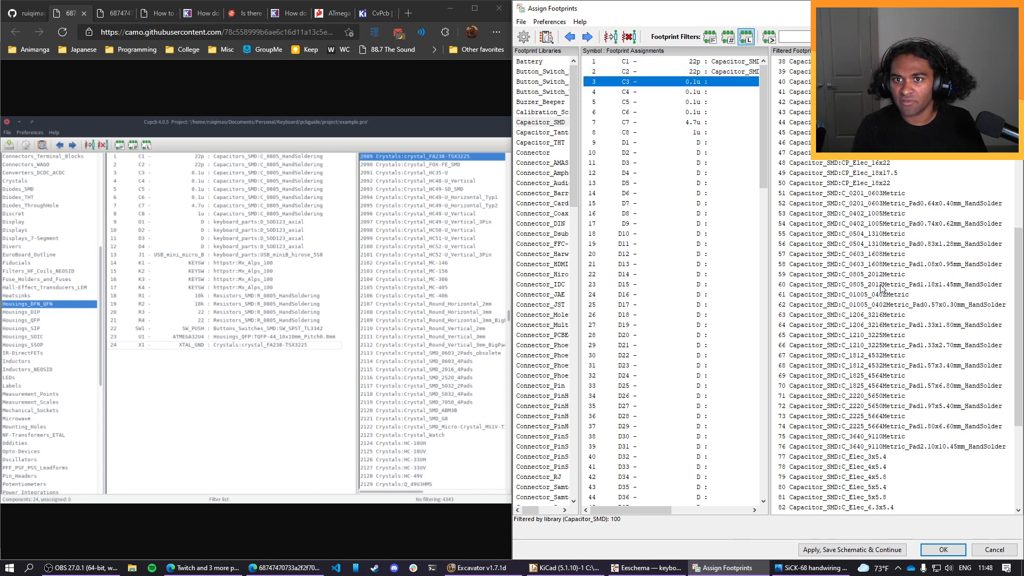
double_click(880, 288)
double_click(881, 288)
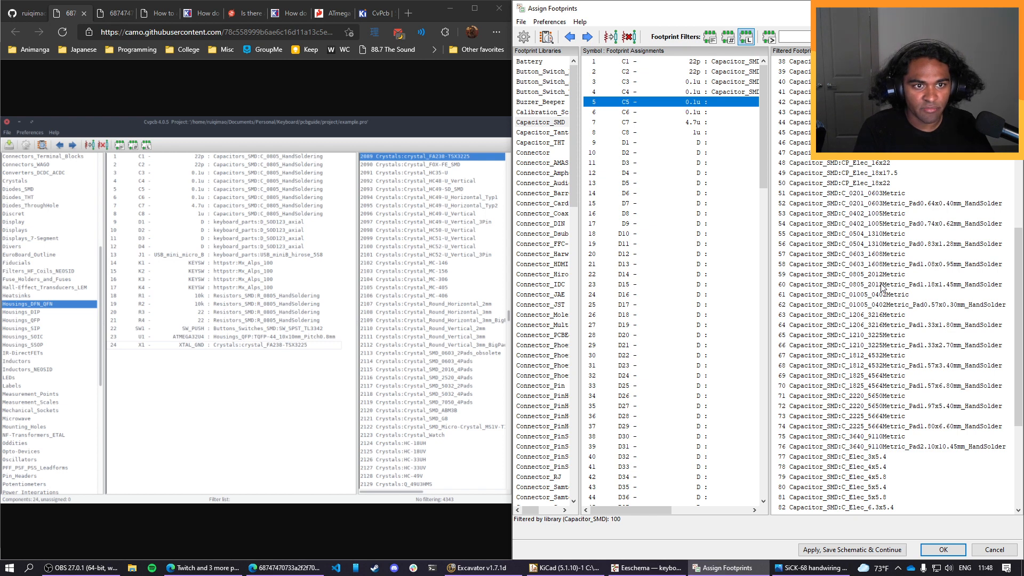
double_click(880, 288)
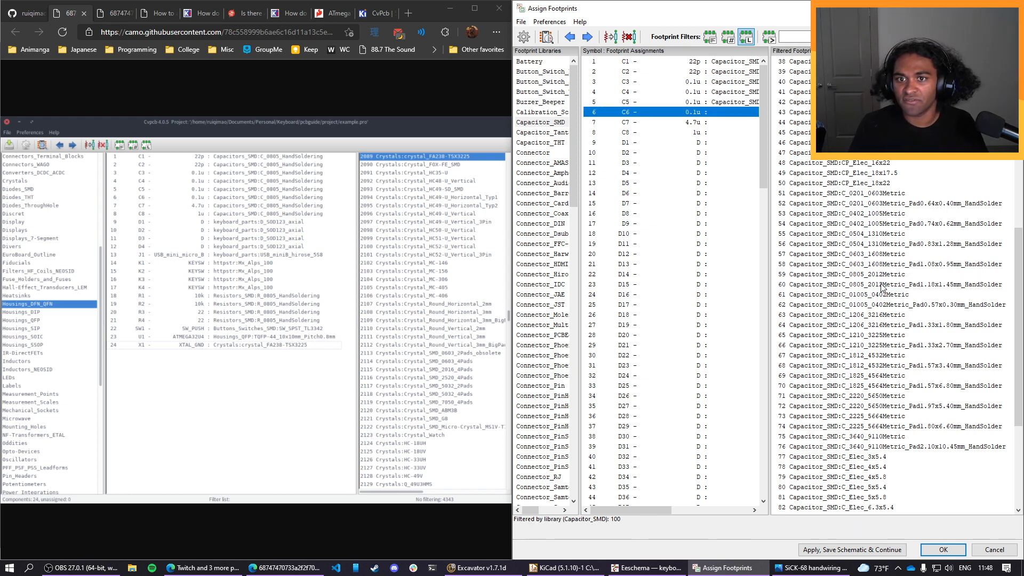
double_click(881, 289)
double_click(881, 288)
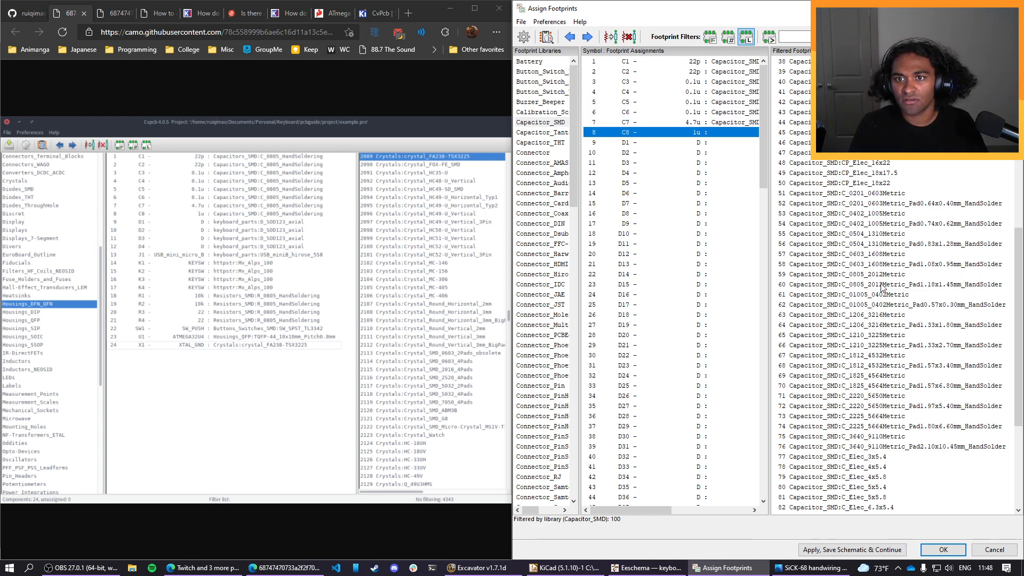
double_click(880, 289)
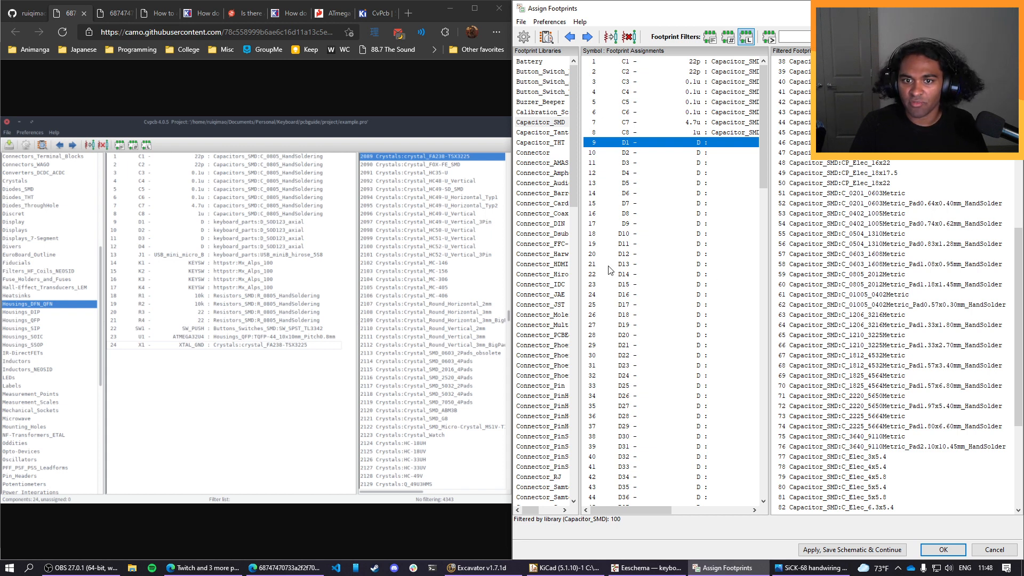
Restrict the footprint list to the keyboard_parts library and select the D_SOD123_axial footprint for diode D1.
scroll(544, 277, down, 20)
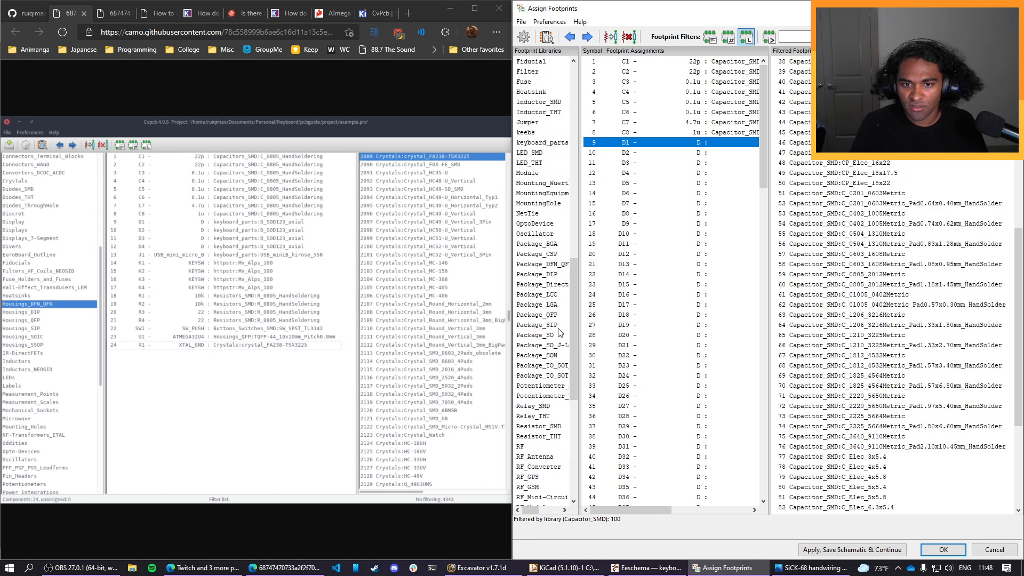
scroll(560, 333, up, 6)
click(546, 326)
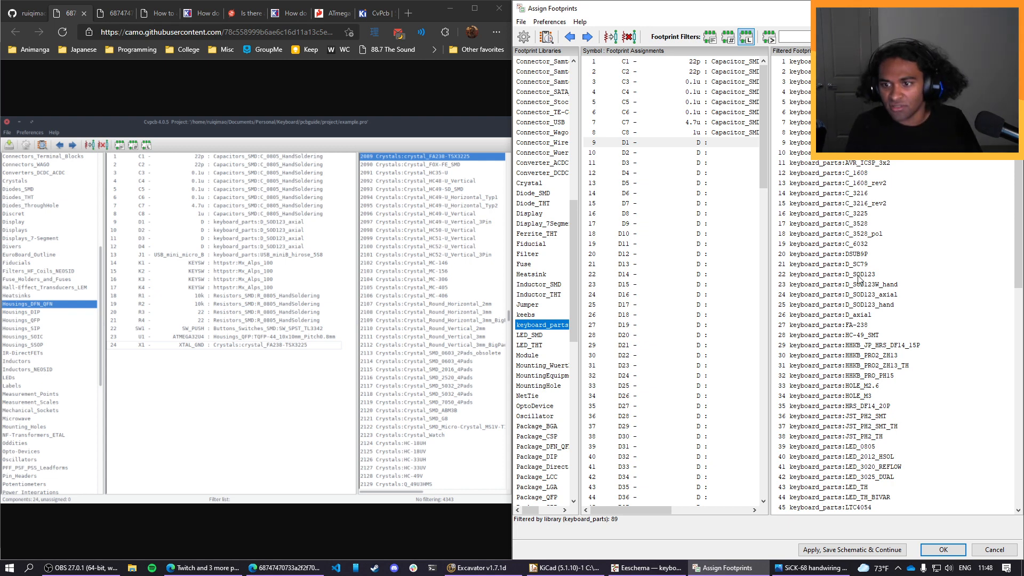
scroll(859, 279, down, 15)
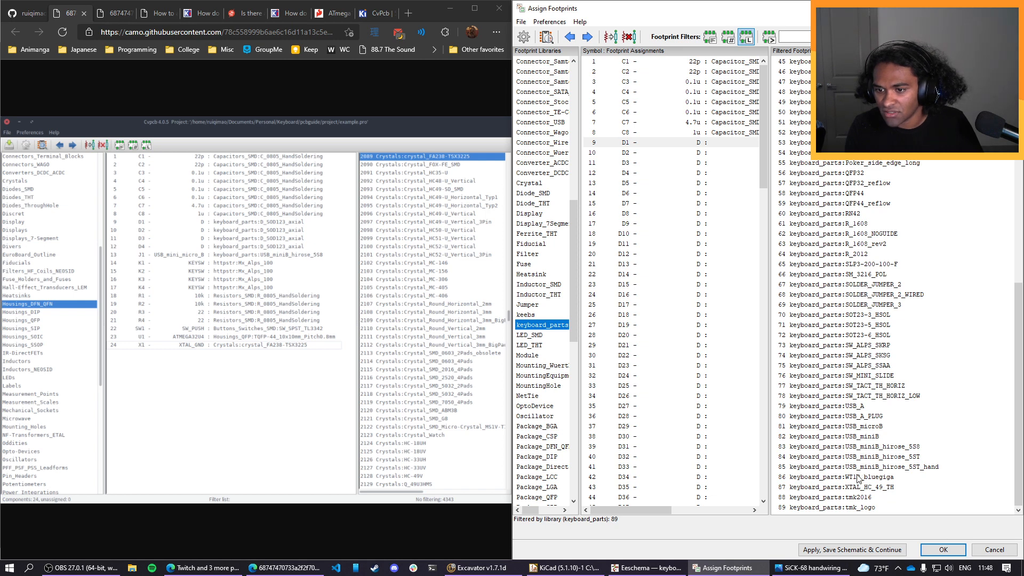
scroll(858, 480, up, 2)
scroll(856, 485, down, 2)
scroll(856, 485, up, 15)
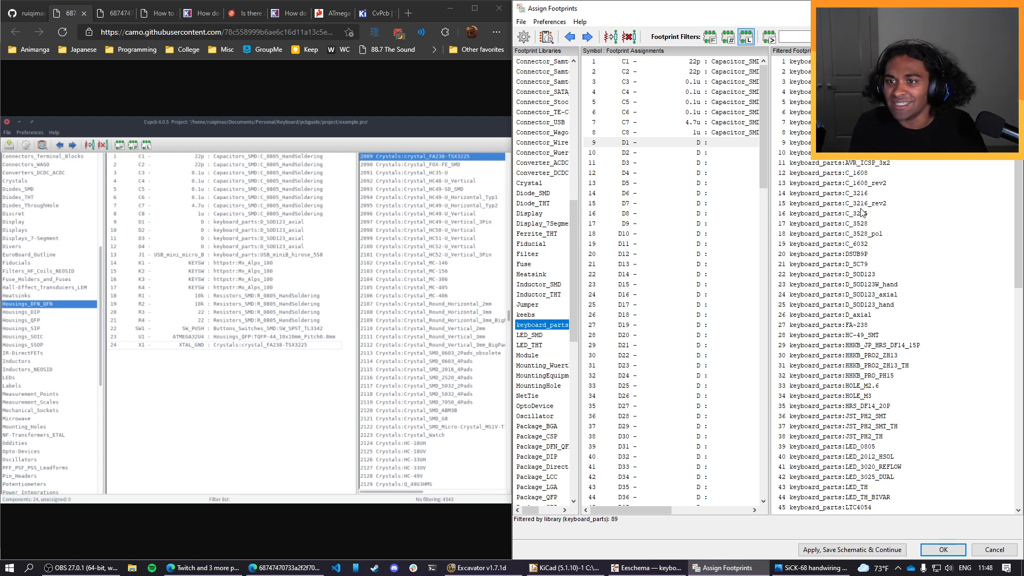
click(864, 275)
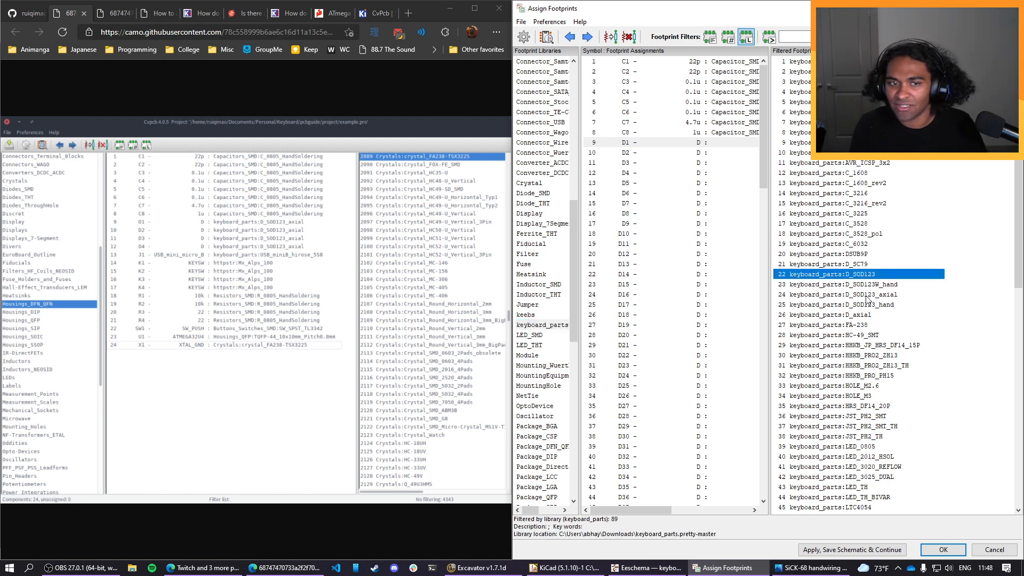
click(866, 295)
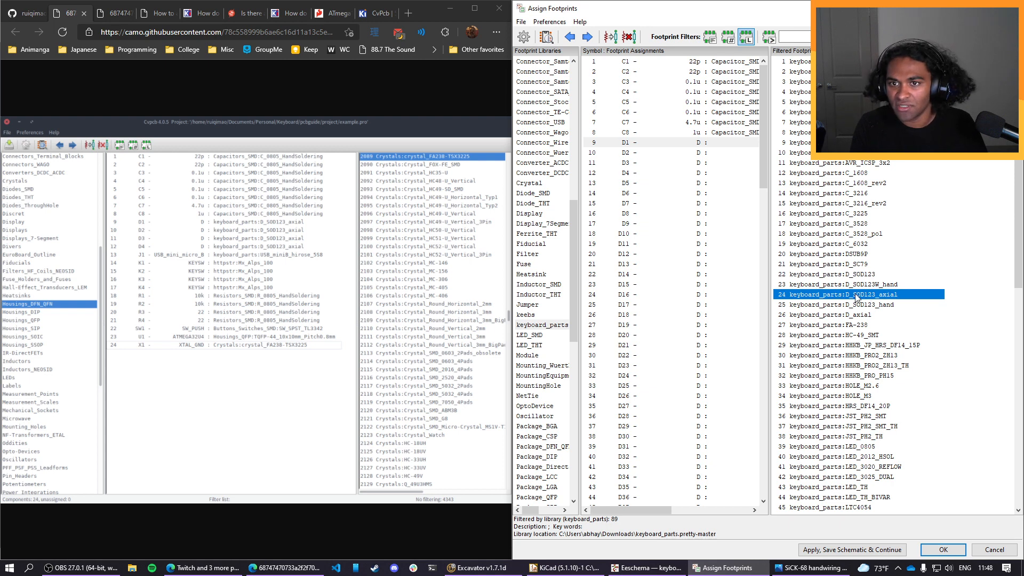
Assign the keyboard_parts:D_SOD123_axial footprint to each of the diodes D1 through D68.
double_click(856, 295)
double_click(856, 295)
double_click(855, 295)
double_click(856, 295)
double_click(855, 294)
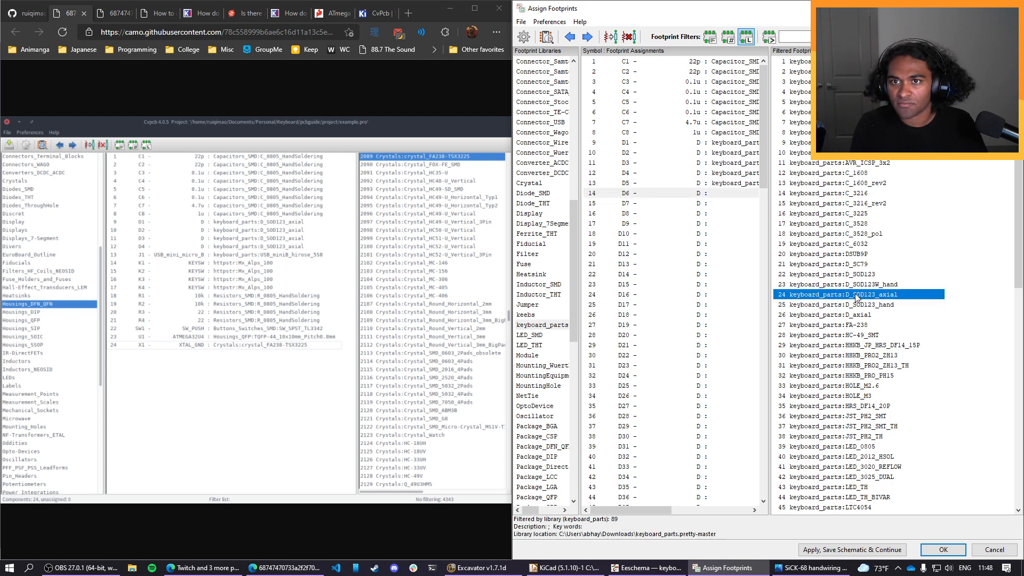
double_click(856, 295)
double_click(856, 294)
double_click(856, 295)
double_click(856, 295)
double_click(856, 295)
double_click(855, 295)
double_click(856, 294)
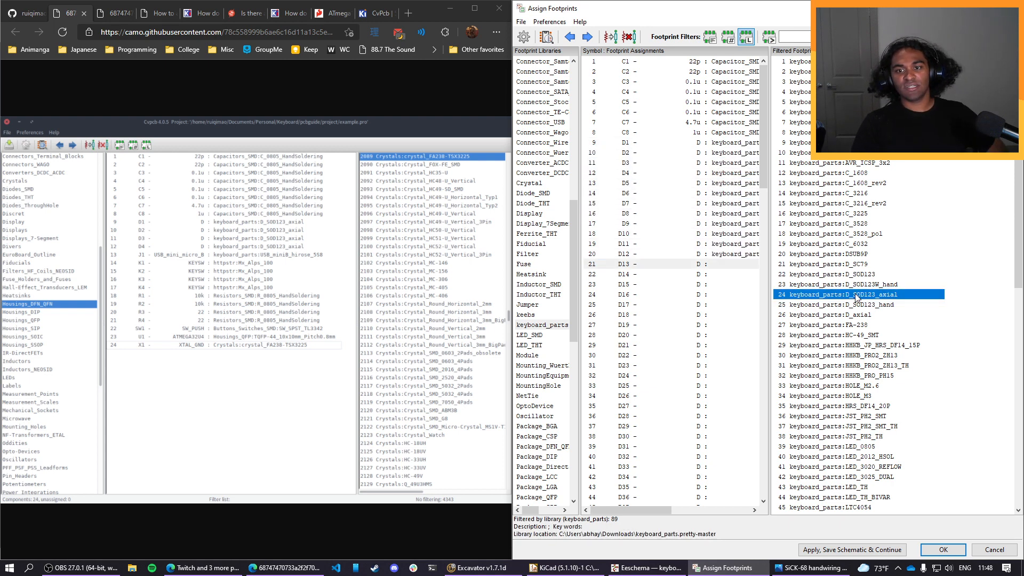
double_click(855, 295)
double_click(856, 295)
double_click(856, 295)
double_click(856, 295)
double_click(855, 294)
double_click(855, 295)
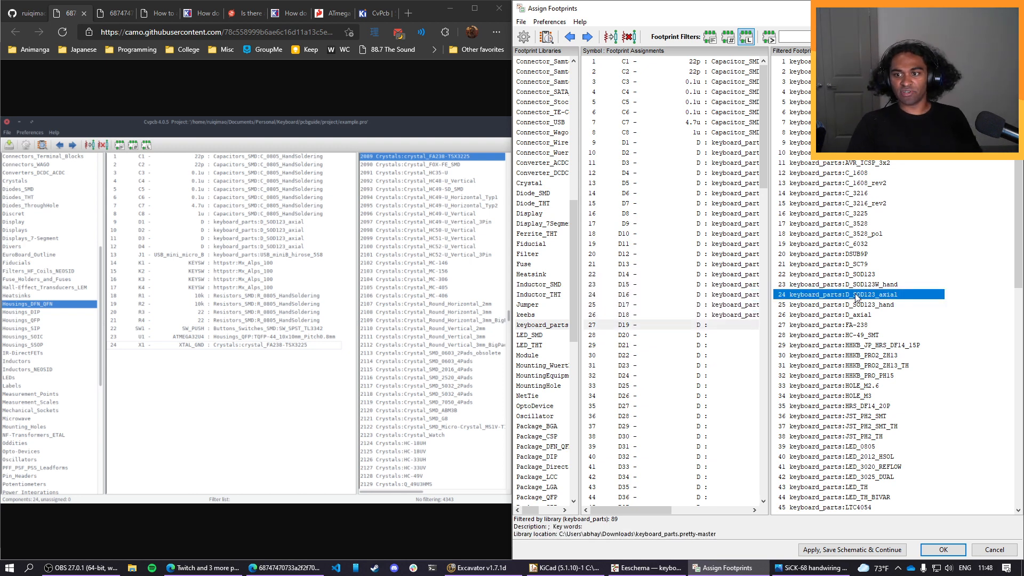
double_click(855, 294)
double_click(856, 295)
double_click(856, 295)
double_click(856, 295)
double_click(855, 295)
double_click(855, 295)
double_click(856, 294)
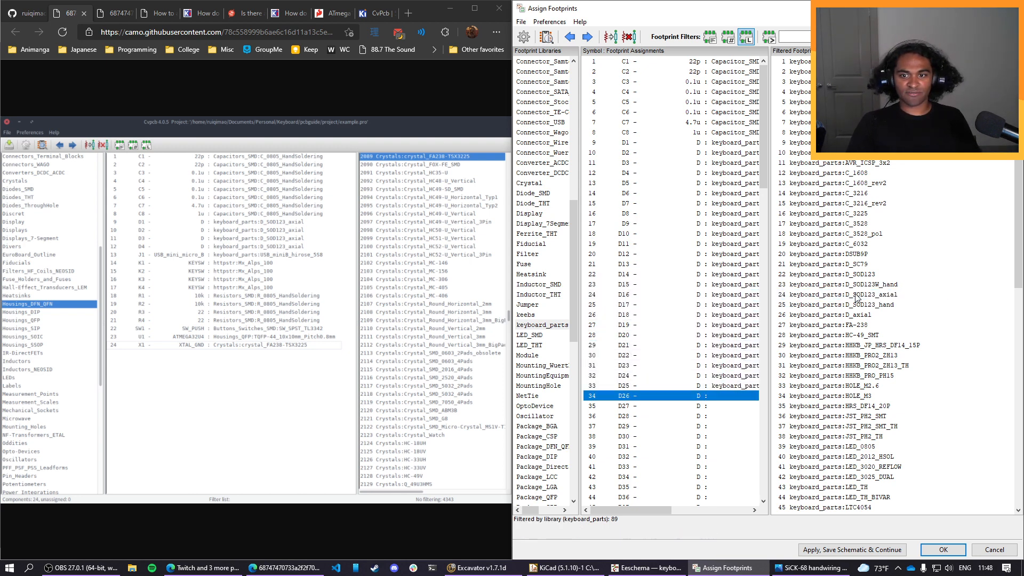
double_click(856, 295)
double_click(856, 295)
double_click(855, 294)
double_click(856, 295)
double_click(856, 295)
double_click(856, 295)
double_click(856, 295)
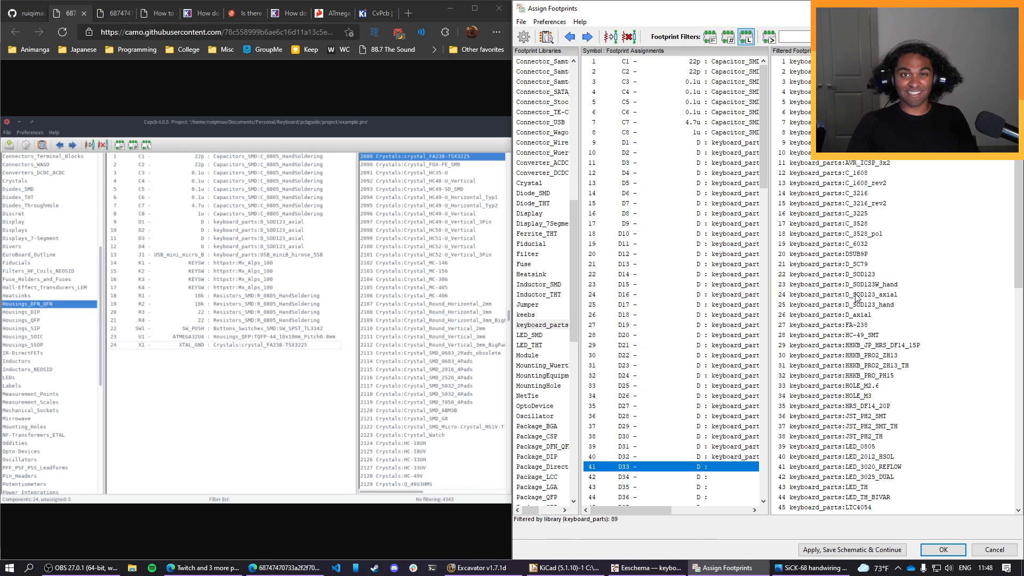
double_click(855, 295)
double_click(856, 295)
double_click(856, 294)
double_click(855, 295)
double_click(856, 295)
double_click(856, 295)
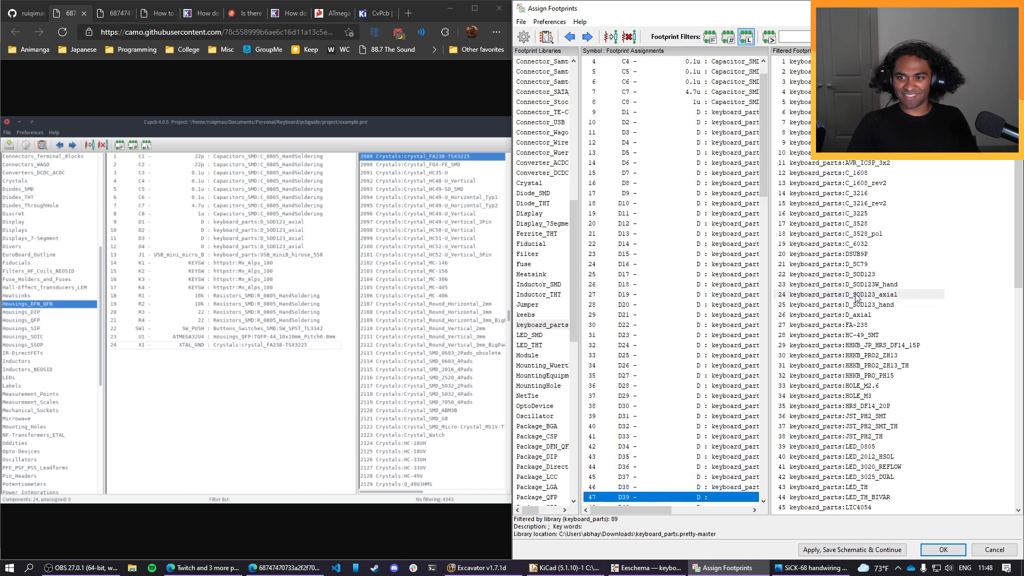
double_click(856, 295)
double_click(855, 295)
double_click(855, 295)
double_click(856, 295)
double_click(855, 295)
double_click(856, 294)
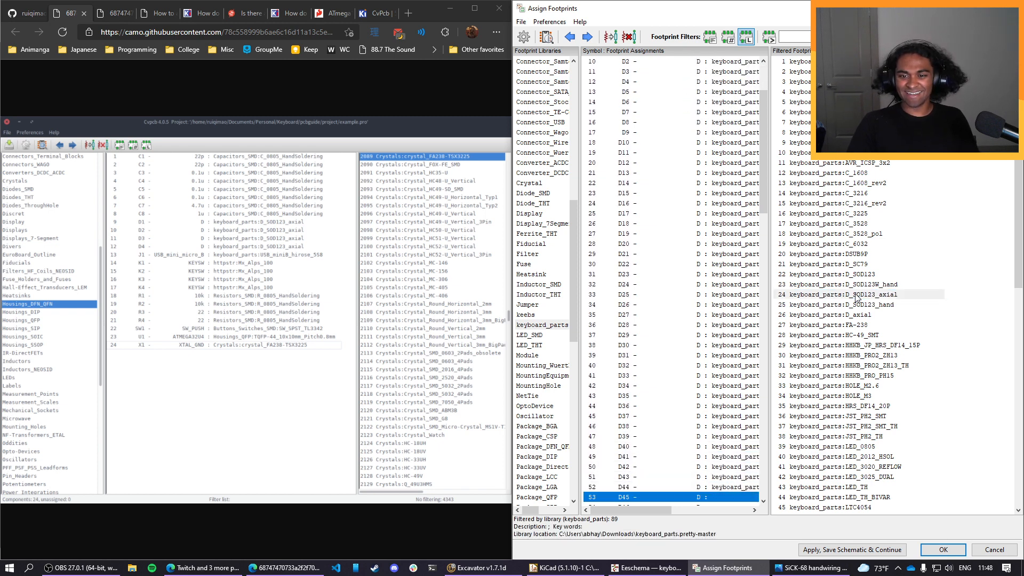
double_click(856, 295)
double_click(856, 295)
double_click(856, 295)
double_click(855, 295)
double_click(856, 295)
double_click(856, 295)
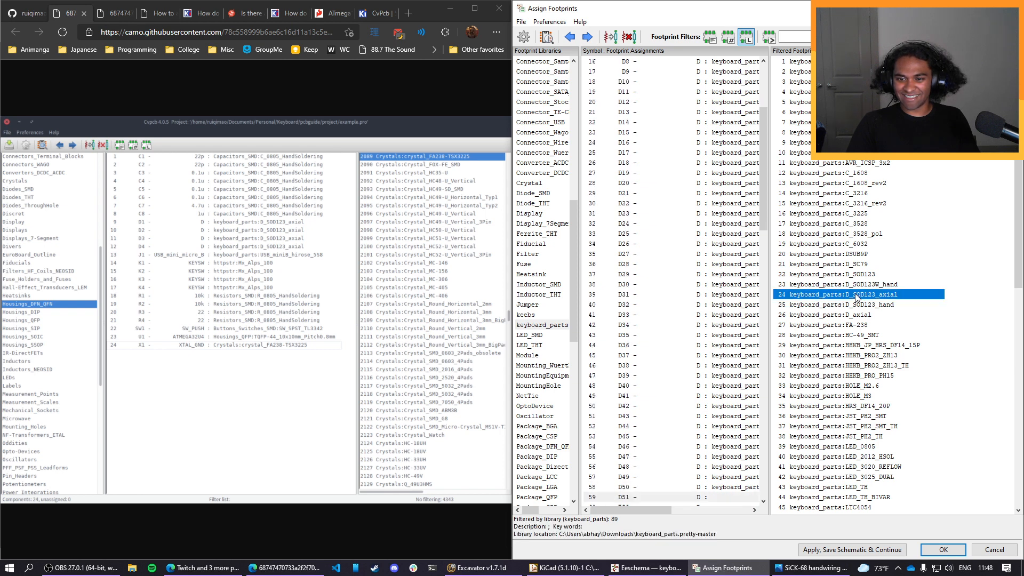
double_click(856, 295)
double_click(856, 295)
double_click(855, 295)
double_click(856, 294)
double_click(856, 295)
double_click(856, 295)
double_click(856, 295)
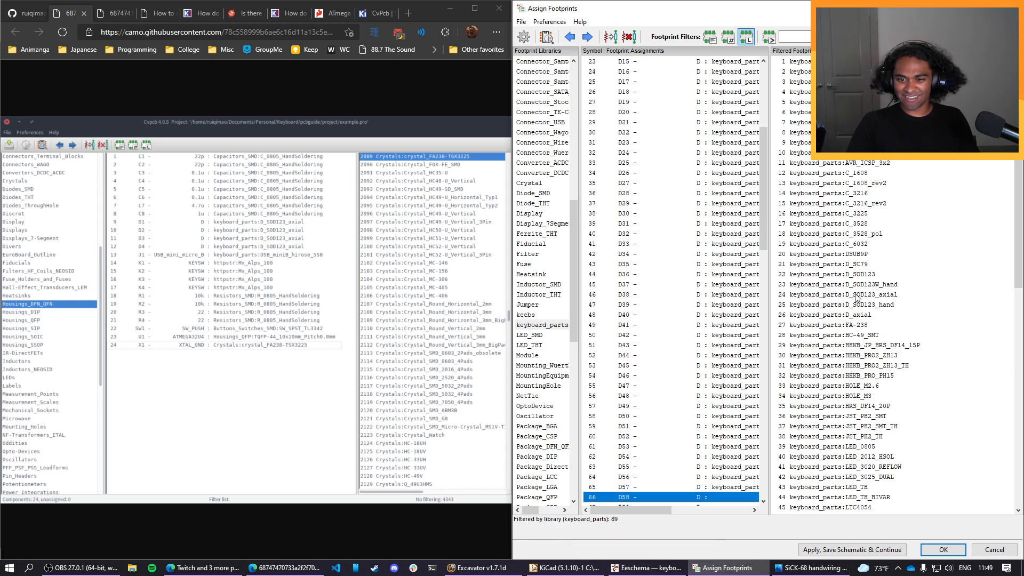
double_click(855, 295)
double_click(855, 295)
double_click(856, 295)
double_click(855, 295)
double_click(856, 295)
double_click(856, 295)
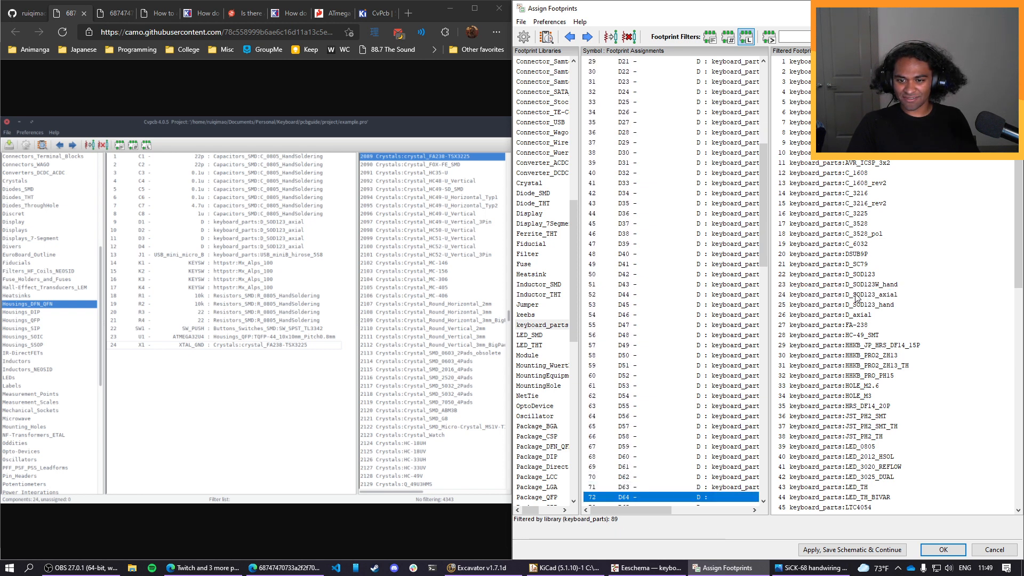
double_click(856, 295)
double_click(856, 295)
double_click(856, 295)
double_click(855, 295)
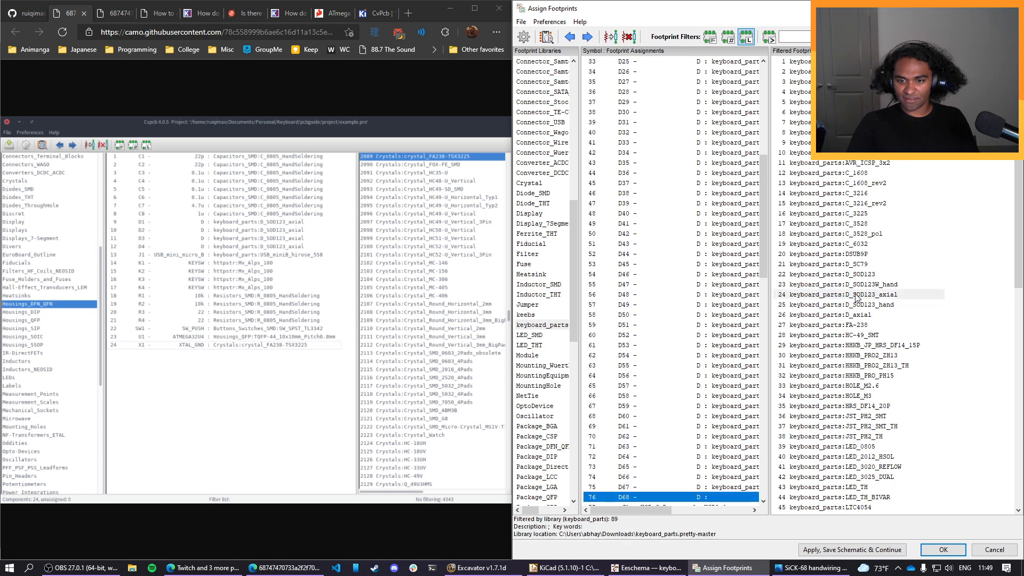
double_click(856, 294)
Select key switch K1, restrict the footprint list to the keebs library, and consult the key switch entries in the guide's example image.
scroll(717, 388, down, 2)
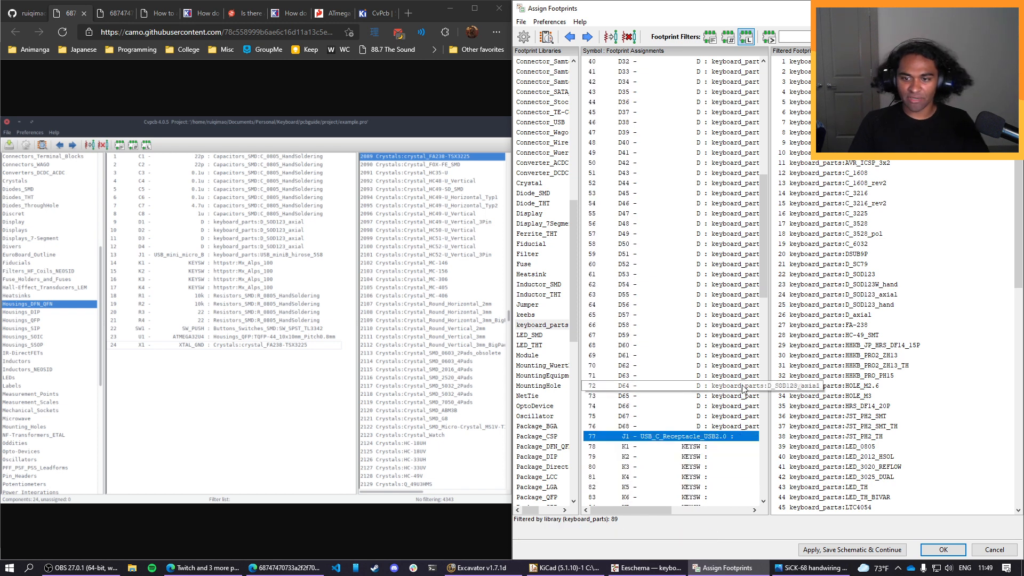
click(721, 447)
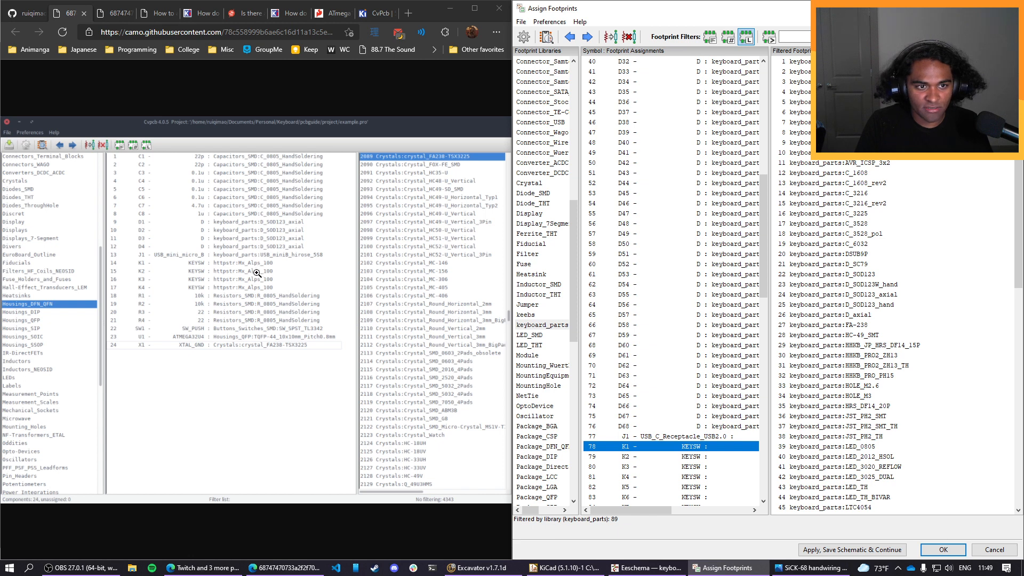
click(529, 315)
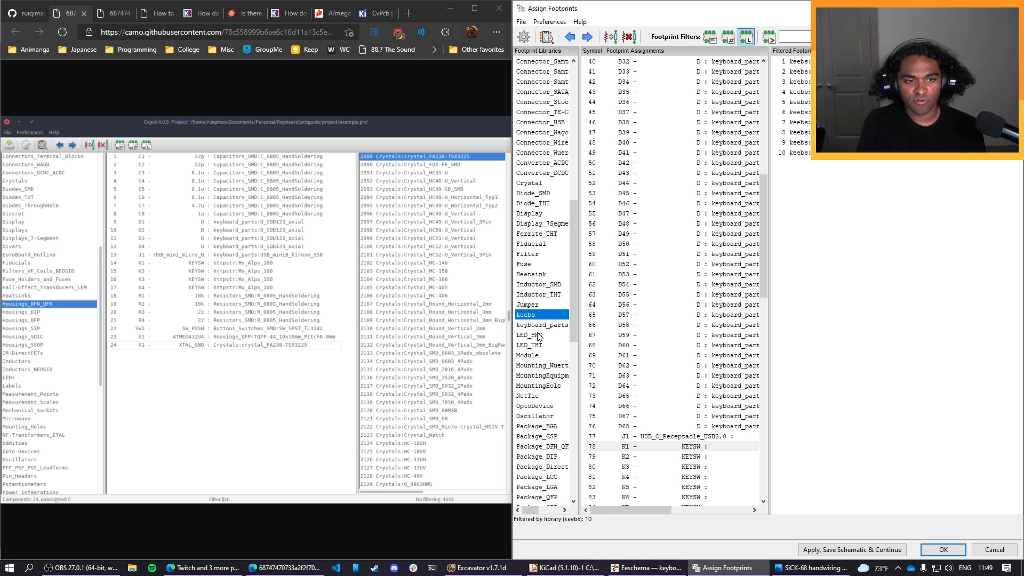
click(196, 272)
click(205, 273)
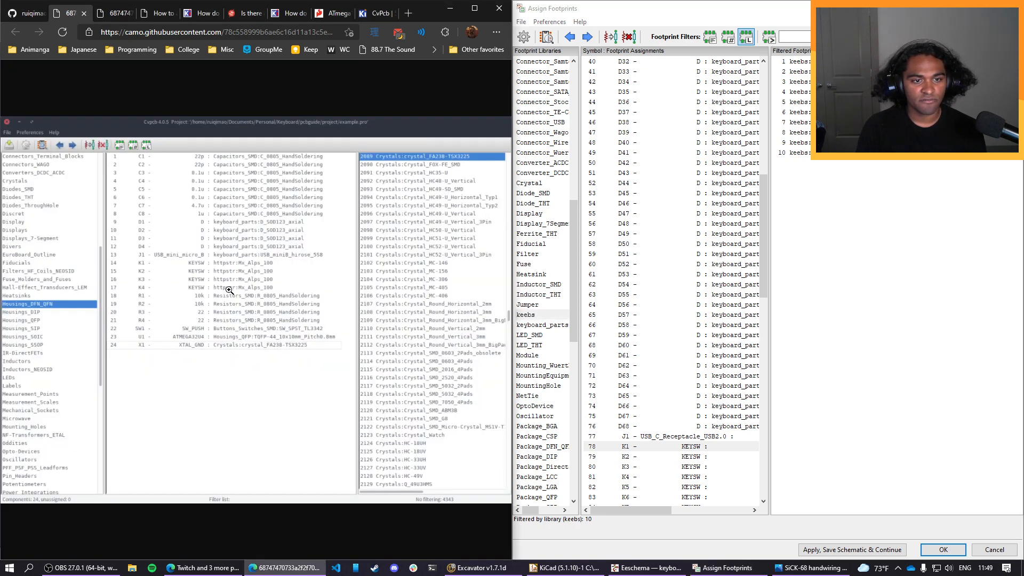
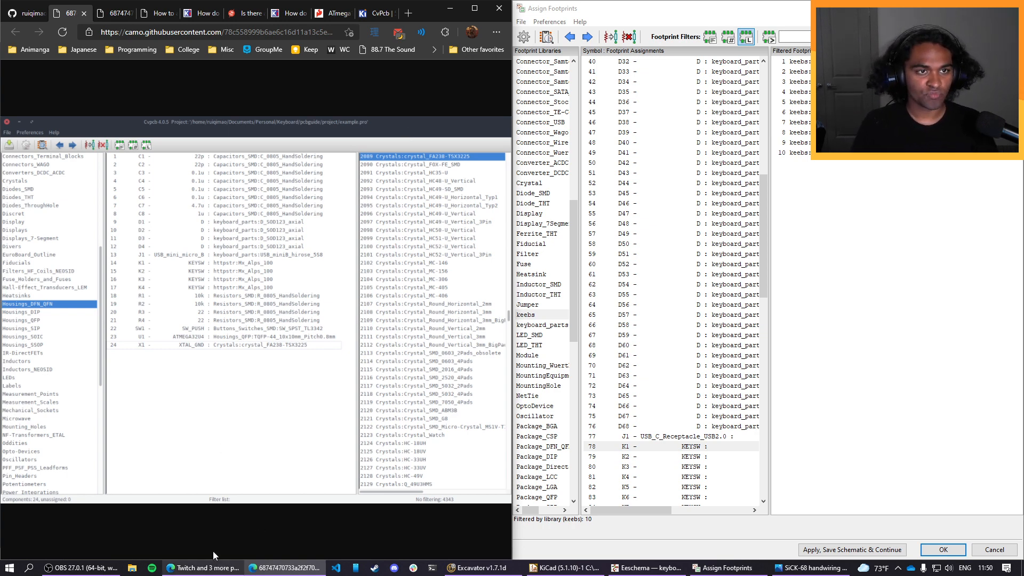
Browse File Explorer to the Keyboard folder in the OneDrive Documents, view keyboard.svg in the browser, and close its tab.
click(132, 567)
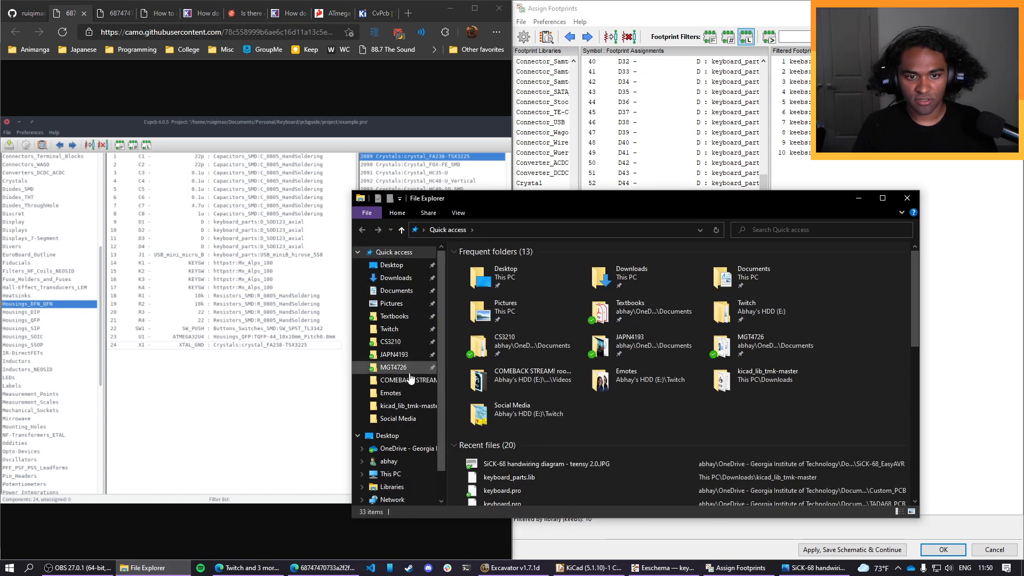
click(401, 449)
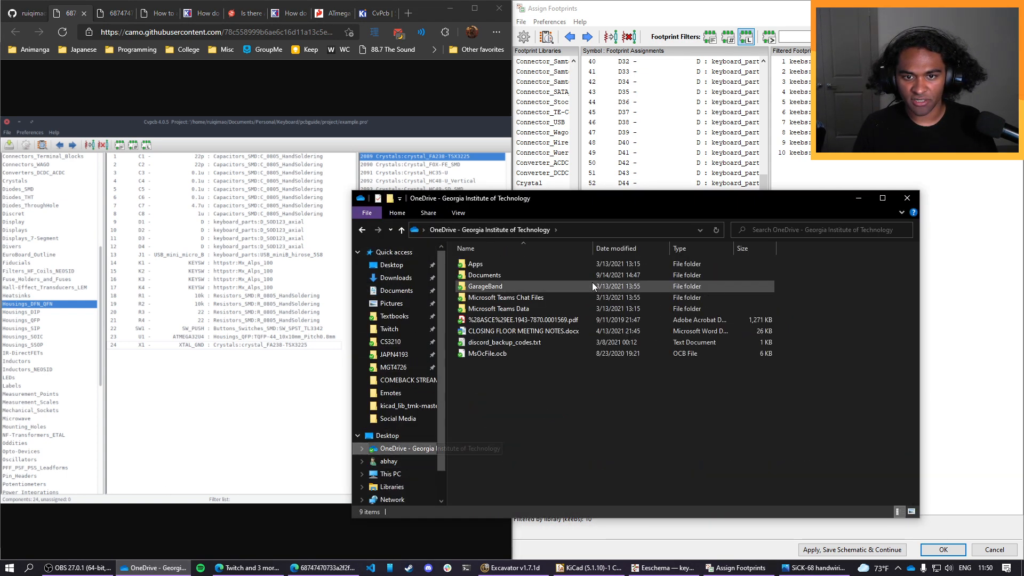
double_click(516, 276)
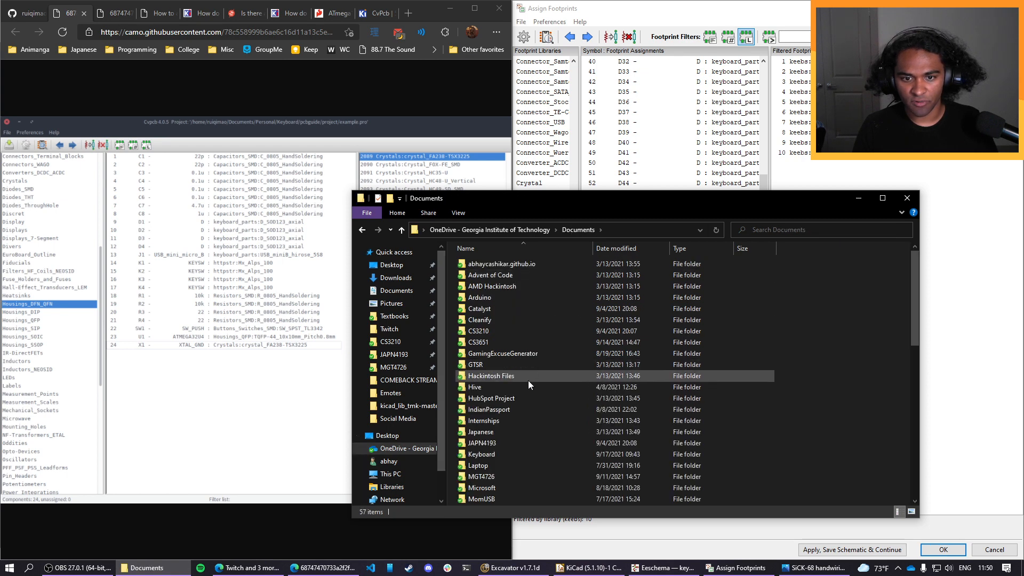
double_click(507, 453)
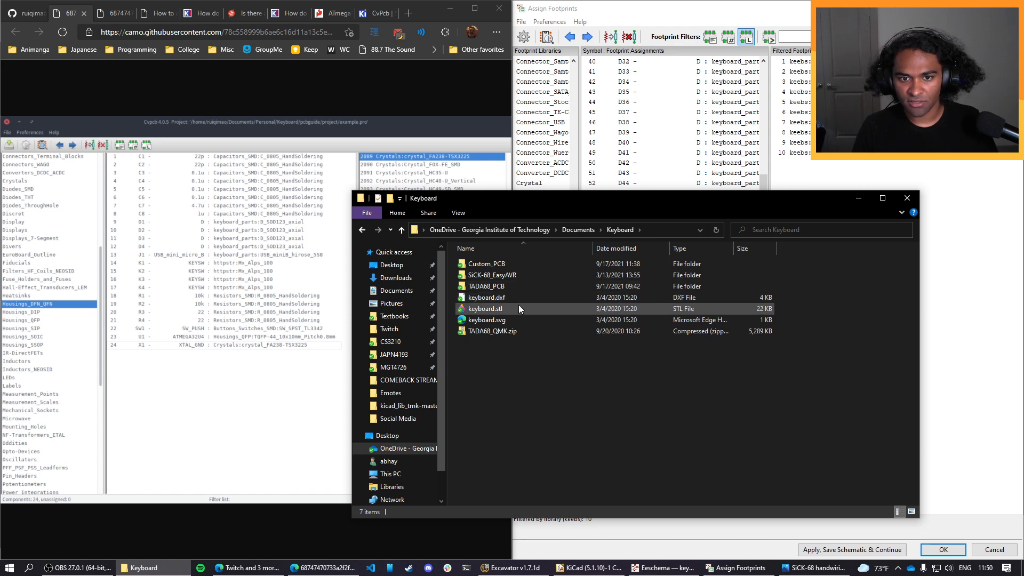
double_click(518, 319)
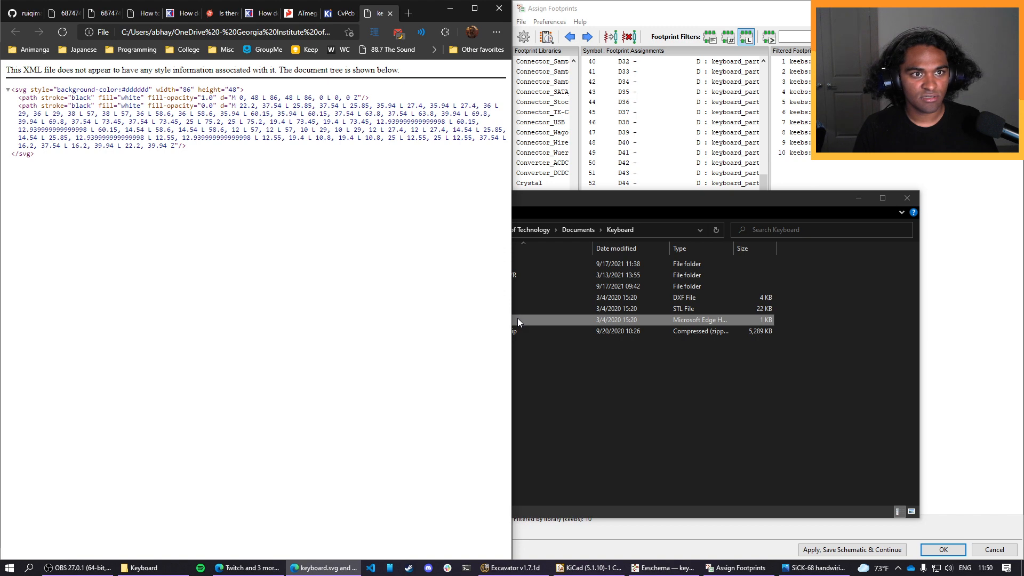
click(392, 19)
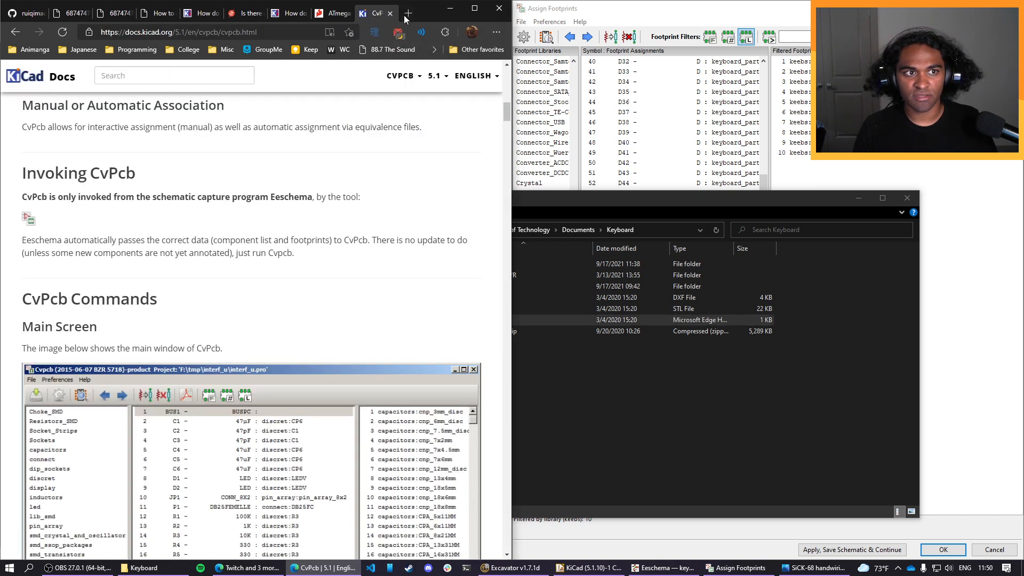
Search the web for "keyboard design maker" in a new tab and open the Keyboard Layout Editor site.
click(412, 18)
text(keyboard df)
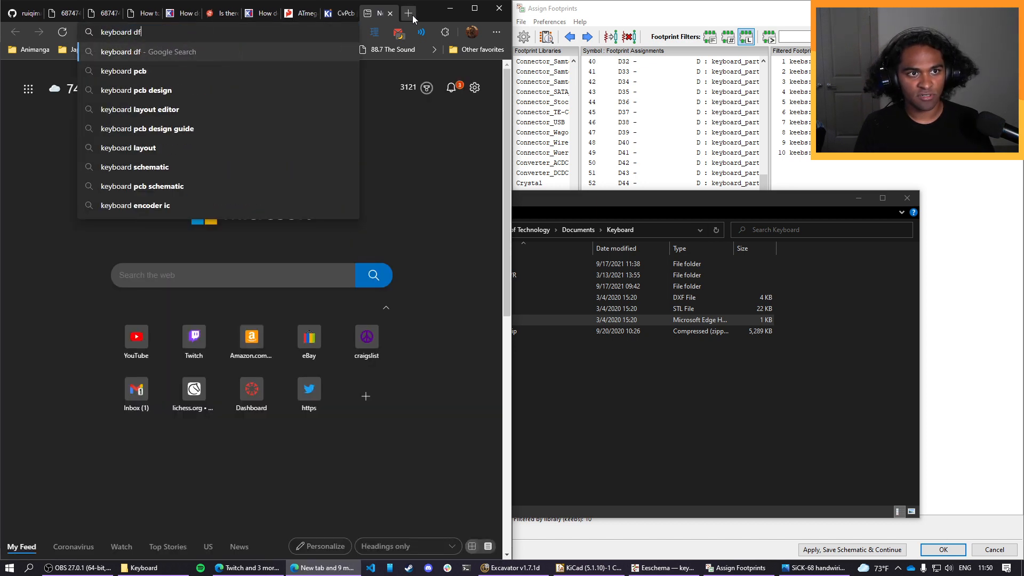
key(BackSpace)
text(es)
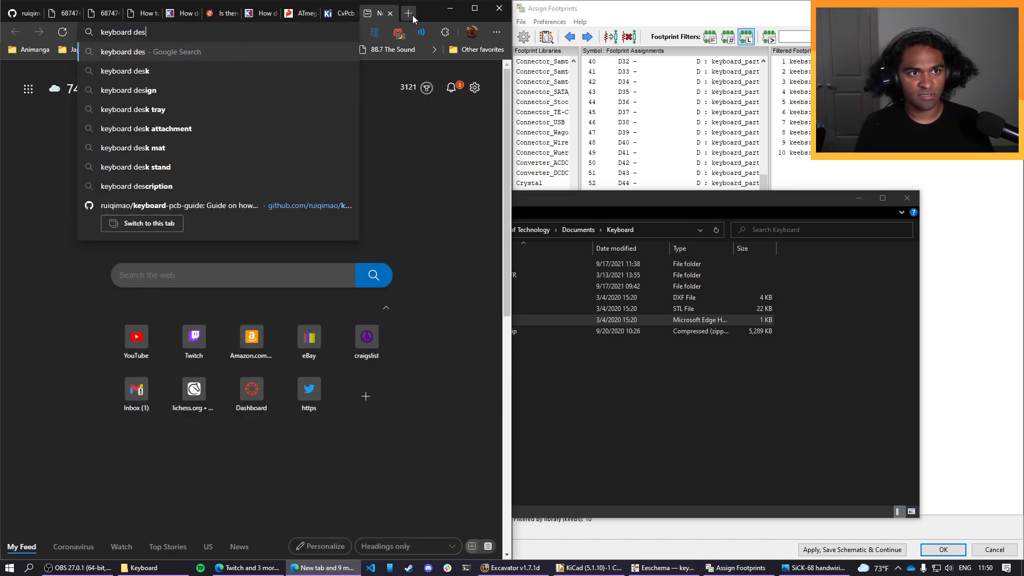
text(ign maker)
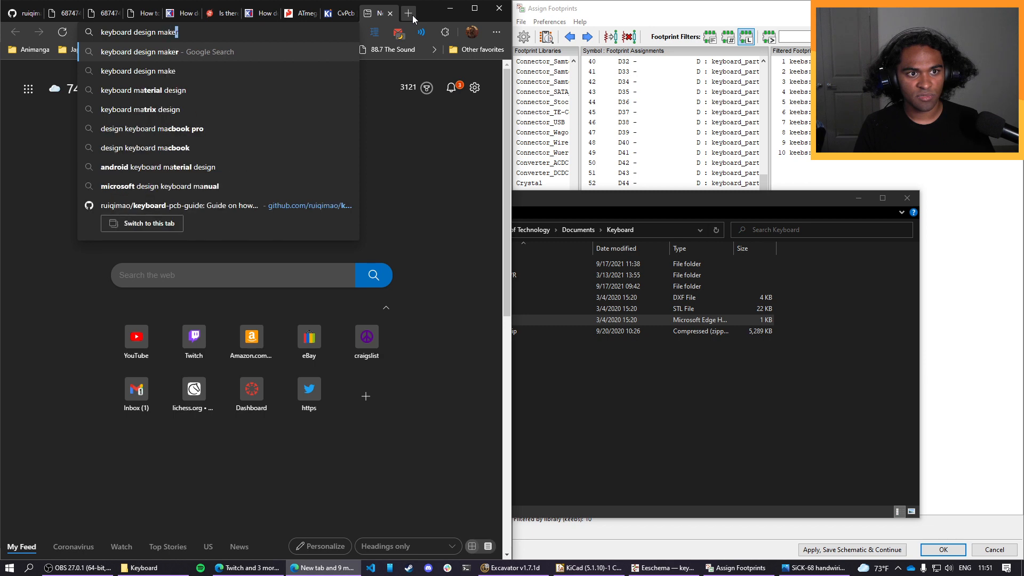
key(Return)
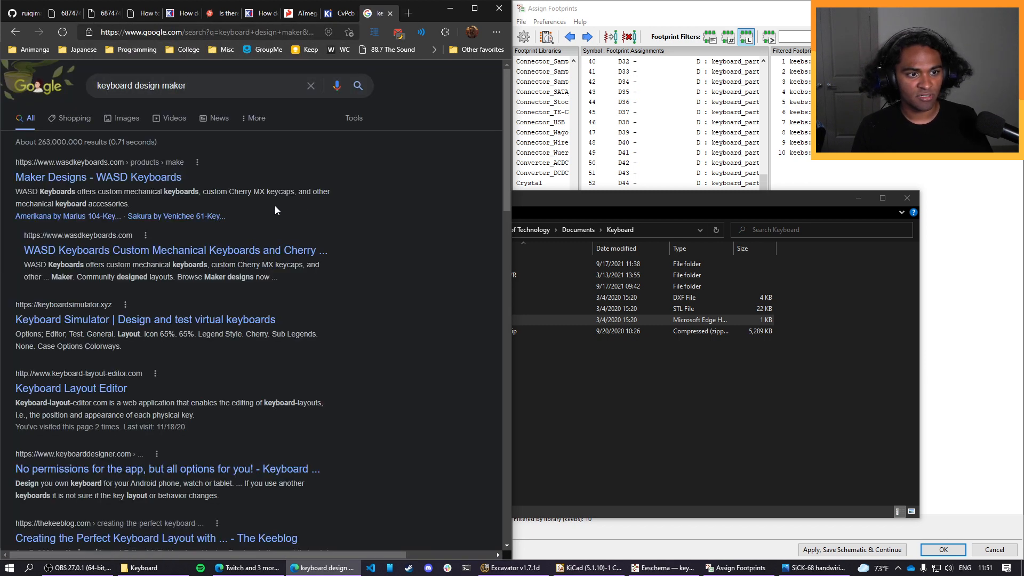
scroll(277, 213, down, 3)
click(102, 245)
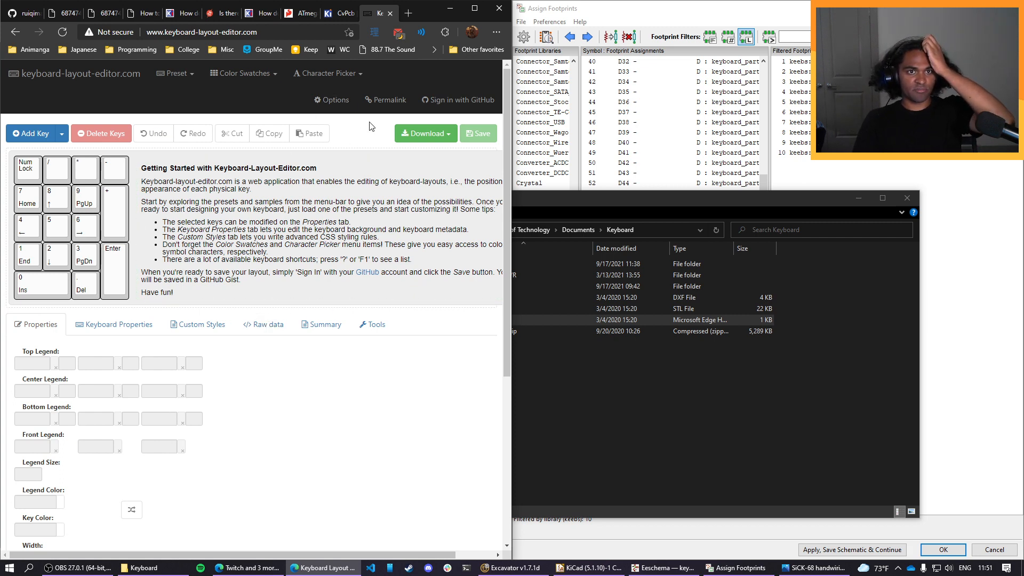
Look over the Keyboard Layout Editor's start page, its custom styles, and its editor step size options.
scroll(395, 130, down, 2)
scroll(395, 129, down, 3)
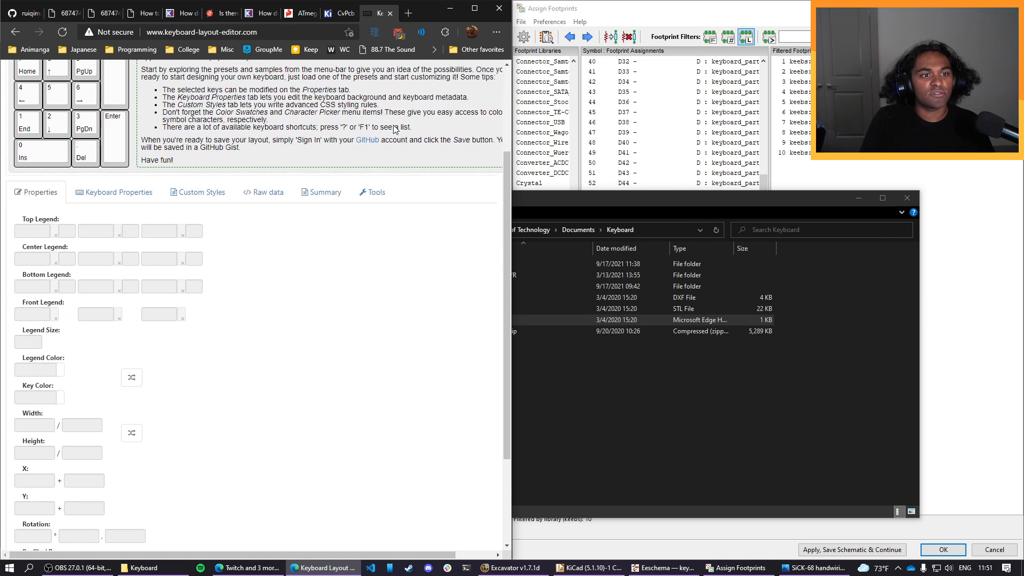
scroll(142, 347, up, 4)
scroll(143, 346, up, 1)
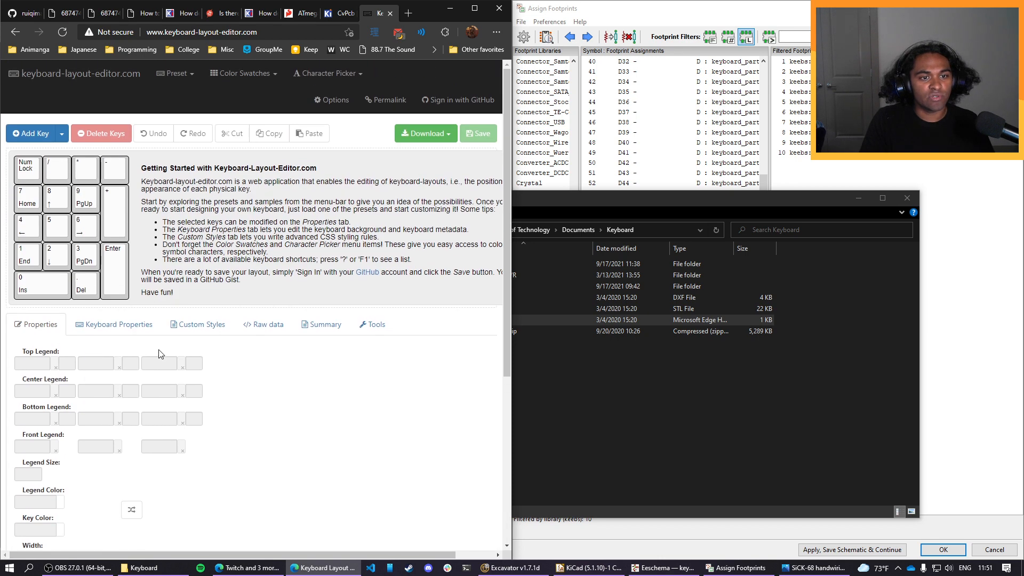
click(237, 324)
click(227, 326)
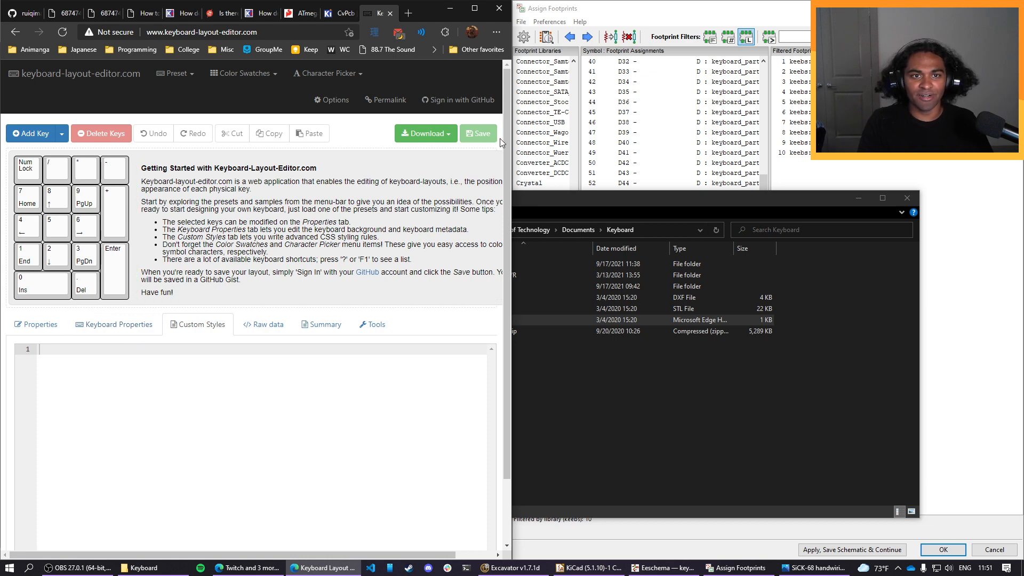
click(331, 100)
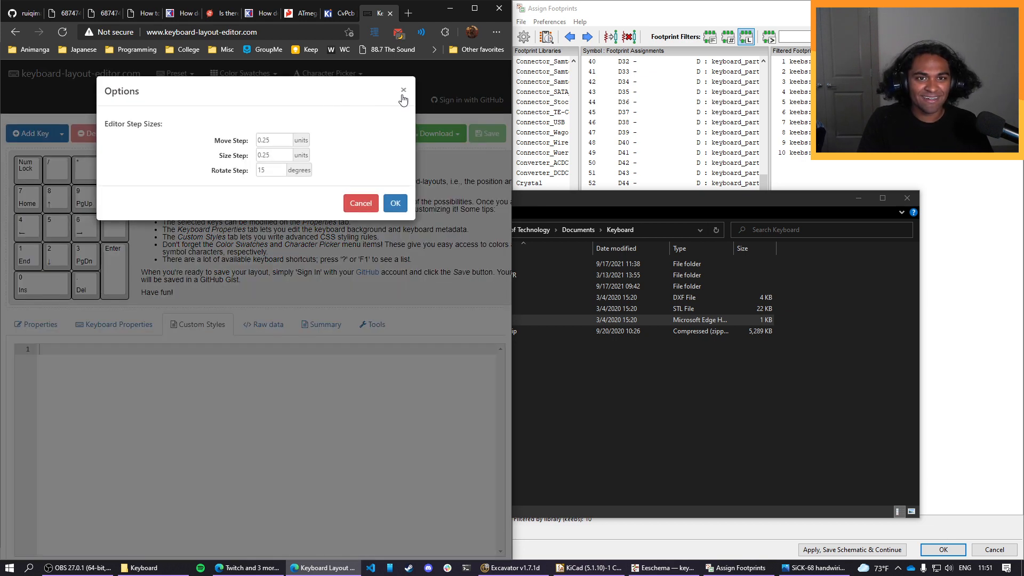
click(403, 92)
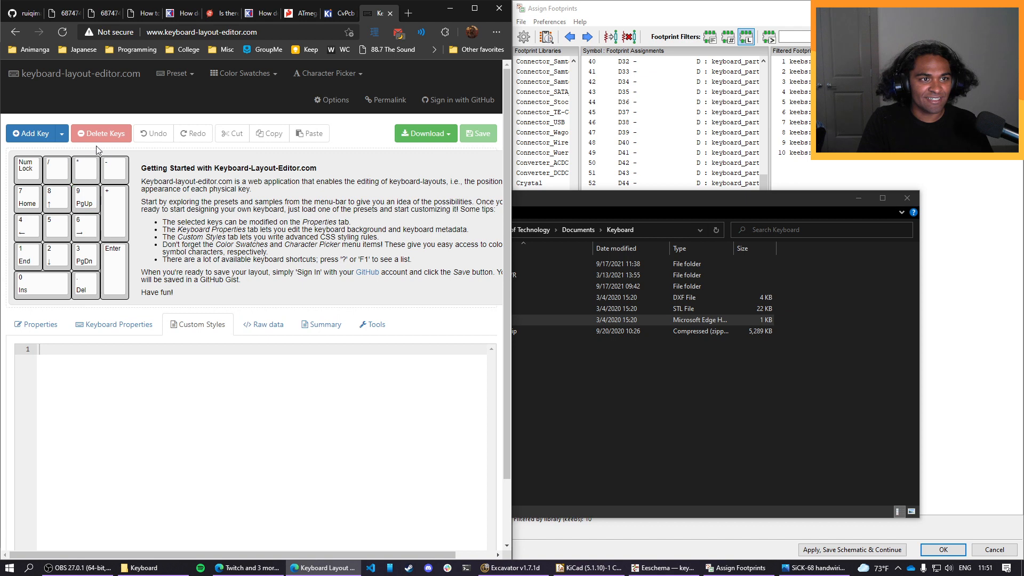
Examine the layout editor's legend tools, key properties, keyboard properties, and raw layout data.
click(62, 134)
click(62, 135)
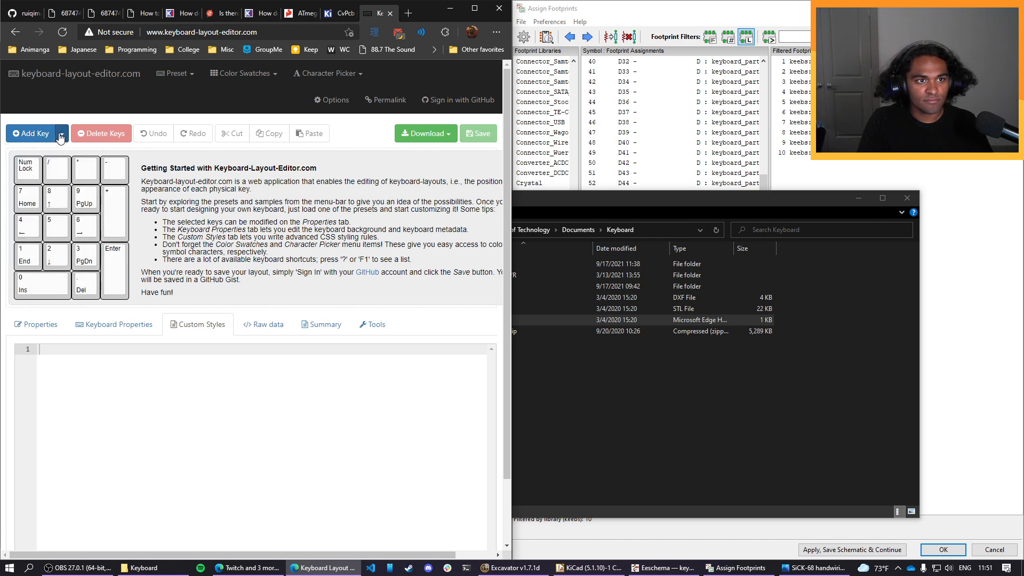
click(373, 324)
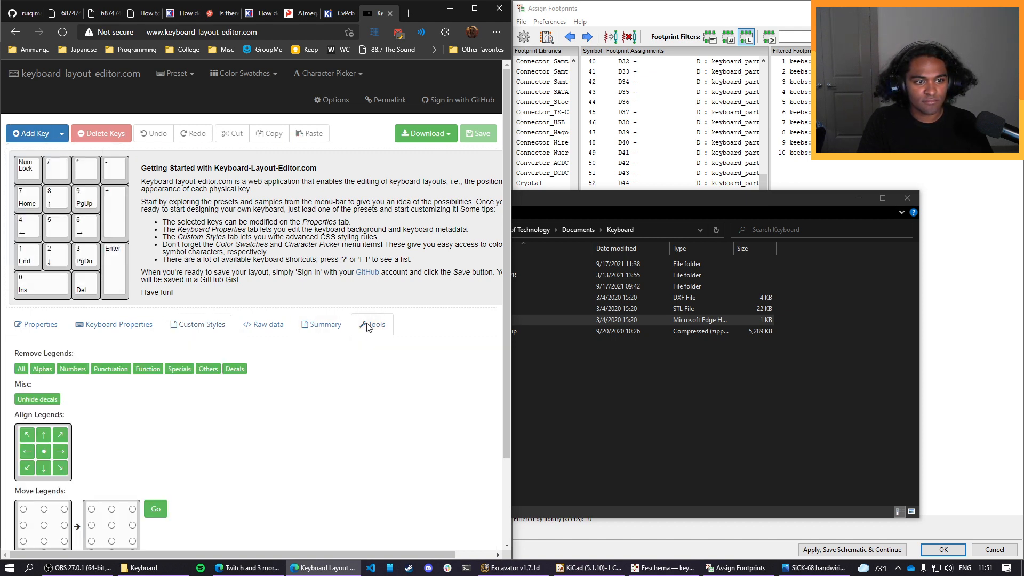
scroll(149, 405, down, 2)
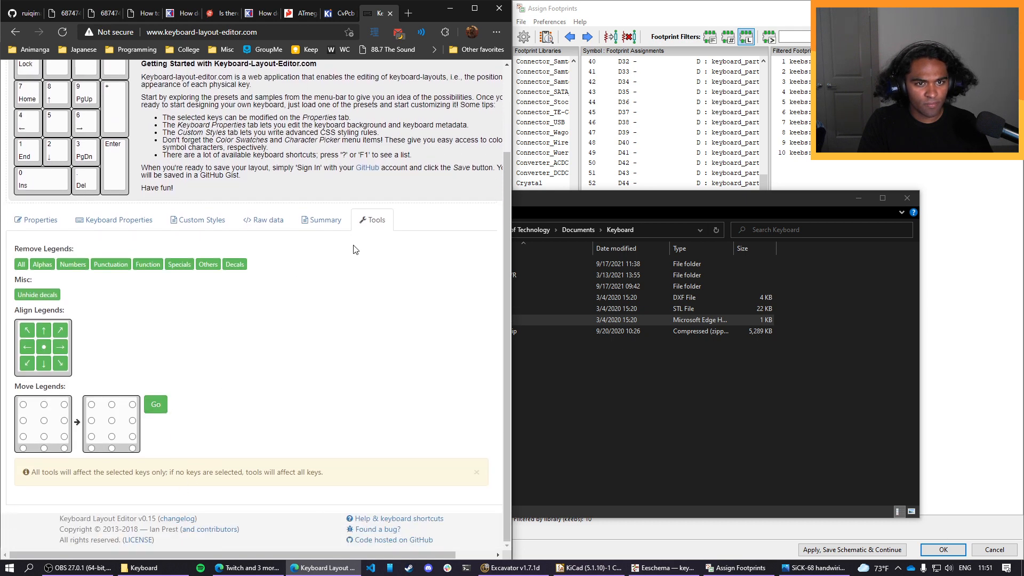
click(321, 220)
click(63, 288)
scroll(137, 304, down, 4)
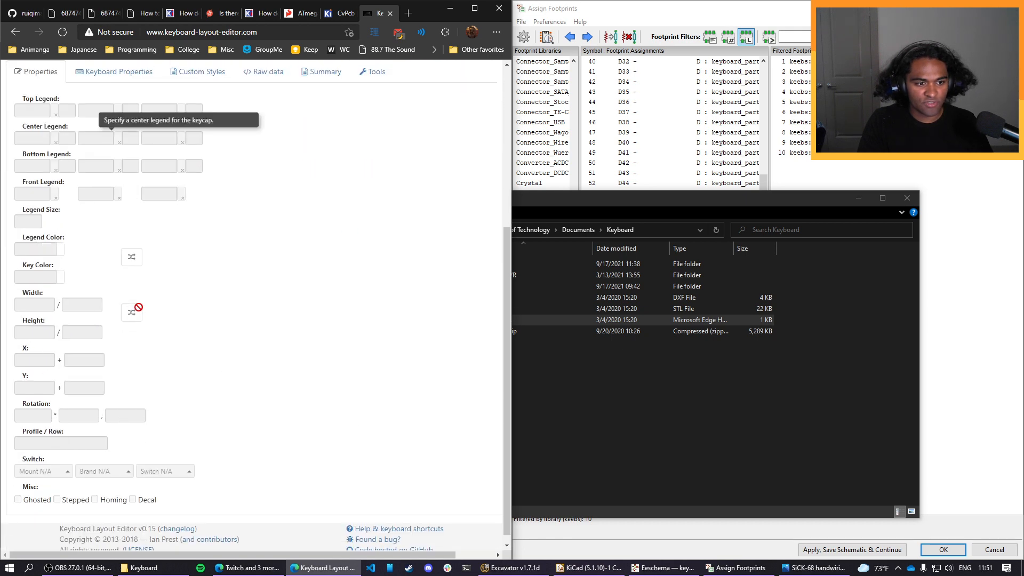
scroll(187, 423, up, 5)
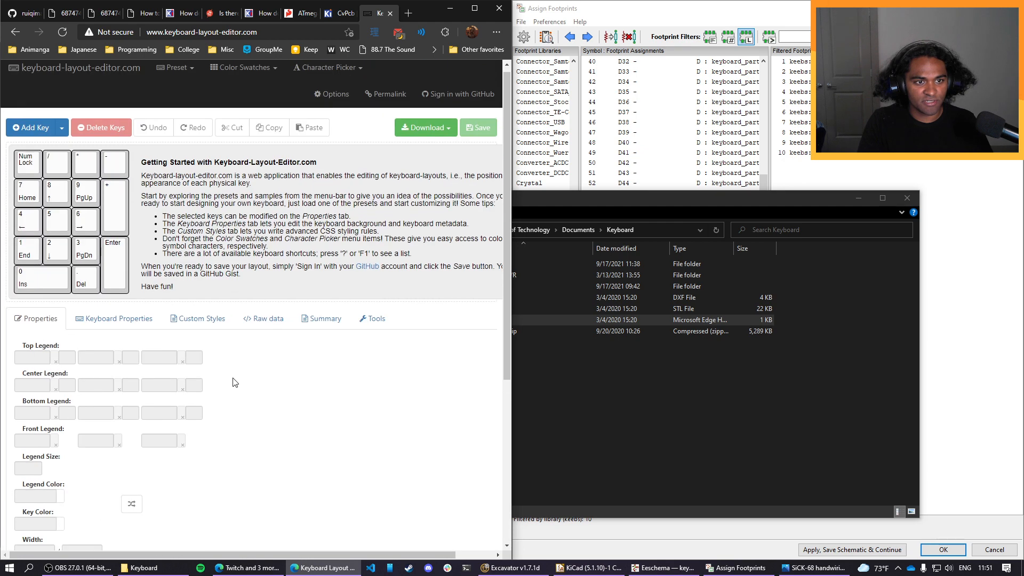
click(113, 291)
scroll(230, 357, down, 2)
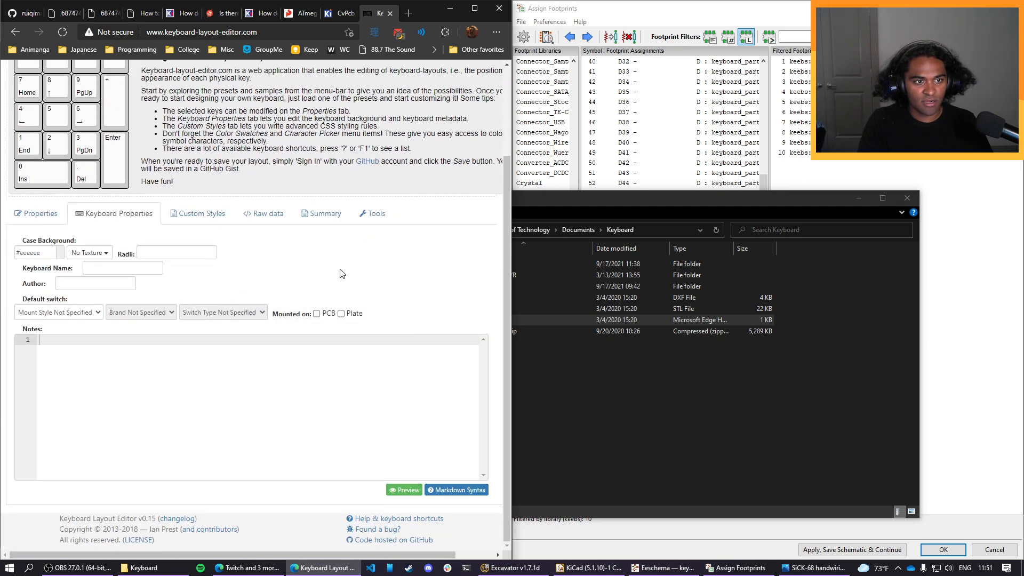
click(264, 213)
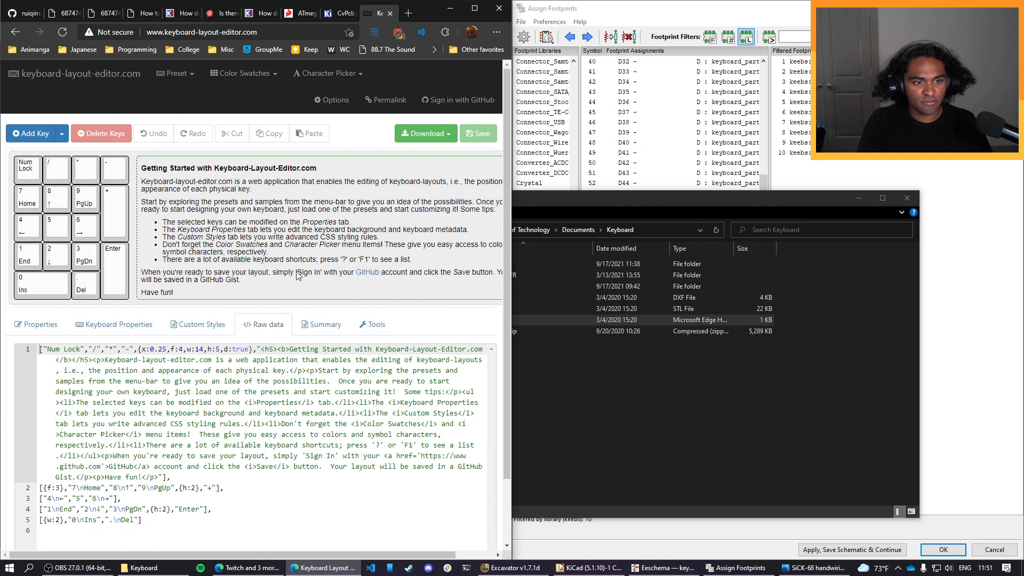
scroll(355, 457, up, 1)
Try to open keyboard.dxf from the Keyboard folder in Adobe Illustrator 2020 without making it the default app, and close Illustrator.
click(656, 373)
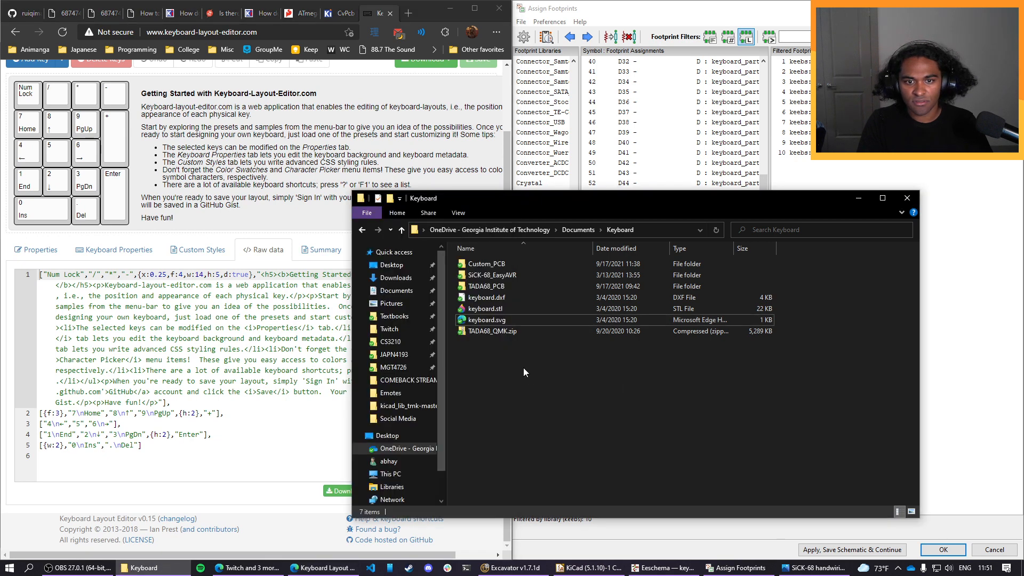
drag(540, 202, 628, 193)
double_click(607, 286)
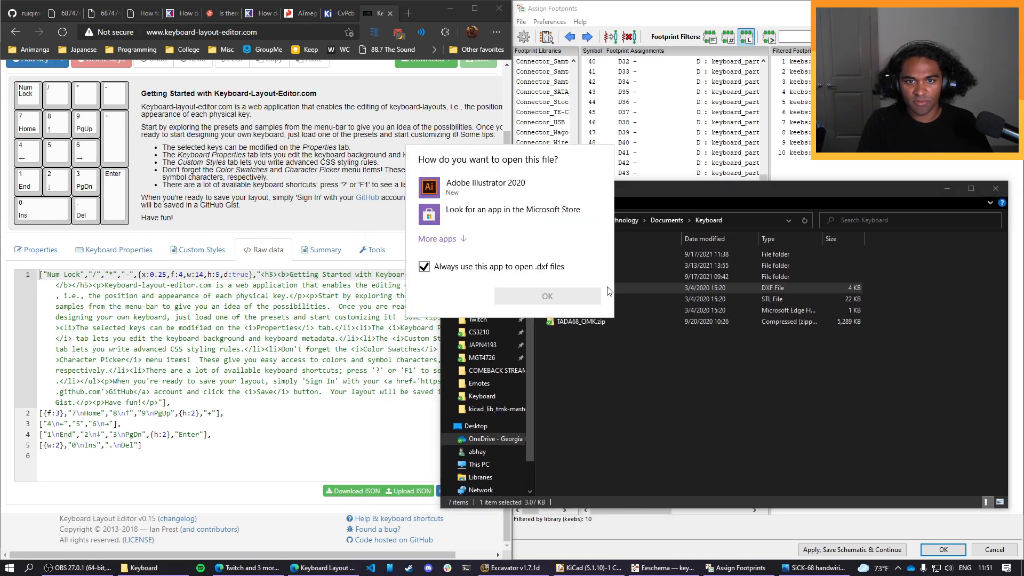
click(488, 199)
click(478, 266)
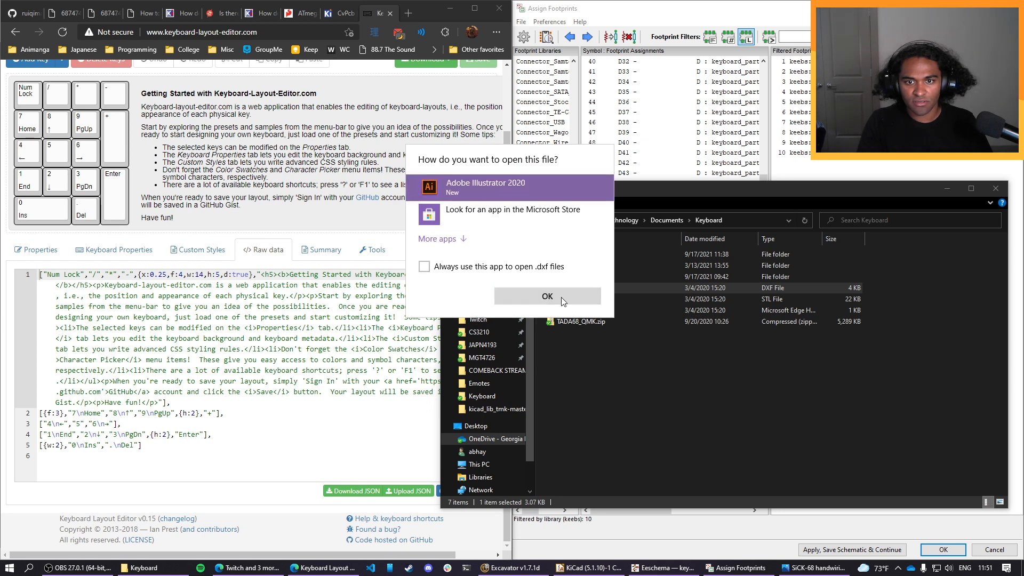
click(557, 298)
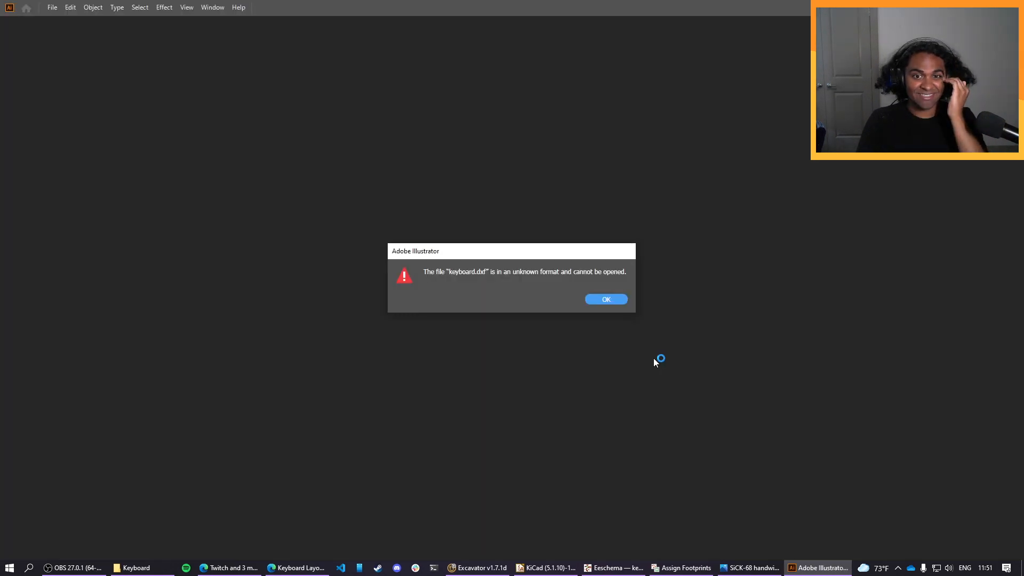
click(617, 301)
click(1012, 7)
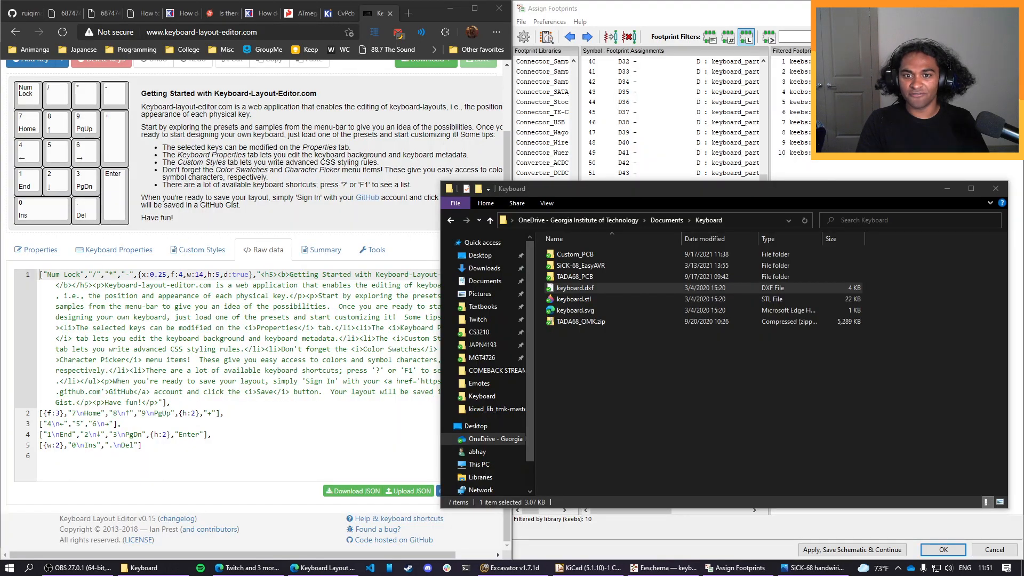
Look through the TADA68_PCB and SiCK-68_EasyAVR folders, open How to program the SiCK-68.docx, and close File Explorer.
click(689, 390)
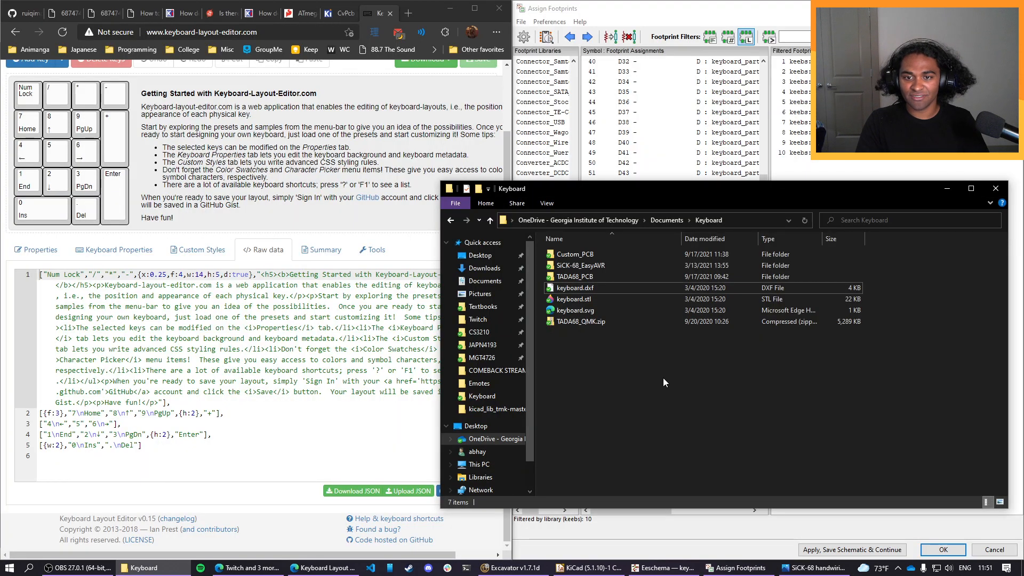
double_click(598, 276)
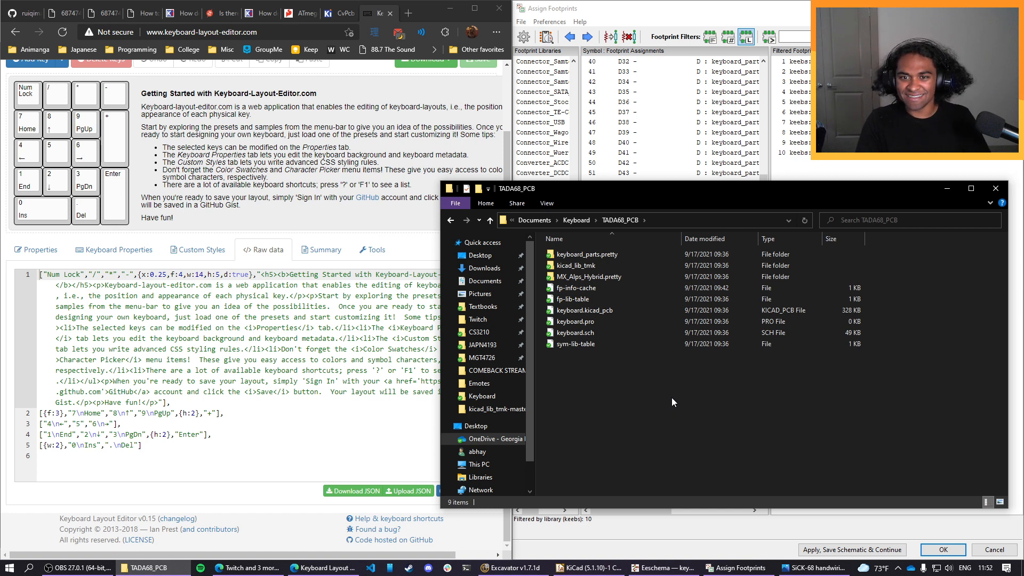
key(BackSpace)
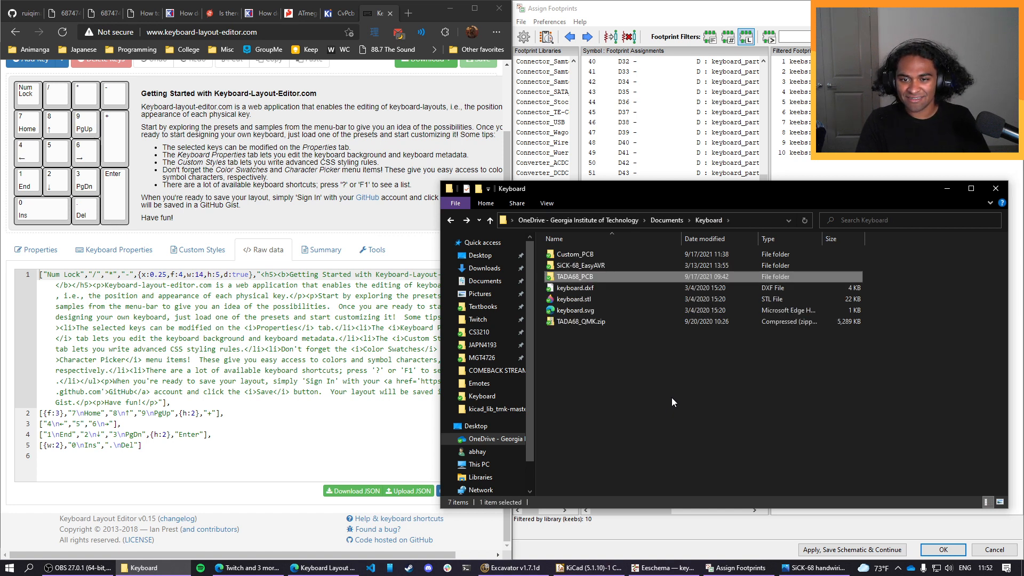
click(612, 265)
double_click(612, 265)
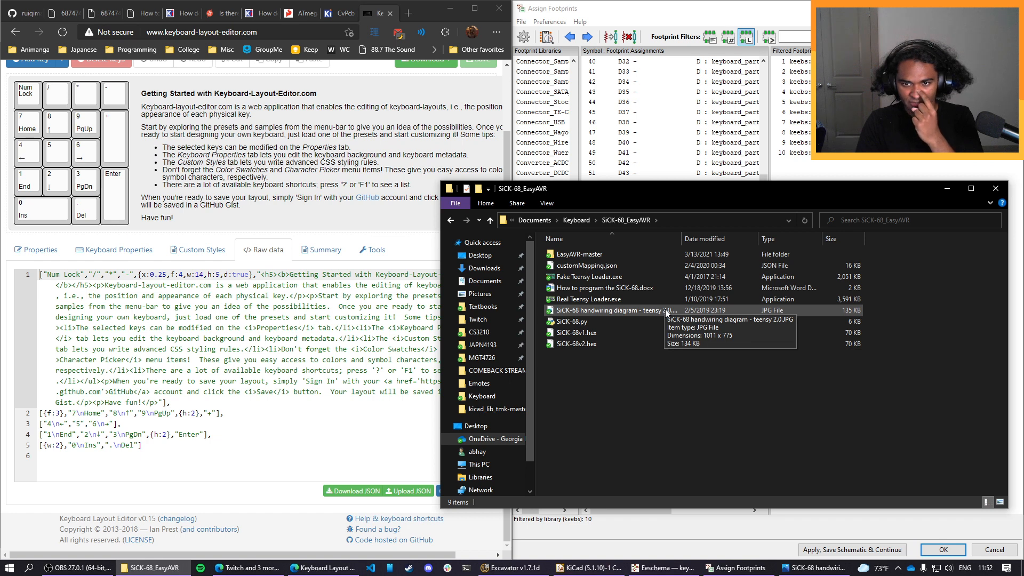
double_click(657, 288)
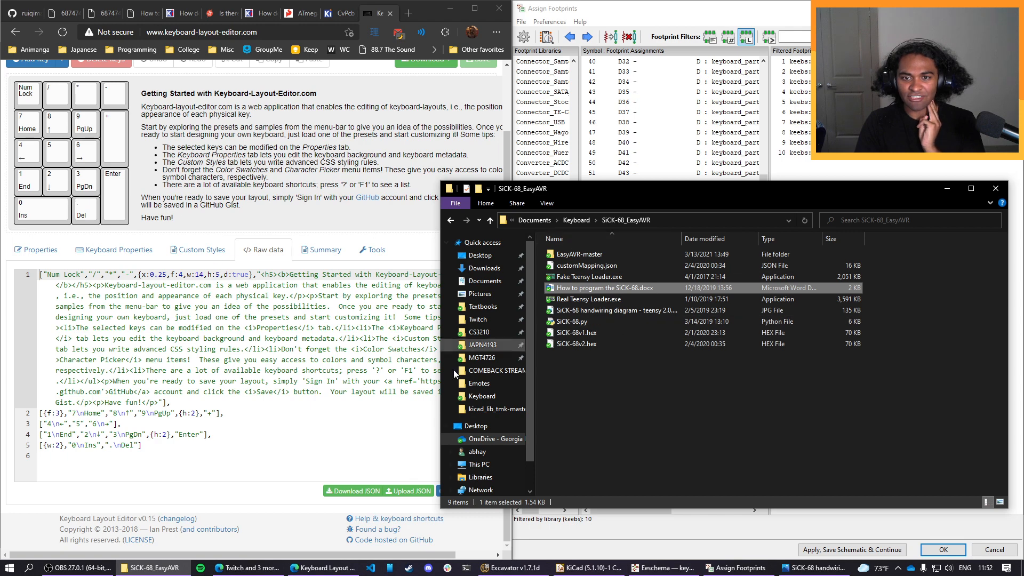
click(573, 221)
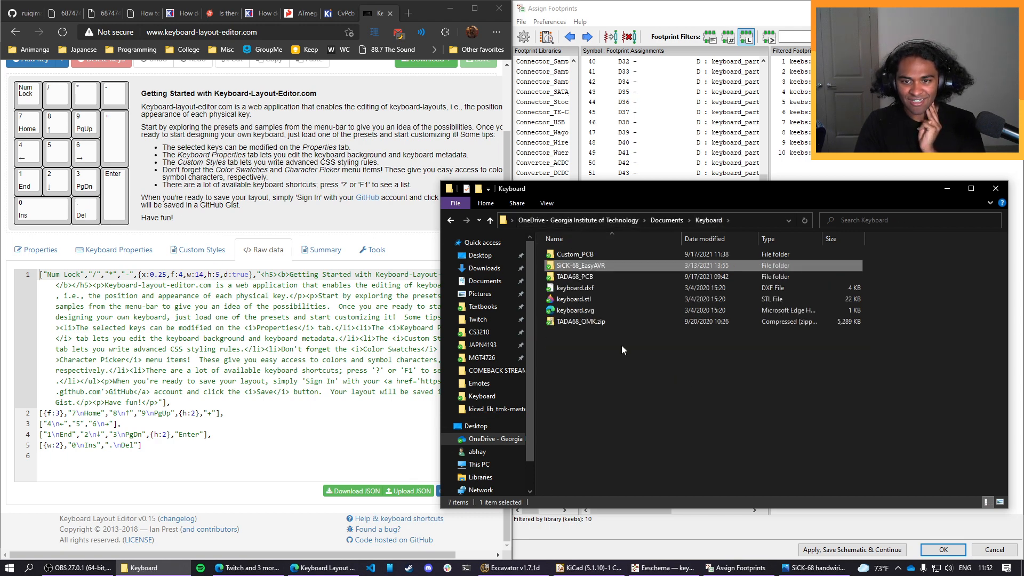
click(996, 189)
Search the web for tada68 in a new browser tab.
click(409, 14)
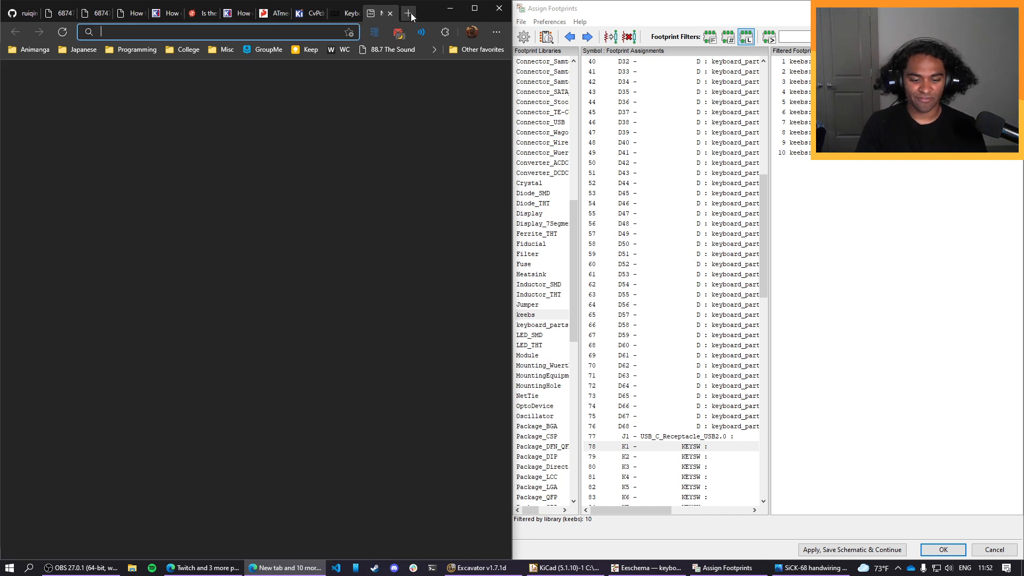
text(tada68)
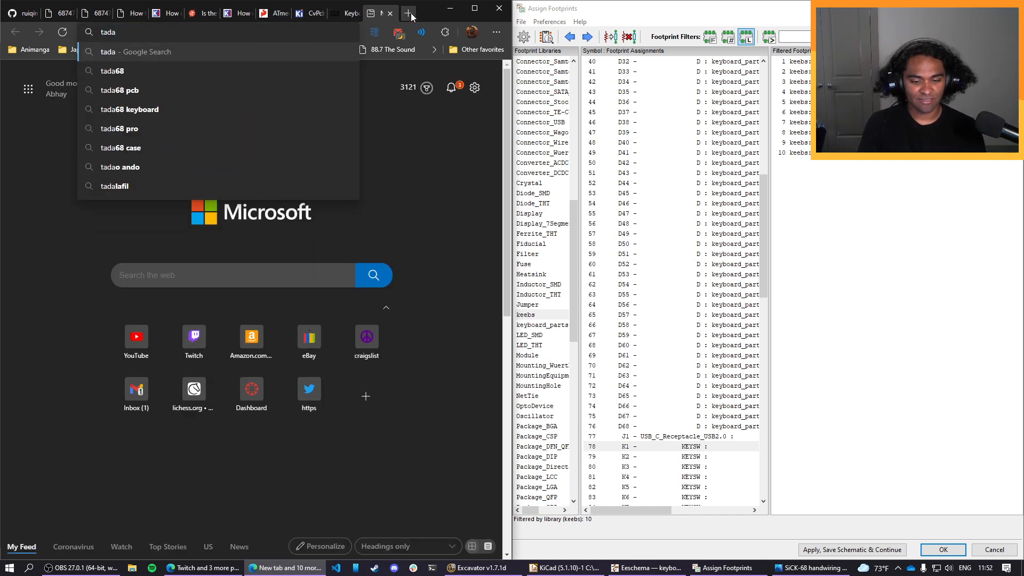
key(Return)
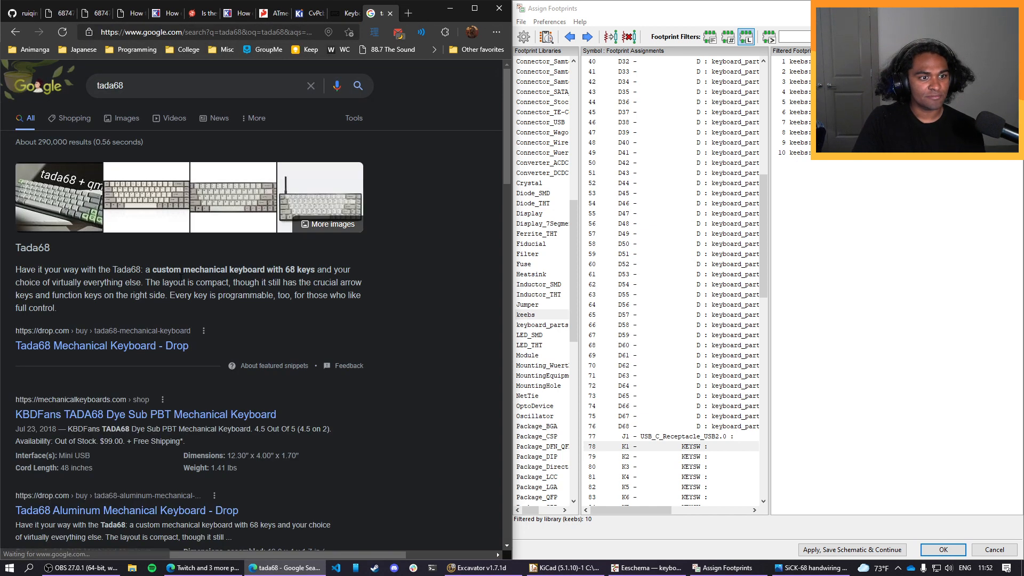
Open Drop's Tada68 Mechanical Keyboard page from the results and examine the key arrangement in its product photos.
scroll(178, 279, down, 1)
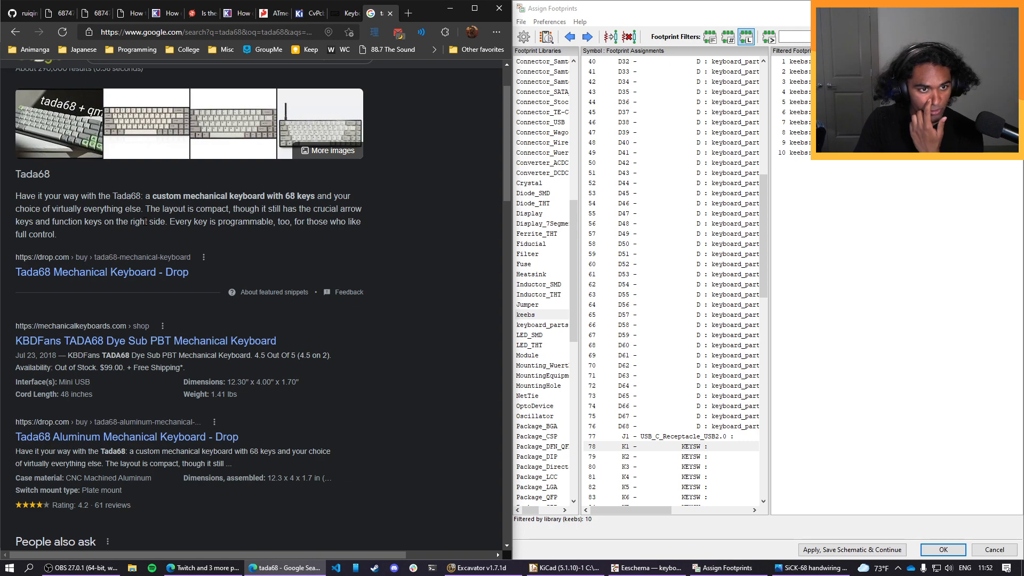
click(160, 273)
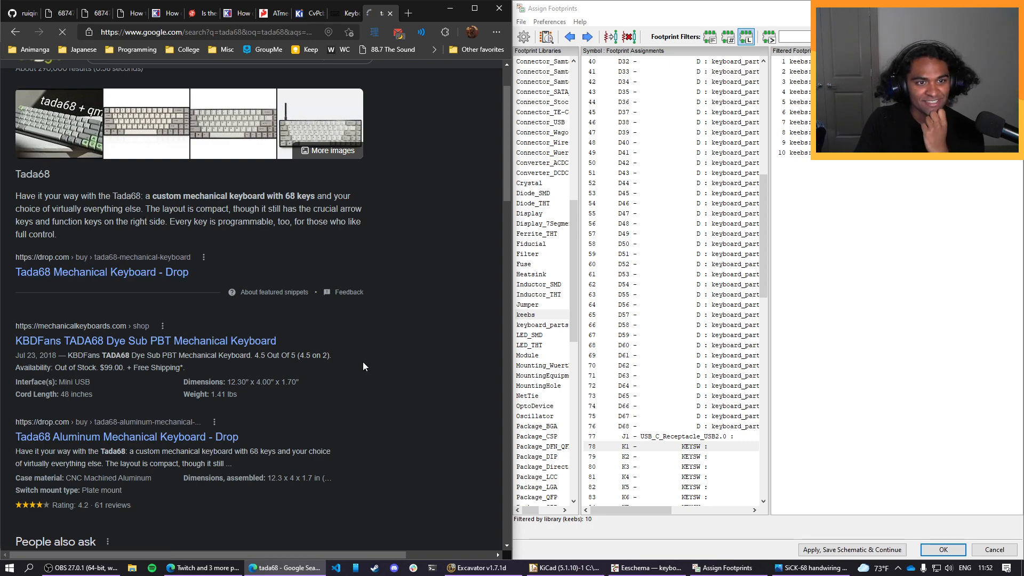
scroll(320, 359, down, 10)
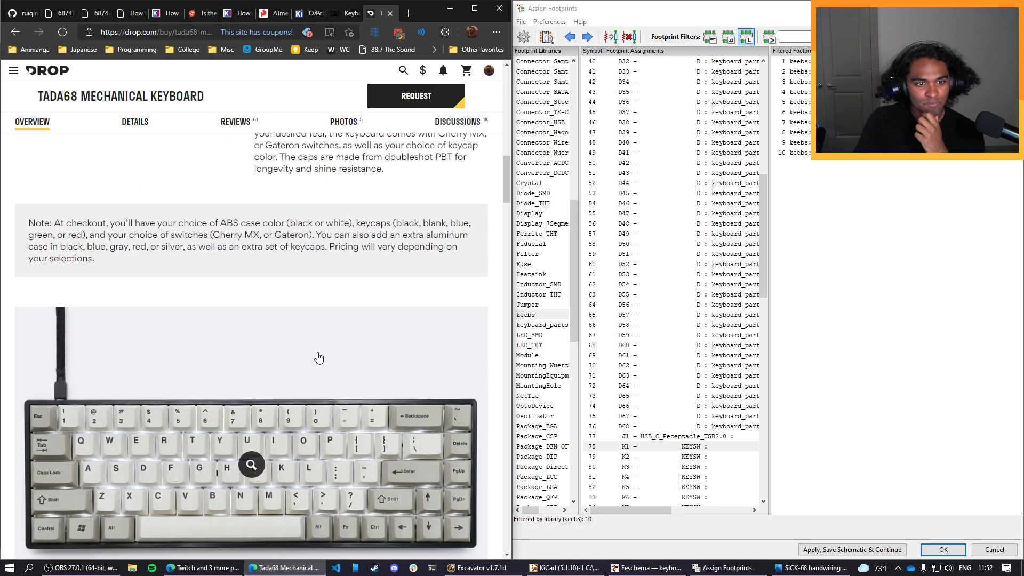
scroll(318, 356, down, 5)
scroll(317, 356, up, 10)
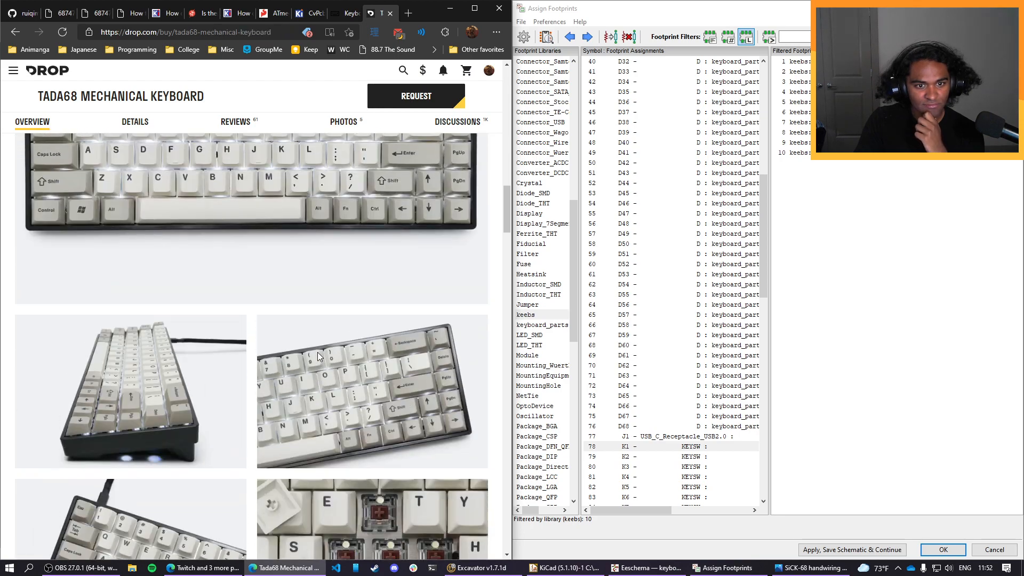
scroll(317, 356, up, 10)
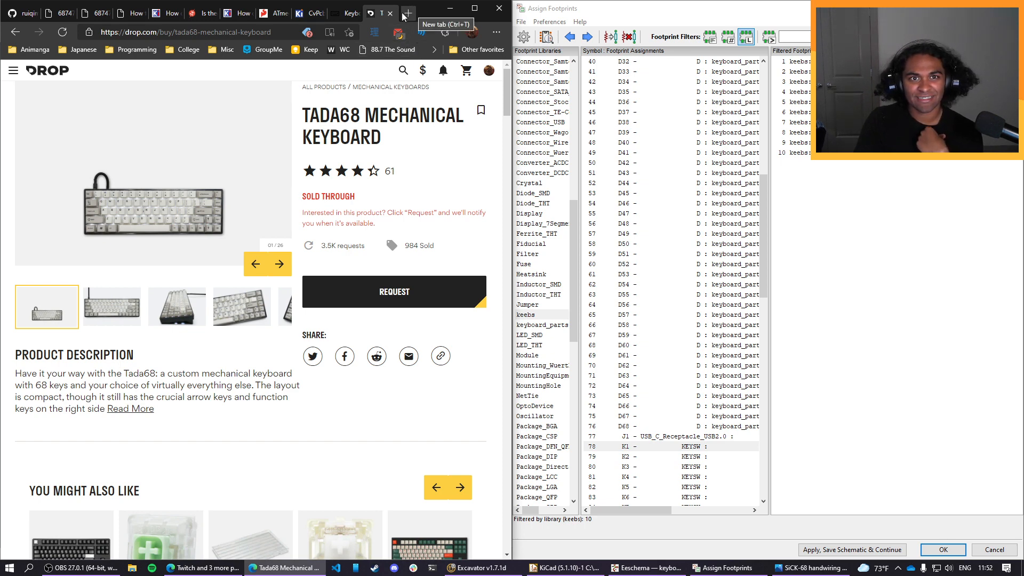
click(346, 13)
click(376, 13)
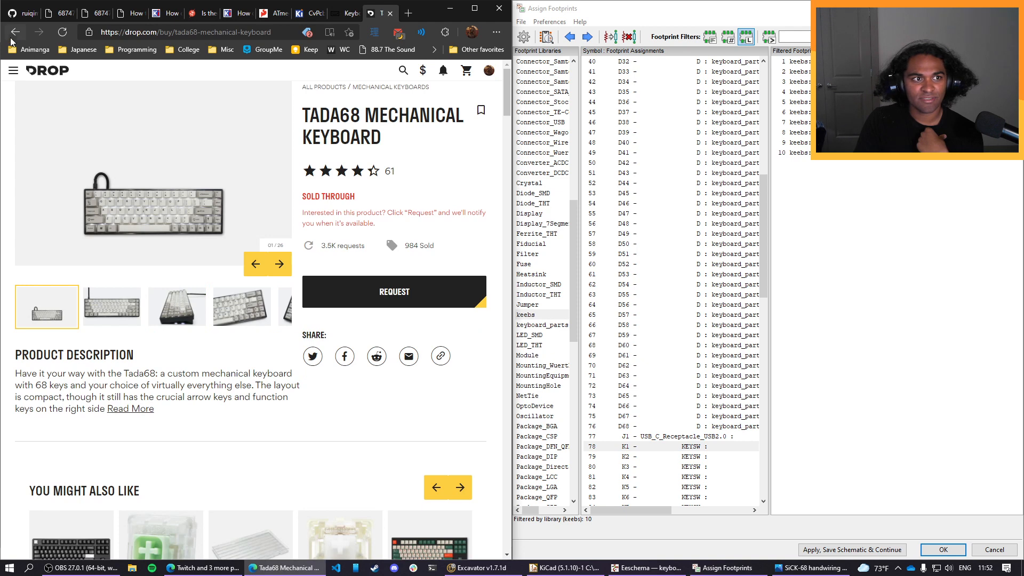
Return to the search results and search the web for sick68 instead.
click(12, 39)
double_click(108, 83)
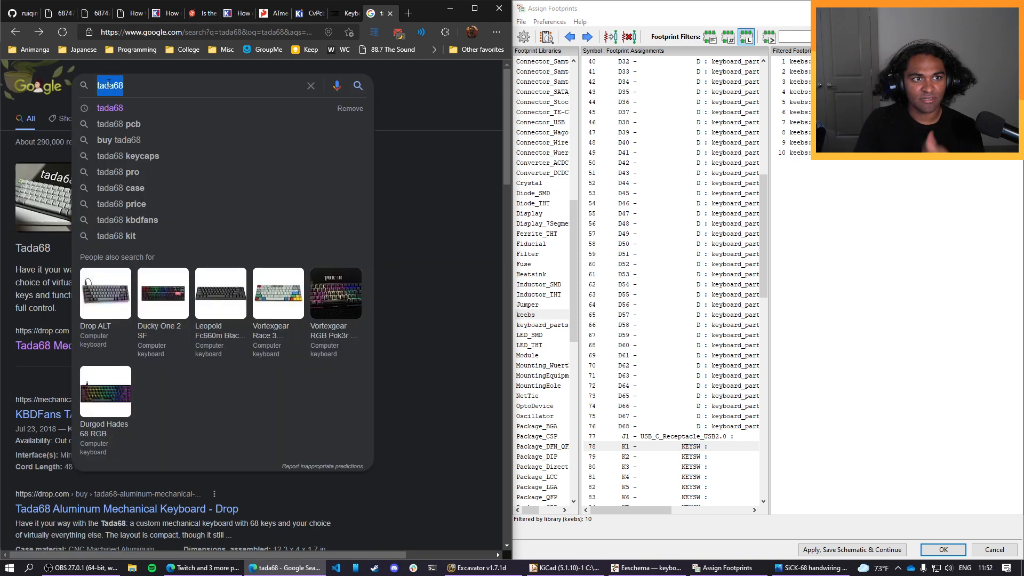
text(sick)
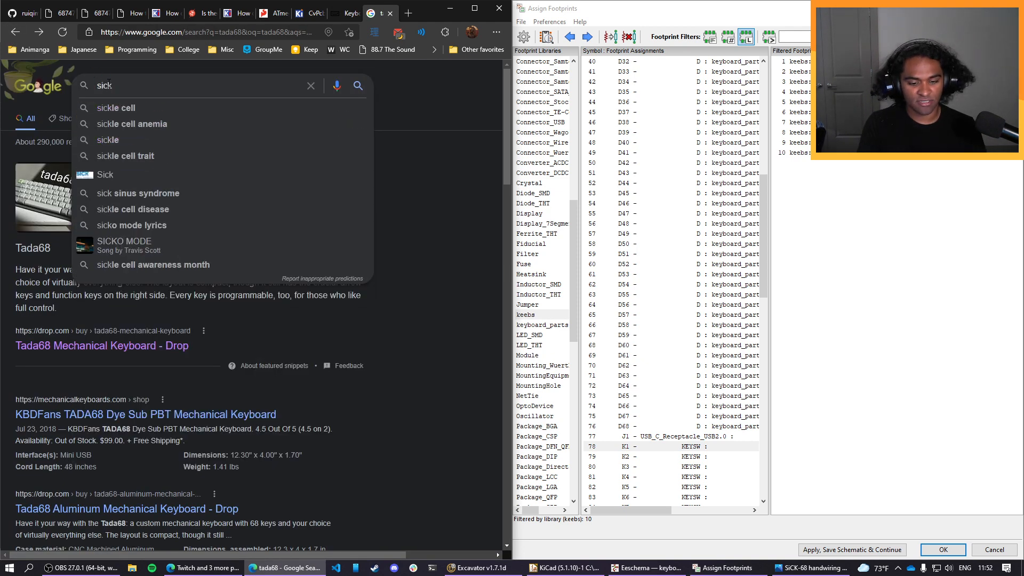
text(68)
key(Return)
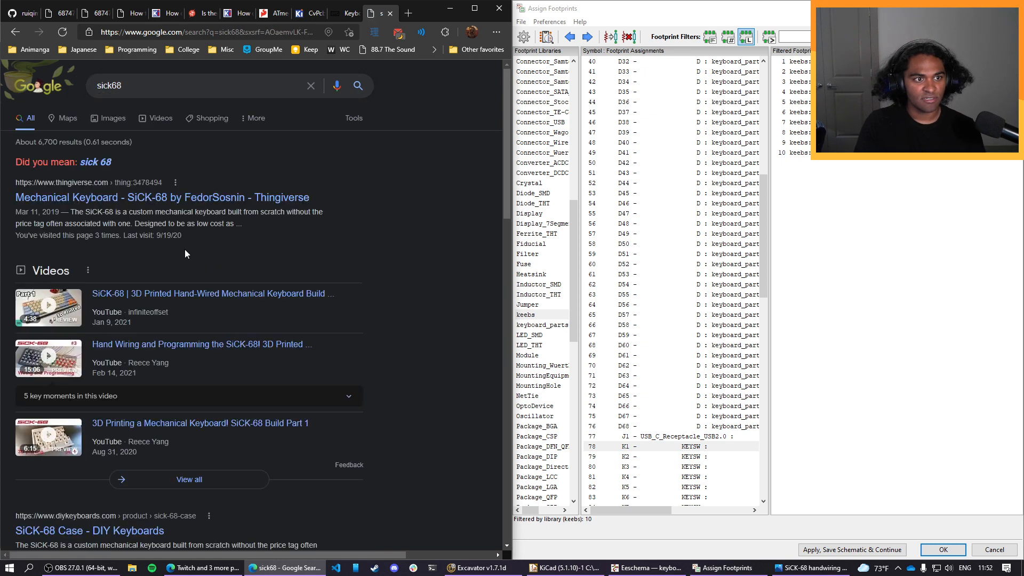
Open the Thingiverse page of the SiCK-68 mechanical keyboard and read its summary for layout information.
click(186, 205)
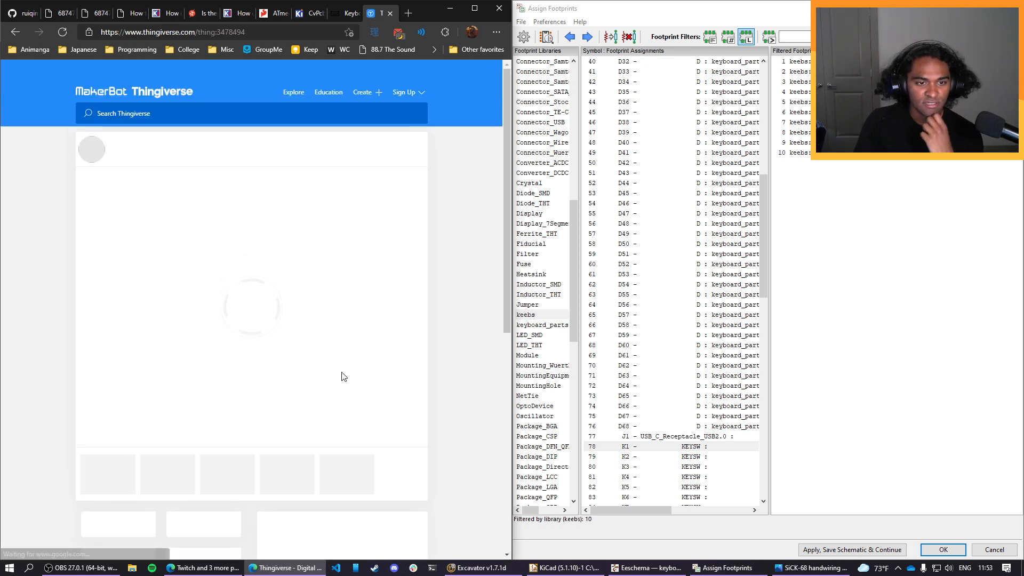
scroll(452, 373, down, 2)
scroll(452, 373, down, 10)
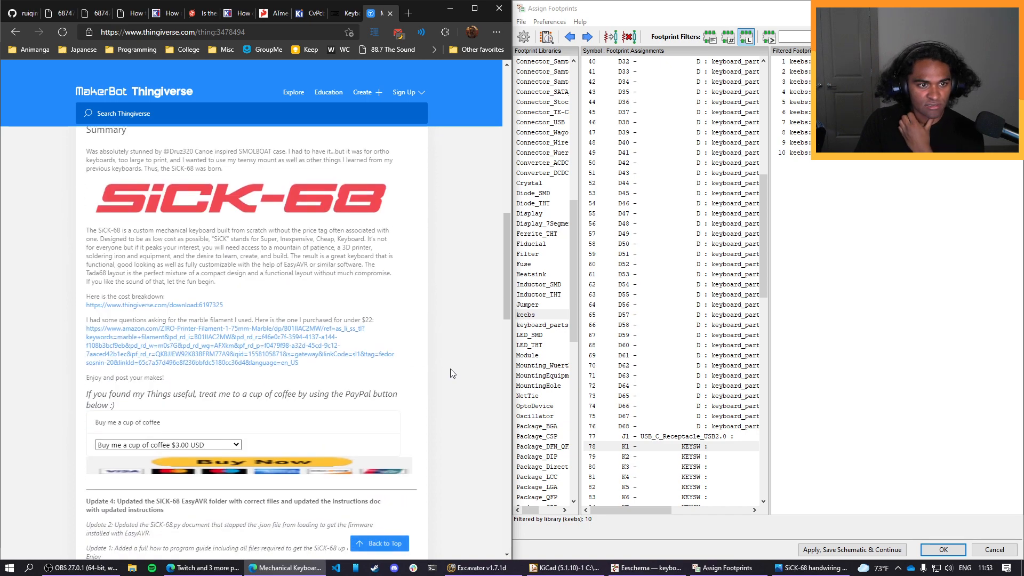
scroll(452, 374, down, 10)
scroll(451, 373, up, 12)
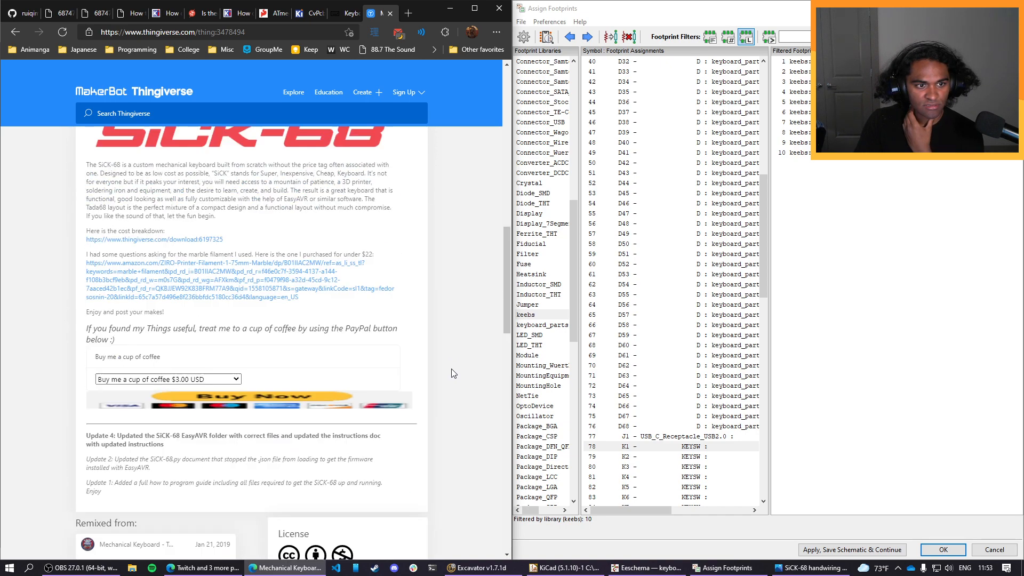
Search the web for tada68 layout and open the Reddit post "Tada68 keycaps size for dummies" from its layout image.
key(alt+Left)
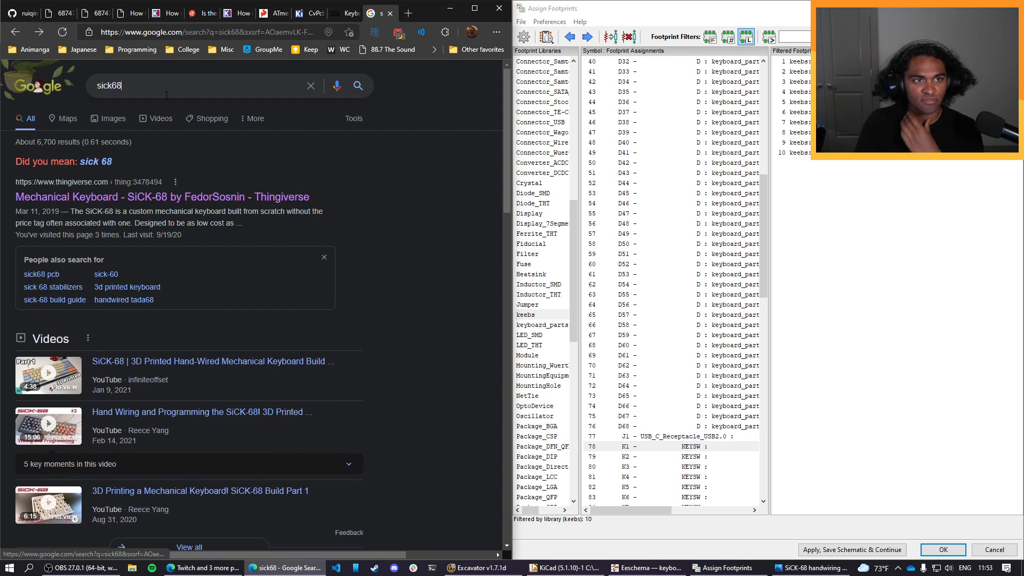
click(166, 95)
text(tada)
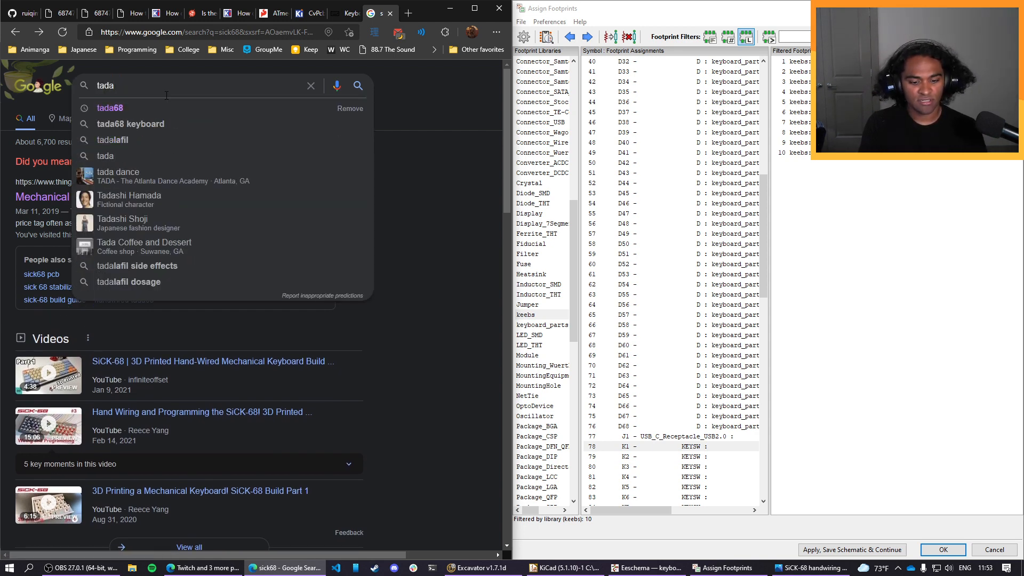
text(68 layout)
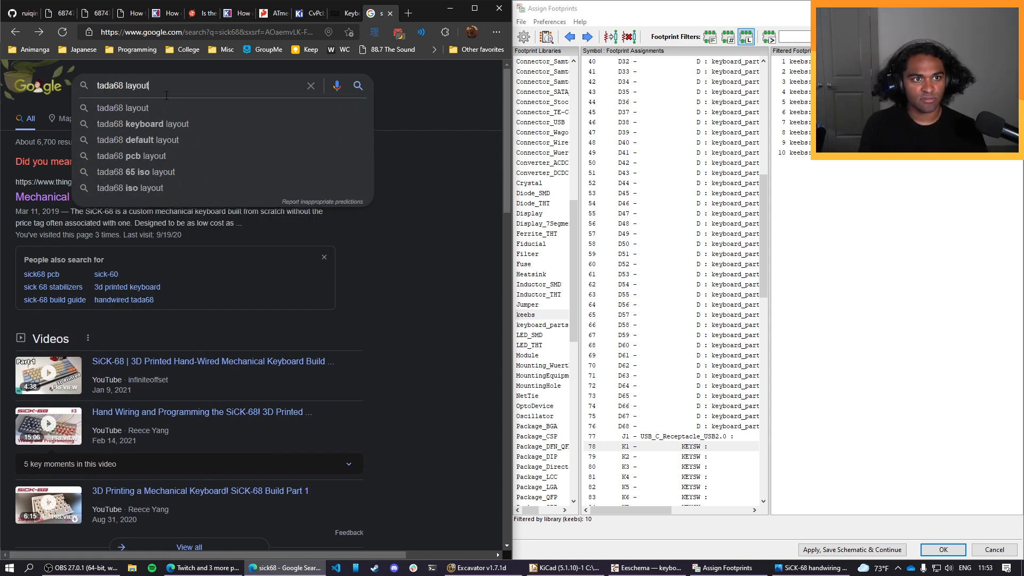
key(Return)
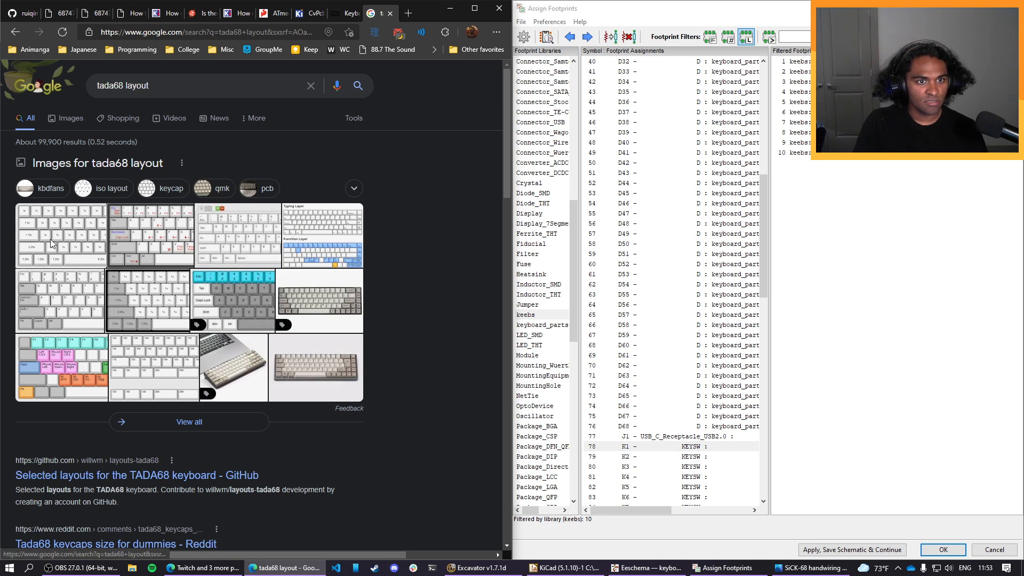
click(50, 238)
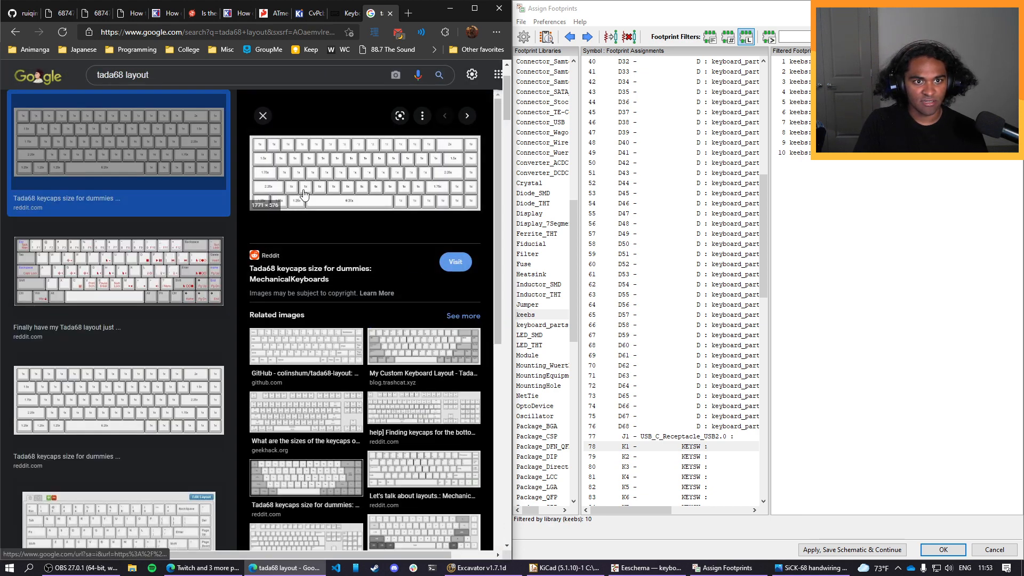
click(304, 195)
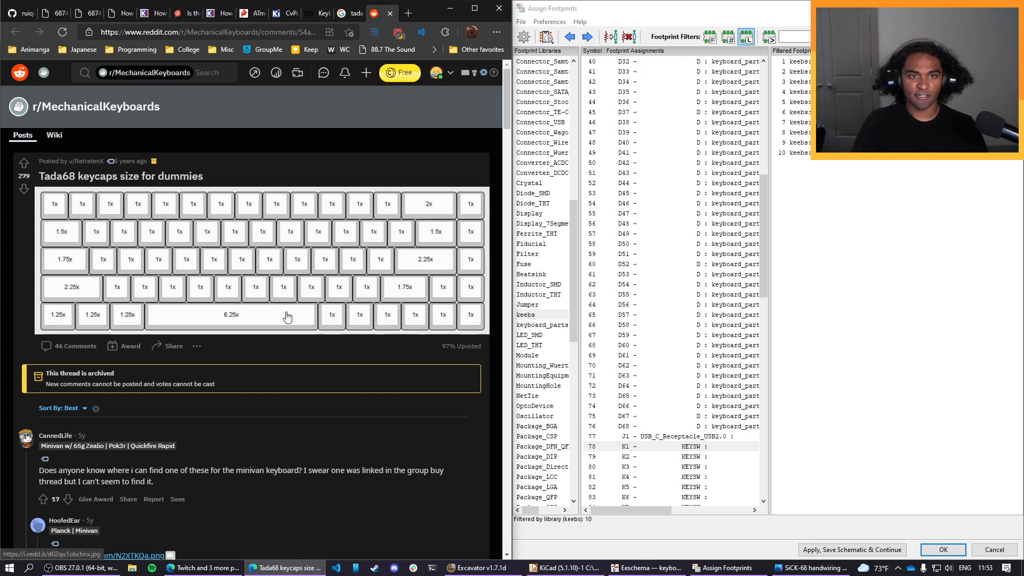
Snap the browser with the keycap size chart into a screen quarter and fill the quarter below with the SiCK-68 handwiring diagram.
drag(421, 13, 1, 1)
scroll(319, 216, down, 3)
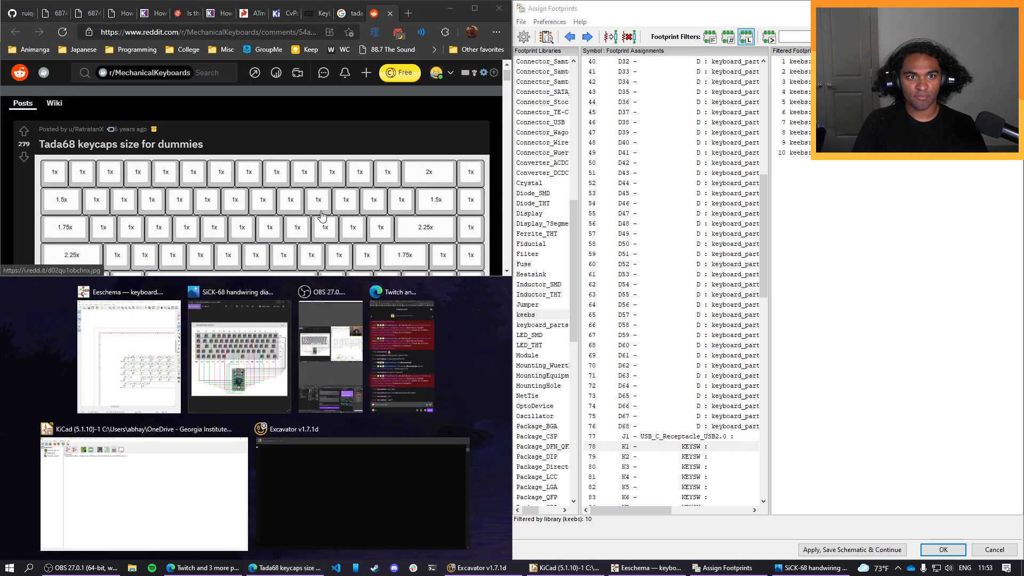
click(272, 365)
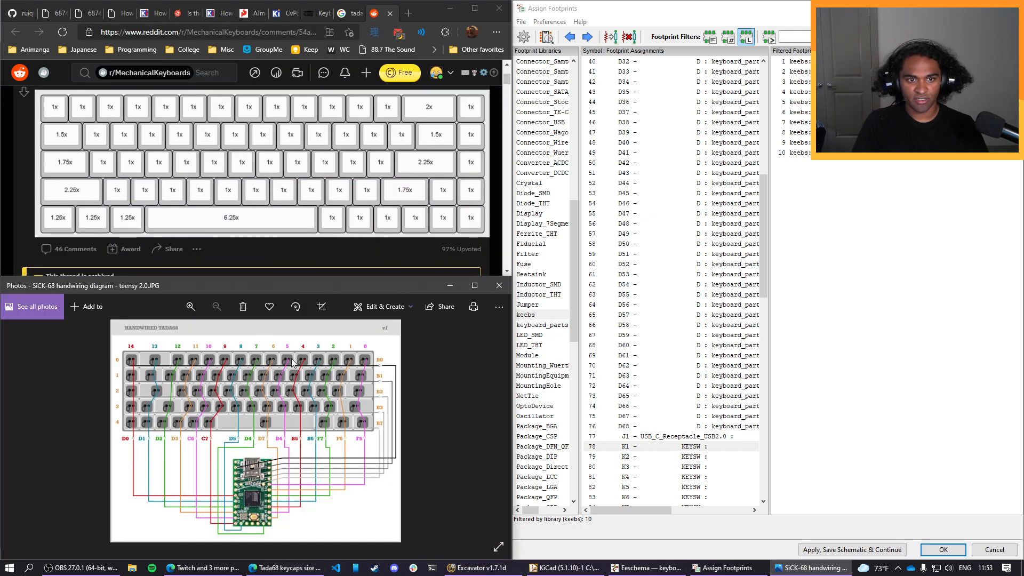
View the SiCK-68 handwiring diagram full screen, return to its window, and enlarge the key matrix for comparison with the keycap size chart.
click(504, 550)
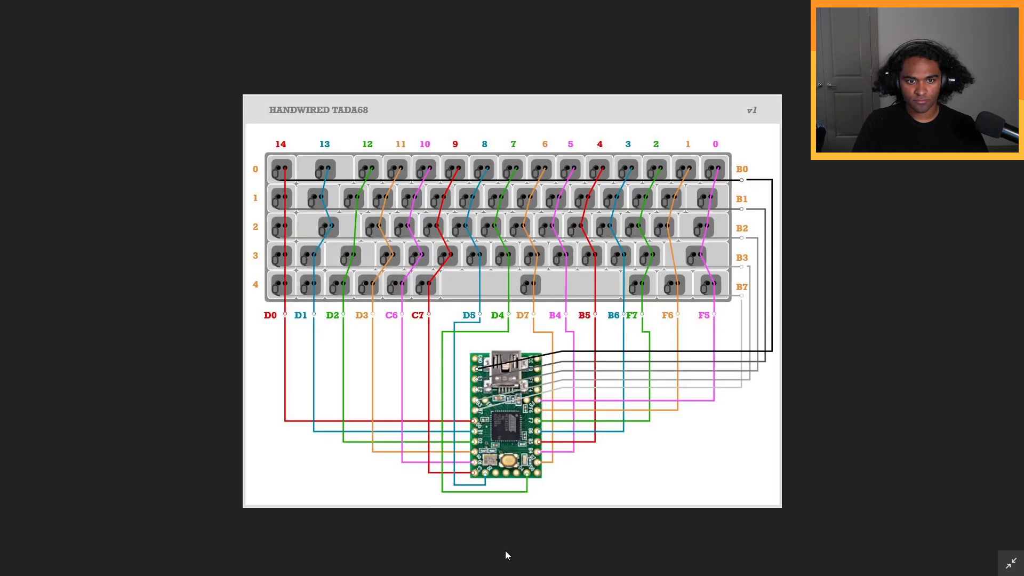
key(Escape)
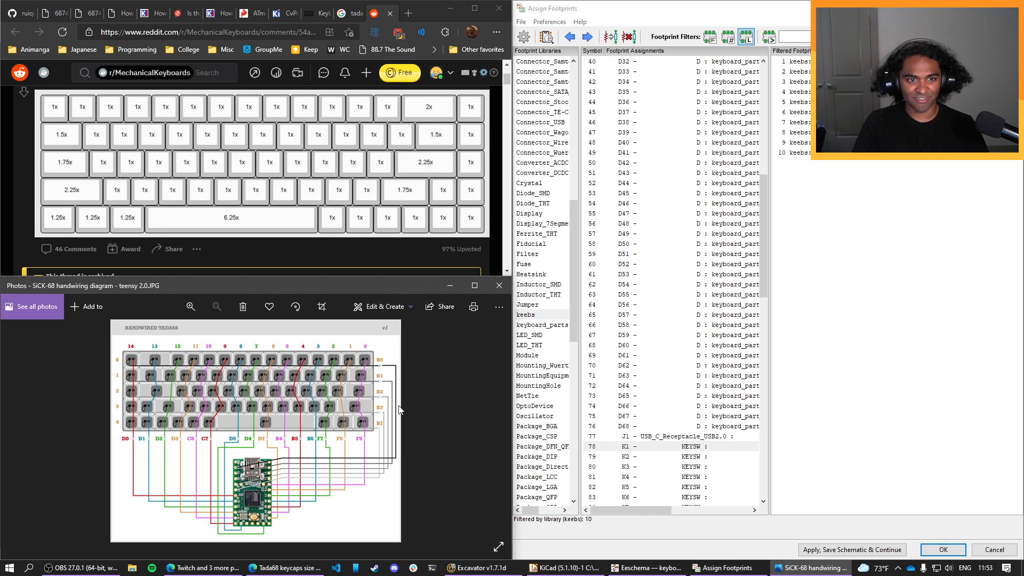
click(407, 314)
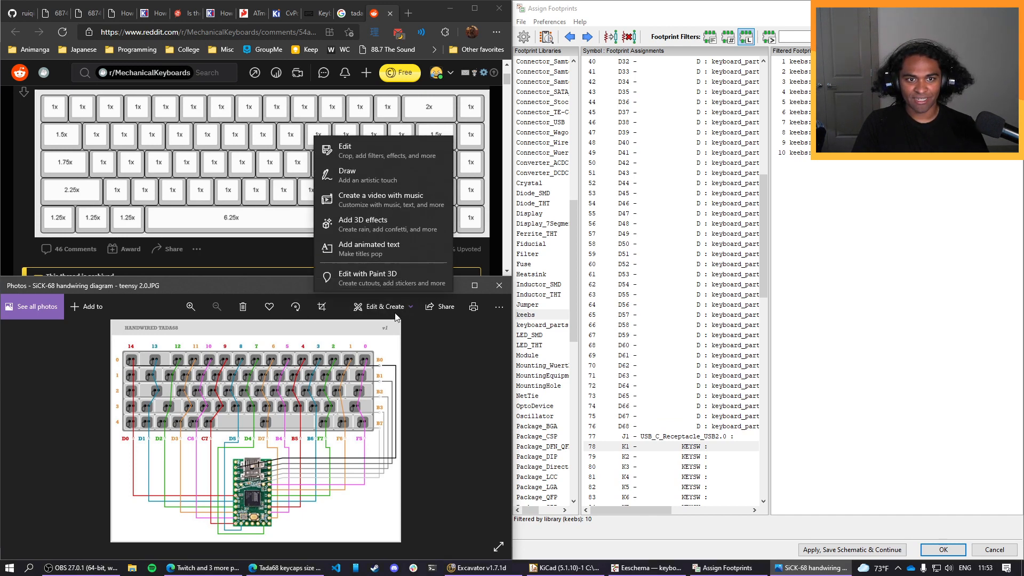
click(426, 331)
scroll(297, 399, up, 4)
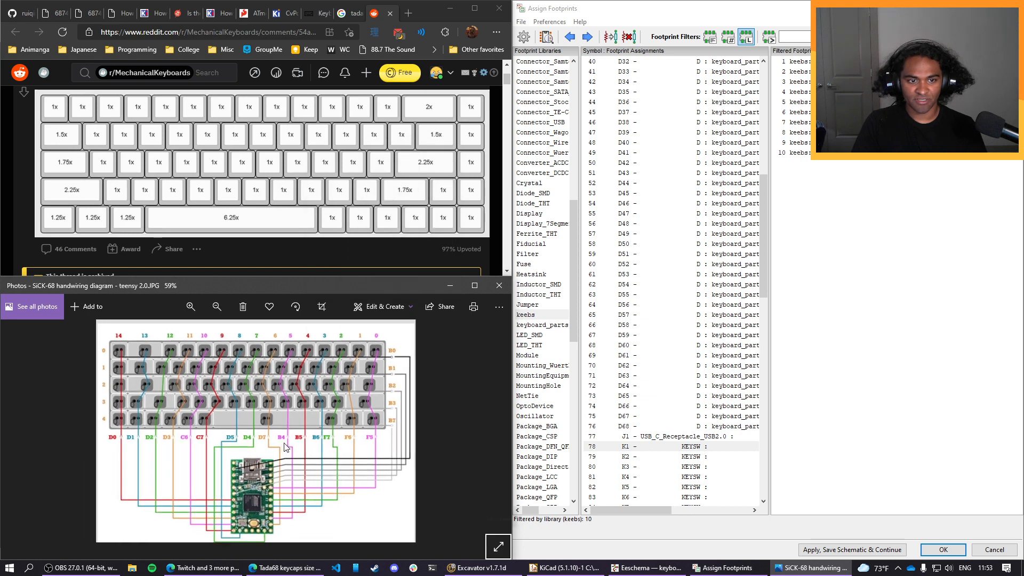
scroll(307, 403, down, 3)
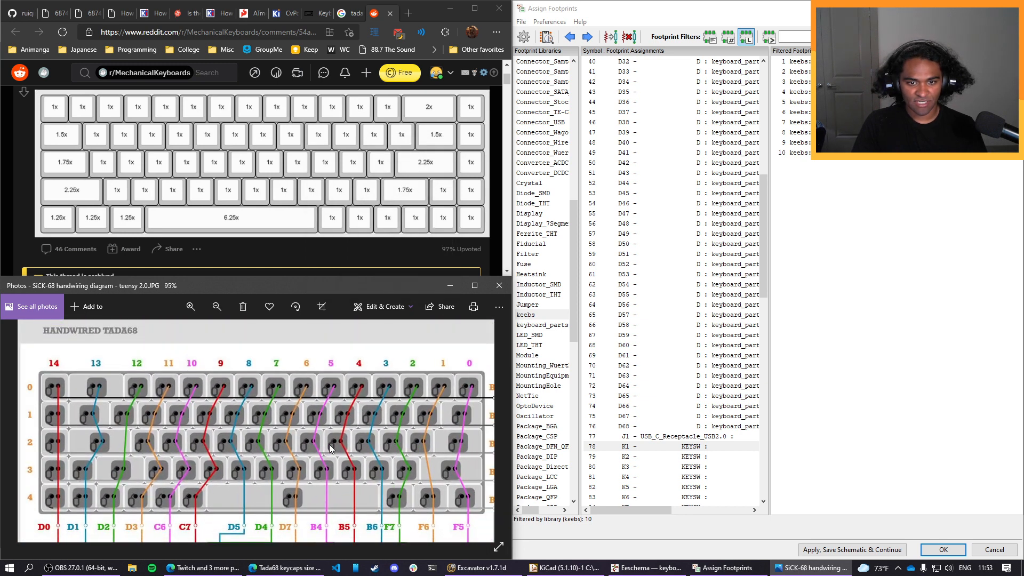
scroll(325, 438, up, 1)
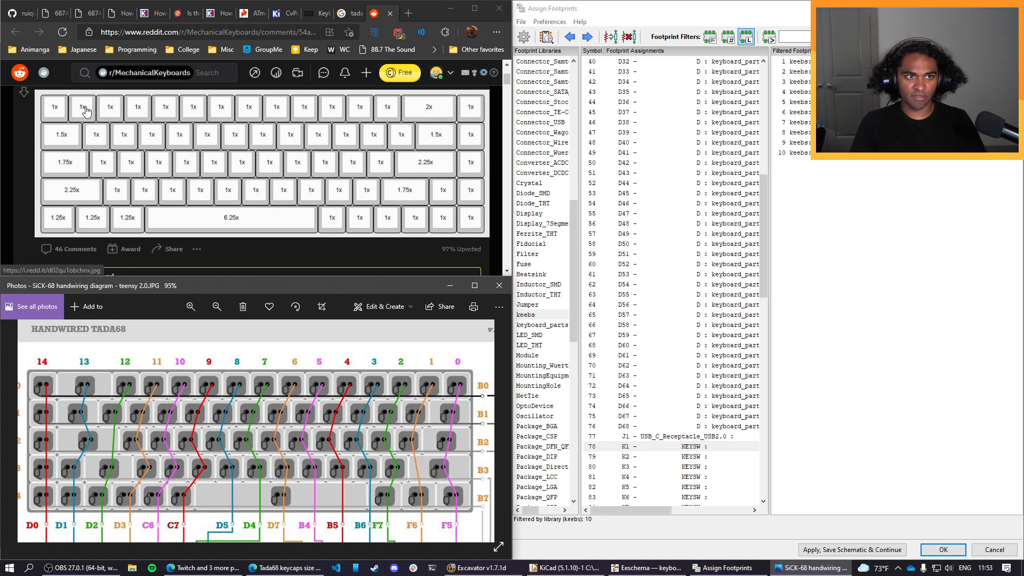
Assign the first Mx_Alps footprint in the keebs library to key switches K1 through K5.
click(650, 448)
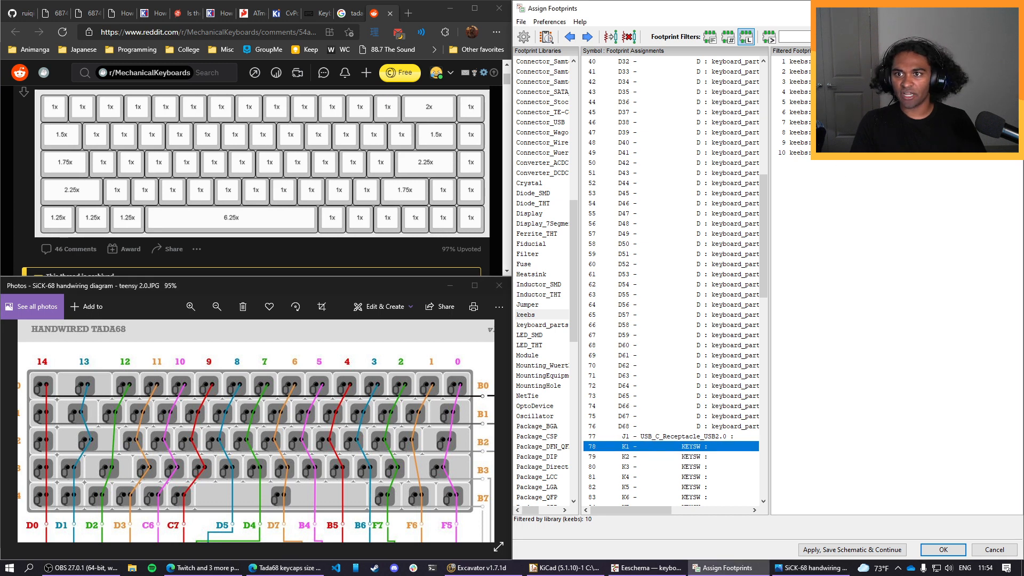
double_click(837, 62)
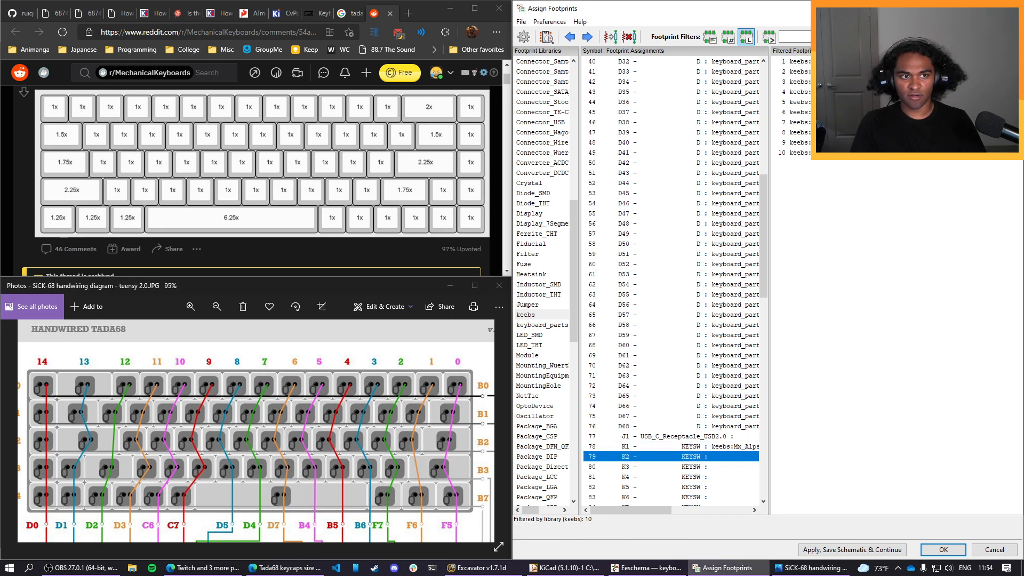
double_click(836, 62)
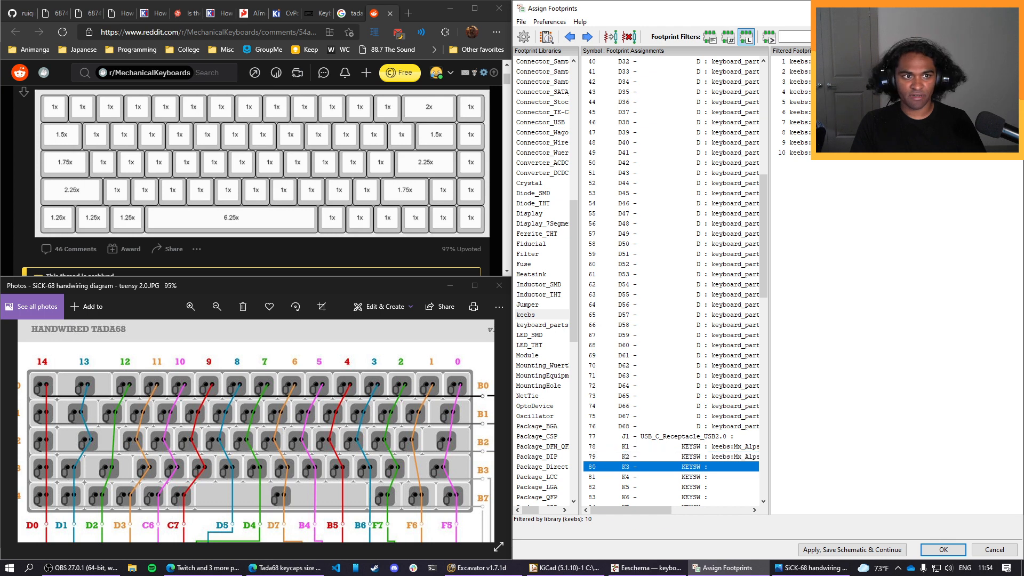
double_click(837, 62)
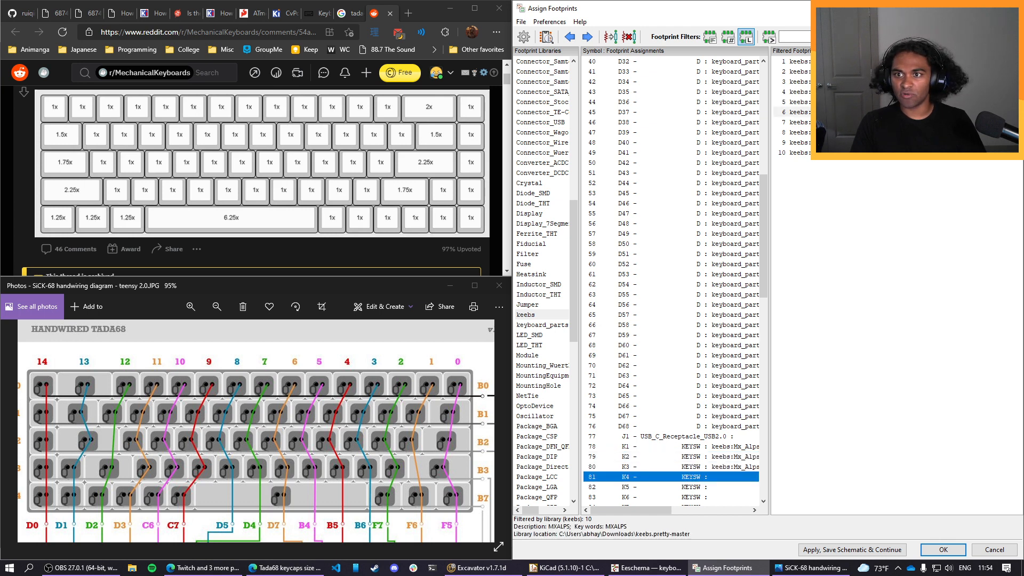
double_click(837, 62)
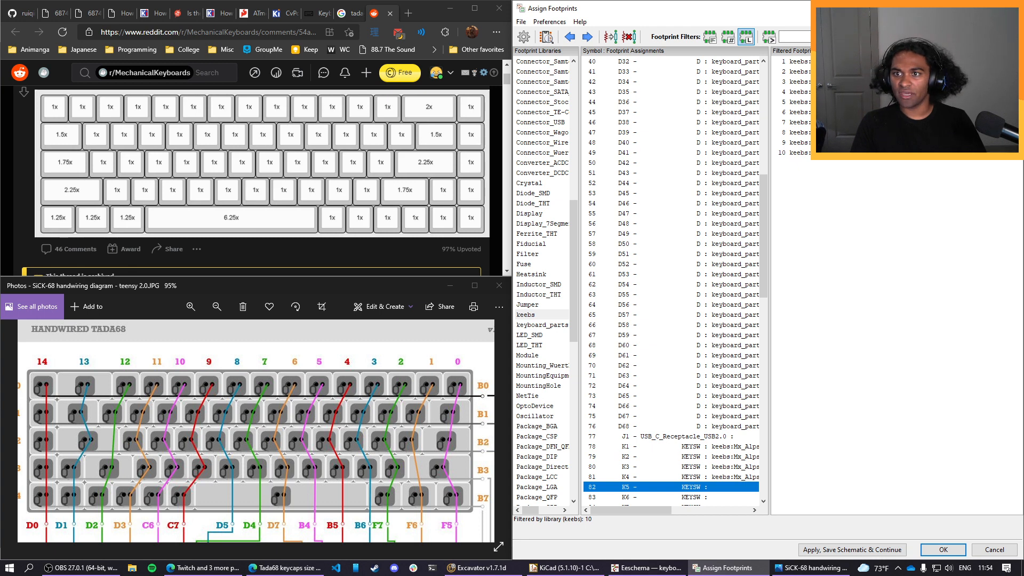
double_click(837, 62)
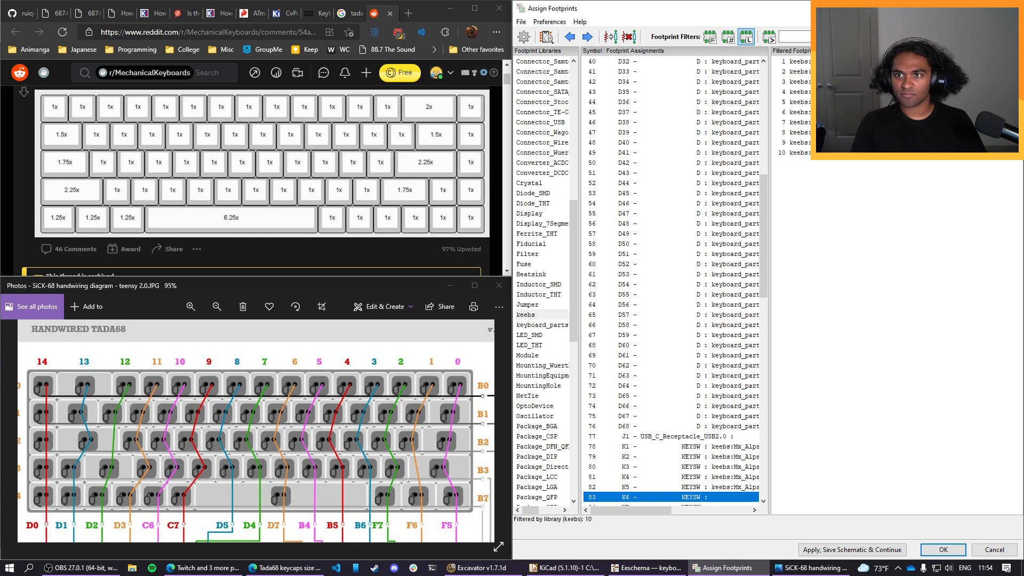
Assign the keebs footprint Mx_Alps_125 to key switches K9 and K14, and Mx_Alps_100 to K6–K8 and K10–K13.
double_click(837, 62)
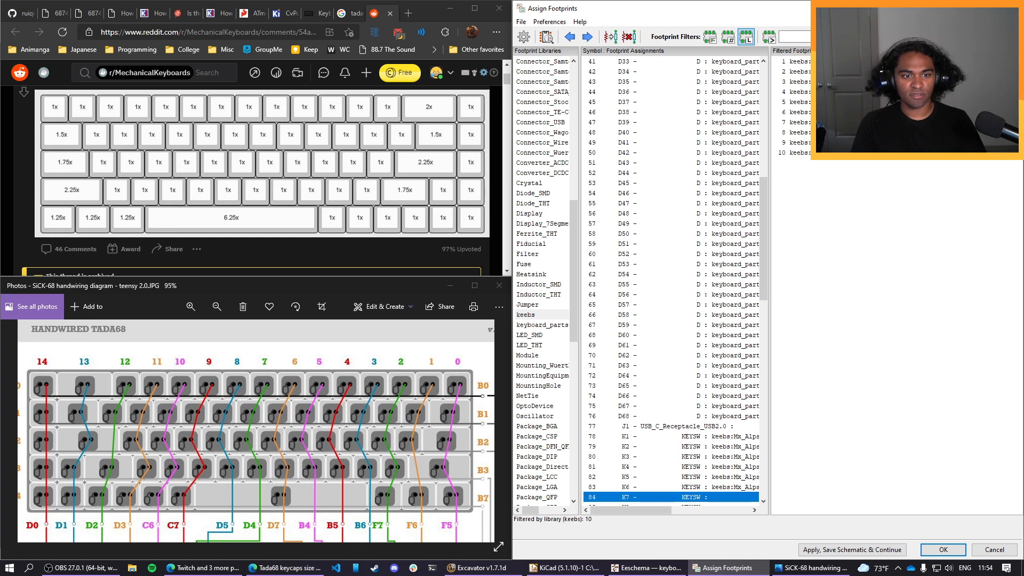
double_click(837, 62)
double_click(837, 62)
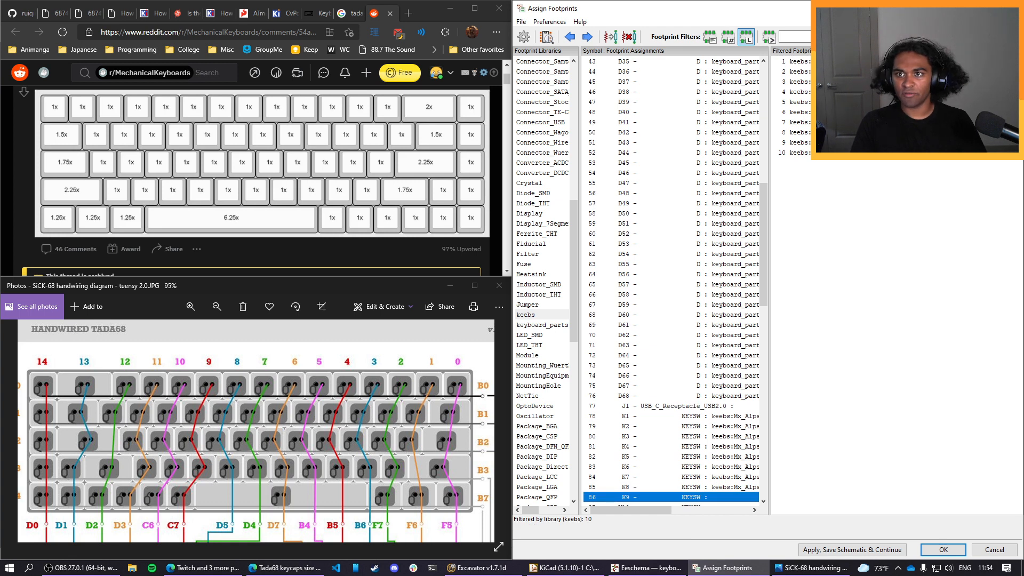
double_click(837, 62)
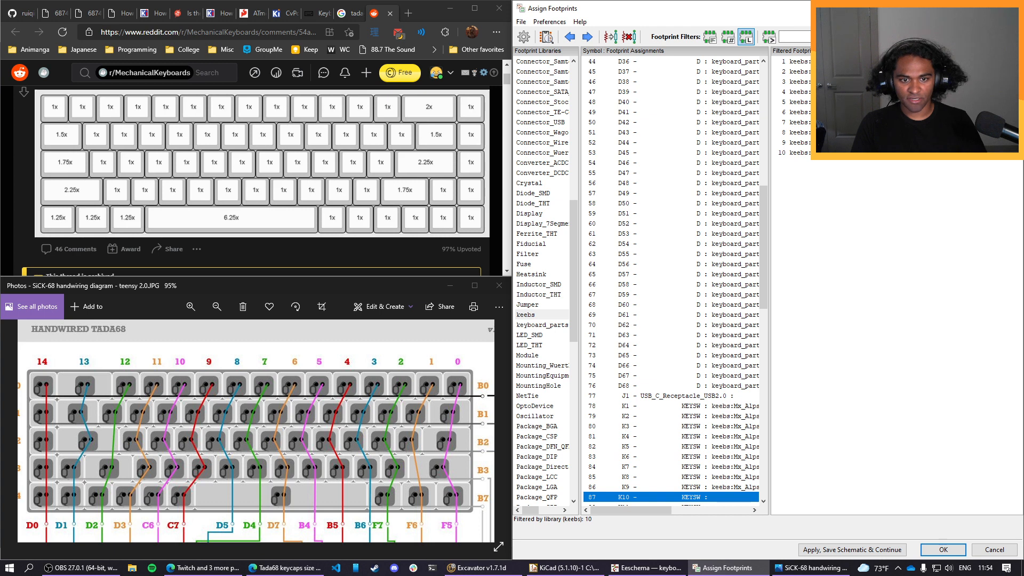
double_click(837, 61)
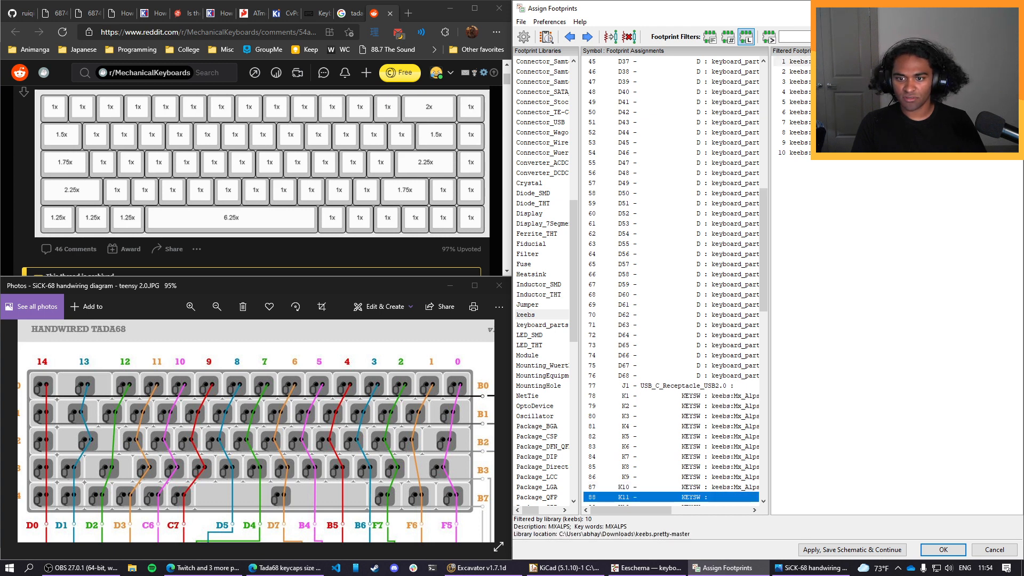
double_click(837, 62)
double_click(837, 61)
double_click(837, 62)
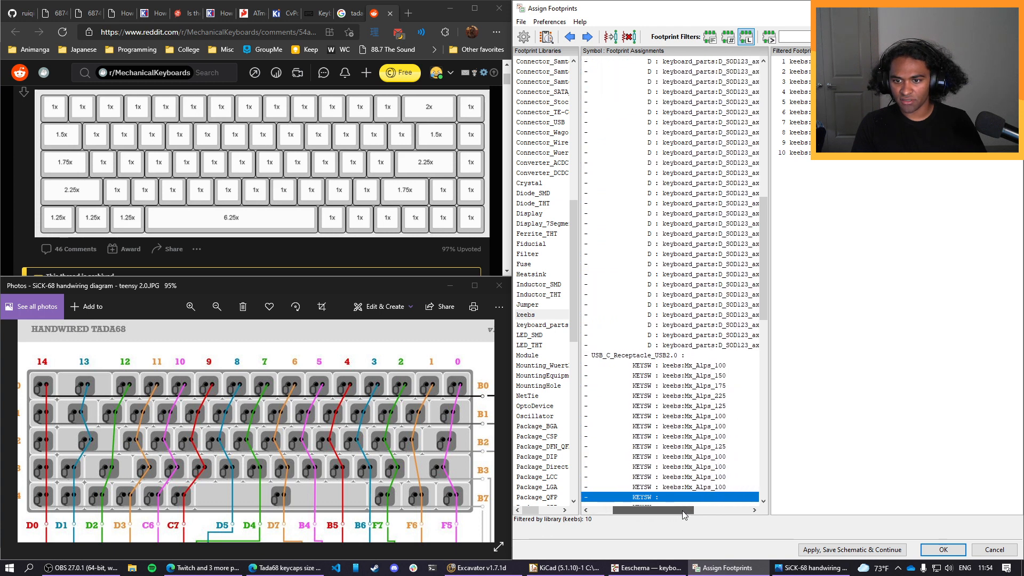
double_click(795, 72)
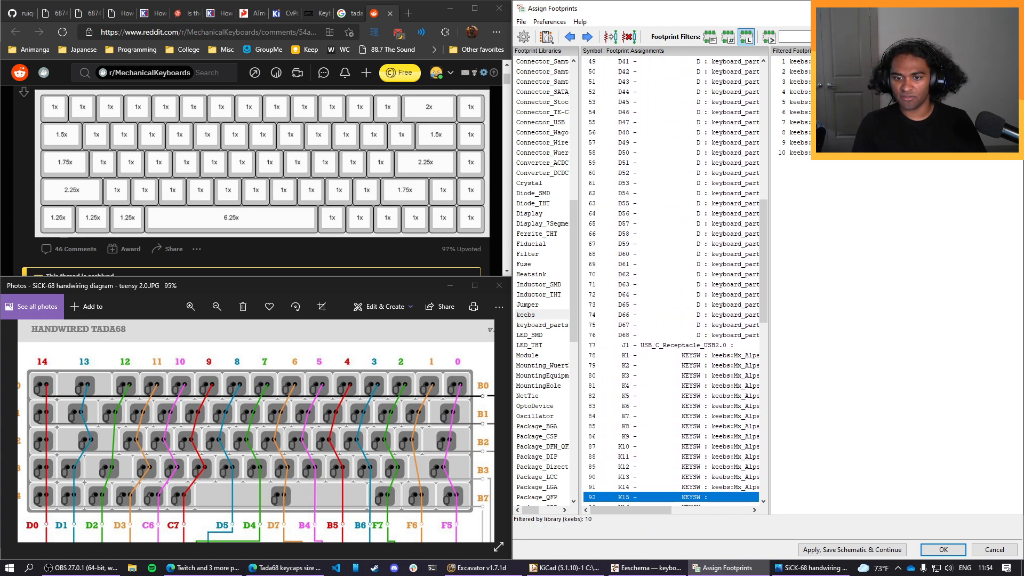
Widen the symbol assignments pane to show full footprint names and bring the whole key matrix of the wiring diagram into view.
drag(769, 369, 910, 370)
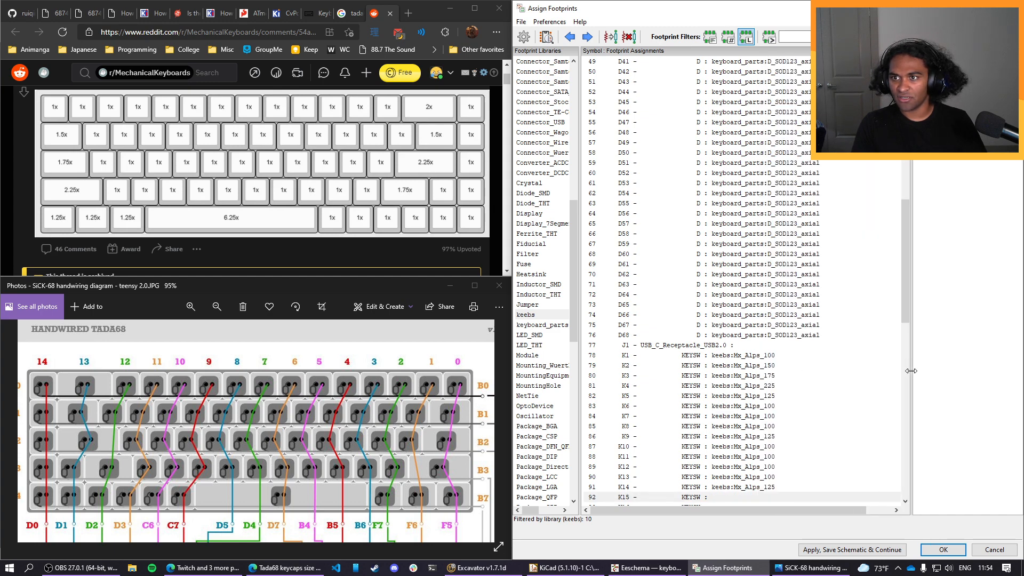
scroll(818, 386, down, 5)
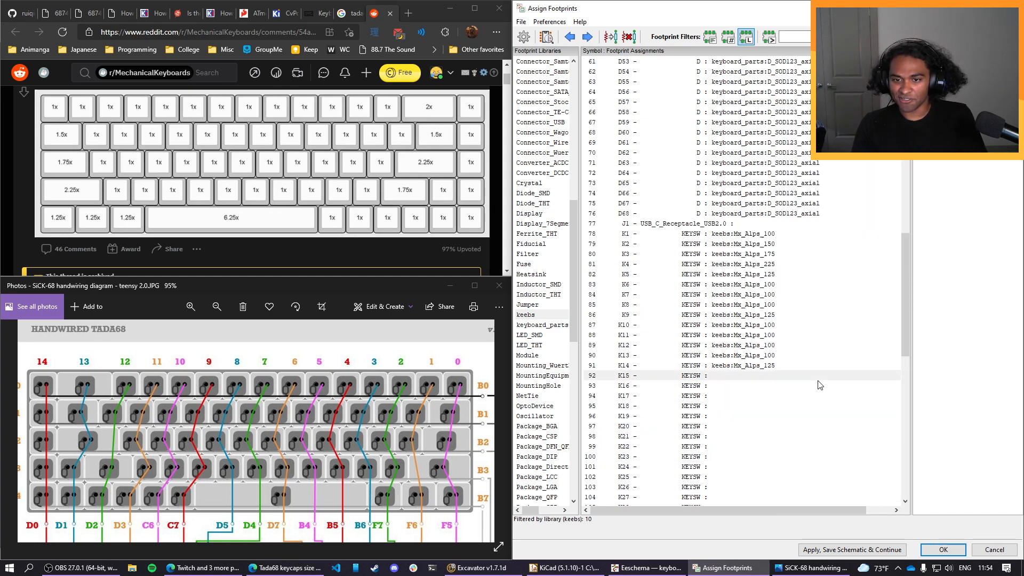
scroll(818, 385, down, 1)
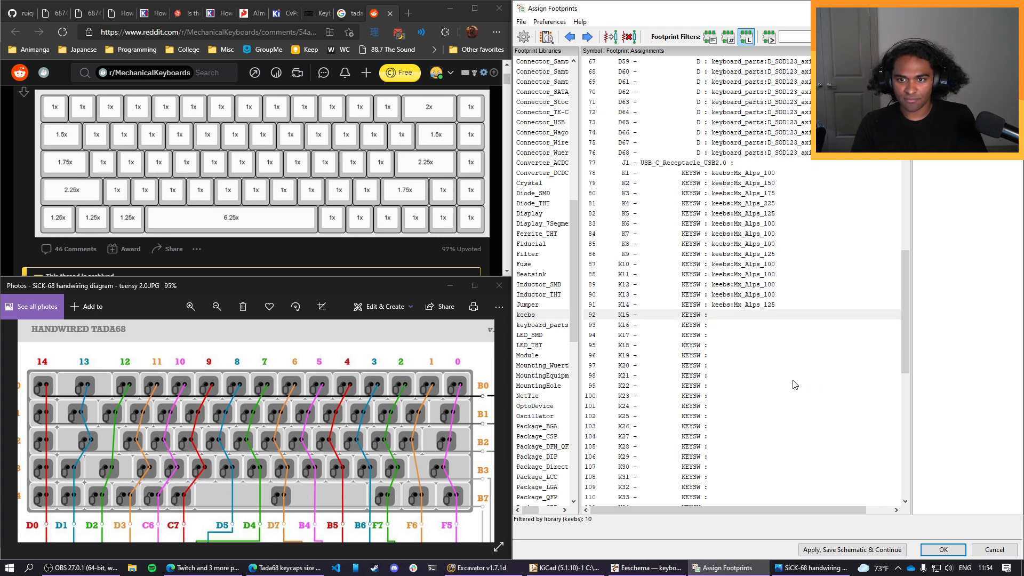
drag(380, 394, 397, 427)
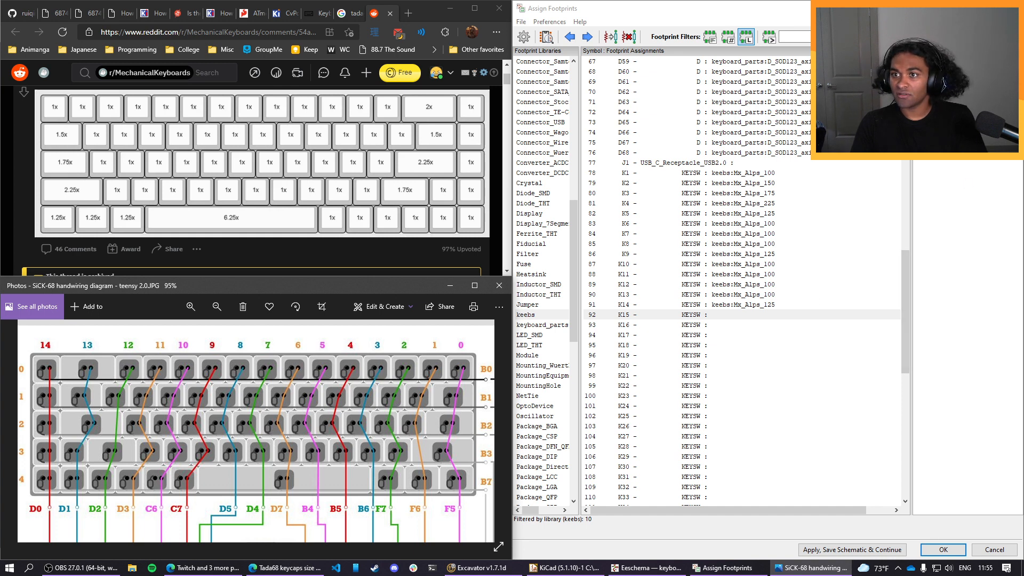
Assign the keebs footprint Mx_Alps_100 to key switches K15 through K26.
double_click(949, 61)
double_click(949, 62)
double_click(949, 62)
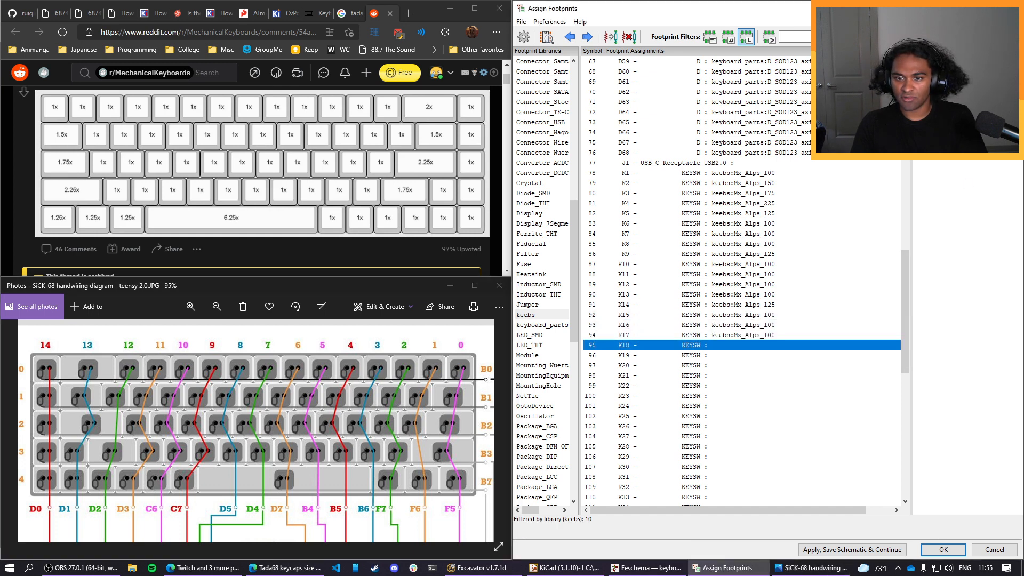
double_click(949, 61)
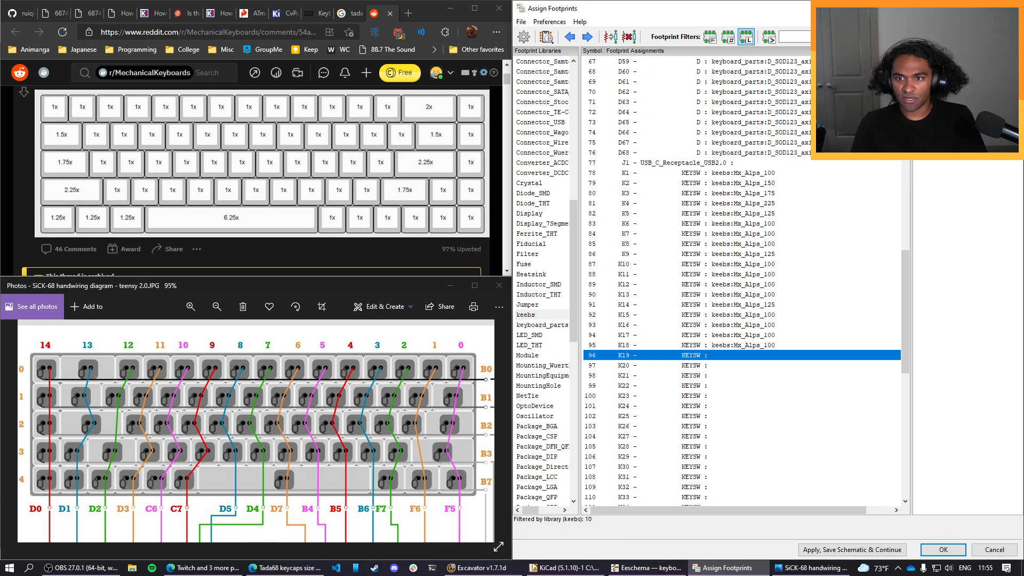
double_click(949, 61)
double_click(949, 61)
double_click(949, 61)
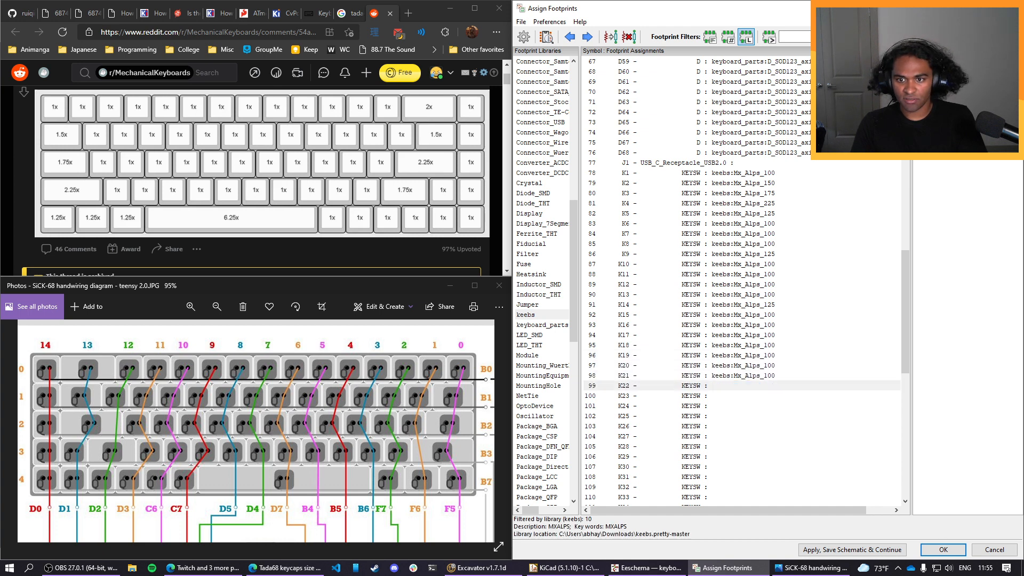
double_click(949, 61)
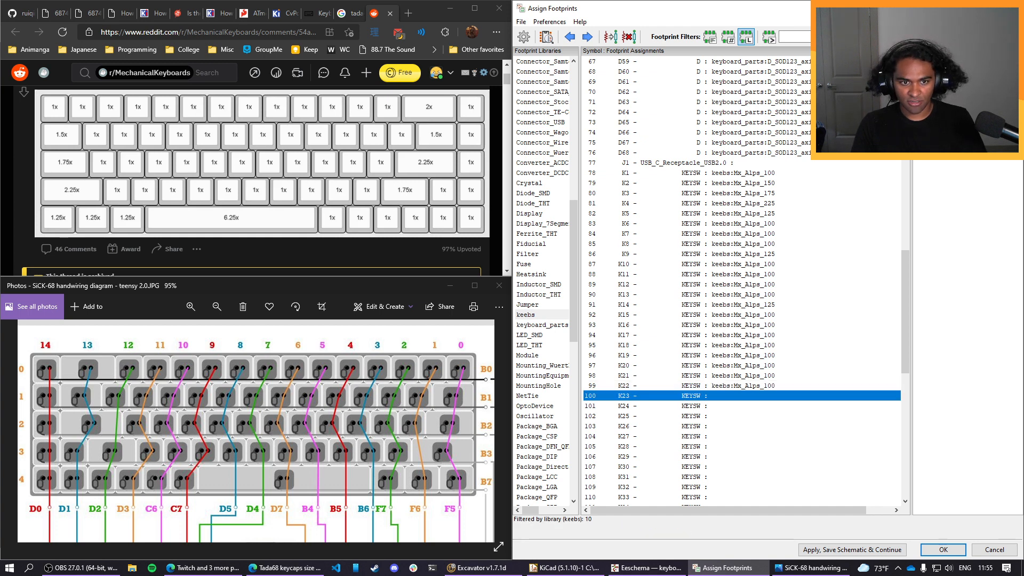
double_click(949, 61)
double_click(949, 61)
double_click(949, 61)
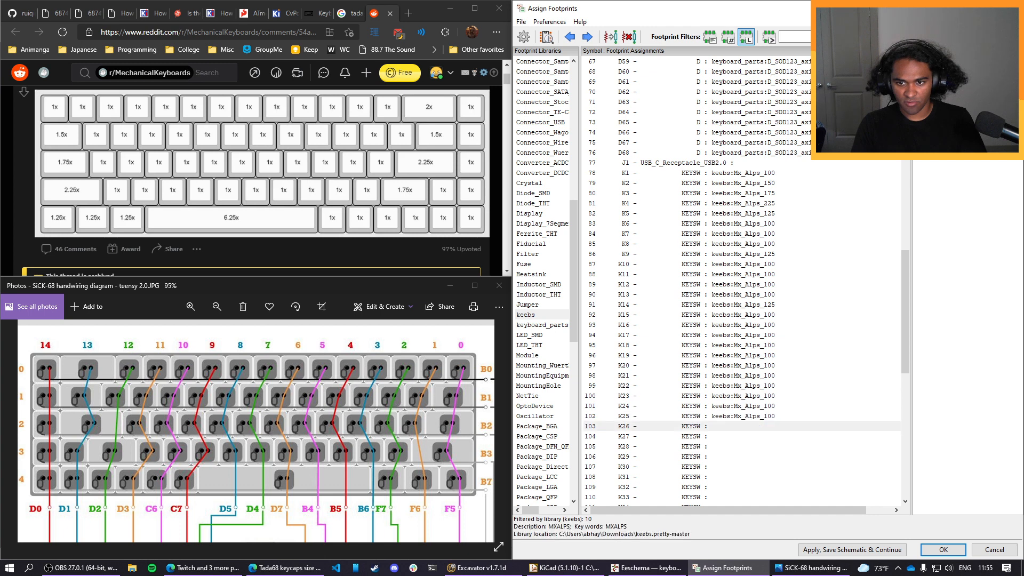
double_click(949, 61)
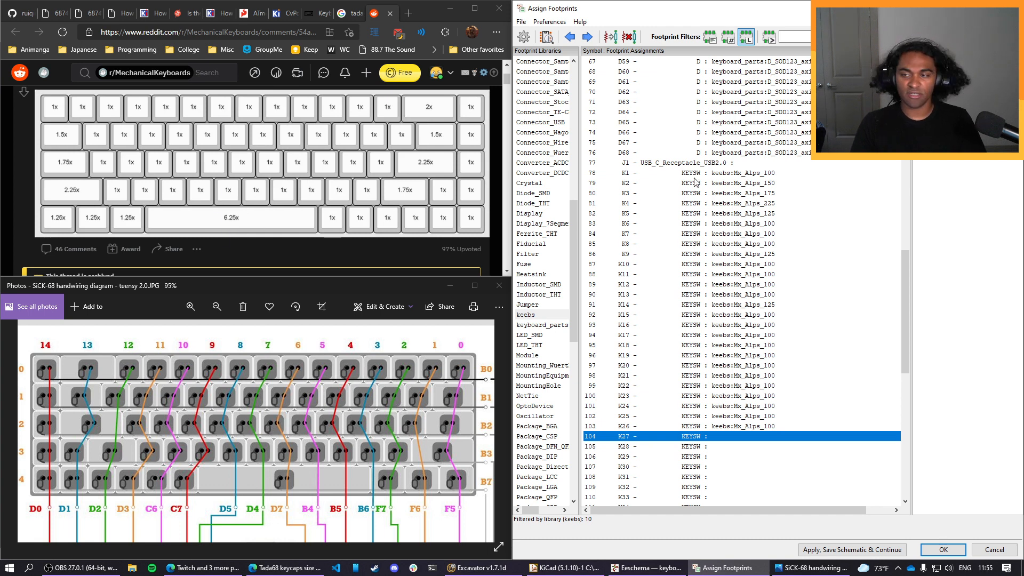
Assign footprint Mx_Alps_100 to key switches K27 through K30 and Mx_Alps_625 to K31.
double_click(954, 61)
double_click(954, 61)
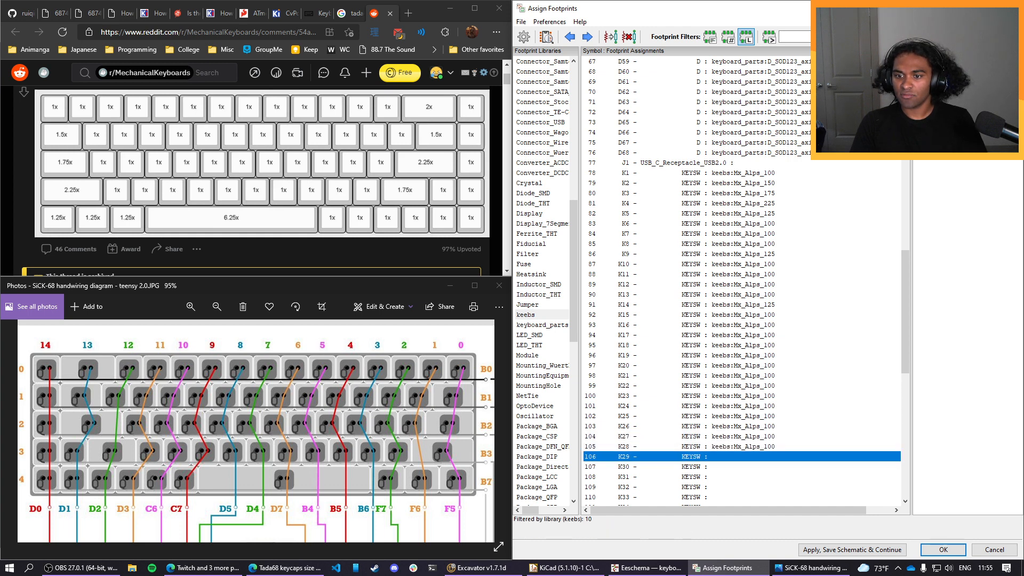
double_click(955, 61)
double_click(954, 62)
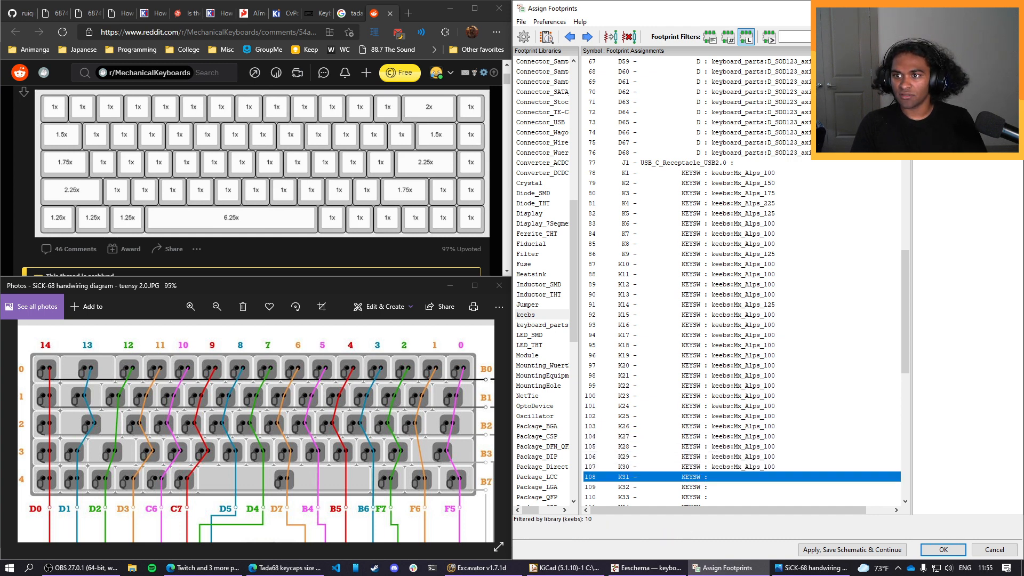
click(955, 61)
double_click(954, 61)
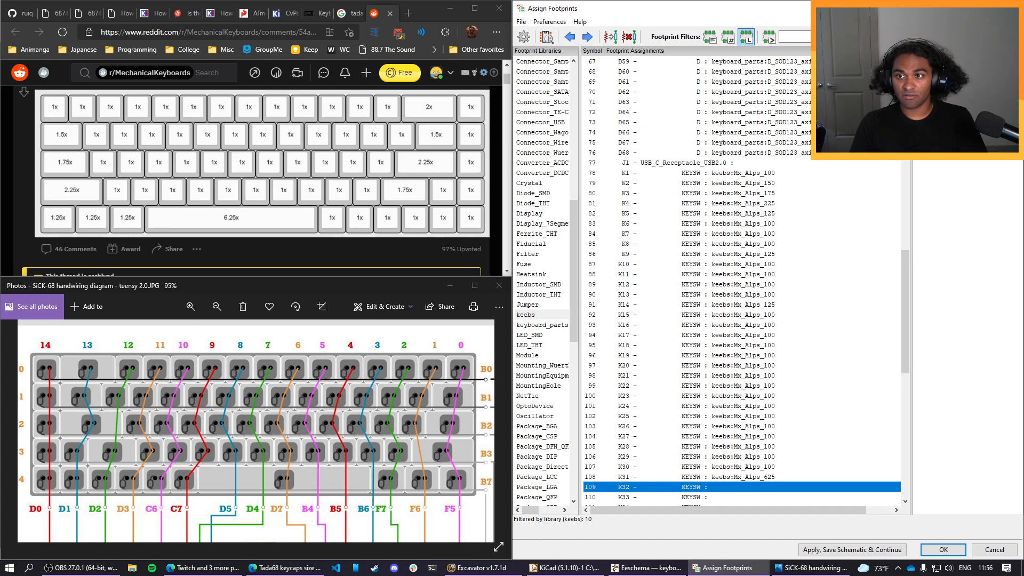
Assign the keebs footprint Mx_Alps_100 to key switches K32 through K56.
double_click(954, 62)
double_click(955, 61)
double_click(954, 62)
double_click(954, 61)
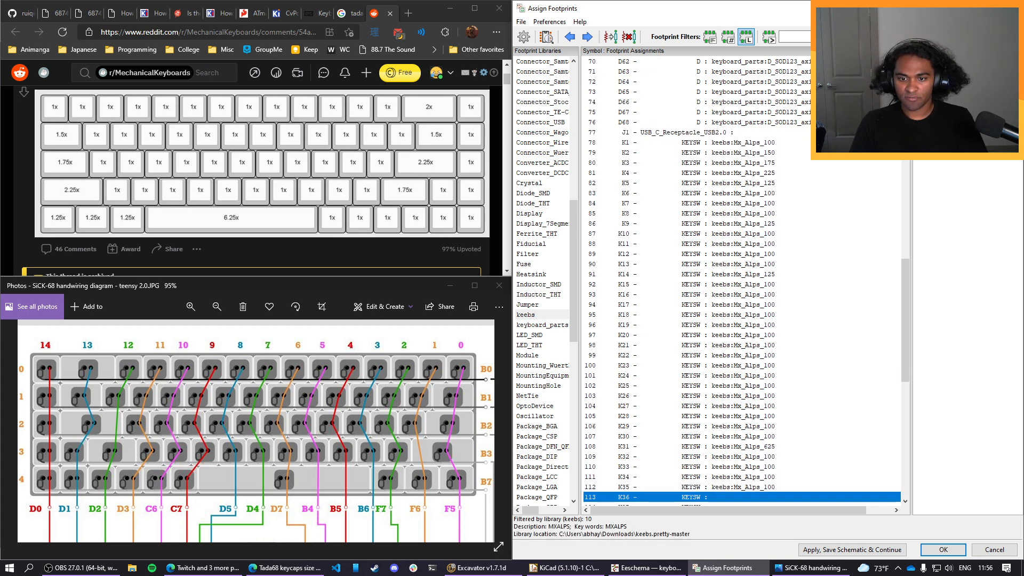
double_click(955, 62)
double_click(954, 61)
double_click(954, 62)
double_click(955, 61)
double_click(954, 62)
double_click(954, 61)
double_click(954, 61)
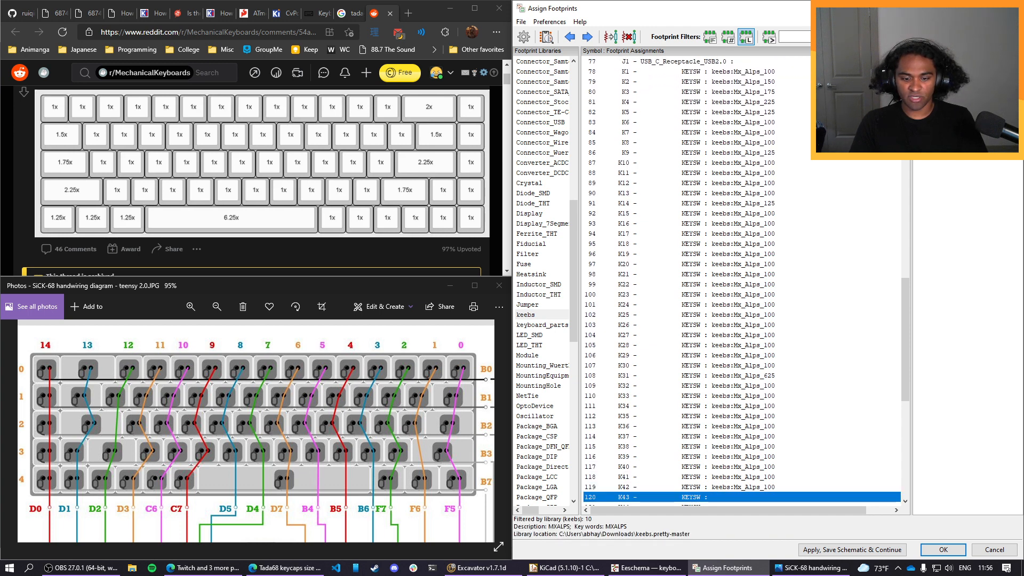
double_click(954, 61)
double_click(954, 62)
double_click(954, 62)
double_click(954, 61)
double_click(954, 61)
double_click(955, 61)
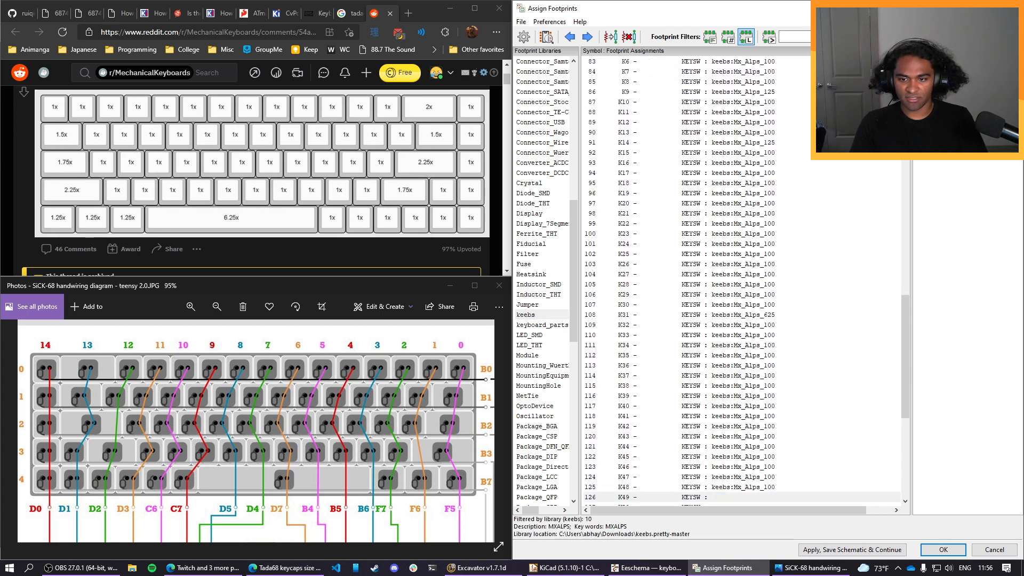
double_click(955, 62)
double_click(954, 62)
double_click(954, 61)
double_click(949, 61)
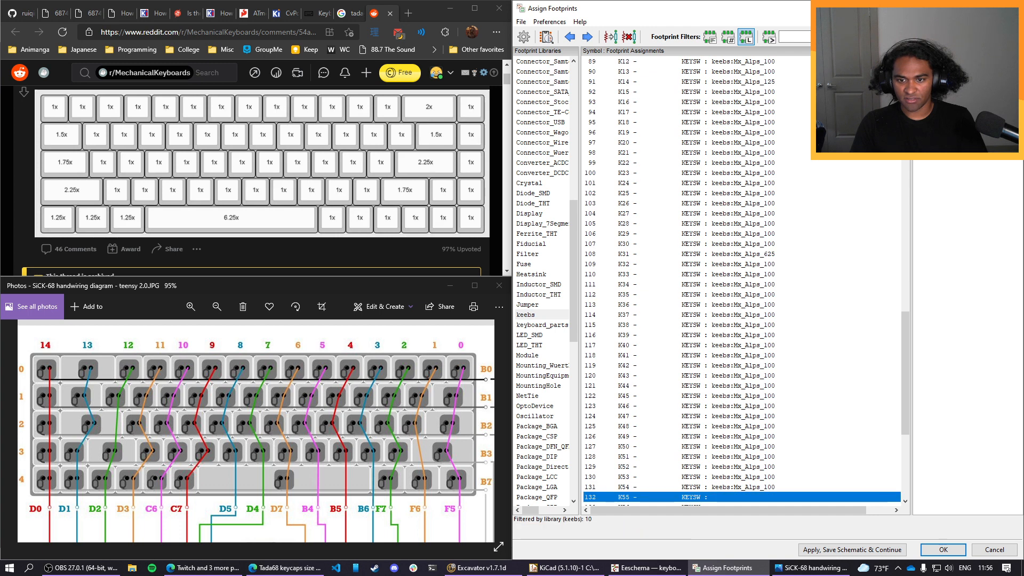
double_click(949, 61)
double_click(949, 61)
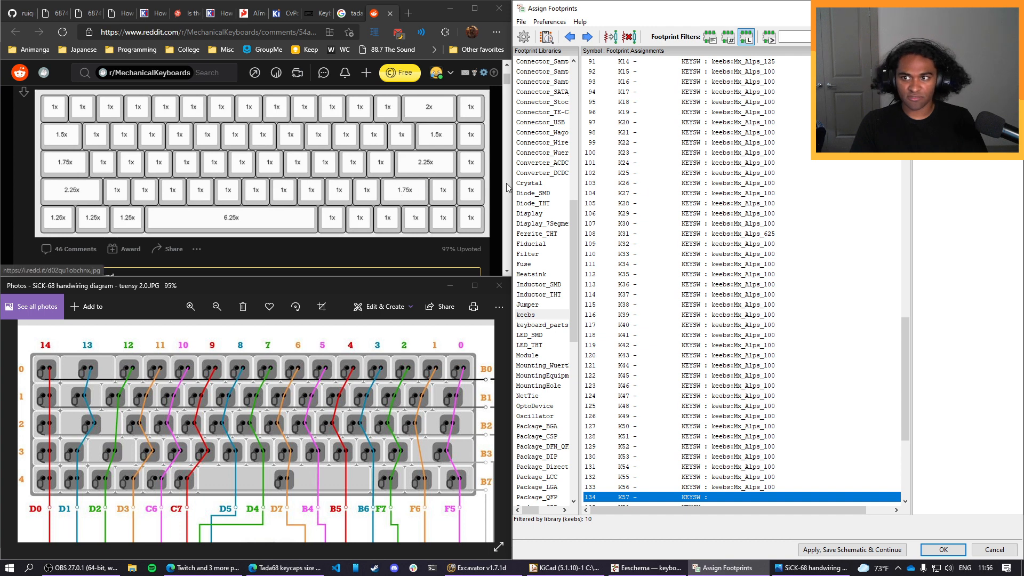
Assign footprints Mx_Alps_175 to K57, Mx_Alps_100 to K58, Mx_Alps_200 to K59, Mx_Alps_150 to K60 and Mx_Alps_225 to K61.
double_click(949, 92)
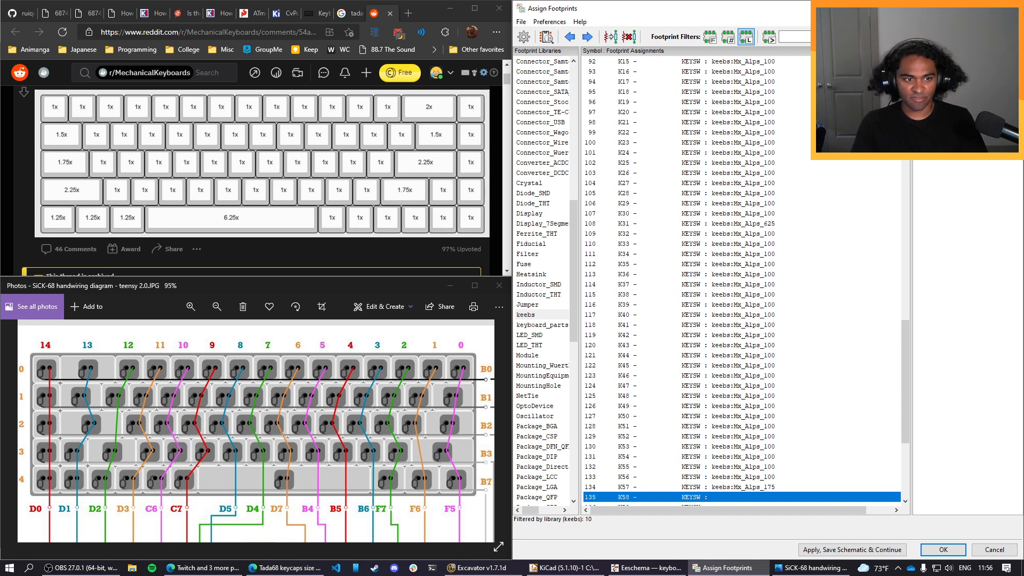
double_click(949, 61)
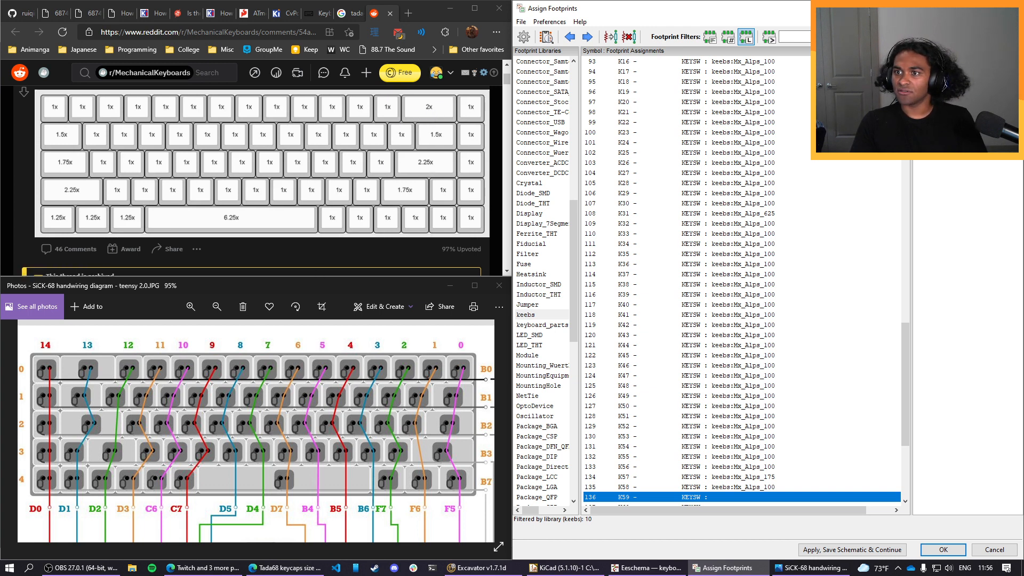
double_click(949, 101)
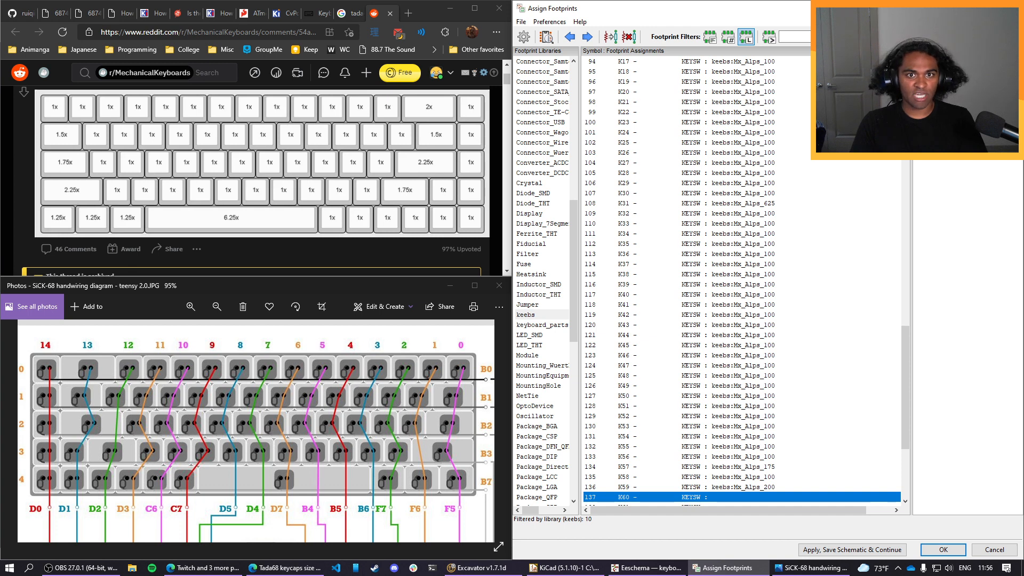
double_click(949, 82)
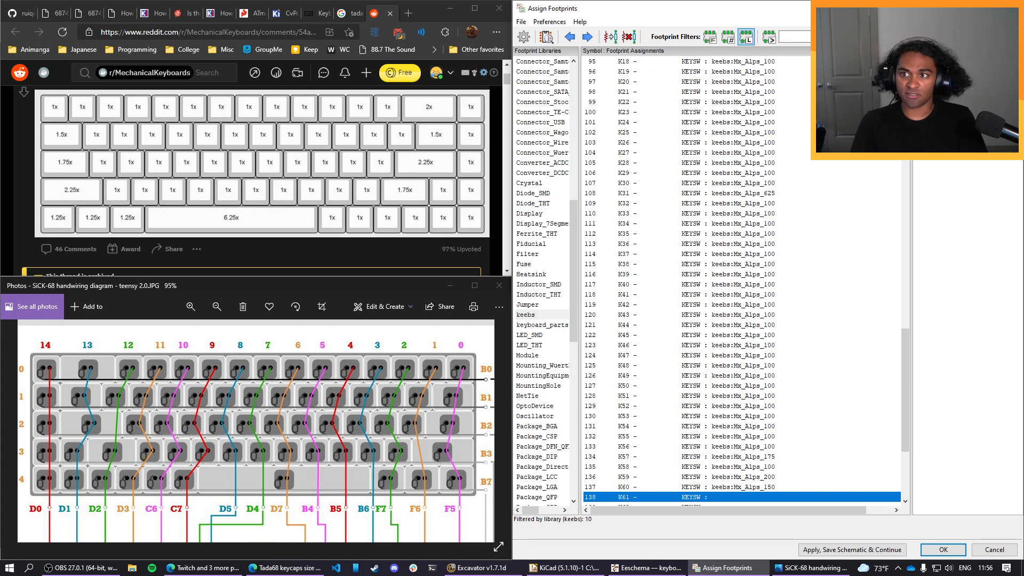
double_click(949, 112)
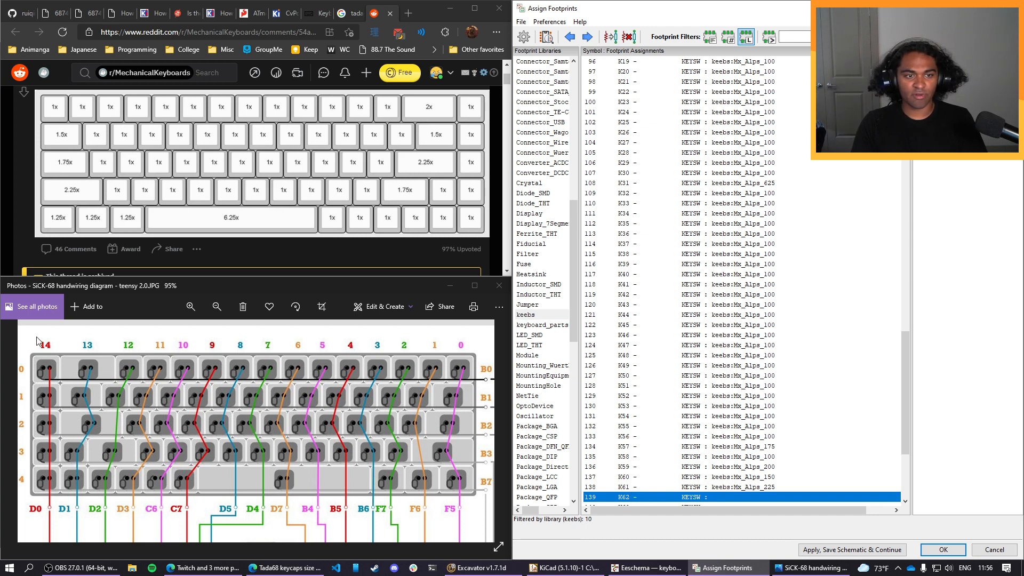
Assign the keebs footprint Mx_Alps_100 to the remaining key switches K62 through K68.
double_click(949, 61)
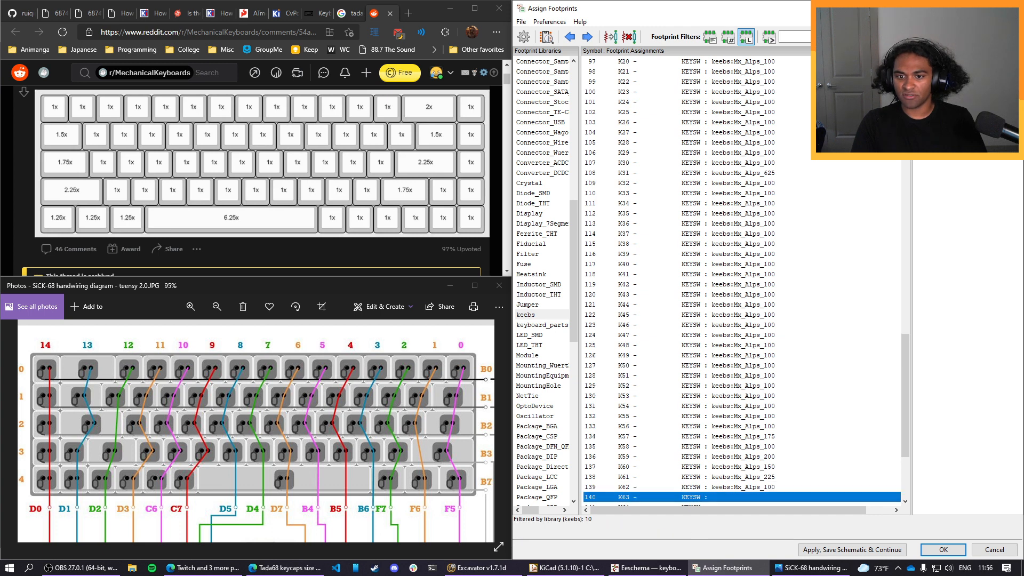
double_click(949, 61)
double_click(949, 61)
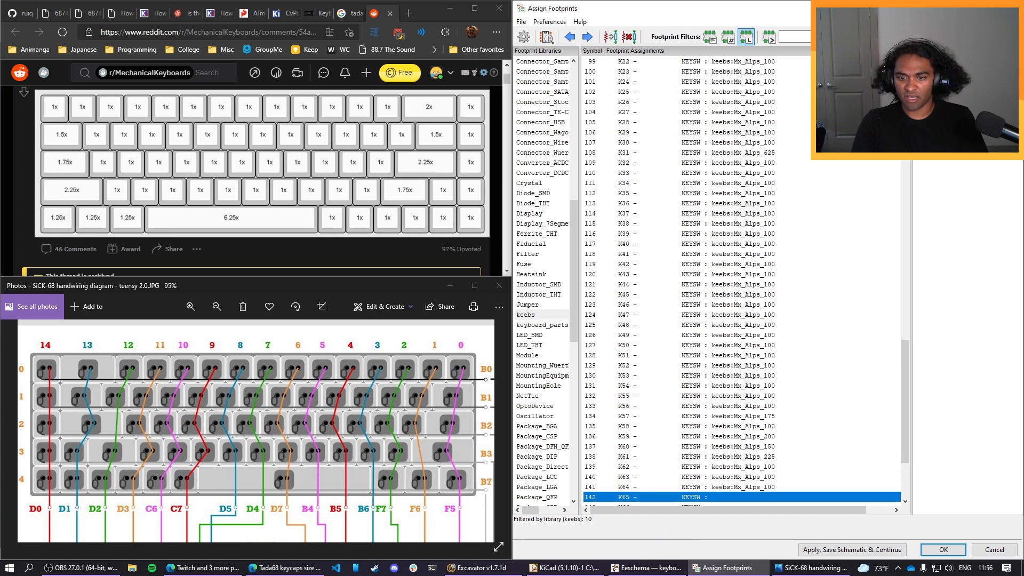
double_click(949, 62)
double_click(949, 61)
double_click(949, 61)
double_click(949, 61)
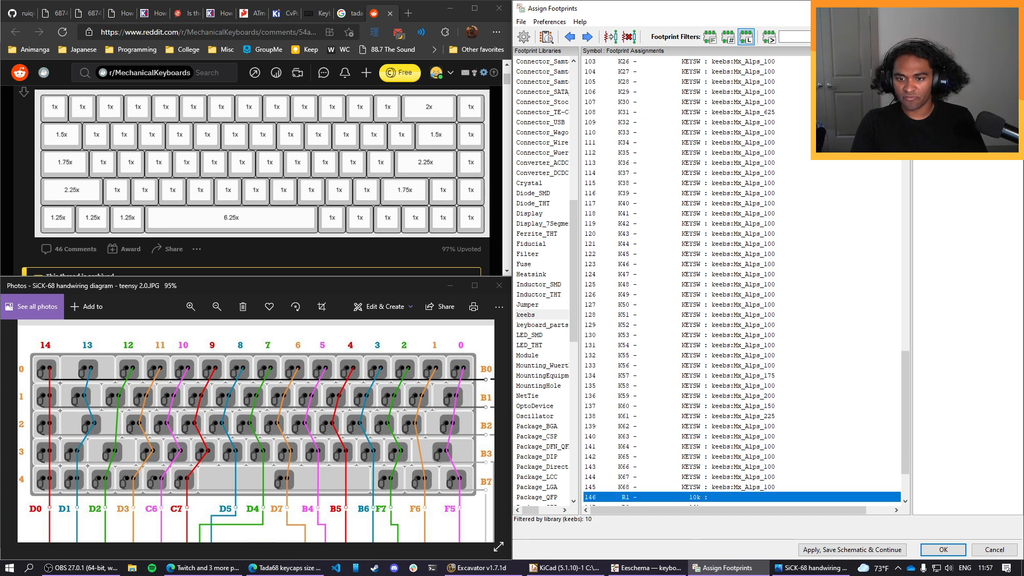
Close the Reddit page with the Tada68 keycap sizes and the SiCK-68 handwiring diagram.
scroll(776, 419, down, 3)
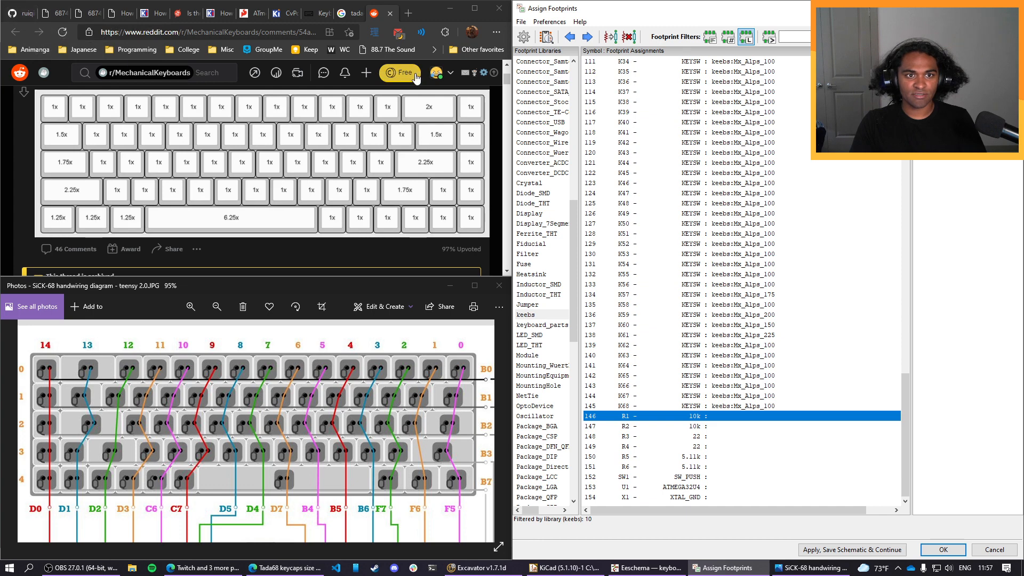
click(390, 13)
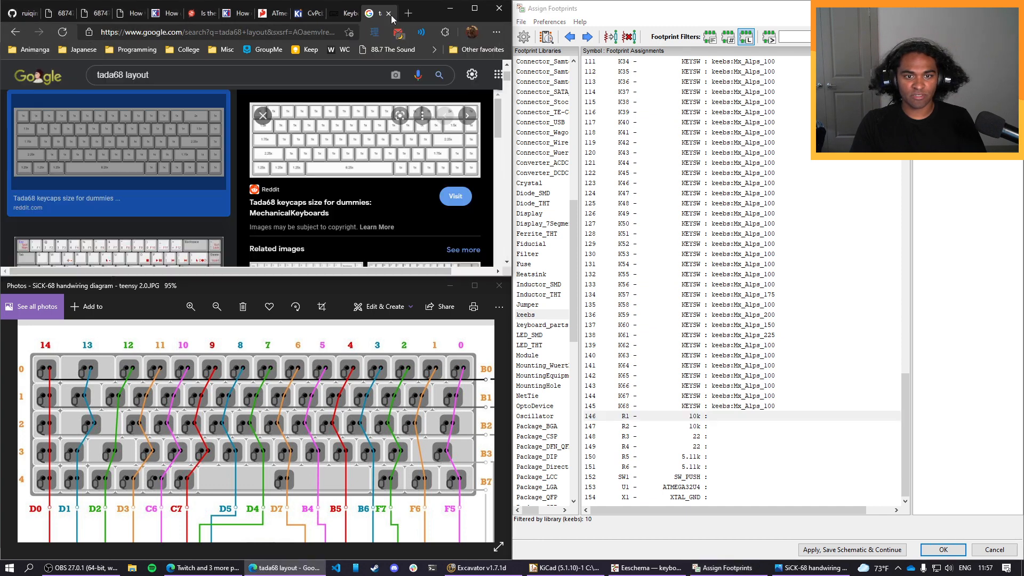
click(503, 287)
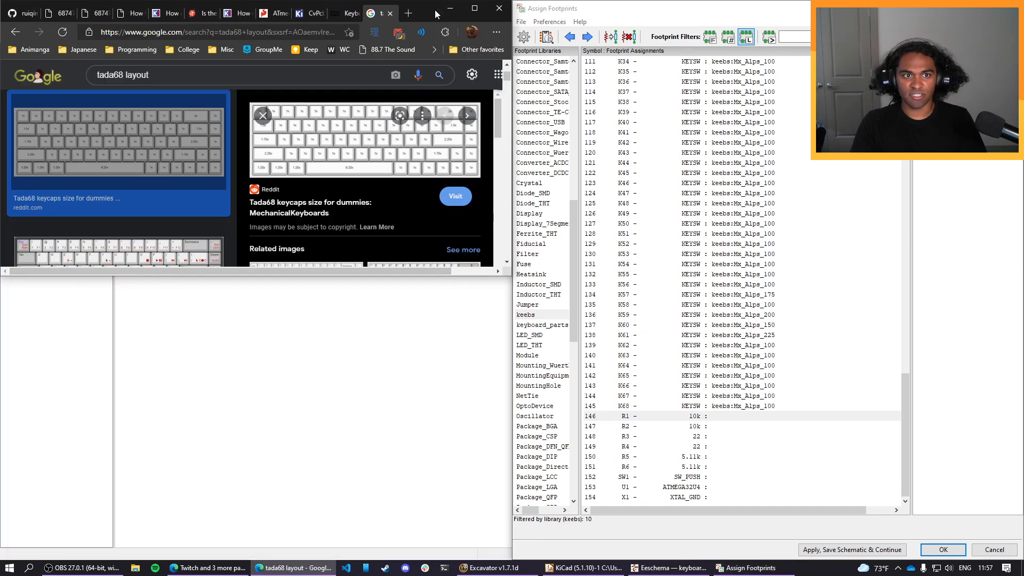
Place the browser at full height beside the Assign Footprints window and open the Reddit post "Tada68 keycaps size for dummies".
drag(434, 10, 300, 197)
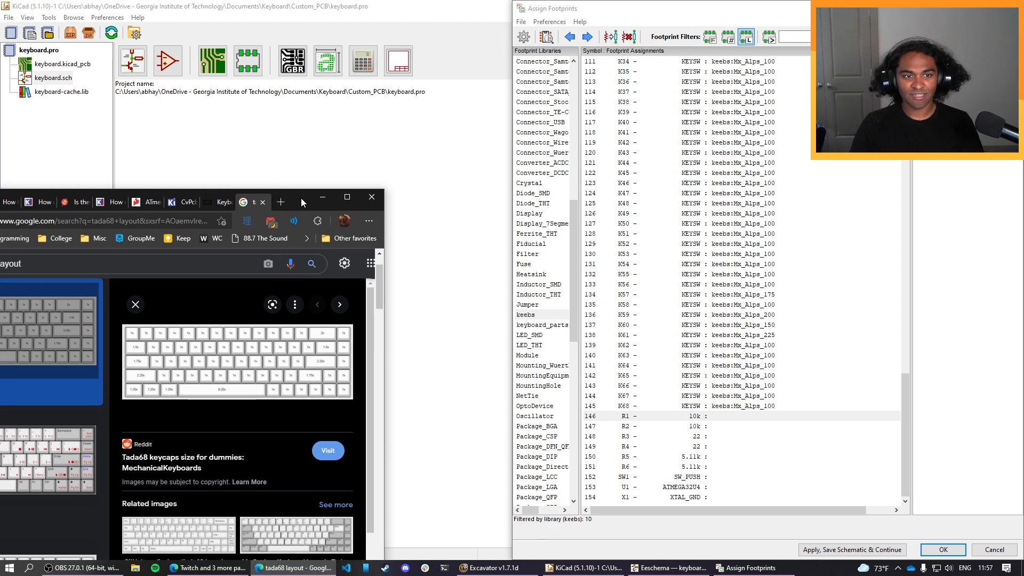
key(super+Left)
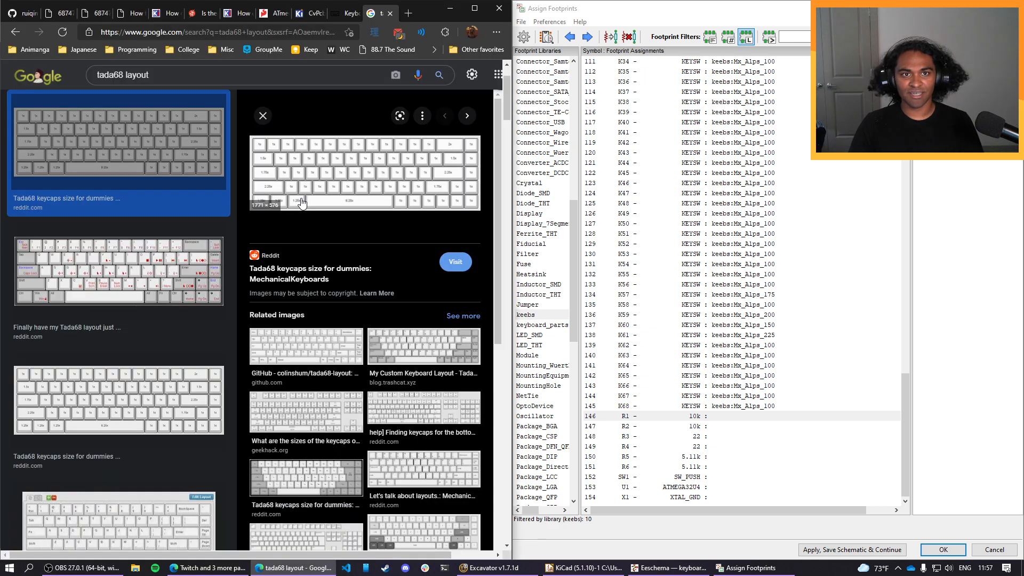
click(341, 200)
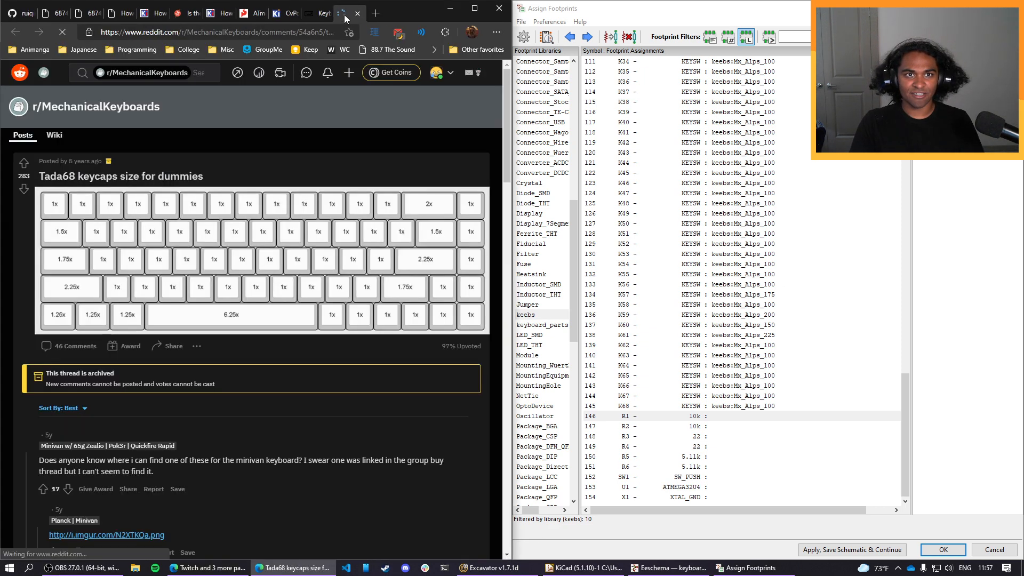
Close the browser pages with the CvPcb documentation, the ATmega32U4 datasheet, the KiCad forum threads and the Stack Exchange question.
click(319, 13)
click(327, 13)
click(286, 15)
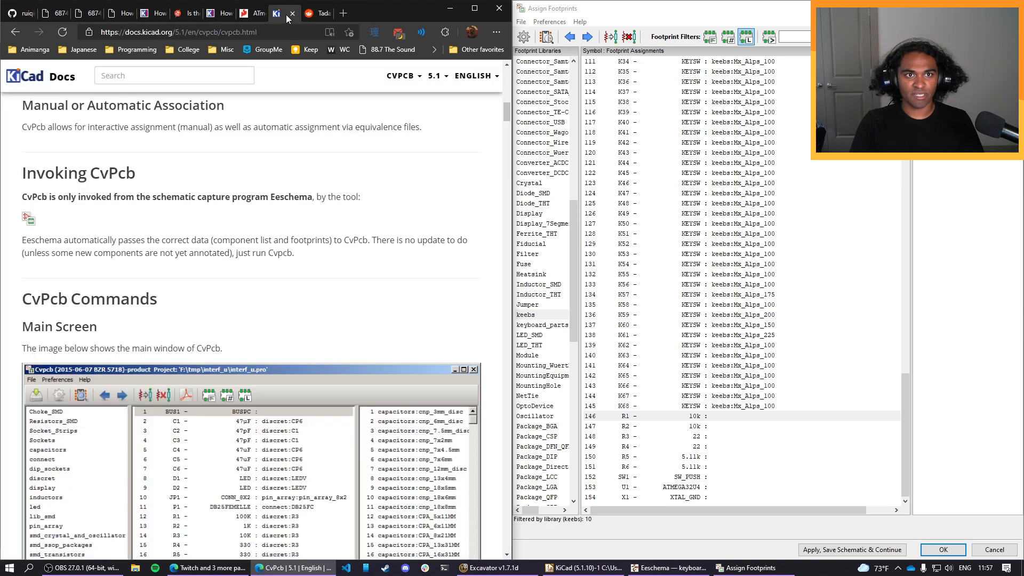
click(291, 13)
click(263, 14)
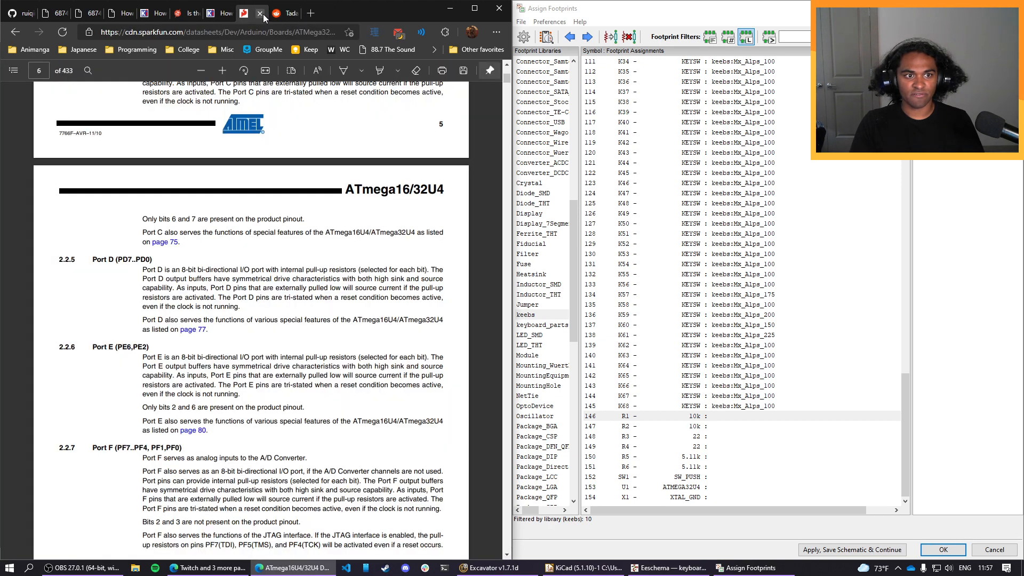
click(264, 14)
click(231, 15)
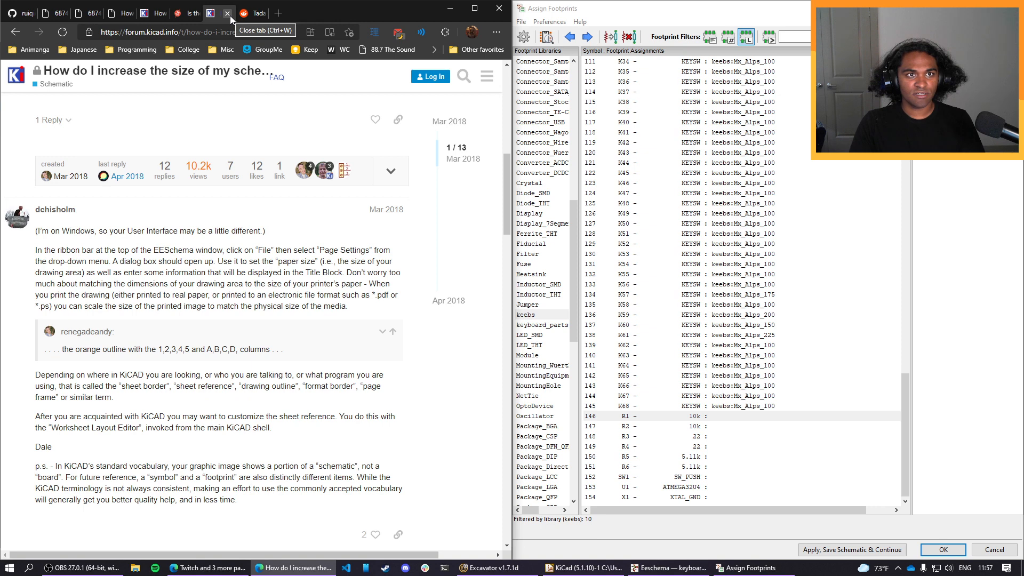
click(230, 15)
click(196, 16)
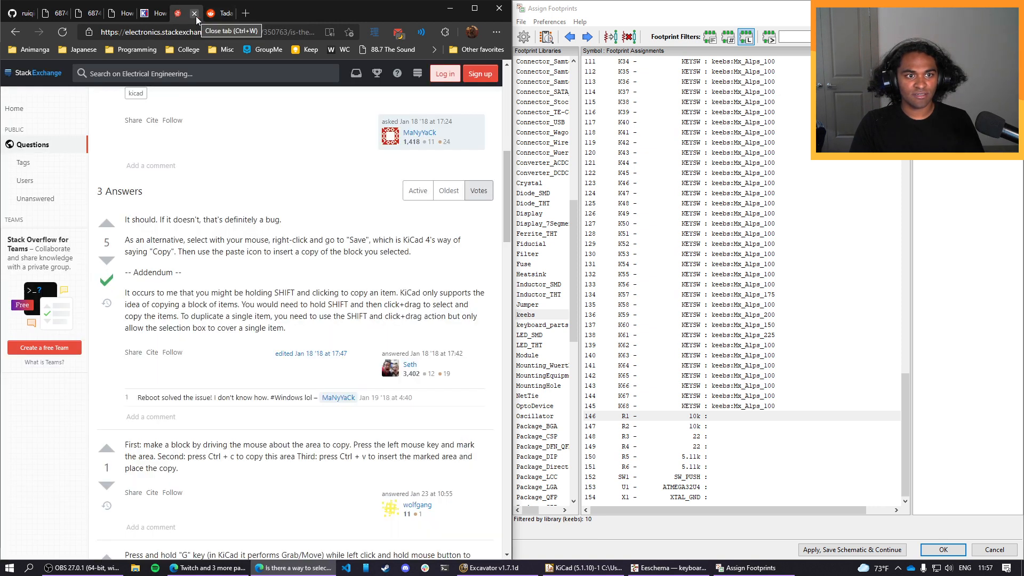
click(196, 16)
click(158, 14)
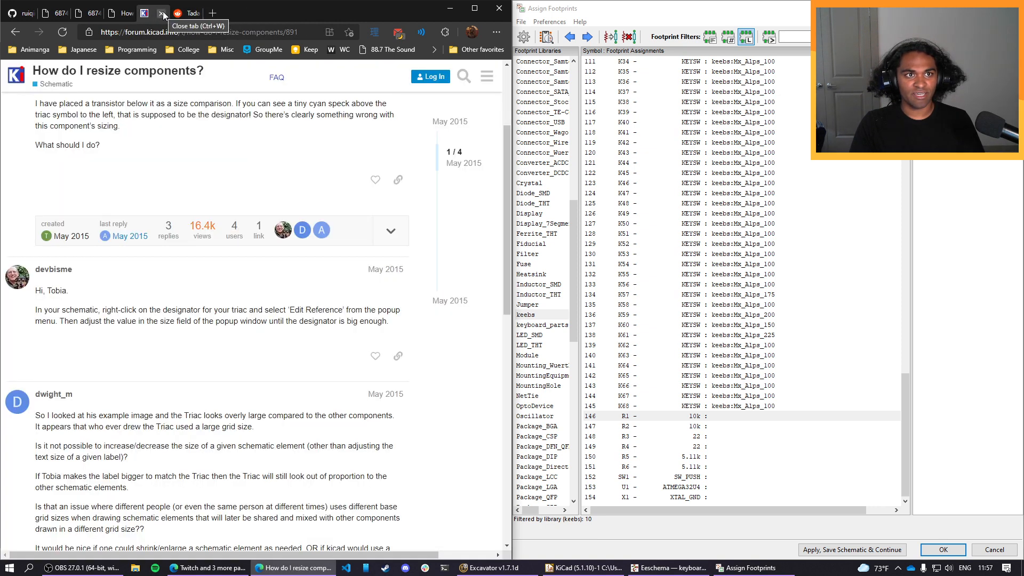
click(162, 14)
Close the two schematic image pages while keeping the USB-C article open.
click(125, 13)
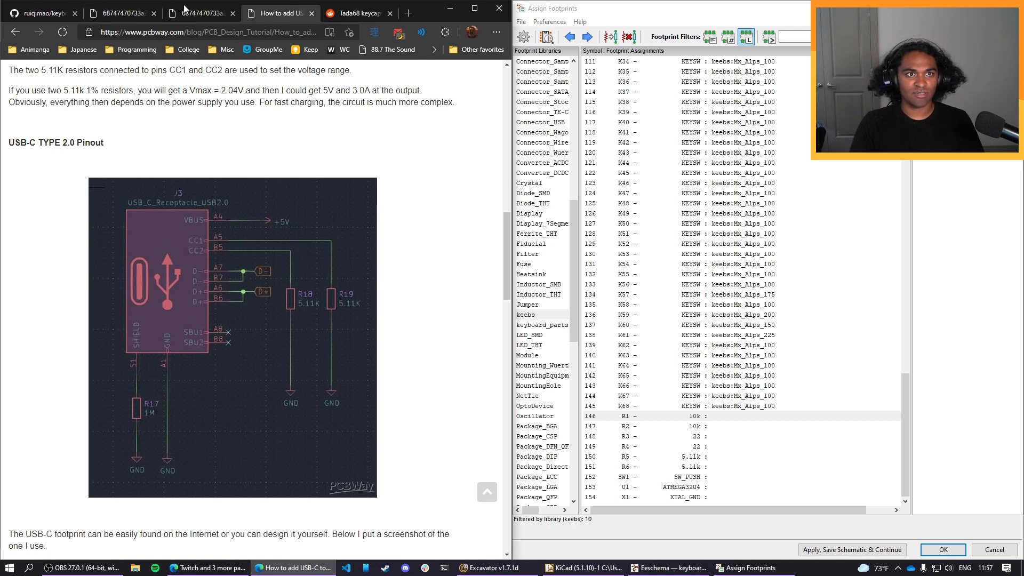
click(192, 13)
click(131, 14)
click(154, 14)
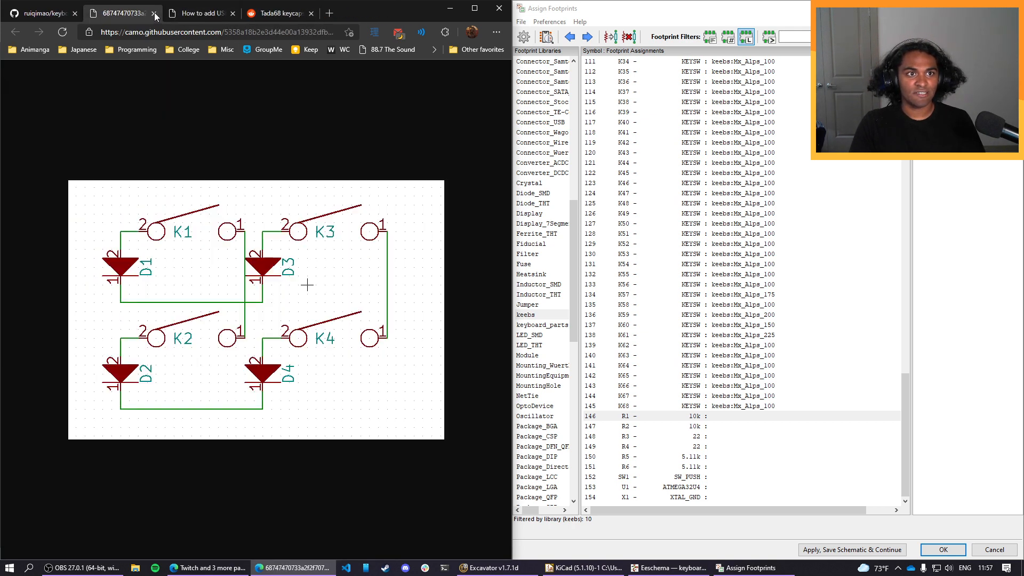
click(155, 13)
Open the full-size image of the finished footprint associations from the keyboard-pcb-guide page on GitHub.
click(45, 13)
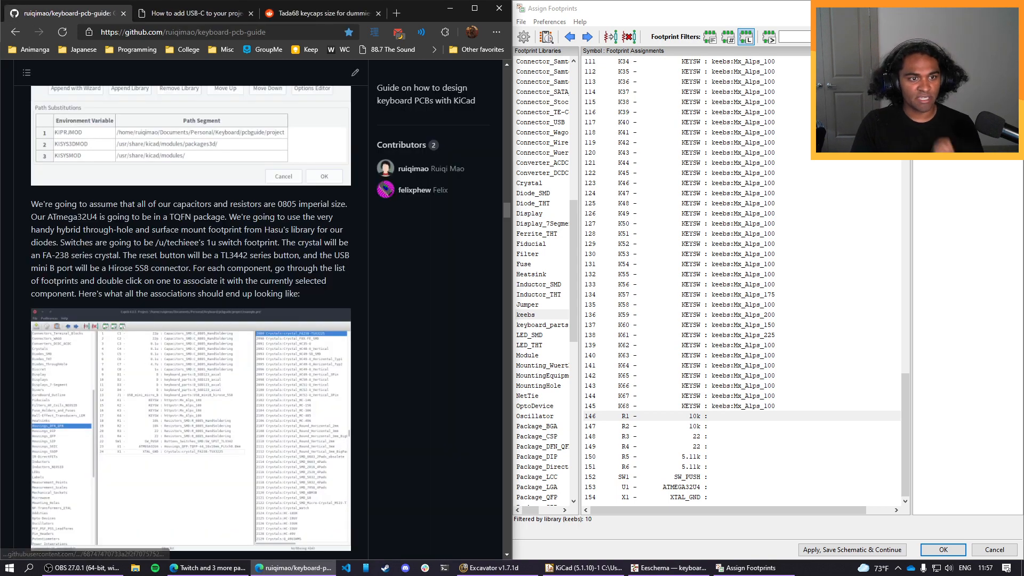
scroll(199, 272, down, 3)
scroll(200, 272, up, 1)
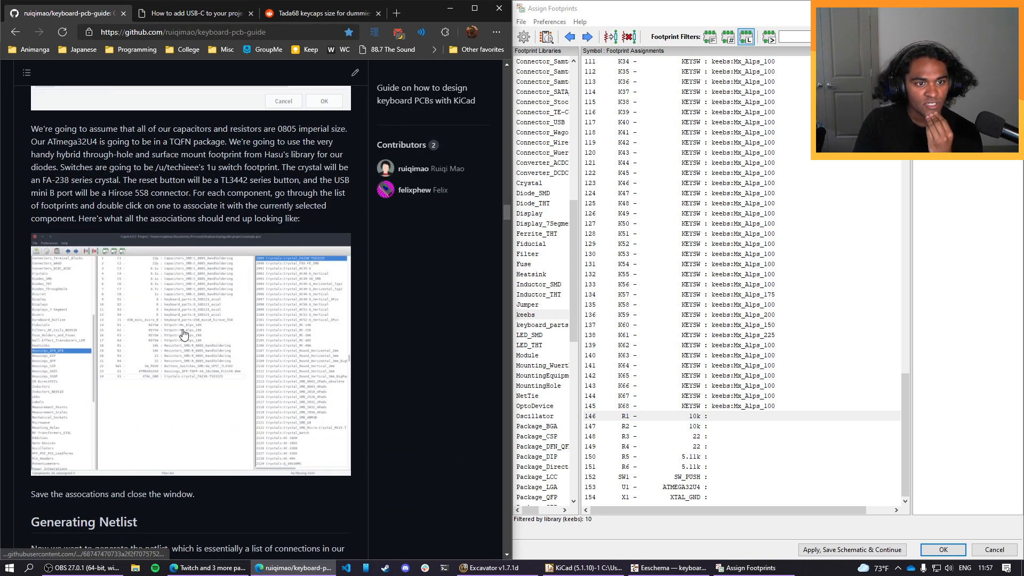
click(183, 334)
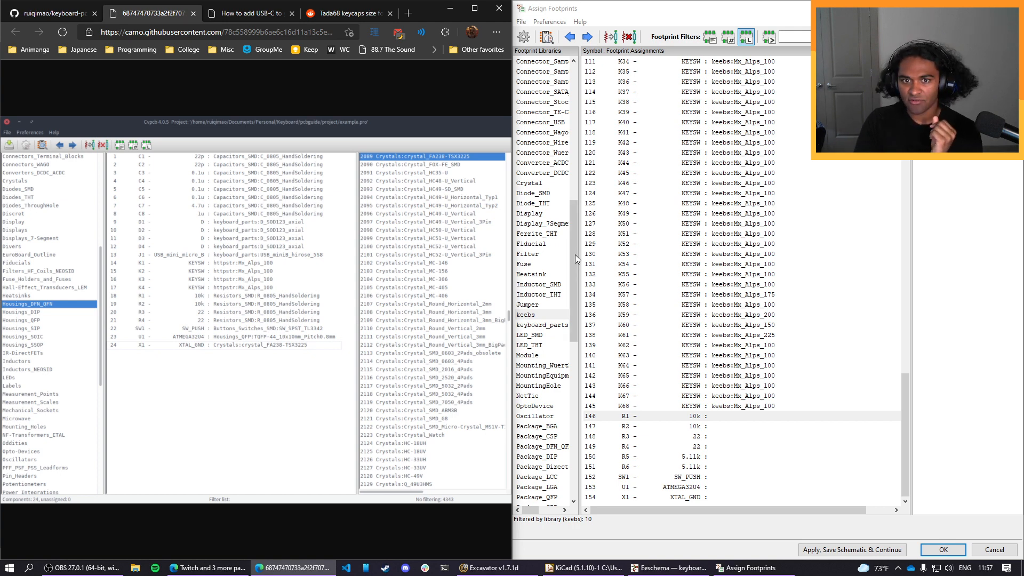
Show the Resistor_SMD library's footprints and widen the filtered footprint list so the full names can be read.
scroll(544, 275, up, 6)
scroll(544, 276, down, 16)
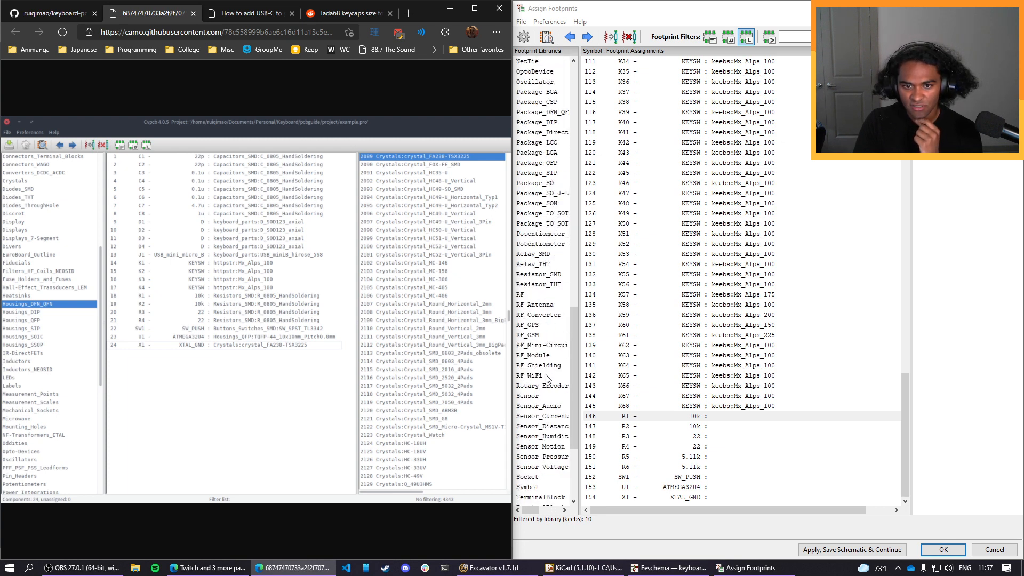
scroll(548, 393, down, 4)
scroll(548, 395, up, 3)
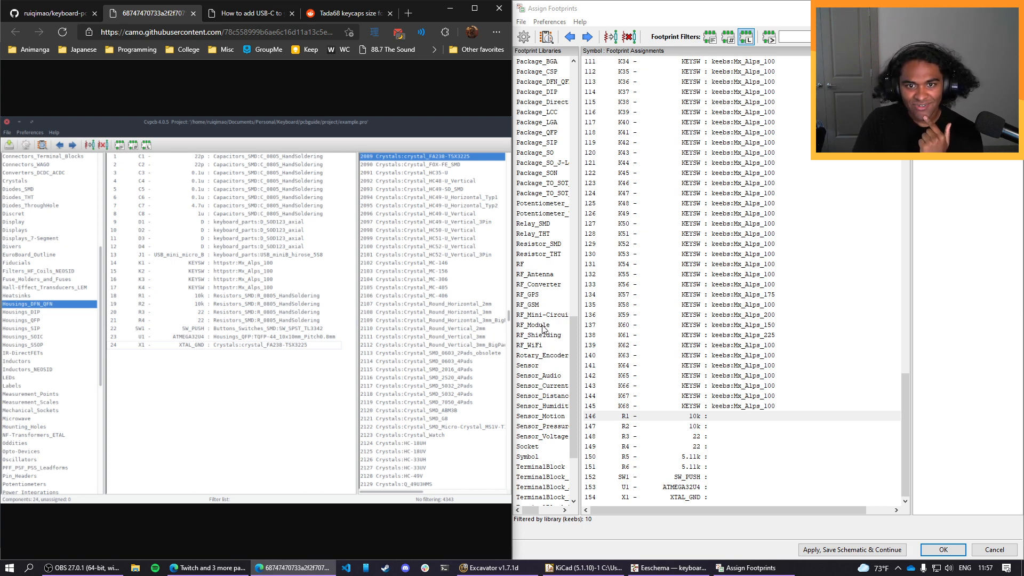
click(537, 246)
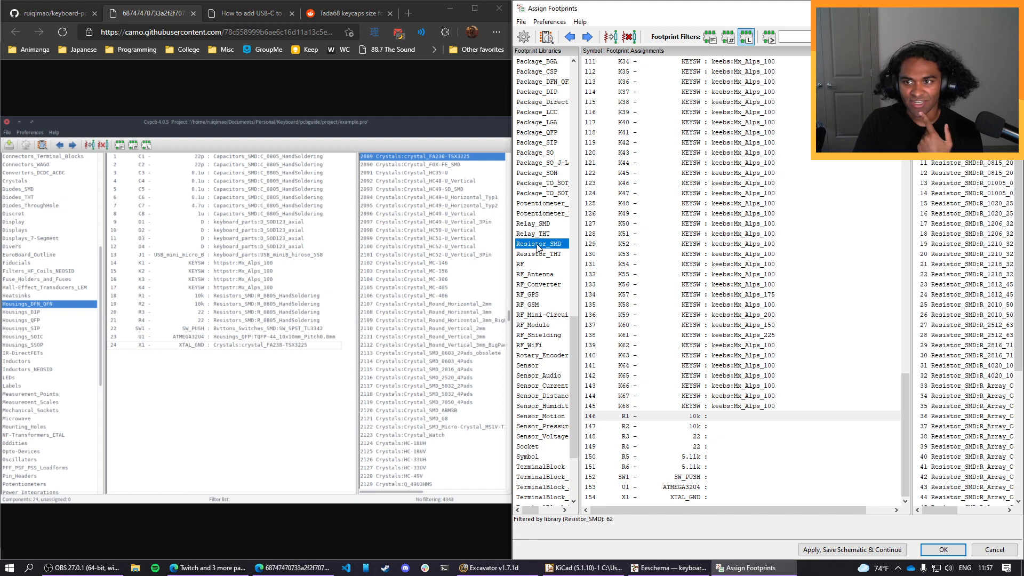
drag(910, 344, 798, 341)
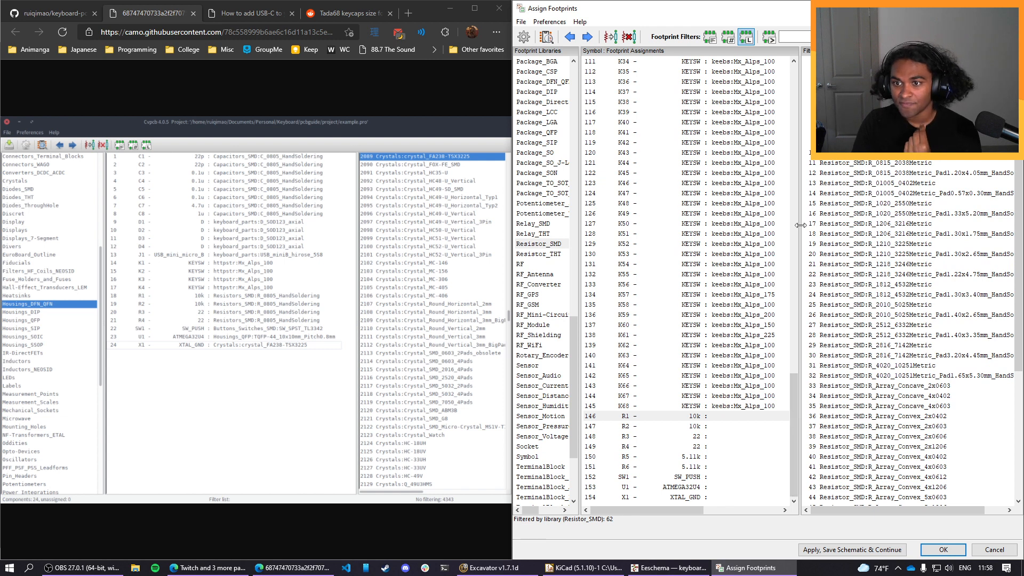
drag(800, 225, 810, 226)
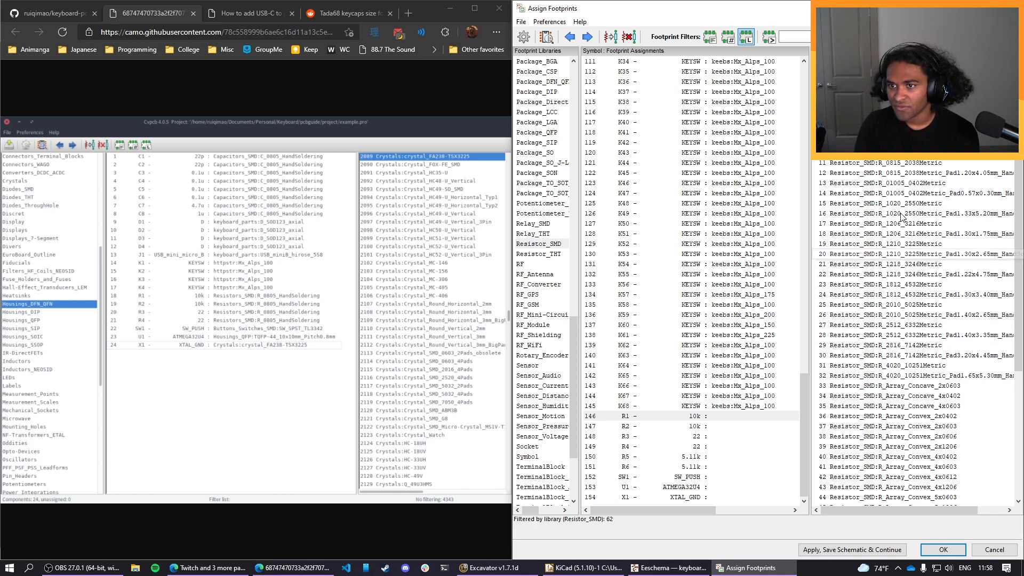
Assign the Resistor_SMD R_0805_2012Metric hand-soldering footprint to resistors R1 through R6.
click(899, 159)
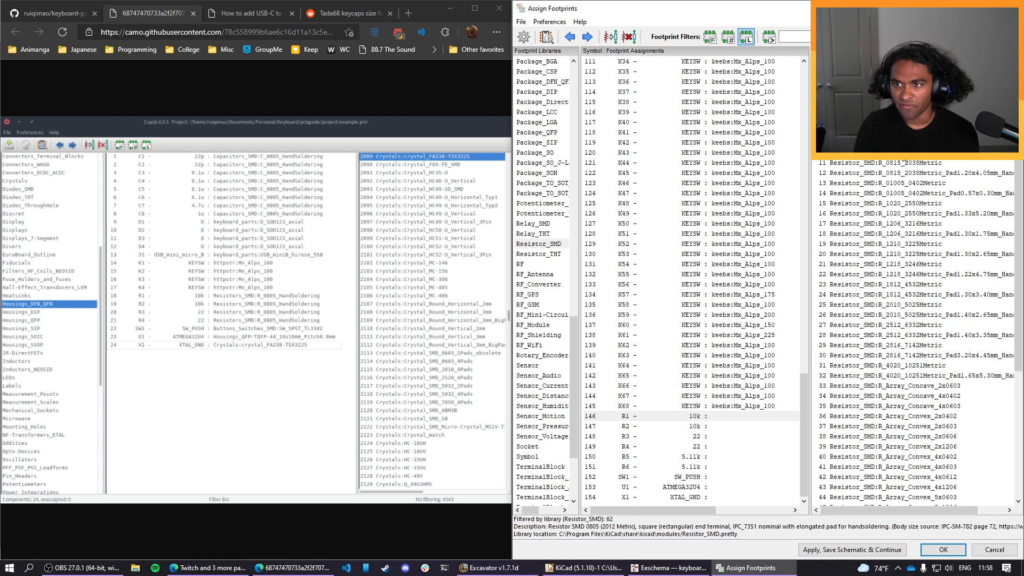
double_click(869, 151)
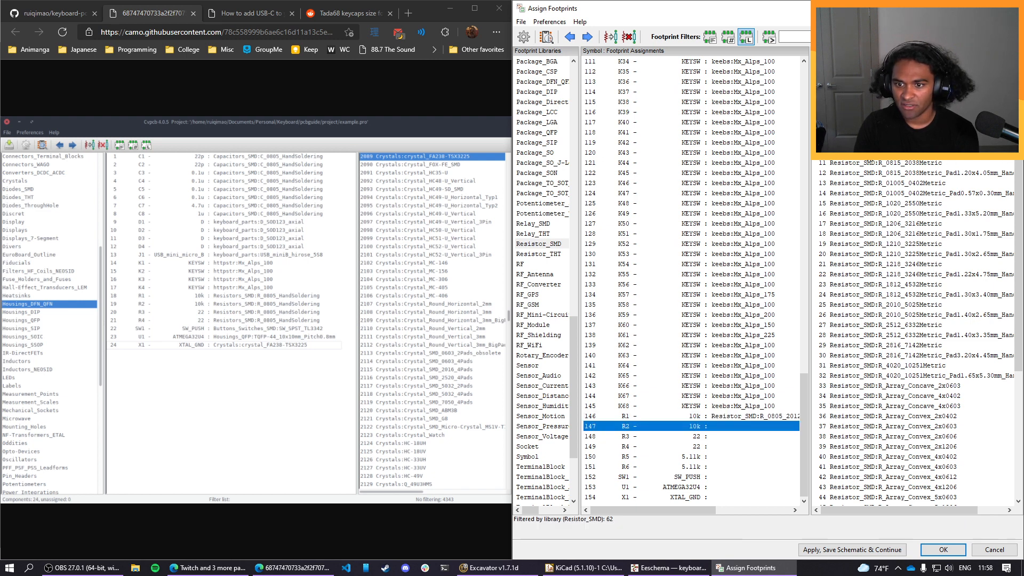
double_click(869, 152)
double_click(869, 152)
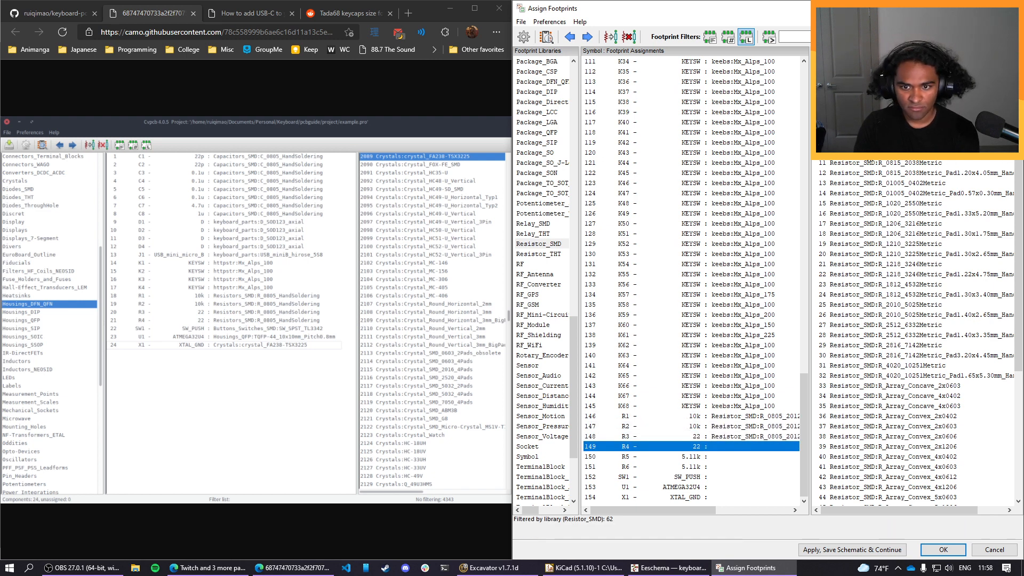
double_click(869, 152)
double_click(869, 152)
double_click(869, 152)
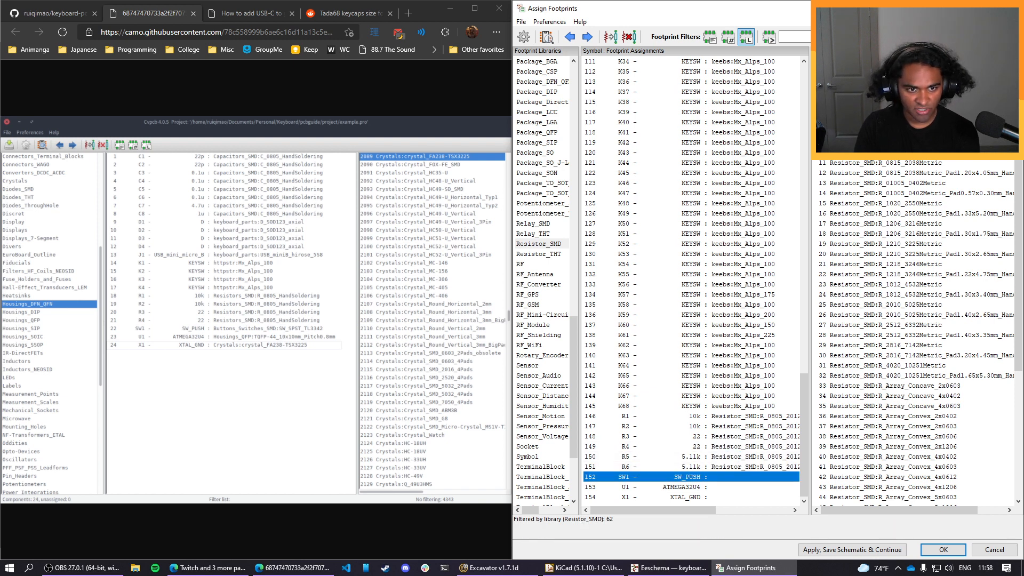
Assign the footprint SW_SPST_TL3342 from the Button_Switch_SMD library to switch SW1.
scroll(567, 386, up, 20)
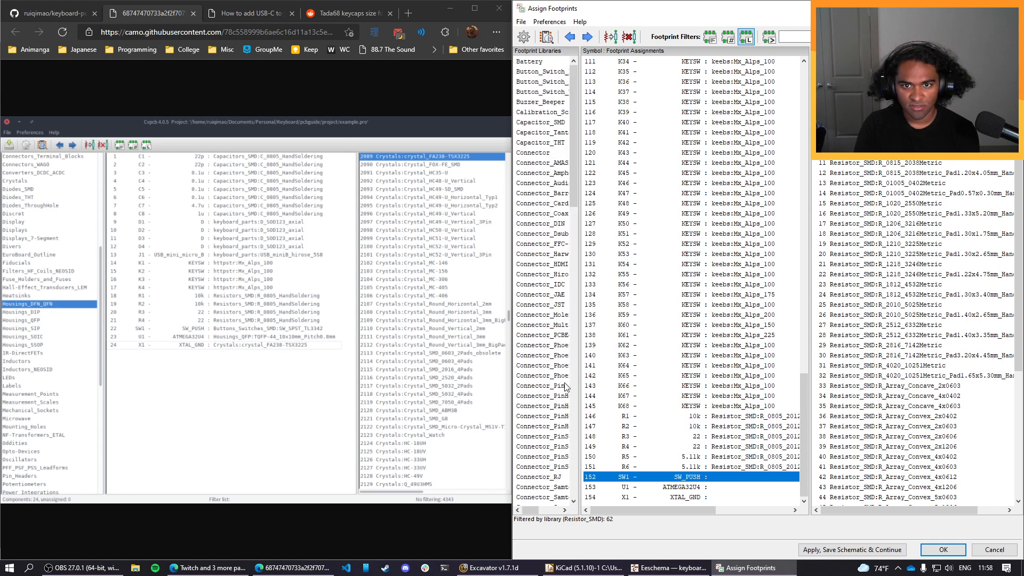
click(544, 93)
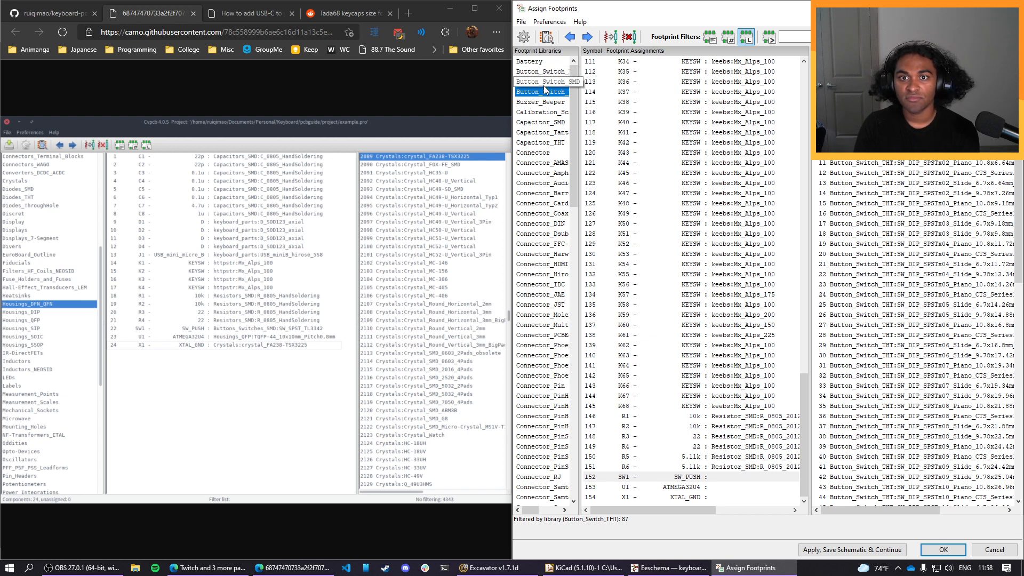
click(543, 85)
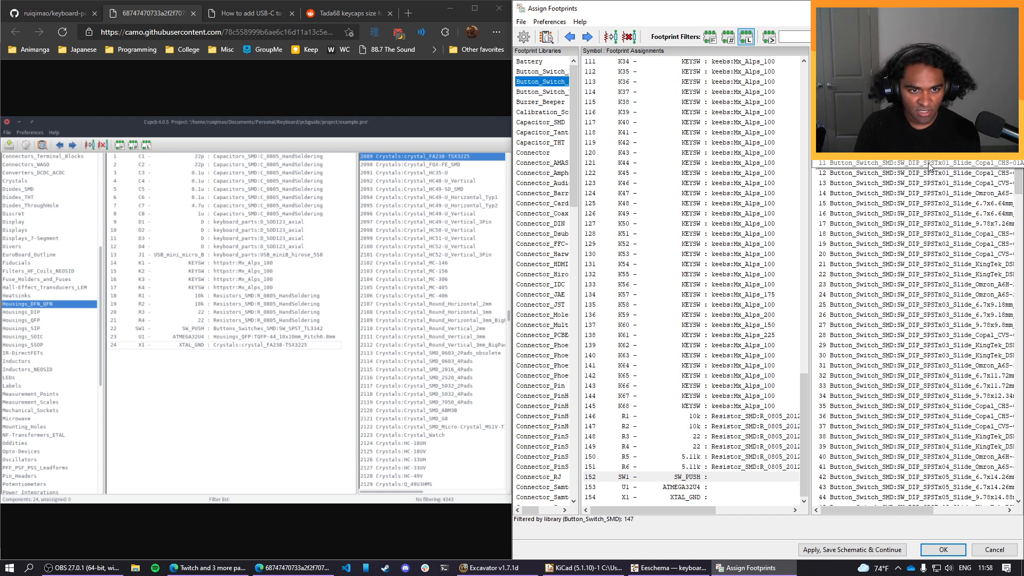
scroll(928, 167, down, 5)
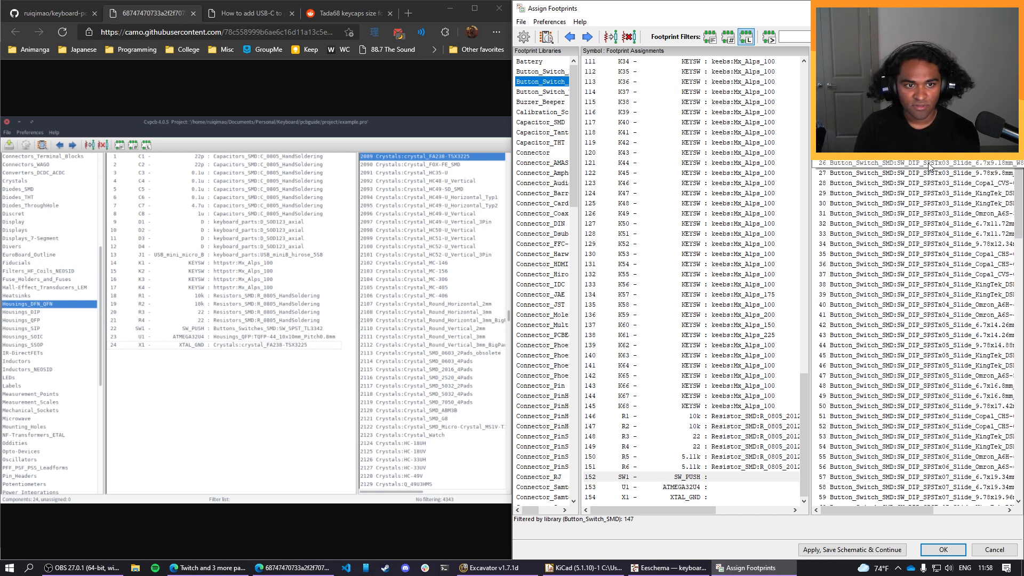
scroll(928, 166, down, 20)
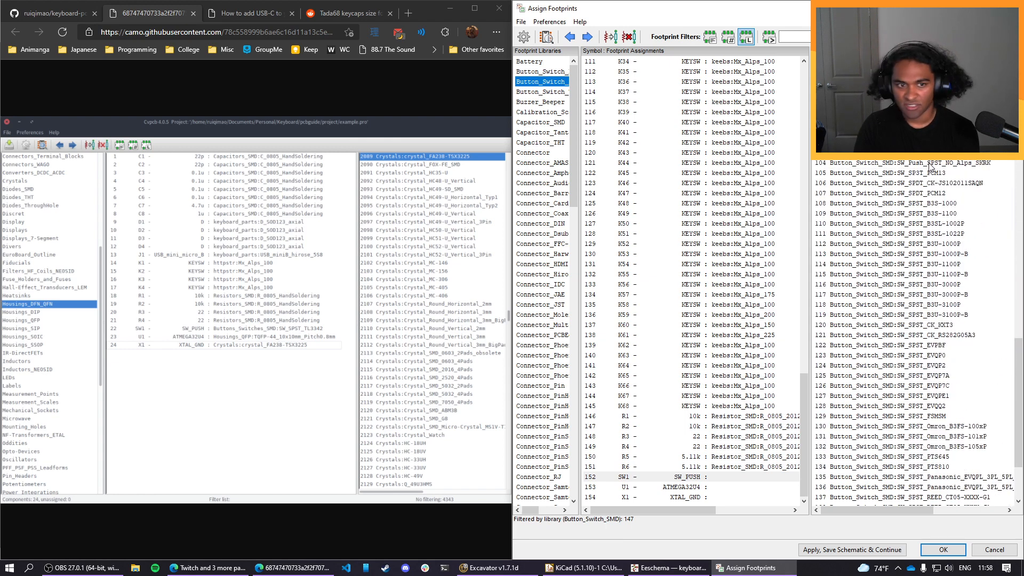
scroll(938, 275, down, 4)
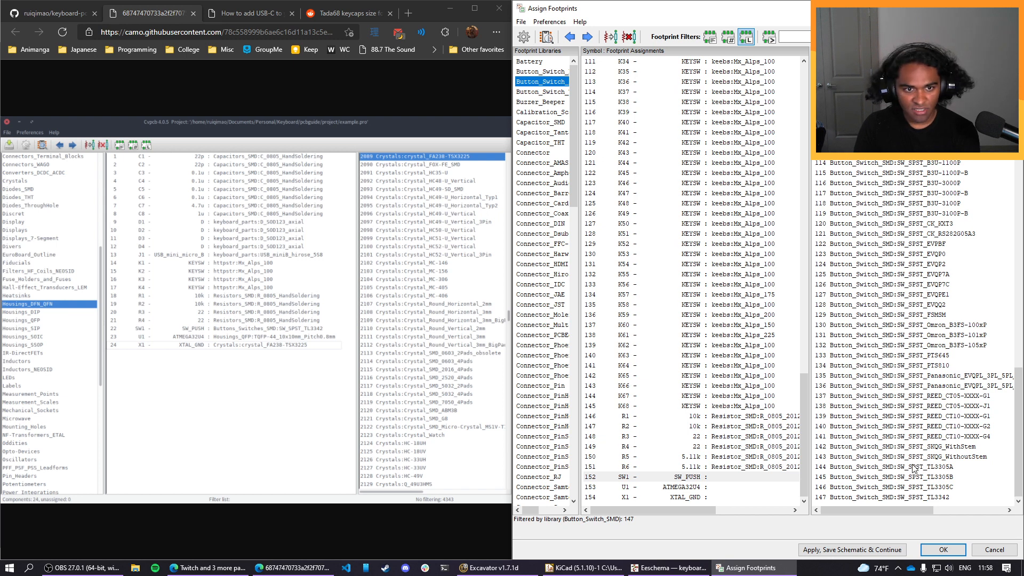
double_click(928, 499)
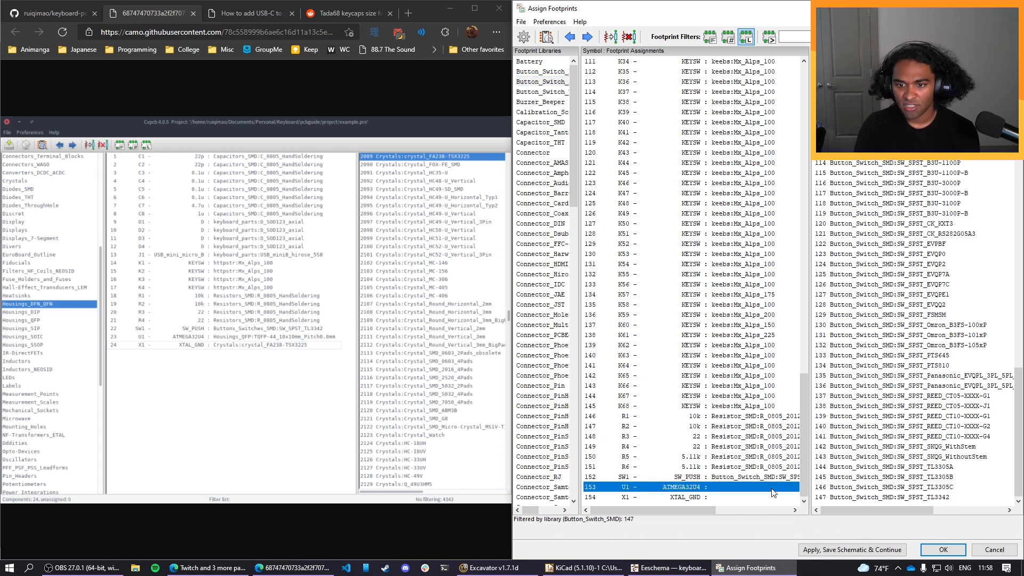
Look through the footprint libraries for the ATMEGA32U4 microcontroller U1, listing the contents of the Heatsink library.
scroll(542, 311, down, 12)
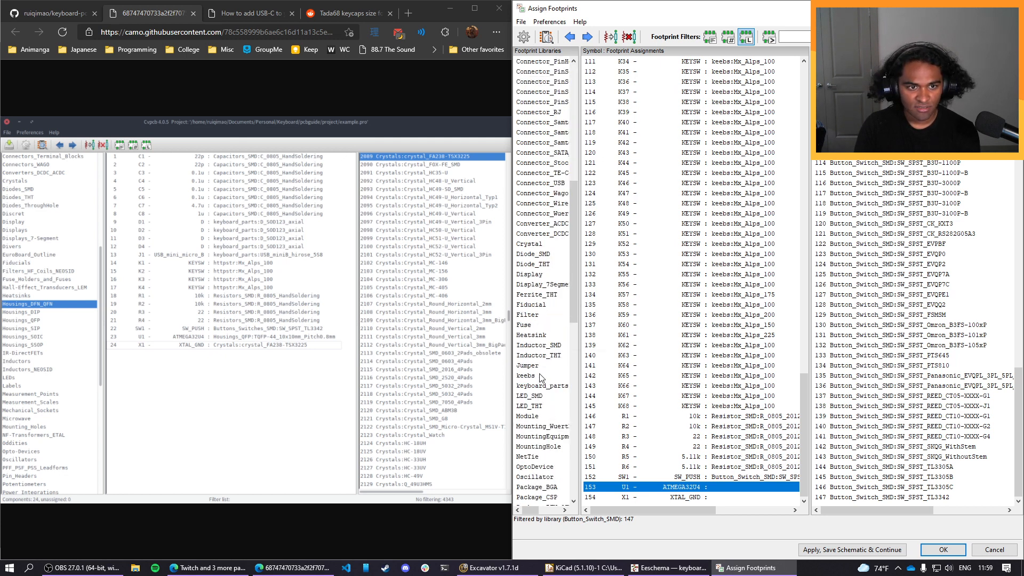
click(536, 336)
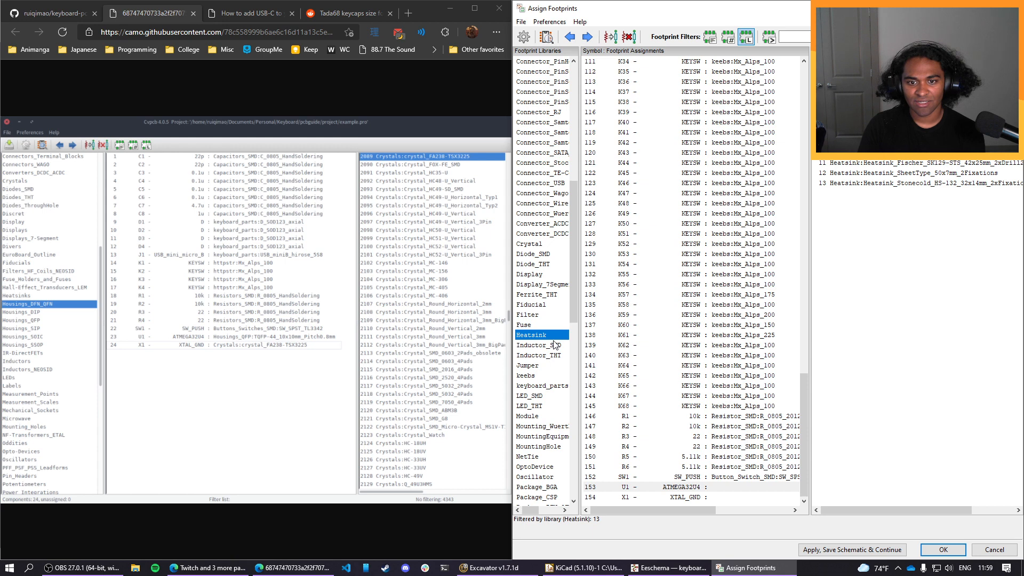
Look through the footprints of the Crystal library for a match to crystal X1.
click(738, 497)
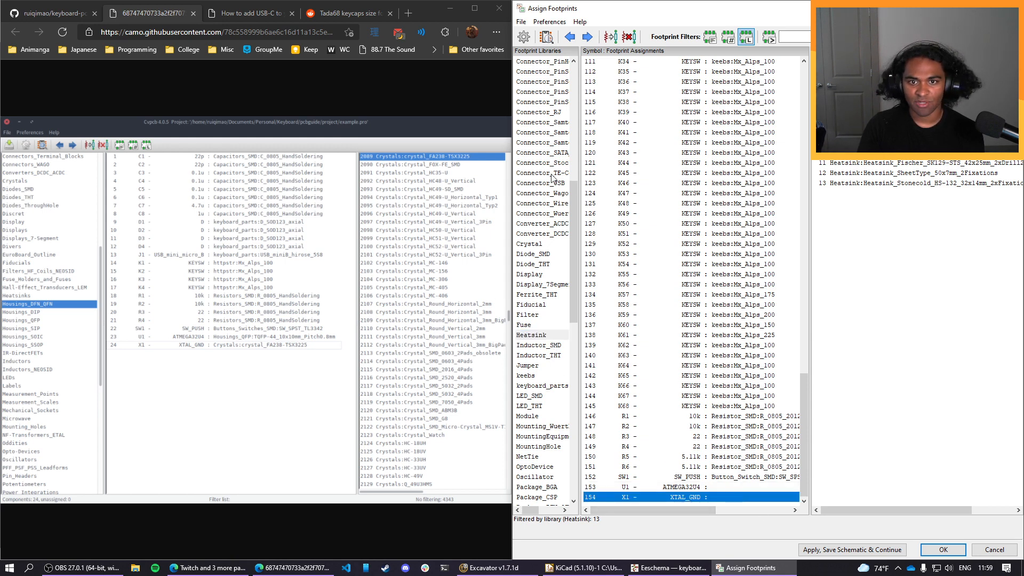
scroll(545, 368, up, 4)
click(546, 366)
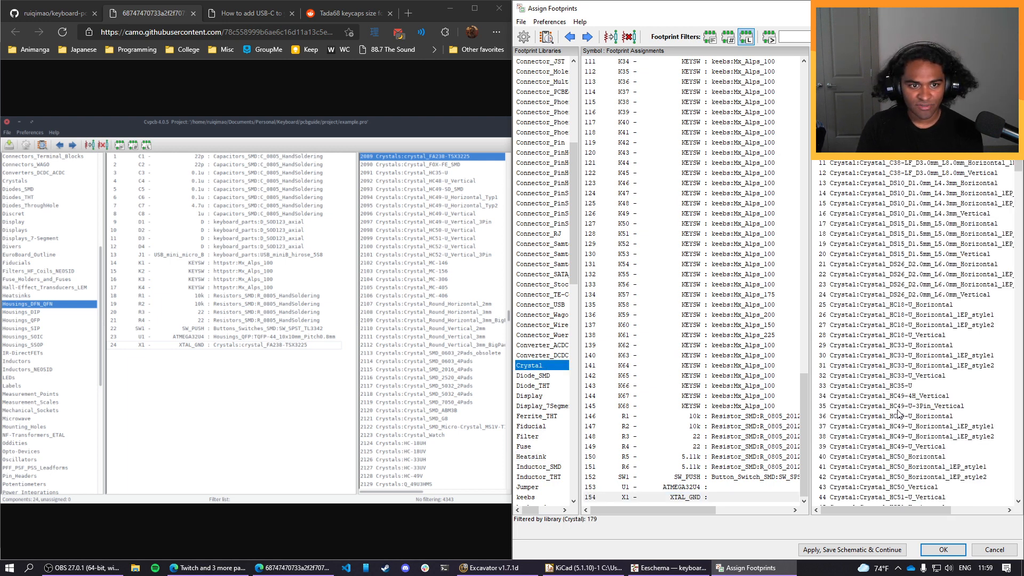
scroll(921, 331, down, 2)
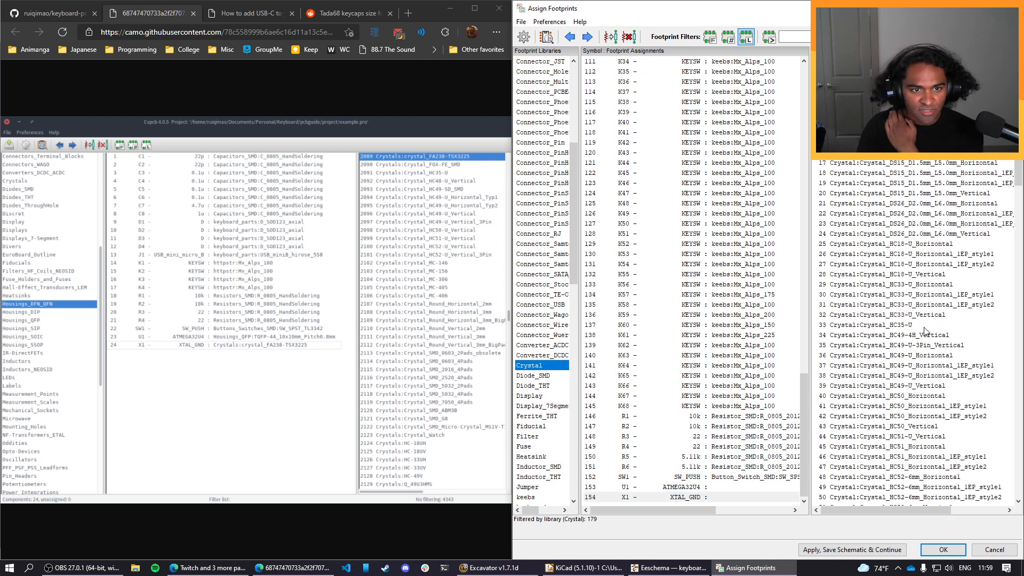
scroll(918, 320, up, 1)
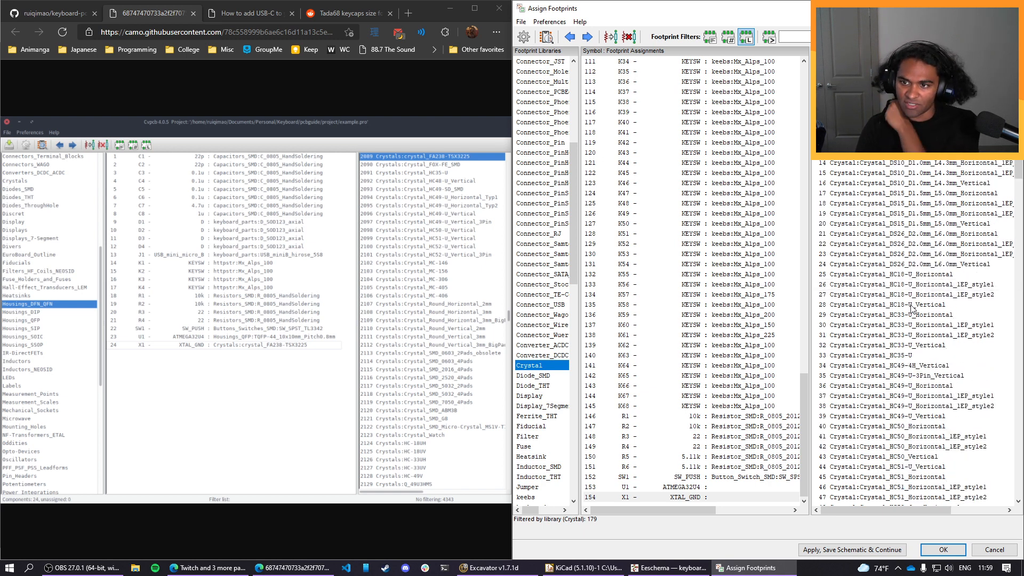
scroll(912, 309, down, 20)
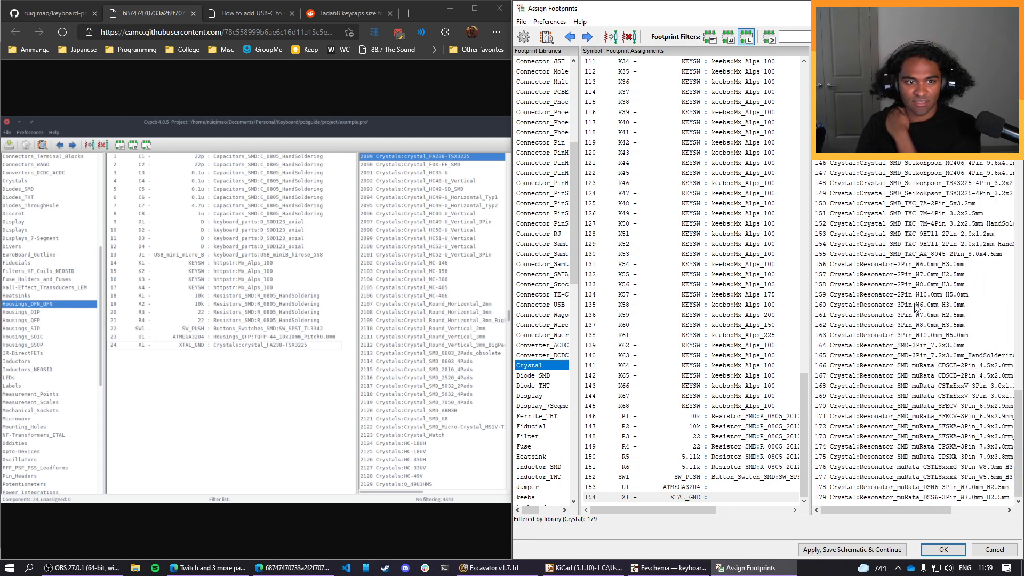
scroll(905, 309, up, 7)
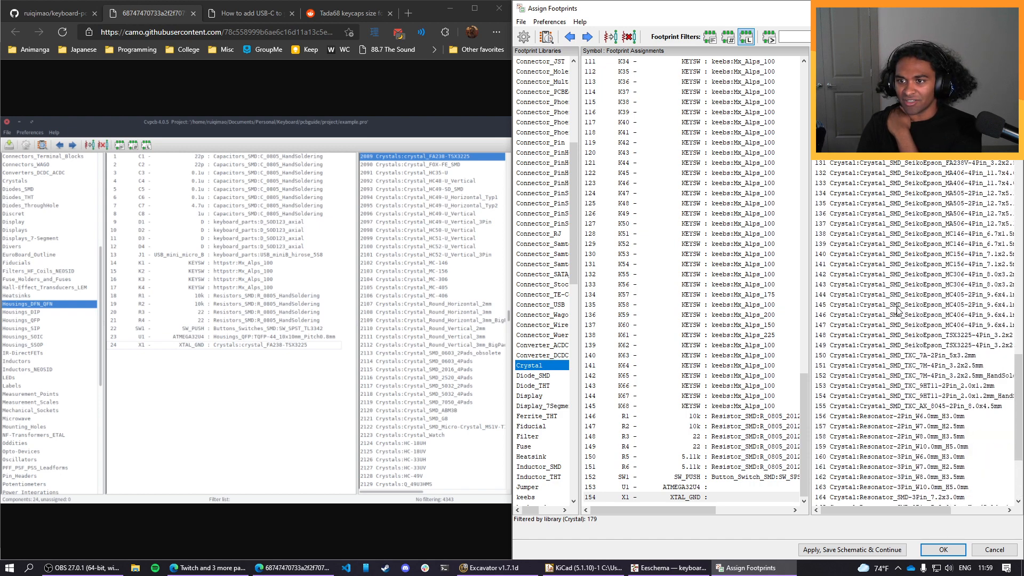
drag(1019, 189, 1020, 104)
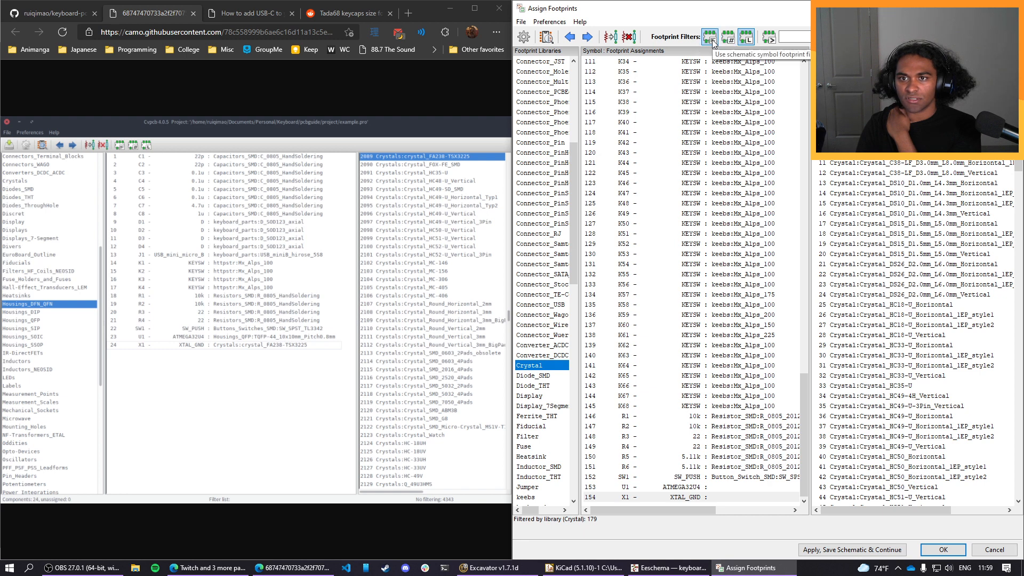
Filter footprints by the text "fa238" instead of by library, and assign the Epson FA-238 hand-soldering 3.2x2.5 mm footprint to crystal X1.
click(770, 36)
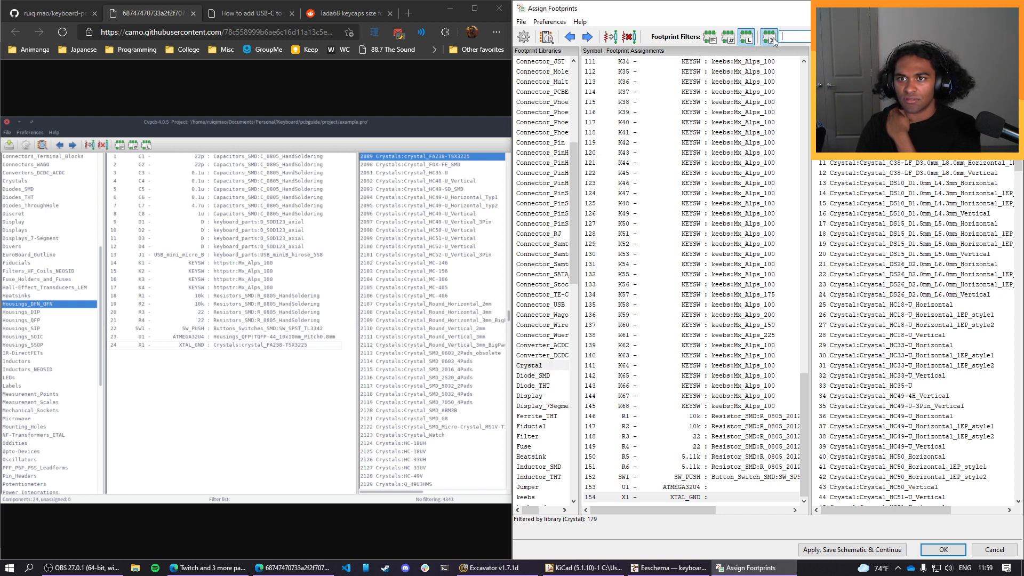
click(745, 36)
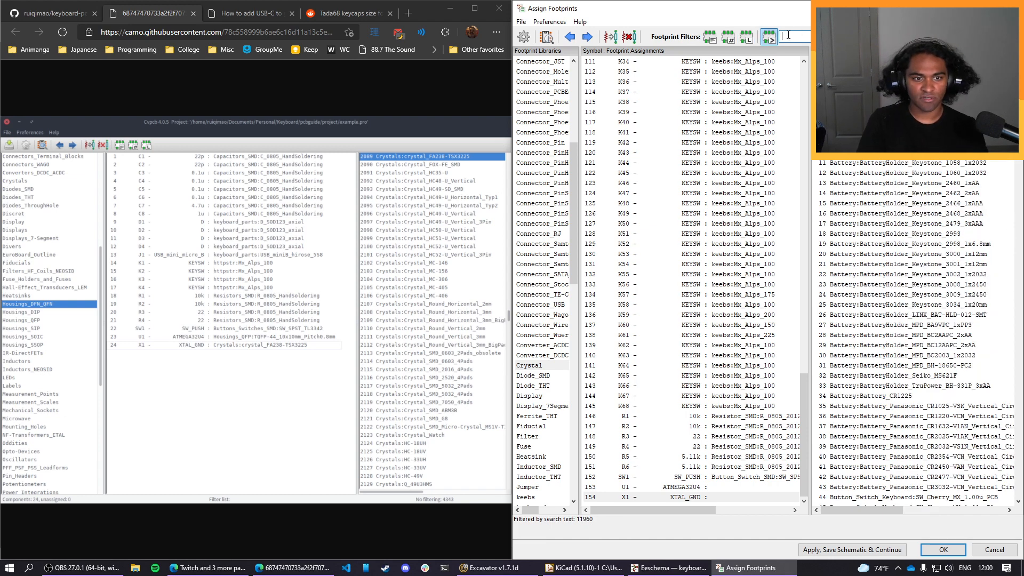
text(fa238)
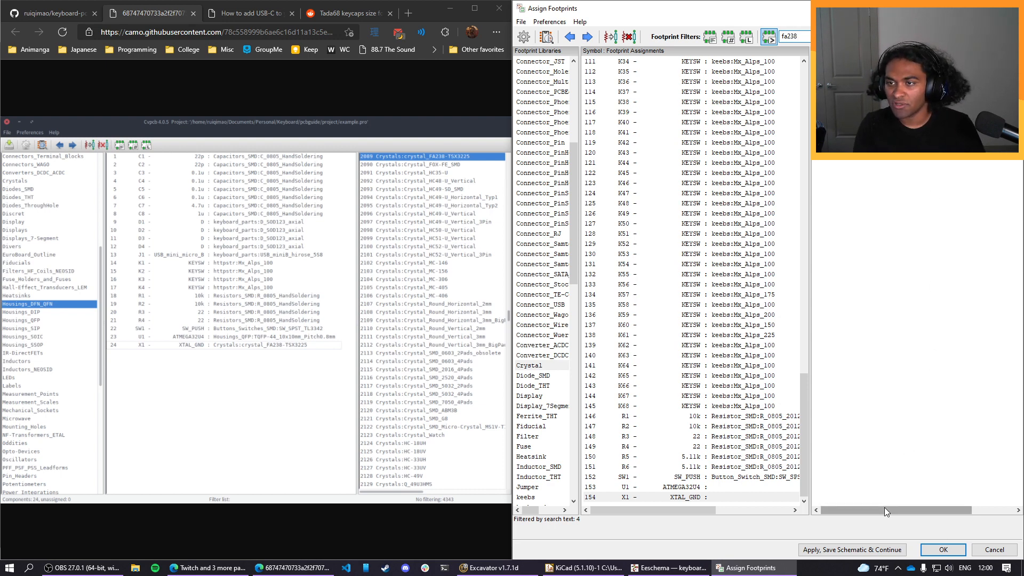
drag(884, 507, 947, 518)
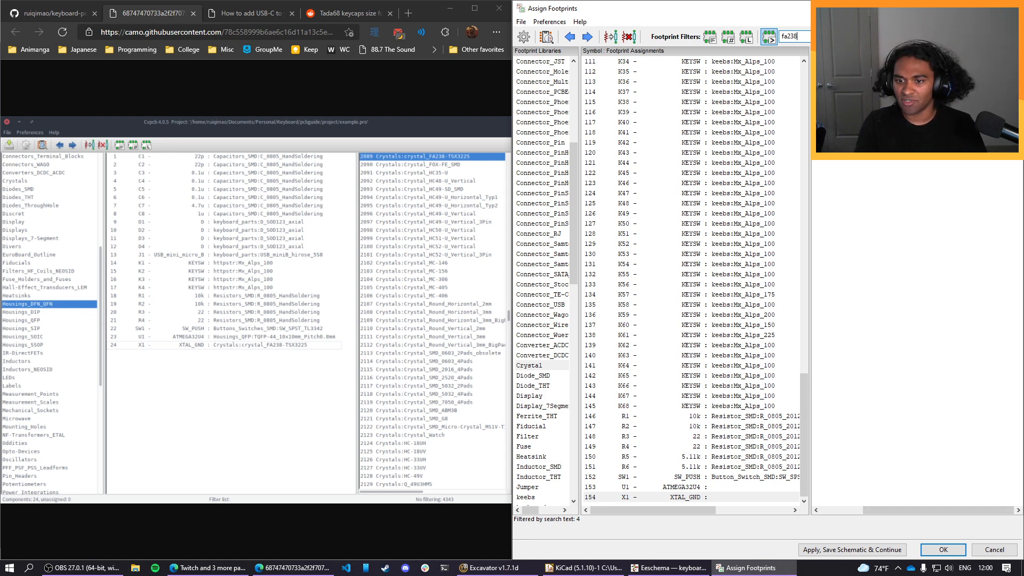
double_click(906, 71)
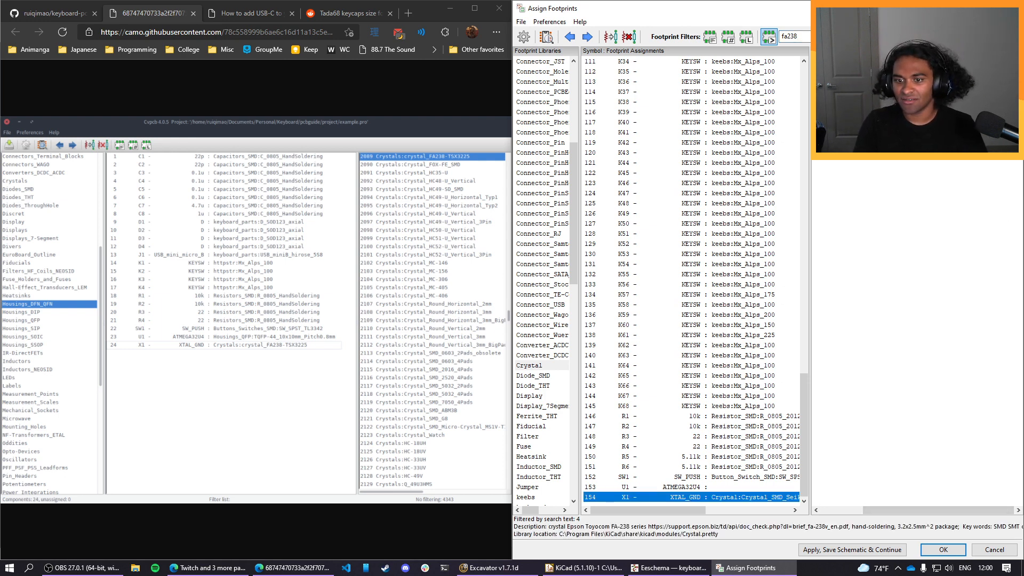
Search footprints for "tqfp" and assign the 10x10 mm TQFP-44 footprint from the Package_QFP library to microcontroller U1.
click(754, 488)
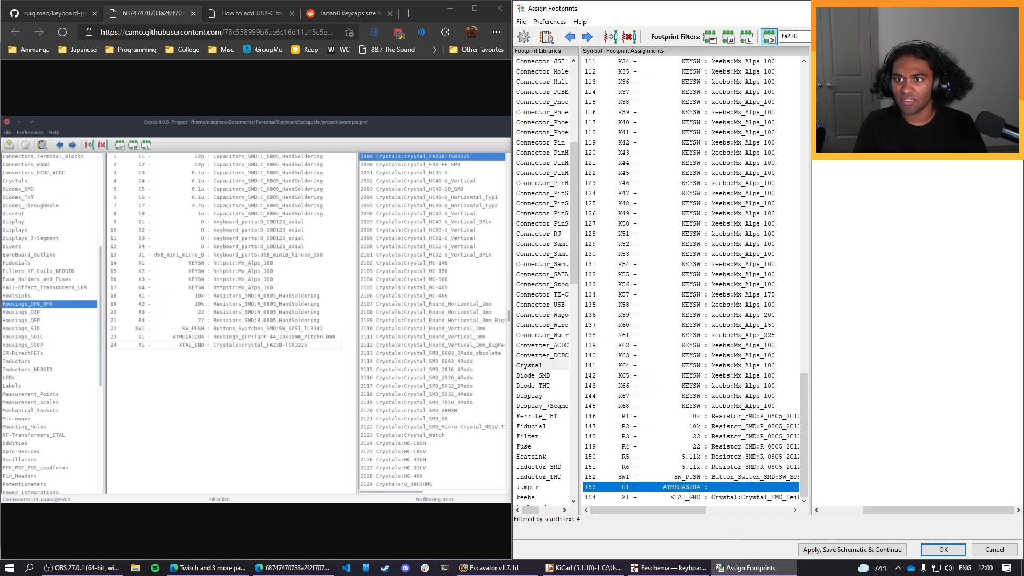
double_click(804, 40)
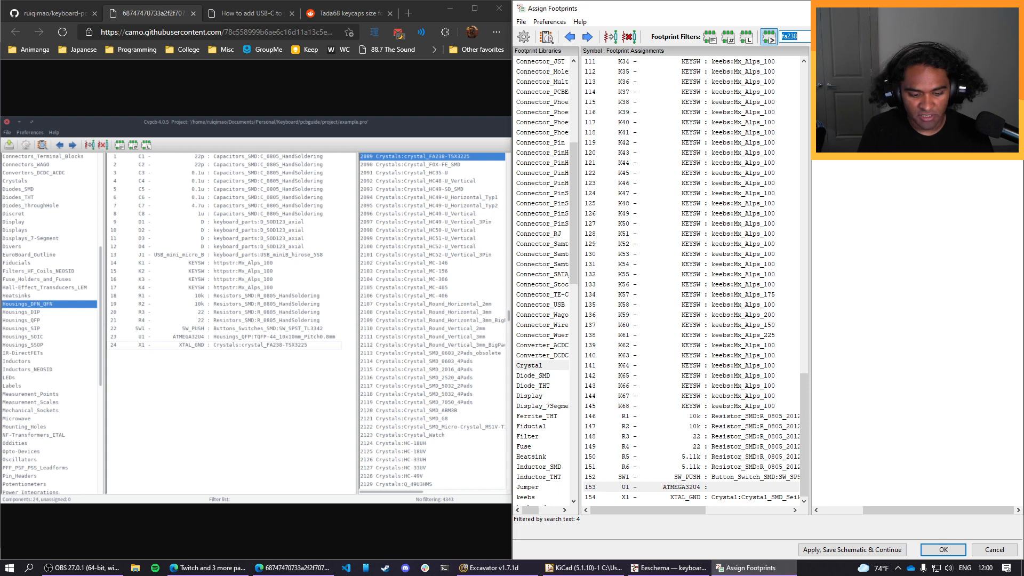
text(tqfp)
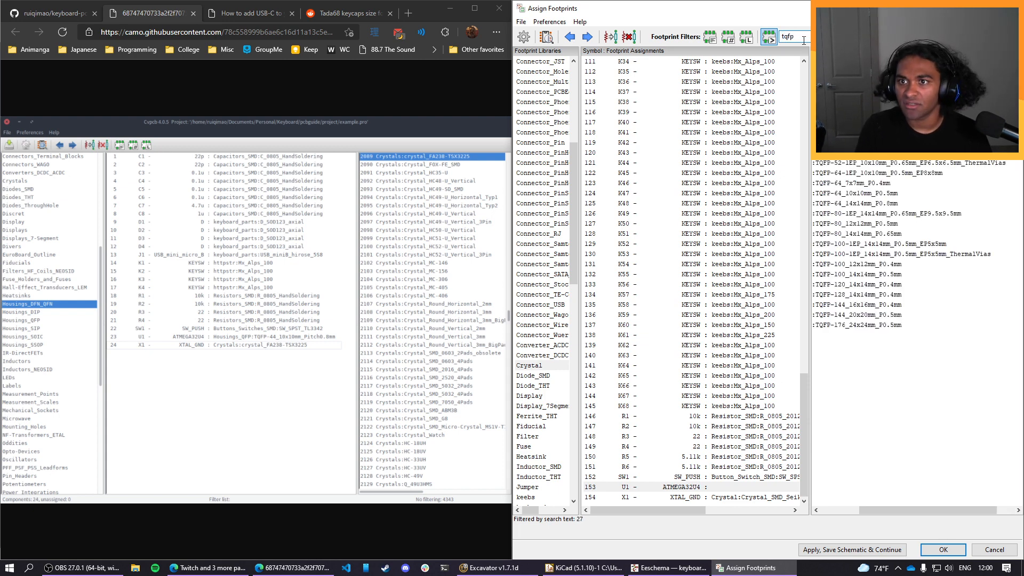
drag(923, 509, 873, 515)
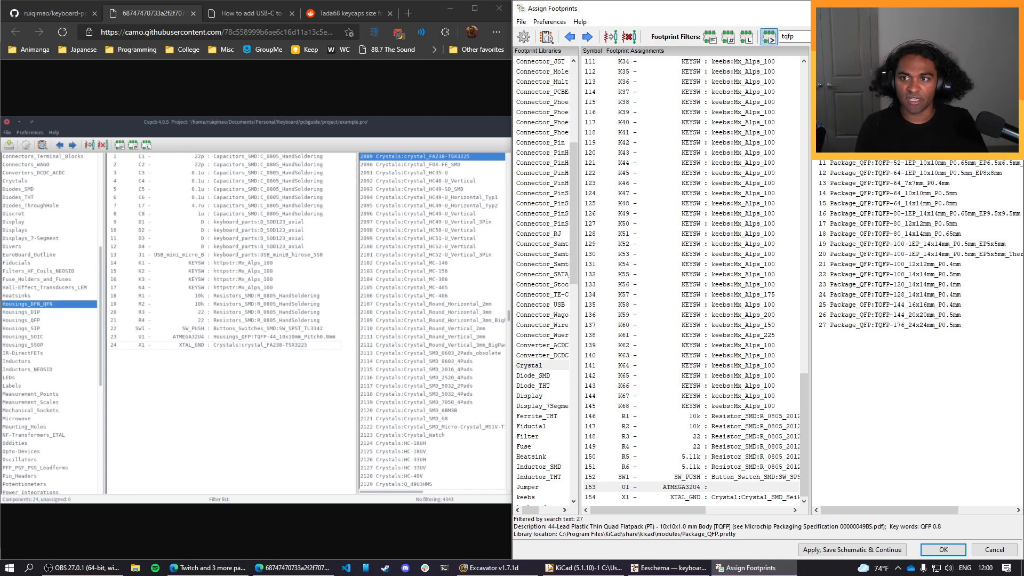
double_click(888, 82)
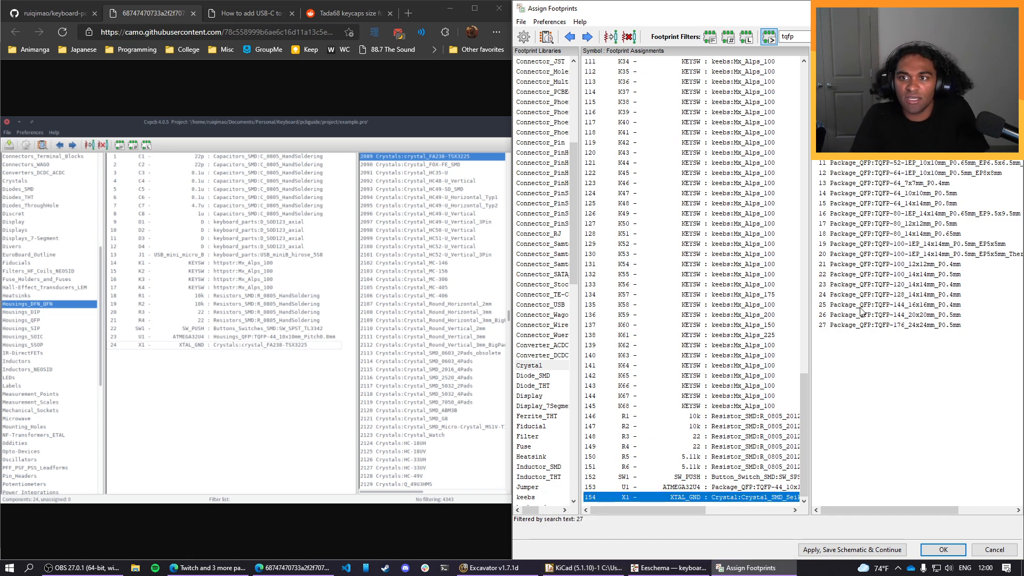
Select USB-C receptacle J1 and look through the footprints matching "usb", trying the "usb_c" filter as well.
scroll(735, 478, up, 2)
scroll(736, 478, up, 18)
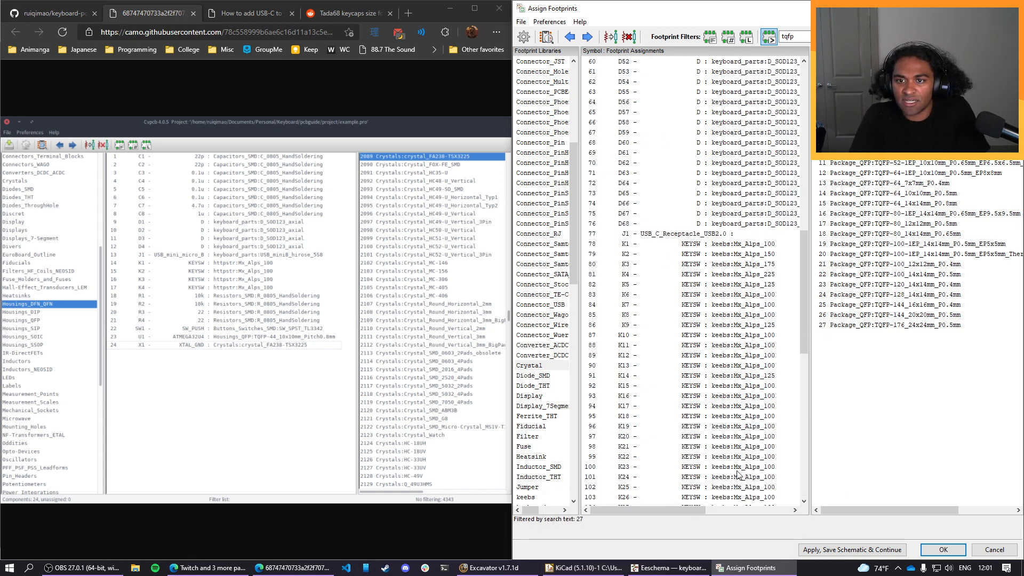
click(739, 327)
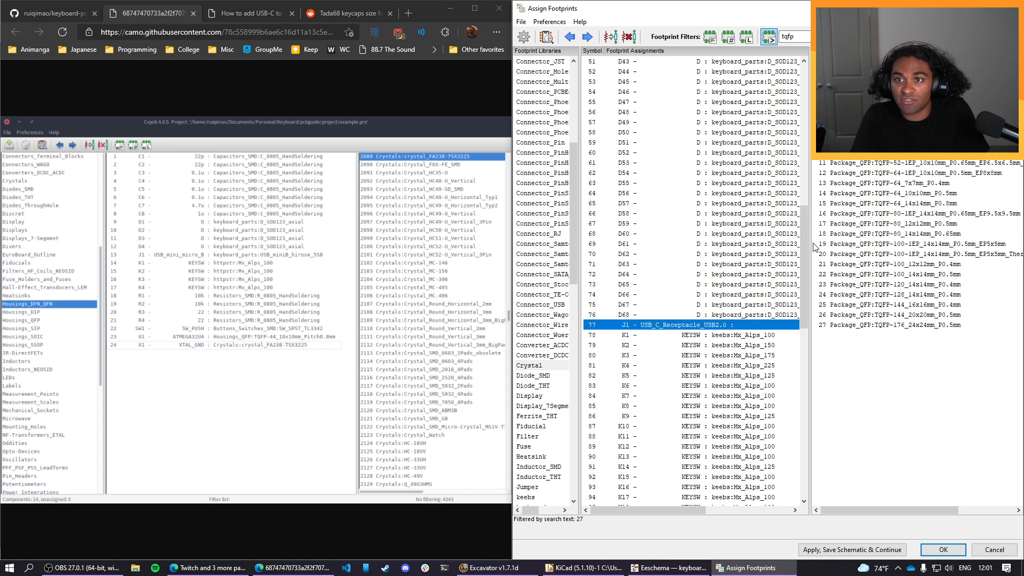
double_click(802, 34)
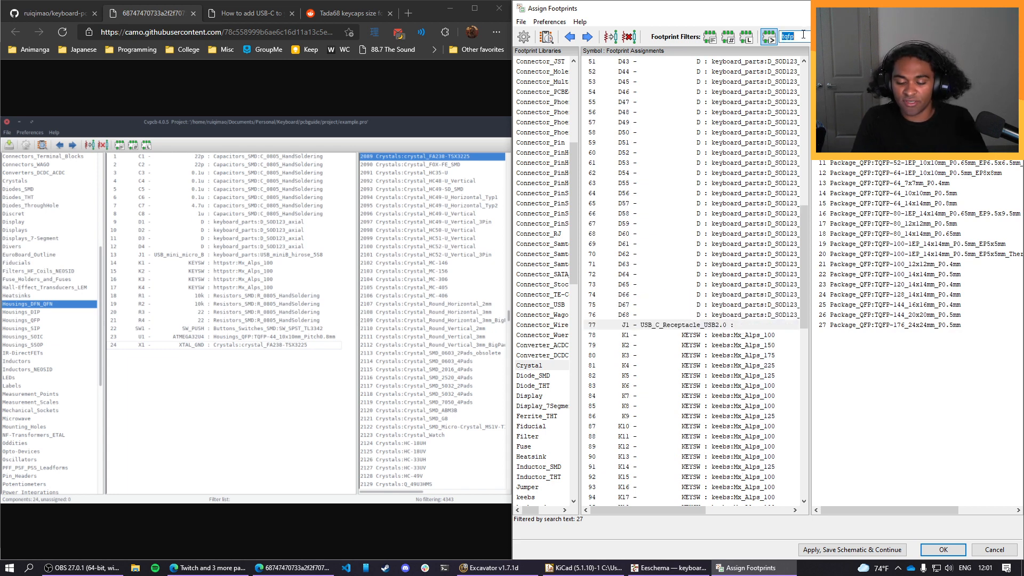
text(usb)
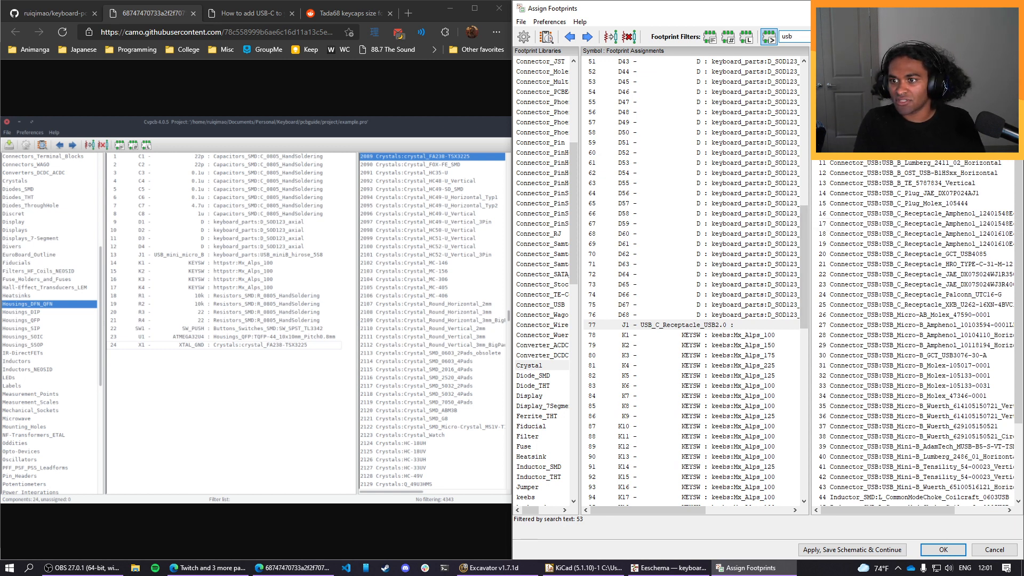
text(_c)
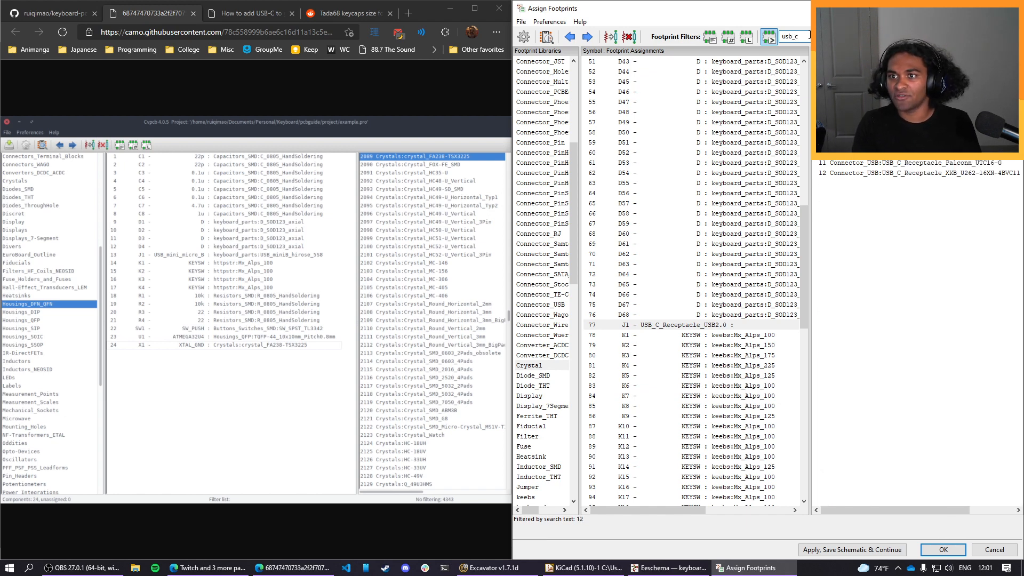
key(BackSpace)
scroll(970, 285, down, 2)
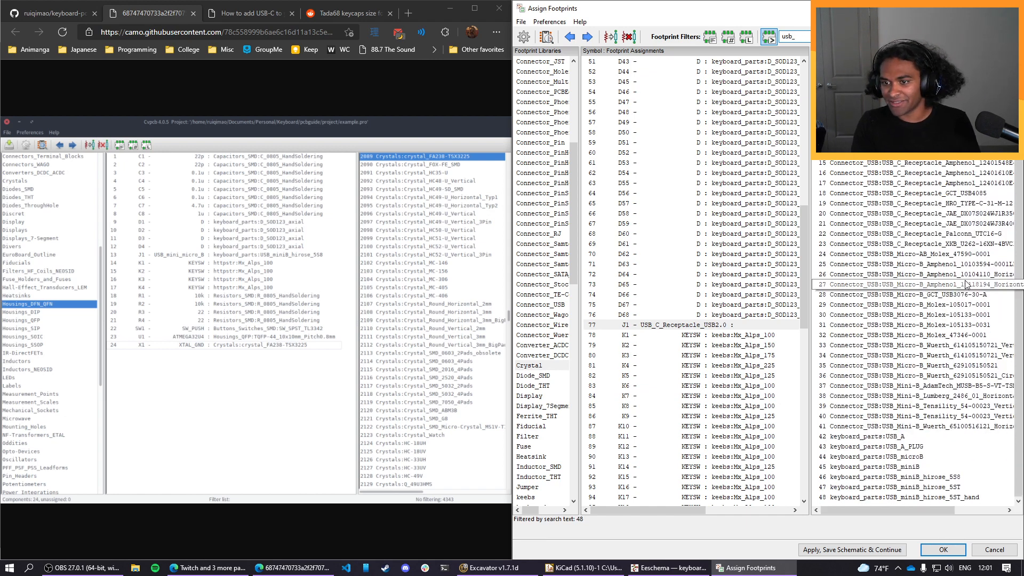
key(BackSpace)
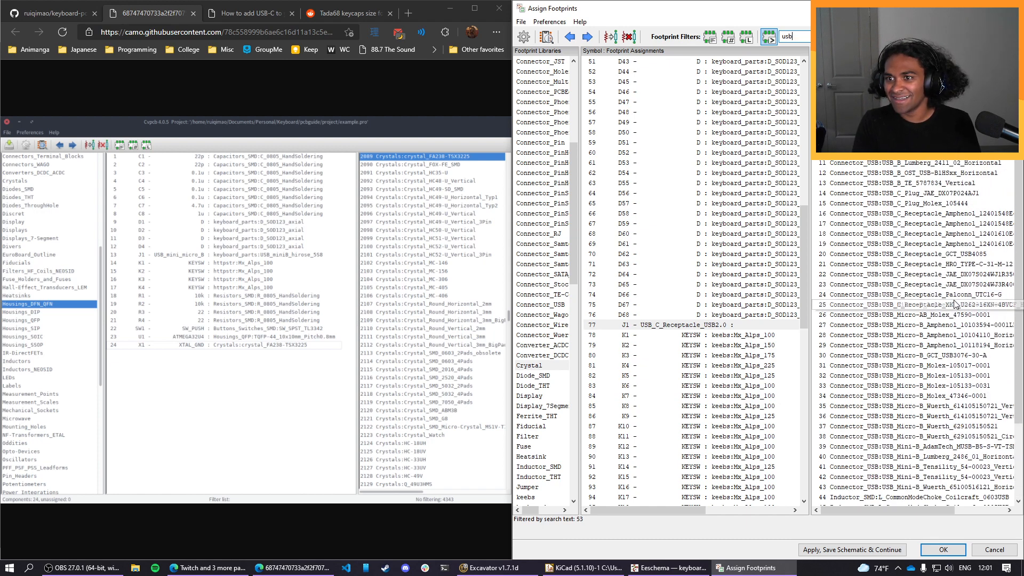
scroll(954, 304, down, 3)
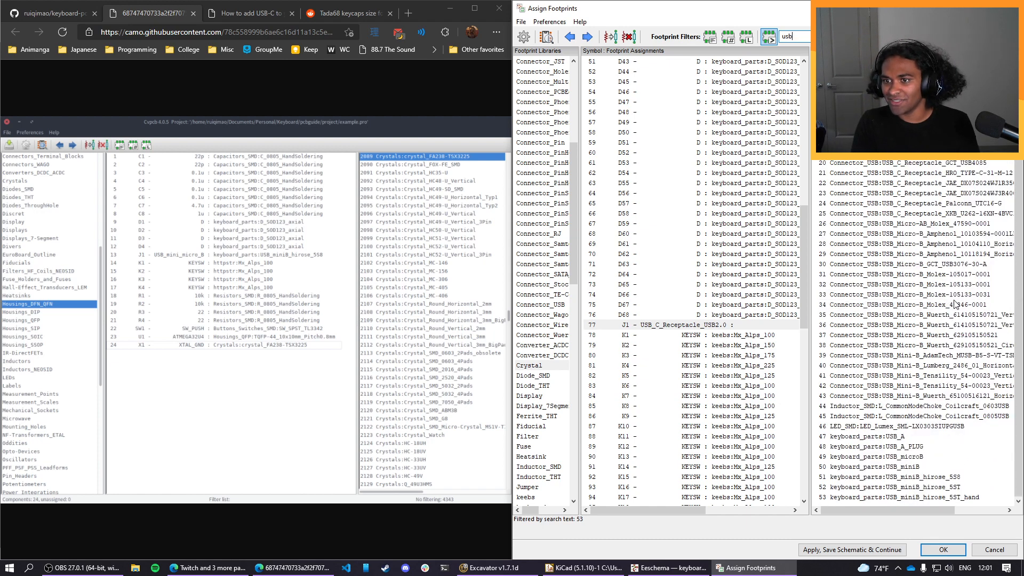
scroll(936, 398, up, 3)
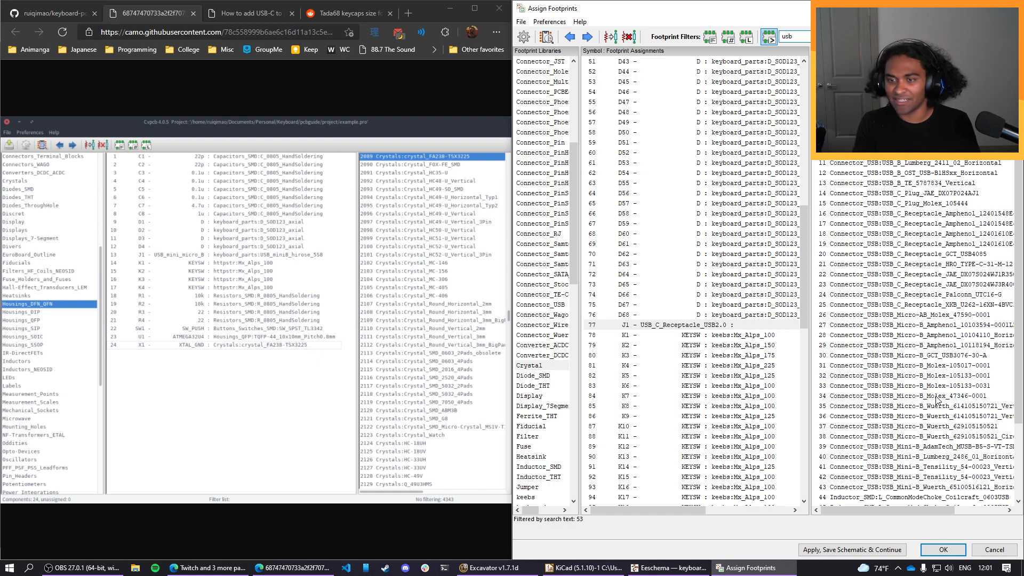
Narrow the footprint search to "usb_c_re" and read the full names of the USB-C receptacle footprints.
text(_c)
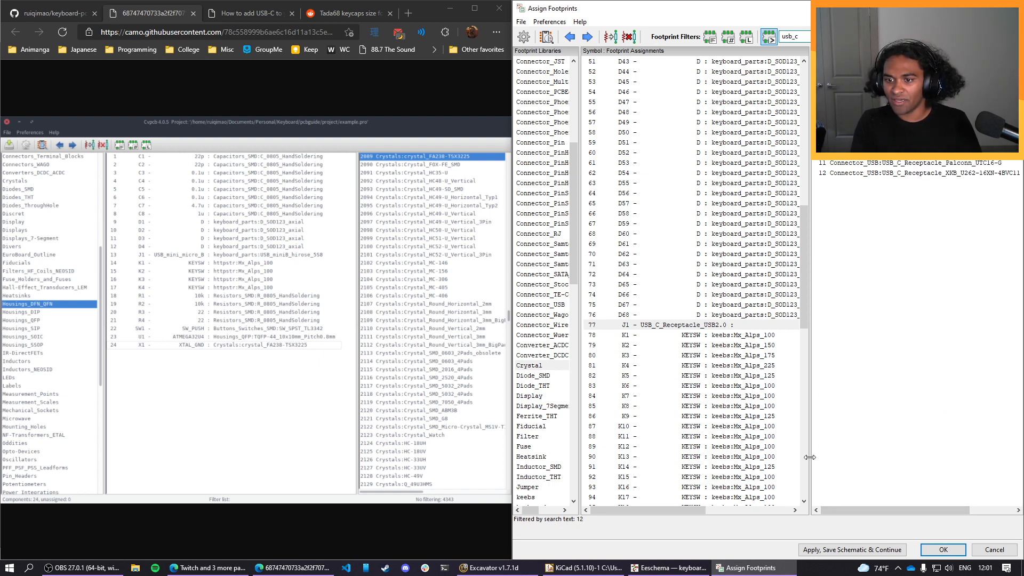
mouse_move(894, 514)
mouse_down()
mouse_move(940, 515)
mouse_move(889, 511)
mouse_up()
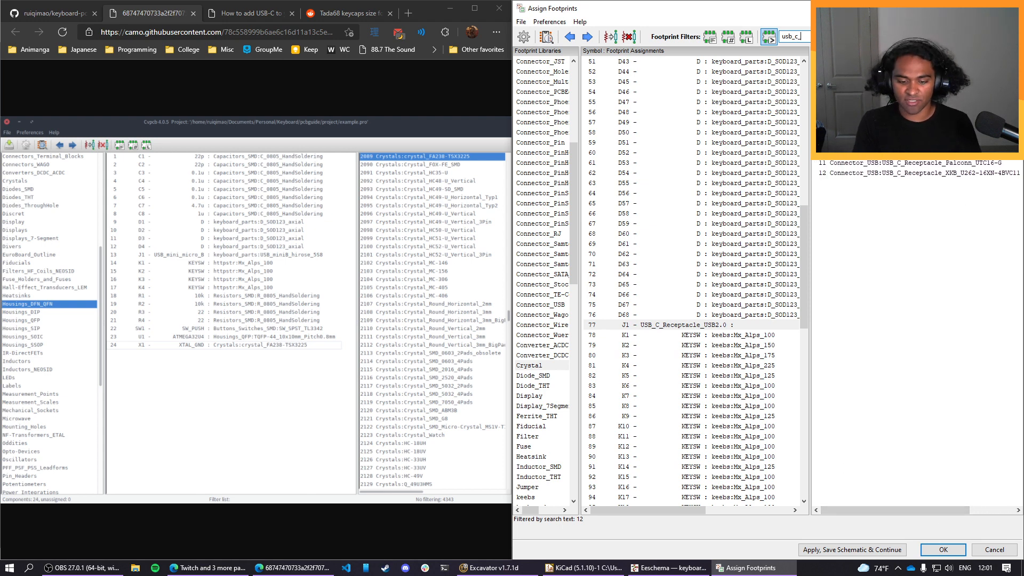
text(re)
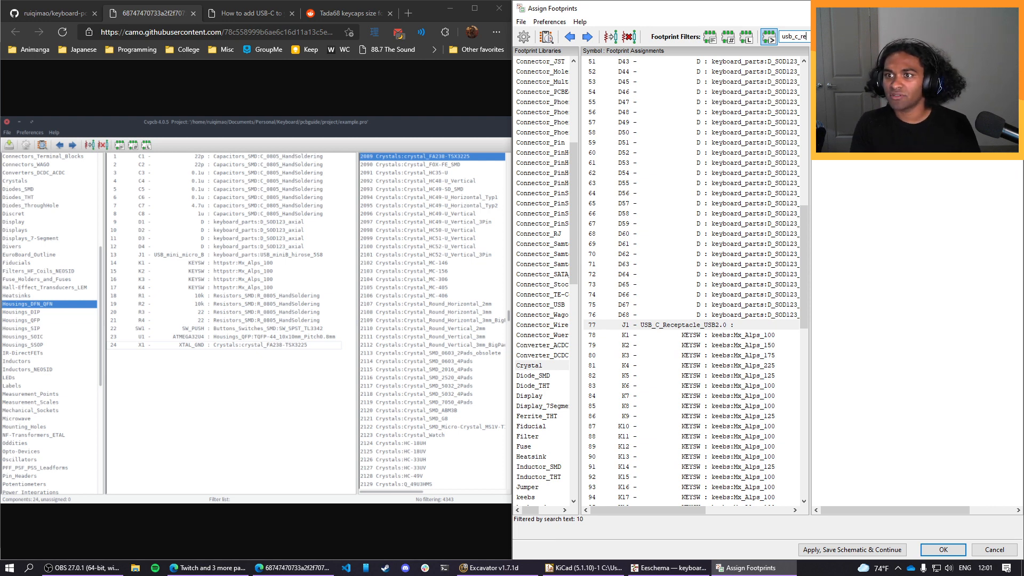
drag(943, 510, 1018, 511)
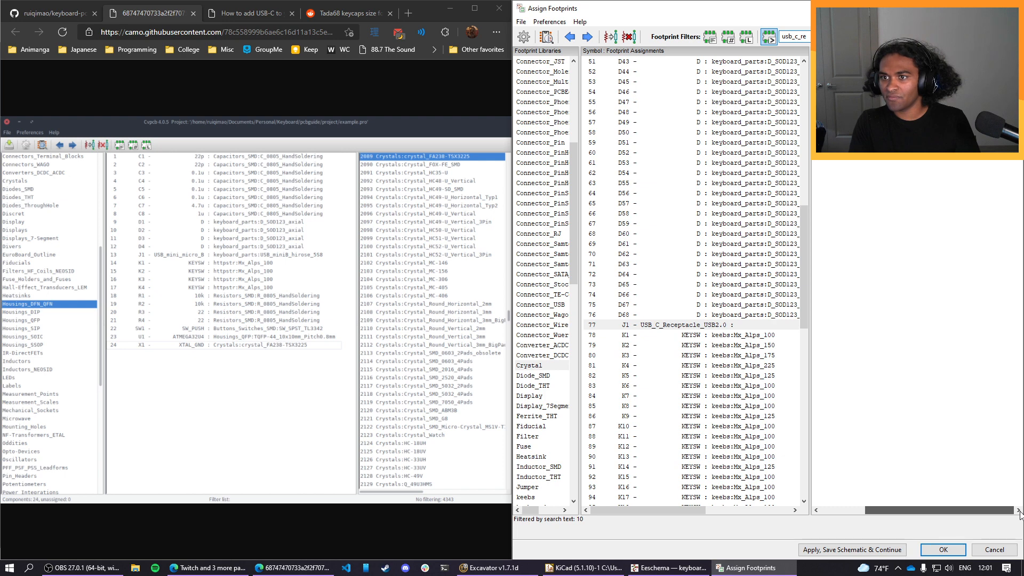
drag(1018, 511, 956, 504)
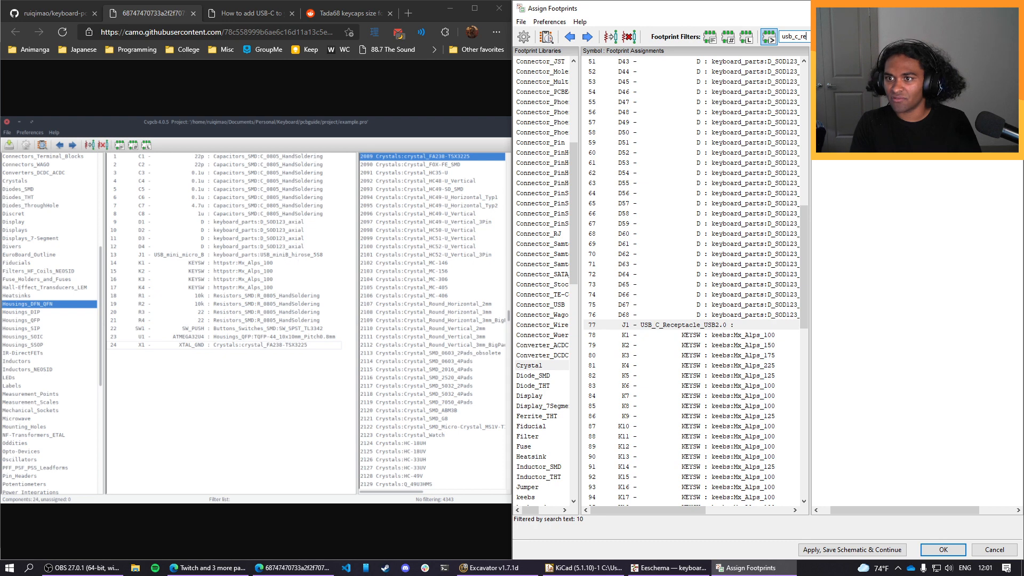
Switch to the web browser and search in a new tab for "hro type-c-31-m-12", looking through the results.
click(414, 12)
text(hro_type)
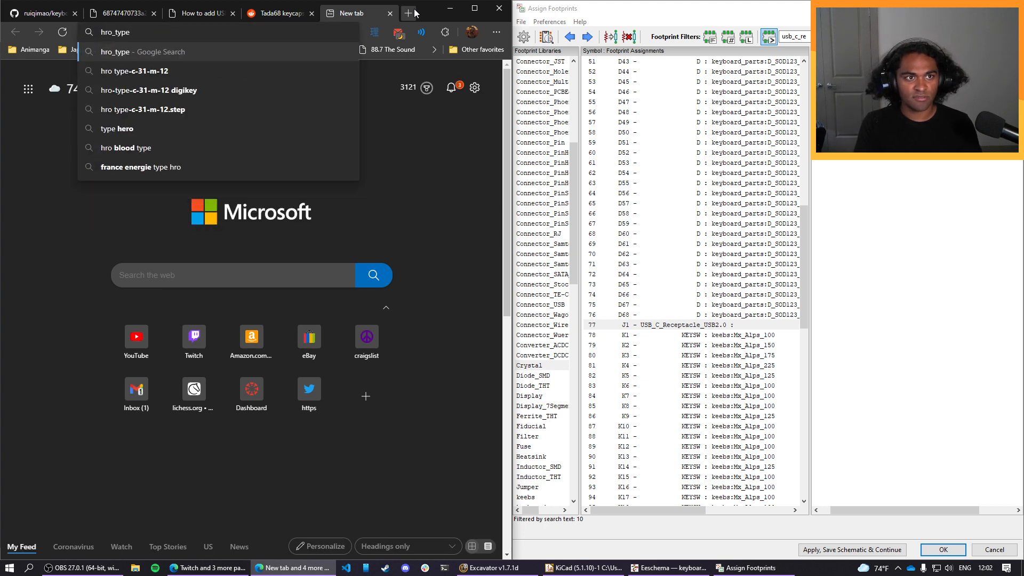
key(Down)
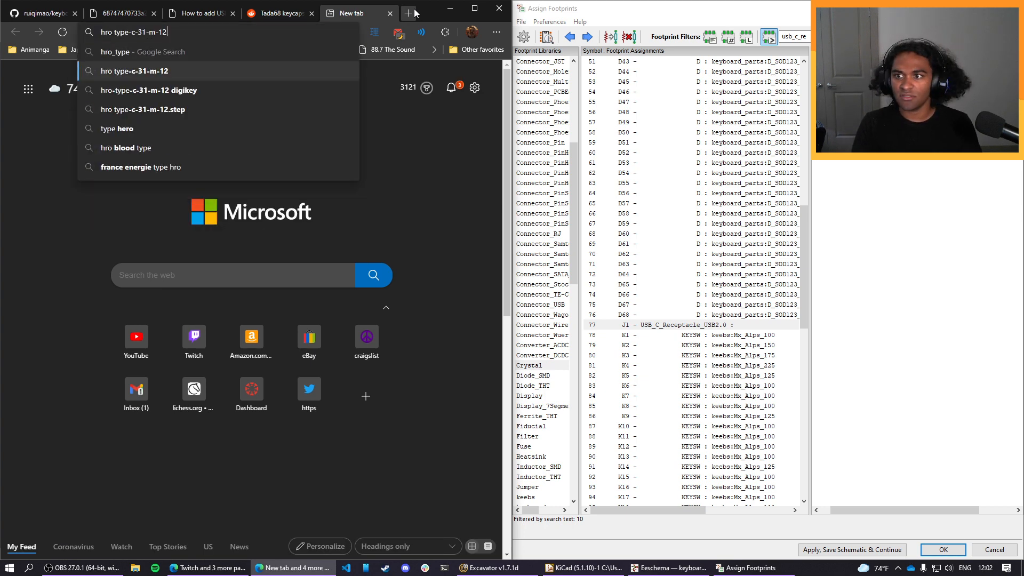
key(Return)
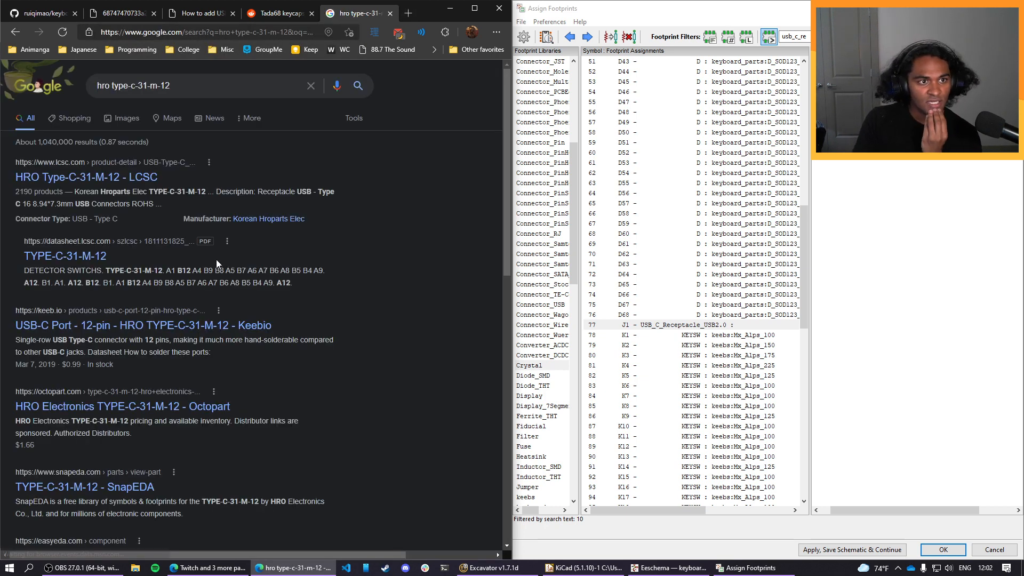
scroll(174, 231, down, 1)
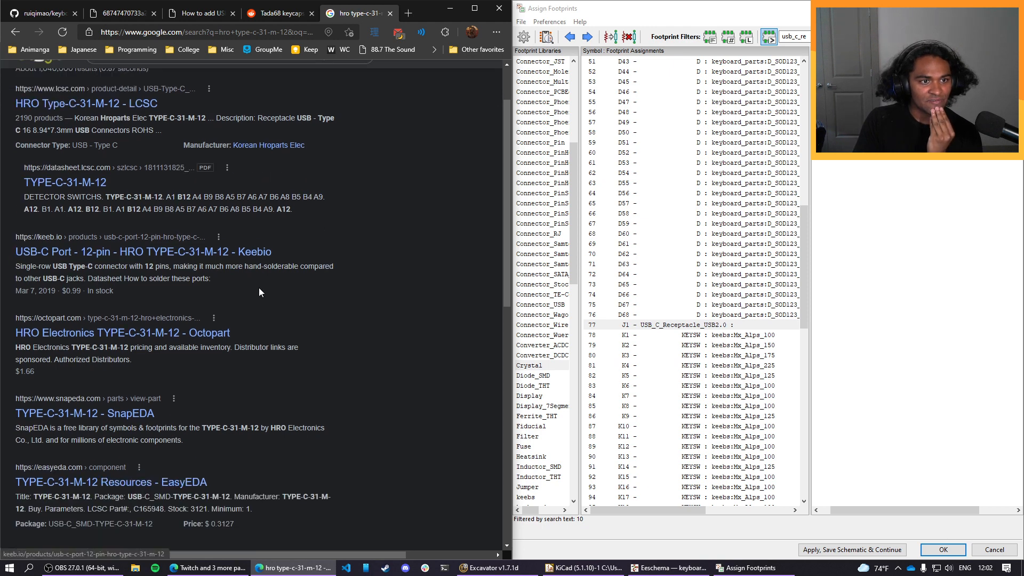
Open the Keebio product page for the HRO TYPE-C-31-M-12 port and assign a footprint from the Connector_USB library to J1.
click(165, 253)
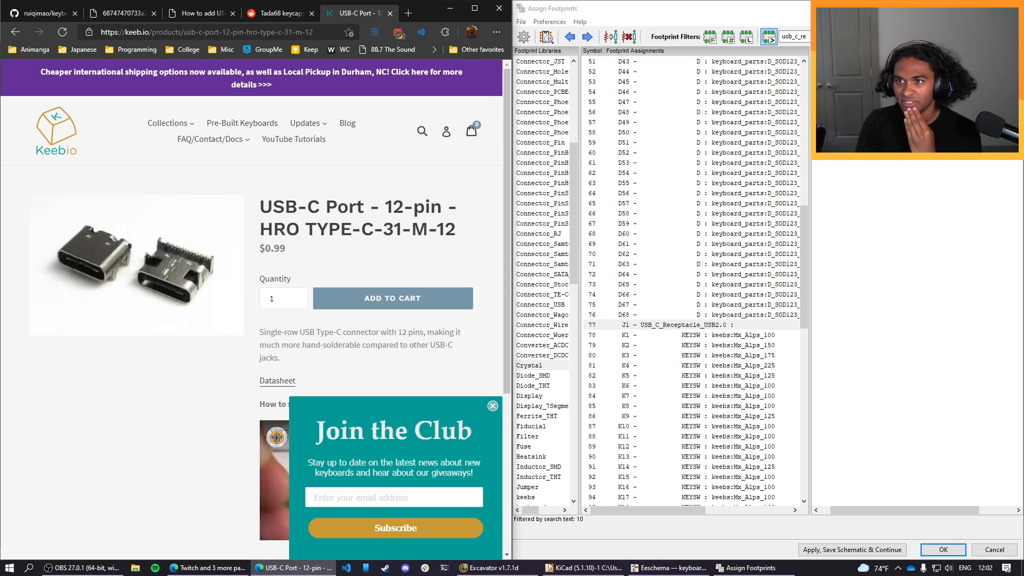
double_click(907, 112)
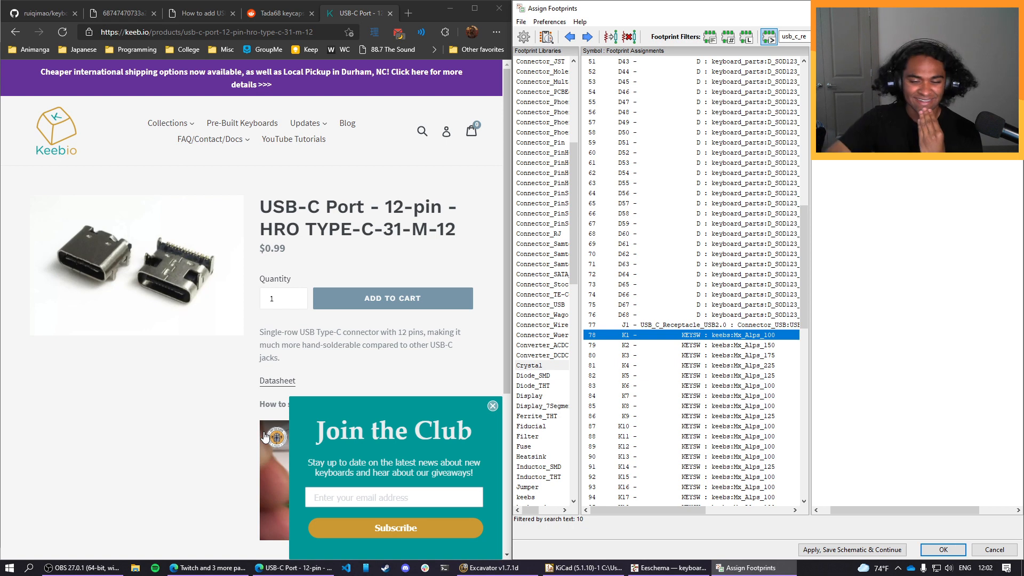
Return to the keyboard PCB guide, apply the footprint assignments, save the schematic and close the Assign Footprints window.
click(45, 13)
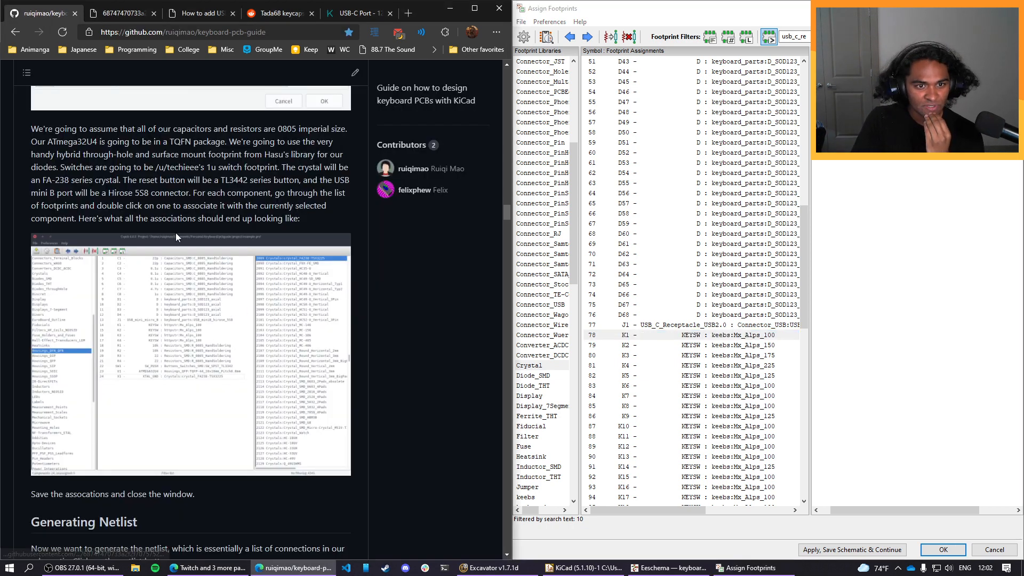
scroll(224, 314, down, 3)
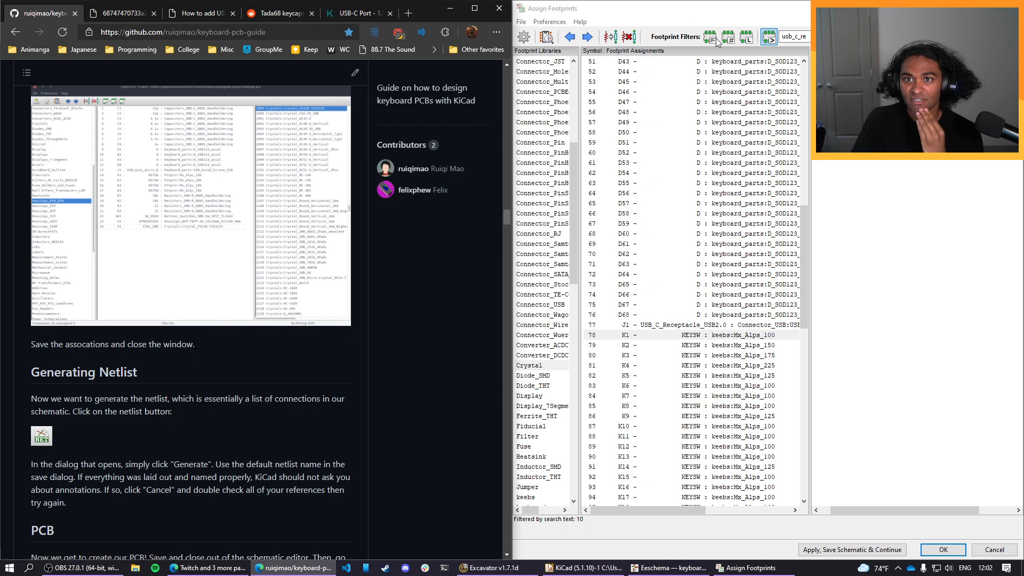
click(835, 544)
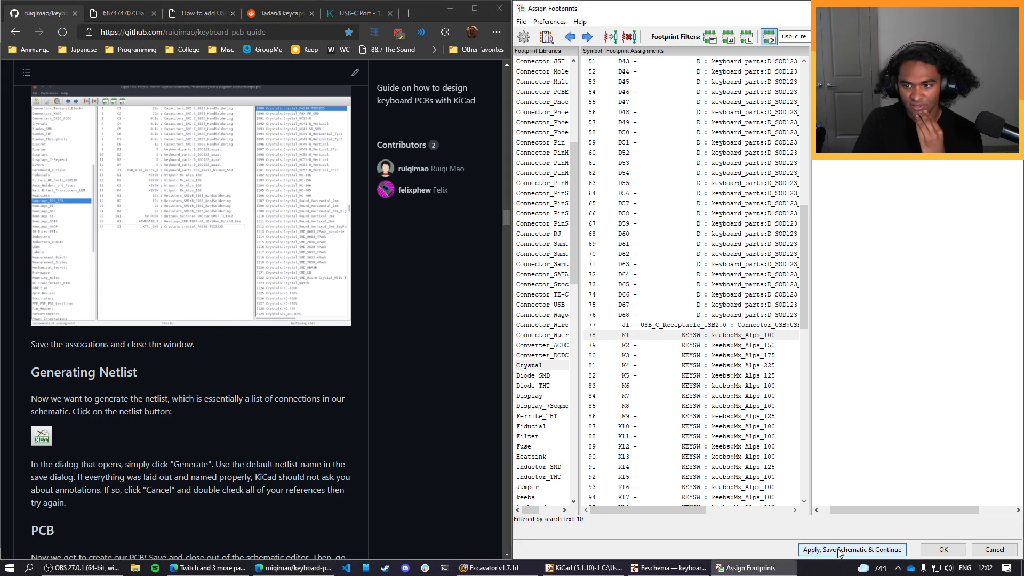
click(837, 550)
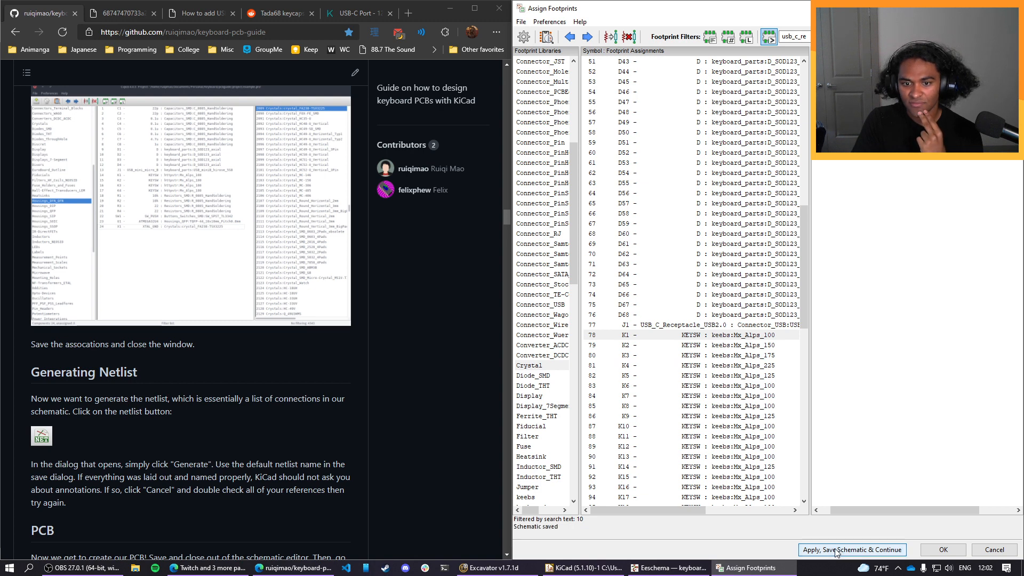
click(939, 550)
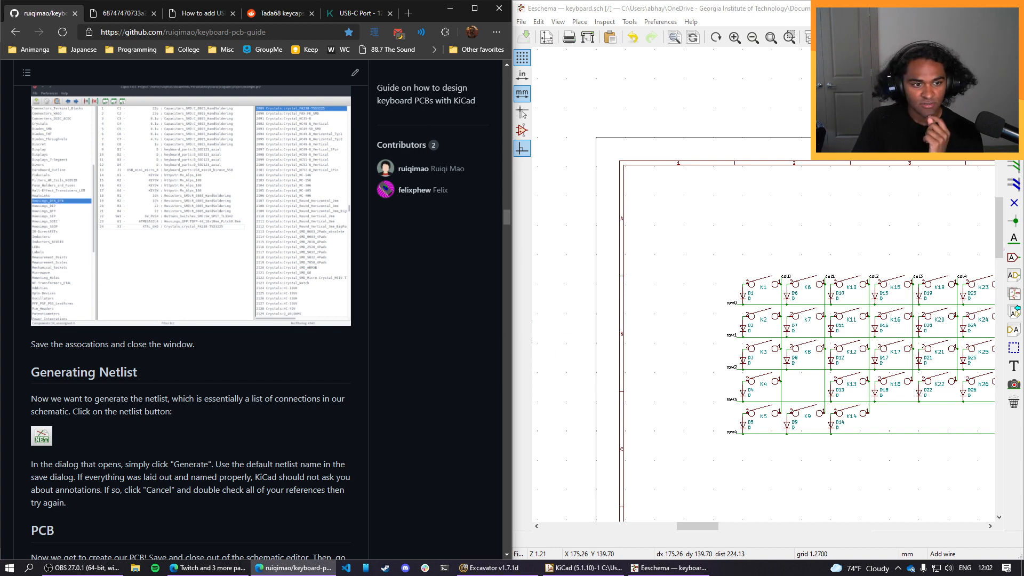
Generate the Pcbnew netlist in the default format and save it as keyboard.net in the Custom_PCB folder.
click(968, 37)
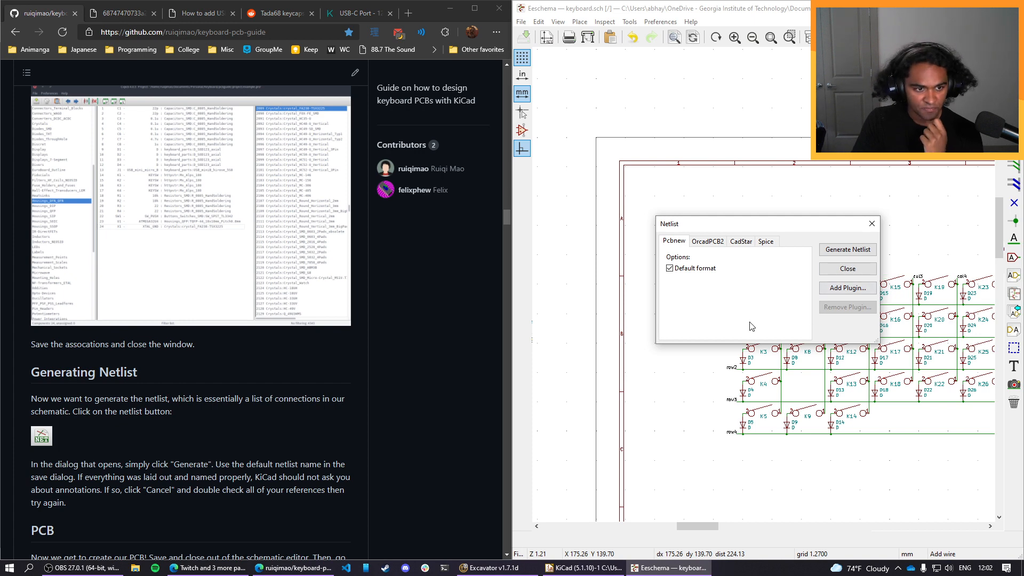
scroll(236, 382, down, 1)
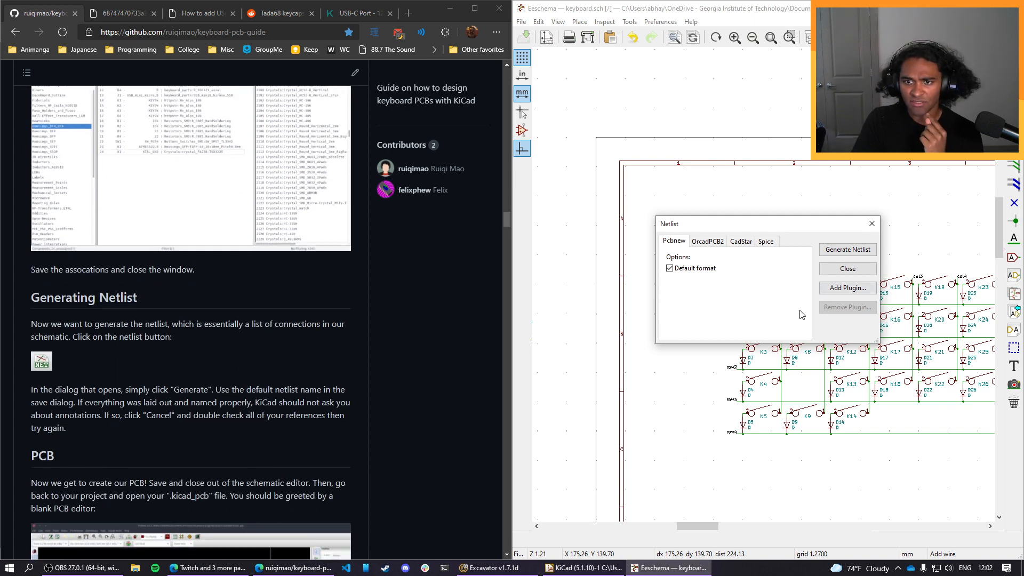
click(864, 251)
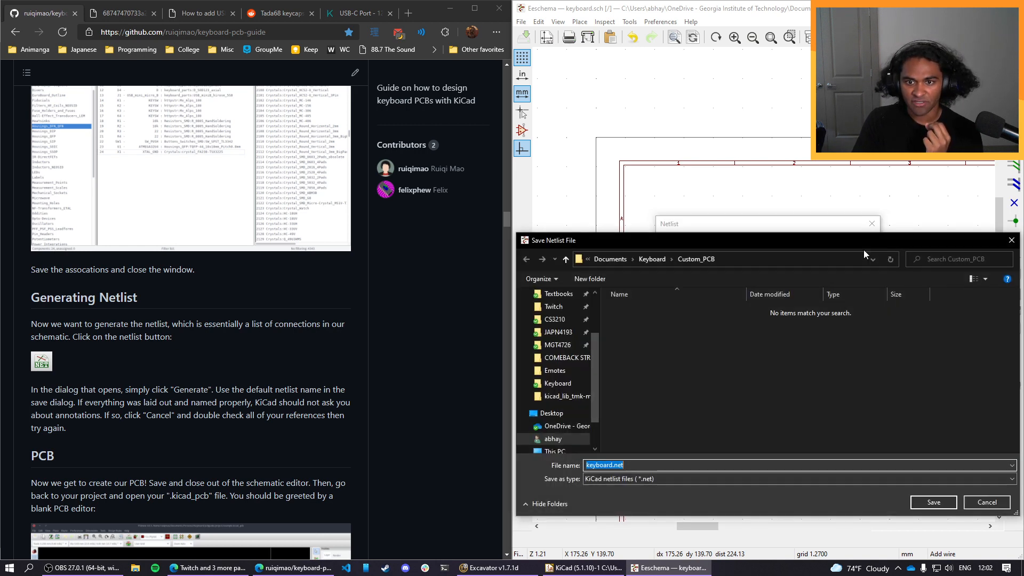
click(948, 504)
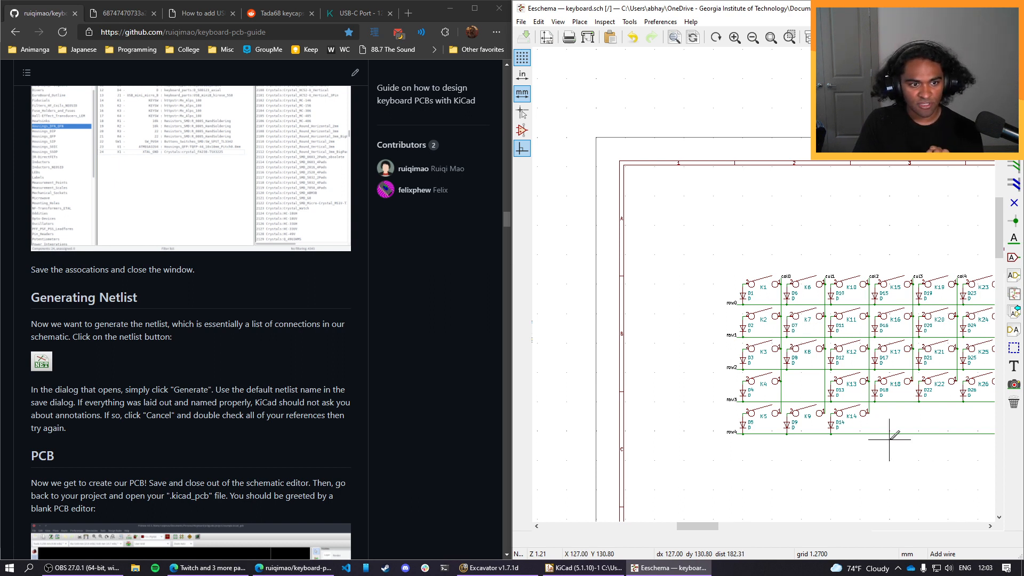
Follow the guide's PCB section by closing the schematic editor and opening keyboard.kicad_pcb from the project.
scroll(247, 394, down, 7)
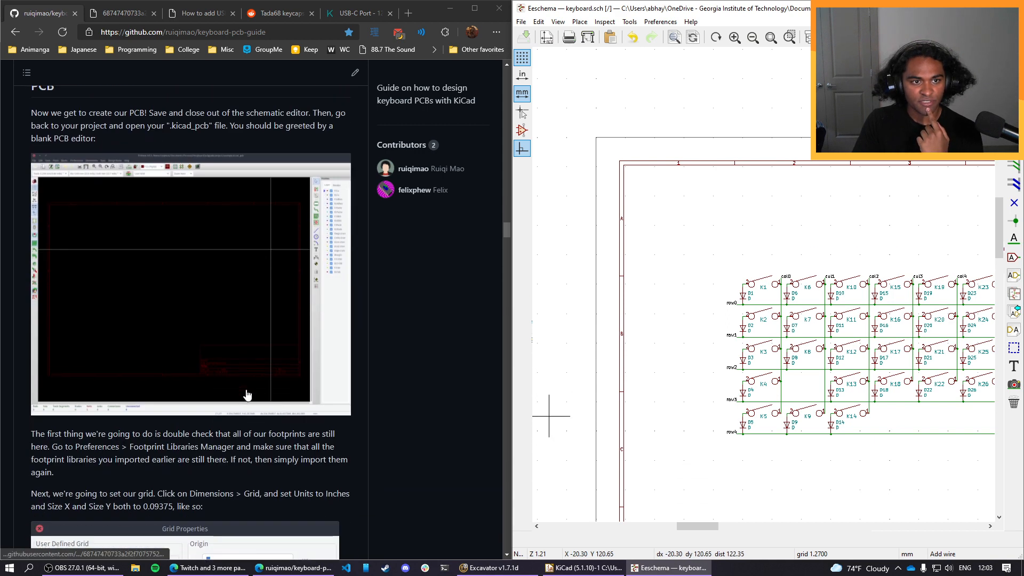
scroll(246, 394, up, 1)
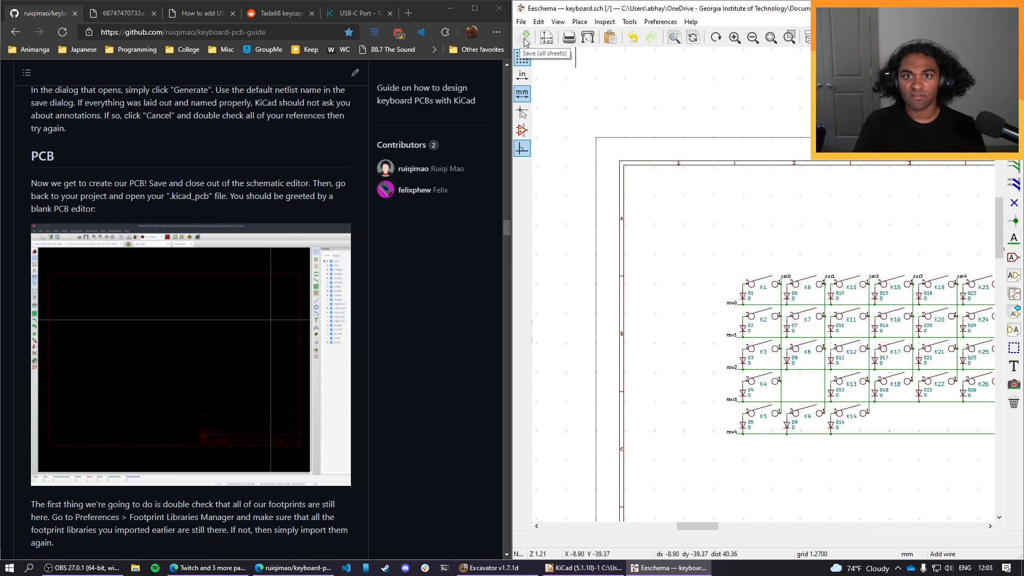
click(521, 22)
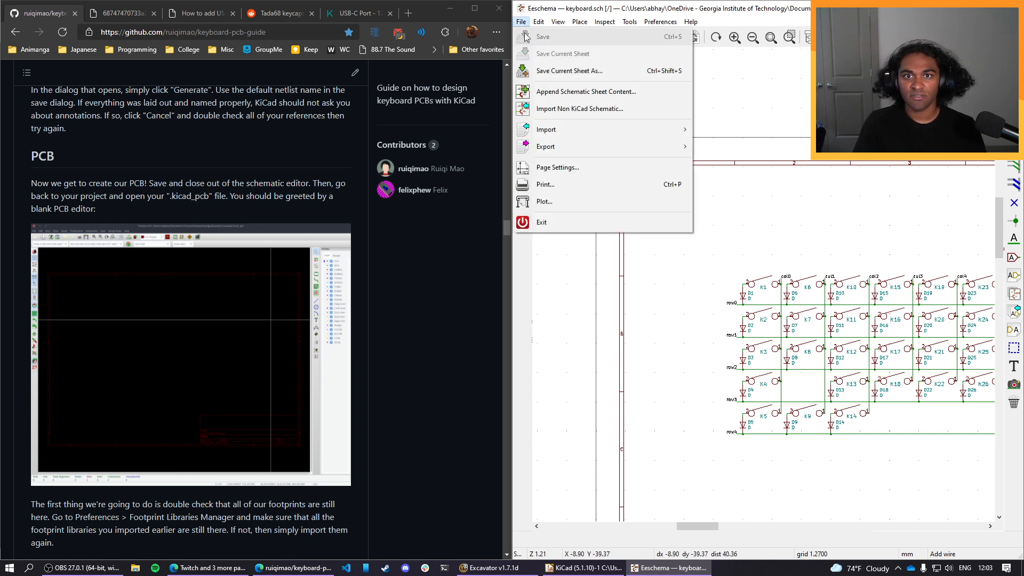
click(519, 24)
click(1011, 8)
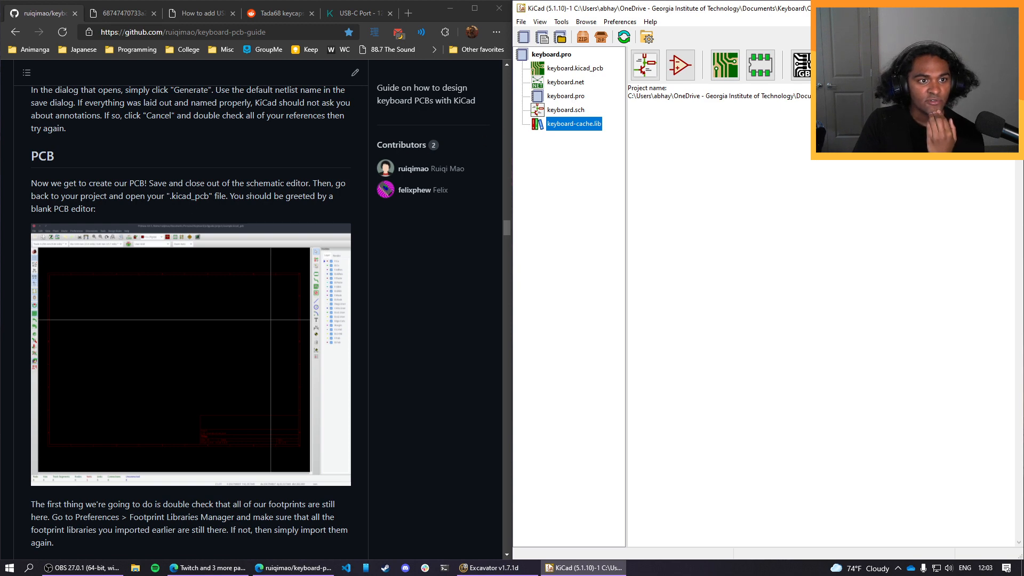
double_click(580, 69)
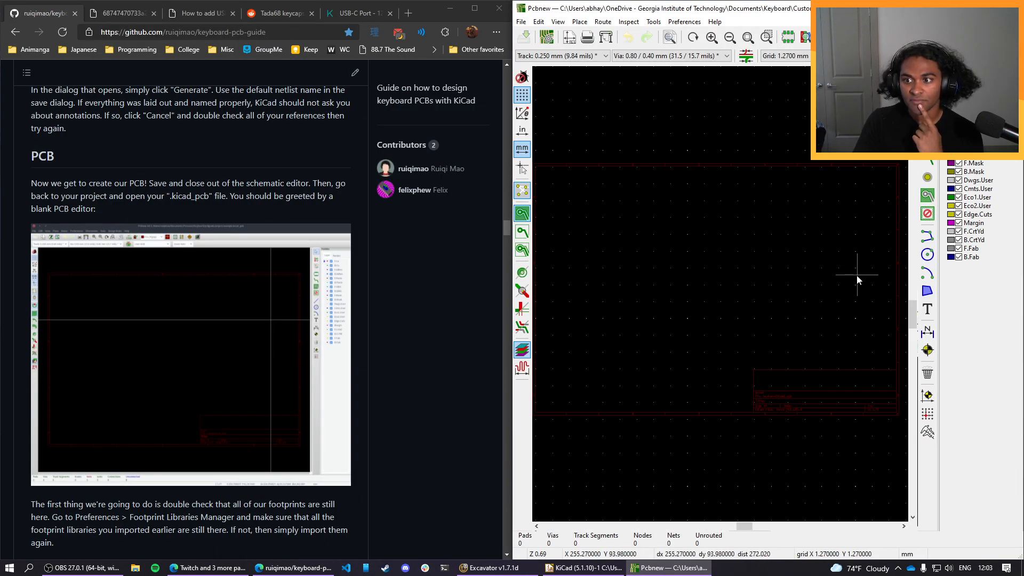
mouse_move(690, 294)
middle_down()
mouse_move(743, 308)
mouse_move(675, 306)
mouse_move(687, 305)
middle_up()
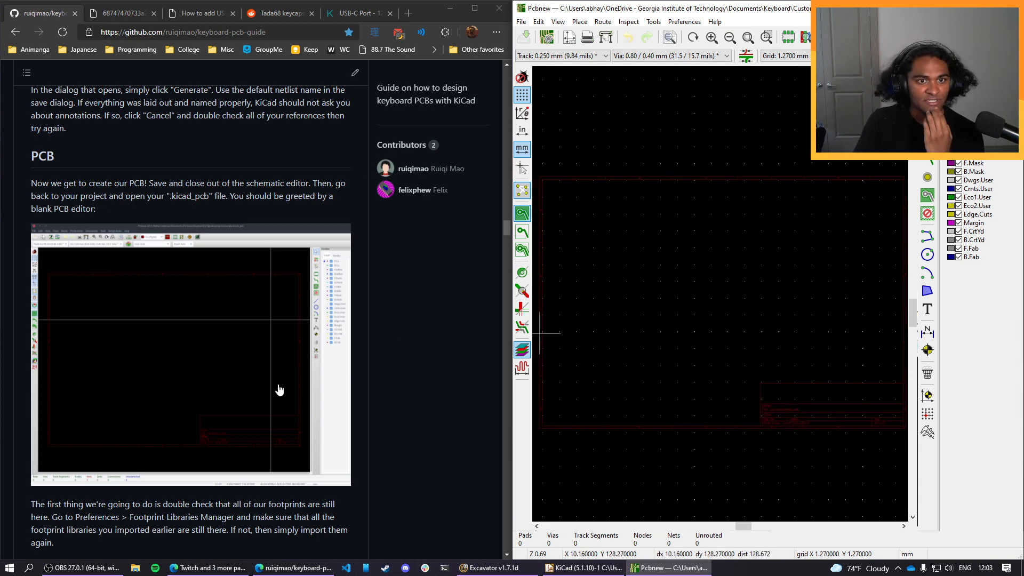
Check the global footprint libraries for the imported keebs and keyboard_parts entries, then close the library manager.
scroll(283, 387, down, 3)
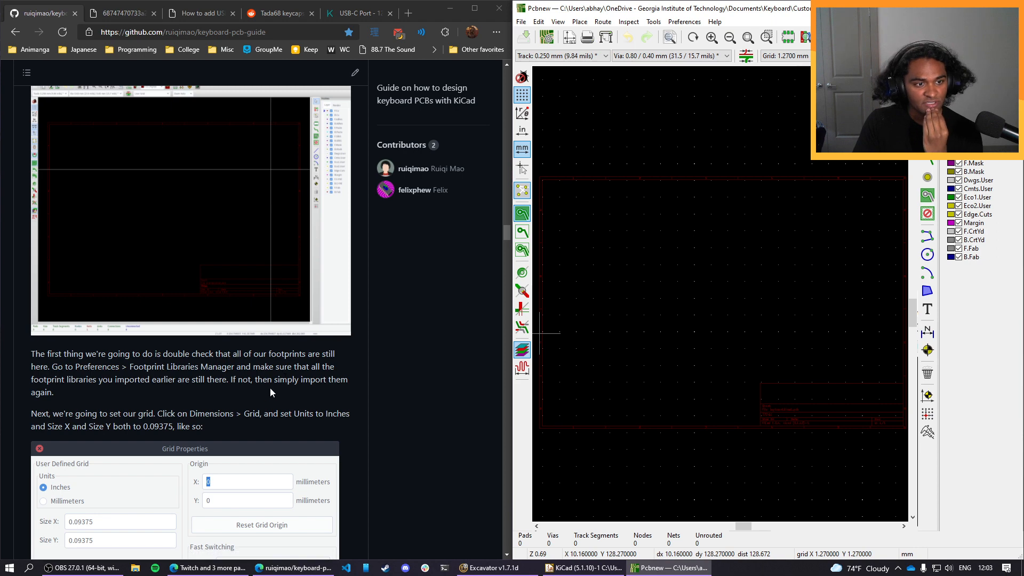
scroll(258, 399, down, 1)
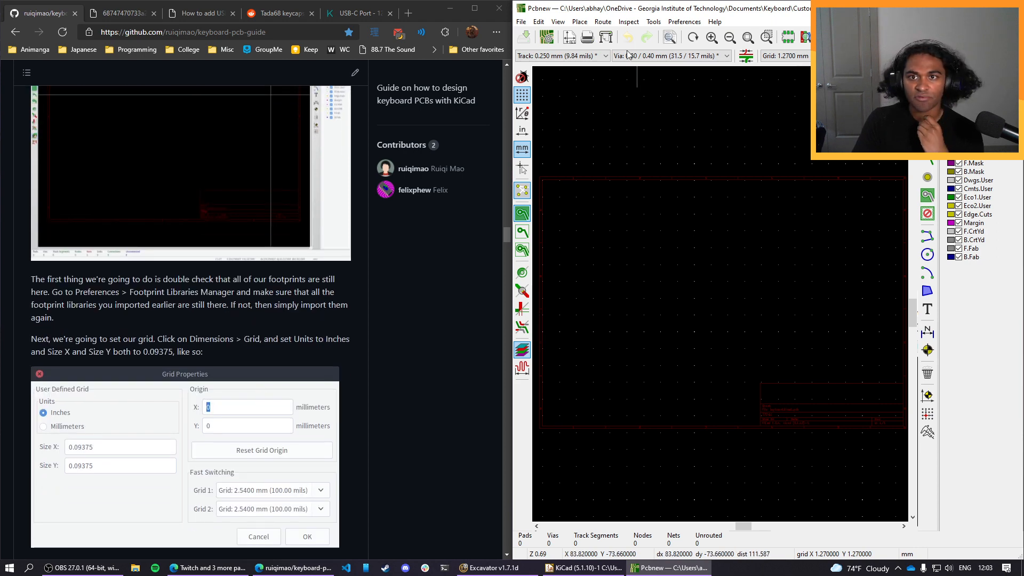
click(692, 22)
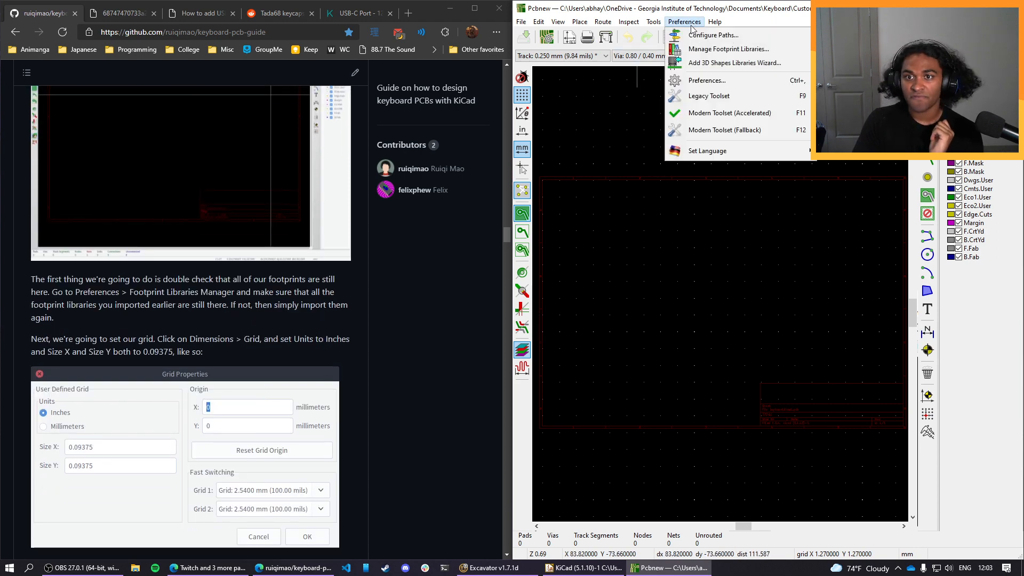
click(696, 48)
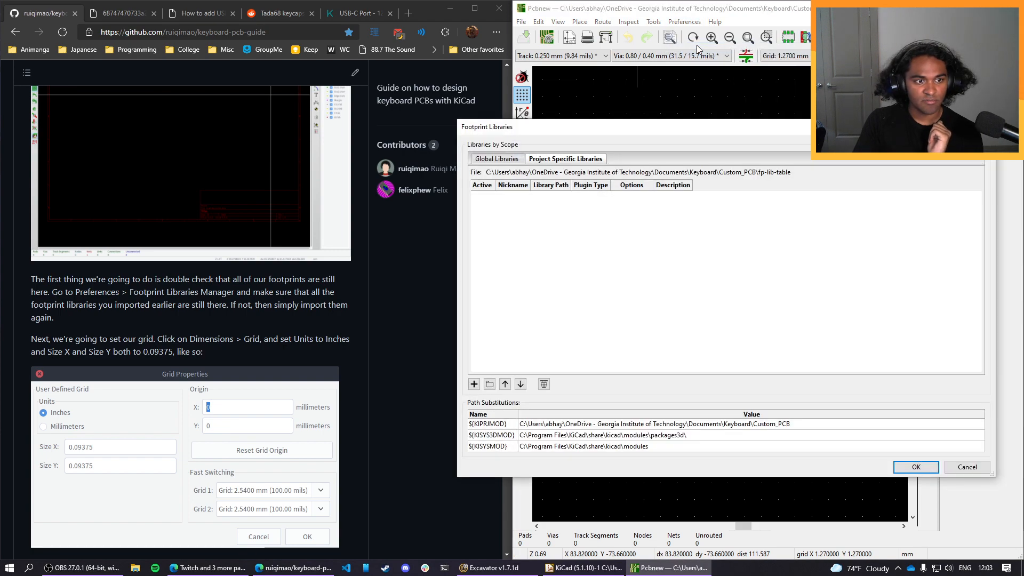
click(499, 158)
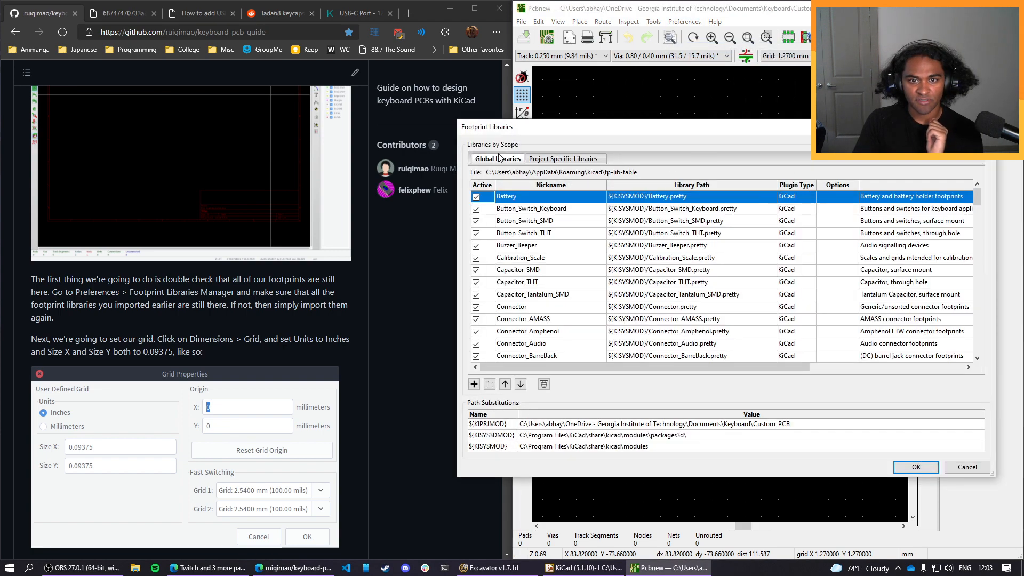
drag(978, 213, 954, 377)
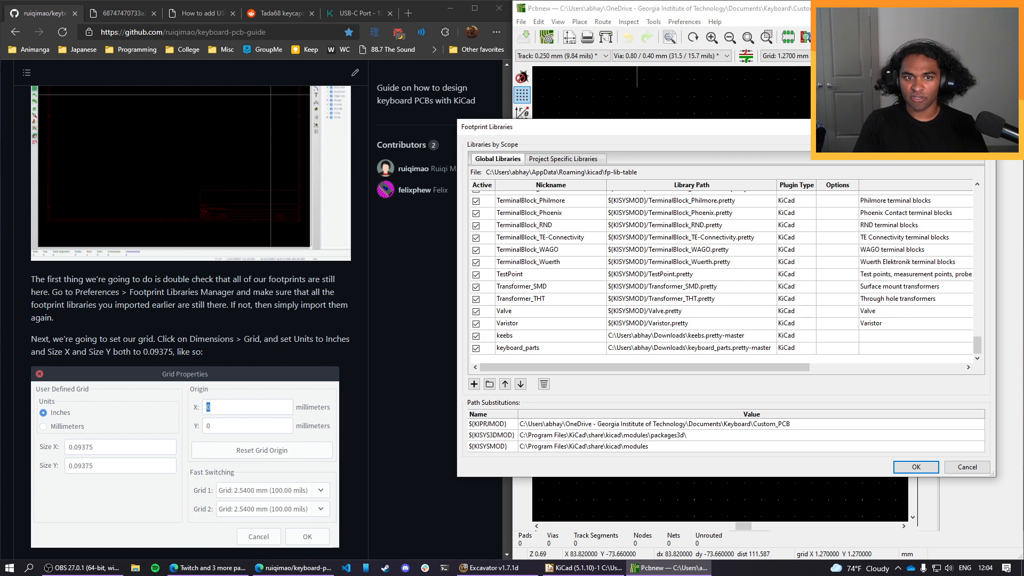
click(984, 126)
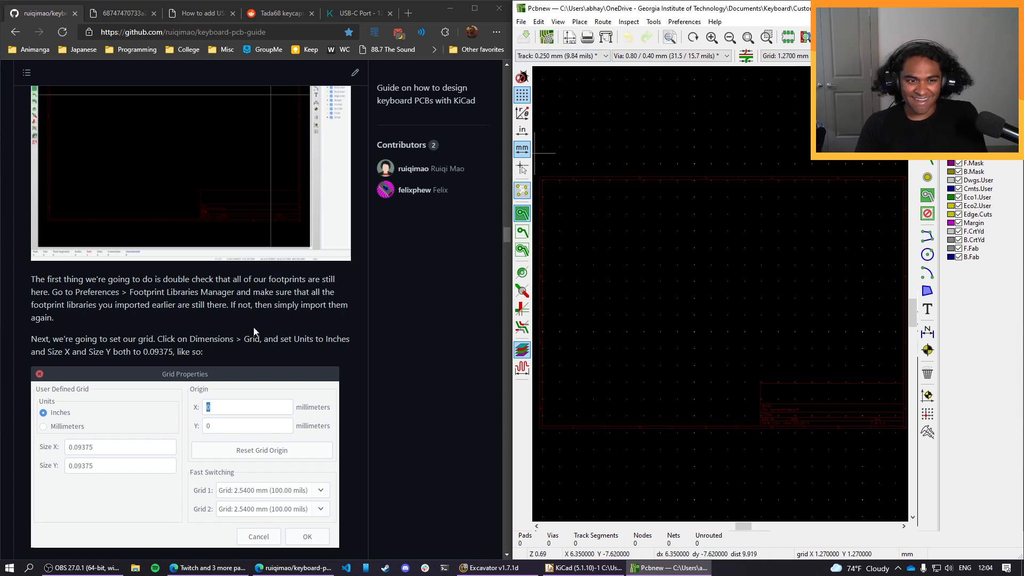
double_click(212, 339)
click(231, 329)
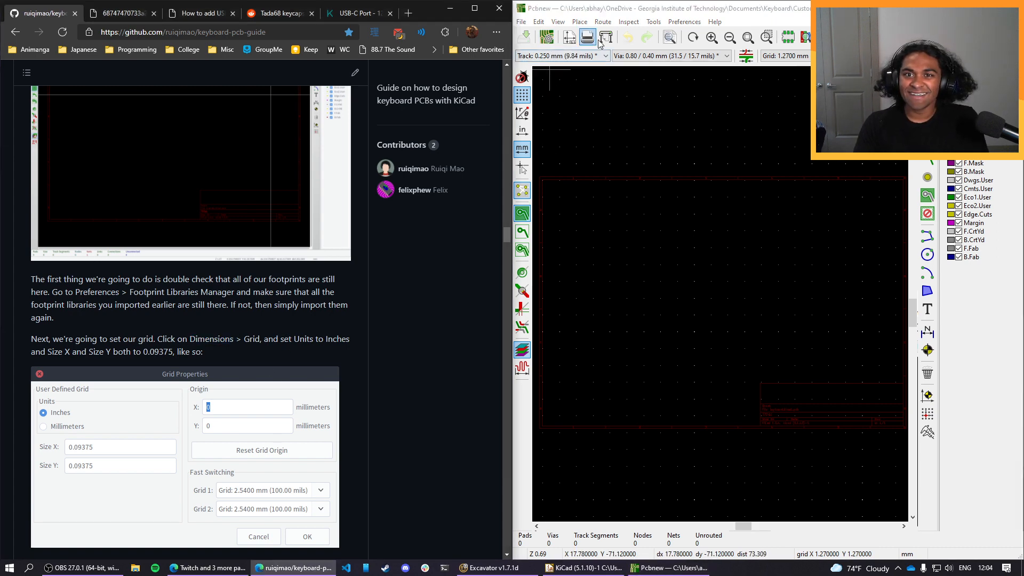
click(681, 21)
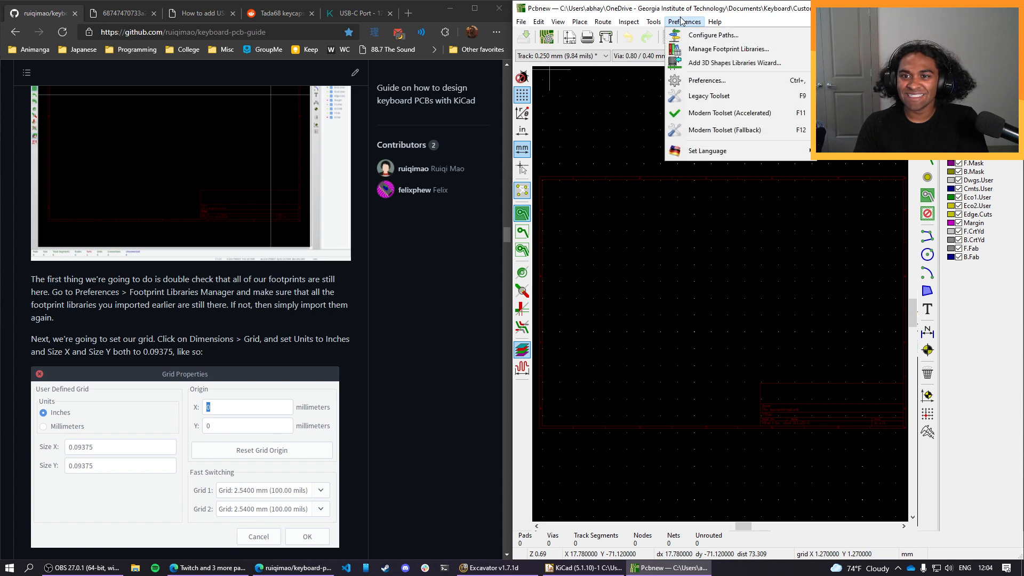
mouse_move(538, 24)
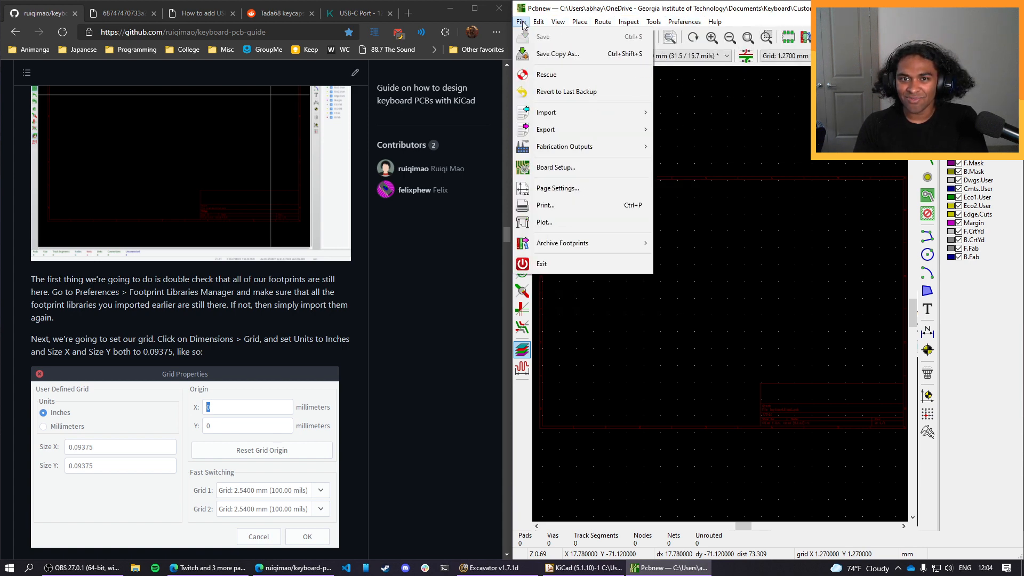
click(559, 189)
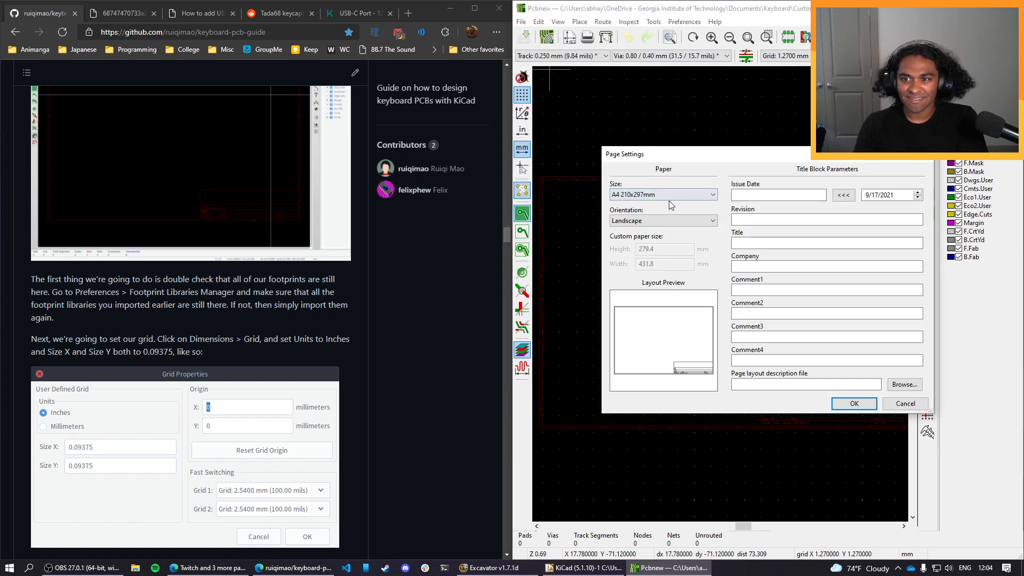
click(894, 404)
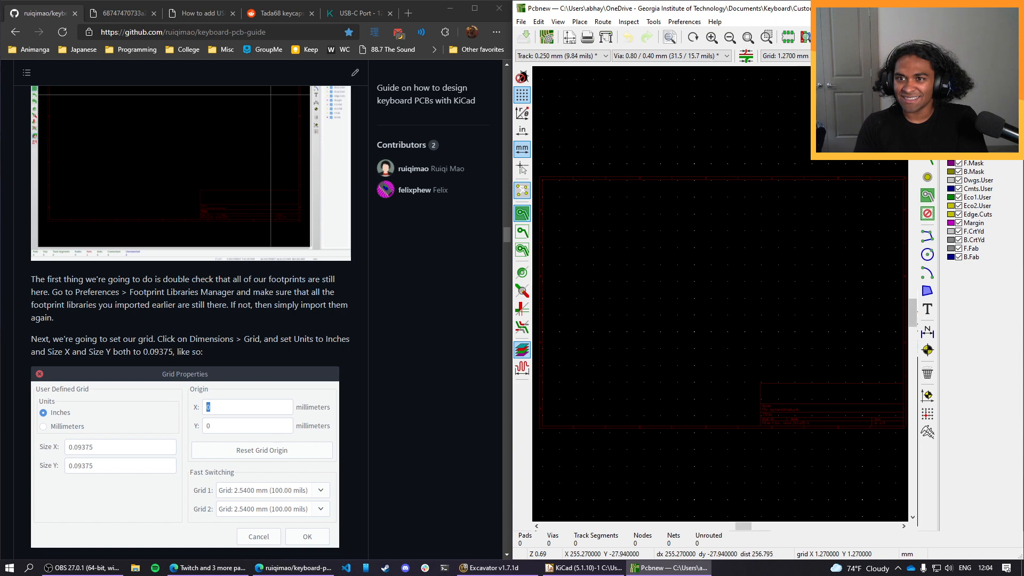
Look through the user grid settings and the predefined track and via sizes for a way to change the units.
click(785, 55)
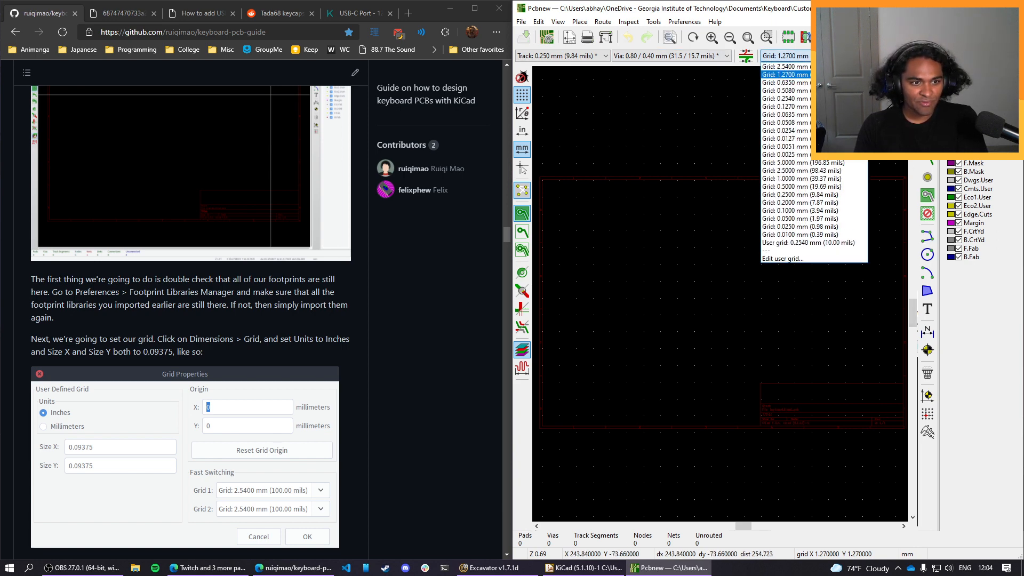
click(851, 56)
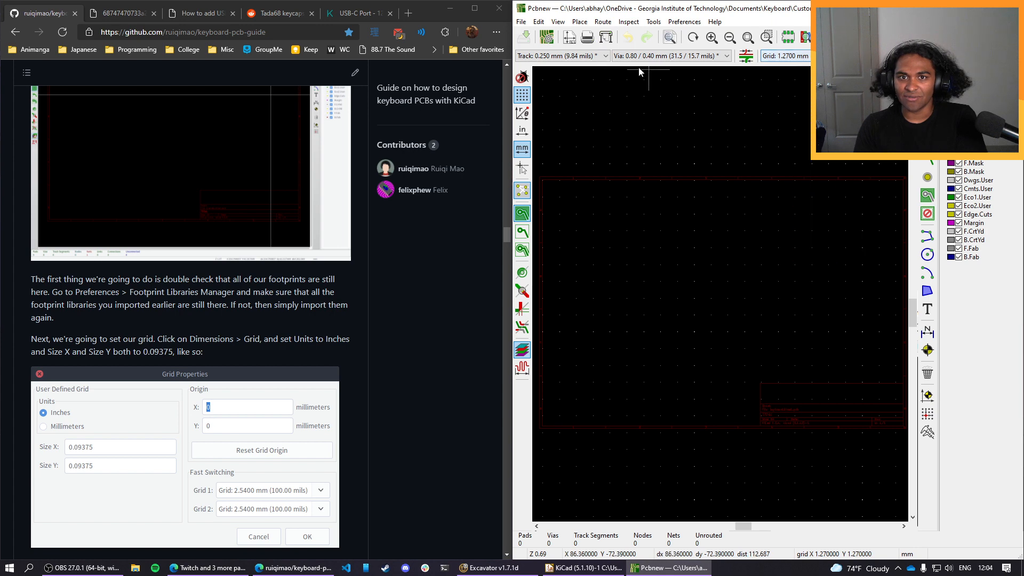
click(592, 58)
click(592, 57)
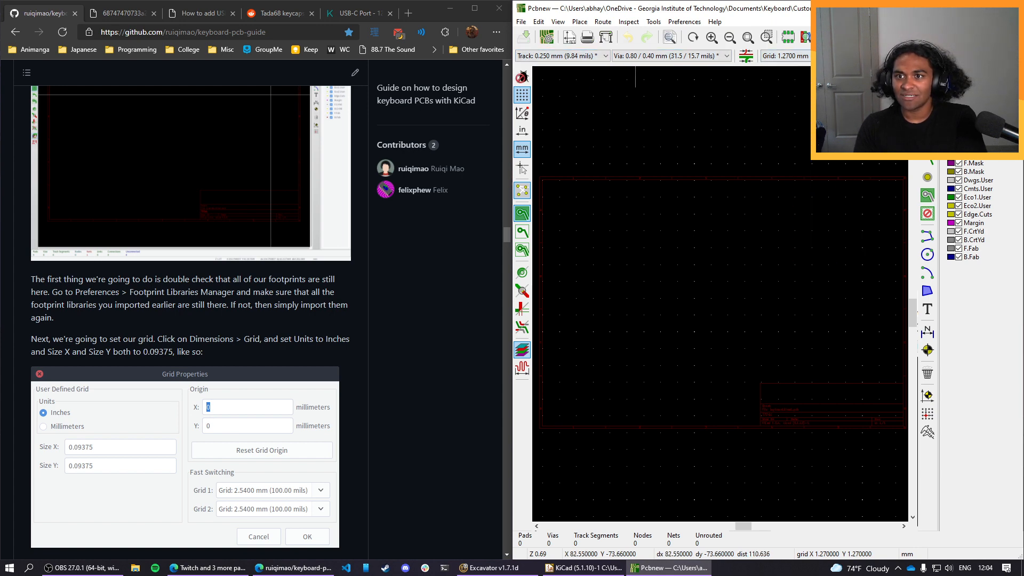
click(851, 56)
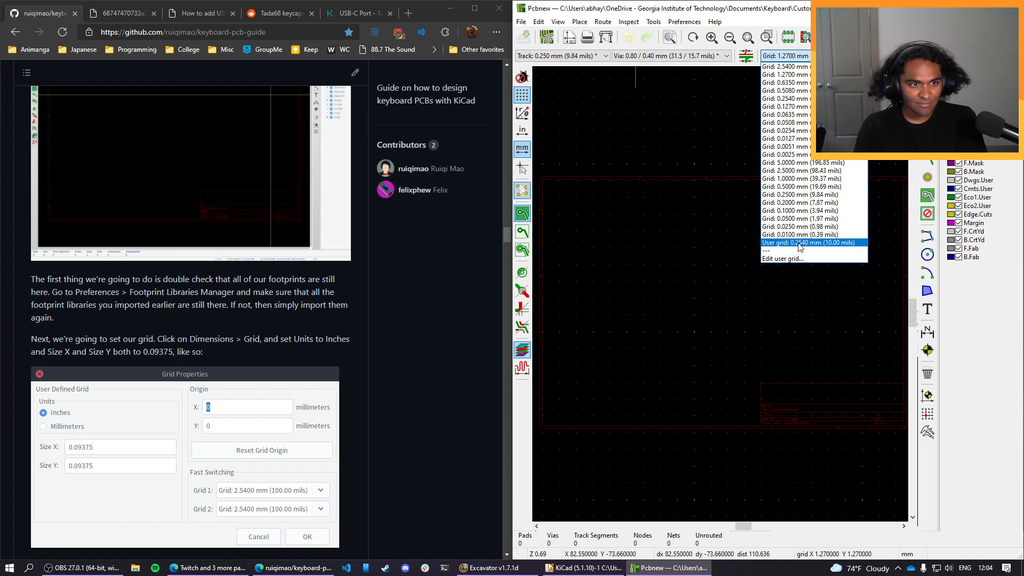
click(848, 56)
click(848, 56)
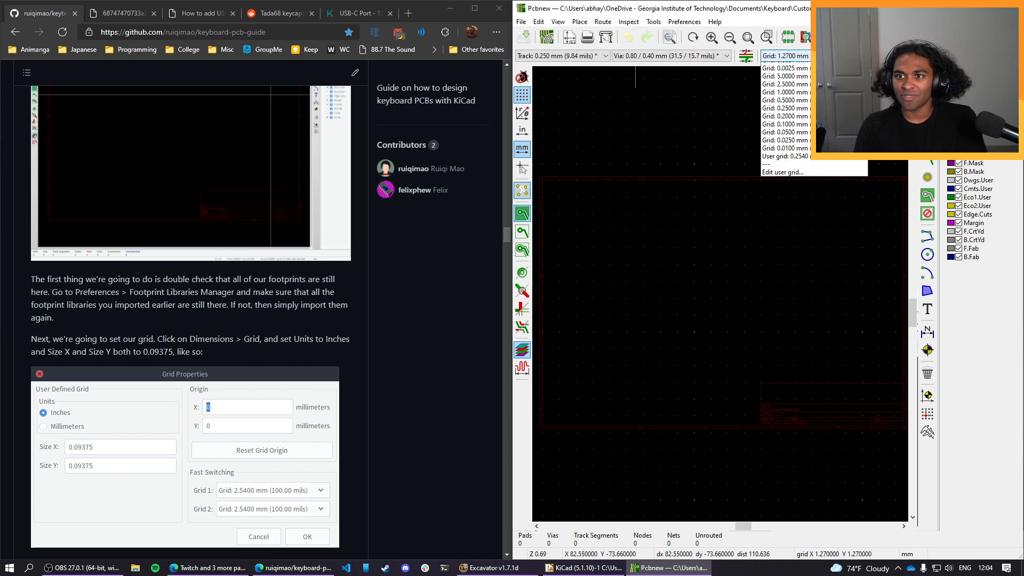
click(798, 258)
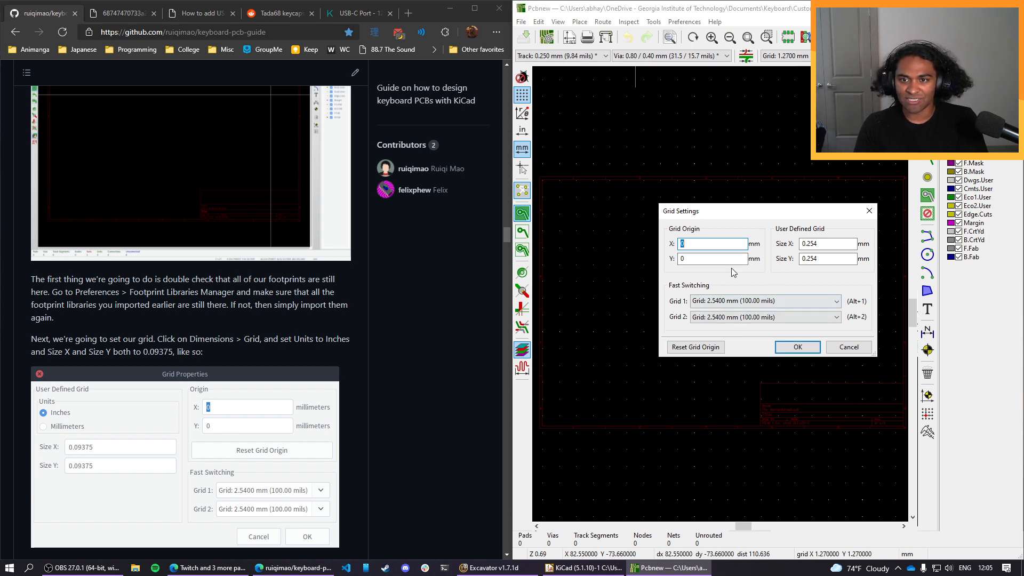
click(849, 347)
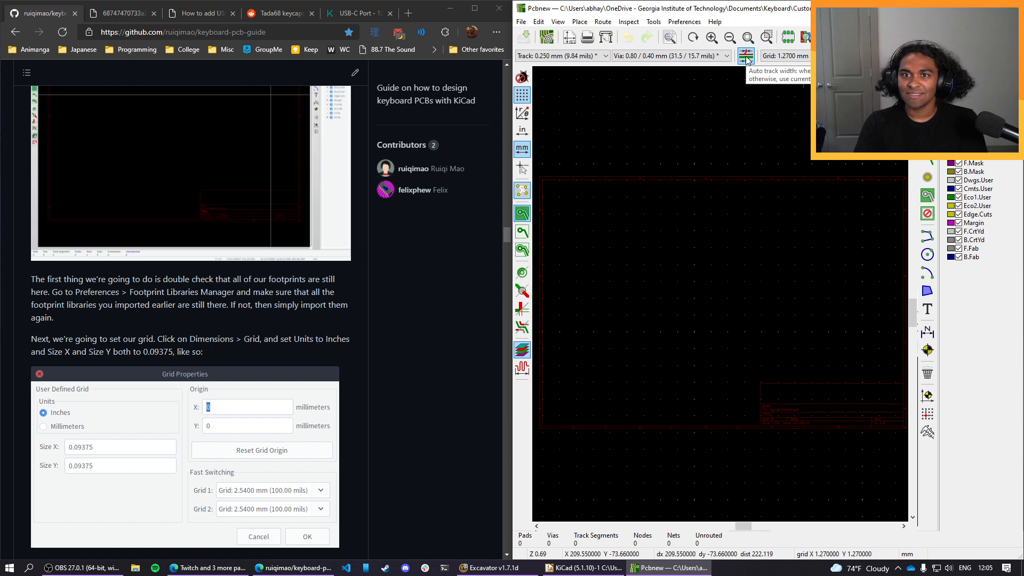
click(578, 56)
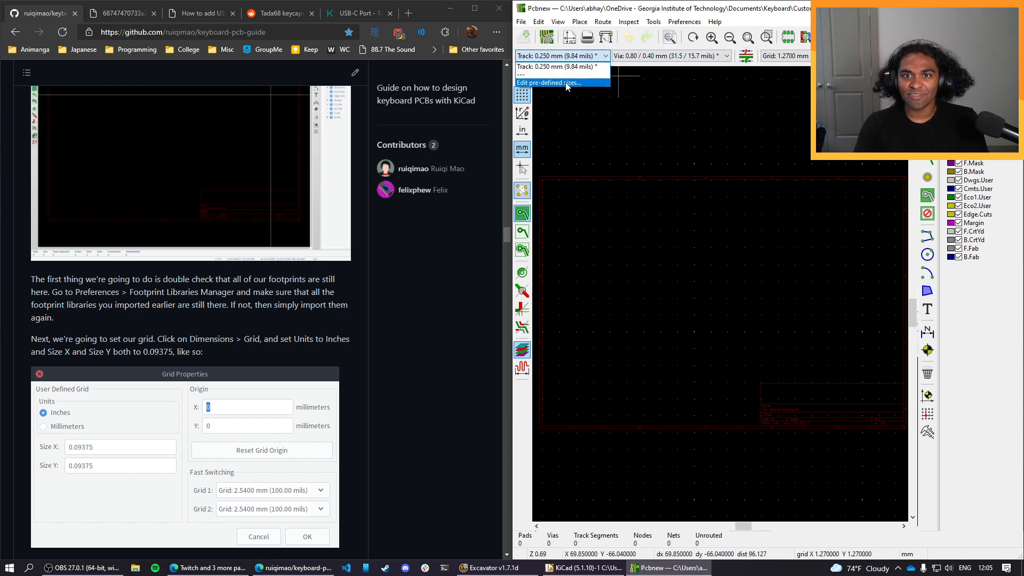
click(549, 83)
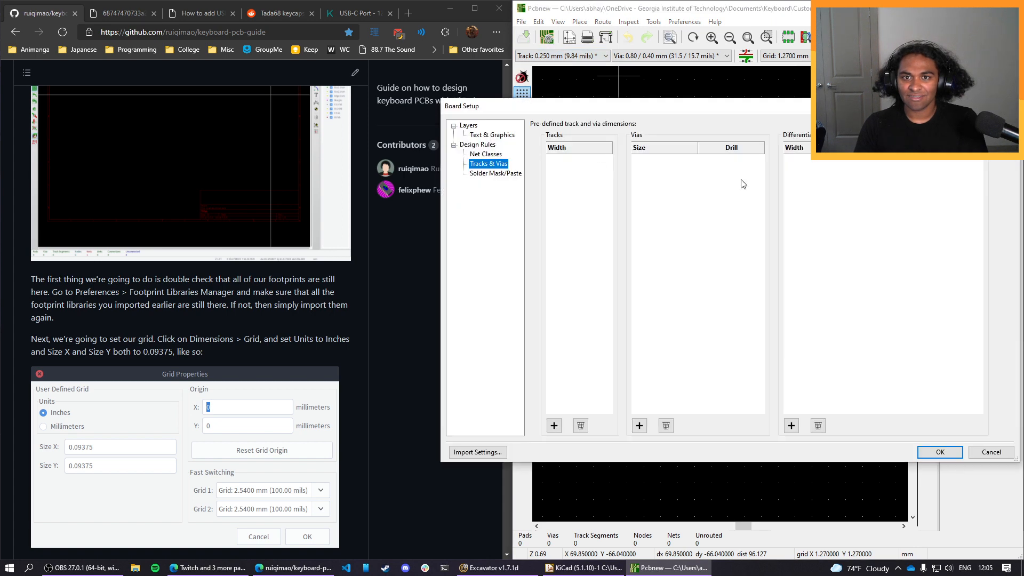
click(987, 452)
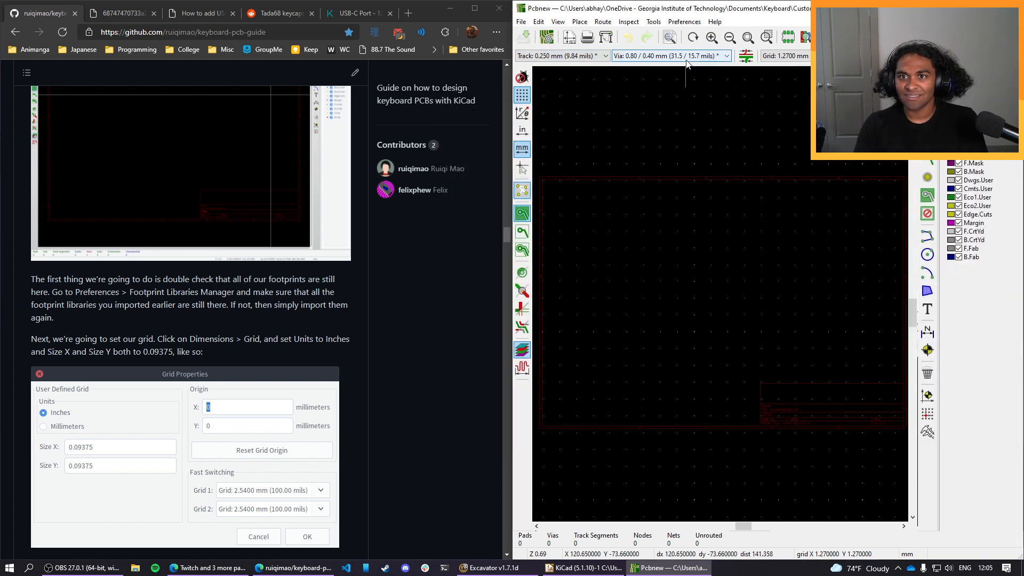
click(686, 57)
click(686, 59)
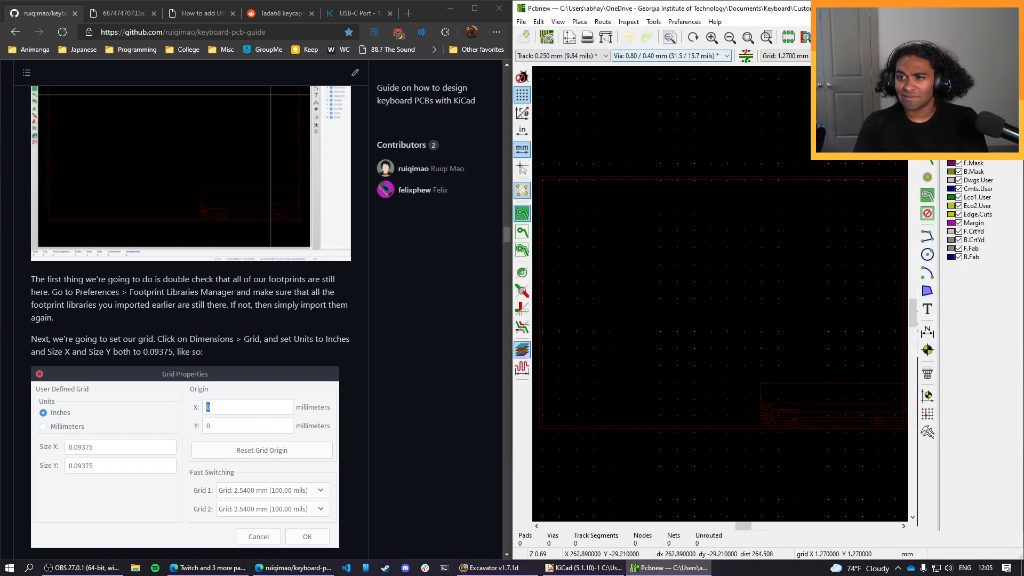
Change the Pcbnew units from millimetres to inches in the preferences.
click(625, 24)
mouse_move(667, 22)
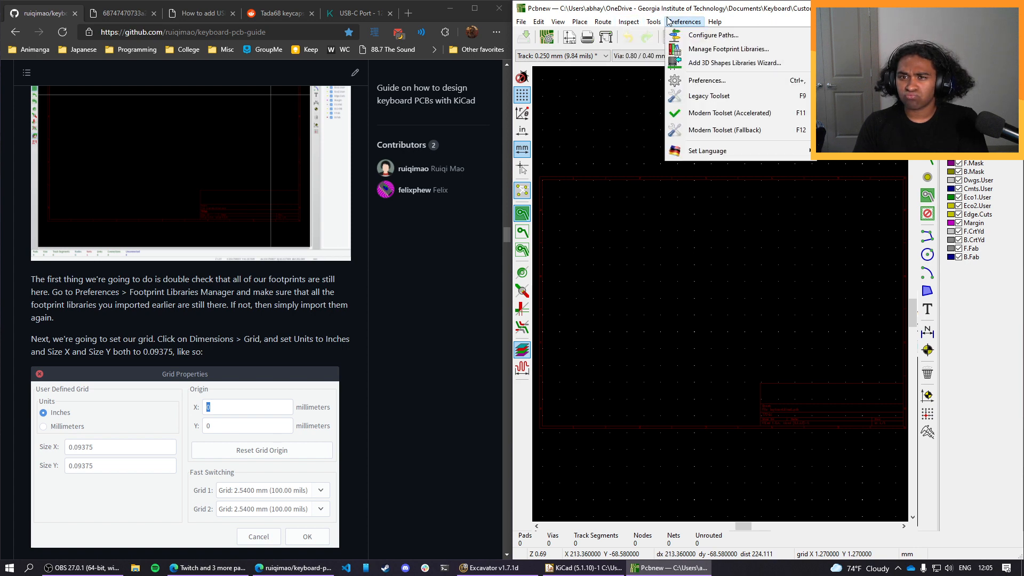
click(677, 80)
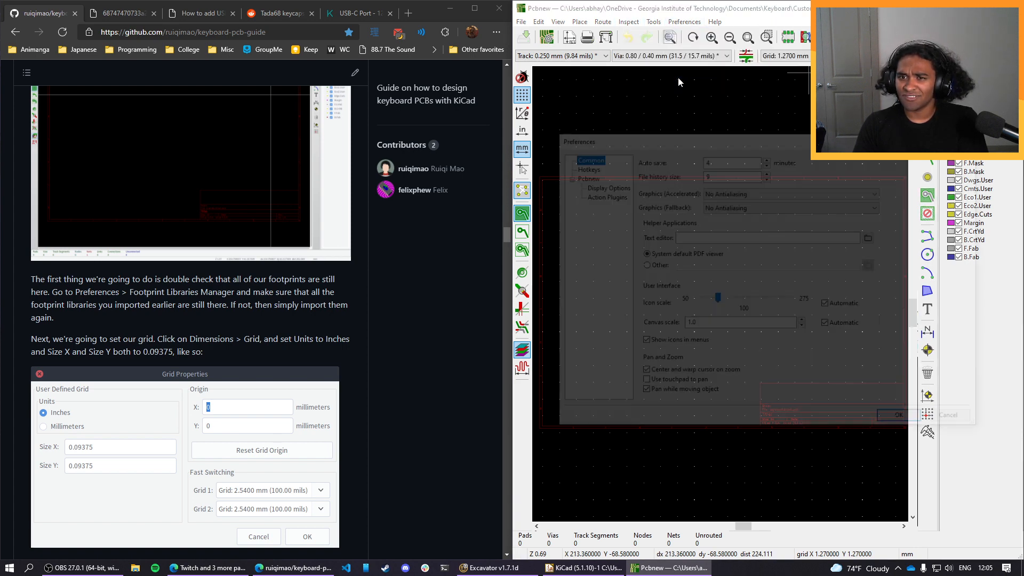
click(593, 170)
click(581, 177)
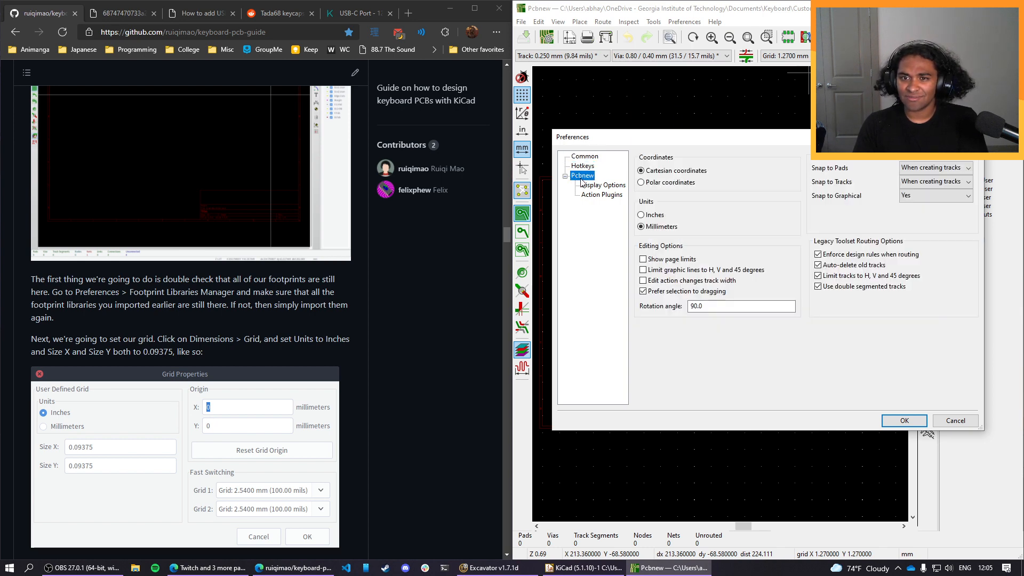
click(580, 169)
click(582, 175)
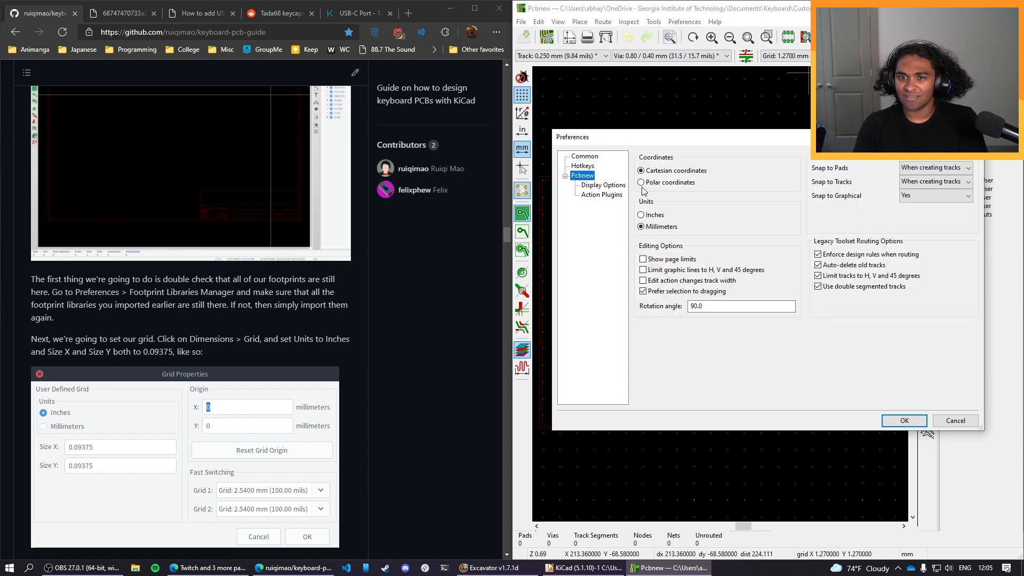
click(642, 215)
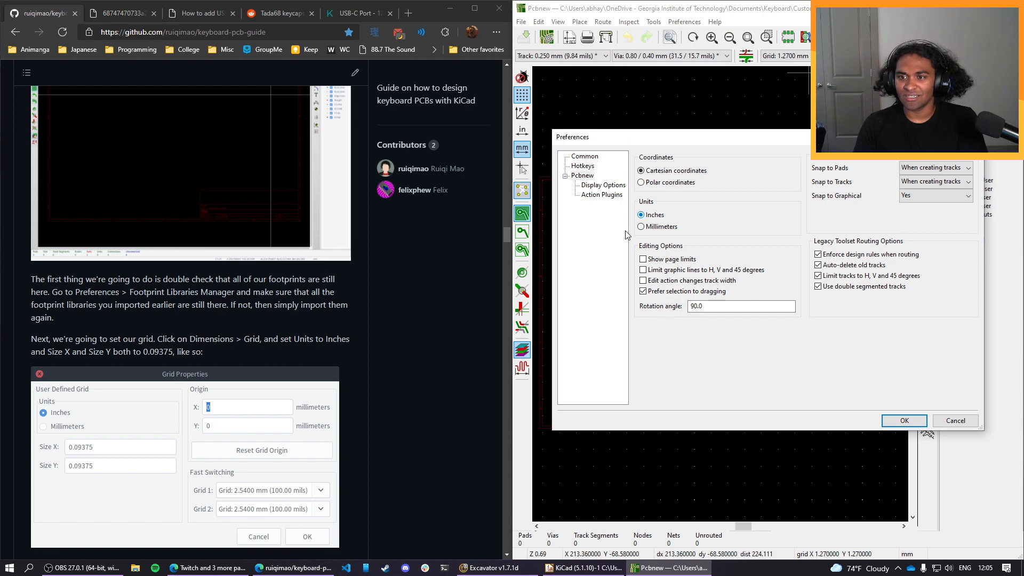
click(886, 419)
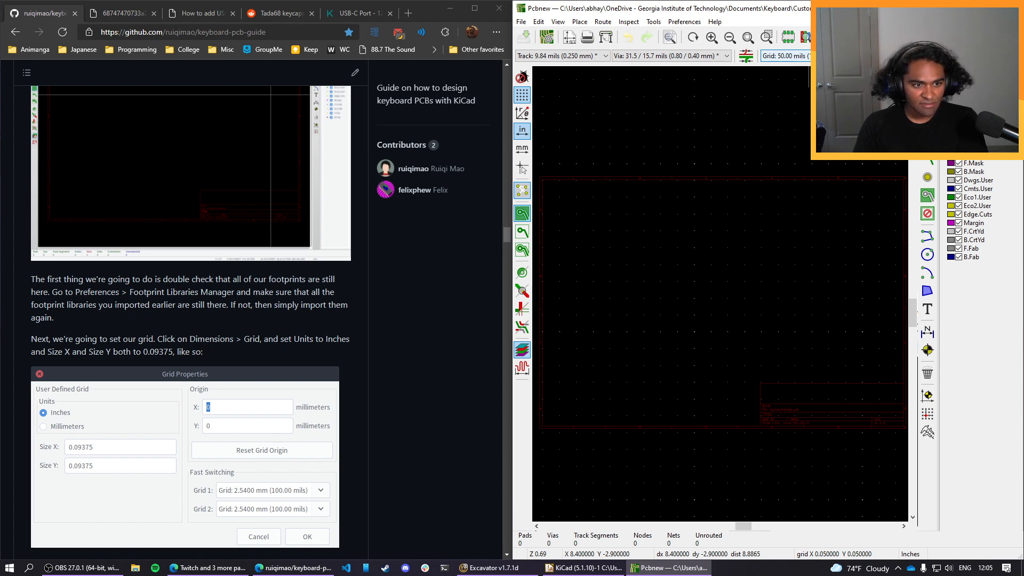
Define the user grid with Size X and Size Y both set to 0.09375 in.
click(786, 55)
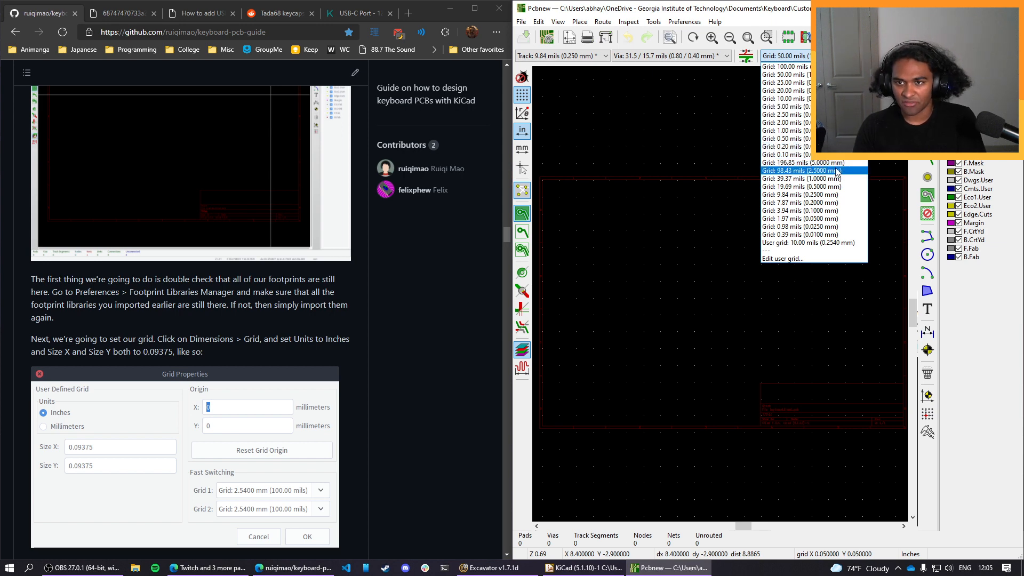
click(784, 258)
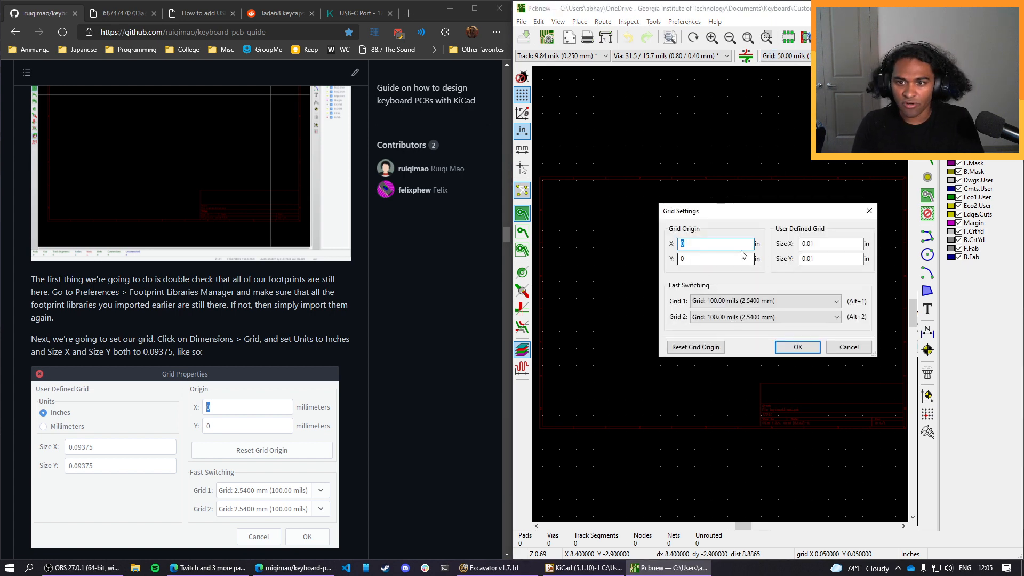
double_click(822, 242)
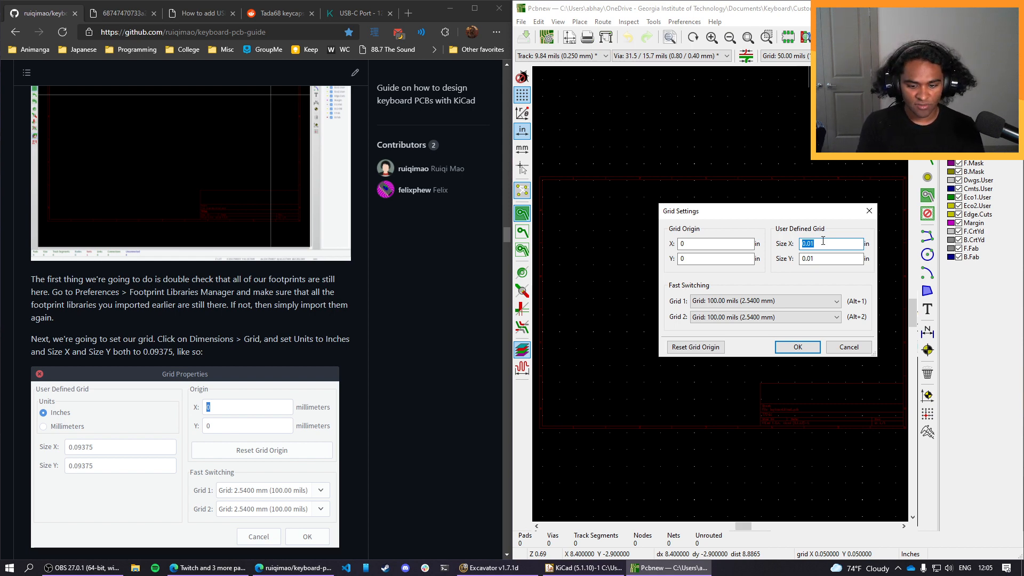
text(0.09)
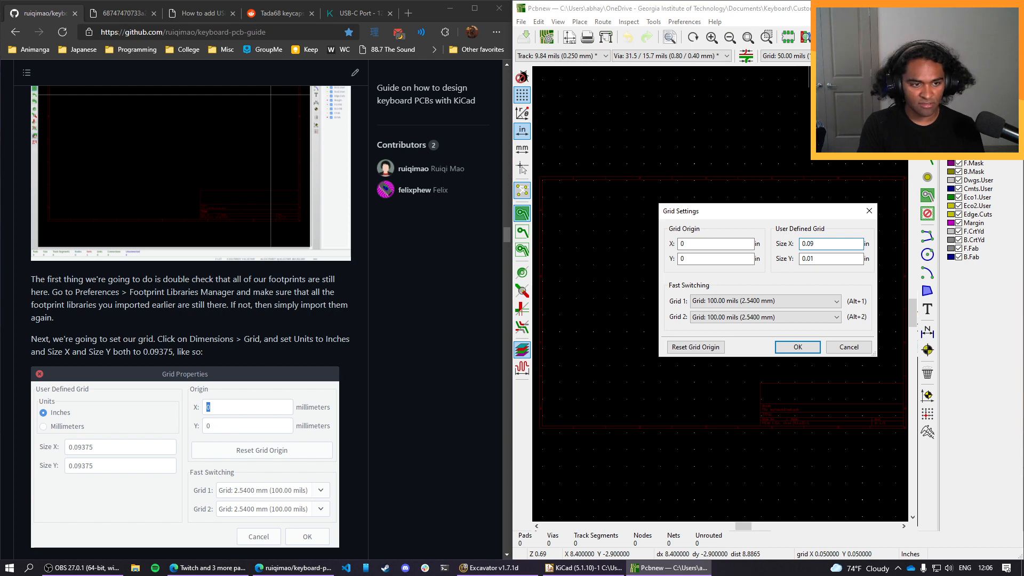
text(375)
key(Tab)
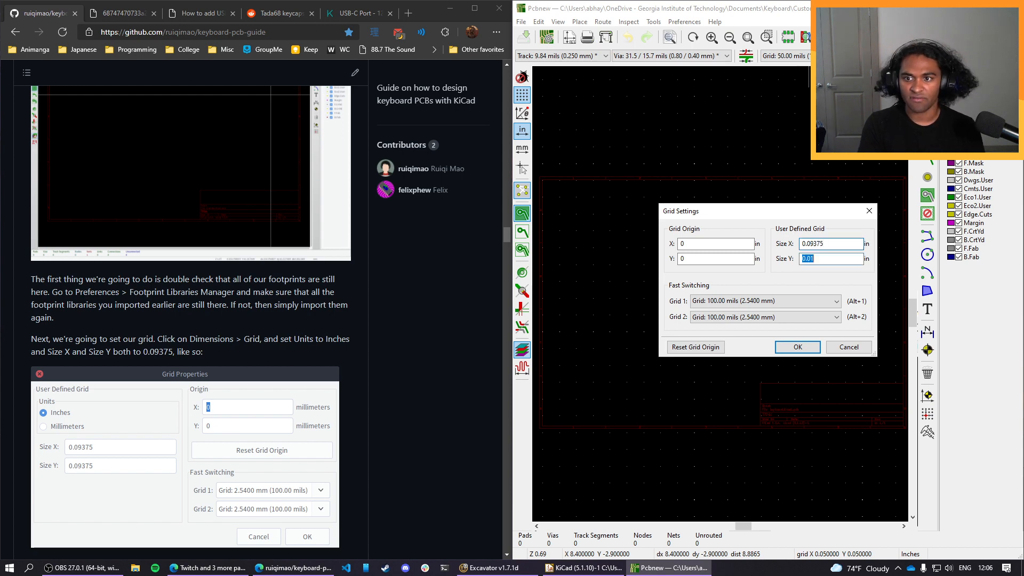
text(0.0)
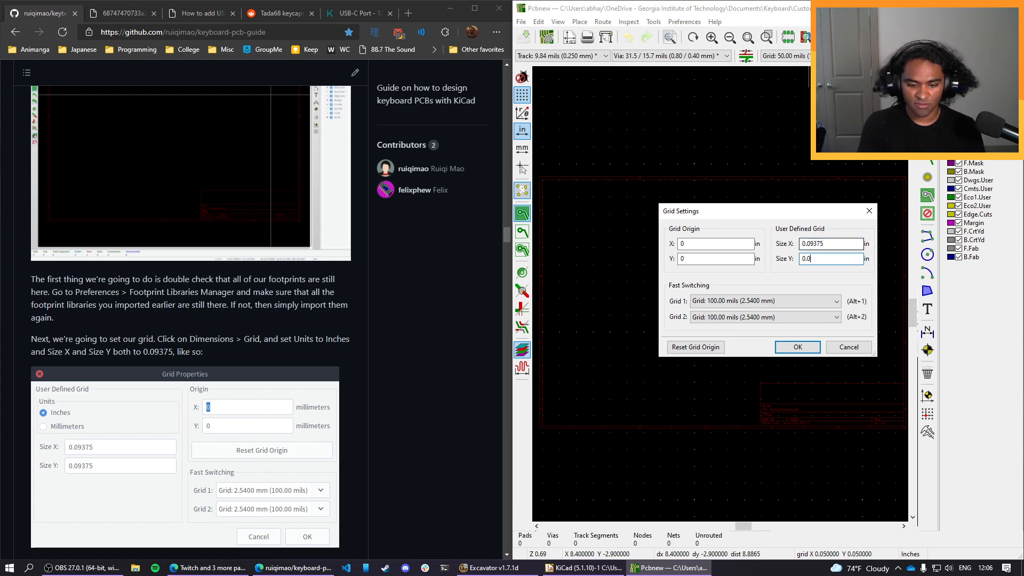
text(9375)
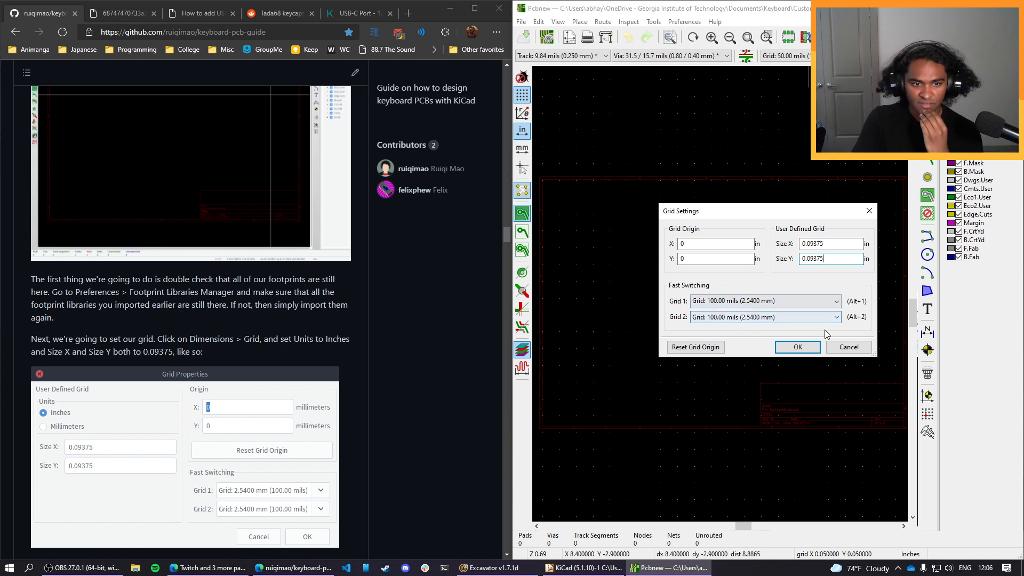
click(797, 347)
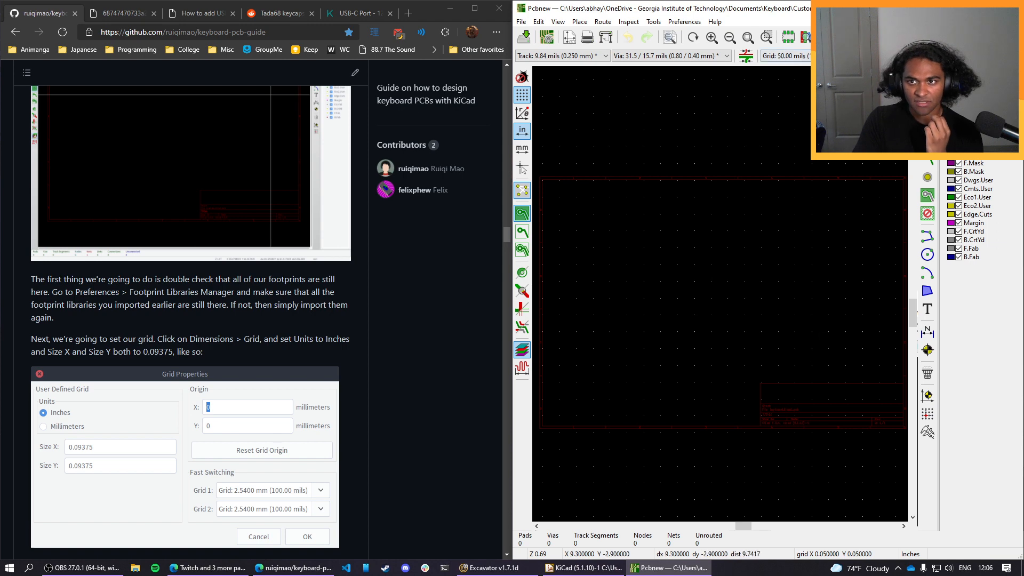
Make the 93.75 mils user grid the active grid for the board.
click(830, 38)
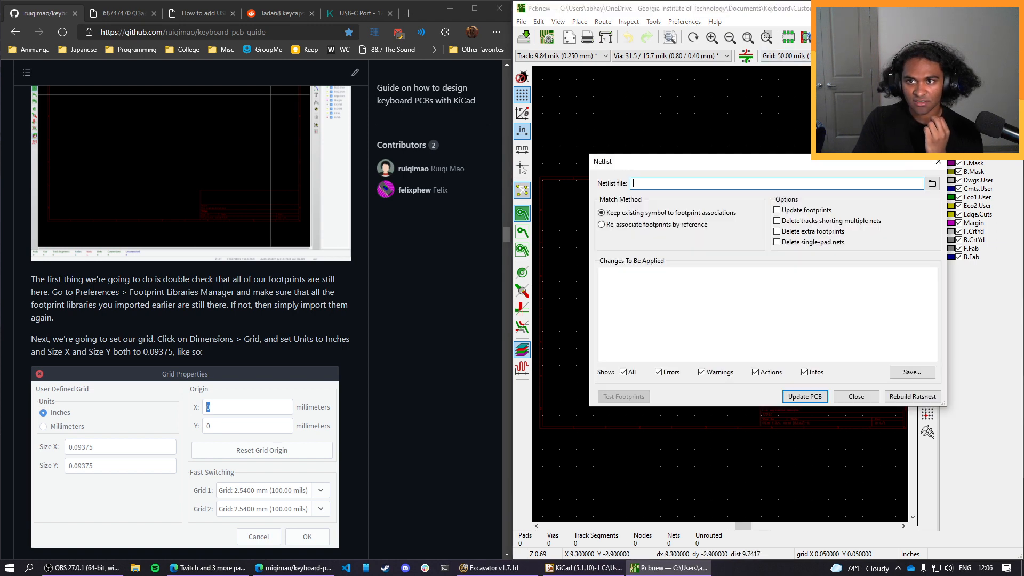
click(937, 162)
click(806, 56)
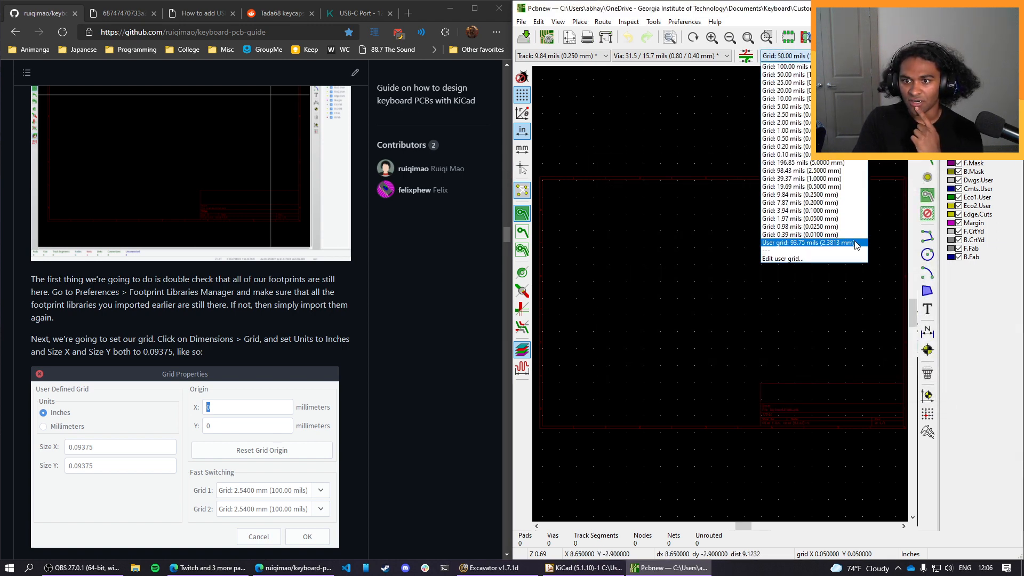
click(789, 243)
Follow the guide's netlist section and load keyboard.net from the Custom_PCB folder as the netlist file.
scroll(263, 349, down, 4)
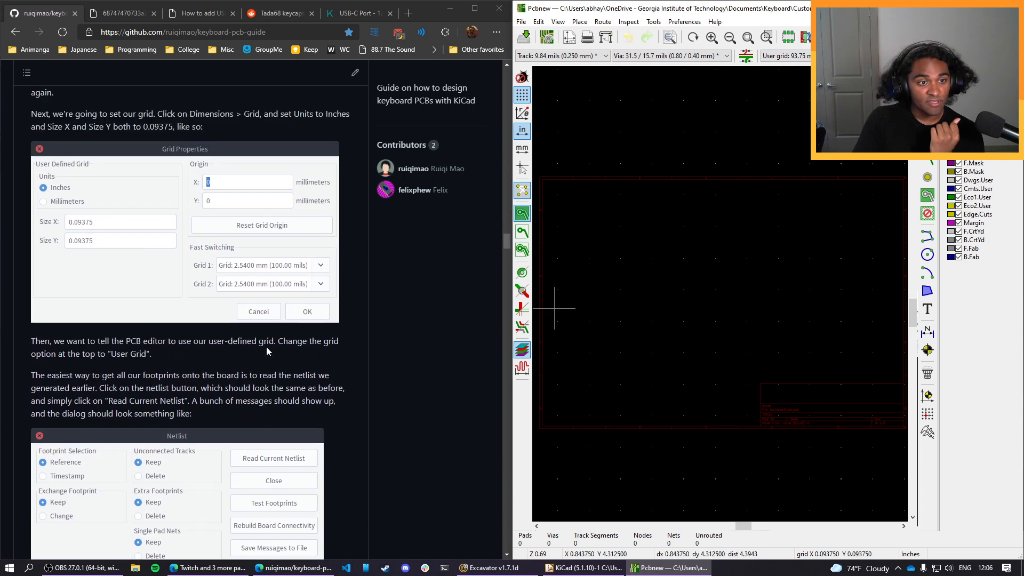
scroll(266, 346, down, 1)
scroll(42, 225, down, 3)
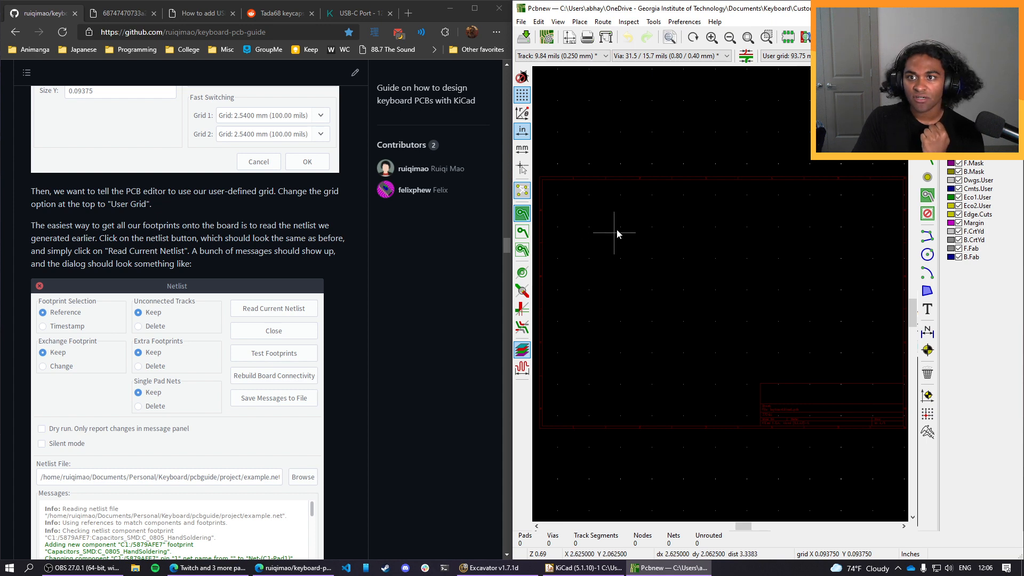
click(828, 37)
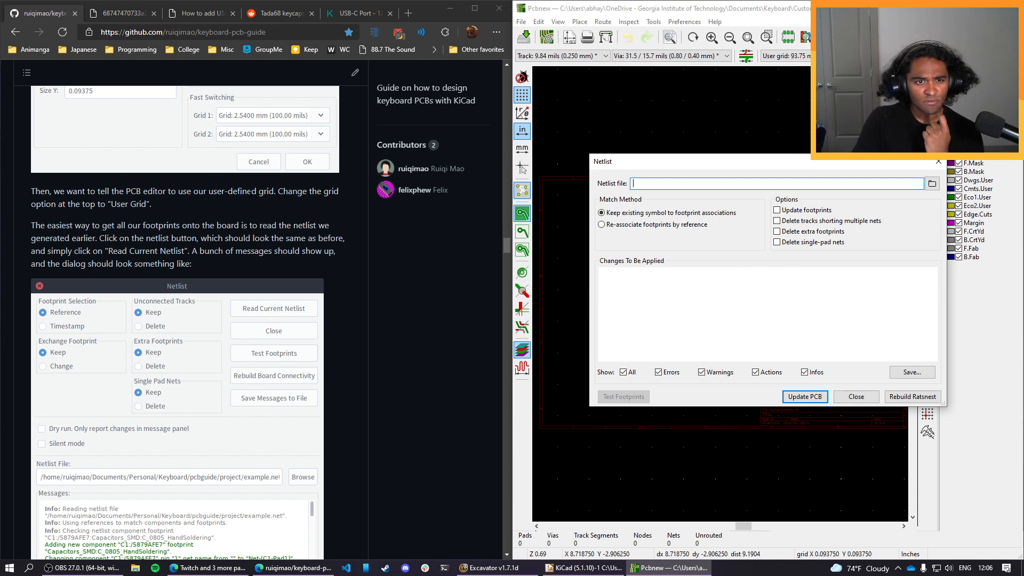
scroll(210, 235, down, 1)
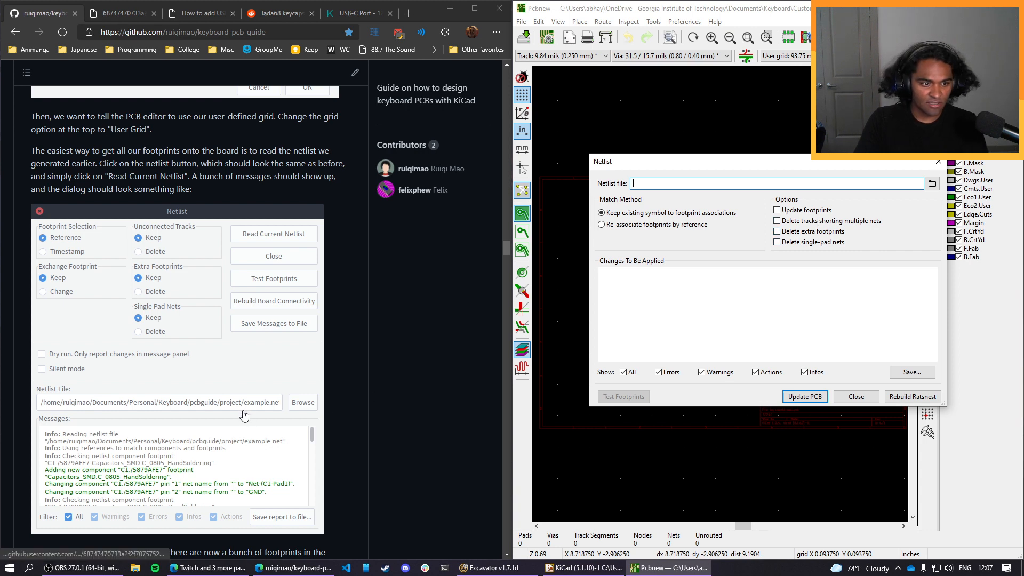
scroll(269, 418, down, 4)
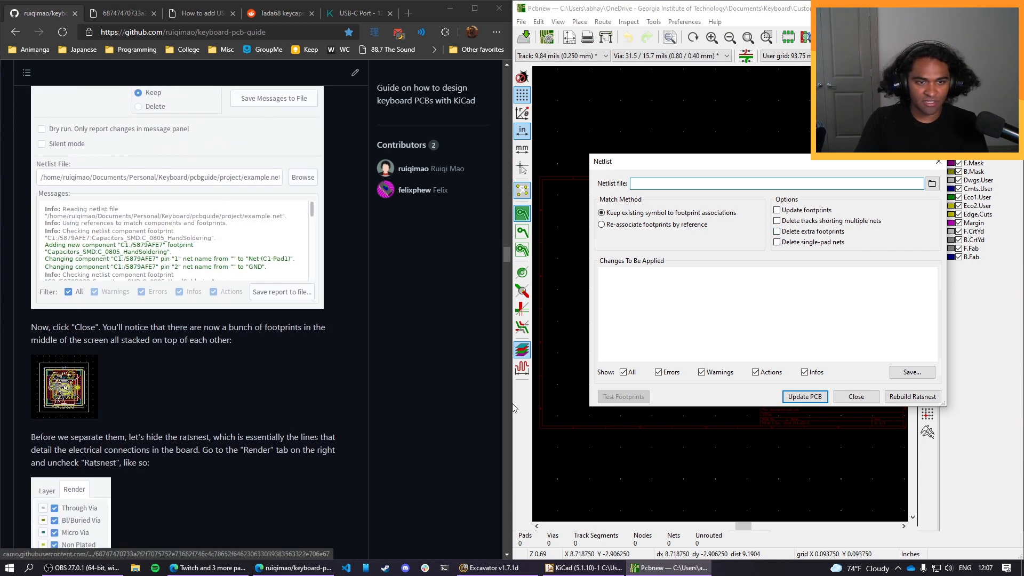
click(804, 396)
click(839, 288)
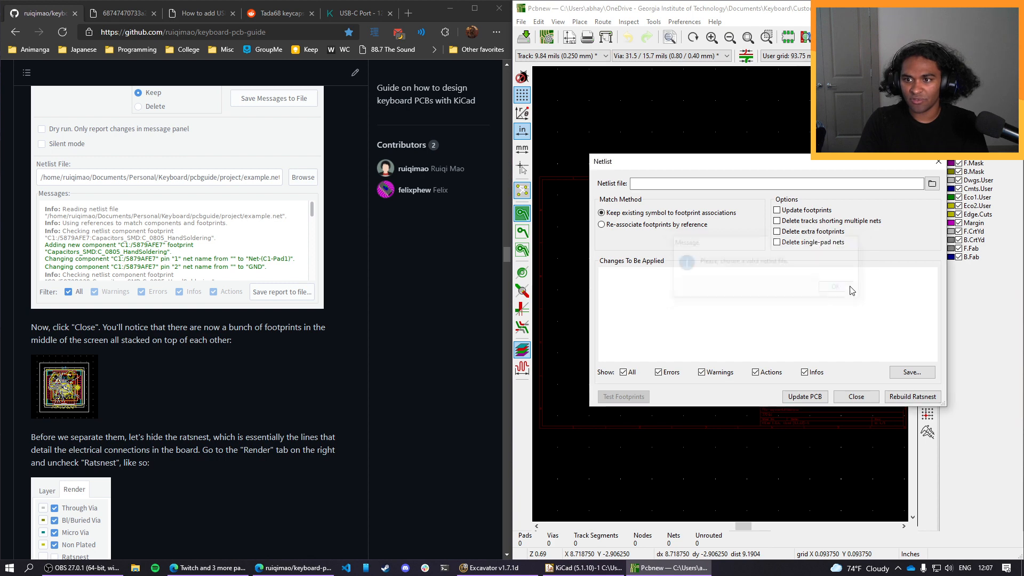
click(932, 183)
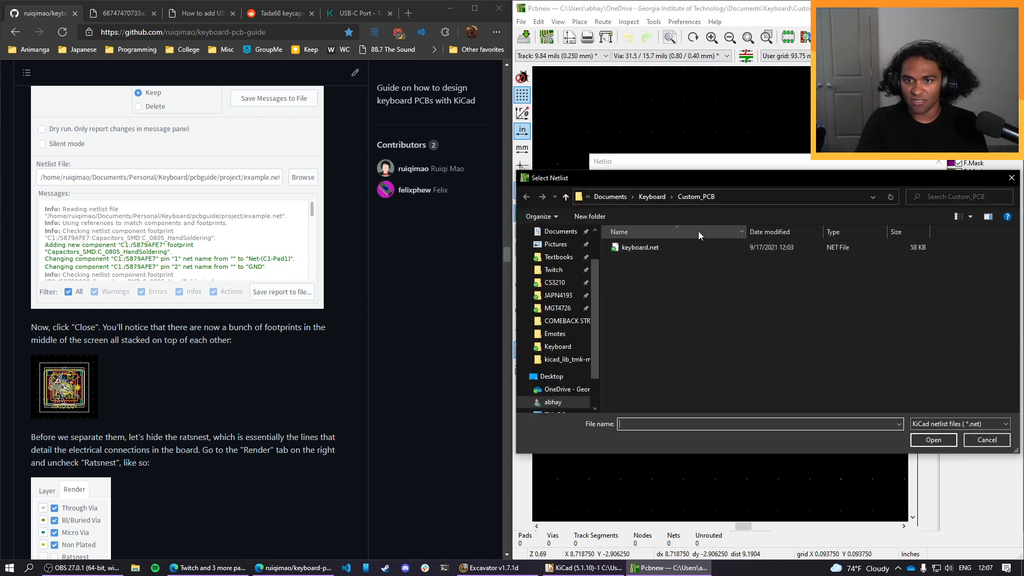
click(699, 246)
click(927, 440)
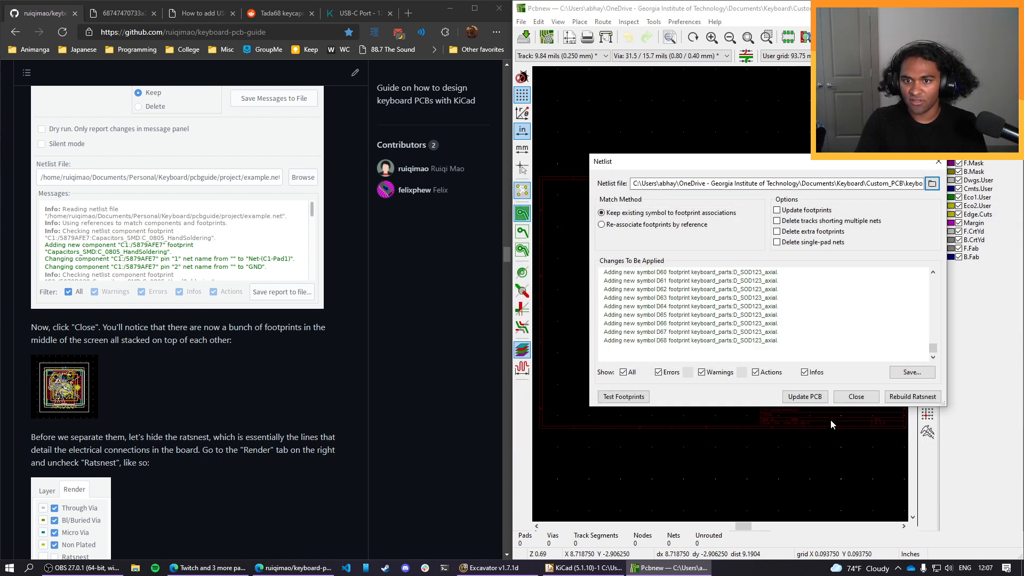
Update the PCB from the loaded netlist, close the import dialog and place the footprint group inside the drawing sheet.
click(800, 398)
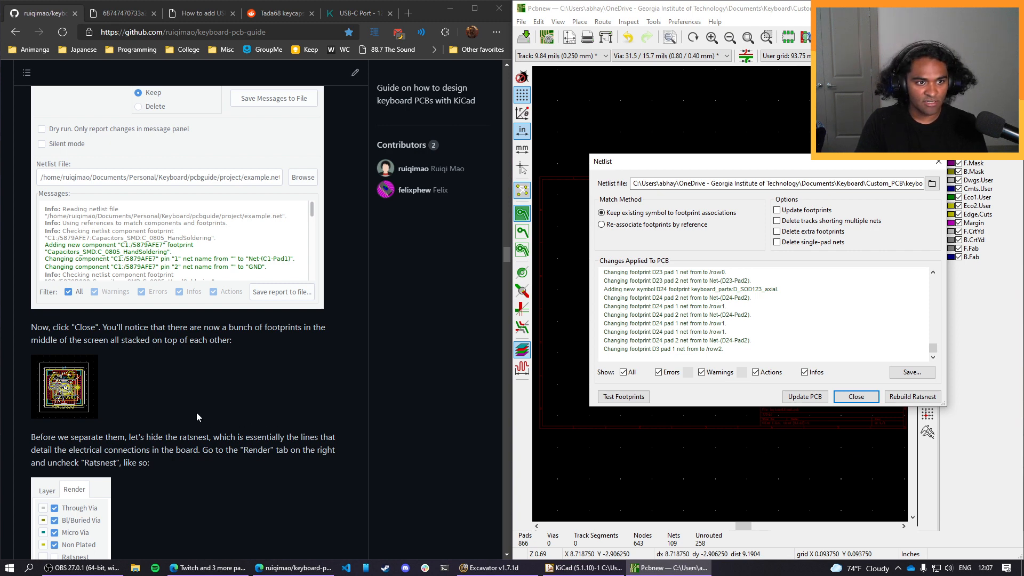
click(855, 396)
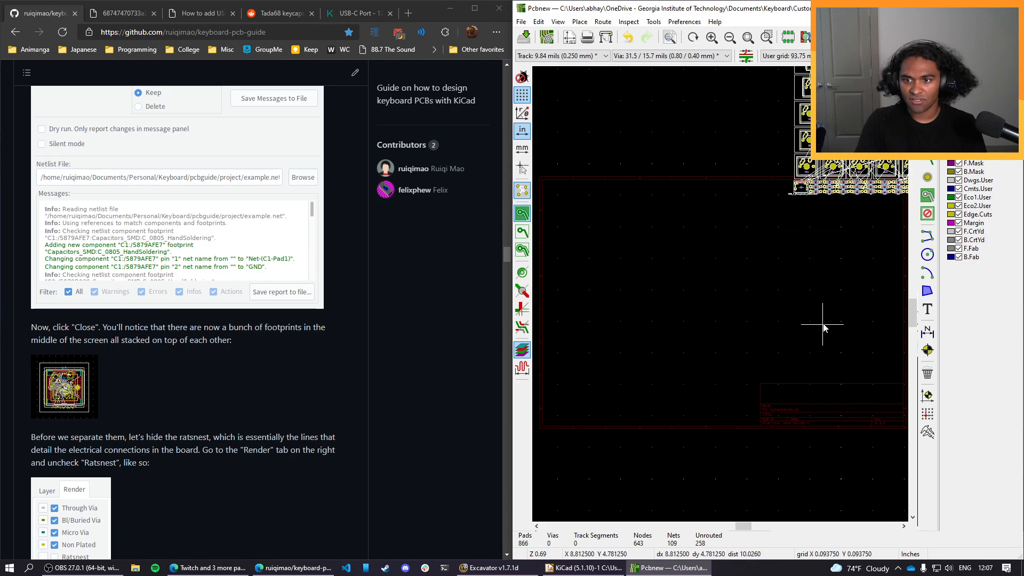
middle_drag(652, 489, 608, 426)
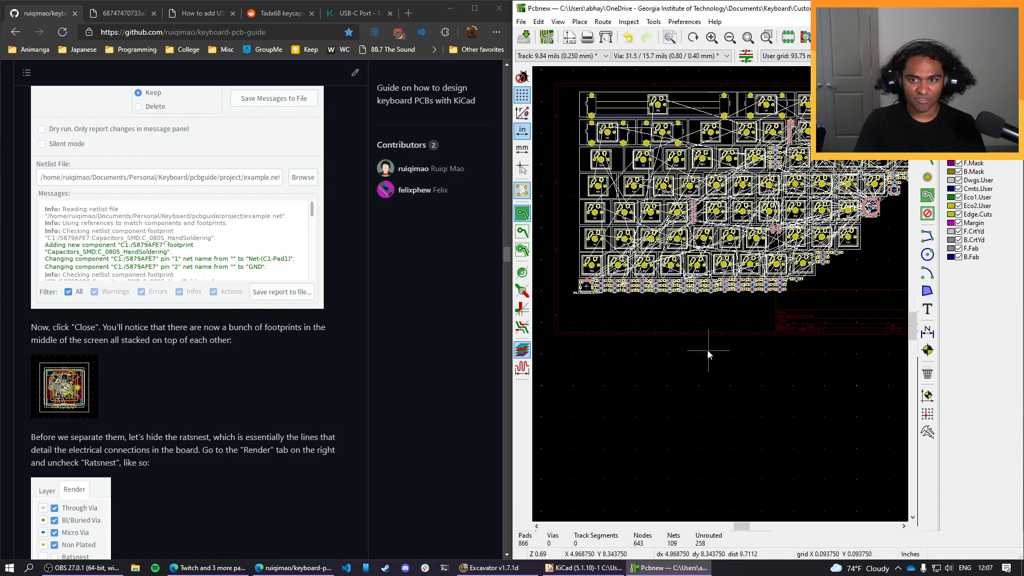
middle_drag(721, 376, 680, 424)
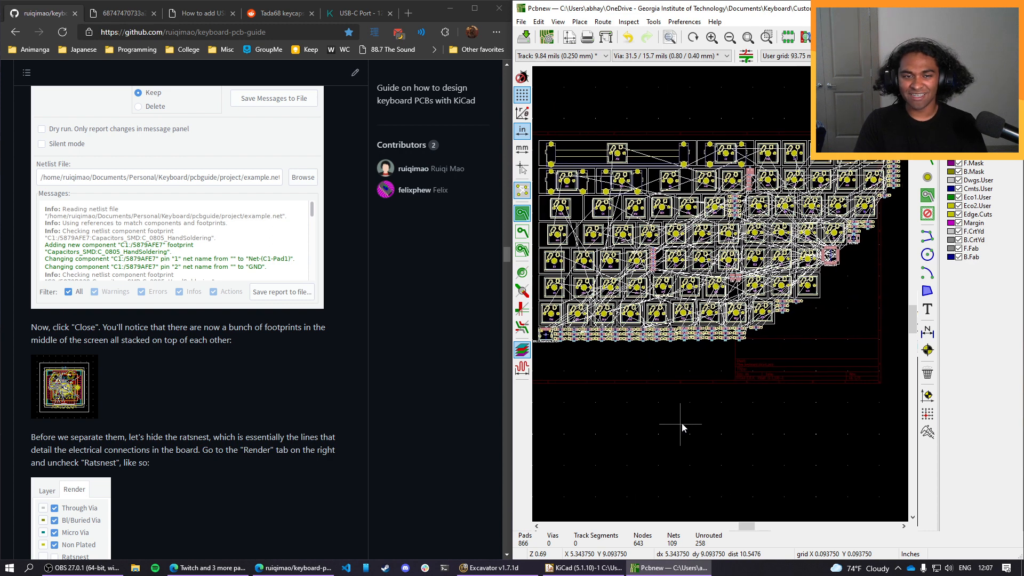